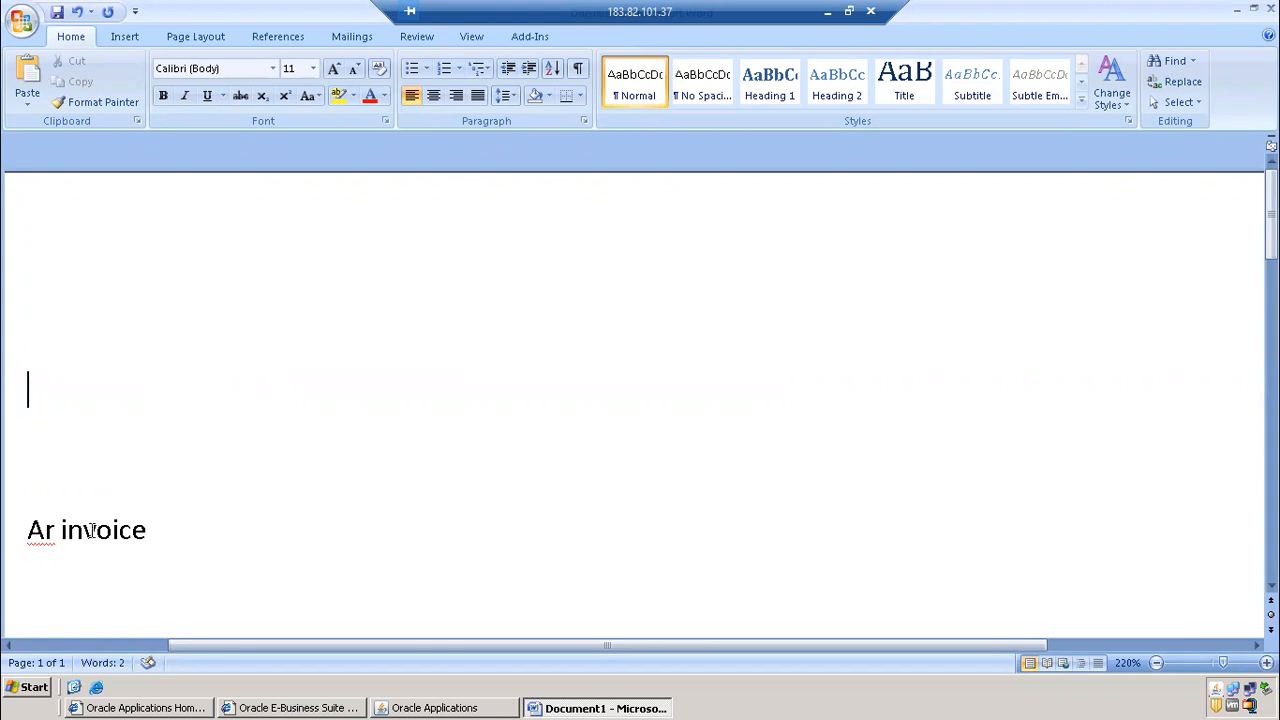
Start a numbered list with the items Order entry, Booking and Pick release above the "Ar invoice" line
type("1) order entry")
key("Return")
type("booki")
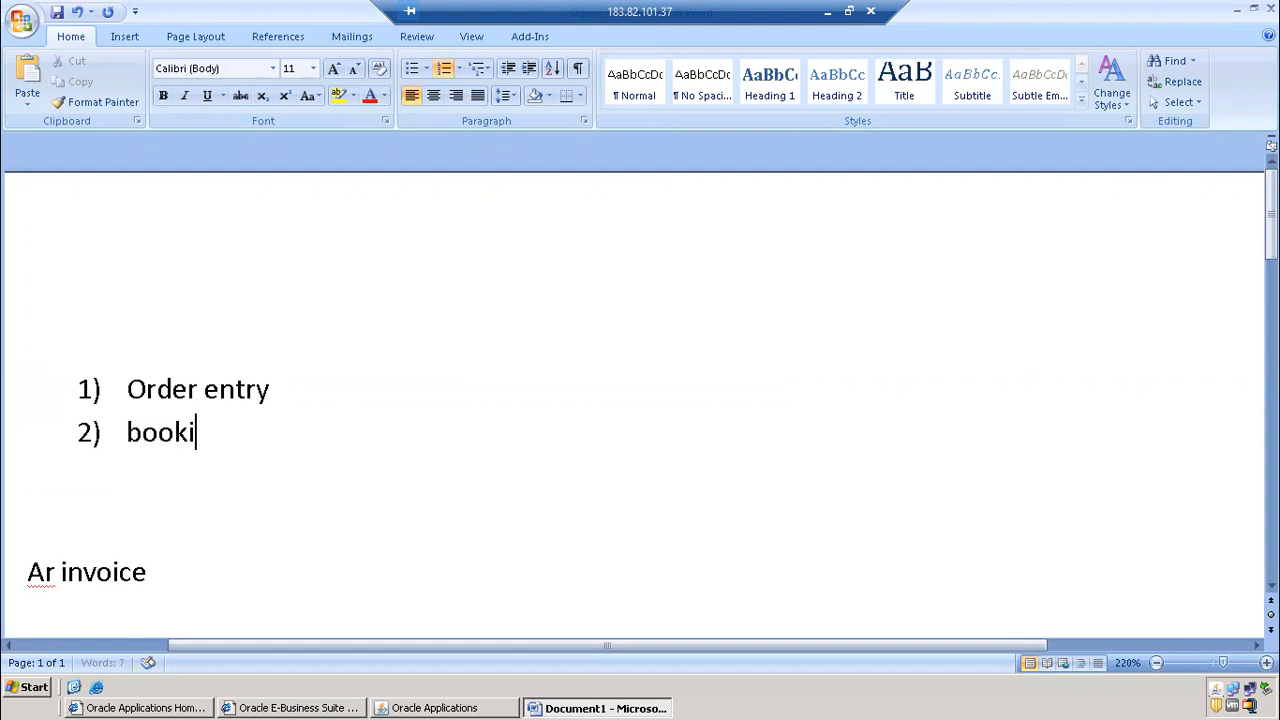
type("ng")
key("Return")
type("pci")
key("BackSpace")
key("BackSpace")
type("ick release")
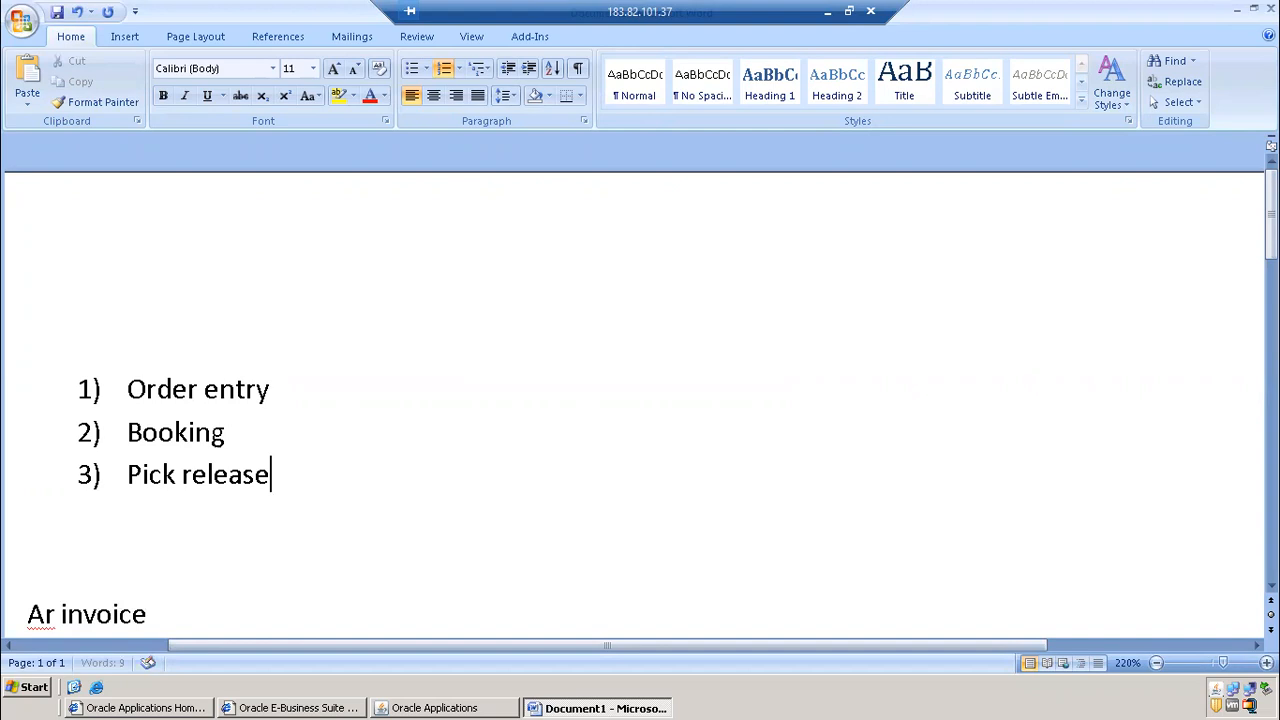
Add Shipping and Invoice as the fourth and fifth items of the numbered list
key("Return")
type("shipping")
key("Return")
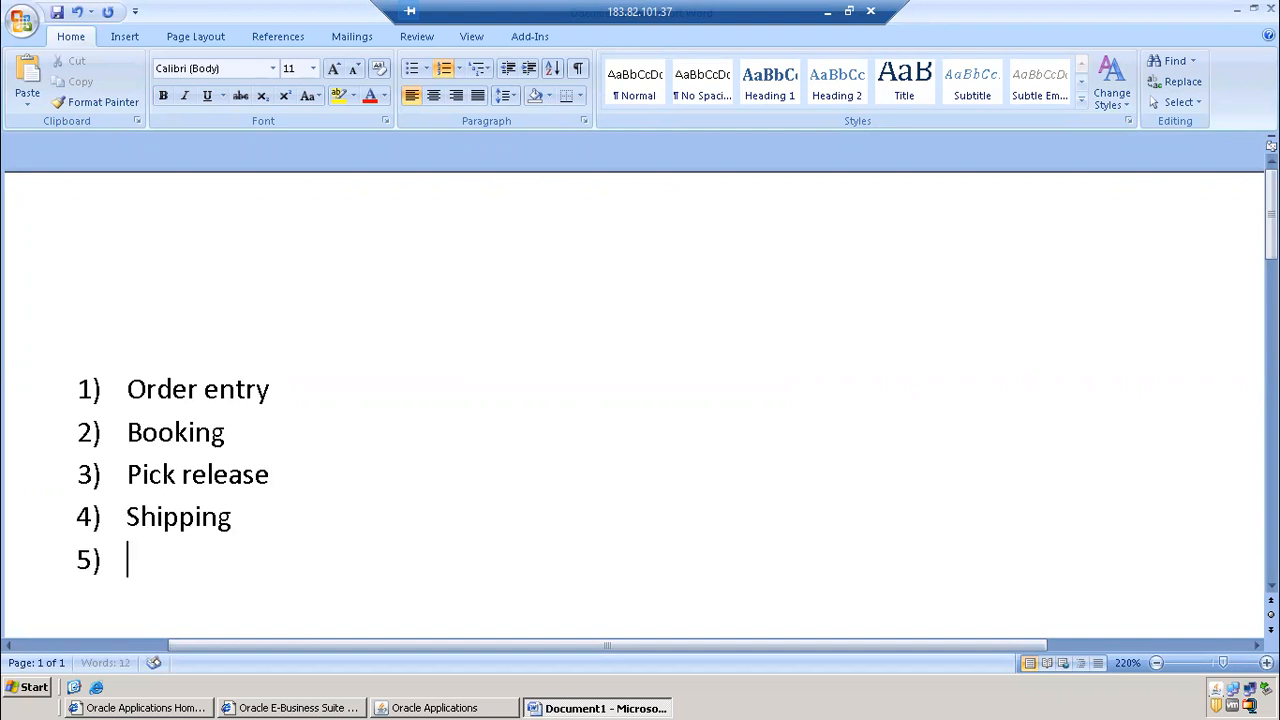
type("invoic")
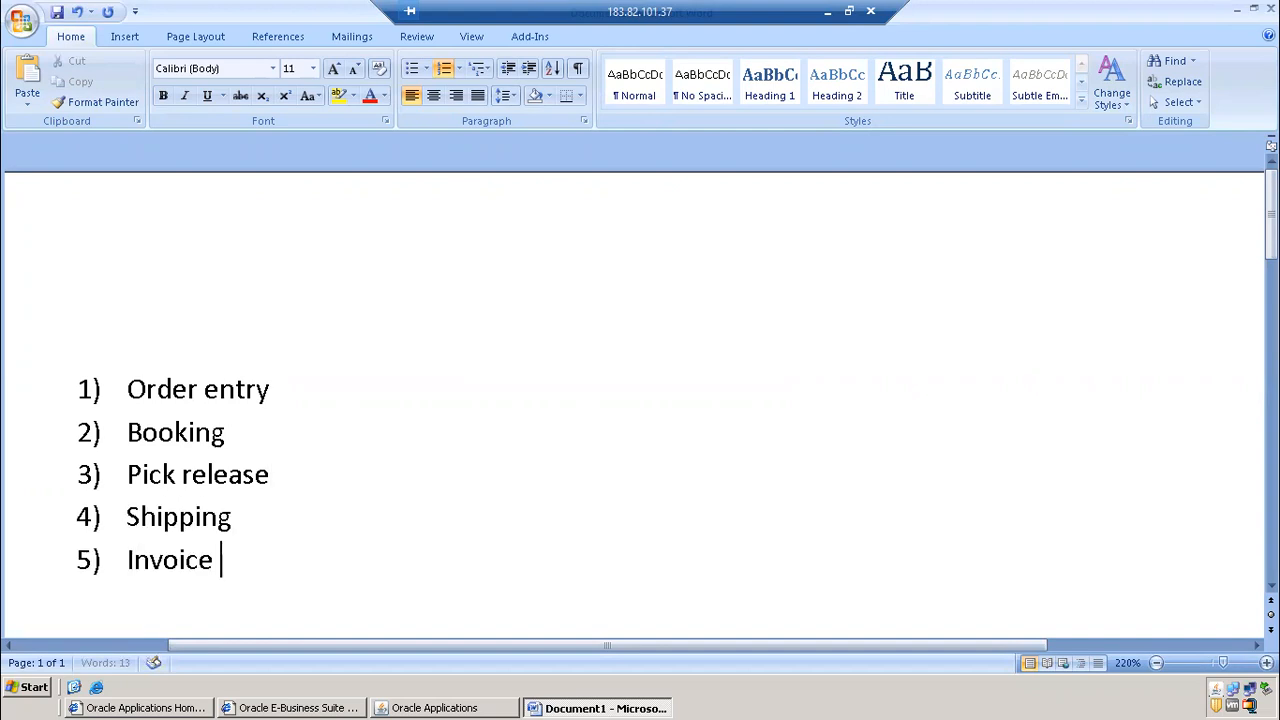
scroll(251, 340, "down", 3)
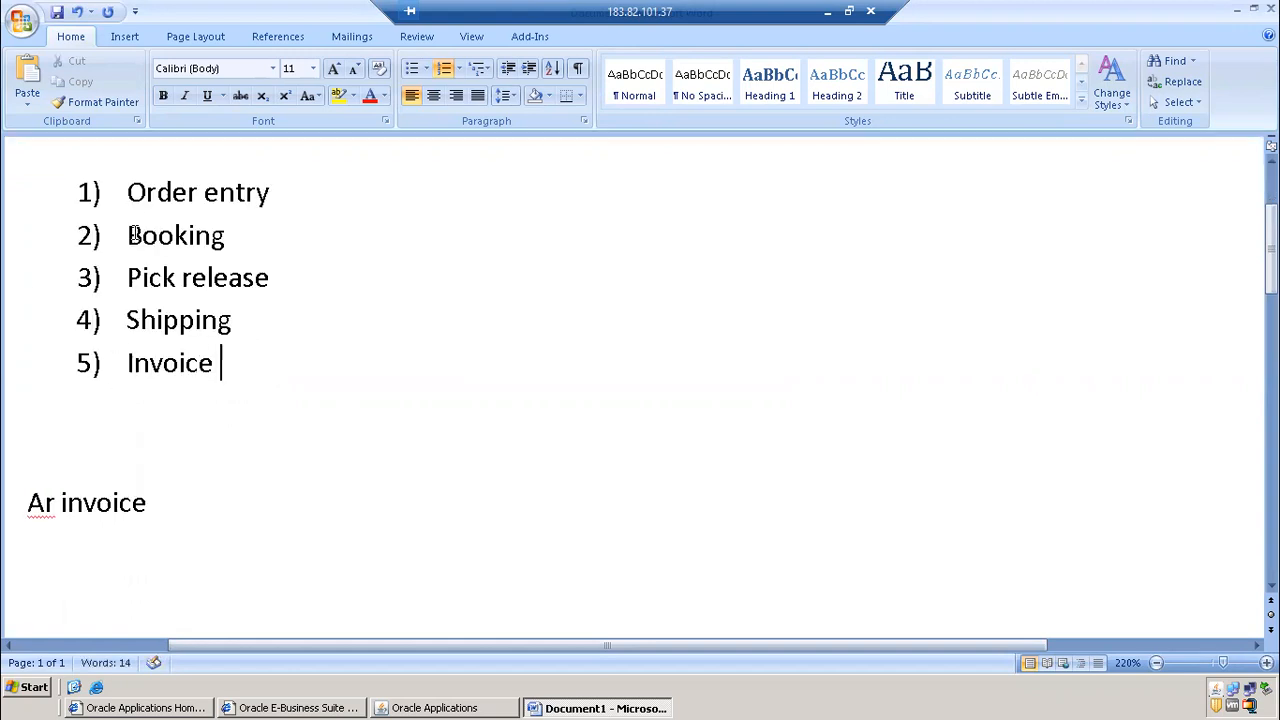
left_click_drag(128, 188, 249, 380)
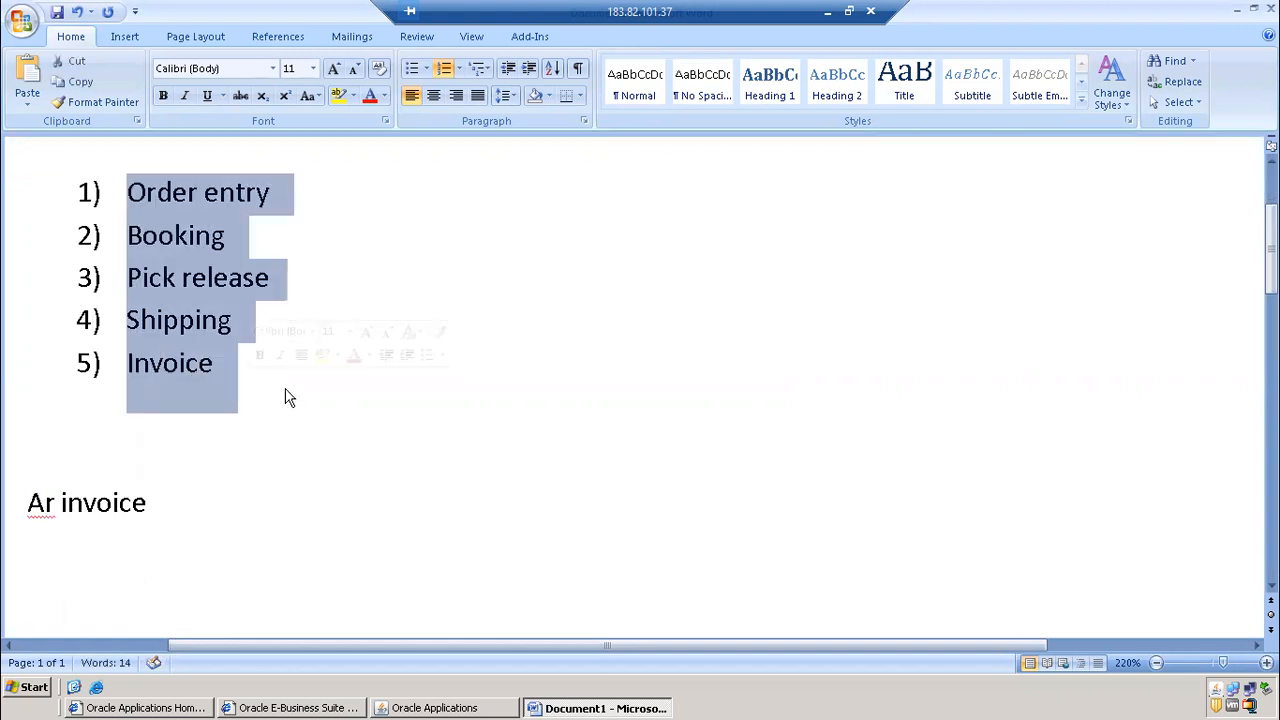
left_click(334, 400)
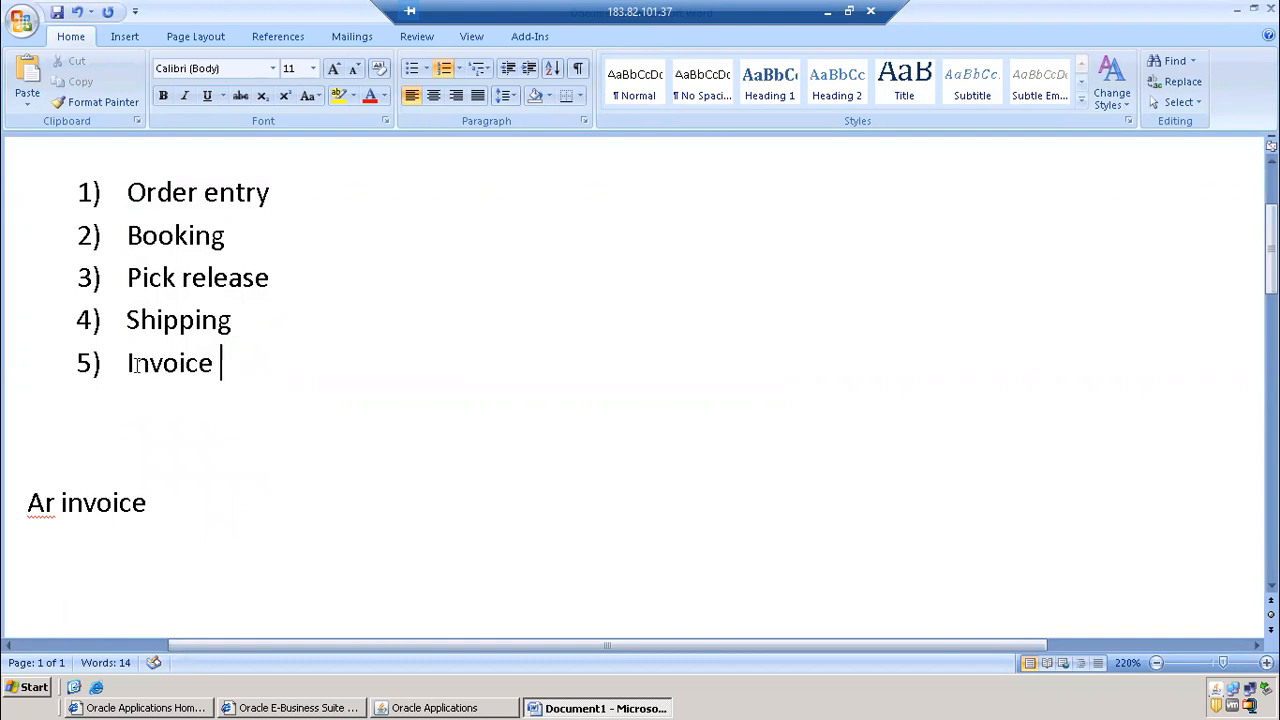
left_click_drag(126, 363, 269, 360)
left_click_drag(126, 190, 283, 393)
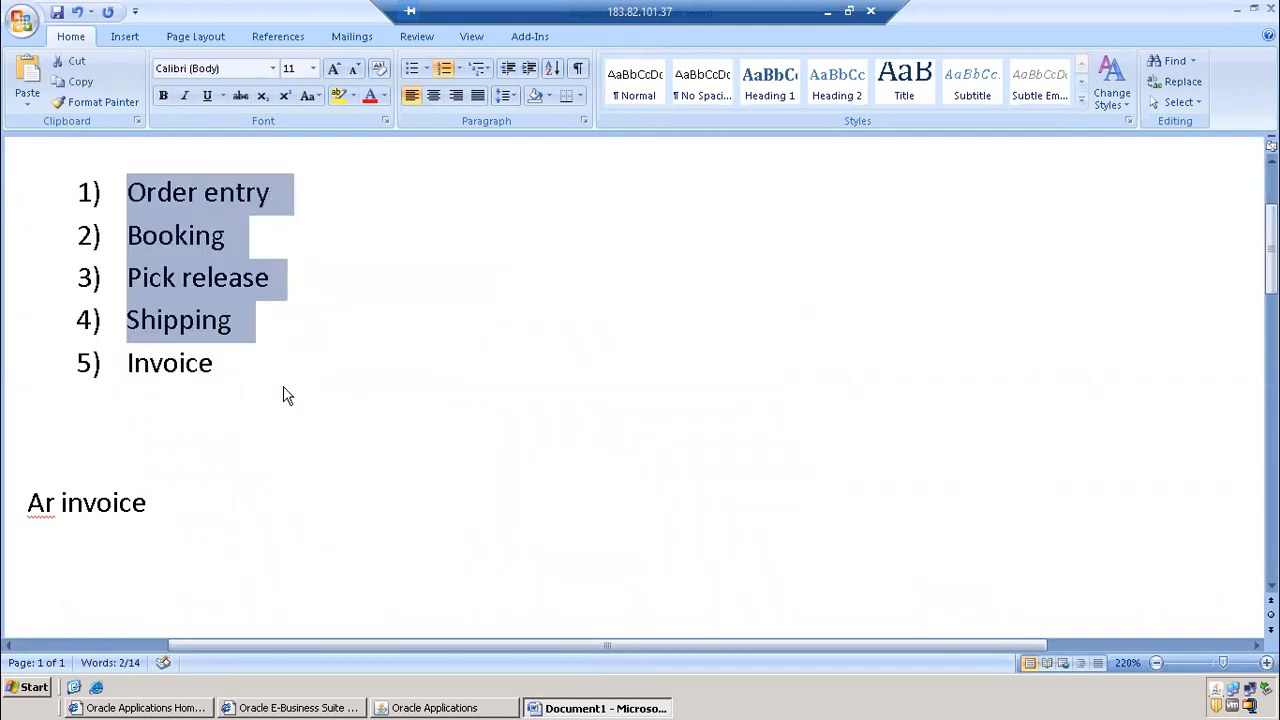
left_click(283, 393)
Switch to Oracle Applications and change the responsibility to Order Management Super User, Vision Operations (USA)
left_click(414, 706)
left_click(426, 707)
left_click(157, 62)
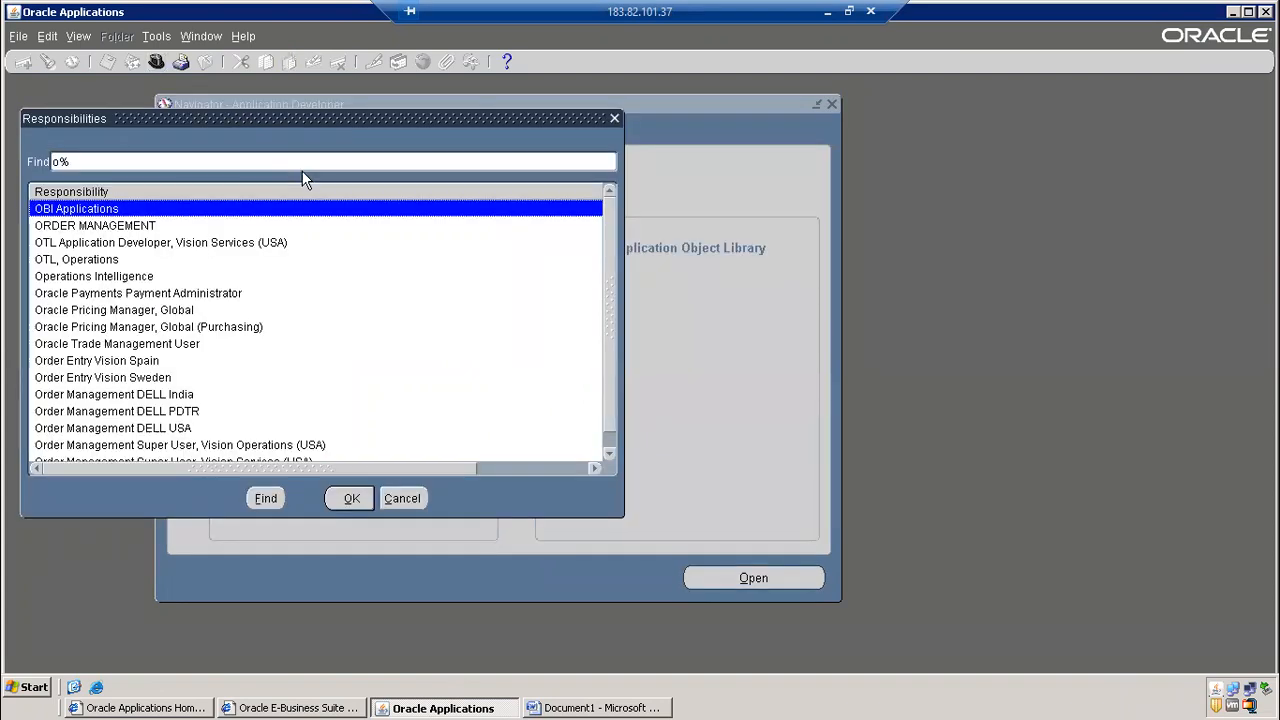
type("r")
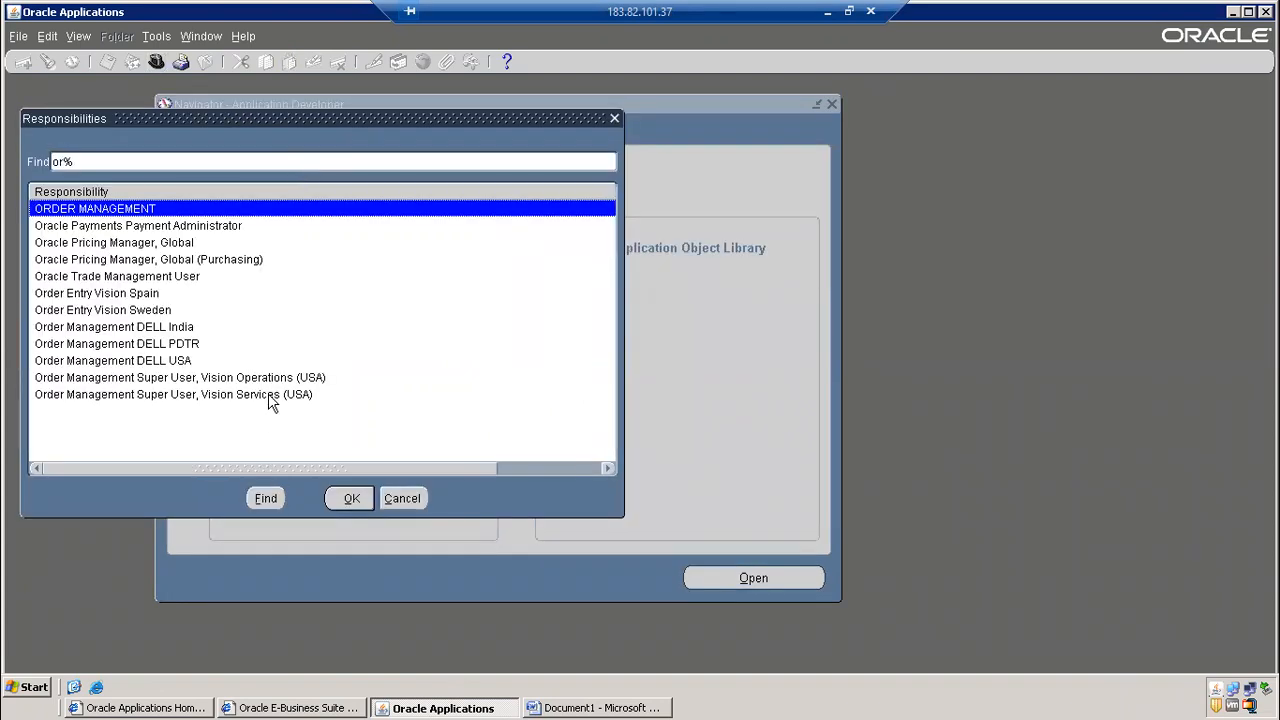
double_click(269, 380)
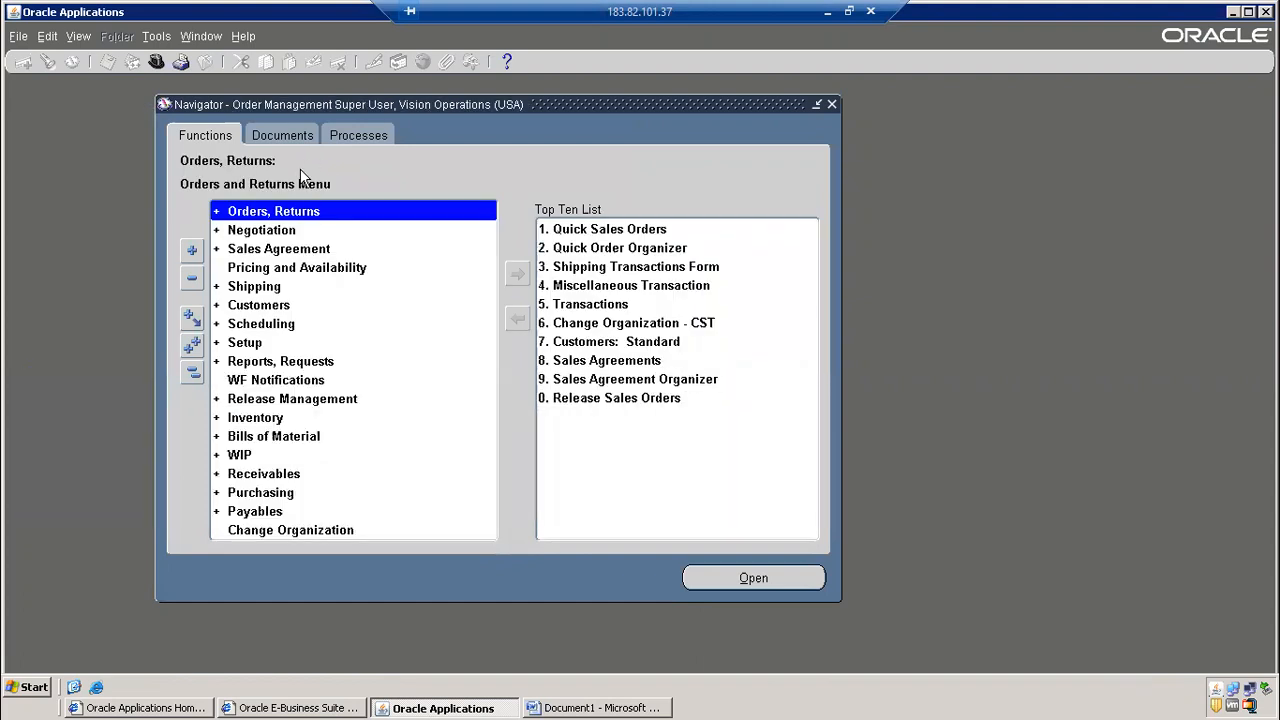
Open a new order in the Sales Orders form and set the customer to AT&T Universal Card
double_click(283, 213)
left_click(282, 248)
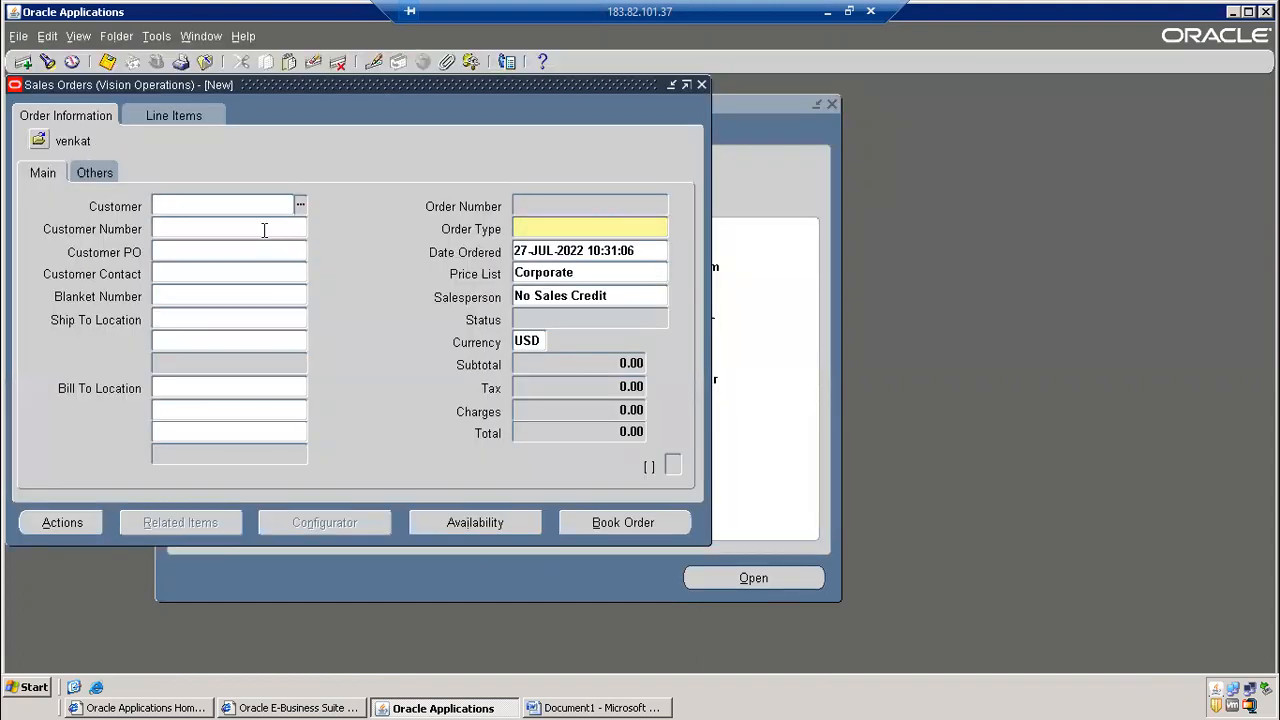
key("Tab")
key("Return")
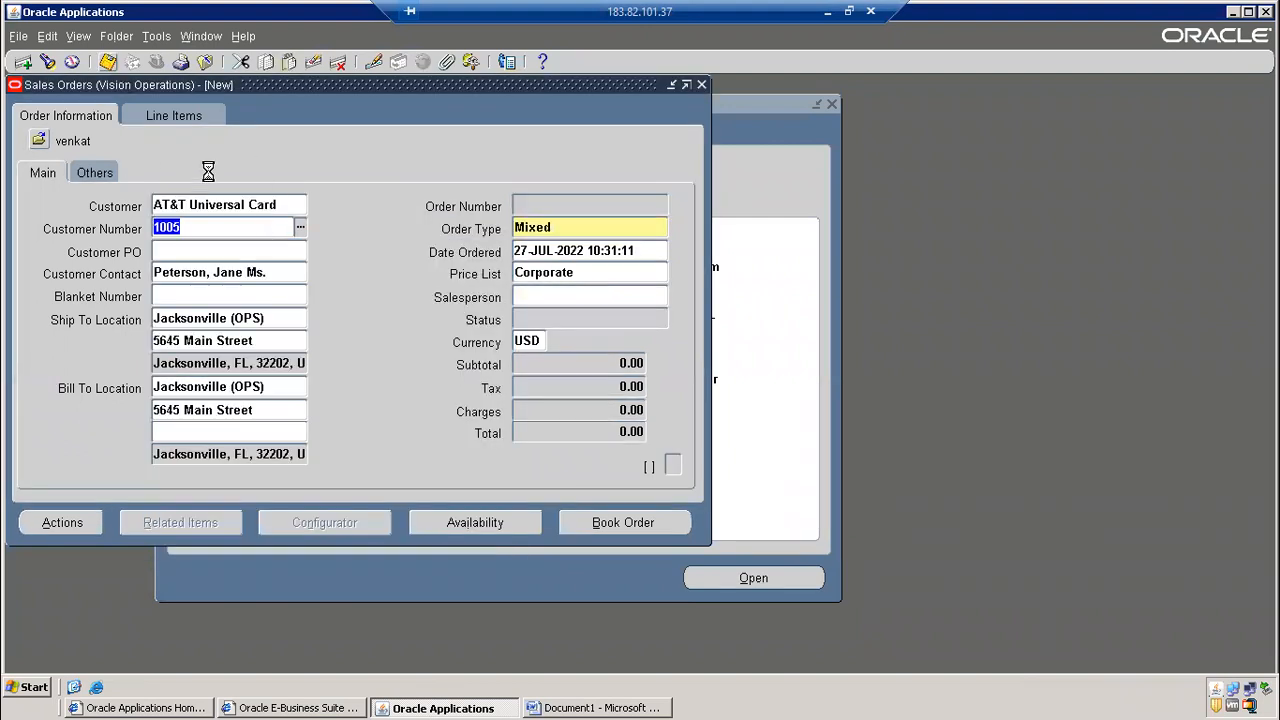
Add an order line for the item LAPTOP with a quantity of 4
left_click(186, 117)
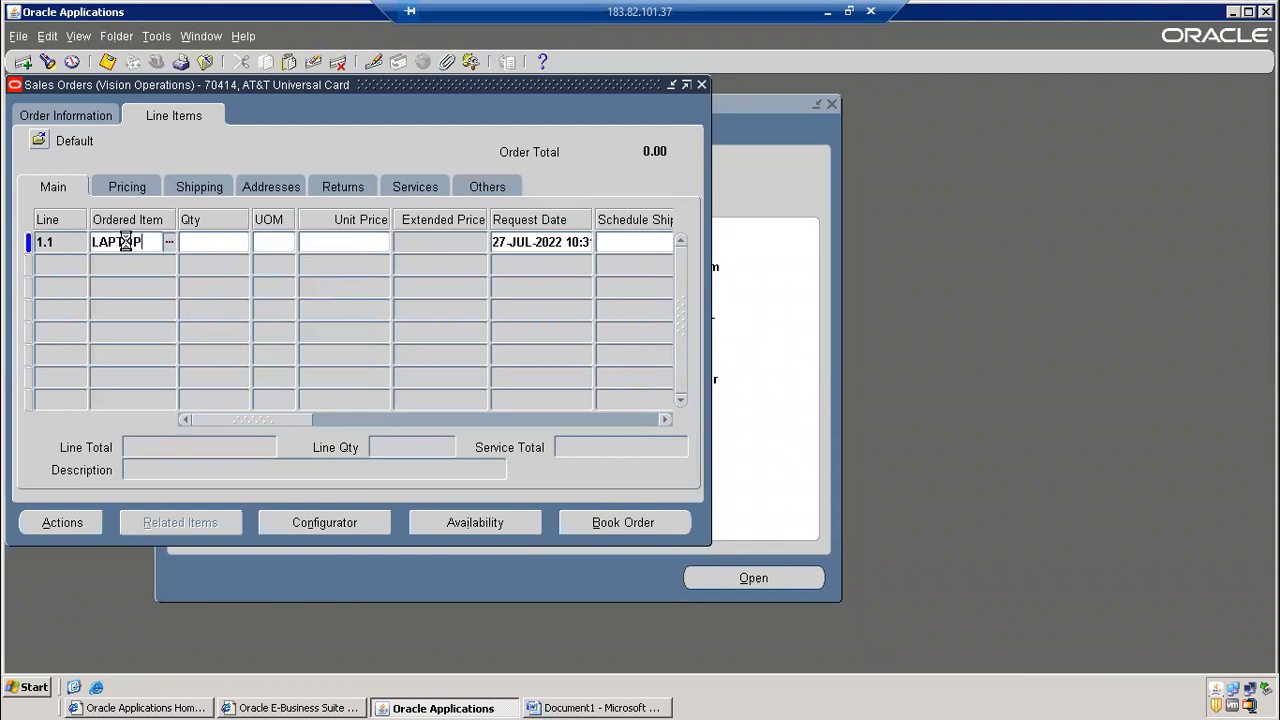
double_click(336, 356)
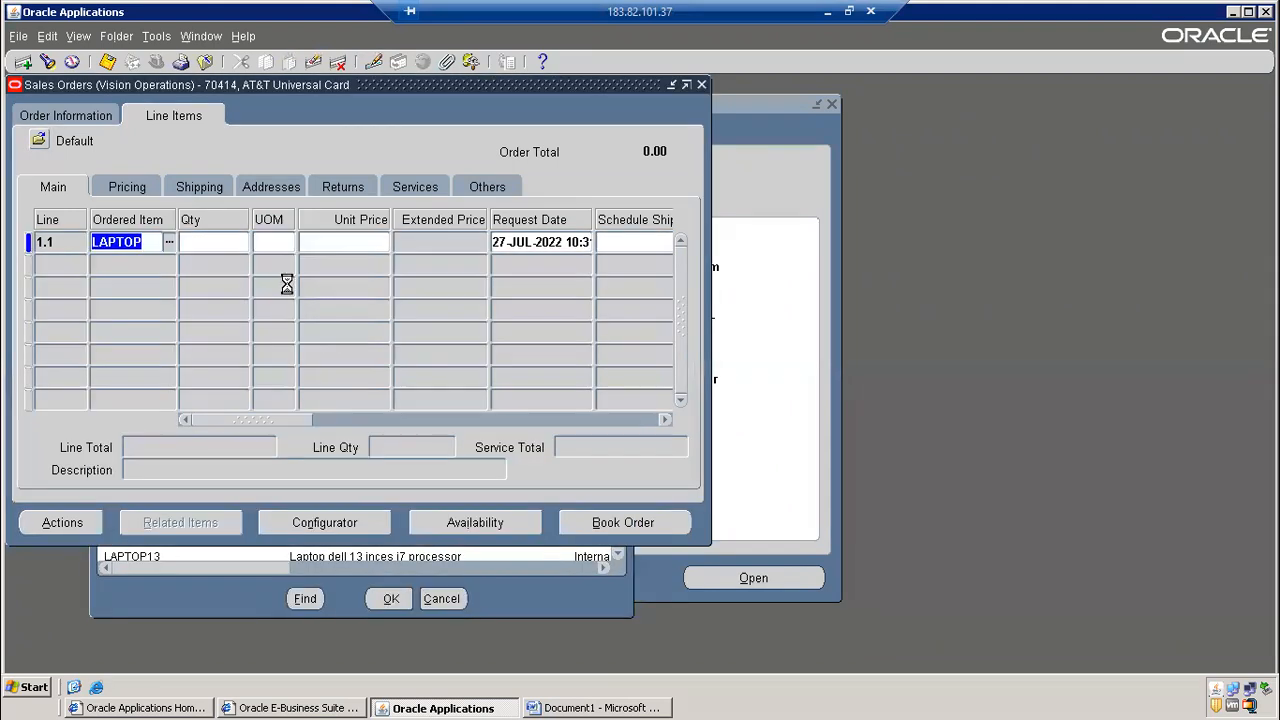
left_click(228, 247)
type("4")
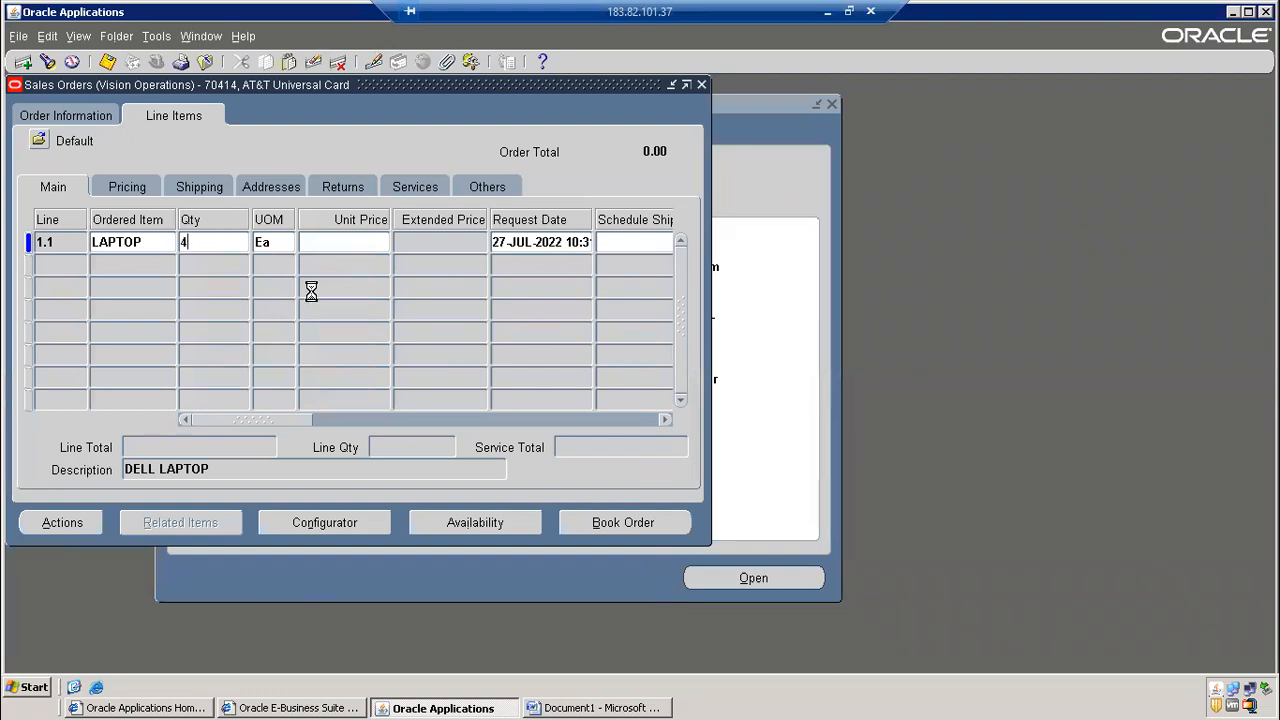
key("Tab")
Check the LAPTOP line's availability, including its on-hand and reservable quantities
left_click(491, 517)
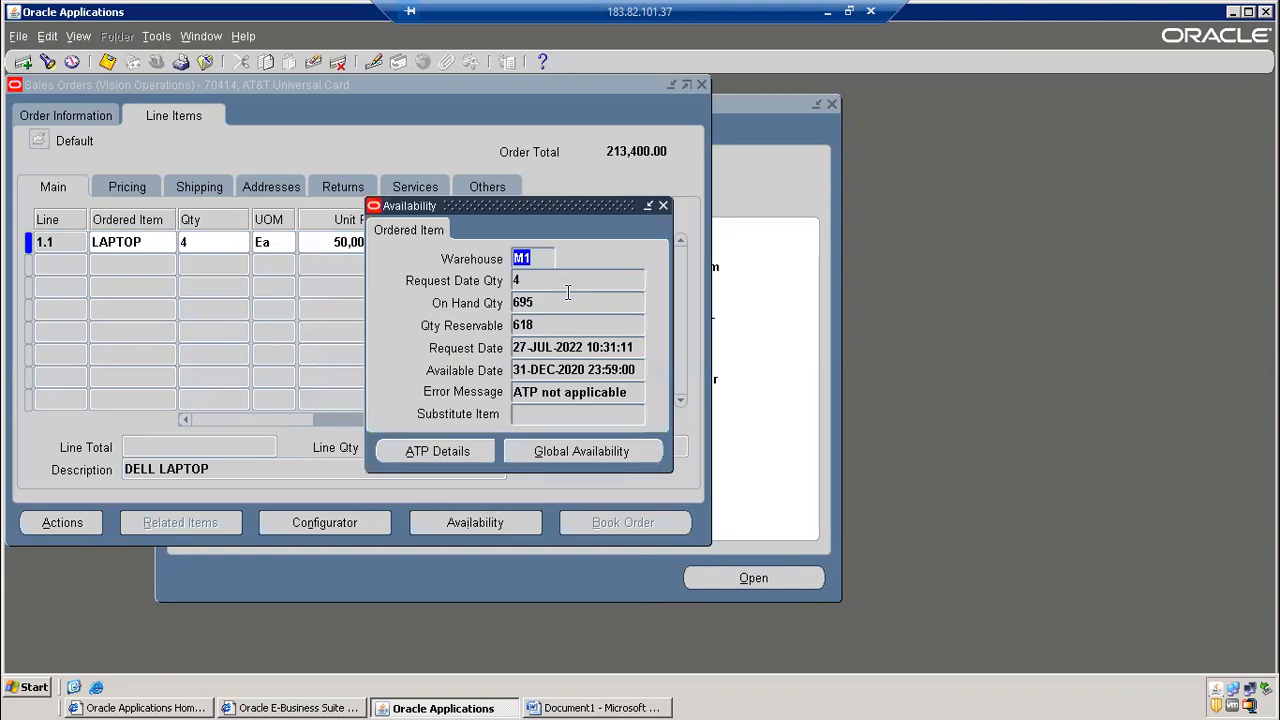
left_click(527, 304)
left_click(520, 324)
left_click(517, 282)
left_click(662, 205)
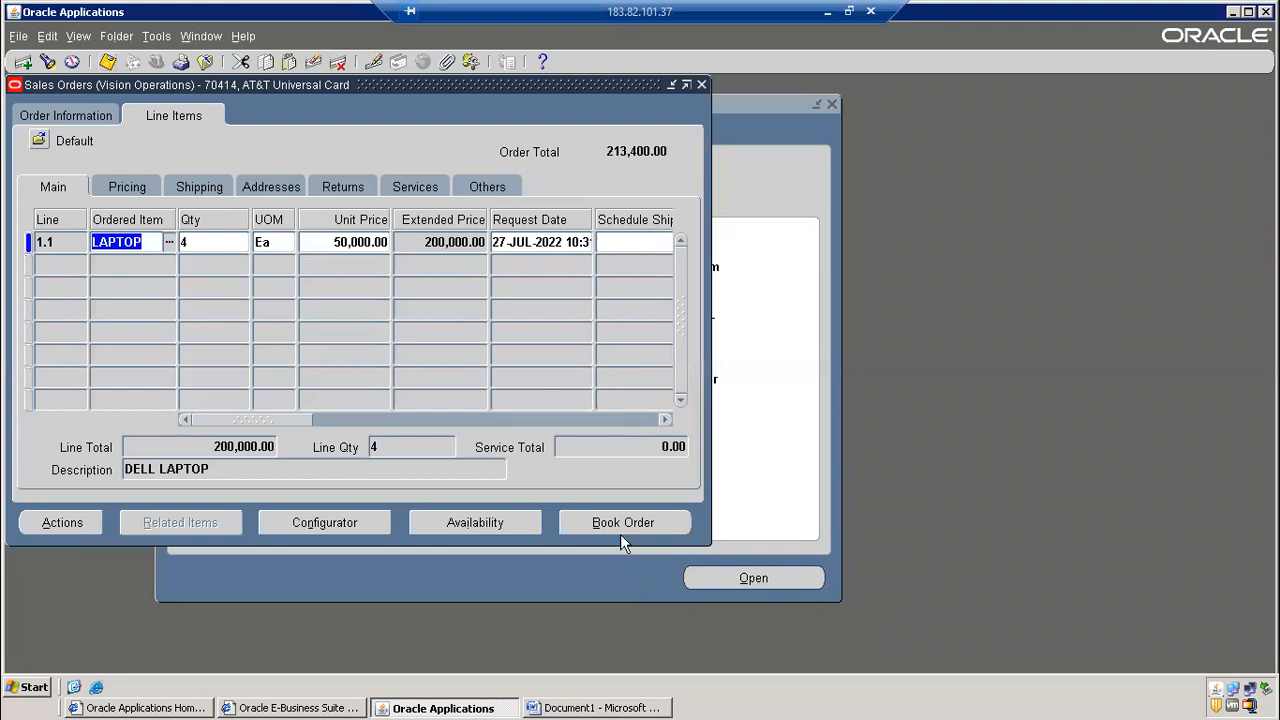
Book the sales order and copy its order number from the order information
left_click(620, 530)
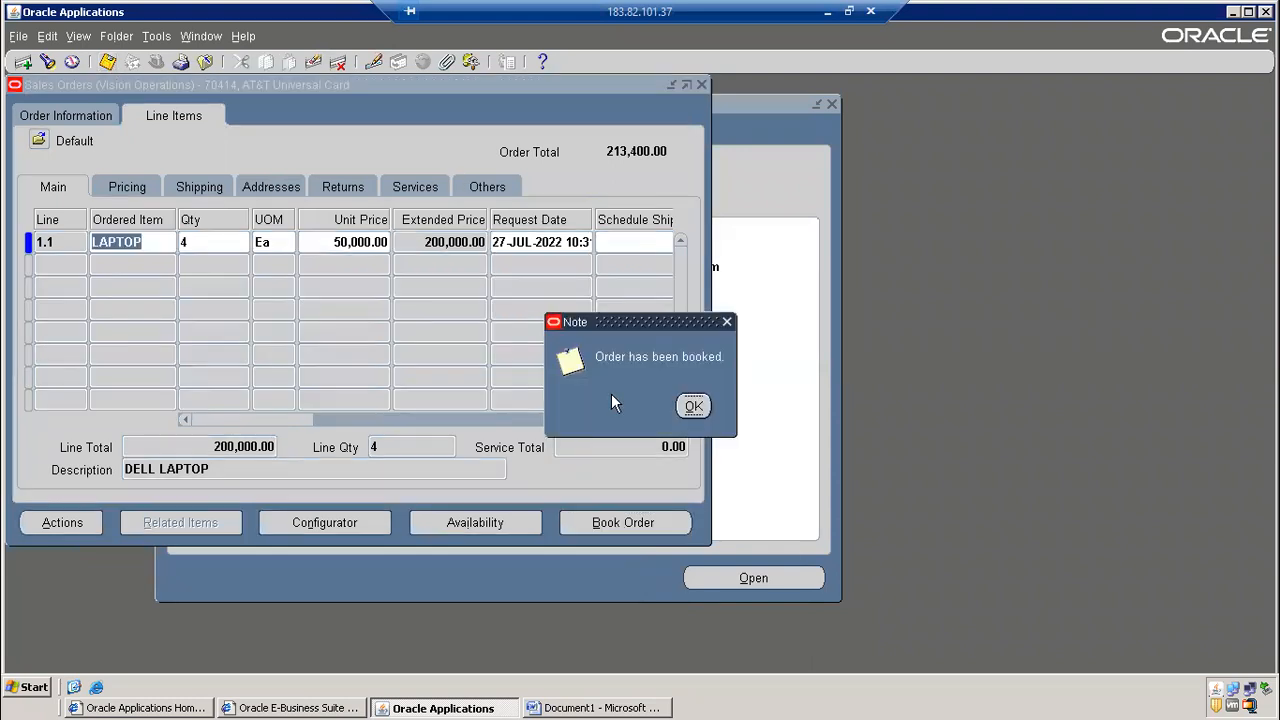
left_click(695, 403)
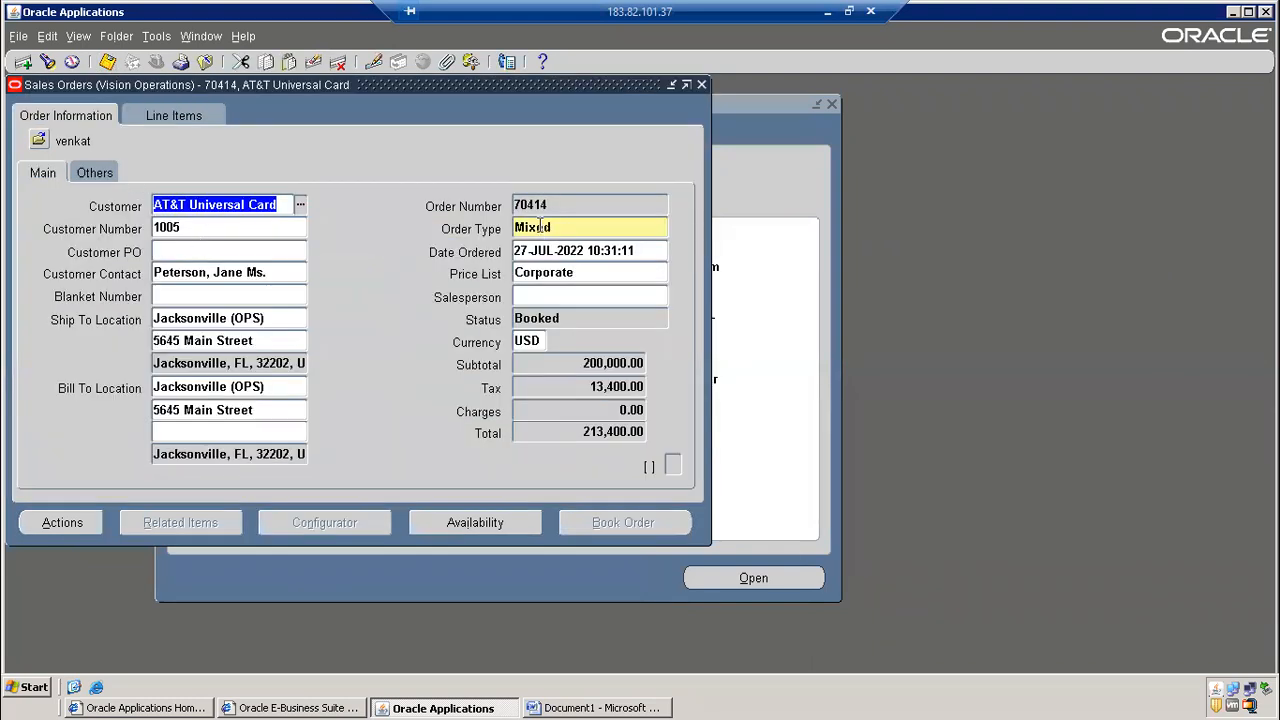
double_click(545, 205)
right_click(541, 205)
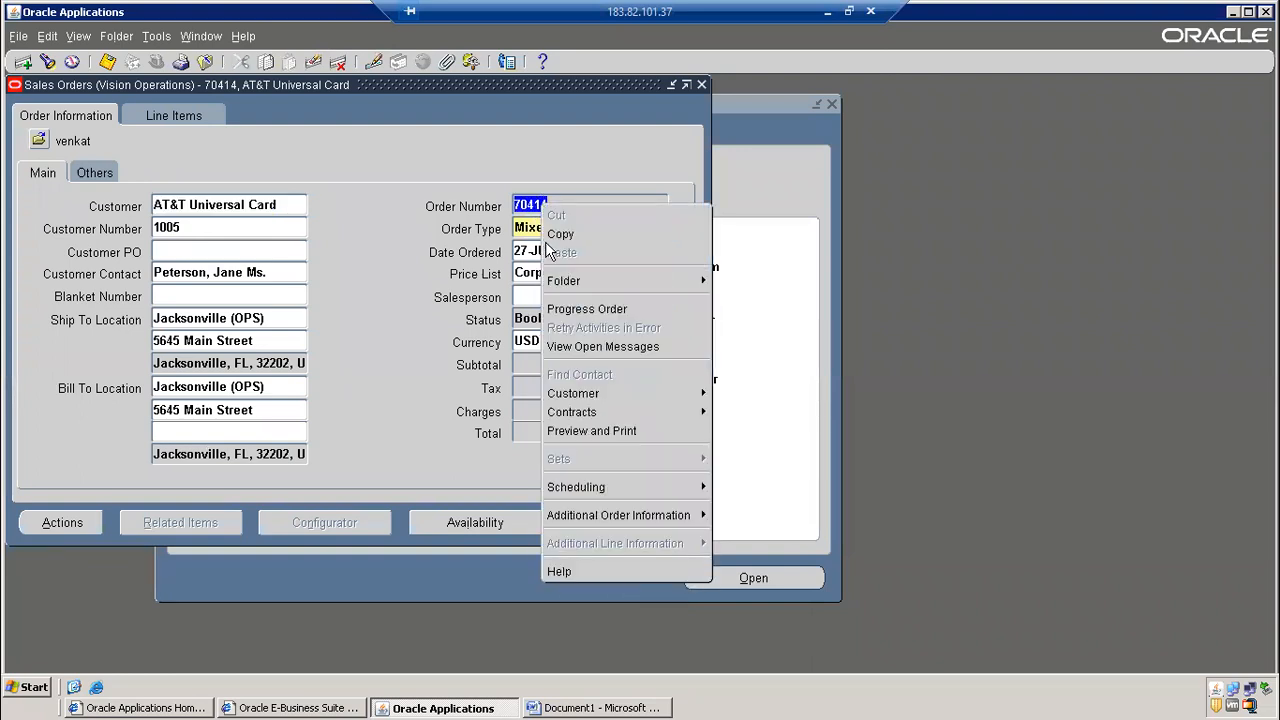
left_click(564, 234)
Close the Sales Orders form and collapse all navigator entries
key("F4")
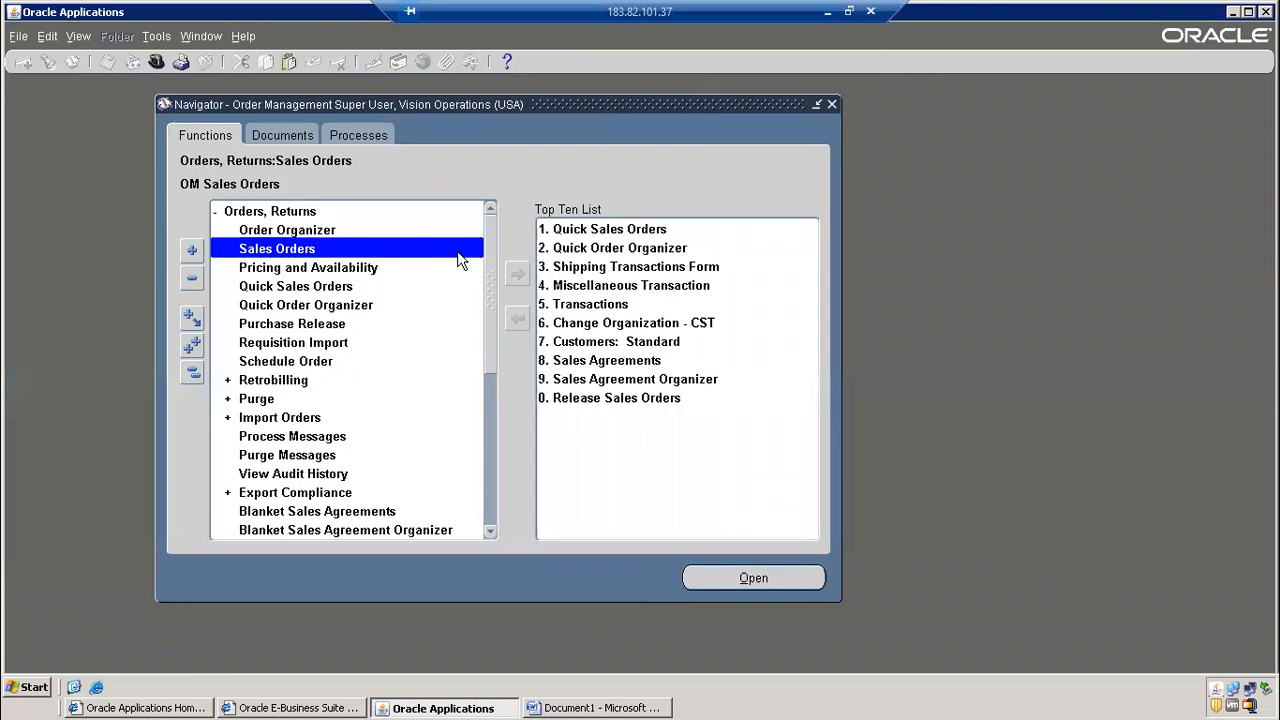
key("alt+t")
key("l")
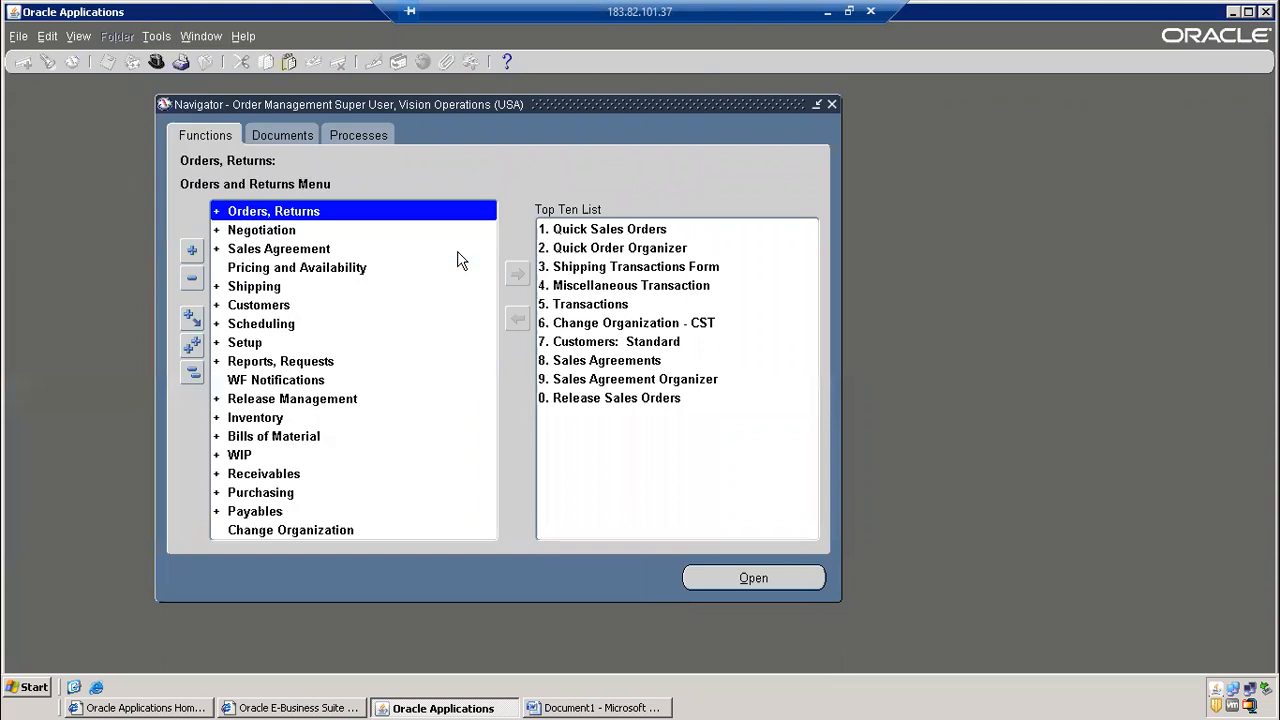
Switch to the Word document and append "-------------Auto ship" to the Shipping list item
left_click(638, 702)
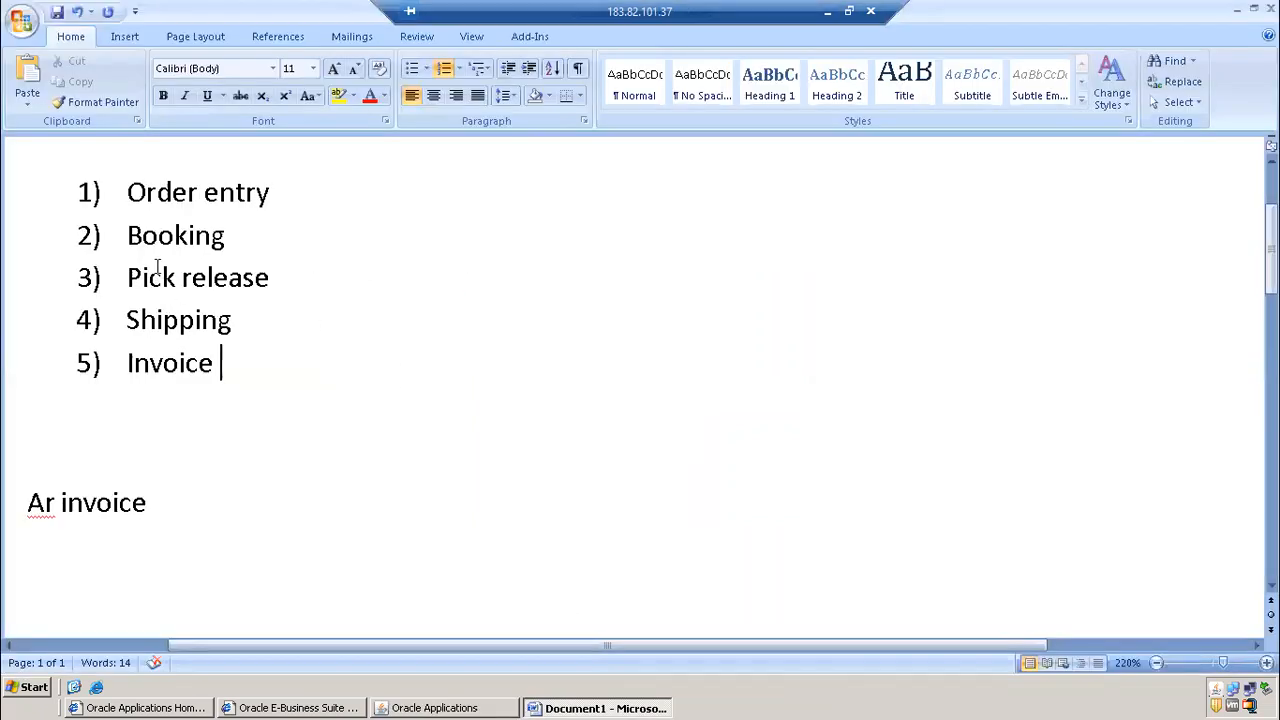
left_click_drag(126, 277, 228, 315)
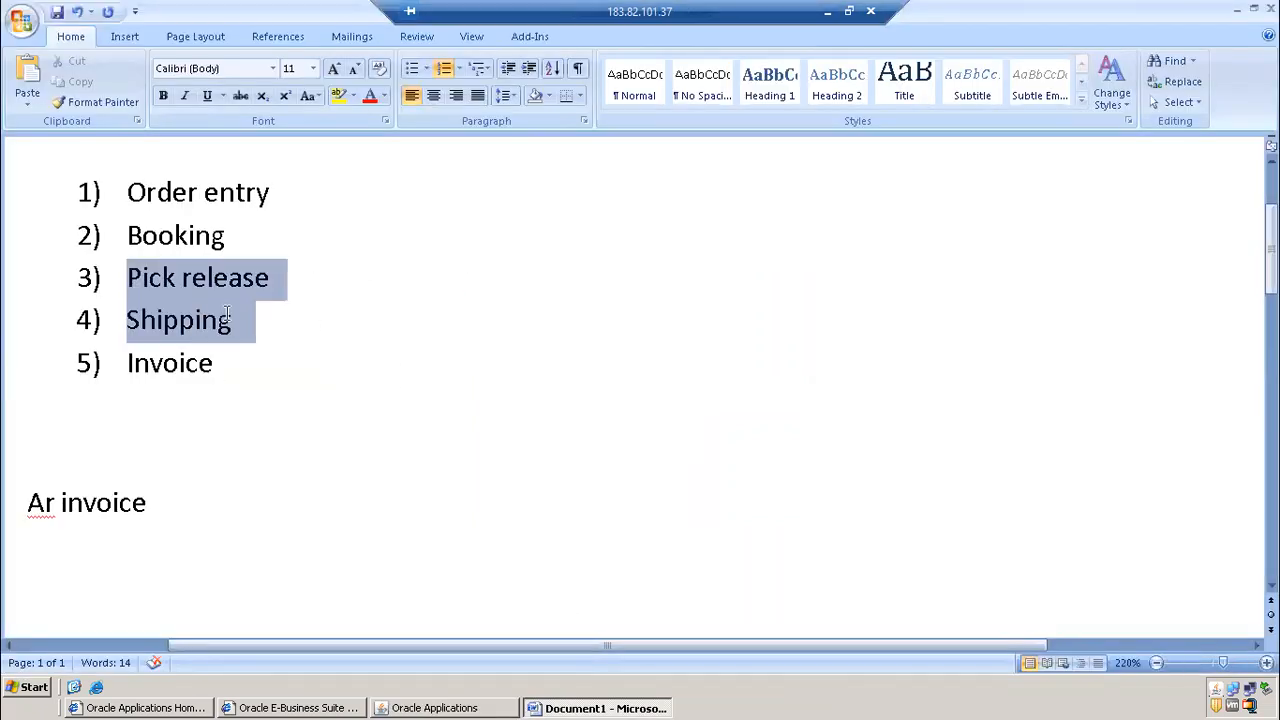
left_click(369, 302)
type("-------------Auto ship")
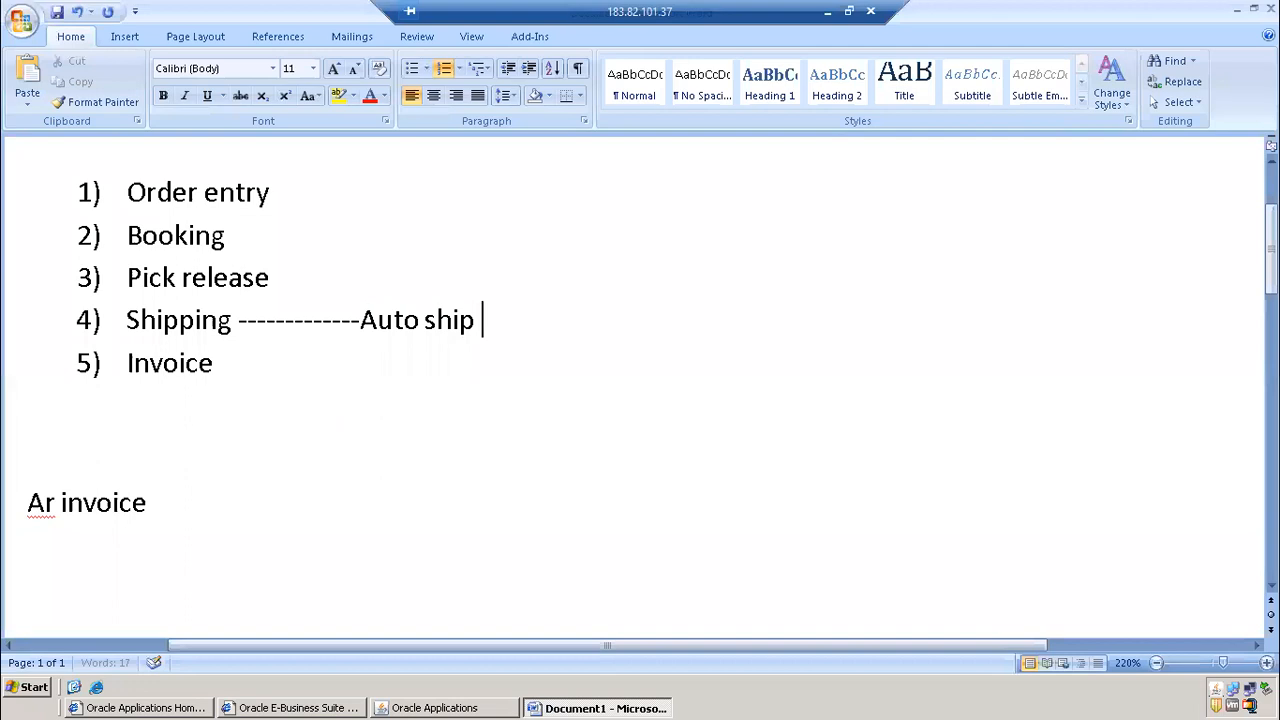
Return to Oracle Applications and open the Release Sales Orders form under Shipping
key("alt+Tab")
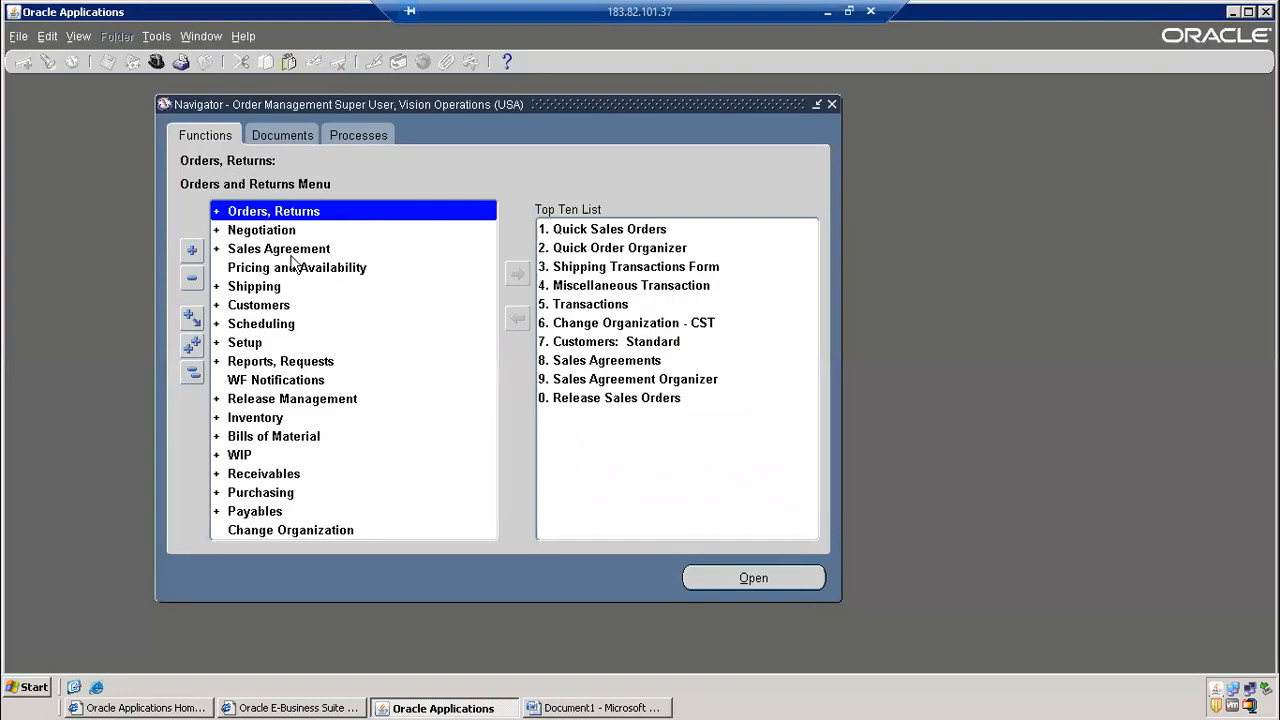
double_click(270, 292)
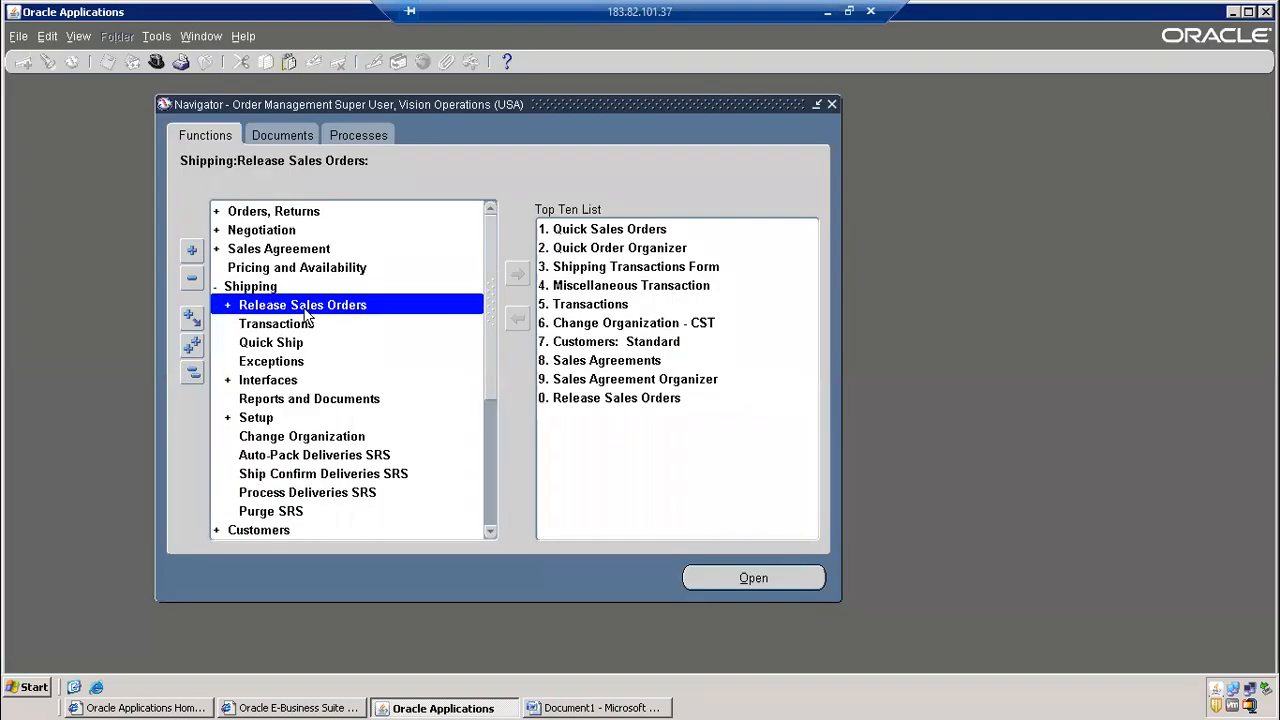
double_click(304, 310)
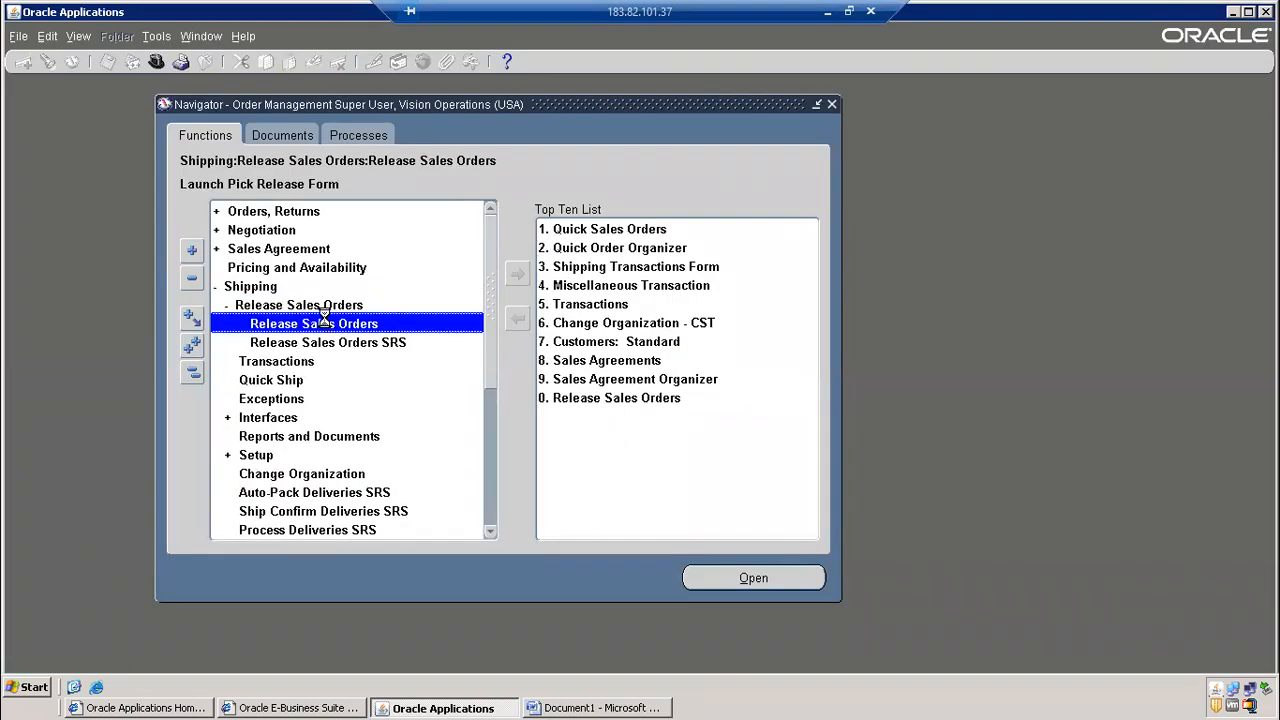
double_click(330, 324)
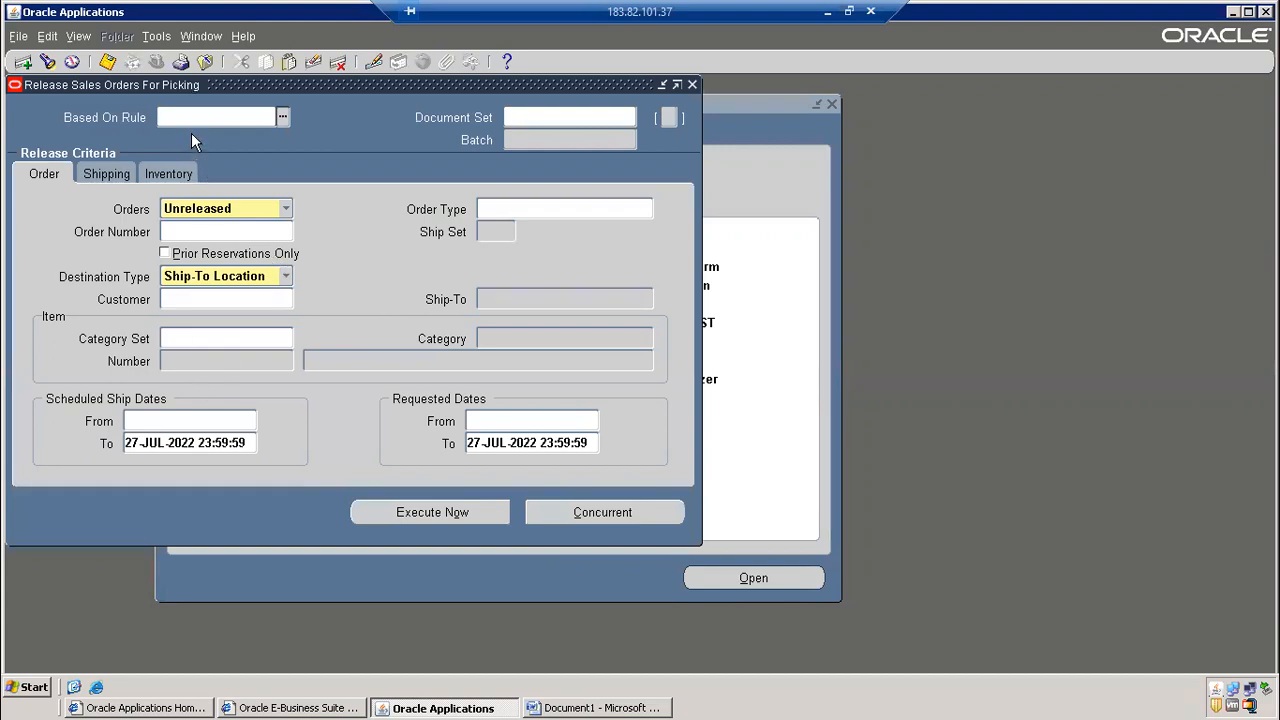
Base the pick release on the Standard rule and enter the booked order's number
type("standard")
left_click(203, 230)
type("70414")
key("Tab")
Set the Ship Confirm Rule to Auto Ship in the shipping release criteria
left_click(128, 173)
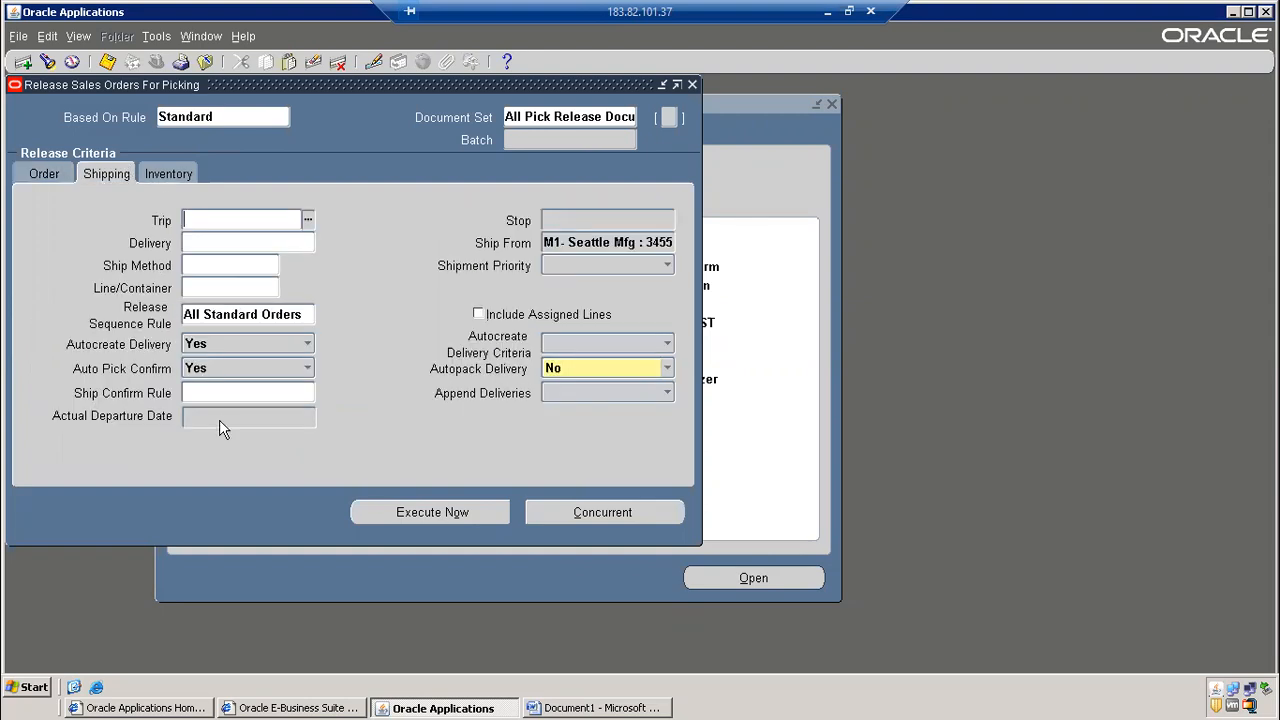
left_click(215, 391)
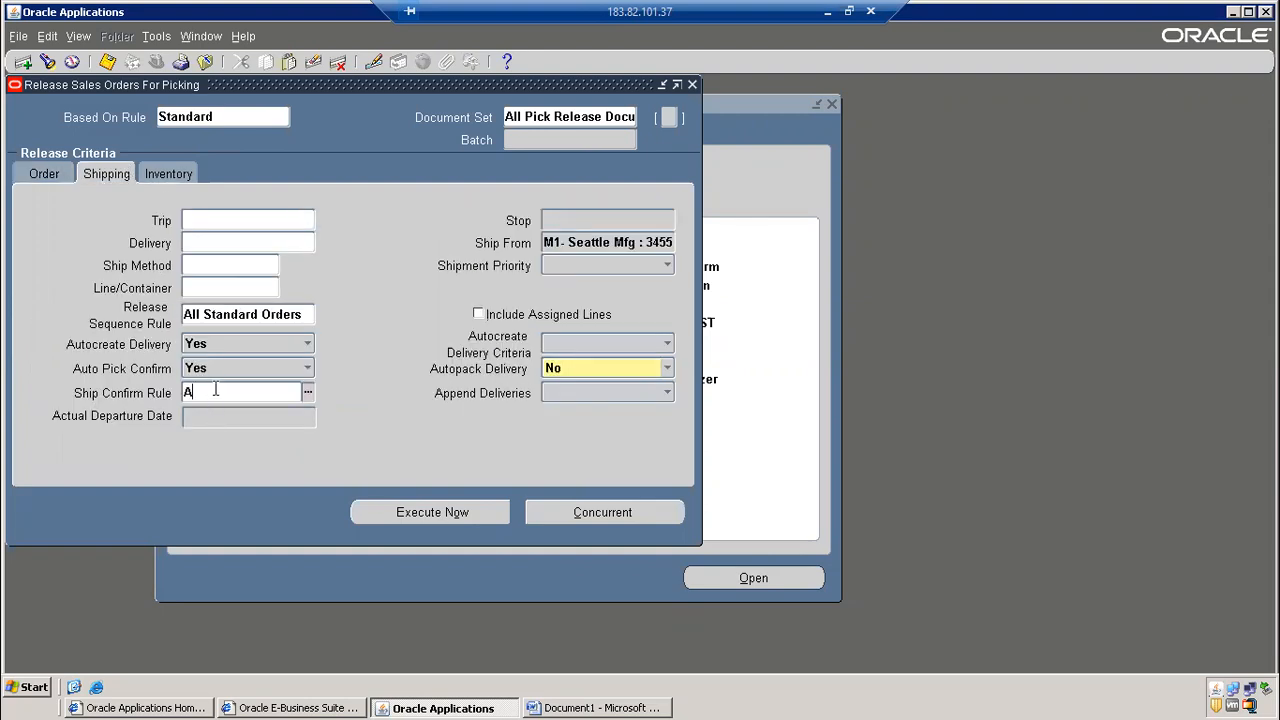
key("Tab")
key("shift+Tab")
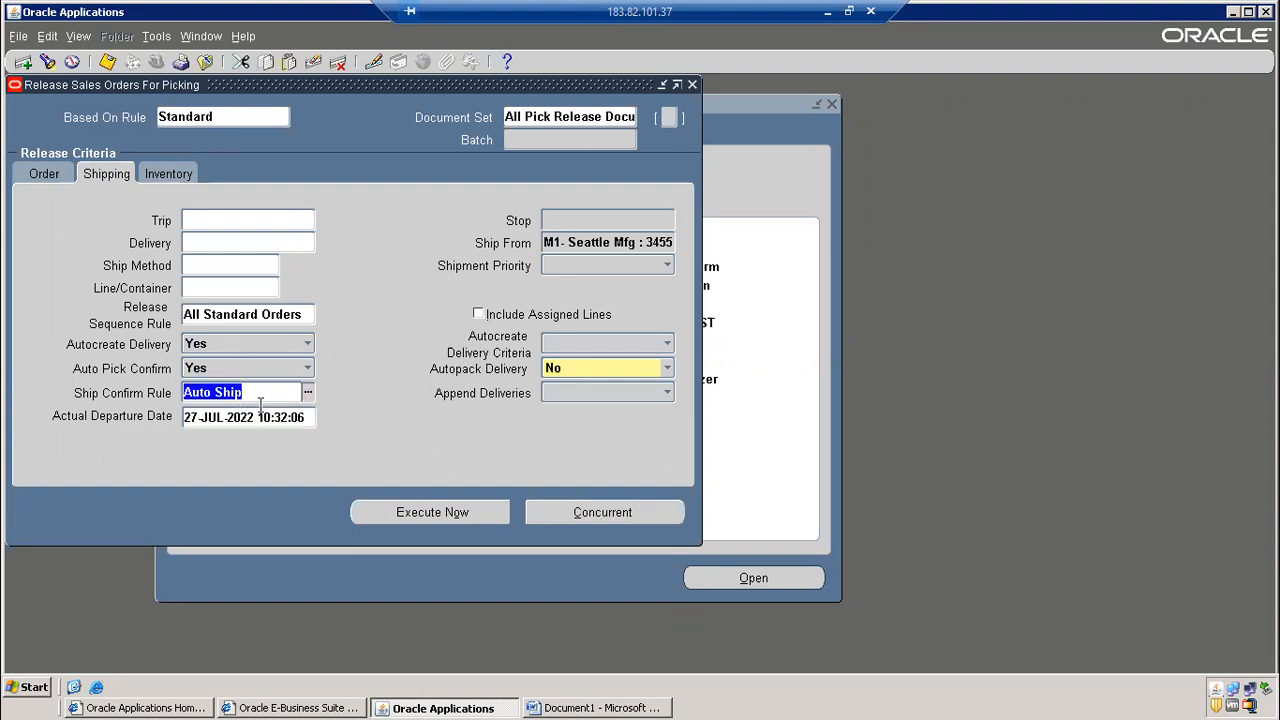
left_click(560, 707)
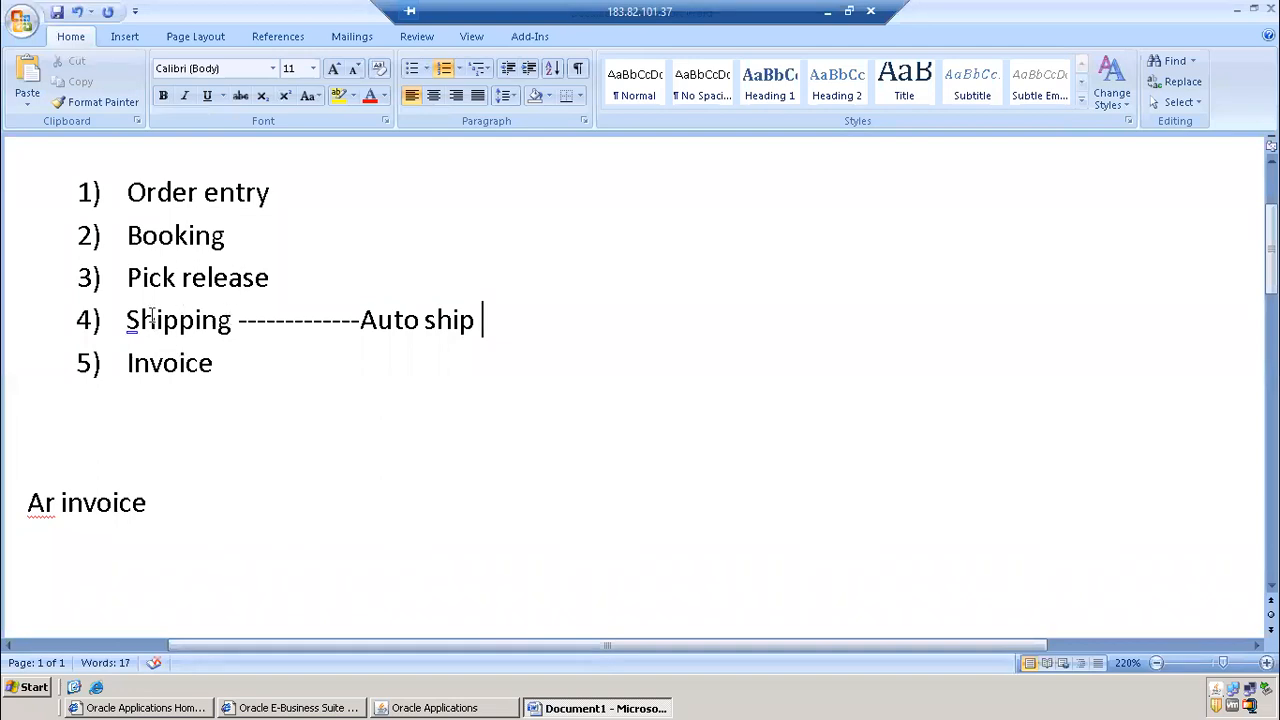
left_click_drag(126, 277, 243, 323)
key("alt+Tab")
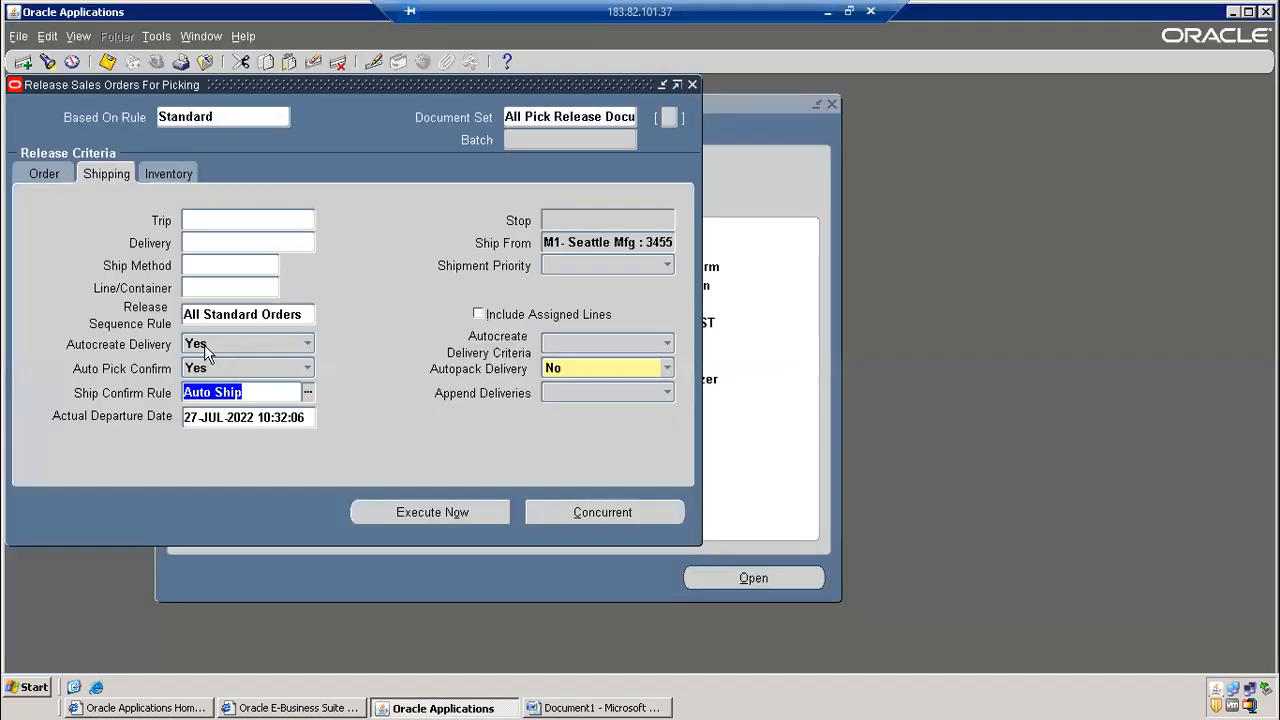
Set Autopack Delivery to Yes in the shipping release criteria
left_click(170, 176)
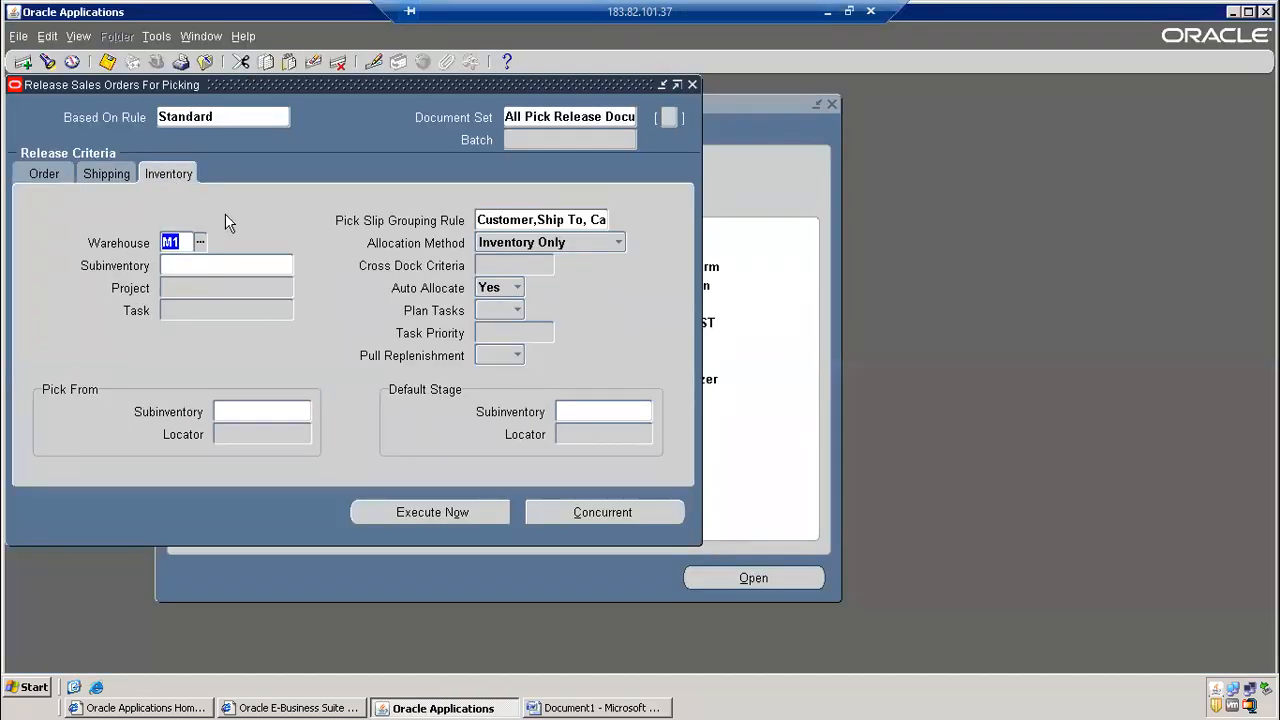
left_click(112, 179)
left_click(573, 366)
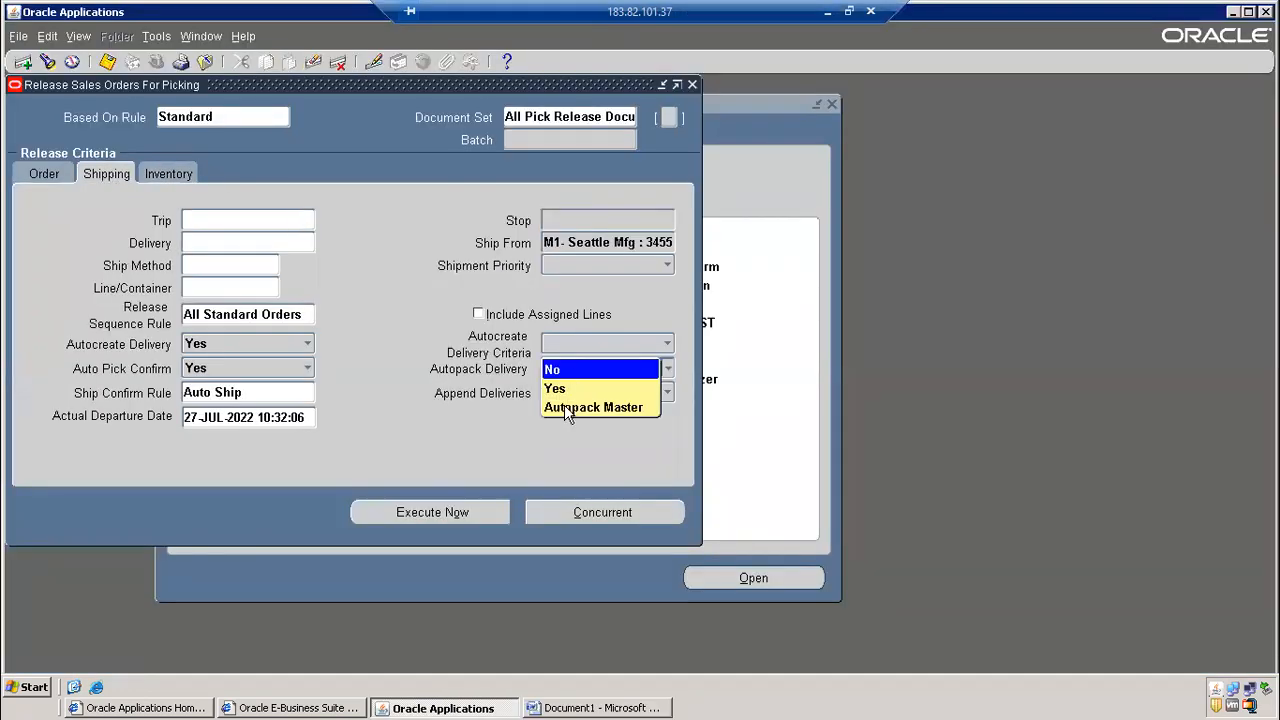
left_click(576, 390)
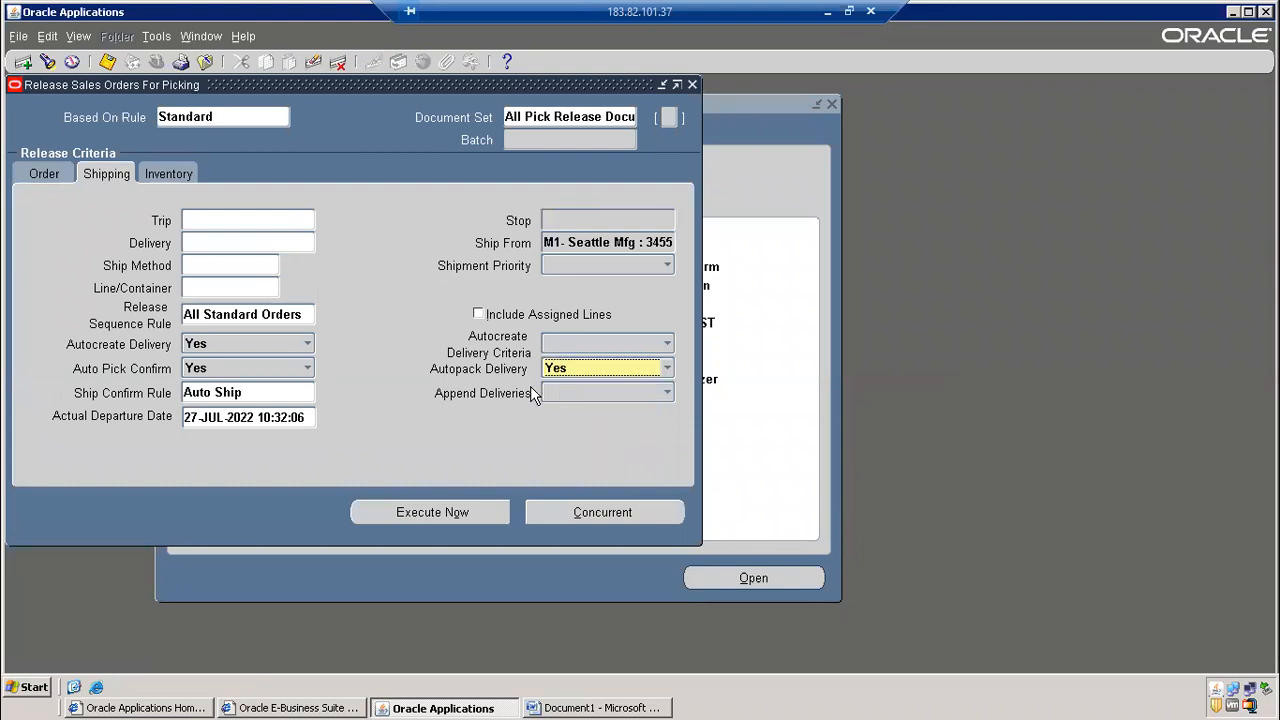
Recheck the order and shipping criteria, run the pick release immediately and acknowledge the note
left_click(52, 170)
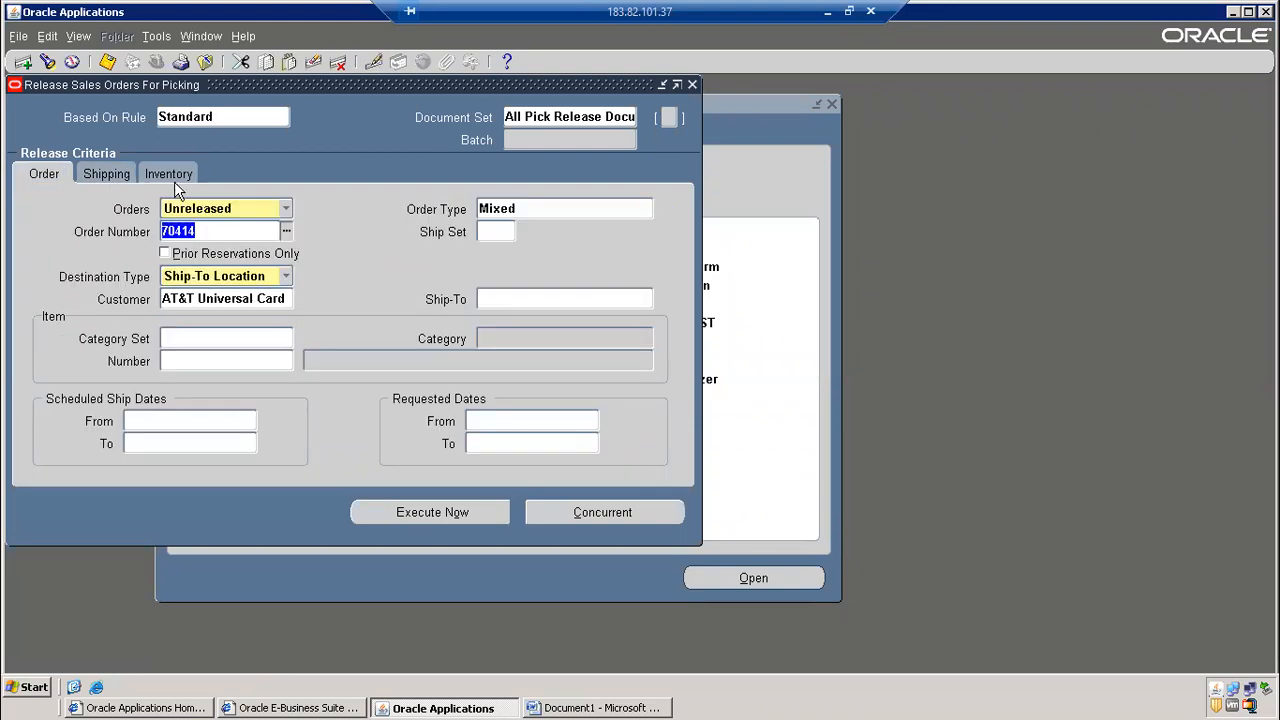
left_click(114, 176)
left_click(217, 393)
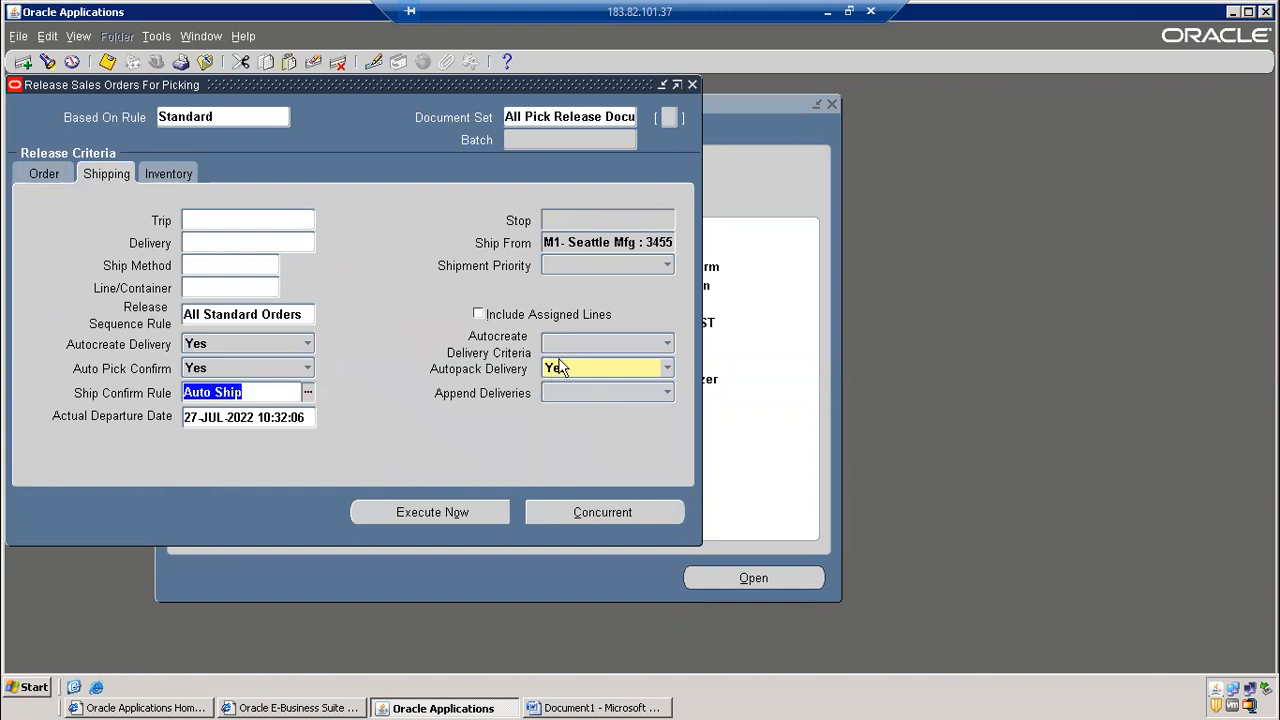
left_click(446, 524)
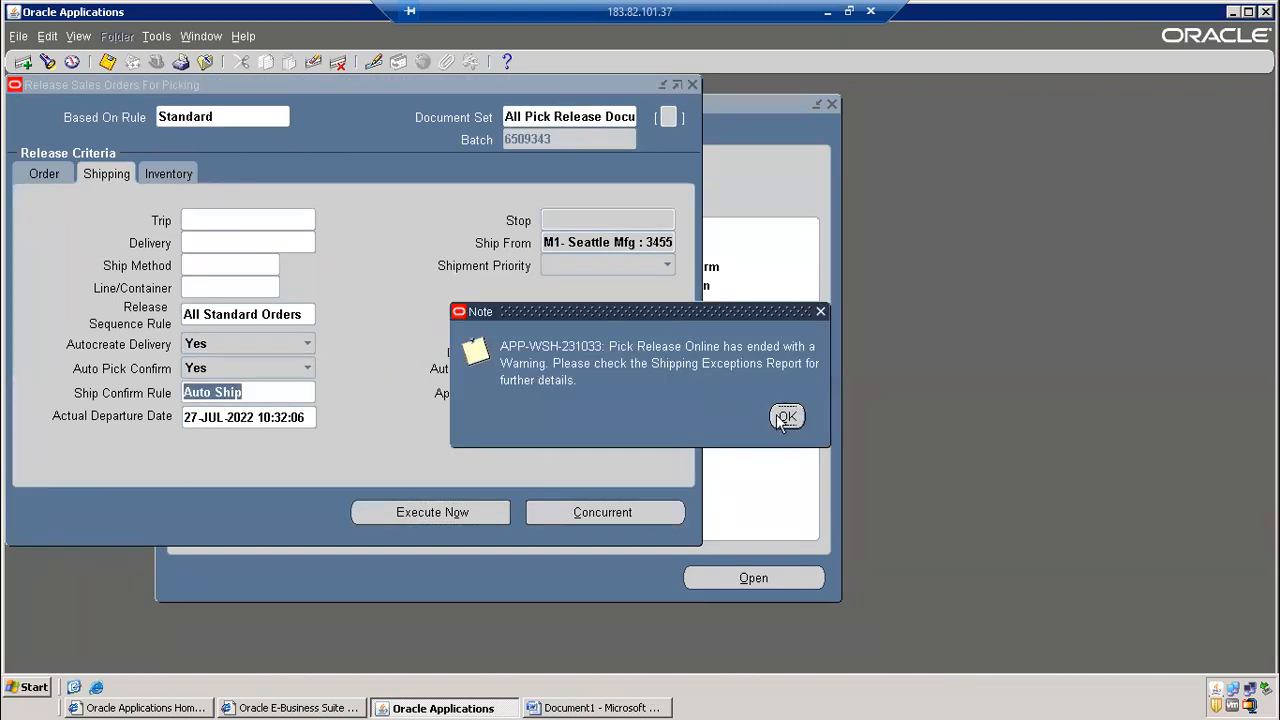
left_click(785, 418)
Open the concurrent requests list and examine the Pick Slip Report, Shipping Exceptions Report and Interface Trip Stop requests
left_click(90, 40)
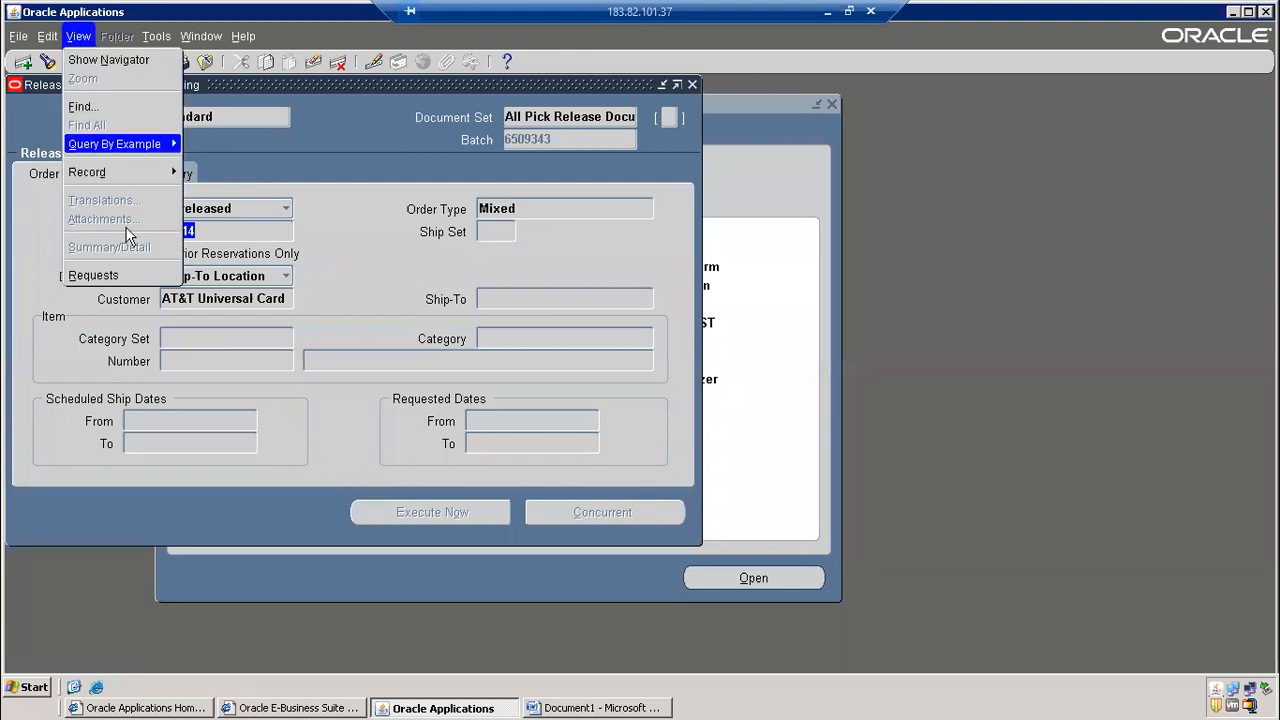
left_click(100, 275)
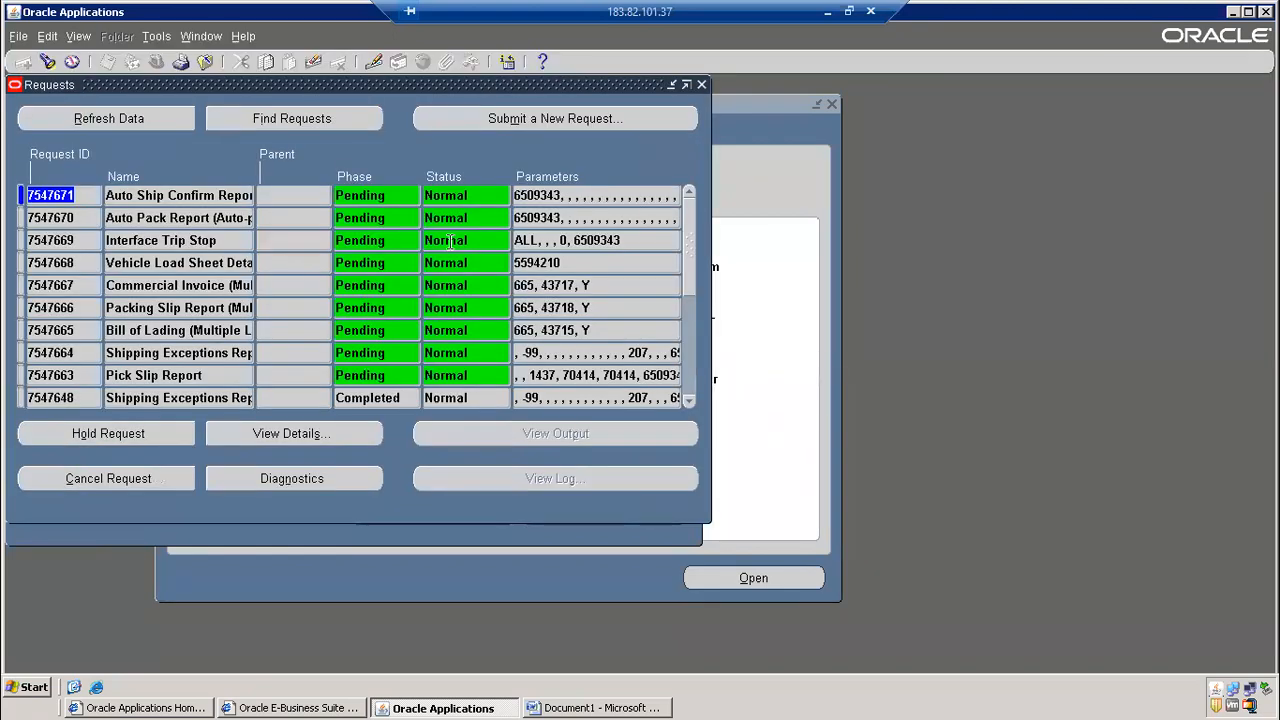
left_click(173, 369)
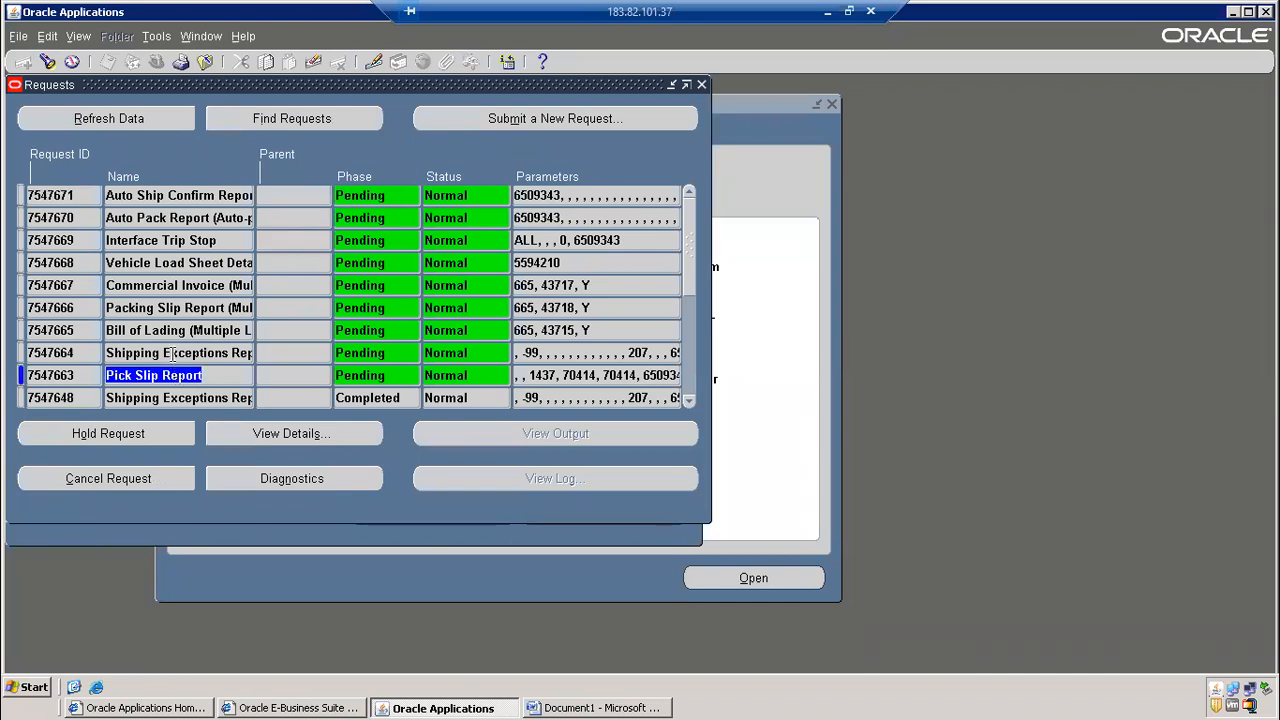
left_click(173, 355)
left_click(178, 370)
left_click(177, 353)
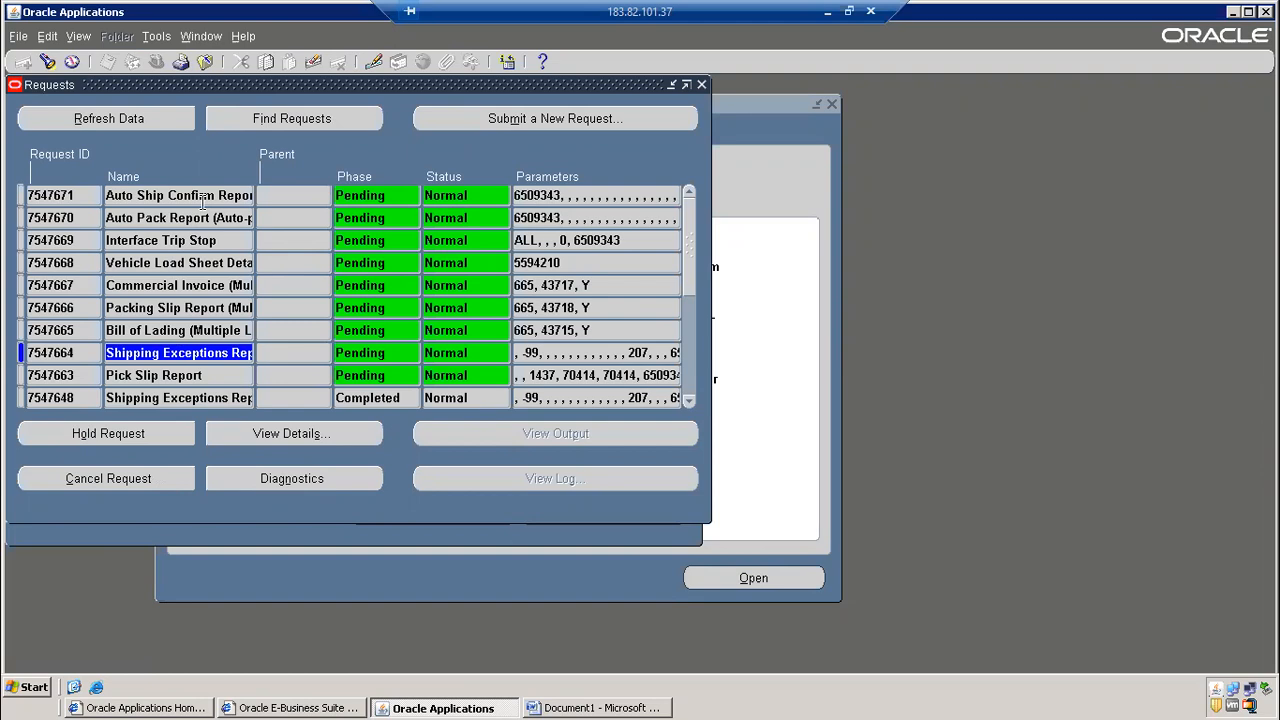
left_click(180, 240)
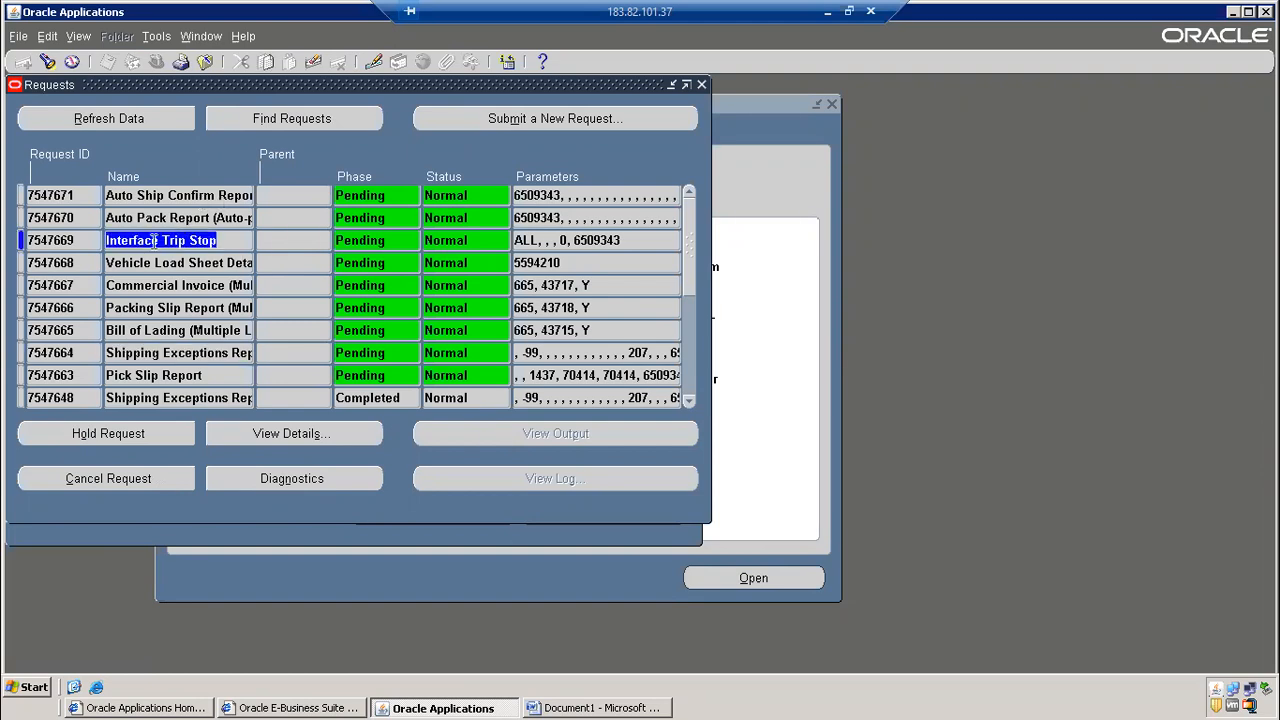
left_click_drag(218, 239, 53, 232)
Refresh the request data until Interface Trip Stop finishes, and close the requests list
left_click(140, 120)
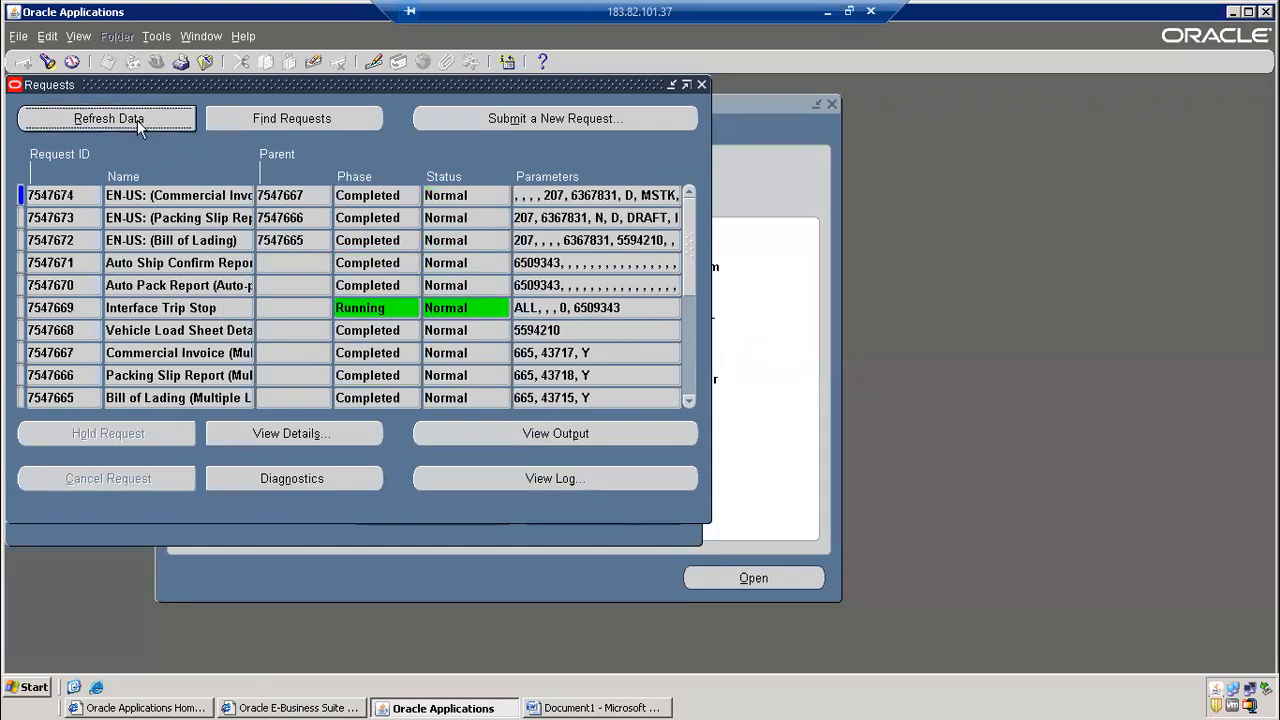
left_click(203, 312)
left_click(137, 124)
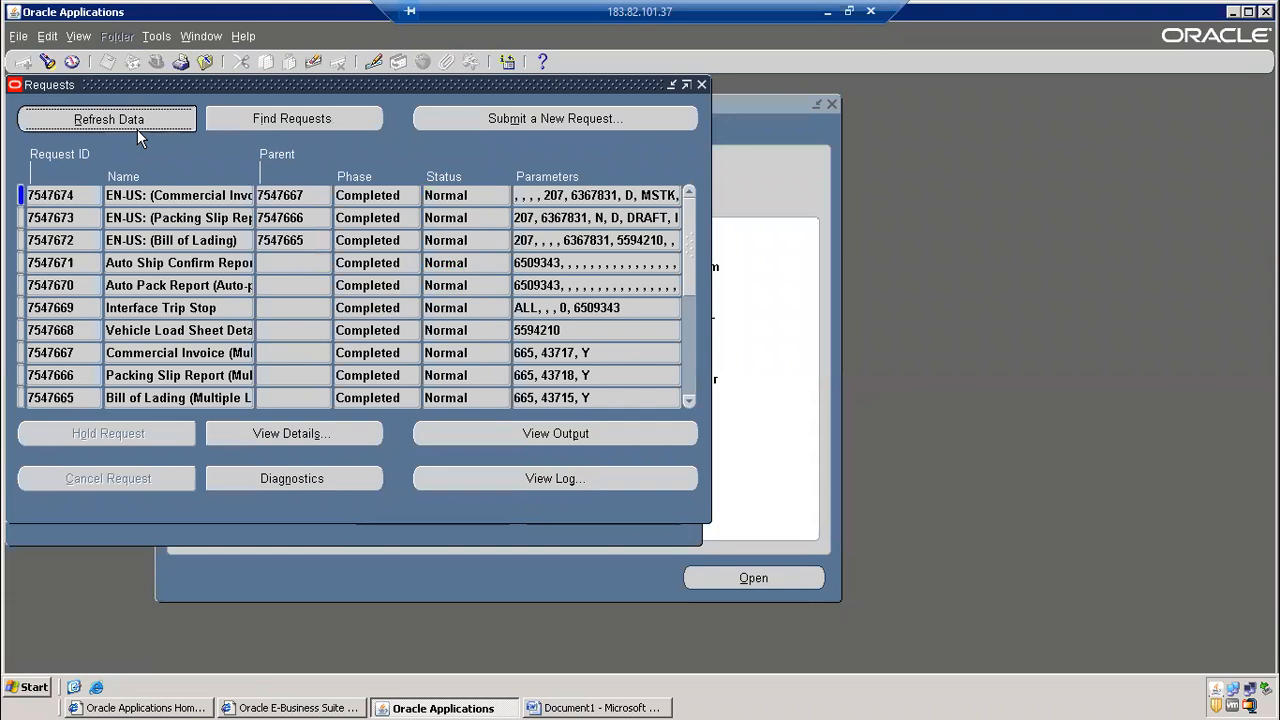
left_click(701, 85)
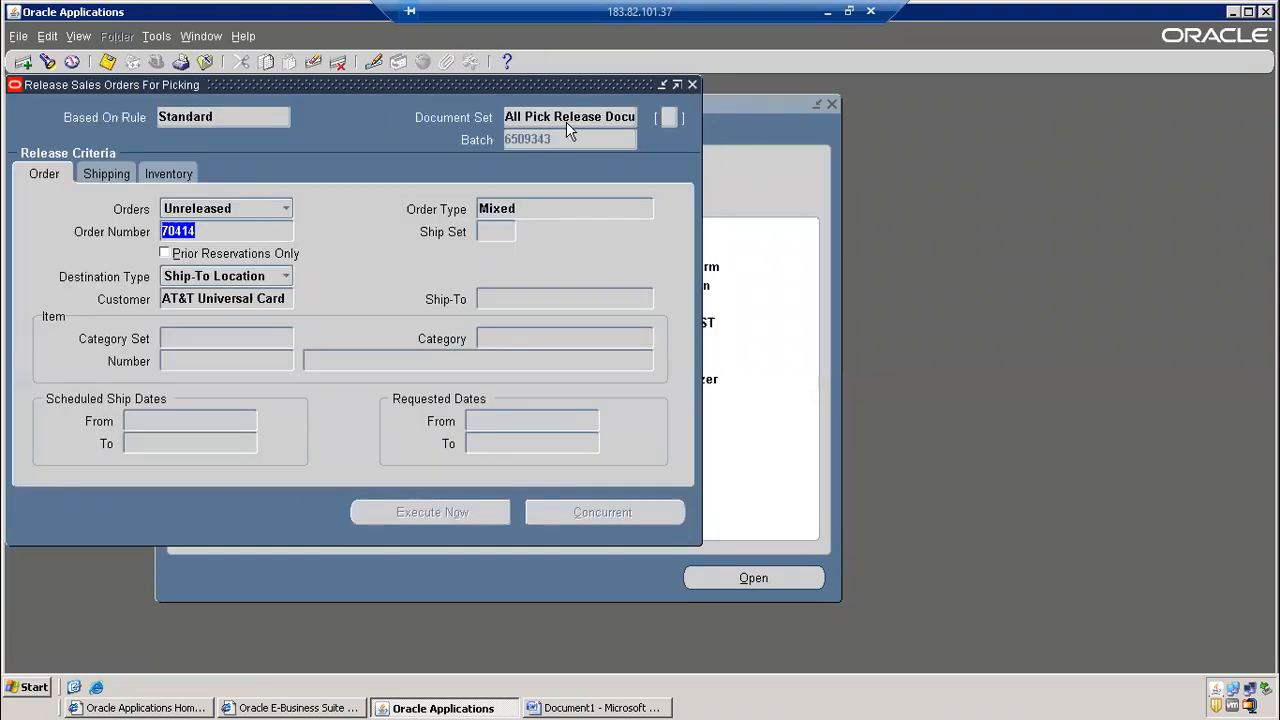
Copy the order number from the release form and query that order in the Sales Orders form
right_click(184, 230)
left_click(205, 259)
left_click(206, 62)
double_click(273, 214)
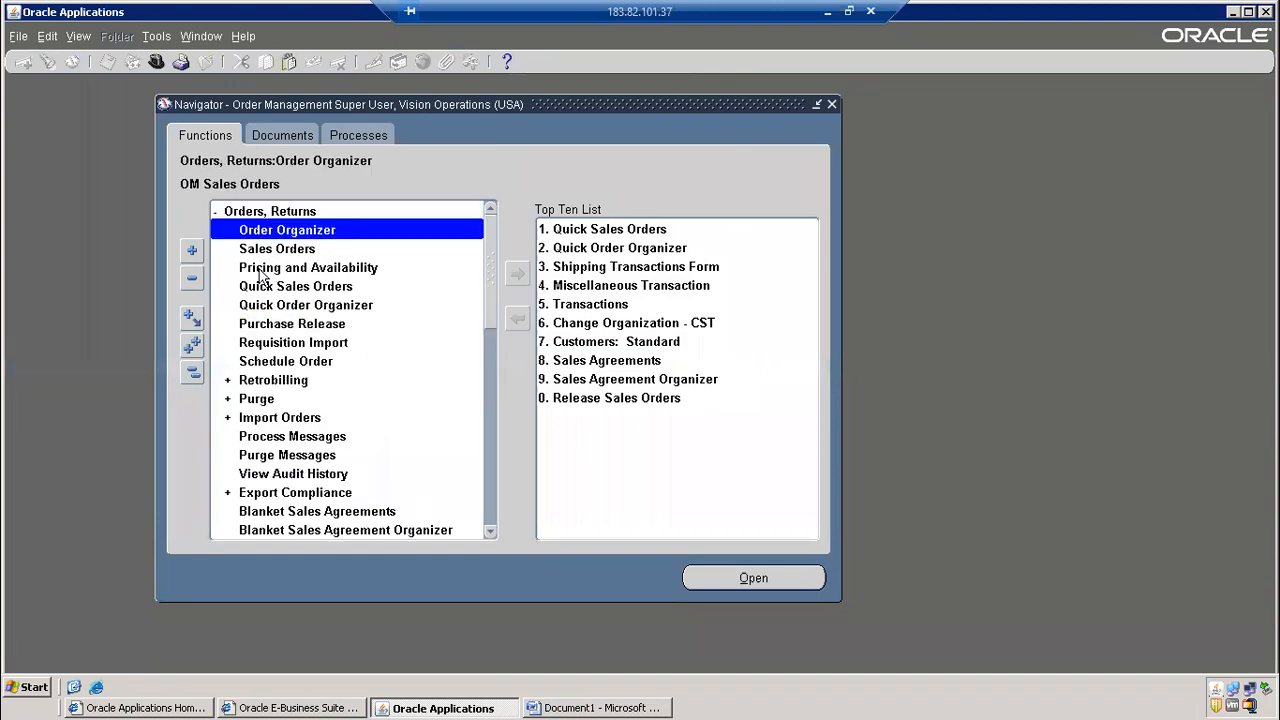
double_click(276, 249)
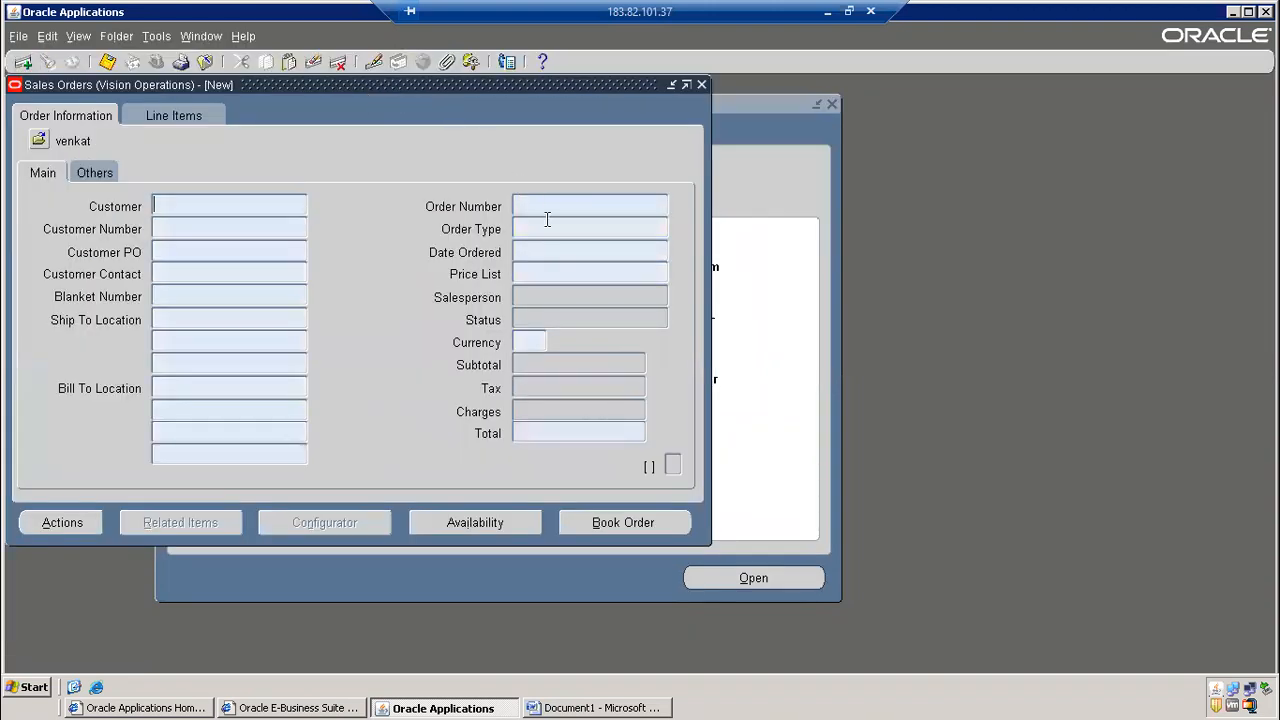
key("ctrl+v")
Check the status of the LAPTOP line in the order's line items
left_click(160, 116)
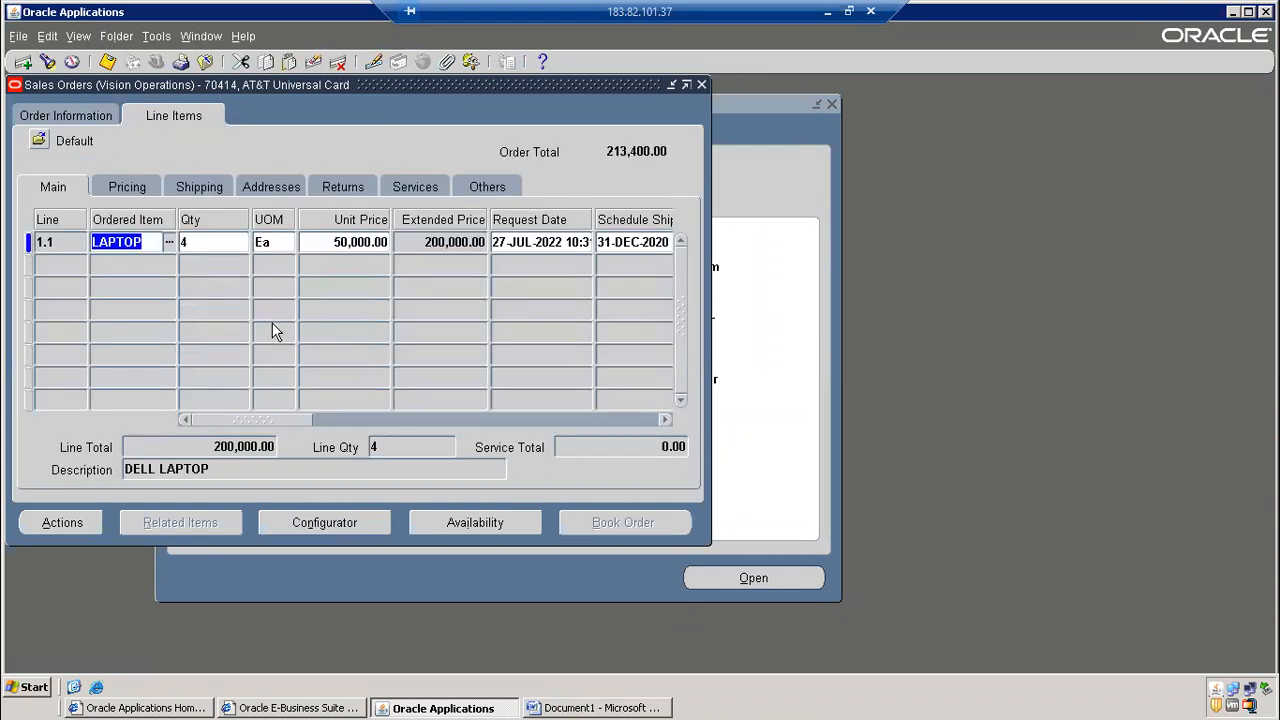
left_click_drag(309, 421, 385, 421)
left_click(458, 245)
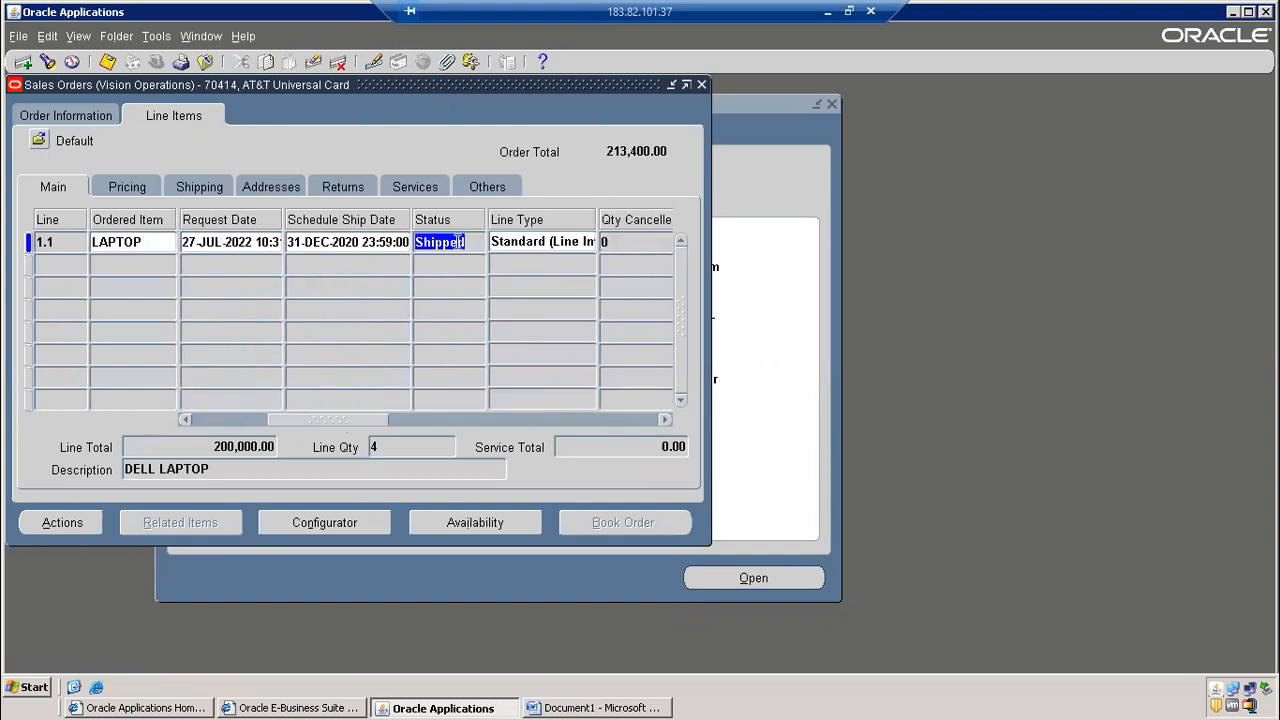
Switch to the Word document and add "Workflow background process" as an unnumbered line between Shipping and Invoice
left_click(569, 708)
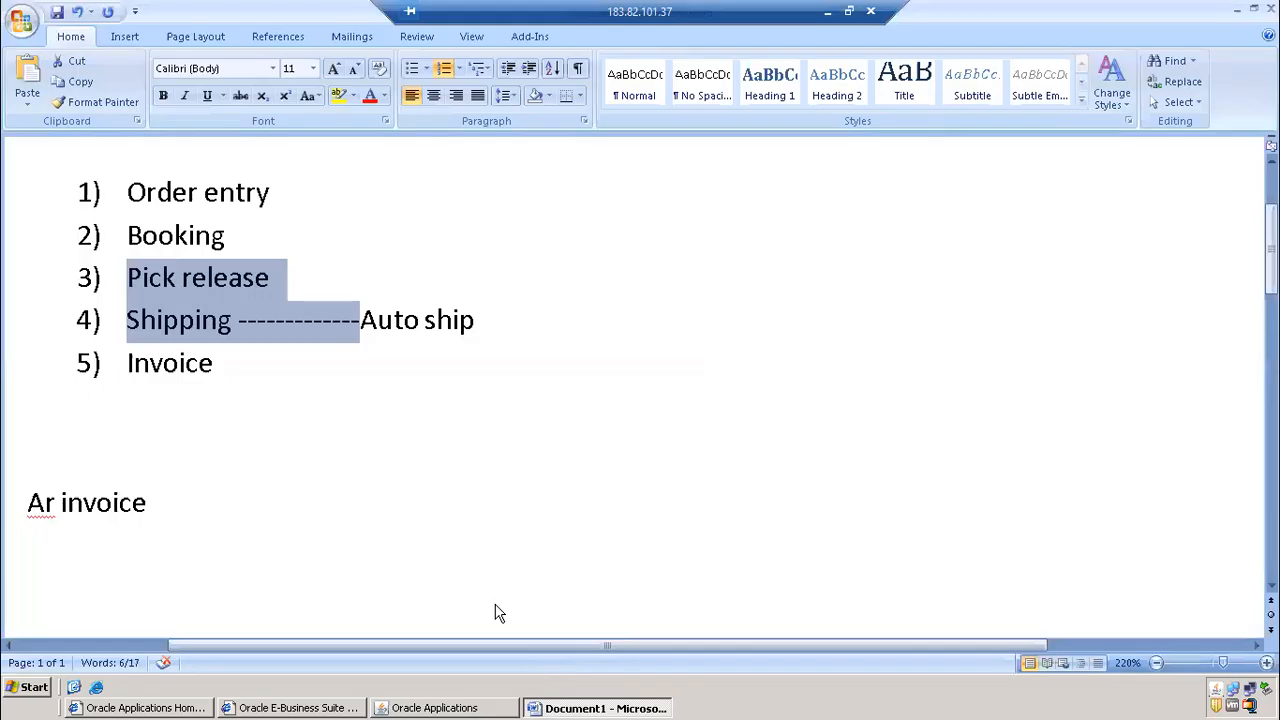
left_click(122, 362)
left_click(504, 314)
key("Return")
type("workd")
key("BackSpace")
type("f")
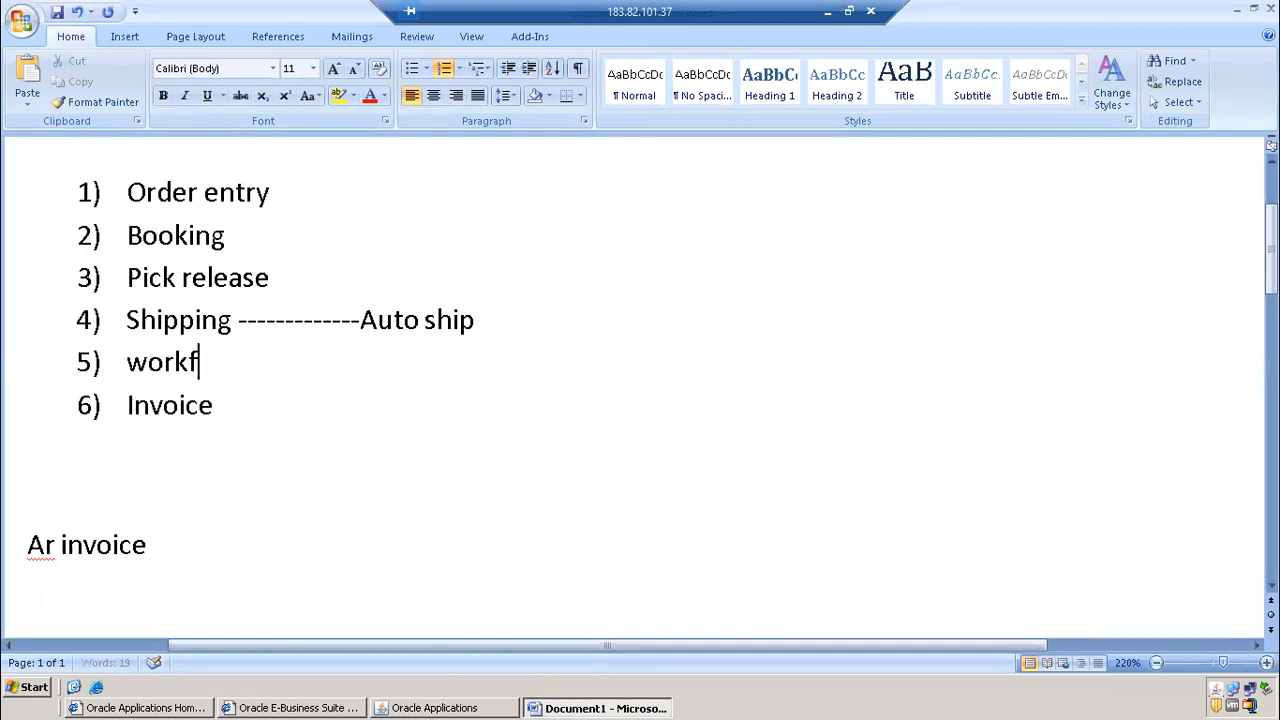
type("low background process")
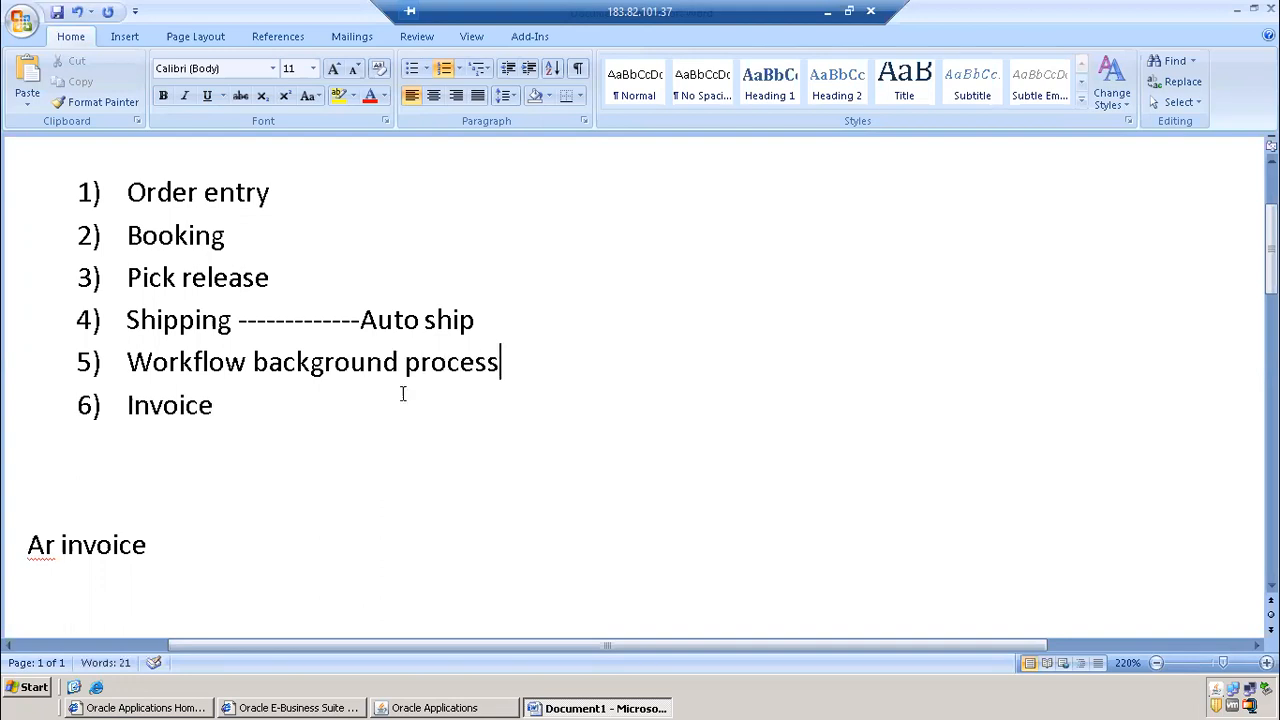
left_click(122, 358)
key("BackSpace")
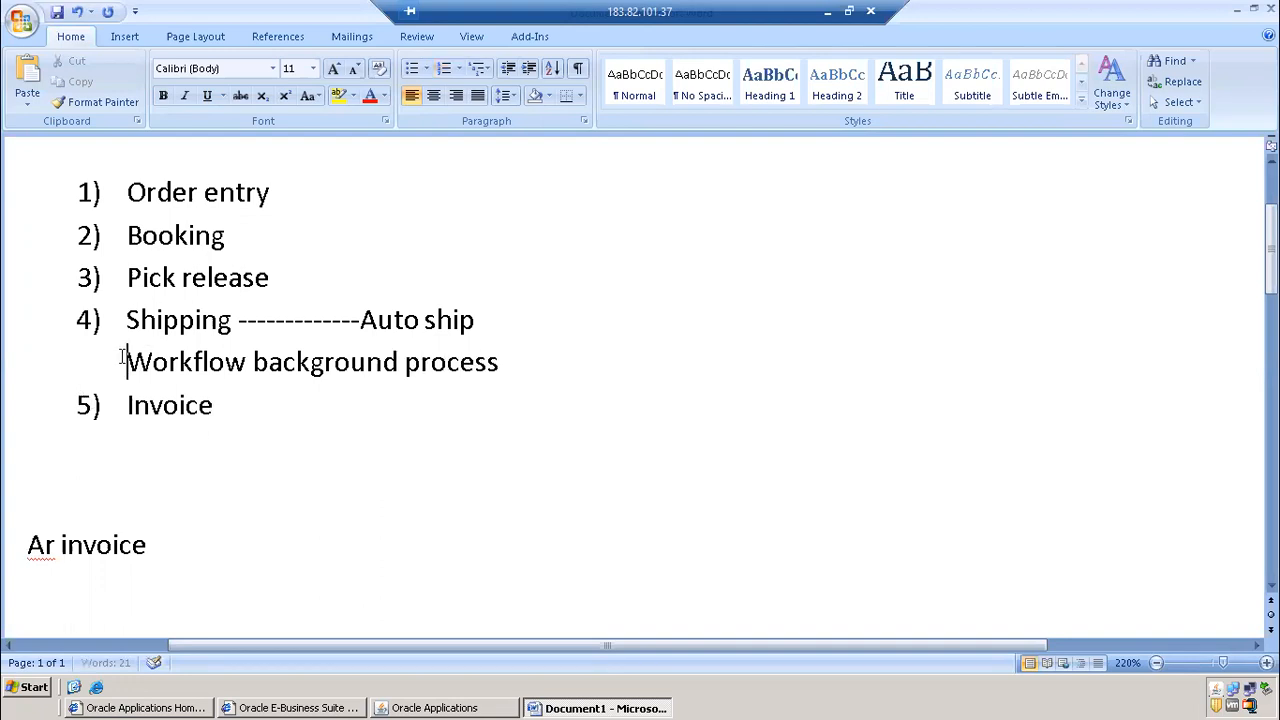
Return to Oracle Applications, close the sales order and start a new single concurrent request
key("alt+Tab")
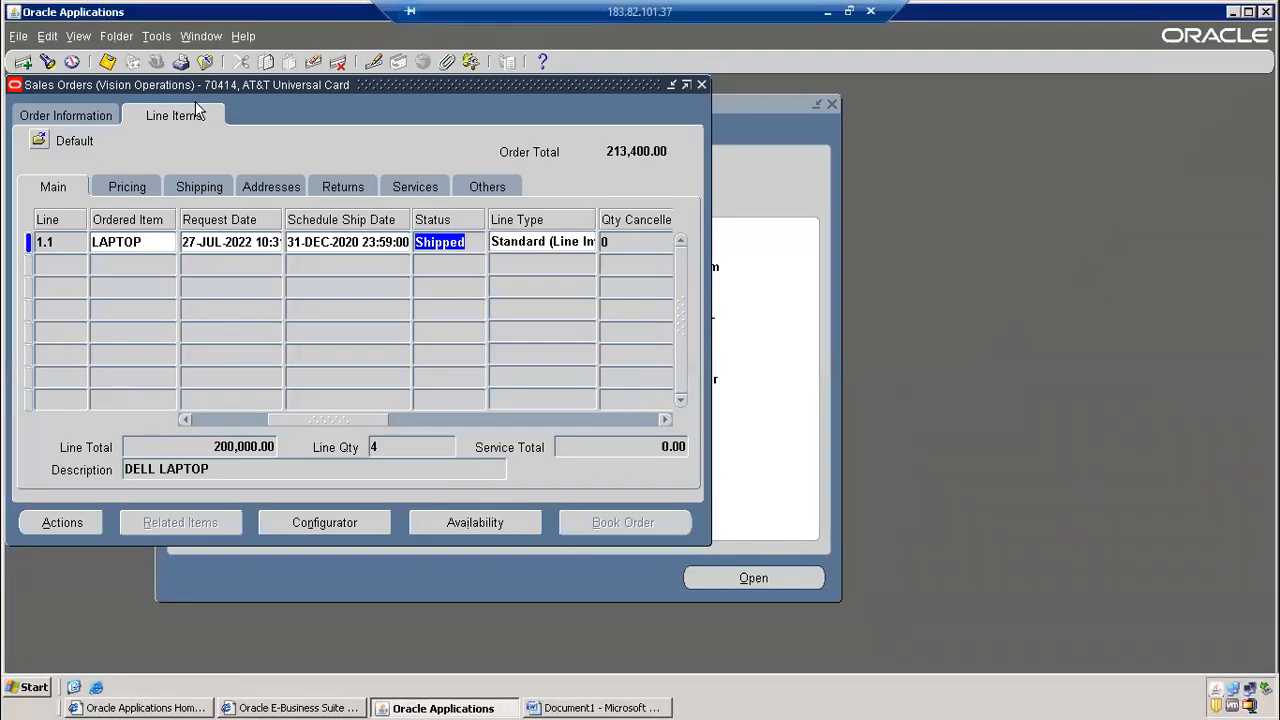
key("F4")
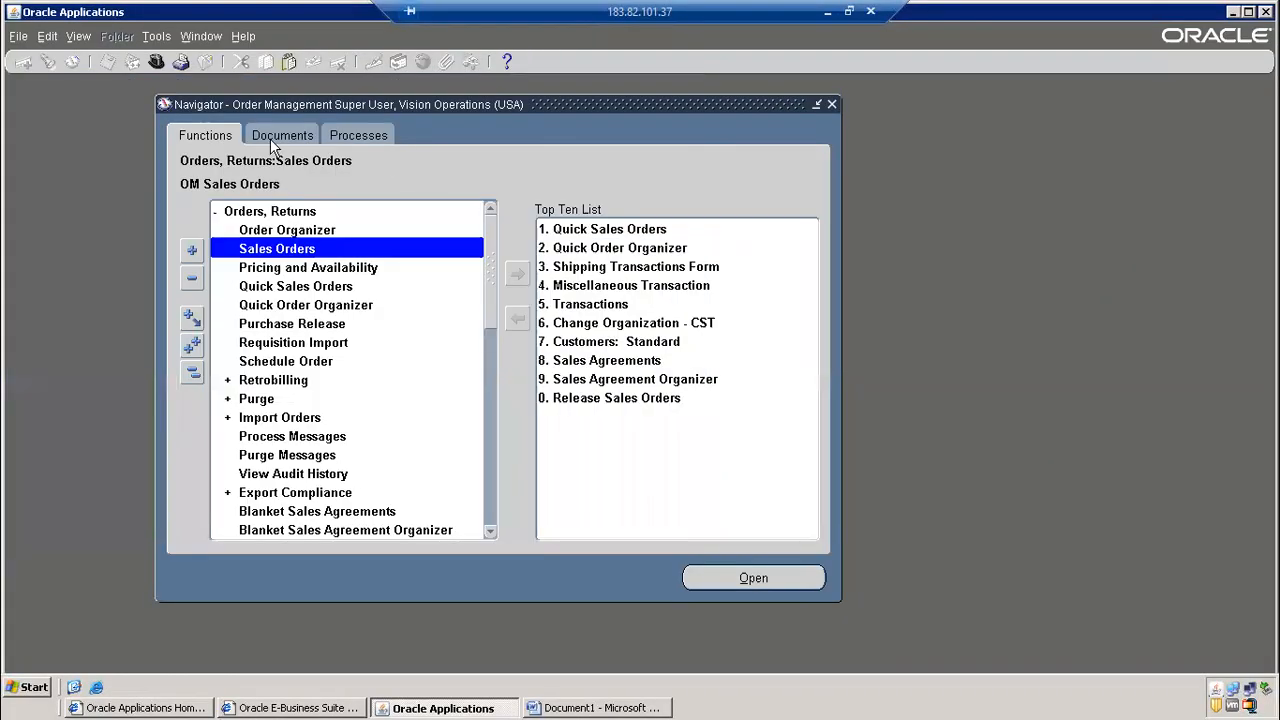
left_click(78, 36)
left_click(91, 268)
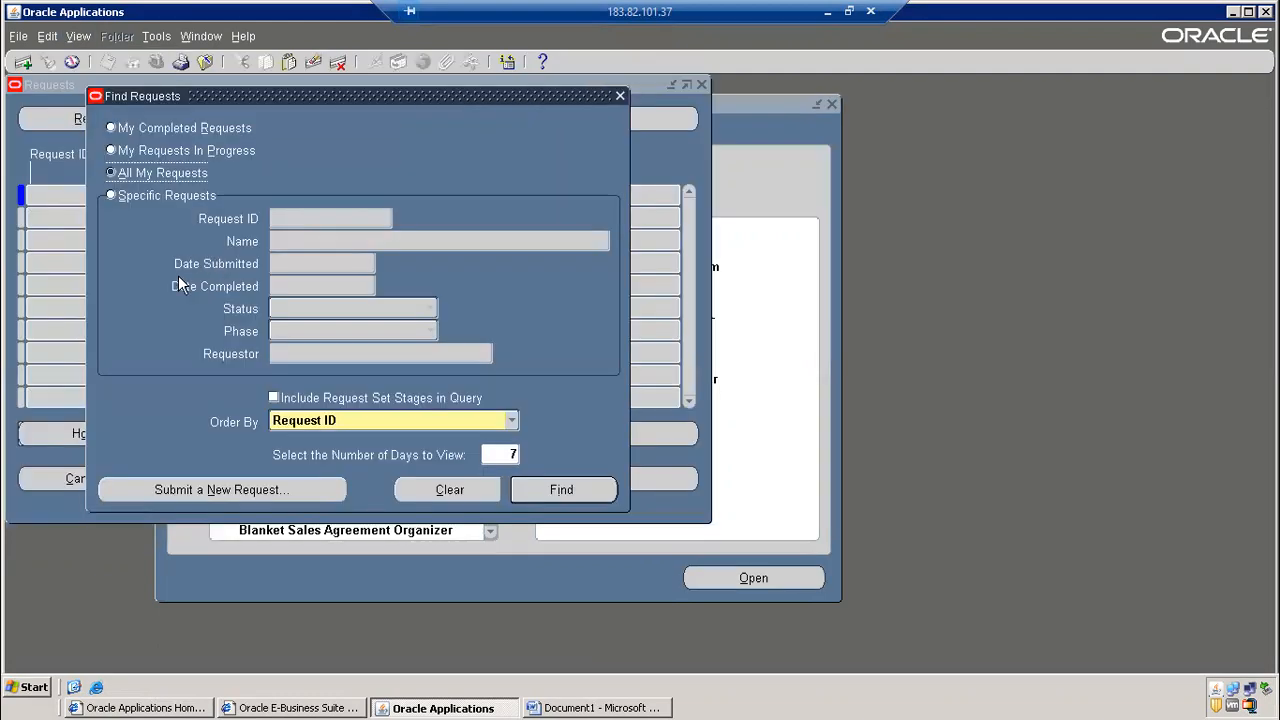
left_click(285, 490)
left_click(344, 396)
type("workflo")
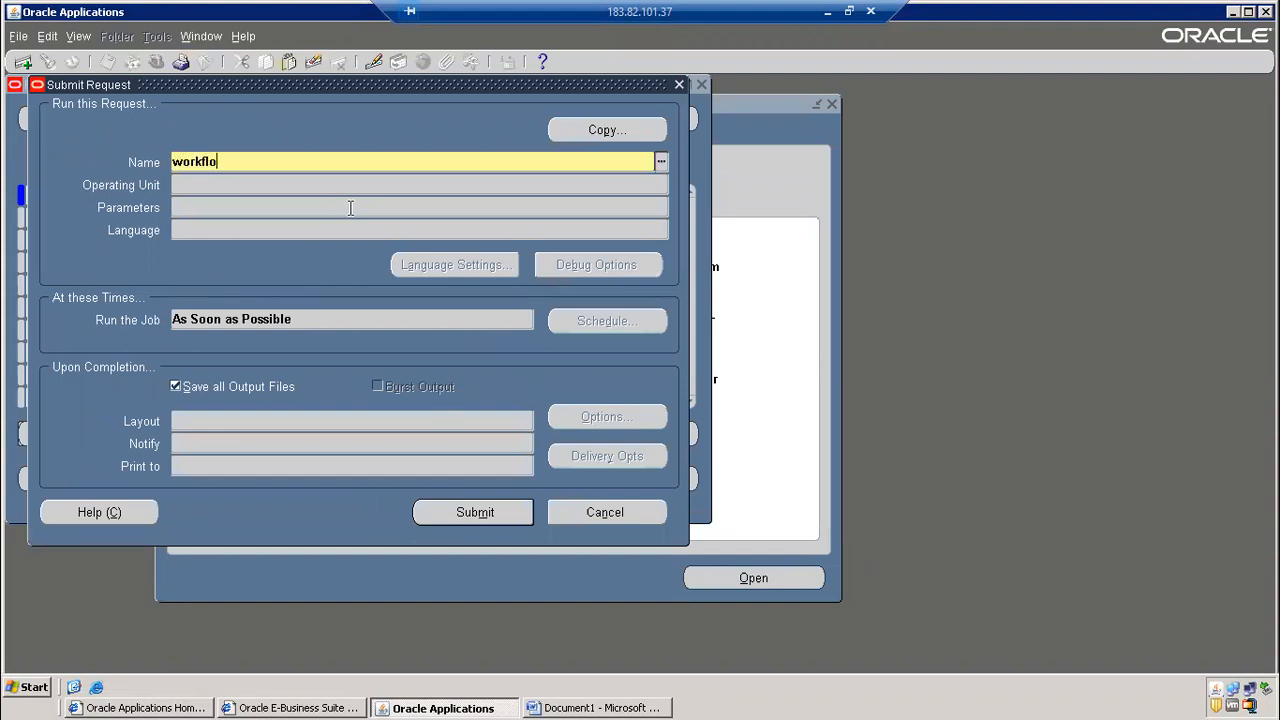
key("BackSpace")
key("BackSpace")
key("BackSpace")
key("BackSpace")
key("BackSpace")
key("BackSpace")
Copy the prior Workflow Background Process request for OM Order Line with deferred, timeout and stuck set to Yes, and review its parameters
left_click(594, 136)
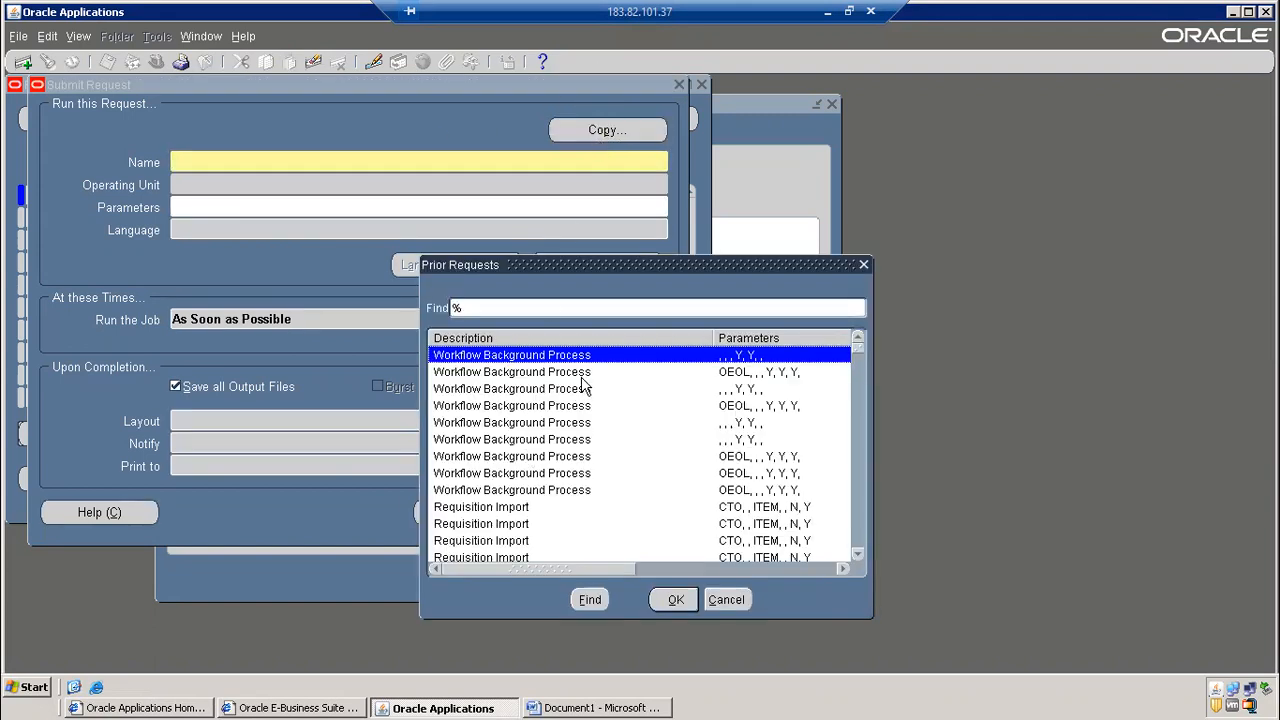
double_click(538, 376)
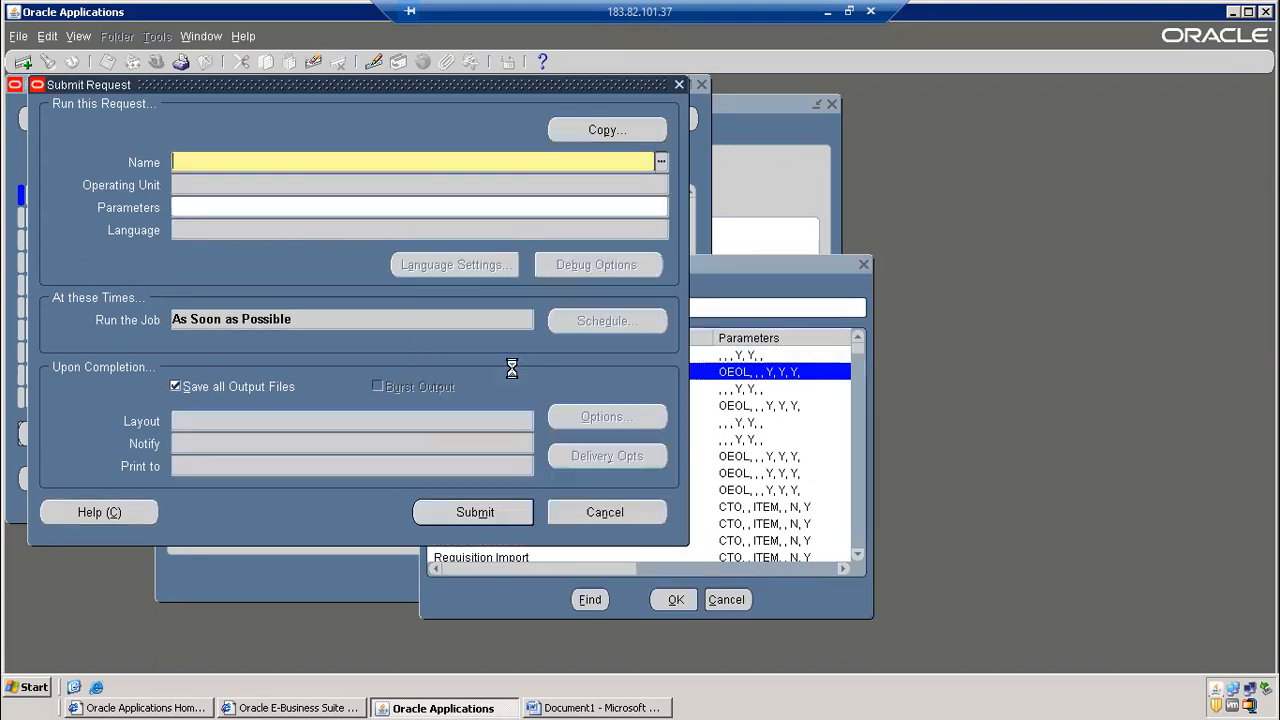
left_click(214, 208)
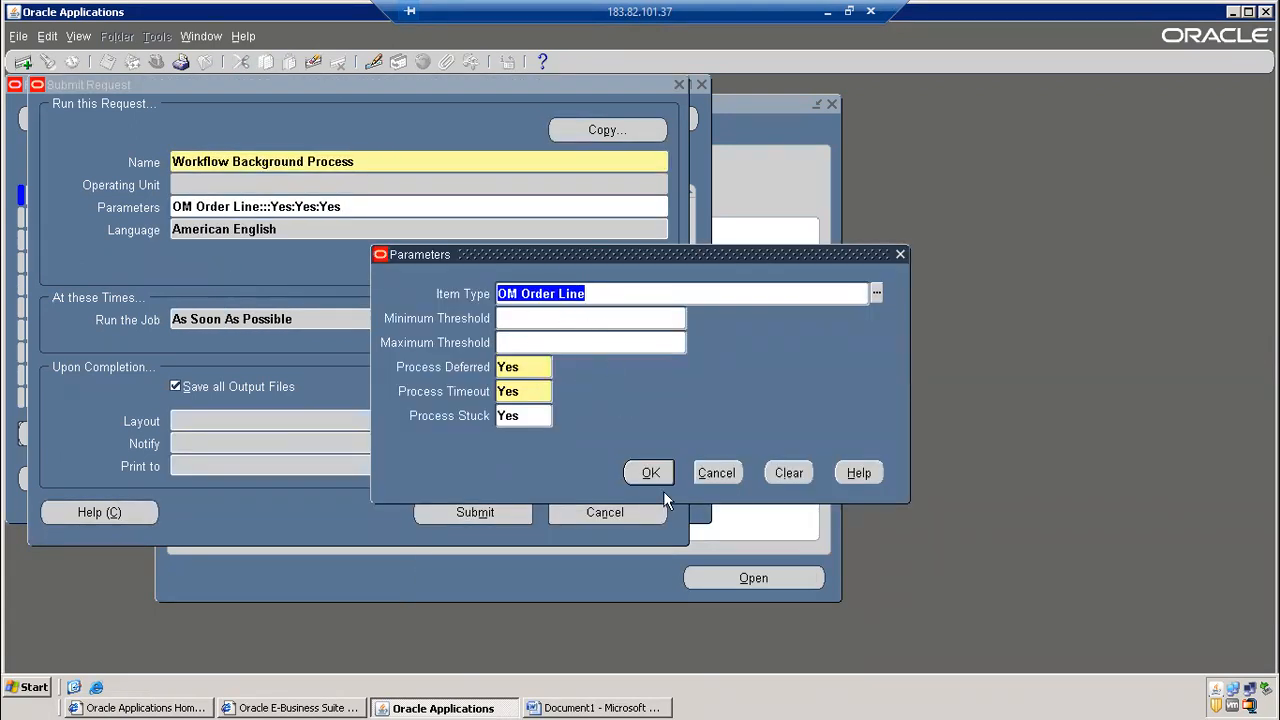
left_click(712, 474)
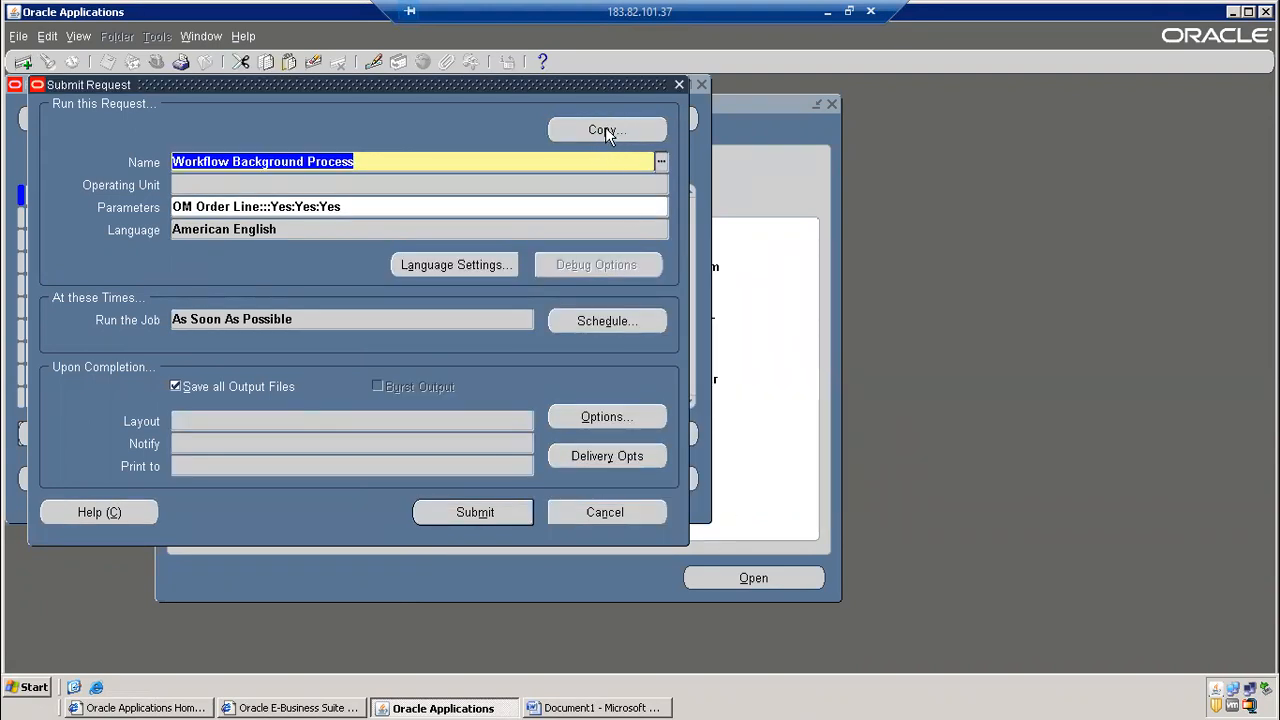
Submit the Workflow Background Process request without adding another, and find and refresh its entry in the requests list
left_click(474, 514)
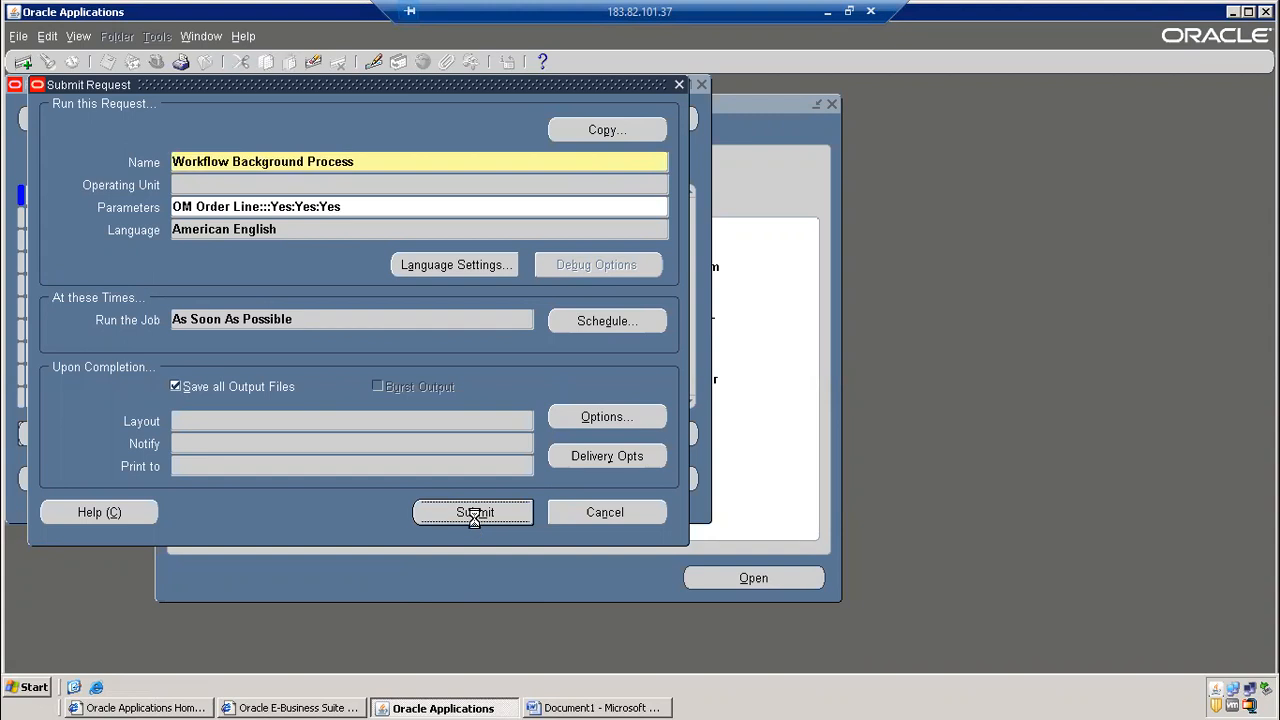
left_click(693, 425)
left_click(577, 494)
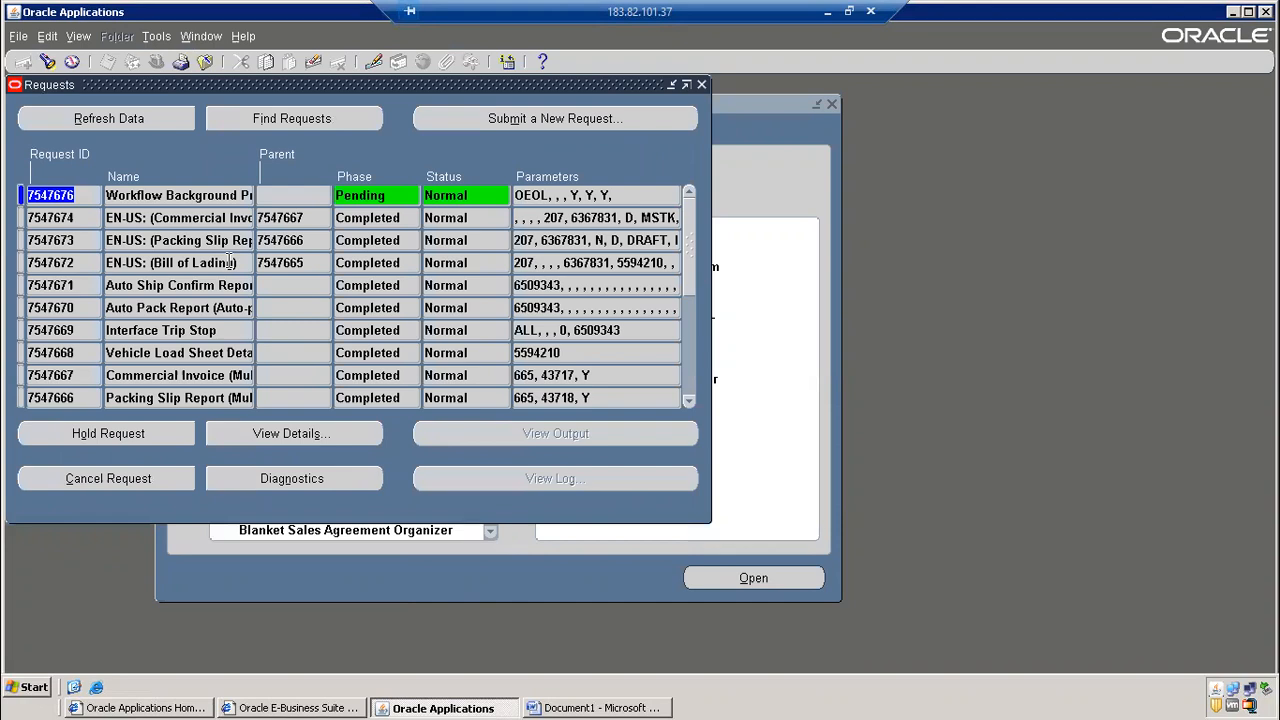
left_click(95, 120)
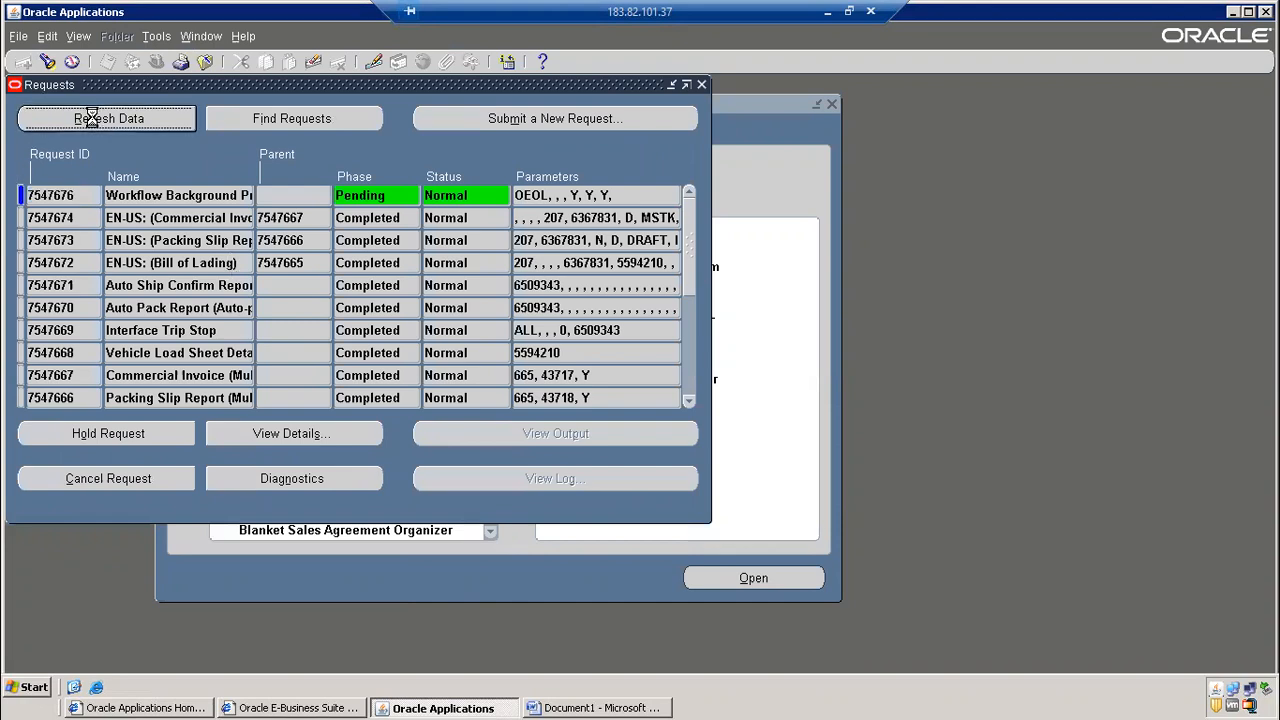
Switch to the Word document and append dashes plus the sales order number to Order entry, and a dashed line to Invoice
left_click(582, 708)
left_click(346, 196)
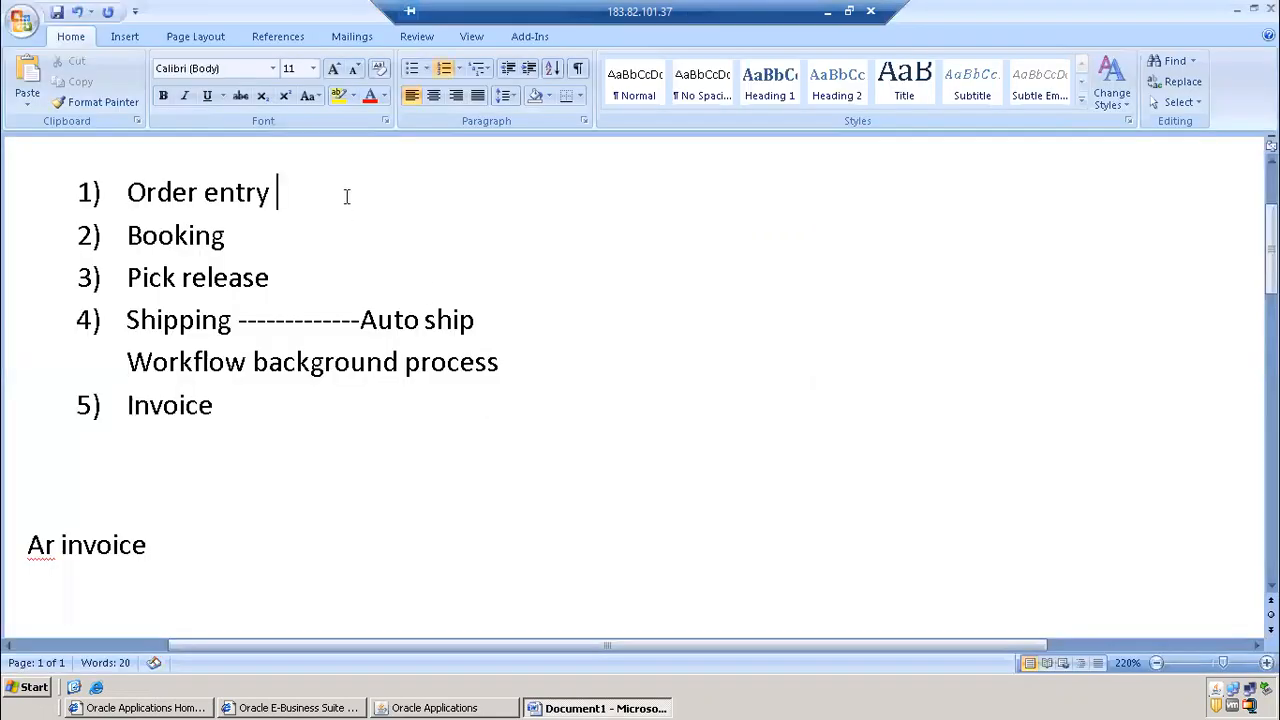
type("-------------70414")
left_click(258, 408)
type("-------------------------------")
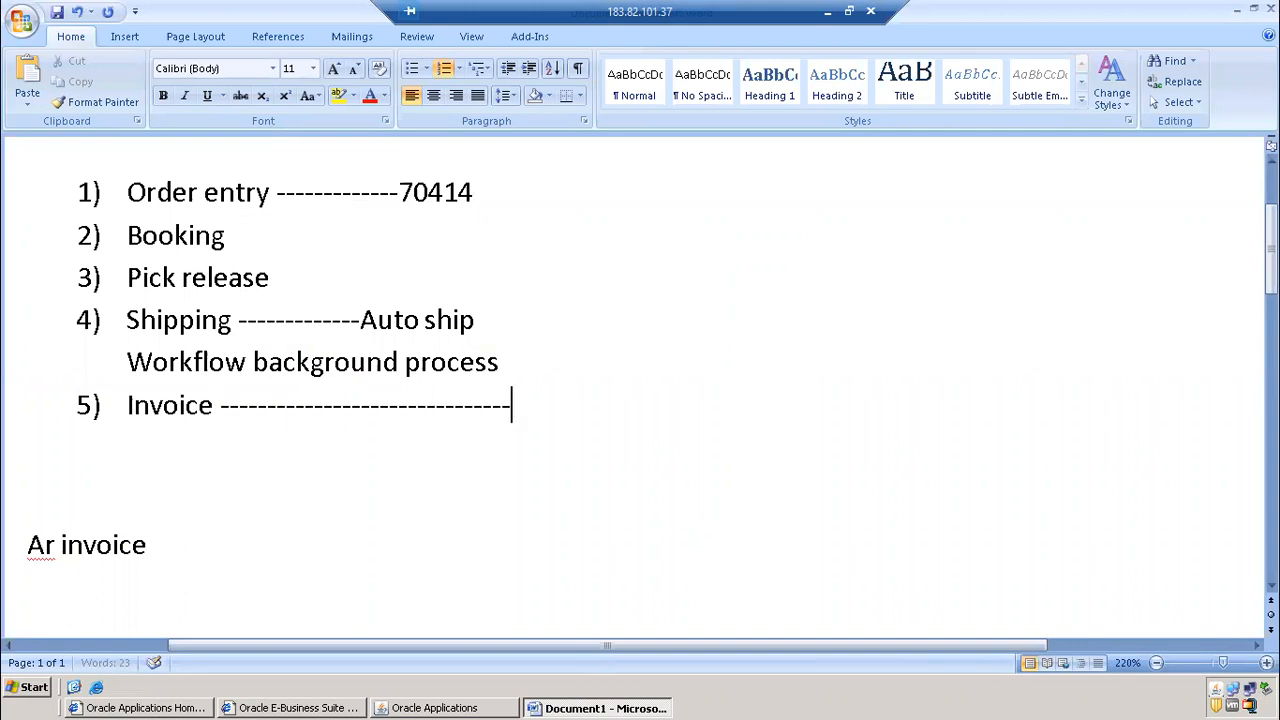
Return to Oracle Applications and refresh the requests list to check the progress of the Workflow Background Process request
key("alt+Tab")
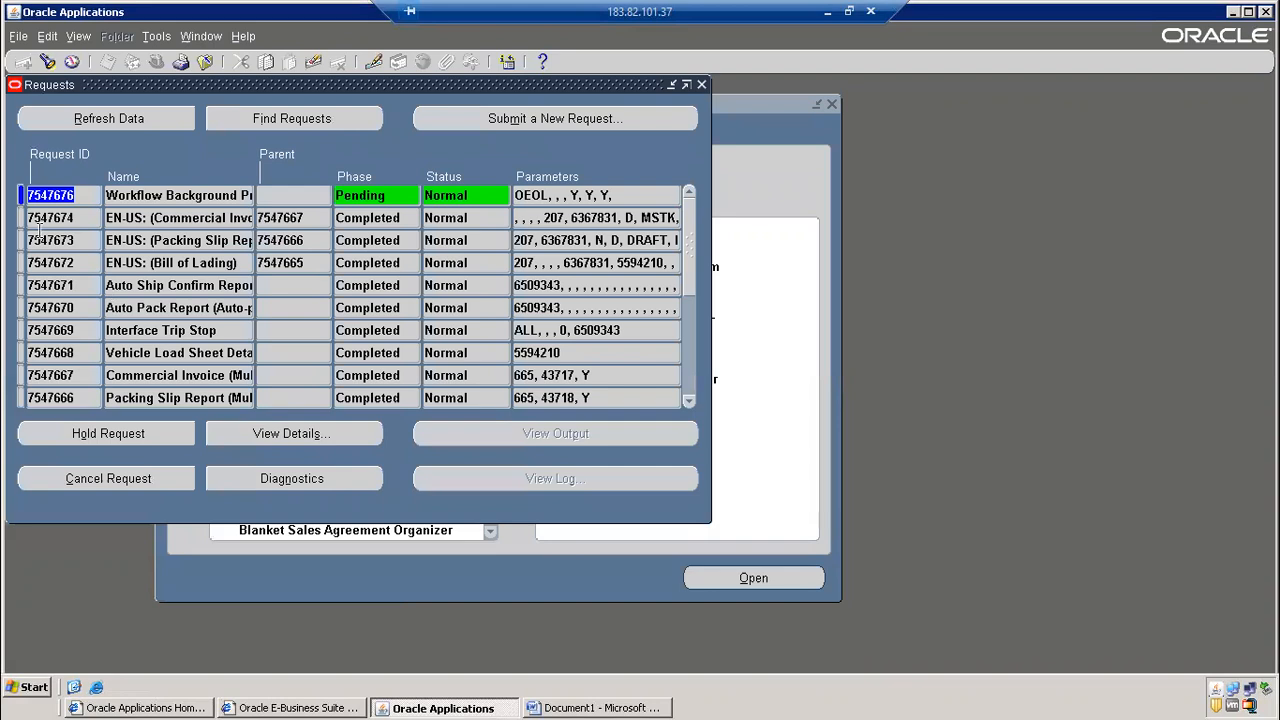
left_click(110, 123)
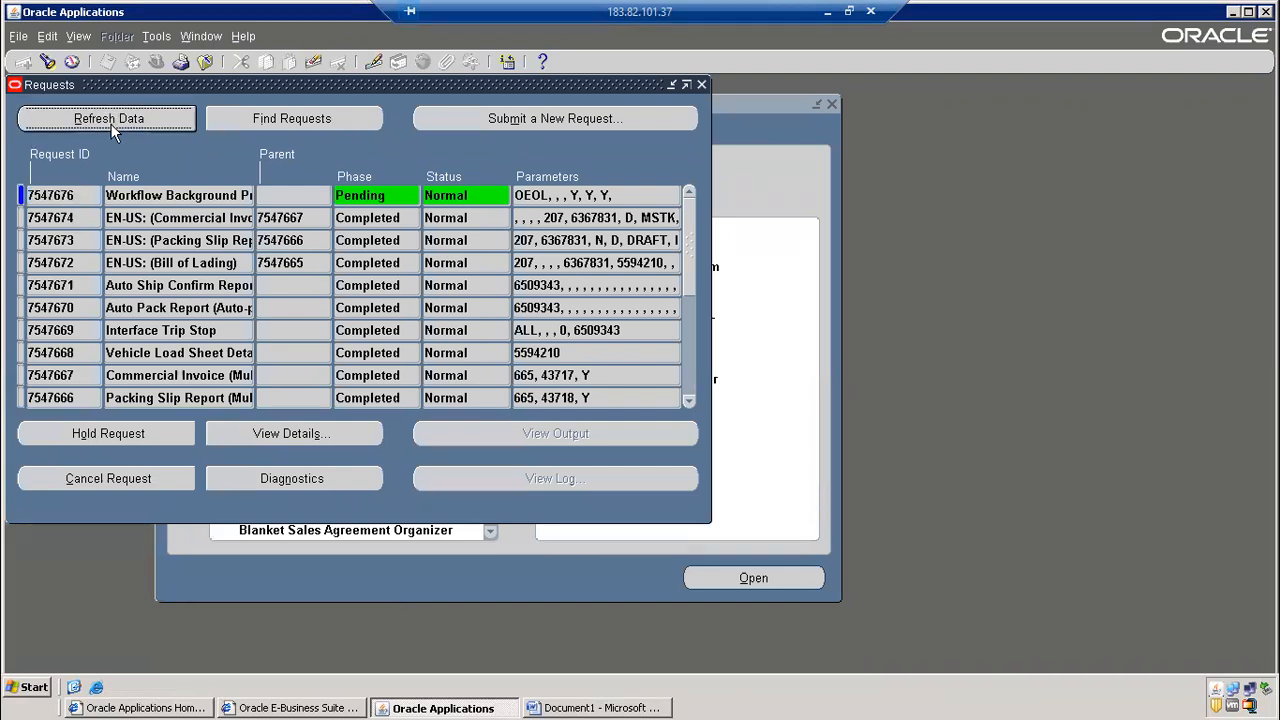
left_click(111, 124)
key("Tab")
left_click(165, 118)
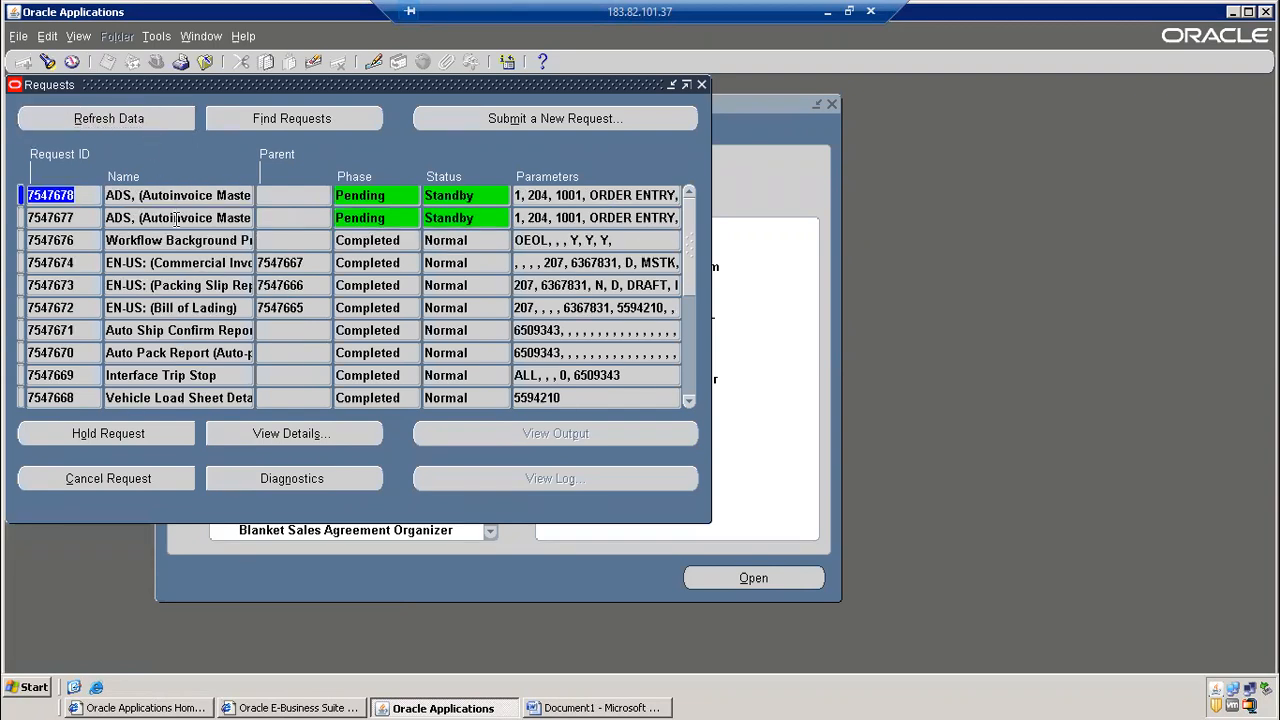
left_click(163, 116)
left_click(167, 126)
Examine the parameters of the two pending Autoinvoice Master requests for the order numbers they cover
left_click_drag(555, 213, 843, 231)
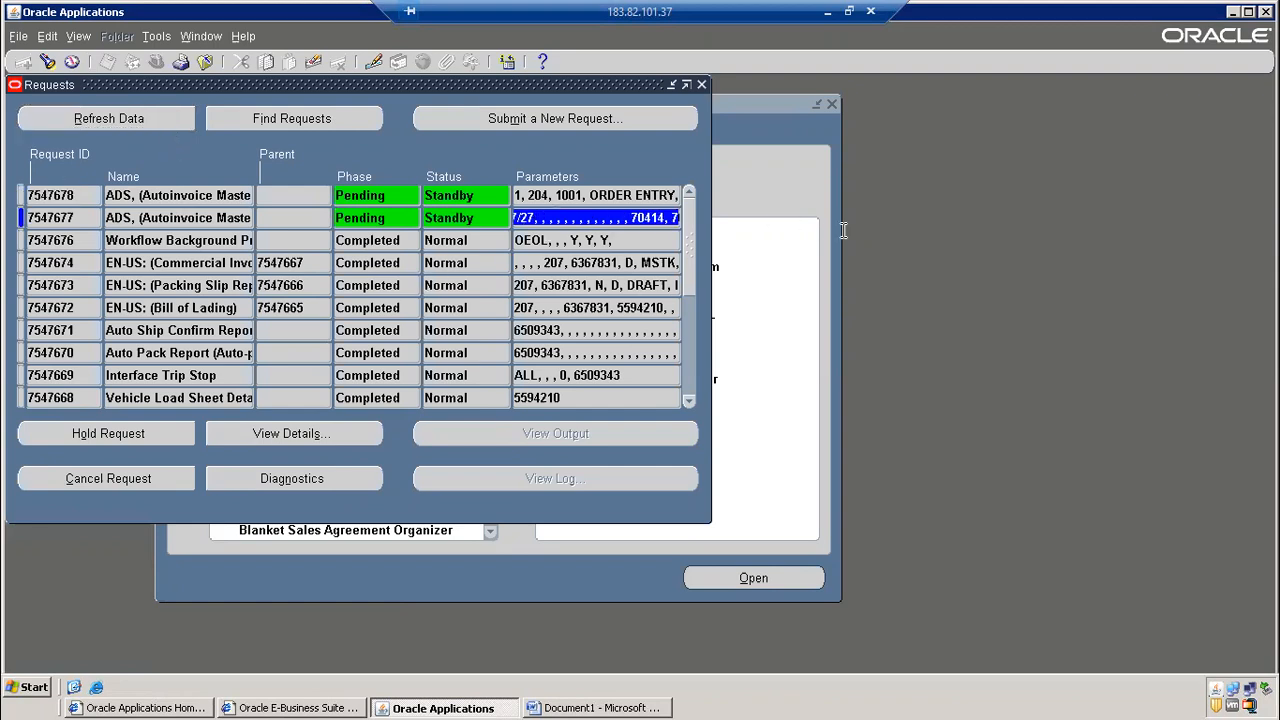
key("Up")
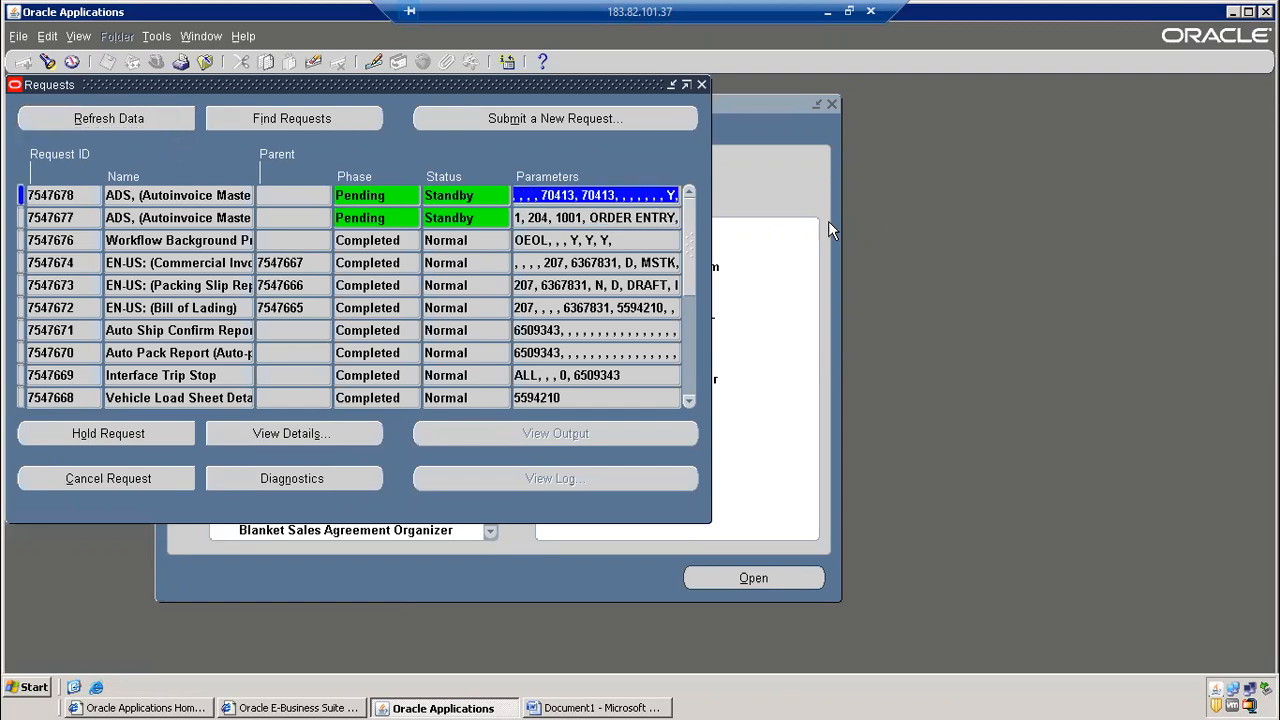
left_click(183, 195)
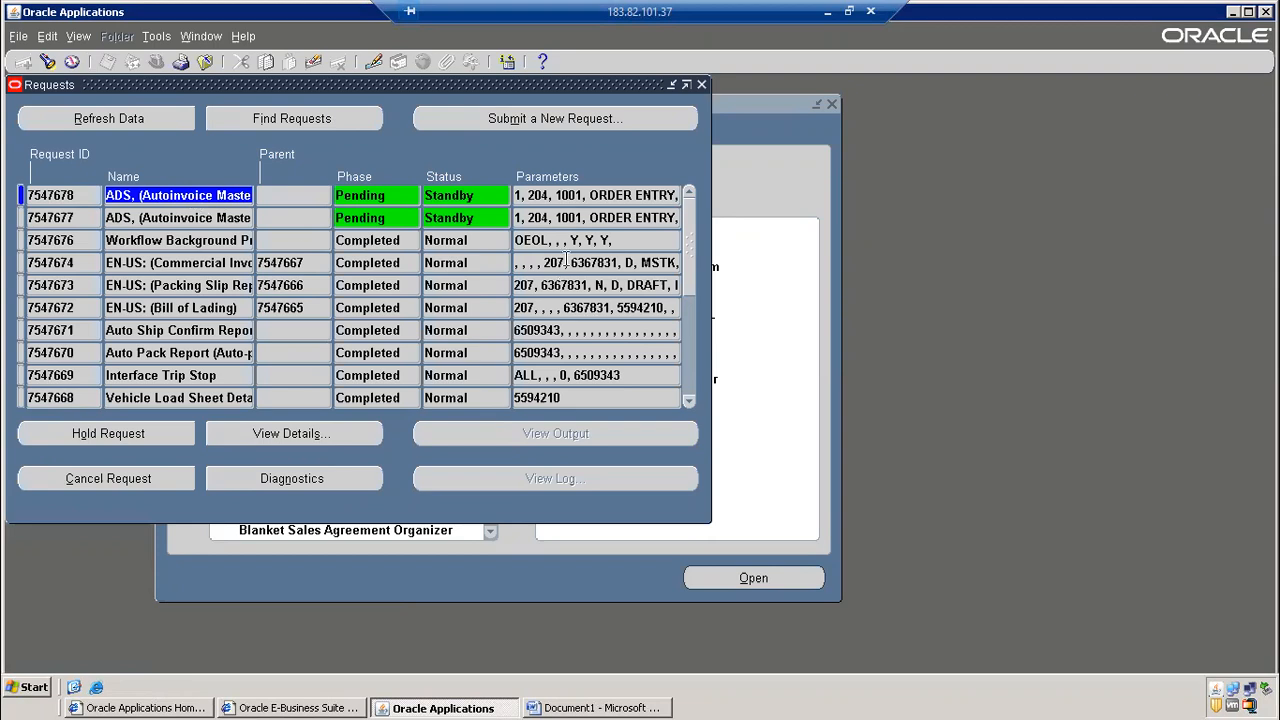
left_click_drag(569, 217, 662, 218)
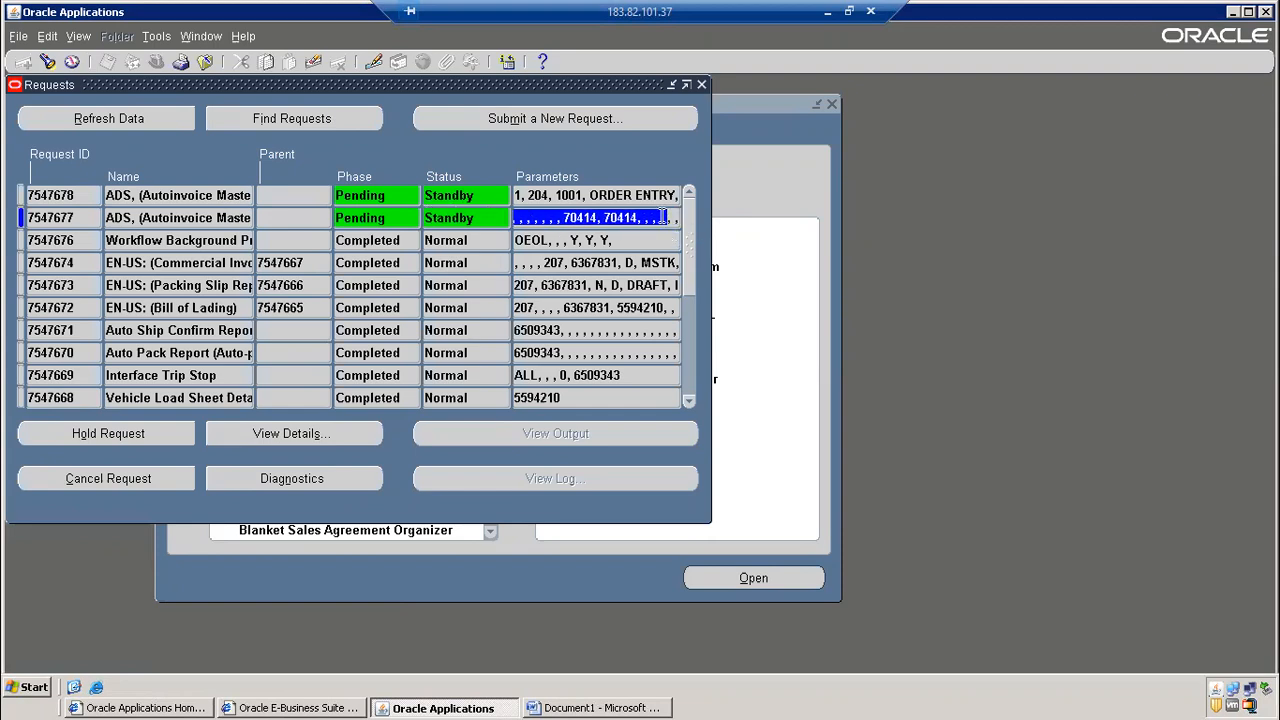
left_click(588, 215)
left_click_drag(562, 217, 734, 206)
left_click(571, 195)
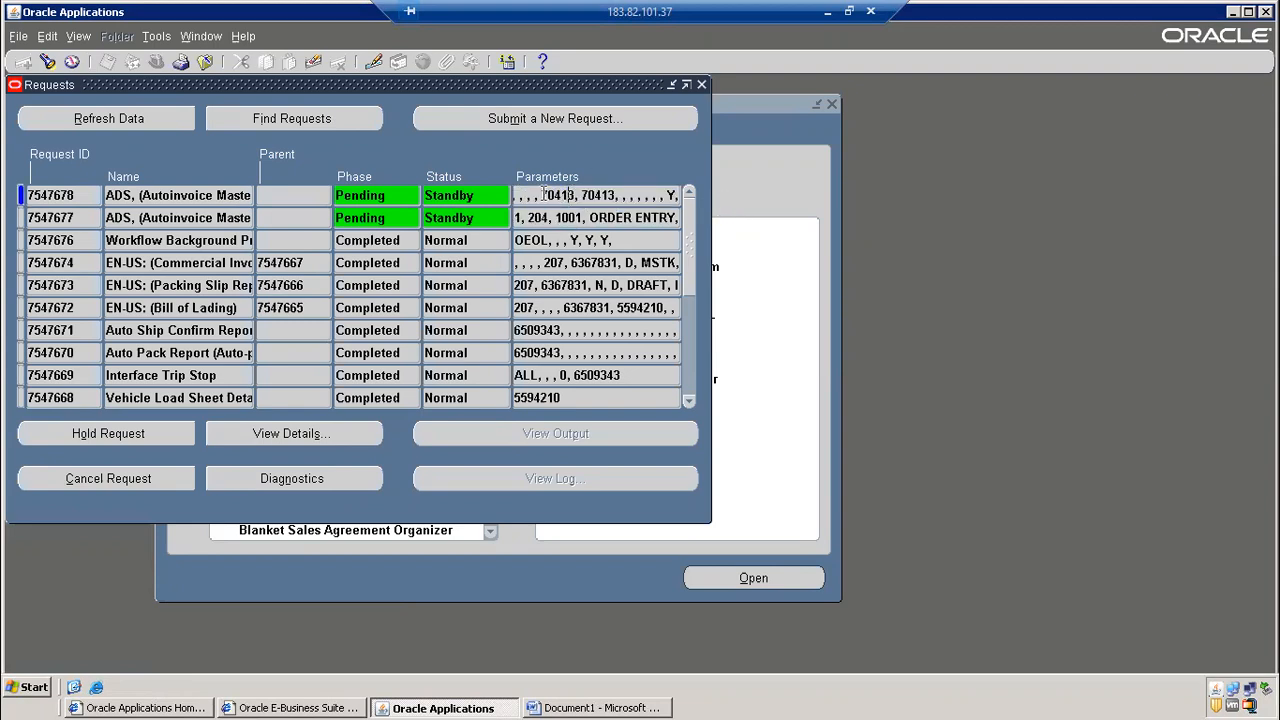
double_click(541, 195)
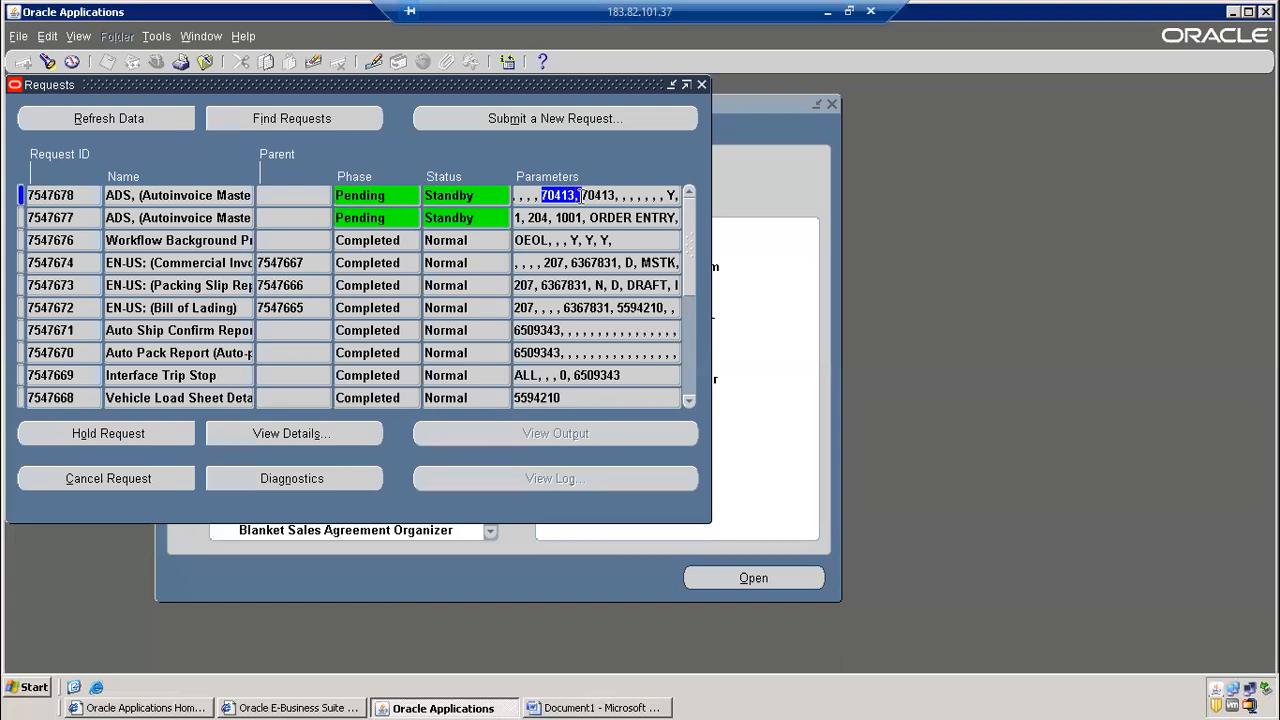
left_click(212, 220)
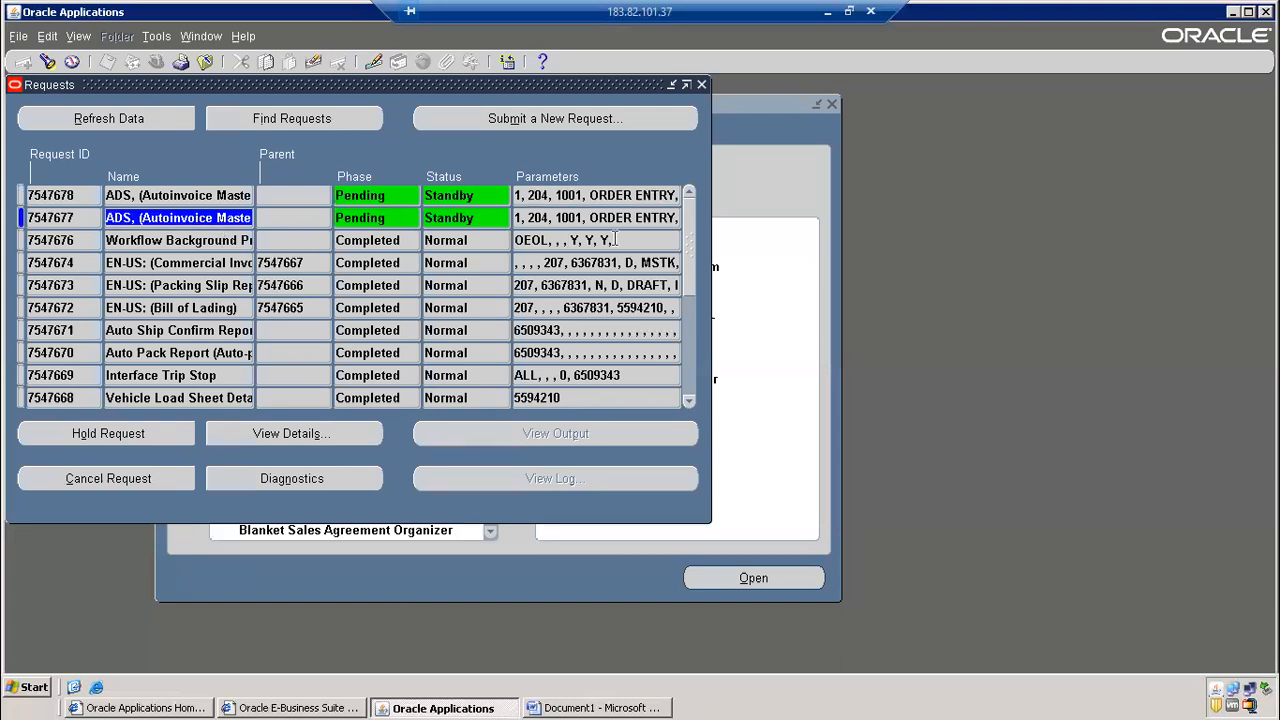
left_click(615, 217)
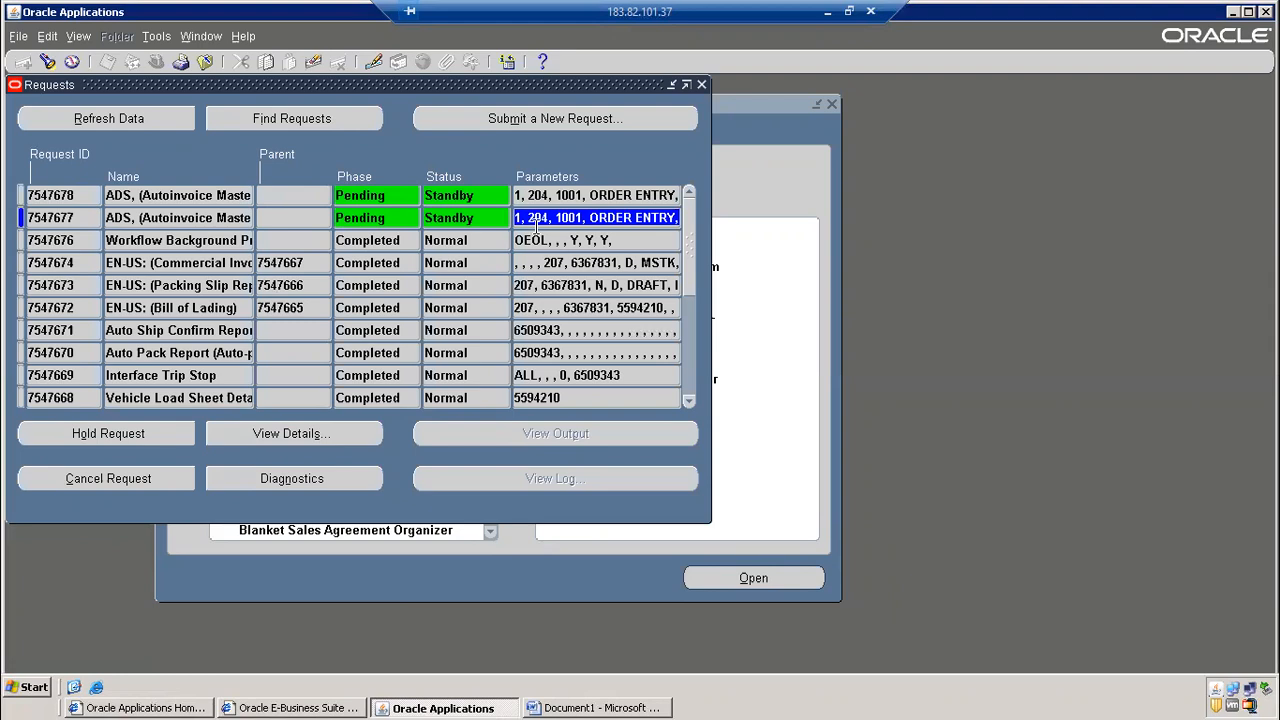
Refresh the requests list and add "Autoinvoice Import Program" as an unnumbered line above Invoice in the Word document
left_click(152, 118)
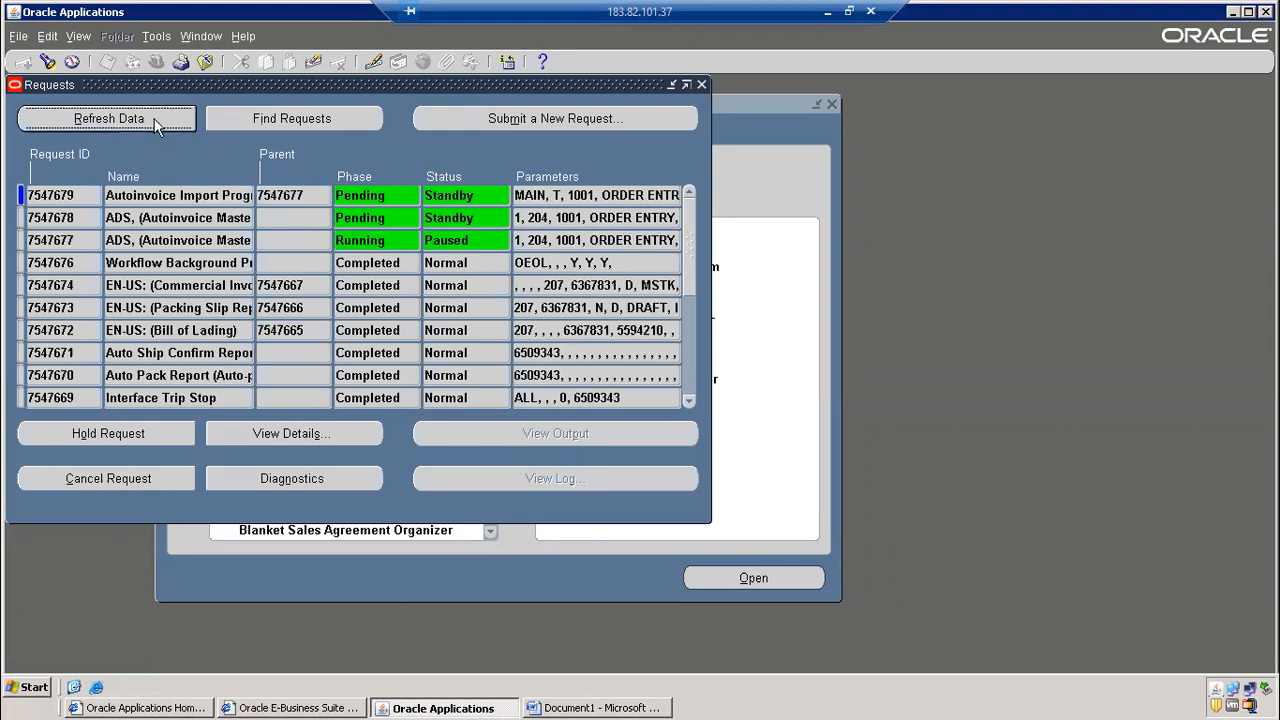
left_click(143, 116)
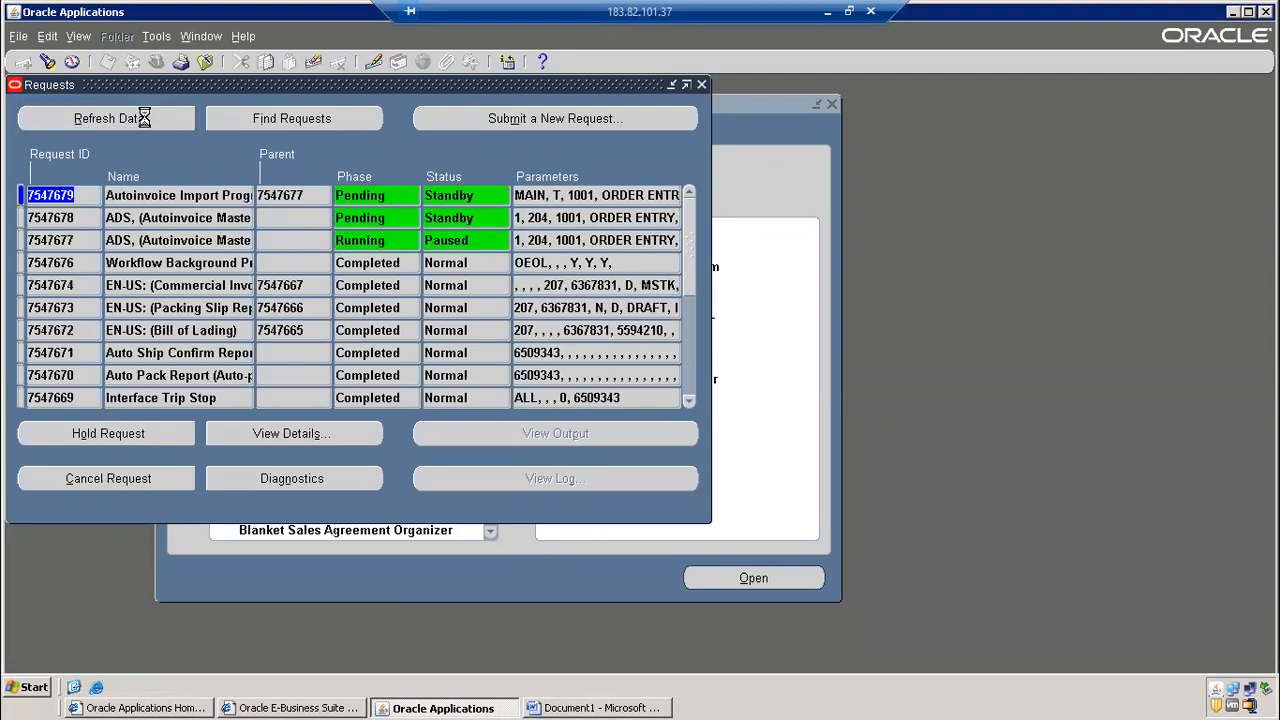
left_click(183, 191)
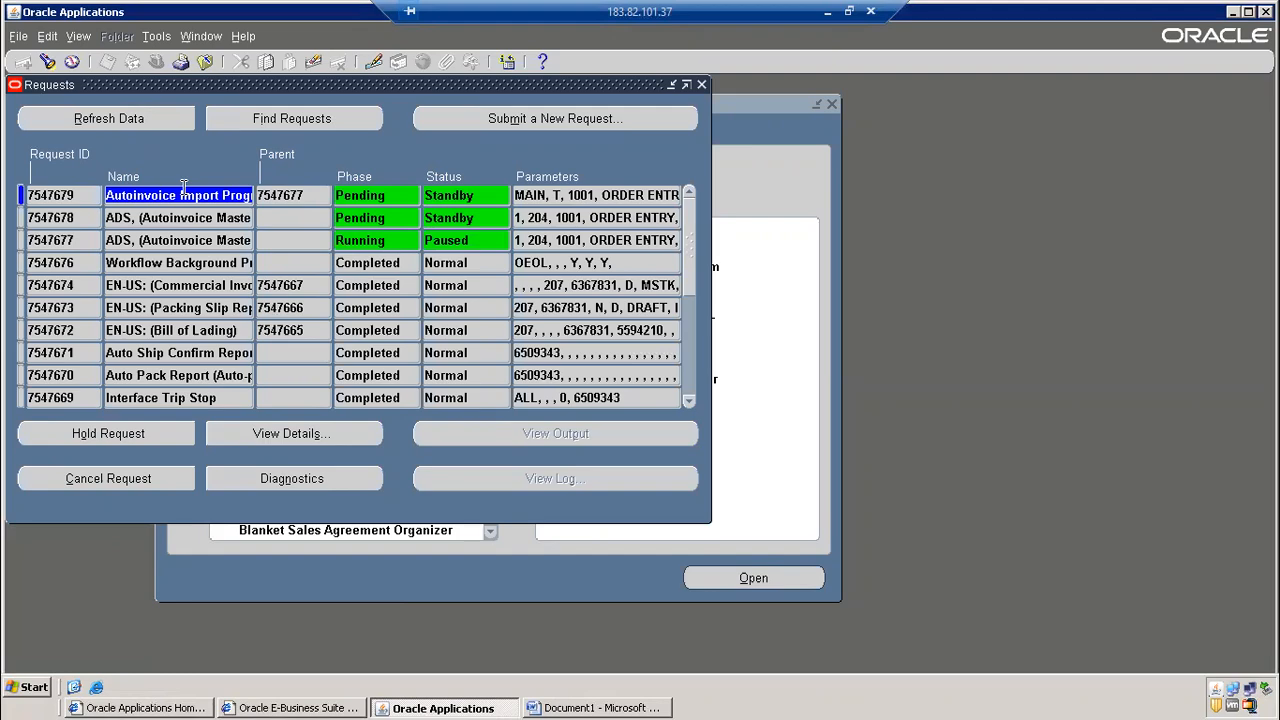
key("alt+Tab")
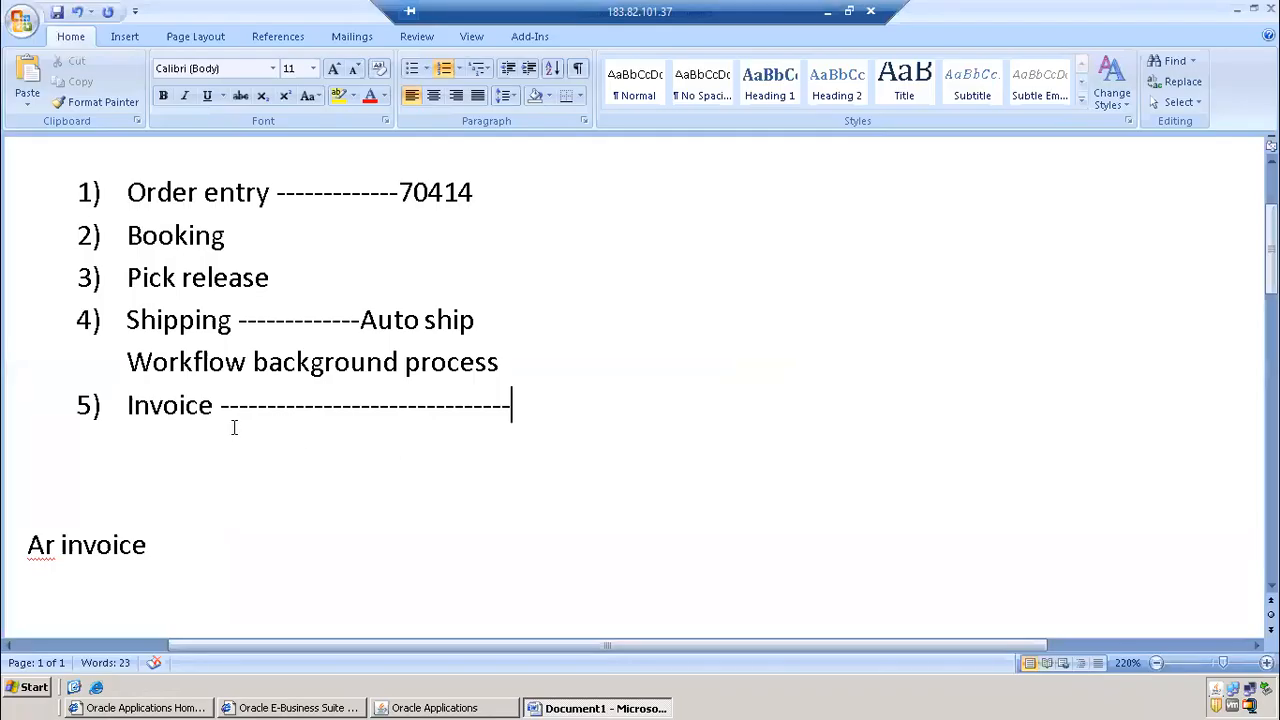
key("Up")
key("Return")
type("Autoinvoice Import Program")
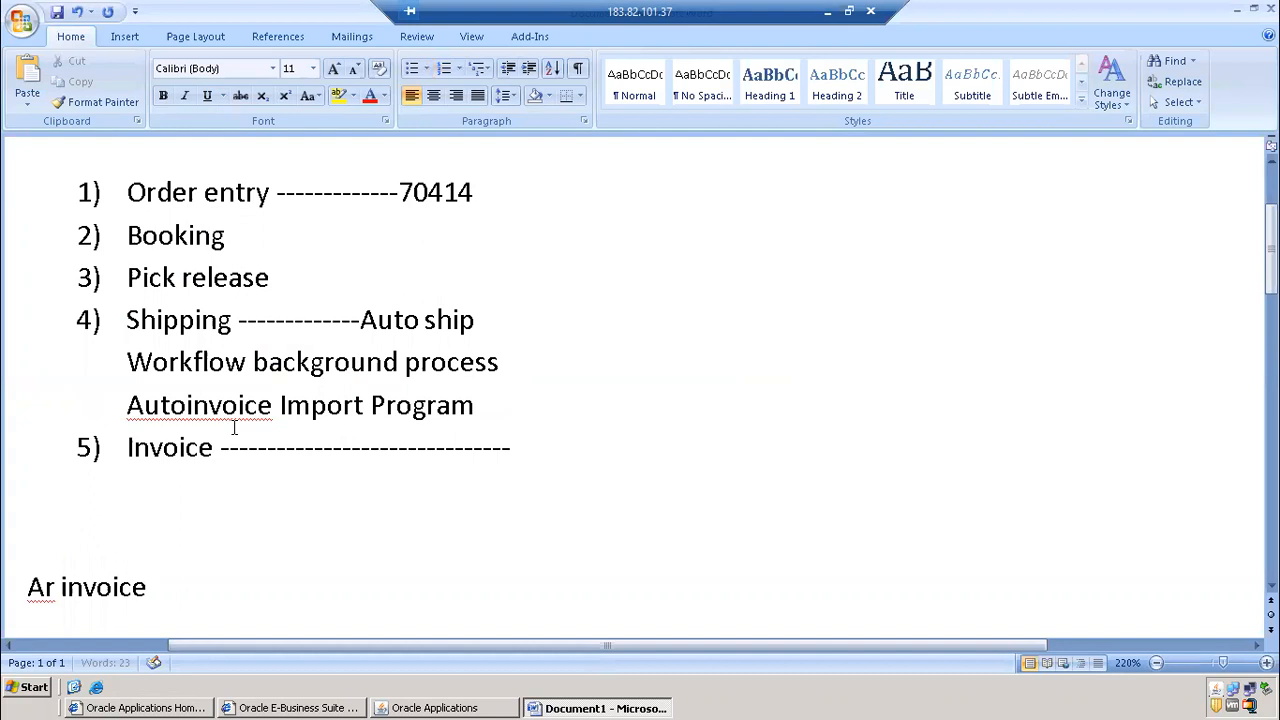
Highlight the order number beside Order entry, then return to Oracle Applications and refresh the requests list
left_click_drag(397, 190, 483, 203)
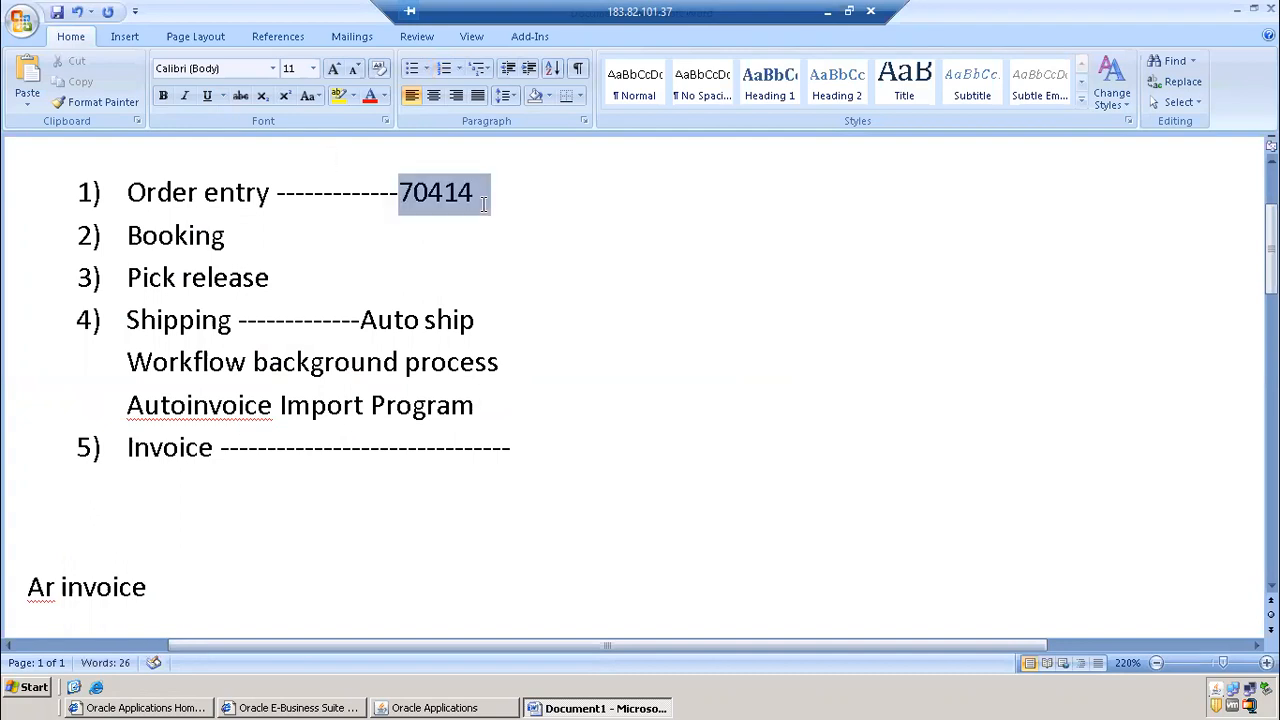
key("alt+Tab")
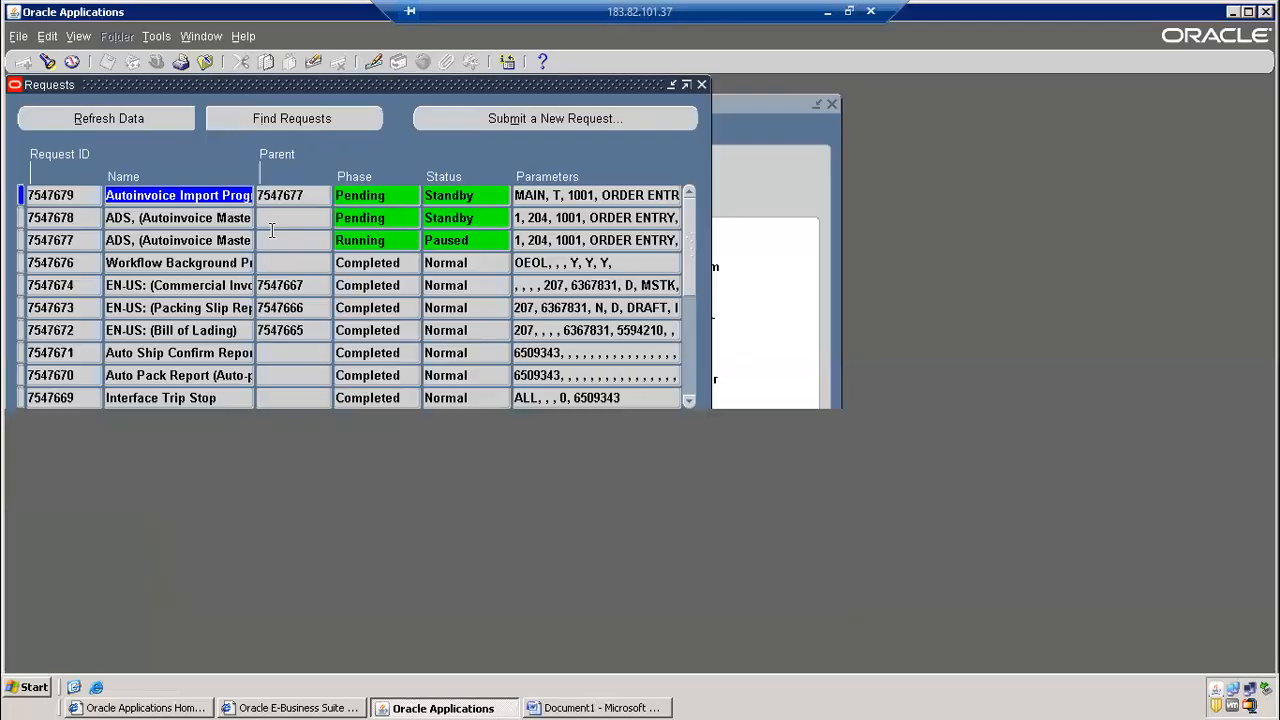
left_click(143, 108)
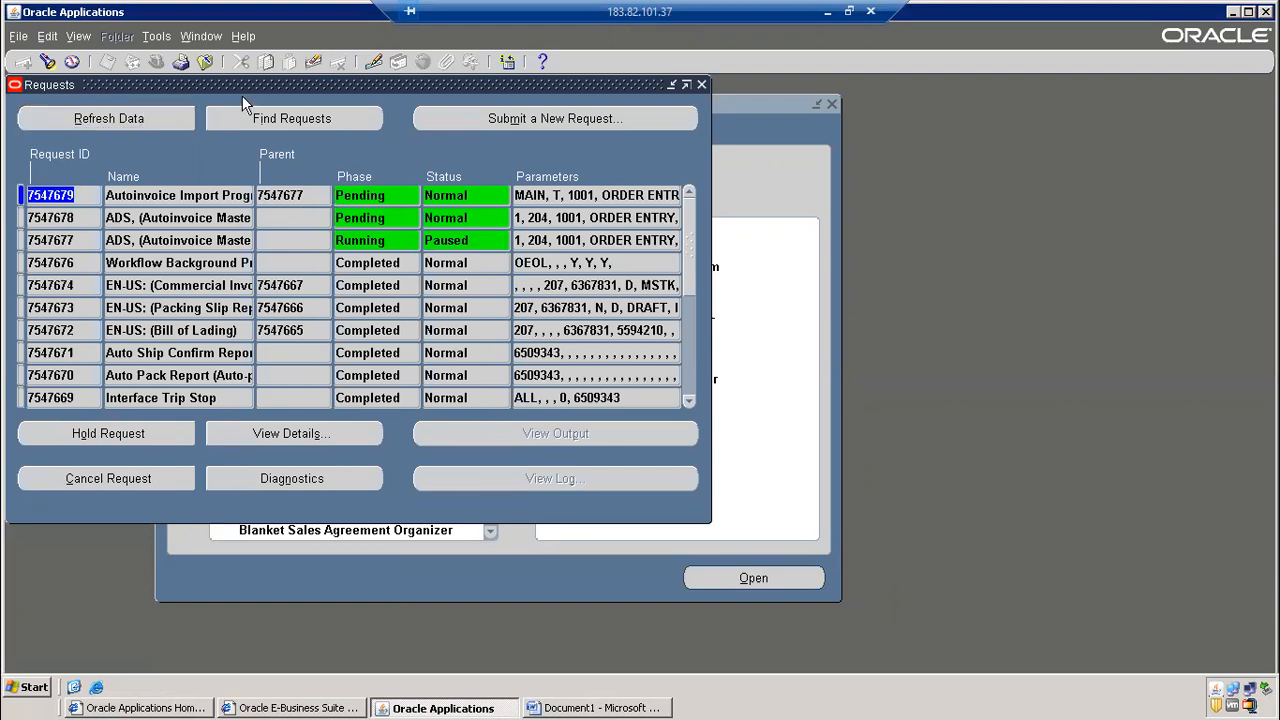
Leave the requests list, switch to the Receivables, Vision Operations (USA) responsibility and open the Transactions form
left_click(208, 64)
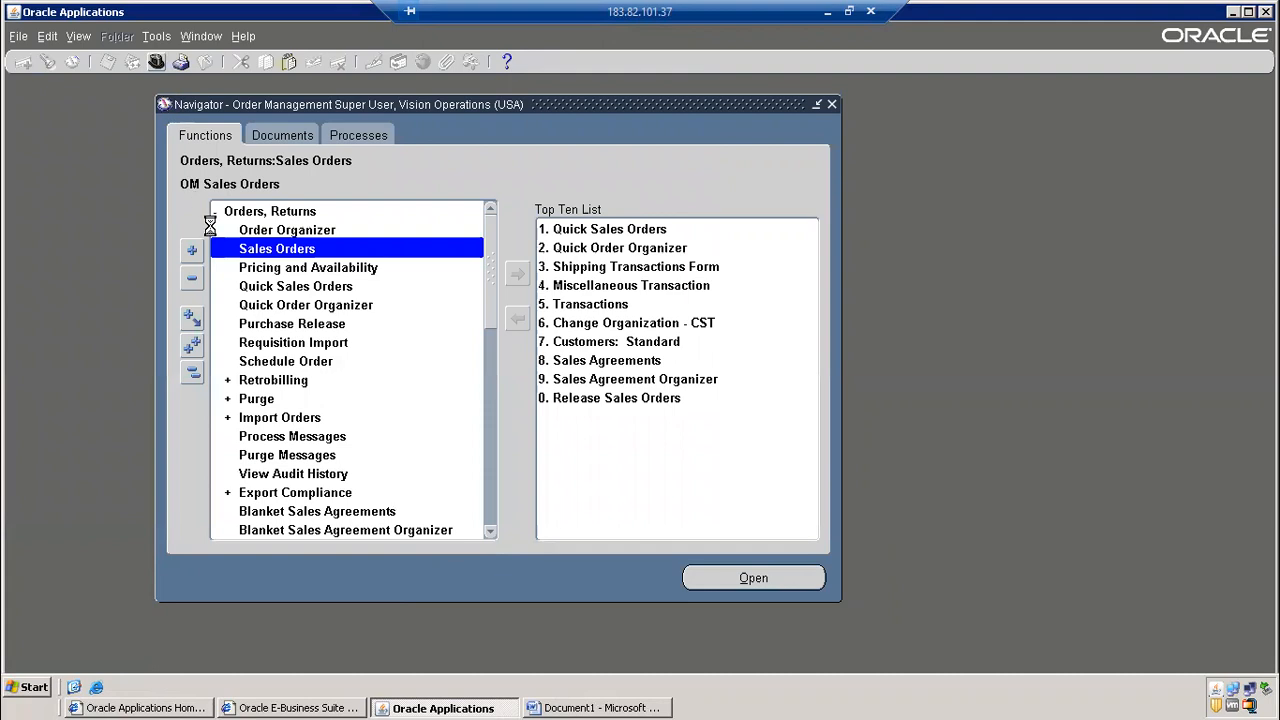
left_click(156, 62)
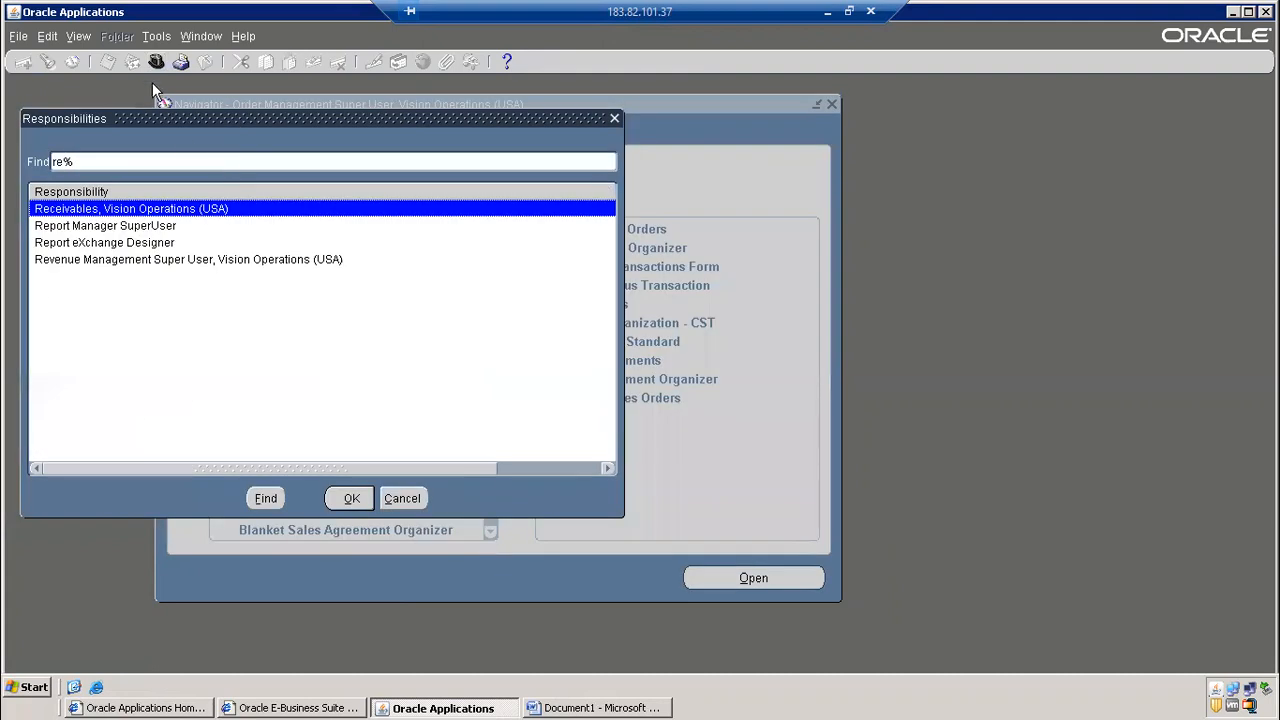
double_click(110, 208)
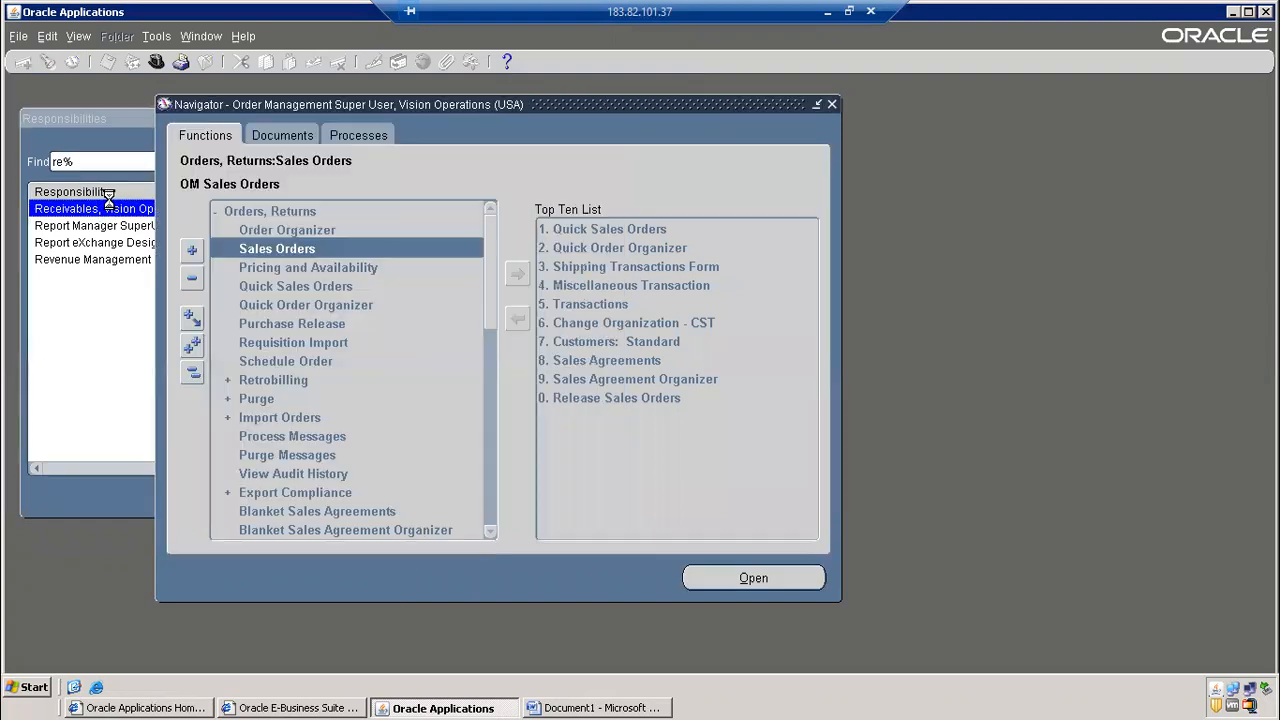
double_click(266, 251)
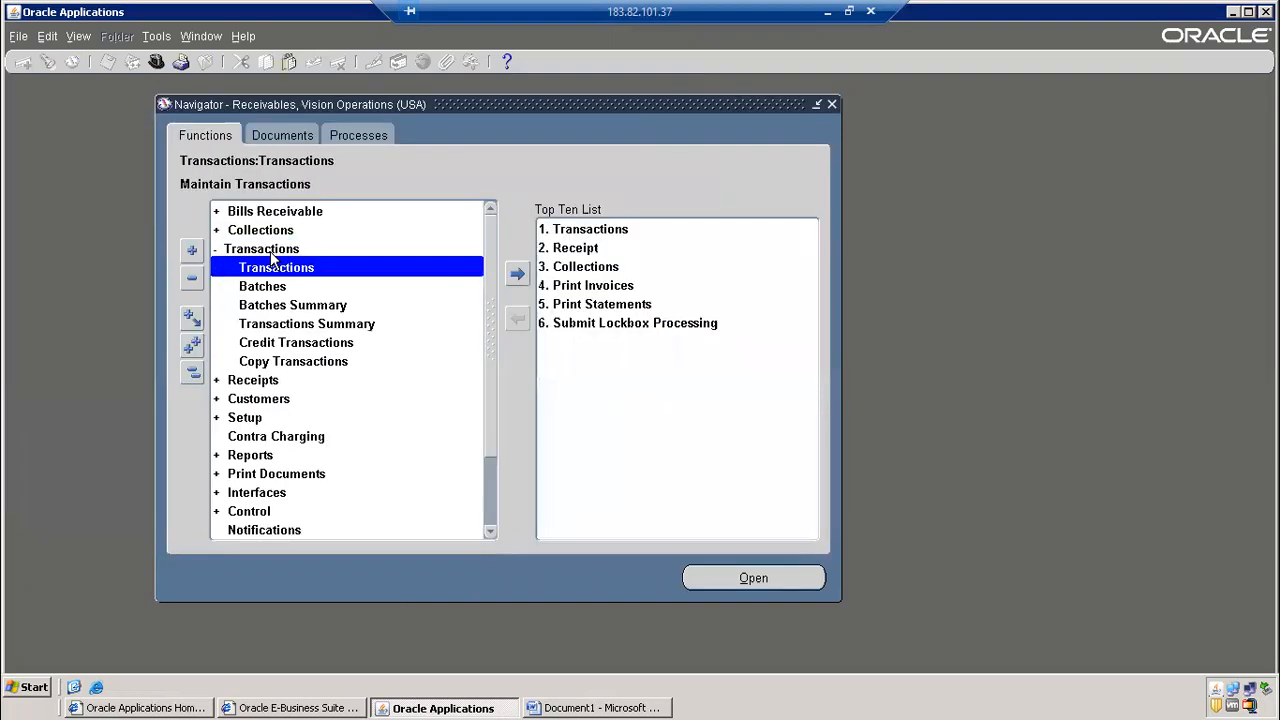
double_click(282, 271)
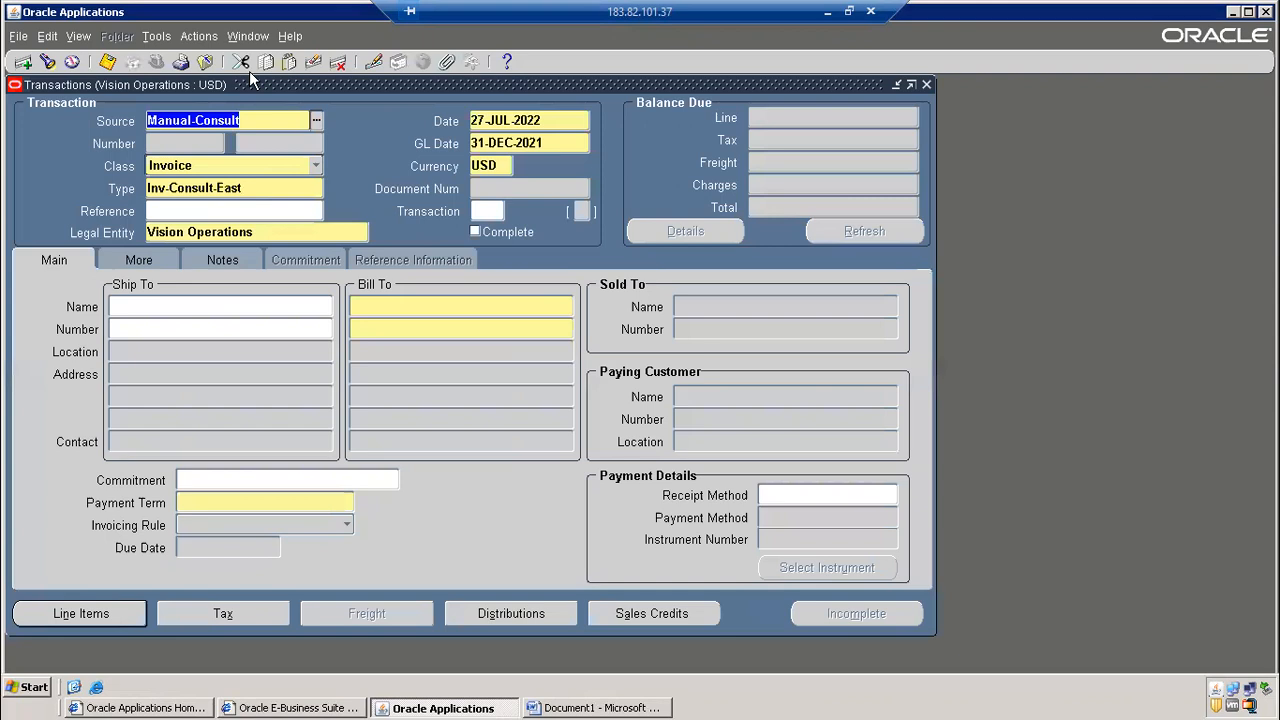
Compare the blank Transactions form with the Receivables navigator behind it and highlight the start of its Source value
left_click_drag(247, 86, 358, 116)
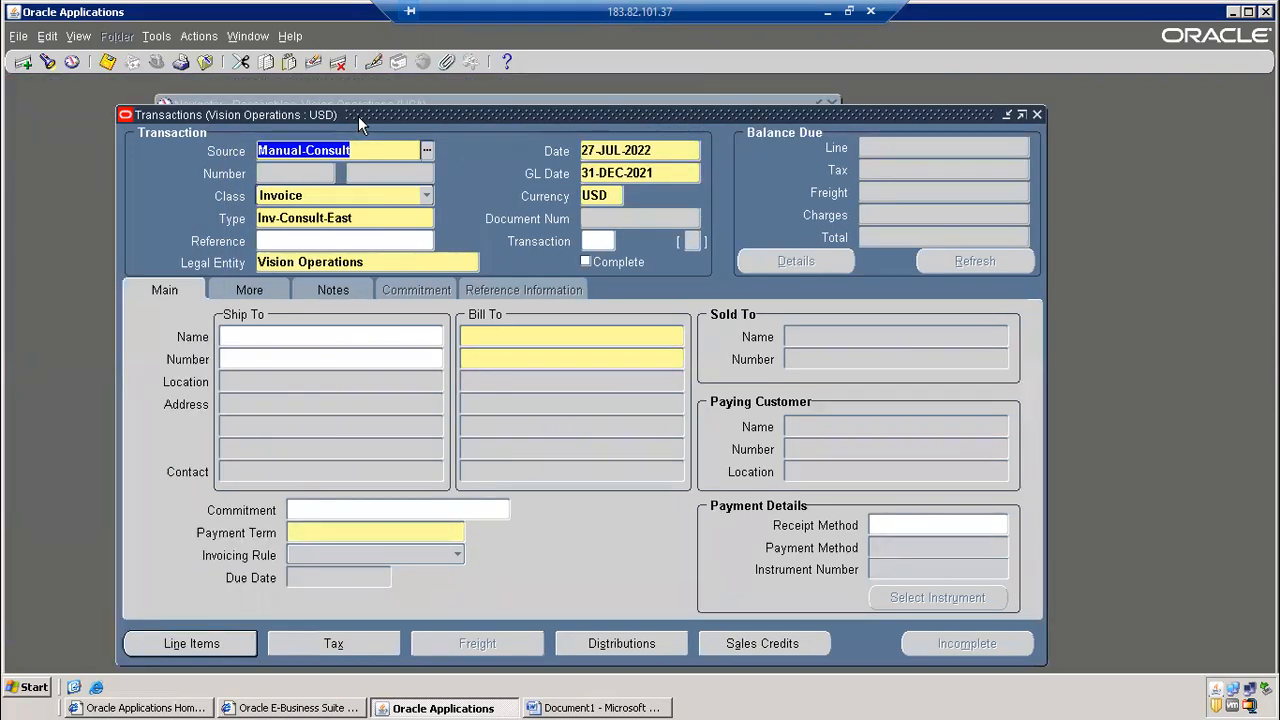
left_click_drag(358, 116, 519, 129)
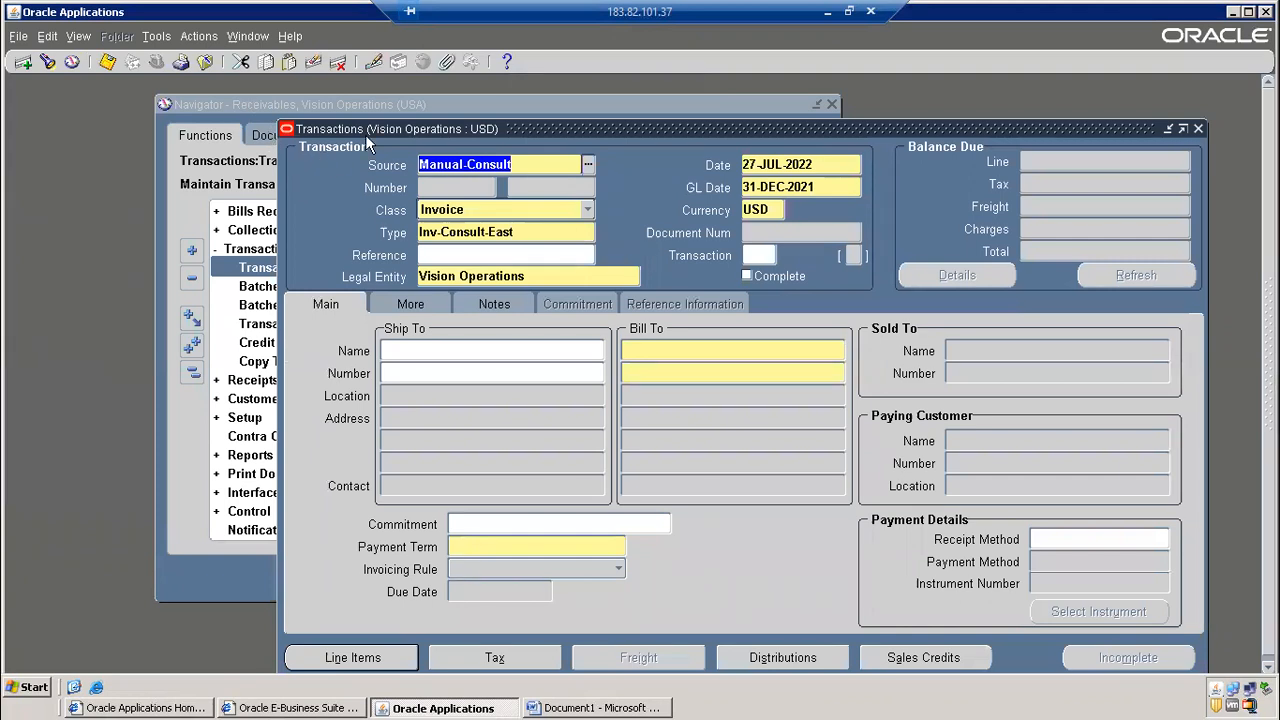
double_click(456, 163)
left_click_drag(450, 130, 298, 104)
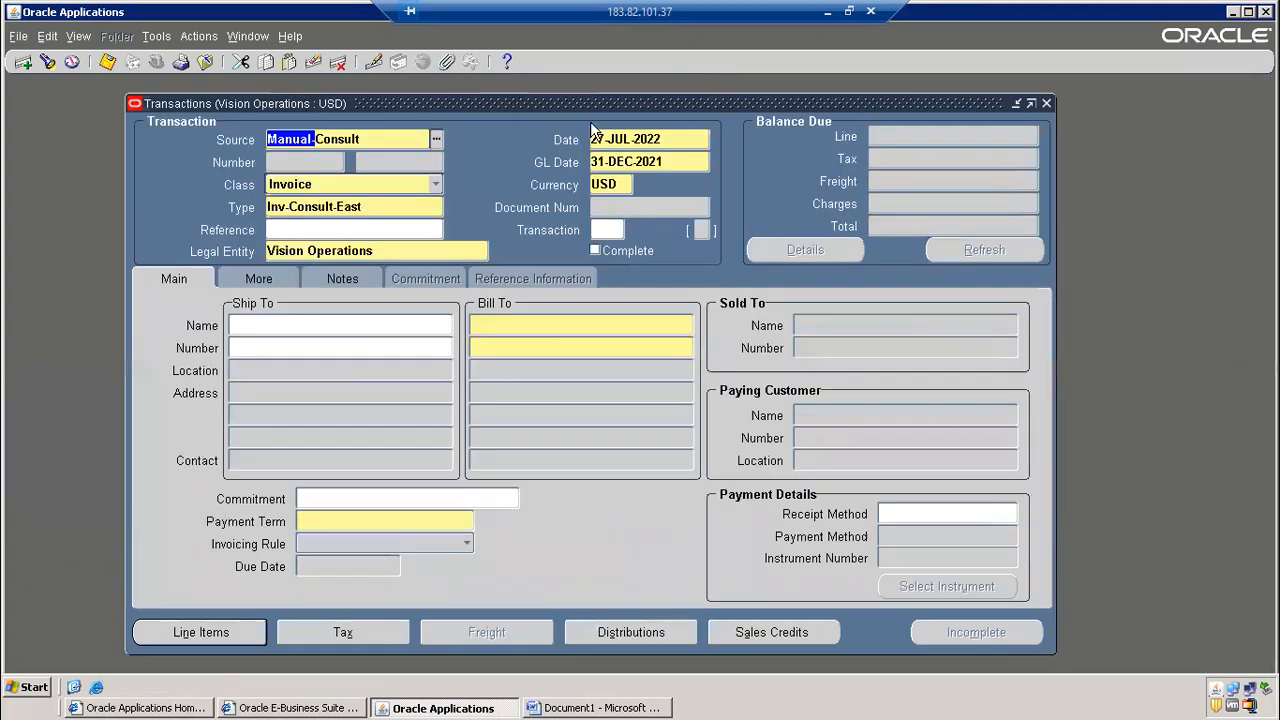
Close the Transactions form and switch to the XML Gateway responsibility, found with x%
left_click(1046, 103)
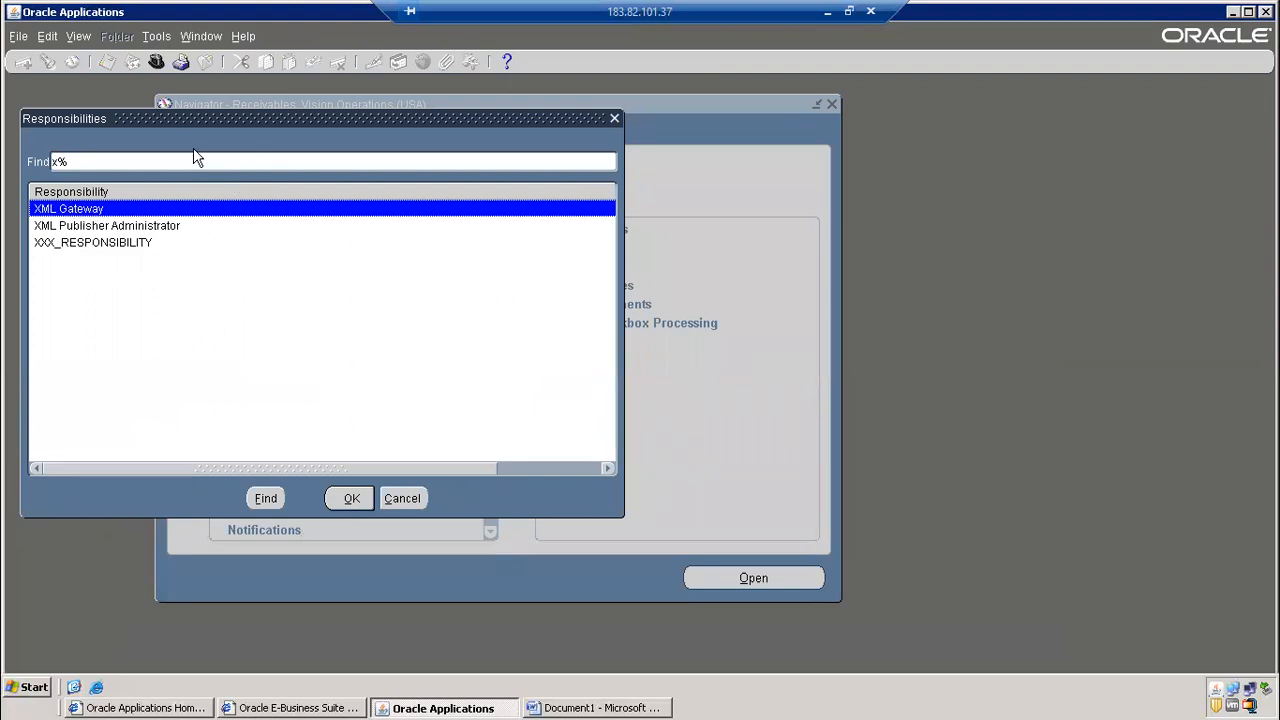
left_click_drag(187, 116, 643, 143)
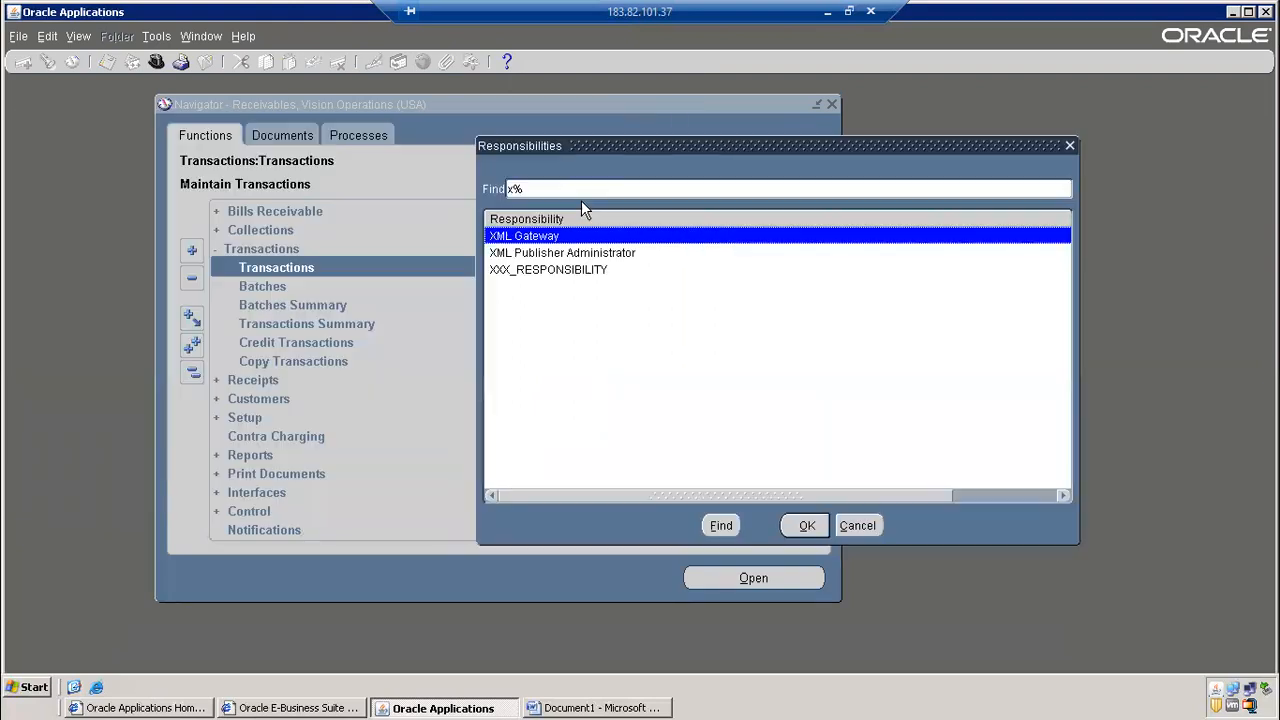
double_click(534, 240)
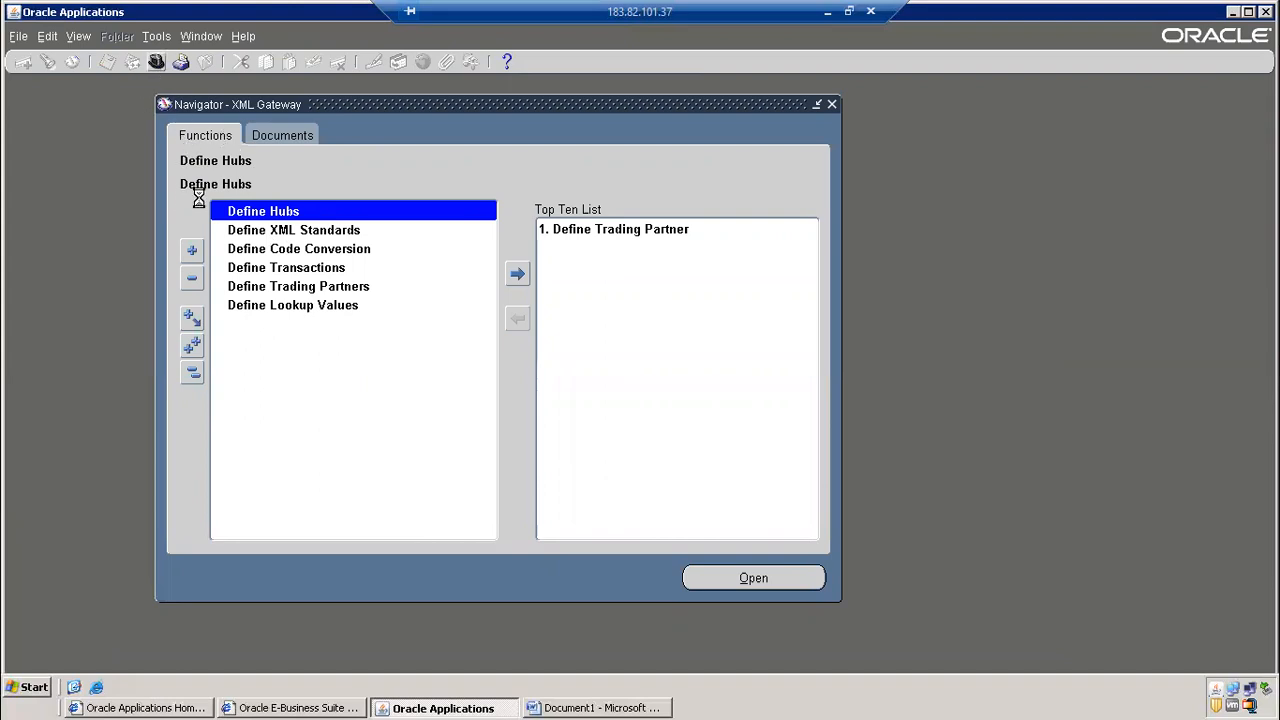
Search the responsibilities for e%, highlight e-Commerce Gateway, Vision Enterprises, and cancel the selection
type("e%")
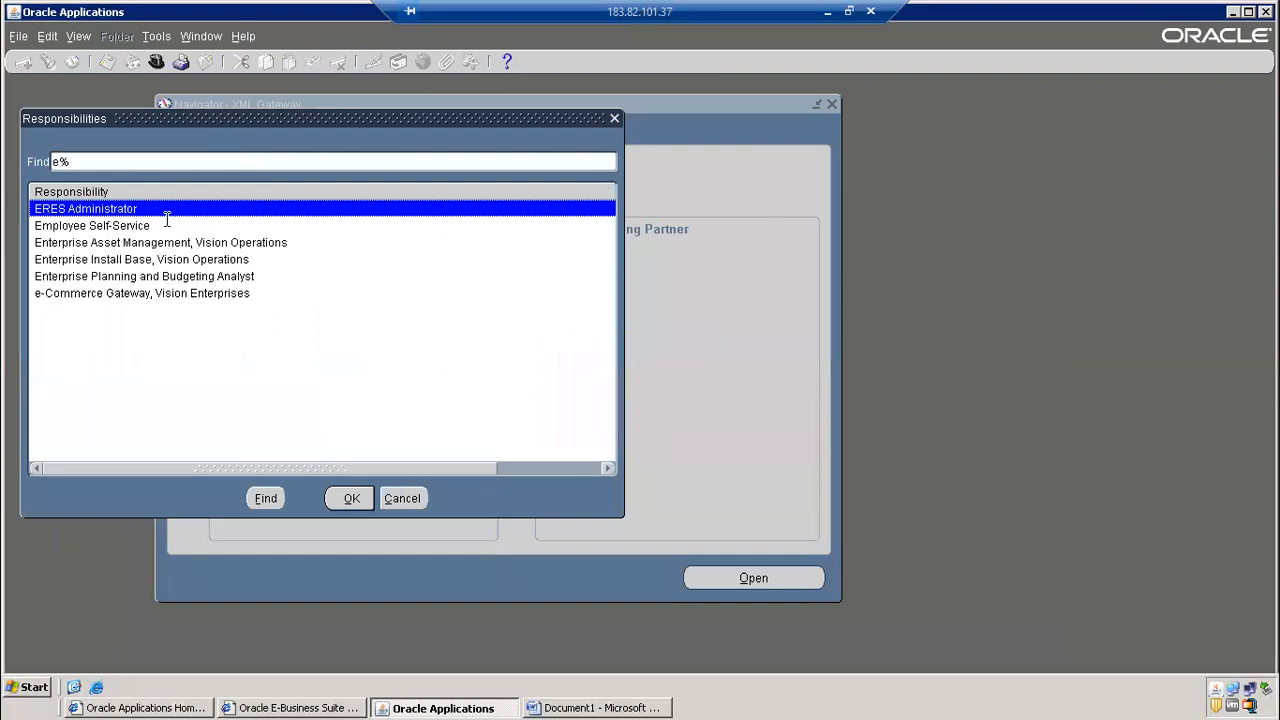
left_click(158, 296)
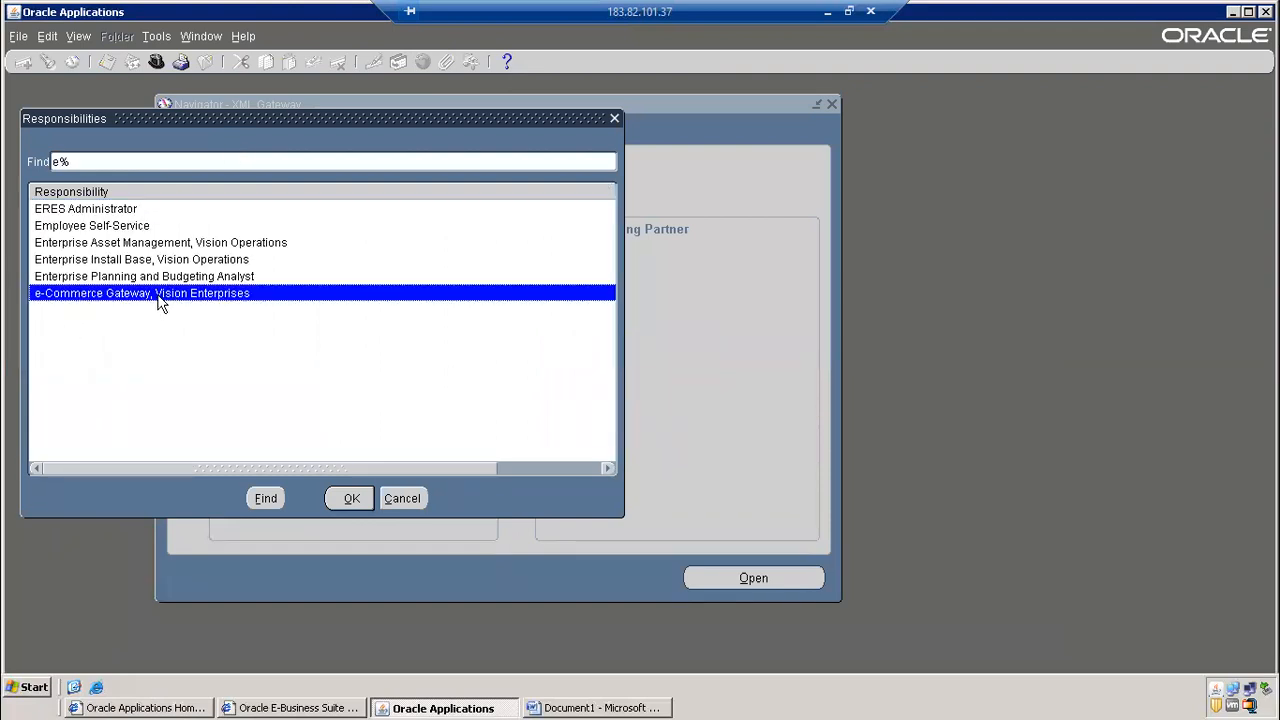
left_click(401, 497)
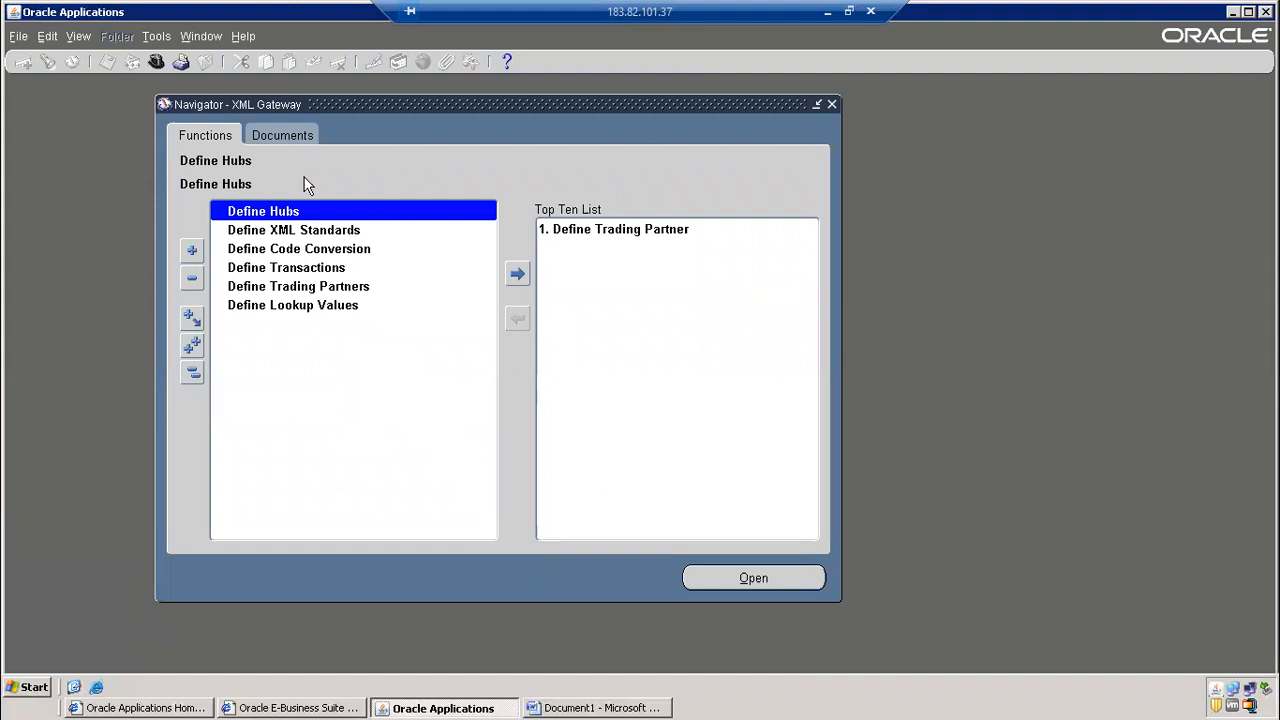
Switch to the Receivables, Vision Operations (USA) responsibility, found with re%, and open the Transactions form
left_click(155, 62)
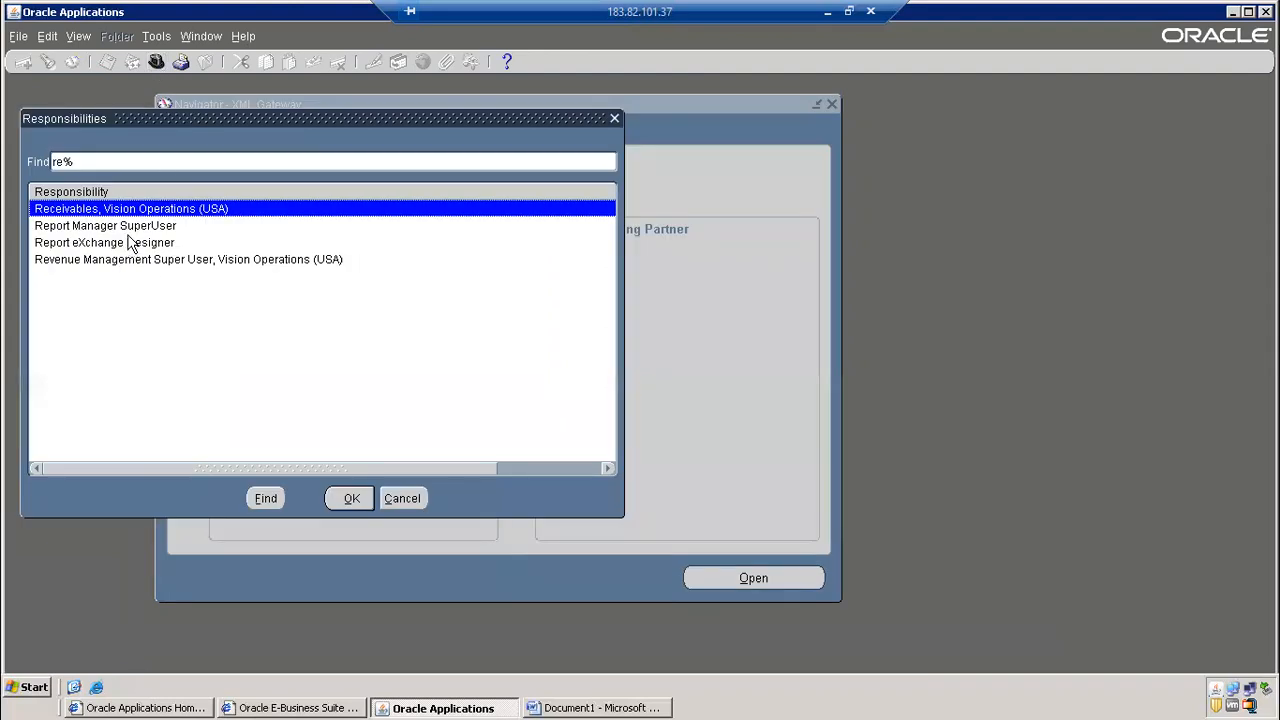
double_click(134, 208)
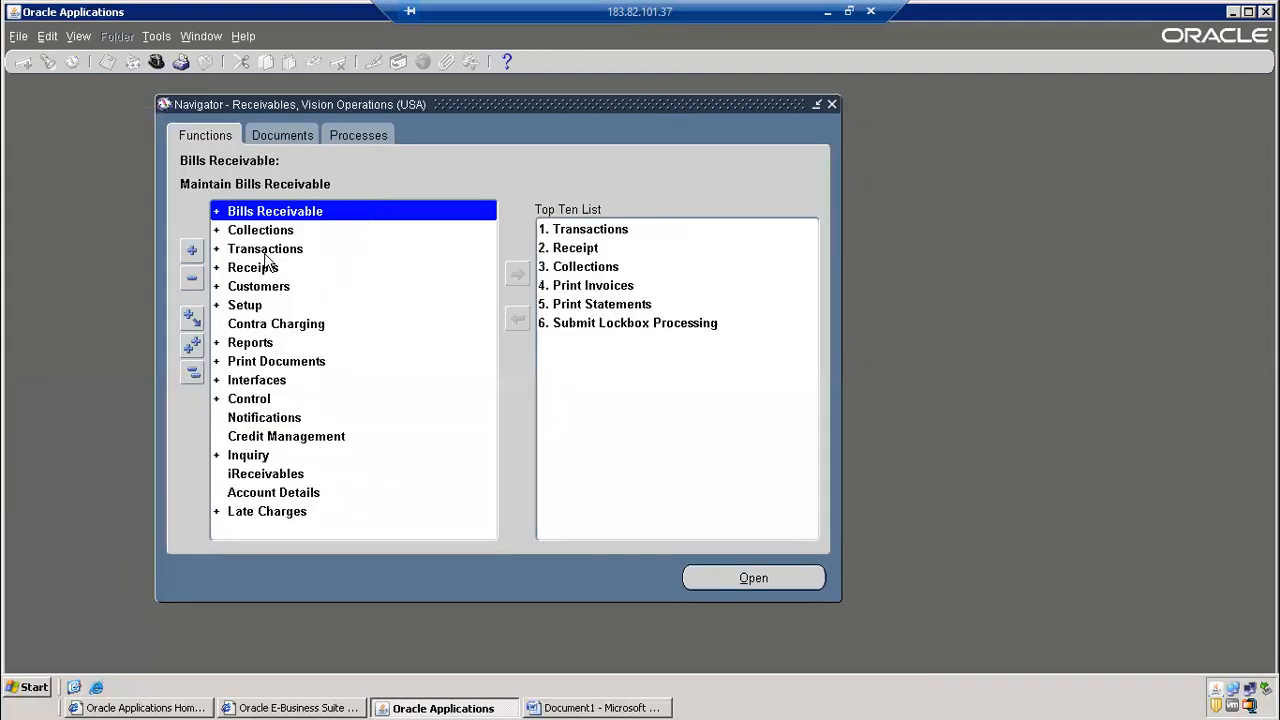
double_click(265, 249)
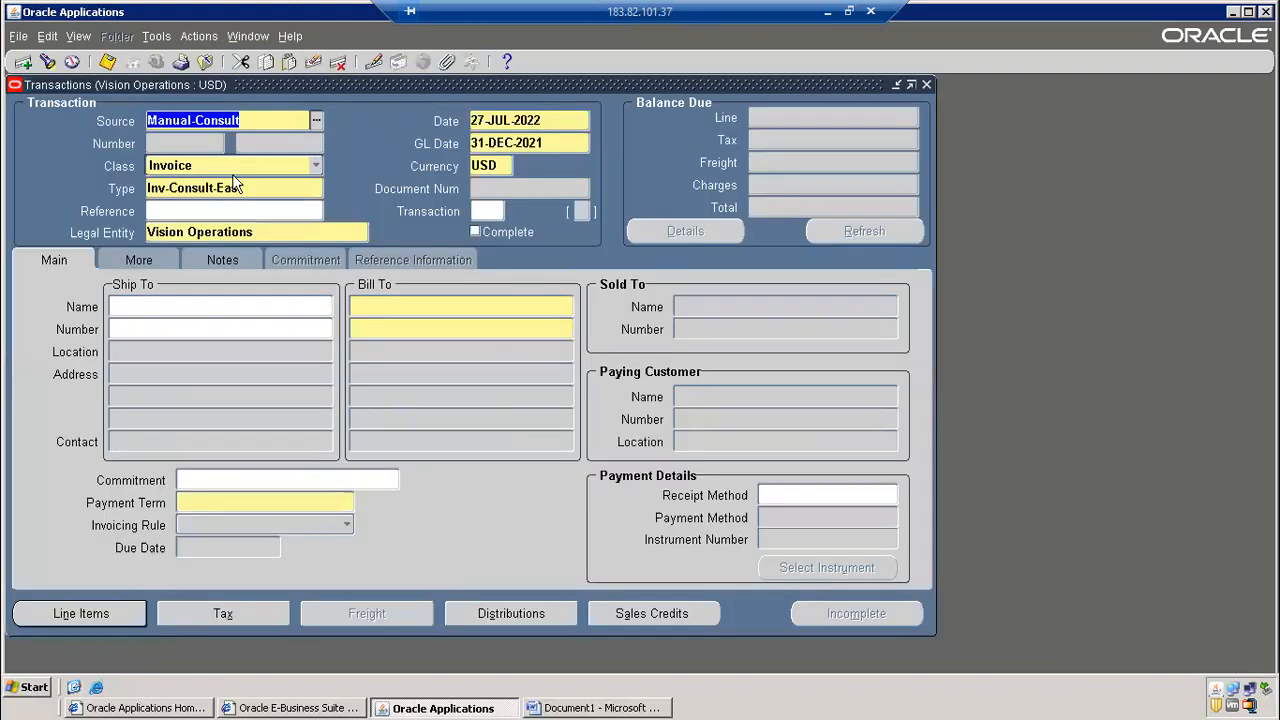
Start a query on the Transactions form with Autoinvoice Import Program as the Reference
left_click(189, 210)
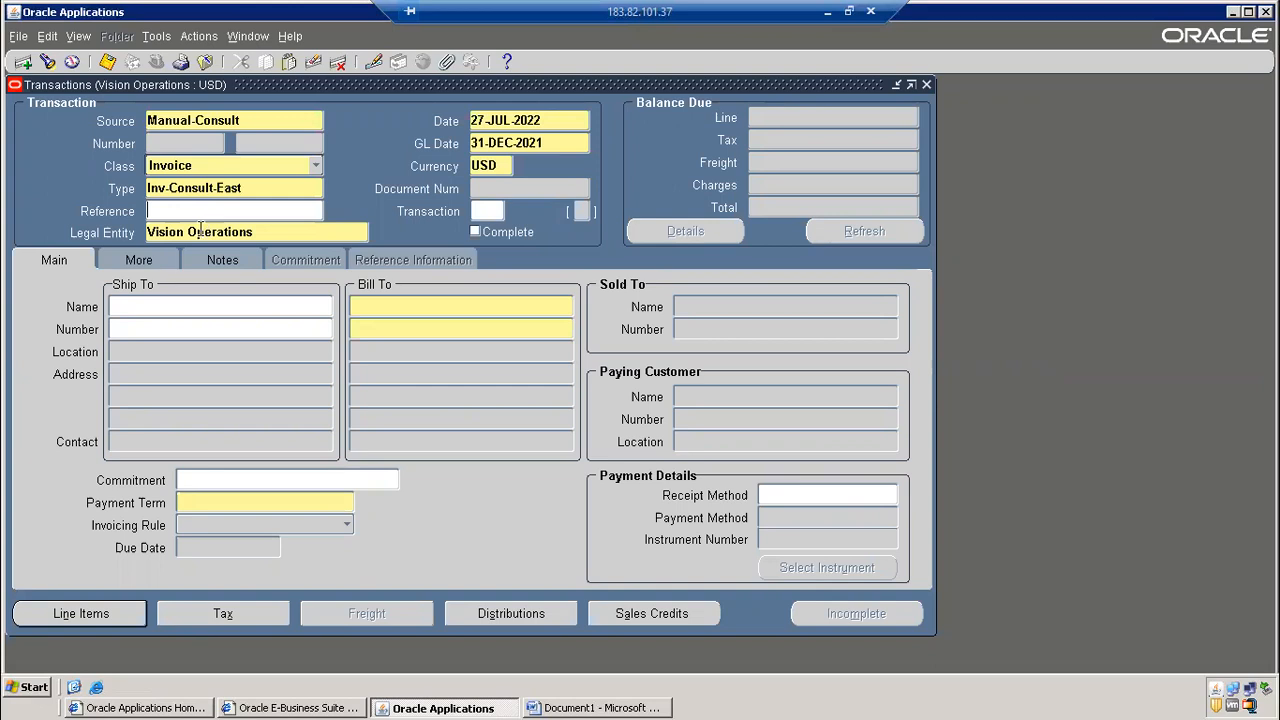
left_click(197, 209)
key("F11")
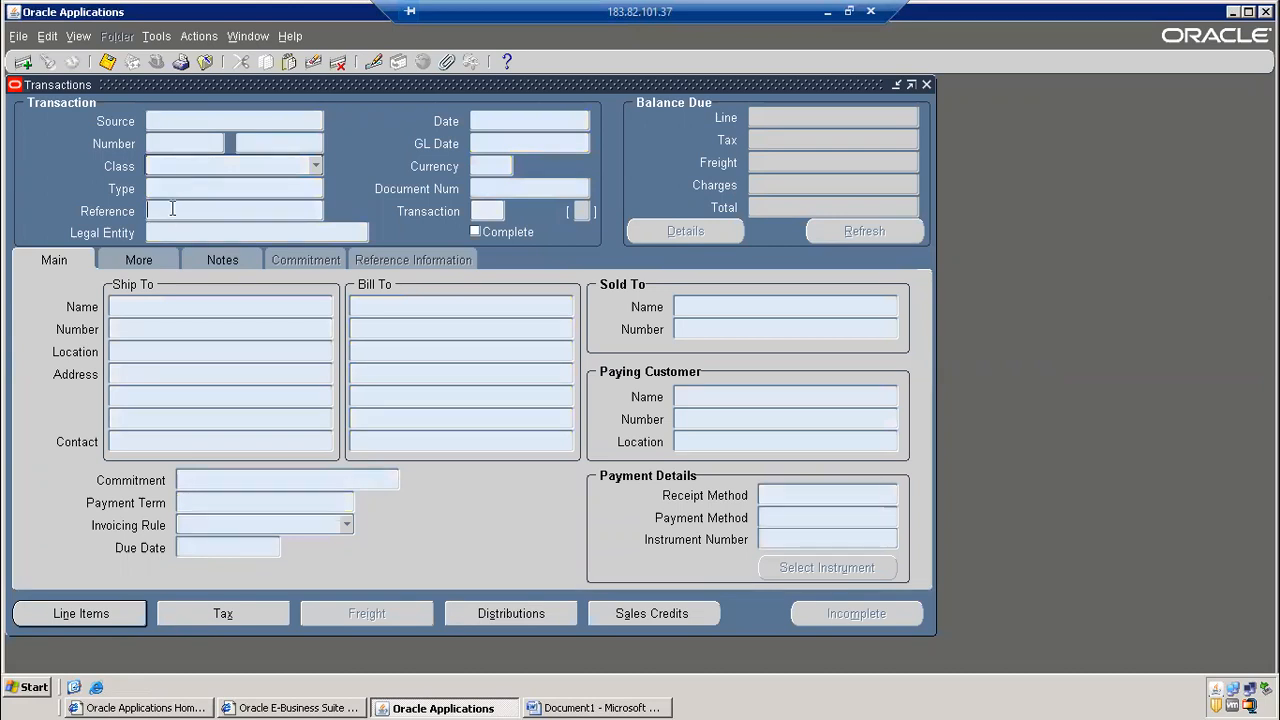
left_click(172, 209)
type("Autoinvoice Import Program")
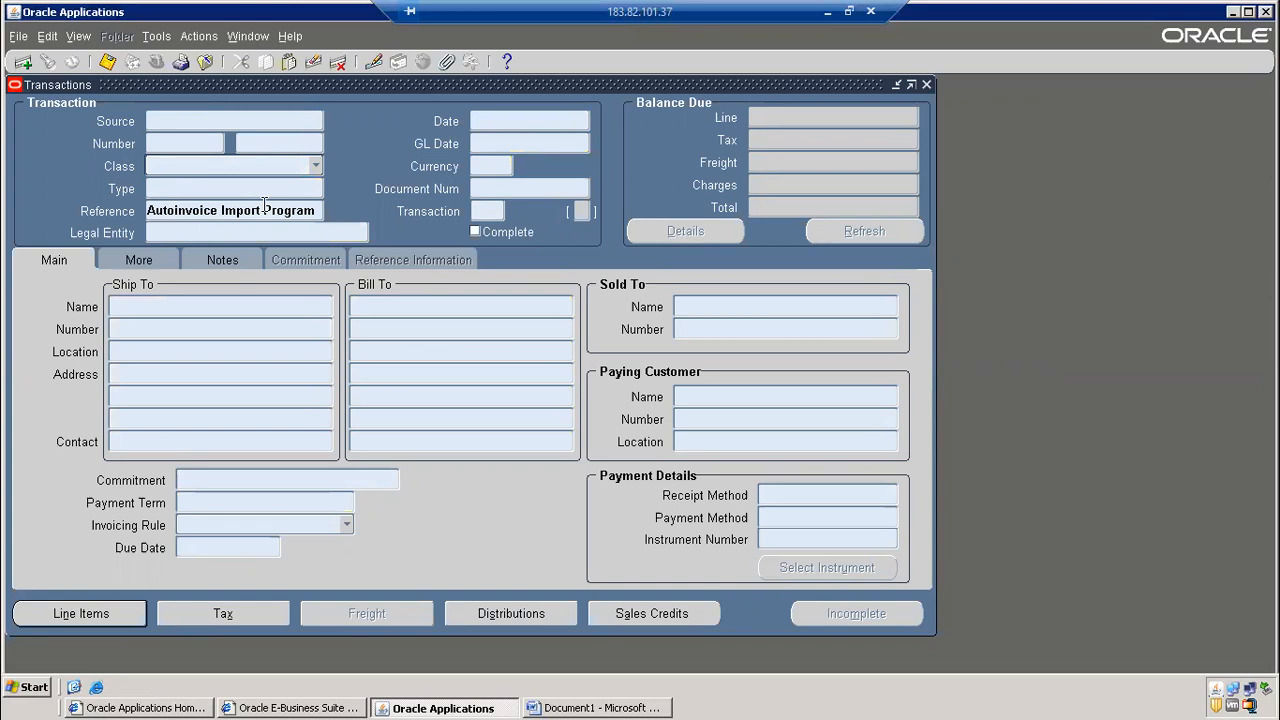
Copy the order number from the Order entry line of the Word notes and replace the query's Reference value with it
left_click(640, 700)
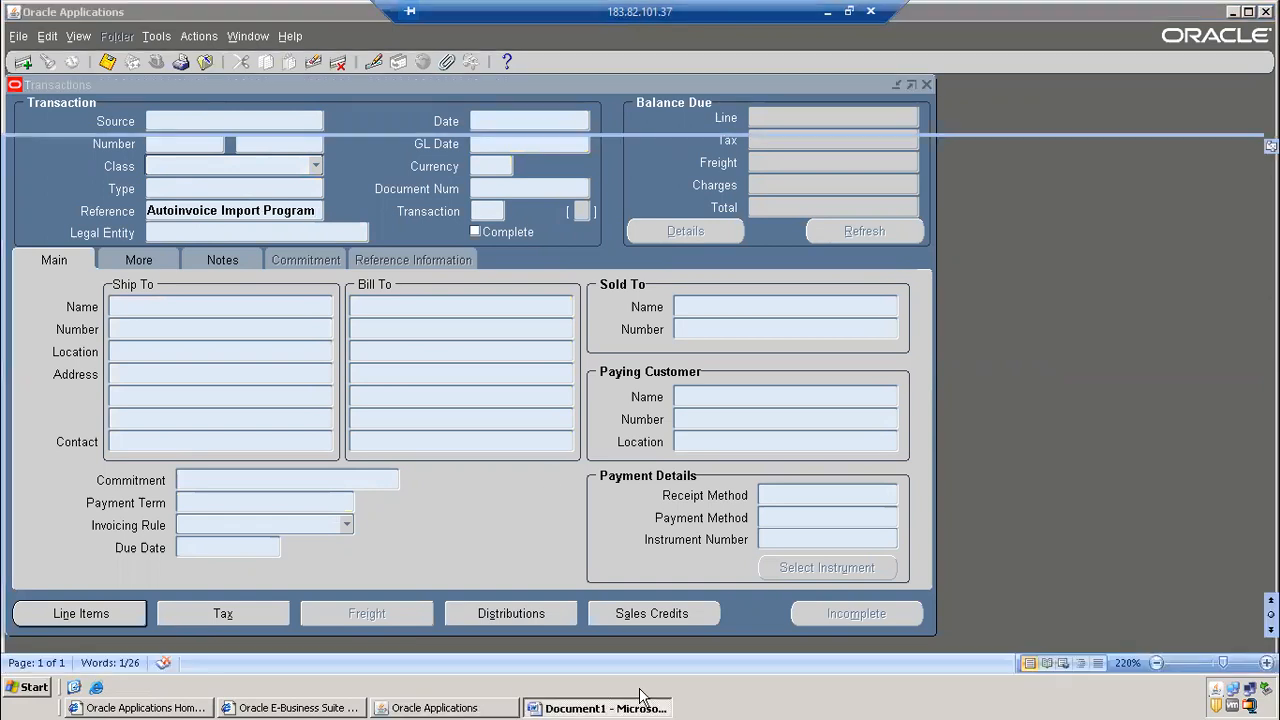
left_click(492, 204)
mouse_move(414, 196)
left_mouse_down()
mouse_move(464, 193)
mouse_move(402, 189)
left_mouse_up()
key("ctrl+c")
left_click(487, 219)
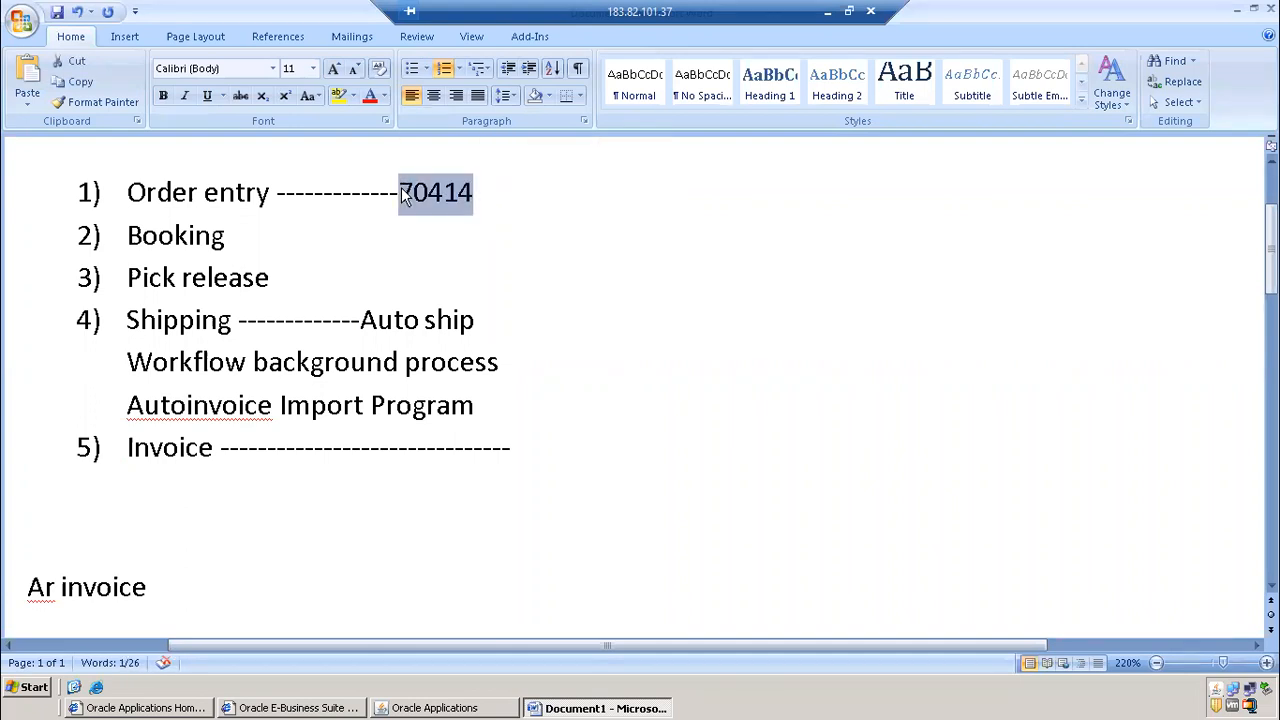
key("alt+Tab")
triple_click(288, 205)
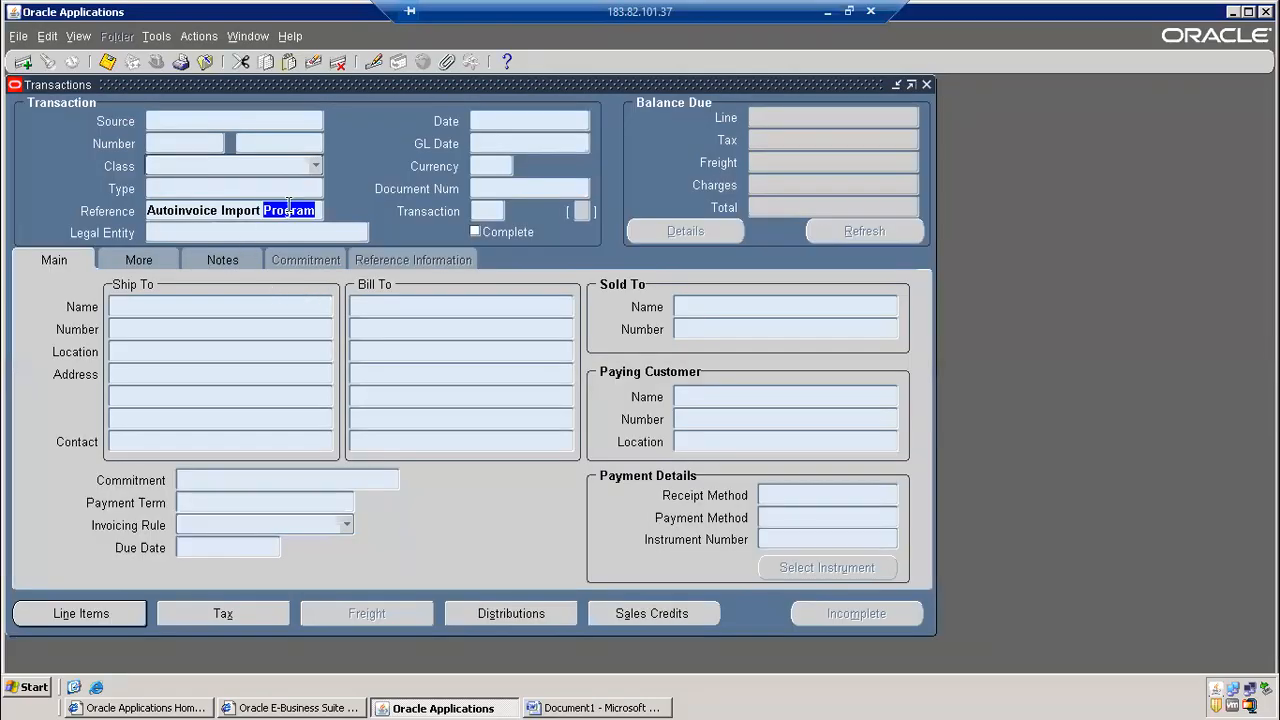
key("ctrl+v")
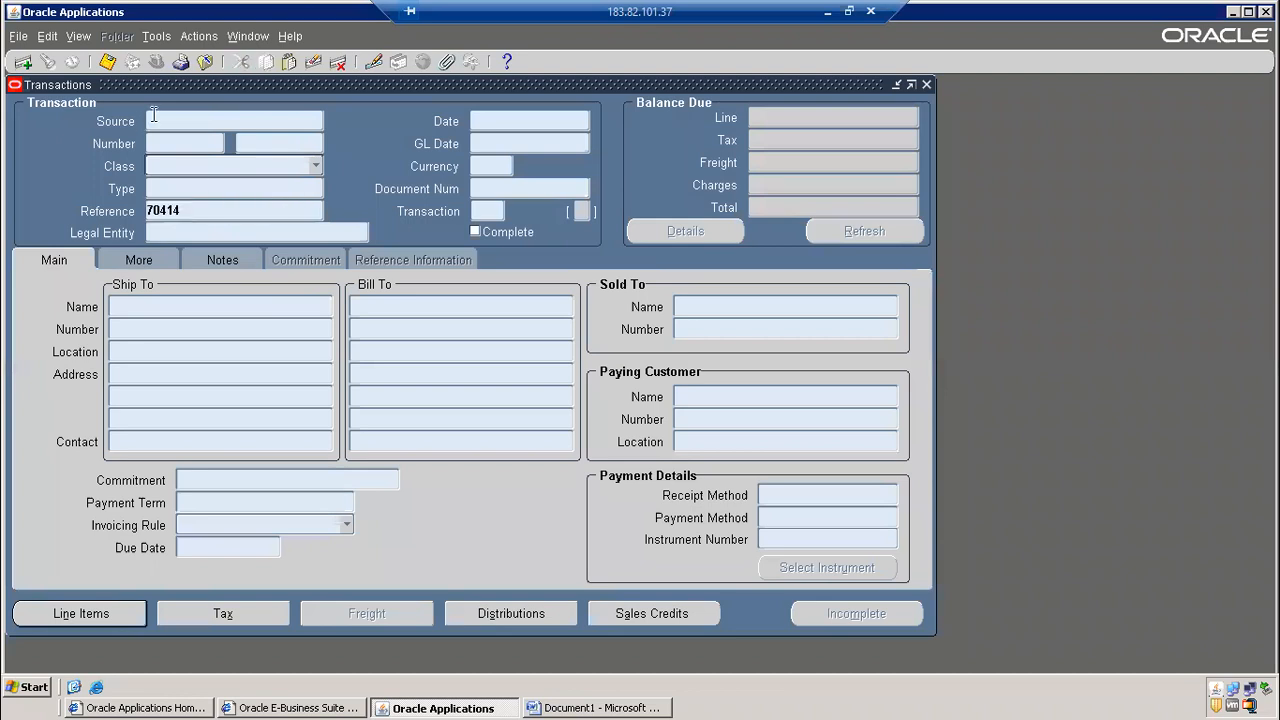
Add ORDER ENTRY as the Source, run the transaction query and enlarge the application window to read the status line
left_click(165, 119)
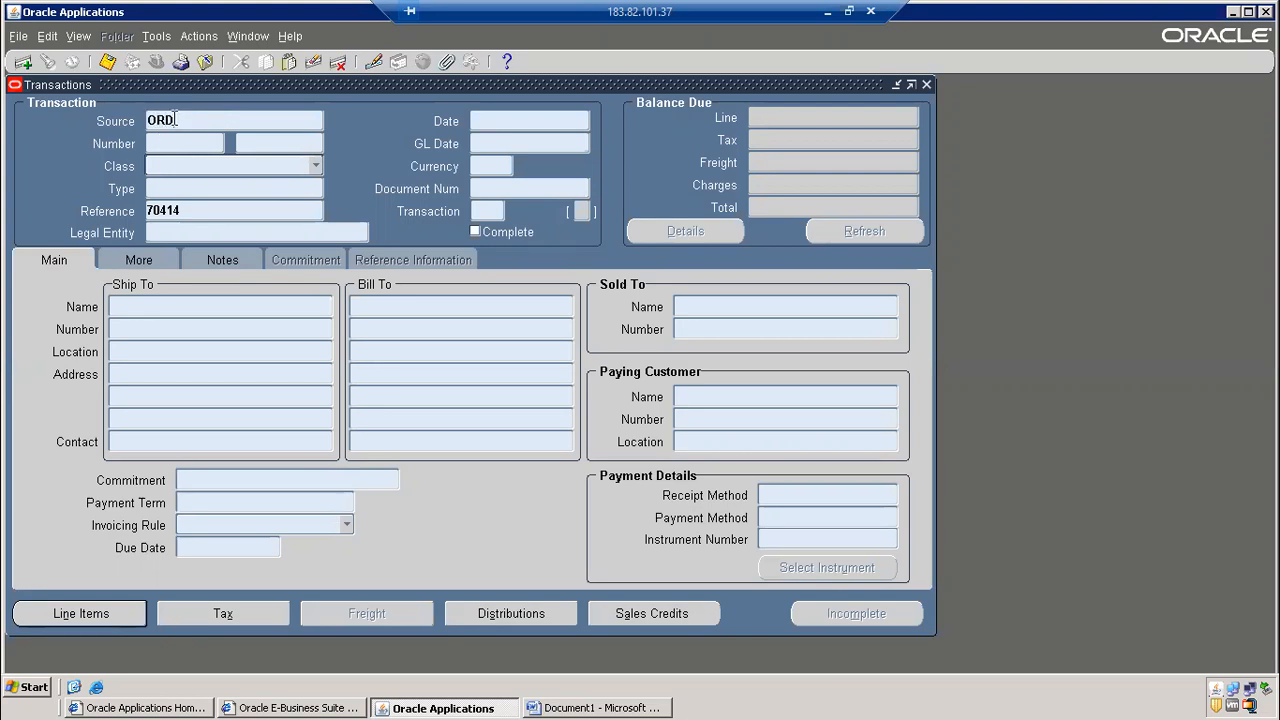
type("ORDER ENTRY")
left_click_drag(266, 84, 482, 150)
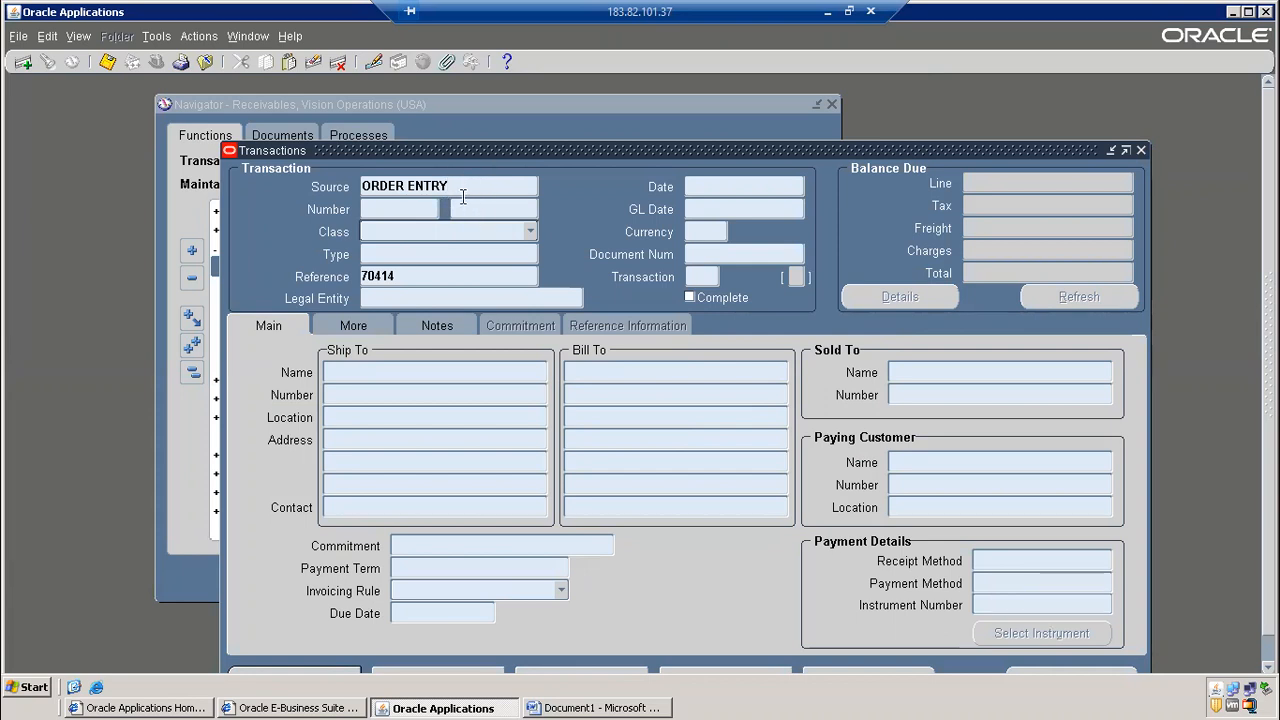
key("ctrl+F11")
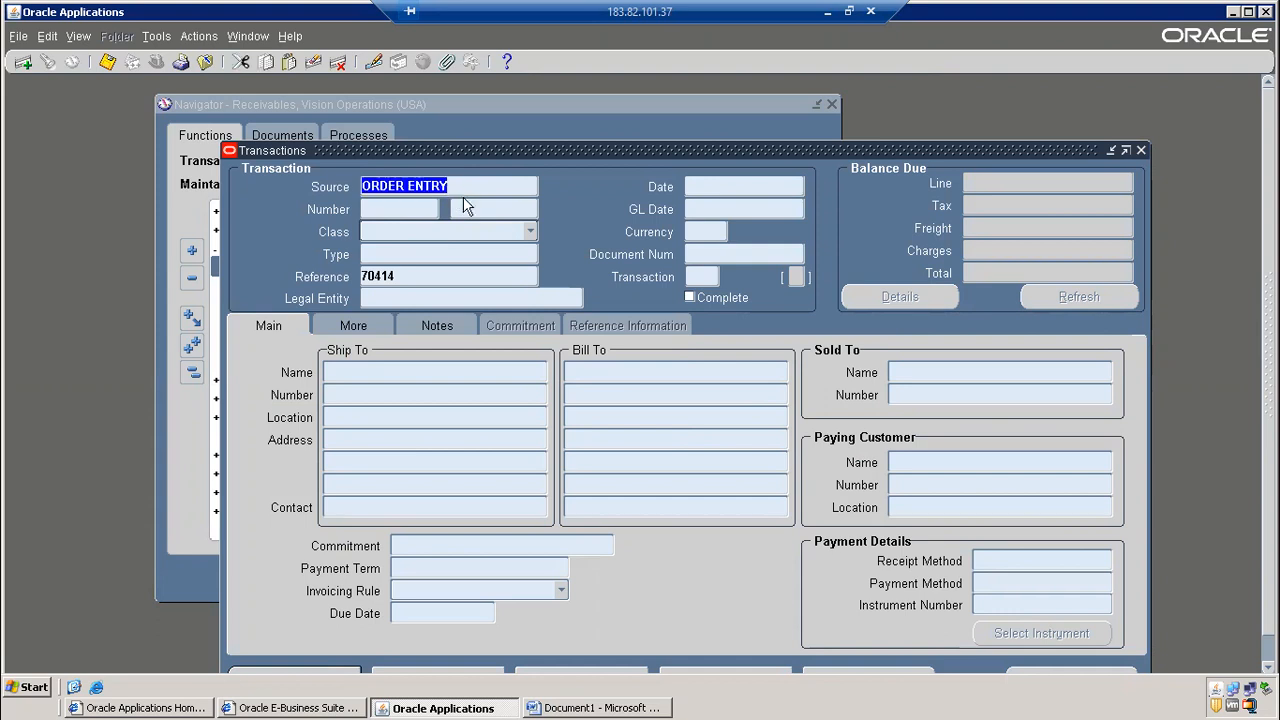
left_click_drag(521, 146, 459, 88)
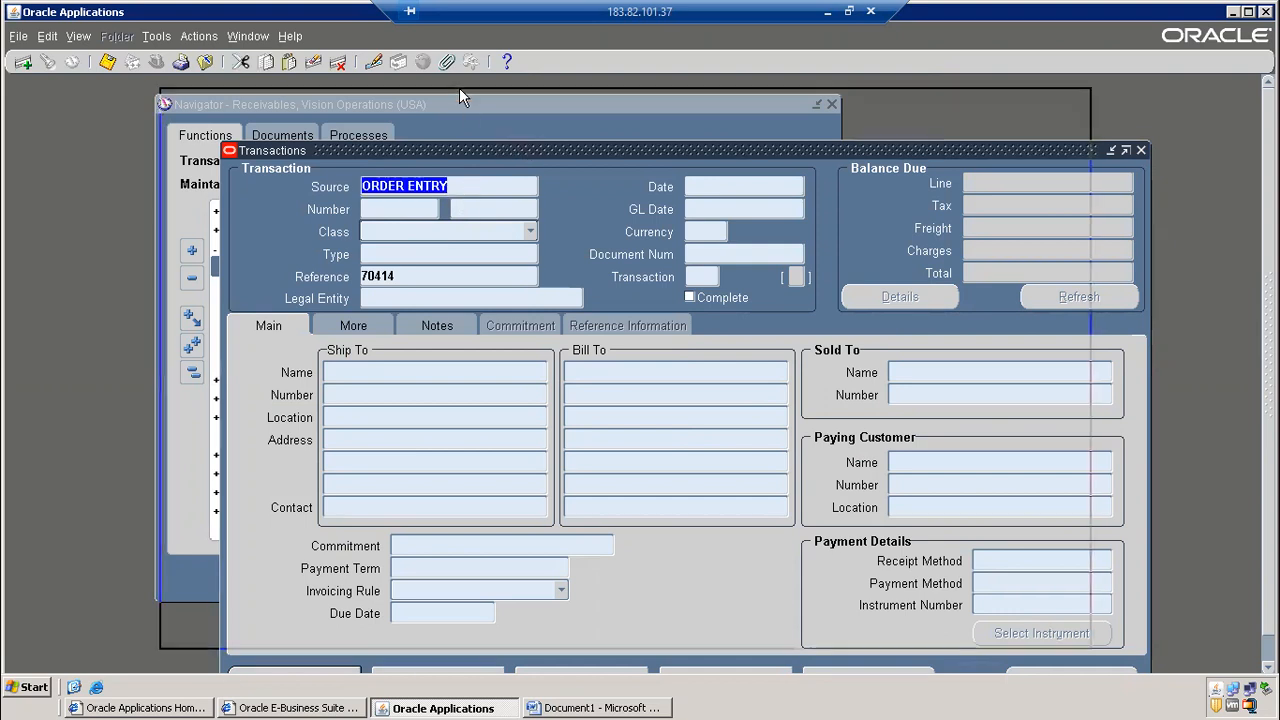
left_click(388, 129)
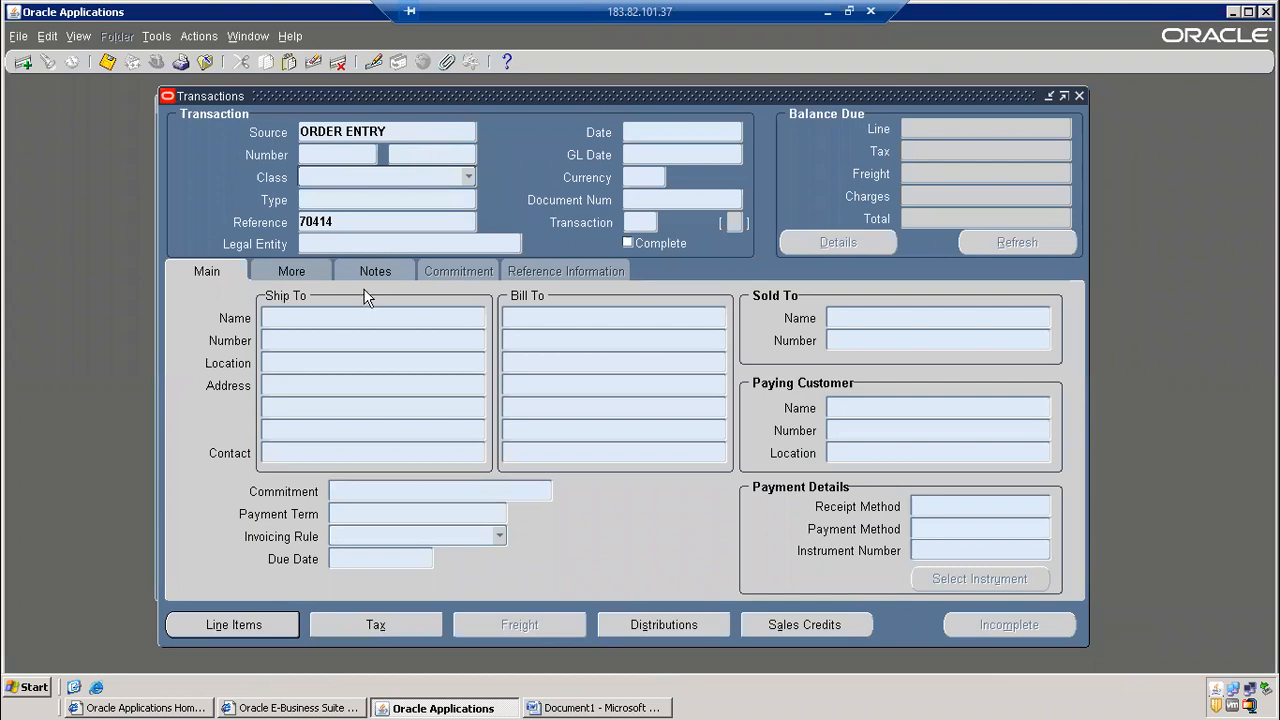
left_click(1248, 13)
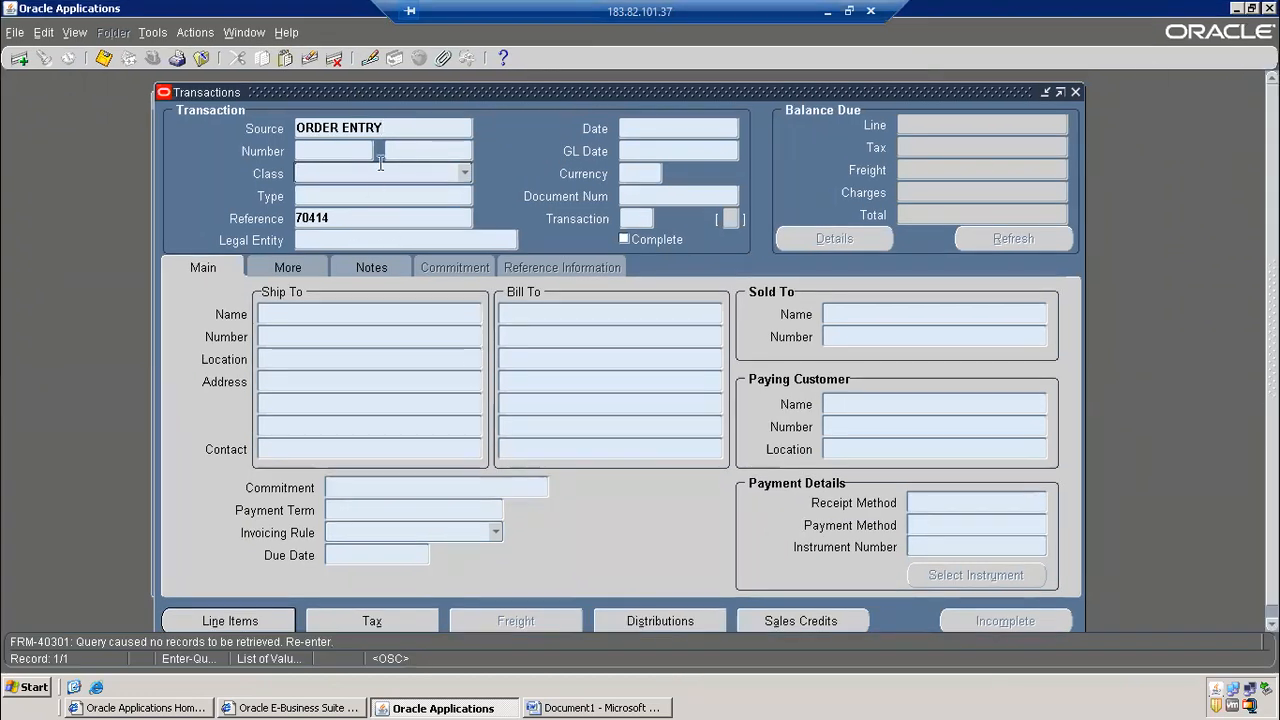
Try the query without a Source value, dismiss the error and clear the Reference value
left_click_drag(399, 129, 292, 129)
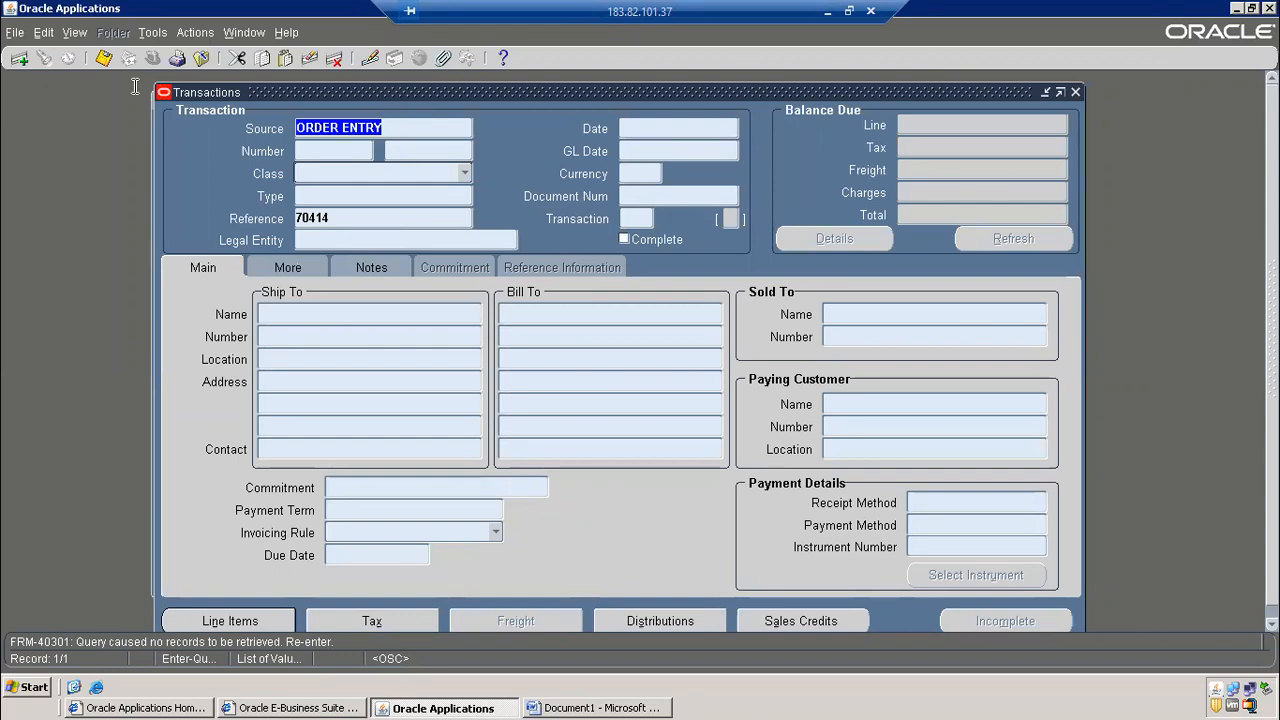
key("Delete")
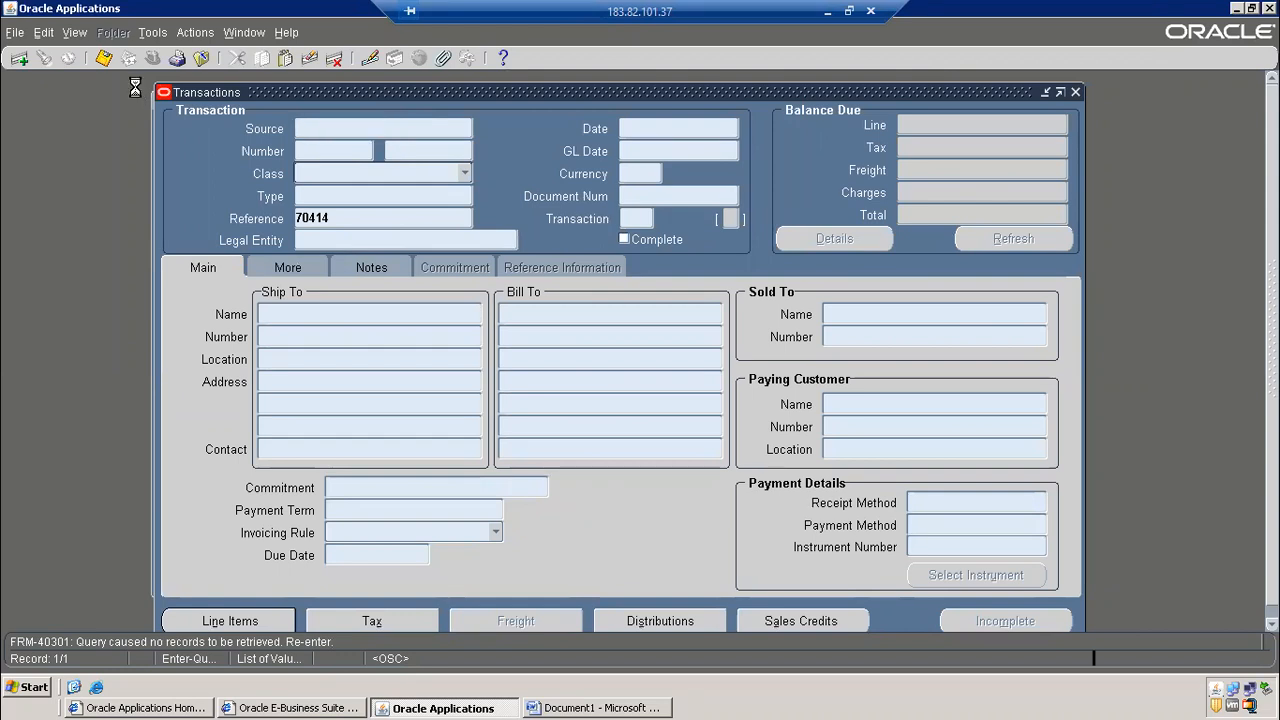
key("ctrl+F11")
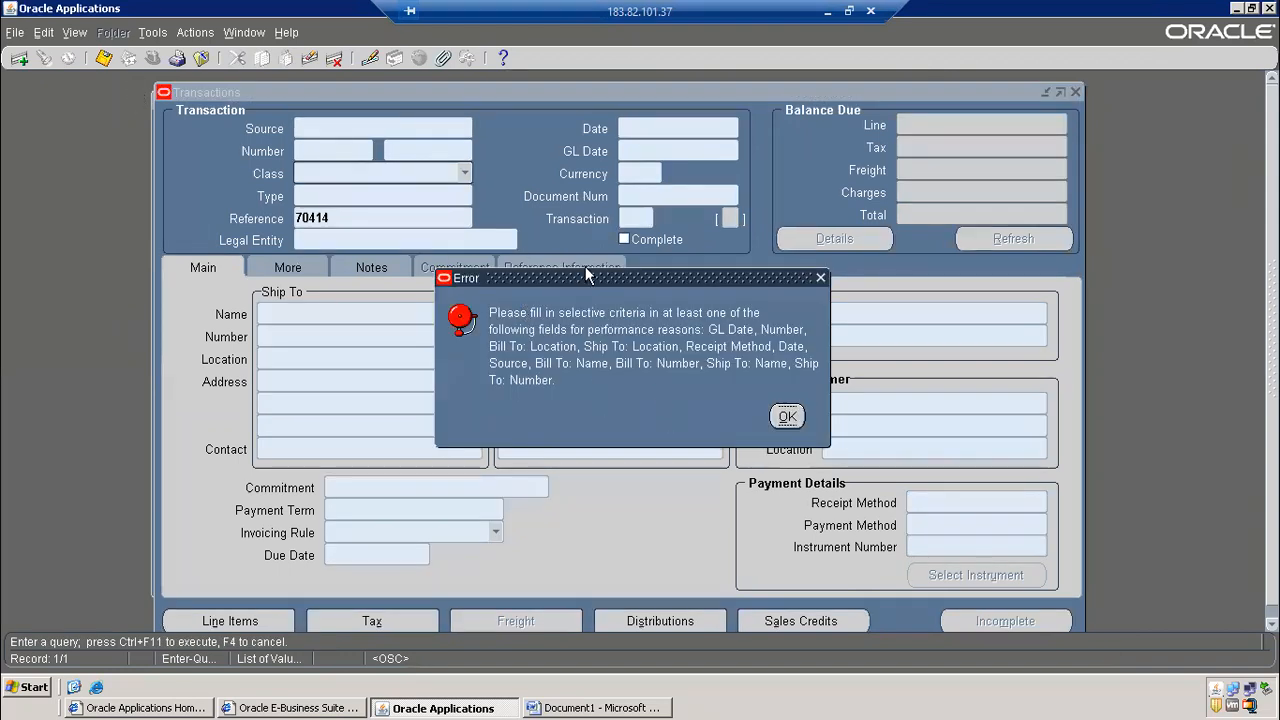
left_click_drag(585, 274, 431, 174)
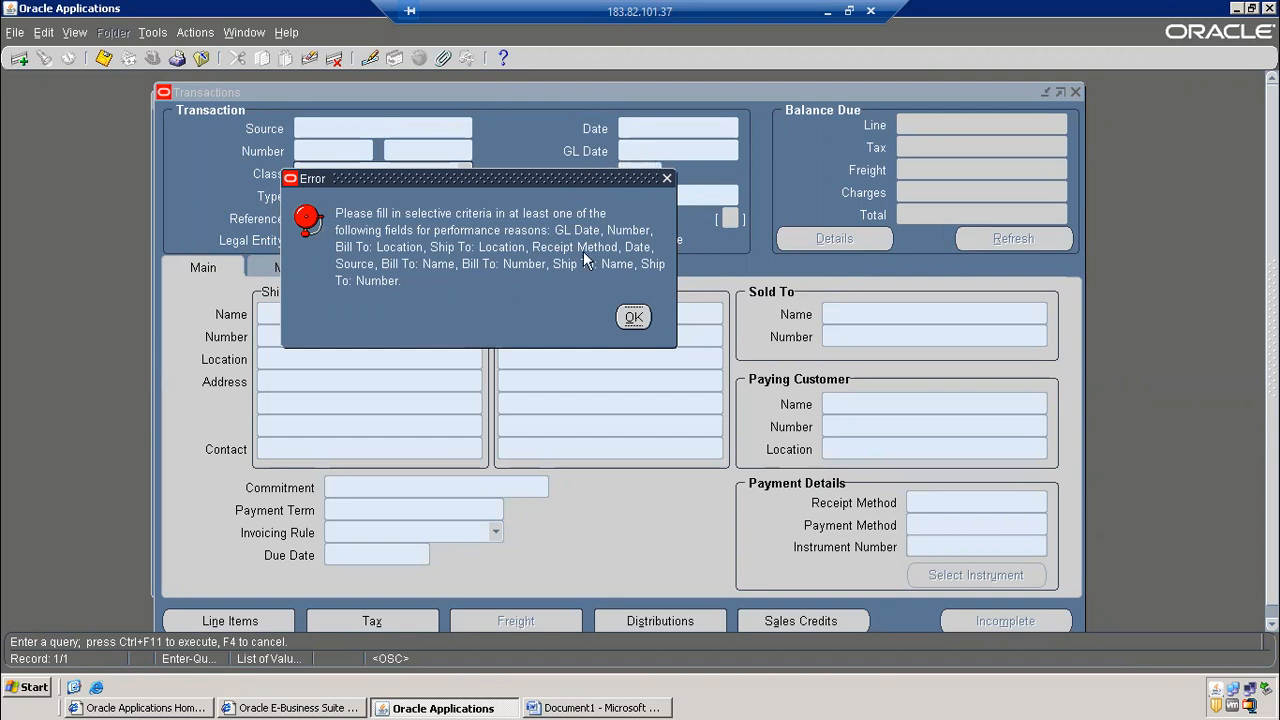
left_click_drag(489, 182, 649, 249)
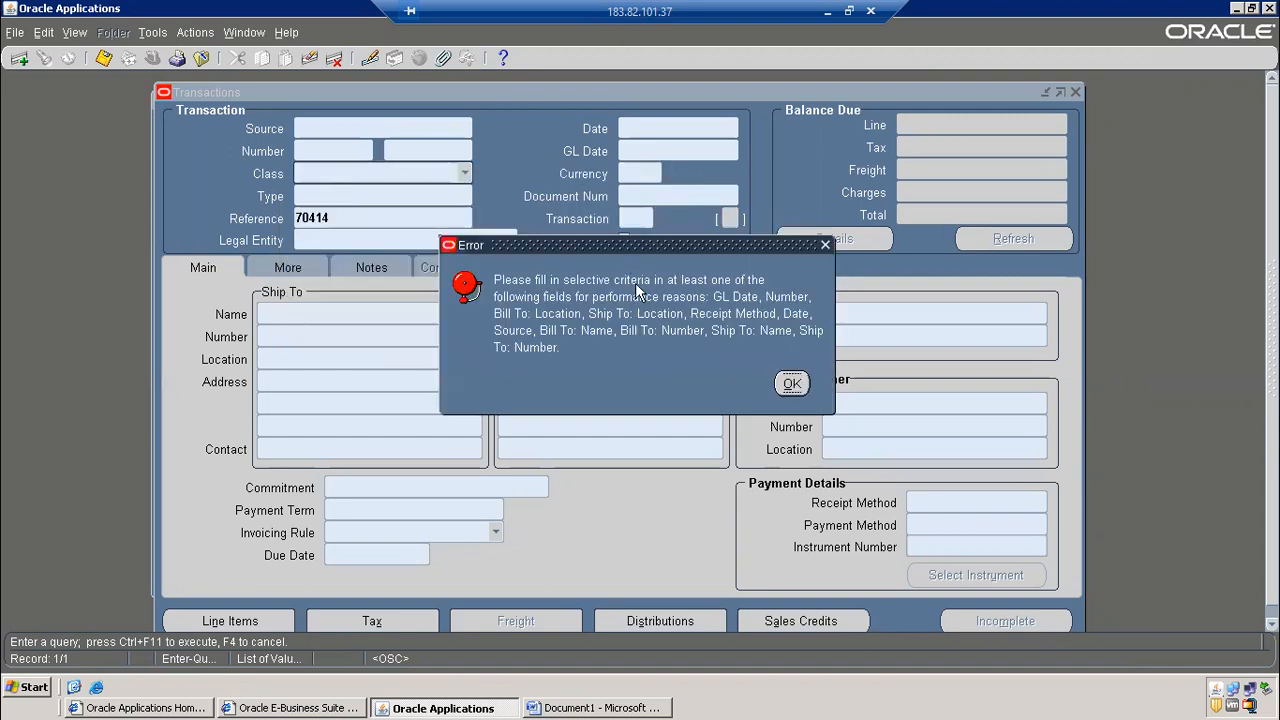
left_click(792, 386)
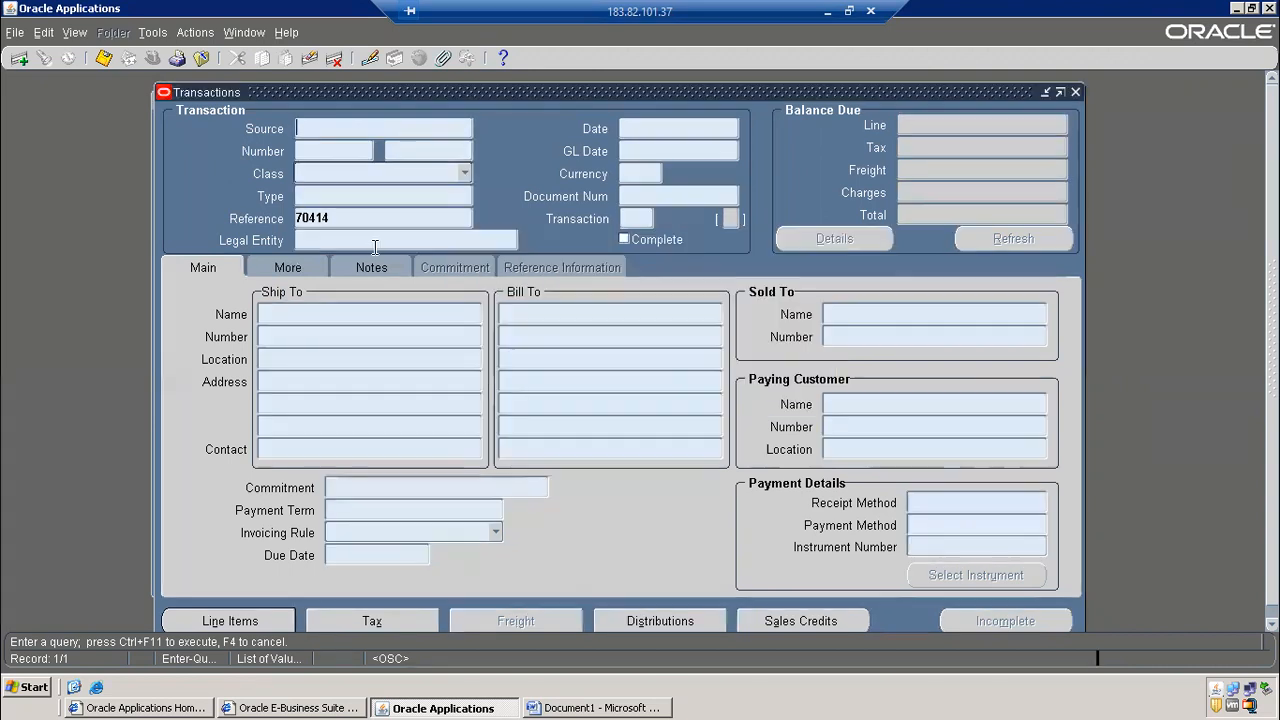
double_click(334, 220)
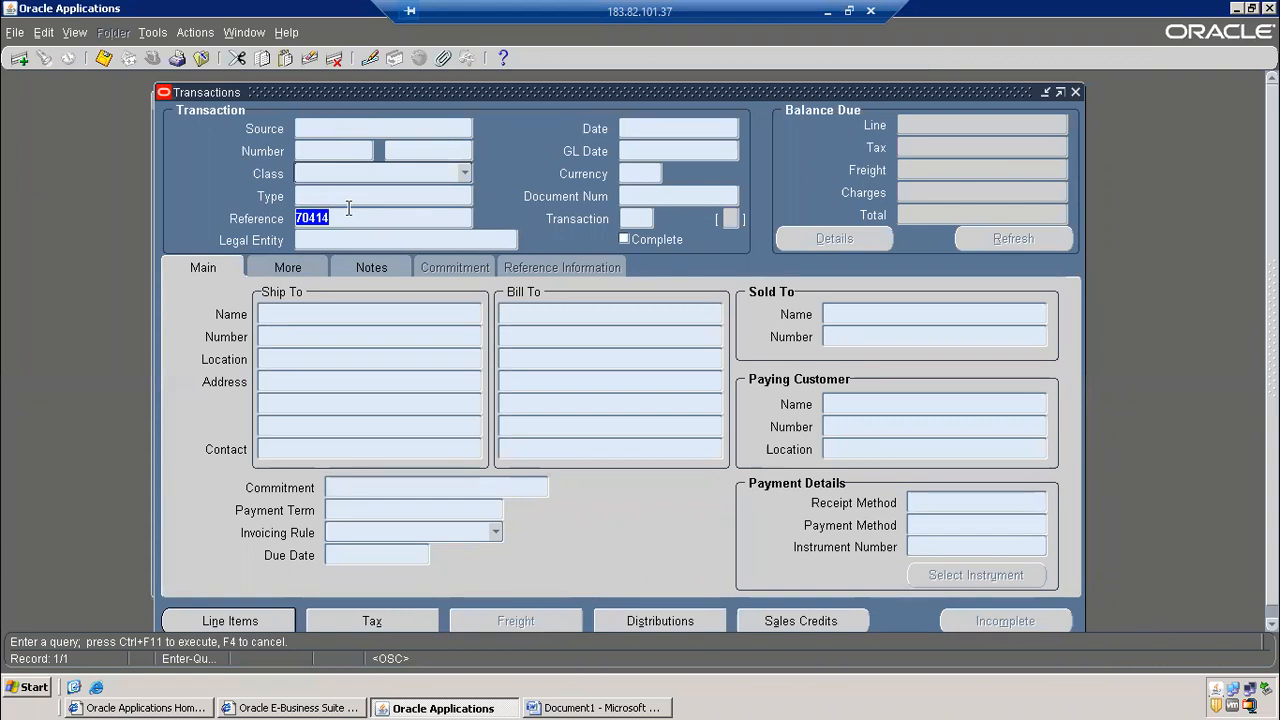
key("Delete")
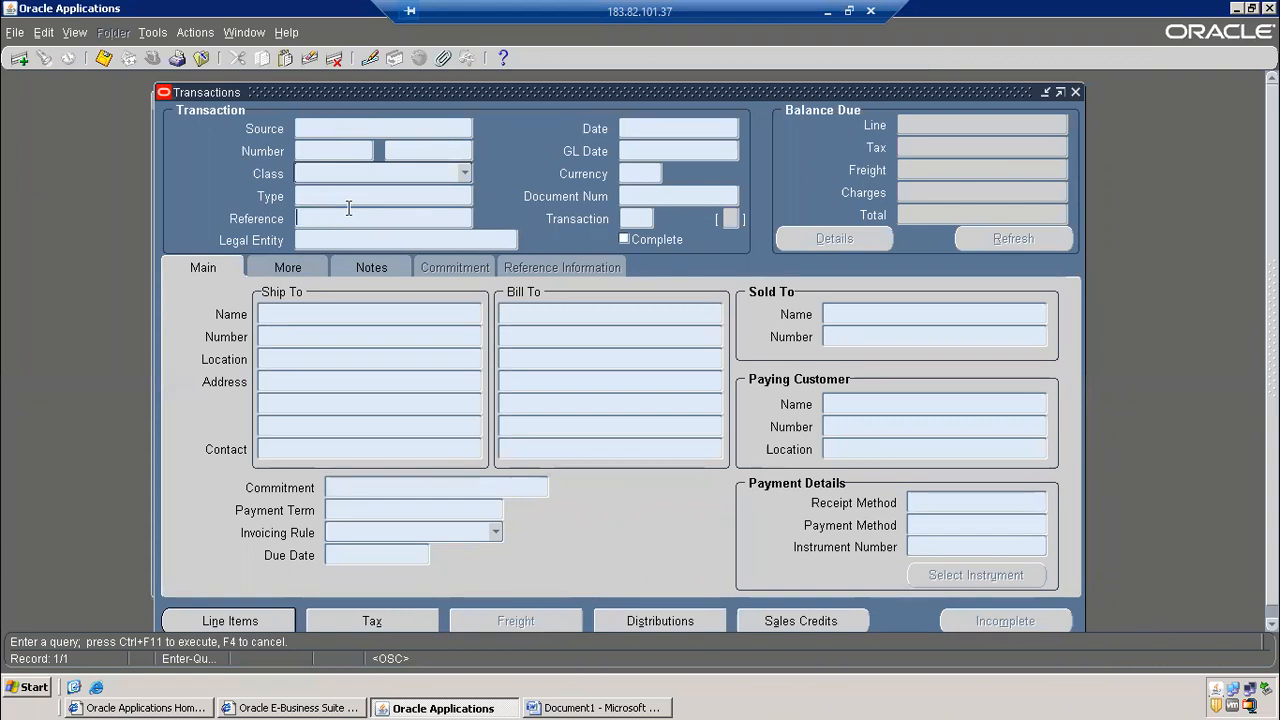
Switch to the Order Management Super User, Vision Operations (USA) responsibility, found with or%, and open the Sales Orders form
left_click(201, 58)
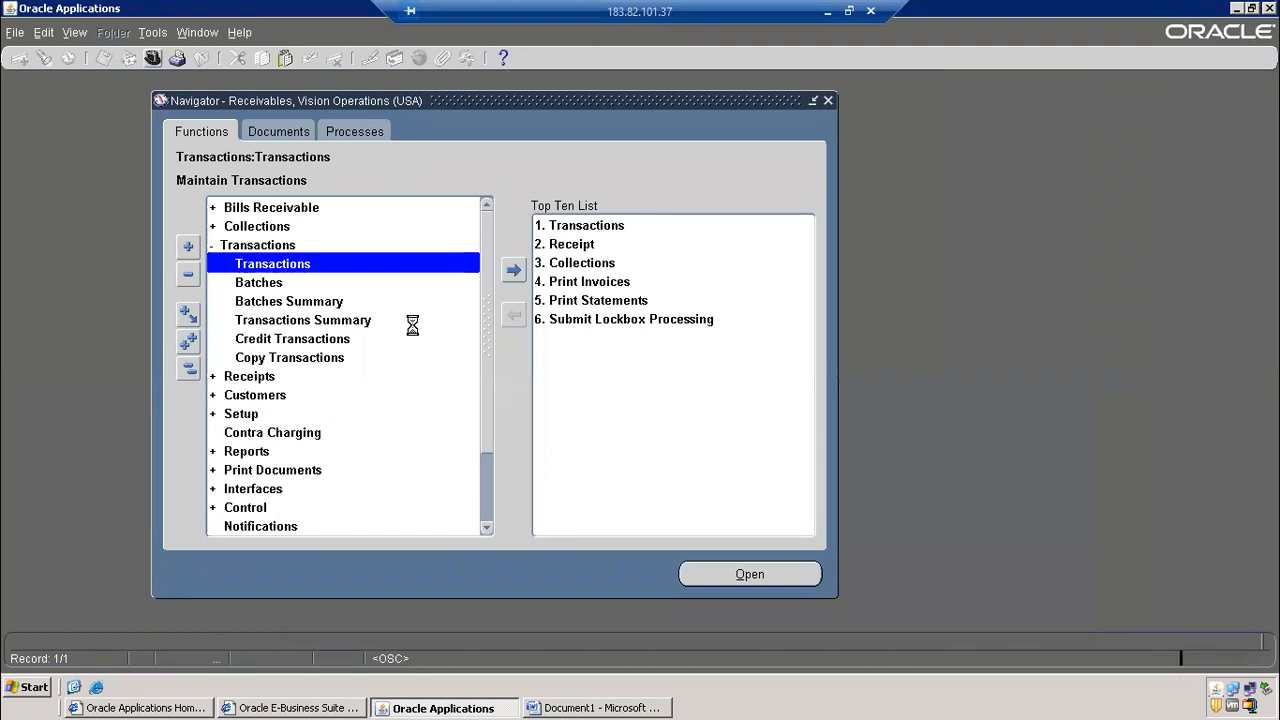
type("or%")
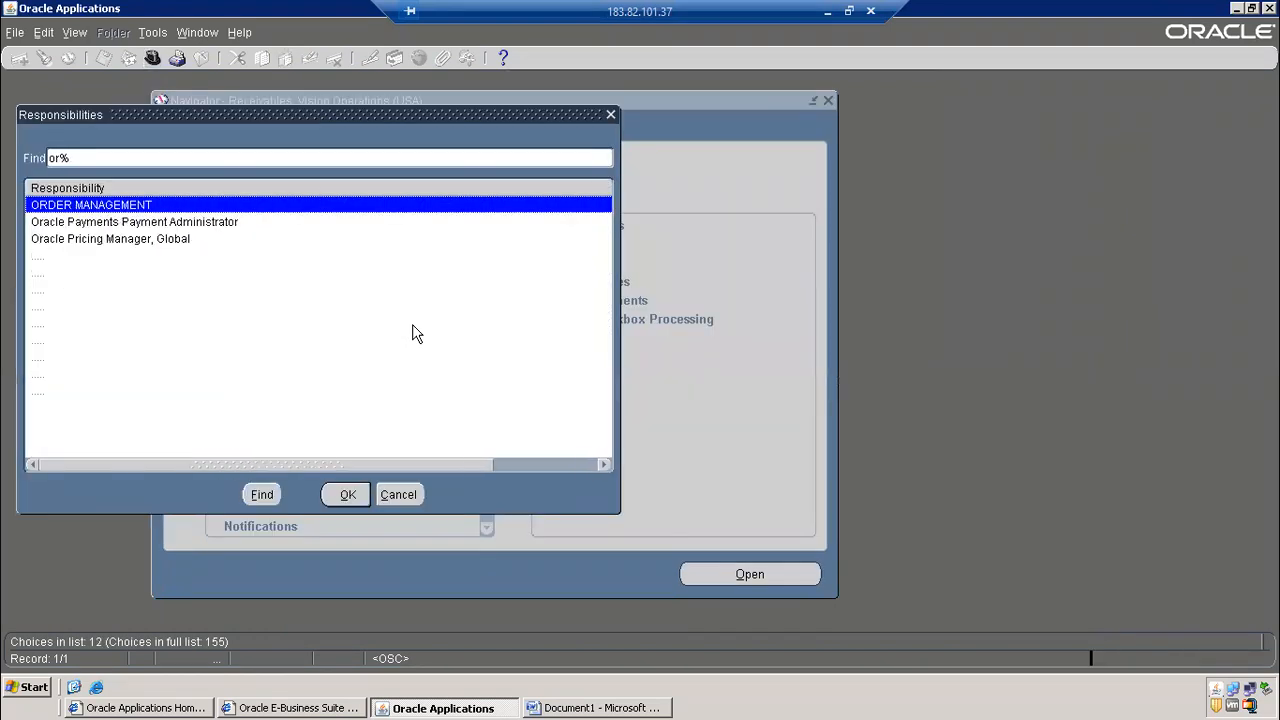
double_click(258, 375)
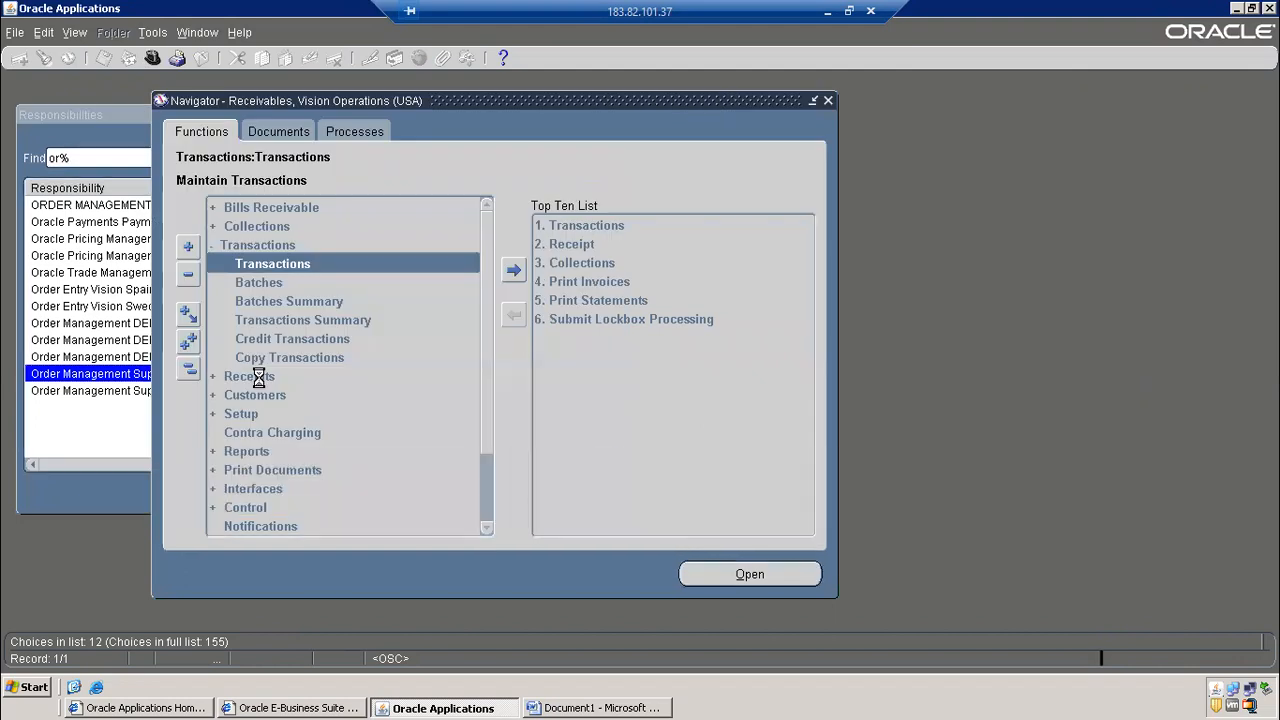
double_click(298, 213)
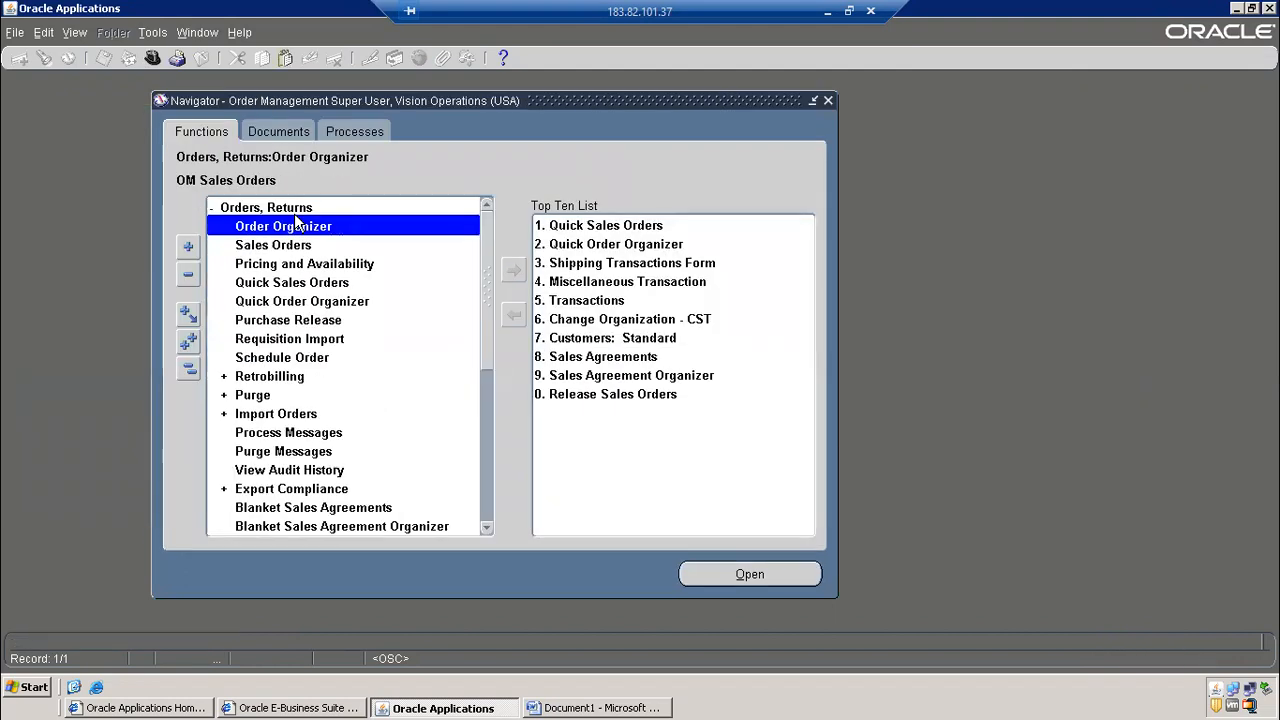
double_click(287, 250)
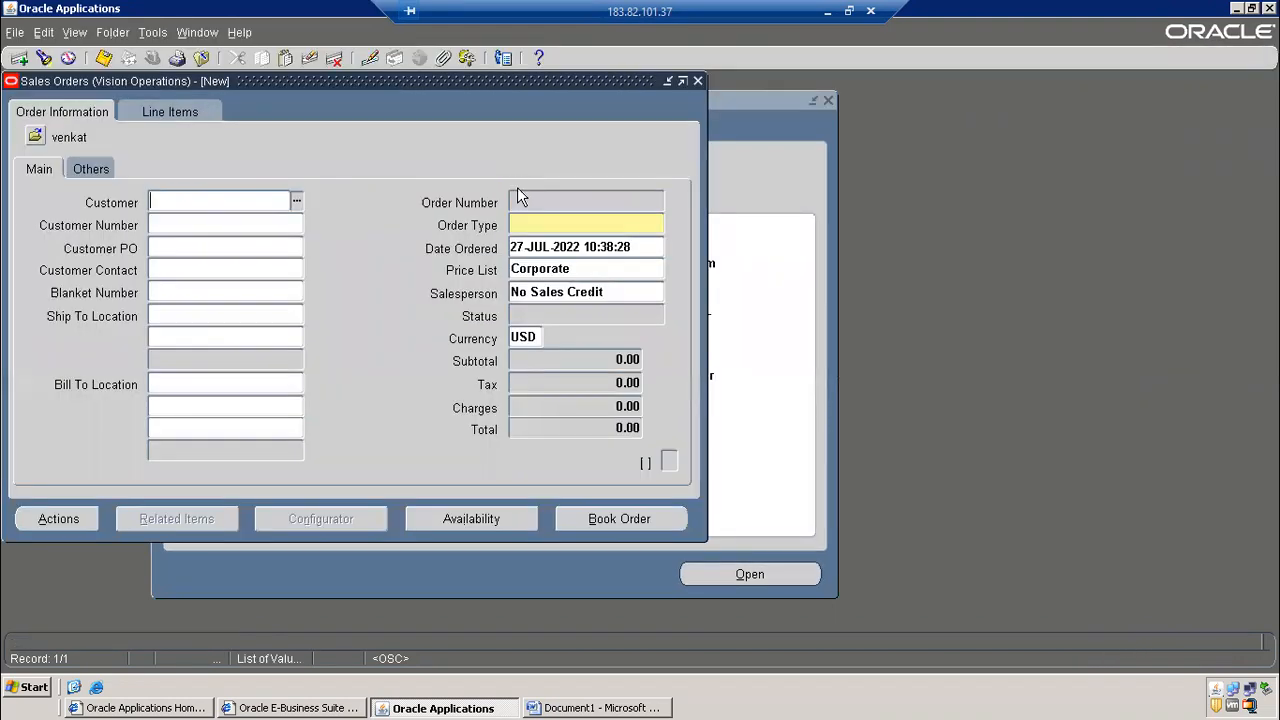
Query the Sales Orders form for the order by its order number
key("F11")
left_click(526, 203)
type("70014")
key("ctrl+F11")
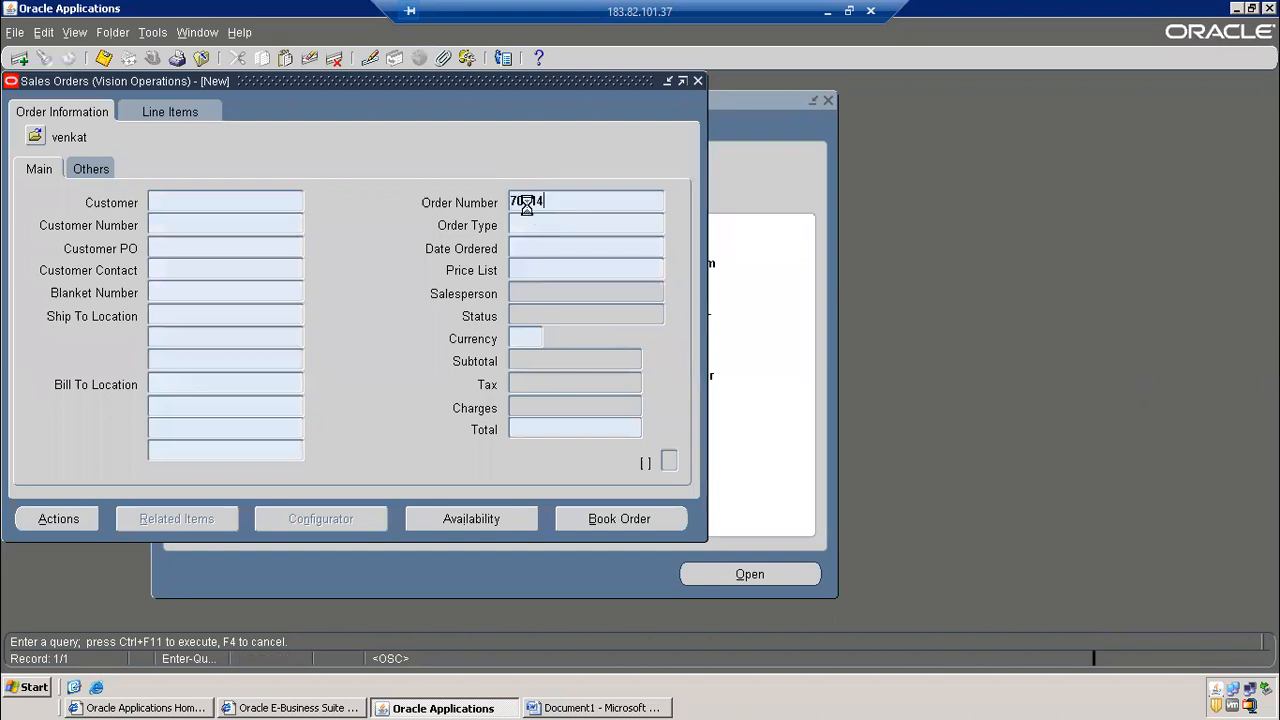
Check the Invoices / Credit Memos in the order's Additional Order Information, then close that window
left_click(55, 524)
left_click(570, 350)
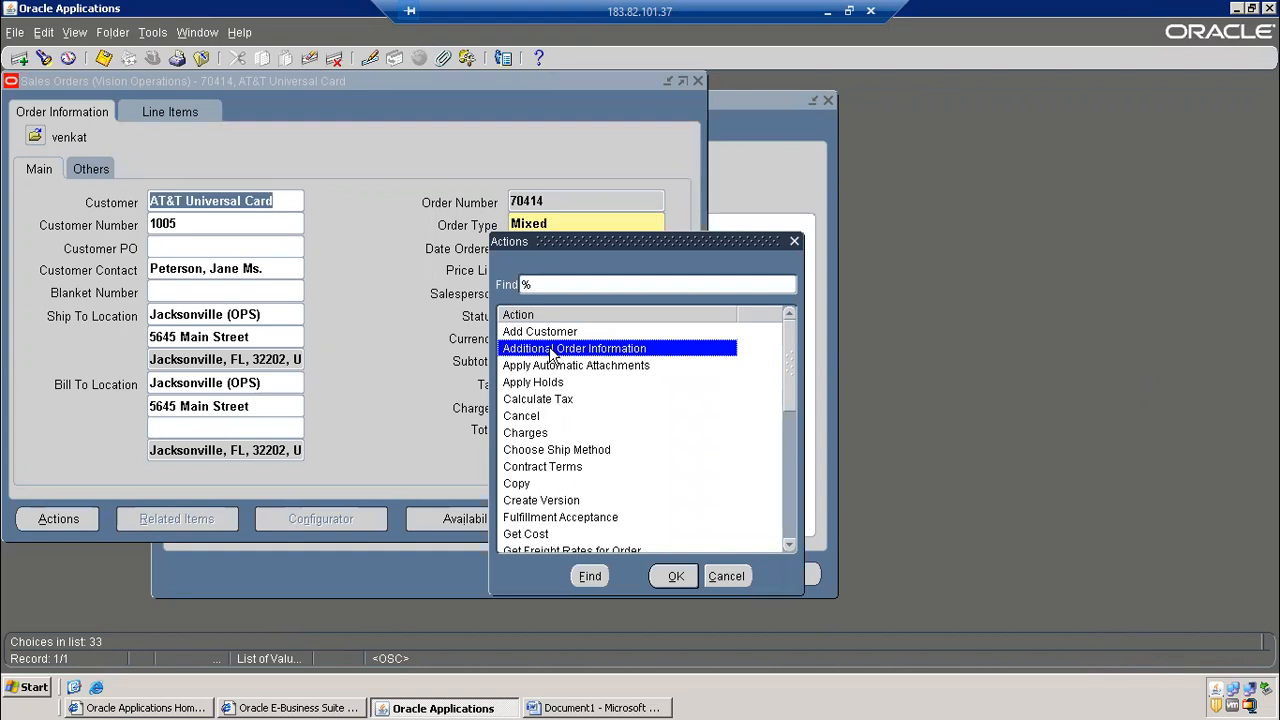
double_click(568, 350)
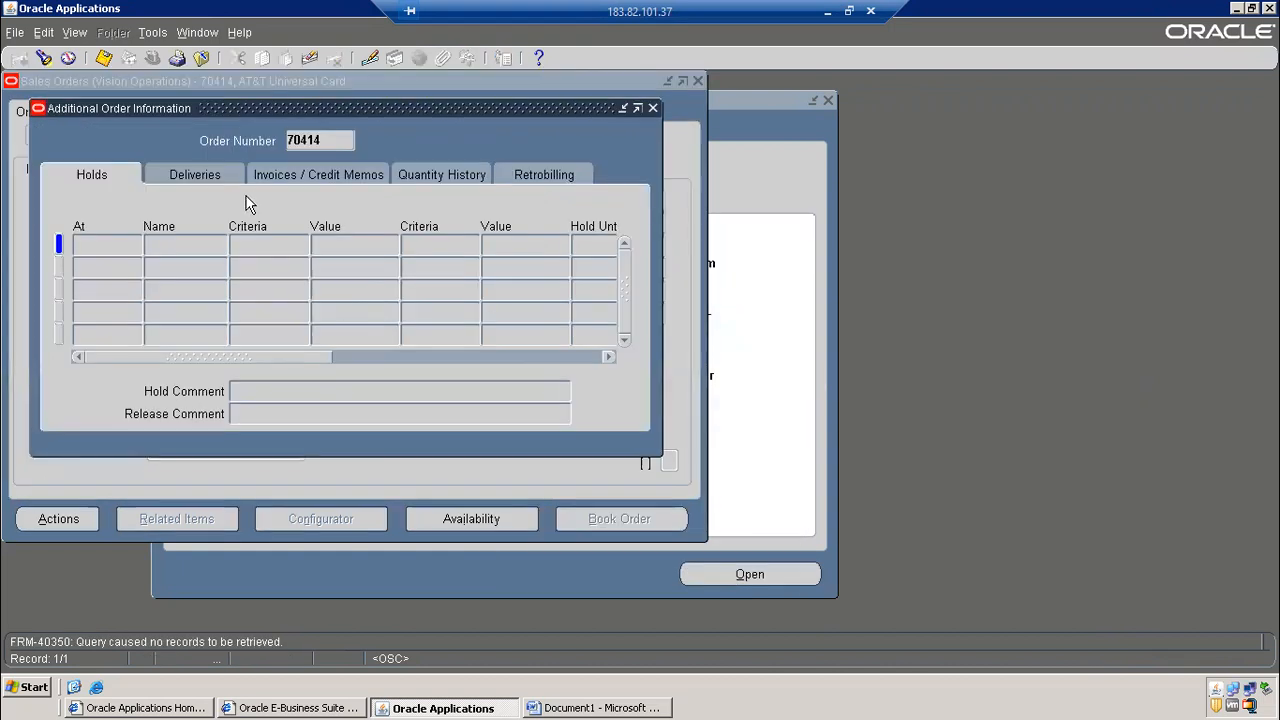
left_click(291, 180)
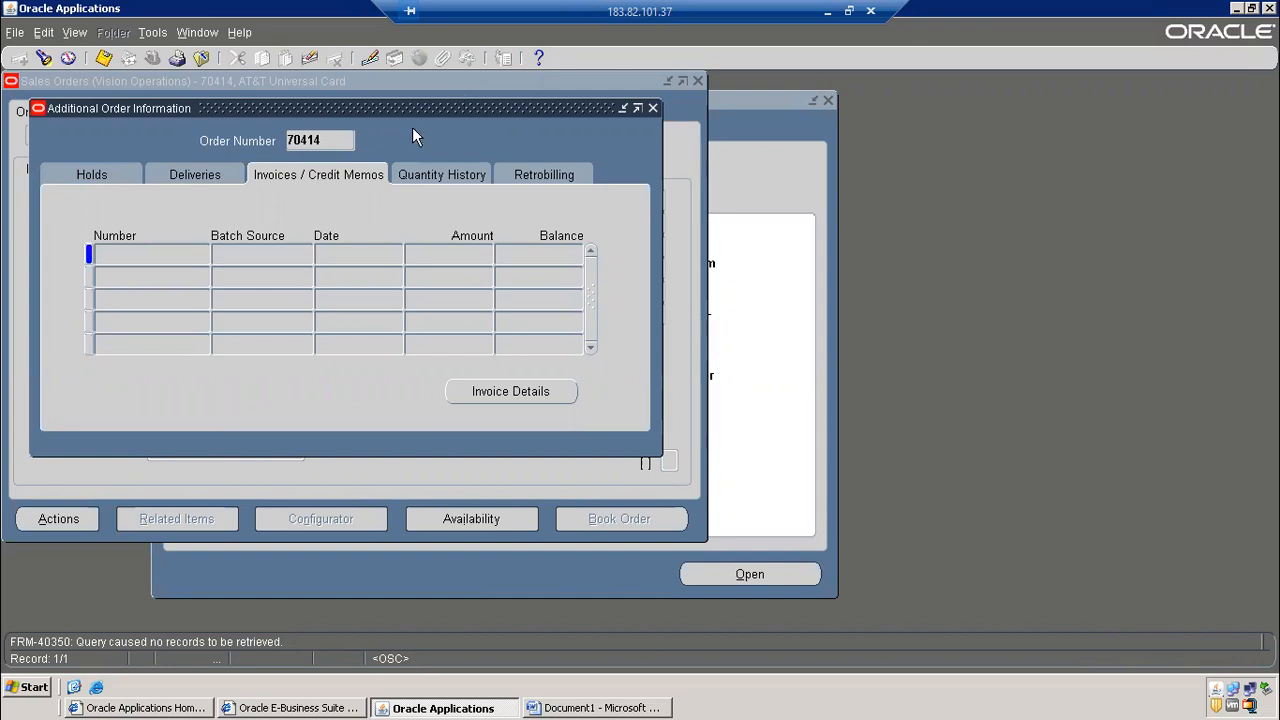
left_click_drag(423, 112, 701, 162)
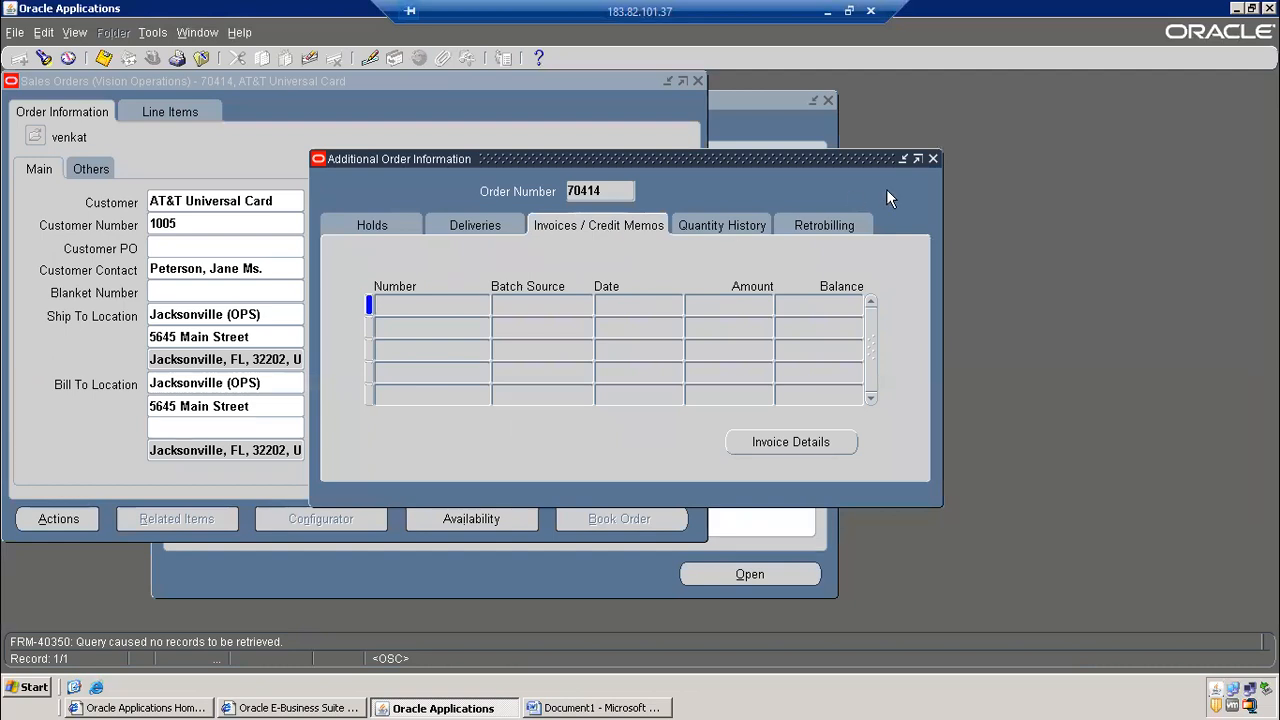
left_click(933, 159)
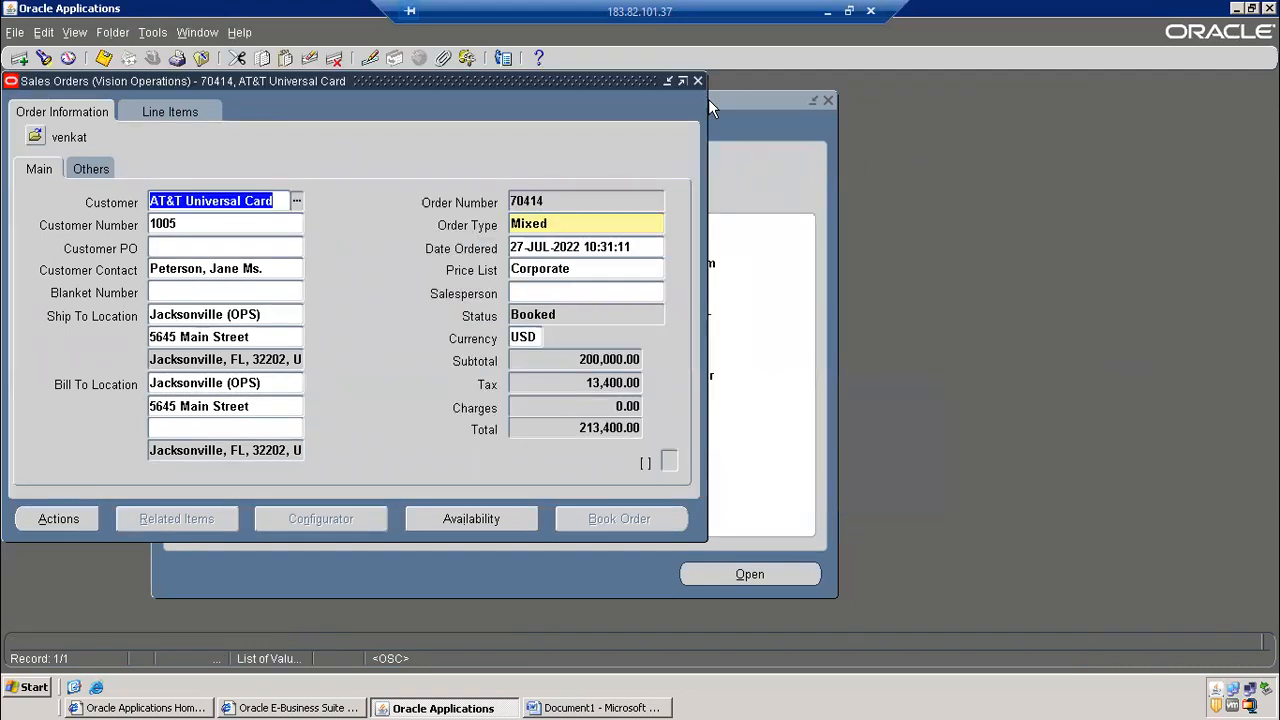
Find the concurrent requests and open the output of the latest Autoinvoice Import Program request in a maximized window
left_click(75, 33)
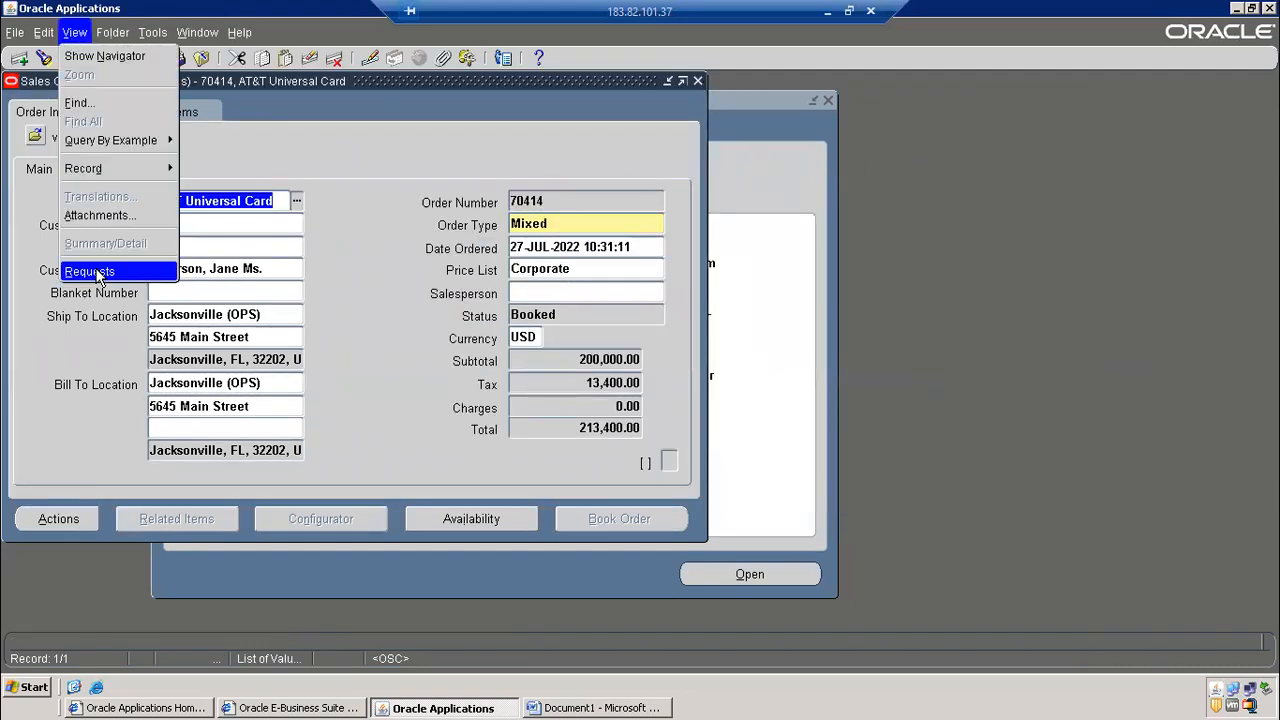
left_click(89, 271)
left_click(558, 486)
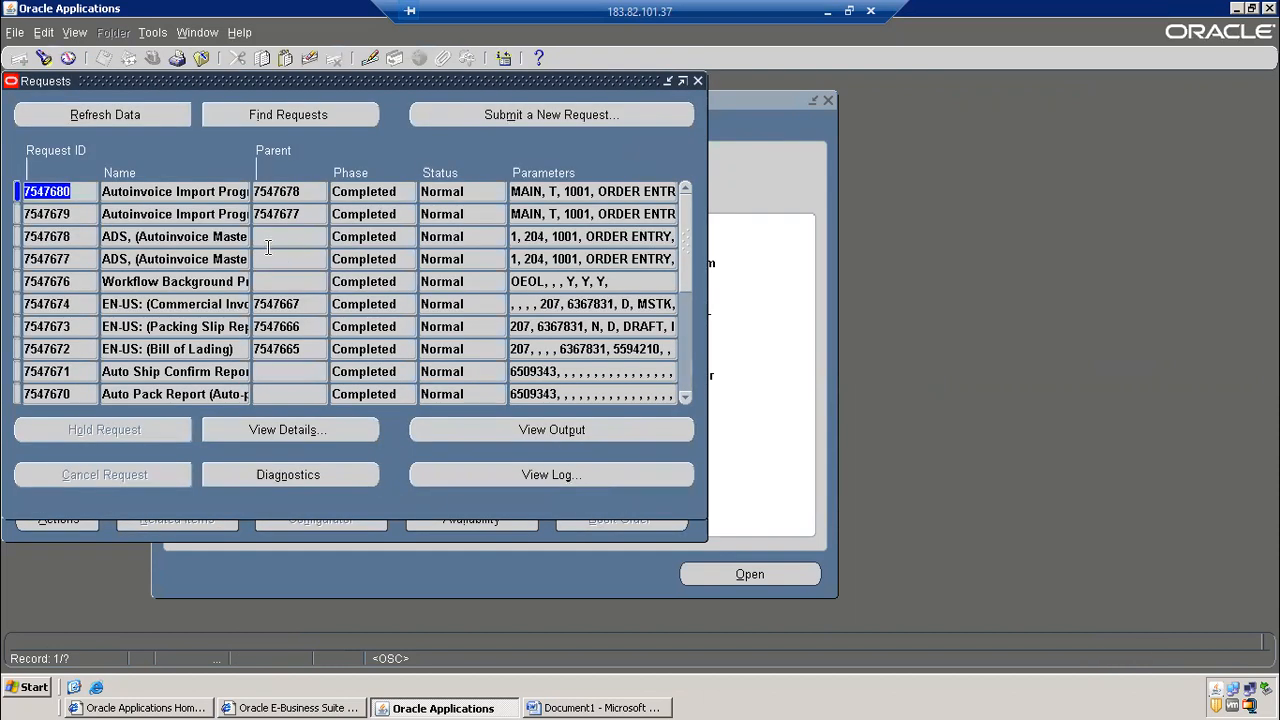
left_click(626, 433)
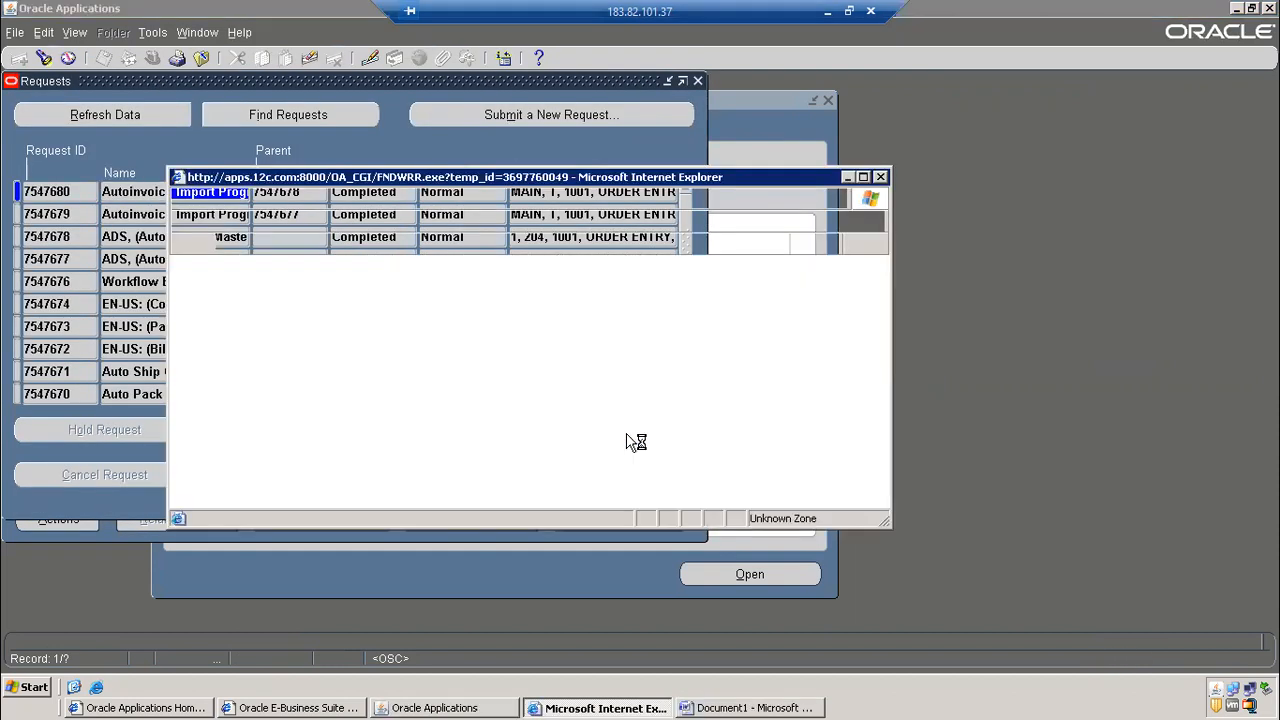
left_click(864, 178)
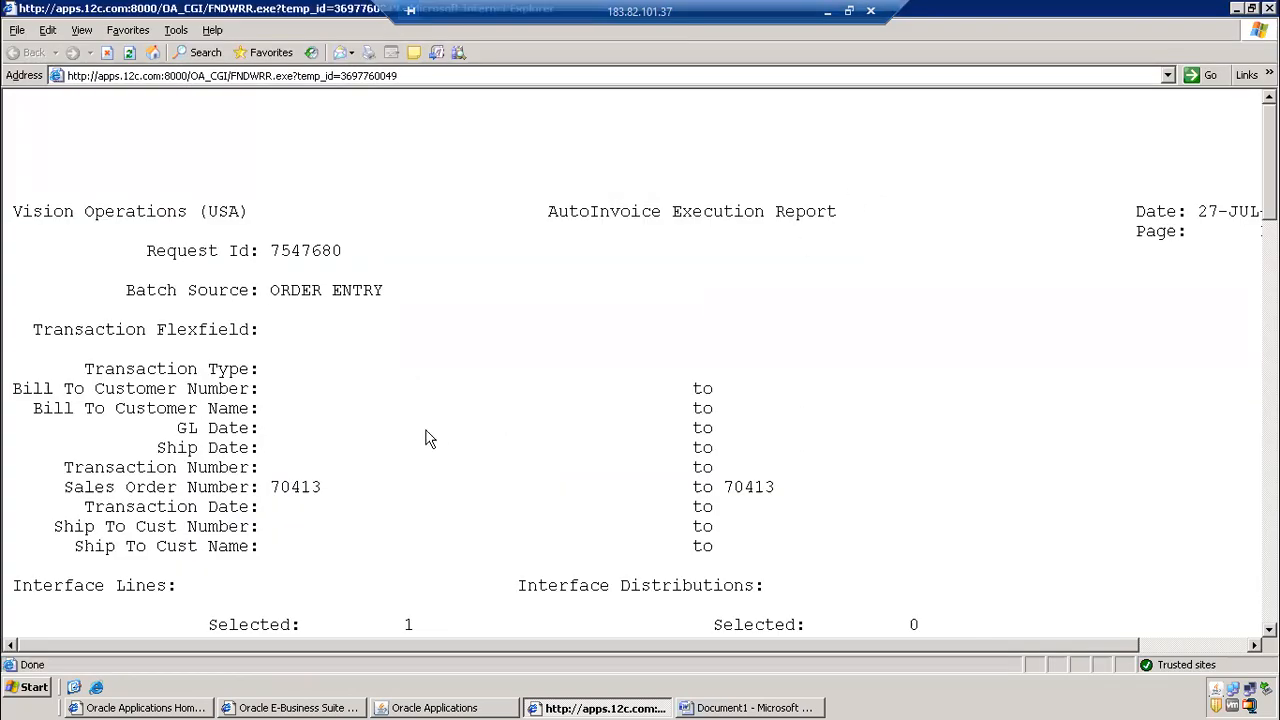
Examine the AutoInvoice Execution Report for the interface line processing figures and the errors listed for the invoice line
scroll(400, 420, "down", 7)
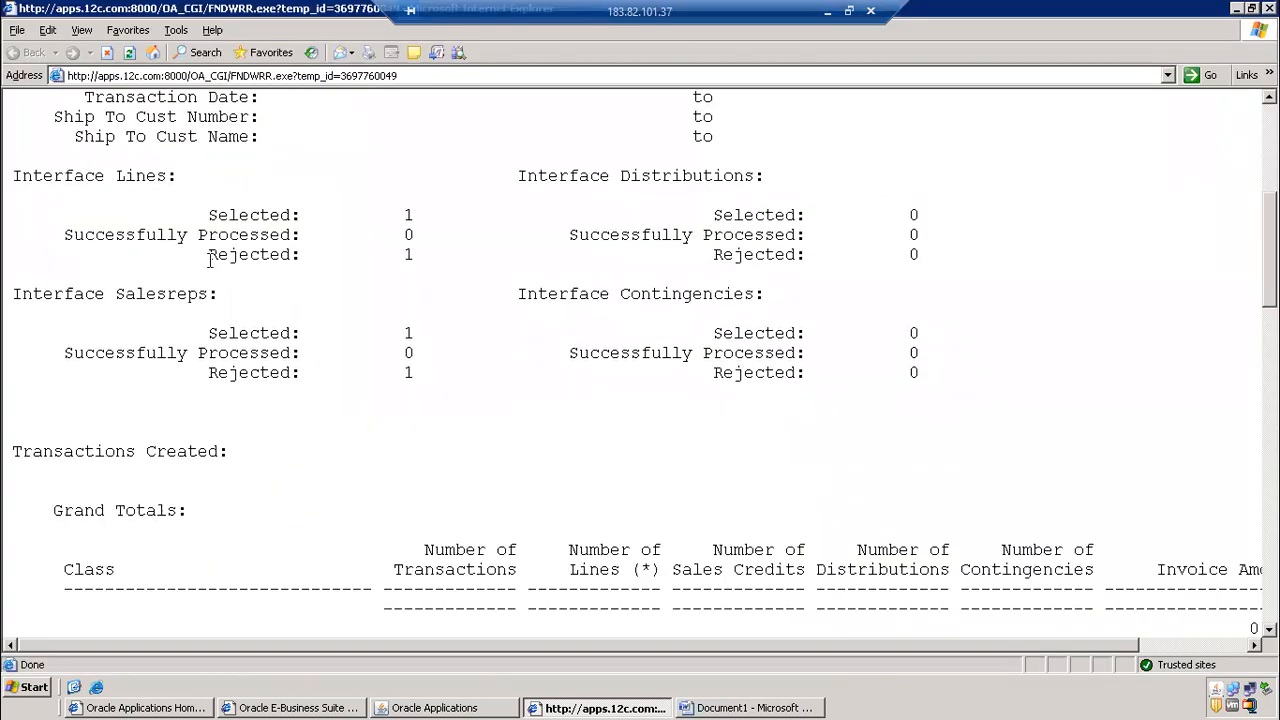
left_click_drag(325, 257, 410, 255)
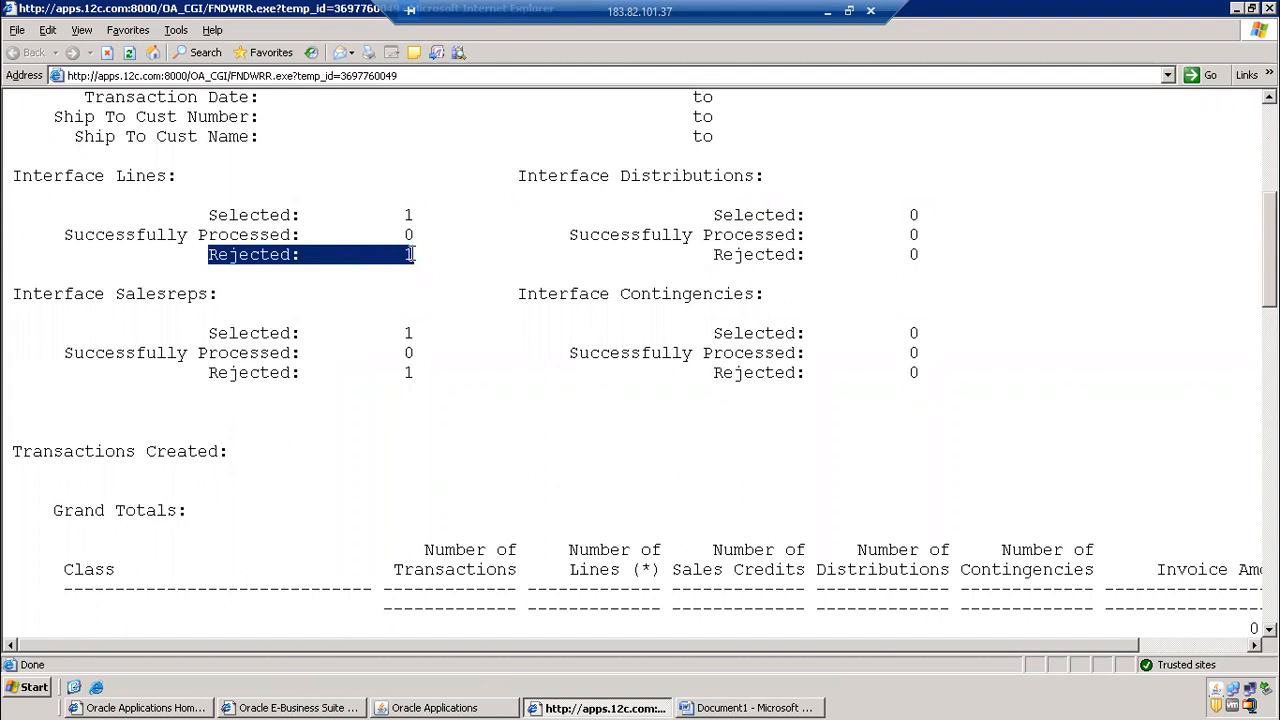
scroll(543, 343, "down", 7)
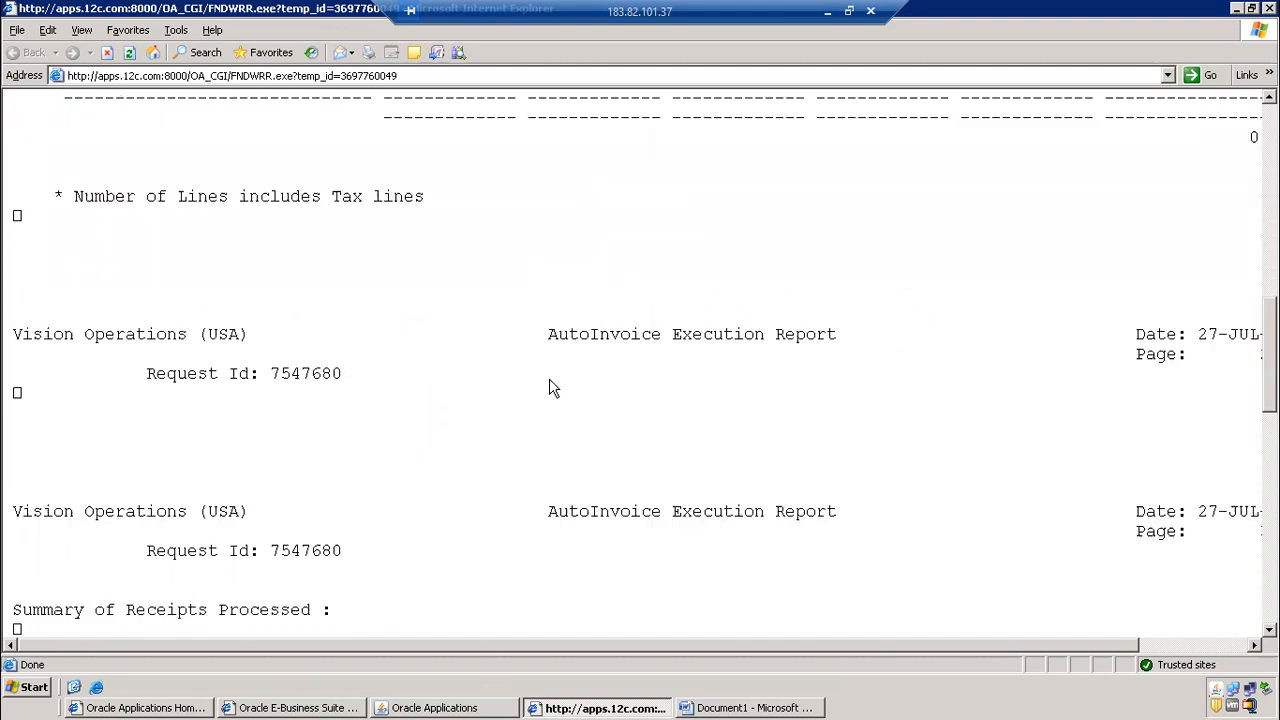
scroll(408, 380, "down", 12)
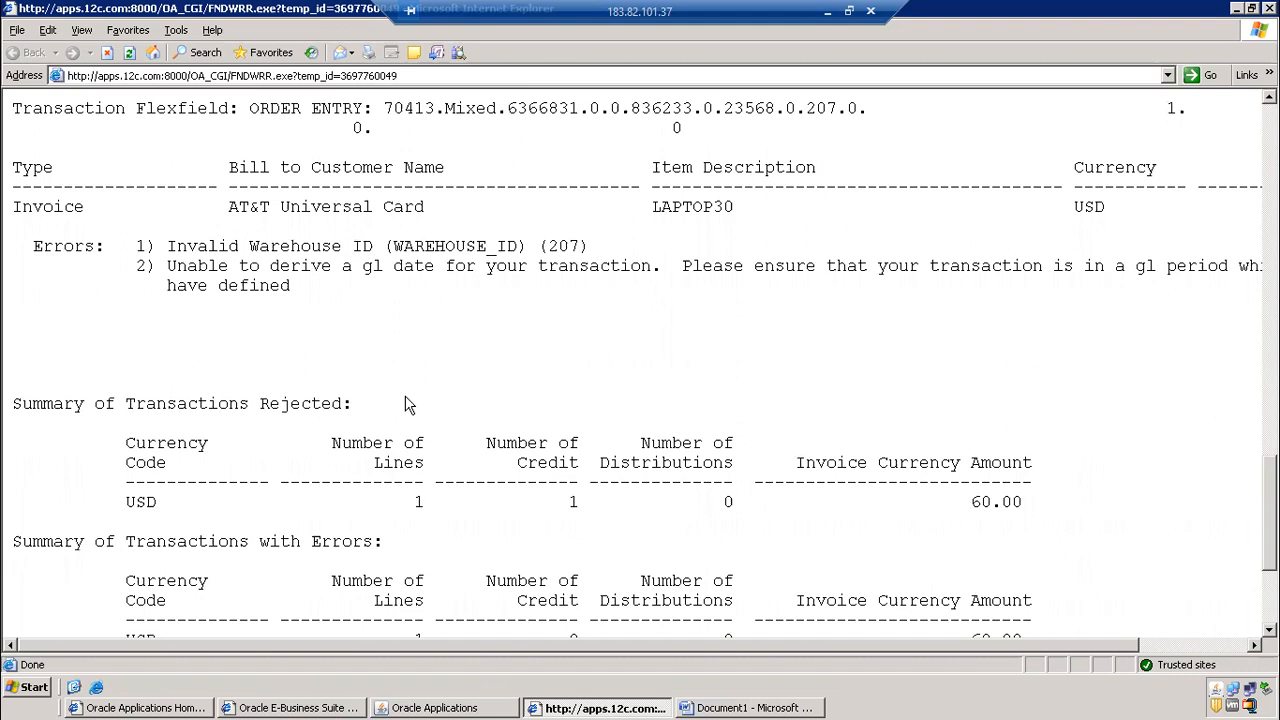
left_click_drag(31, 243, 596, 242)
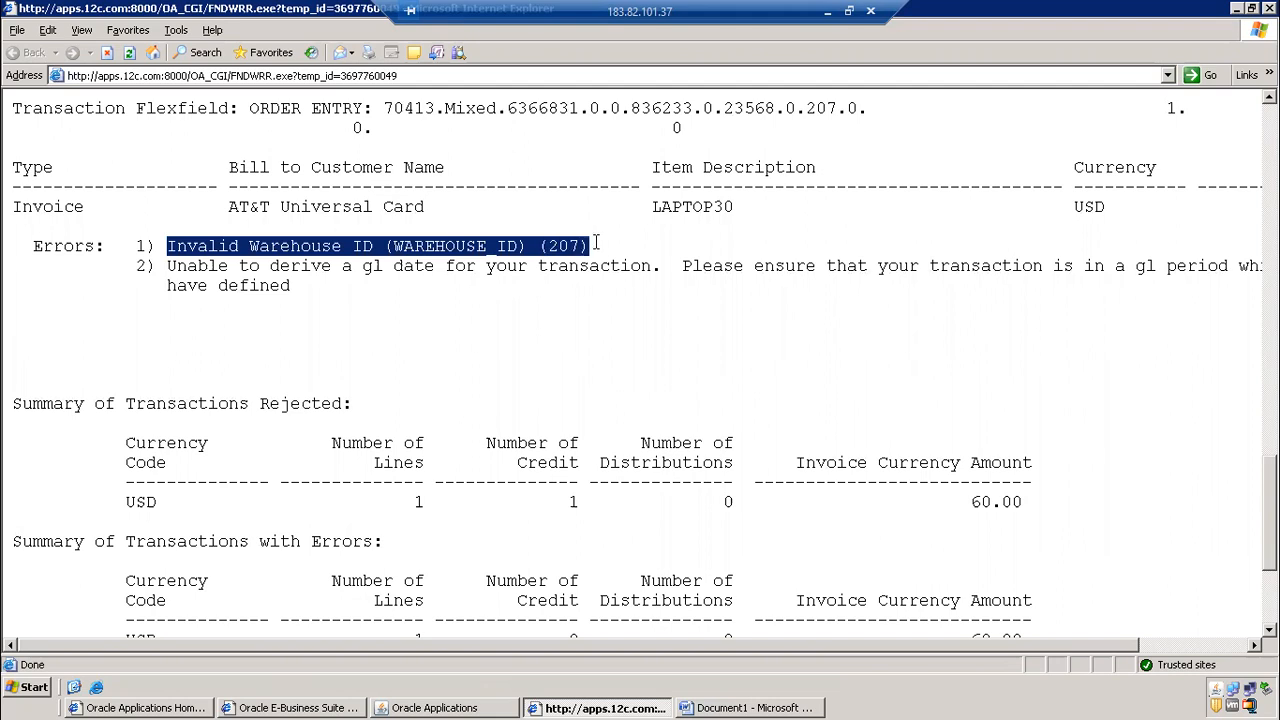
left_click(170, 266)
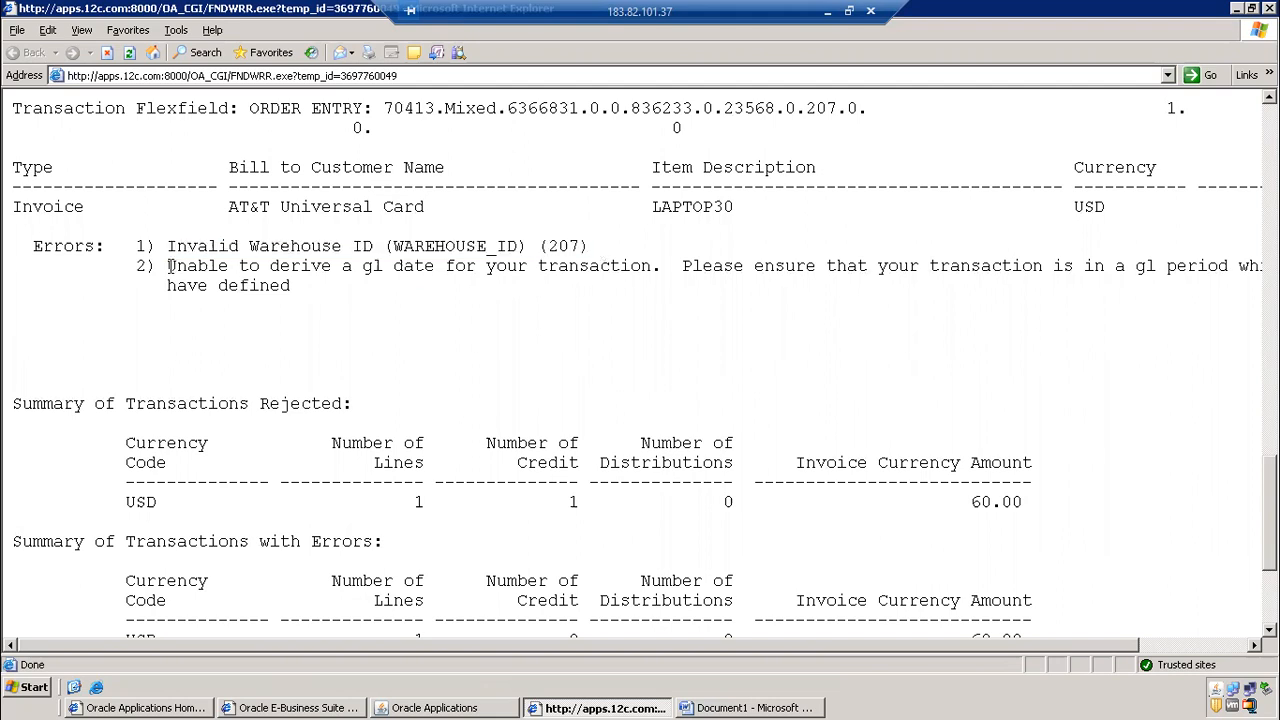
left_click_drag(170, 266, 655, 270)
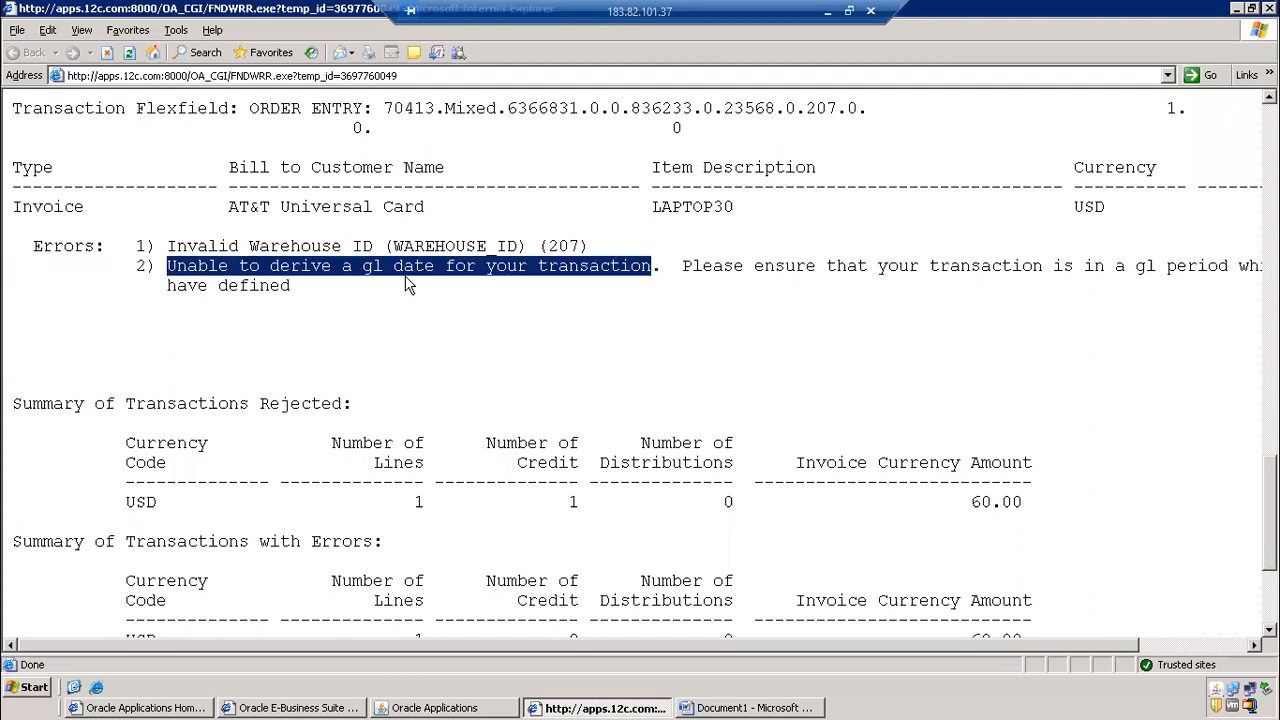
Return to Oracle Applications and switch to the Receivables, Vision Operations (USA) responsibility, found with re%
left_click(474, 707)
left_click(202, 58)
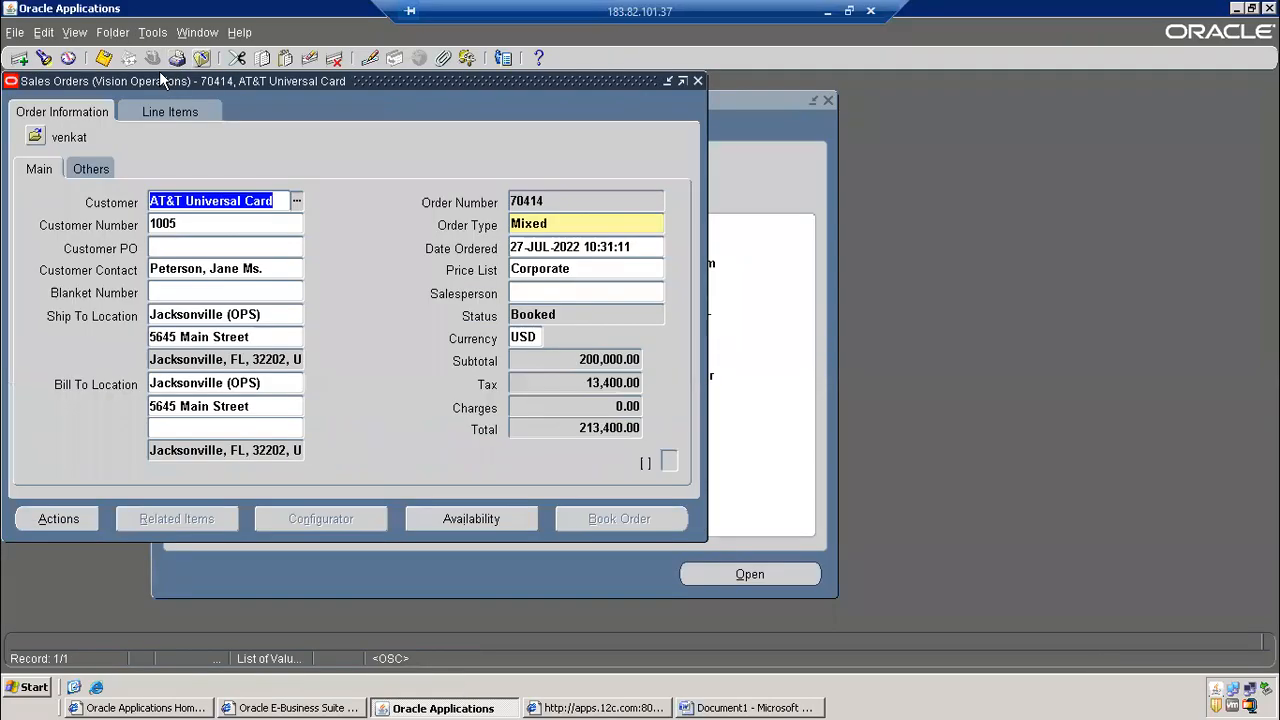
left_click(203, 58)
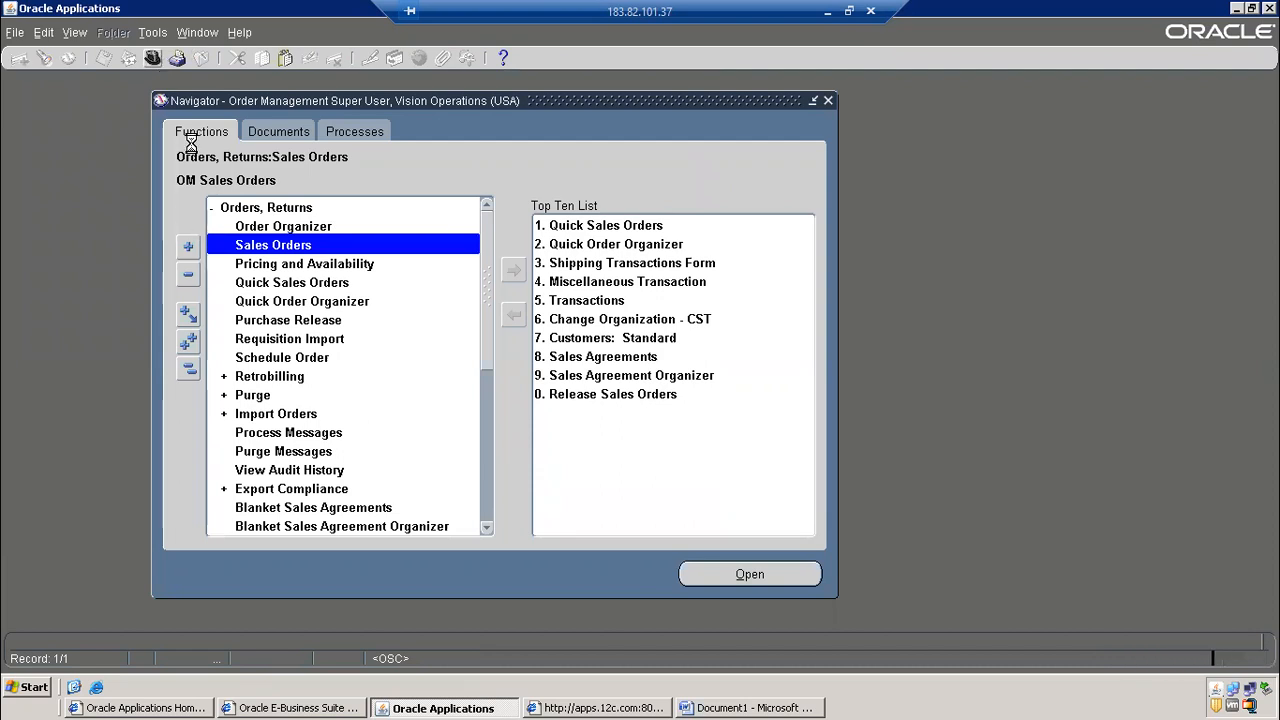
type("re%")
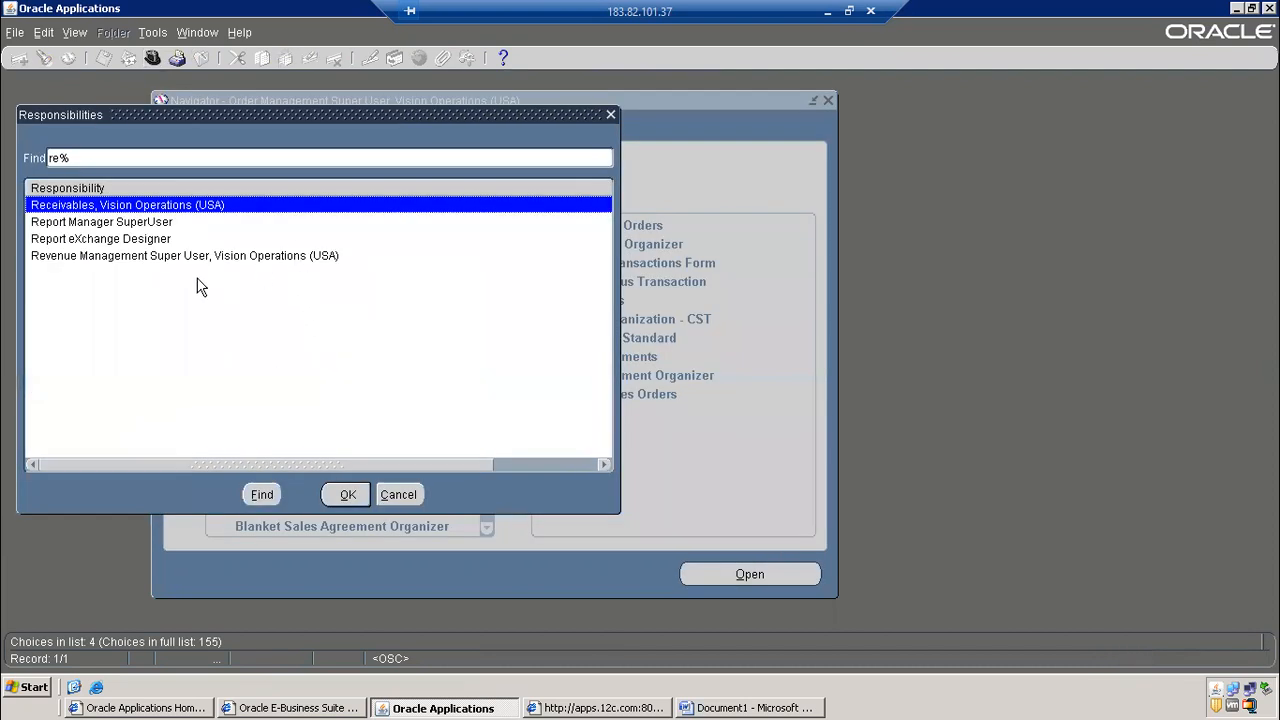
double_click(162, 207)
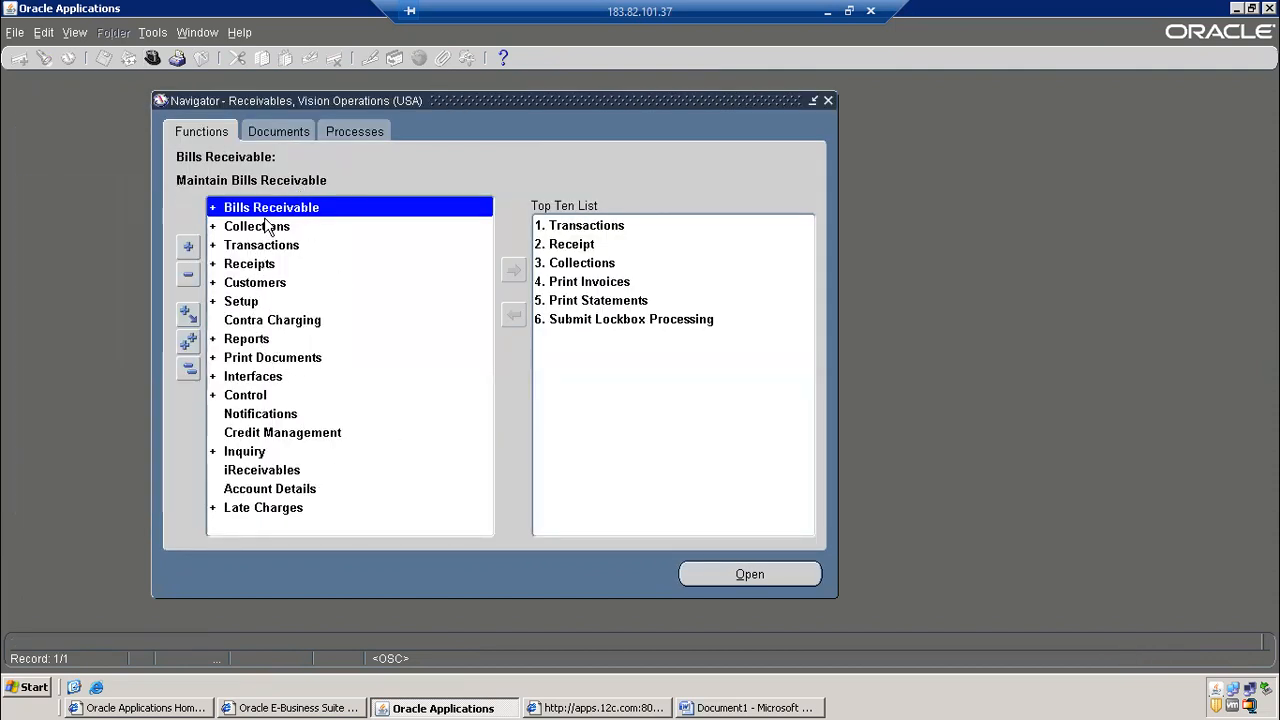
Open the Open/Close Periods function in the Accounting branch of Control
left_click(248, 400)
double_click(248, 400)
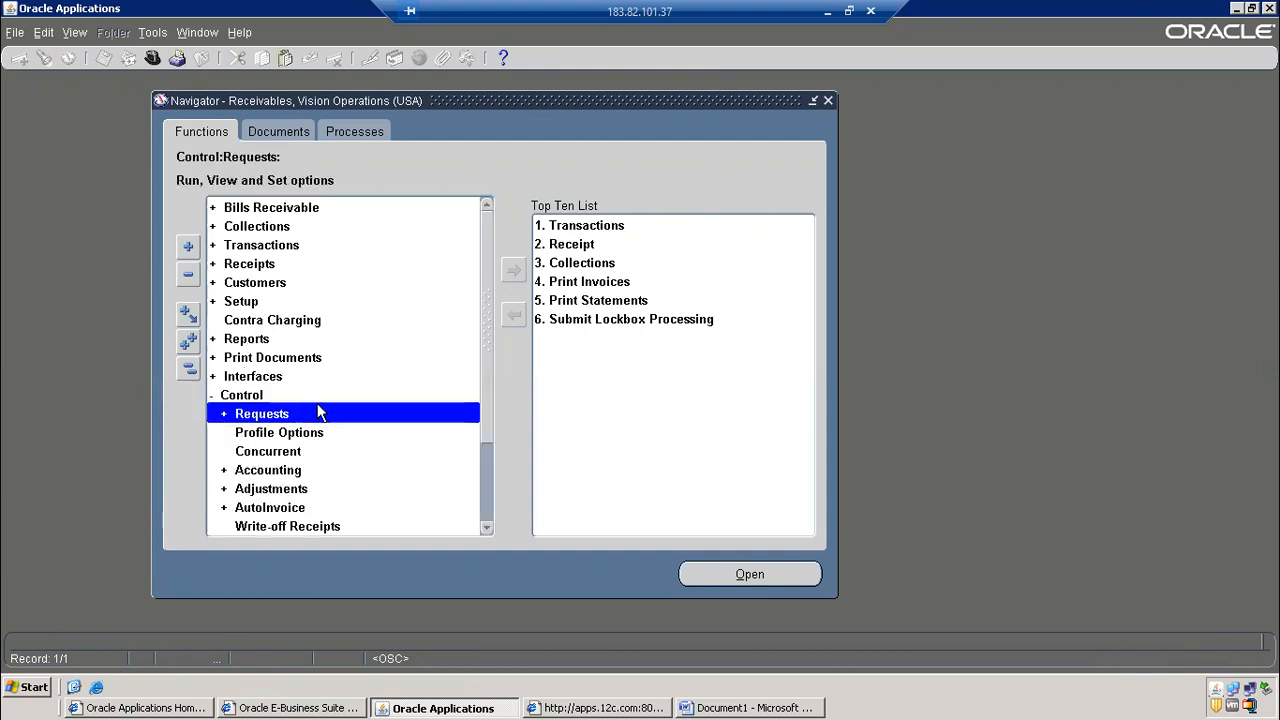
left_click_drag(480, 328, 490, 422)
double_click(276, 358)
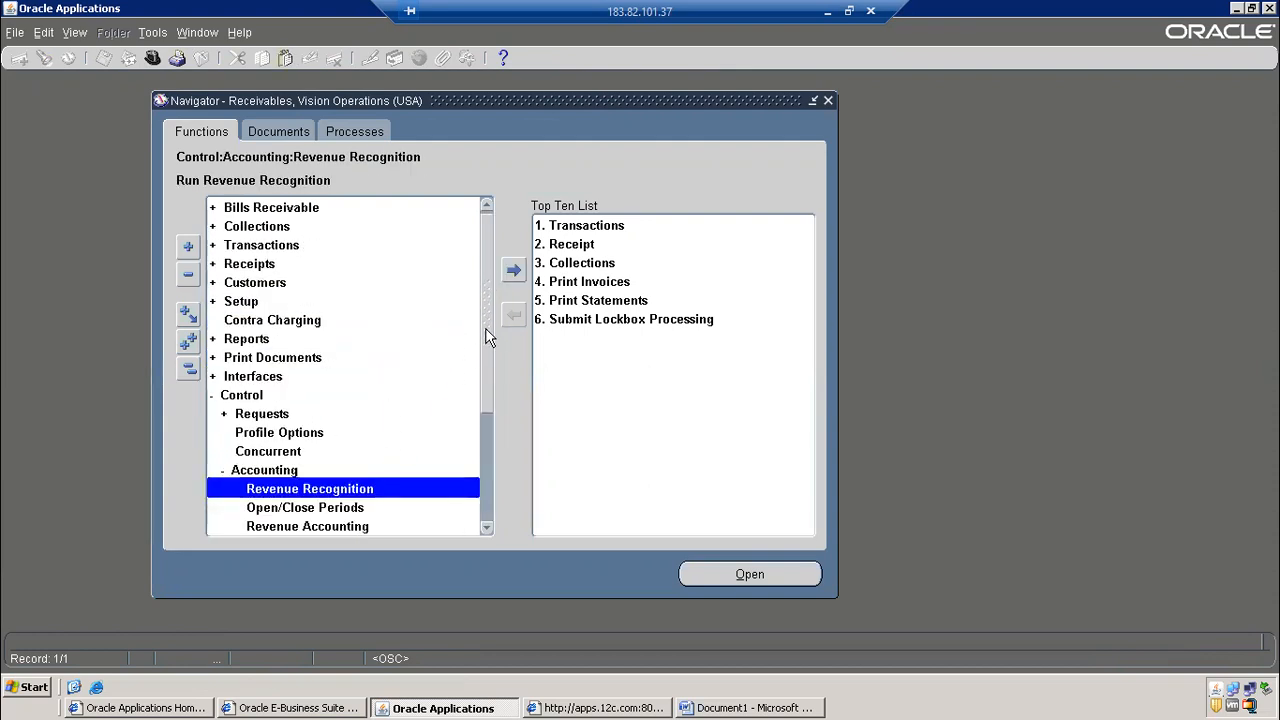
scroll(460, 365, "down", 2)
left_click(340, 400)
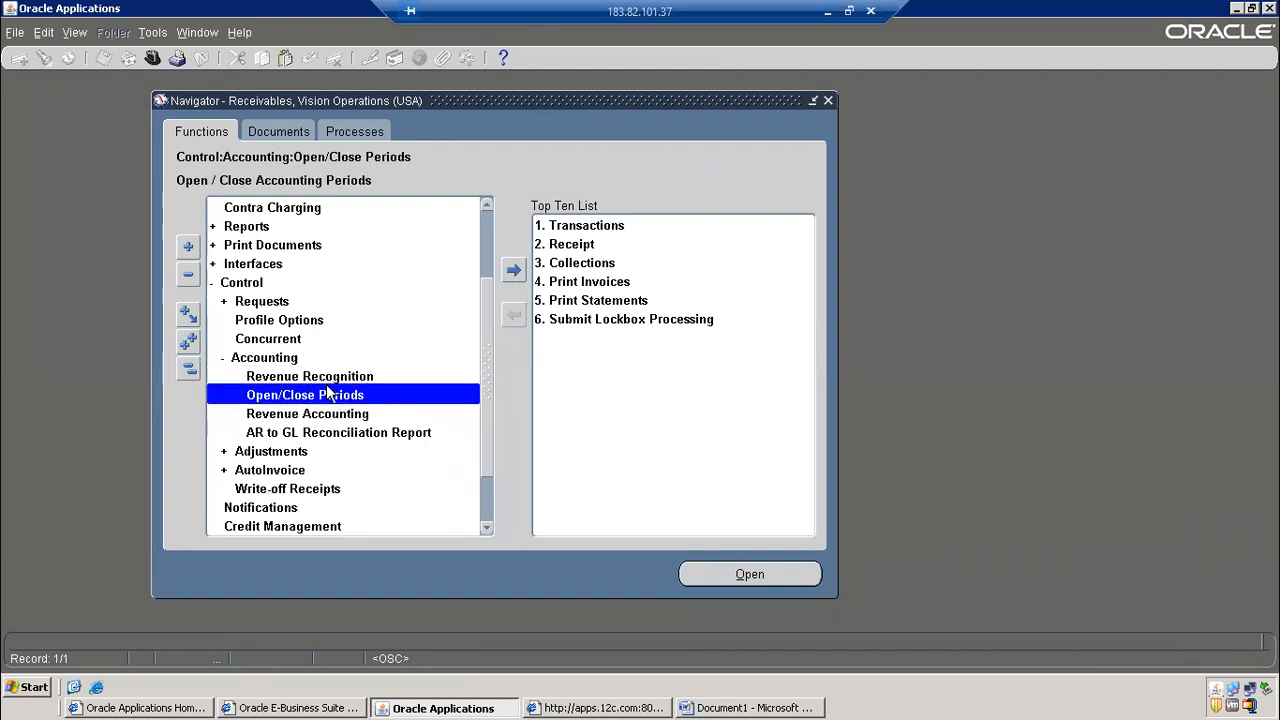
left_click(247, 285)
left_click(260, 360)
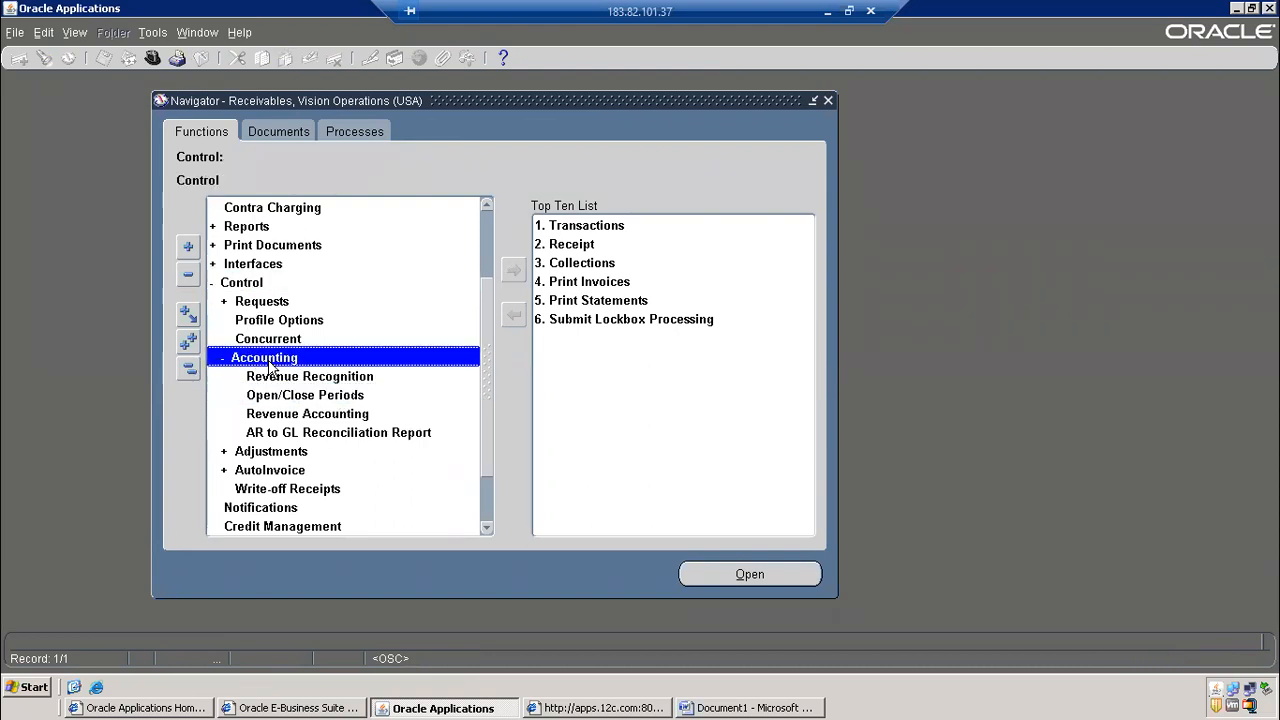
left_click(293, 398)
double_click(291, 396)
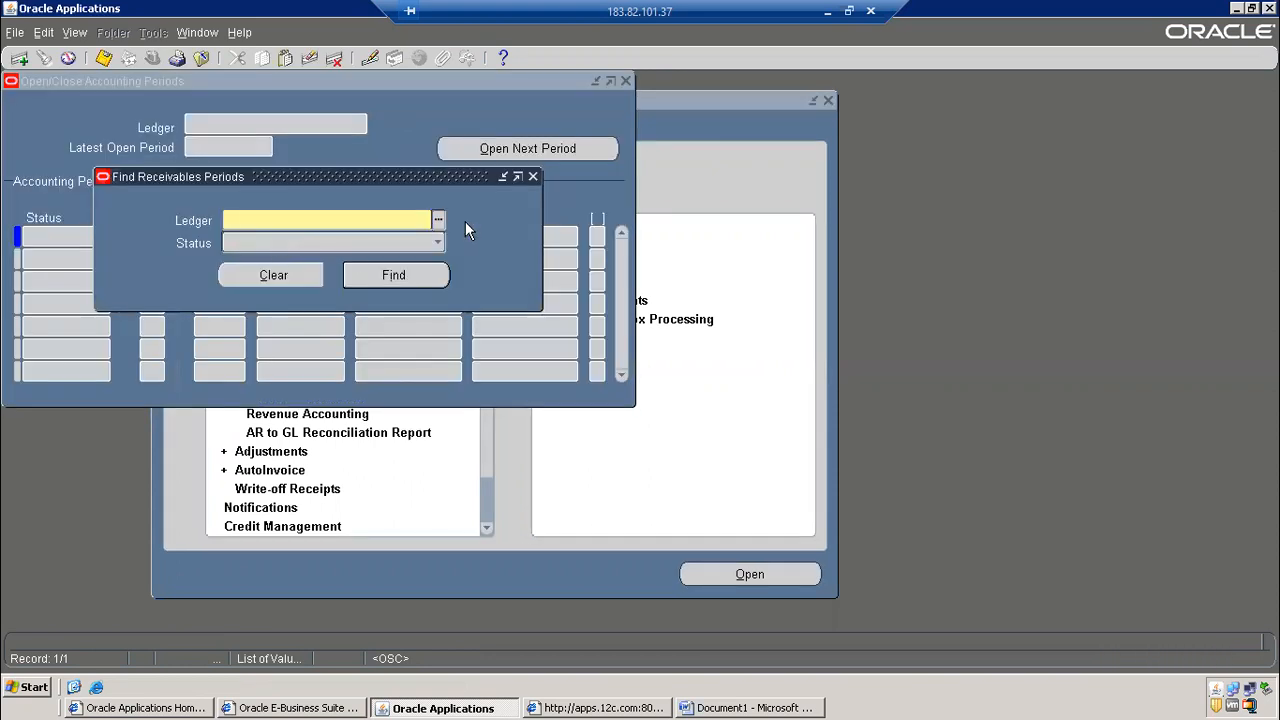
Find the Receivables accounting periods of the Vision Operations (USA) ledger
type("vision ope")
key("Tab")
left_click(375, 276)
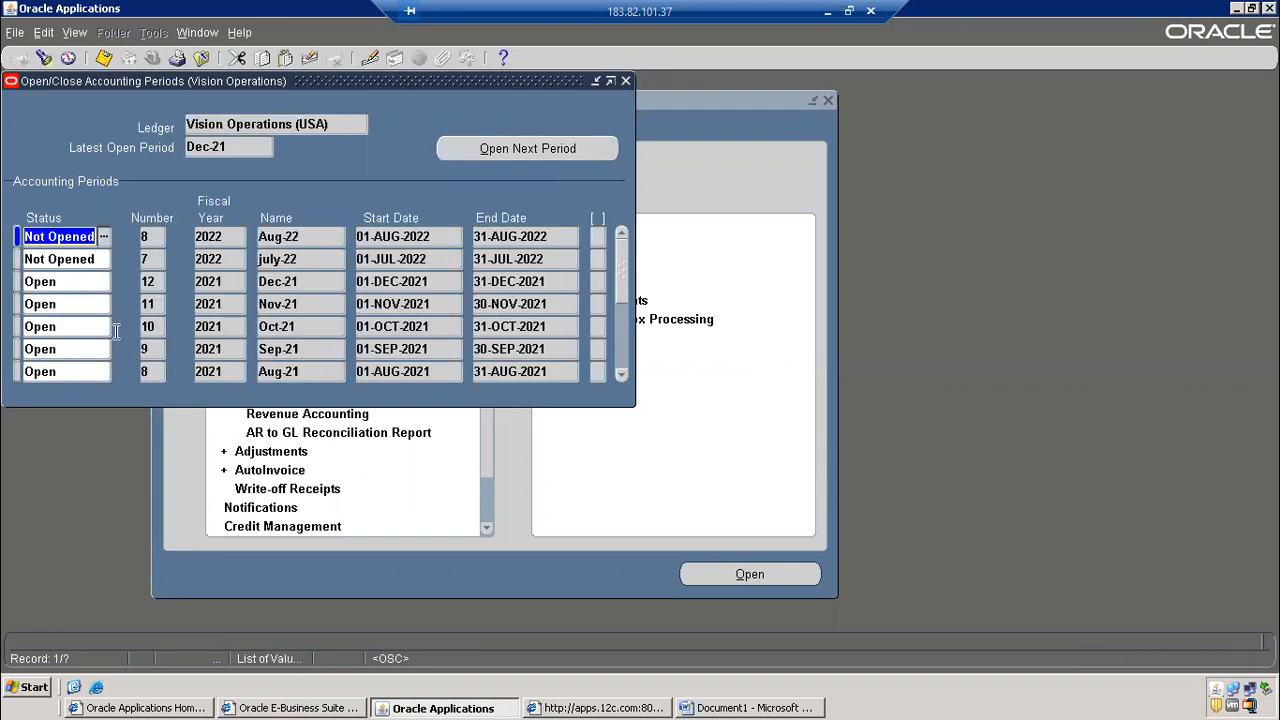
Examine the july-22 period's status, name and start and end dates against the 2021 periods in the list
left_click(288, 259)
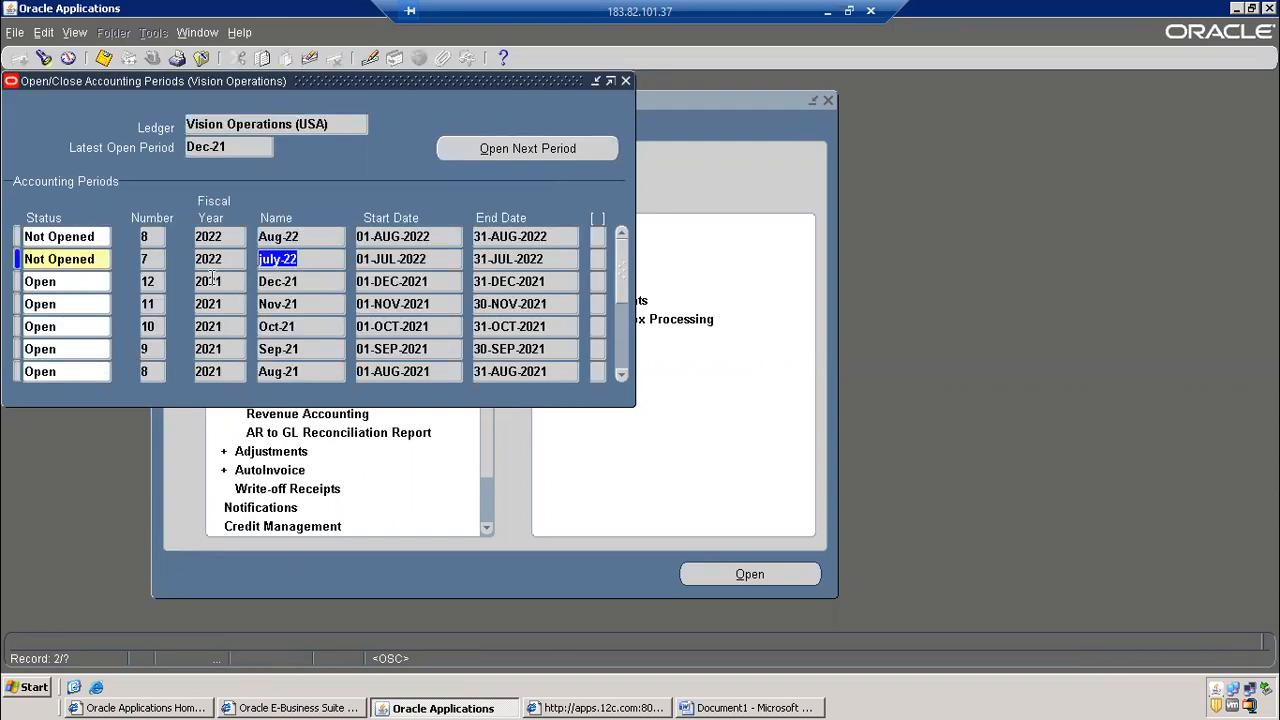
left_click(90, 268)
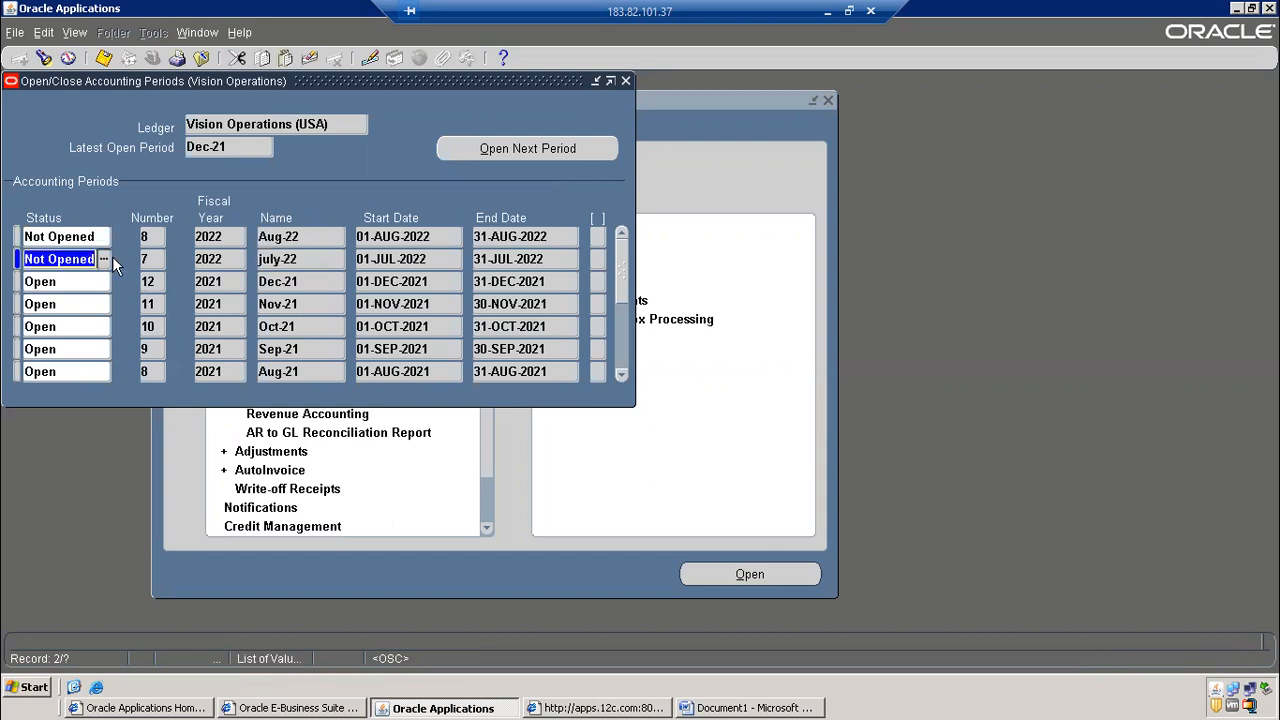
left_click(621, 375)
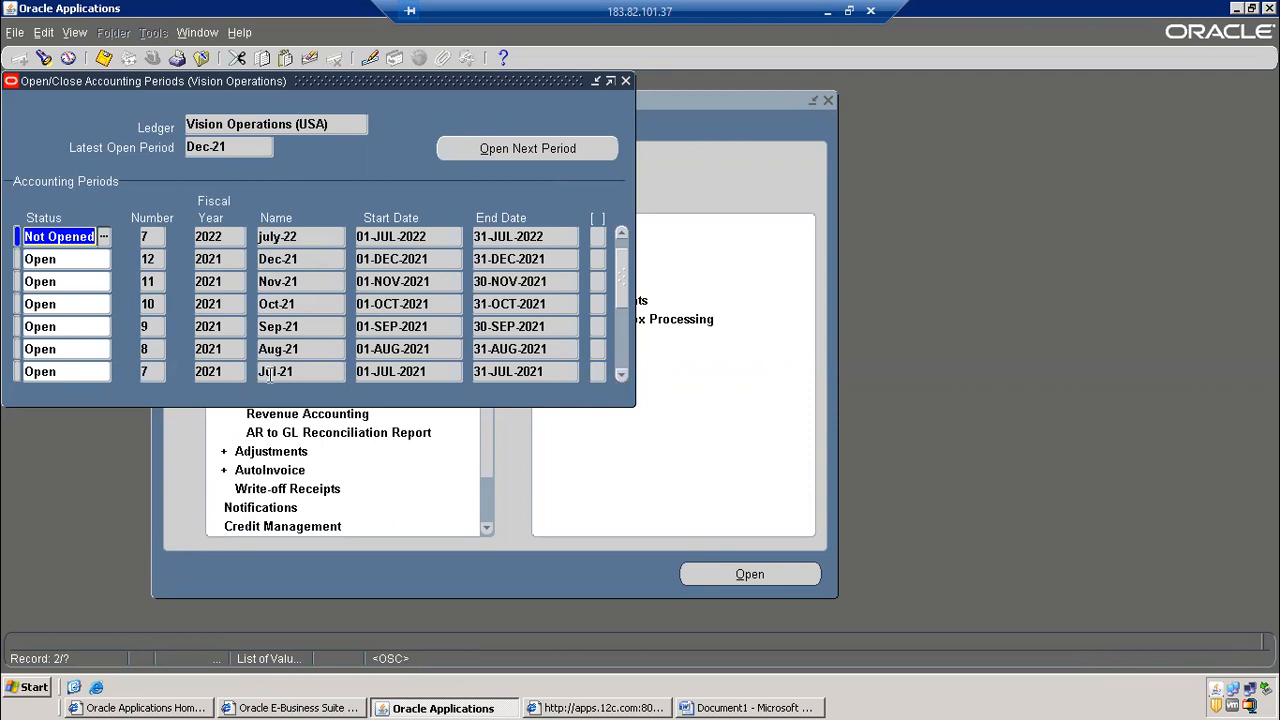
left_click(289, 372)
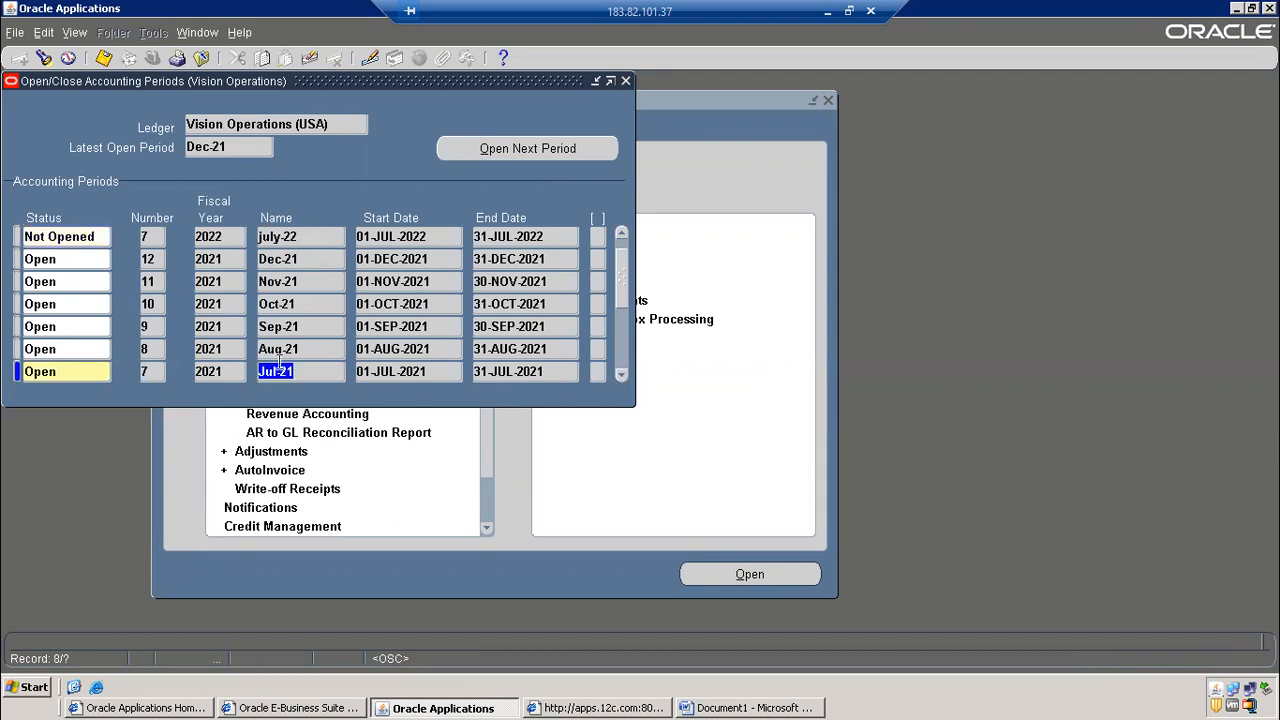
left_click(275, 373)
left_click_drag(258, 373, 279, 365)
left_click(284, 351)
left_click(260, 350)
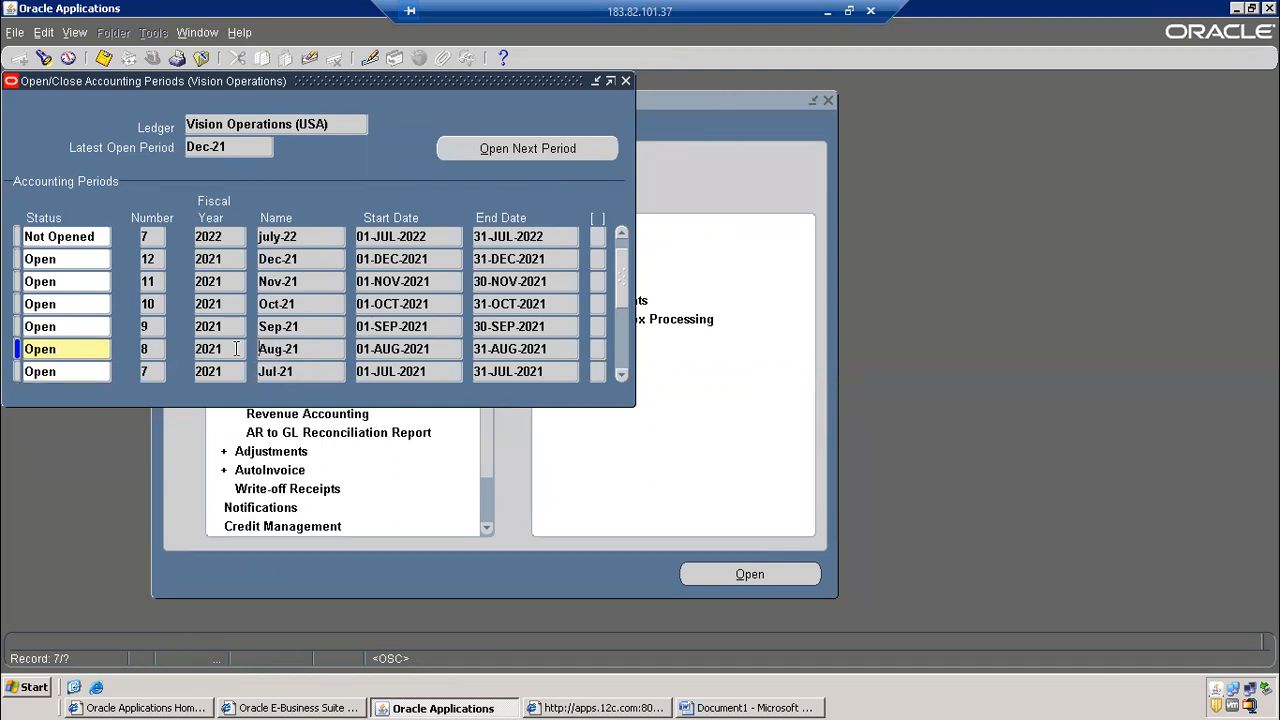
left_click(260, 236)
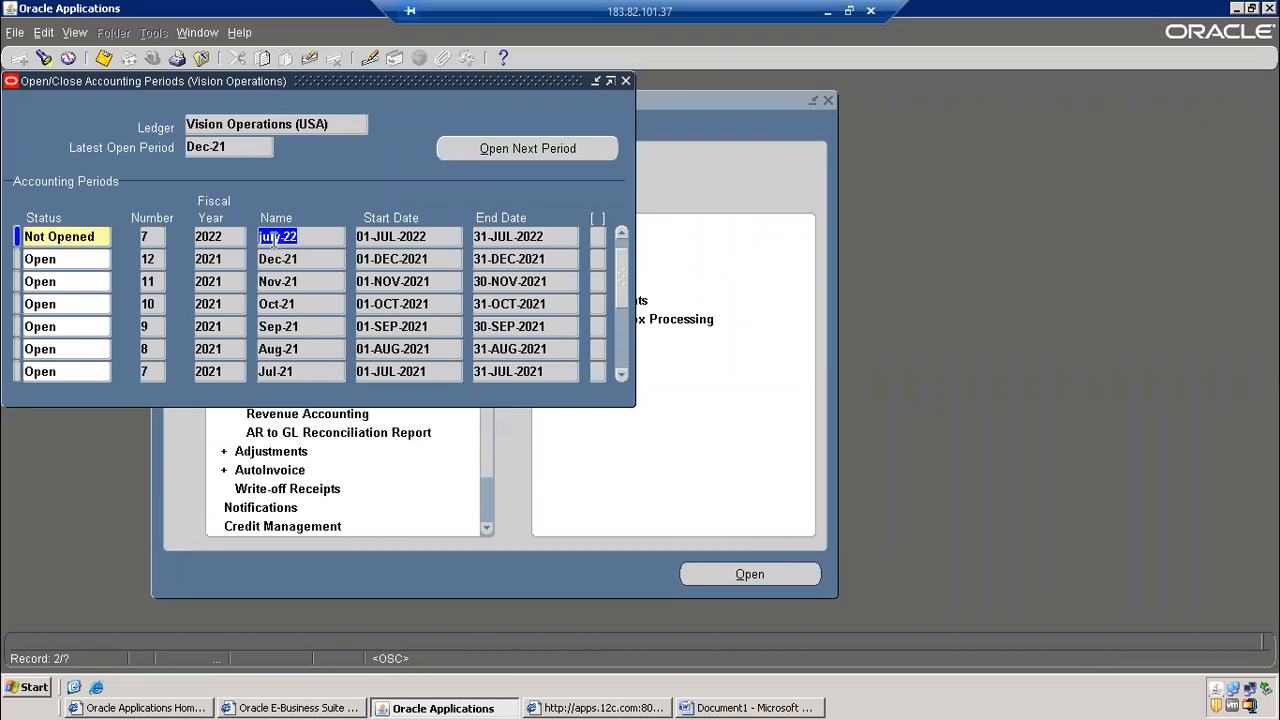
left_click(621, 232)
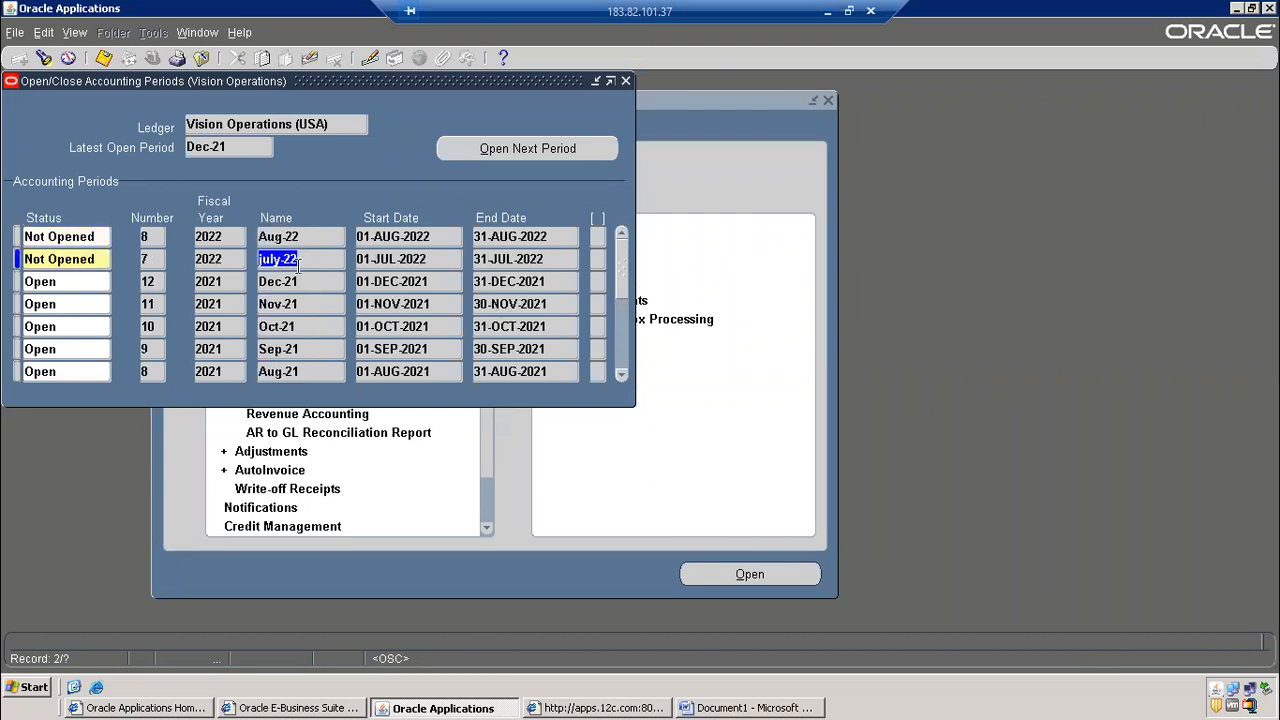
left_click(388, 264)
left_click(517, 264)
left_click(388, 258)
left_click(510, 254)
left_click(416, 258)
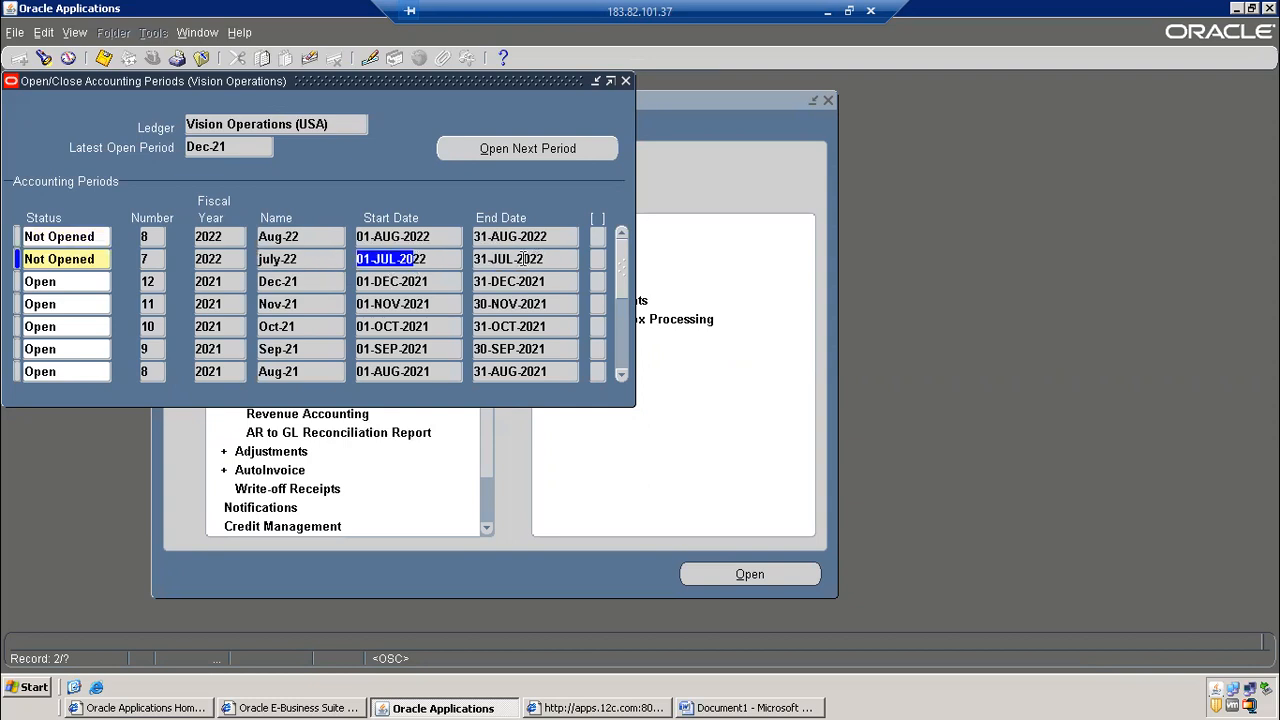
left_click(300, 260)
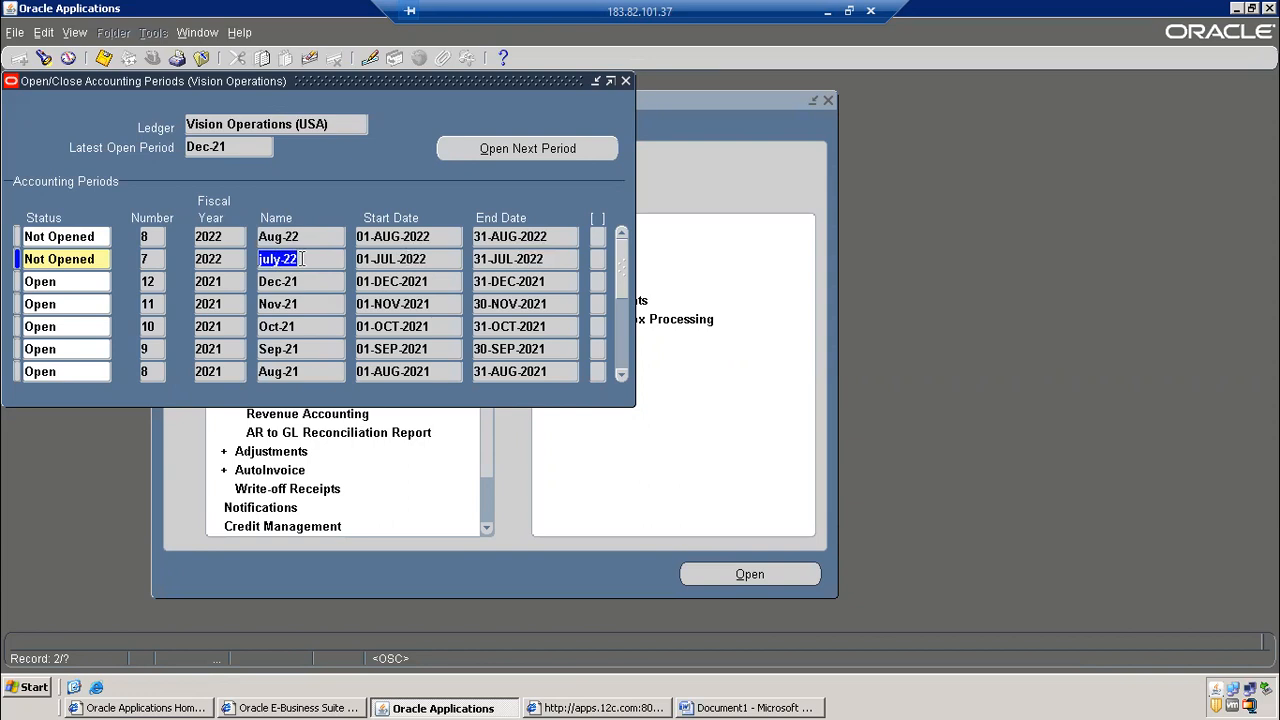
Set the july-22 accounting period's status to Open and save the change
left_click(90, 263)
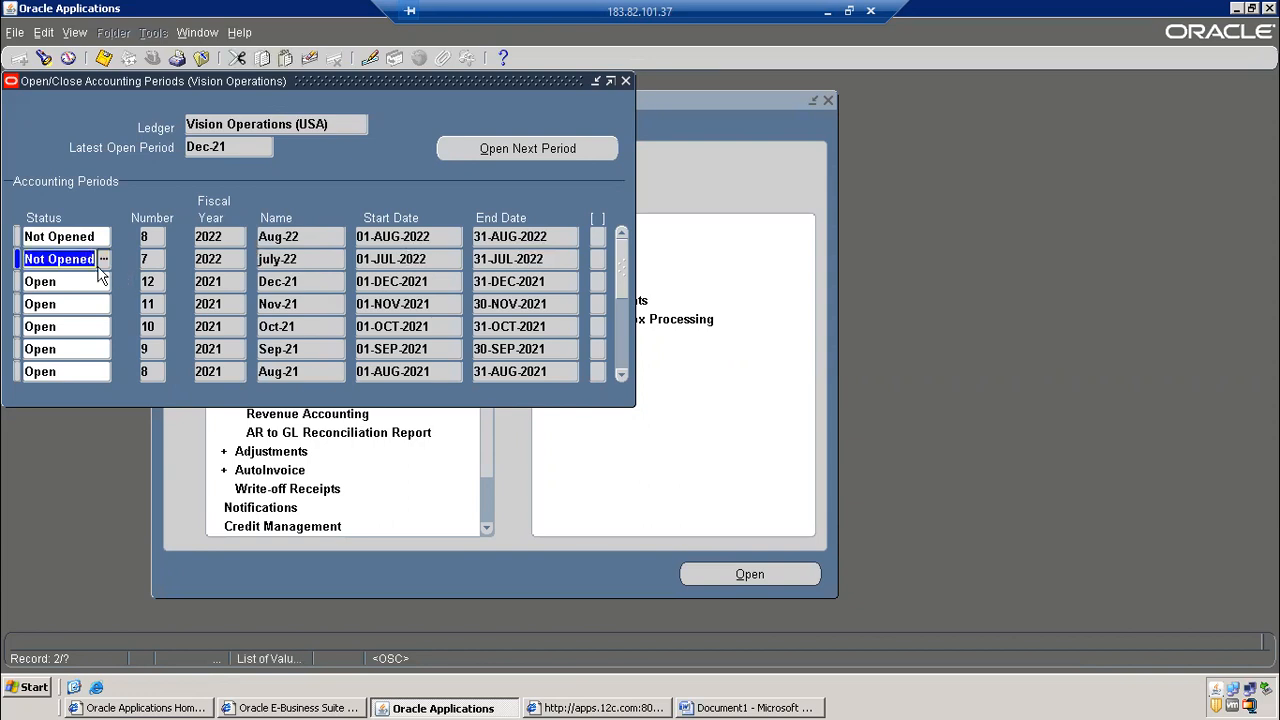
type("o")
left_click(100, 277)
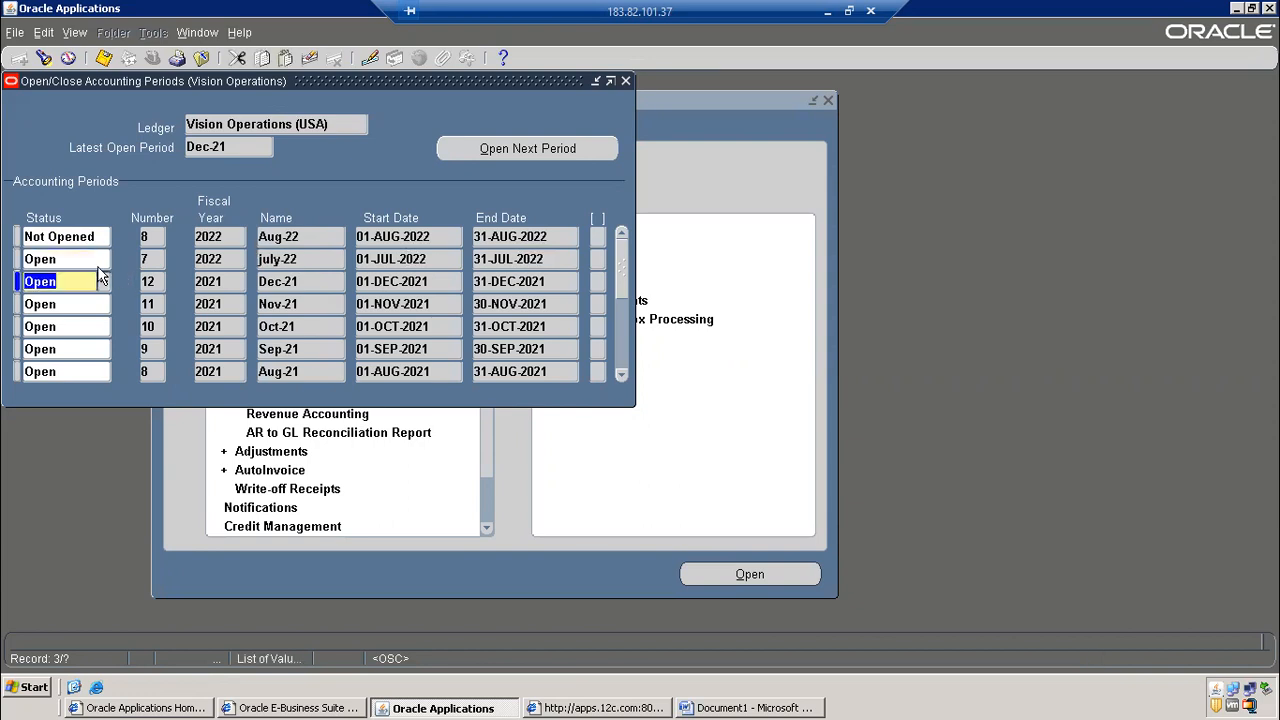
left_click(60, 262)
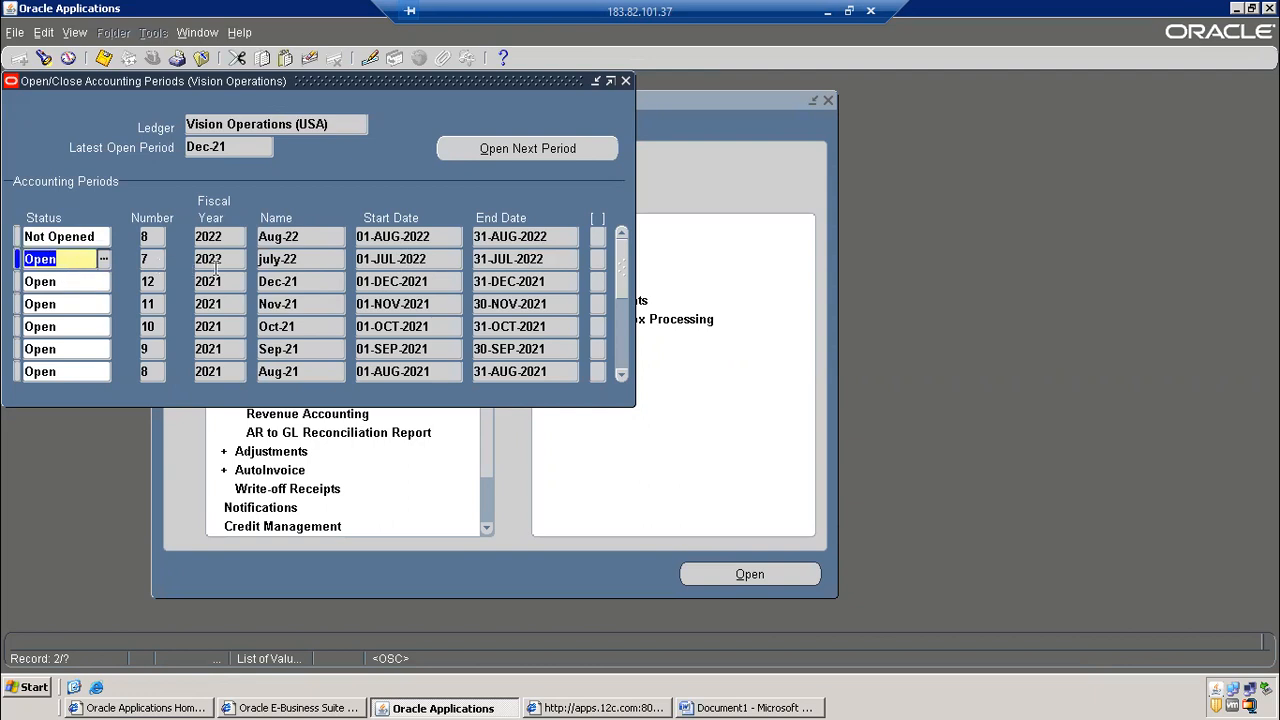
left_click(103, 60)
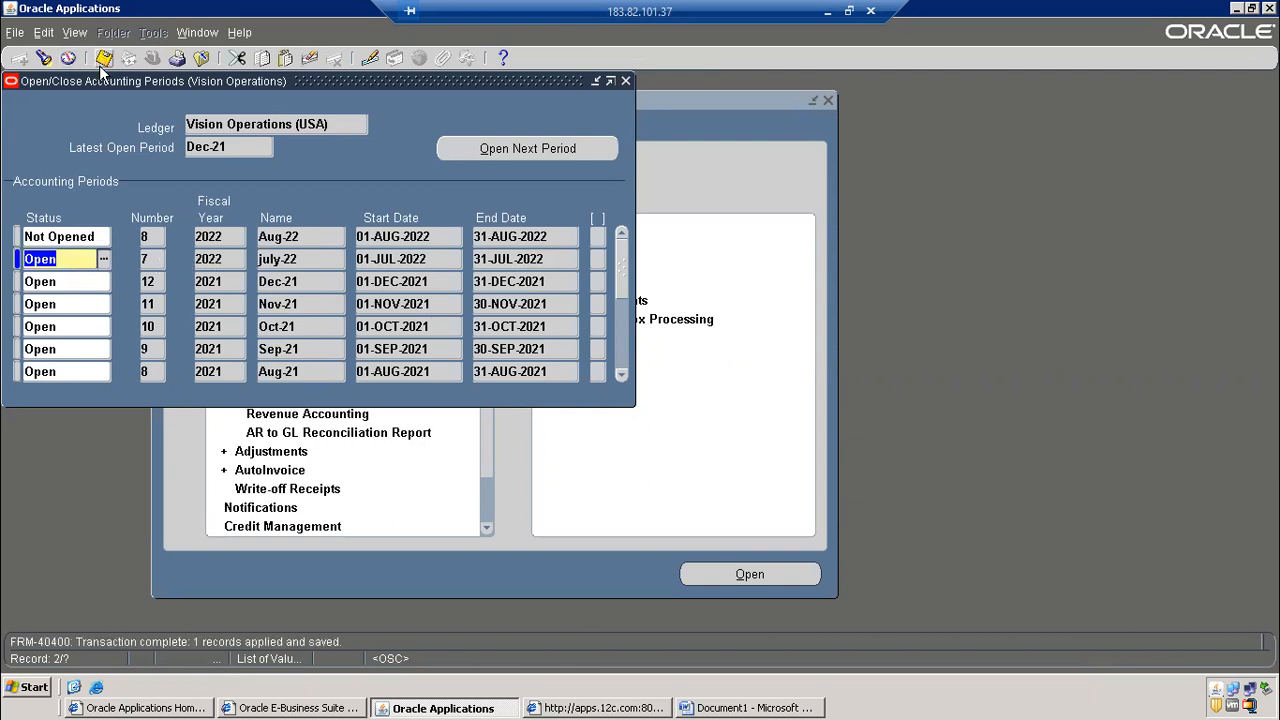
Review the order cycle stages from Order entry to Shipping in the Word notes
left_click(201, 60)
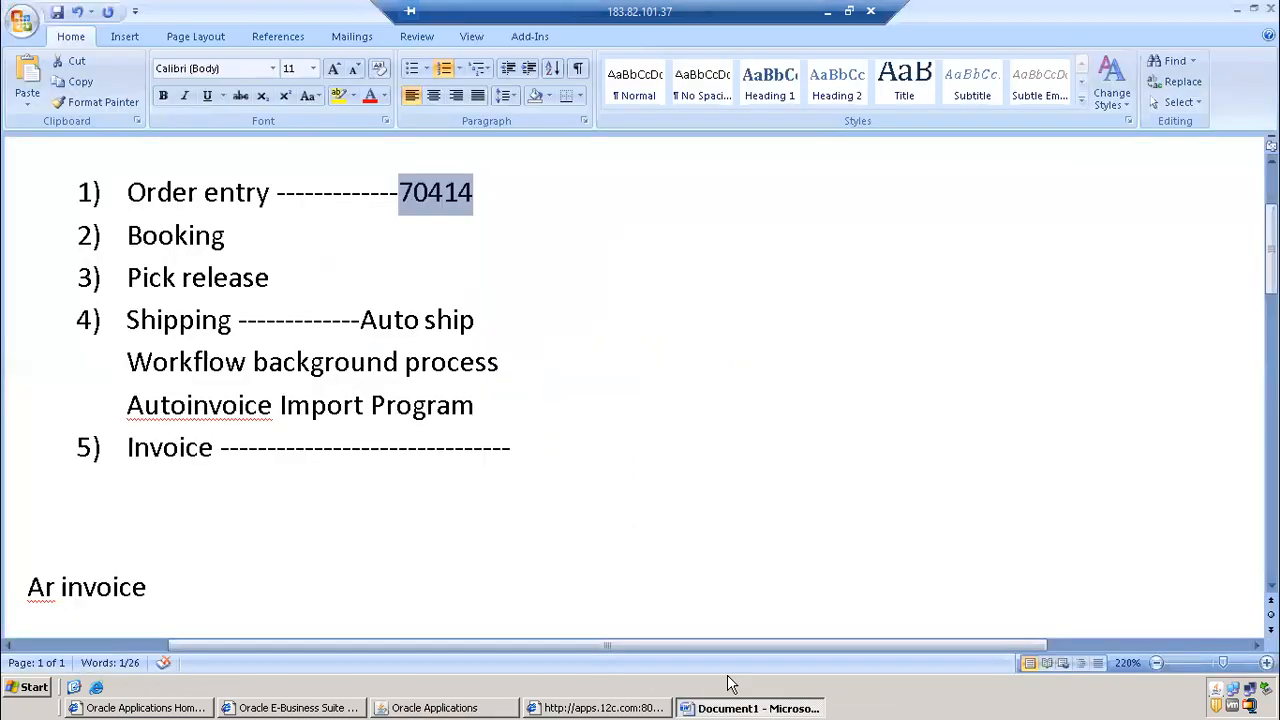
left_click(743, 707)
left_click_drag(128, 185, 269, 240)
left_click_drag(128, 278, 360, 322)
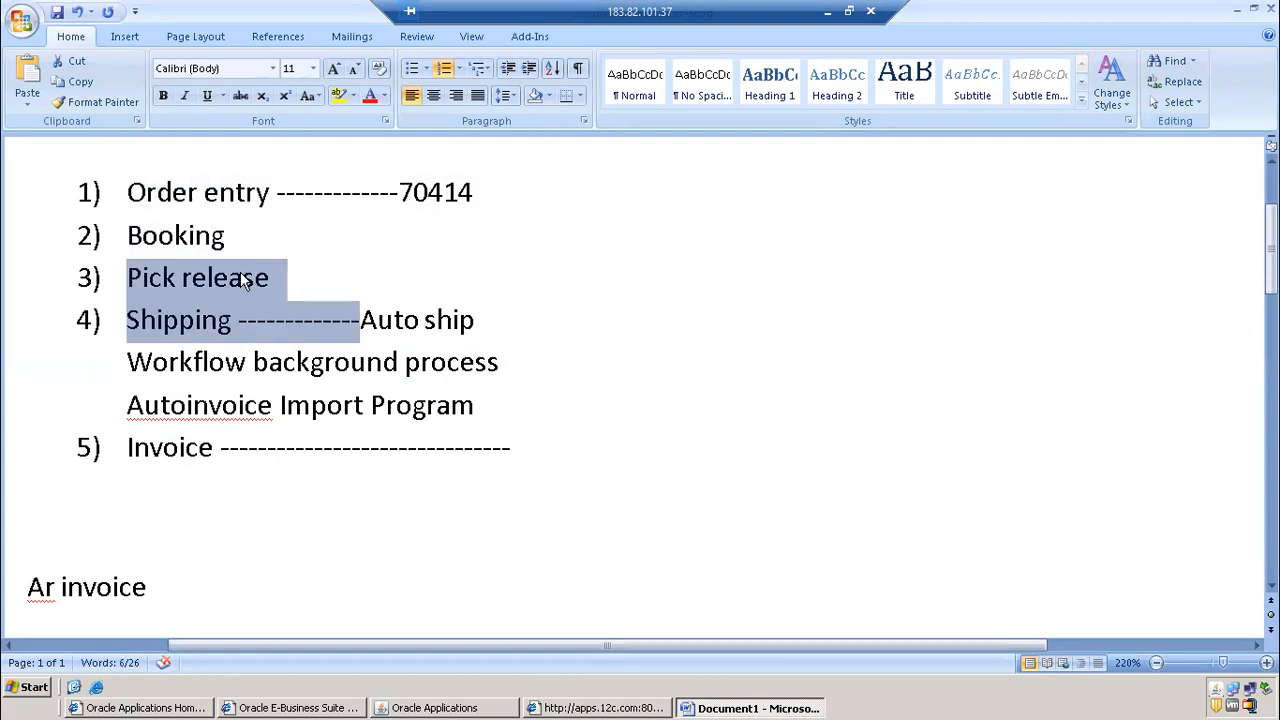
In Oracle Applications, switch to the Order Management Super User, Vision Operations (USA) responsibility and expand Orders, Returns
key("alt+Tab")
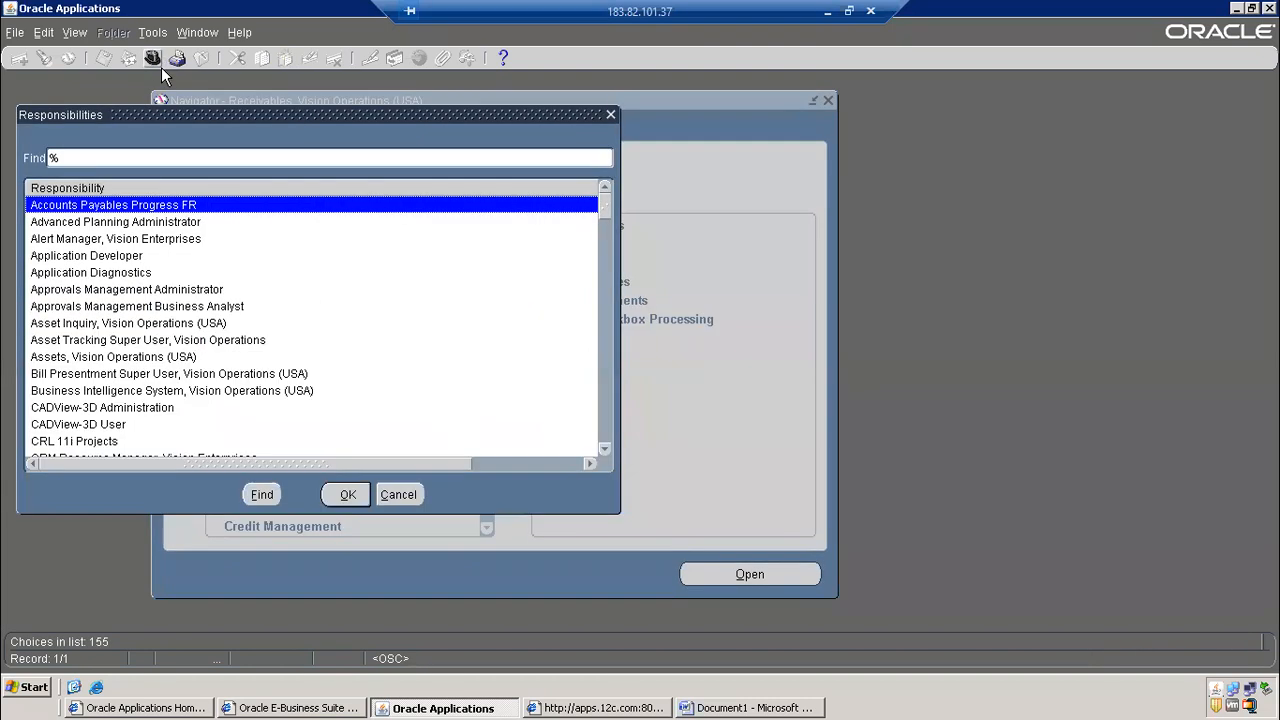
type("or")
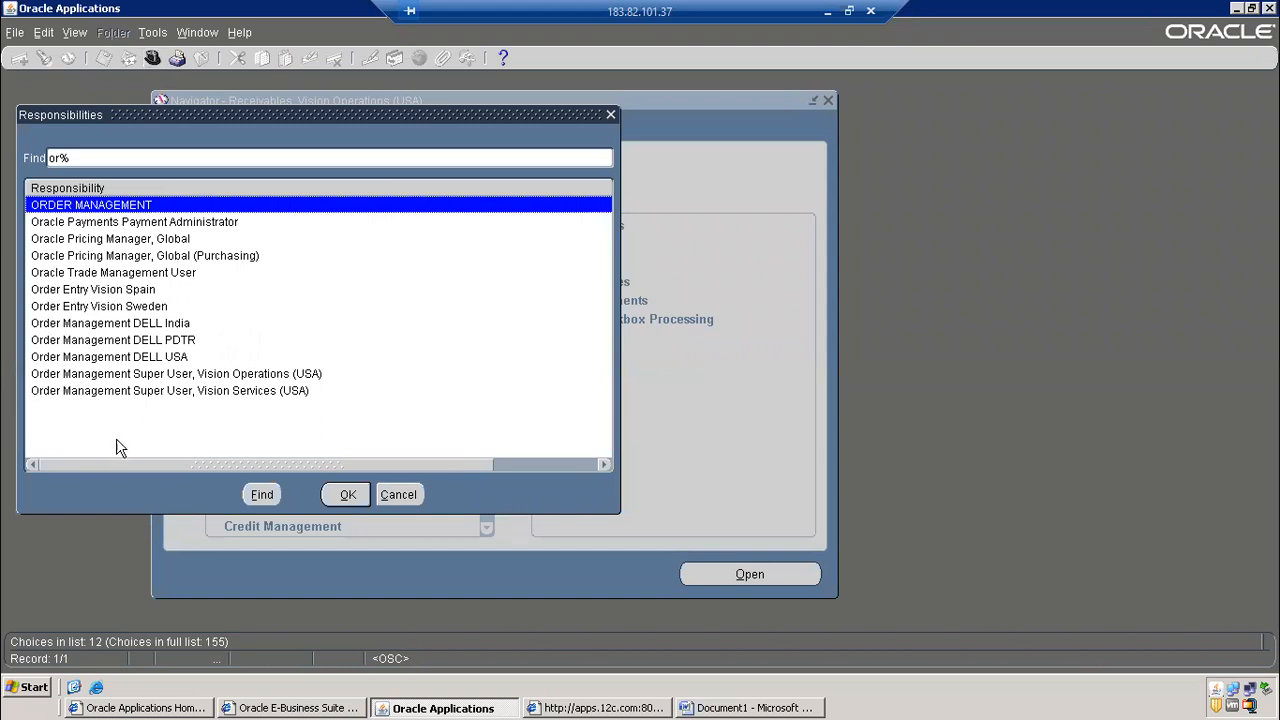
left_click(175, 391)
double_click(174, 376)
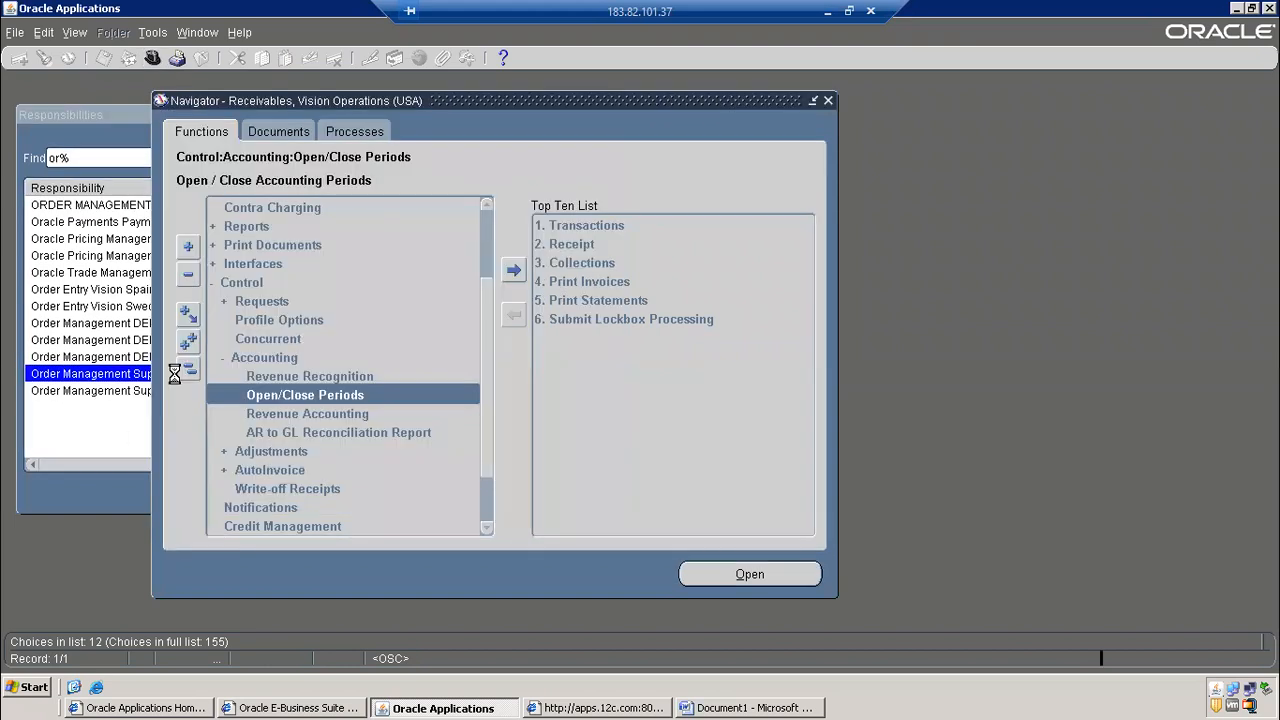
double_click(274, 210)
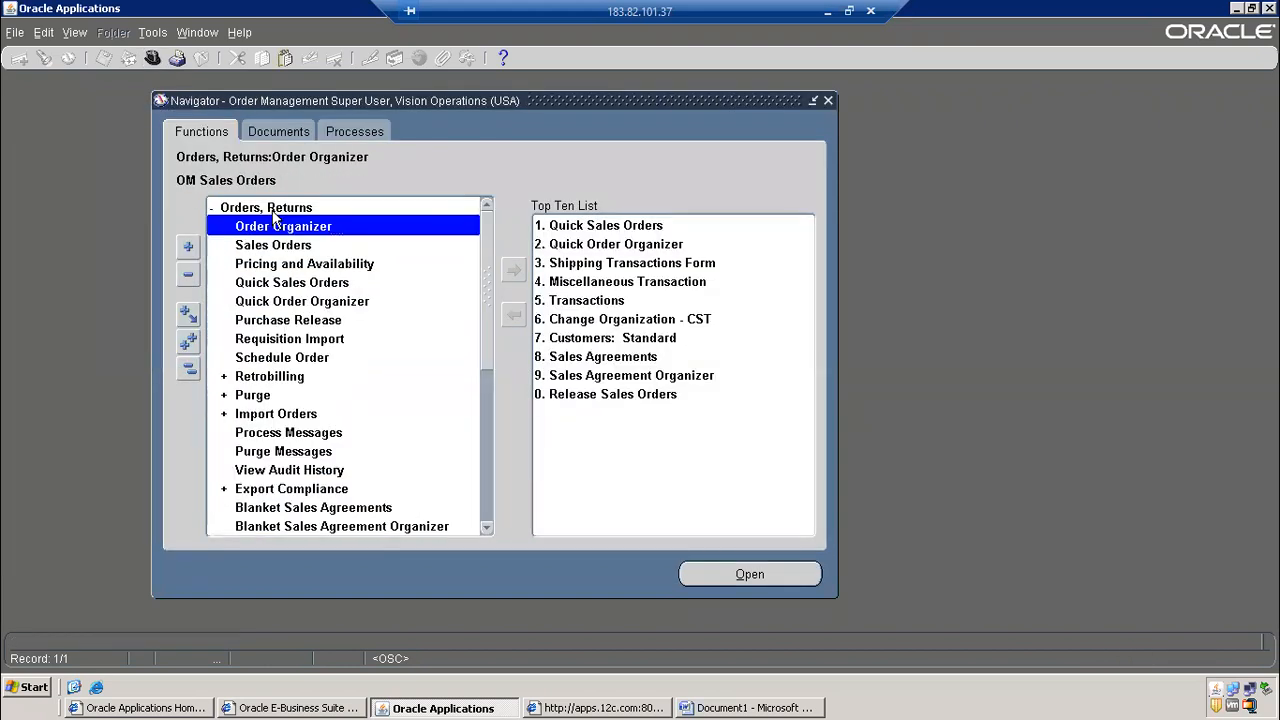
Examine the full GL date error text for the rejected invoice line in the Autoinvoice report
left_click(666, 702)
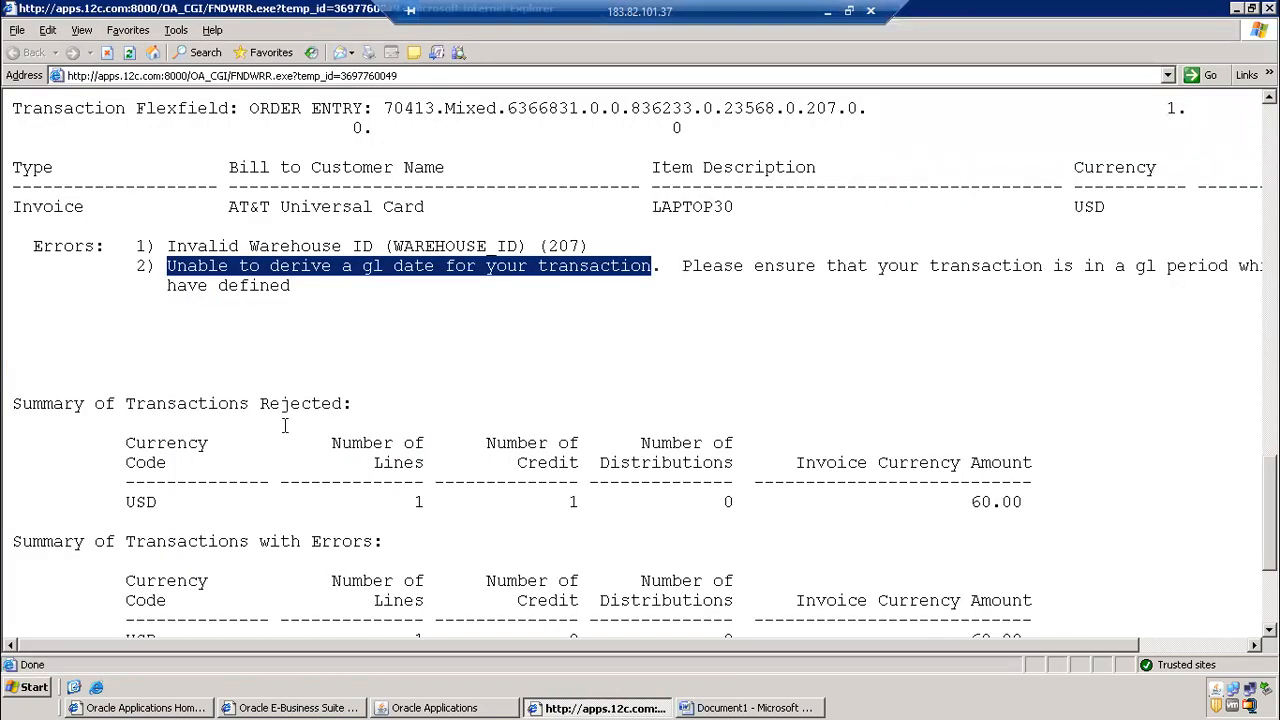
left_click(167, 278)
left_click_drag(174, 264, 1076, 258)
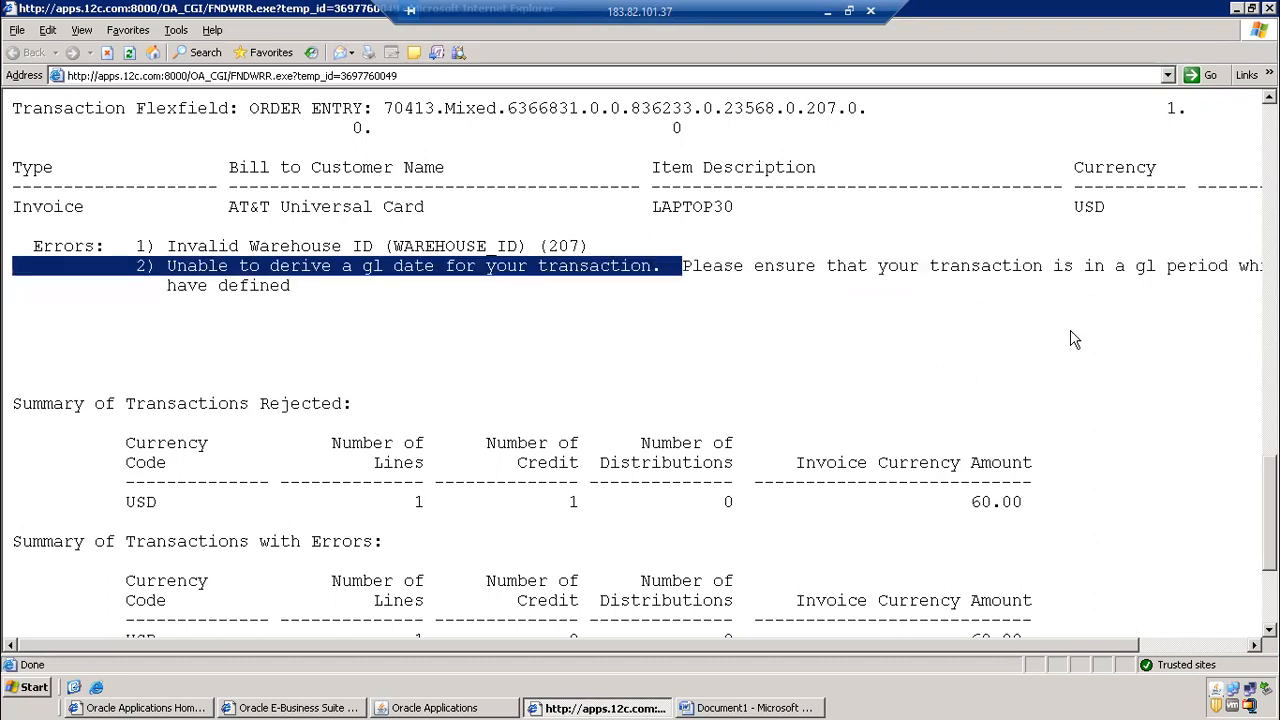
left_click_drag(962, 646, 1098, 620)
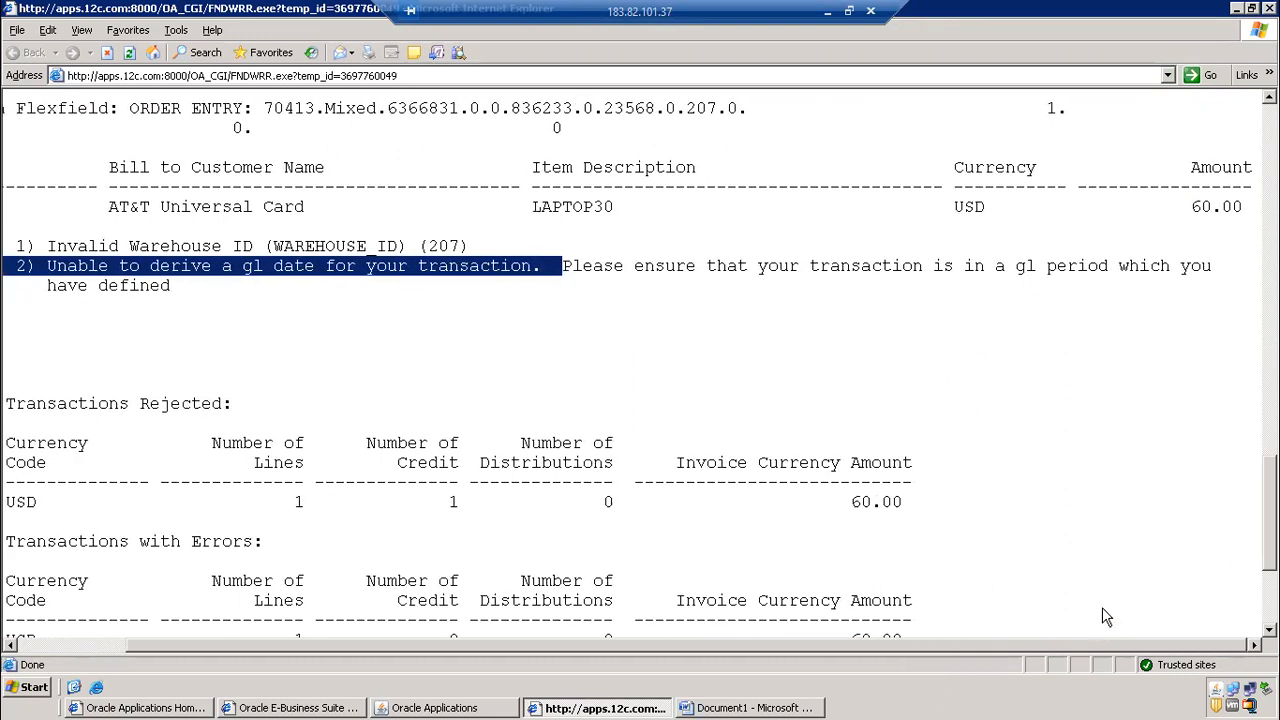
mouse_move(560, 266)
left_mouse_down()
mouse_move(586, 296)
mouse_move(550, 264)
left_mouse_up()
left_click_drag(686, 267, 711, 292)
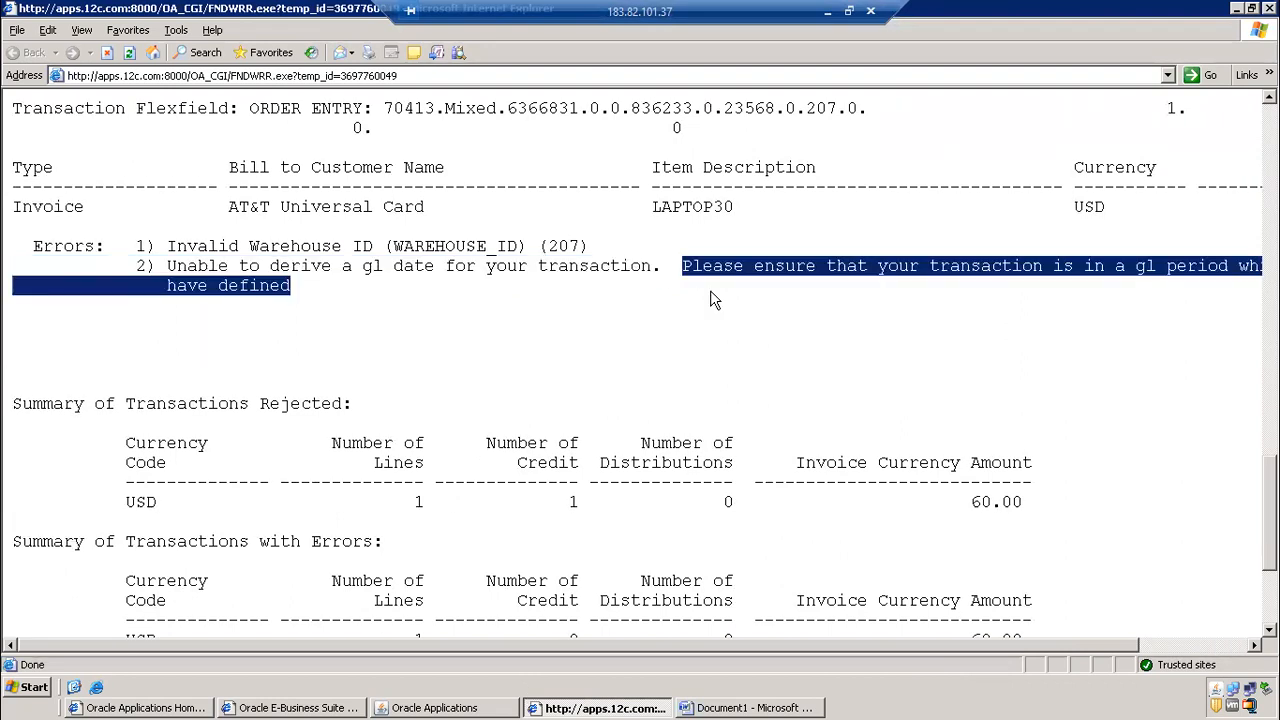
Launch Toad for Oracle and write the query "select * from fnd_application_tl" in the editor
left_click(447, 707)
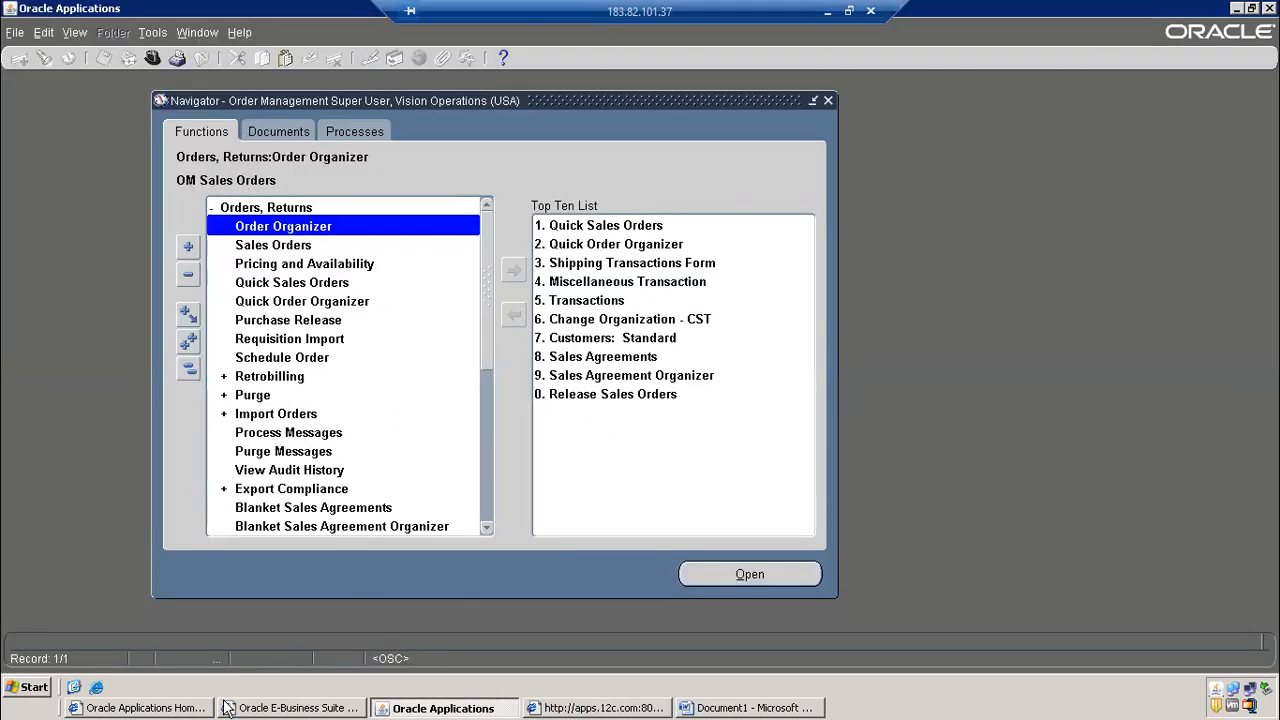
left_click(75, 687)
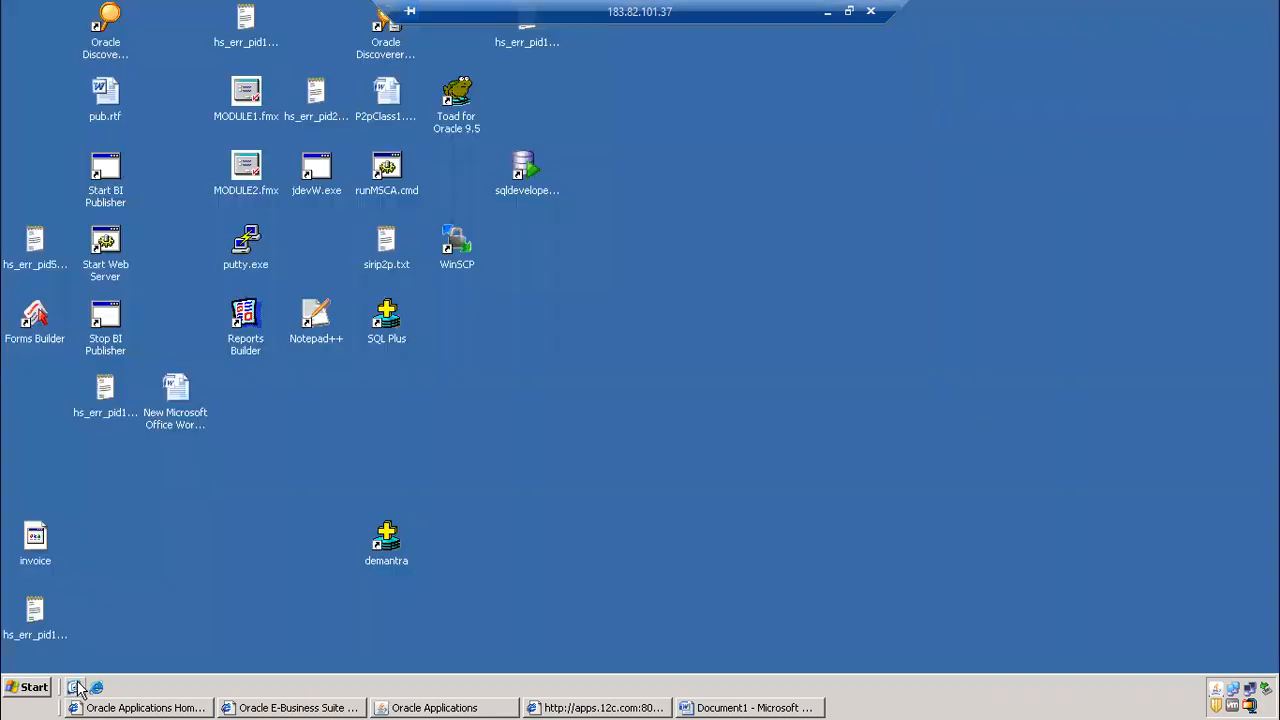
left_click(447, 91)
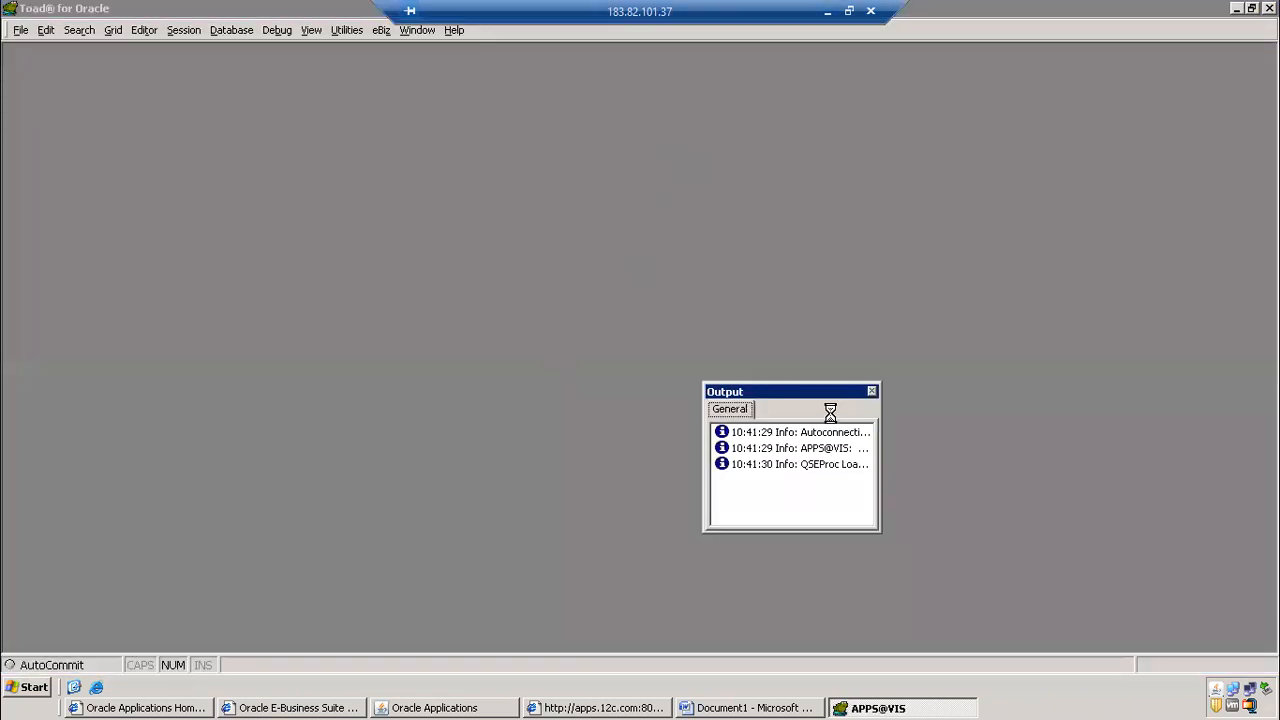
type("select * from ")
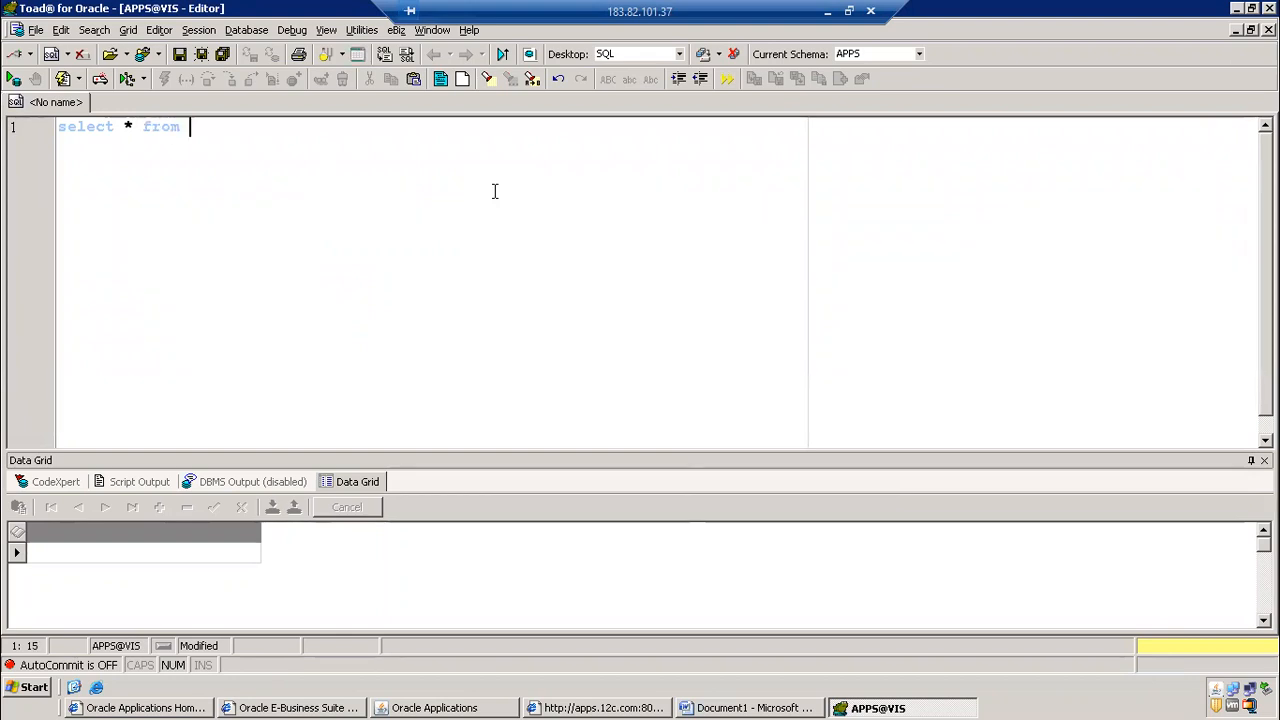
type("fnd_application_tl")
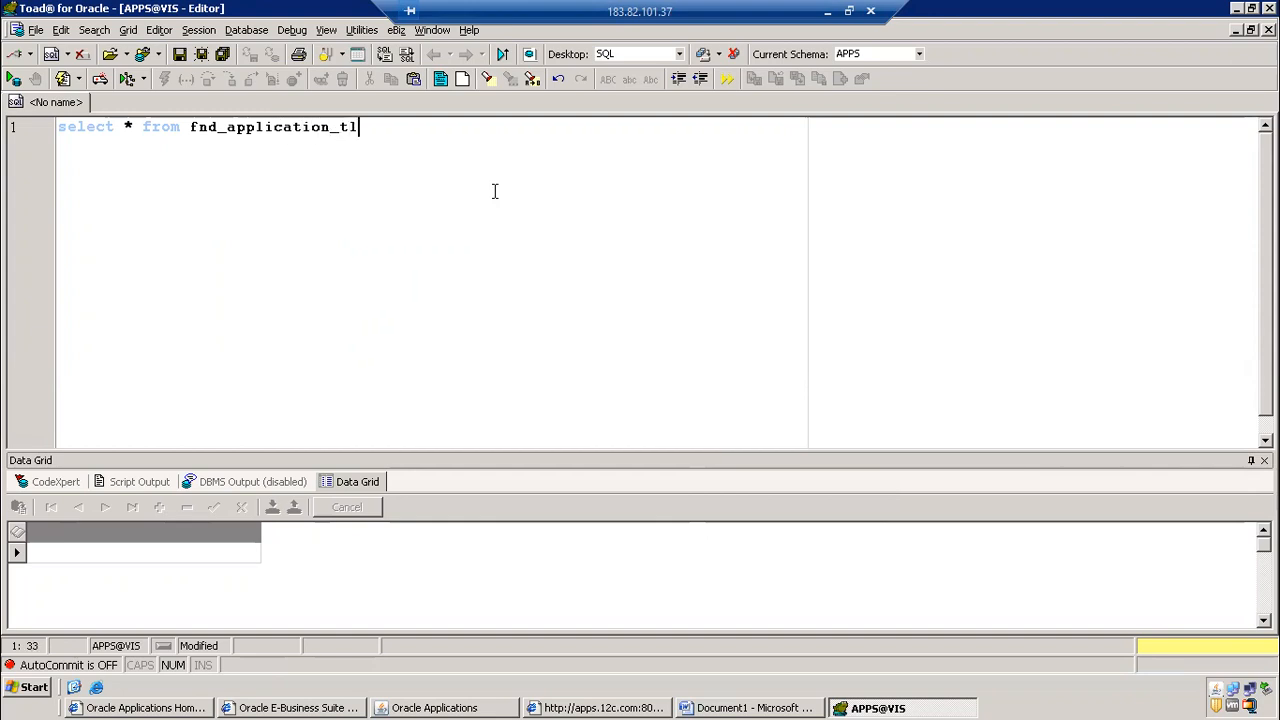
In Oracle Applications, switch to the Application Developer responsibility and open the Register function under Application
left_click(458, 708)
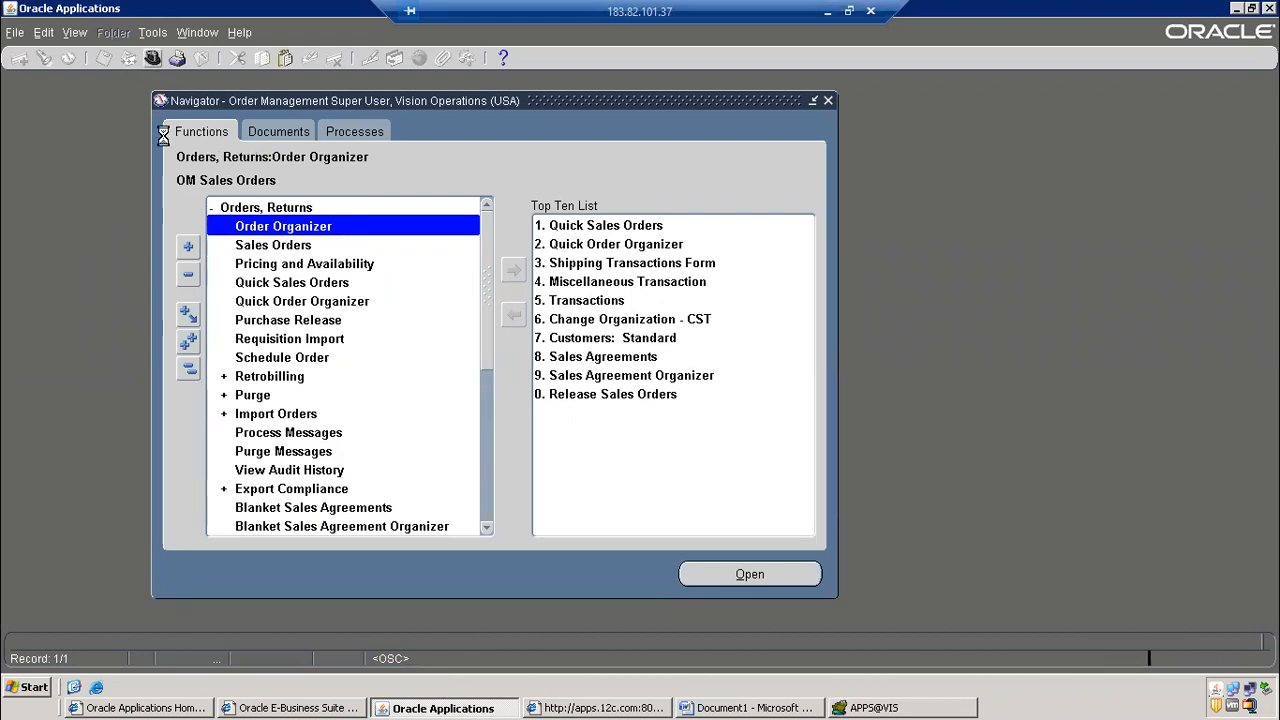
type("a%")
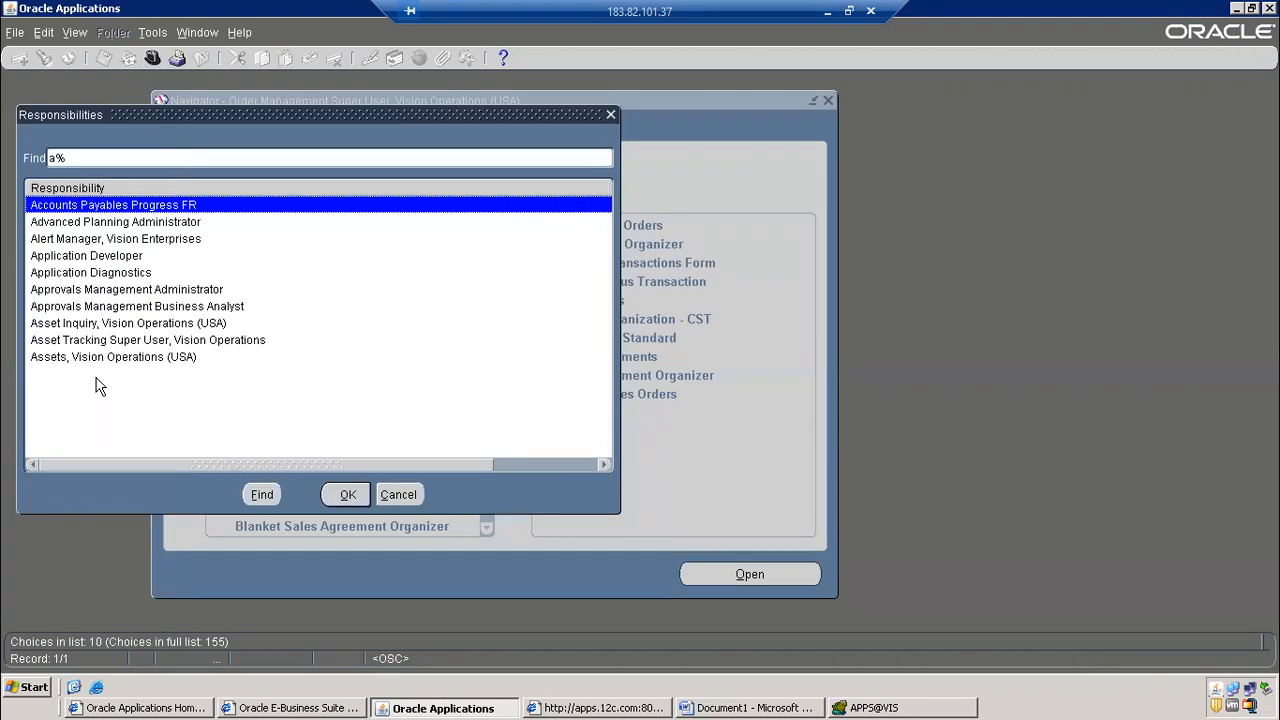
double_click(85, 255)
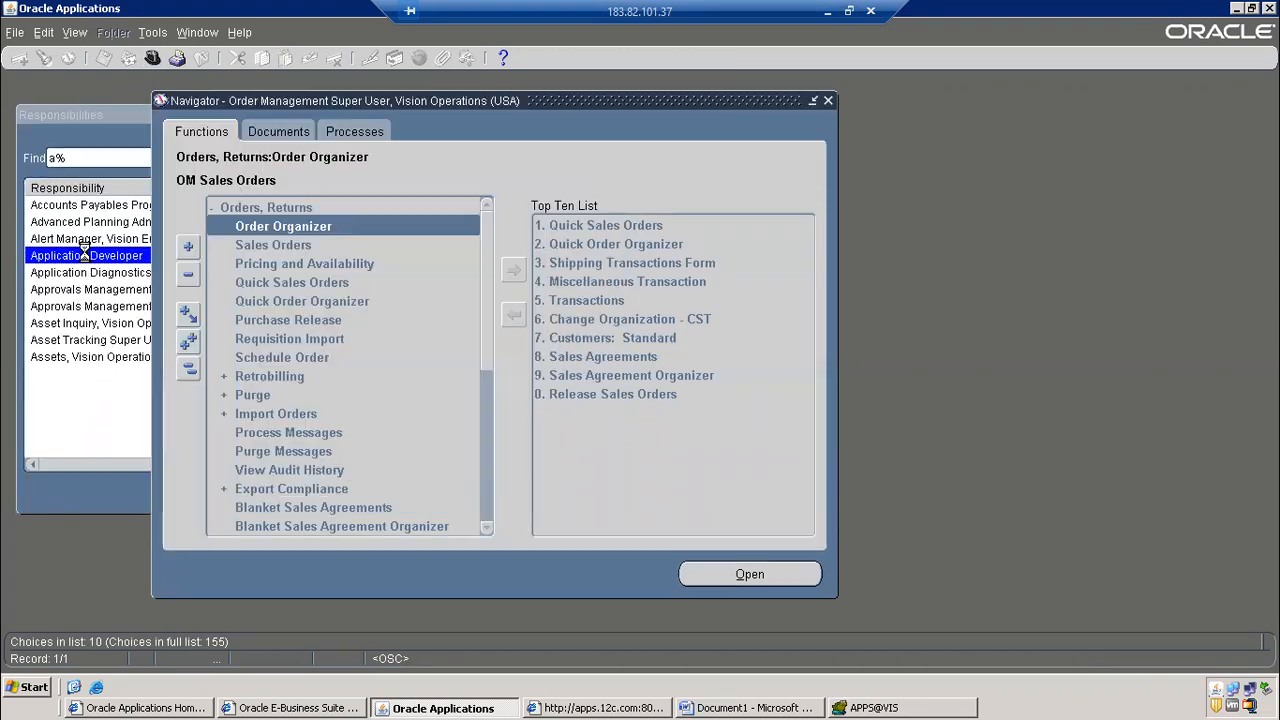
left_click(270, 250)
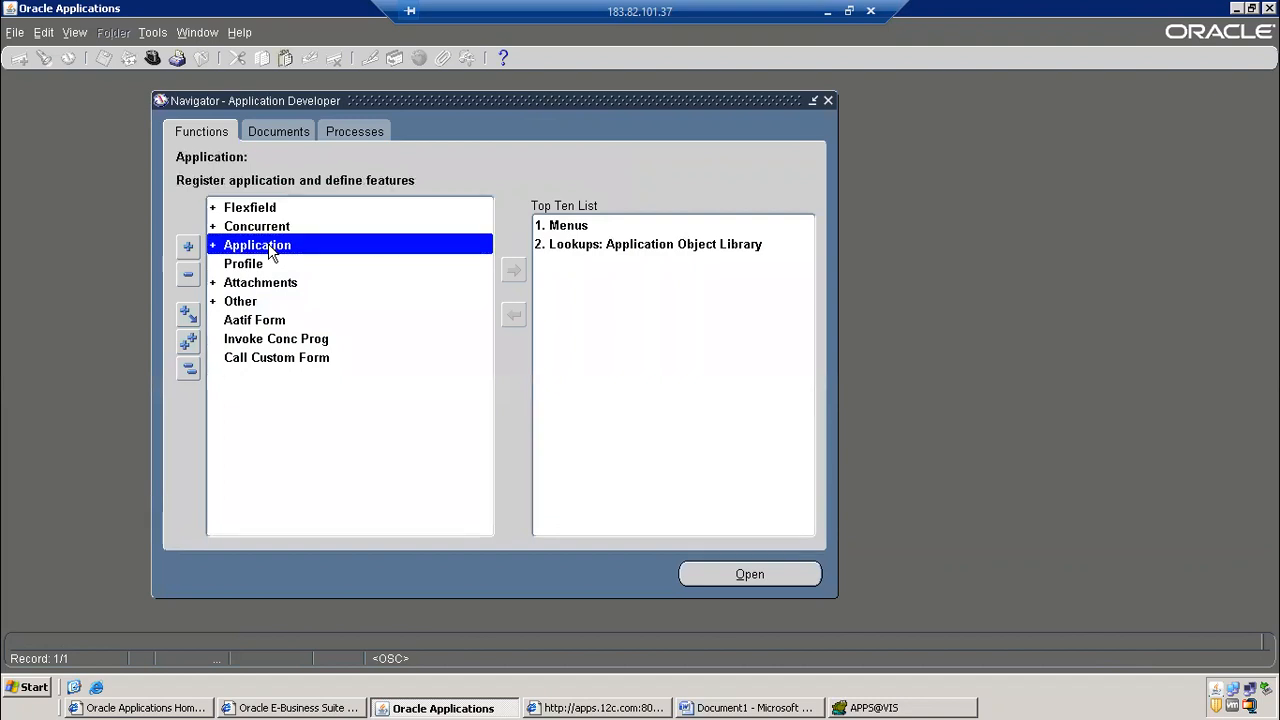
double_click(270, 250)
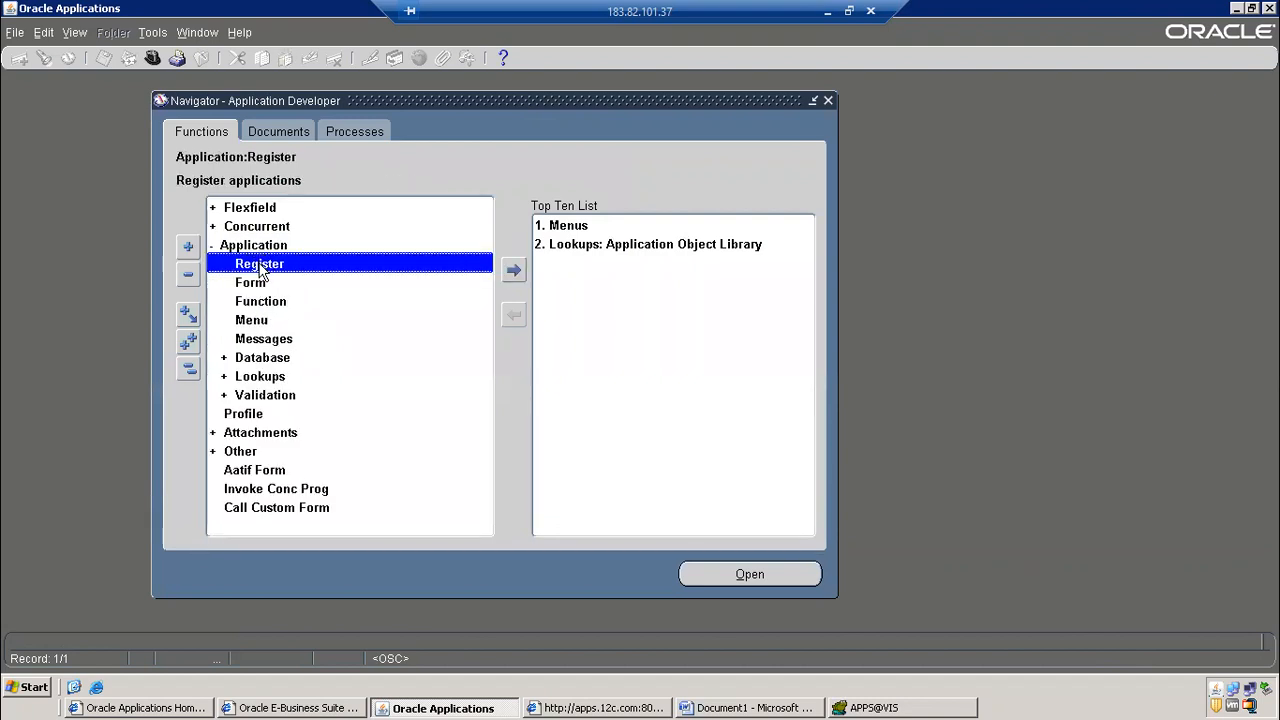
double_click(262, 266)
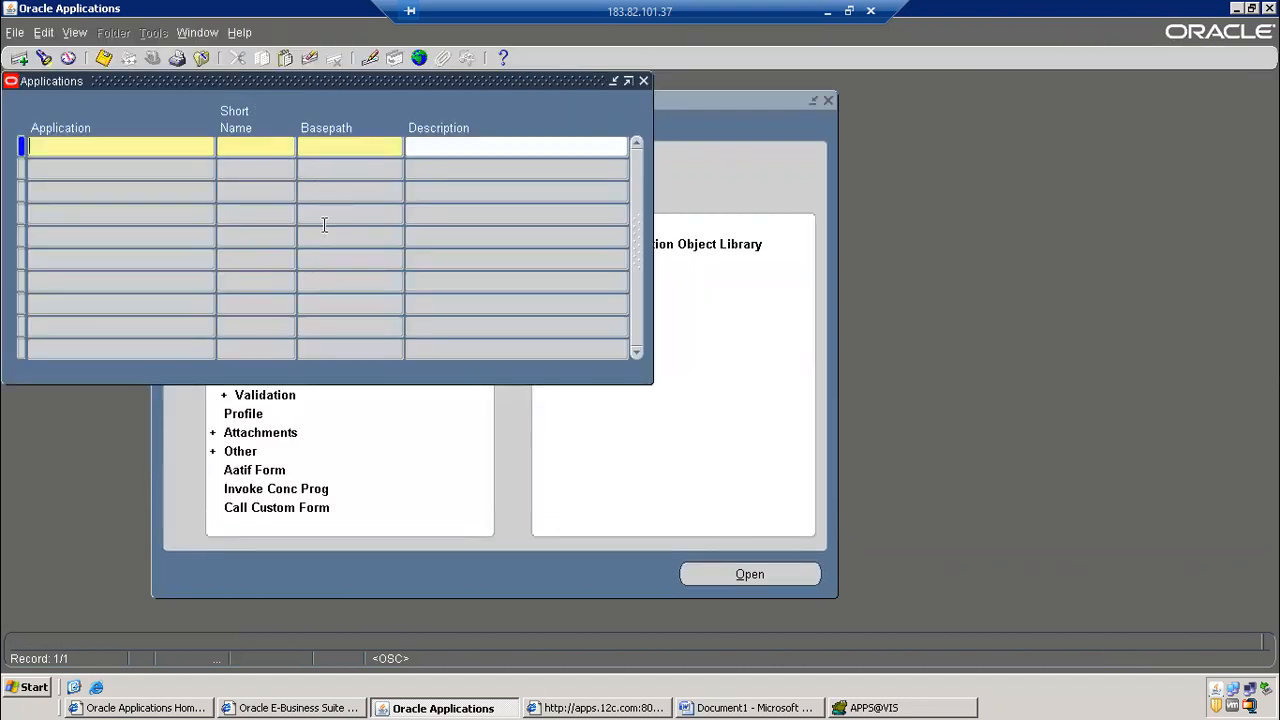
Query registered applications matching "Rec%" and examine the APPLICATION_ID value of Receivables
key("F11")
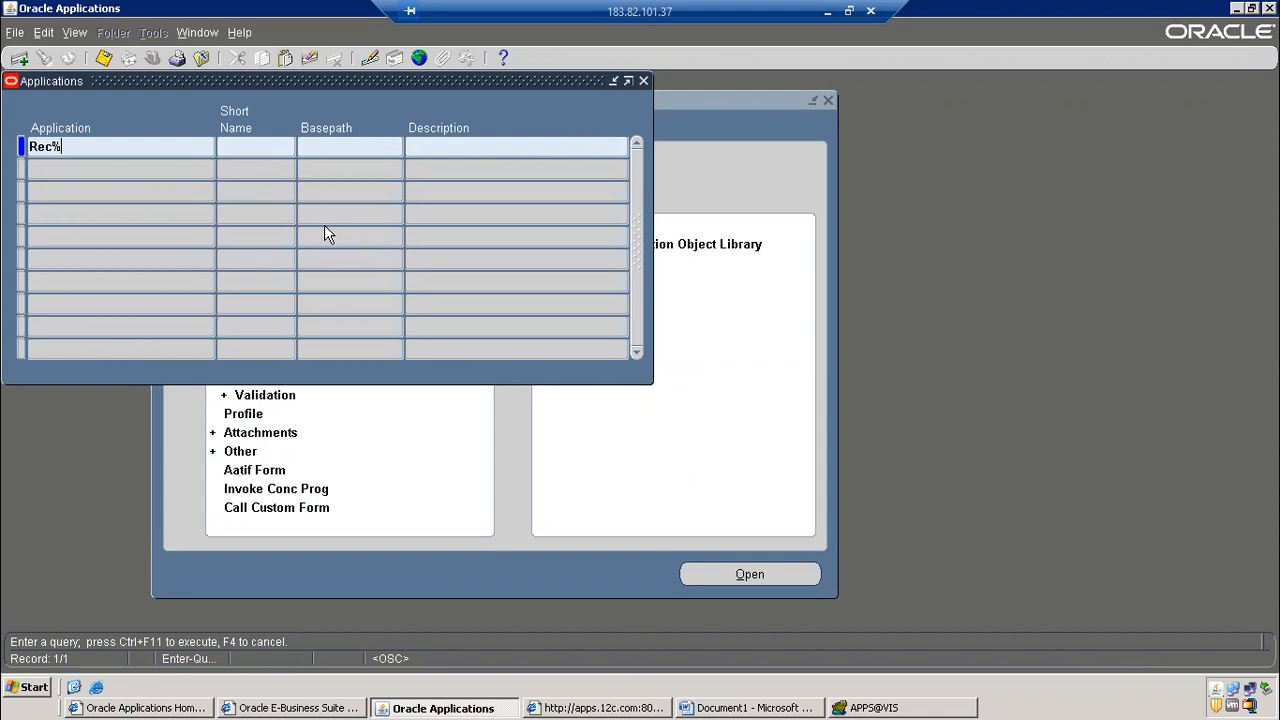
key("ctrl+F11")
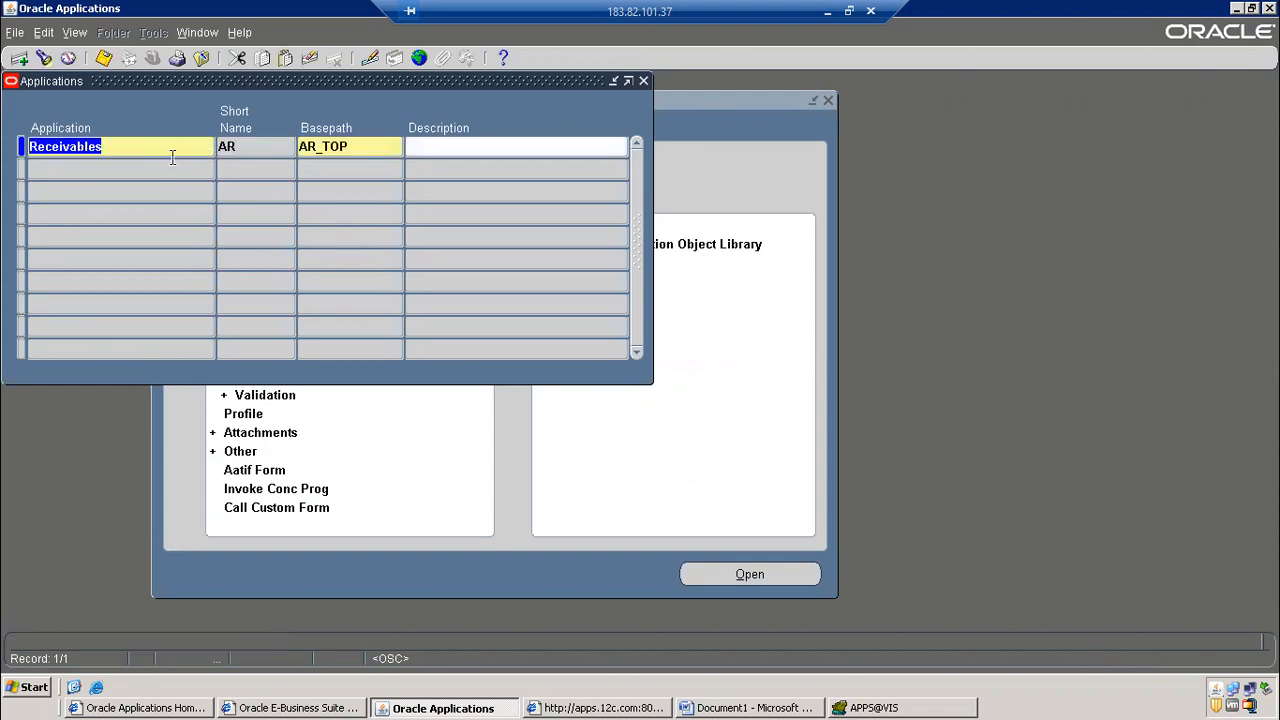
left_click(239, 32)
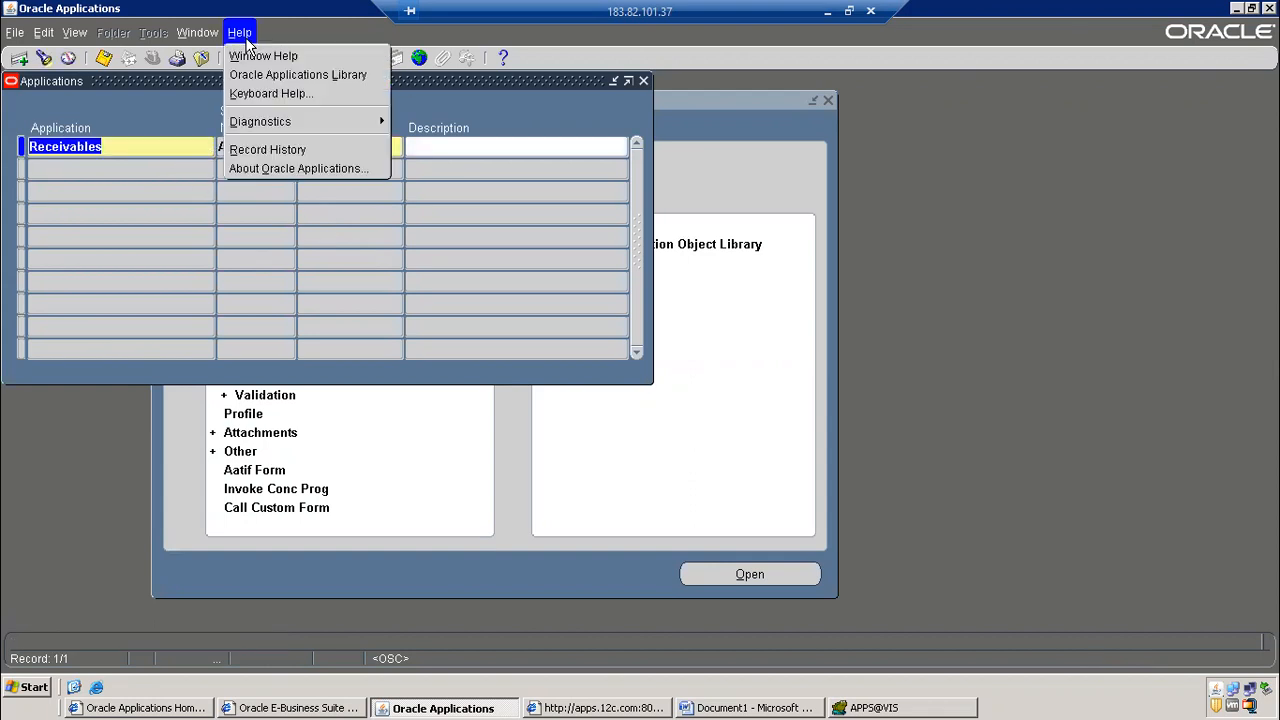
mouse_move(283, 133)
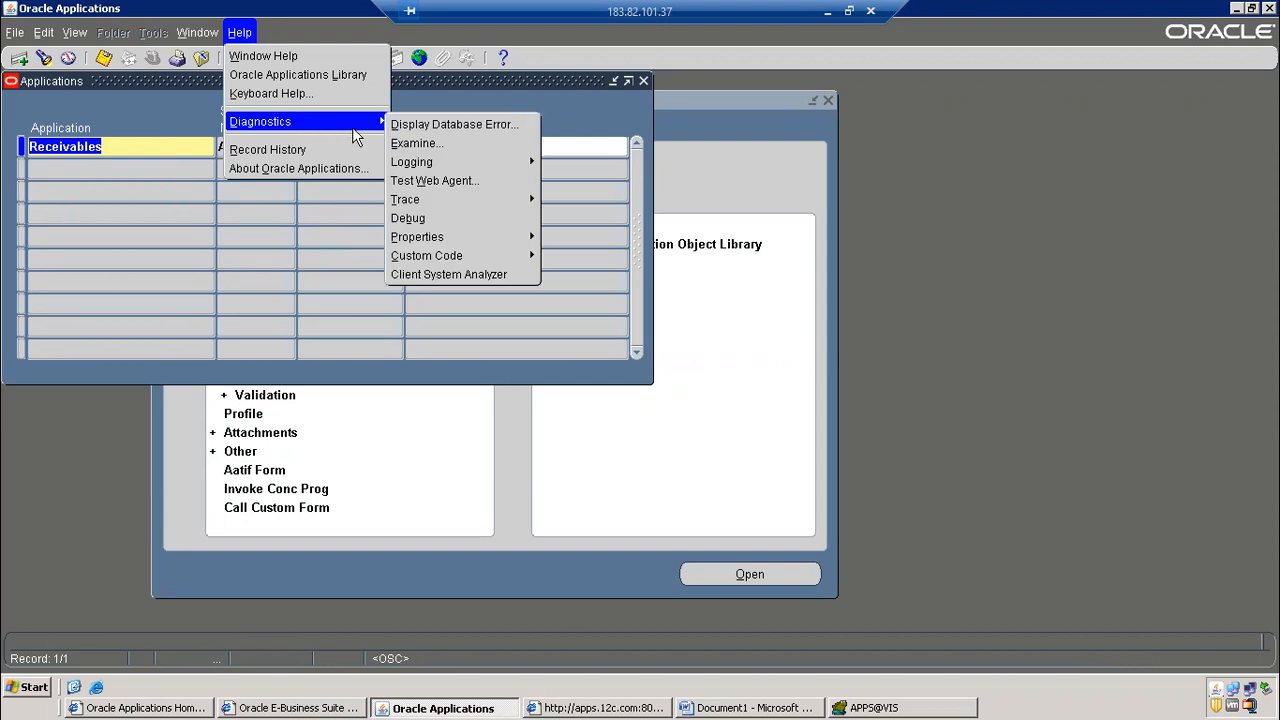
left_click(426, 147)
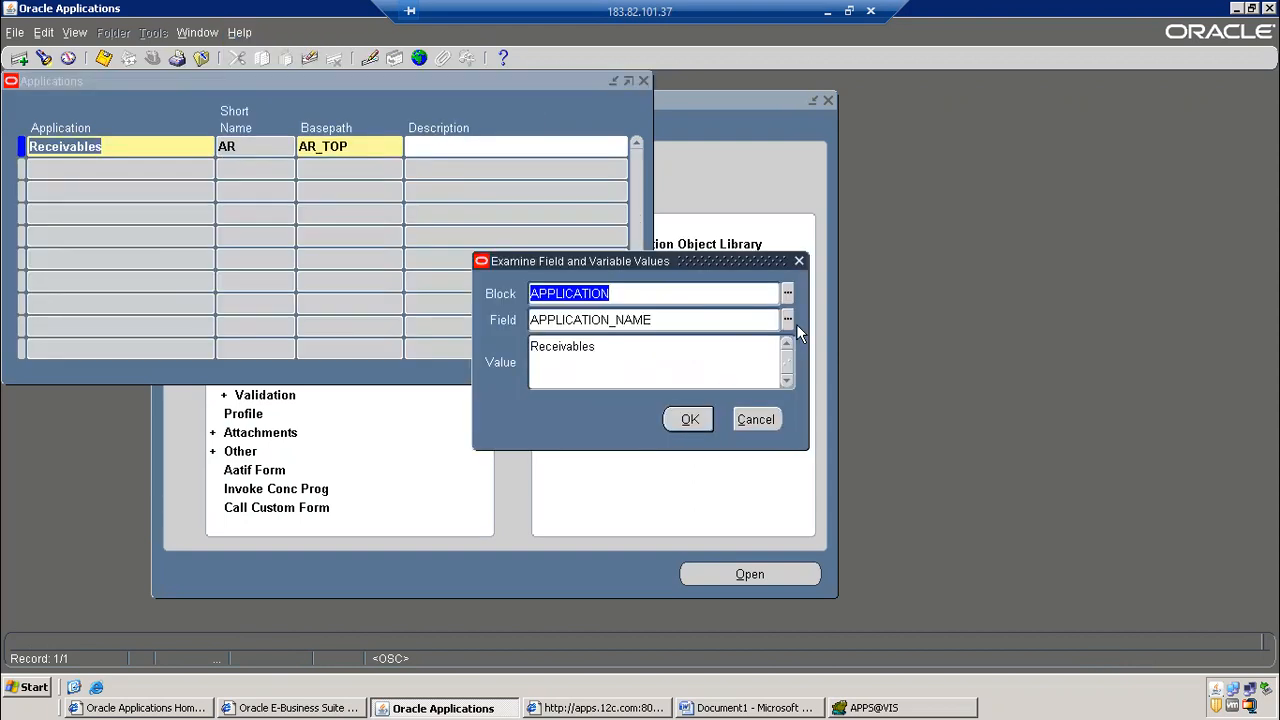
left_click(788, 319)
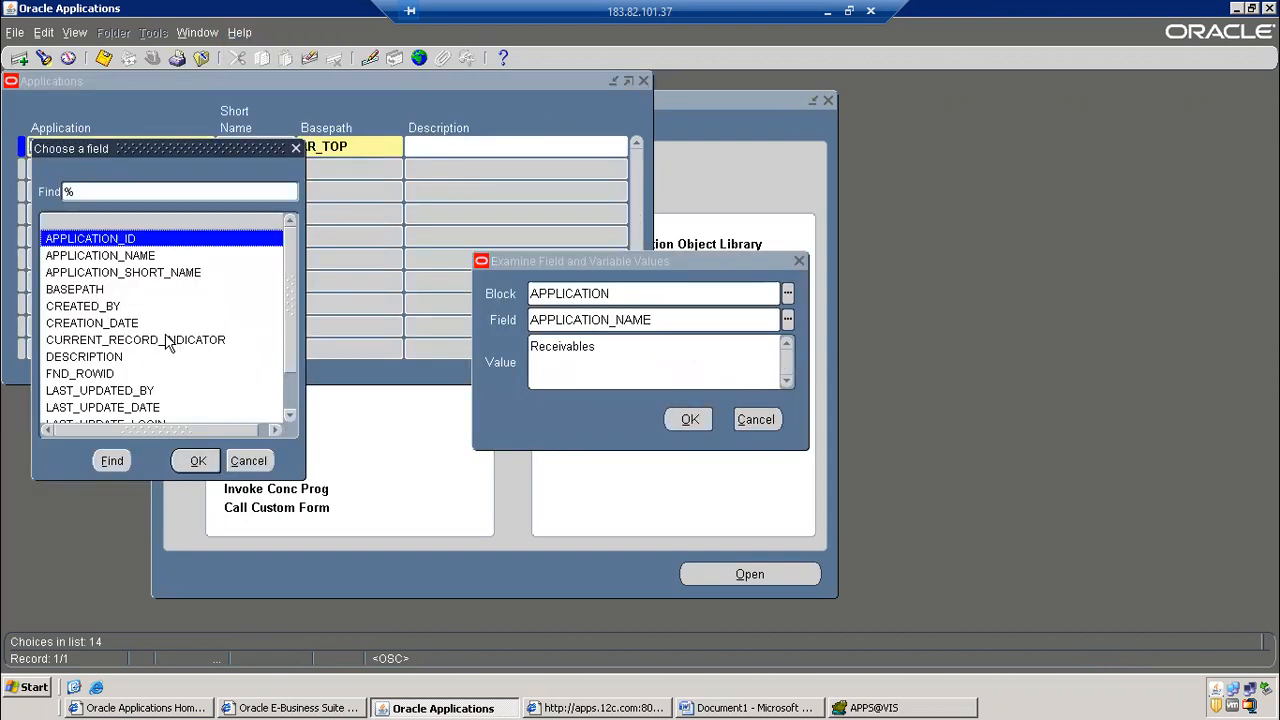
double_click(119, 240)
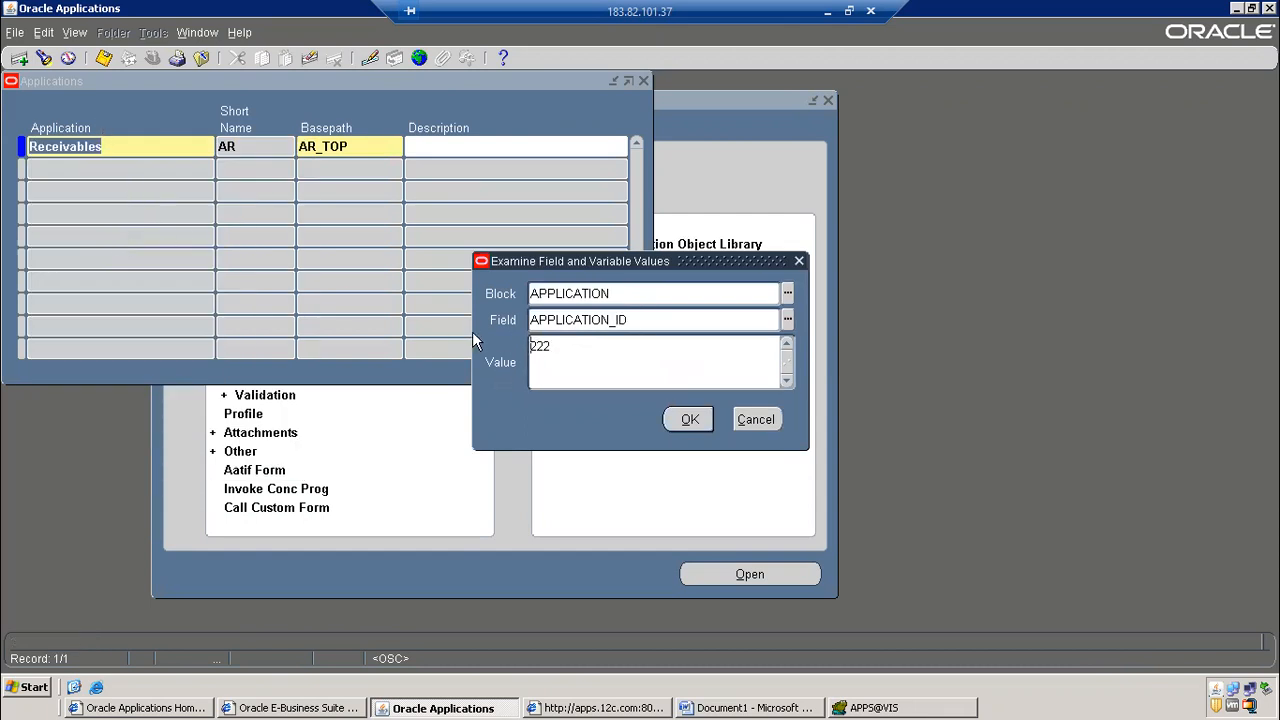
left_click(752, 423)
Query registered applications matching "Pay%" and examine the APPLICATION_ID value of Payables
key("F11")
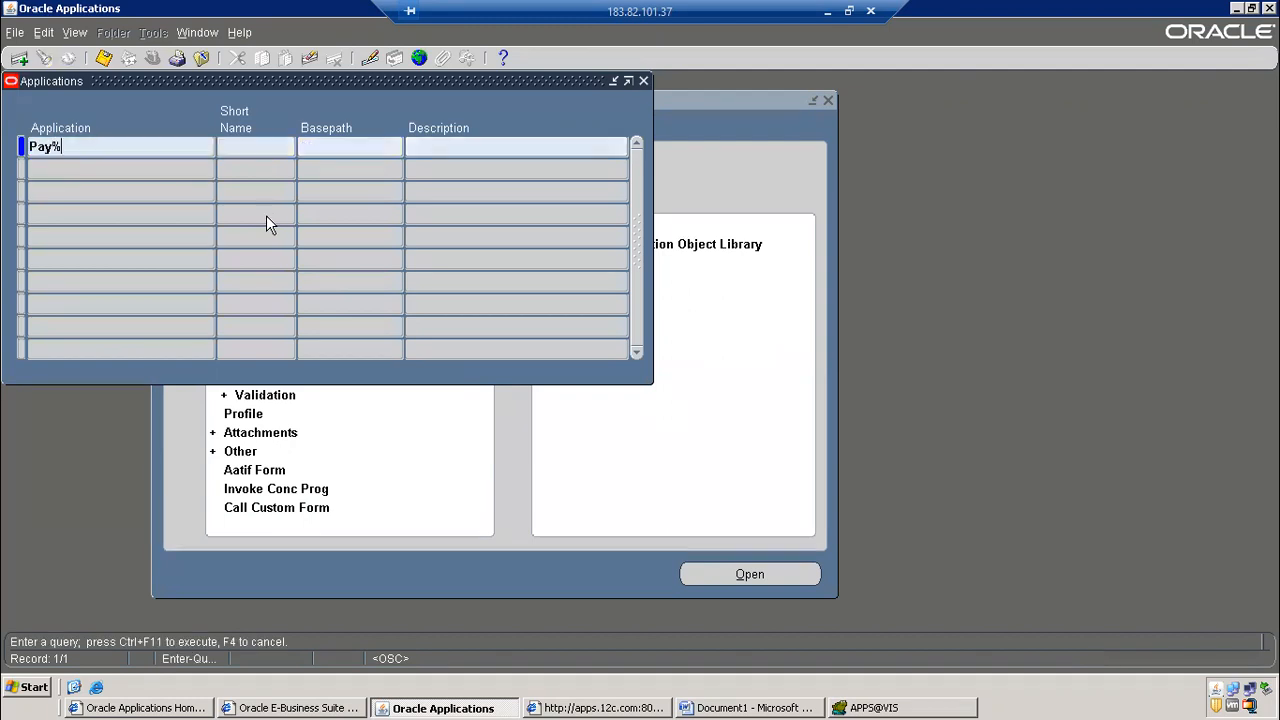
key("ctrl+F11")
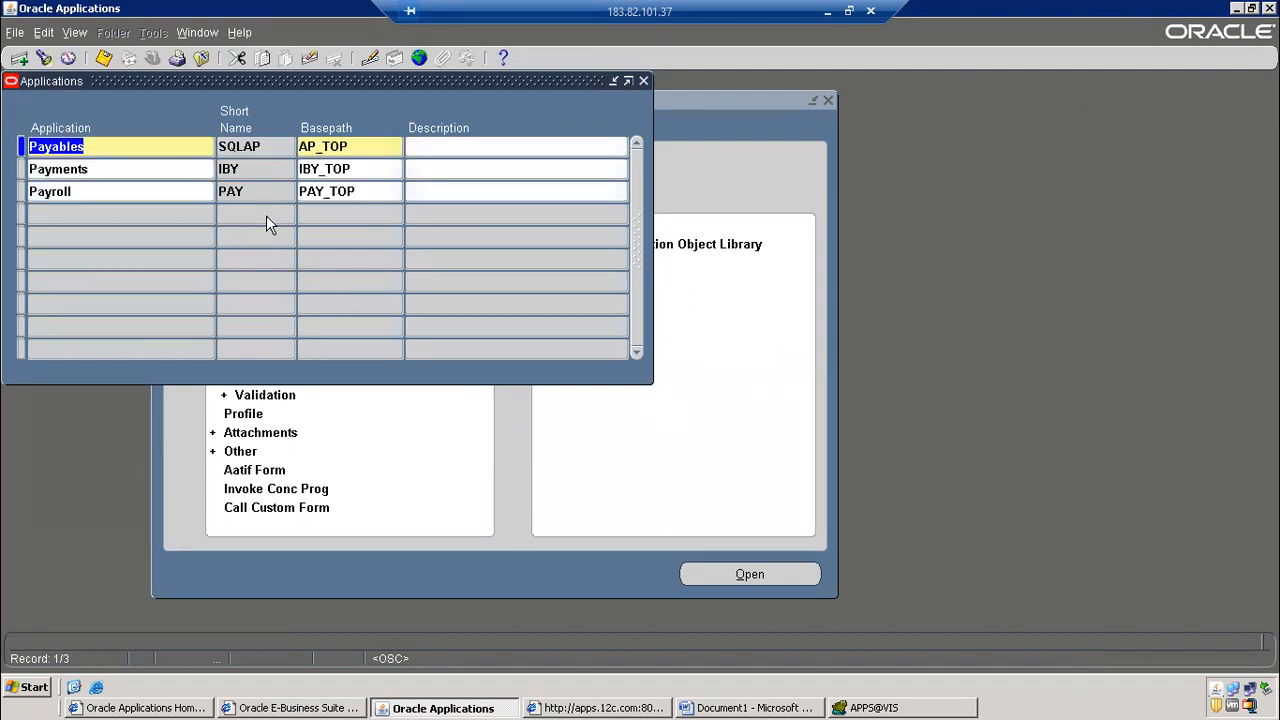
left_click(240, 32)
mouse_move(310, 121)
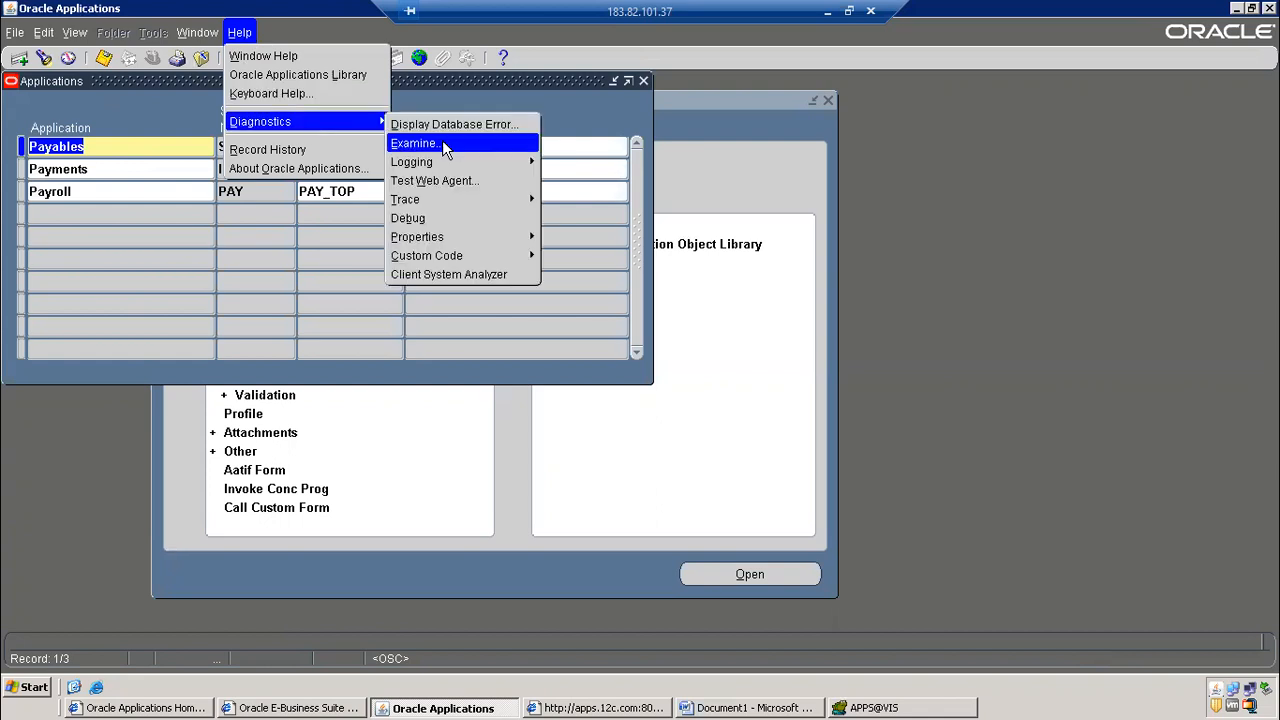
left_click(442, 140)
left_click(777, 319)
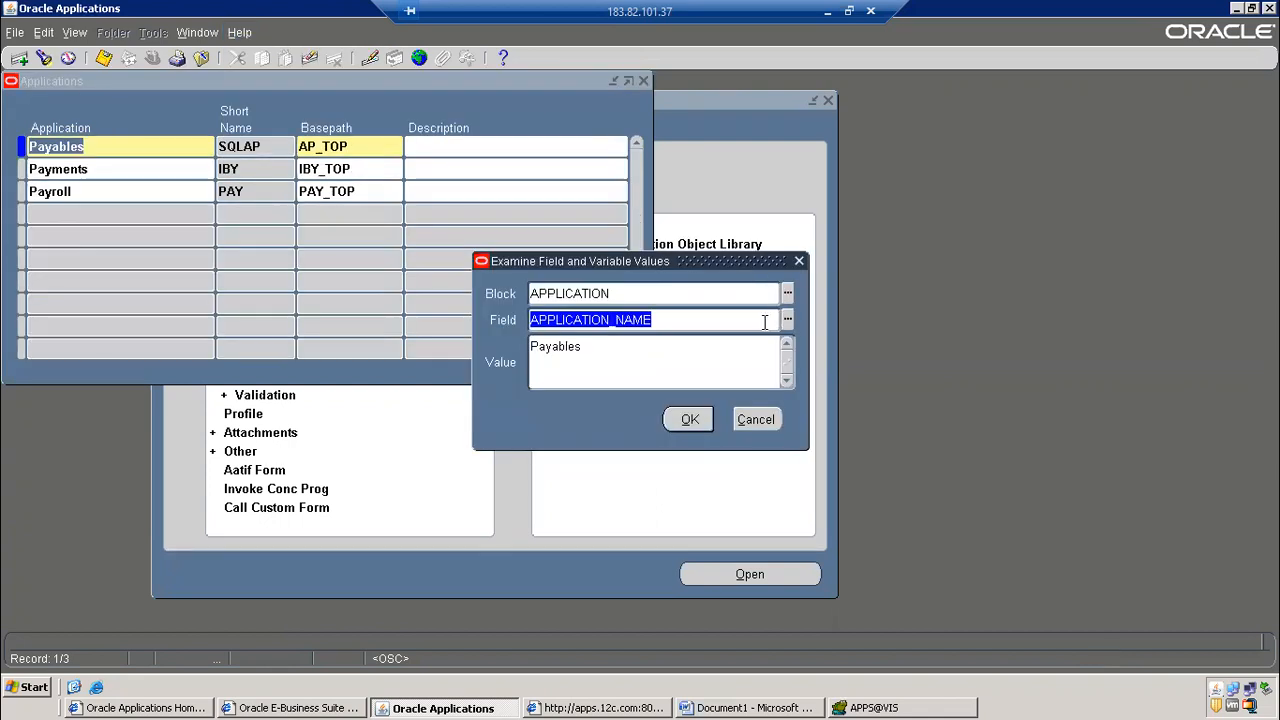
left_click(787, 319)
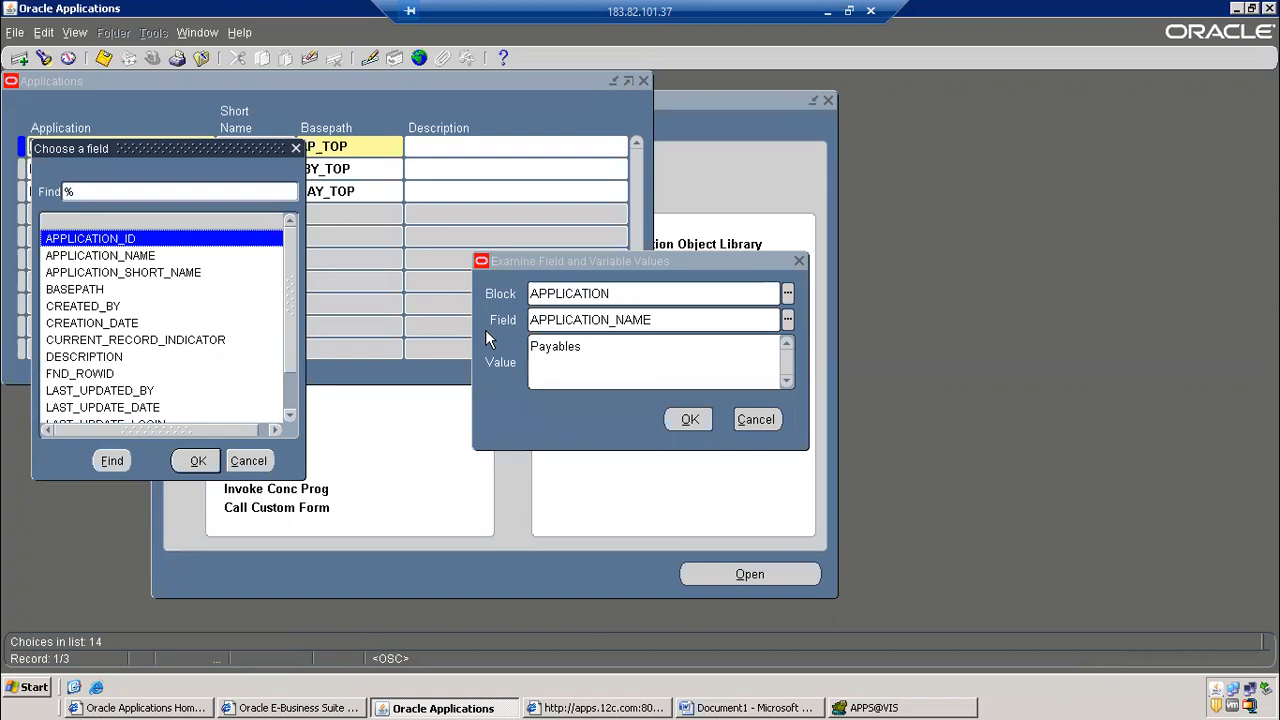
type("aPPLICATION_")
double_click(143, 238)
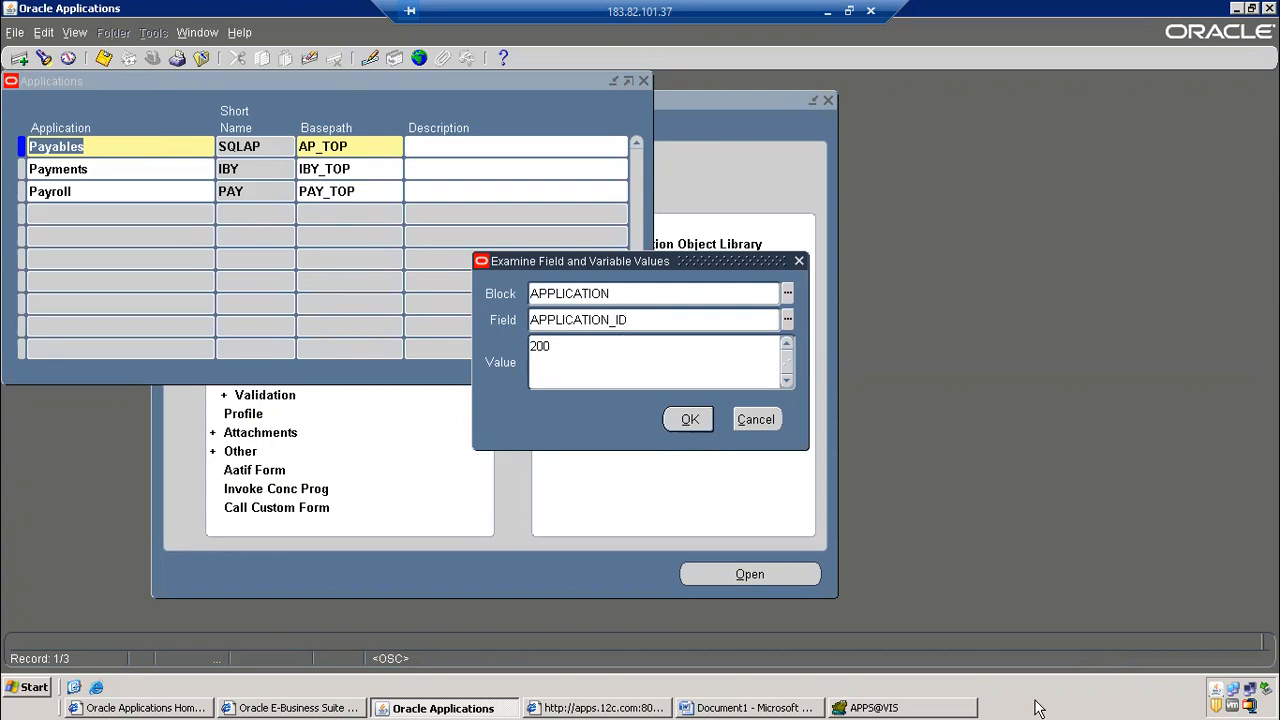
In Toad, add the condition "where application_id=222" to the fnd_application_tl query, run it and check the application name
left_click(972, 708)
type("where appali")
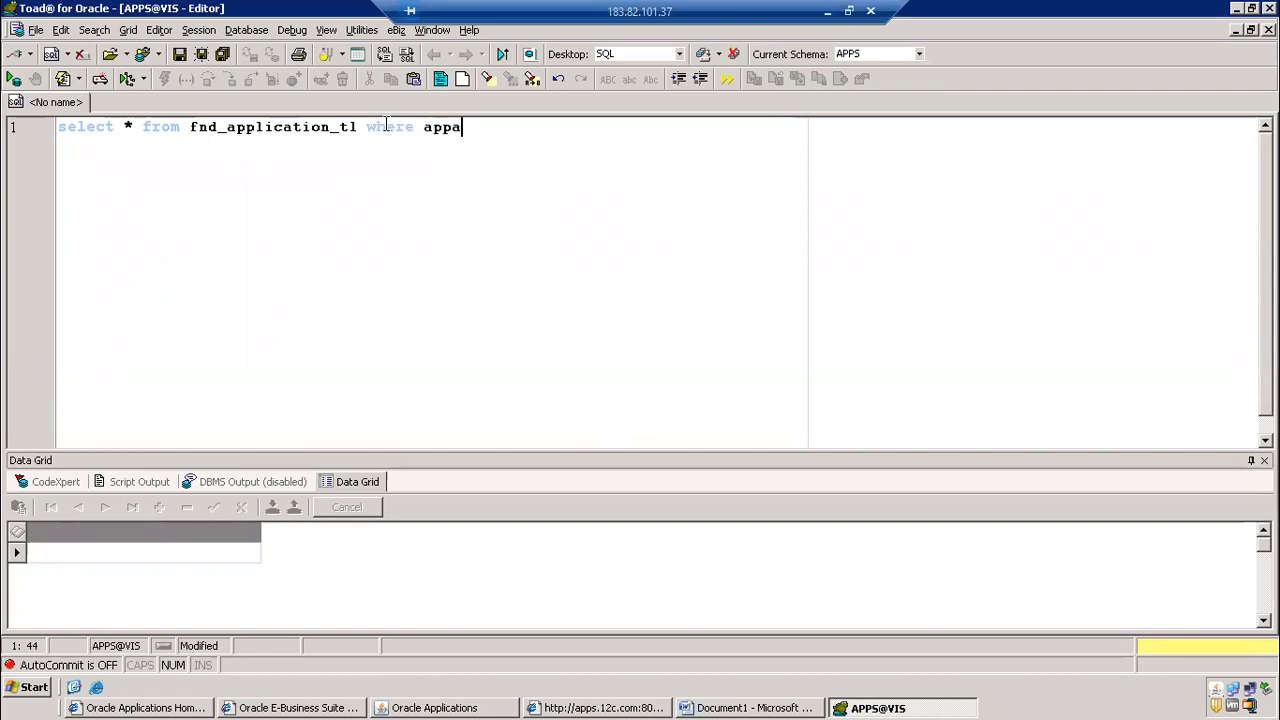
key("BackSpace")
key("BackSpace")
type("lication")
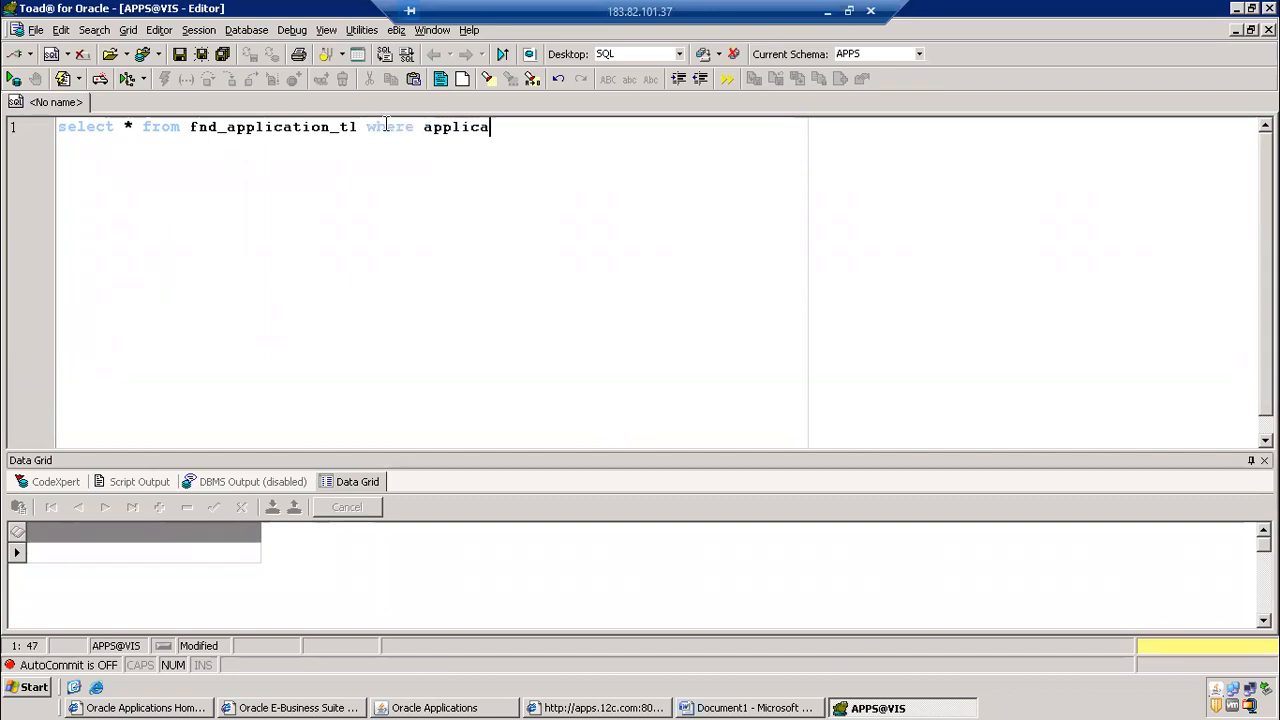
type("_id=222")
key("F9")
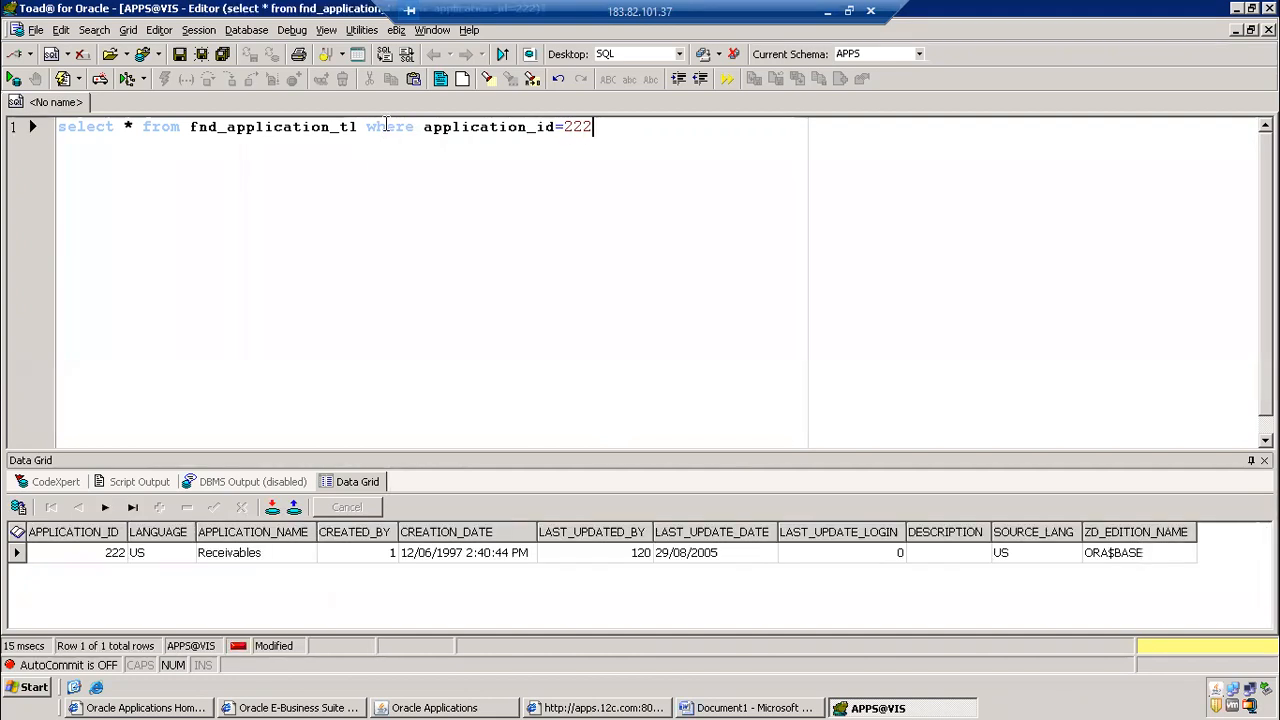
left_click(237, 565)
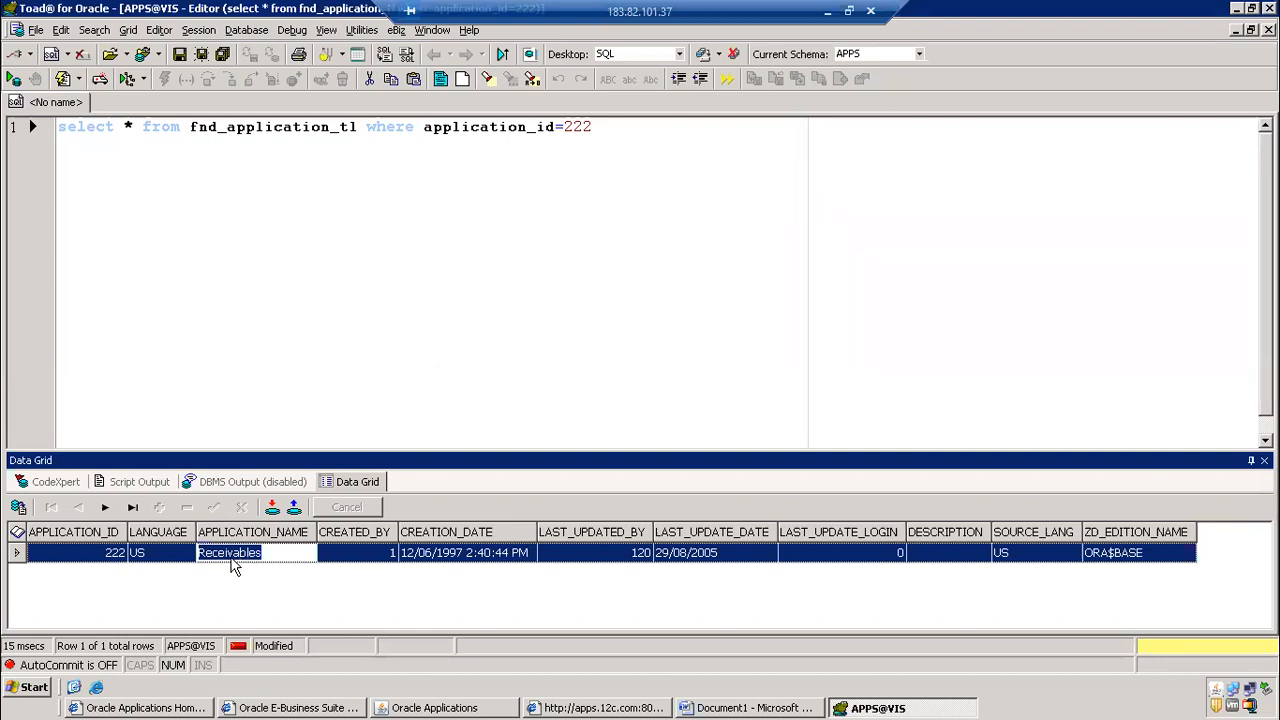
left_click(569, 183)
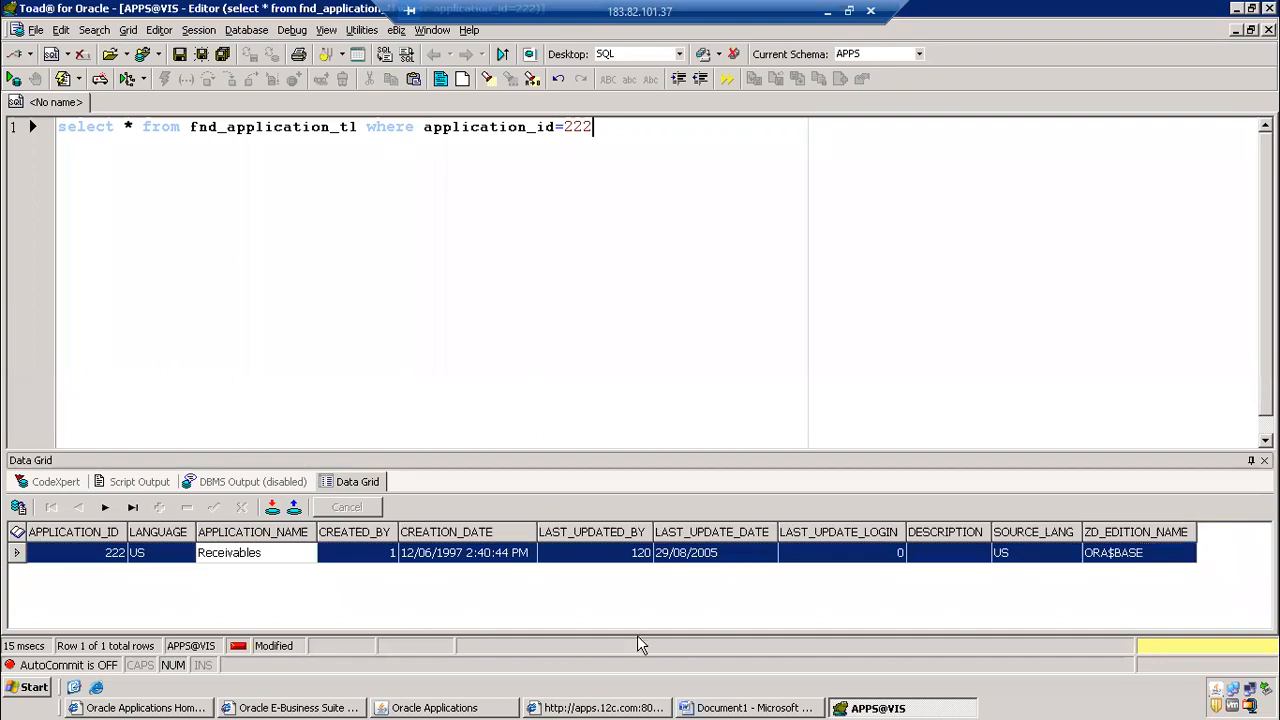
Recheck the GL date error in the Autoinvoice report, then run "select * from gl_period_statuses" as a separate Toad query
left_click(570, 708)
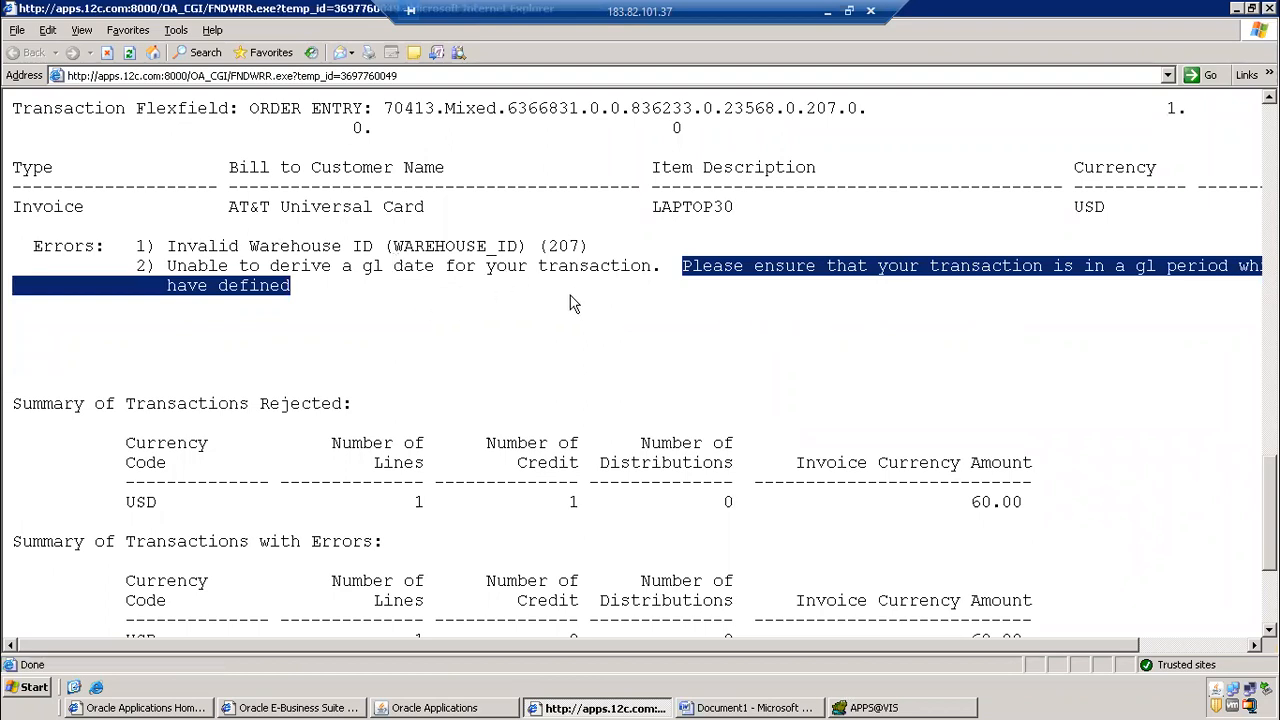
left_click(880, 708)
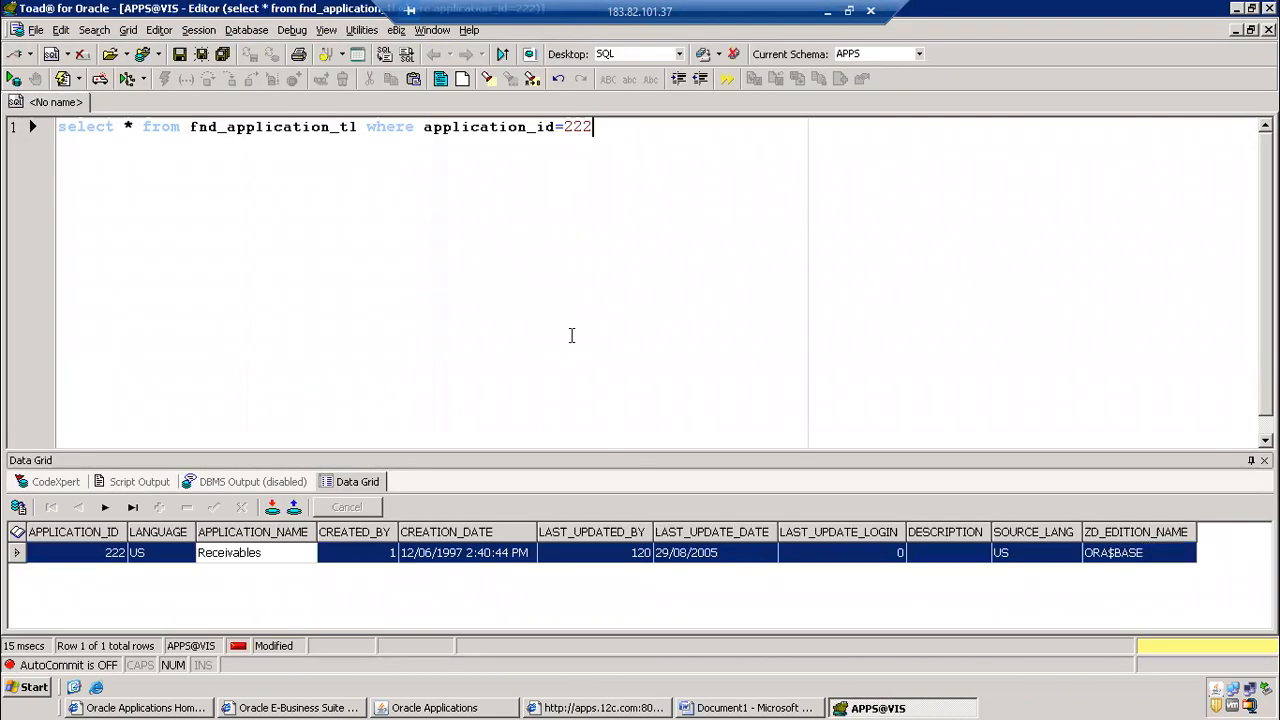
key("Return")
key("Return")
type("select * from gl_per")
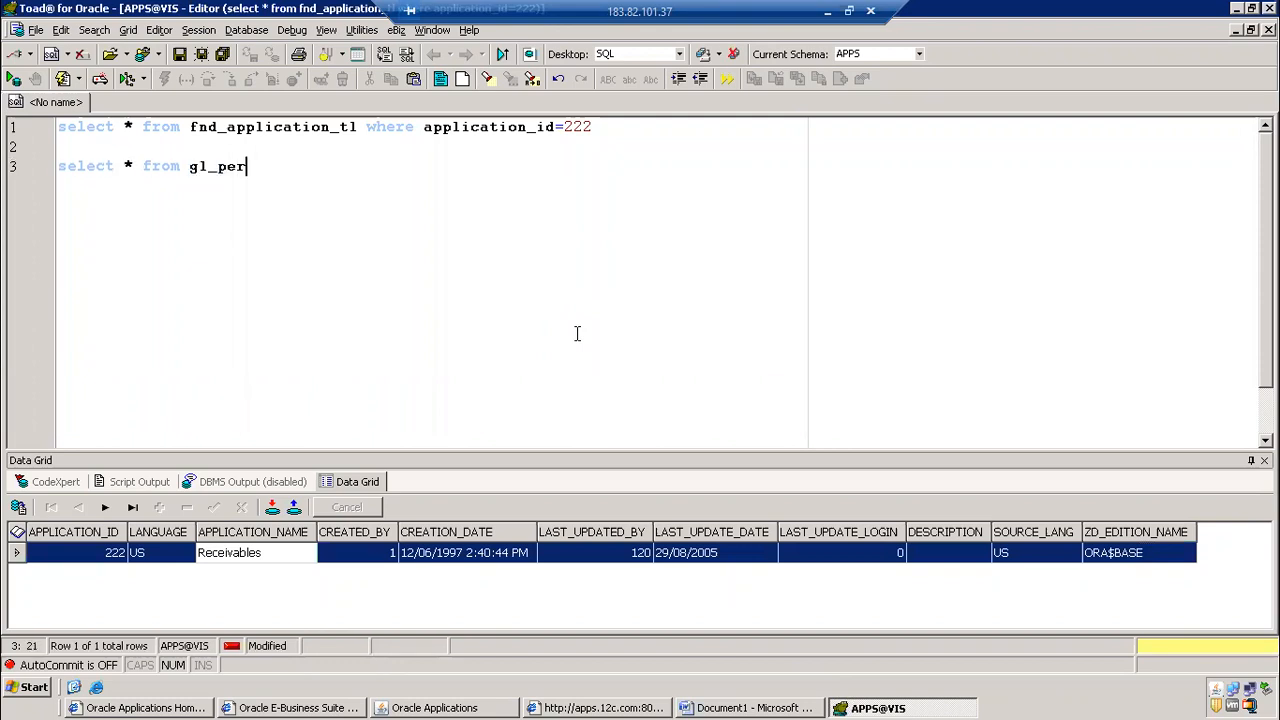
type("iod_statuses")
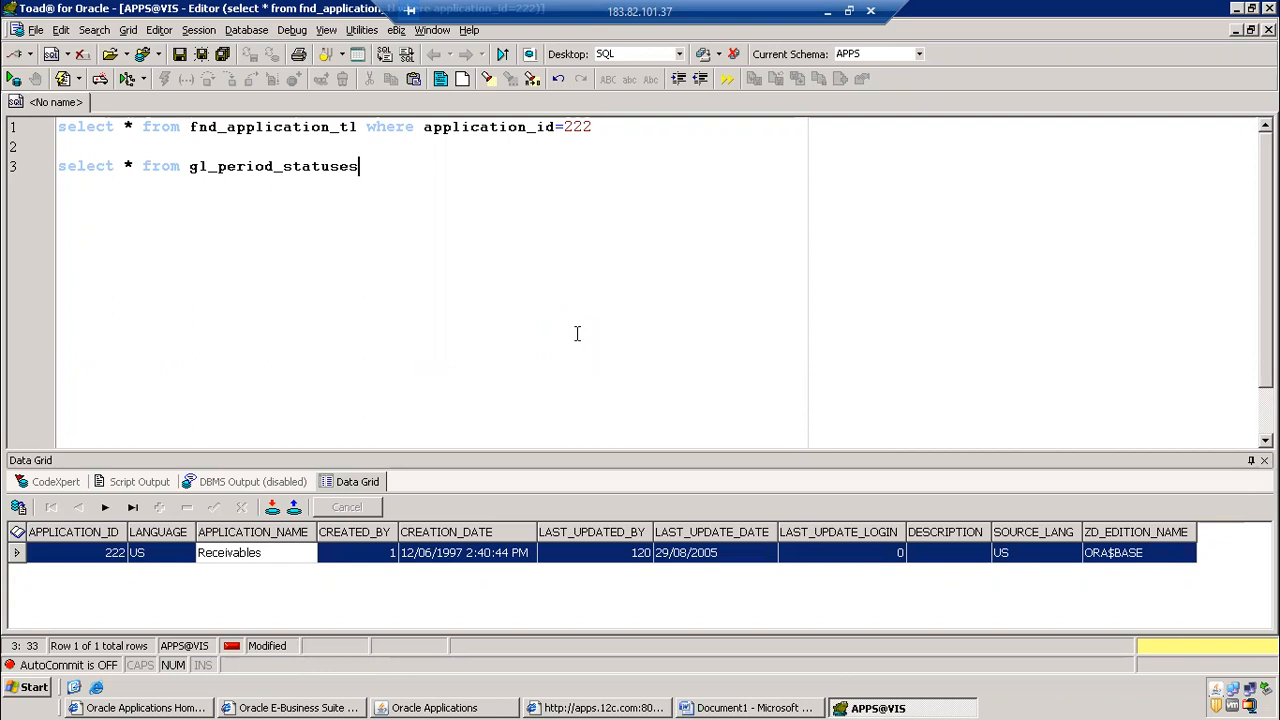
key("F9")
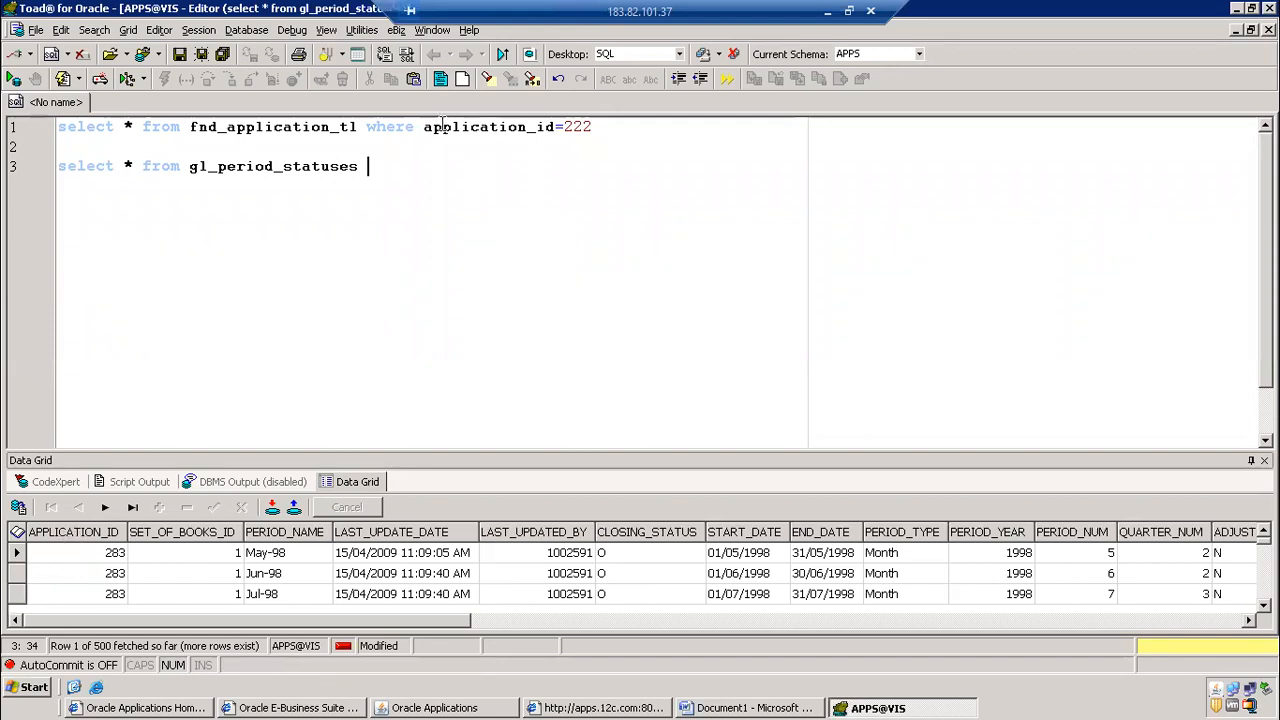
Reuse the application_id=222 condition as a where clause on the gl_period_statuses query and run it
left_click_drag(423, 127, 614, 122)
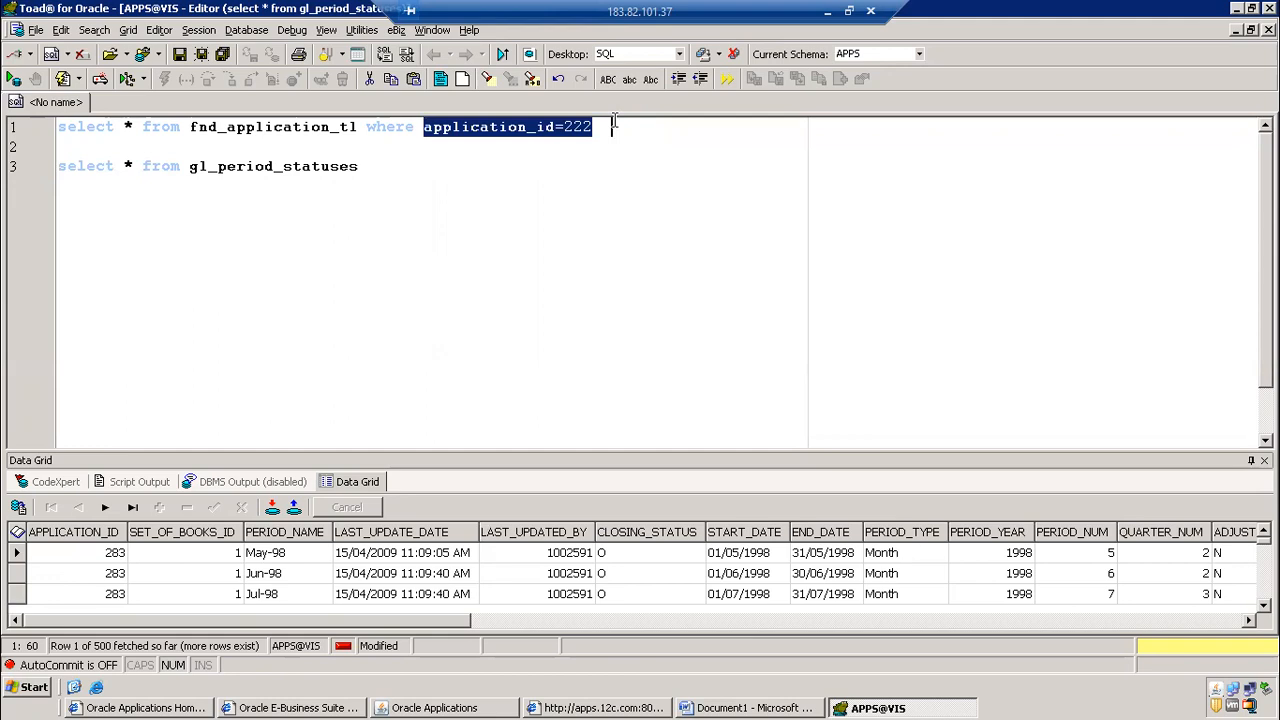
key("ctrl+c")
left_click(414, 170)
key("ctrl+v")
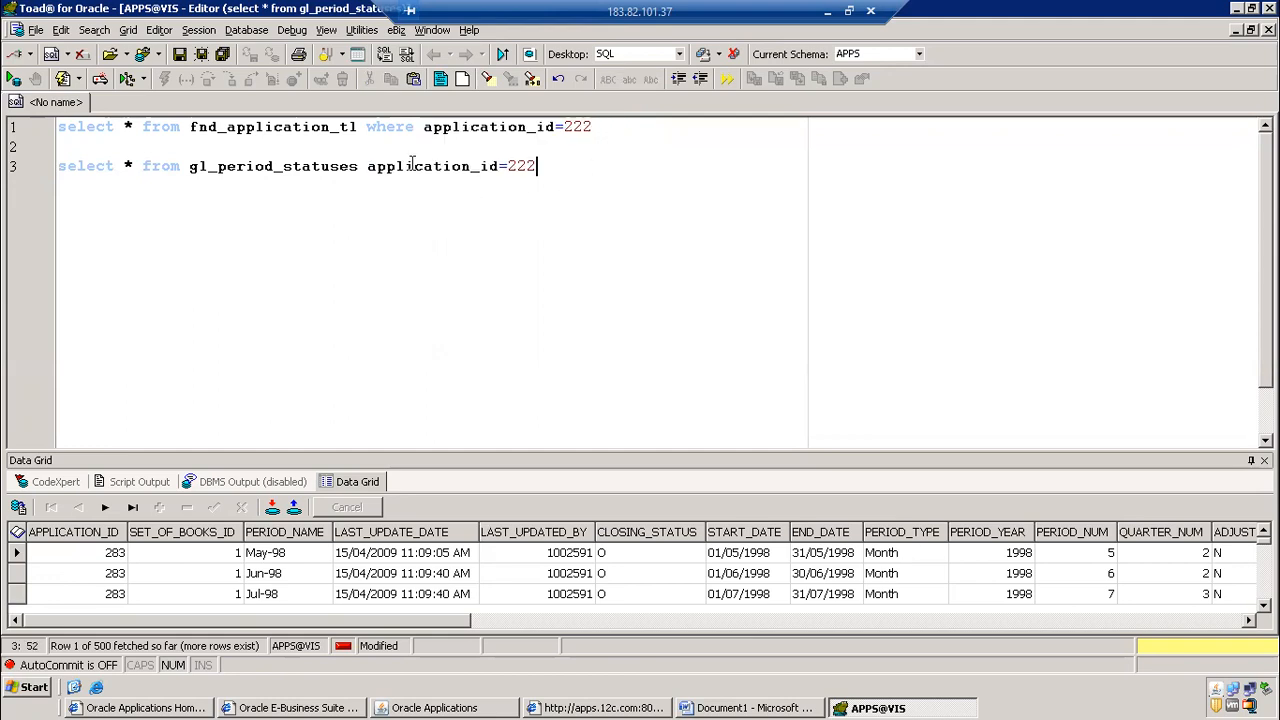
key("ctrl+Left")
key("ctrl+Left")
key("ctrl+Left")
type("where")
key("F9")
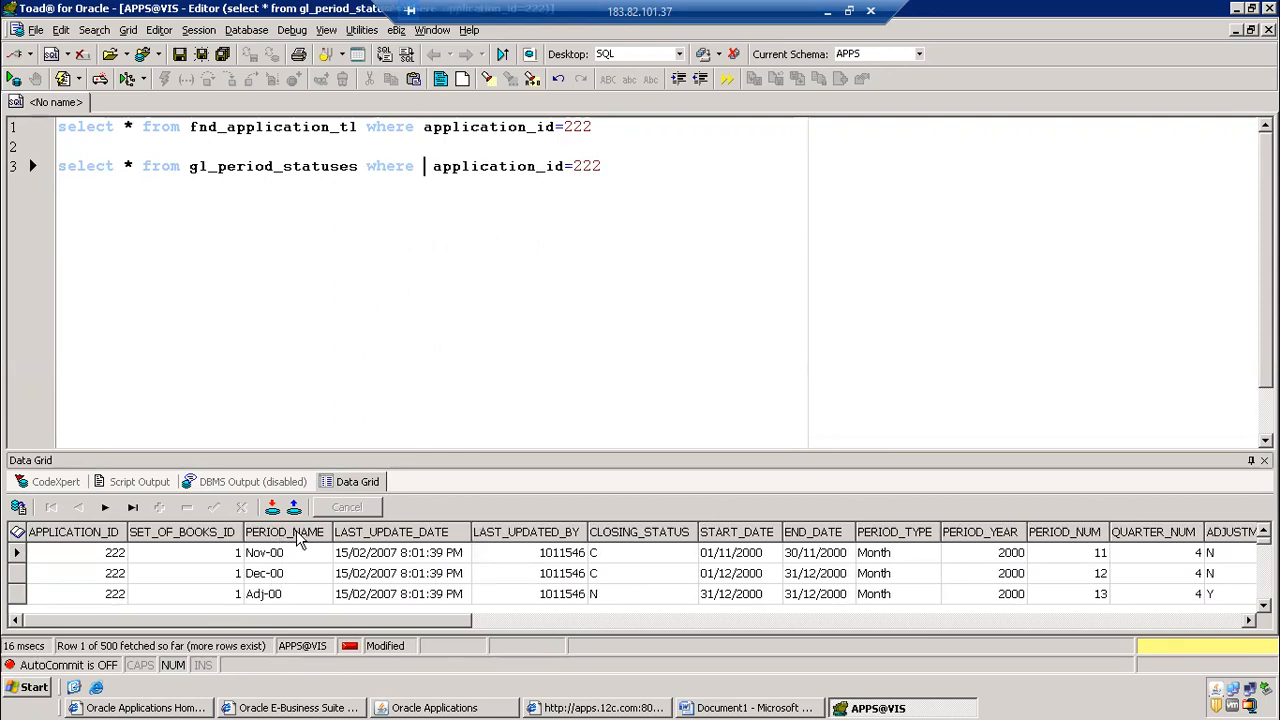
Extend the gl_period_statuses query with "and period_name='JUL-2022'" and run it
left_click(610, 166)
type("a")
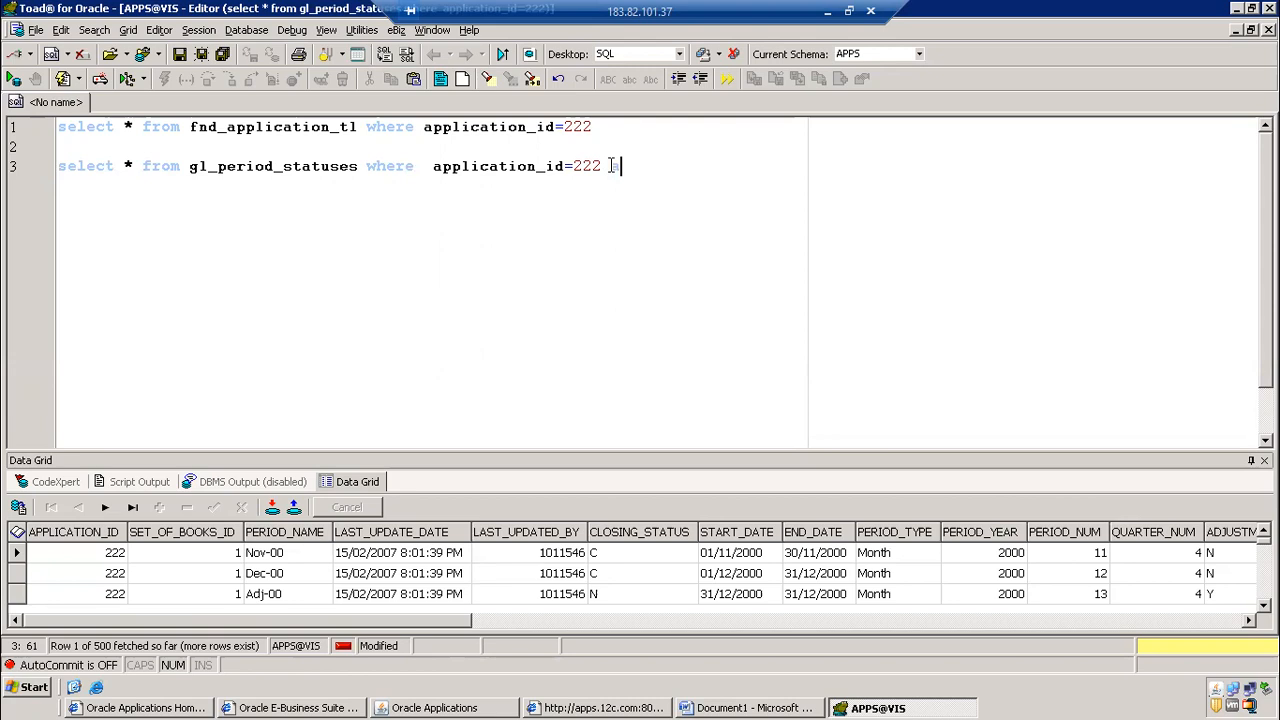
type("nd period_name='")
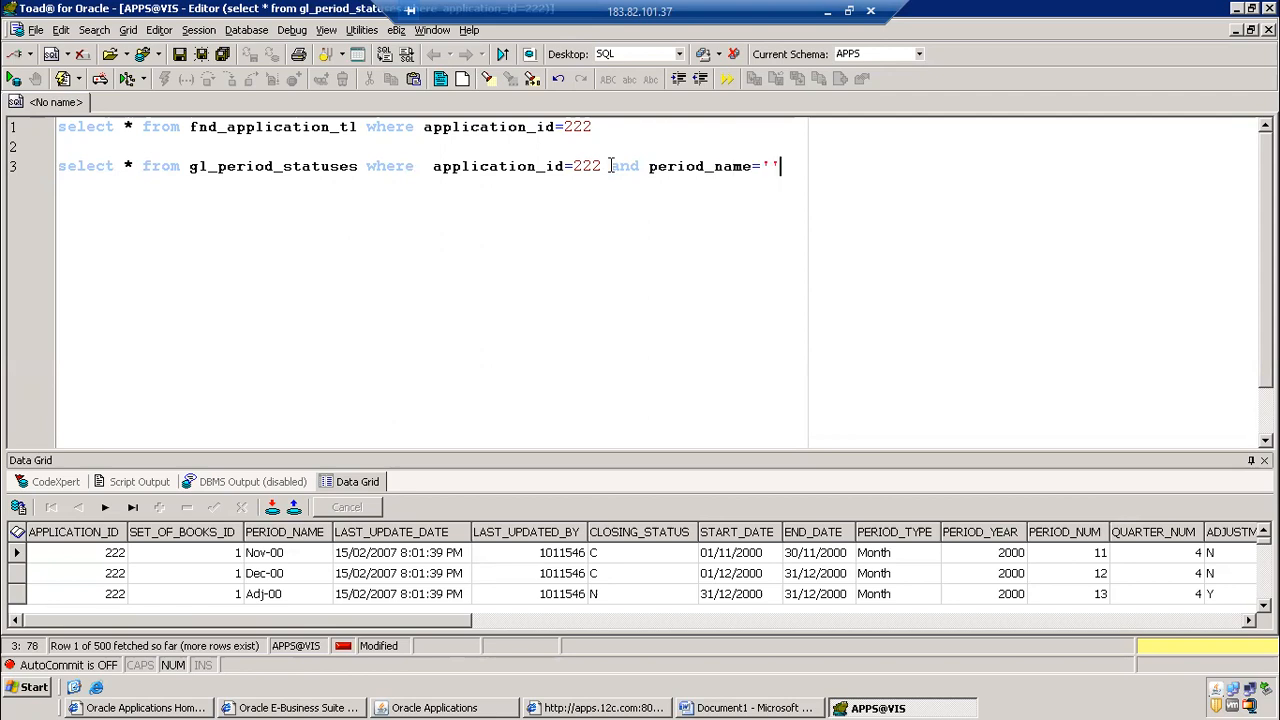
type("JUL-202")
type("2022")
key("F9")
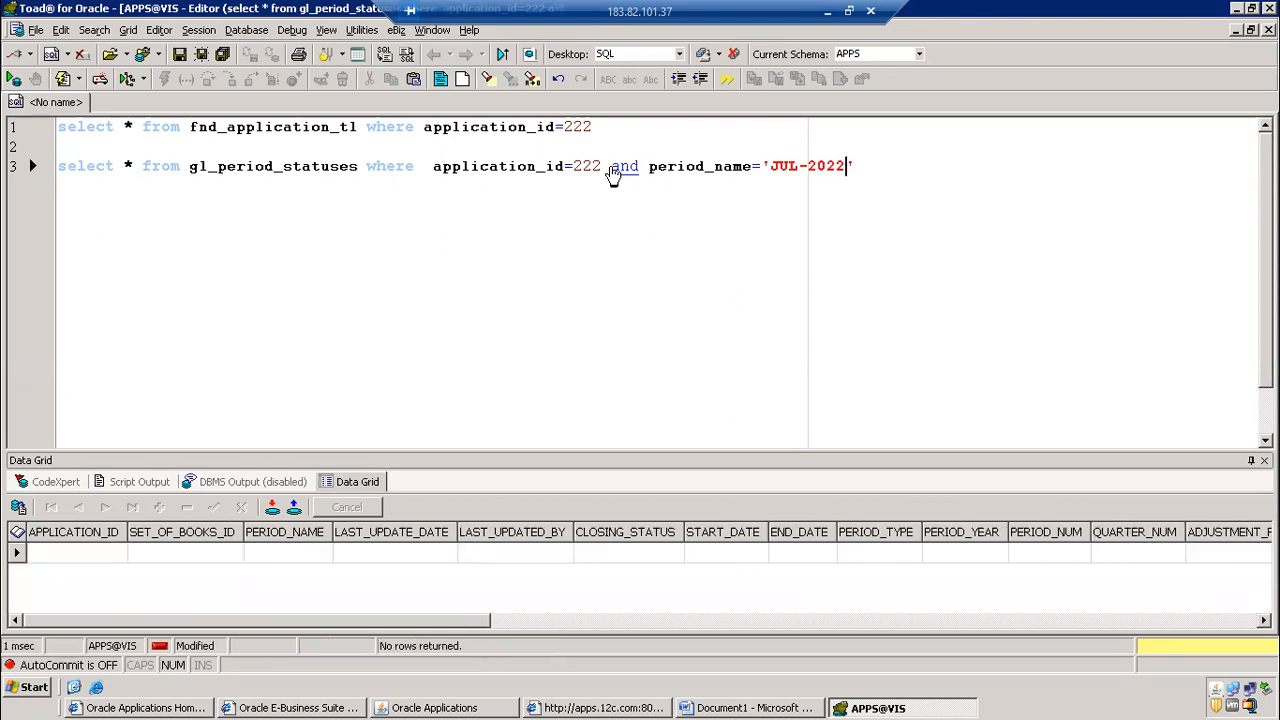
Try the gl_period_statuses query with the period name spelled 'July-2022'
key("Left")
key("Left")
key("Left")
key("Left")
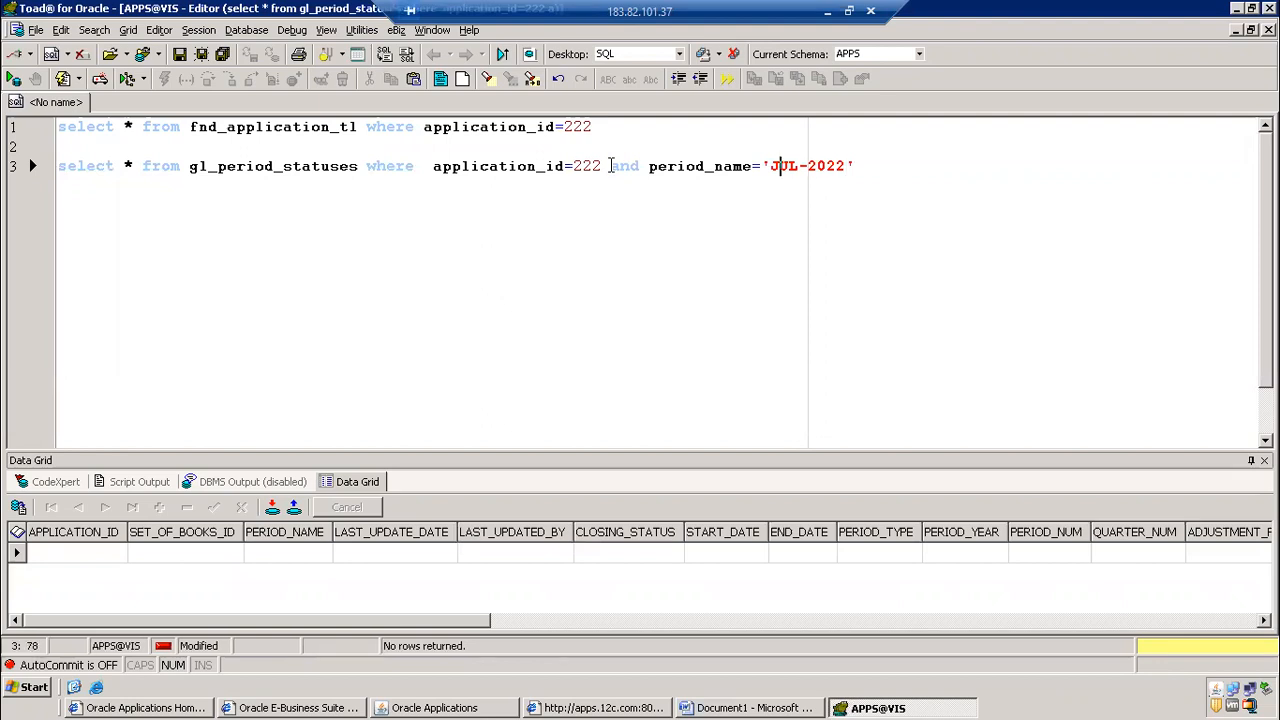
key("Delete")
key("Delete")
type("uly")
key("F9")
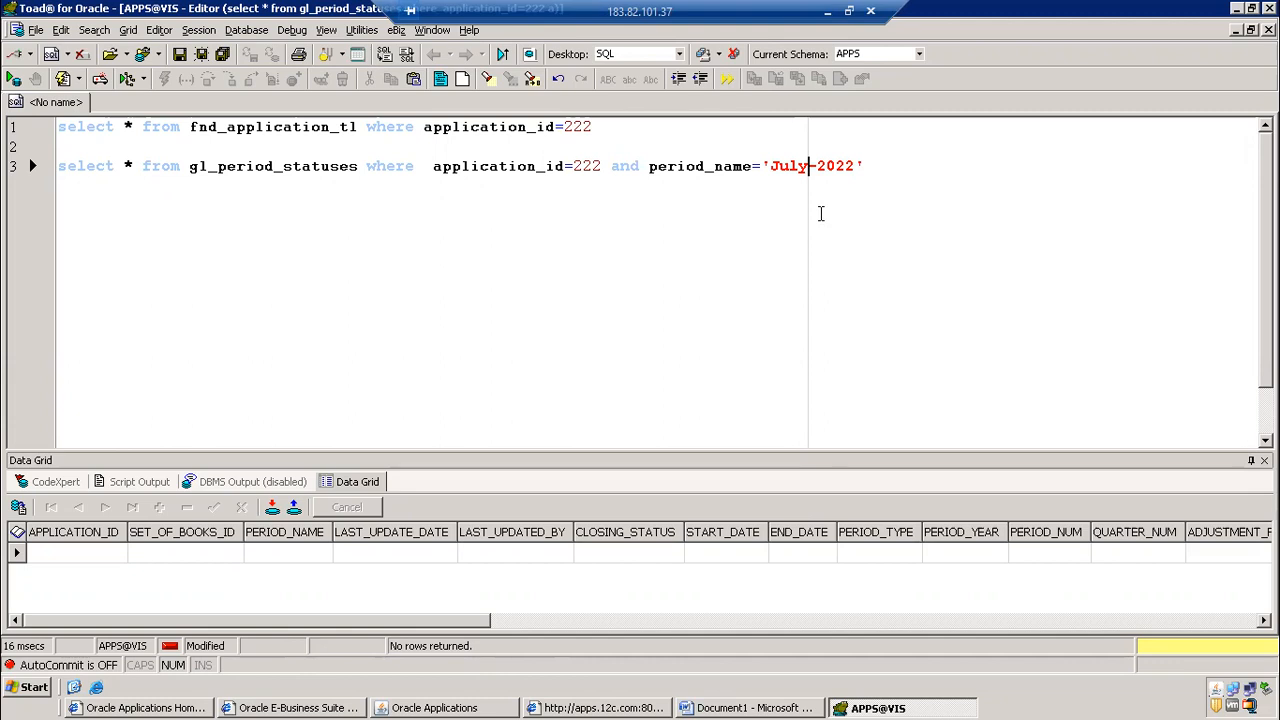
Shorten the year so the period name condition reads 'July-22' and rerun the query
key("Right")
key("Right")
key("Delete")
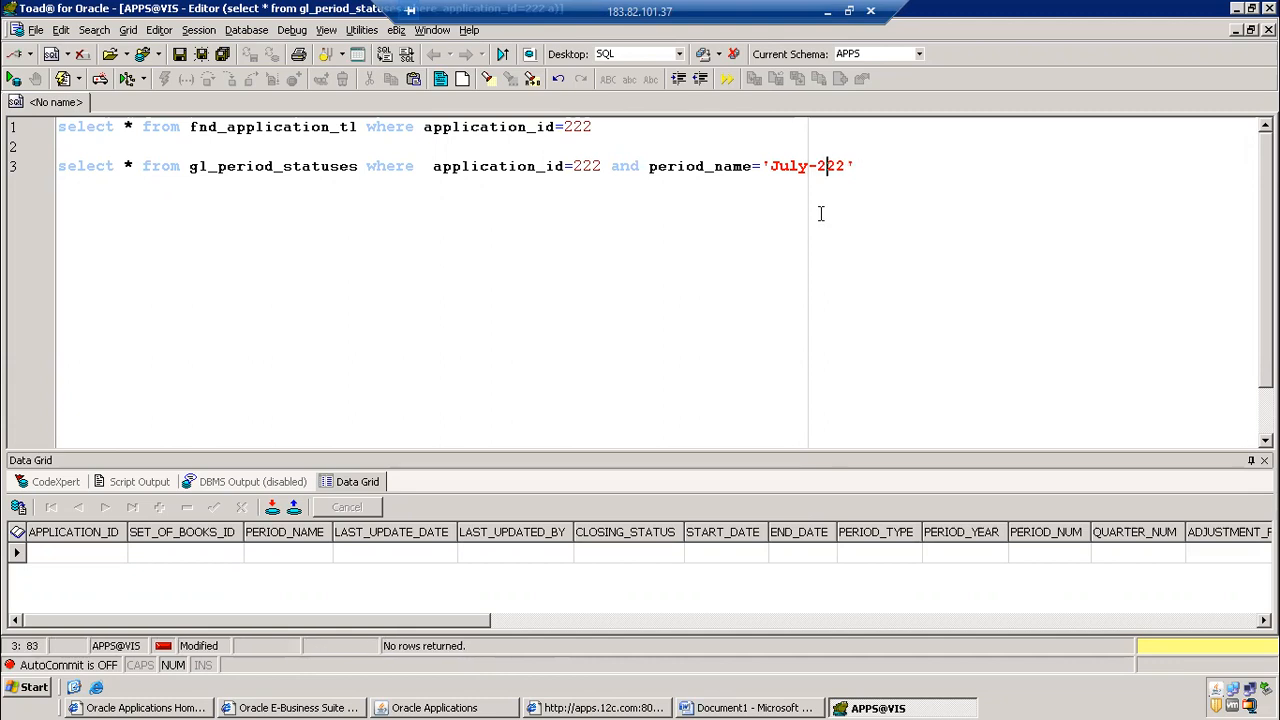
key("F9")
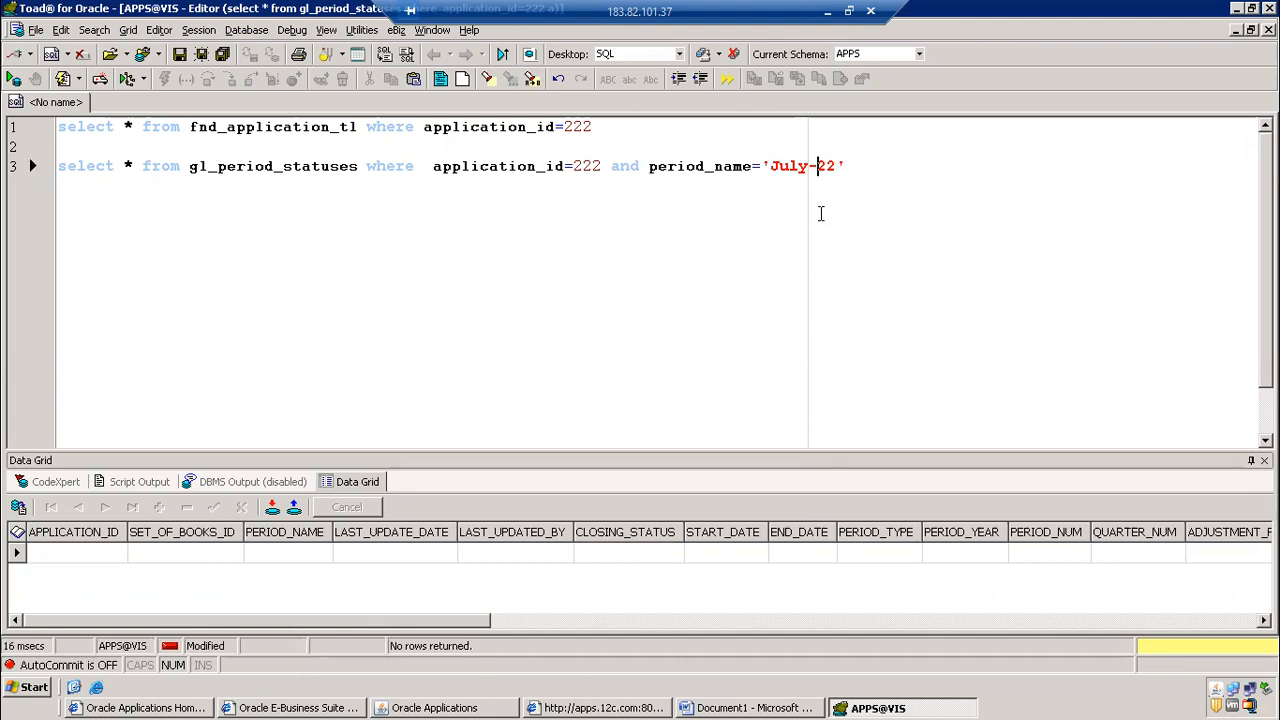
Set the period name condition to 'JUL-22' and run the gl_period_statuses query again
key("Left")
key("Left")
key("Left")
key("Delete")
key("BackSpace")
key("BackSpace")
key("BackSpace")
type("JUL")
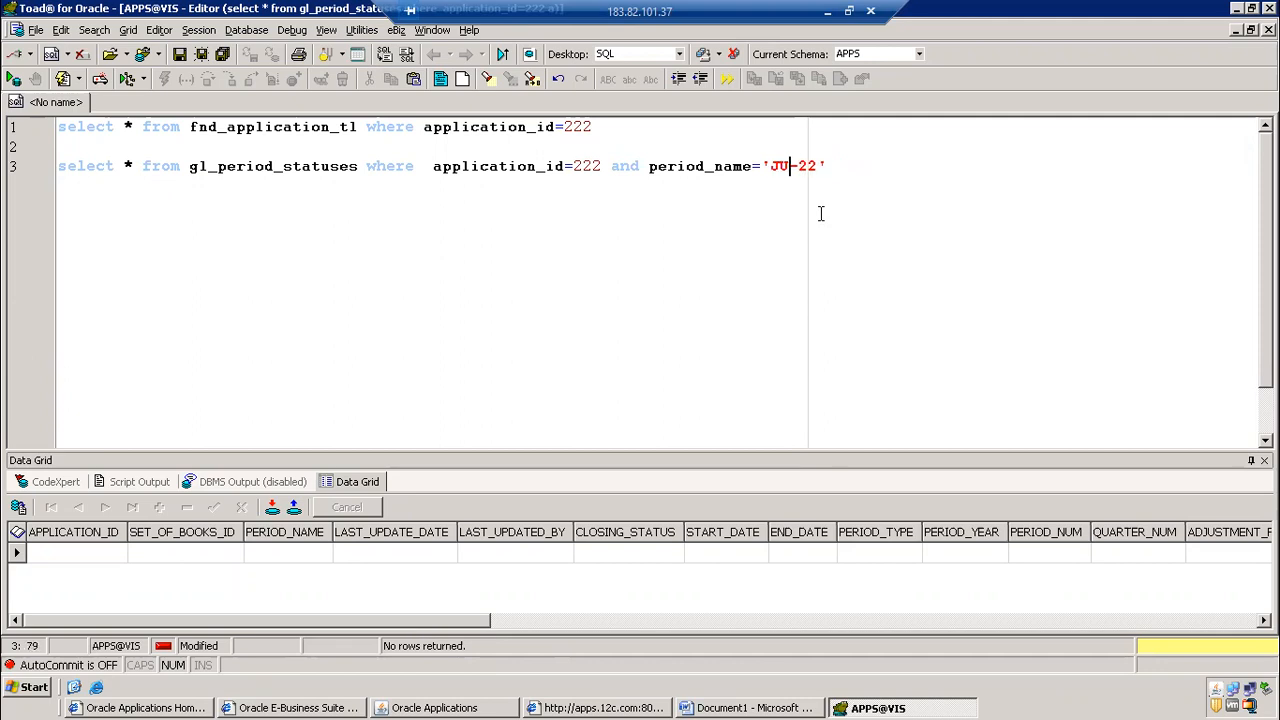
key("F9")
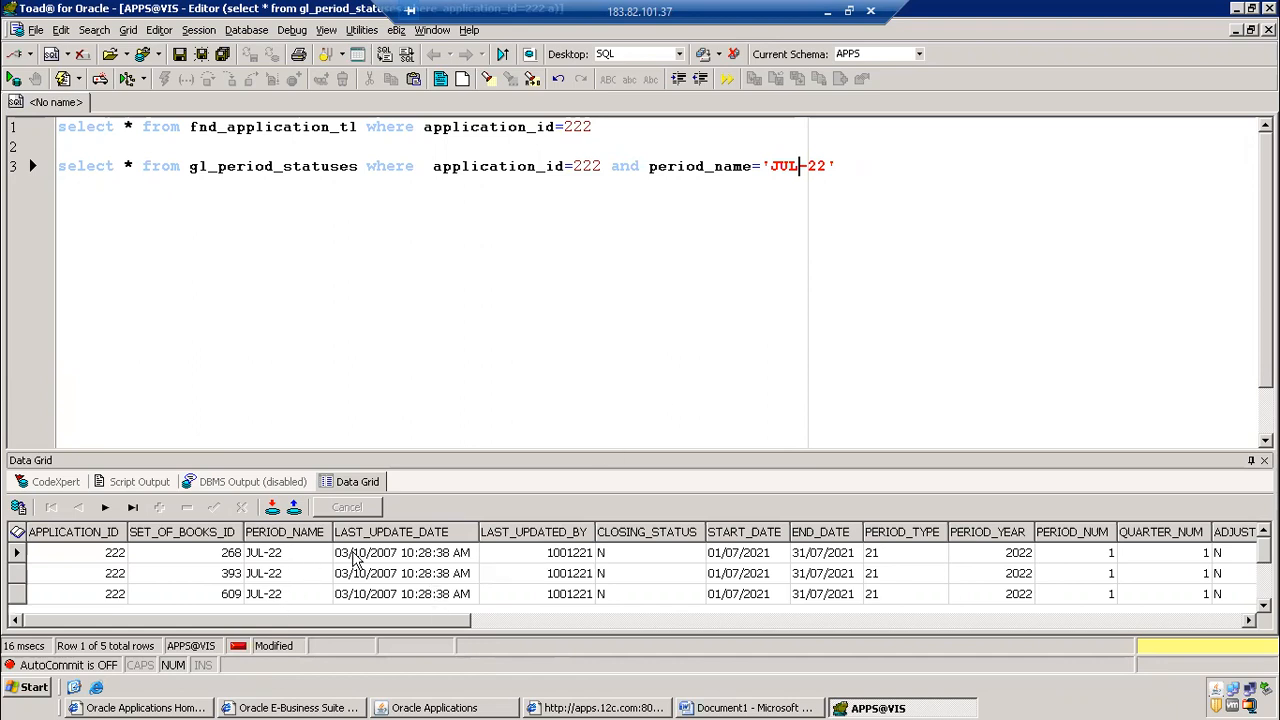
Enlarge the result grid and examine the CLOSING_STATUS values of the JUL-22 periods
left_click(621, 556)
left_click_drag(672, 459, 672, 278)
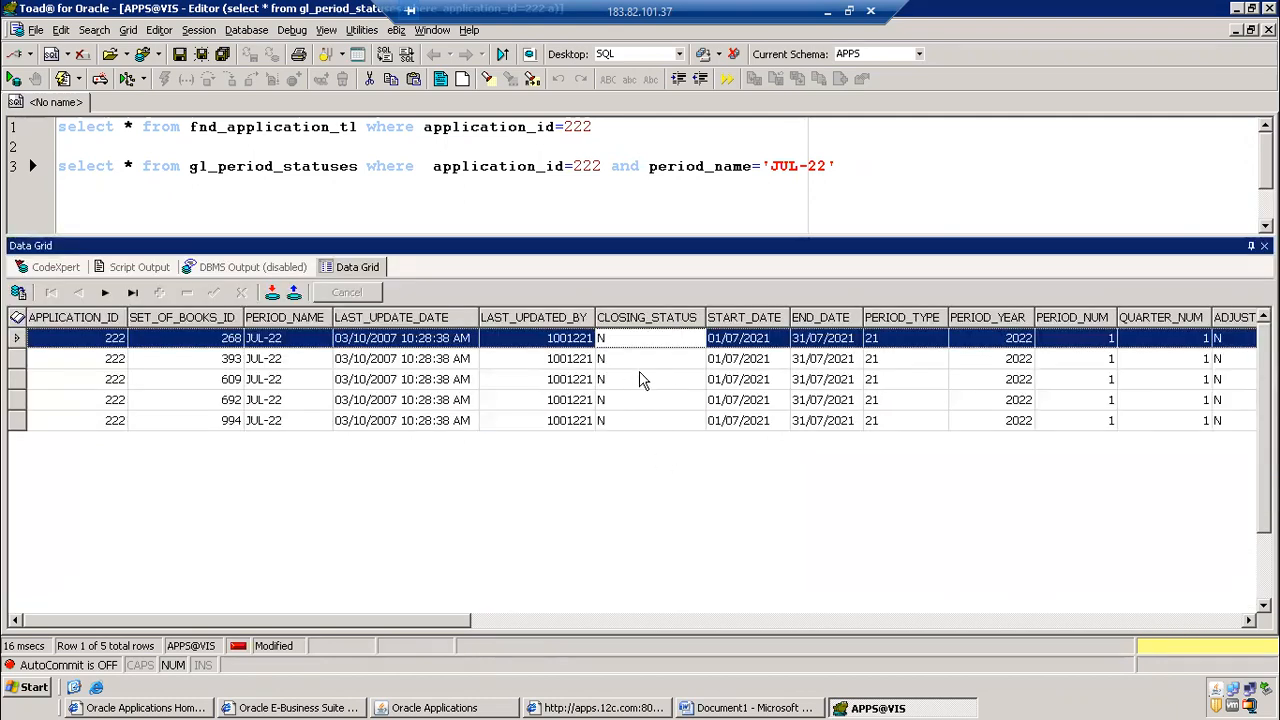
left_click_drag(465, 620, 77, 577)
left_click(643, 347)
Leave the remote desktop session and switch to the mail search in the Gmail tab open in Chrome
left_click(827, 11)
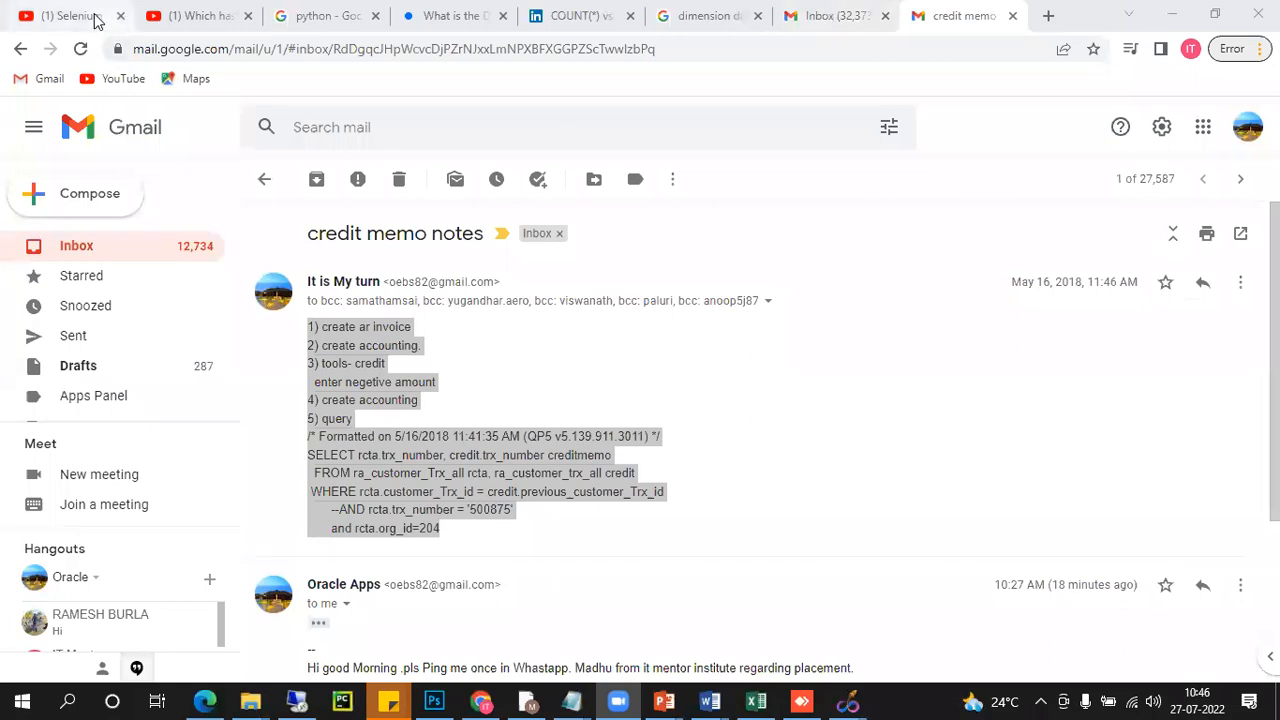
left_click(100, 18)
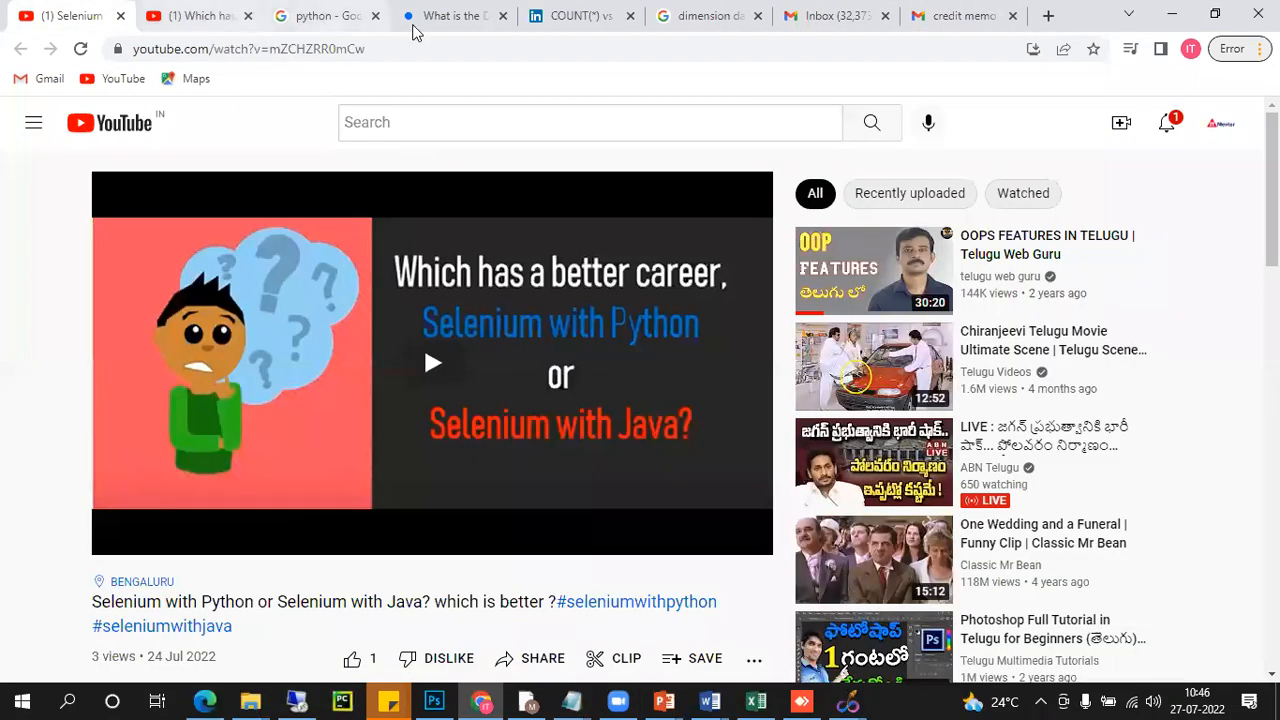
left_click(965, 16)
left_click(427, 120)
type("period query")
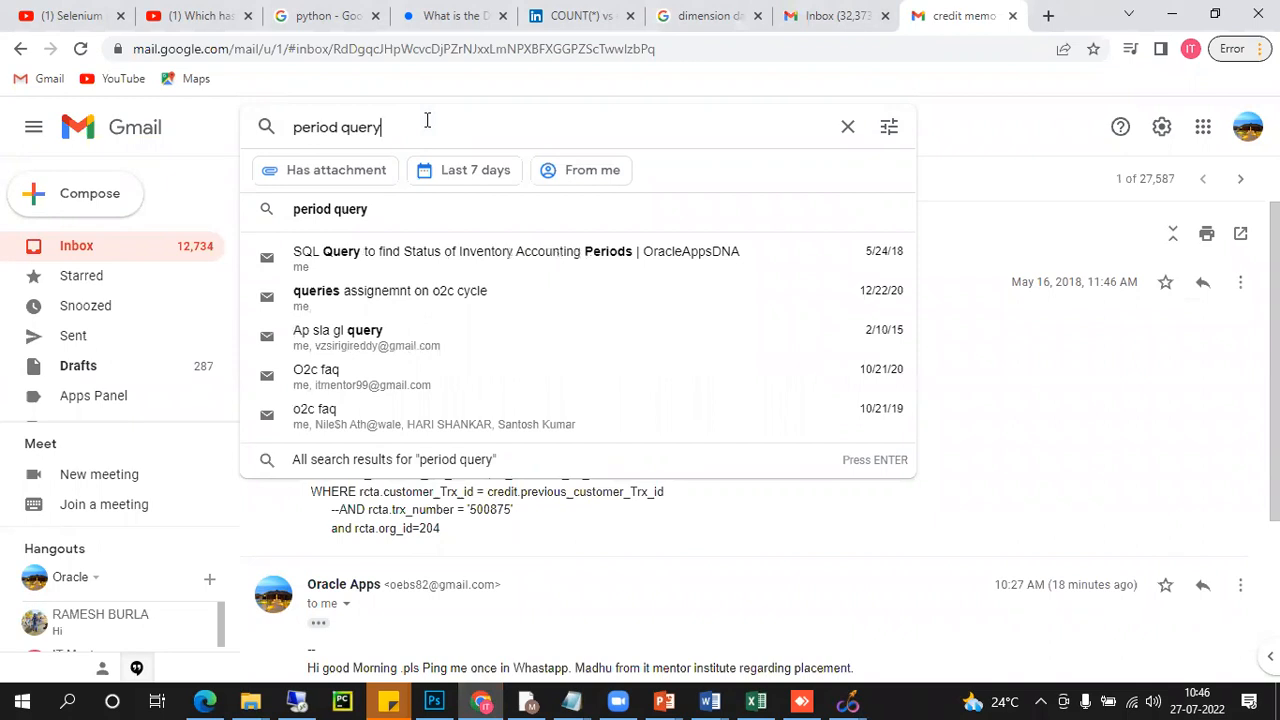
key("BackSpace")
key("BackSpace")
key("BackSpace")
key("BackSpace")
key("BackSpace")
key("BackSpace")
key("BackSpace")
key("BackSpace")
key("BackSpace")
key("BackSpace")
key("BackSpace")
key("BackSpace")
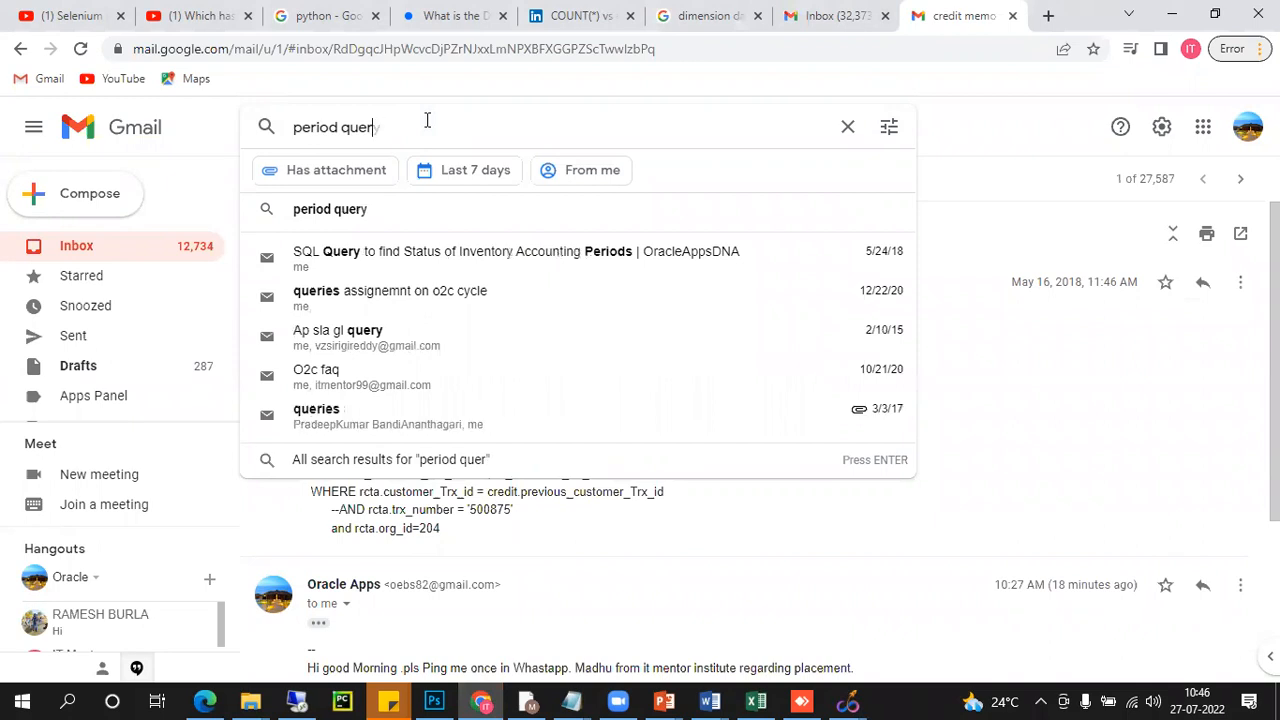
Search the mailbox for gl_period_statuses and open the "PFA" message containing Periods_query.txt
type("gl_perio")
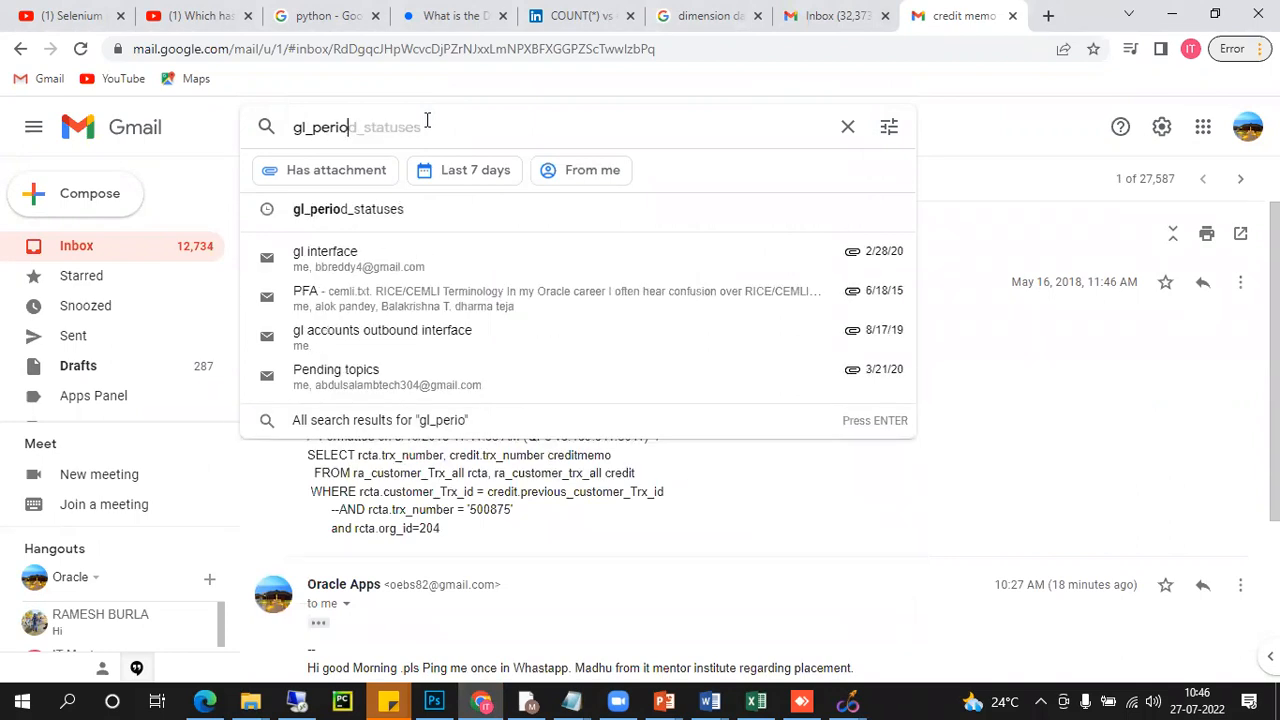
left_click(368, 212)
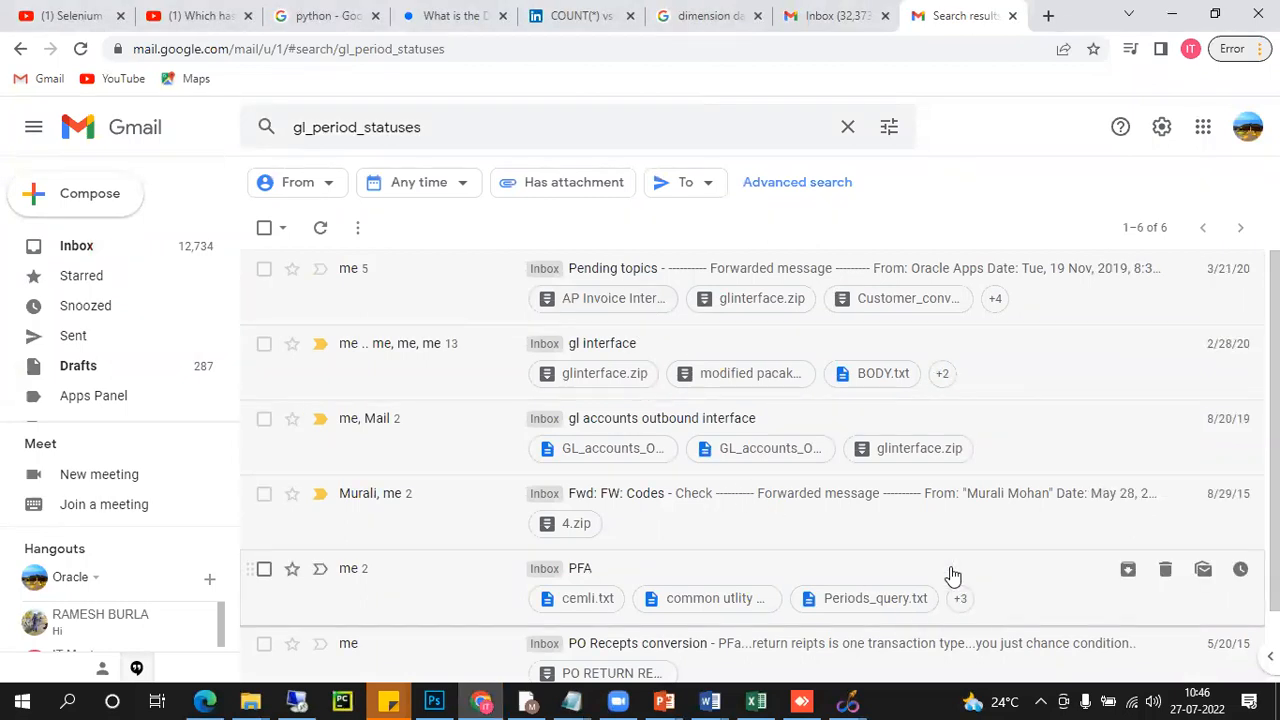
left_click(700, 570)
Preview the Periods_query.txt attachment and download it
mouse_move(1166, 471)
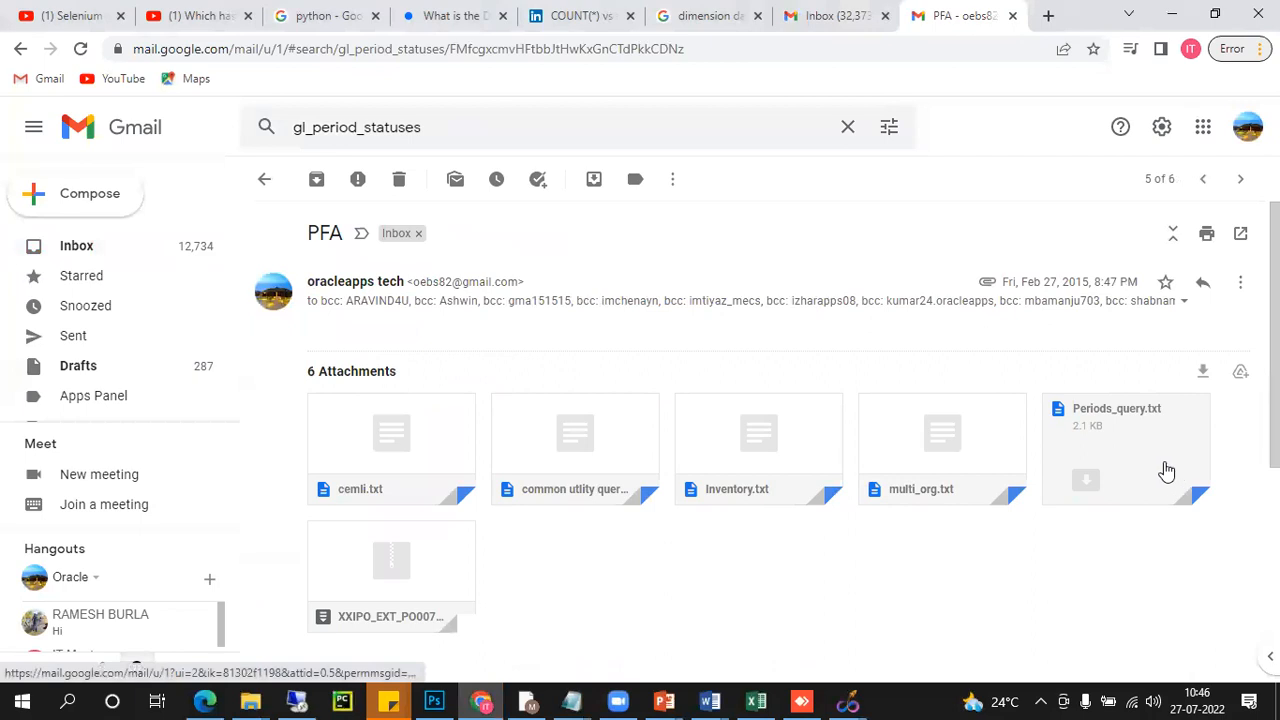
left_click(1092, 434)
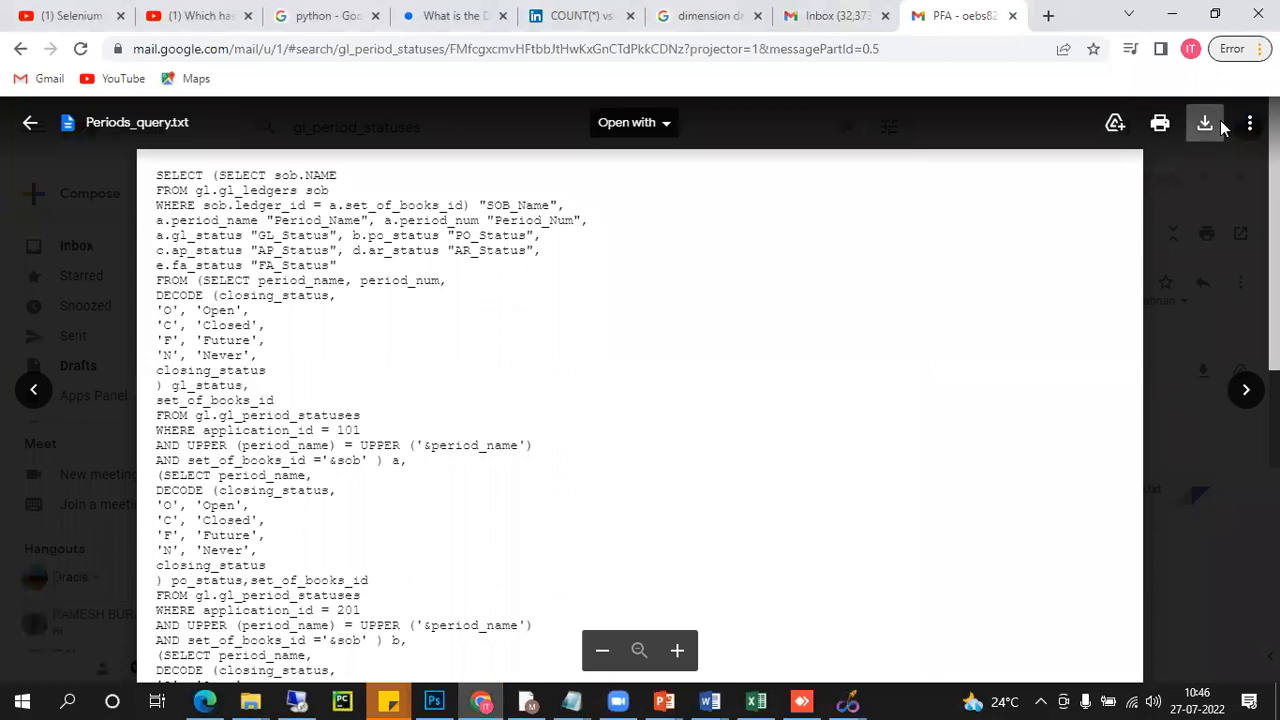
left_click(1221, 124)
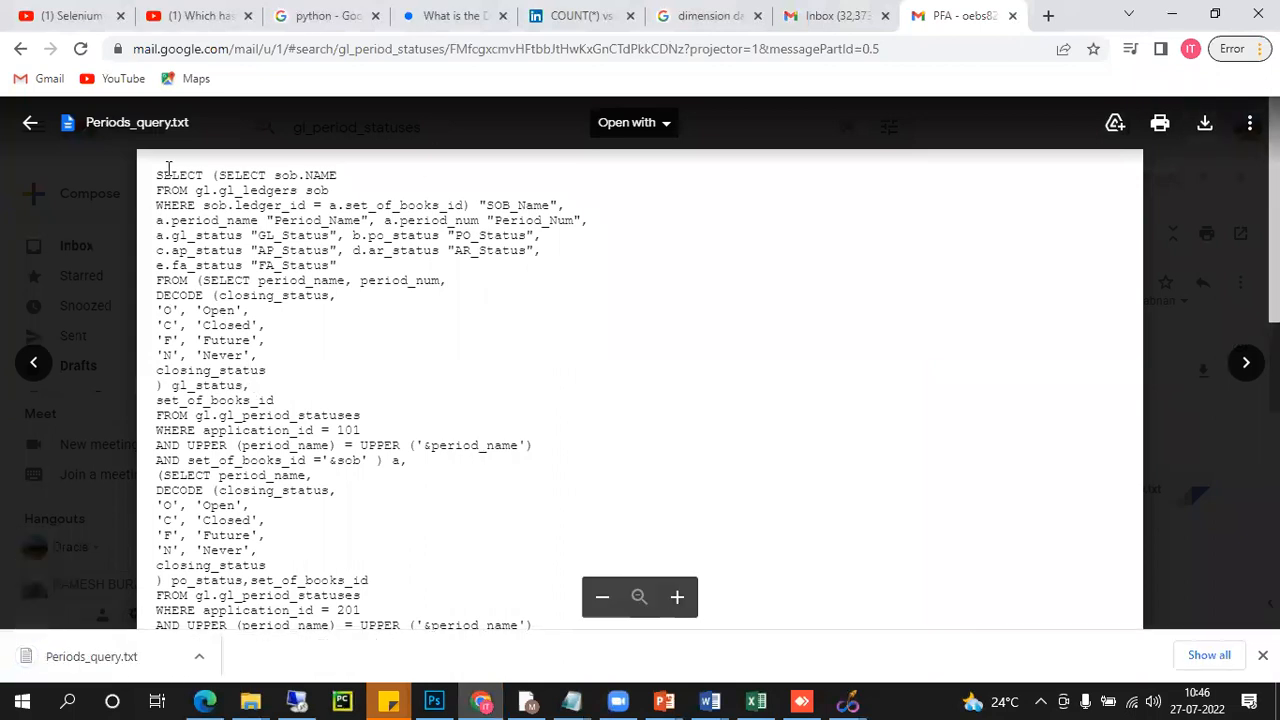
Open the downloaded Periods_query.txt in Notepad and copy the entire periods query
left_click_drag(156, 168, 470, 582)
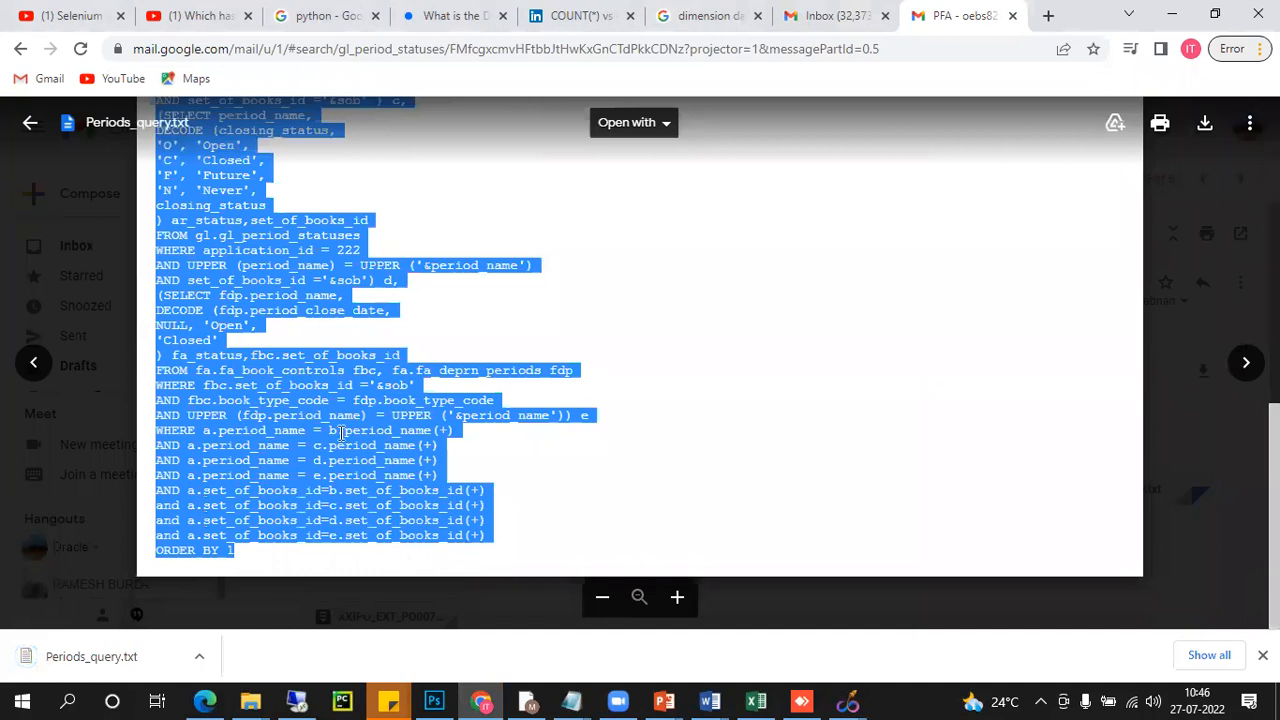
left_click(133, 643)
left_click(663, 272)
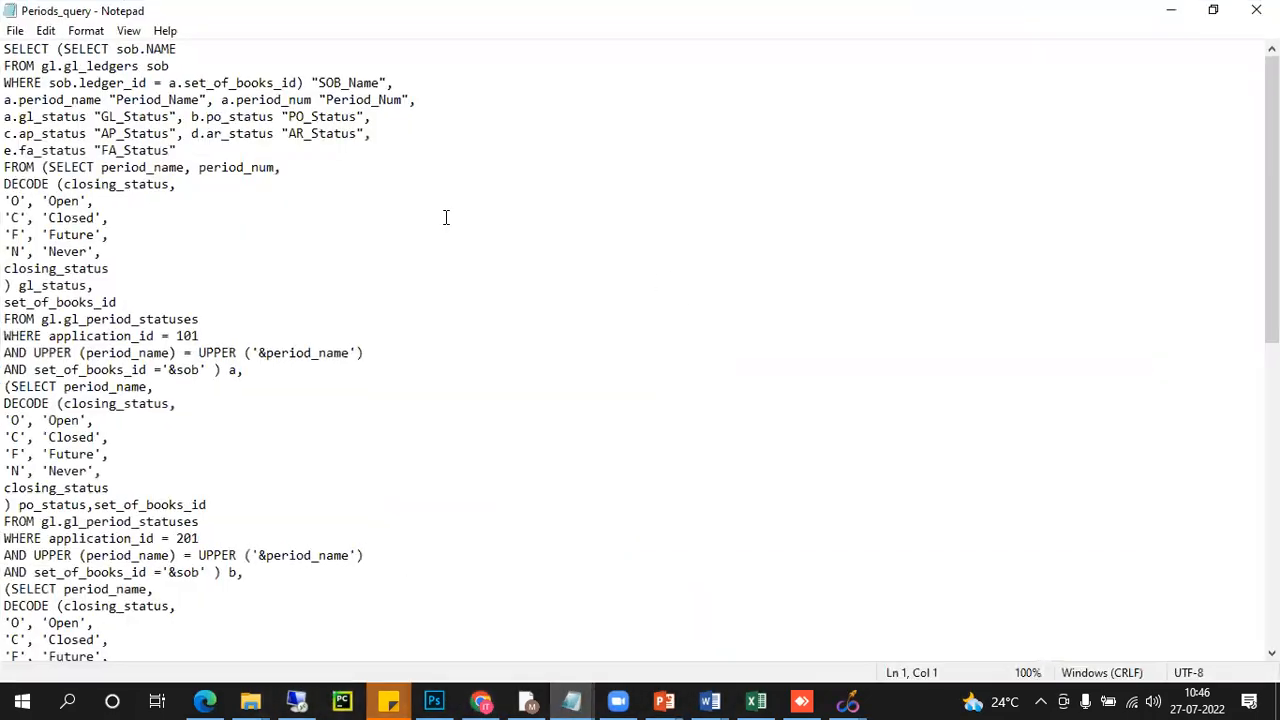
key("ctrl+a")
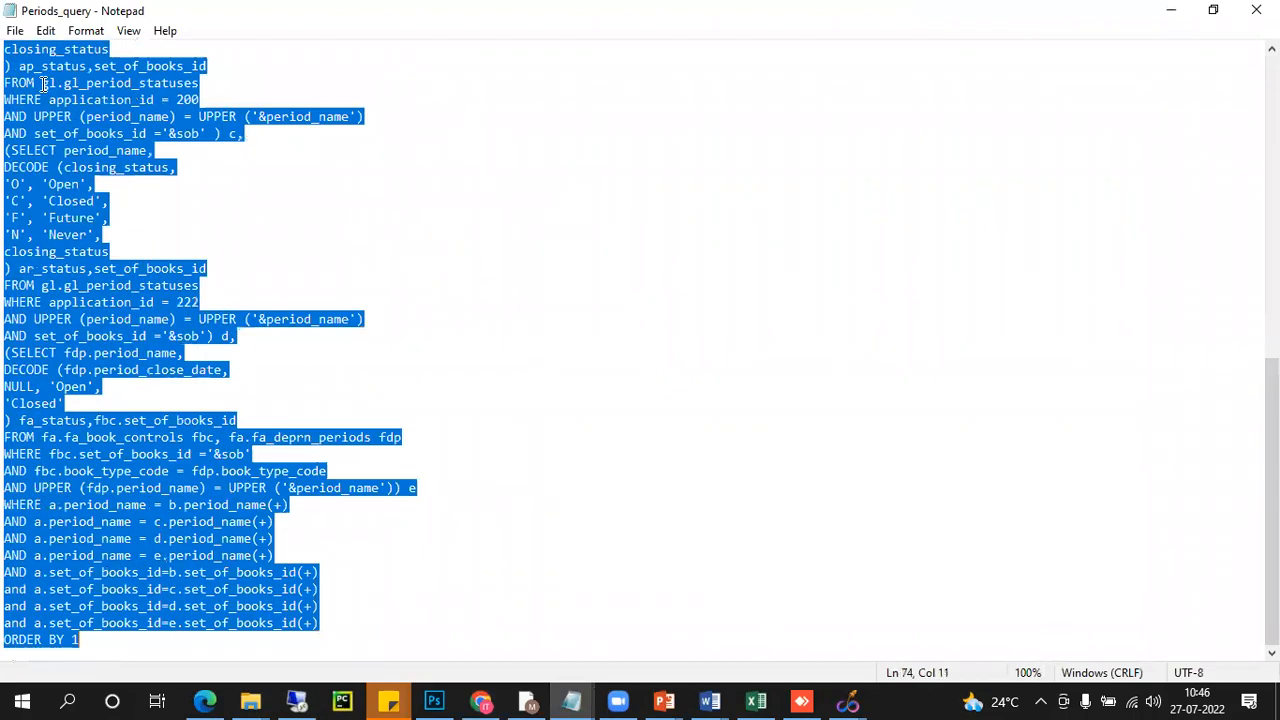
Switch to the remote desktop session and paste the periods query into a new Toad editor tab
left_click(306, 699)
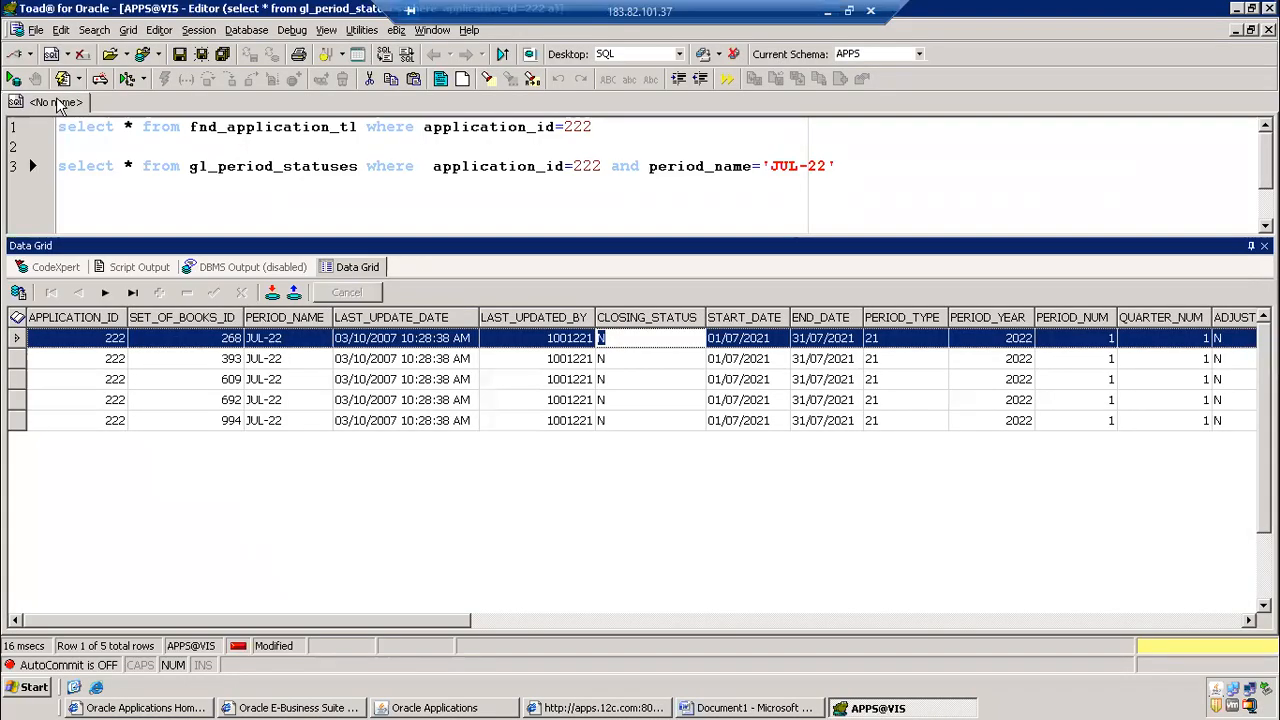
right_click(60, 107)
mouse_move(100, 137)
left_click(215, 133)
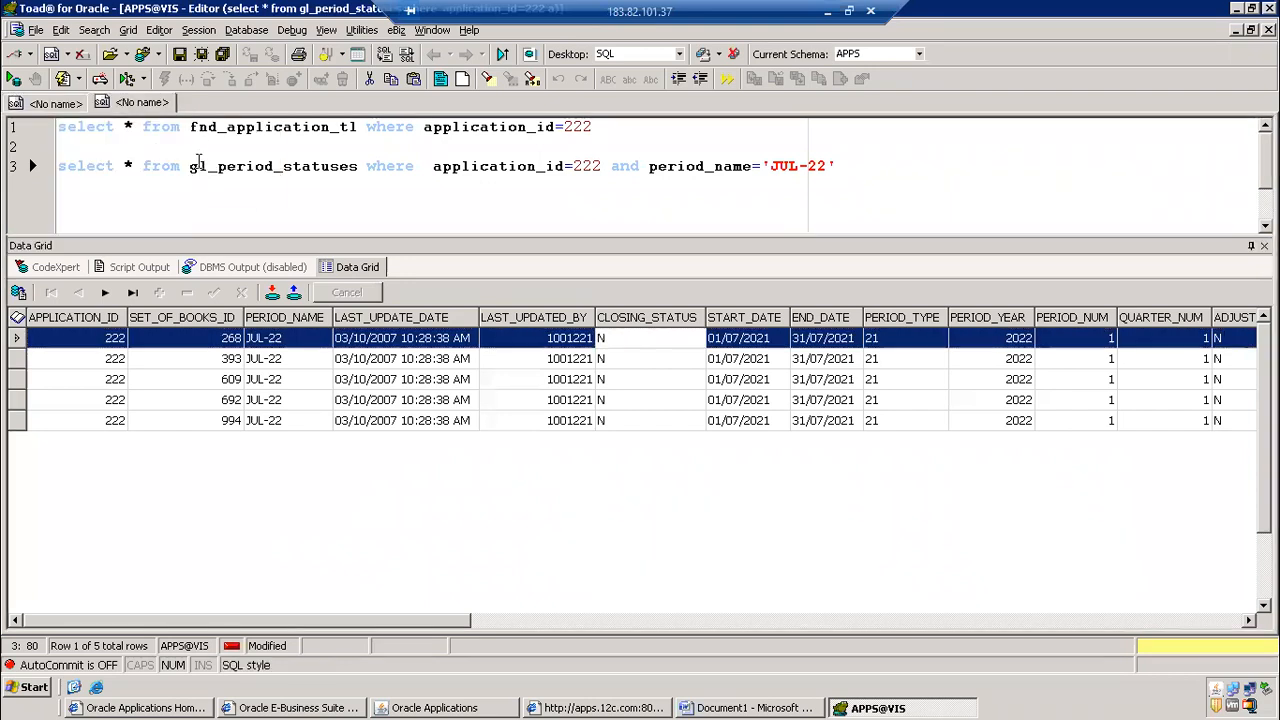
key("ctrl+v")
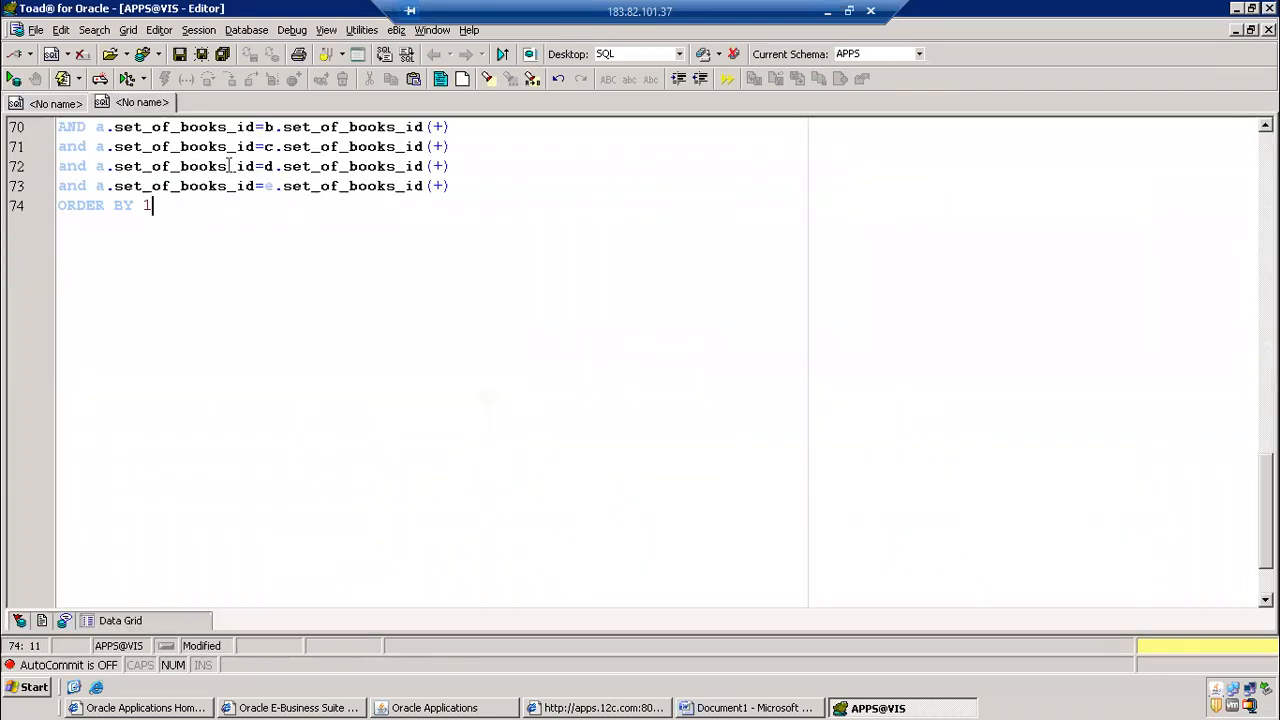
Examine the ar_status subquery, including its gl.gl_period_statuses source and application_id = 222 condition
scroll(418, 339, "up", 9)
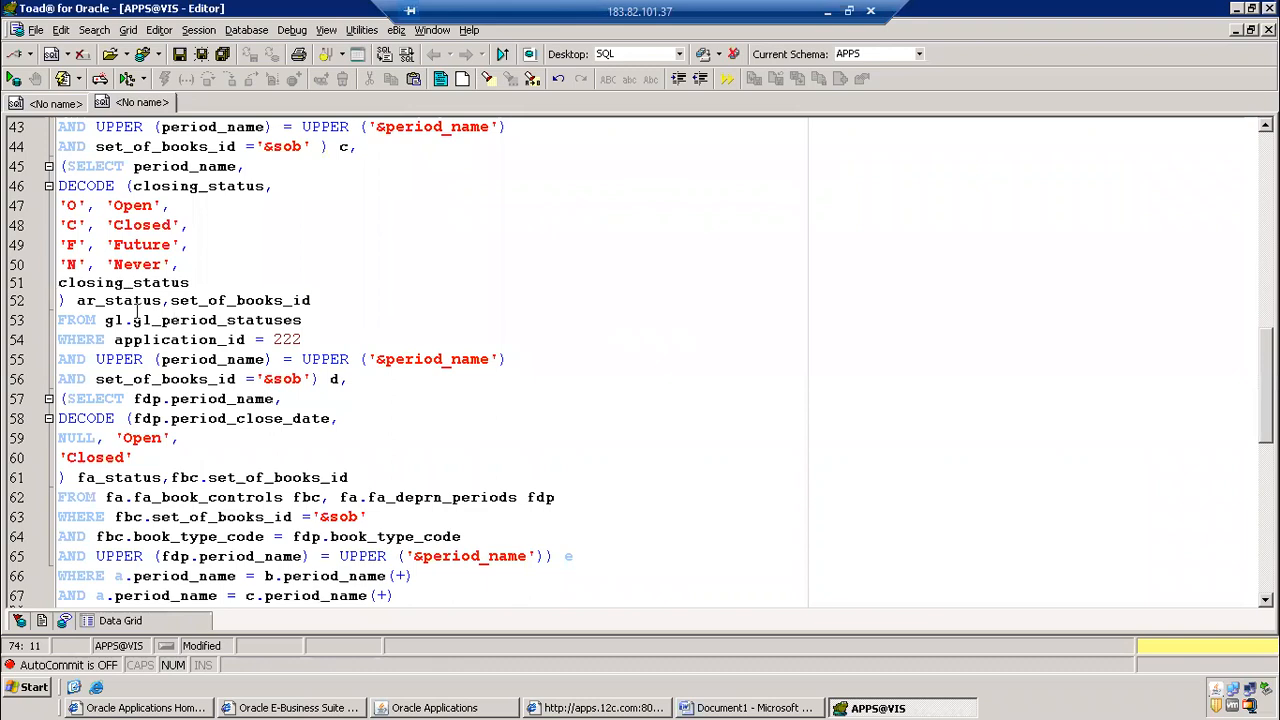
left_click_drag(124, 320, 303, 319)
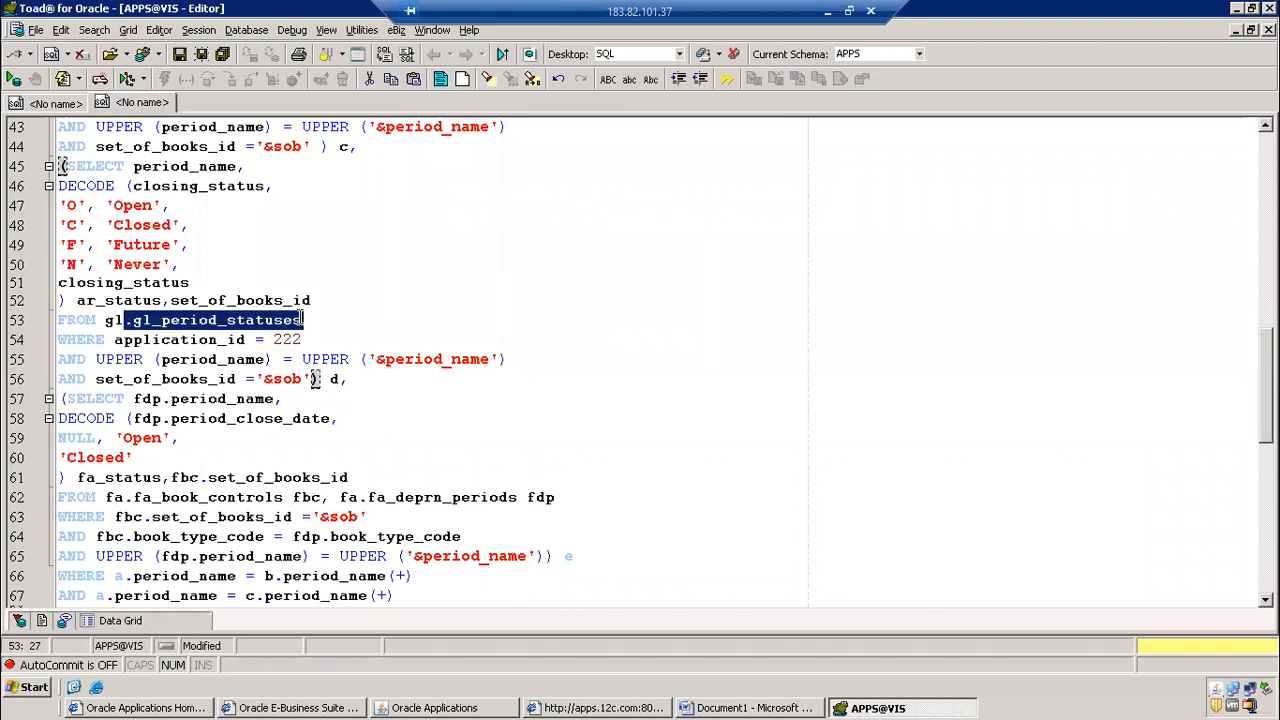
left_click(107, 339)
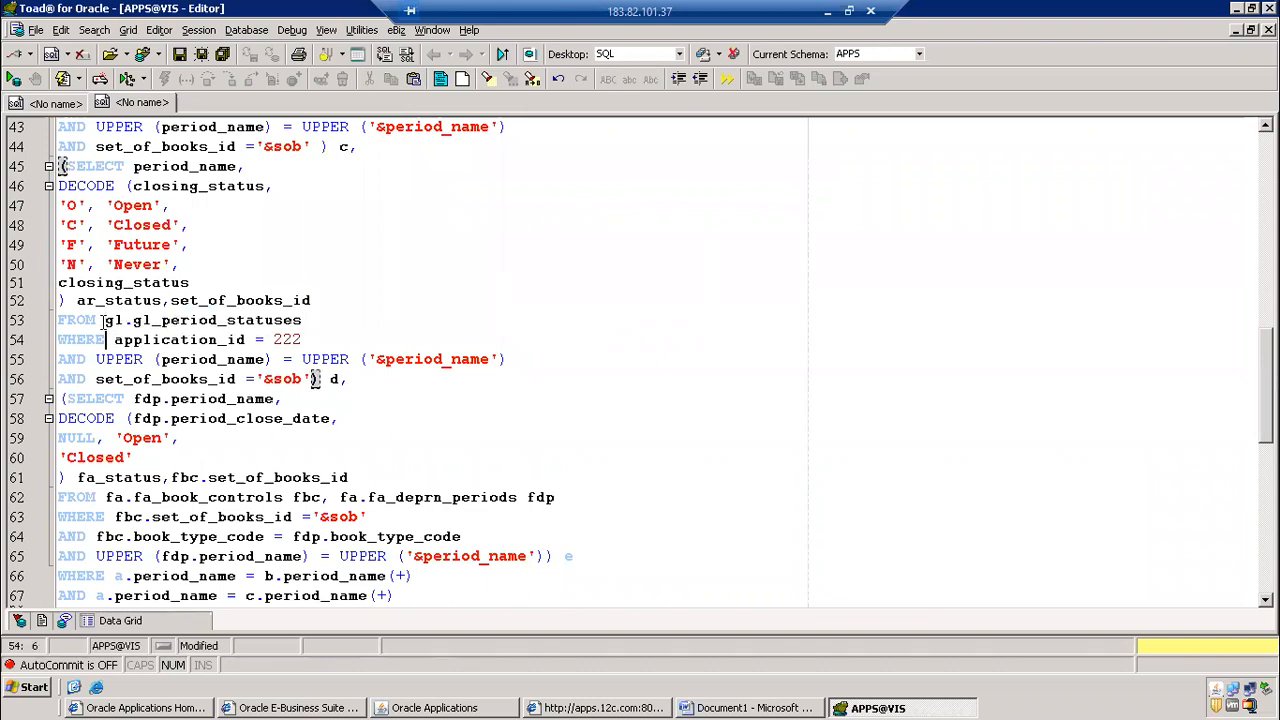
left_click_drag(103, 320, 120, 321)
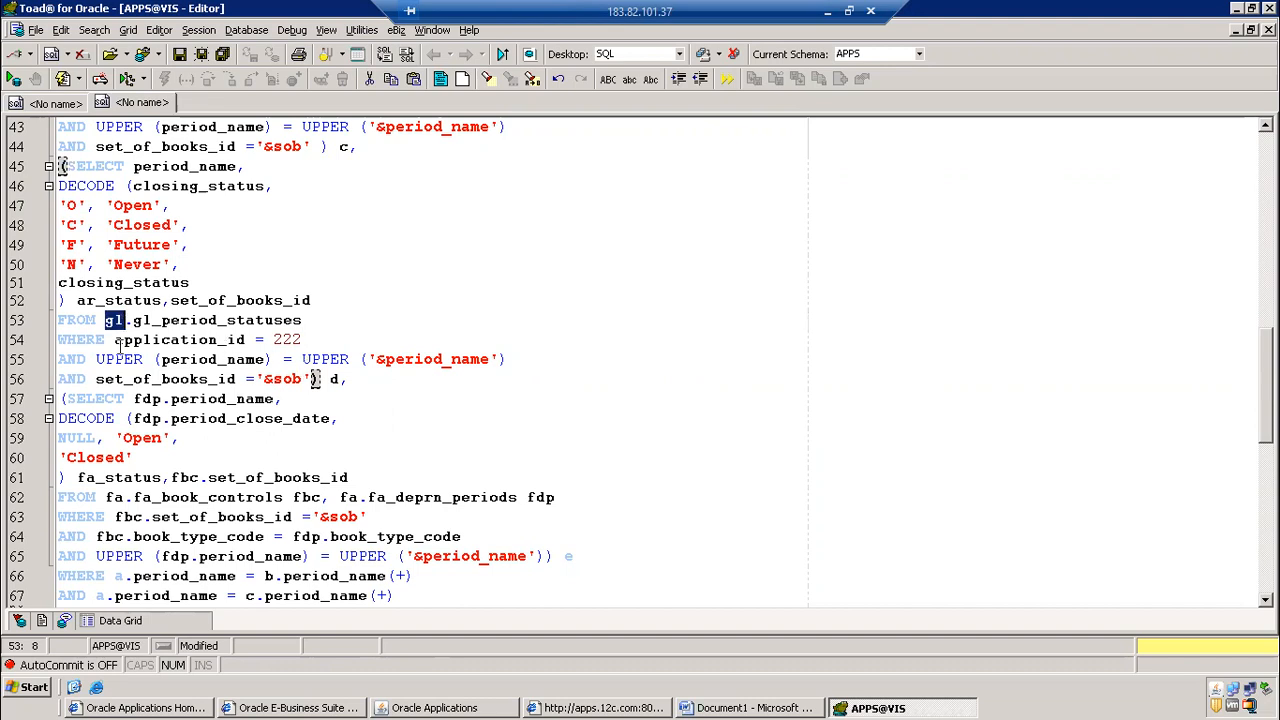
left_click_drag(115, 340, 310, 339)
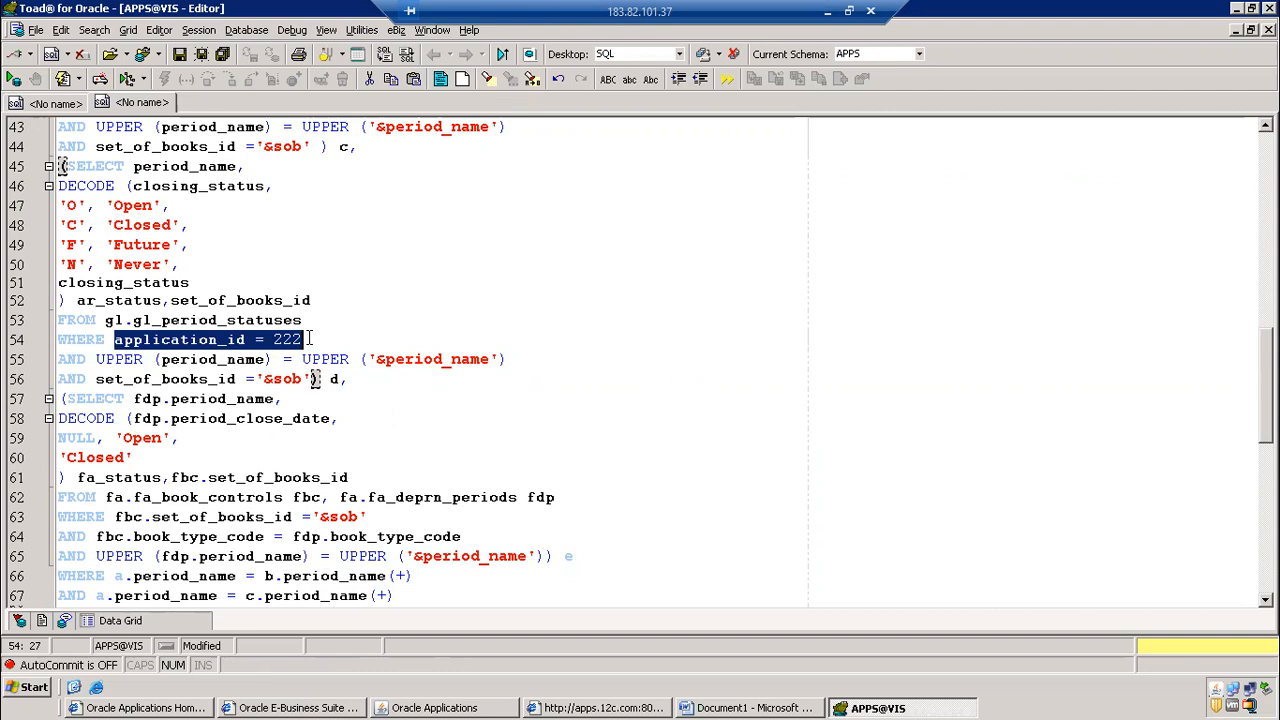
left_click(257, 320)
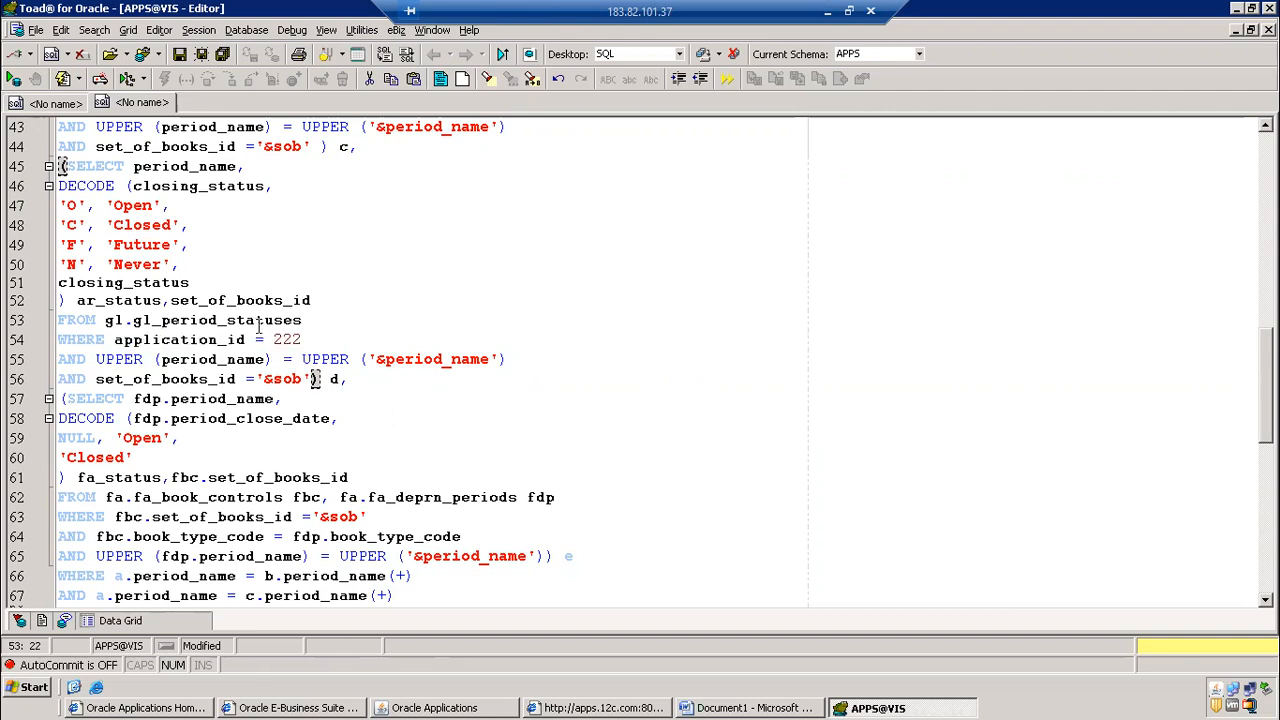
Copy the ar_status SELECT subquery for application_id 222 into another new editor tab, without its enclosing parentheses
left_click_drag(64, 166, 310, 378)
key("ctrl+c")
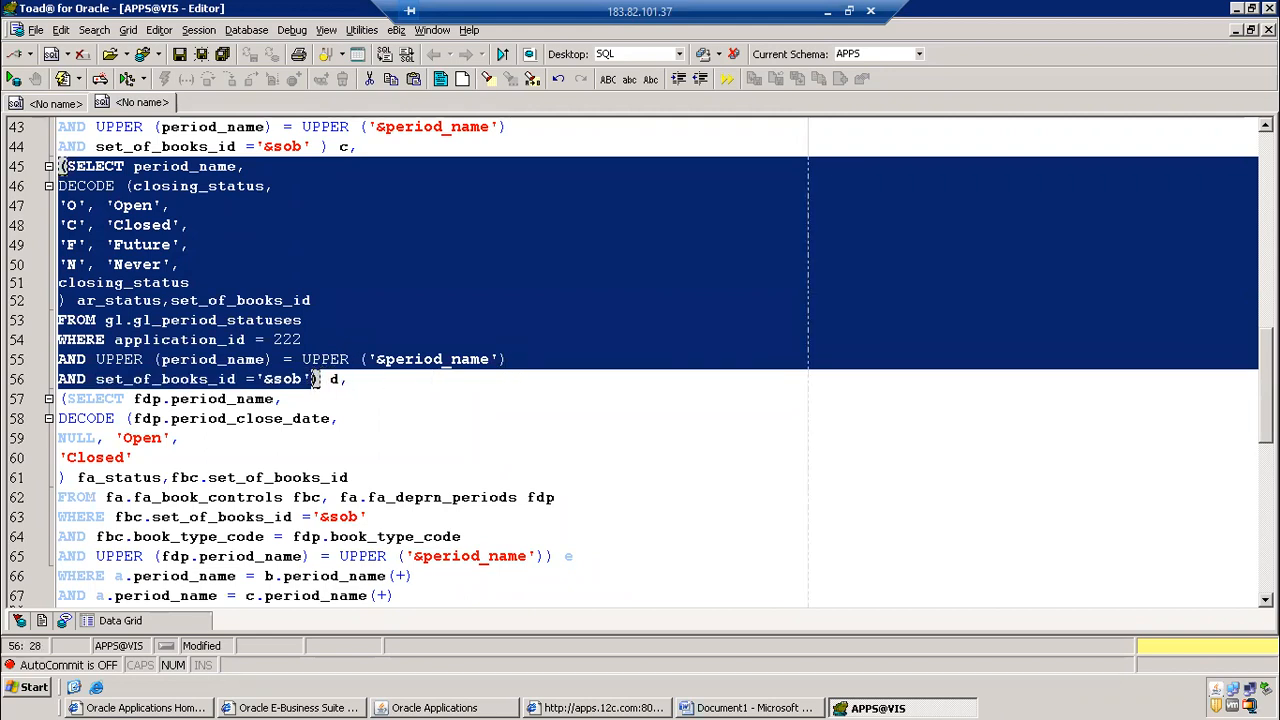
right_click(157, 100)
mouse_move(278, 140)
left_click(336, 137)
key("ctrl+v")
Replace the '&sob' parameter in the set_of_books_id condition with 1
left_click(28, 360)
left_click(17, 320, "shift")
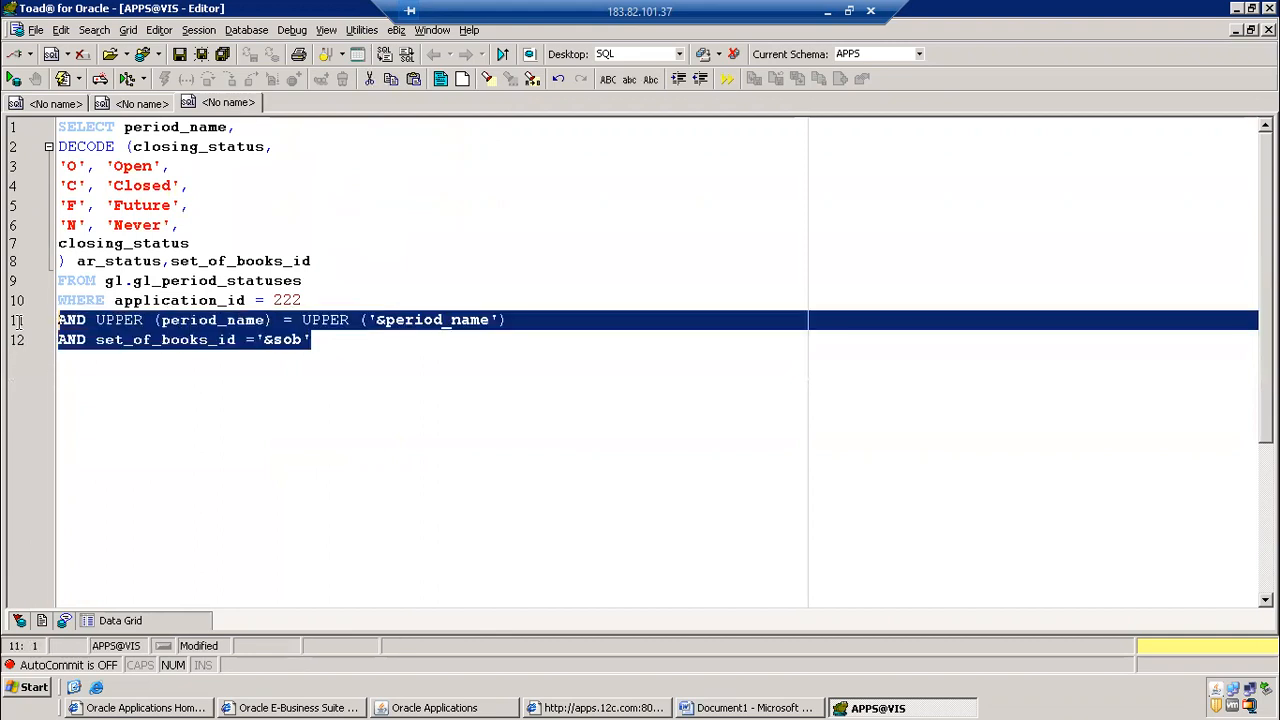
left_click(243, 362)
left_click(252, 339)
left_click(361, 339, "shift")
type("1")
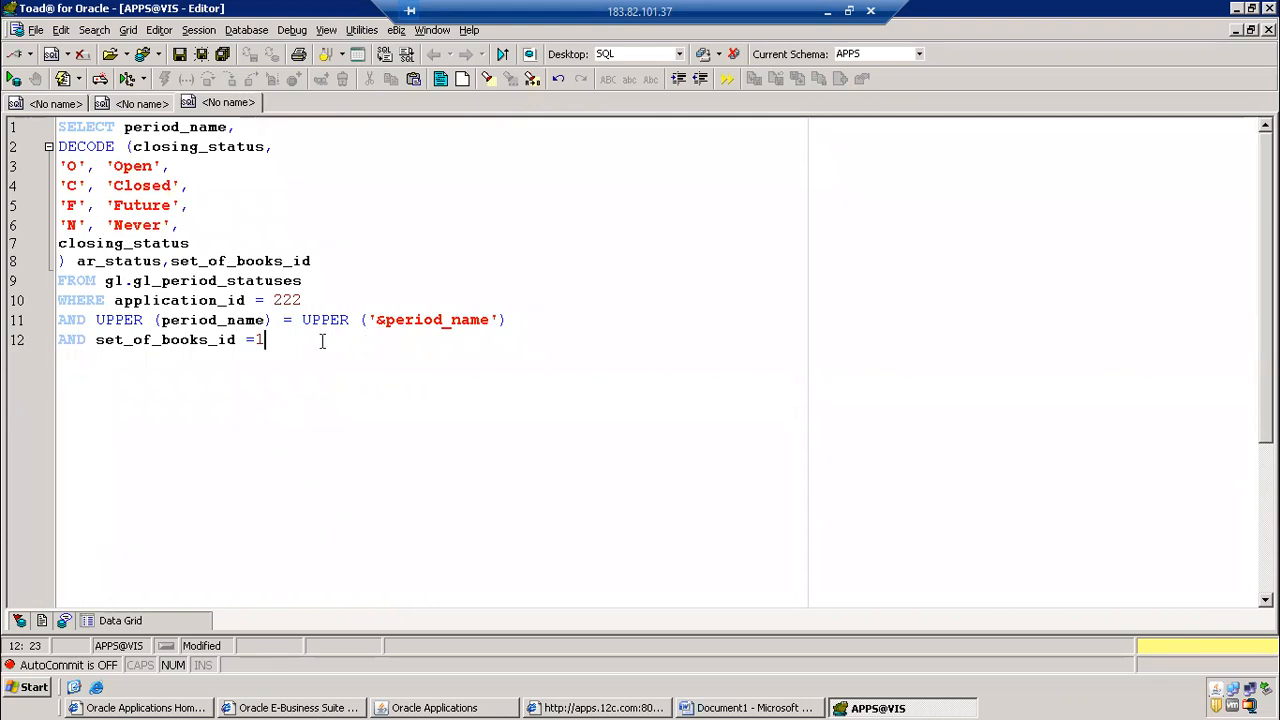
Comment out the UPPER (period_name) condition on line 11 and run the Receivables period status query
left_click(58, 320)
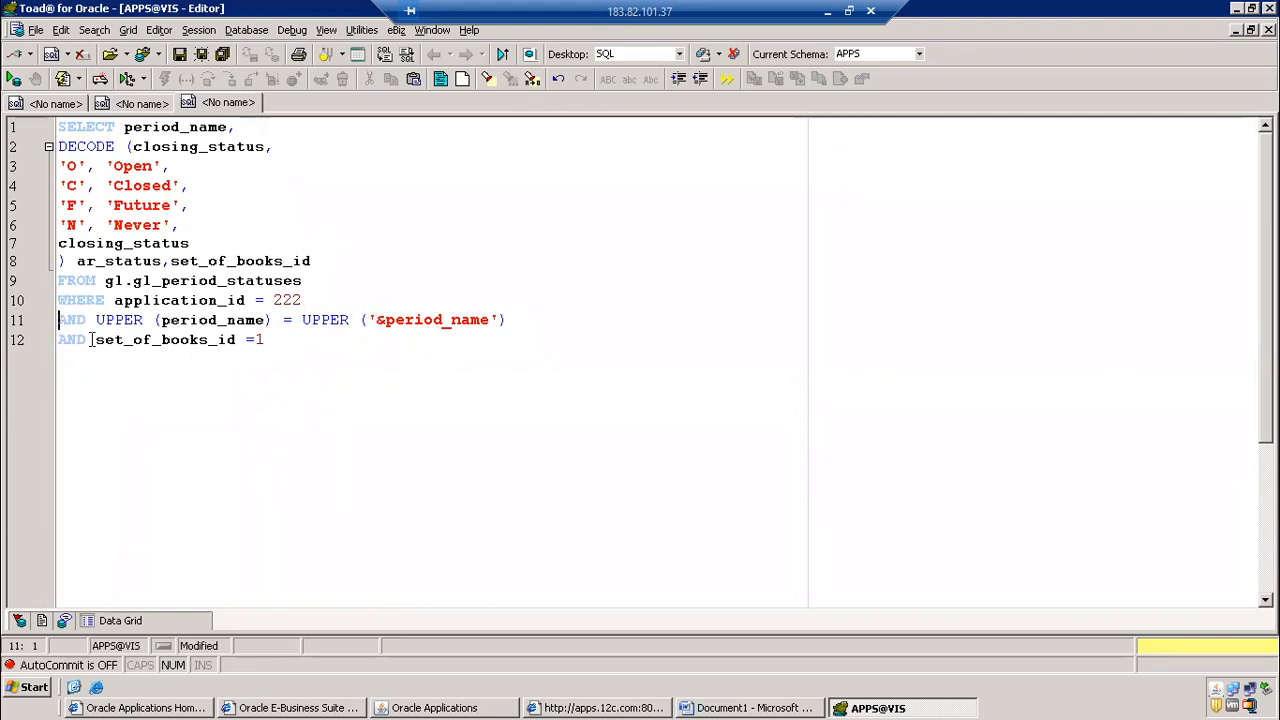
key("ctrl+b")
left_click(267, 228)
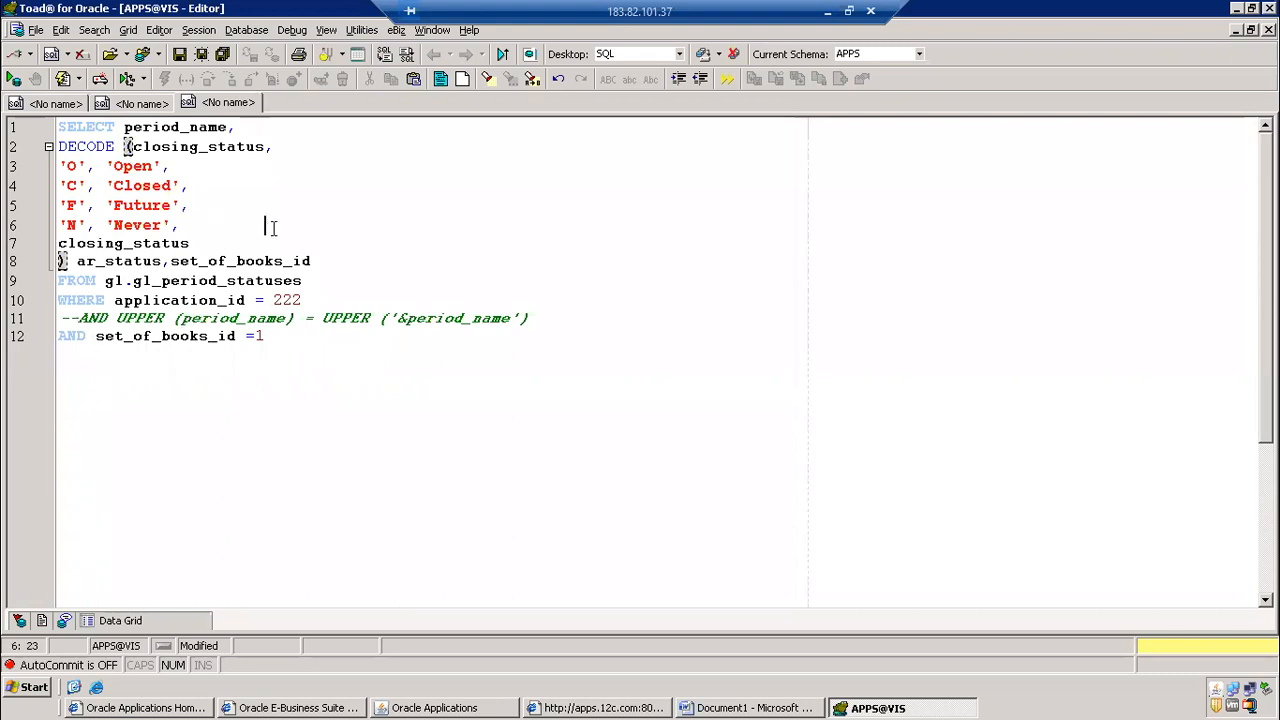
key("F9")
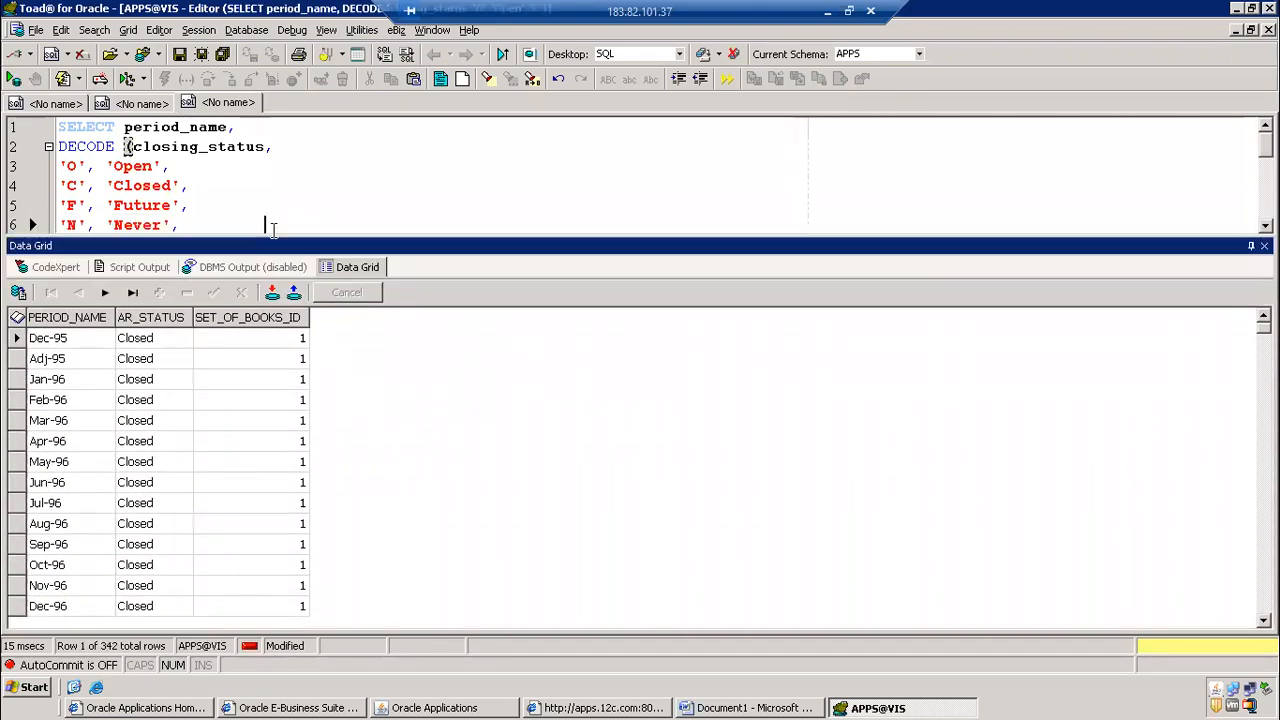
Look through the returned period rows and their AR_STATUS values in the result grid
left_click(177, 421)
key("Down")
key("Down")
key("Down")
key("Down")
key("Down")
key("Down")
key("Down")
key("Down")
key("Down")
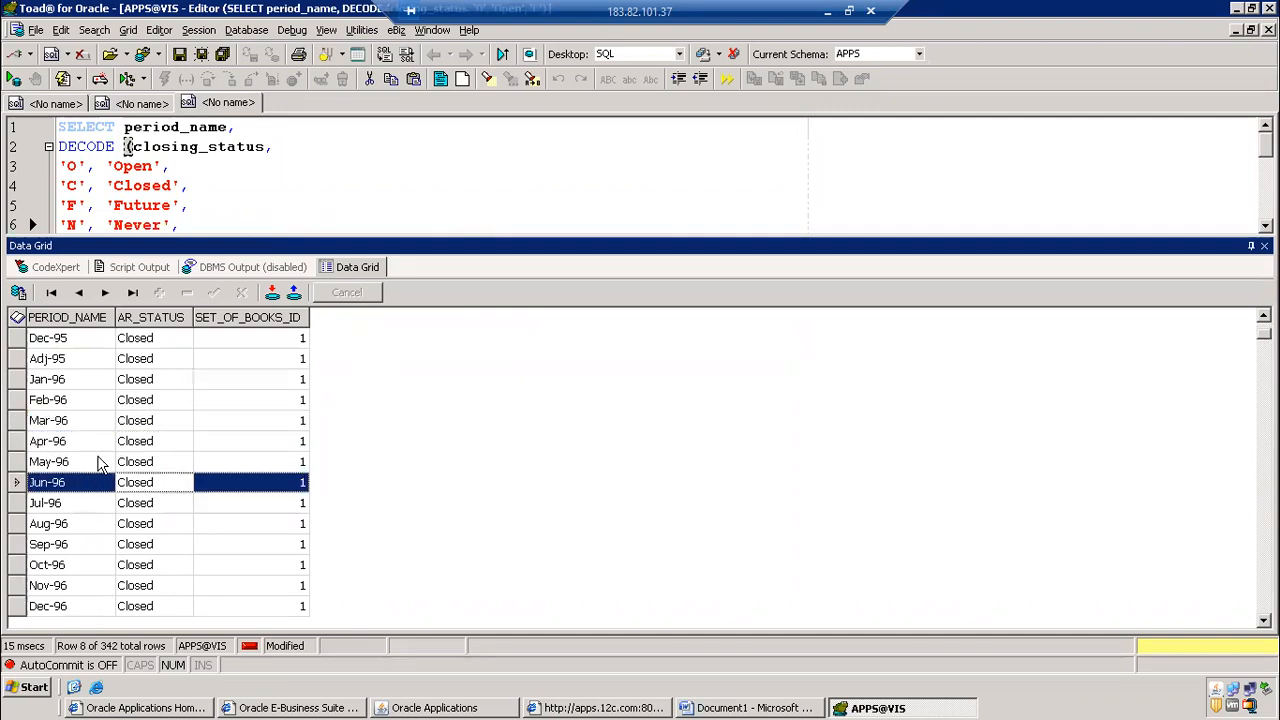
key("Down")
key("Down")
key("Down")
key("Down")
key("Down")
key("Down")
key("Down")
key("Down")
key("Down")
key("Down")
key("Down")
key("Down")
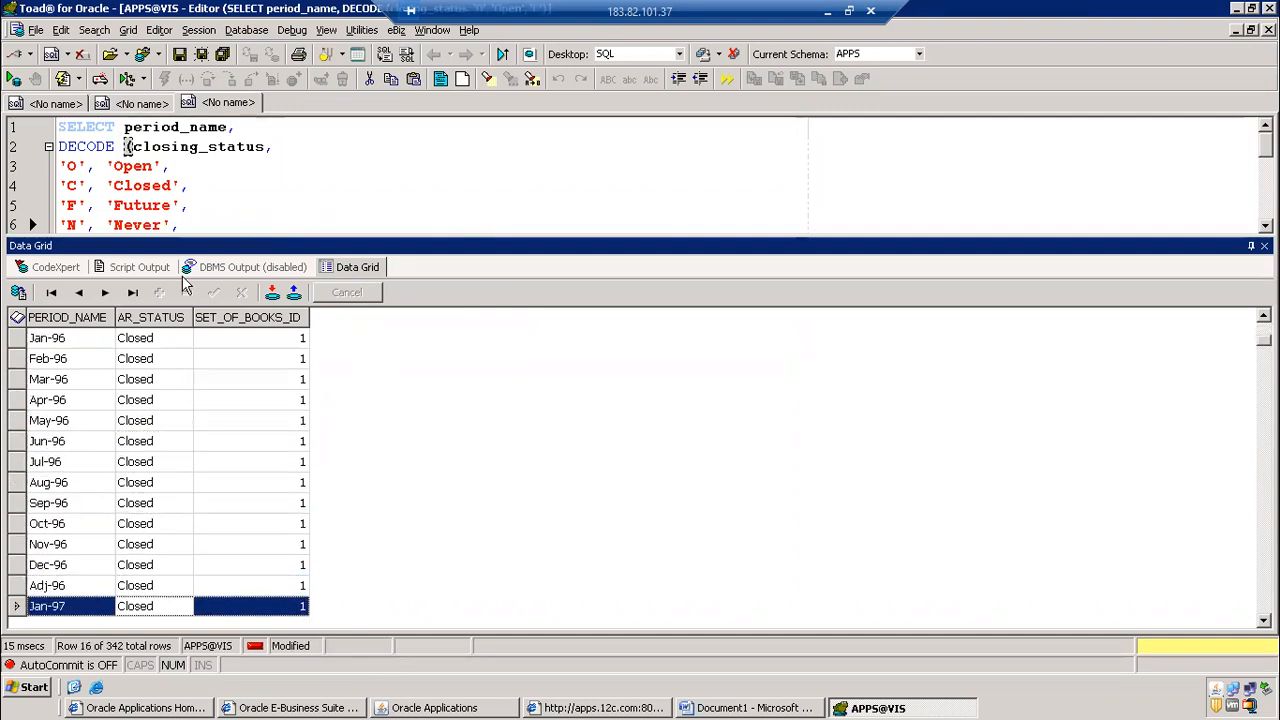
Sort the result grid by PERIOD_NAME in descending order and select the july-22 period
left_click(88, 320)
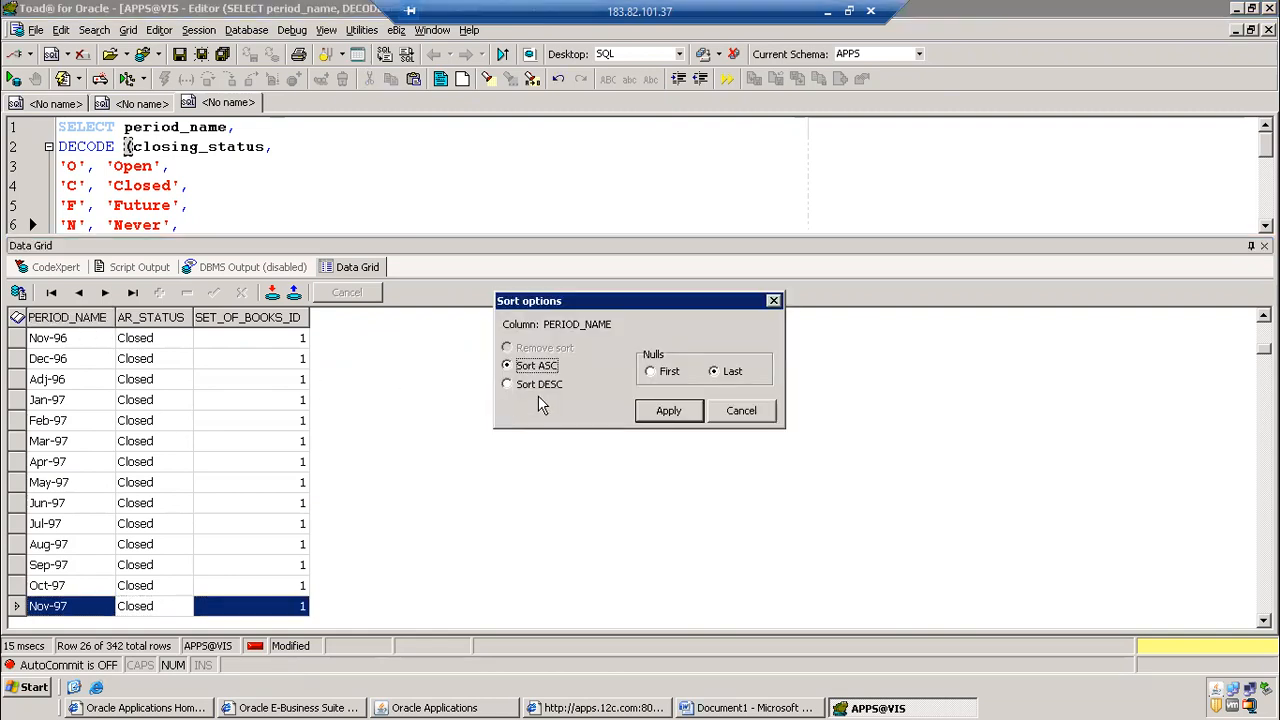
left_click(530, 385)
left_click(668, 411)
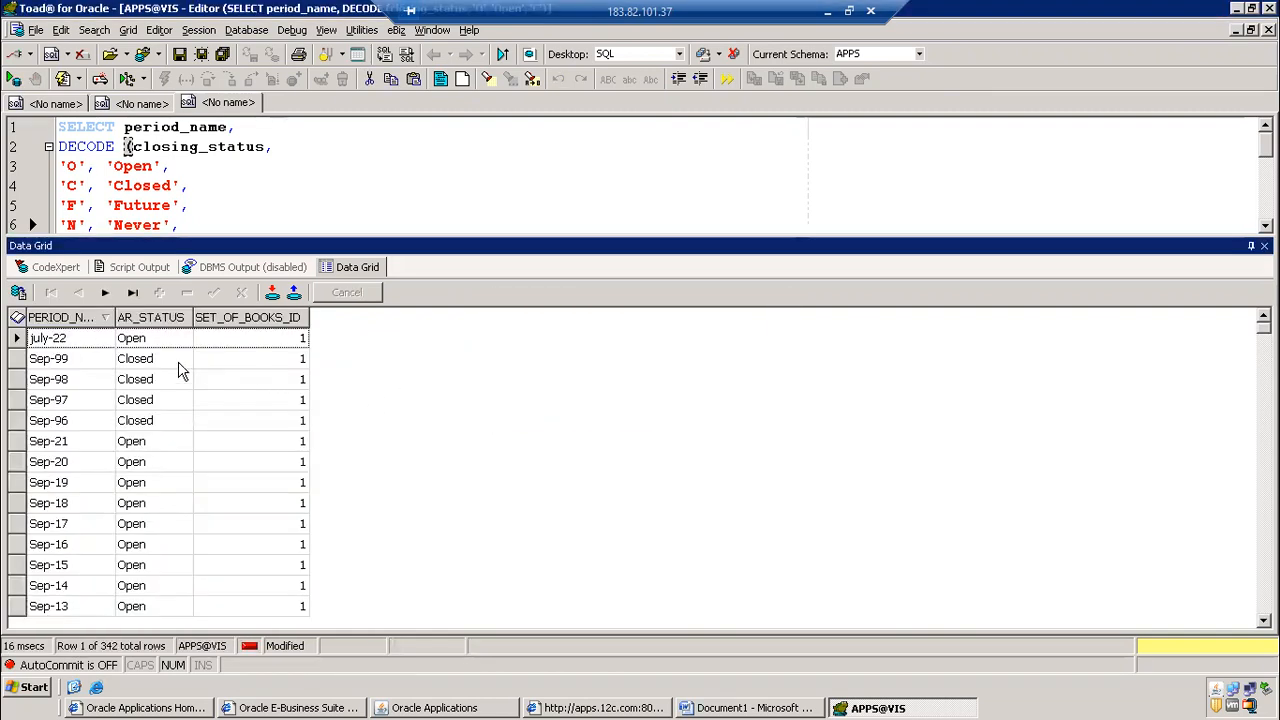
left_click(52, 340)
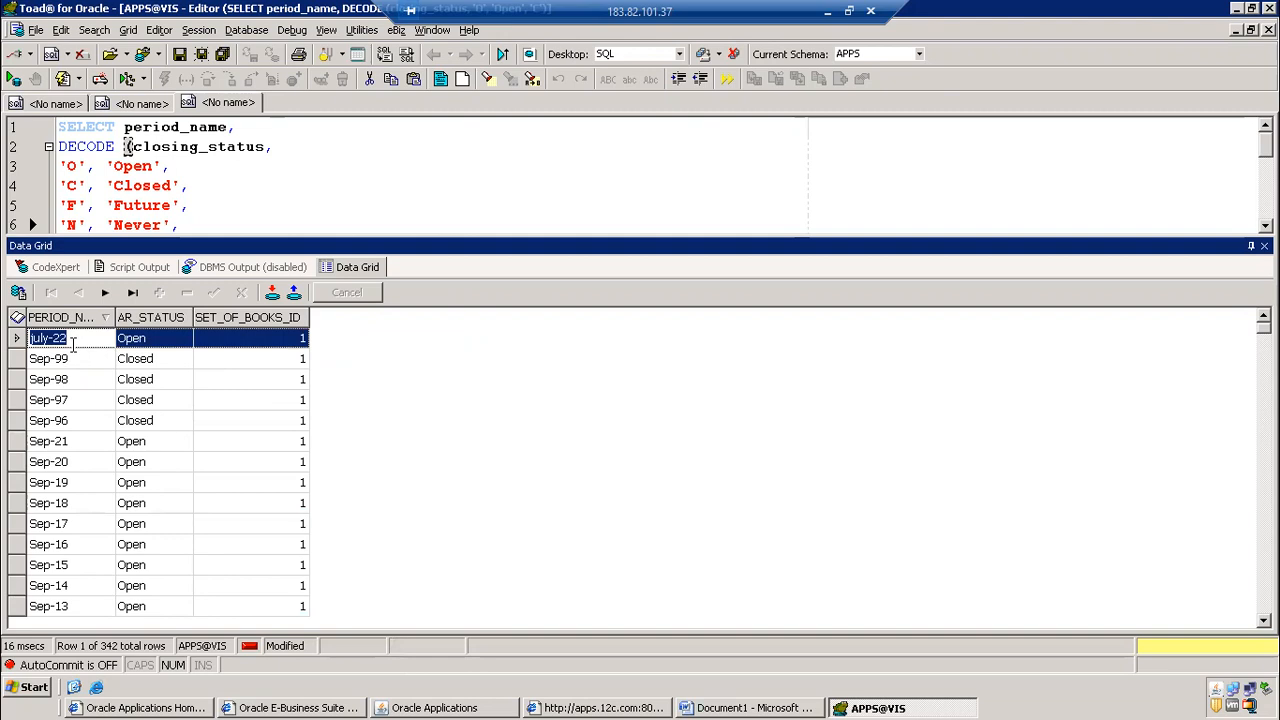
Switch to Oracle Applications, close the Applications form and change the responsibility to Receivables, Vision Operations (USA)
left_click(450, 708)
left_click(745, 419)
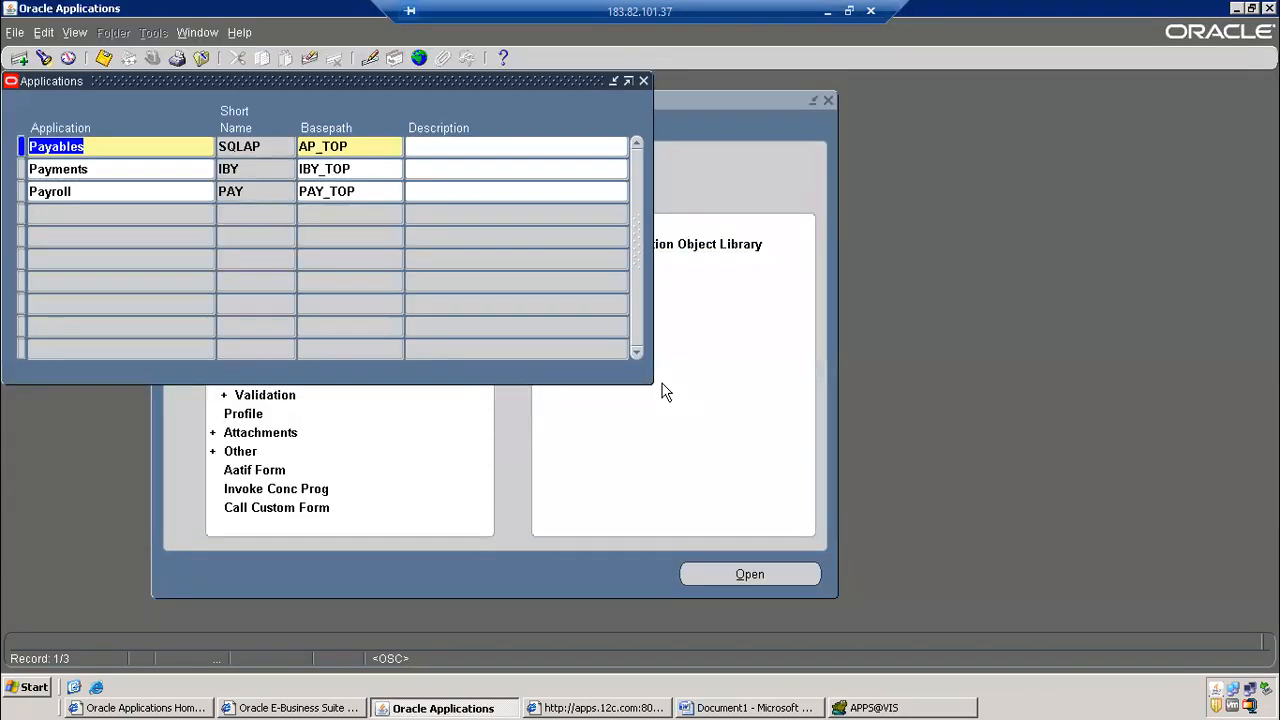
key("F4")
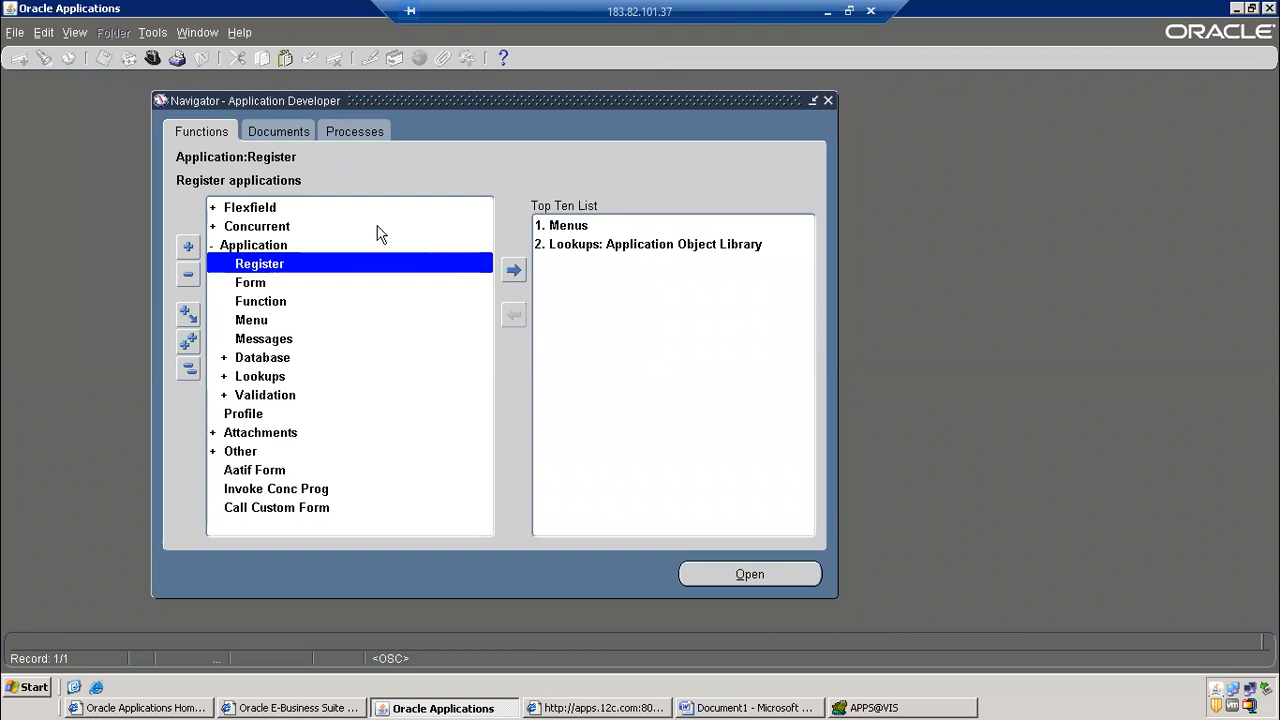
left_click(153, 58)
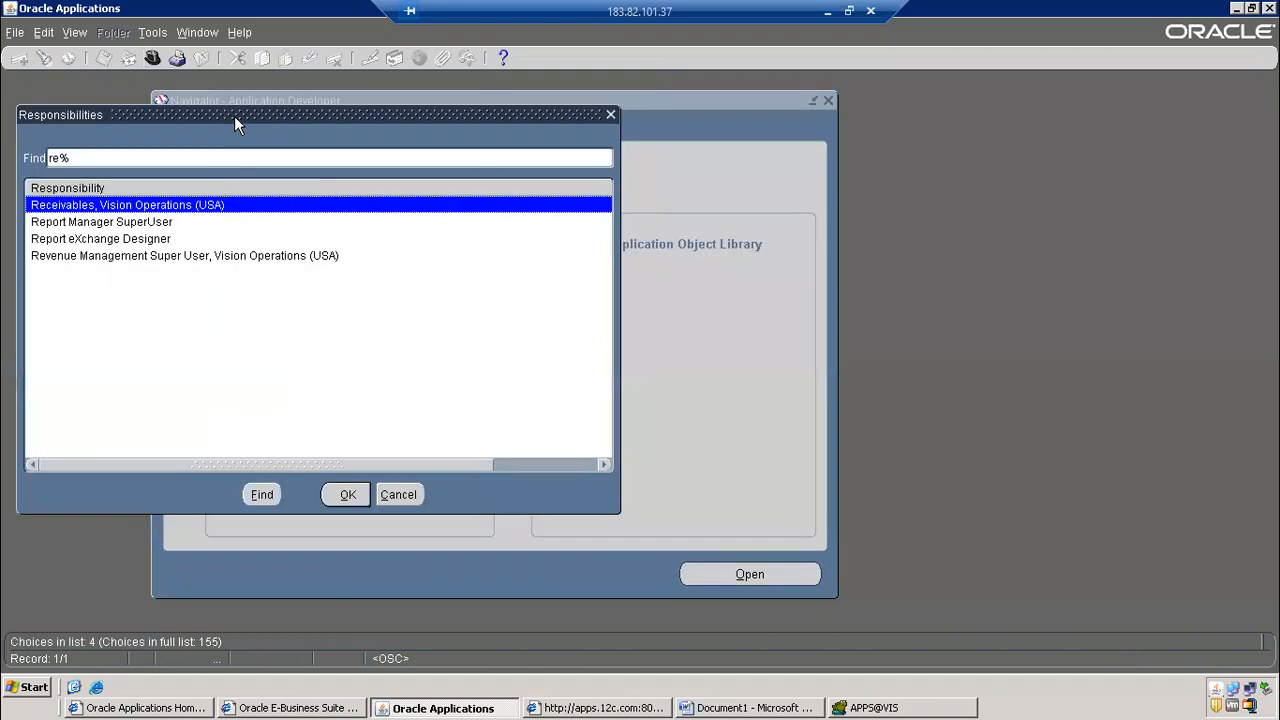
double_click(140, 205)
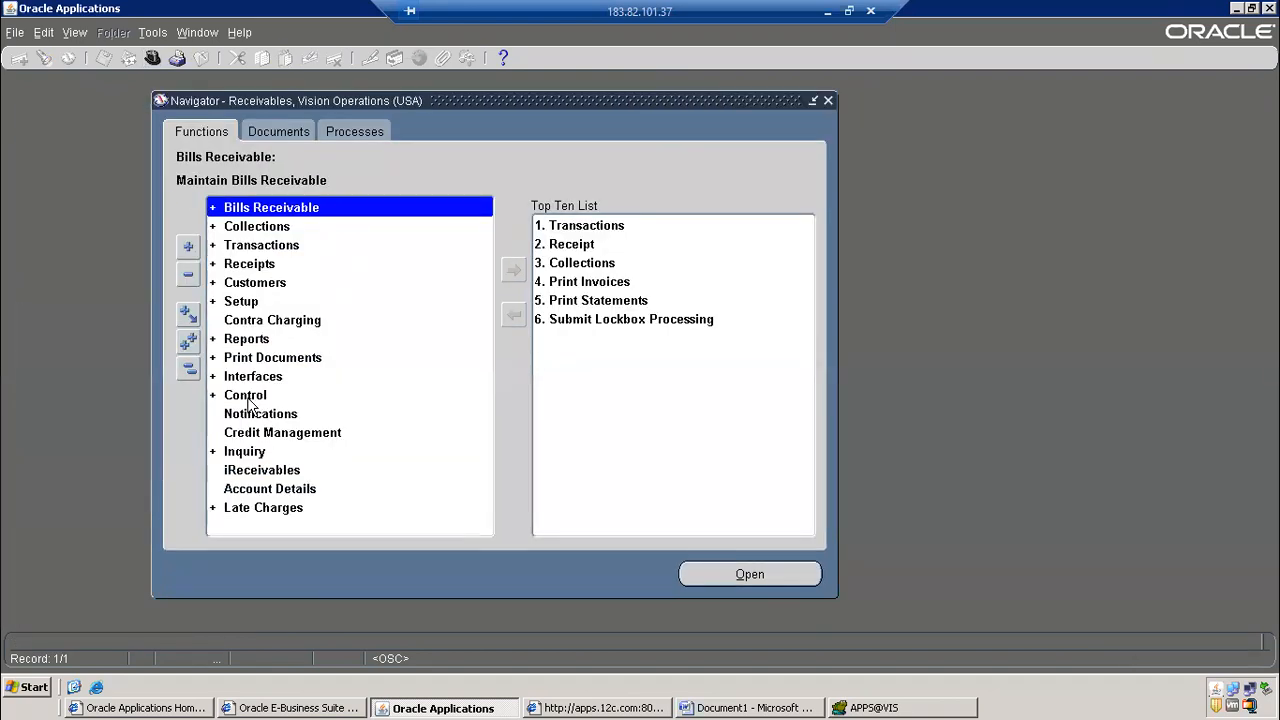
Expand Control and its Accounting group in the Navigator and select the Open/Close Periods function
left_click(250, 398)
double_click(250, 404)
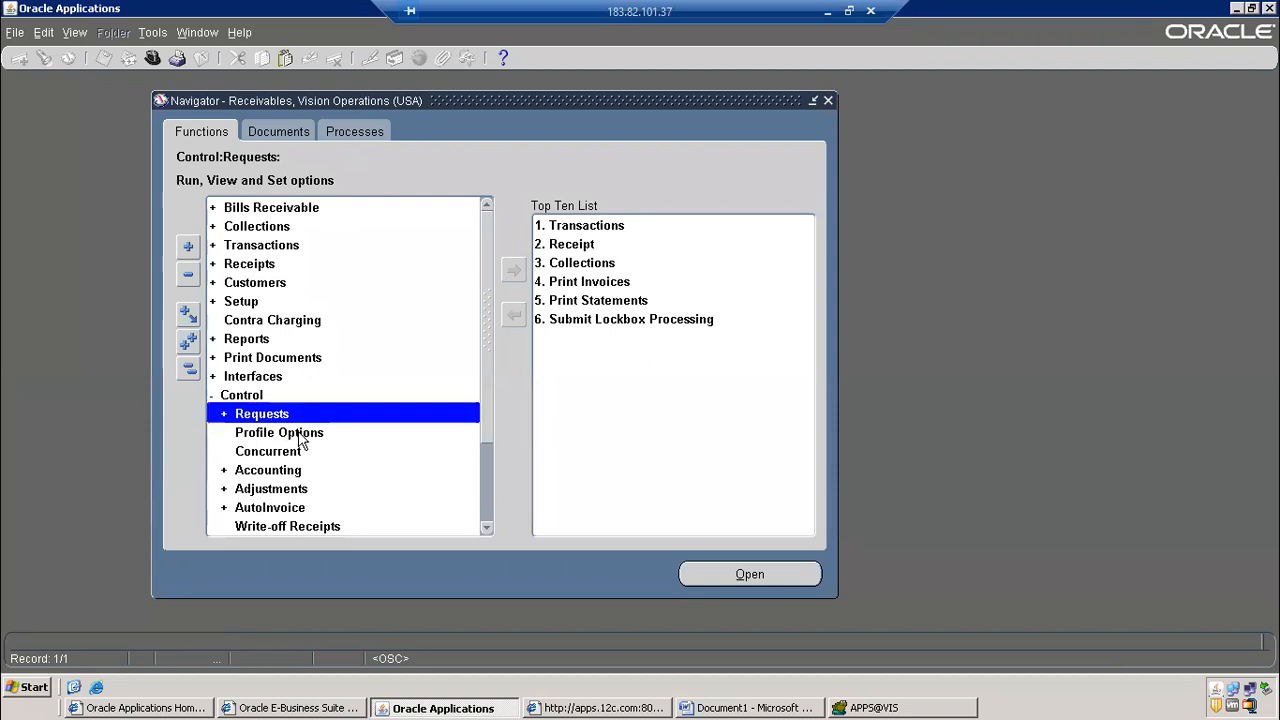
scroll(483, 371, "down", 2)
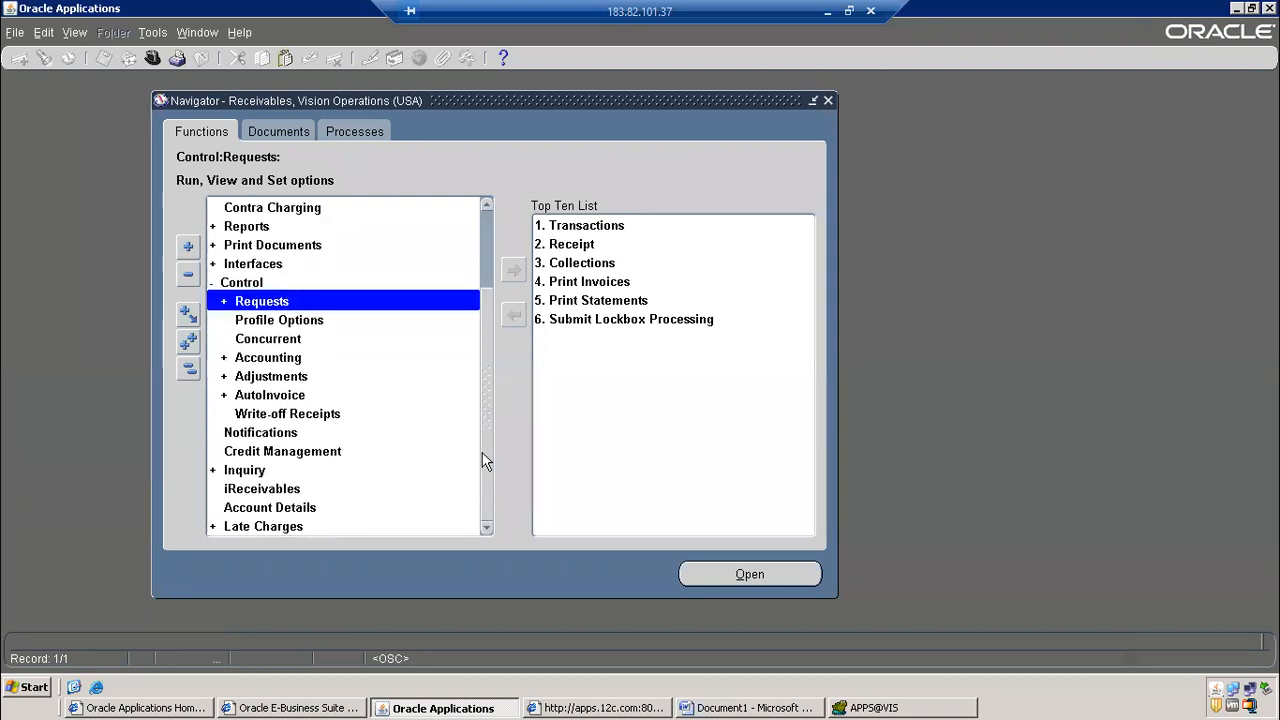
left_click(250, 362)
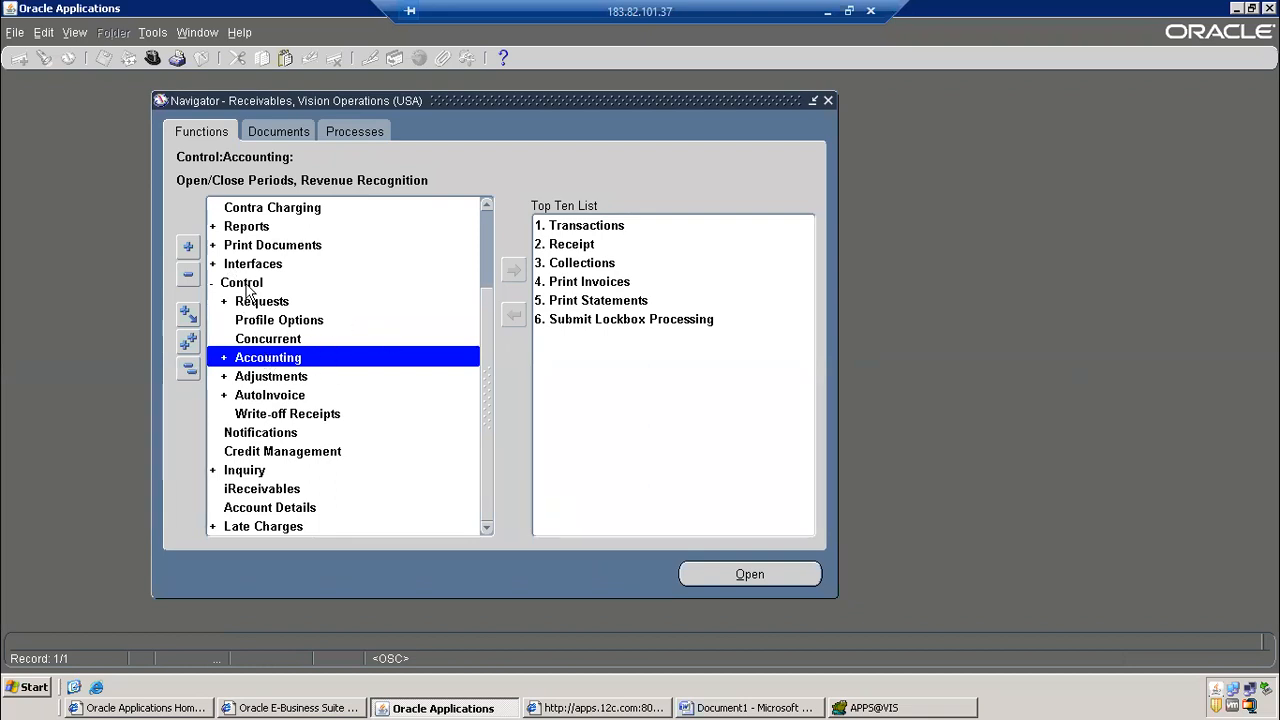
double_click(271, 362)
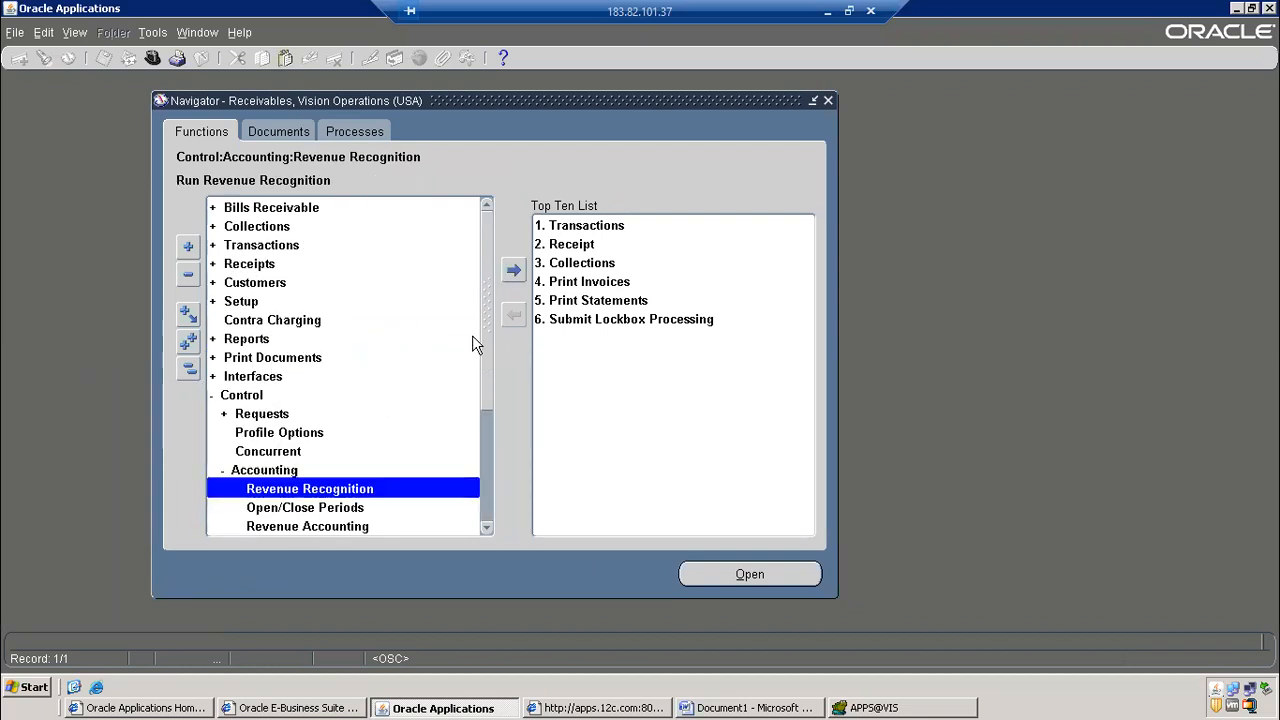
left_click_drag(487, 281, 485, 395)
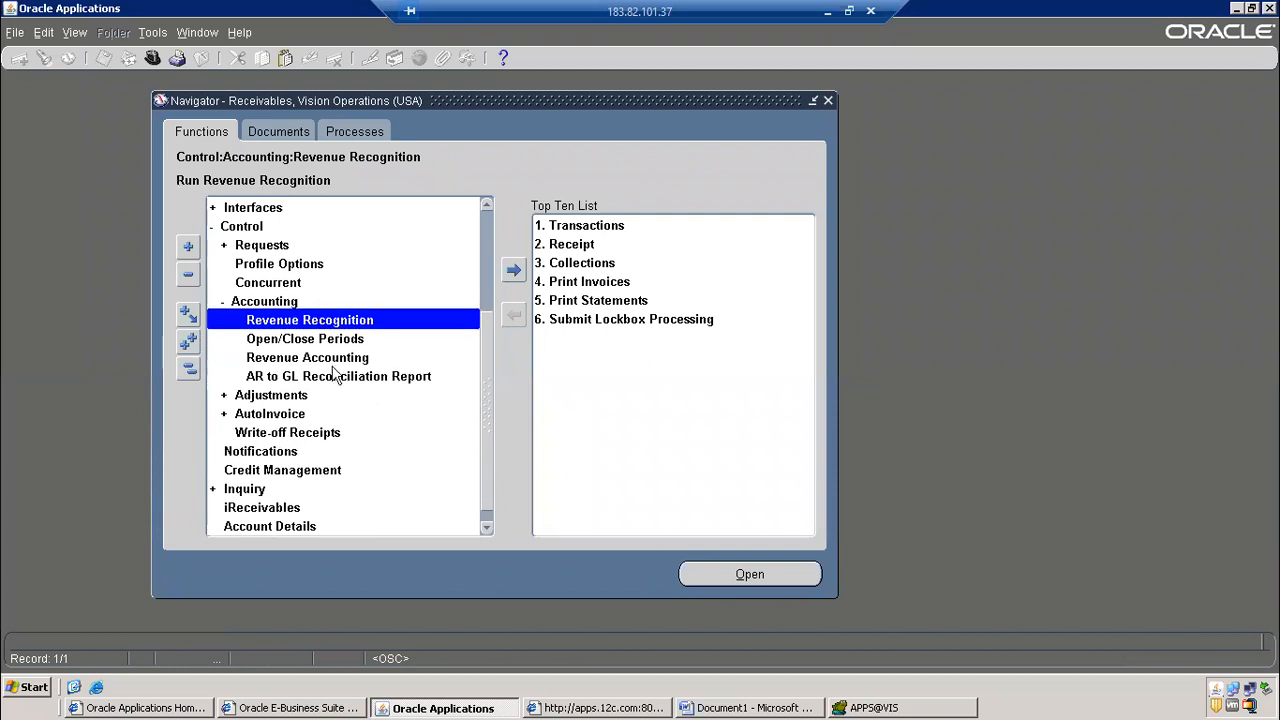
left_click(305, 341)
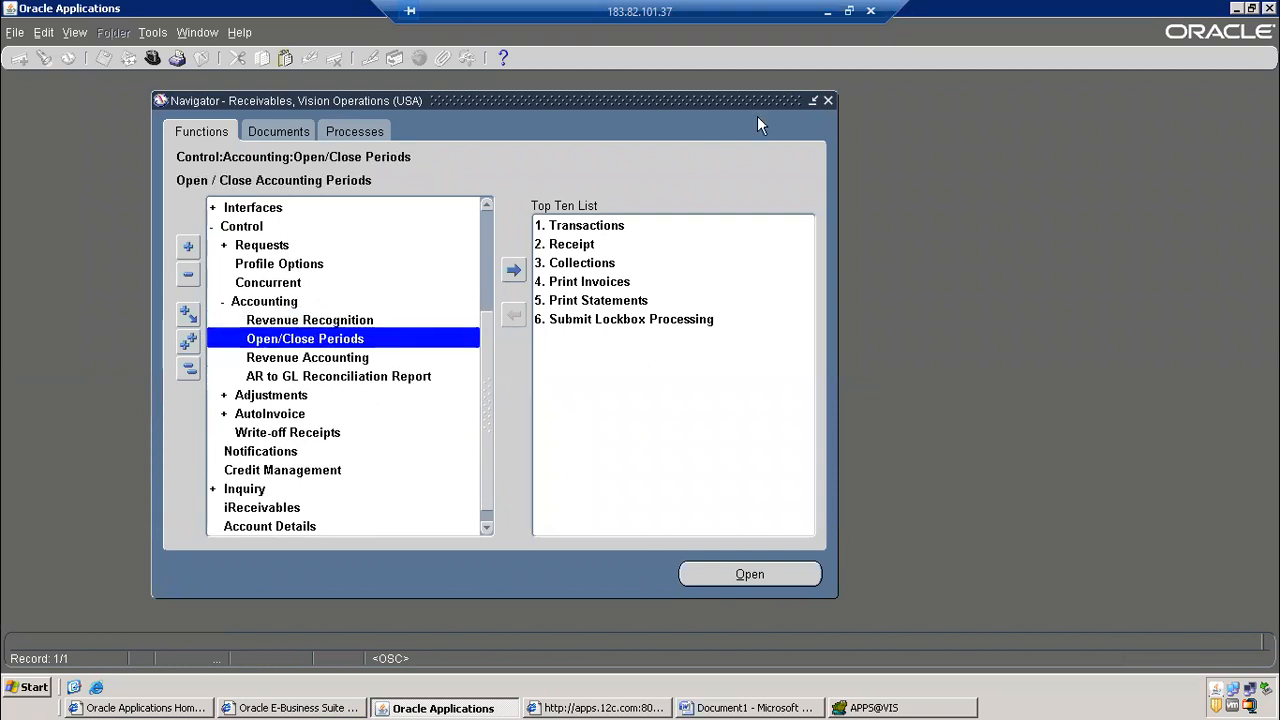
Leave the remote desktop session and switch to Zoom
left_click(828, 12)
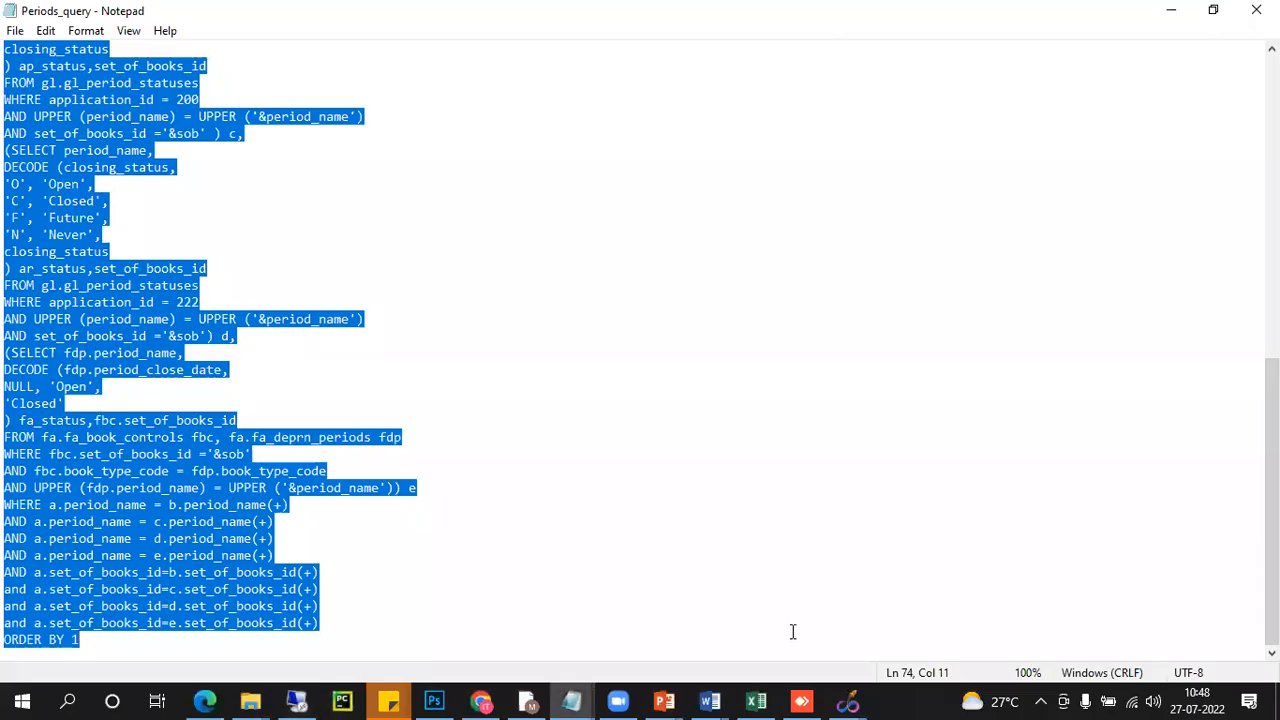
left_click(617, 699)
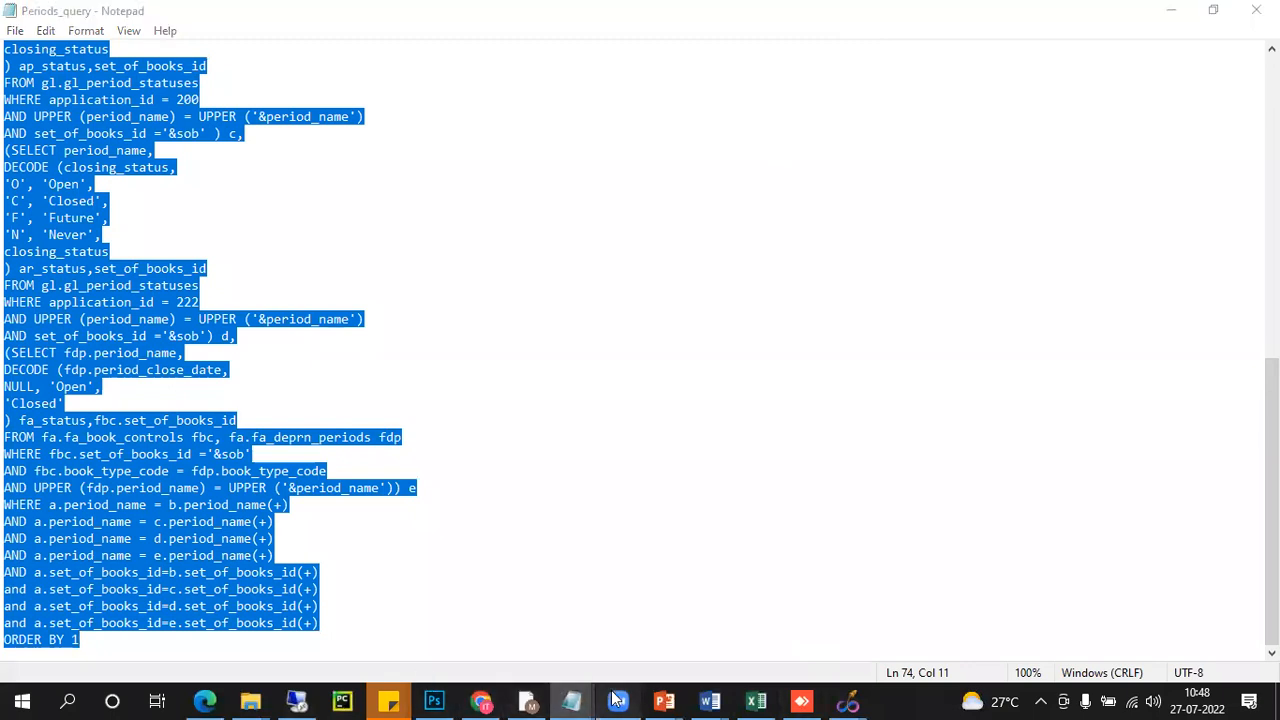
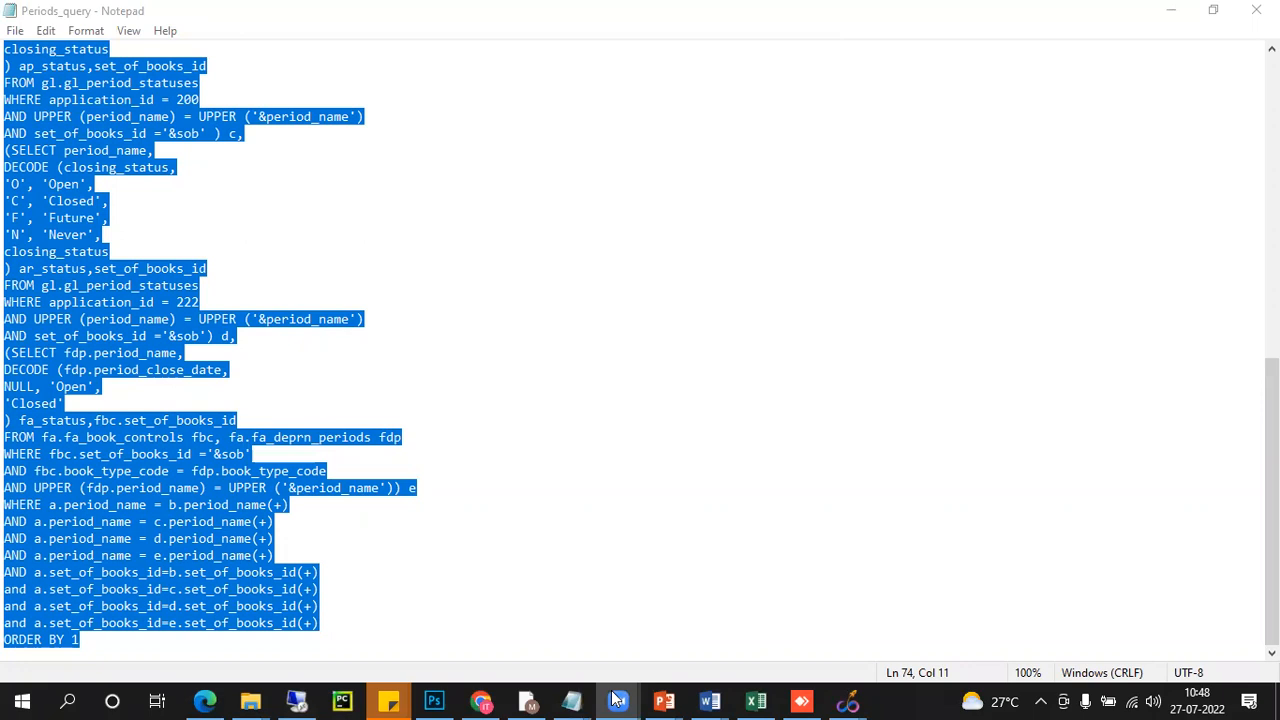
Deselect the text in Notepad, switch back to the remote Oracle Applications session and collapse the Navigator's function tree
left_click(102, 254)
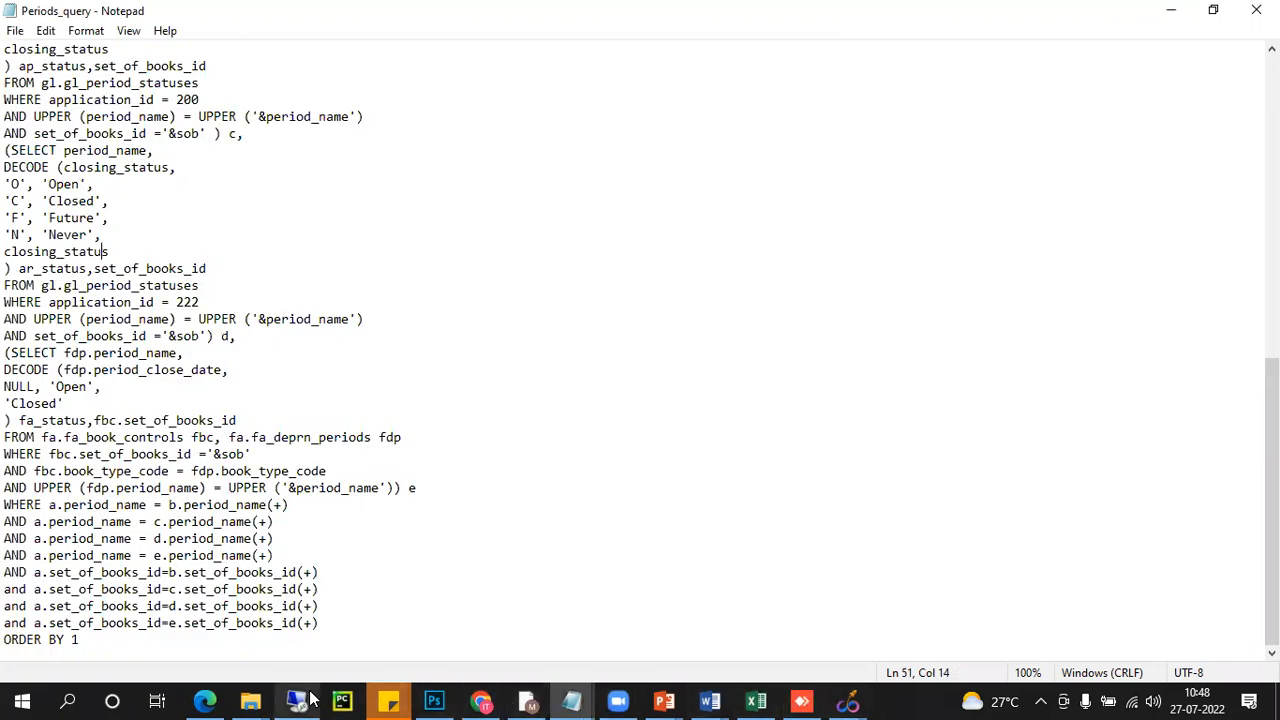
left_click(390, 700)
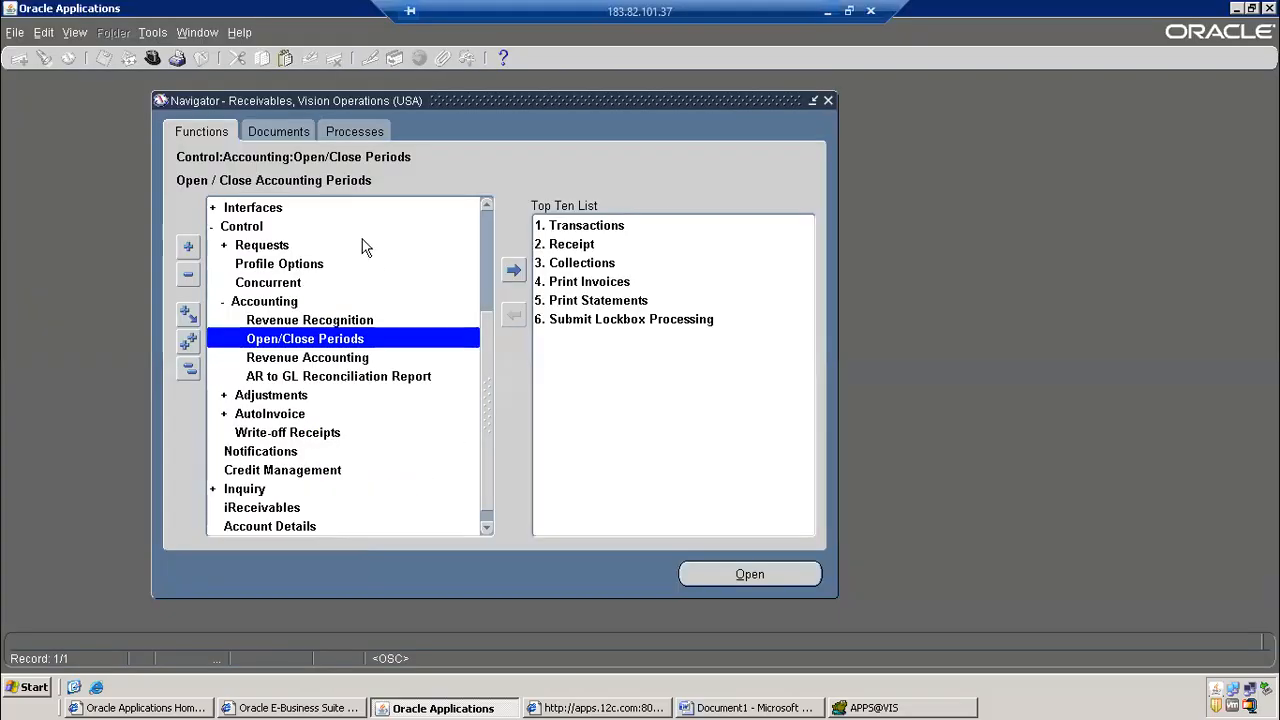
left_click(270, 228)
key("alt+t")
key("l")
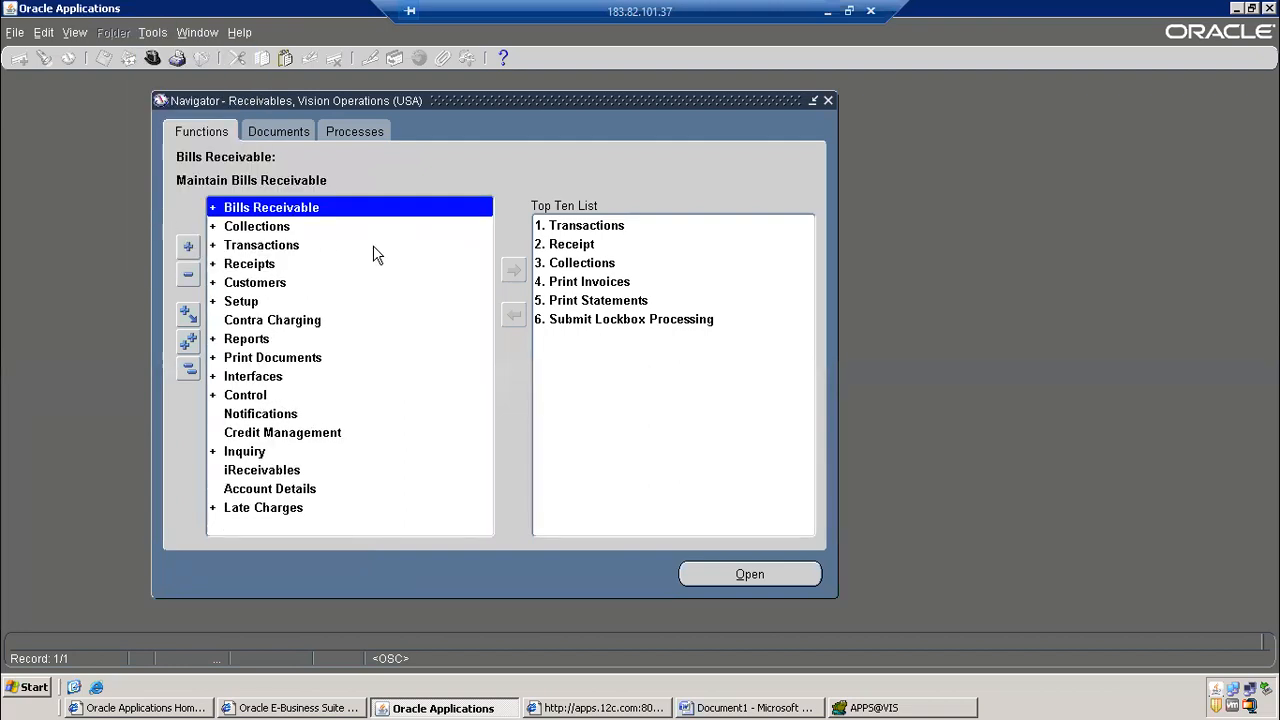
Search the Receivables form functions for %Period% and open Open/Close Accounting Periods
key("ctrl+l")
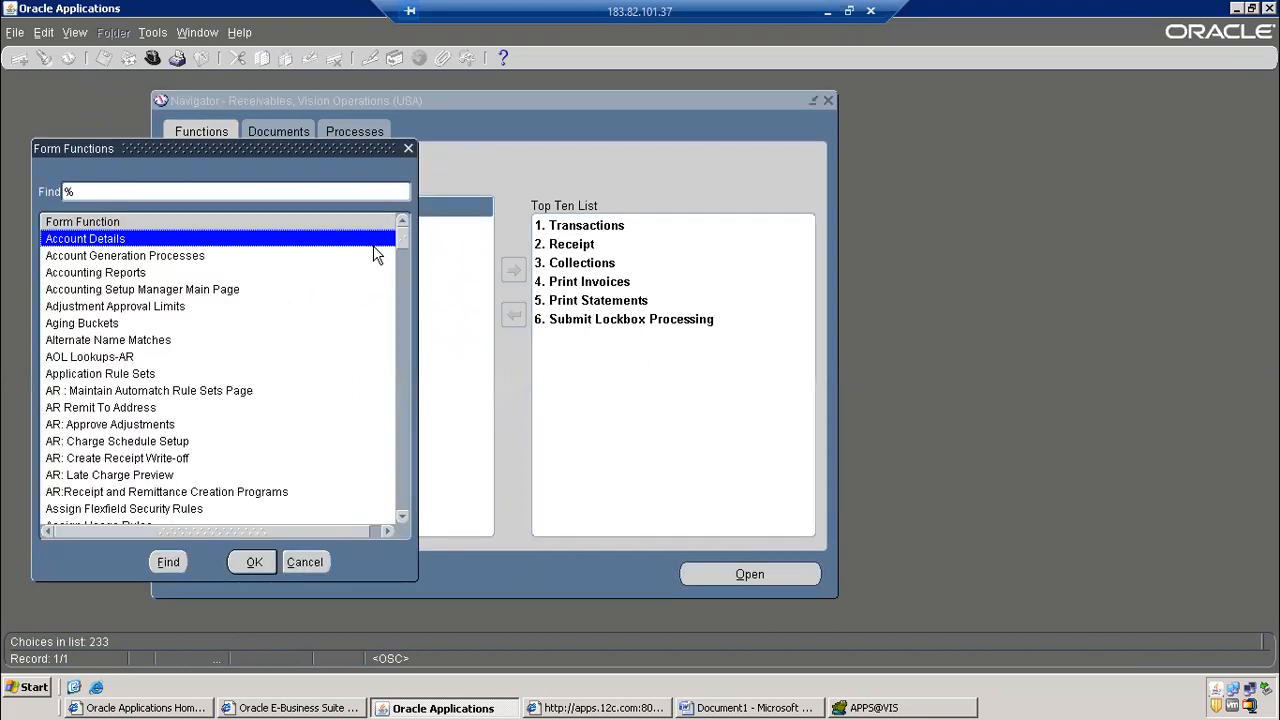
left_click(125, 190)
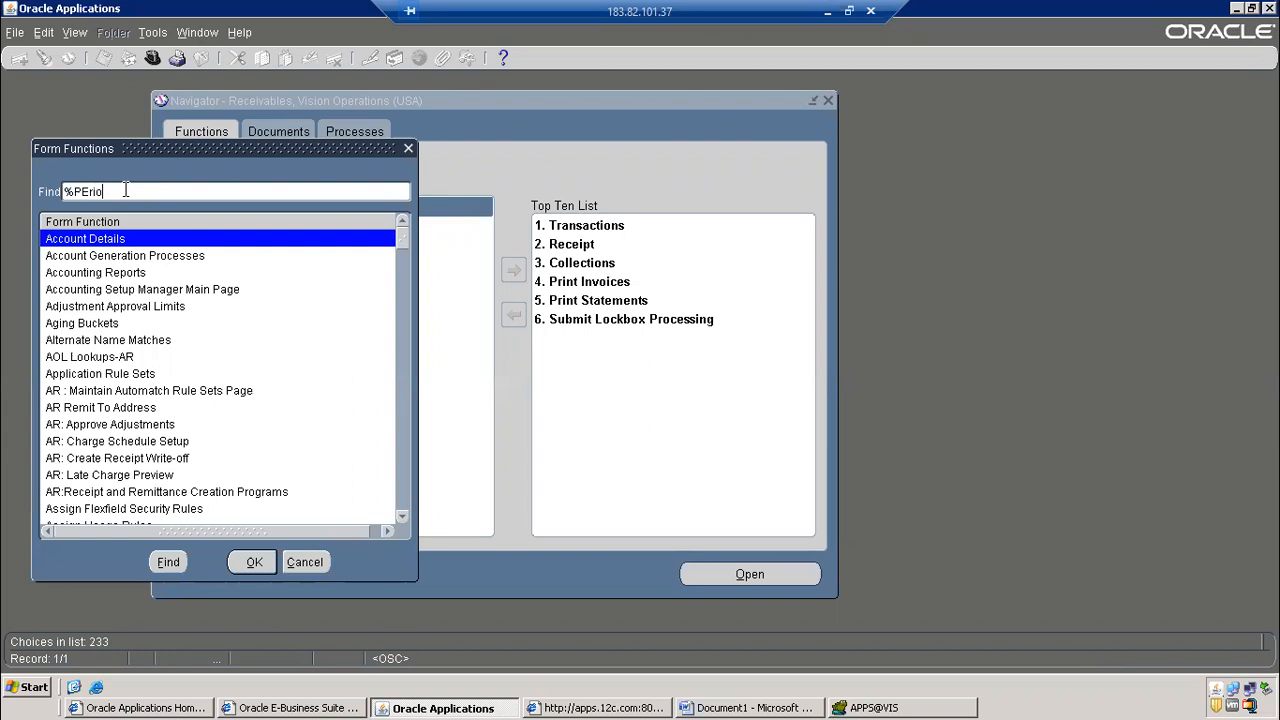
key("BackSpace")
key("BackSpace")
type("od%")
key("Return")
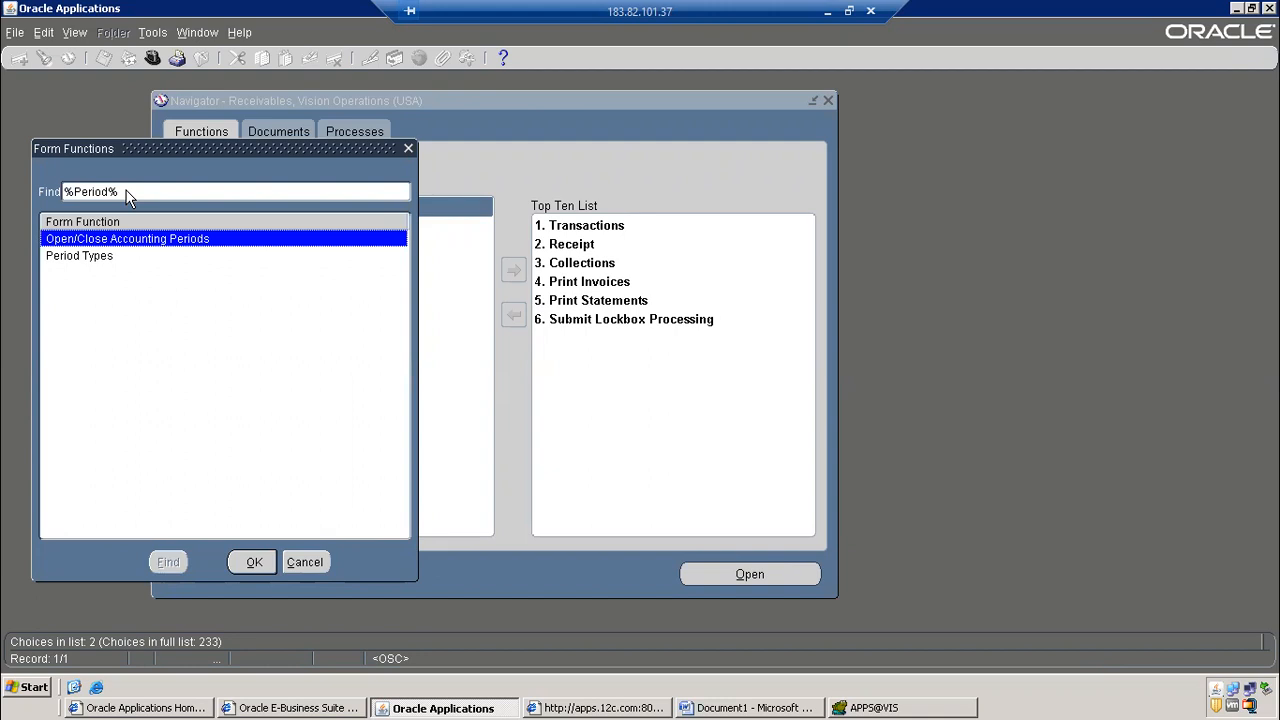
double_click(108, 240)
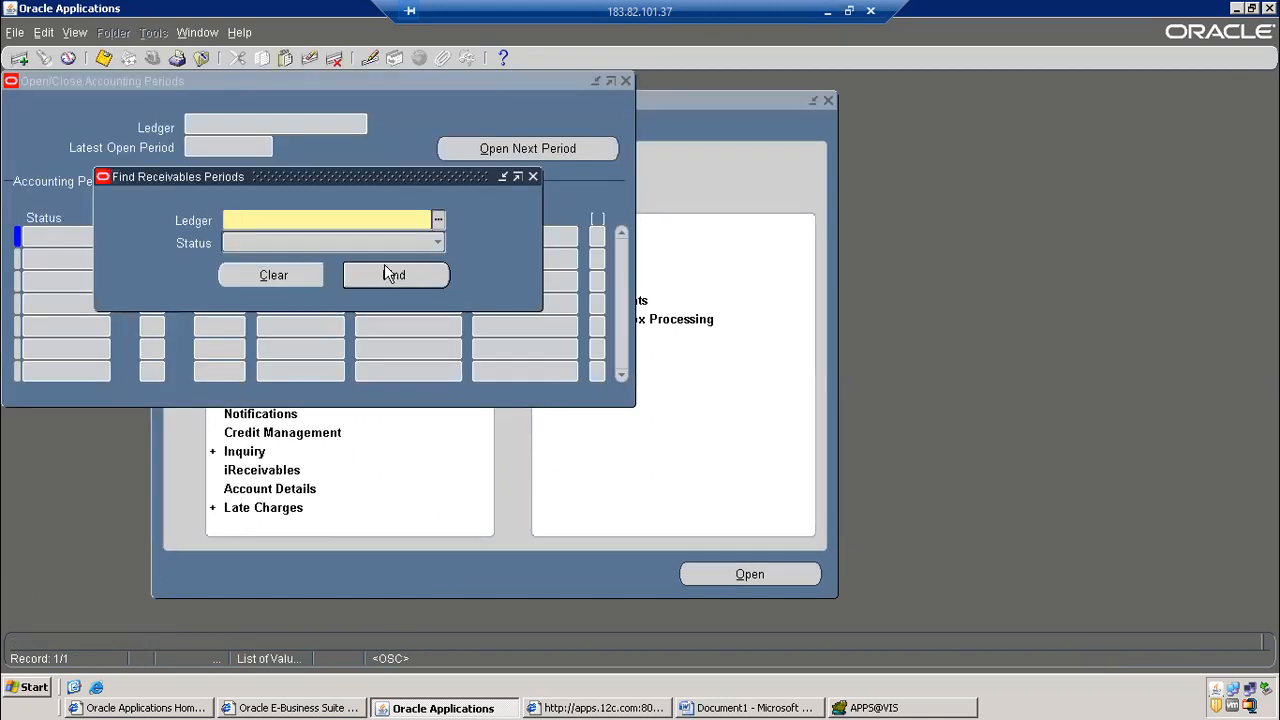
Find the Receivables periods for the Vision Operations (USA) ledger and select the Dec-21 period's name
type("Vision%Op%")
left_click(390, 274)
left_click(226, 260)
left_click(272, 262)
left_click(294, 283)
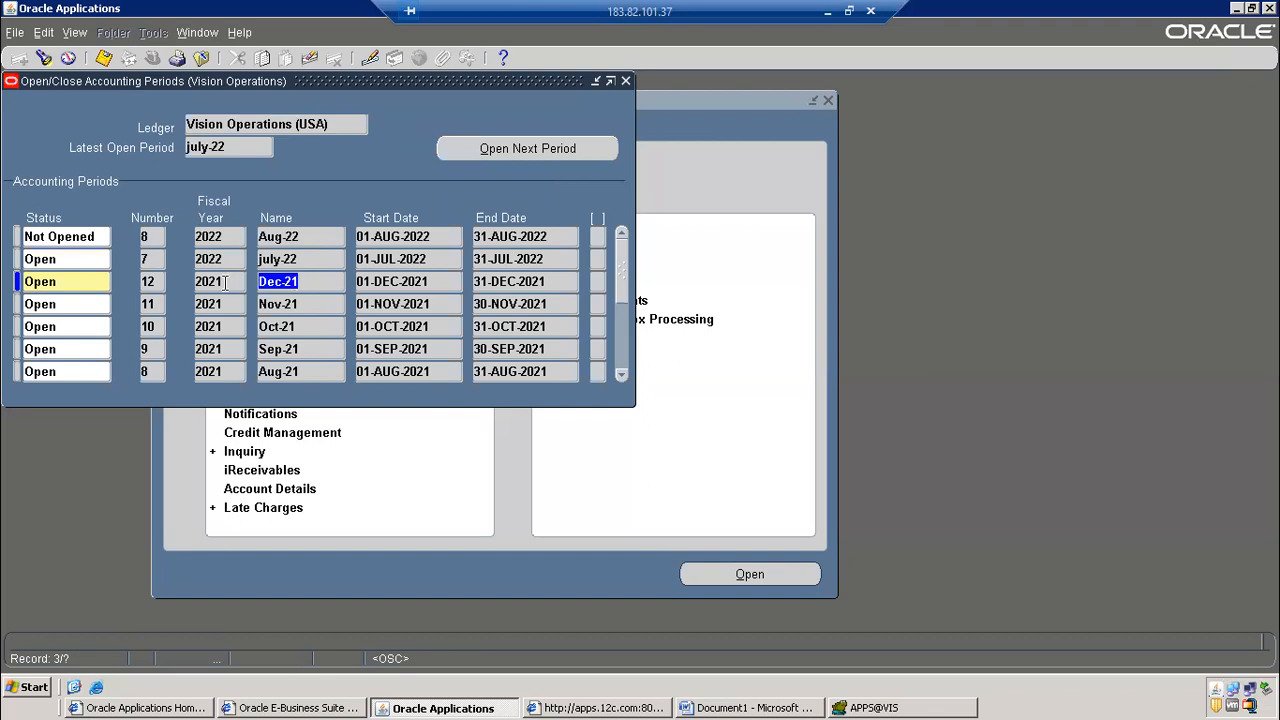
Switch to Toad and check the july-22 period's AR_STATUS in the result grid
left_click(868, 708)
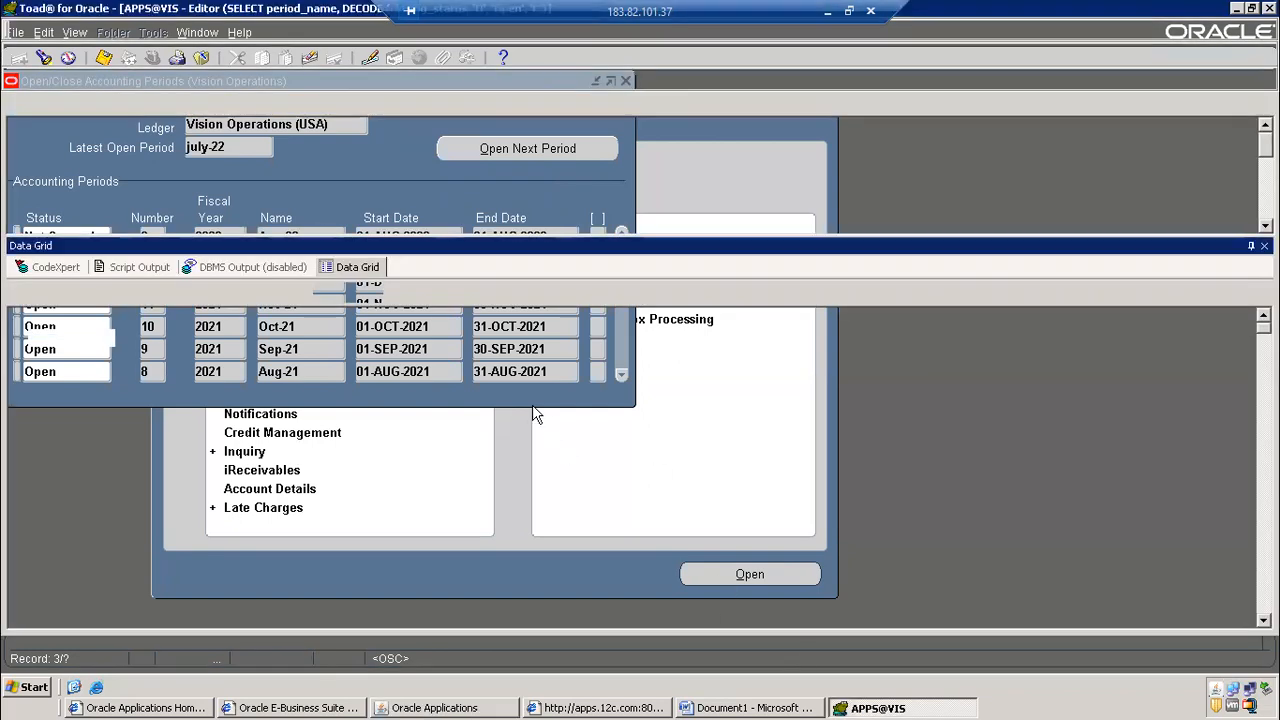
left_click(243, 162)
scroll(243, 162, "down", 2)
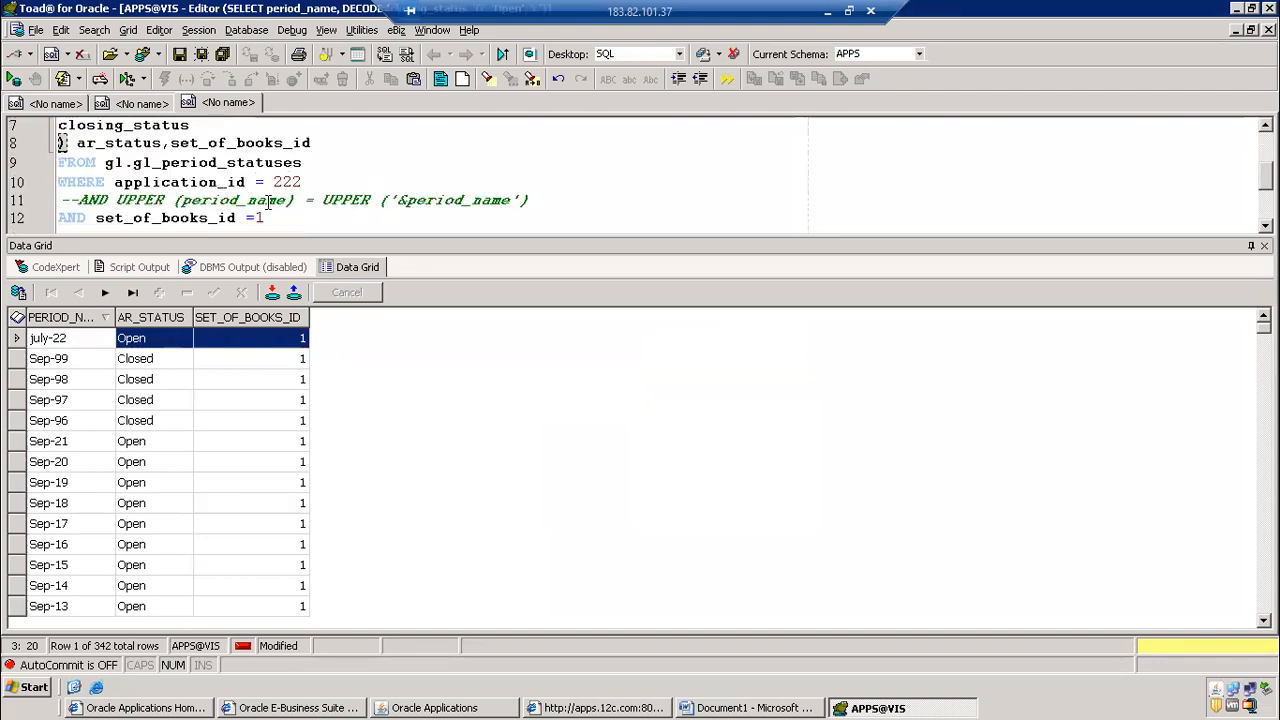
left_click(76, 340)
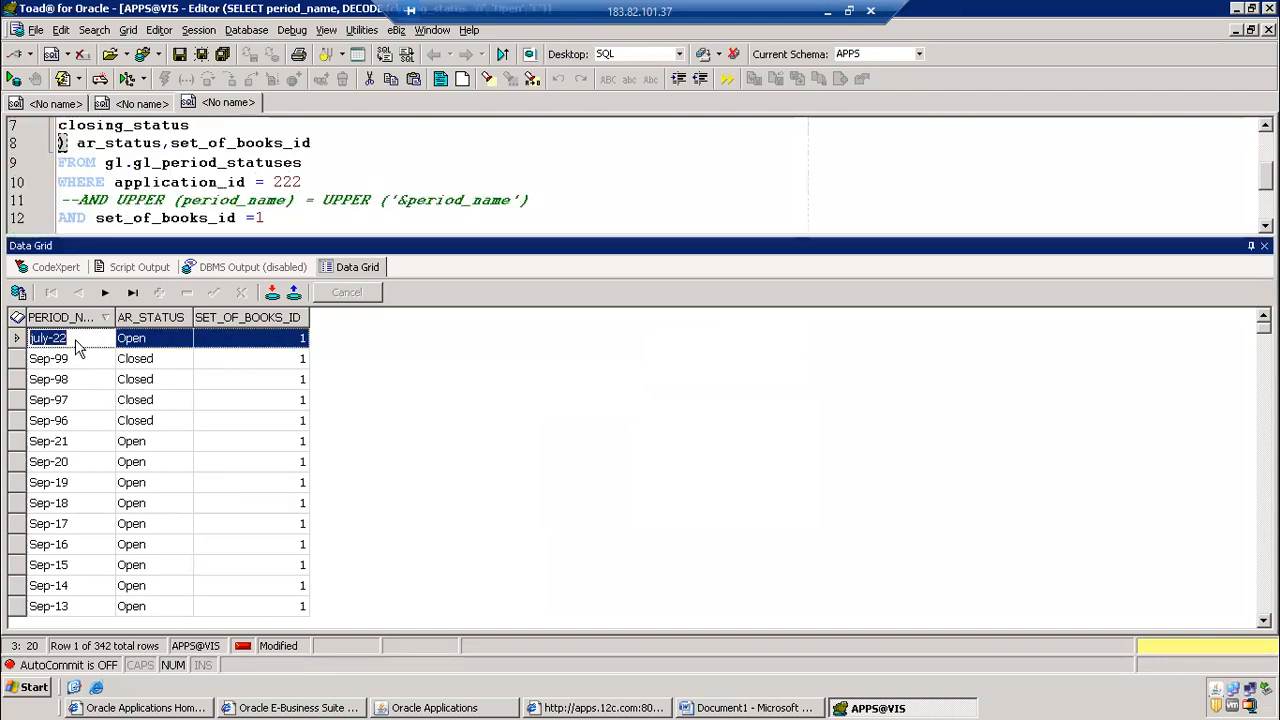
left_click(145, 342)
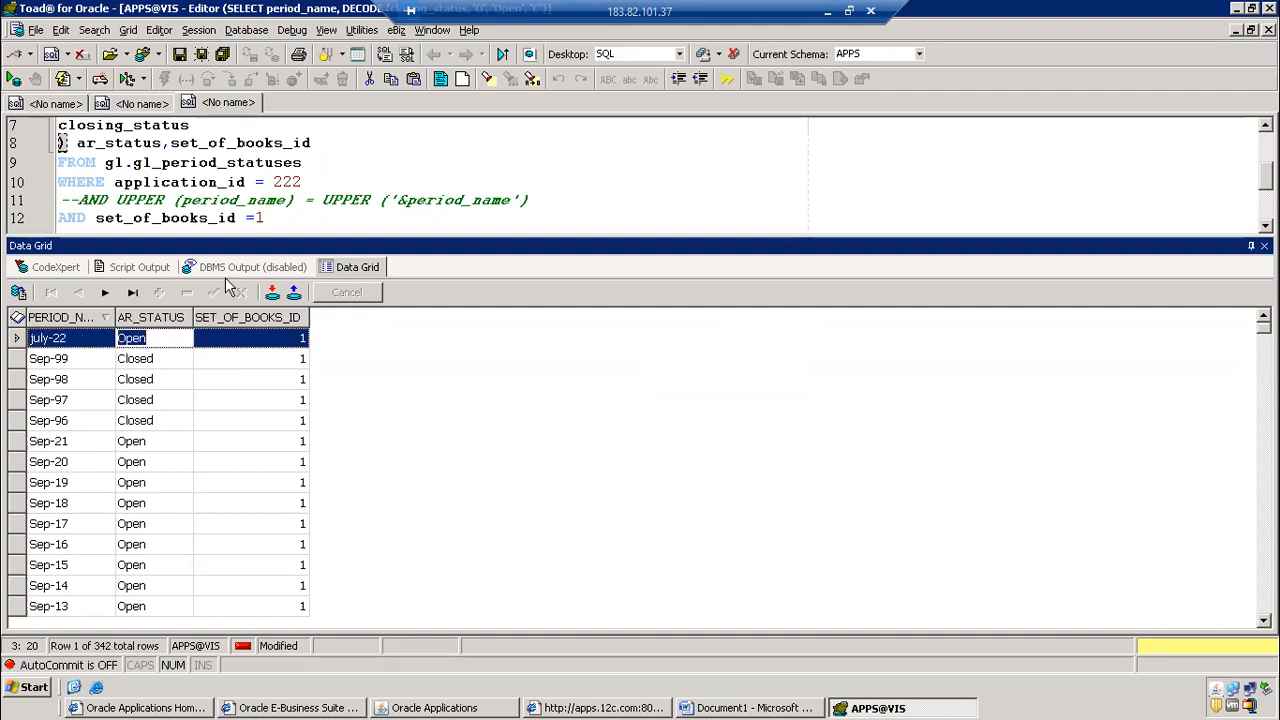
Change the query's application_id condition to 200 and execute the query
left_click(265, 163)
left_click_drag(301, 182, 287, 182)
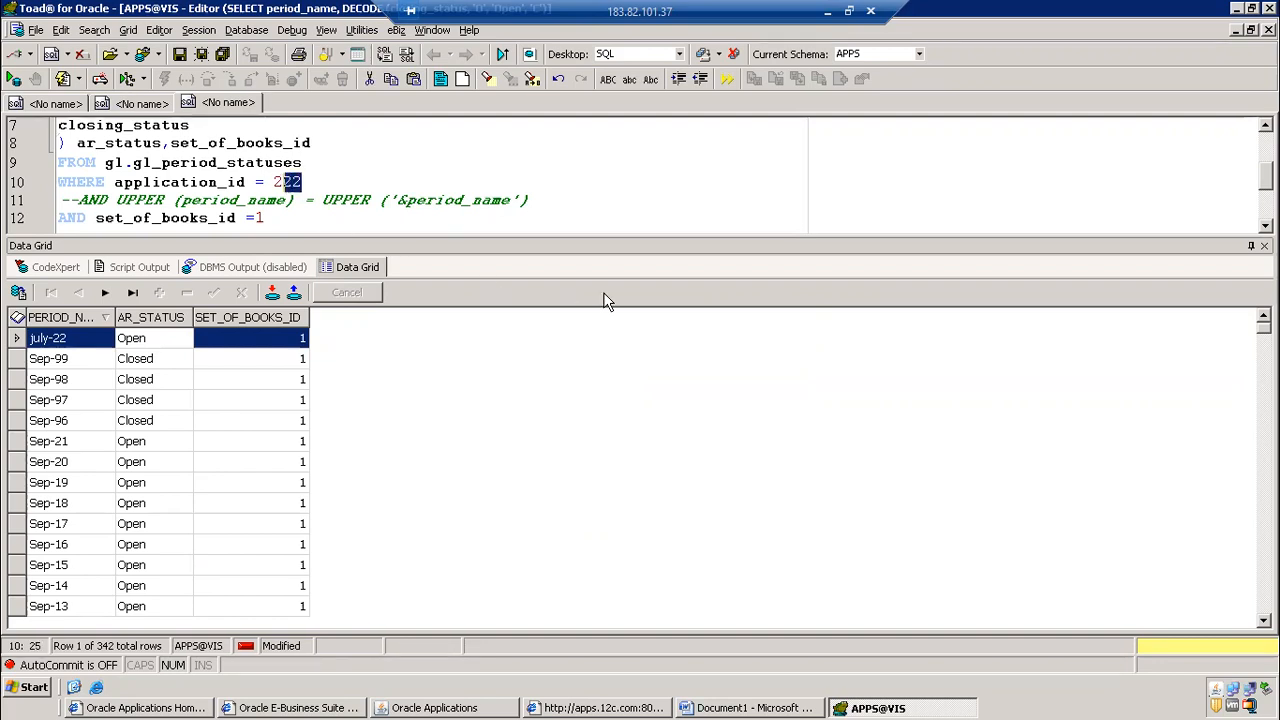
type("00")
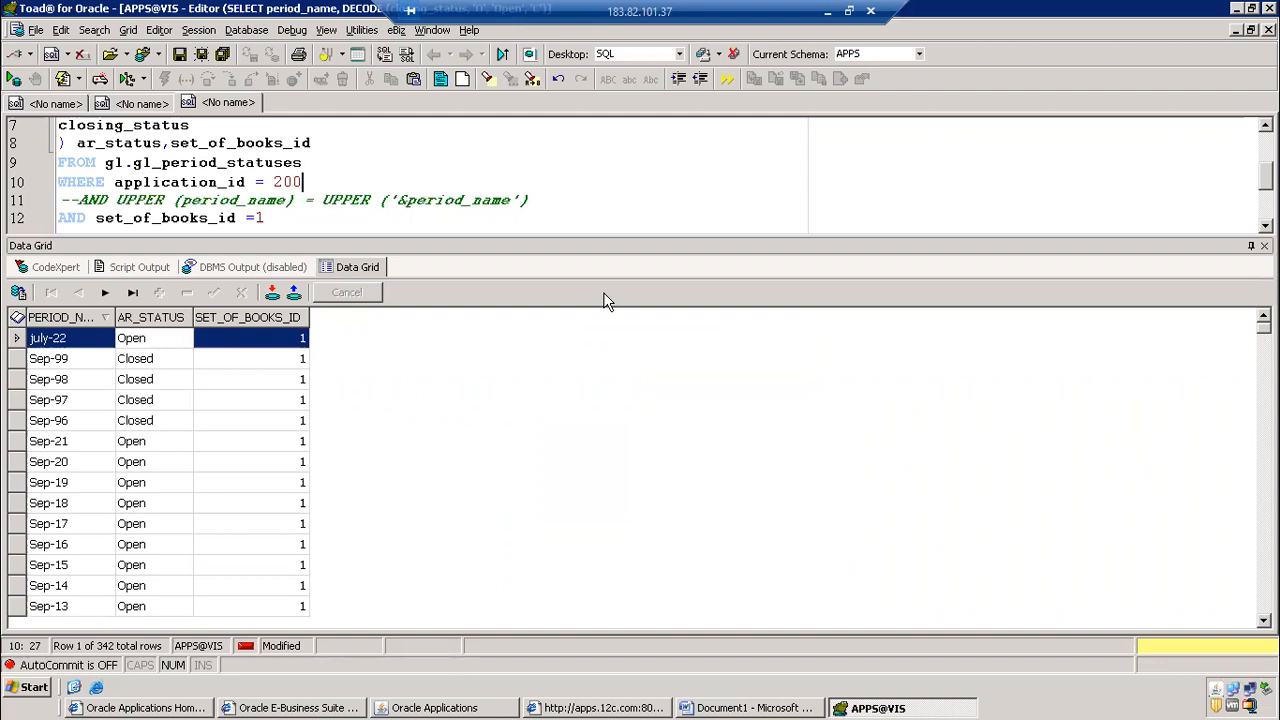
key("F9")
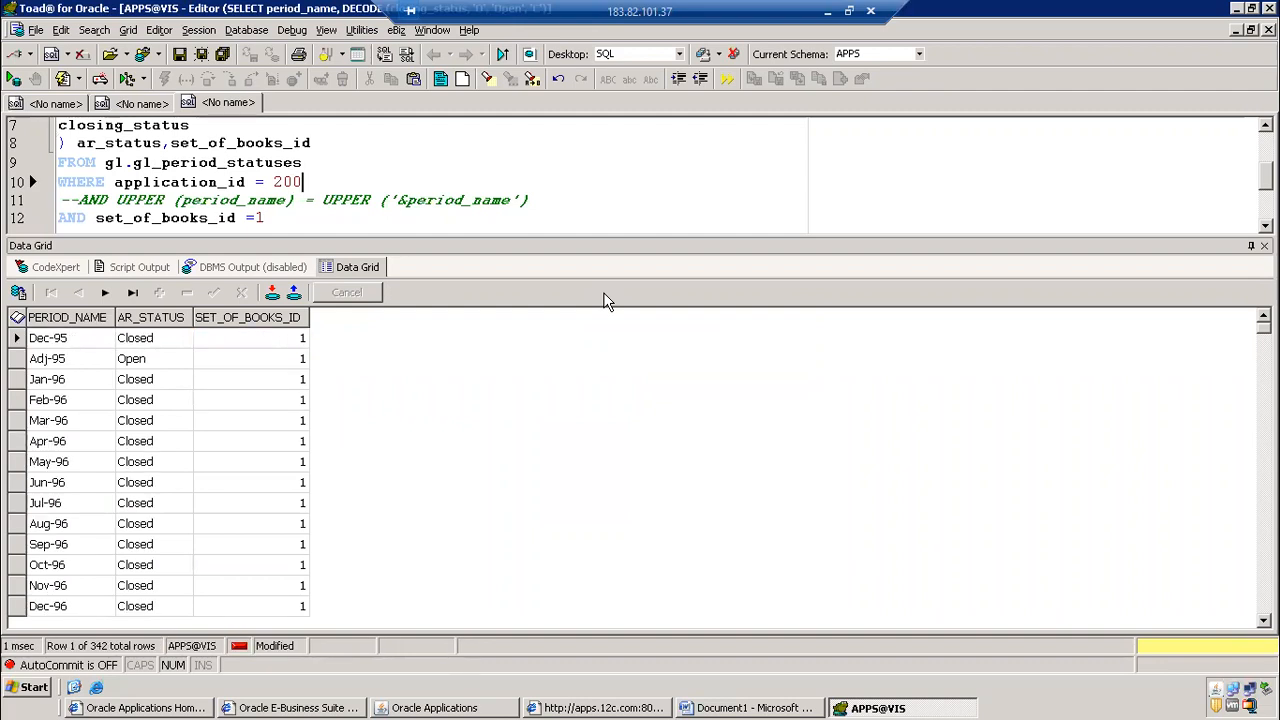
Sort the results by PERIOD_NAME in descending order, check july-22's status and switch back to Oracle Applications
left_click(78, 318)
left_click(510, 387)
left_click(666, 410)
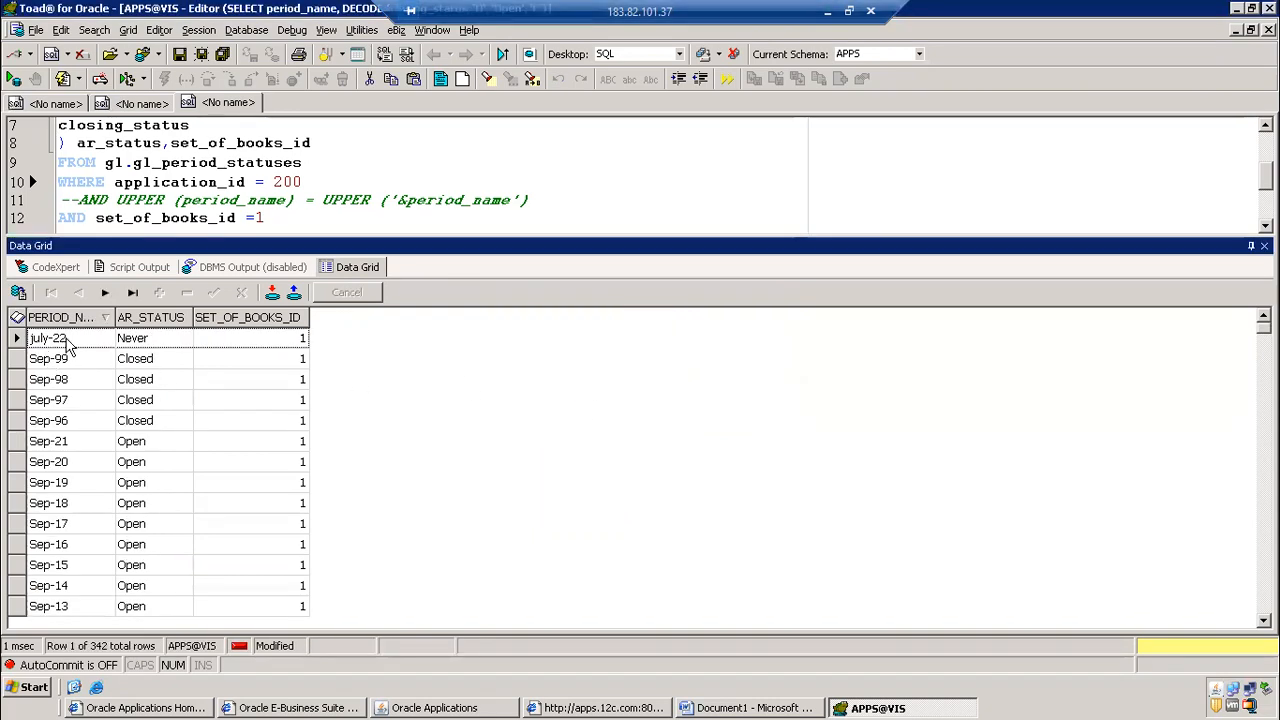
left_click(66, 341)
left_click(164, 358)
left_click(160, 339)
left_click(450, 707)
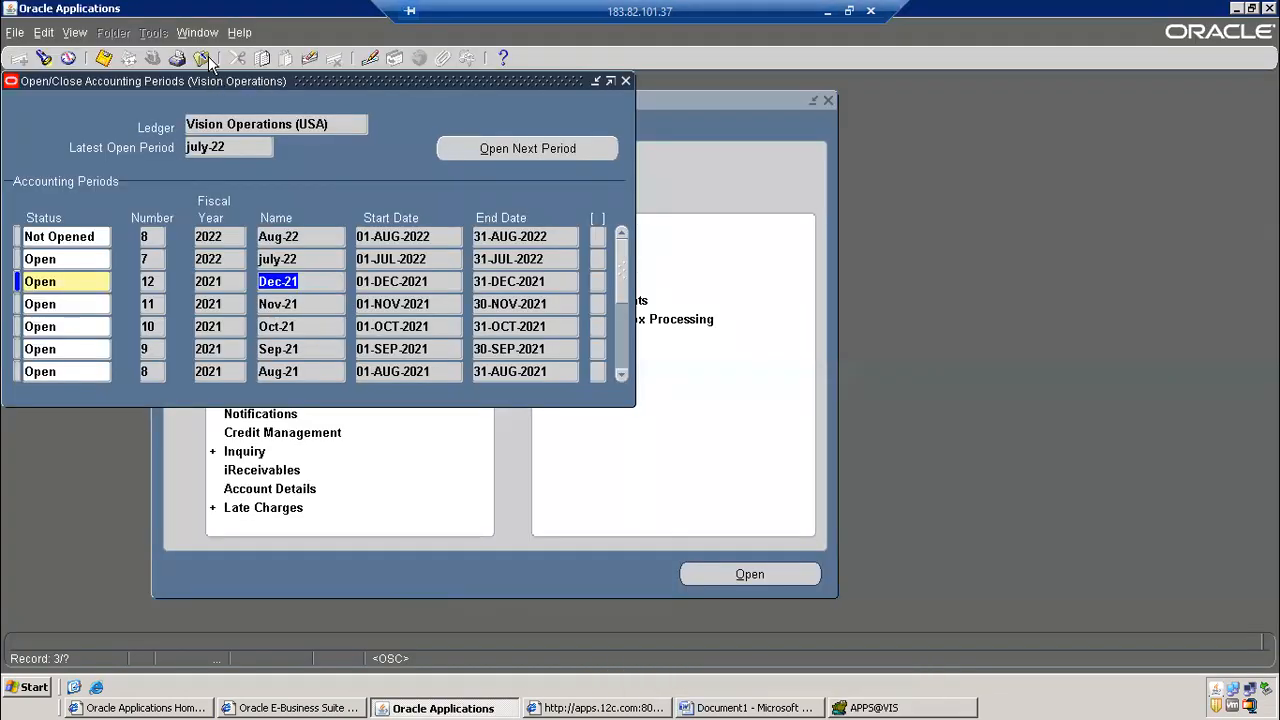
Close the Open/Close Accounting Periods form
left_click(204, 59)
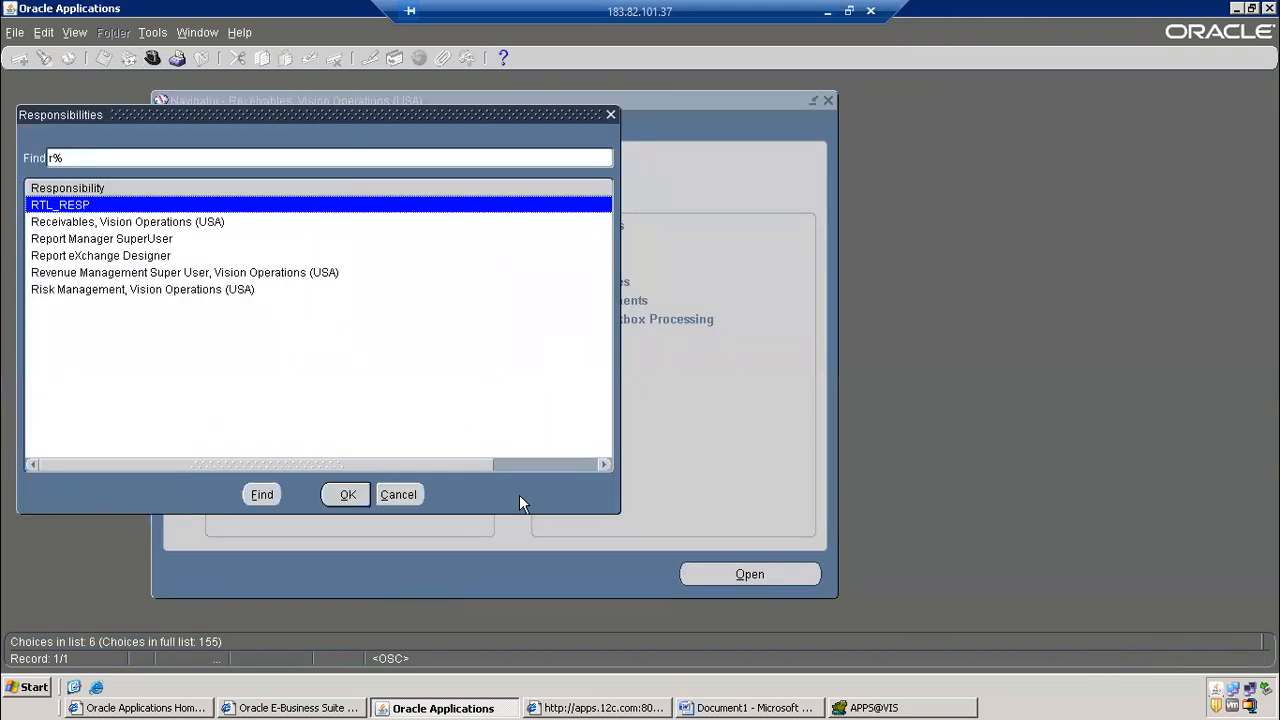
left_click(398, 494)
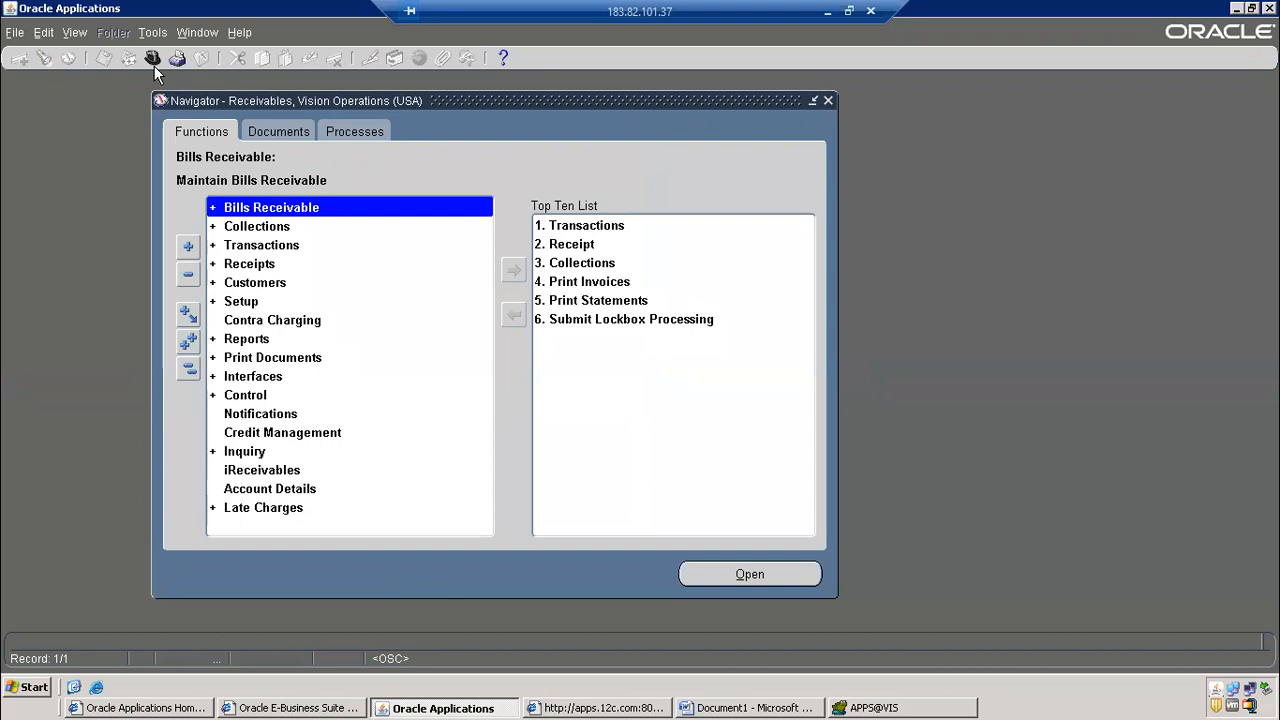
left_click(152, 59)
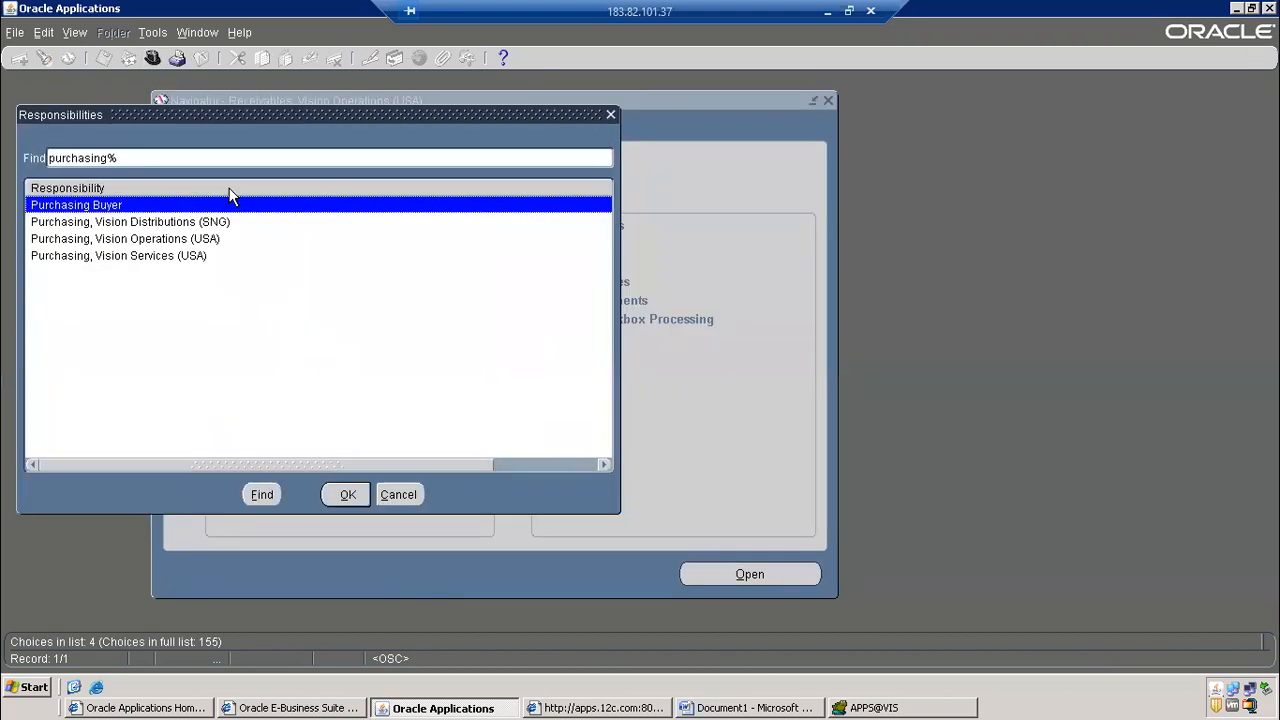
key("BackSpace")
key("BackSpace")
key("BackSpace")
key("BackSpace")
key("BackSpace")
key("BackSpace")
key("BackSpace")
key("BackSpace")
key("BackSpace")
key("BackSpace")
left_click(398, 494)
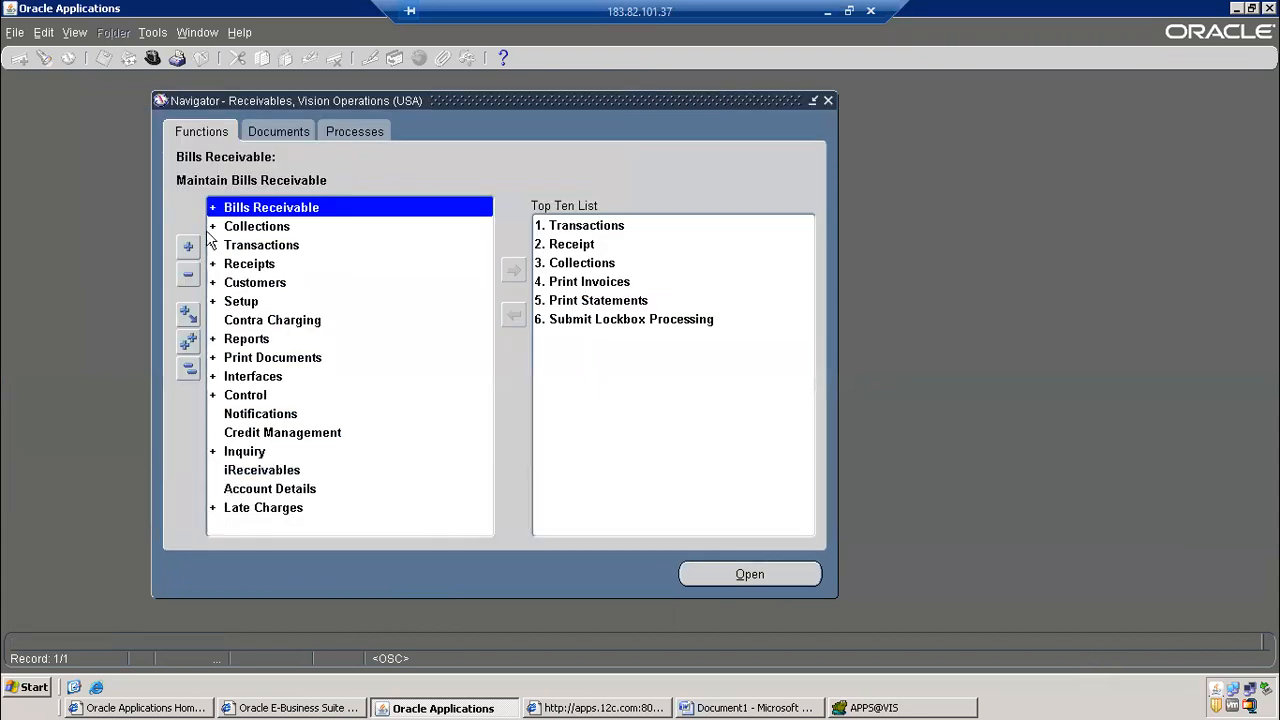
Switch to the Payables, Vision Operations (USA) responsibility, searching the responsibilities with "pay%"
left_click(152, 58)
type("pay%")
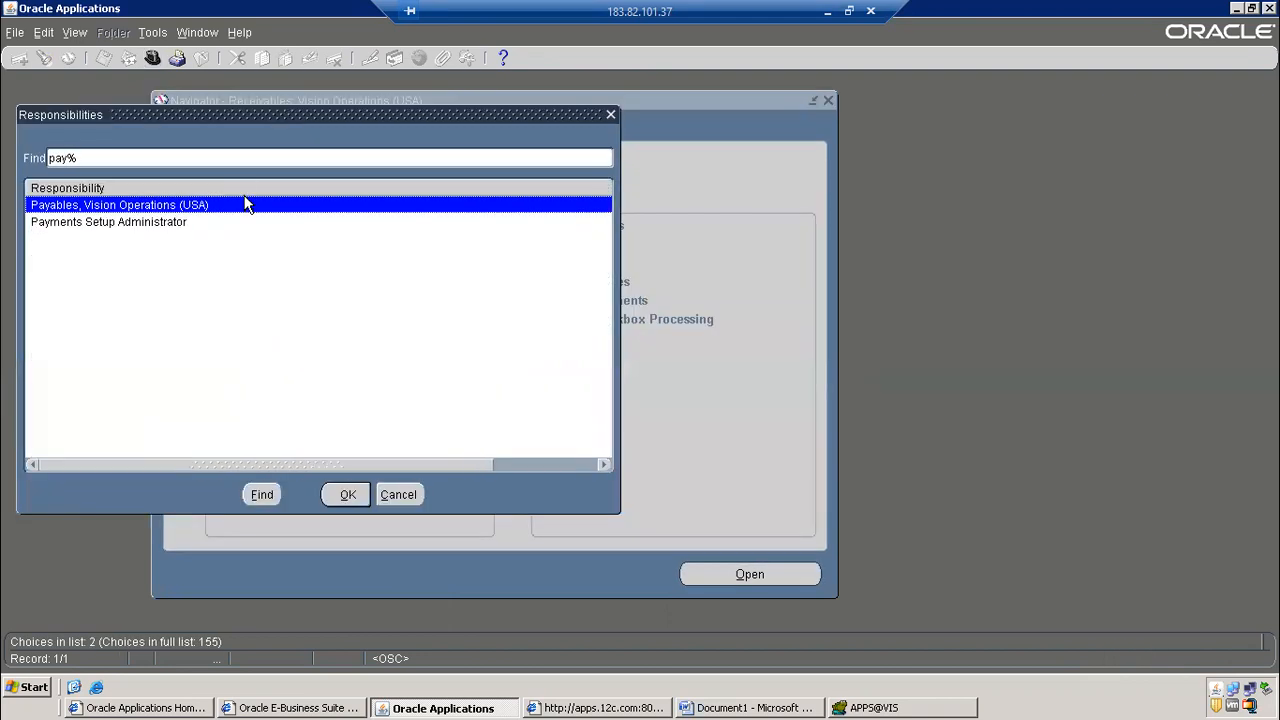
double_click(119, 205)
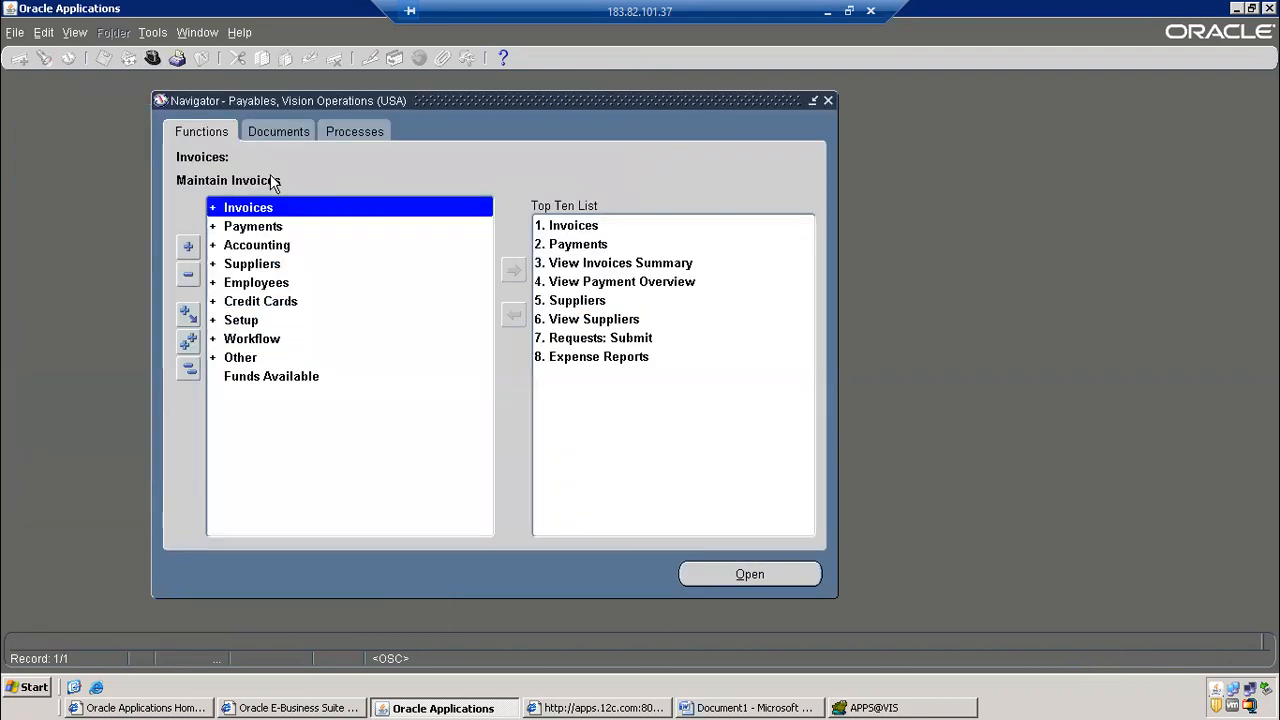
Open Control Payables Periods from Accounting for the Vision Operations (USA) ledger and check the july-22 period's status
double_click(258, 249)
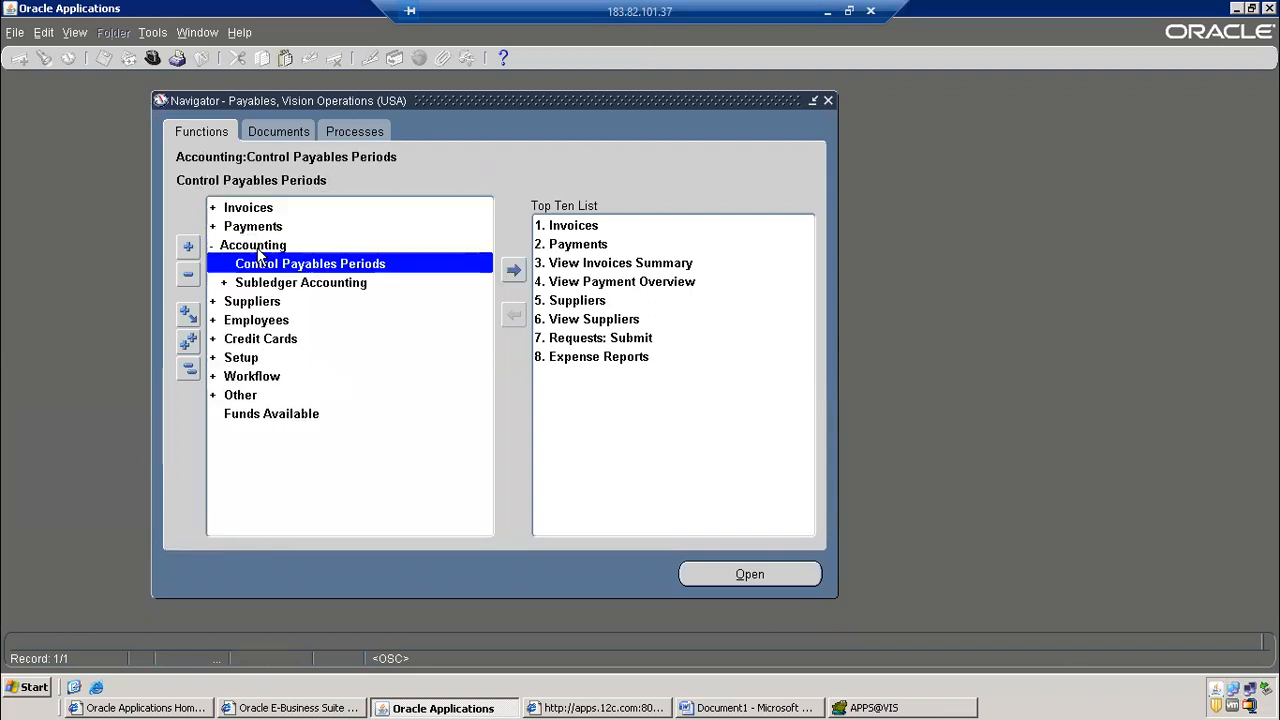
double_click(360, 265)
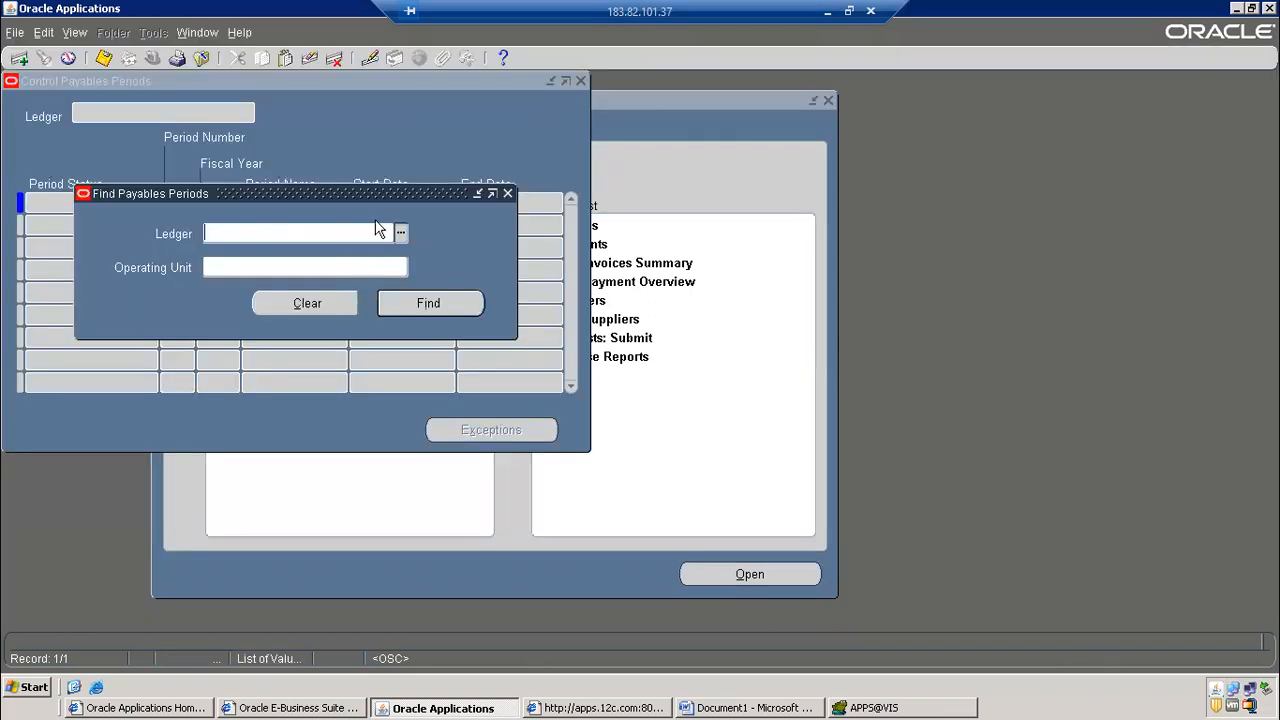
type("Vision ope")
key("Tab")
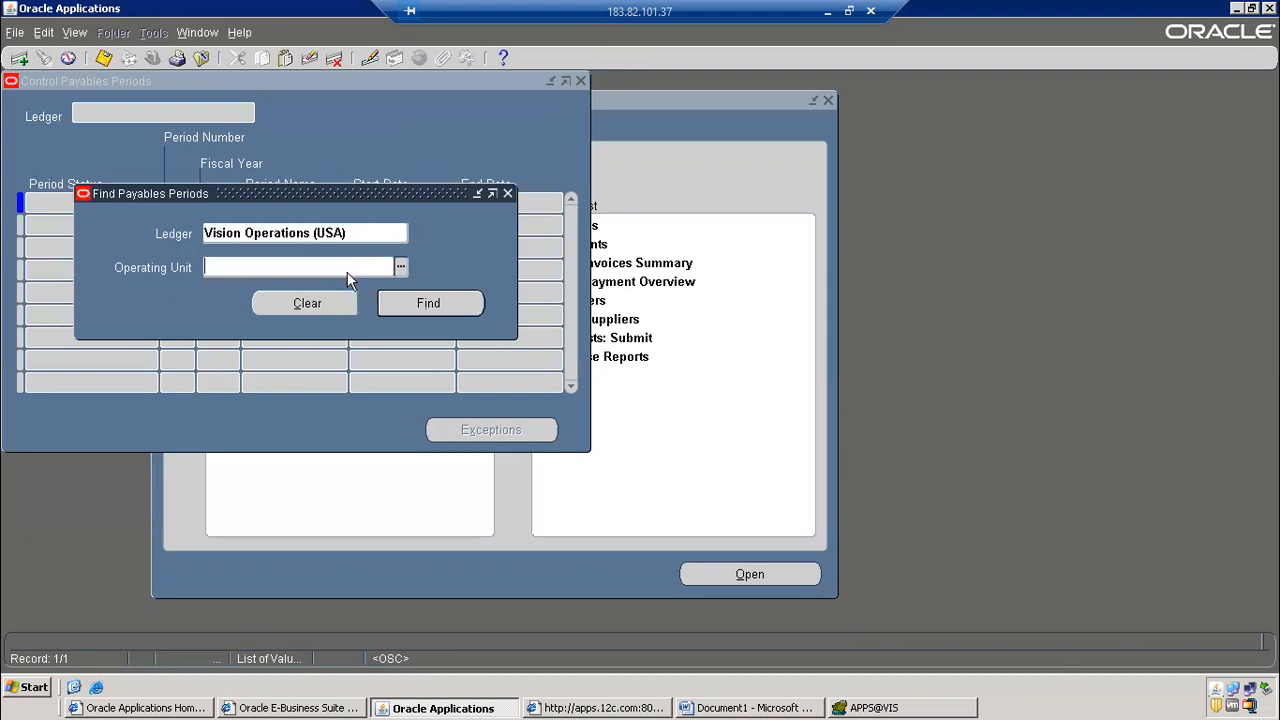
left_click(428, 302)
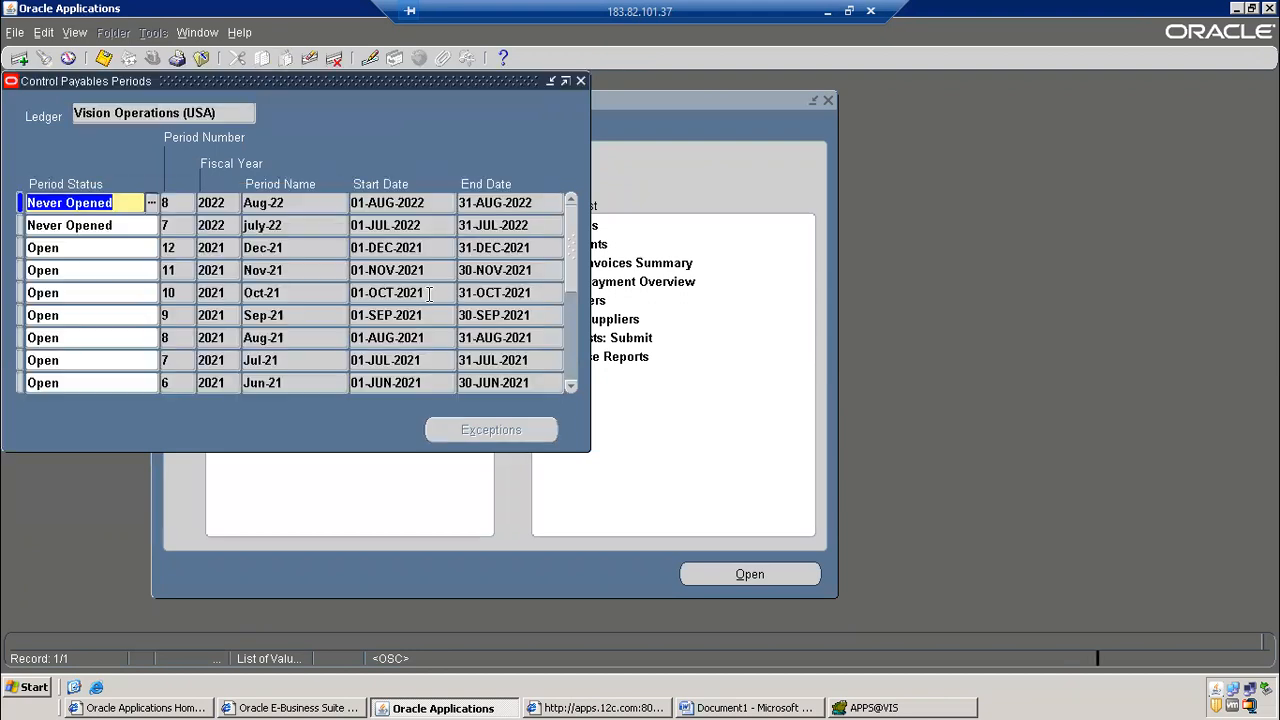
left_click(252, 226)
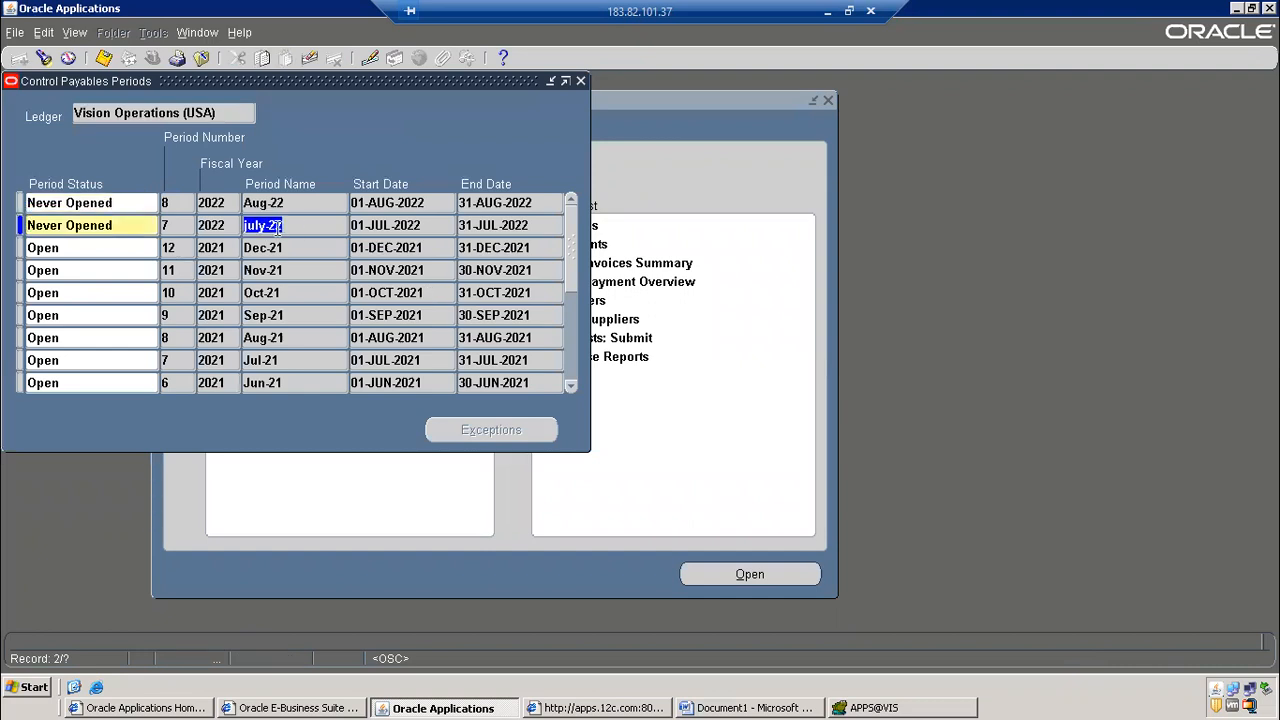
Compare the july-22 period status with the query result in Toad, then close the Control Payables Periods form
left_click(858, 706)
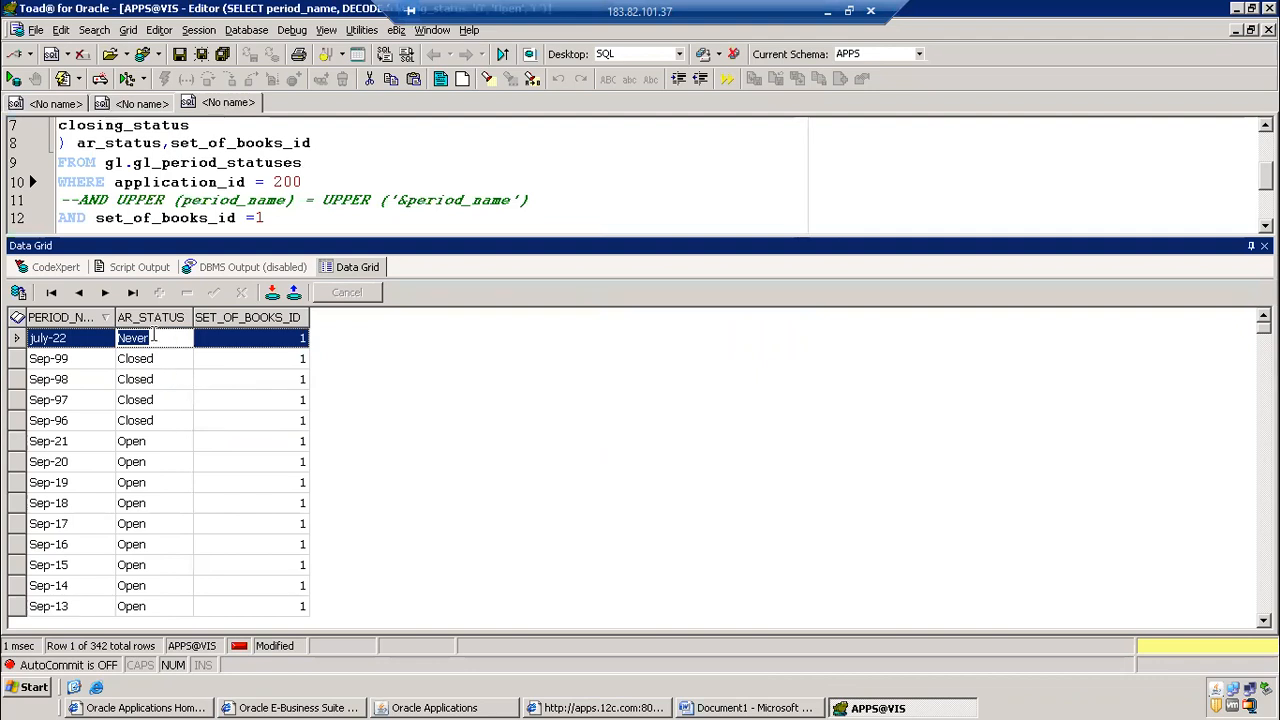
left_click(216, 162)
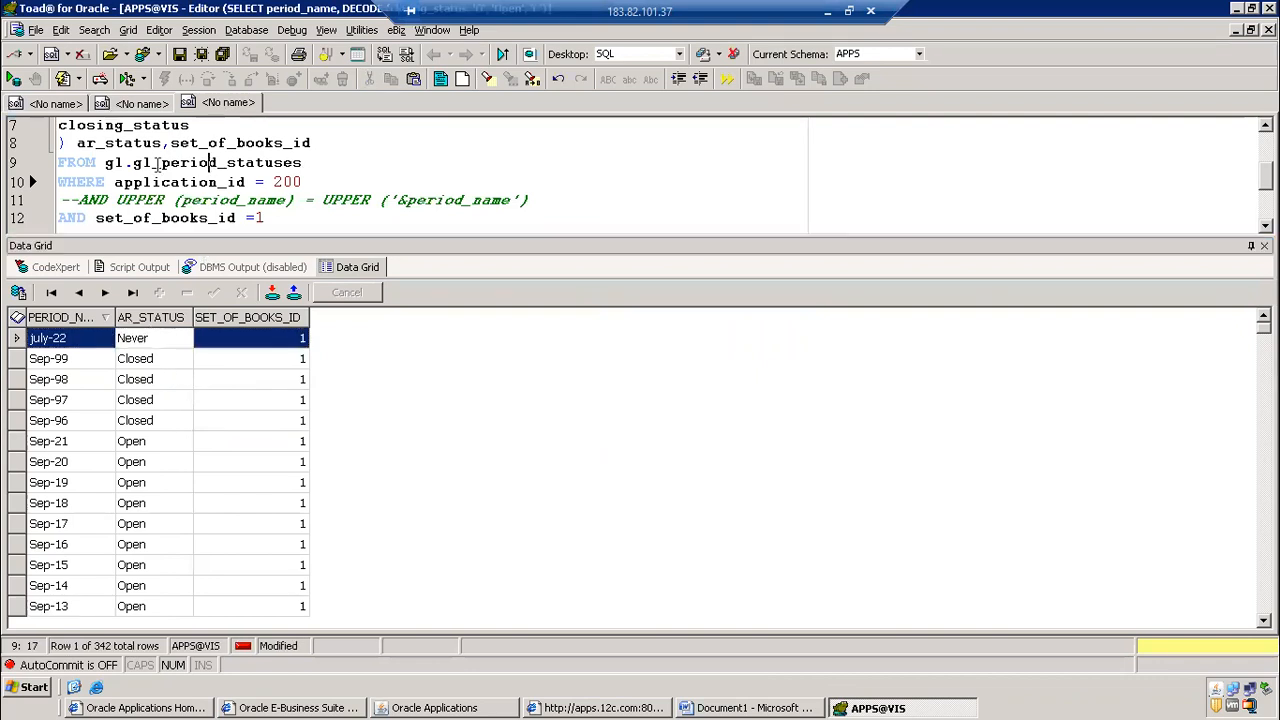
key("alt+Tab")
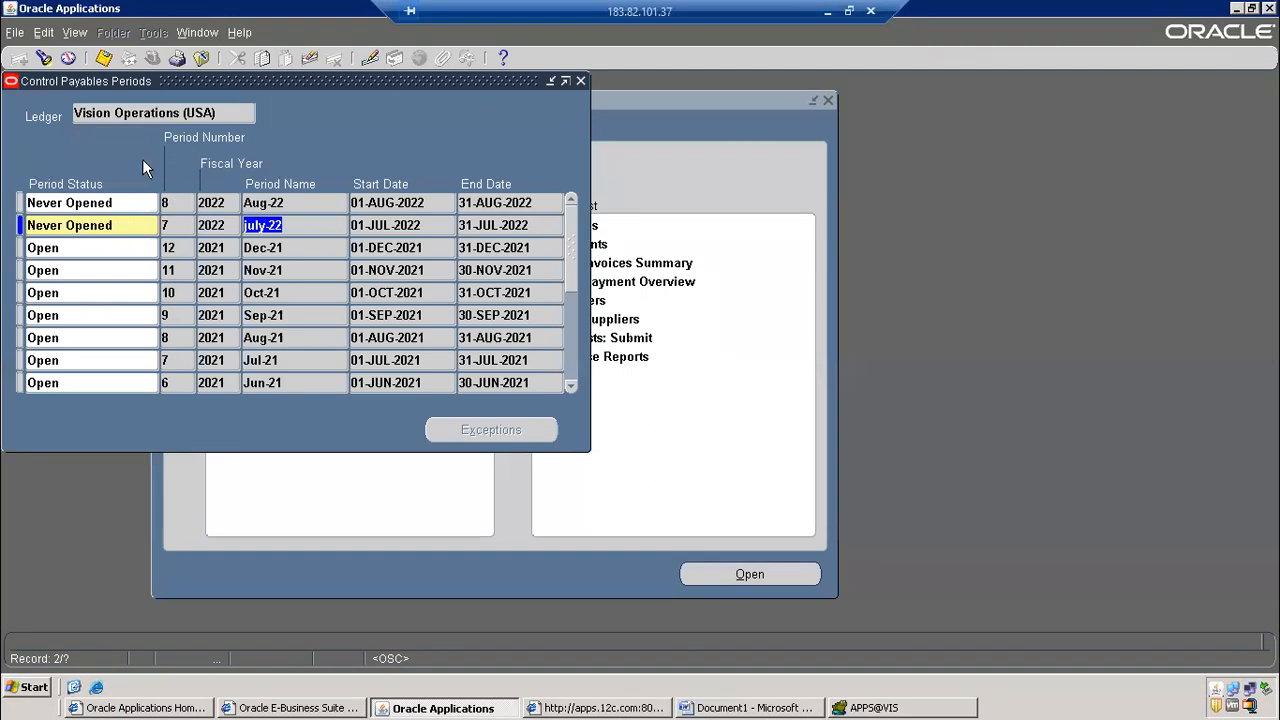
left_click(201, 58)
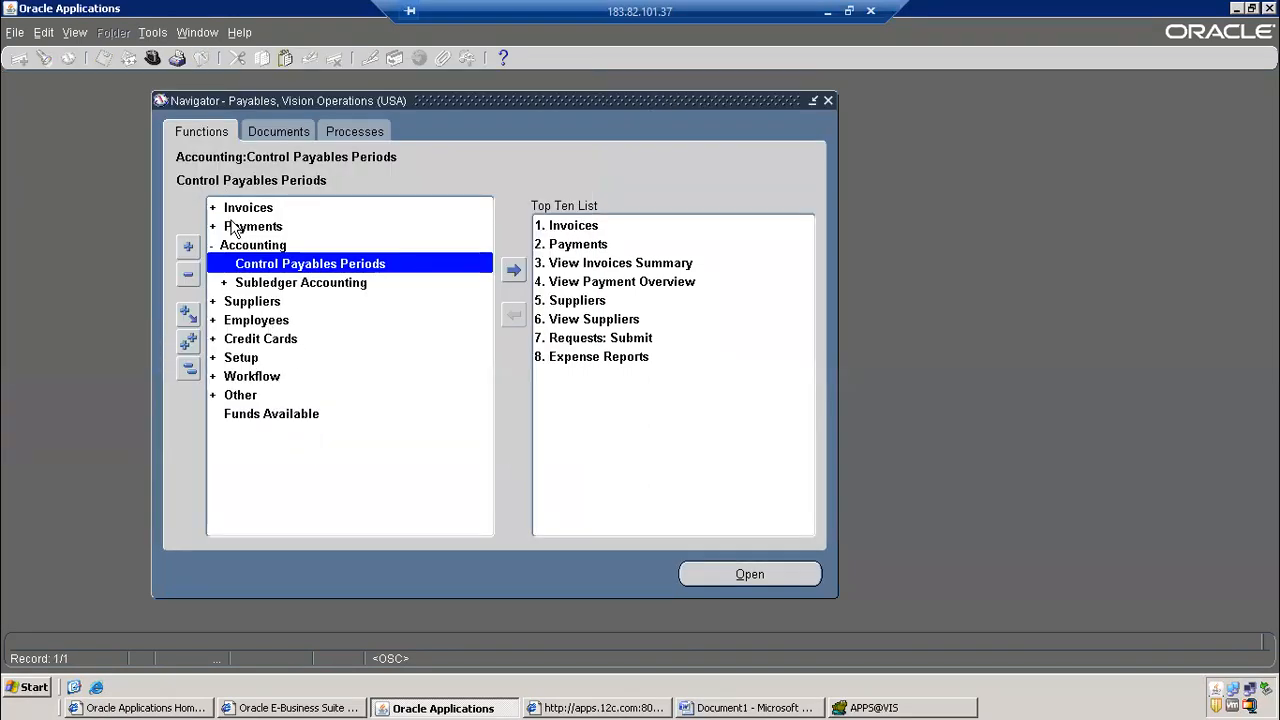
Highlight the gl_period_statuses table name in the Toad query and review the GL date error in the browser report
key("alt+Tab")
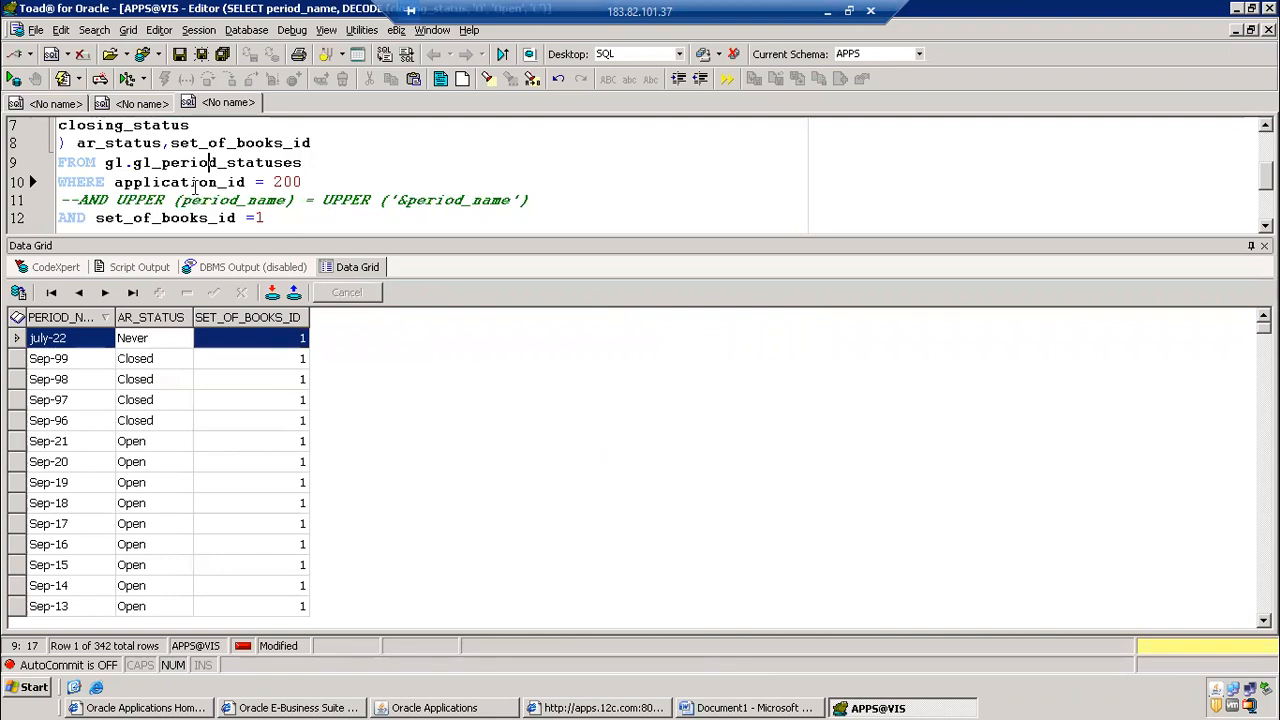
left_click_drag(133, 163, 304, 168)
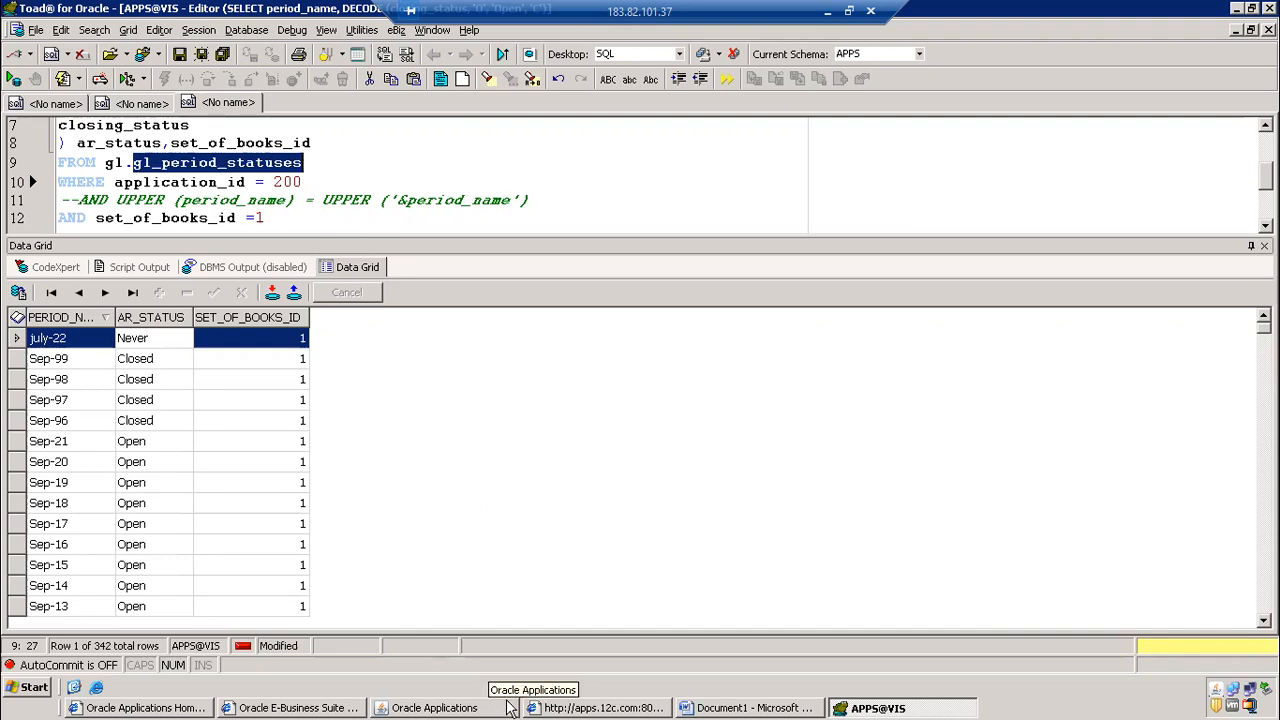
left_click(563, 708)
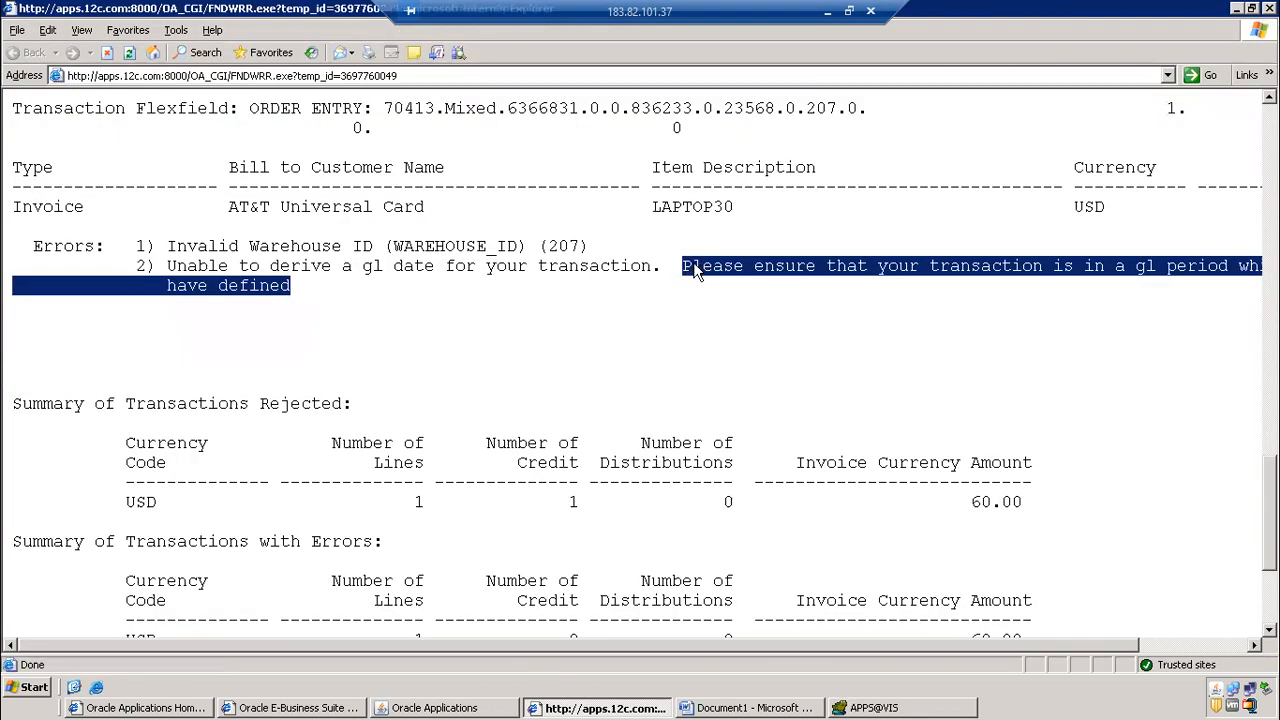
Return to Oracle Applications and switch to the Order Management Super User, Vision Operations (USA) responsibility
left_click(490, 708)
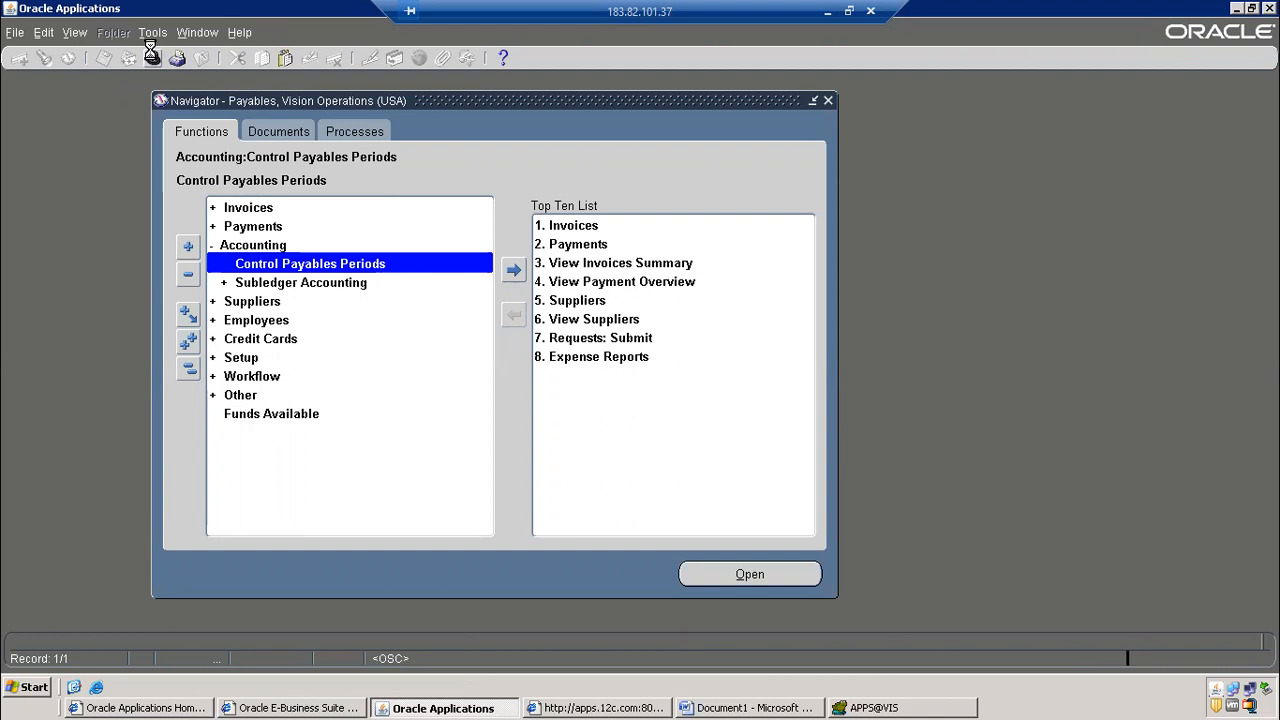
type("o")
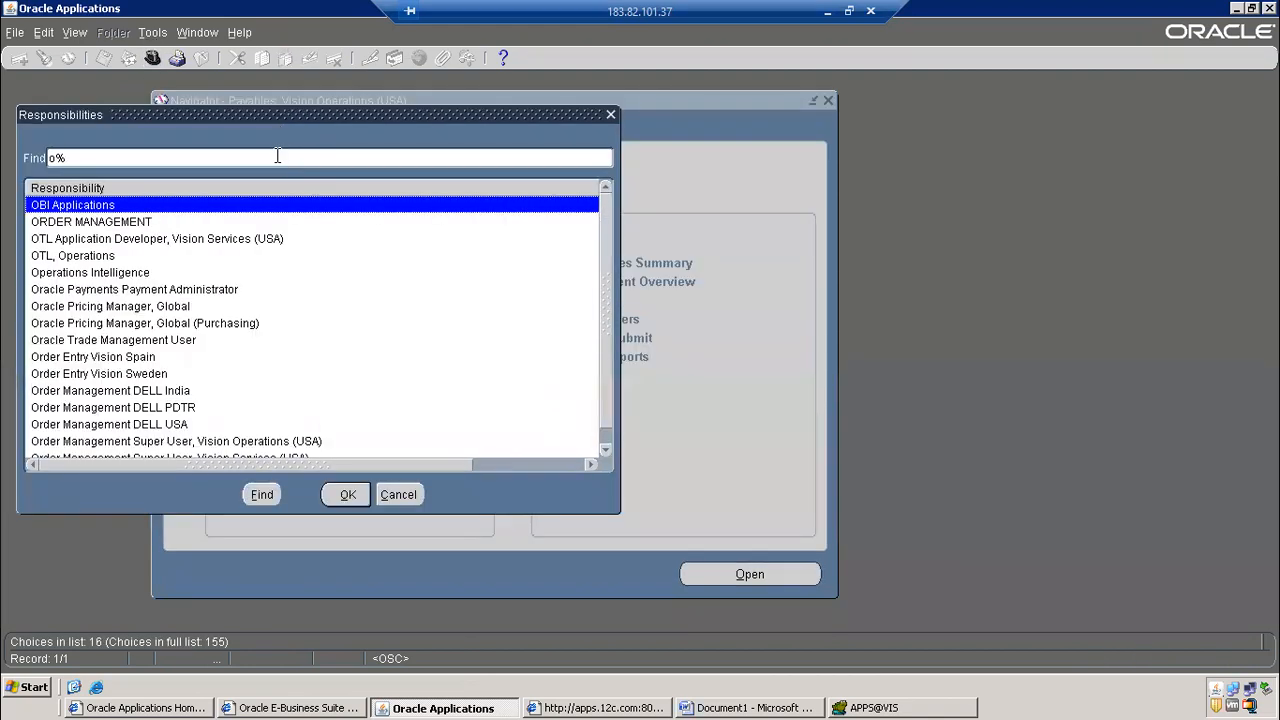
type("r")
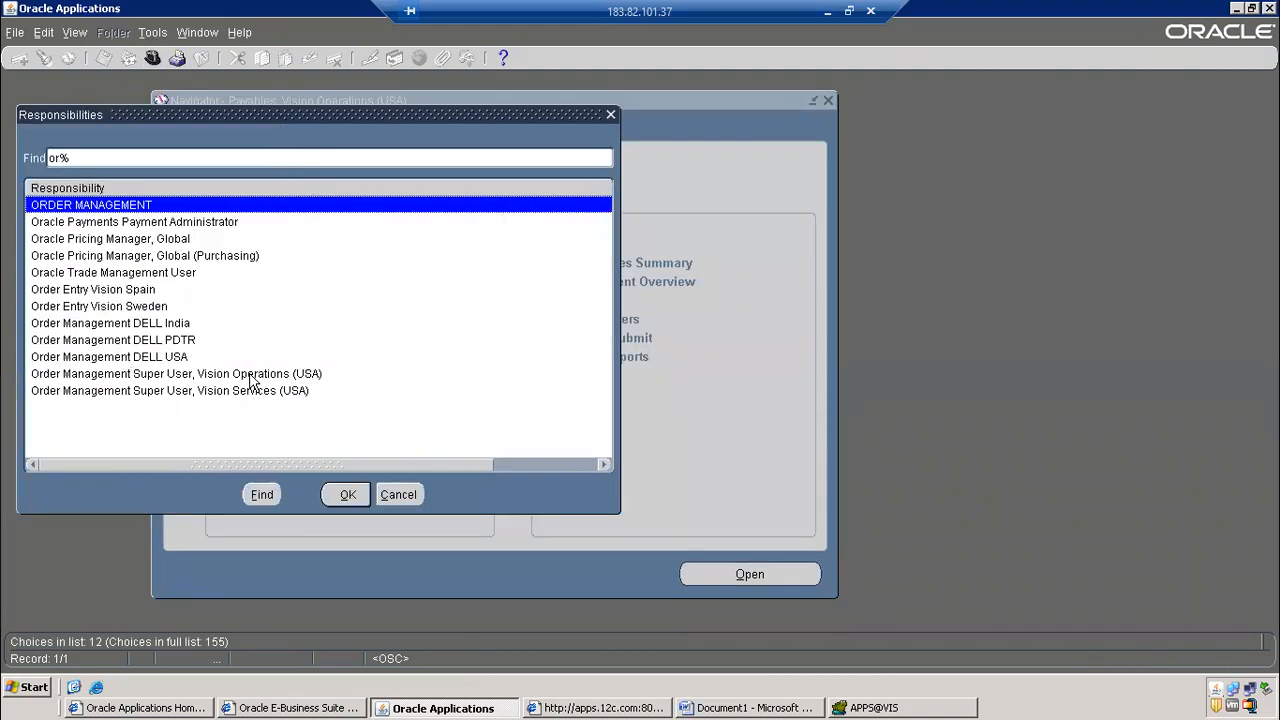
double_click(325, 375)
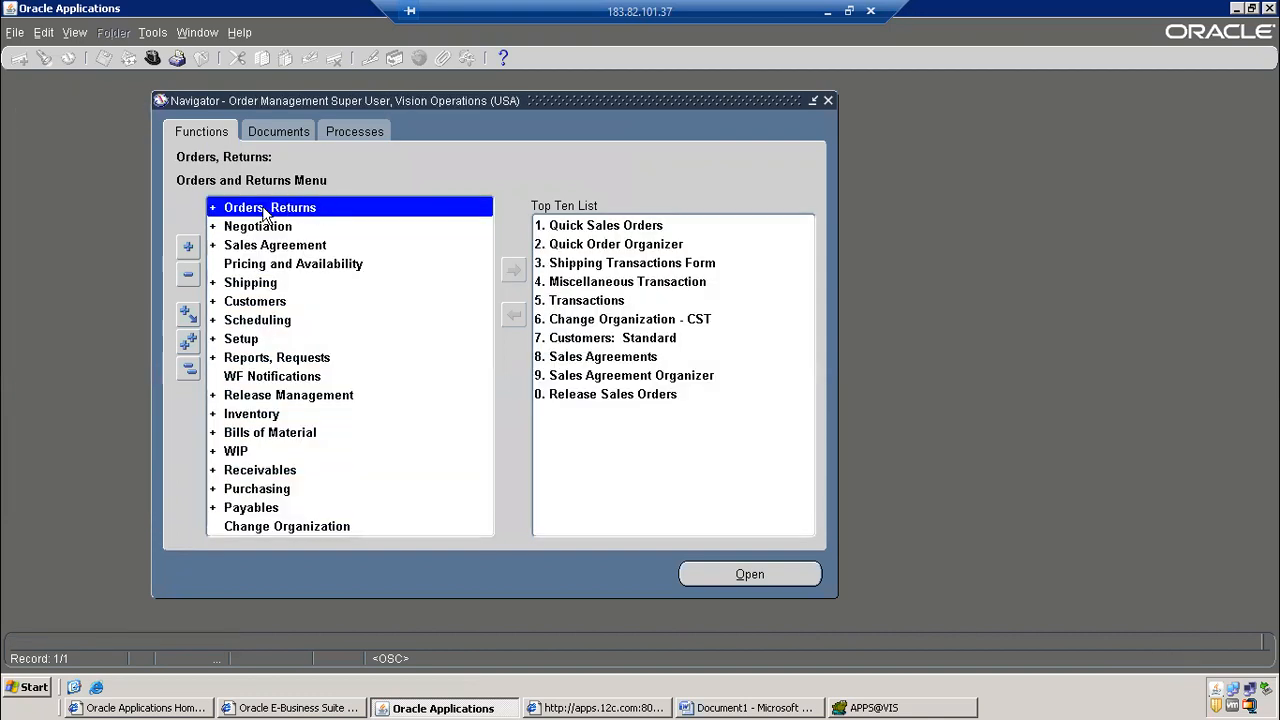
Open a new sales order from Orders, Returns and set the customer to AT&T Universal Card
double_click(265, 208)
double_click(273, 245)
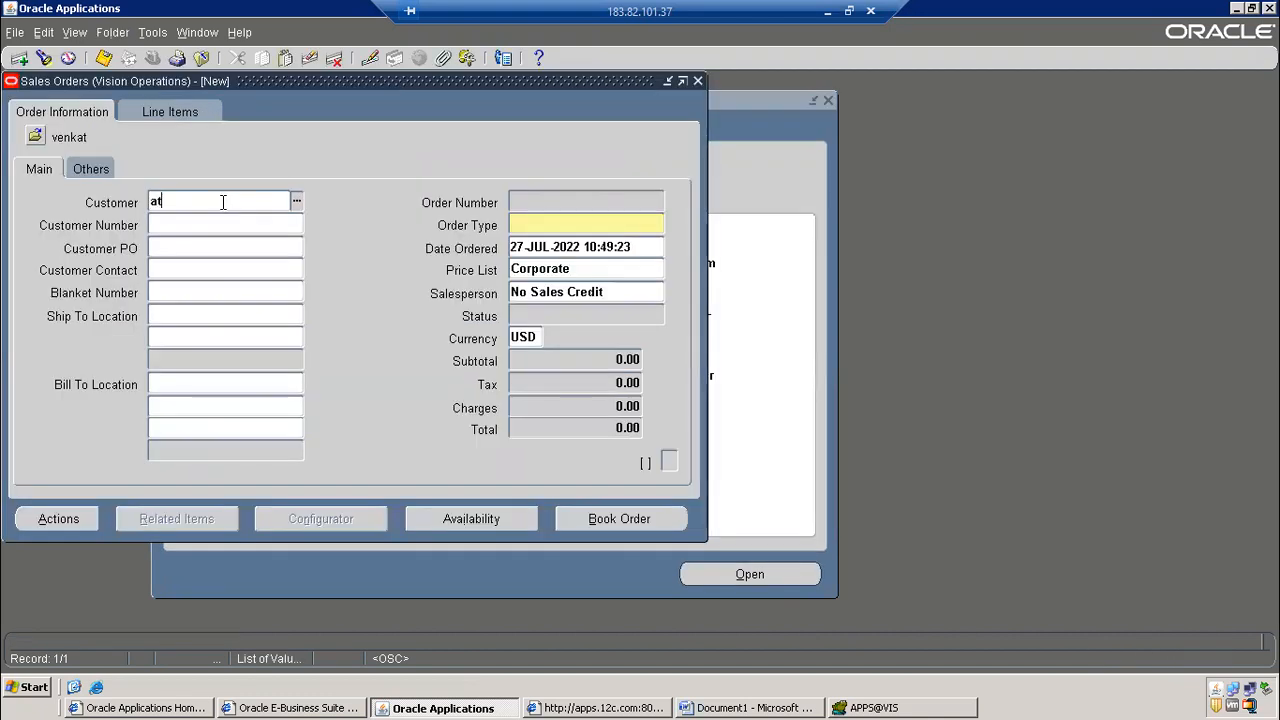
type("at")
key("Tab")
key("Return")
Add an order line for the item LAPTOP with quantity 5
left_click(155, 113)
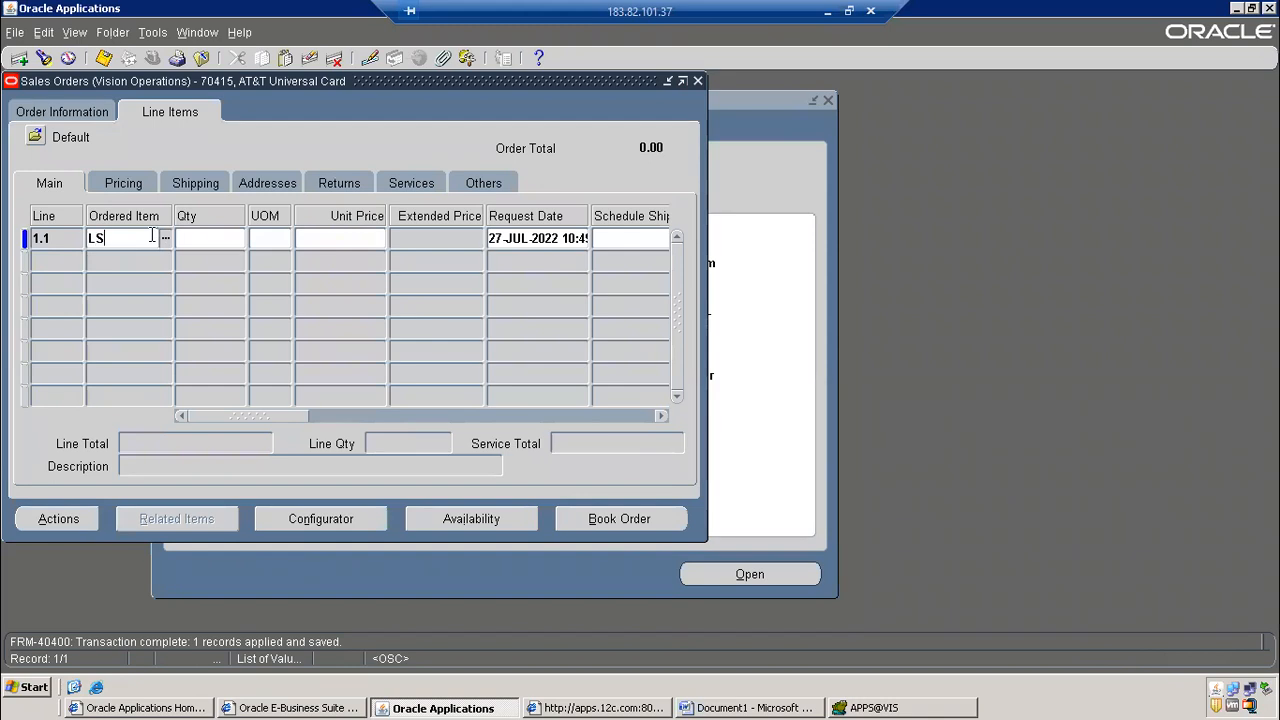
type("LAPTOP")
key("Tab")
key("Return")
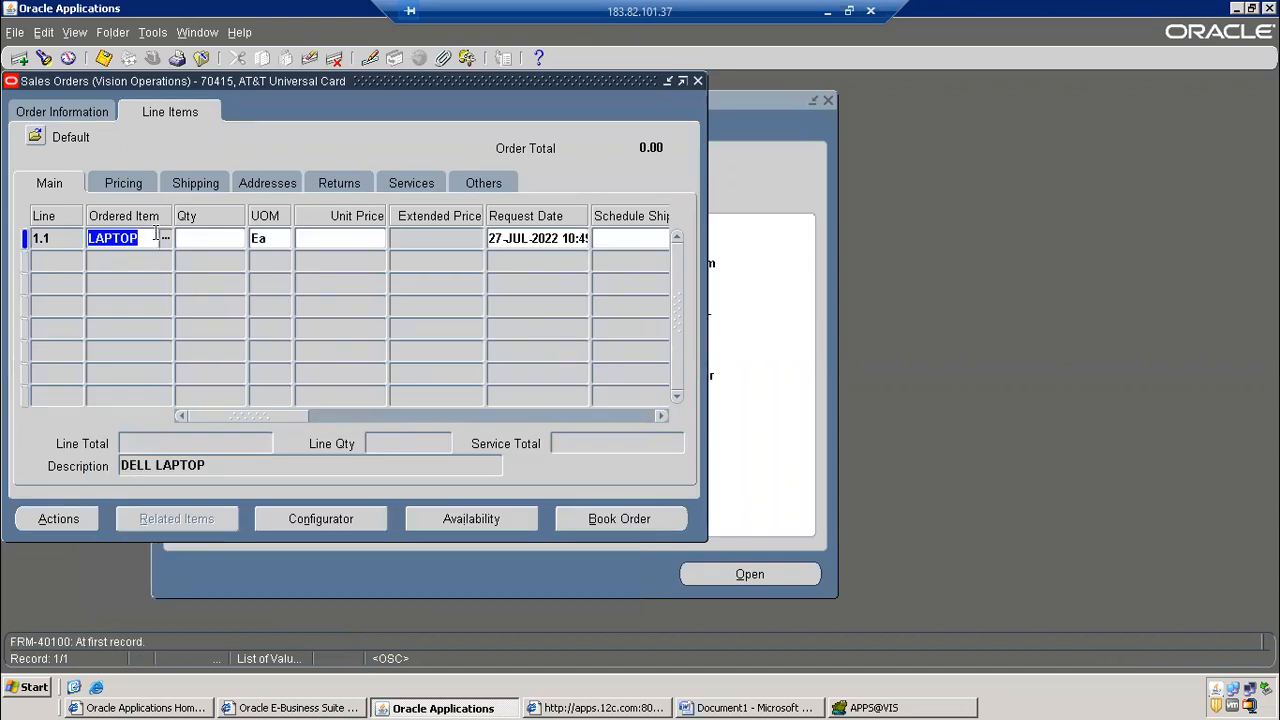
left_click(212, 233)
type("5")
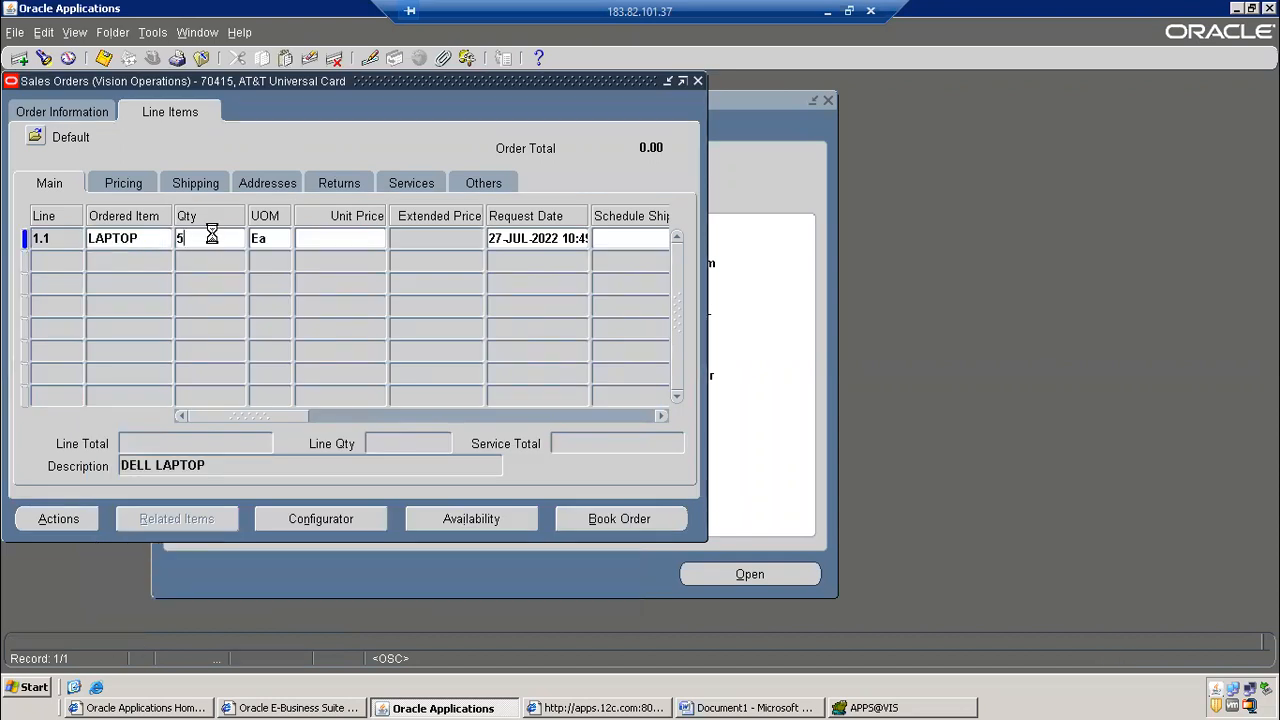
key("Tab")
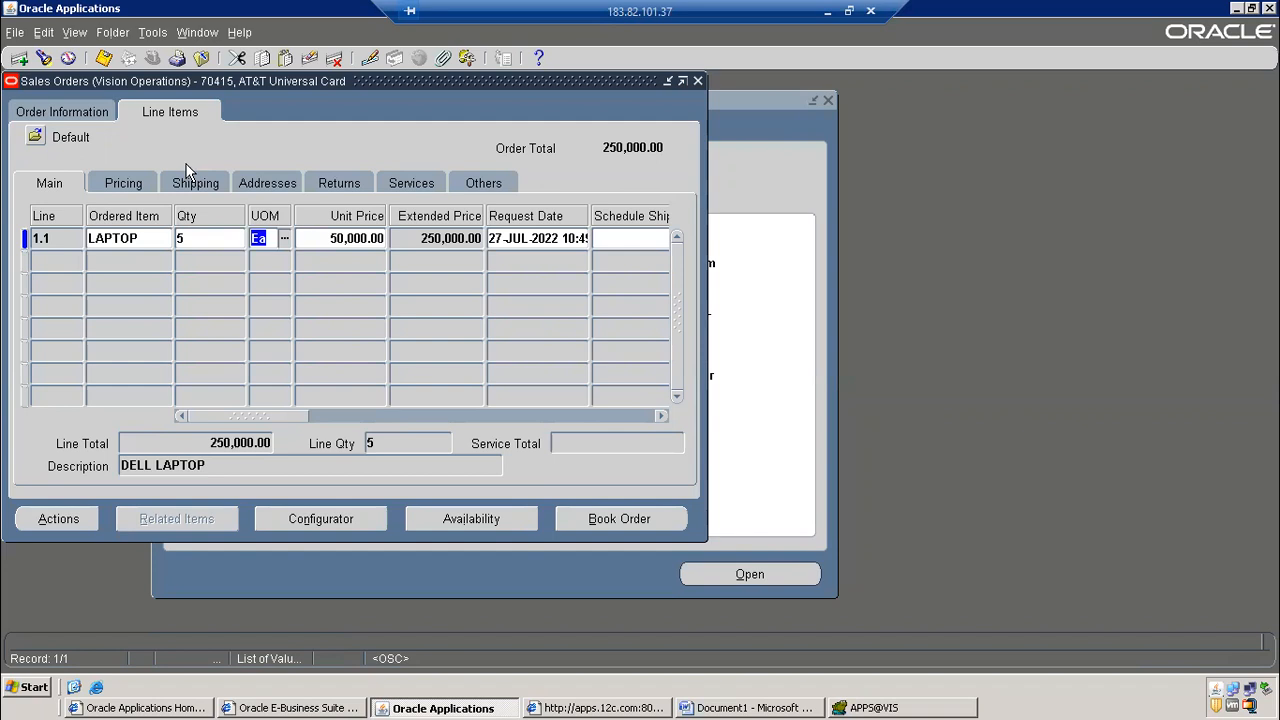
Save the sales order, book it and acknowledge the booking note
left_click(103, 58)
left_click(605, 519)
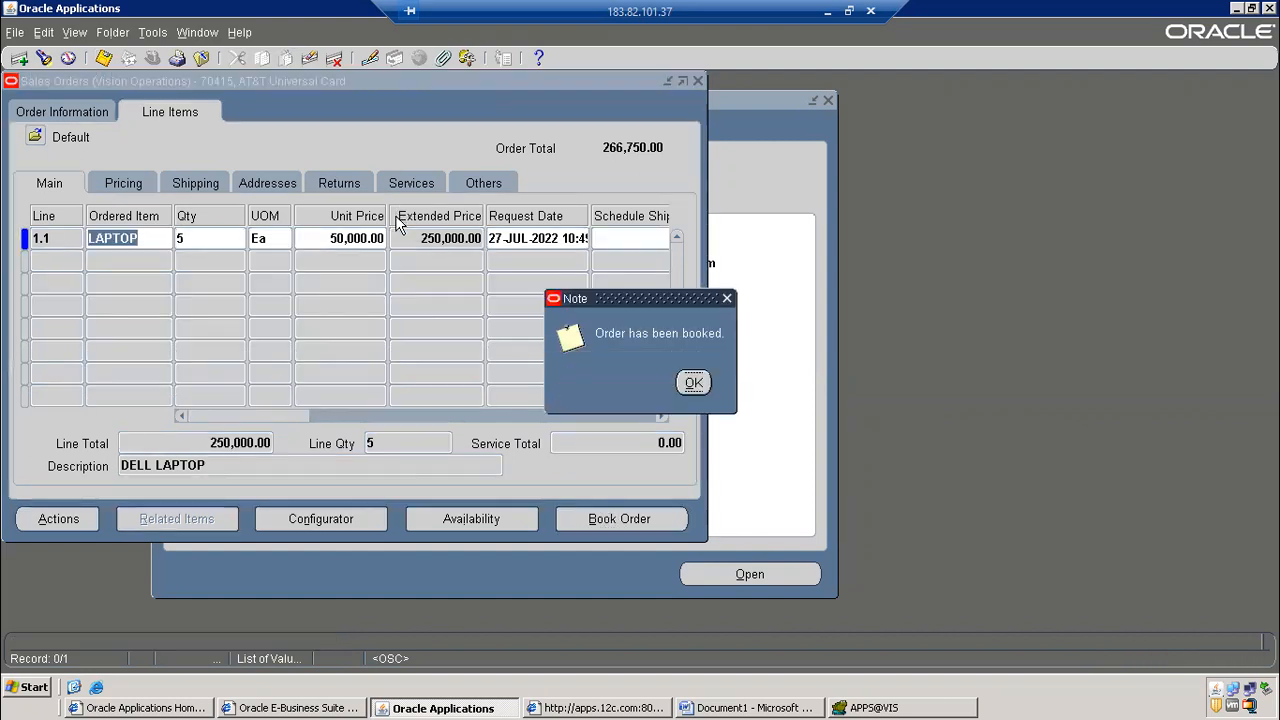
left_click(690, 382)
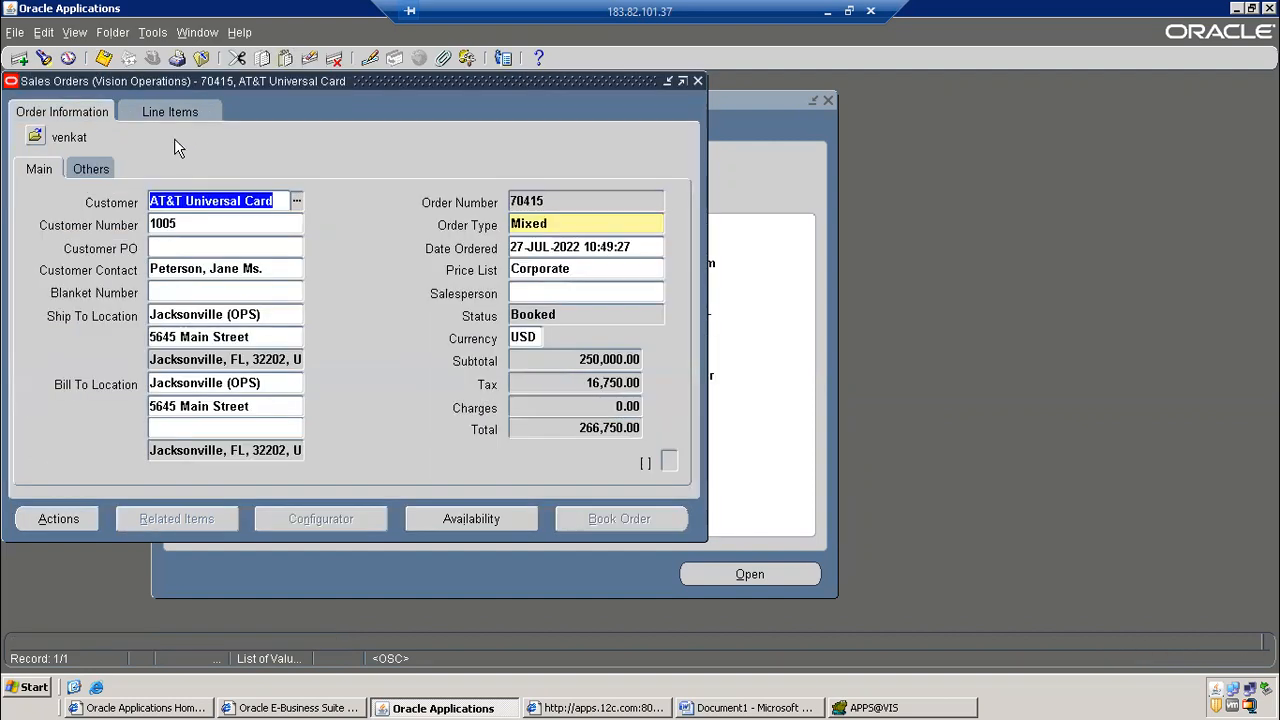
Copy the booked order's number and close the Sales Orders form
right_click(535, 201)
left_click(557, 223)
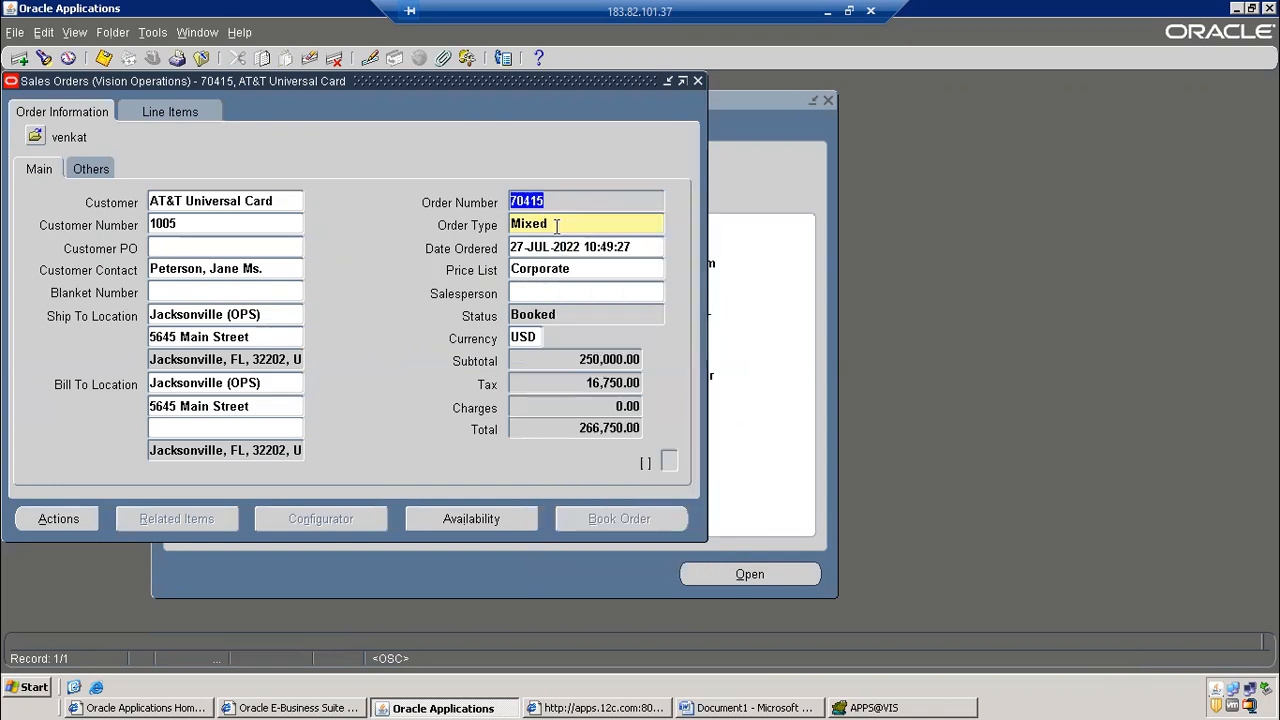
key("F4")
Reopen the Sales Orders form, query the booked order by its order number, review it and close the form
double_click(337, 244)
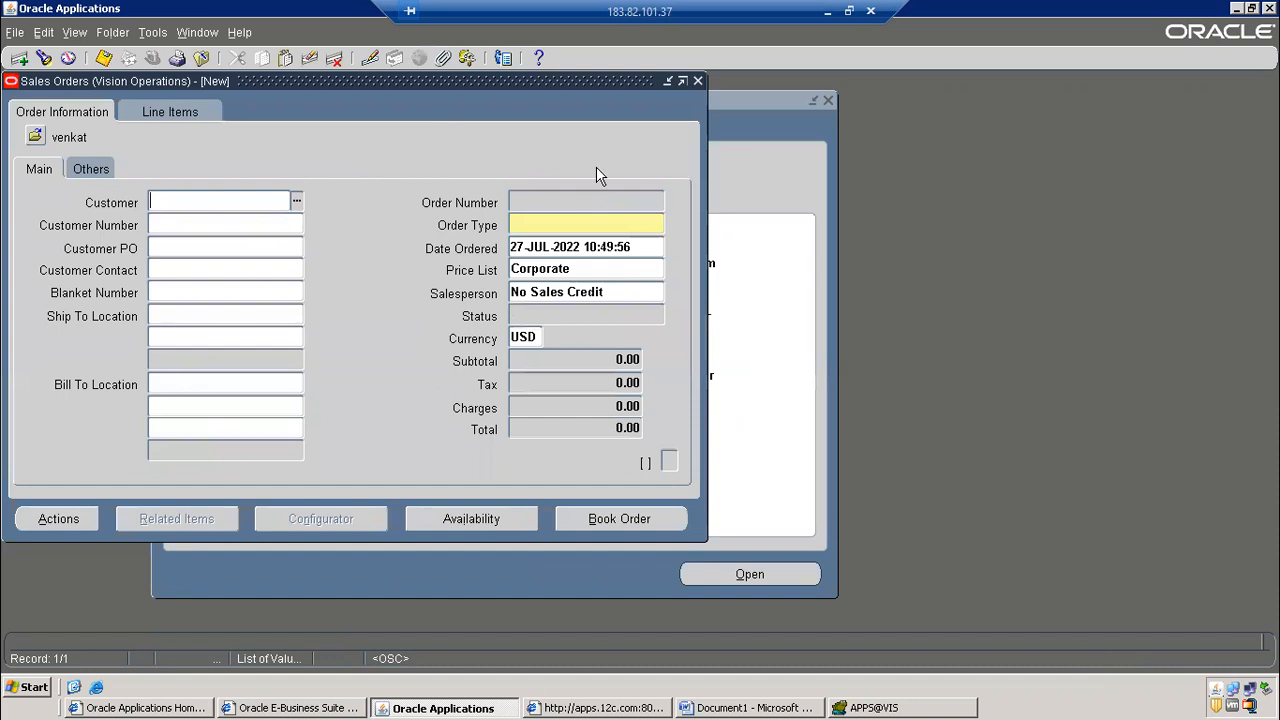
key("F11")
left_click(560, 200)
key("ctrl+v")
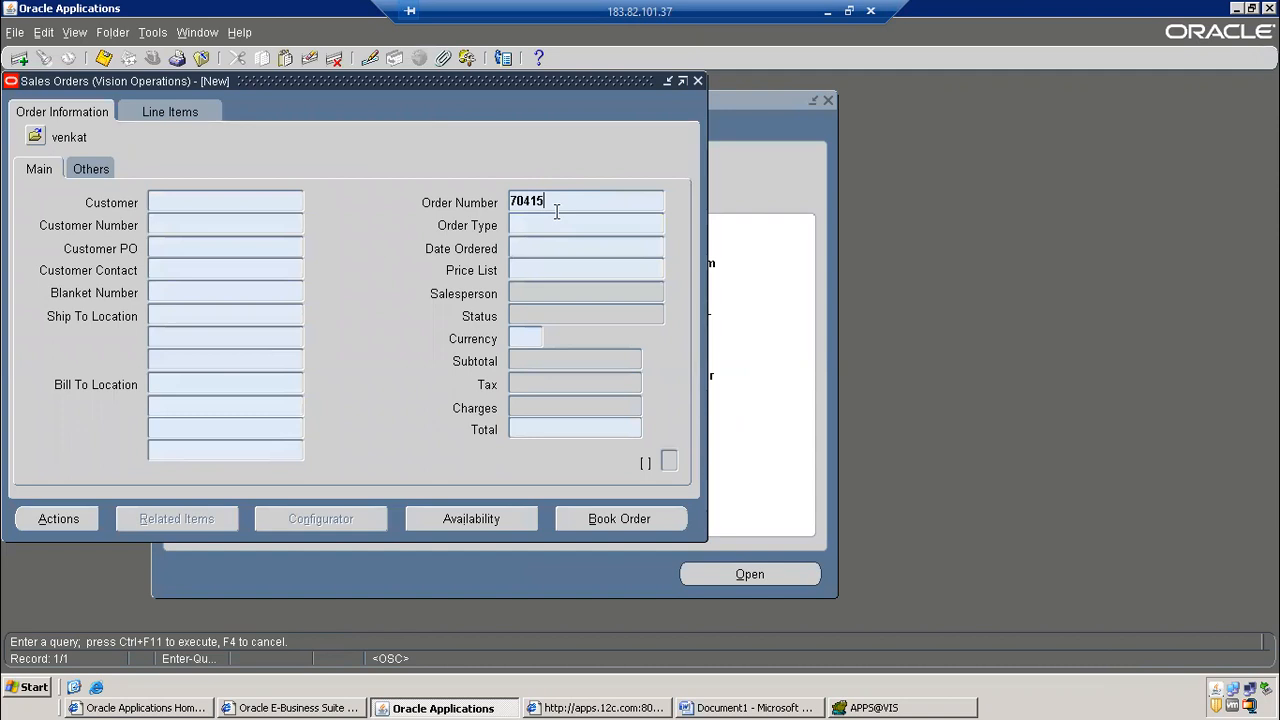
key("F11")
left_click(561, 199)
type("70415")
key("ctrl+F11")
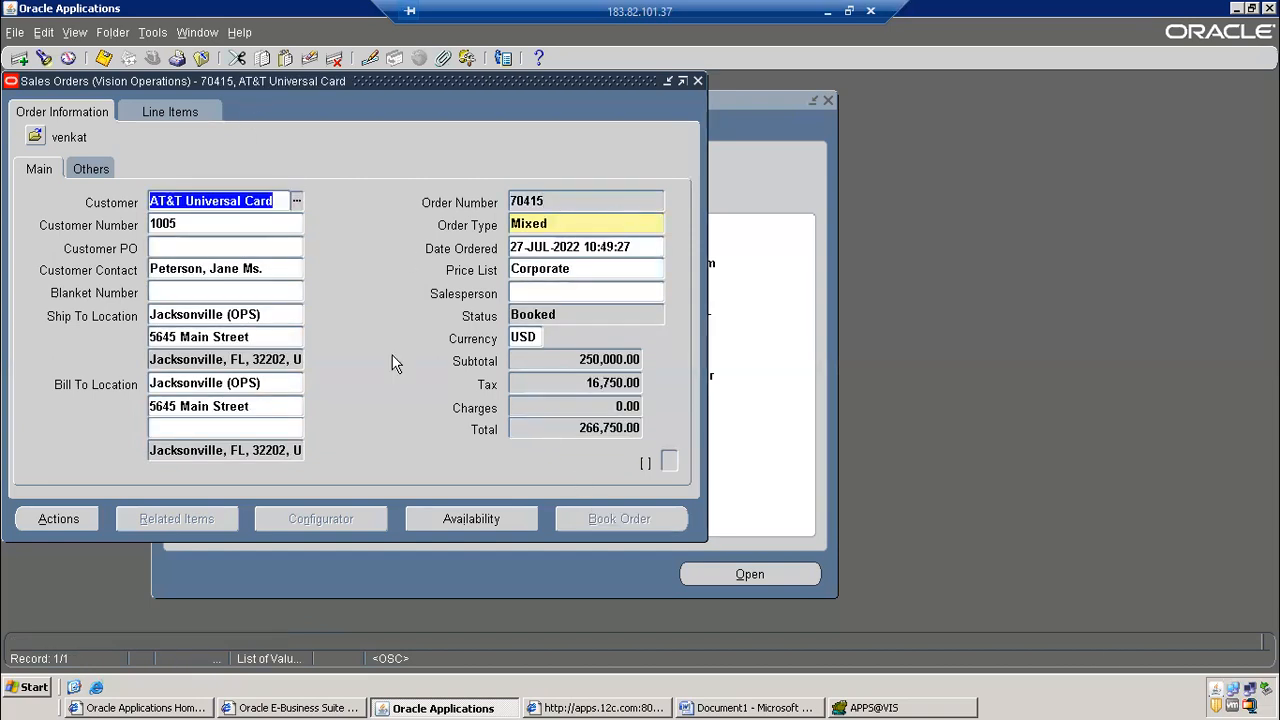
key("F4")
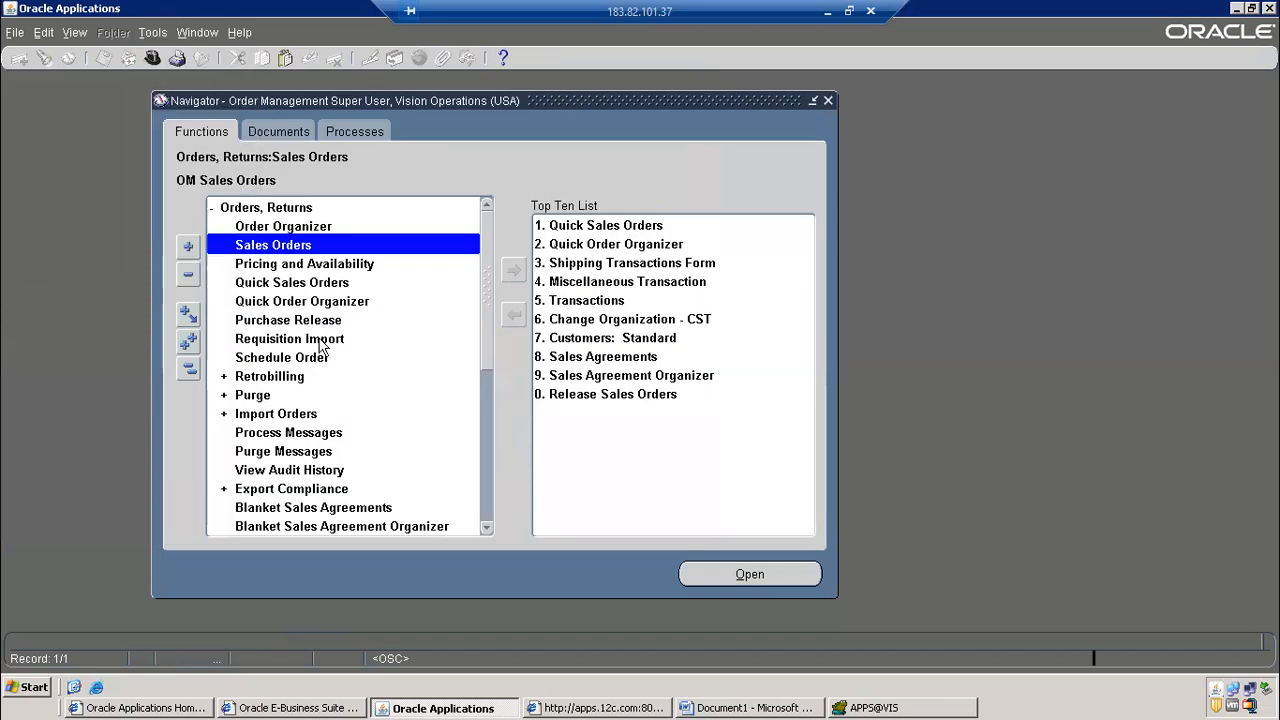
Expand Shipping in the Navigator and launch the Release Sales Orders form
key("F4")
left_click(278, 286)
double_click(278, 287)
left_click(277, 314)
double_click(281, 304)
double_click(285, 322)
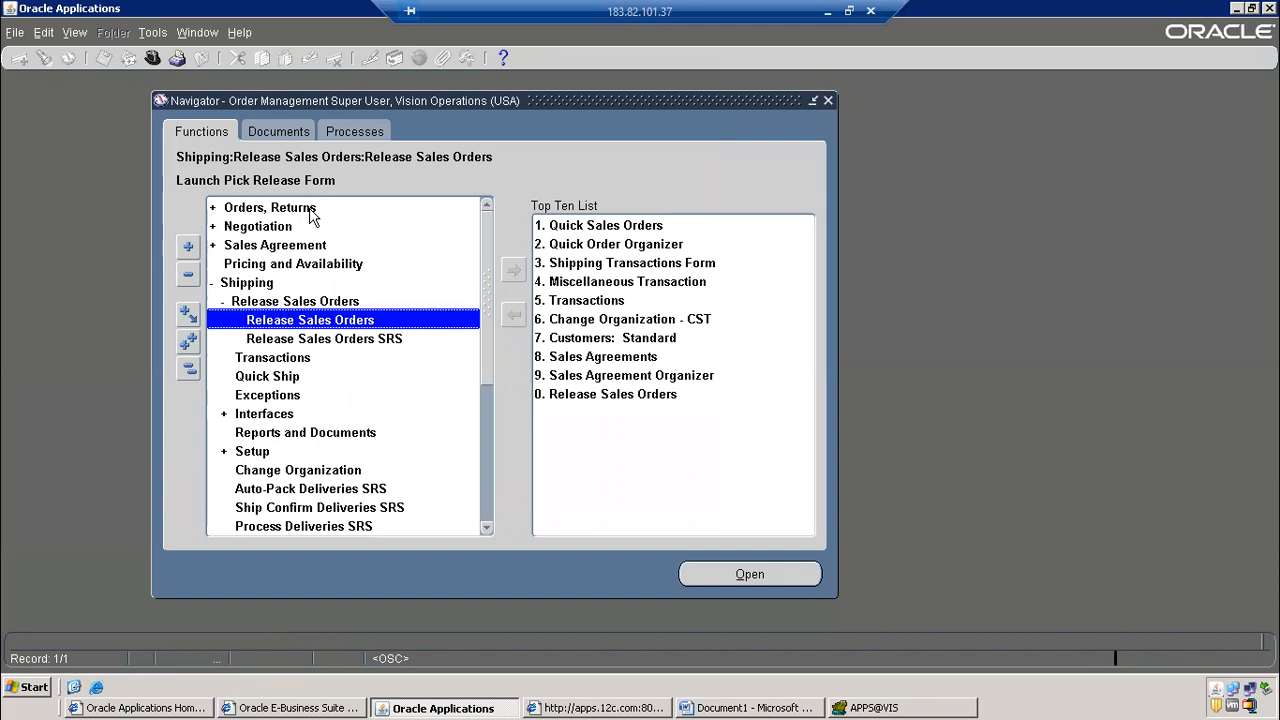
Base the pick release on the Standard rule and enter the booked order's number
type("standard")
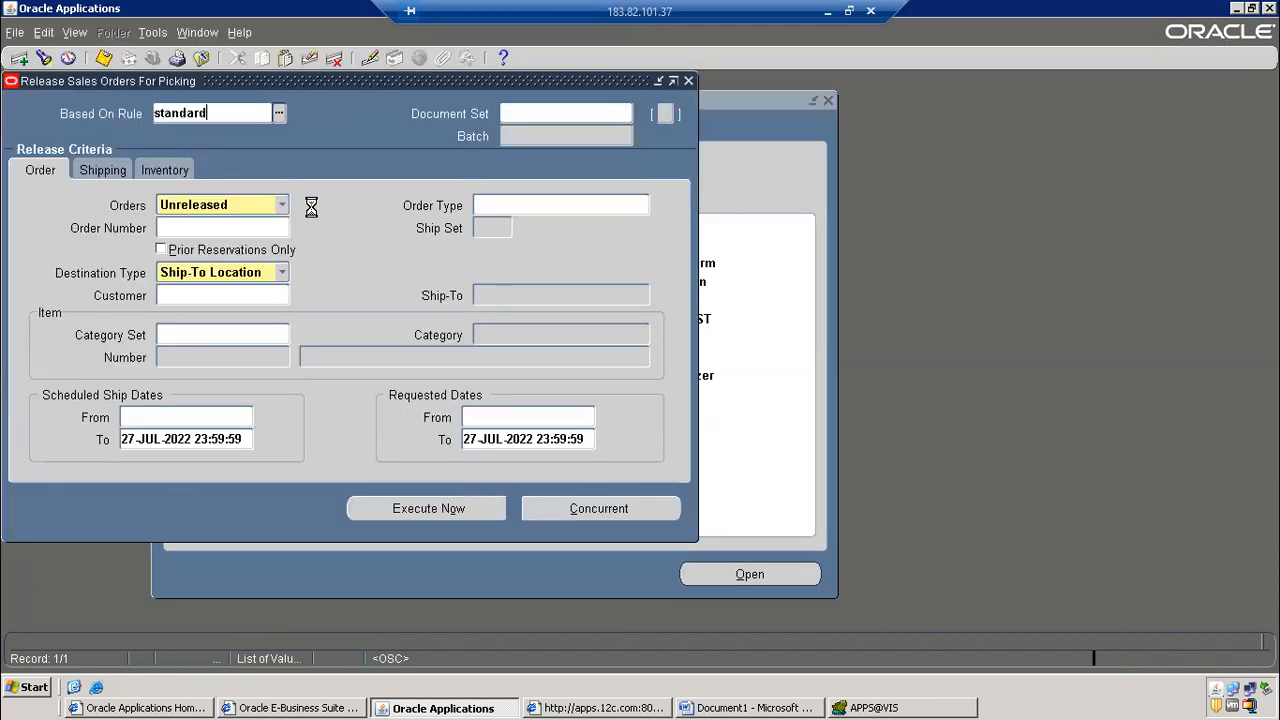
key("Tab")
left_click(185, 228)
type("70415")
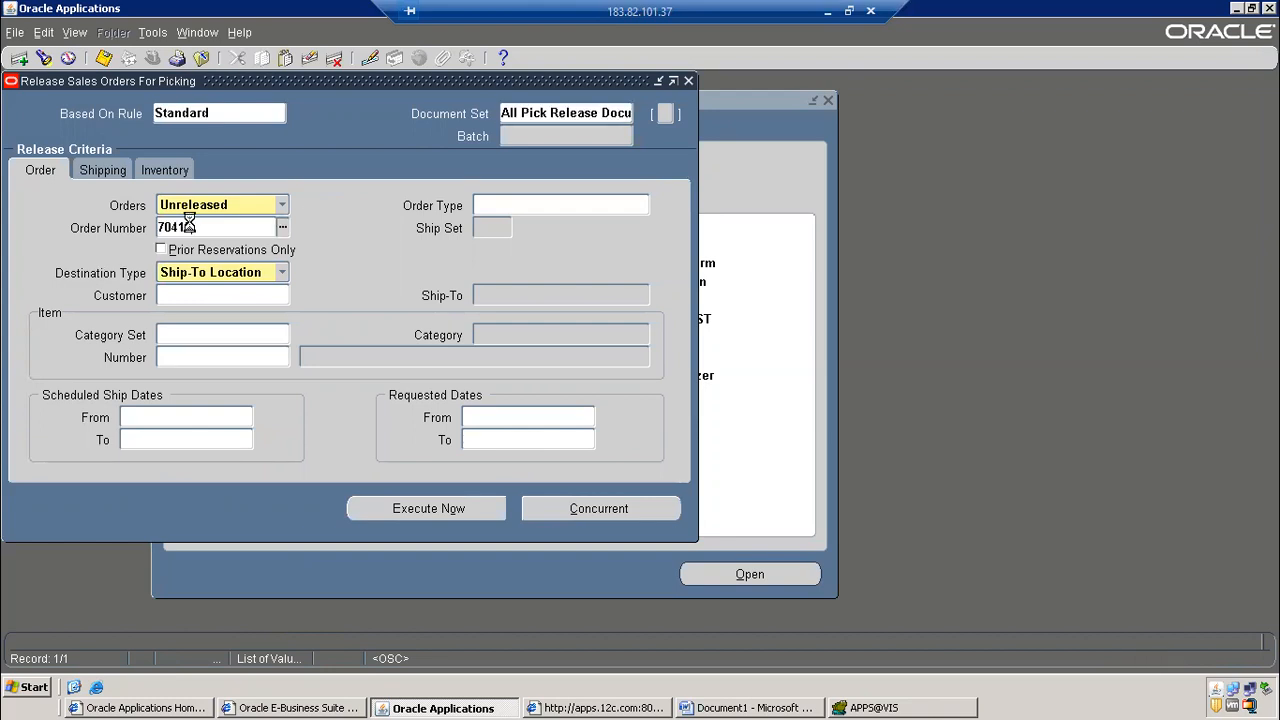
key("Tab")
In the shipping release criteria, set the ship confirm rule to Auto Ship and Autopack Delivery to Yes
left_click(118, 168)
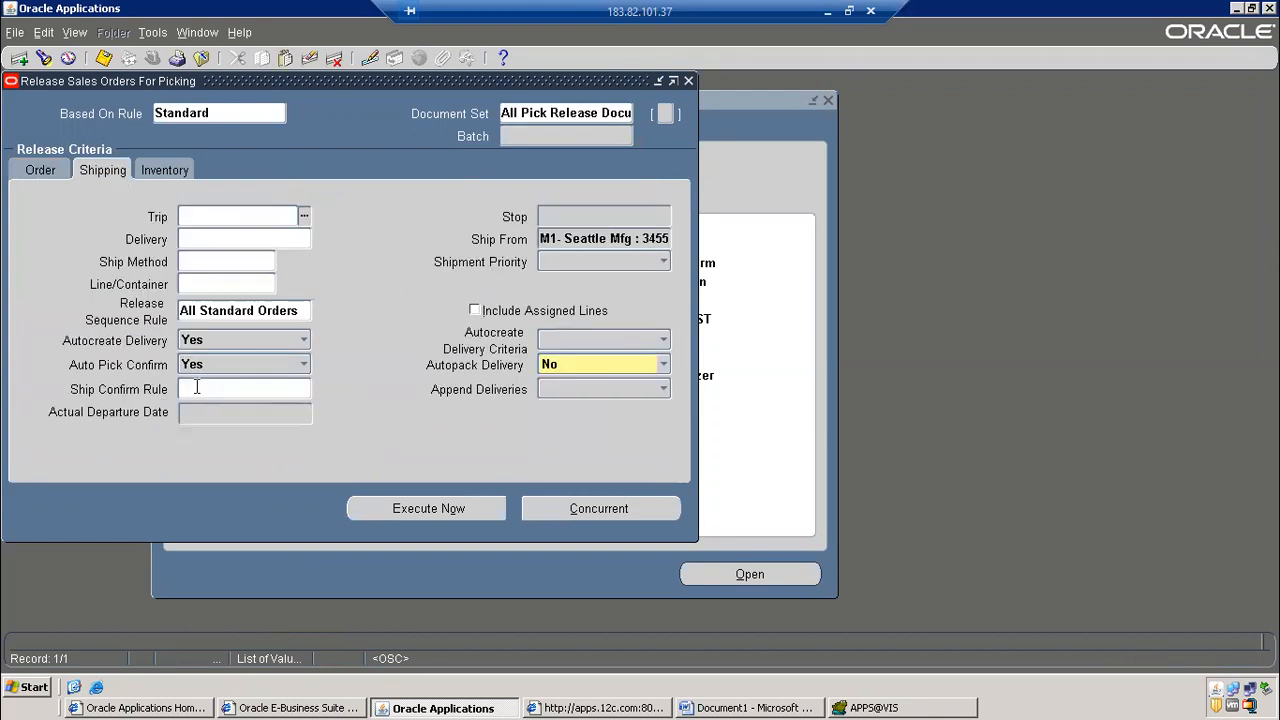
left_click(190, 389)
type("aUTO")
type("ip")
key("Tab")
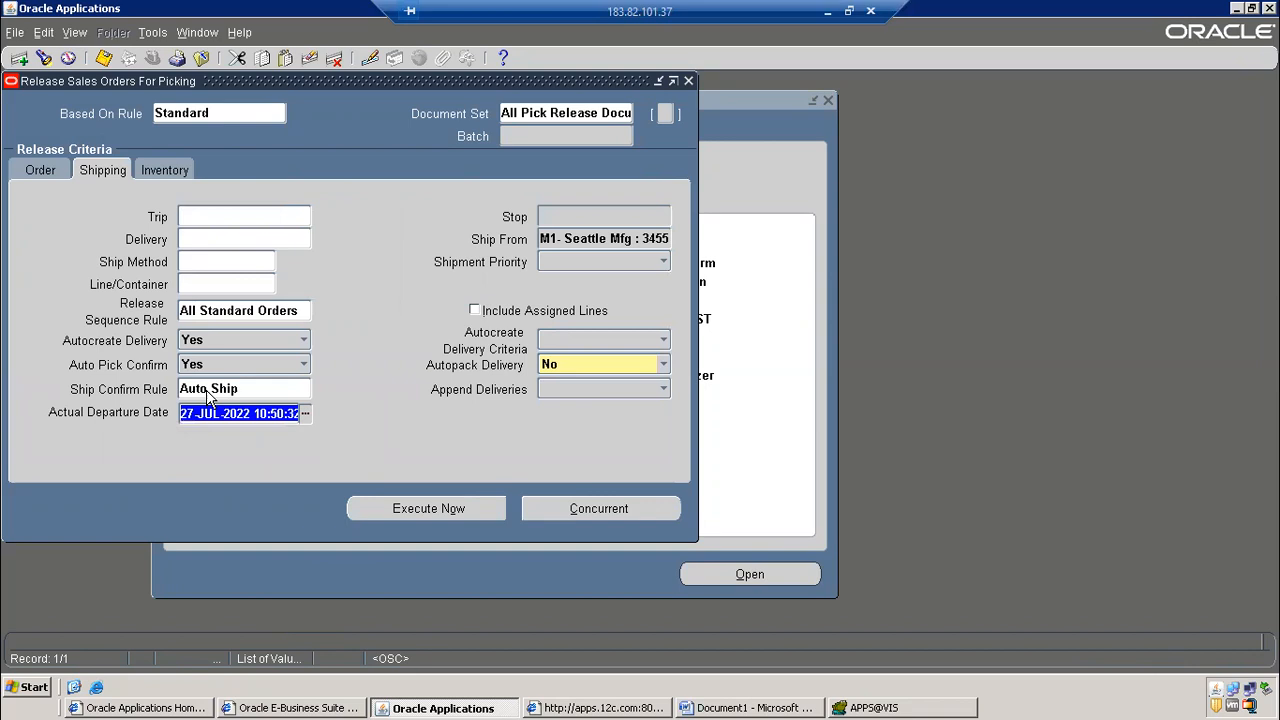
left_click(551, 367)
left_click(551, 402)
left_click(556, 372)
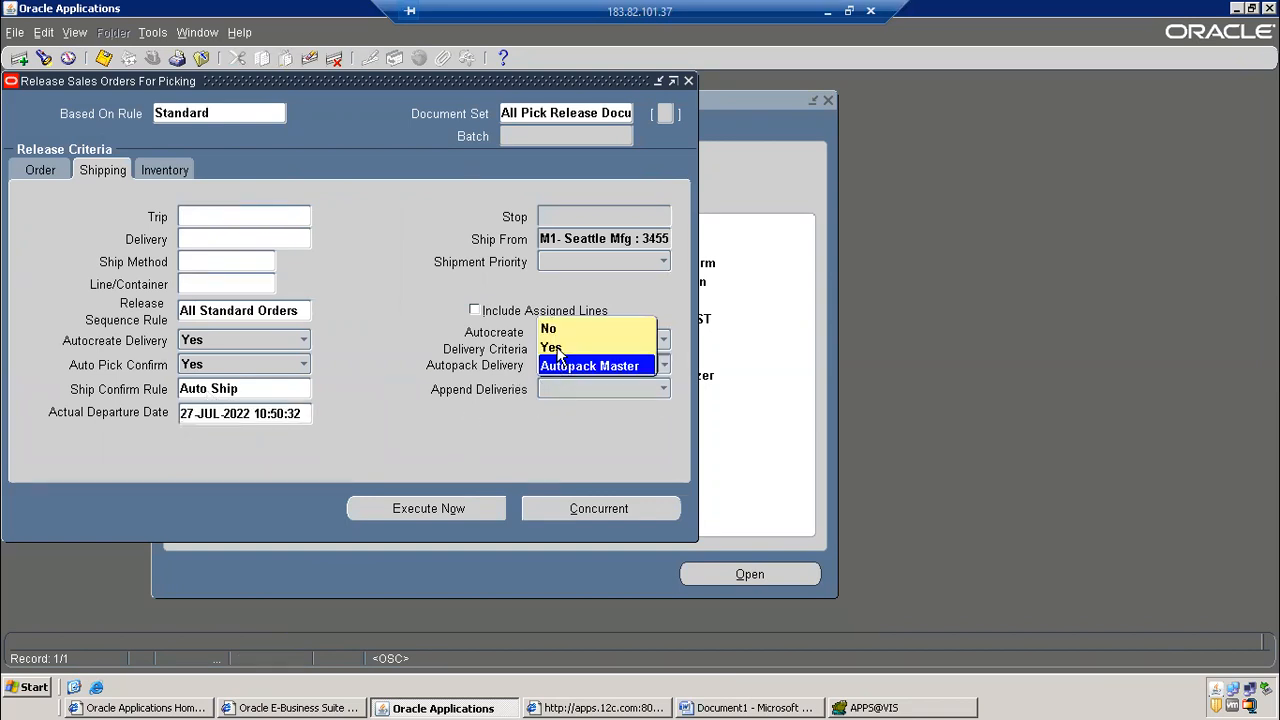
left_click(558, 348)
Review the inventory criteria, execute the pick release online immediately, acknowledge the note and close the form
left_click(157, 170)
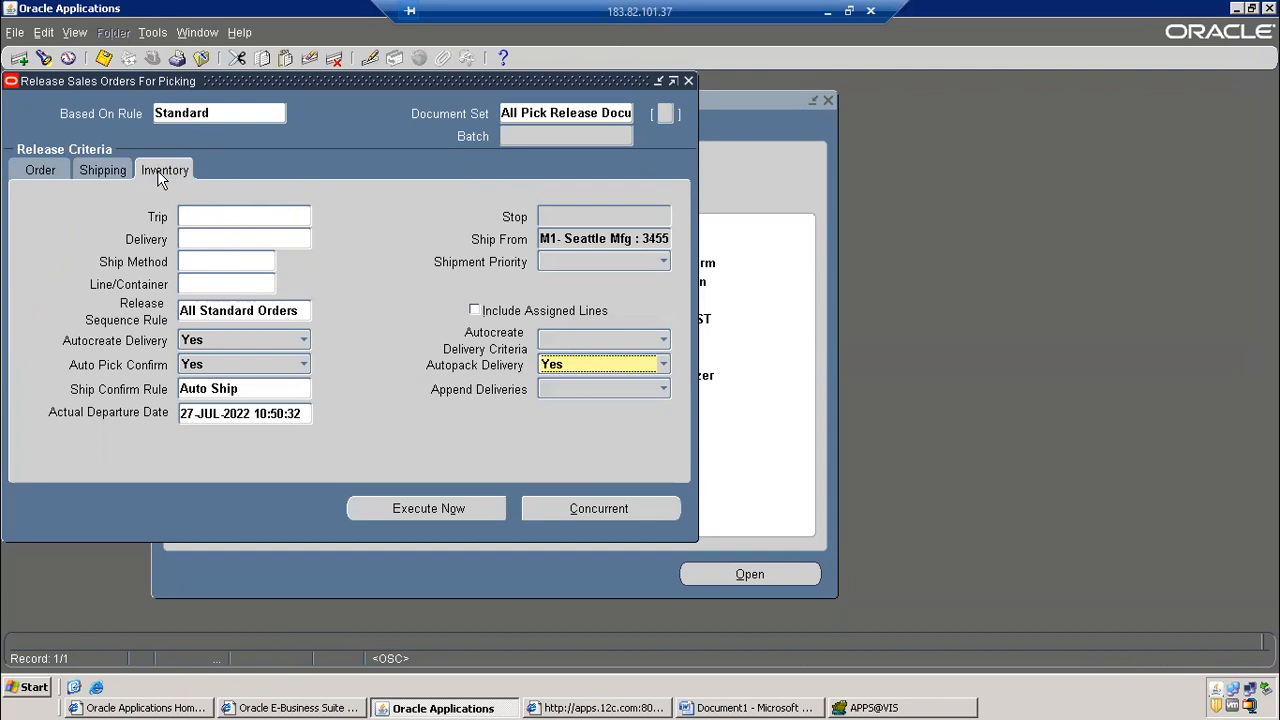
left_click(437, 511)
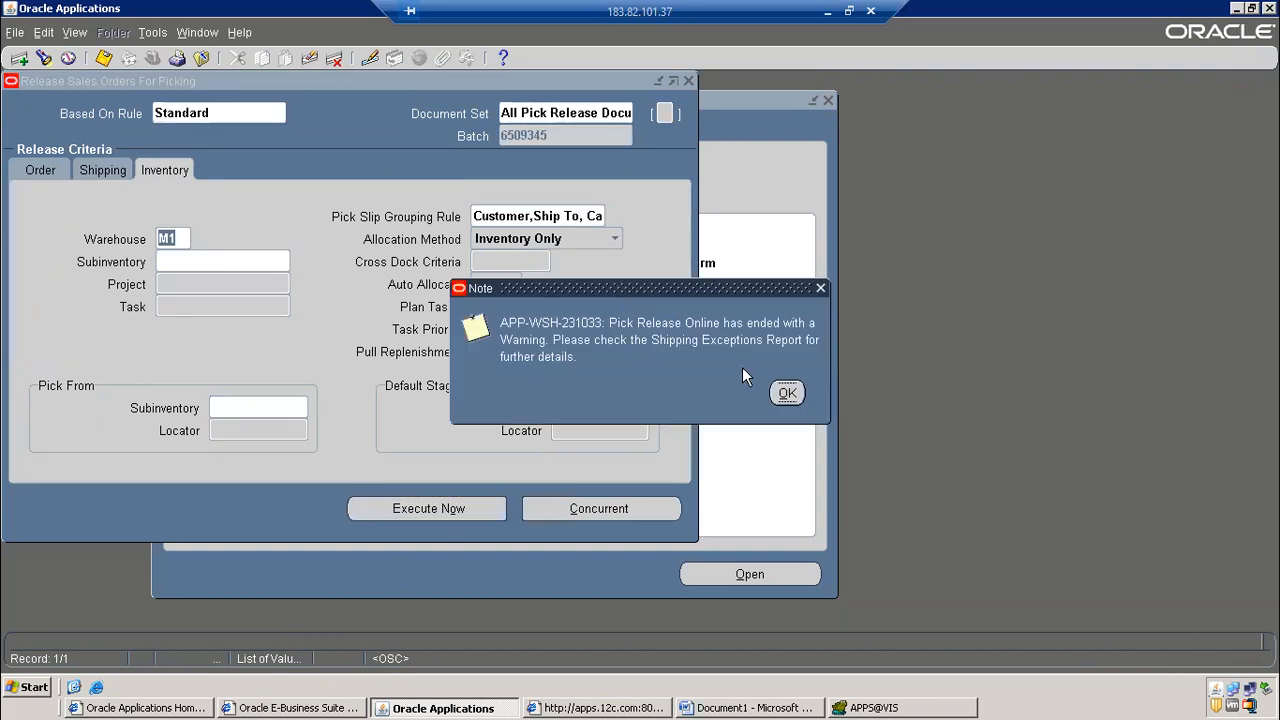
left_click(784, 392)
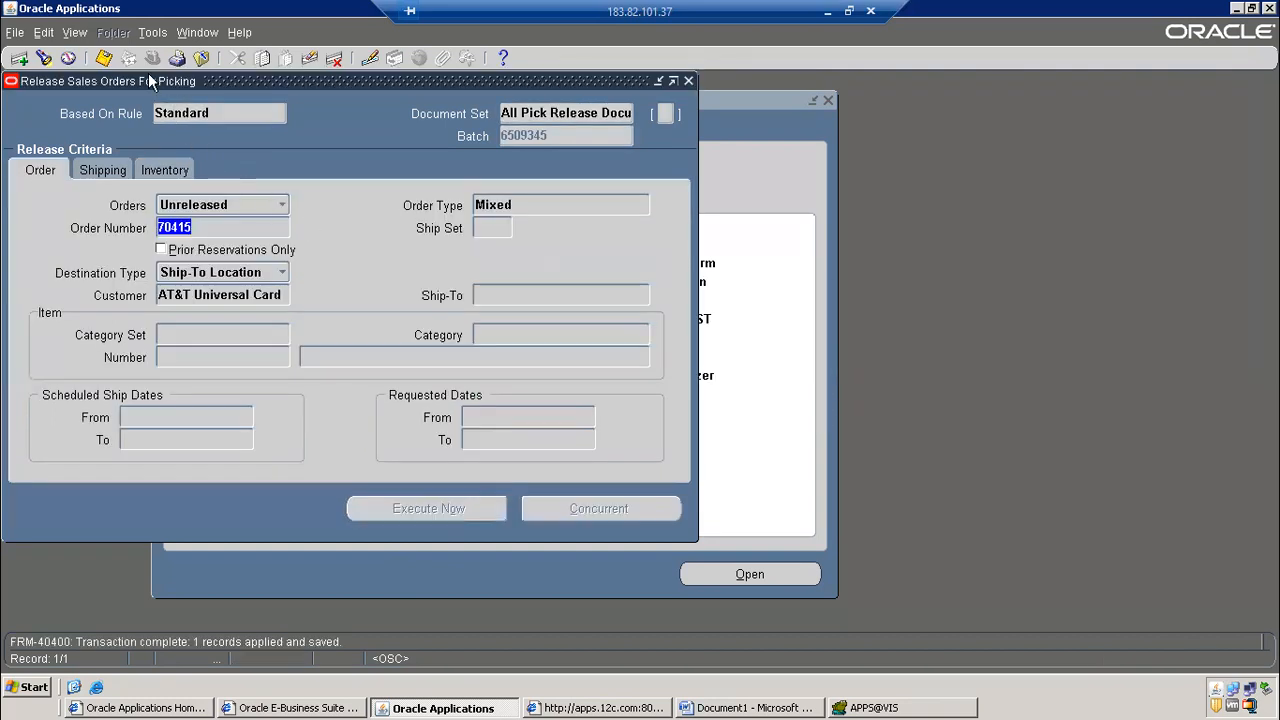
left_click(201, 58)
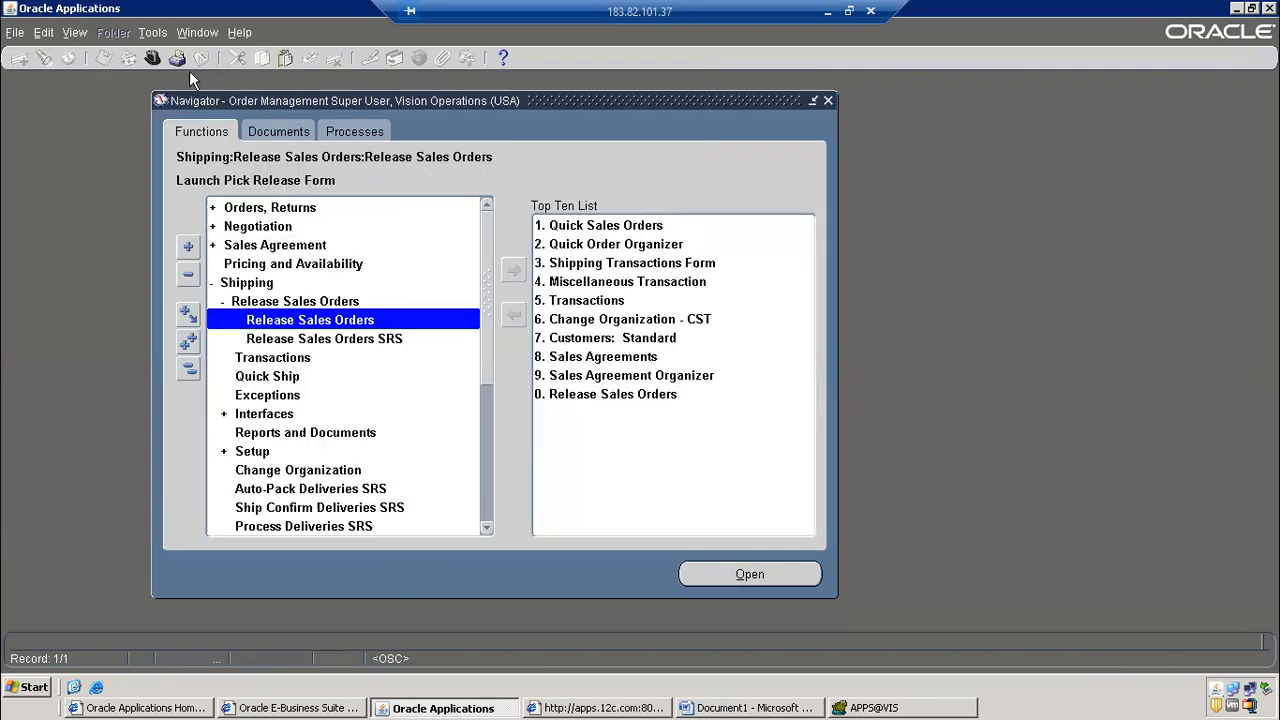
View the concurrent requests started by the pick release and refresh the list repeatedly to monitor their progress
left_click(75, 32)
left_click(109, 272)
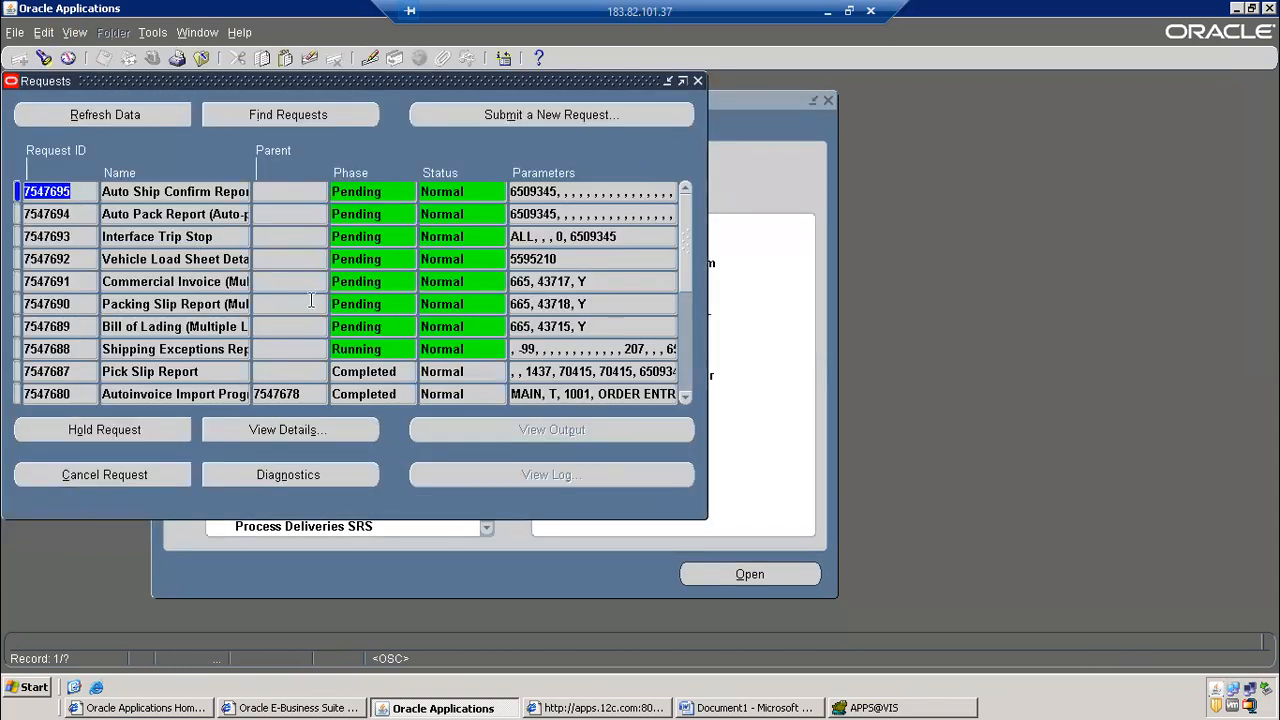
left_click(159, 115)
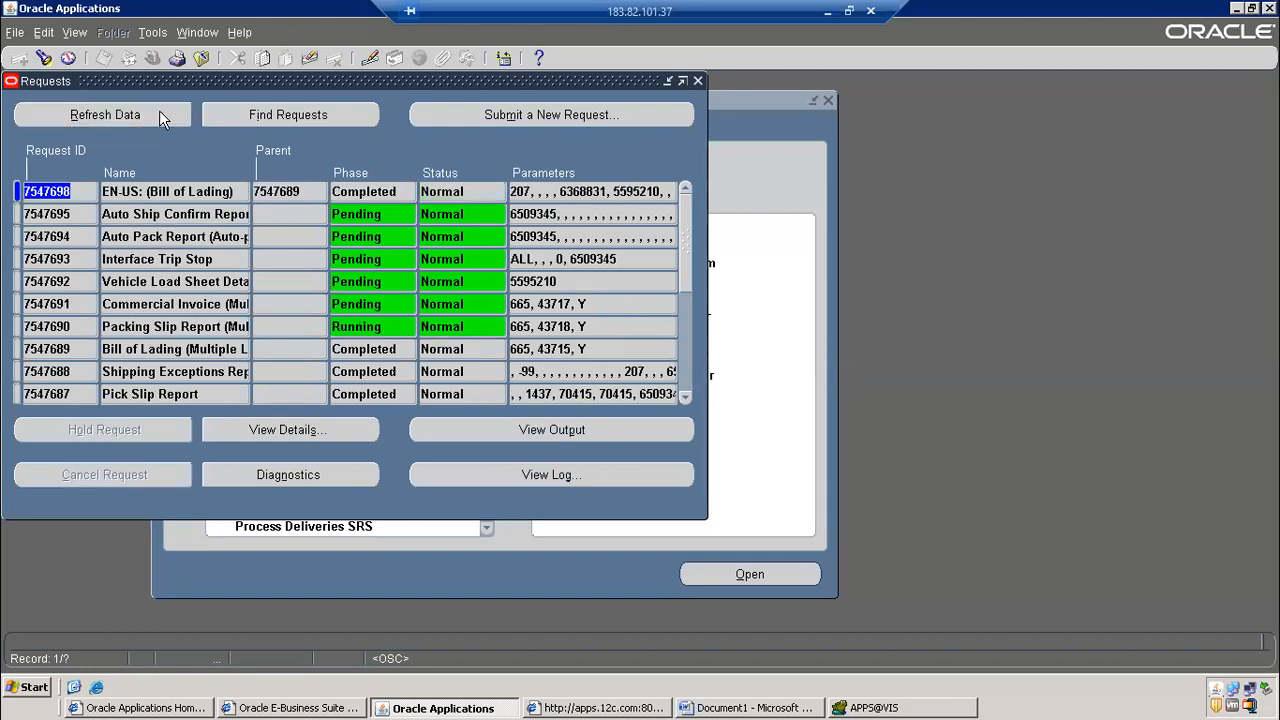
left_click(159, 115)
left_click(159, 115)
left_click(160, 116)
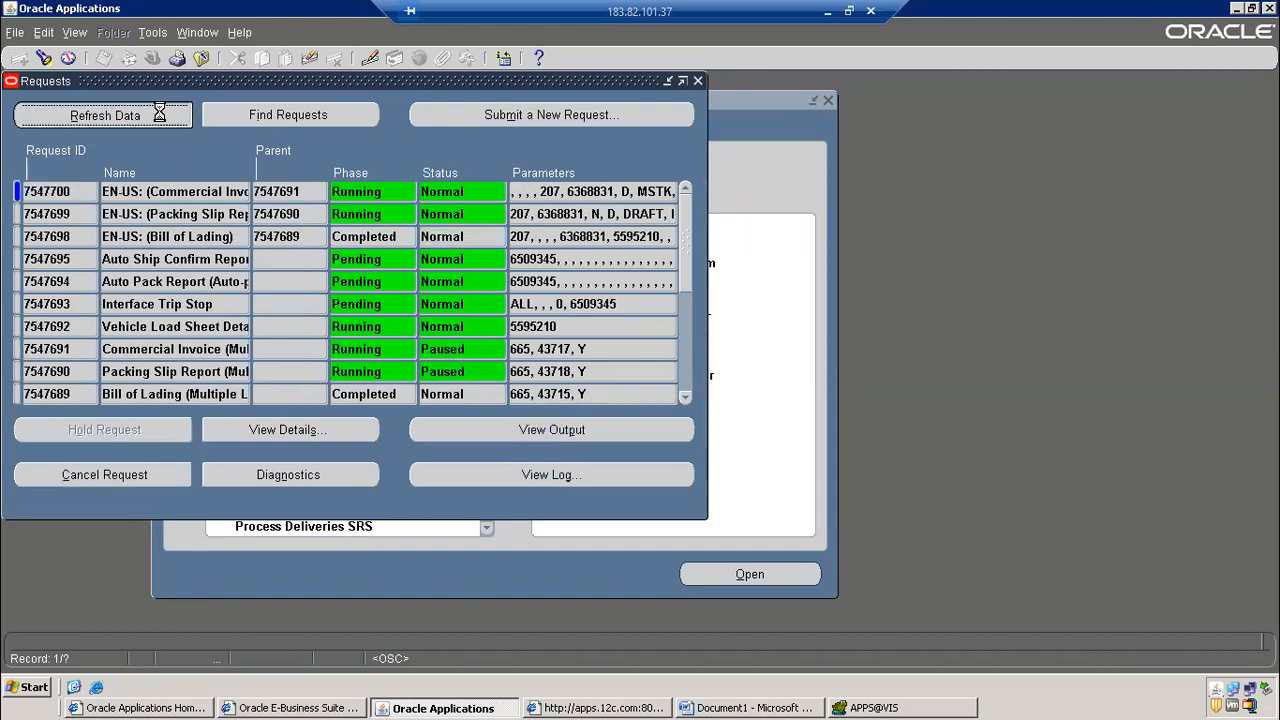
left_click(159, 115)
left_click(159, 114)
left_click(159, 115)
left_click(160, 115)
left_click(160, 115)
left_click(159, 115)
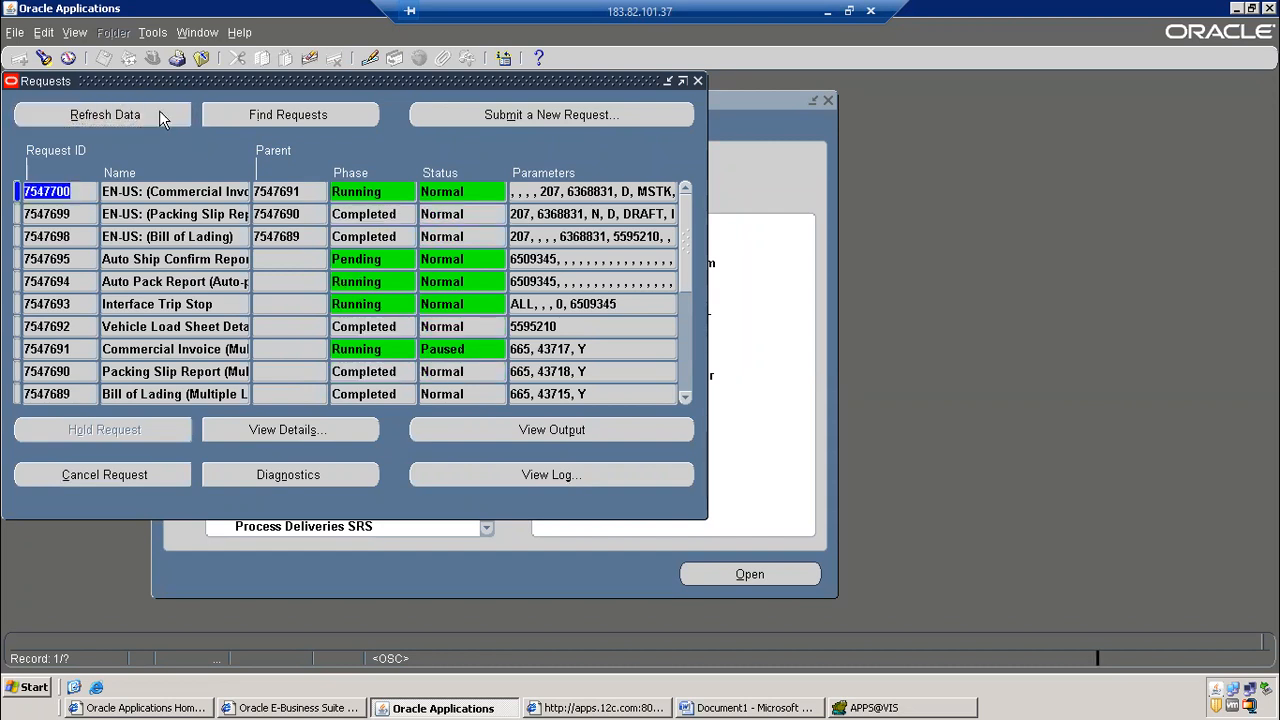
left_click(159, 115)
left_click(159, 115)
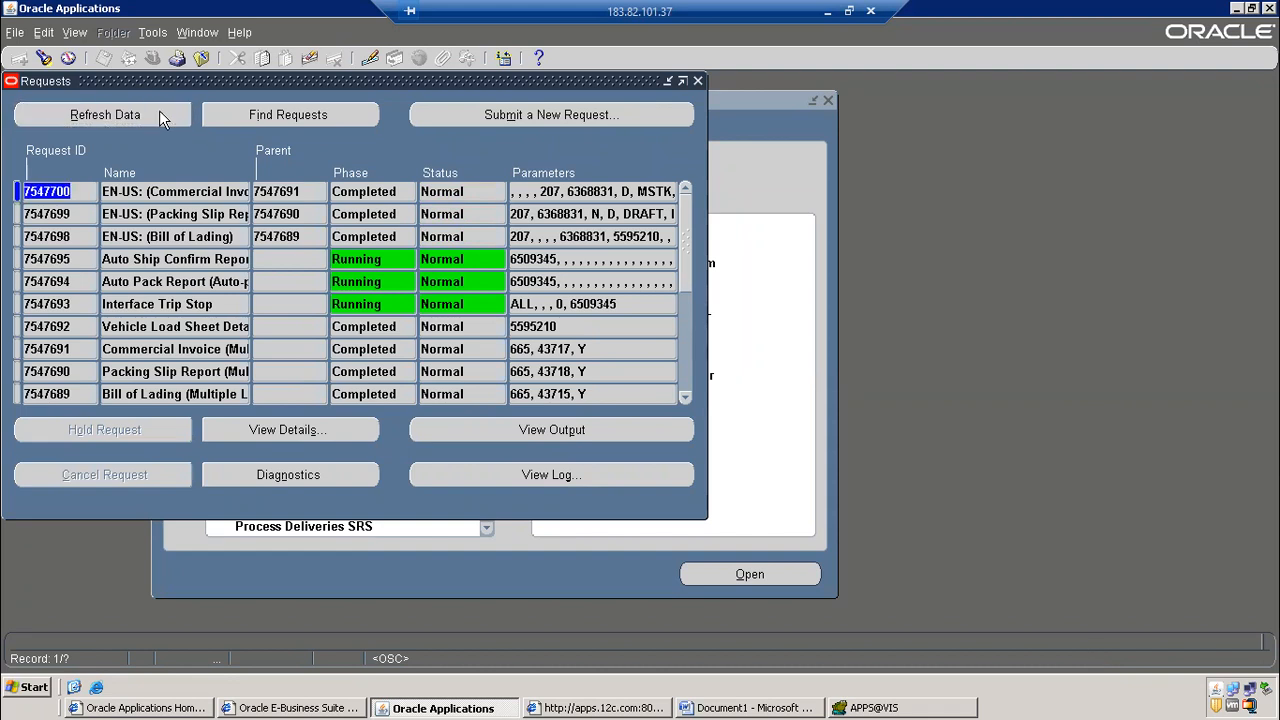
Check the phase and status of the Interface Trip Stop request, refresh the data and close the Requests form
left_click(388, 298)
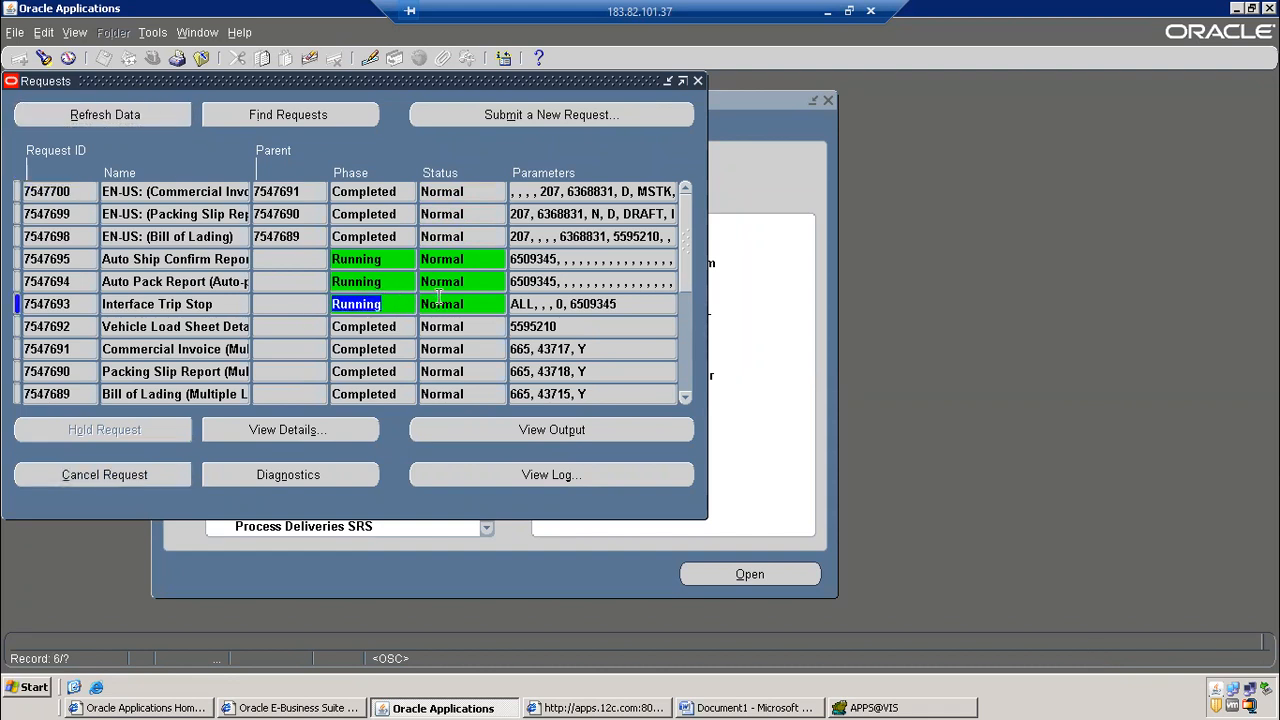
left_click(499, 311)
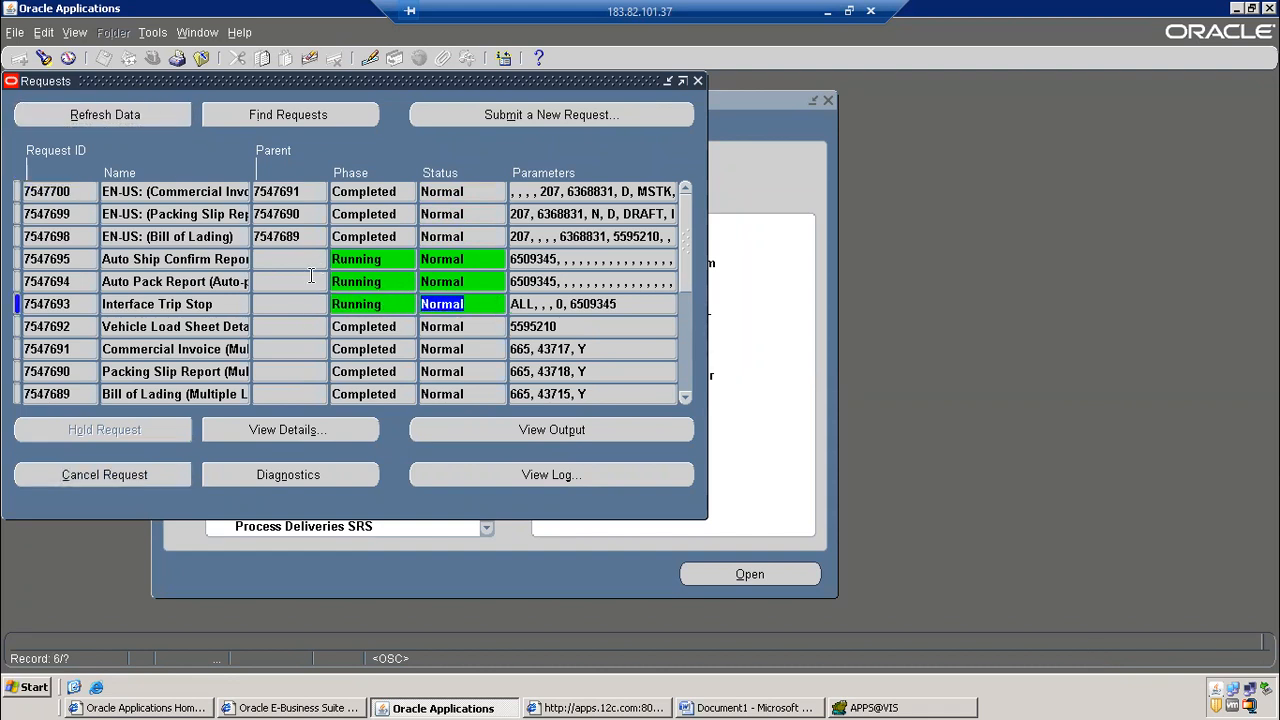
left_click(388, 305)
left_click(196, 301)
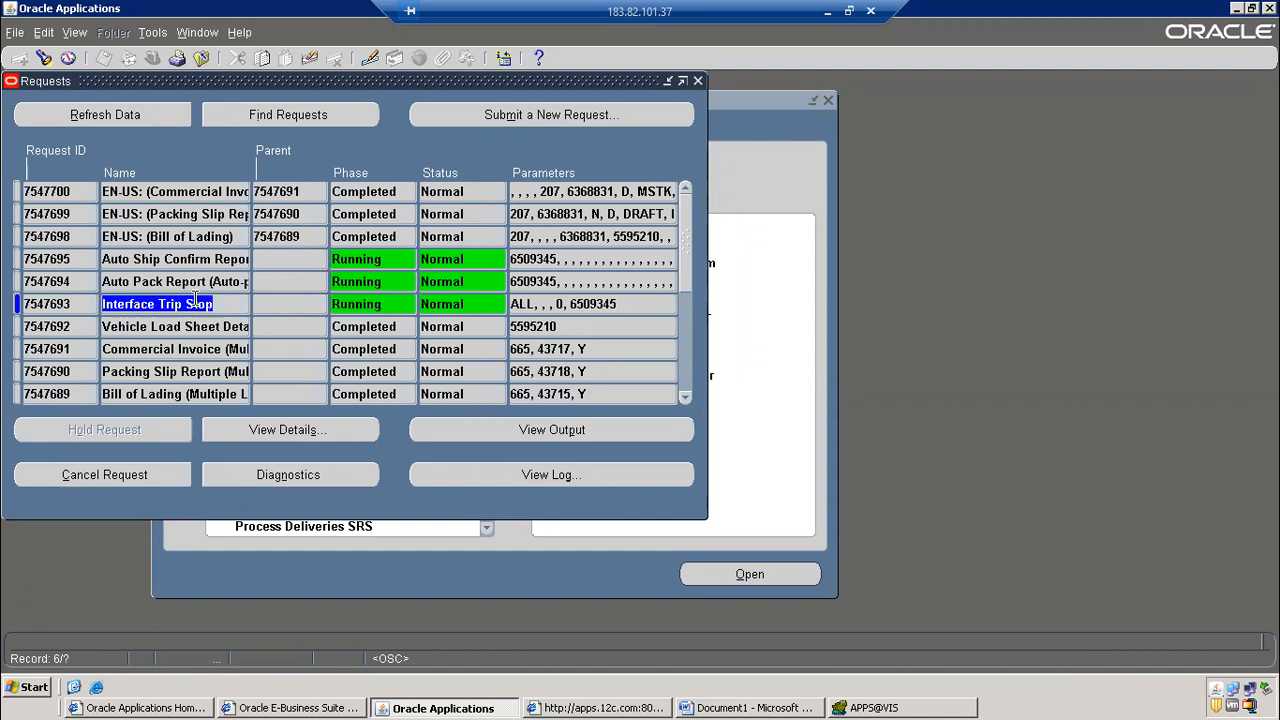
left_click(128, 114)
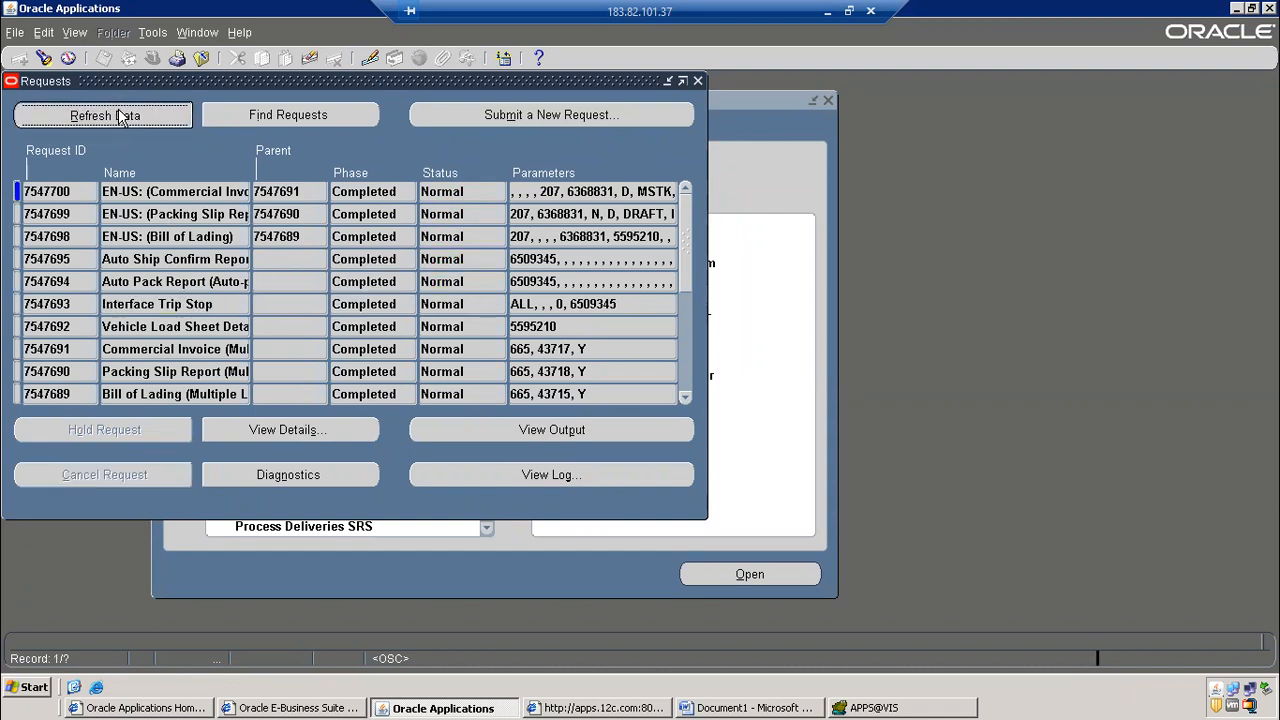
left_click(201, 58)
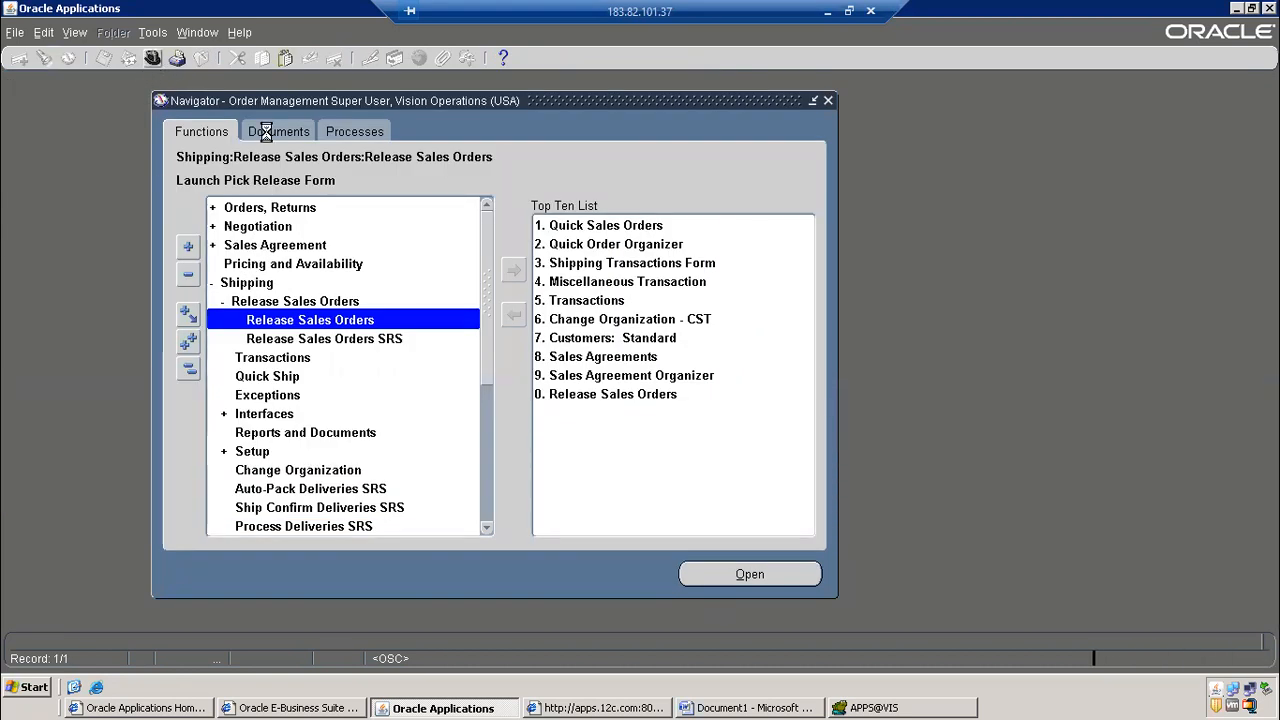
Switch to the Receivables, Vision Operations (USA) responsibility and open the Transactions form
type("re%")
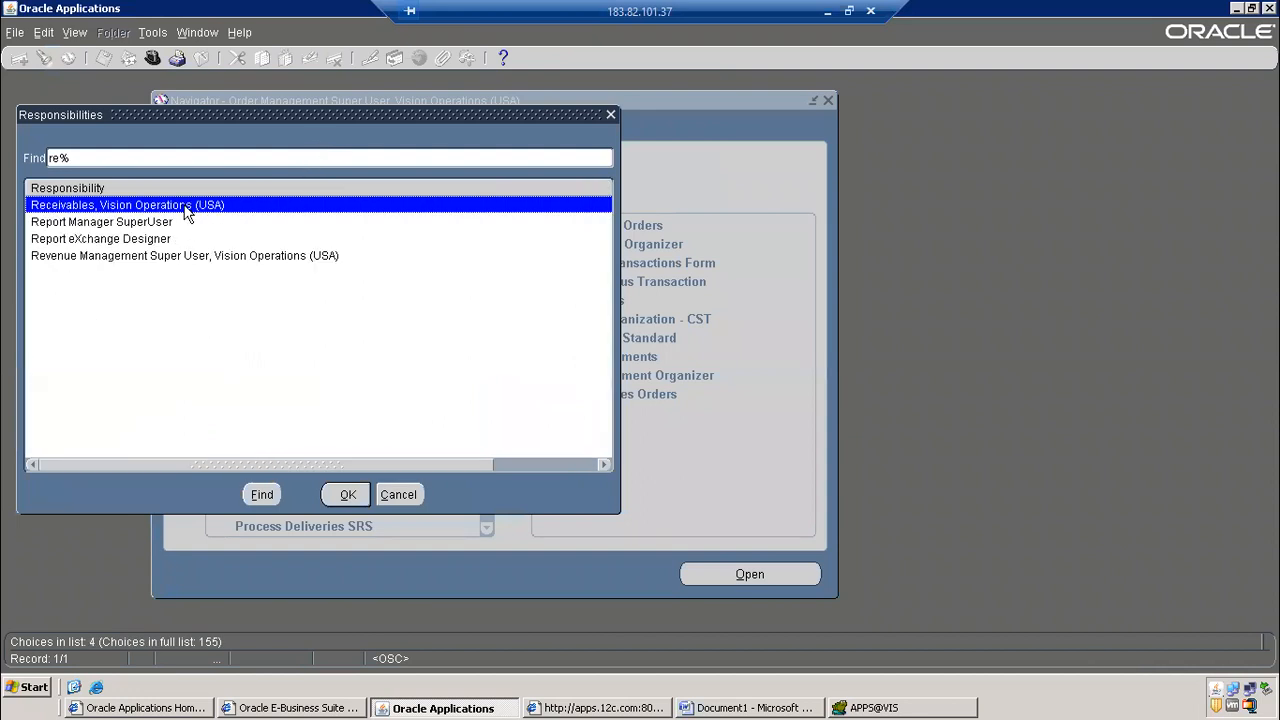
double_click(185, 207)
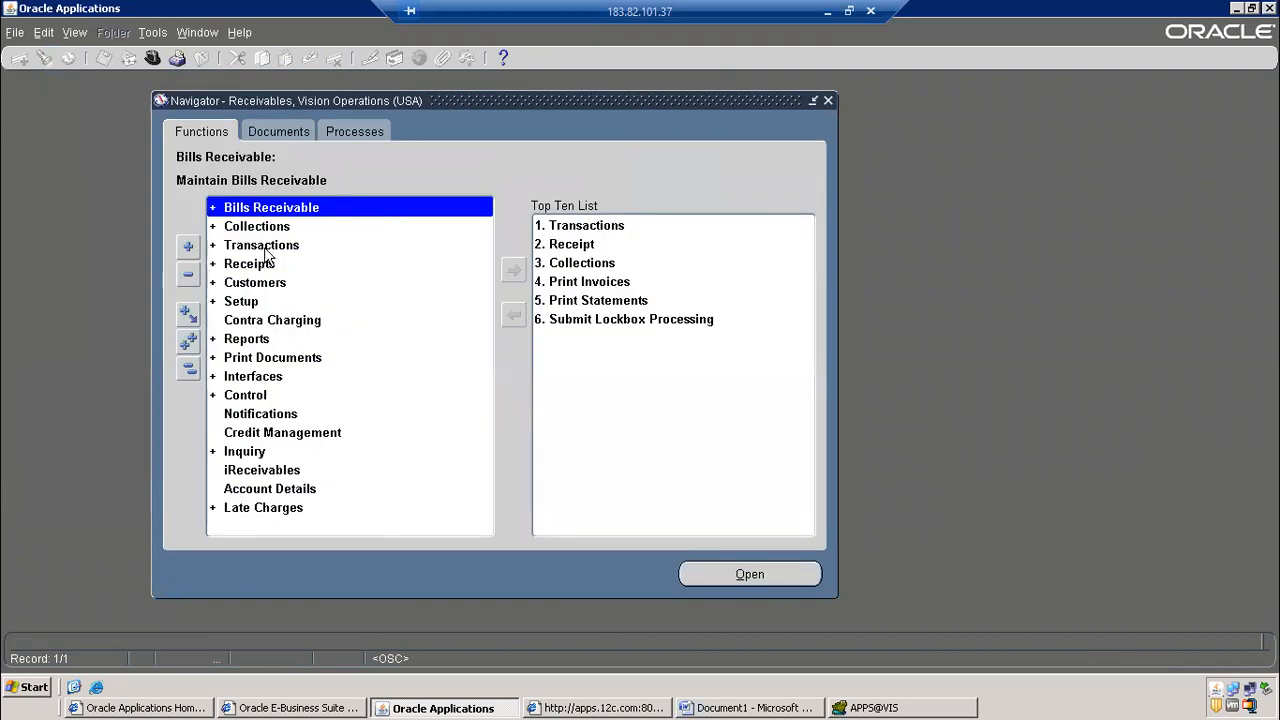
double_click(266, 250)
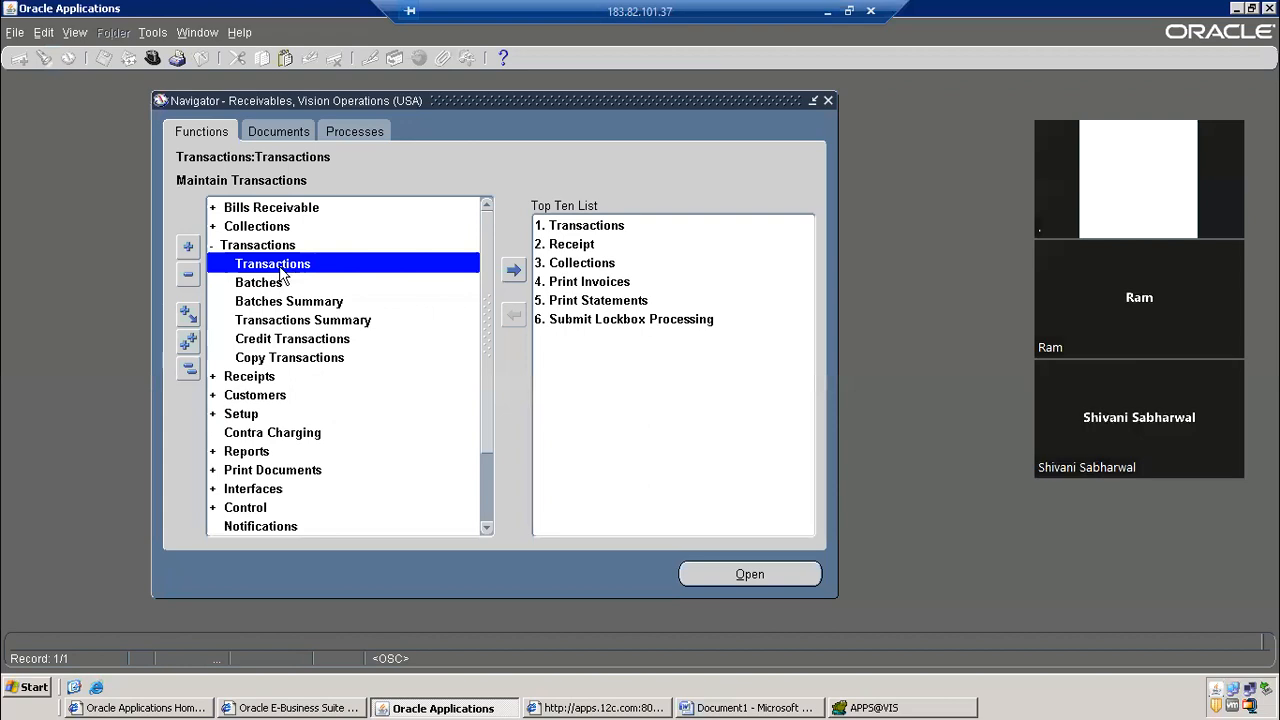
double_click(280, 263)
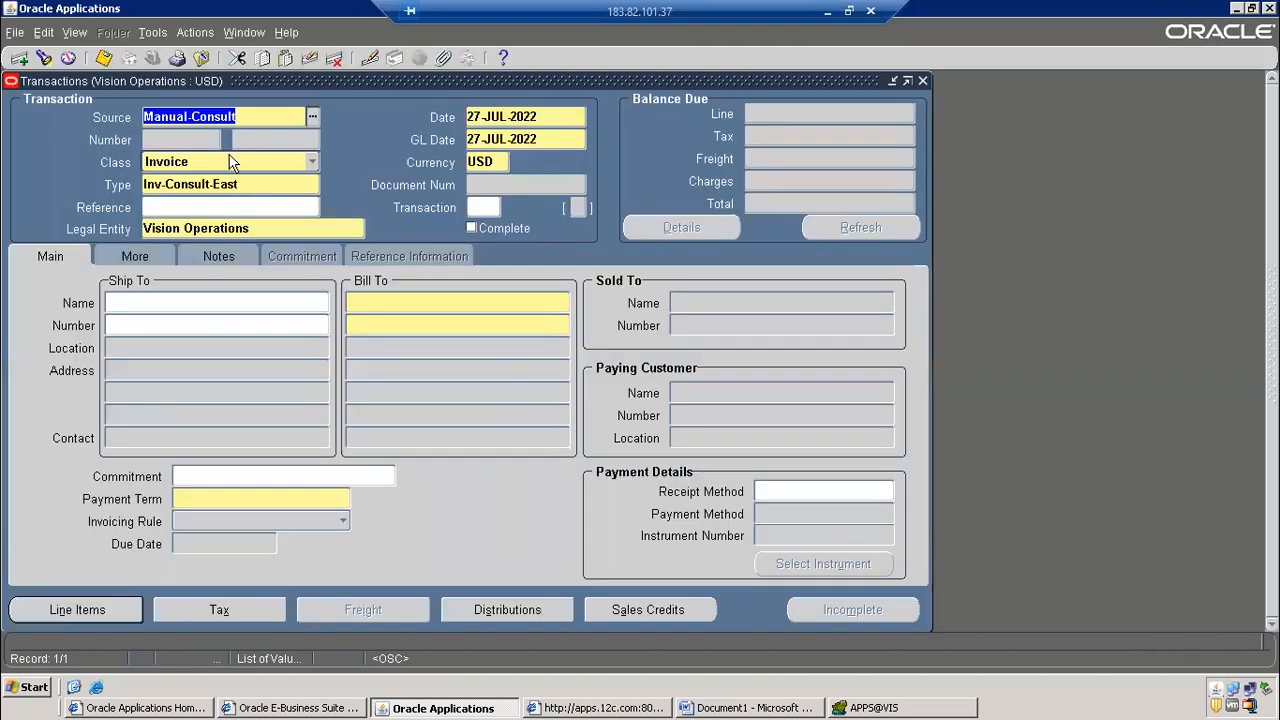
Look through the available batch sources for the transaction and dismiss the list without choosing one
left_click(312, 117)
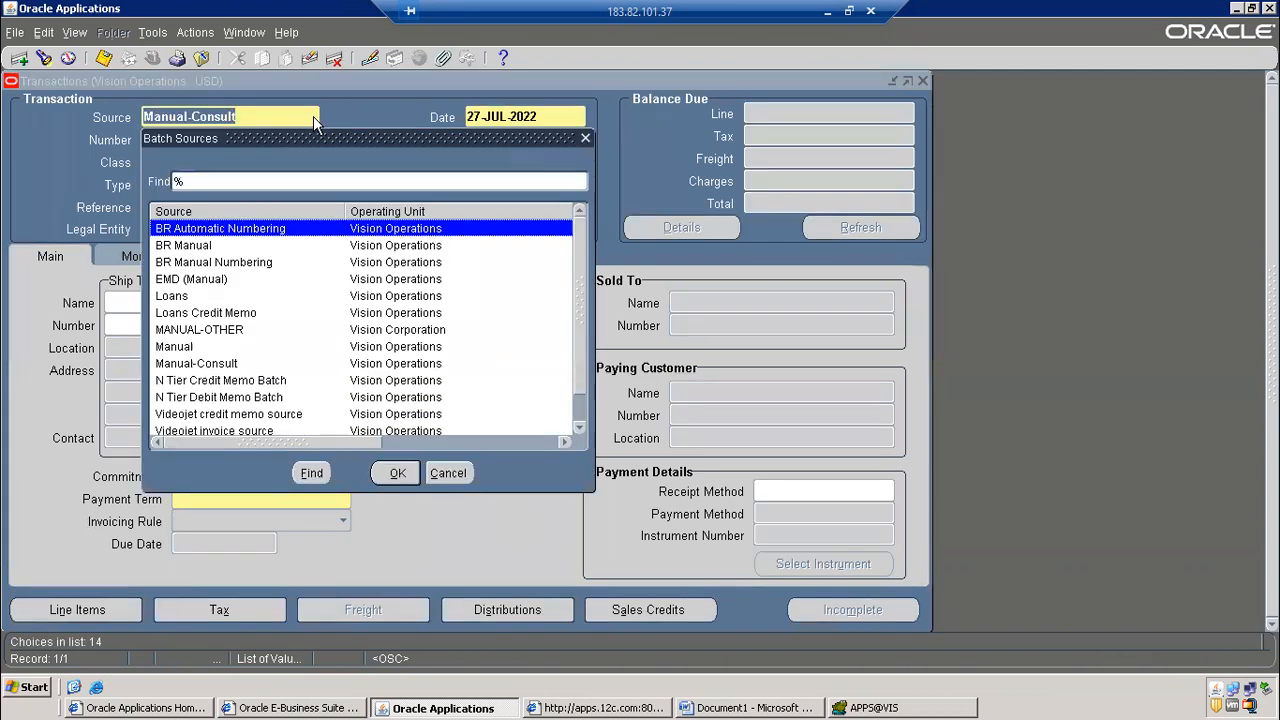
left_click(239, 295)
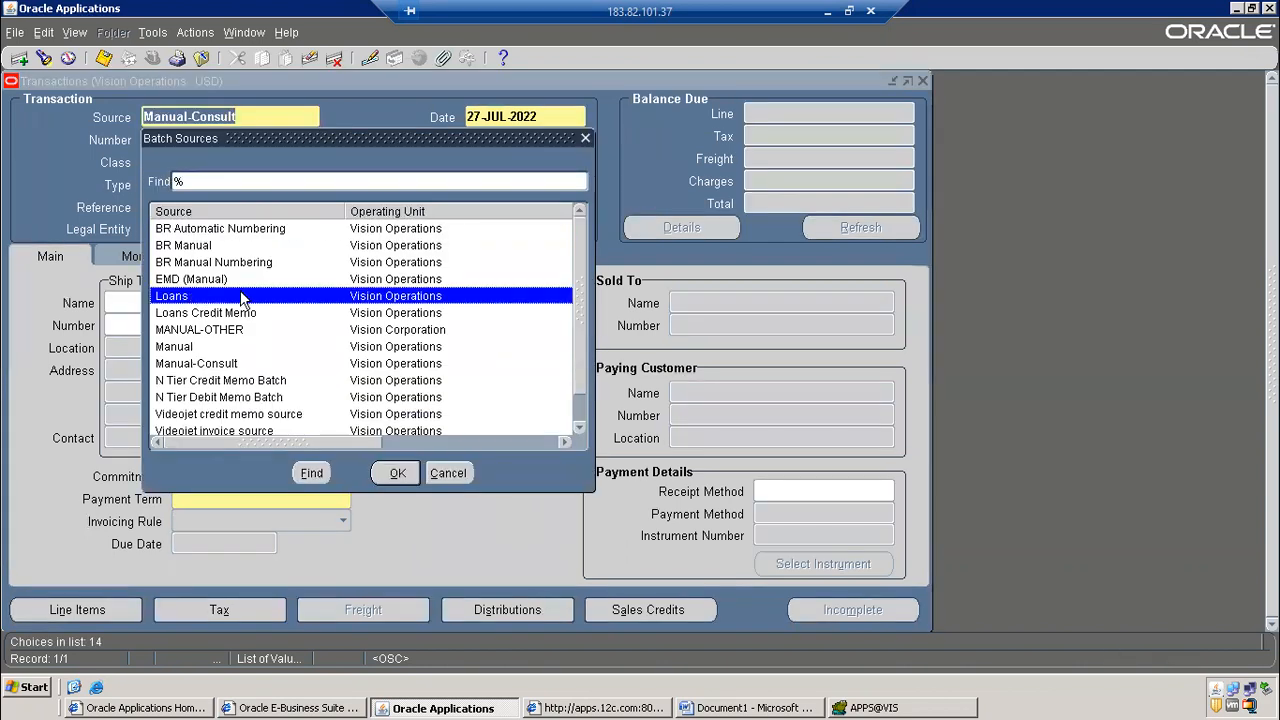
scroll(240, 300, "down", 1)
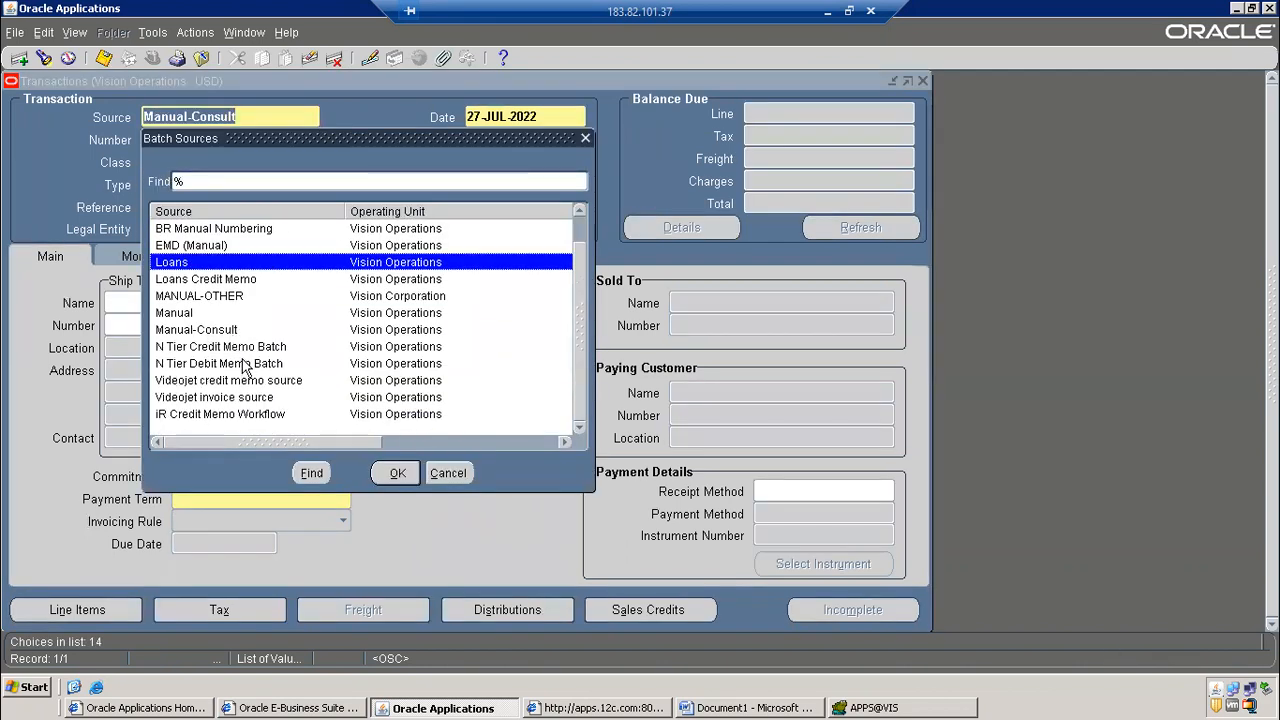
left_click(210, 418)
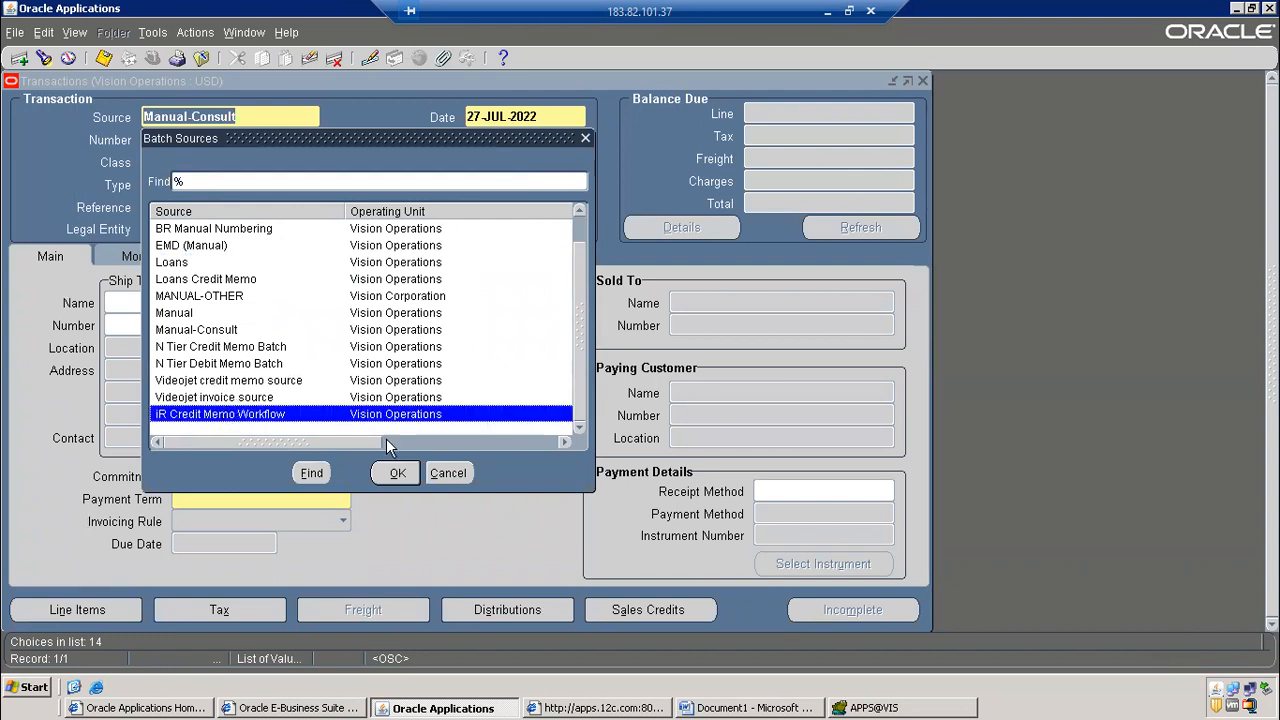
left_click(253, 400)
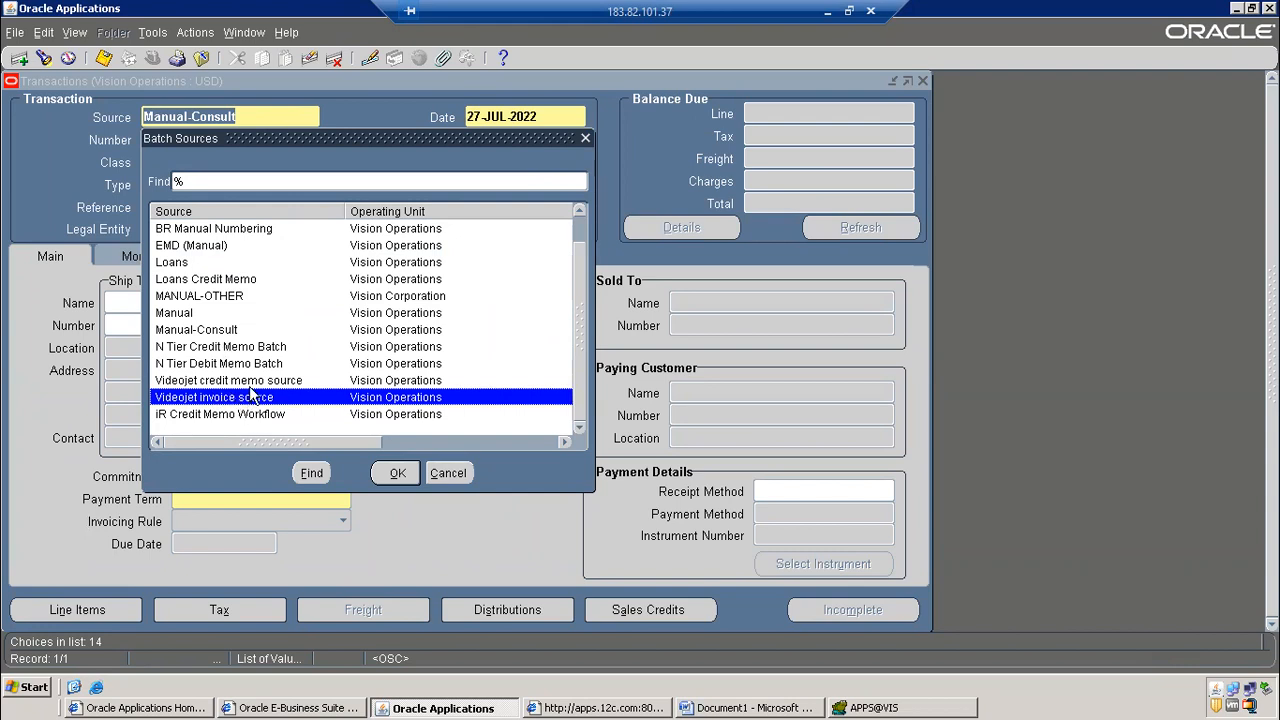
left_click(430, 468)
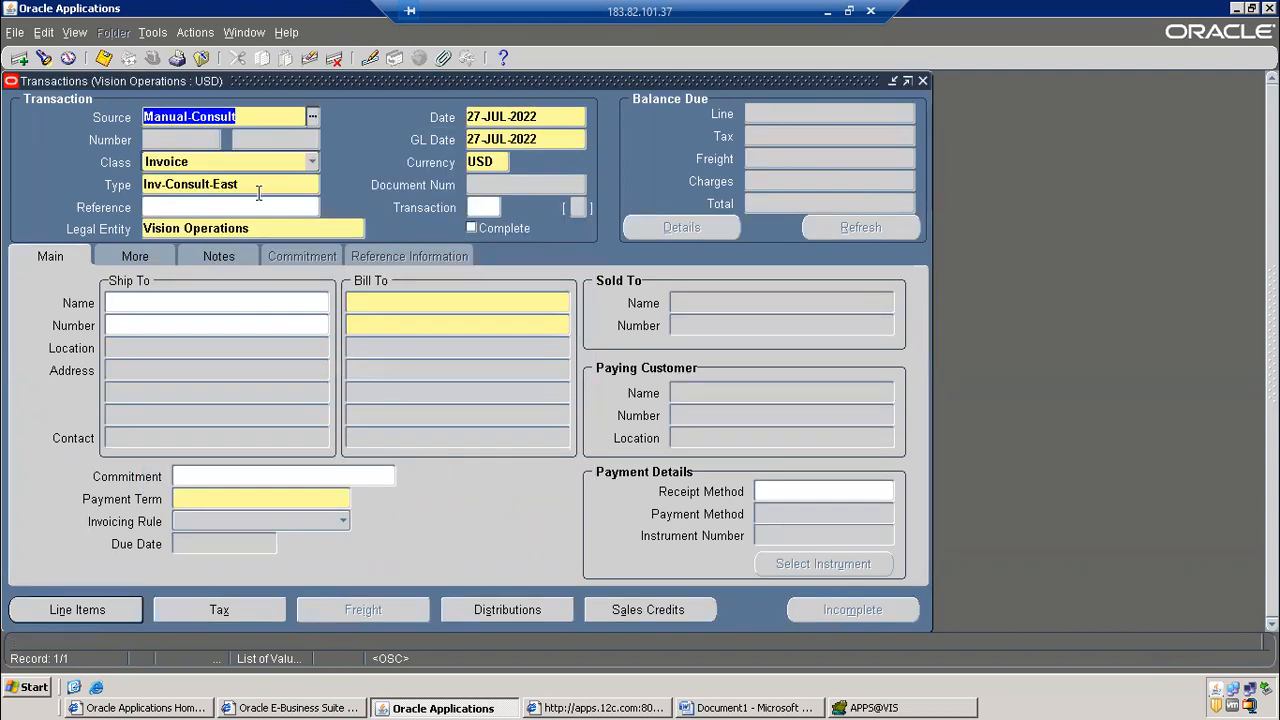
Query receivables transactions by source ORDER ENTRY with the booked order's number as reference
key("F11")
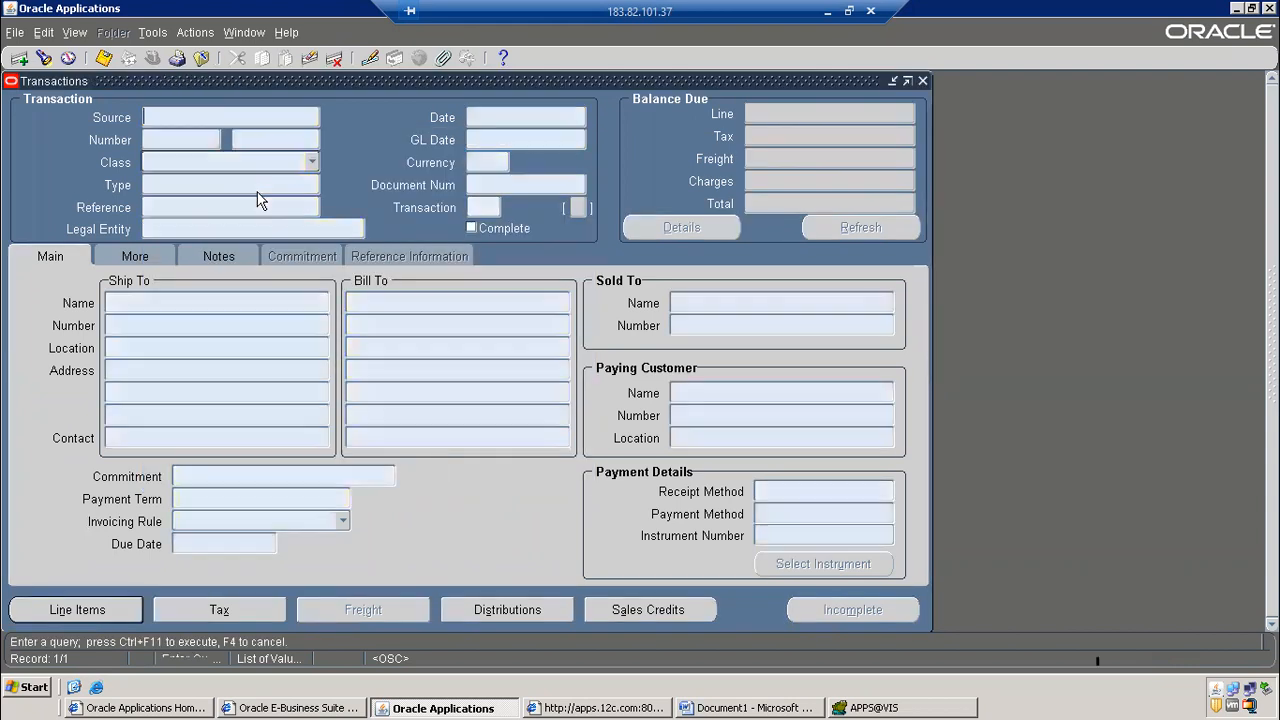
type("ORDER ENTRY")
left_click(174, 208)
type("70415")
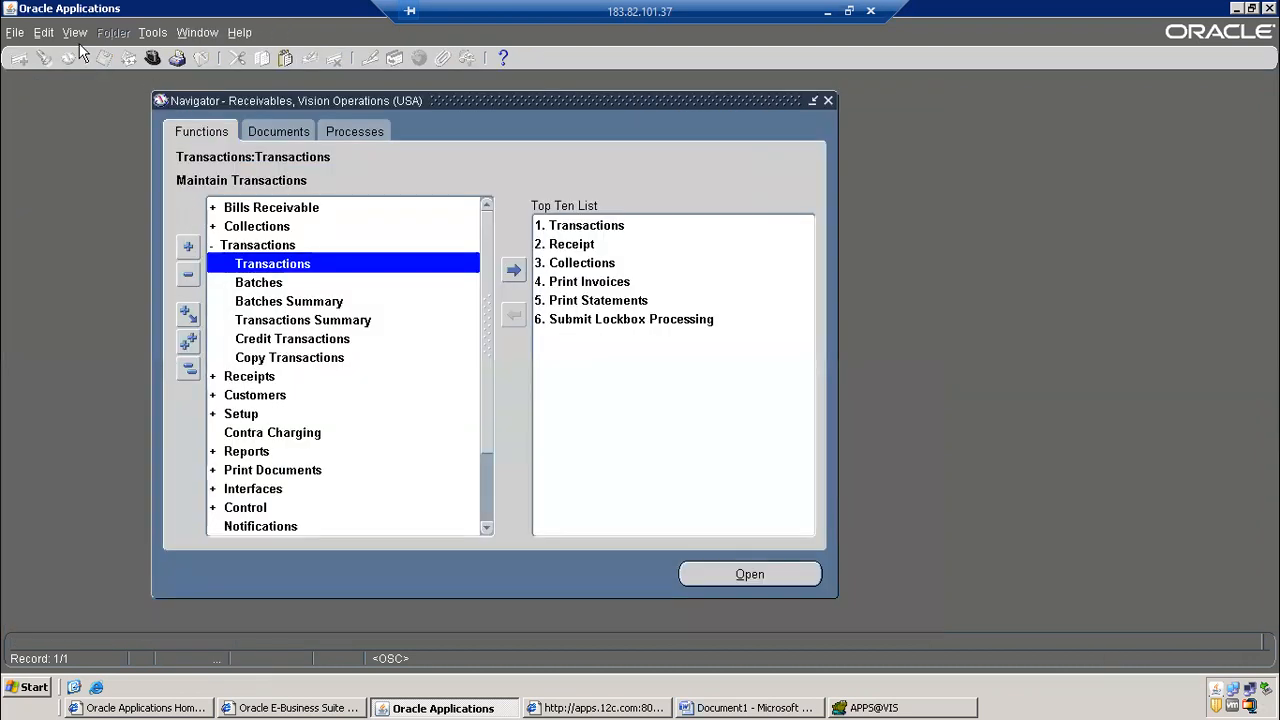
Find all of your own concurrent requests and review the list for the invoicing programs
left_click(76, 33)
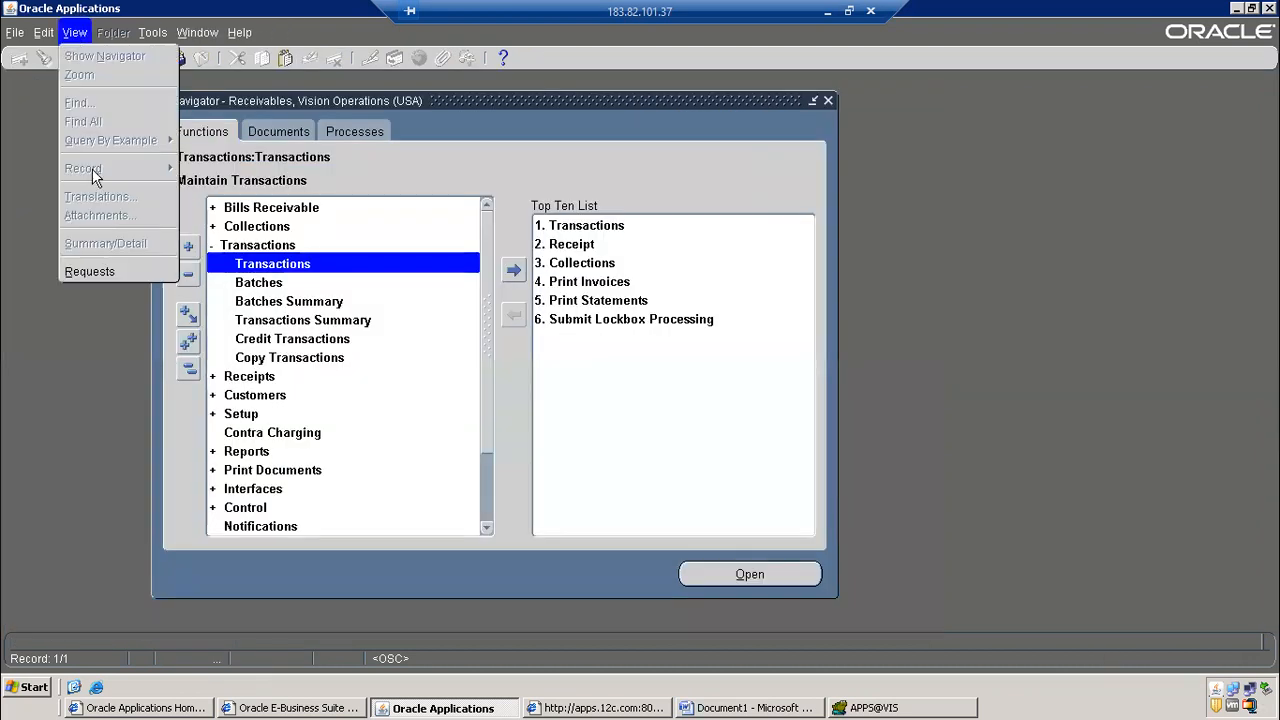
left_click(101, 275)
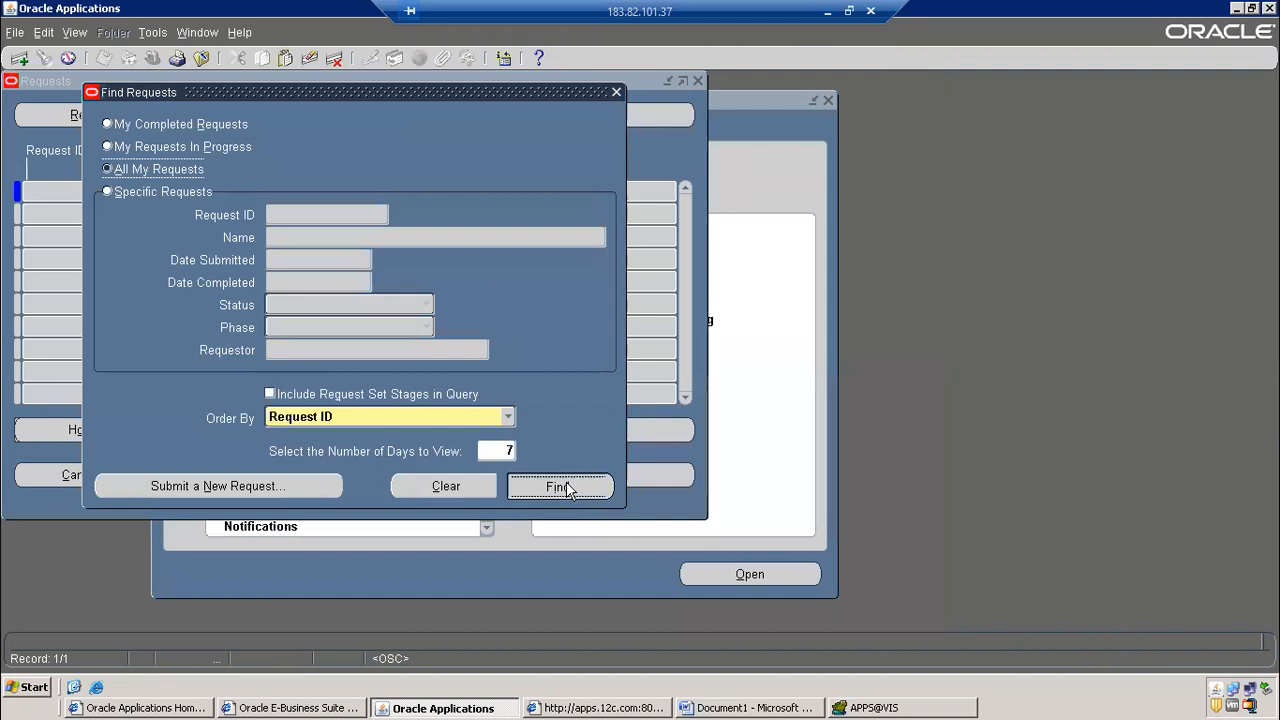
left_click(560, 486)
left_click(187, 237)
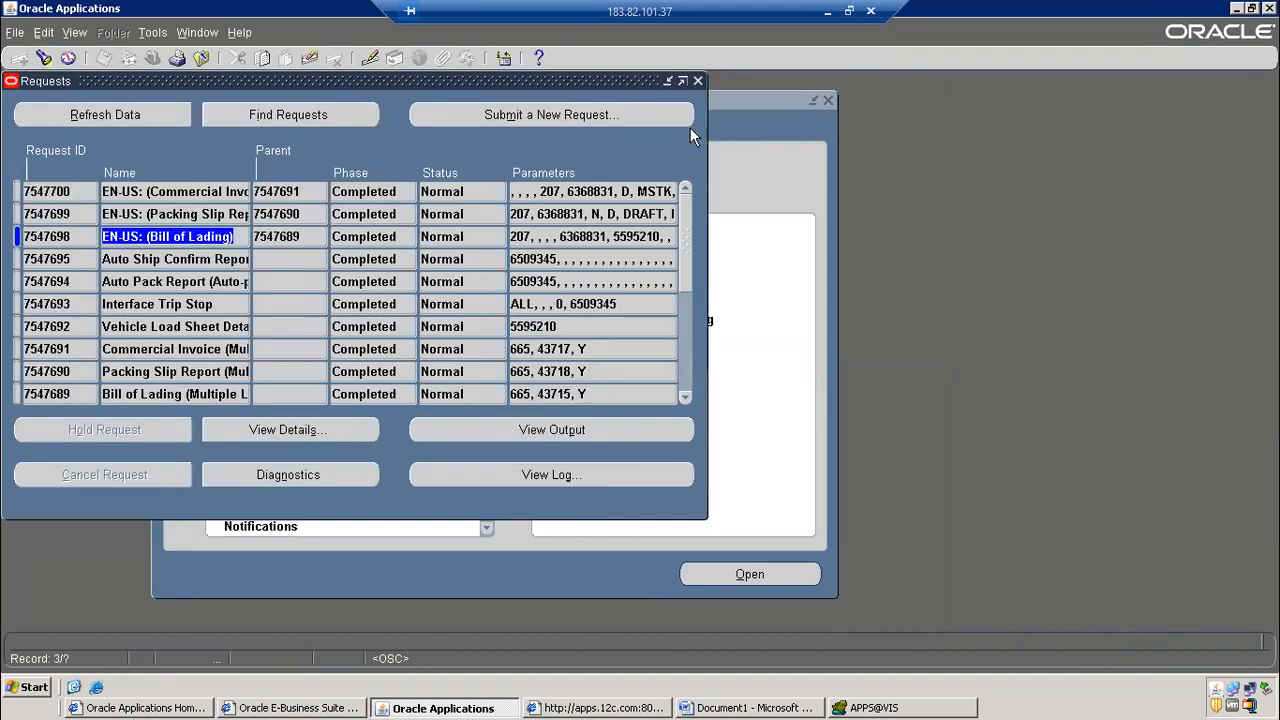
Submit a Workflow Background Process request copied from the prior request with parameters OM Order Line, Yes, Yes, Yes, and decline submitting another
left_click(648, 116)
left_click(368, 392)
left_click(600, 126)
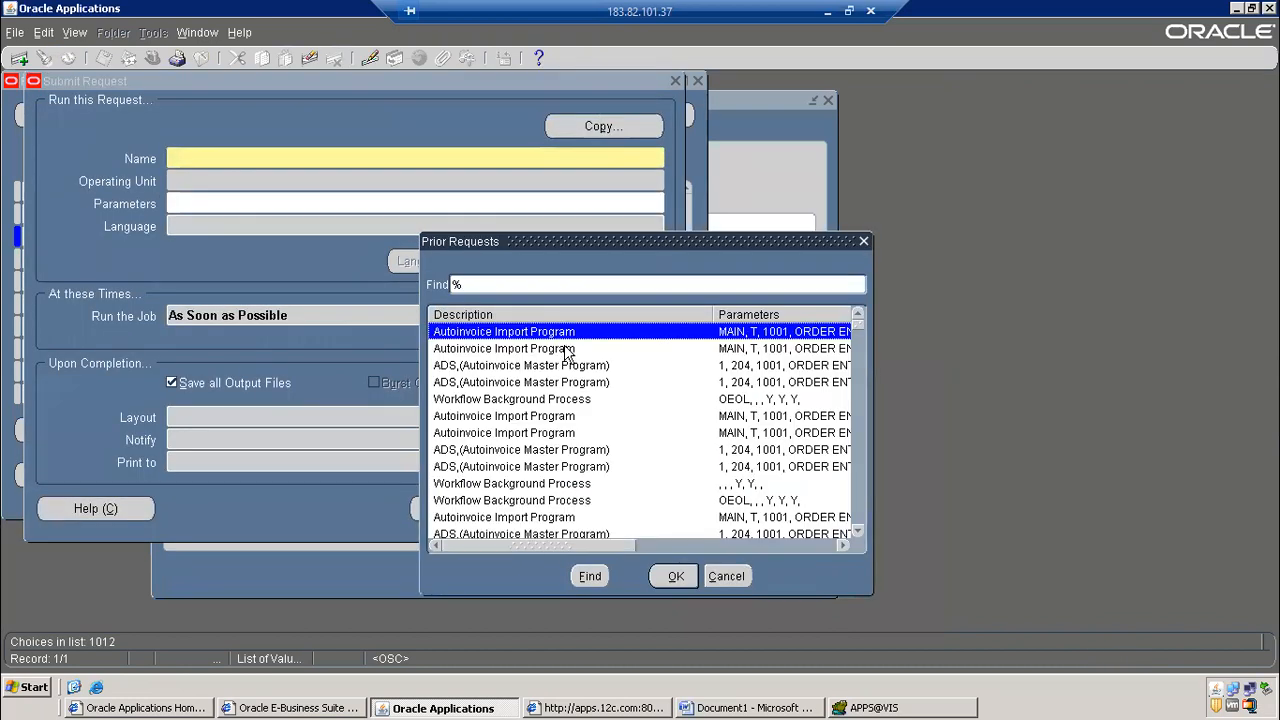
double_click(511, 399)
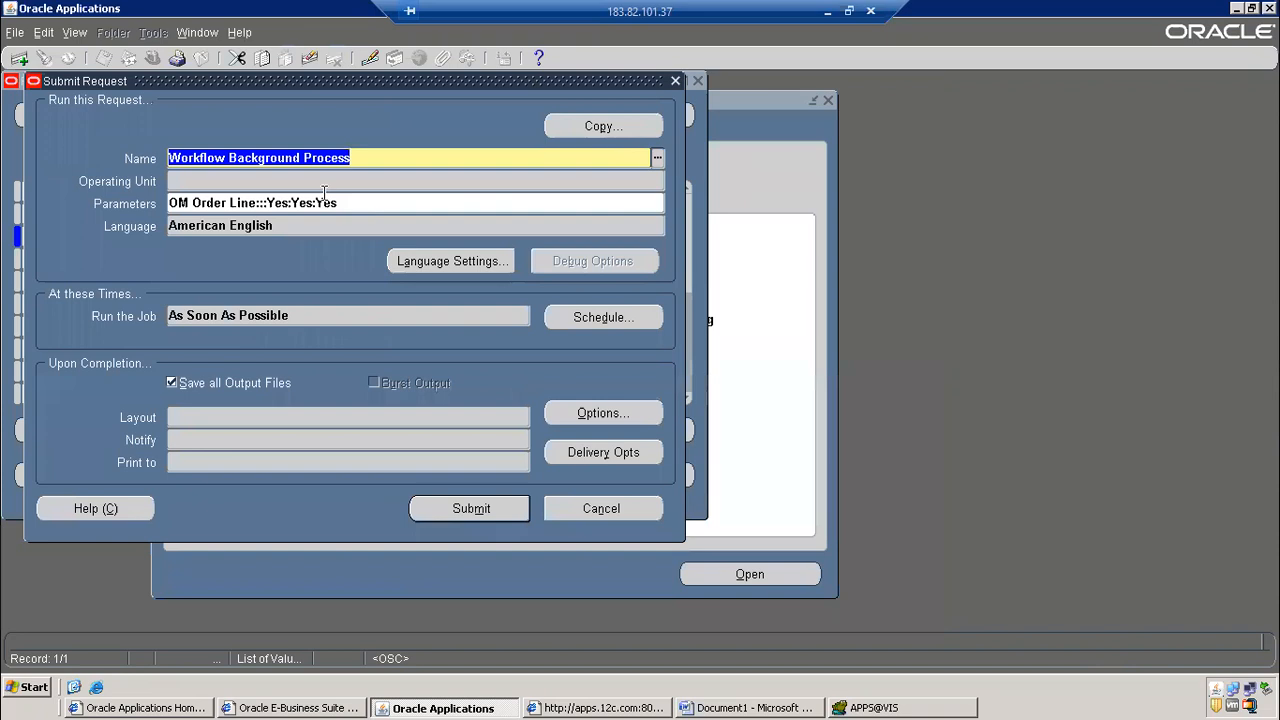
left_click(477, 506)
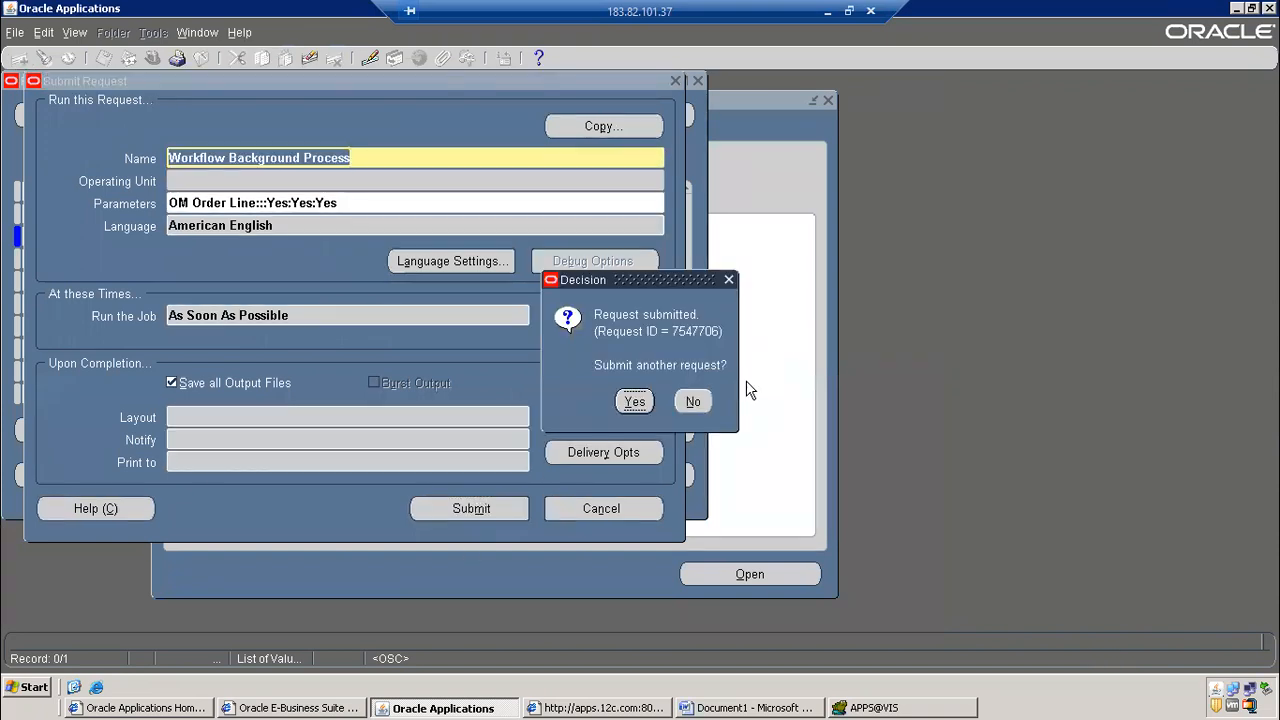
left_click(690, 402)
Refresh the requests list repeatedly to follow the Workflow Background Process and the autoinvoice programs it leads to
left_click(118, 118)
left_click(119, 117)
left_click(119, 117)
left_click(119, 117)
left_click(118, 116)
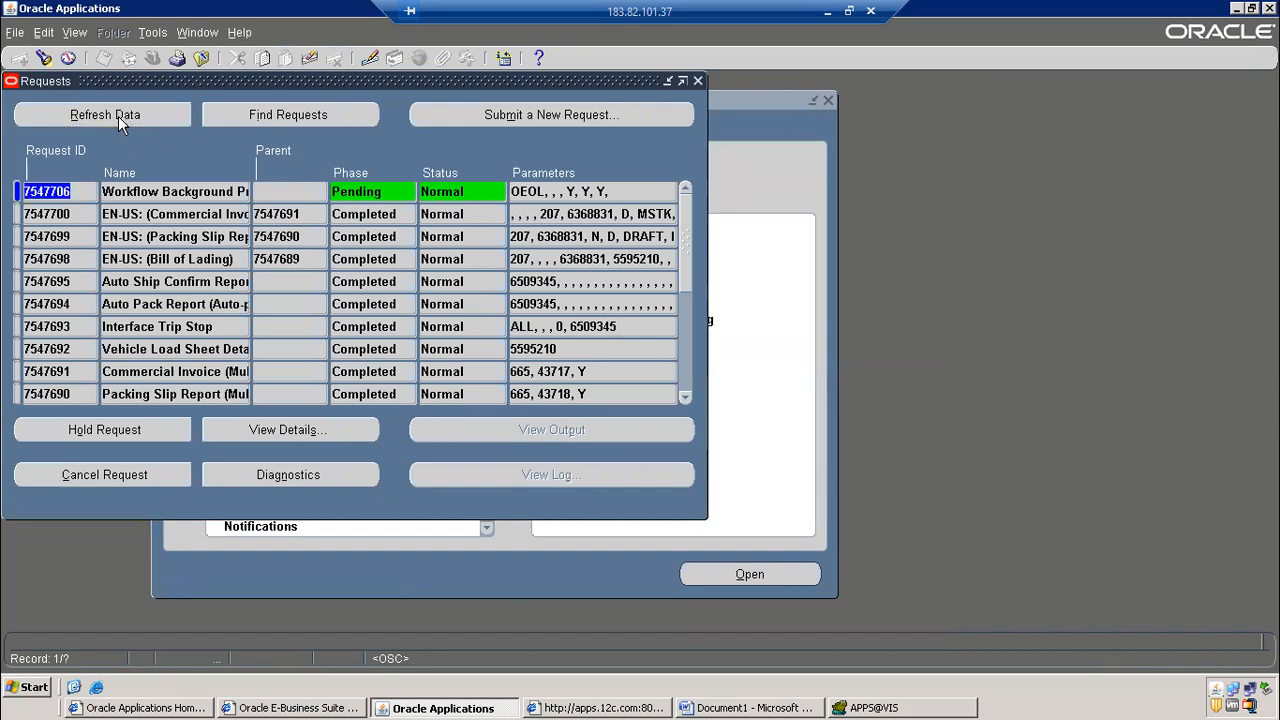
left_click(118, 116)
left_click(118, 116)
left_click(118, 116)
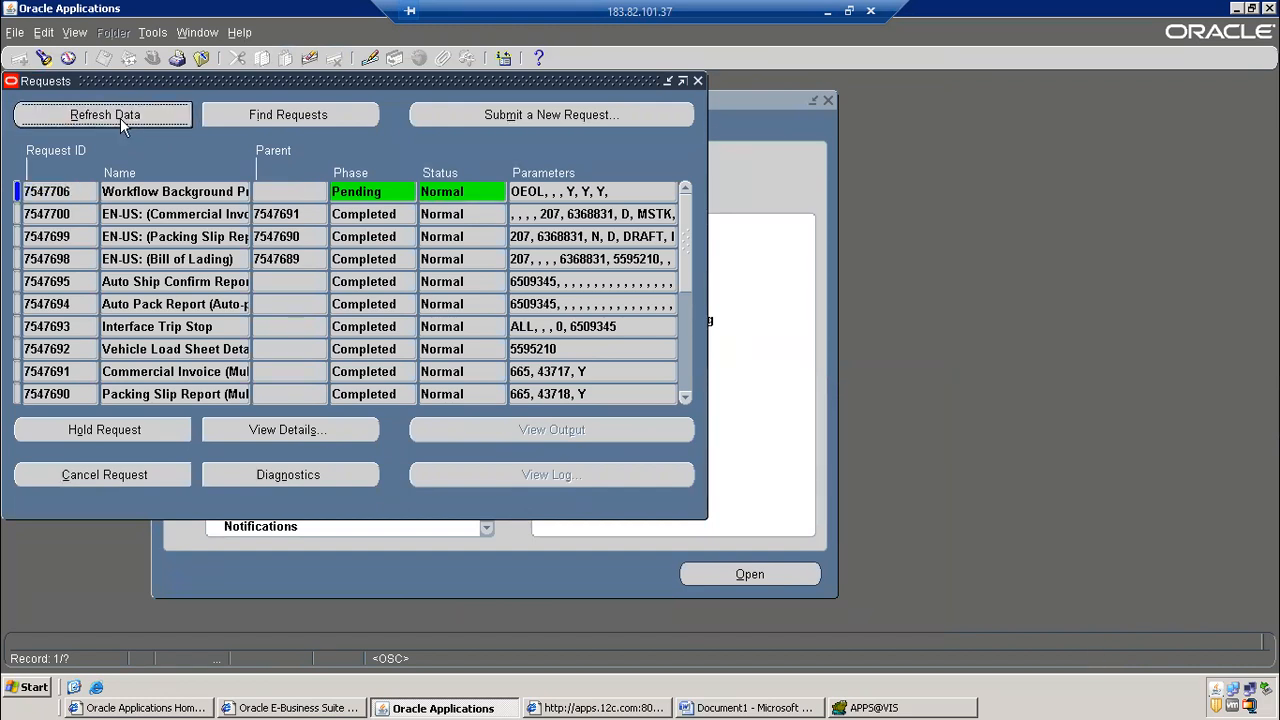
left_click(133, 118)
left_click(167, 110)
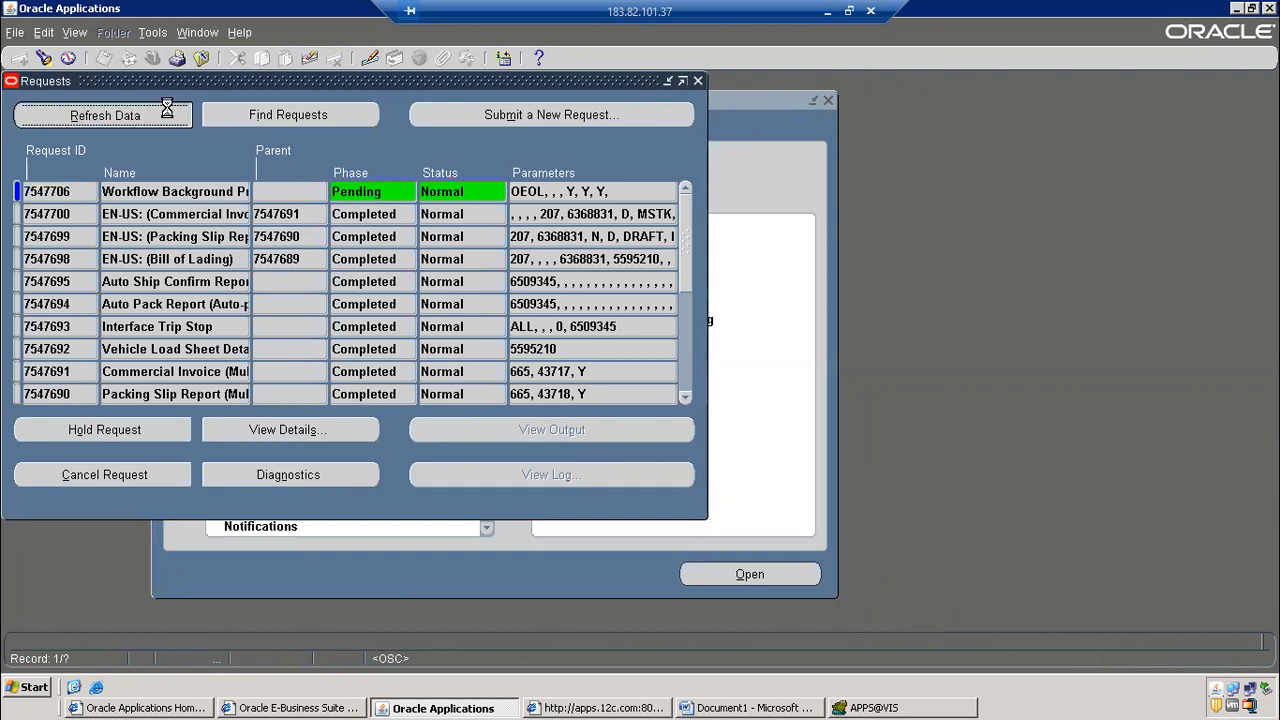
left_click(167, 108)
left_click(148, 117)
left_click(161, 117)
left_click(146, 115)
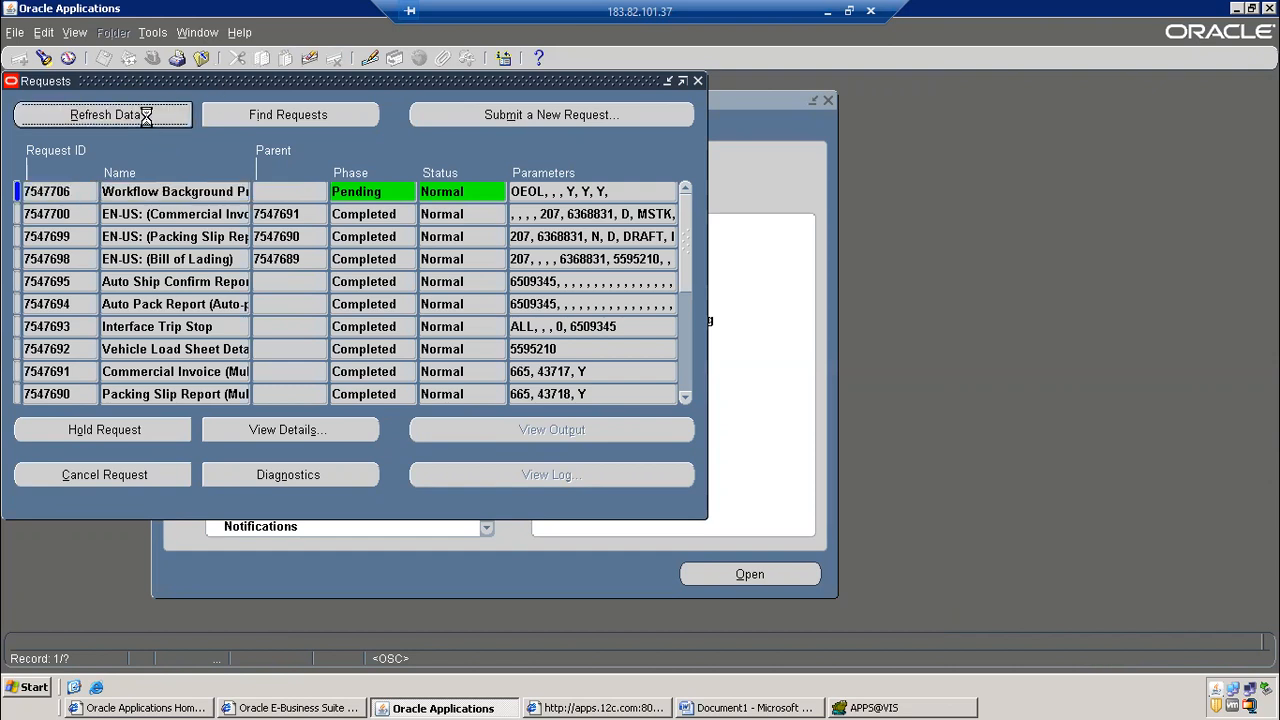
left_click(149, 117)
left_click(149, 117)
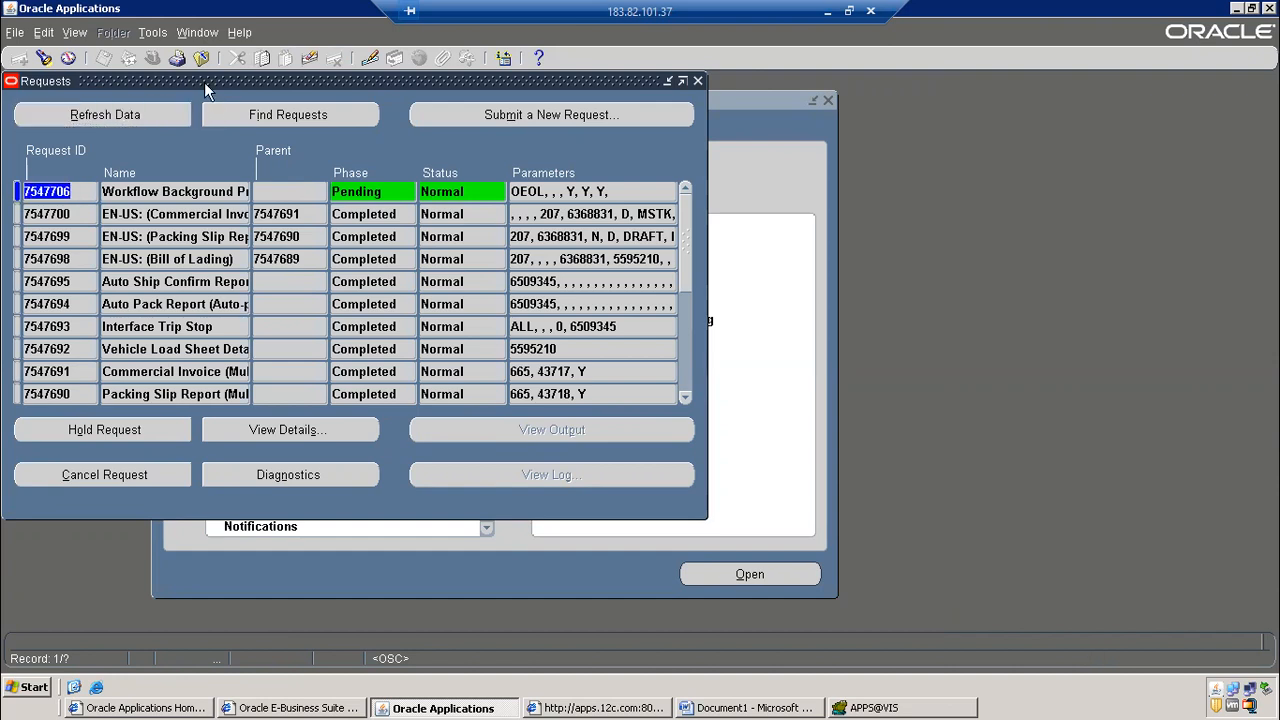
left_click(149, 117)
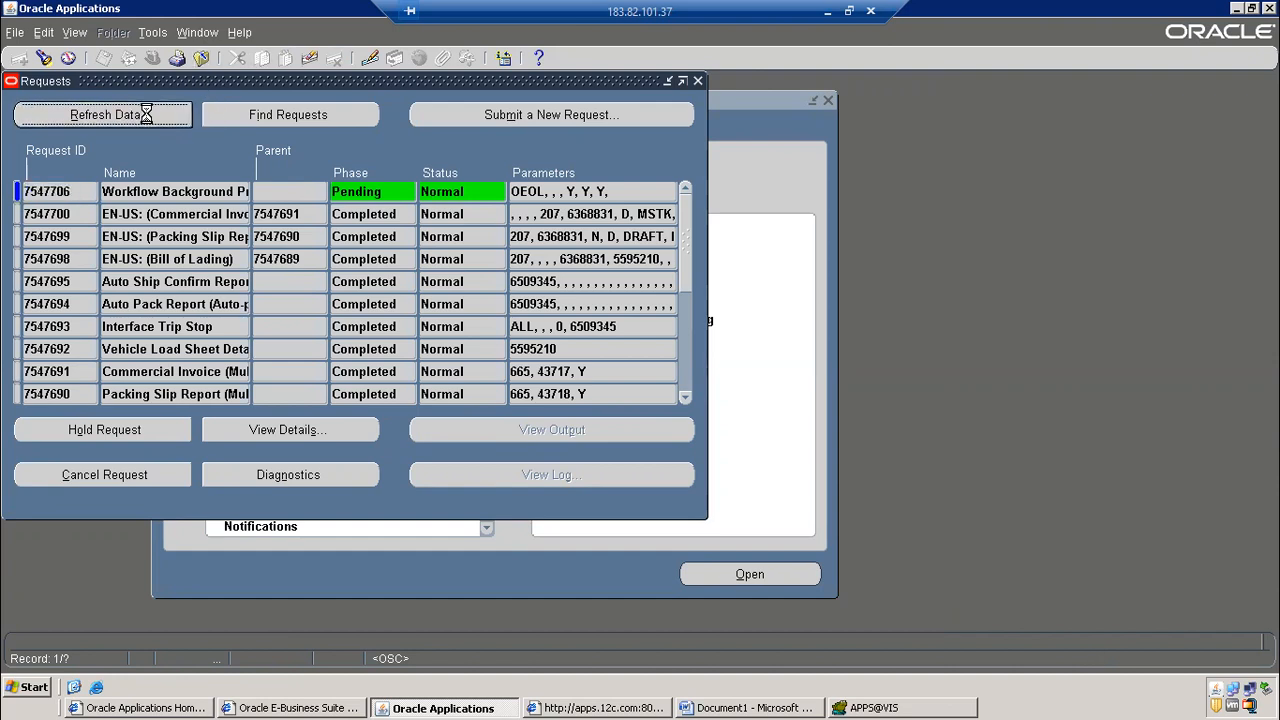
left_click(149, 117)
left_click(149, 117)
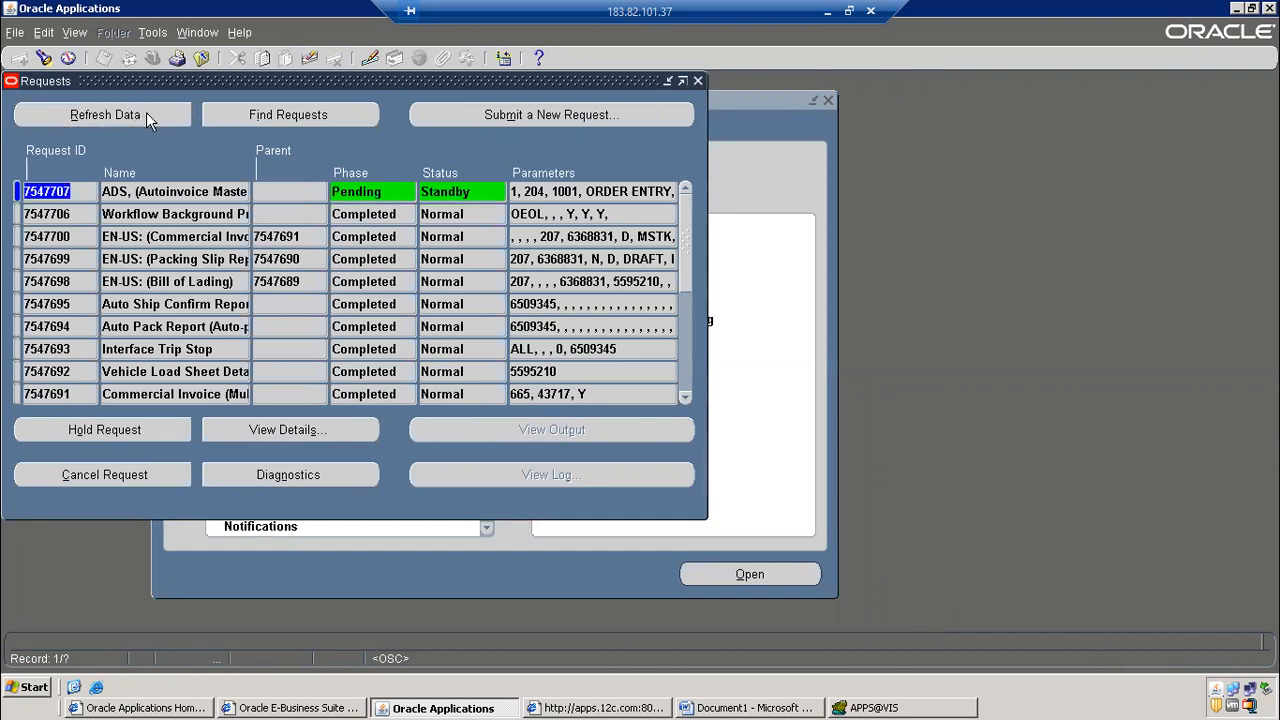
left_click(155, 117)
left_click(155, 117)
left_click(163, 116)
left_click(163, 116)
left_click(149, 120)
Switch to the Word notes document and start a bullet on the blank line below the Invoice item
left_click(786, 708)
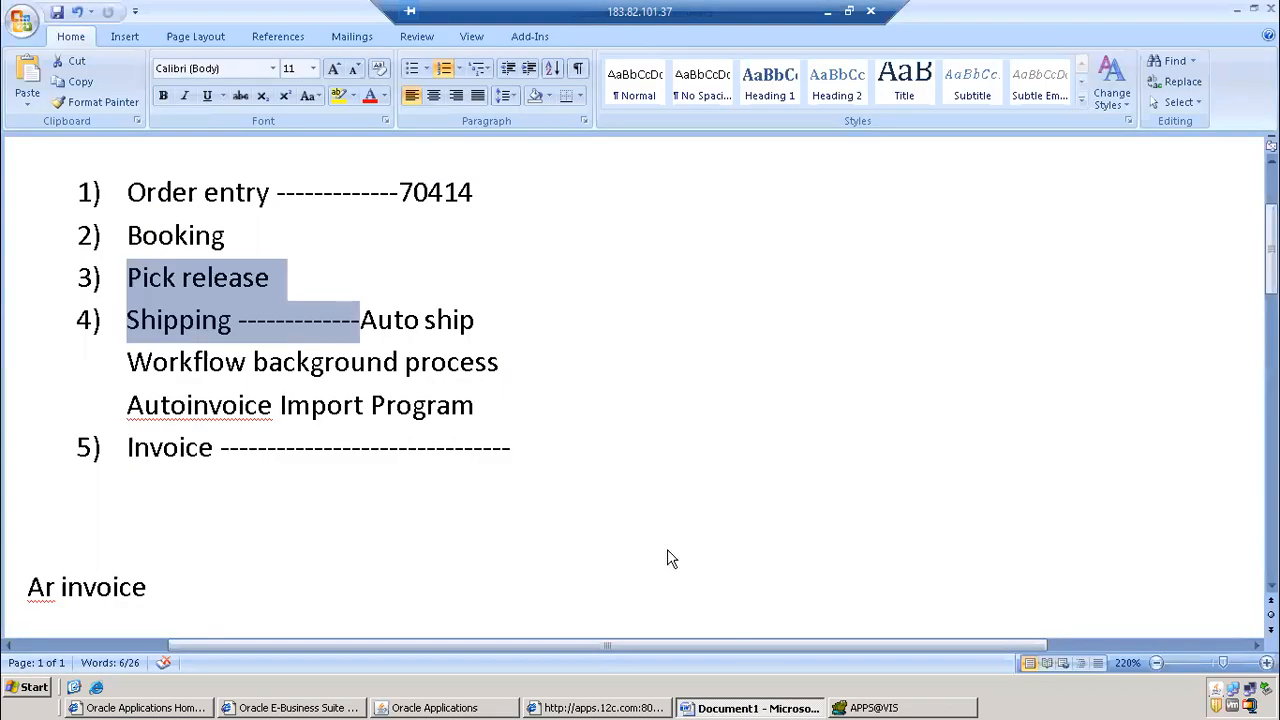
scroll(433, 348, "down", 3)
scroll(255, 262, "up", 1)
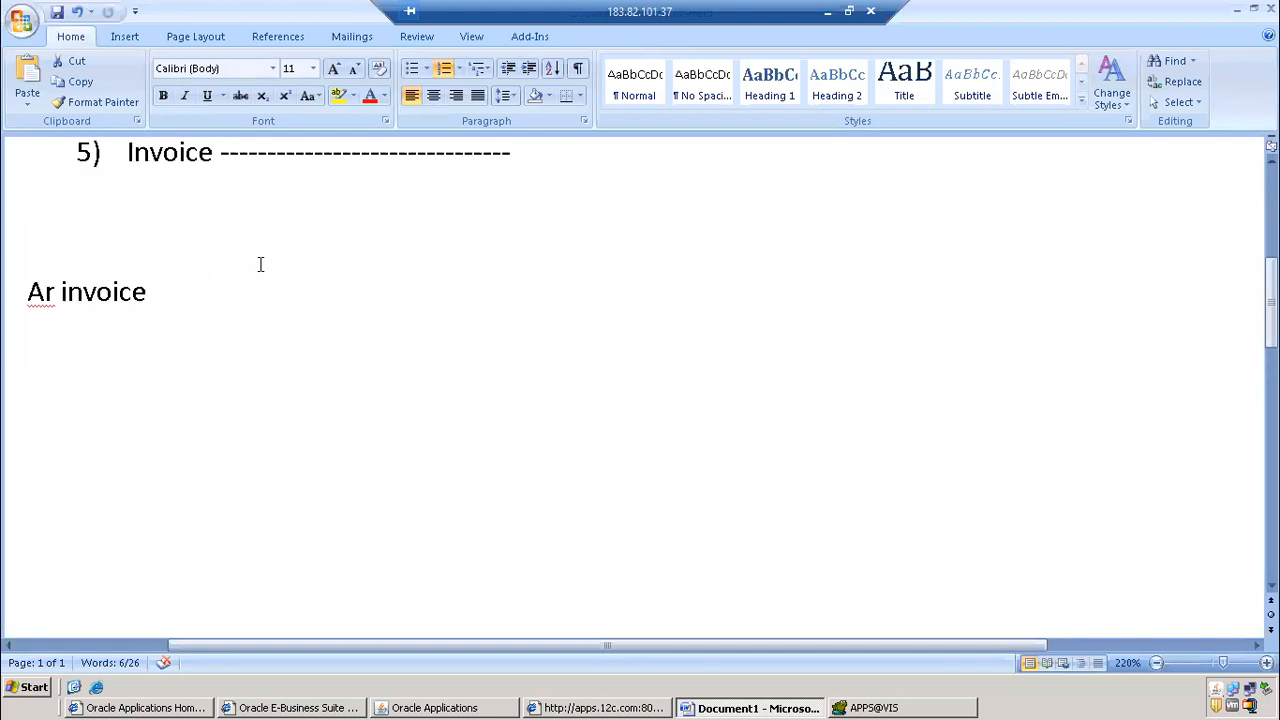
left_click(249, 221)
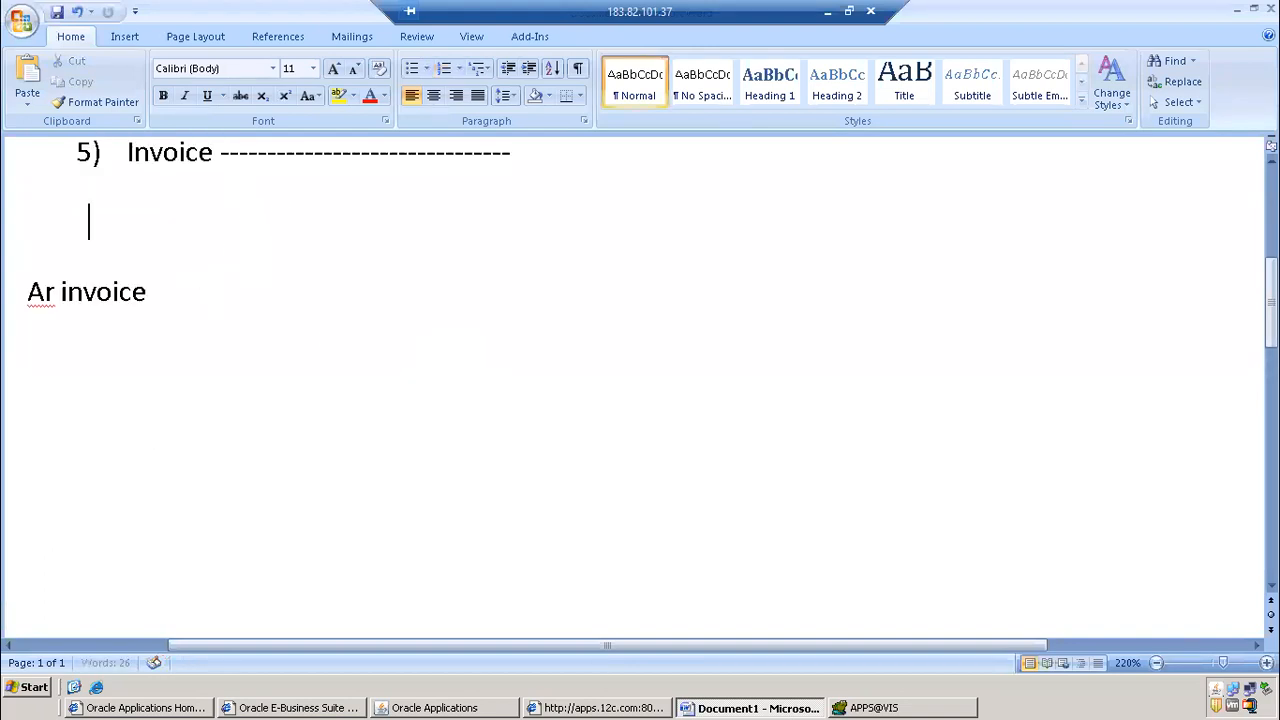
type("*")
scroll(249, 221, "up", 2)
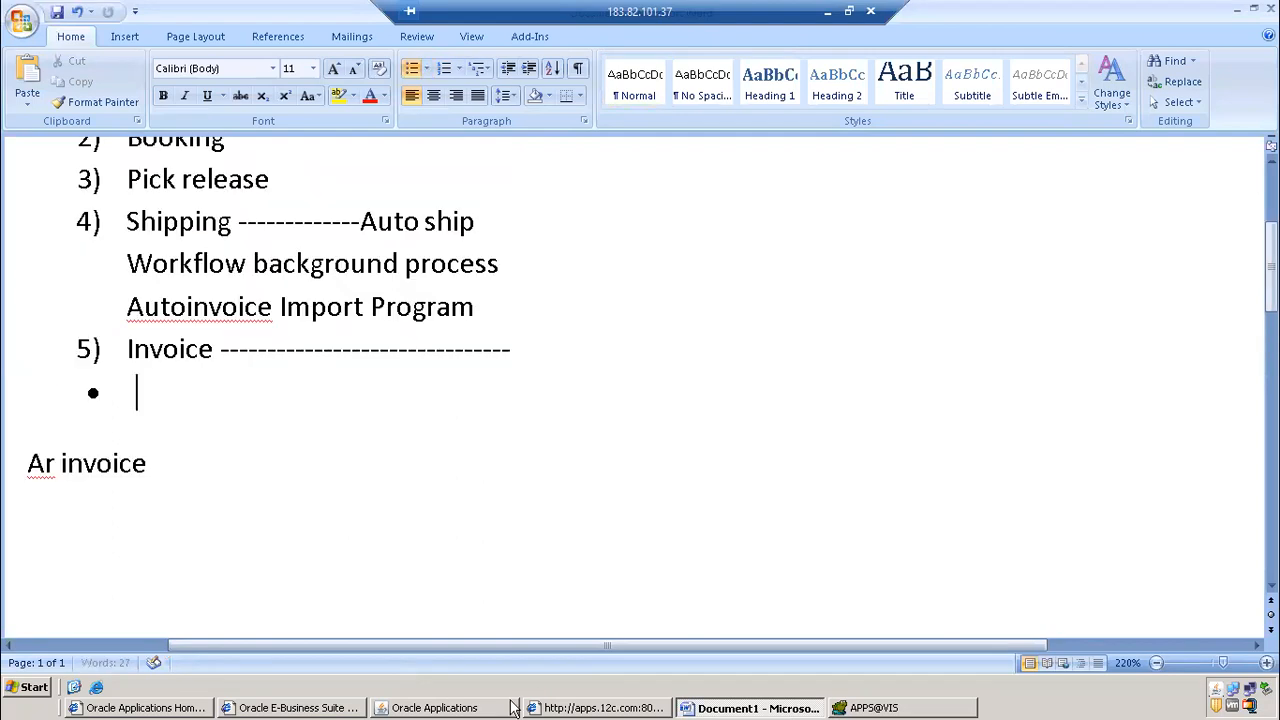
Copy the "Unable to derive a gl date for your transaction" error from the browser report into the Word notes and remove surplus spacing
left_click(540, 707)
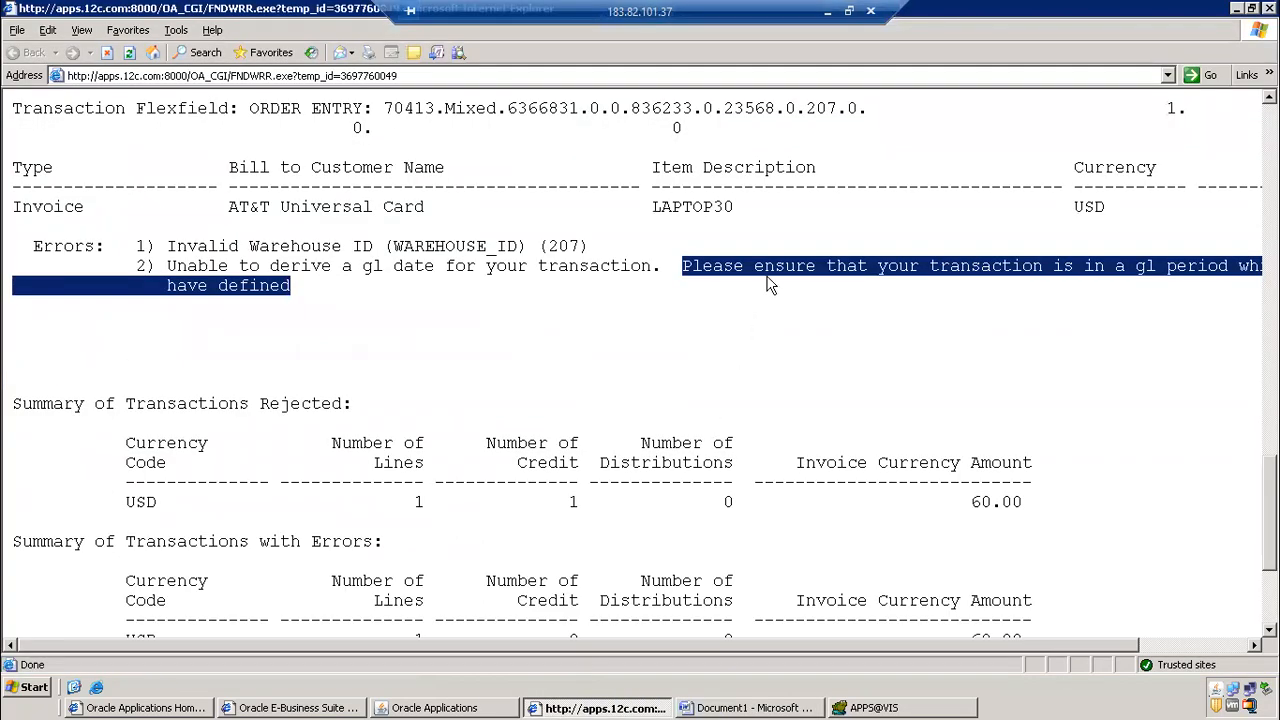
left_click_drag(171, 246, 601, 232)
left_click_drag(167, 265, 296, 315)
key("ctrl+c")
key("alt+Tab")
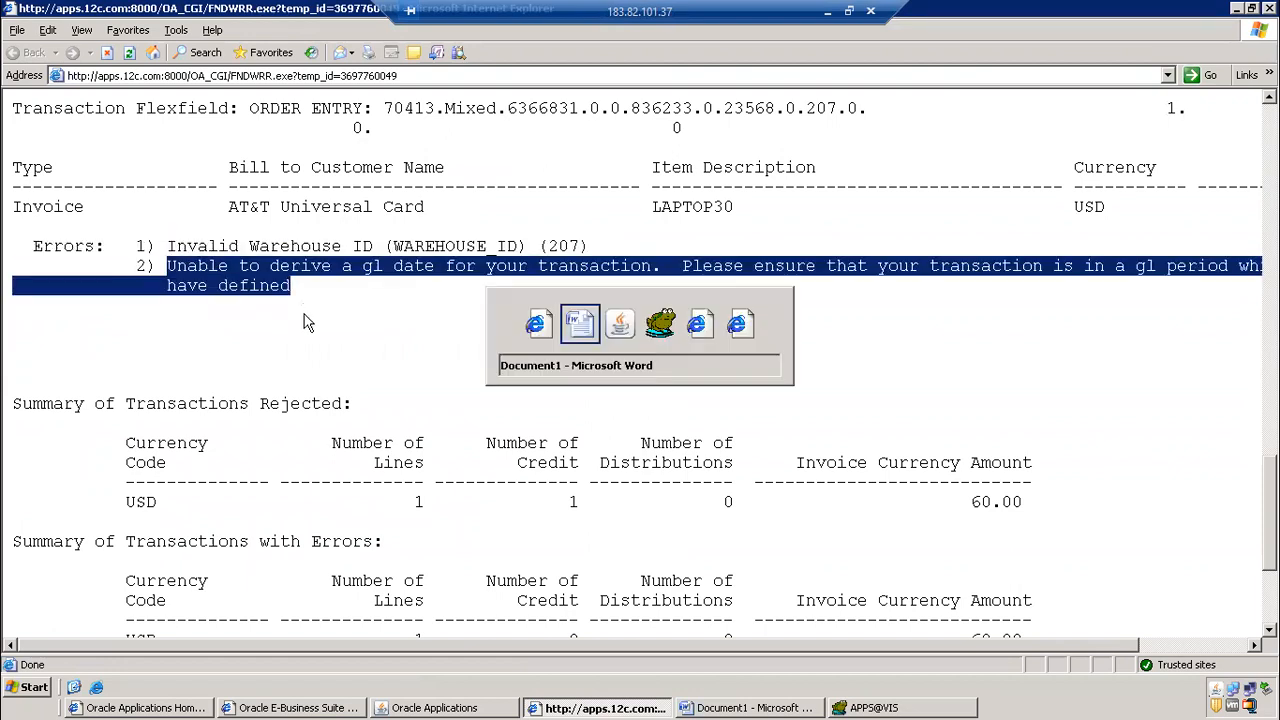
key("ctrl+v")
left_click(132, 450)
key("BackSpace")
left_click(131, 481)
key("BackSpace")
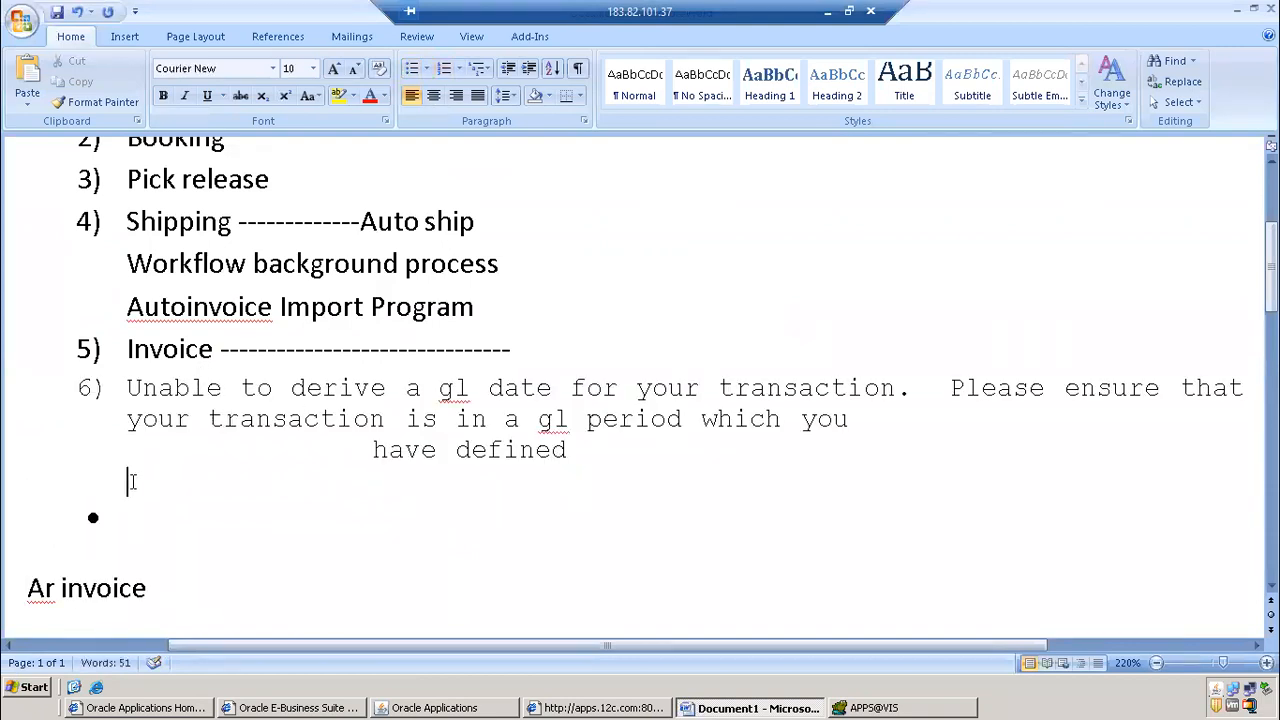
Copy the whole gl_period_statuses query from Toad and paste it into the Word notes below the GL date error
left_click(862, 707)
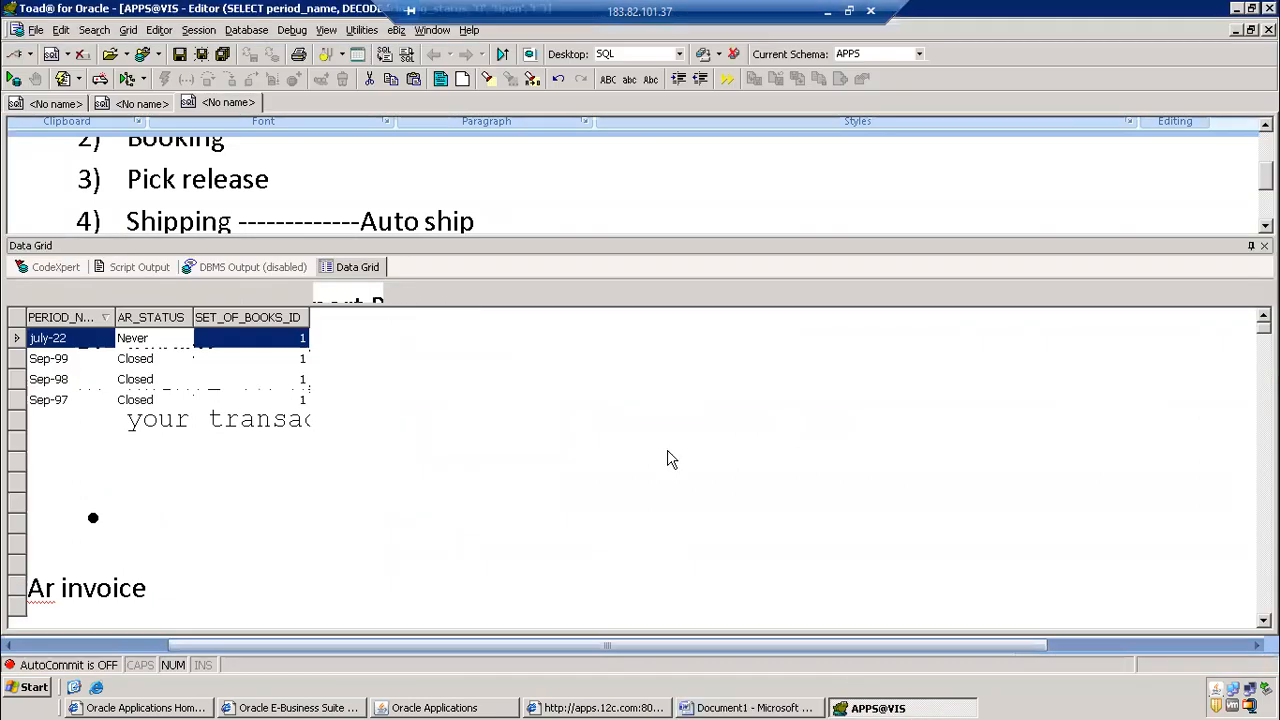
left_click(327, 167)
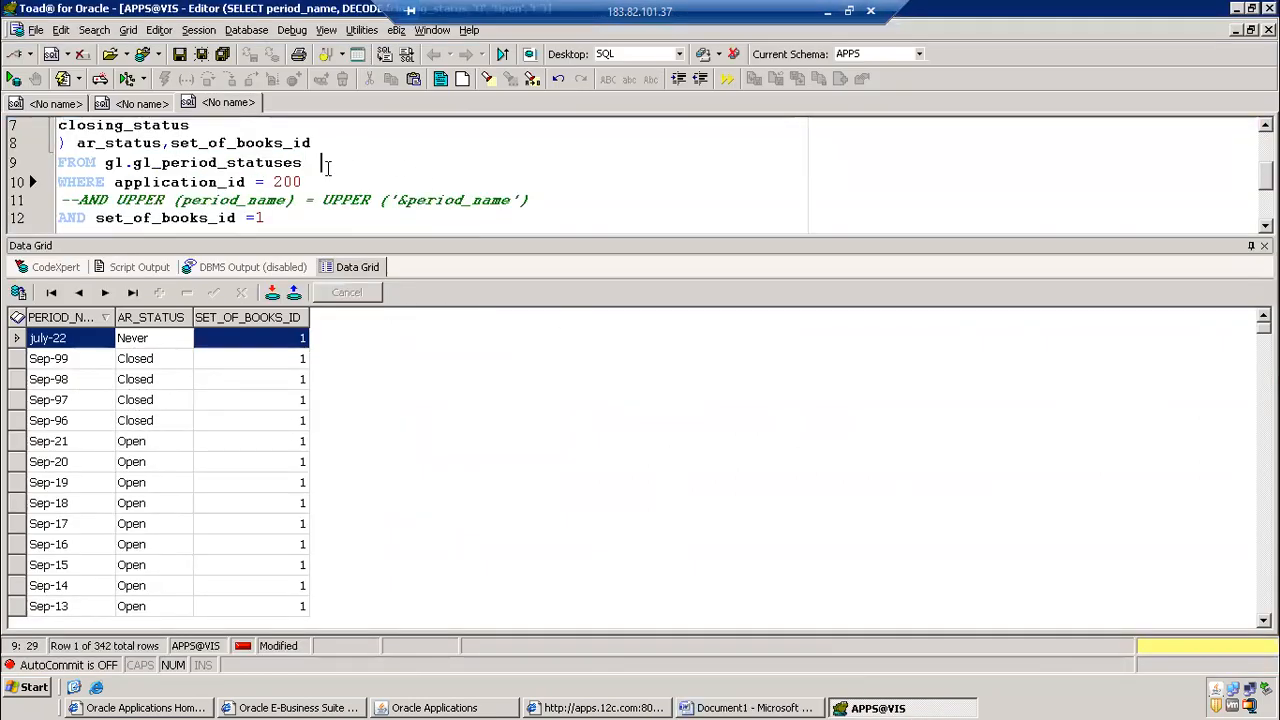
scroll(334, 248, "up", 2)
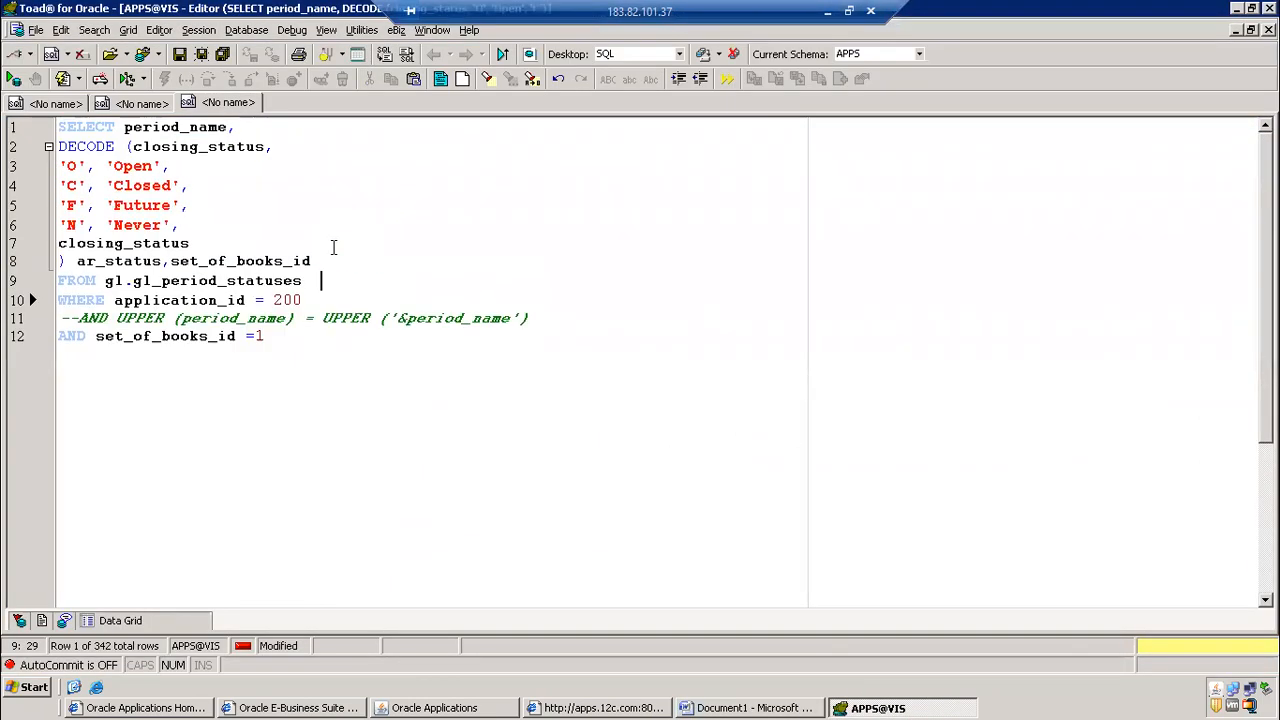
key("ctrl+a")
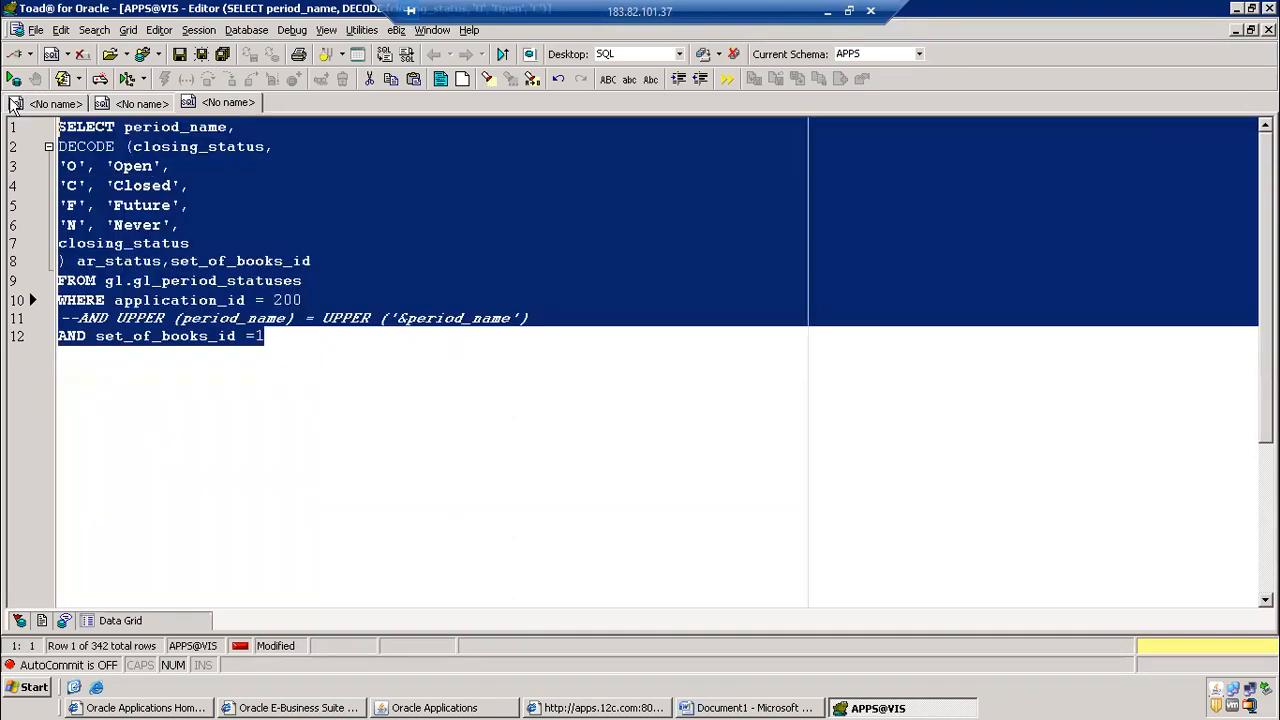
key("alt+Tab")
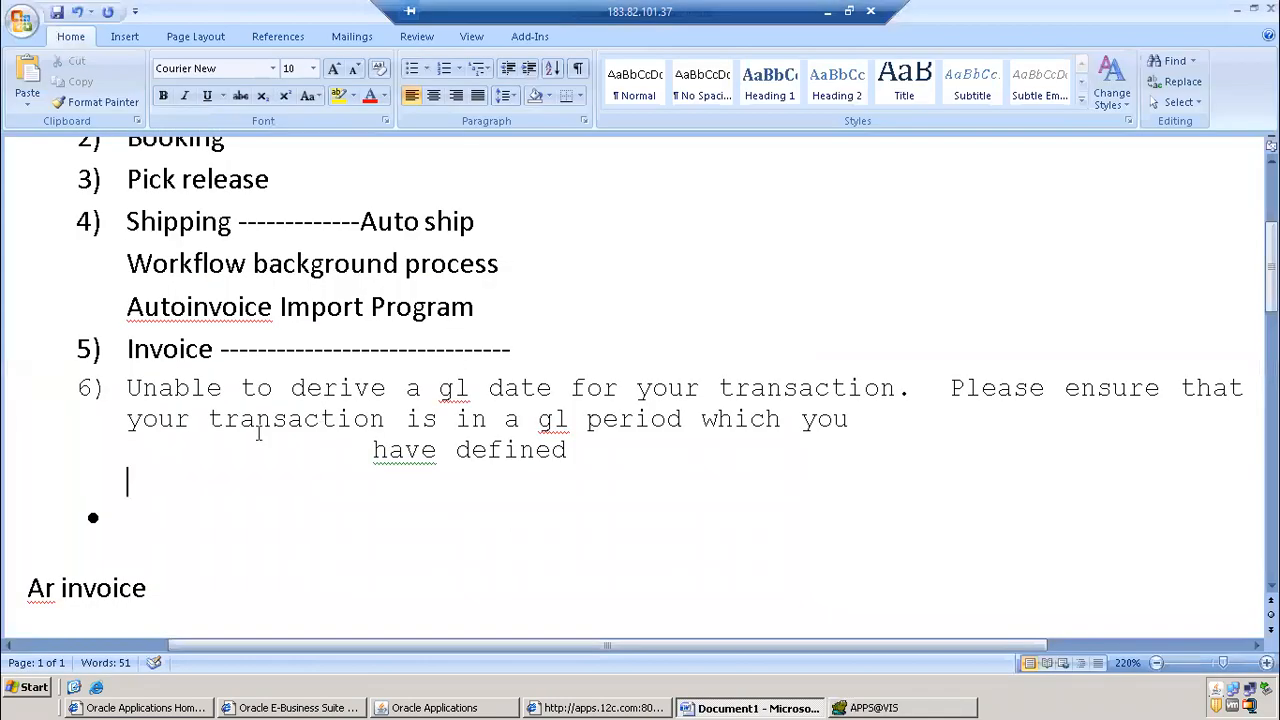
key("ctrl+v")
Review the DECODE expression, its closing status codes and the remaining conditions of the pasted query
scroll(334, 326, "up", 4)
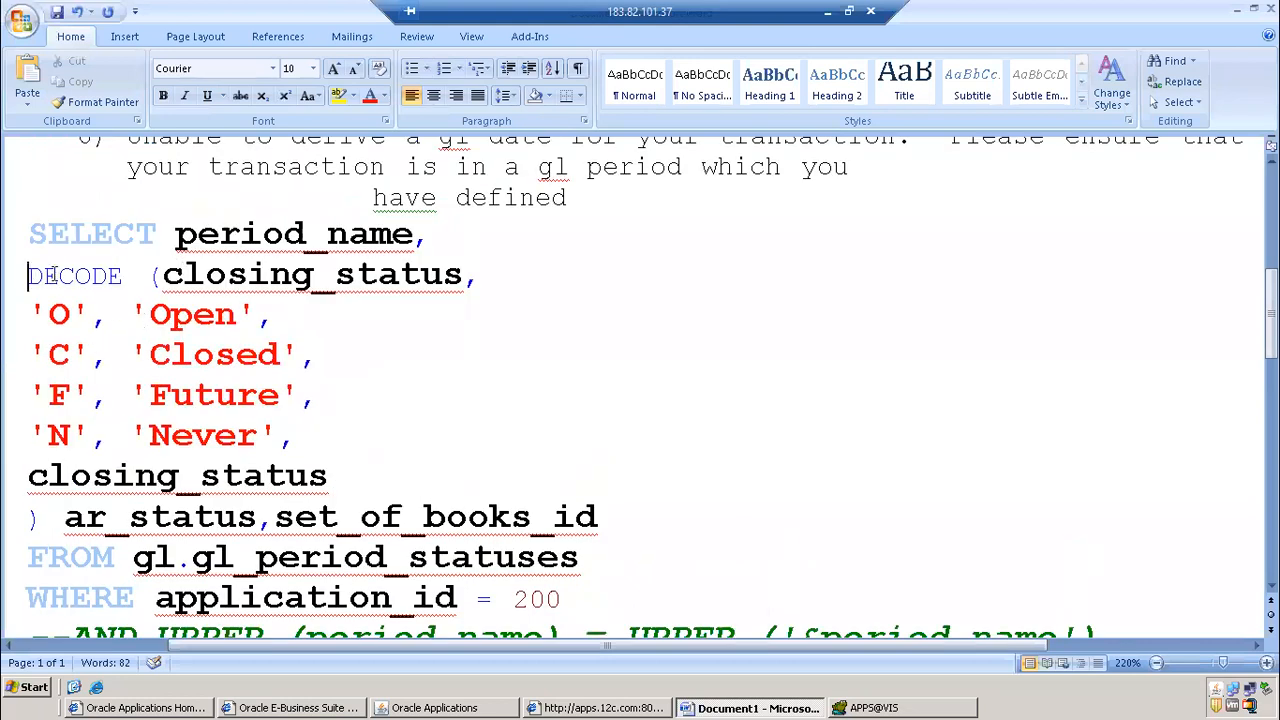
left_click_drag(30, 275, 128, 273)
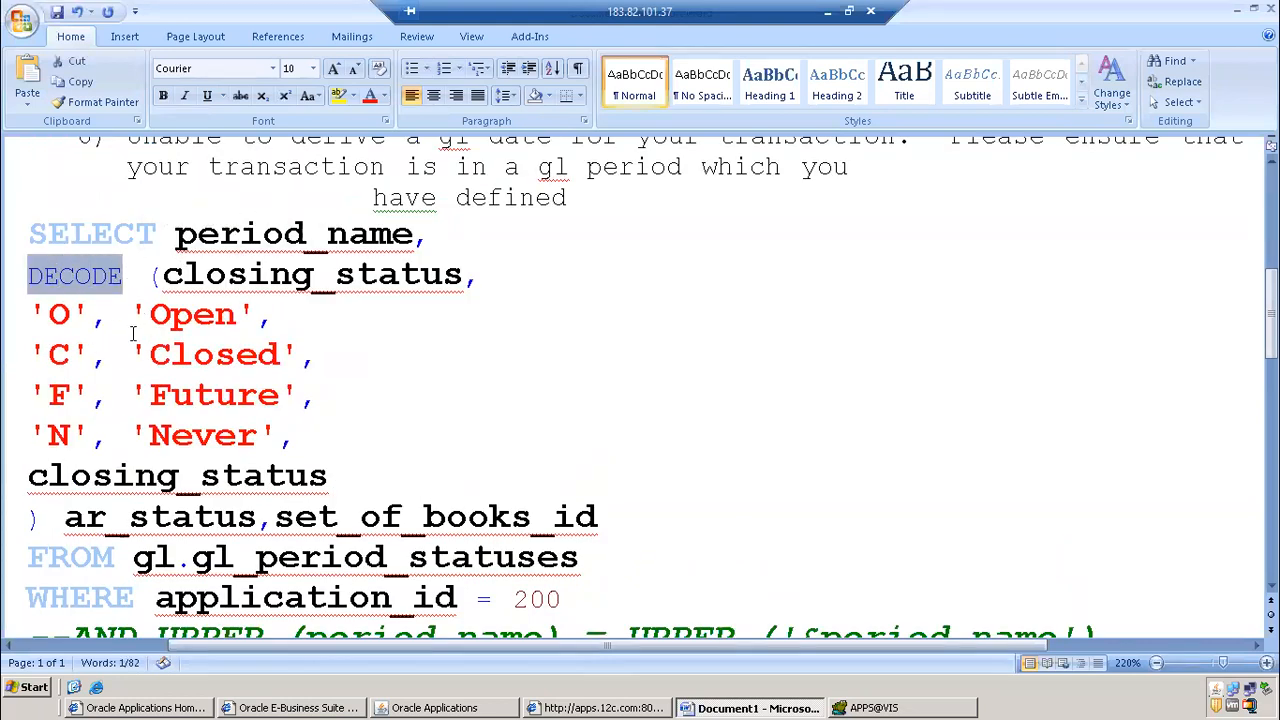
left_click_drag(48, 316, 90, 318)
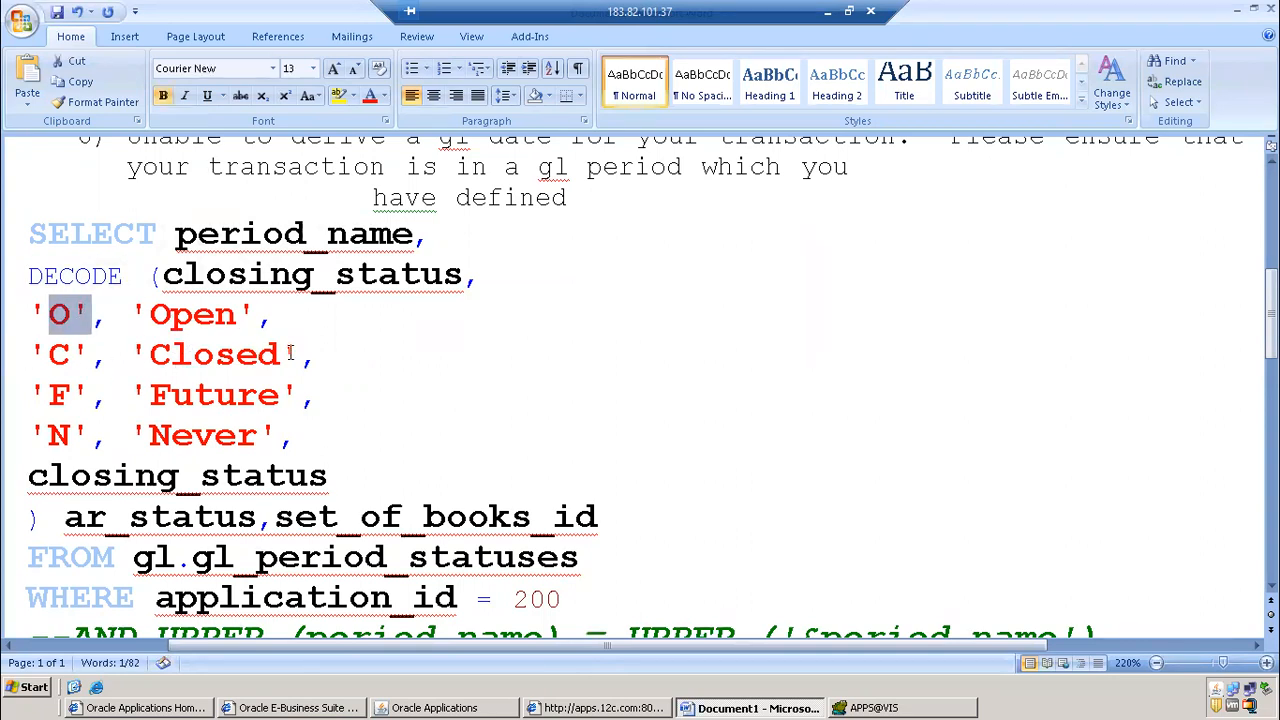
scroll(310, 360, "down", 3)
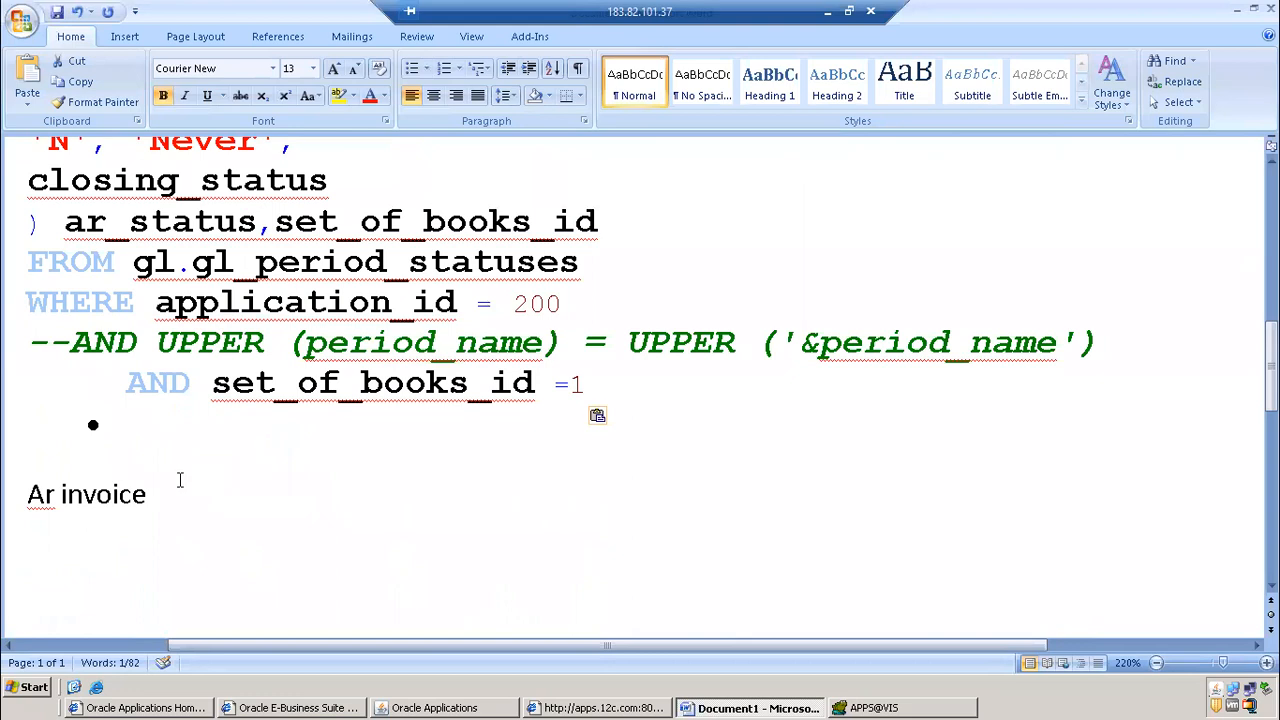
left_click(163, 500)
Switch back to Oracle Applications and refresh the requests list to check the Autoinvoice Import Program
left_click(476, 708)
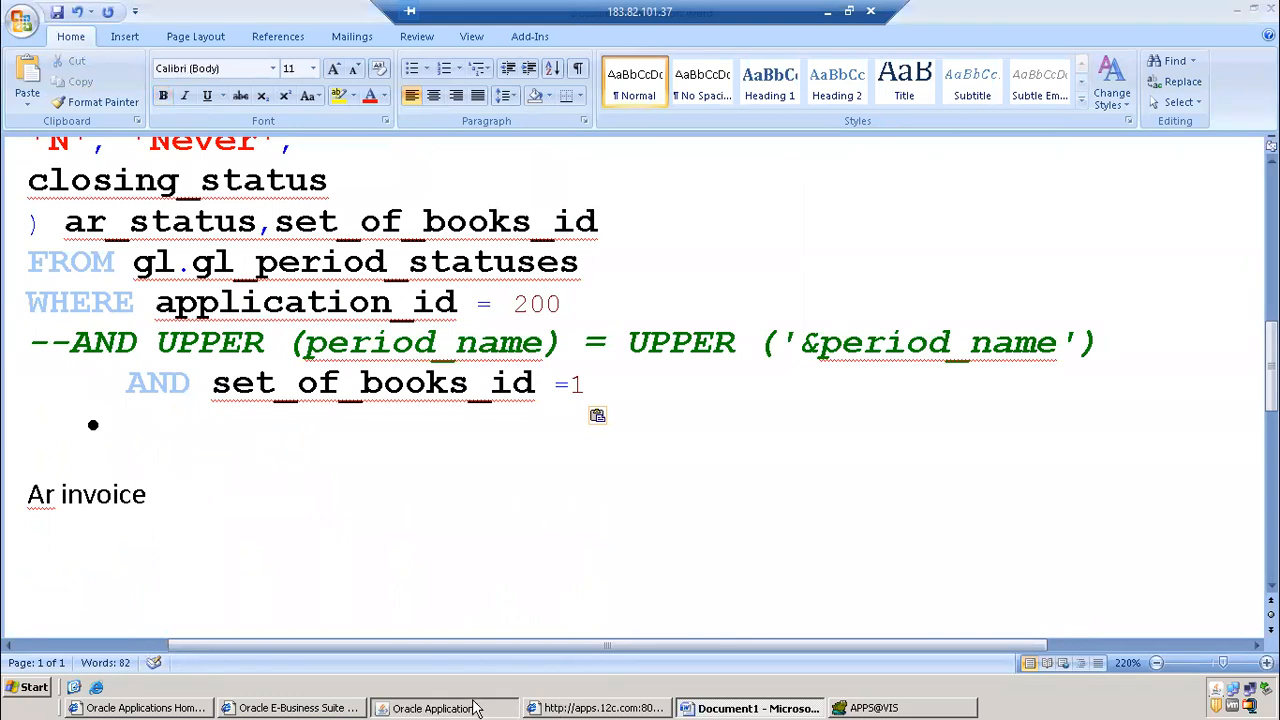
left_click(137, 120)
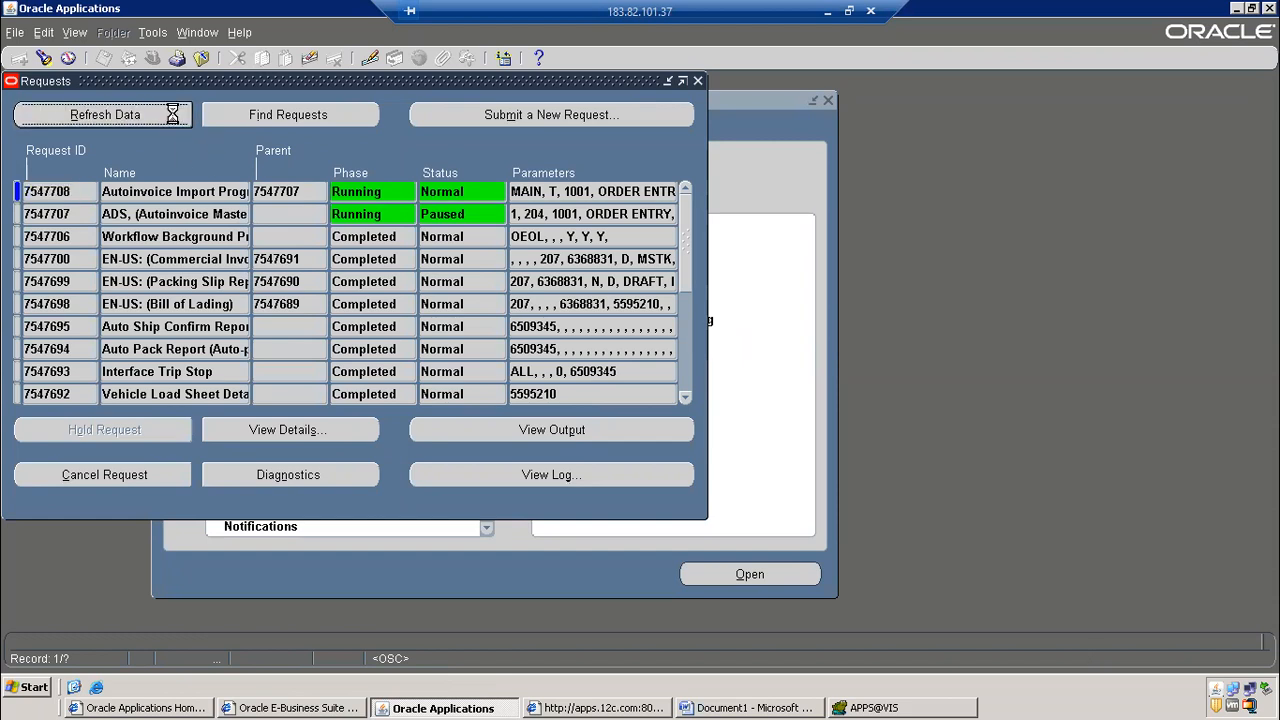
key("Tab")
left_click(146, 121)
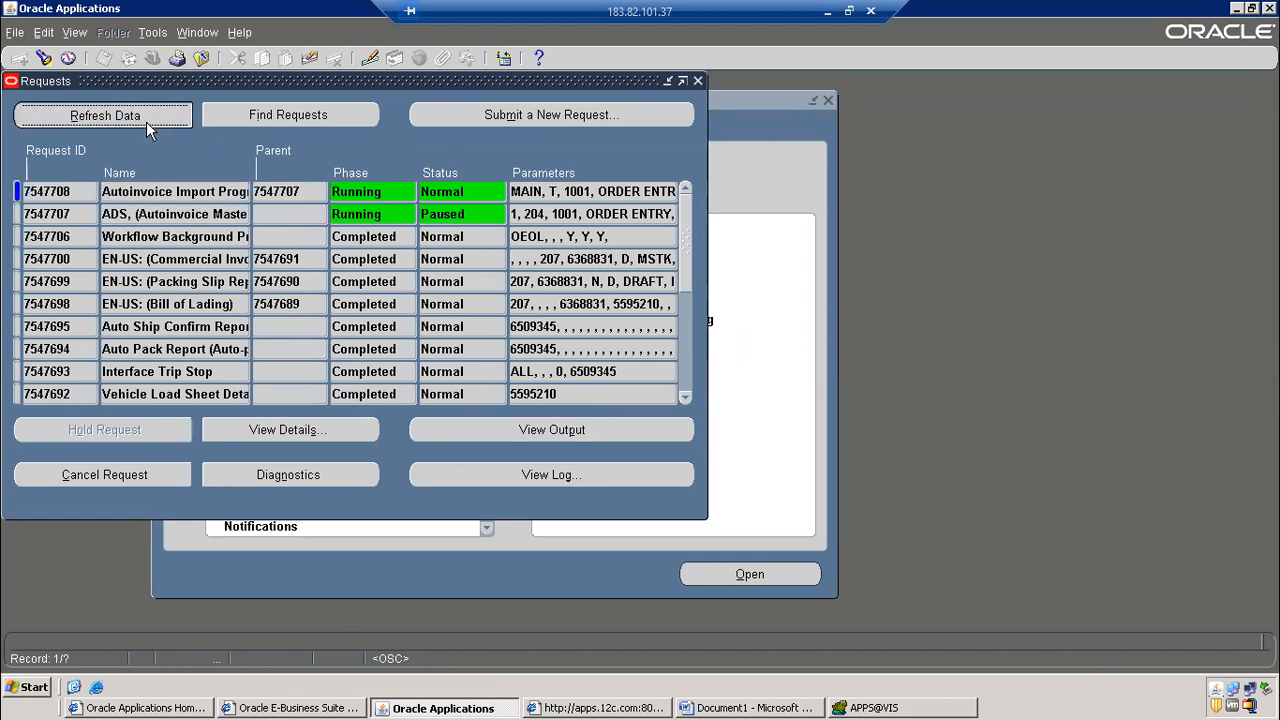
left_click(156, 115)
left_click(162, 115)
Close the requests list, find your concurrent requests again and refresh their phases
left_click(697, 80)
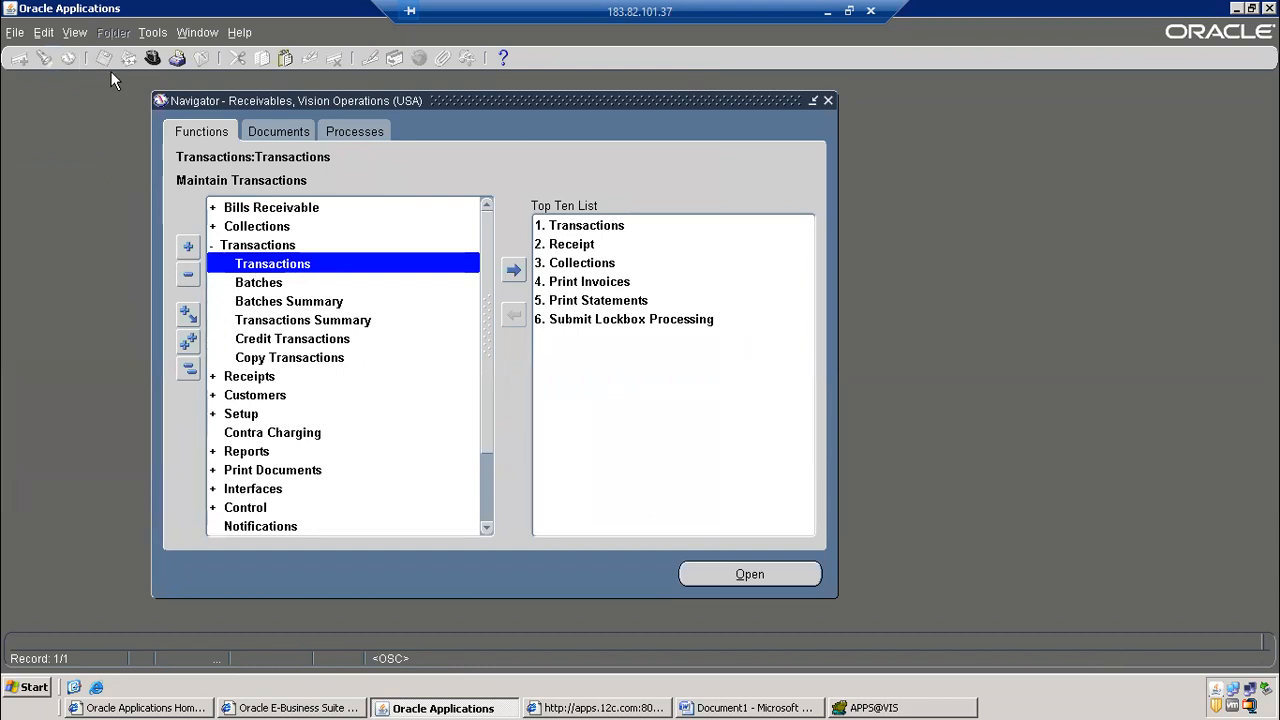
left_click(76, 33)
left_click(89, 271)
left_click(587, 488)
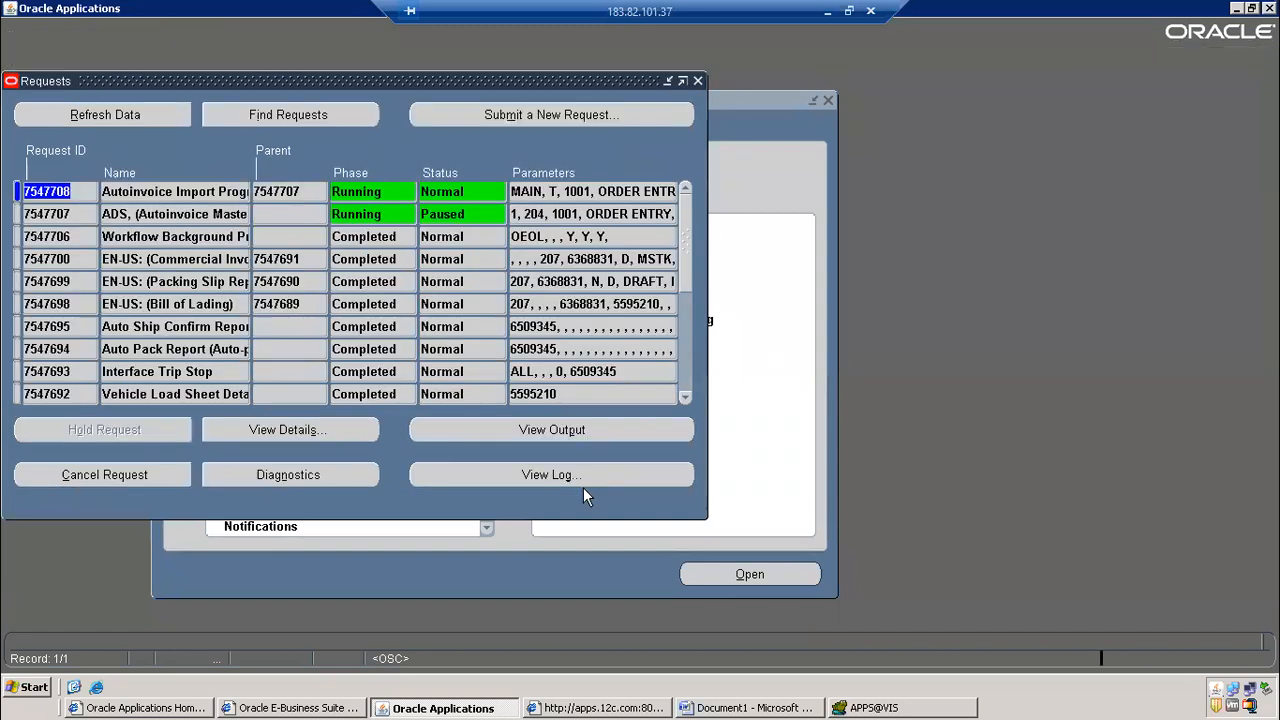
left_click(131, 103)
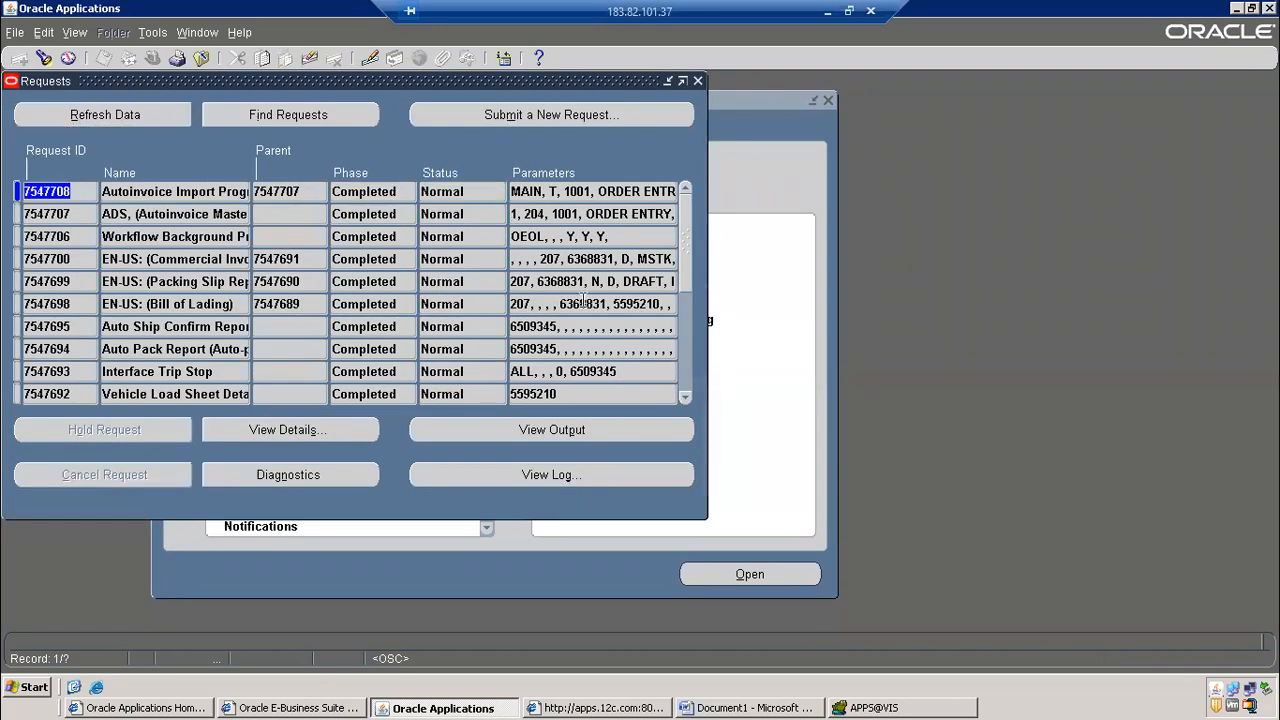
View the Autoinvoice Import Program's output full screen and examine the processed and rejected interface lines and created transactions
left_click(589, 197)
left_click(582, 430)
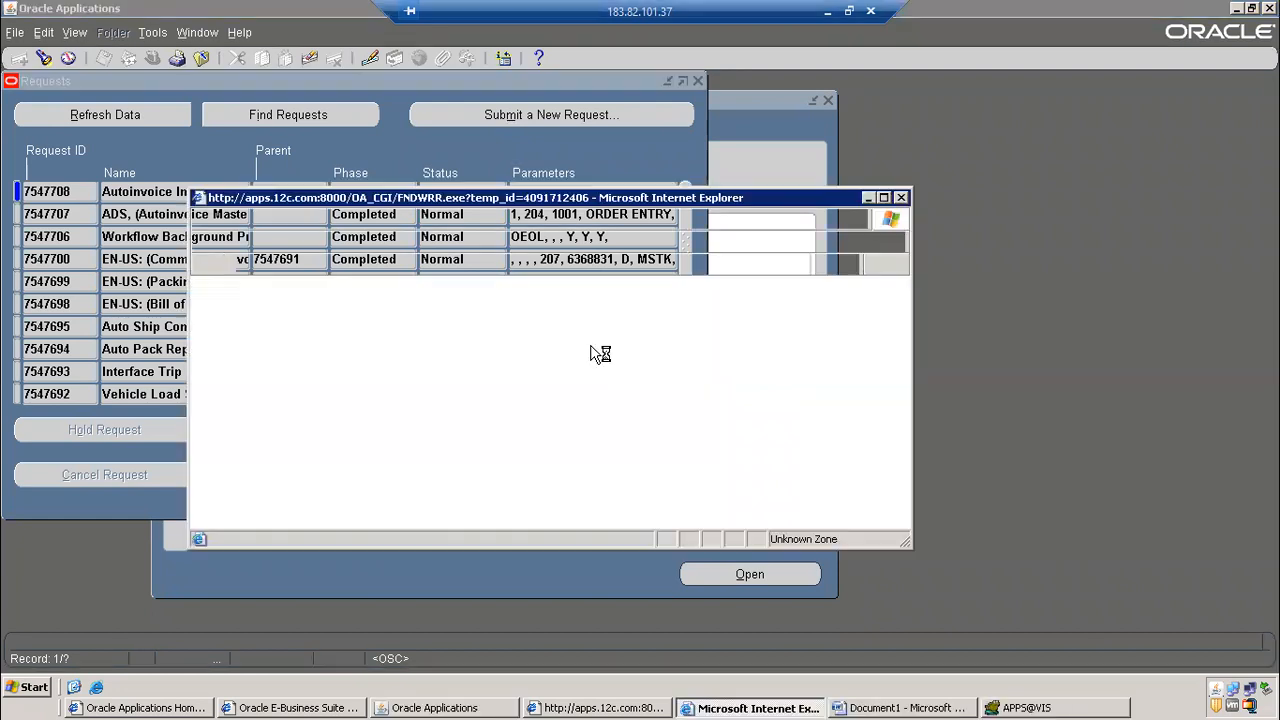
left_click(884, 197)
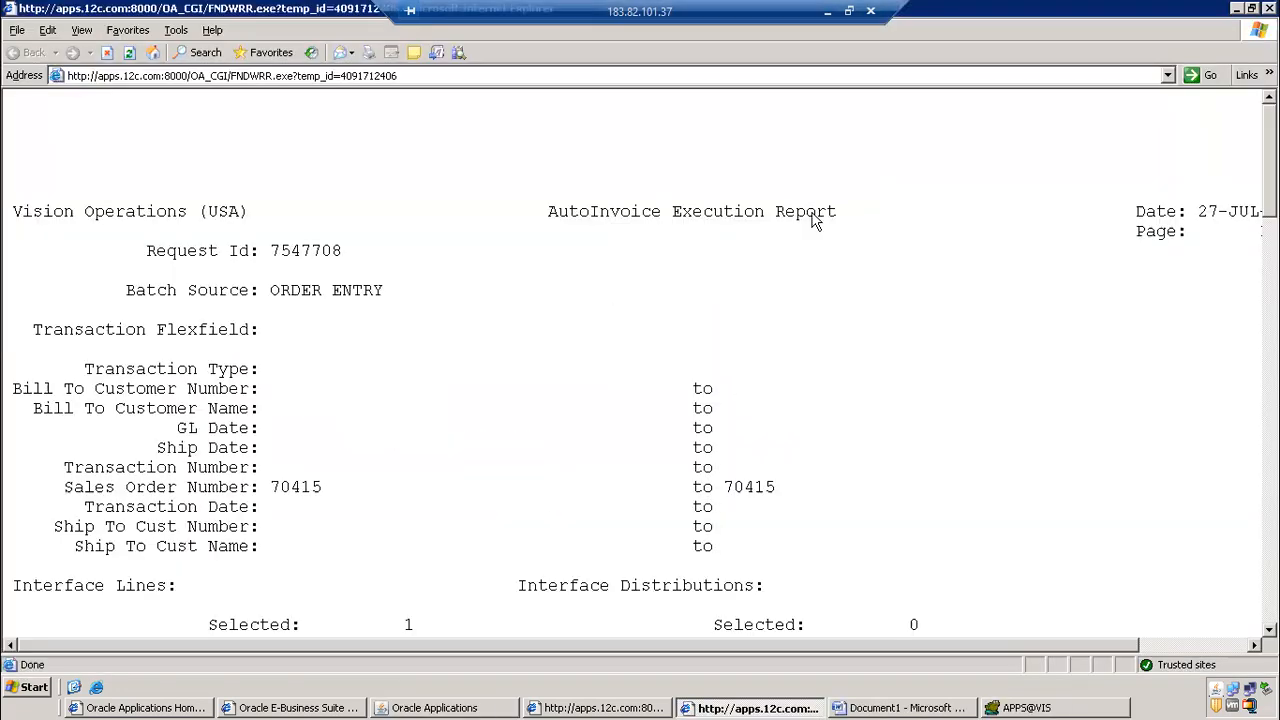
scroll(297, 407, "down", 5)
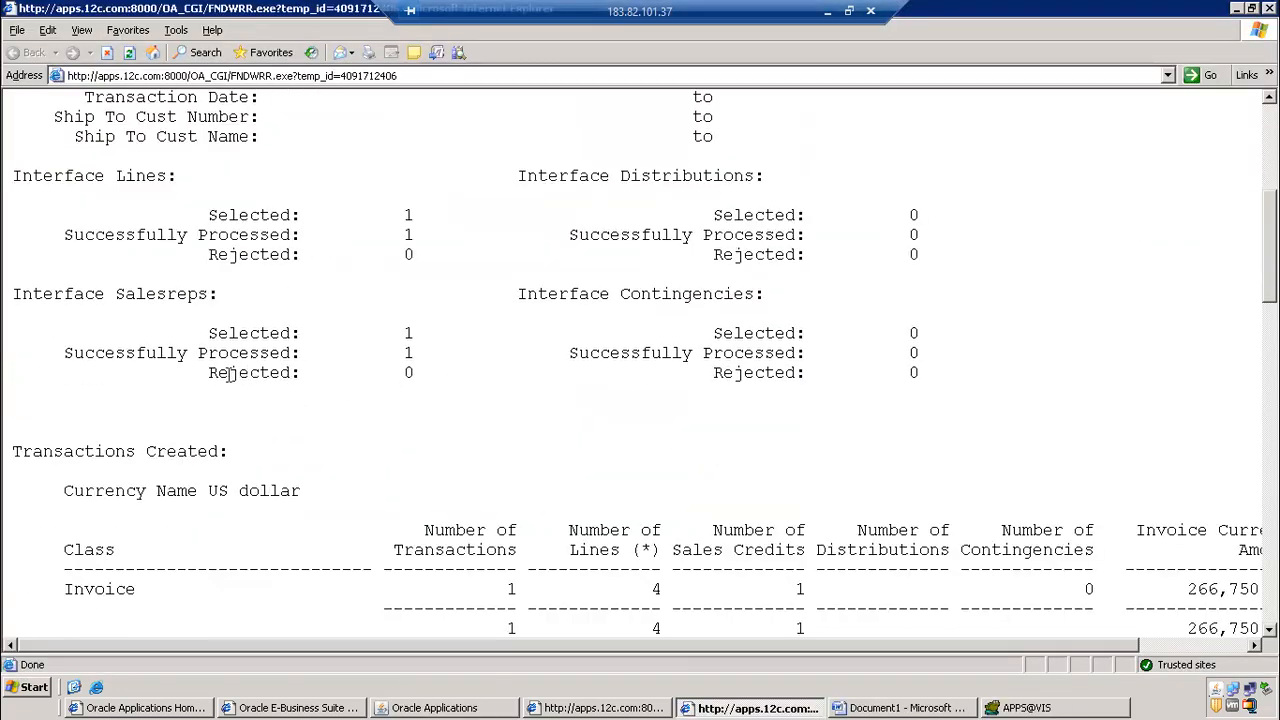
Examine the rejected and successfully processed counts and the invoice grand totals in the AutoInvoice Execution Report
left_click_drag(203, 372, 422, 372)
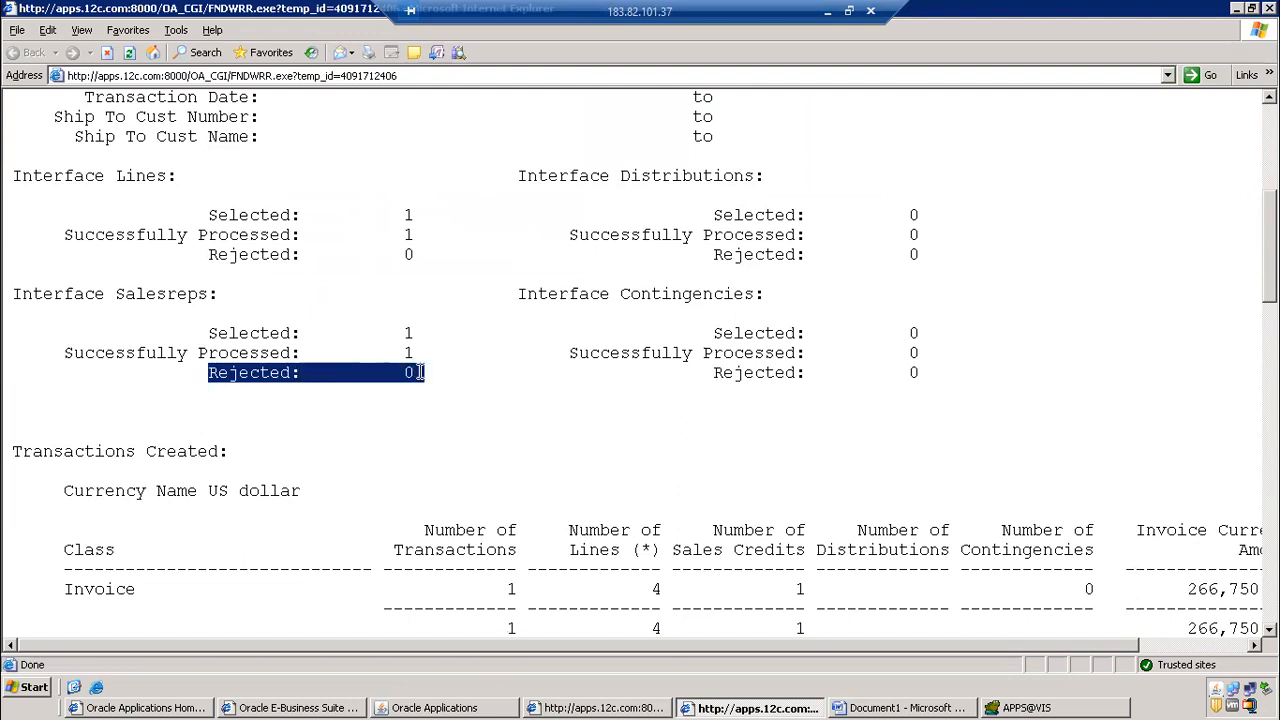
left_click_drag(203, 238, 430, 226)
scroll(634, 370, "down", 7)
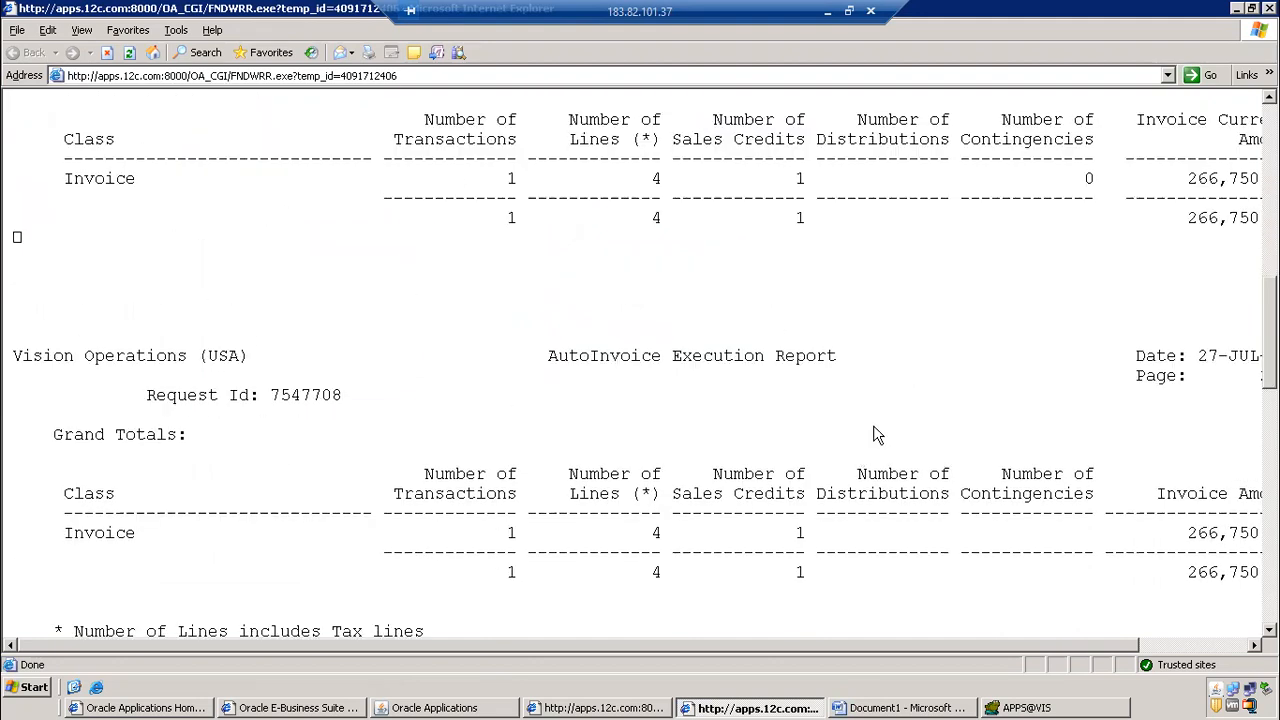
Return to Oracle Applications, close the requests list and open the Receivables Transactions form in query mode
key("F4")
left_click(496, 708)
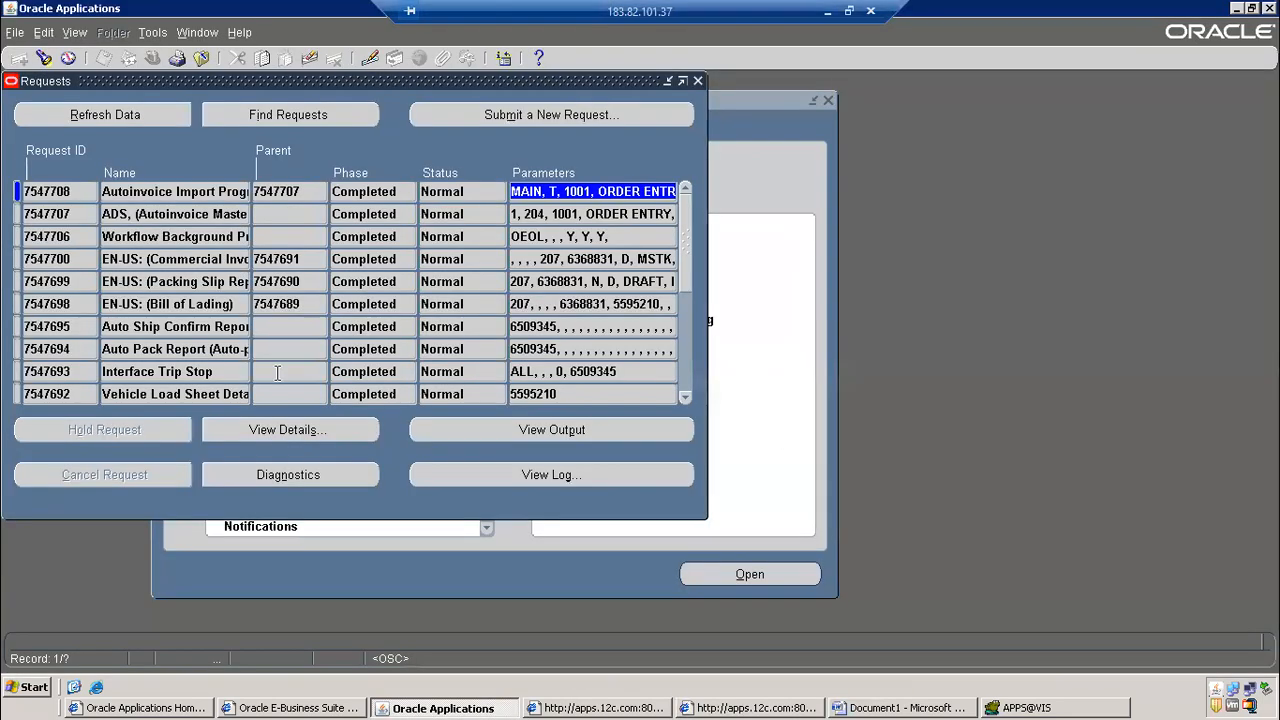
key("F4")
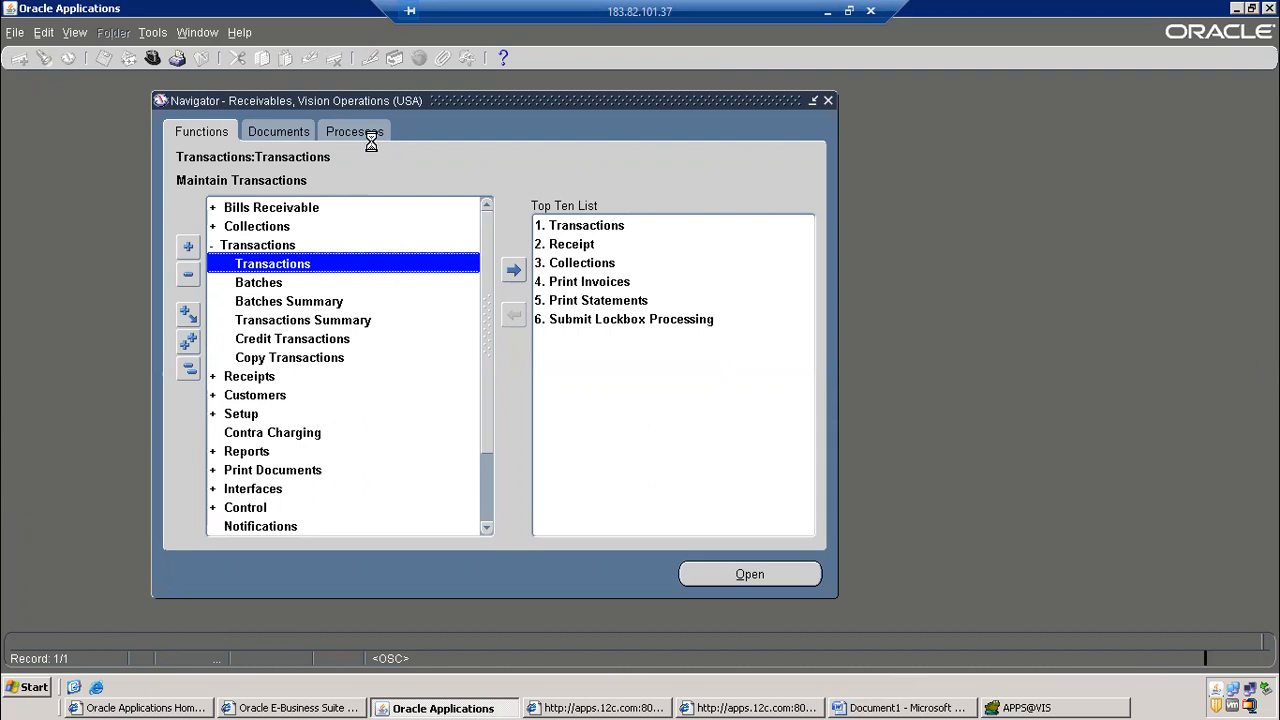
key("F11")
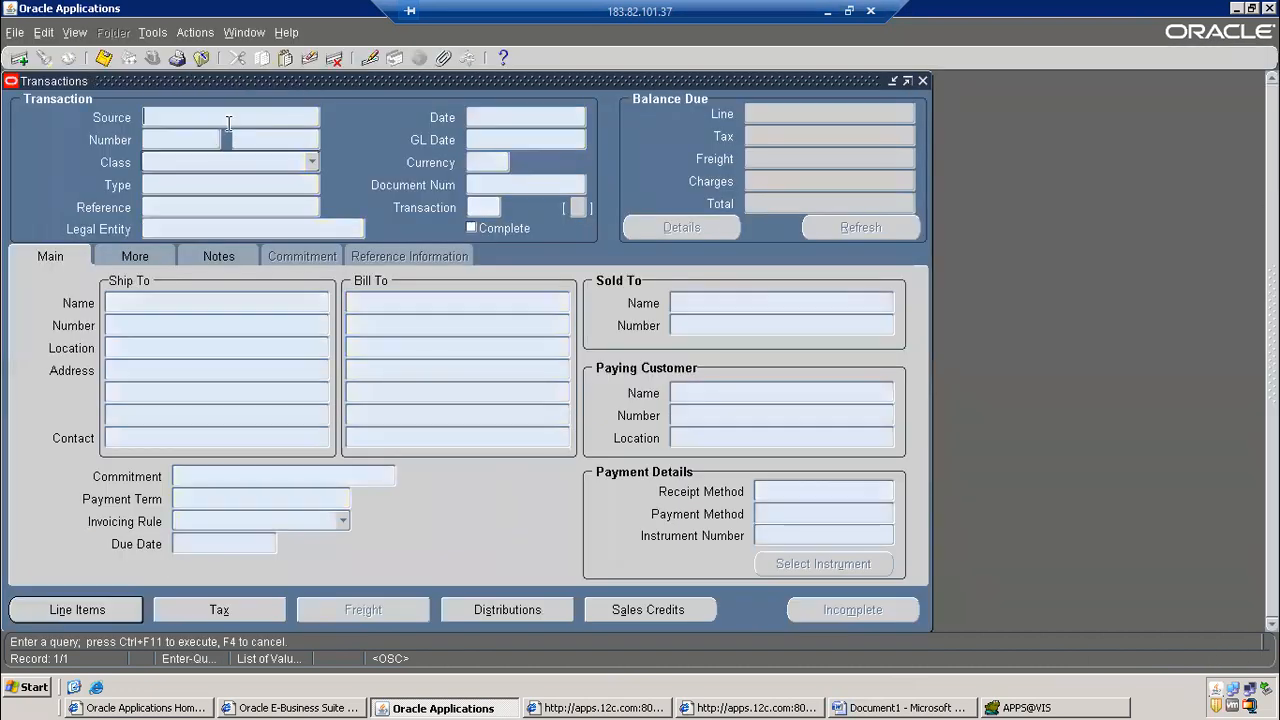
Set the transaction query's Source to ORDER ENTRY and clear the SQL text pasted into Reference
type("ORDER ENTRY")
key("Tab")
left_click(177, 205)
type("SELECT period_name,")
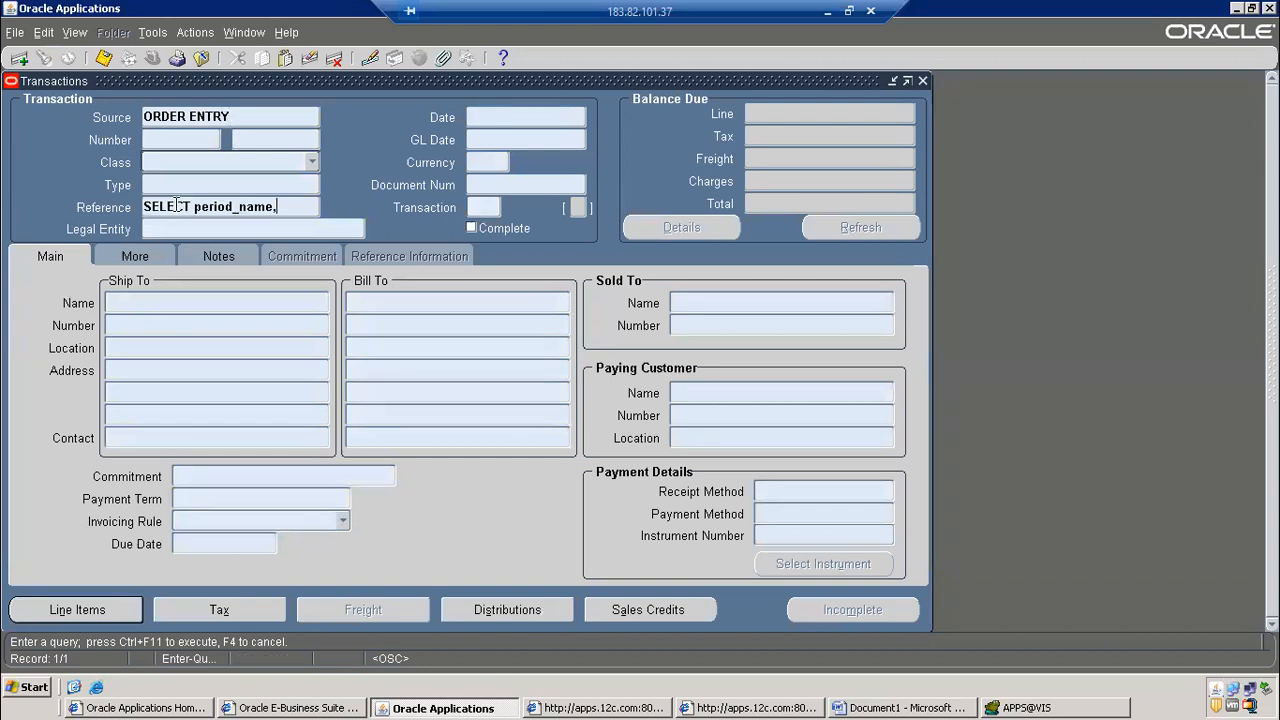
key("shift+Home")
key("BackSpace")
Check the sales order number in the Word notes, return to Oracle Applications and query the invoice with the shipped order's number as Reference
key("alt+Tab")
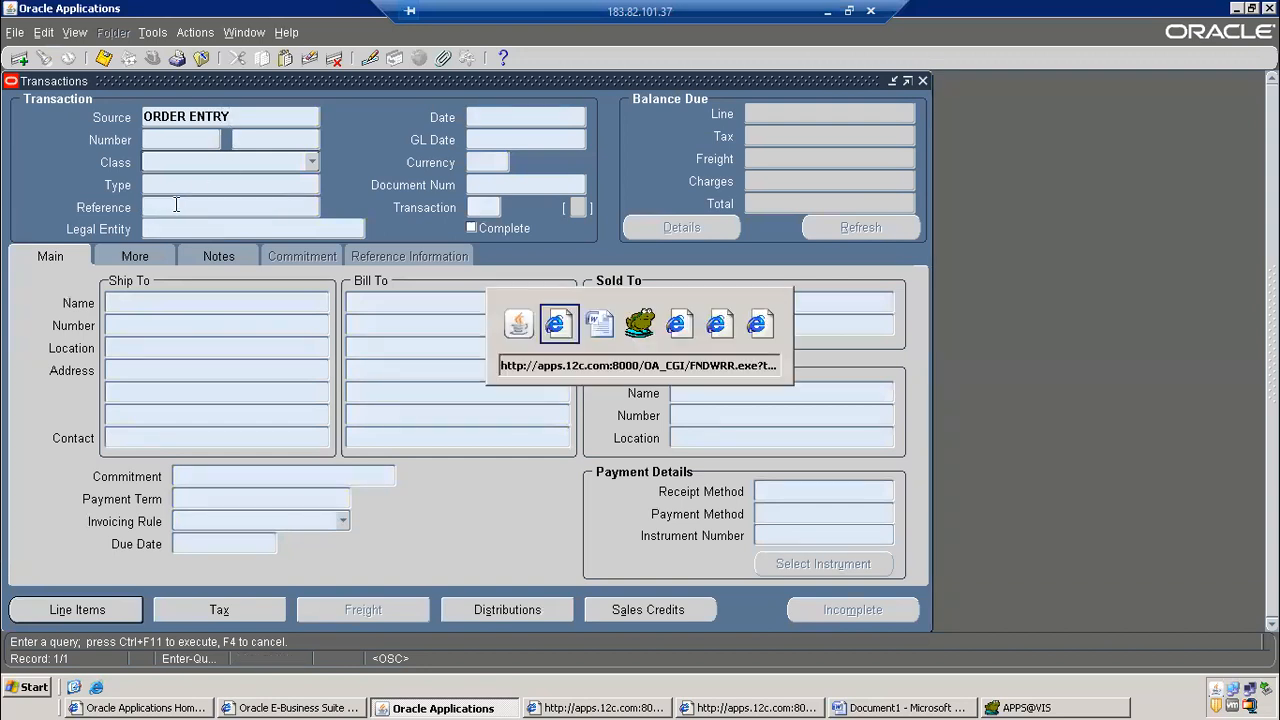
key("alt+Tab")
key("alt+Tab")
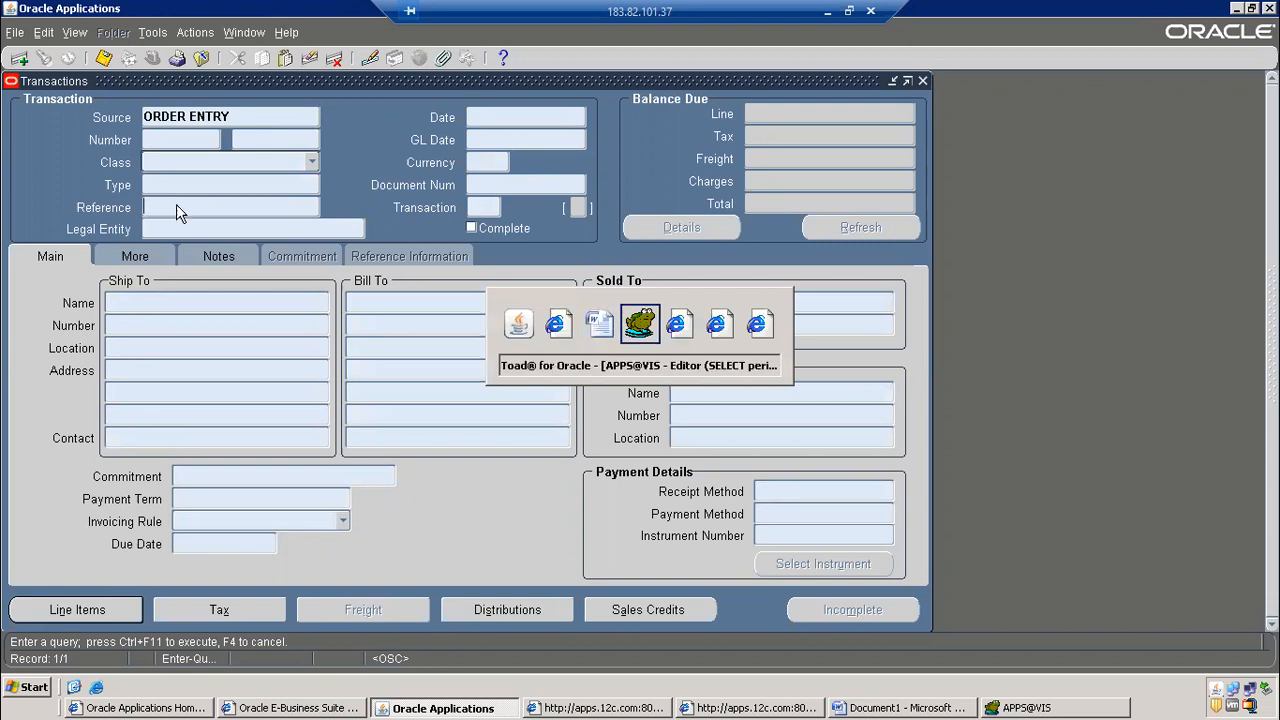
left_click(848, 706)
scroll(350, 358, "up", 10)
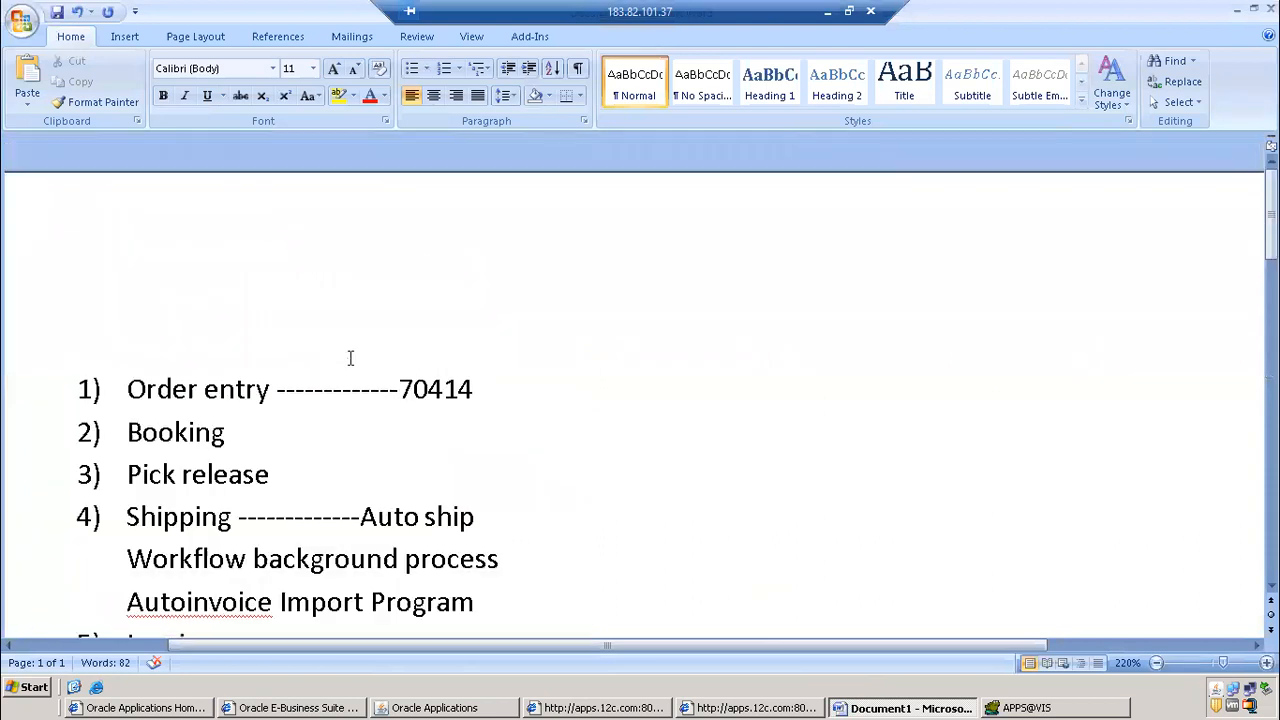
key("alt+Tab")
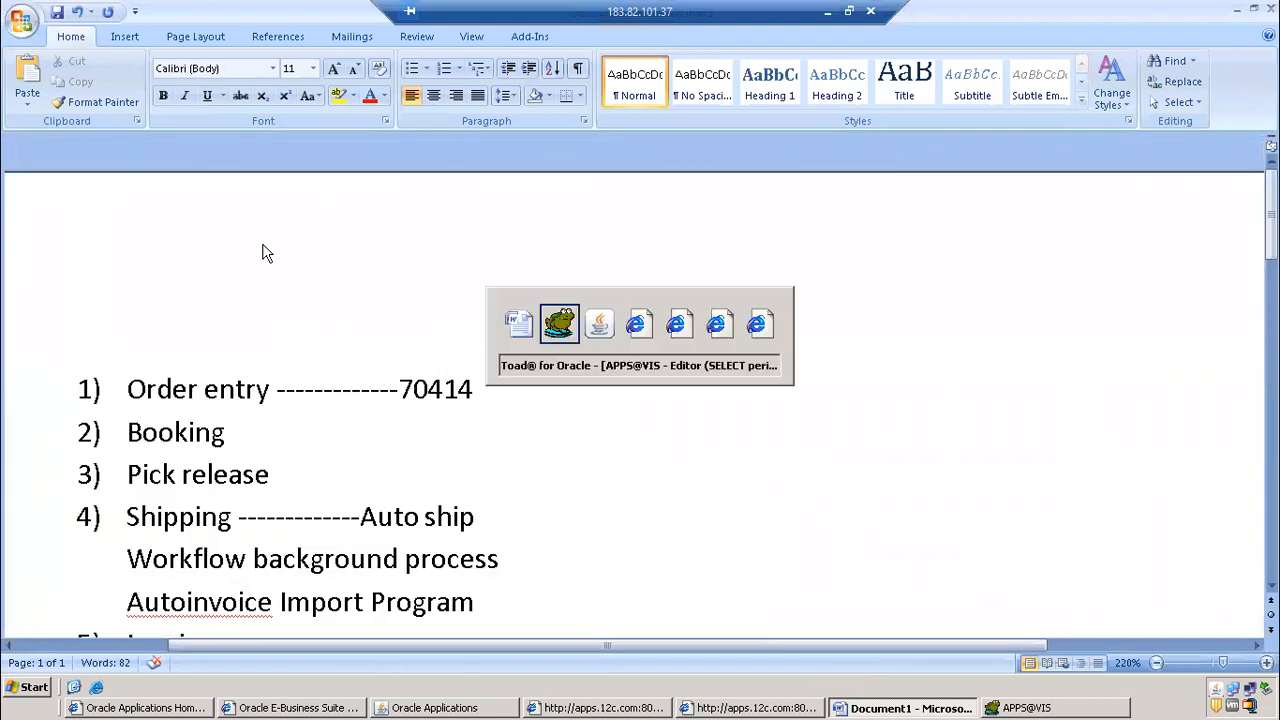
key("alt+Tab")
key("alt+Tab")
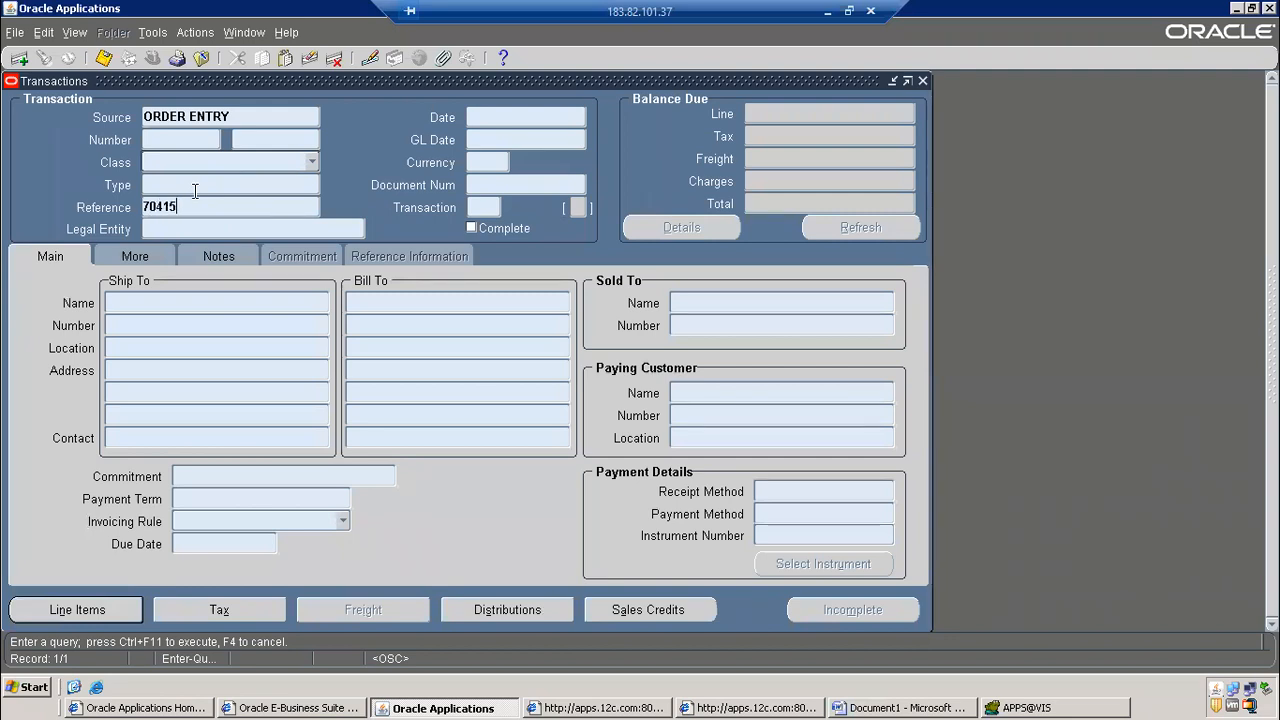
key("ctrl+F11")
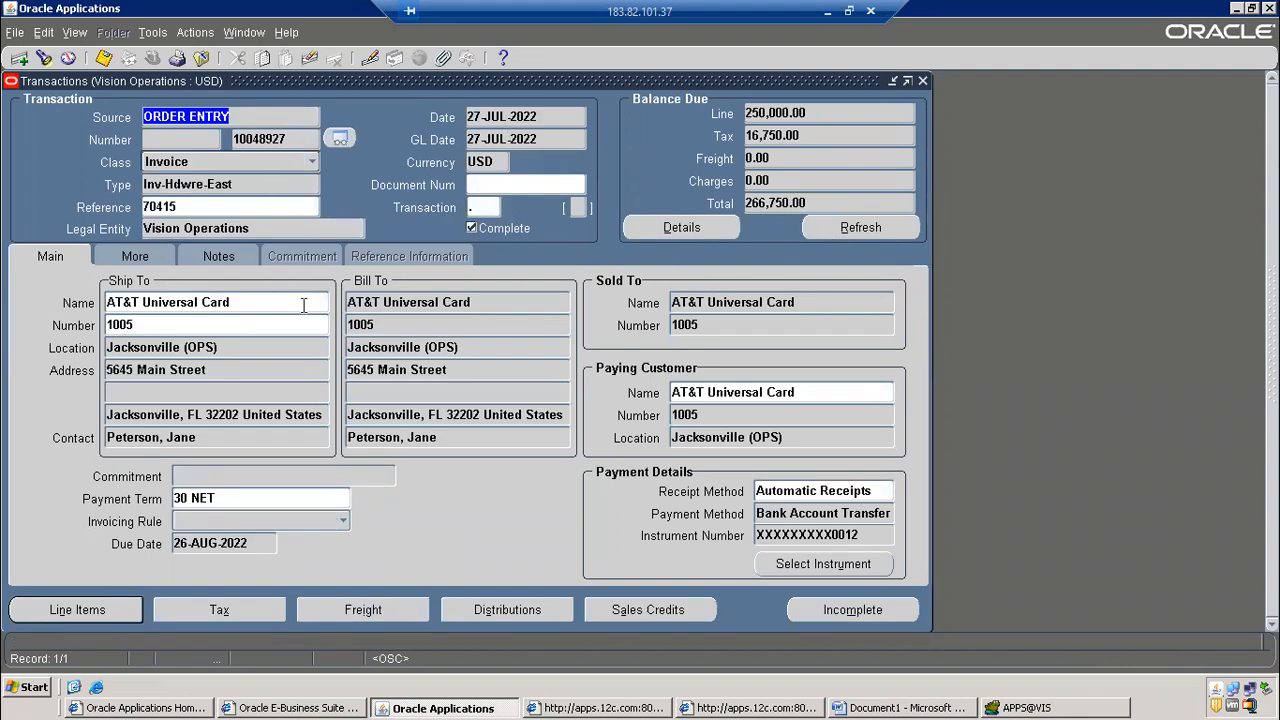
Review the invoice's ship-to, bill-to and paying customer names and its receipt method
left_click(185, 303)
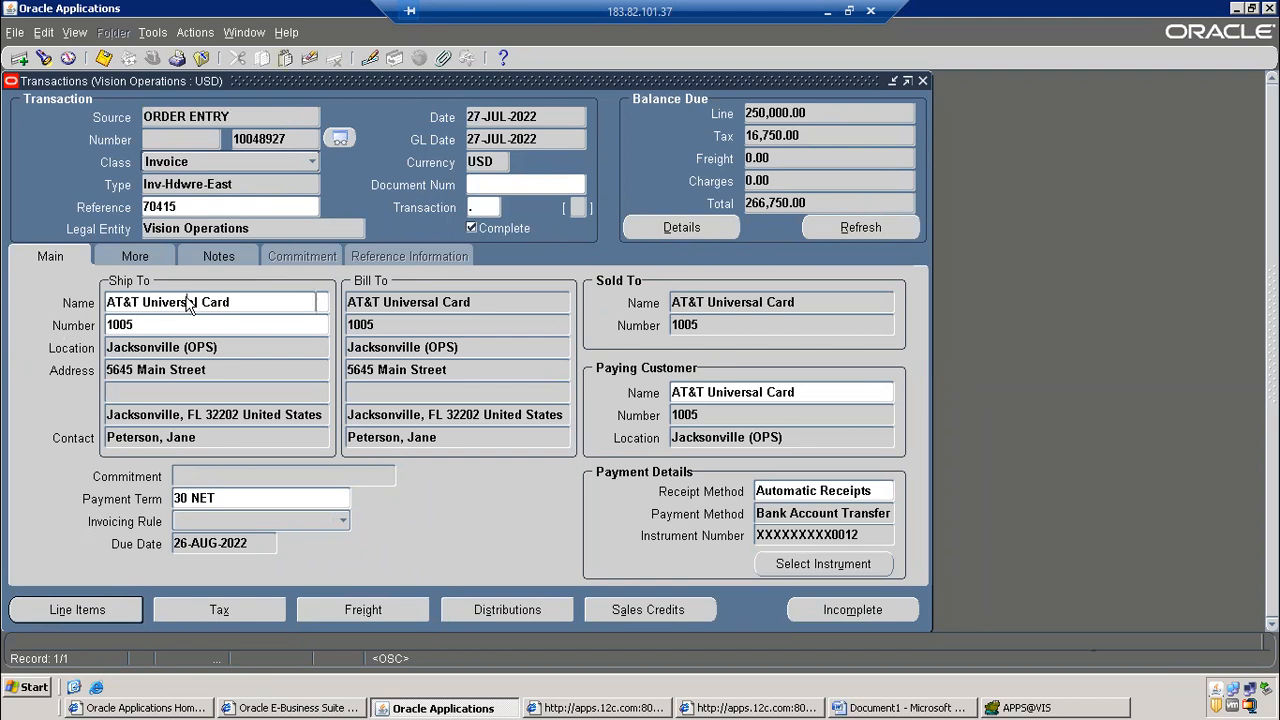
left_click(386, 300)
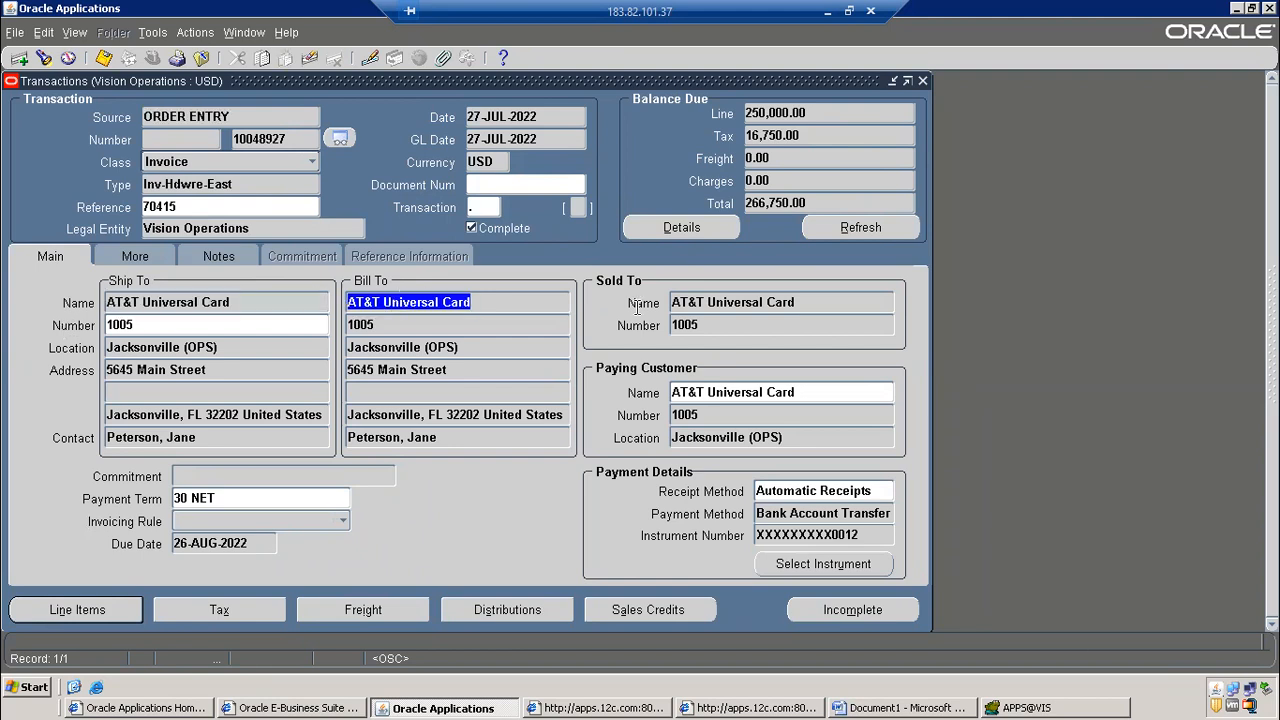
left_click(740, 392)
left_click(800, 490)
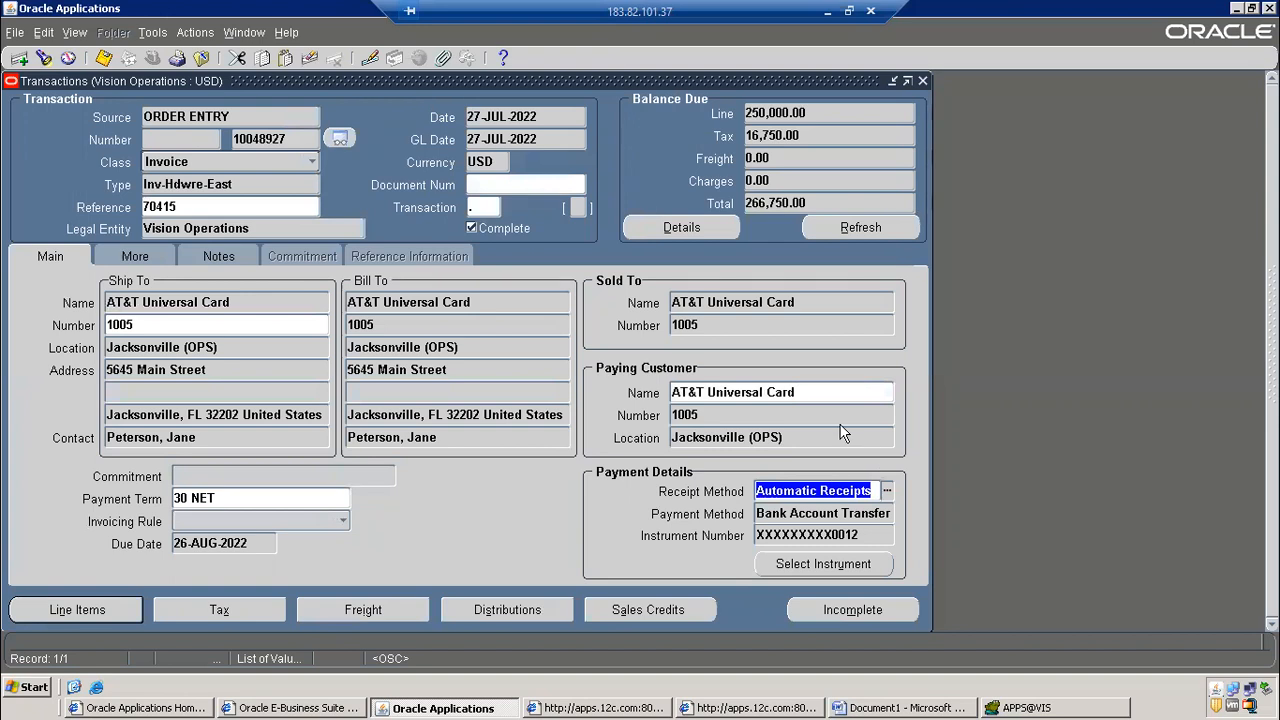
View the invoice's line items, check the laptop line's description, quantity and amount, and close the lines
left_click(77, 610)
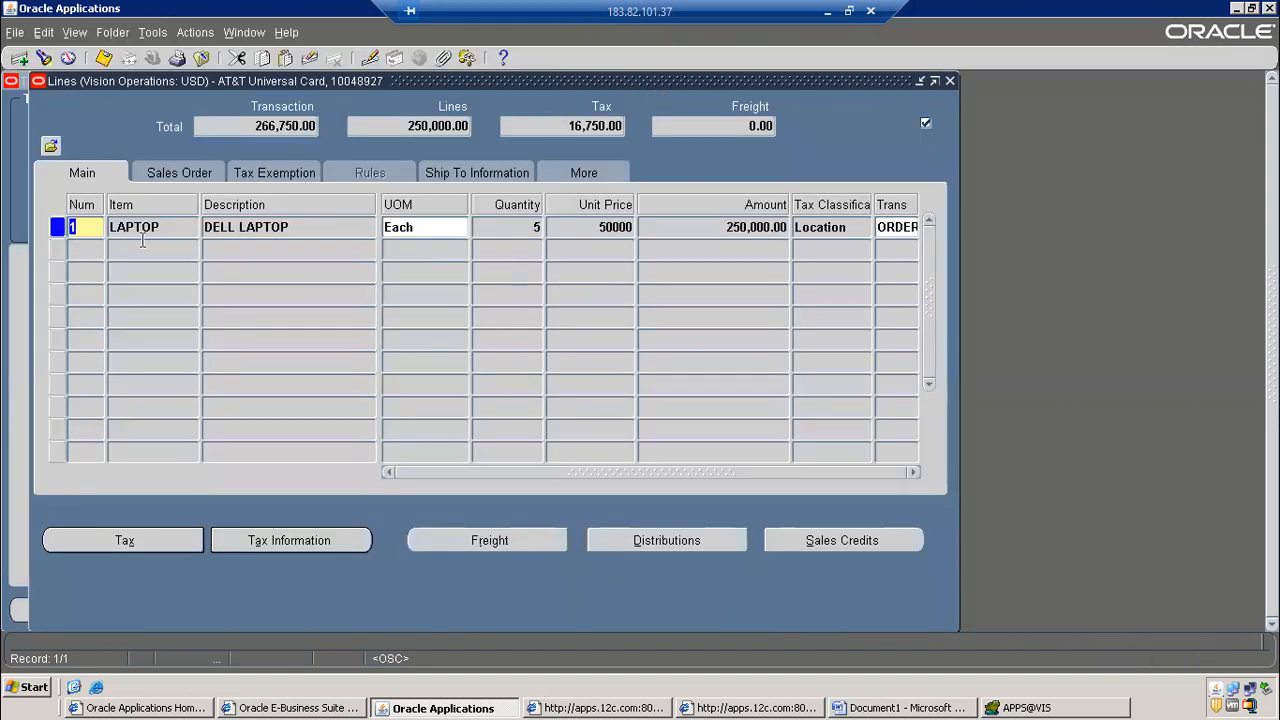
left_click(252, 227)
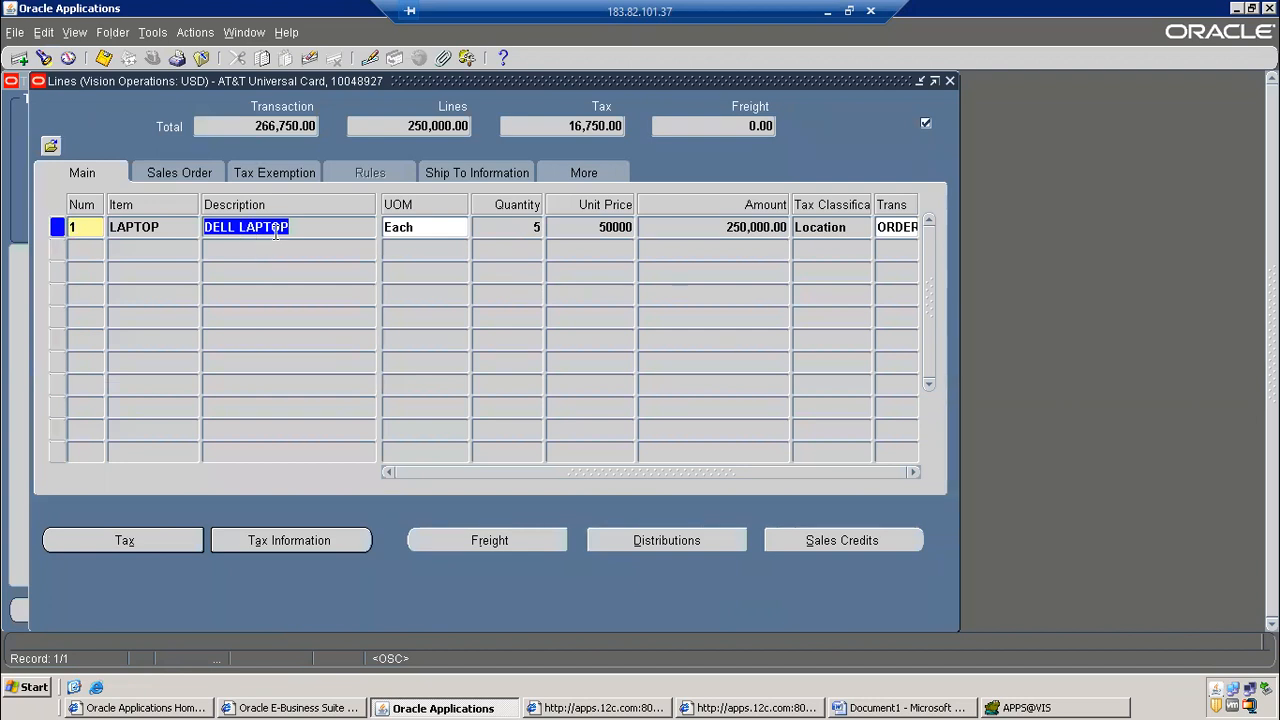
left_click(512, 228)
left_click(733, 226)
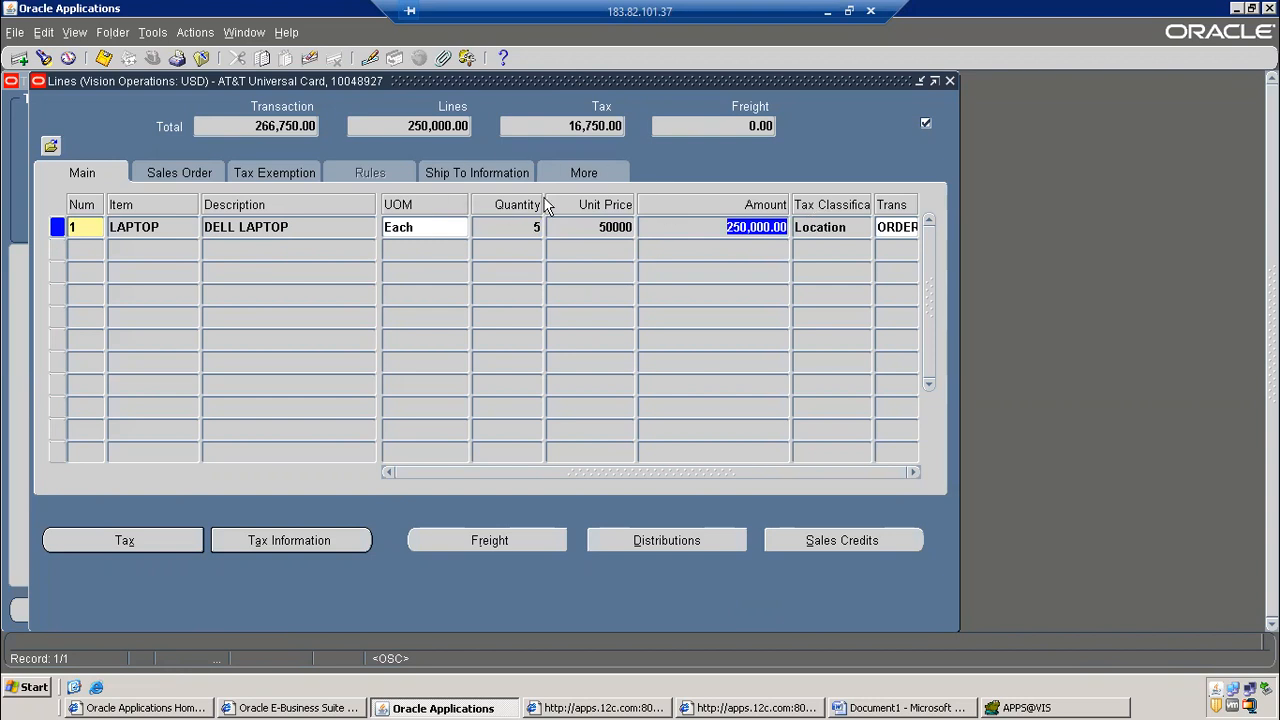
left_click(950, 80)
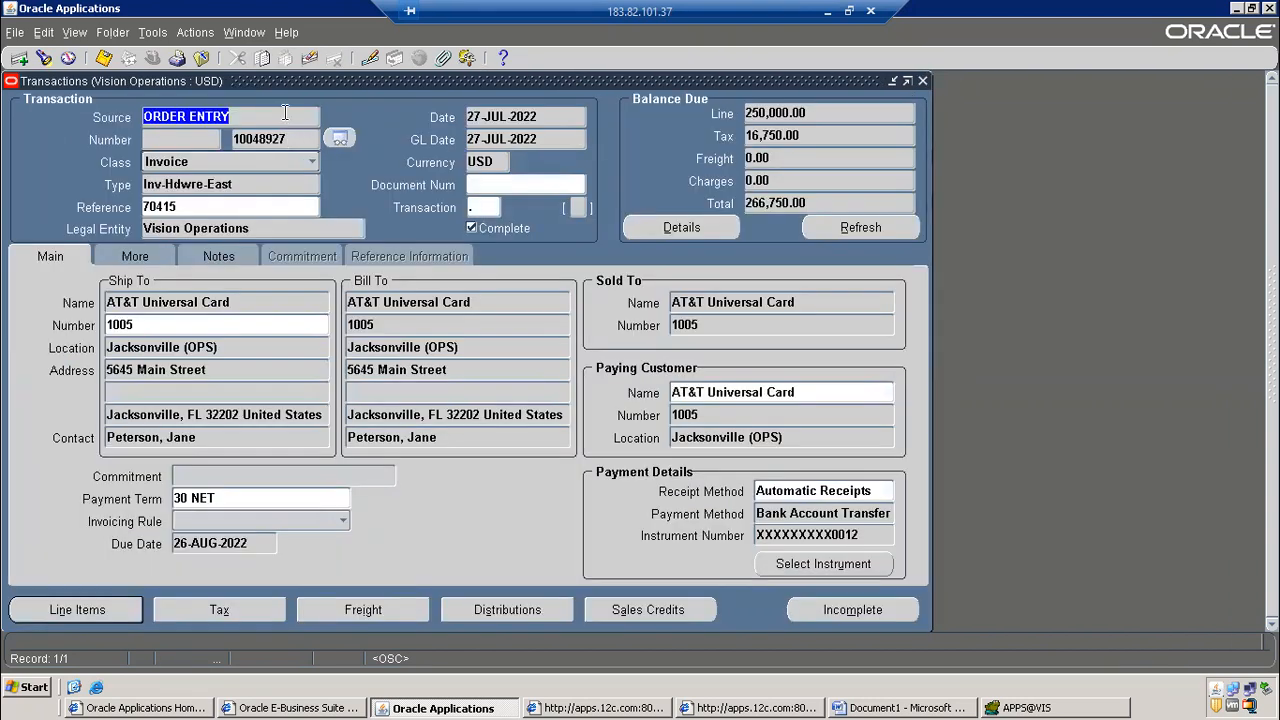
View the invoice header's record history, highlight its table name and close the history
left_click(286, 32)
left_click(310, 148)
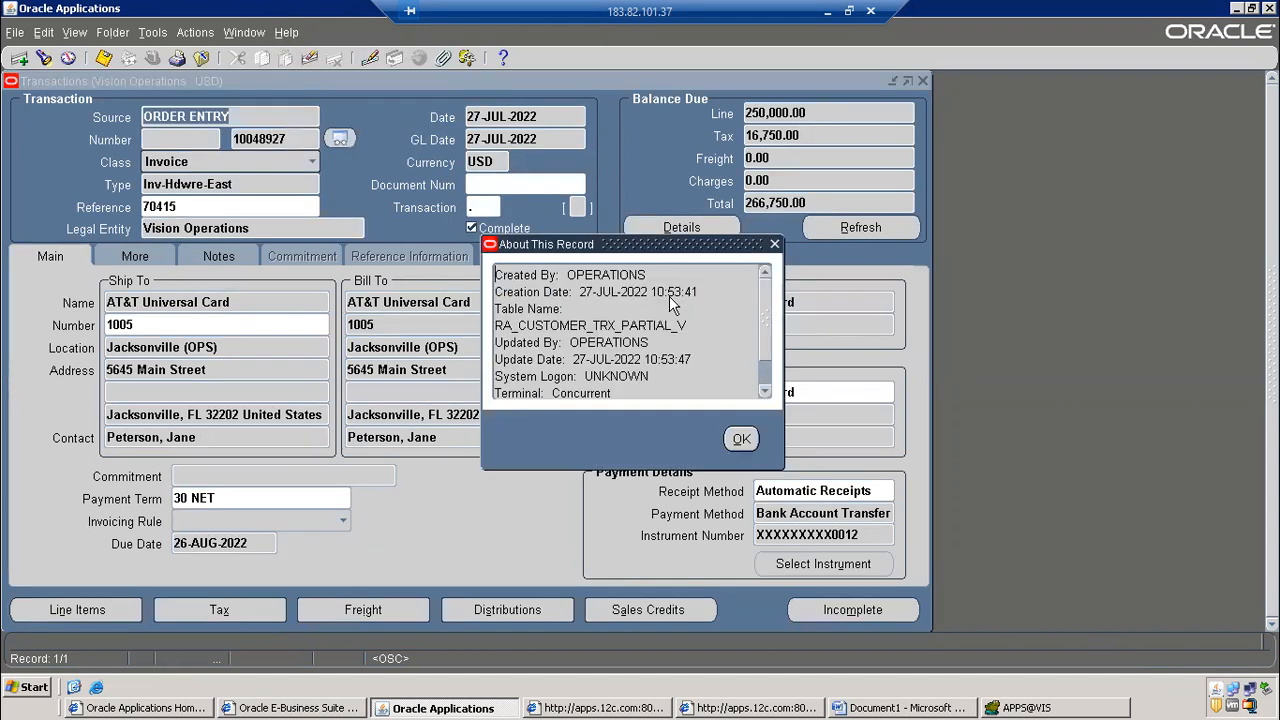
left_click_drag(501, 325, 631, 326)
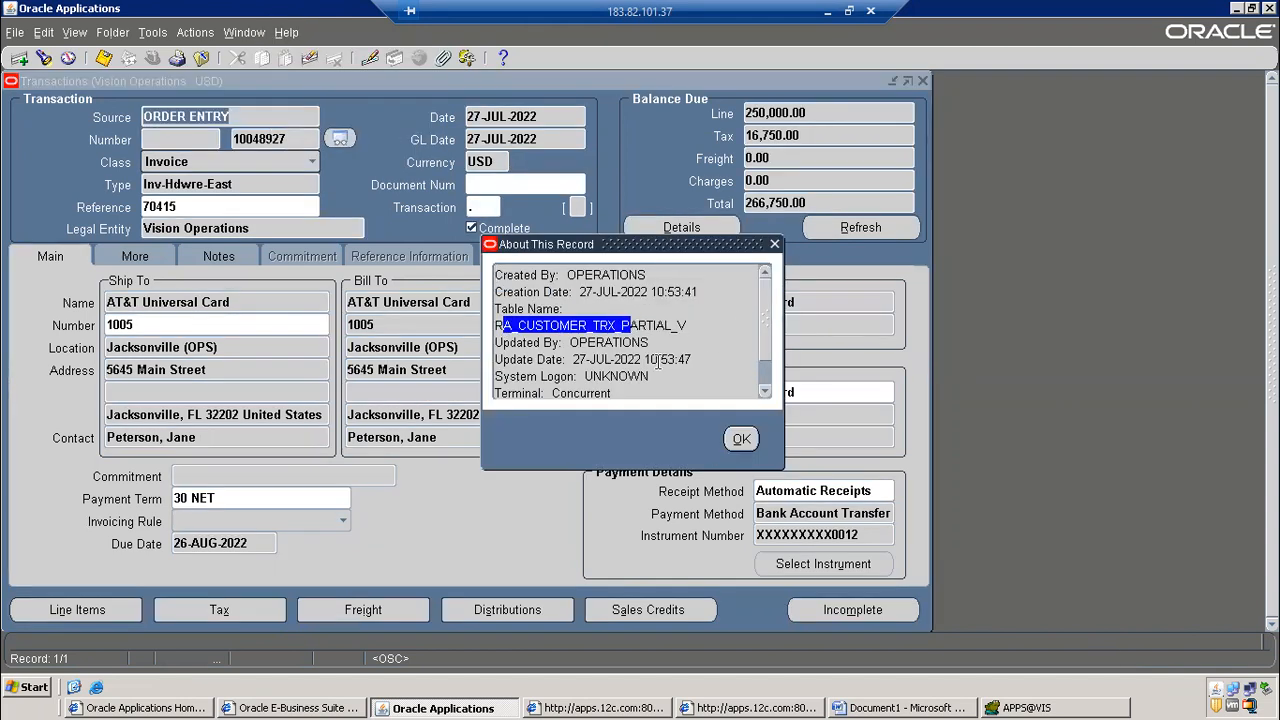
left_click(741, 441)
Reopen the invoice's line items and try to view the record history of the laptop line
left_click(77, 609)
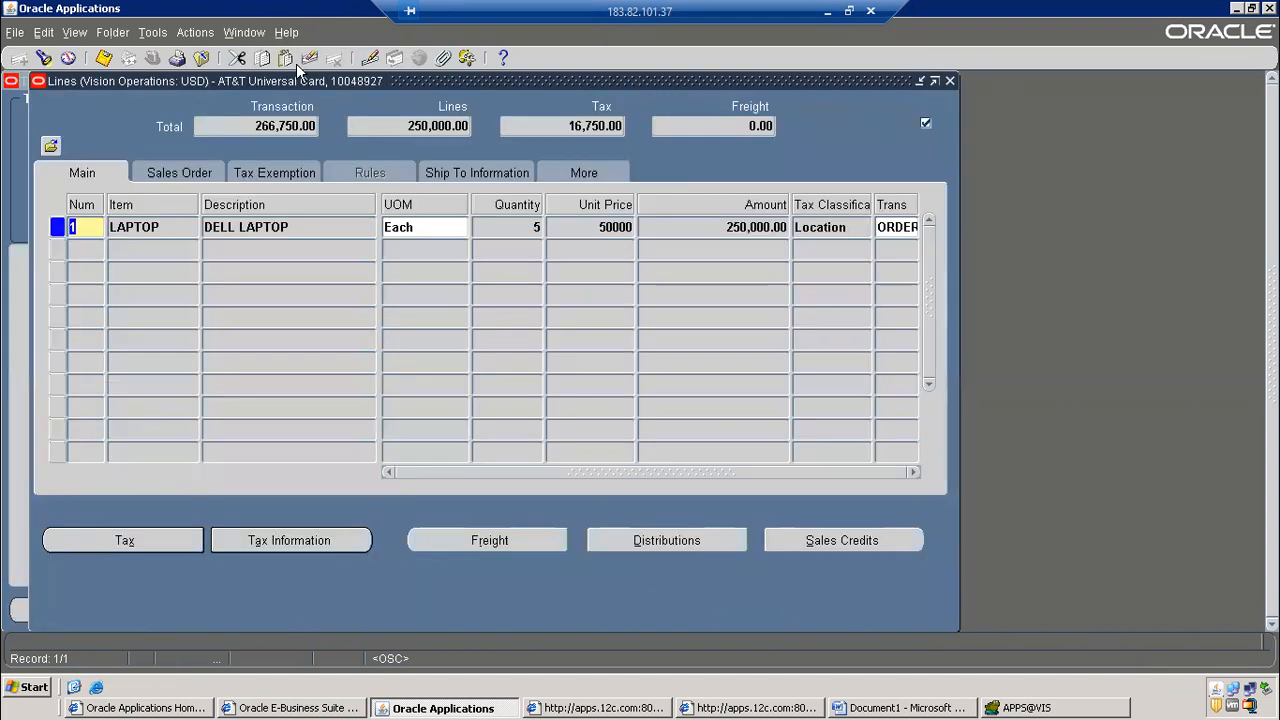
left_click(280, 33)
left_click(290, 149)
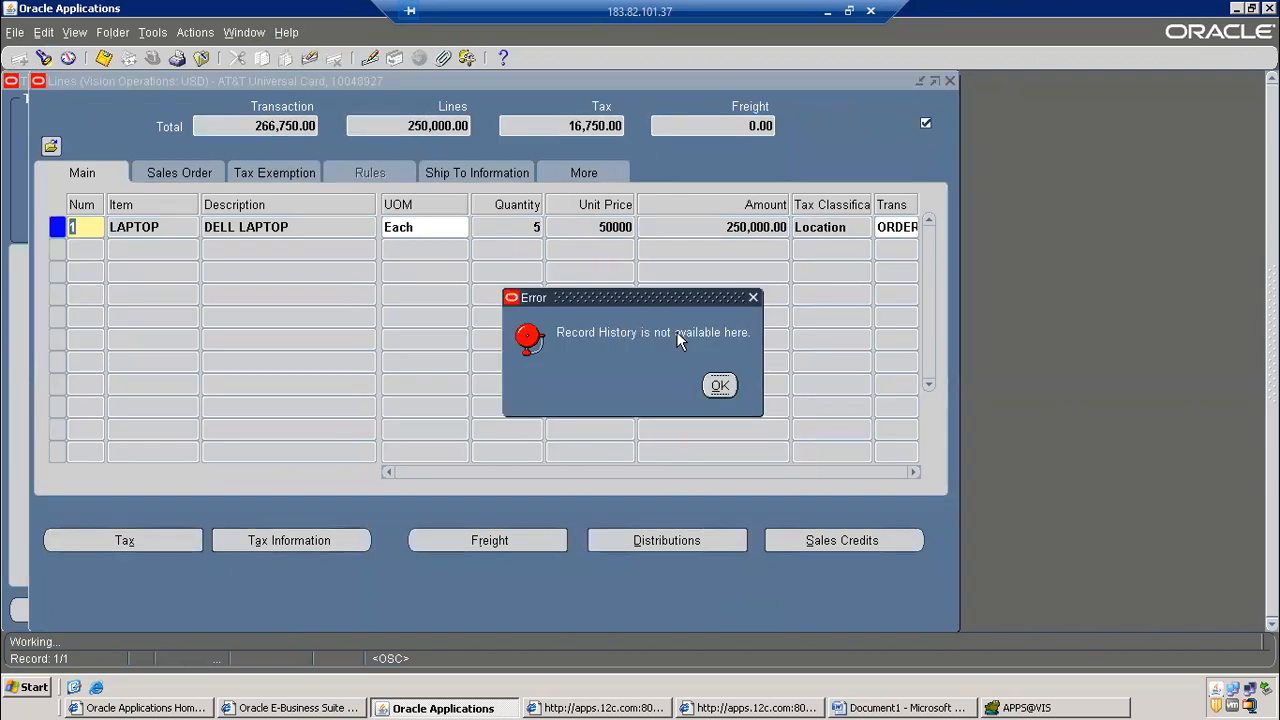
left_click(721, 387)
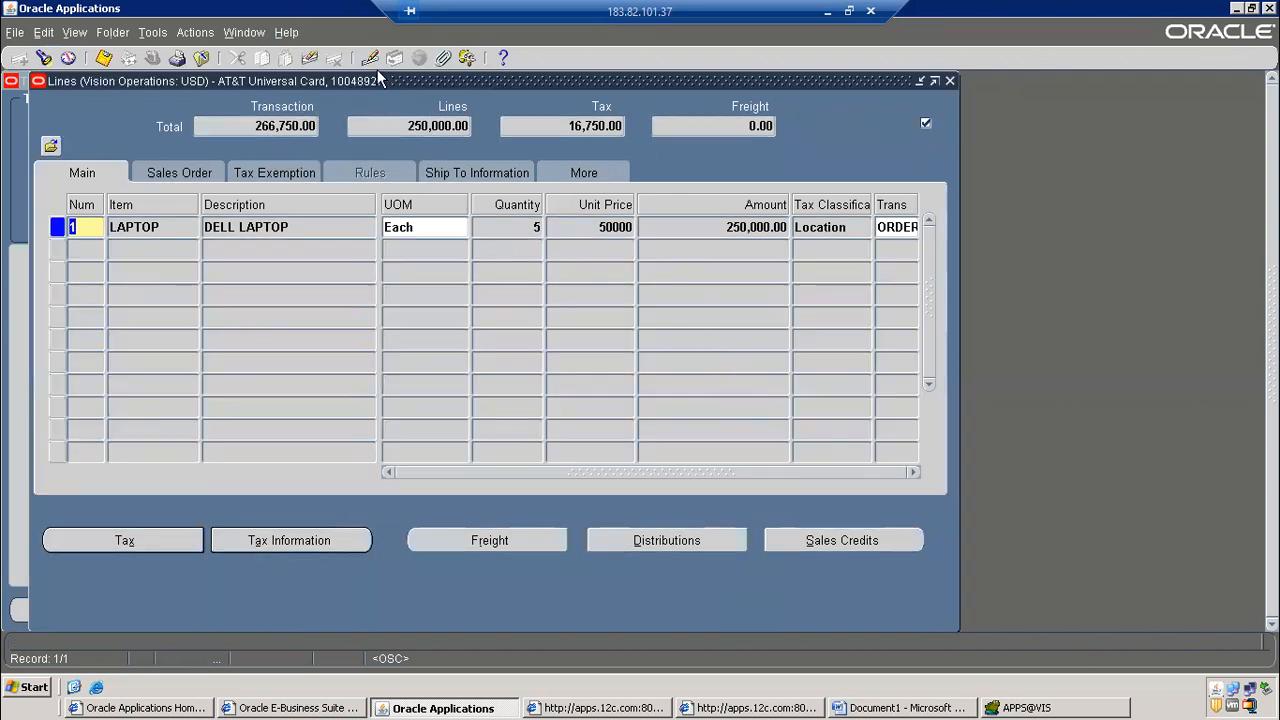
left_click(262, 36)
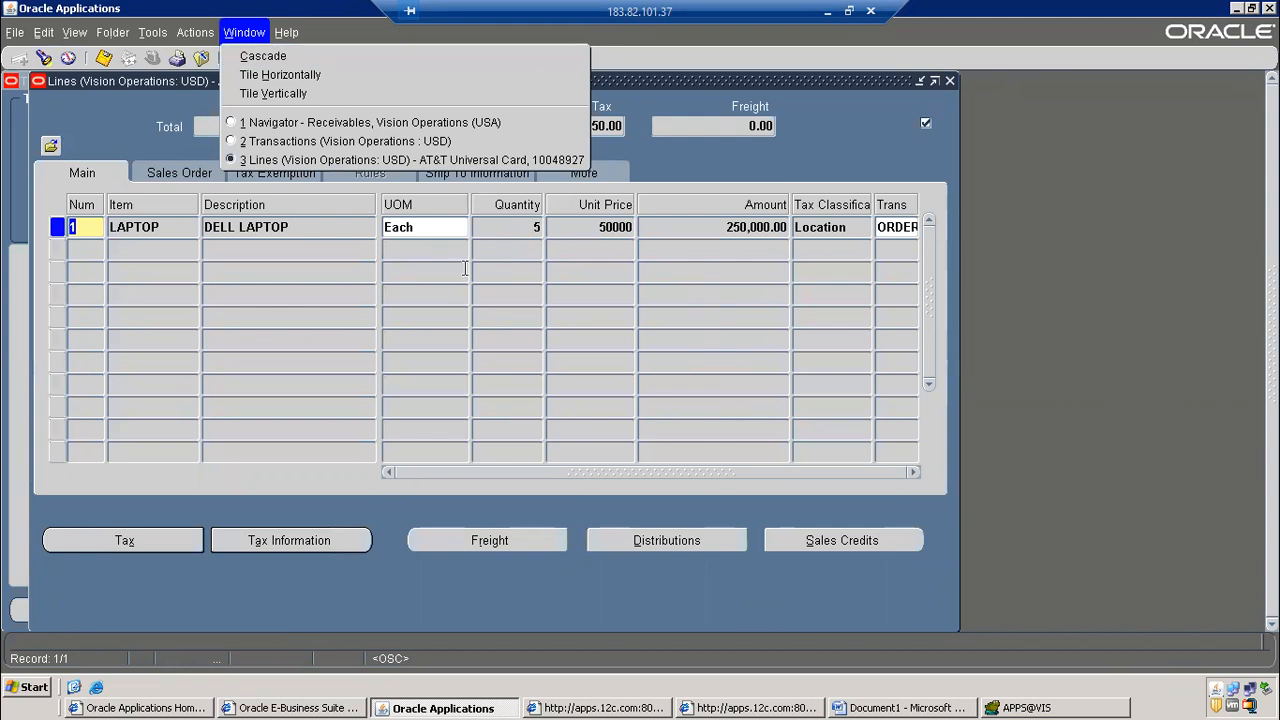
Switch to the Word notes and add Ra_customer_Trx_all and ra_customer_trx_lines_all after "Ar invoice" below the query
left_click(885, 708)
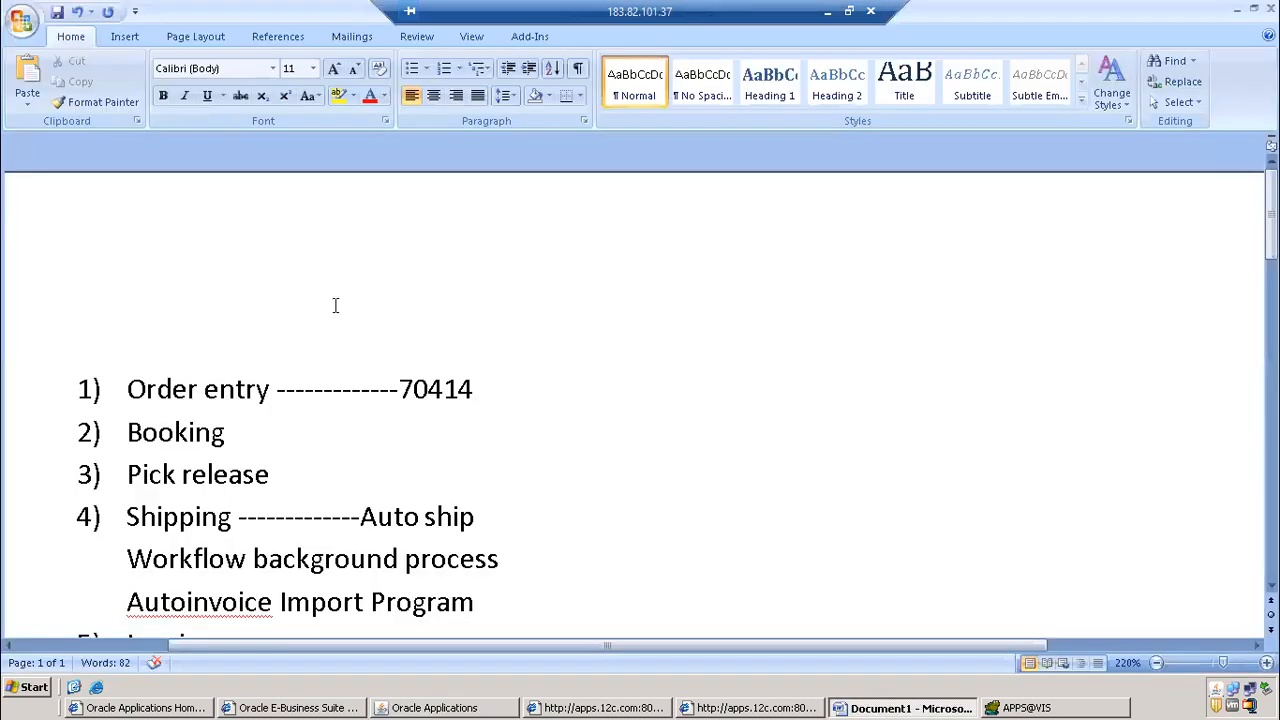
scroll(335, 305, "down", 10)
scroll(382, 356, "up", 5)
scroll(314, 386, "down", 4)
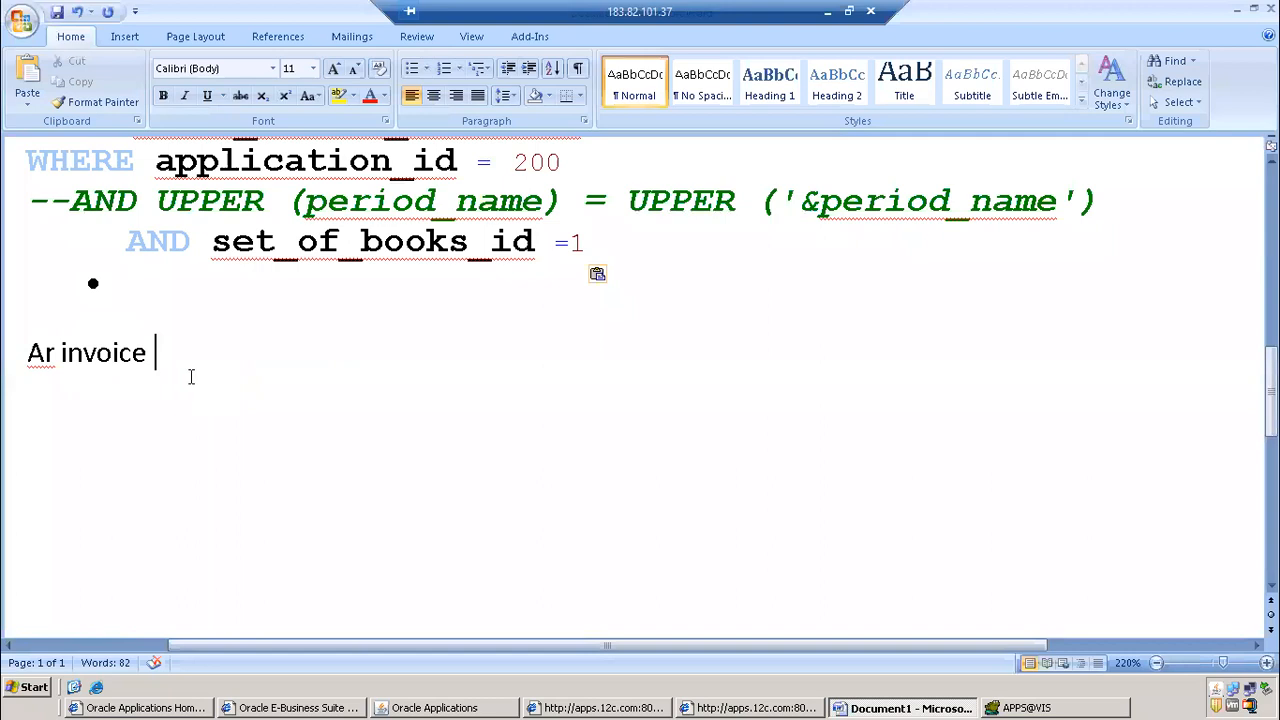
type("Ra_cu")
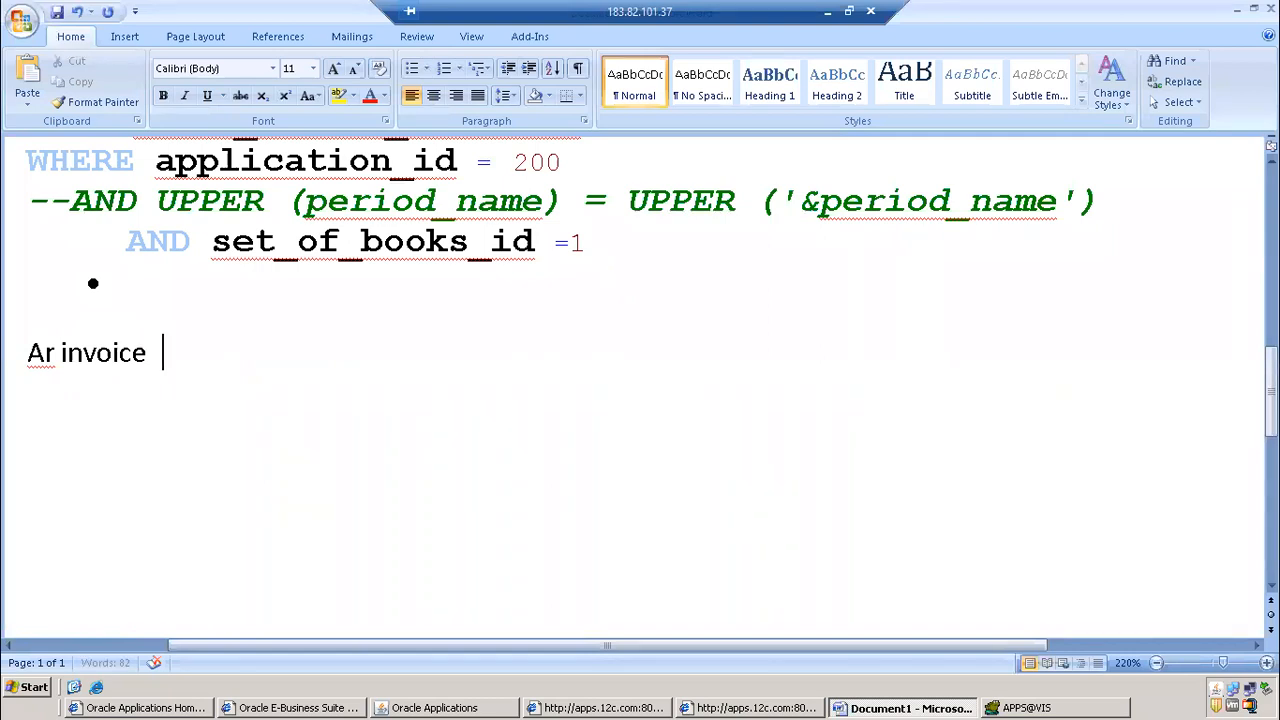
type("stome")
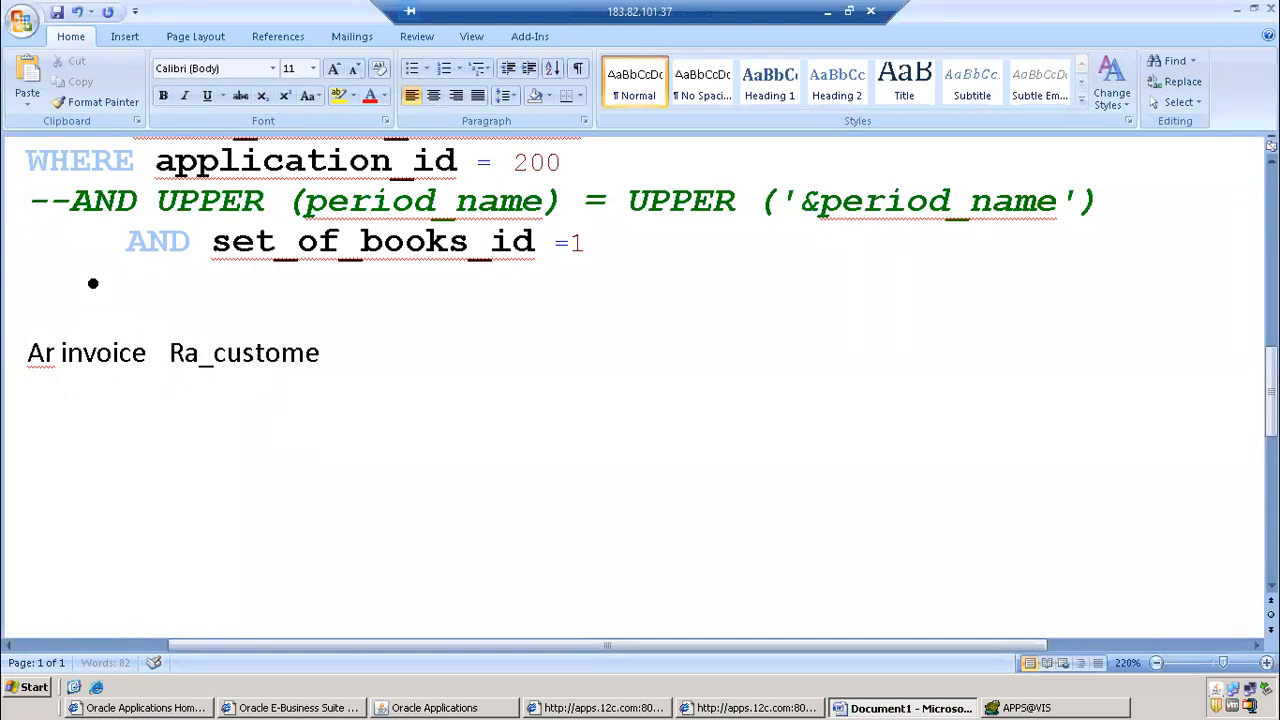
type("r_Trx_all ra")
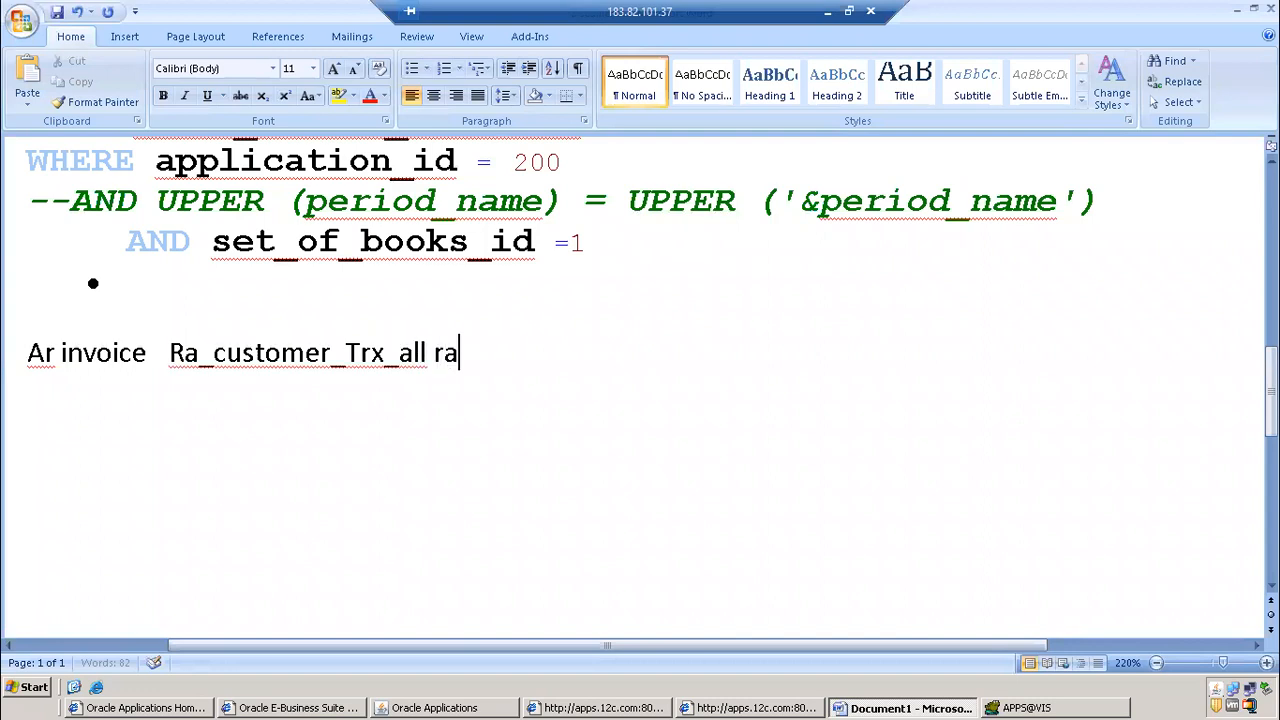
type("_customer_trx_lines_all")
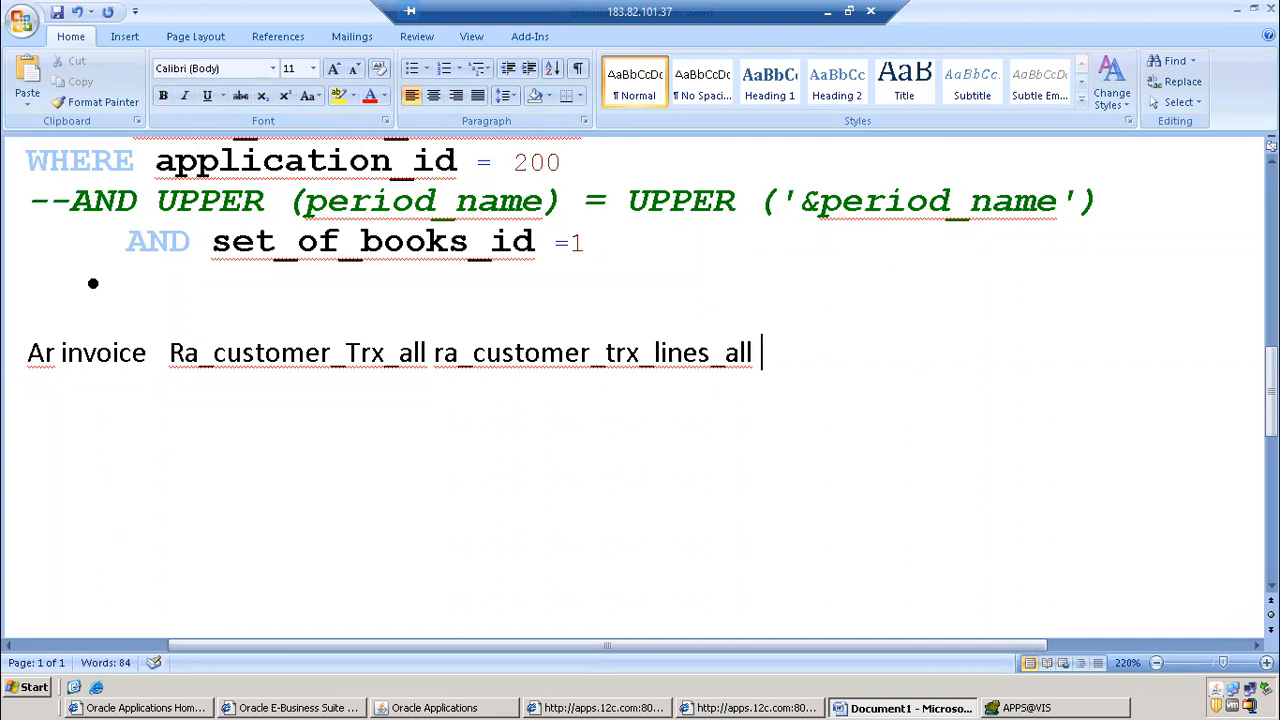
Put the two table names on separate lines and indent both to align in a column beside "Ar invoice"
left_click(423, 350)
key("Return")
left_click(170, 353)
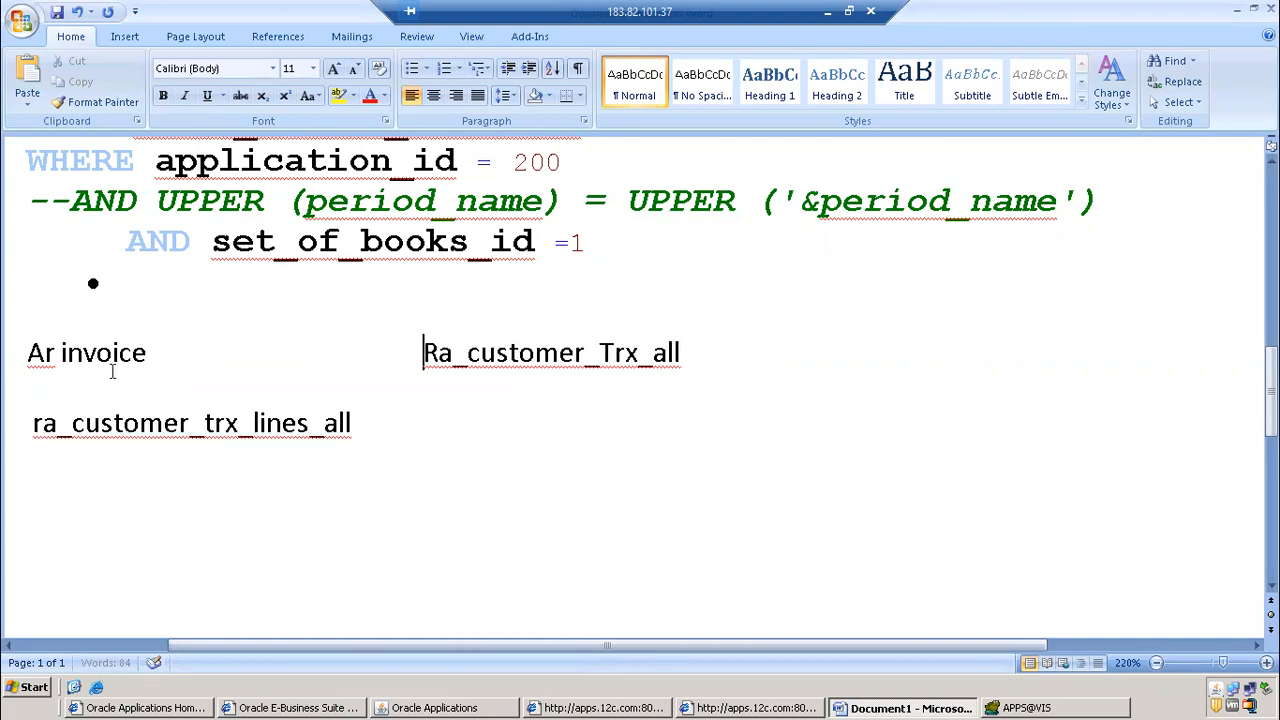
left_click(33, 423)
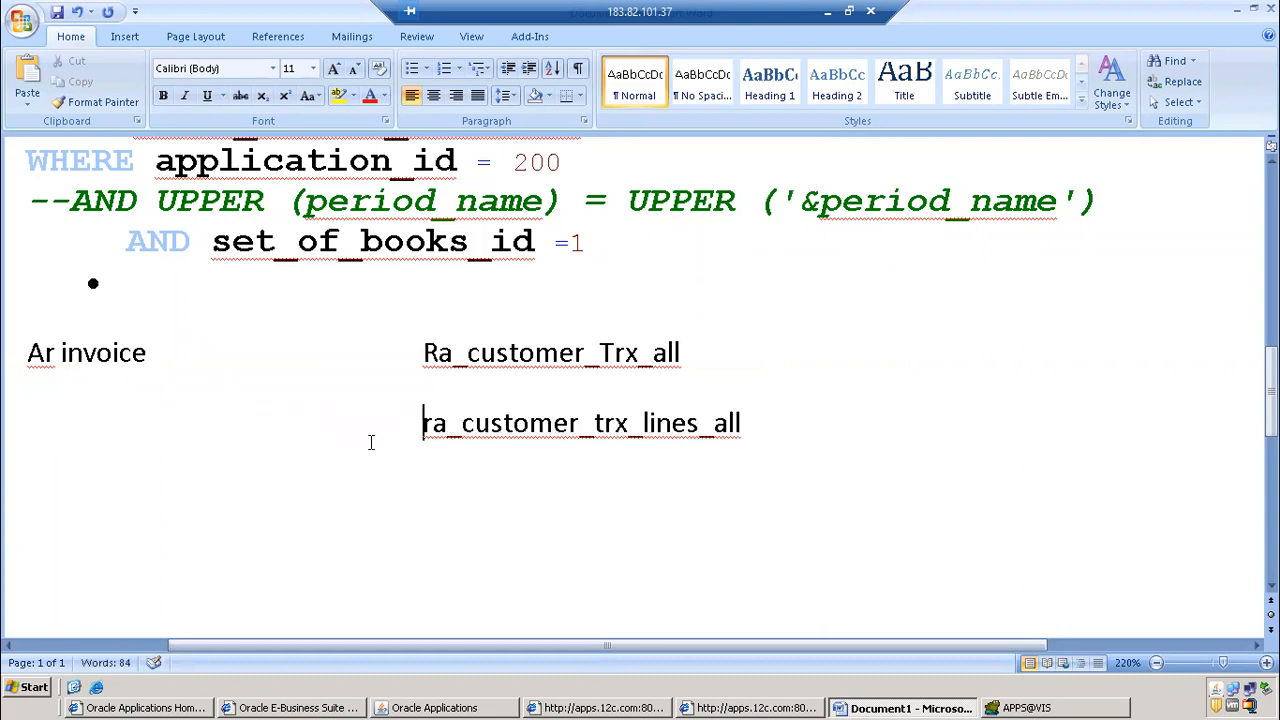
Add "create accounting" and "receipt" as separate lines below the invoice table names
left_click(808, 434)
key("Return")
type("create accounting")
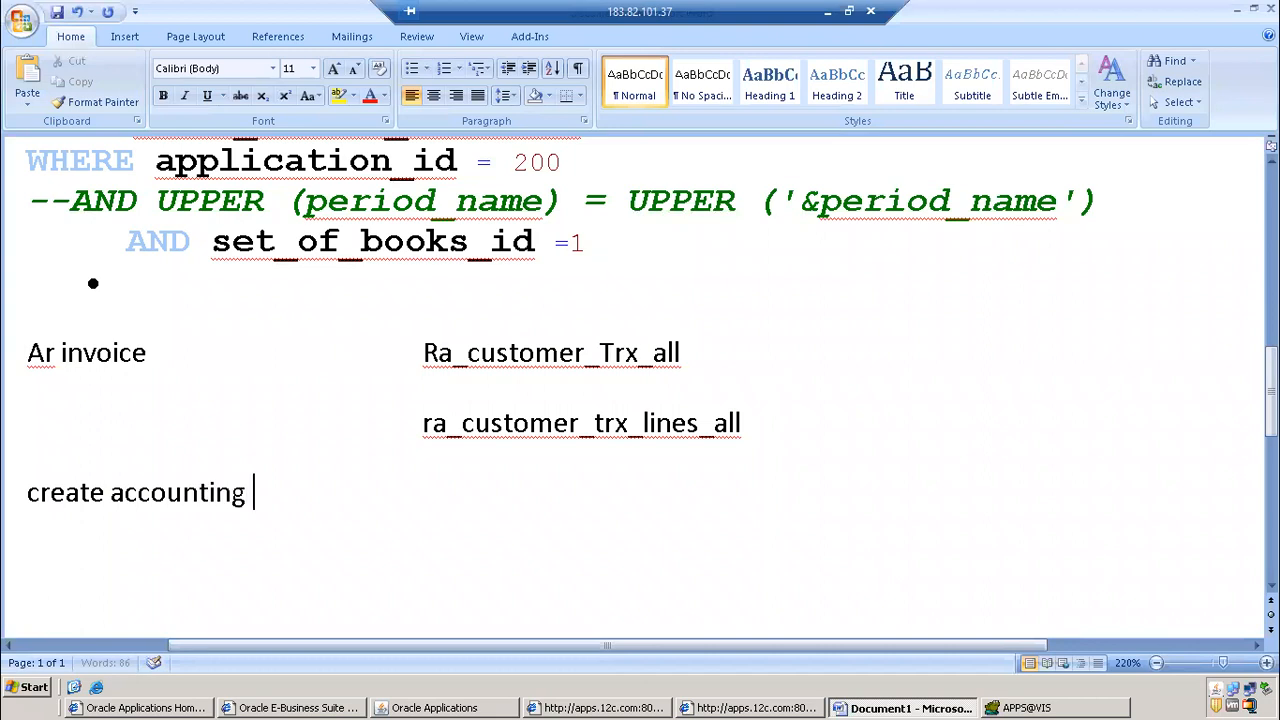
key("Return")
type("c")
key("BackSpace")
type("receipt")
Add "create accounting" and "transfer to gl" as separate lines below "receipt" in the notes
type("tr")
key("BackSpace")
key("BackSpace")
type("create a")
key("BackSpace")
type("accounting")
key("Return")
type("ta")
key("BackSpace")
type("ransfer ")
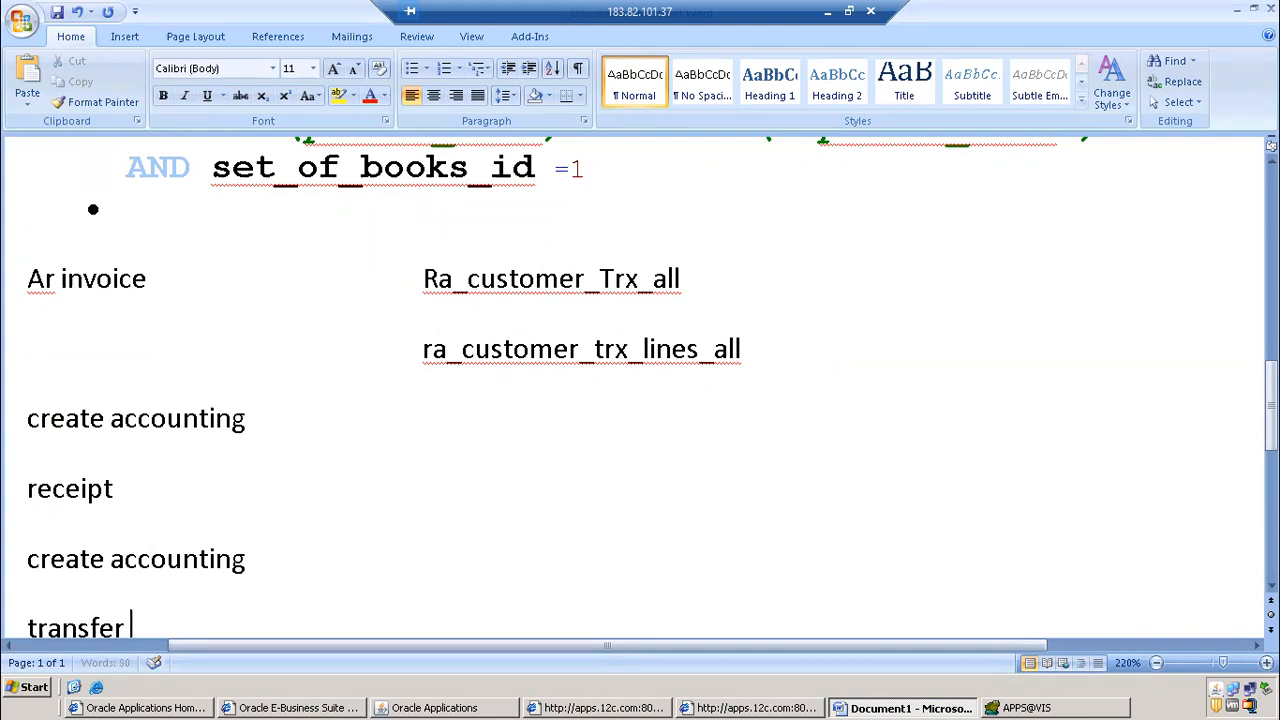
type("to gl")
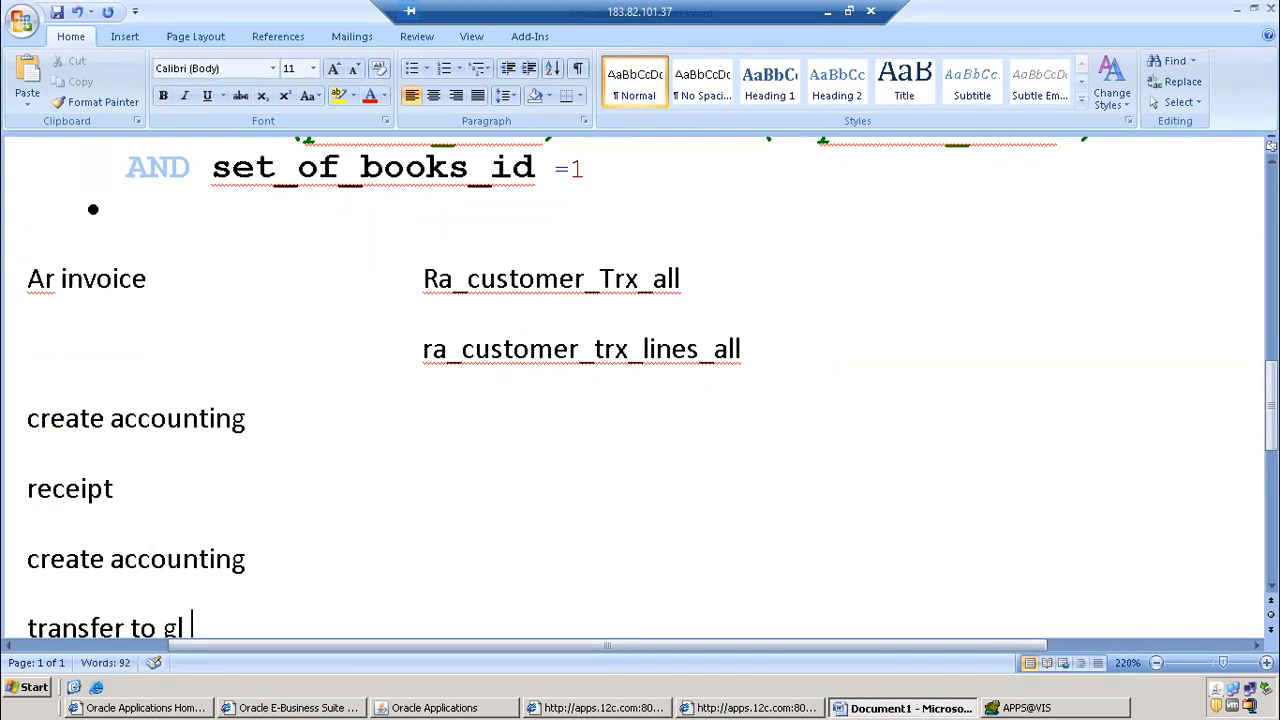
scroll(77, 451, "down", 3)
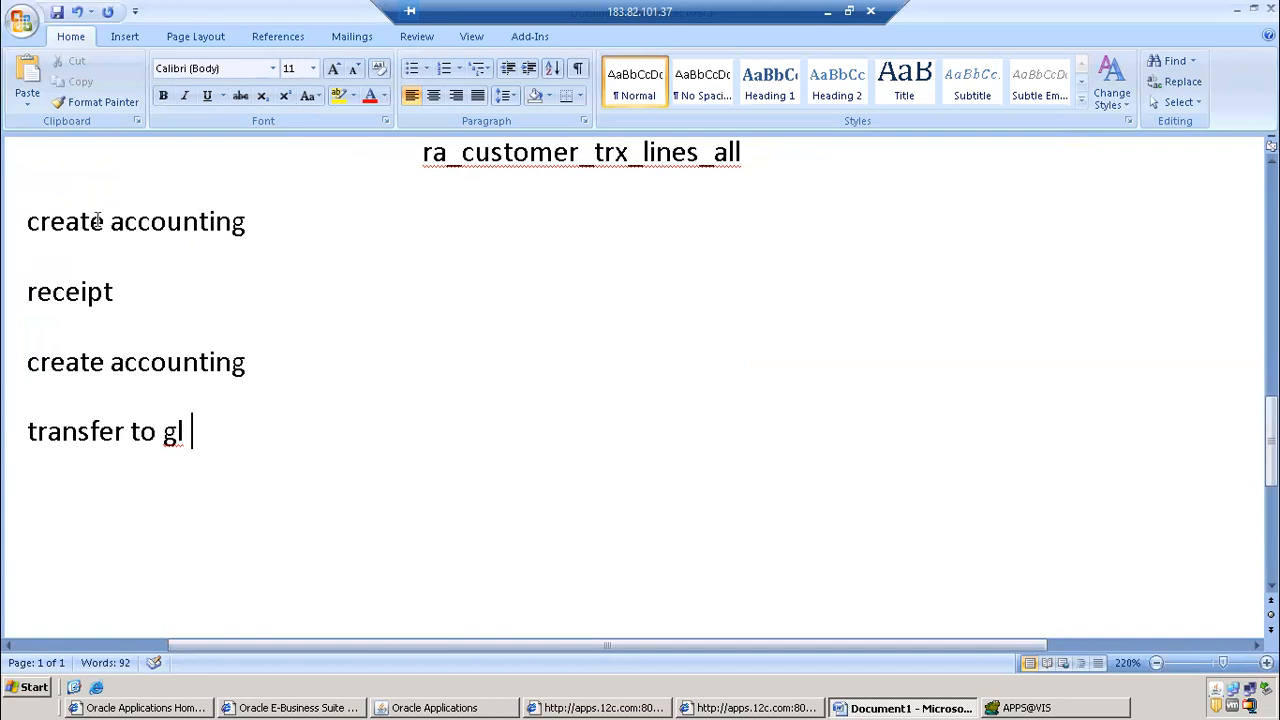
Insert a "credit memo" line above the first "create accounting" line and highlight it in yellow
scroll(116, 243, "up", 3)
left_click(178, 373)
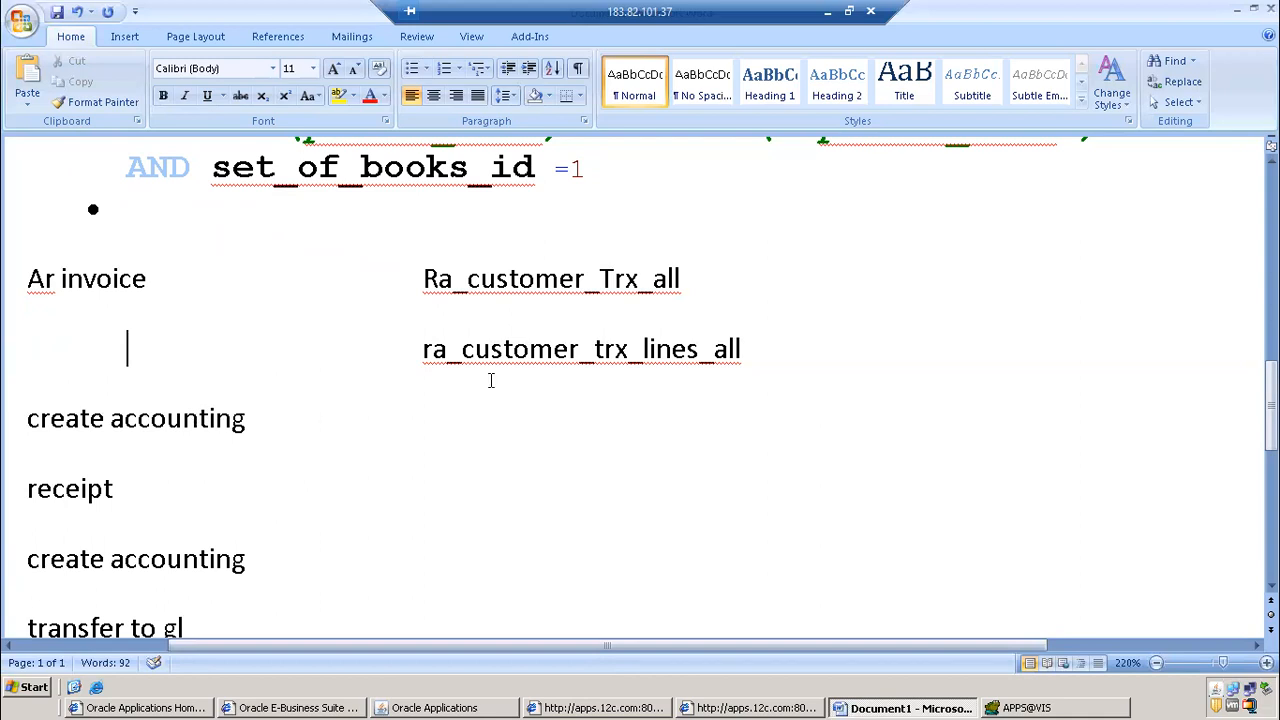
key("Return")
type("credi")
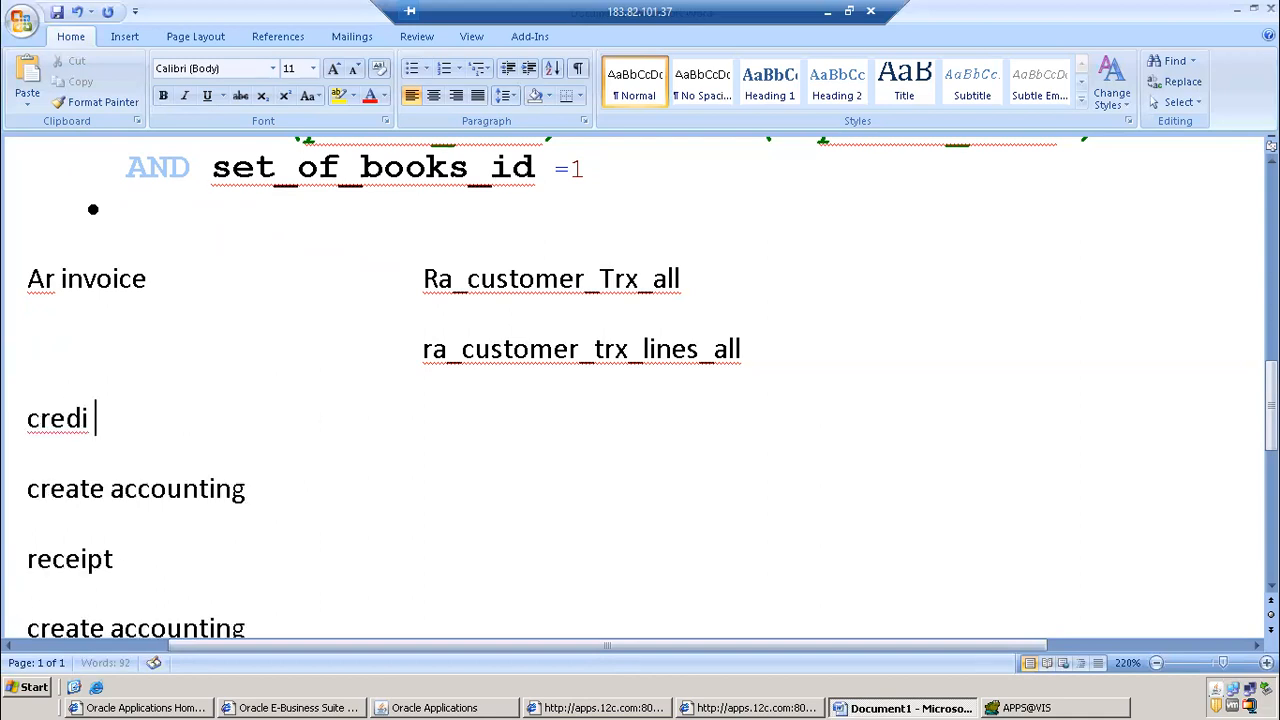
key("BackSpace")
type("t memo")
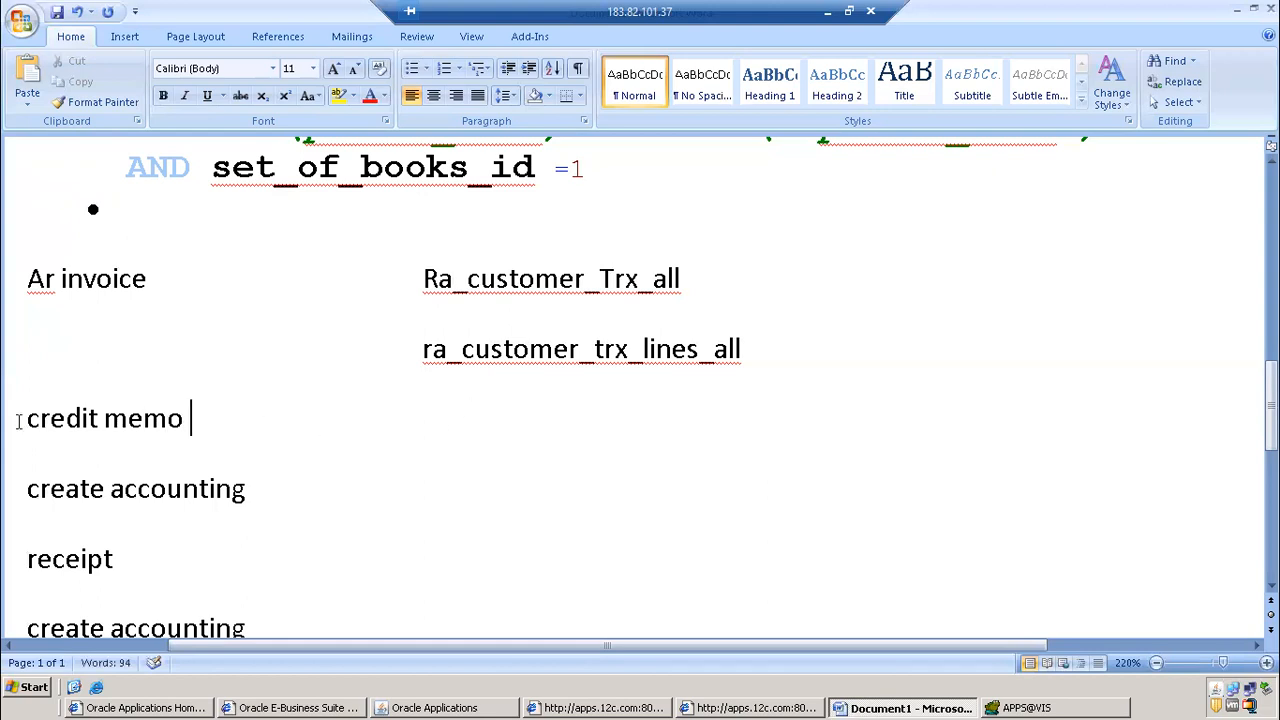
left_click_drag(18, 421, 205, 421)
left_click(338, 97)
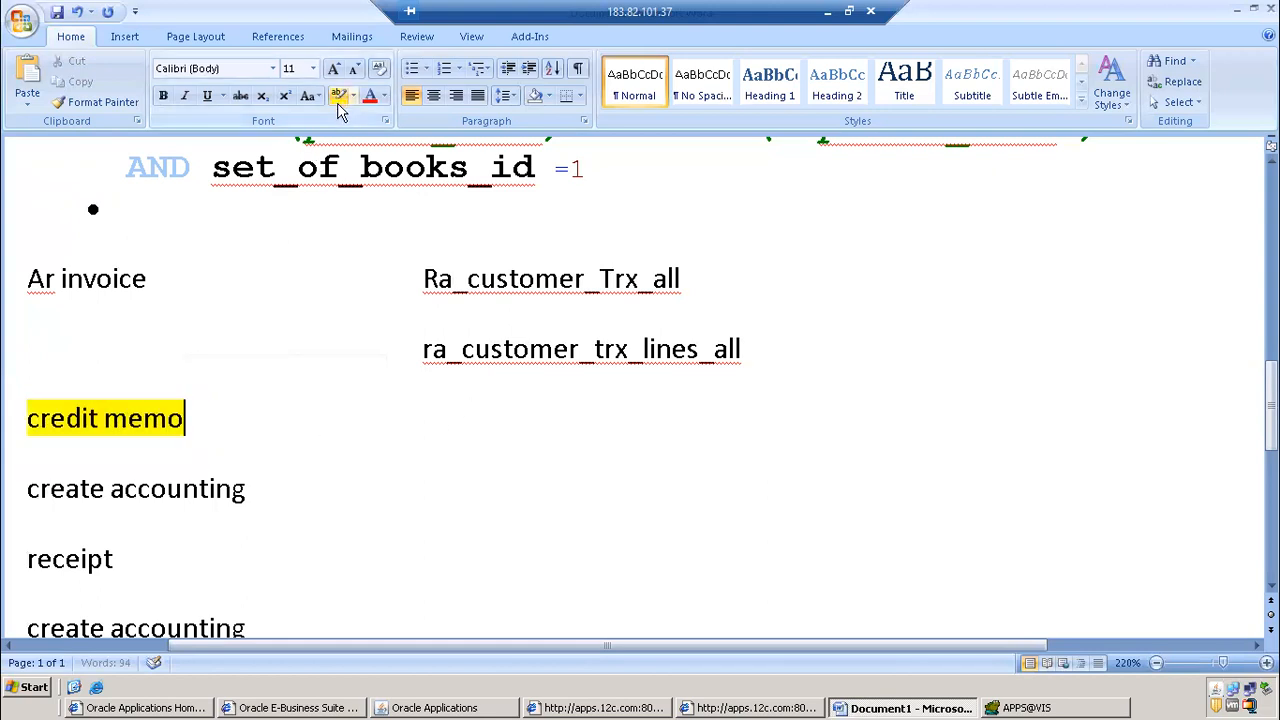
Switch to Oracle Applications, close the invoice's Lines window and check the total balance due
left_click(434, 708)
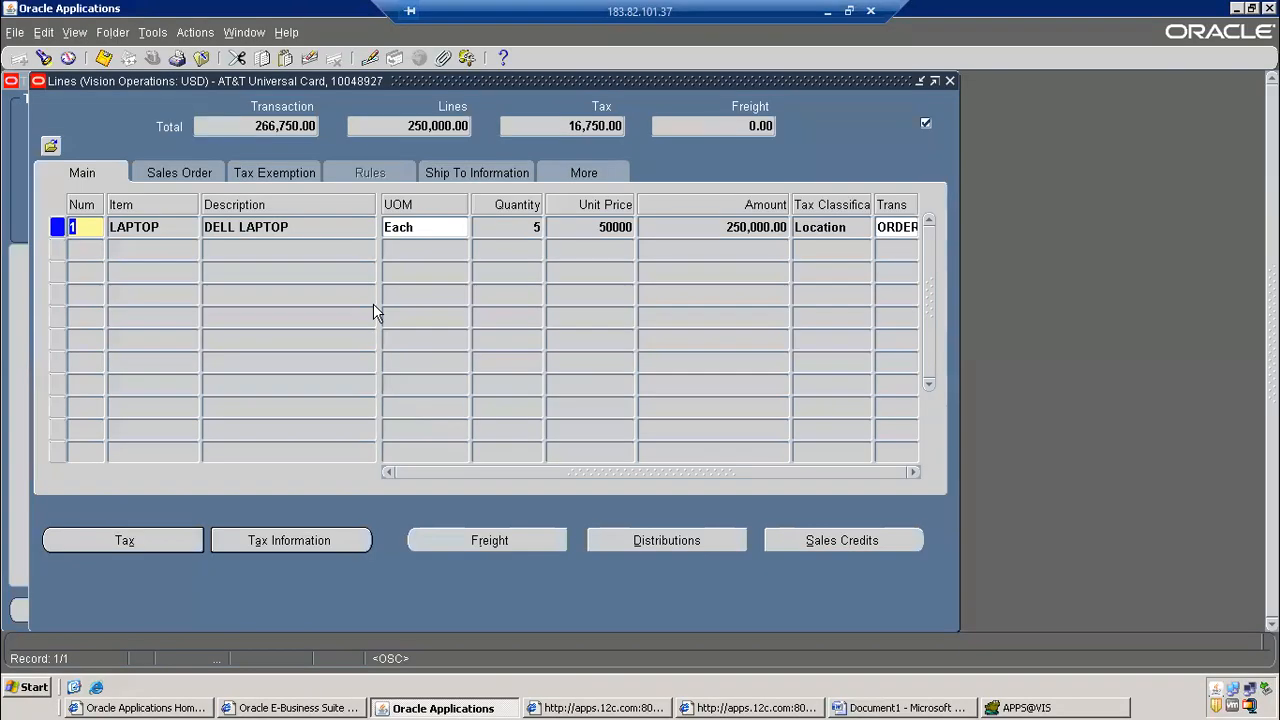
left_click(950, 80)
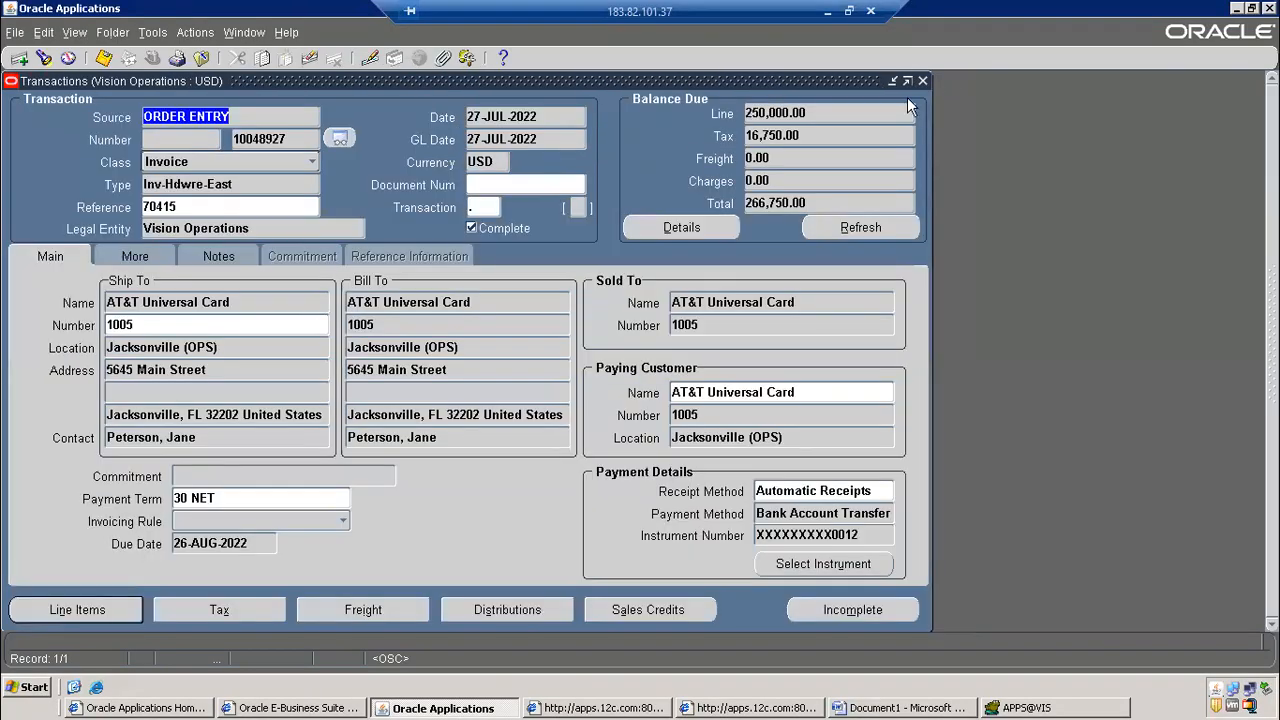
left_click(766, 203)
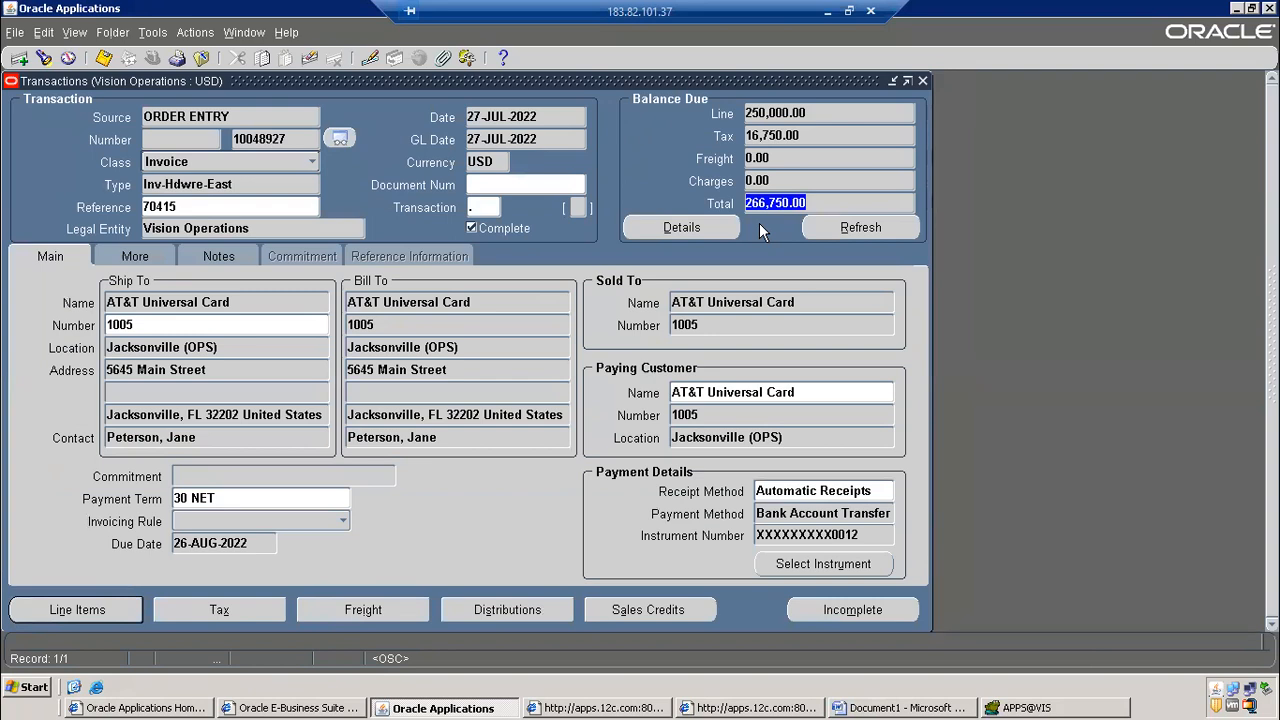
left_click(783, 201)
Reopen the invoice's line items and examine the laptop line's quantity, unit price and amount
left_click(77, 609)
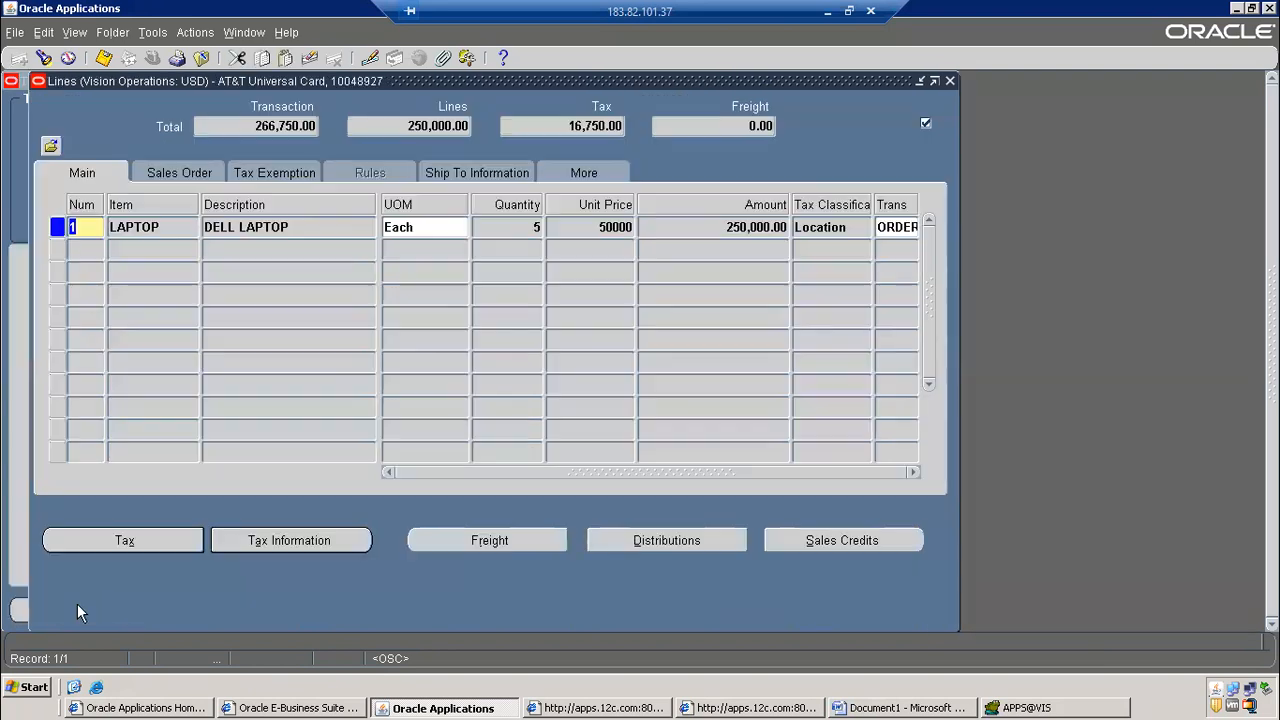
left_click(532, 230)
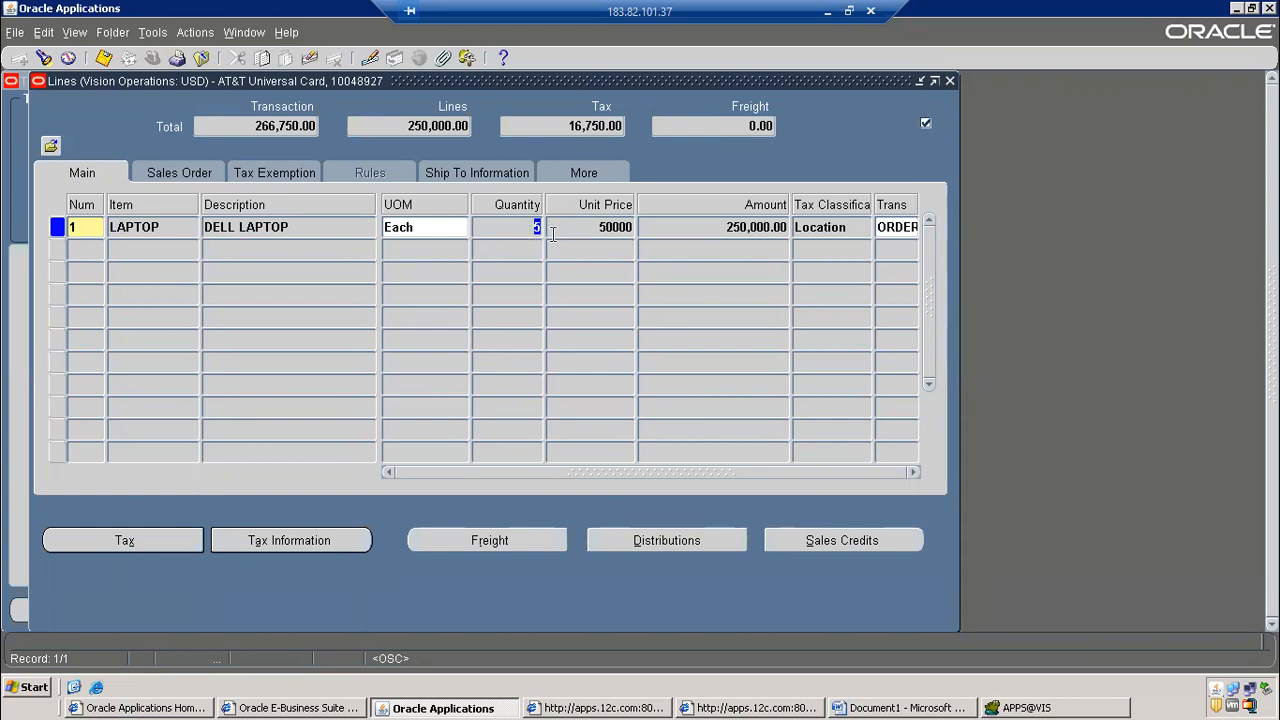
left_click(591, 222)
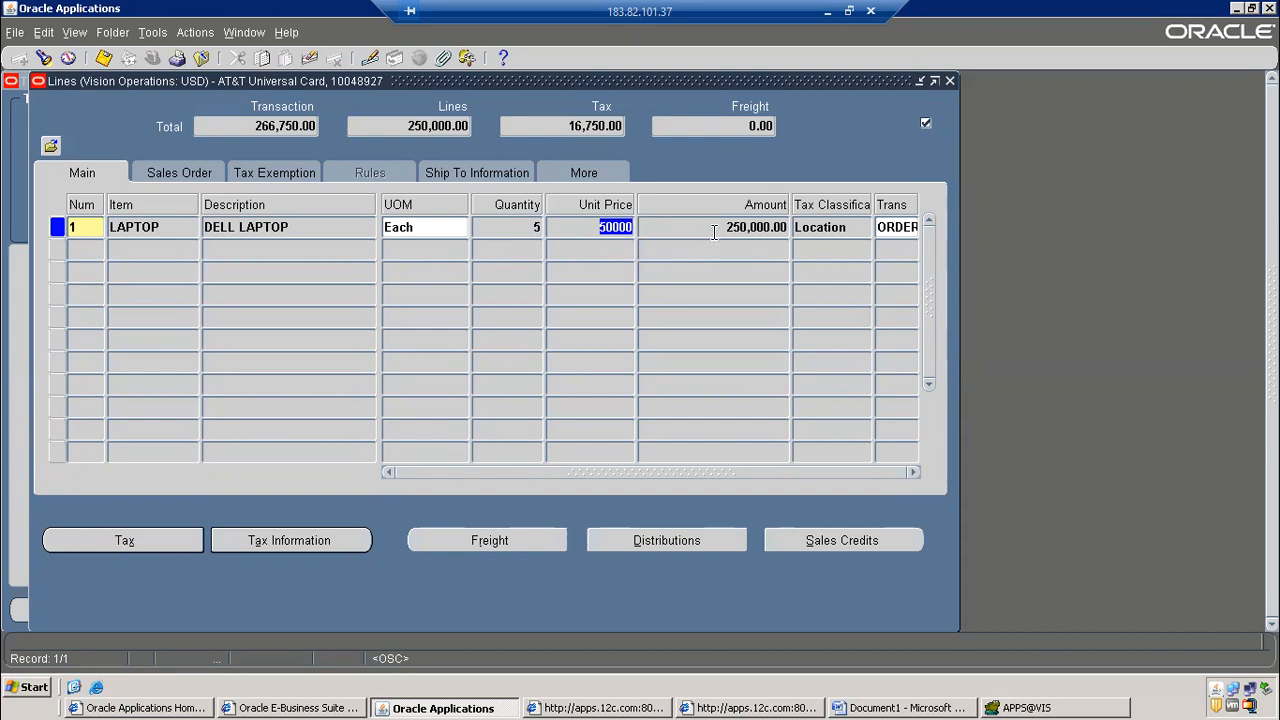
left_click(654, 230)
left_click(519, 228)
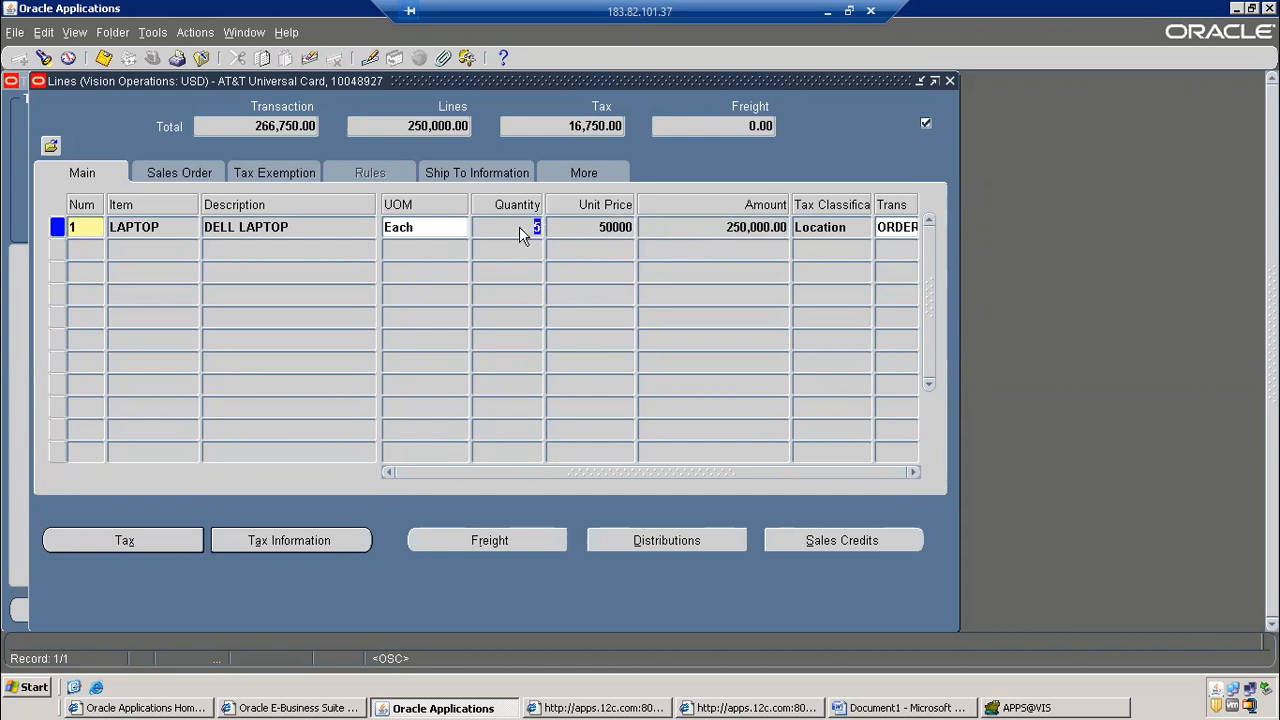
left_click(598, 227)
left_click(510, 228)
left_click(601, 229)
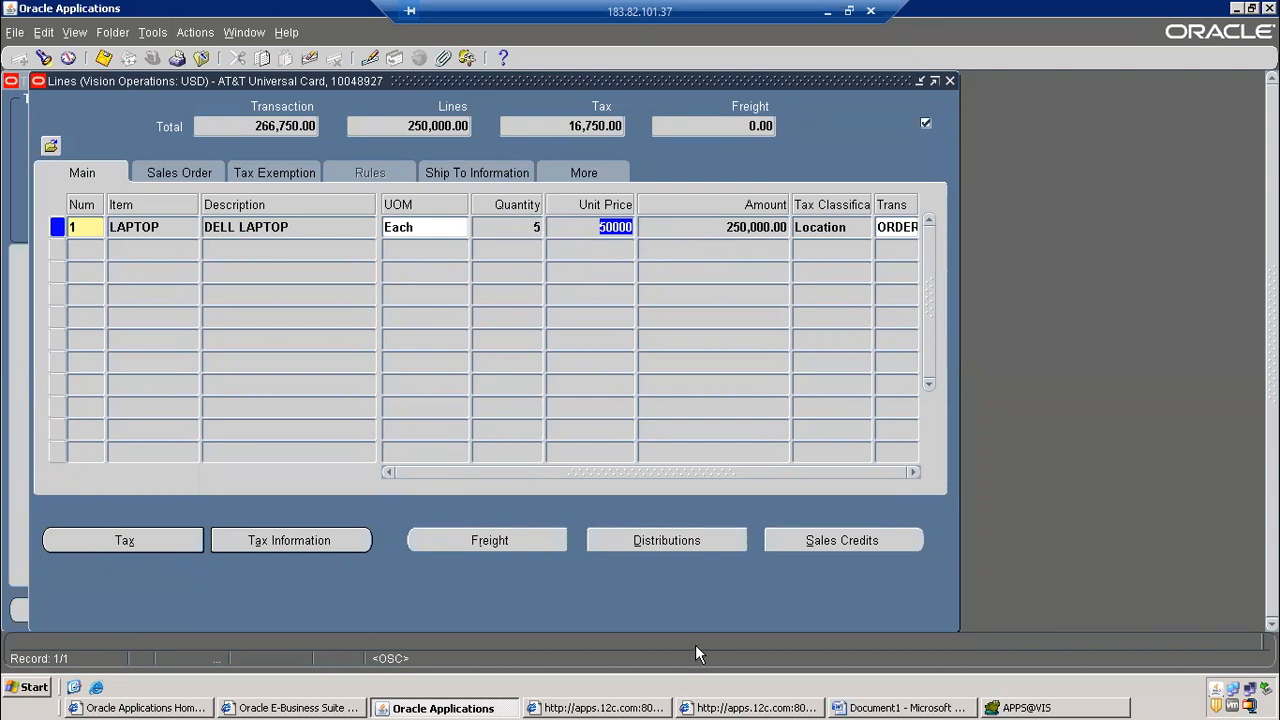
Switch to the Word notes and append "------- negative amount" after the highlighted "credit memo"
left_click(900, 707)
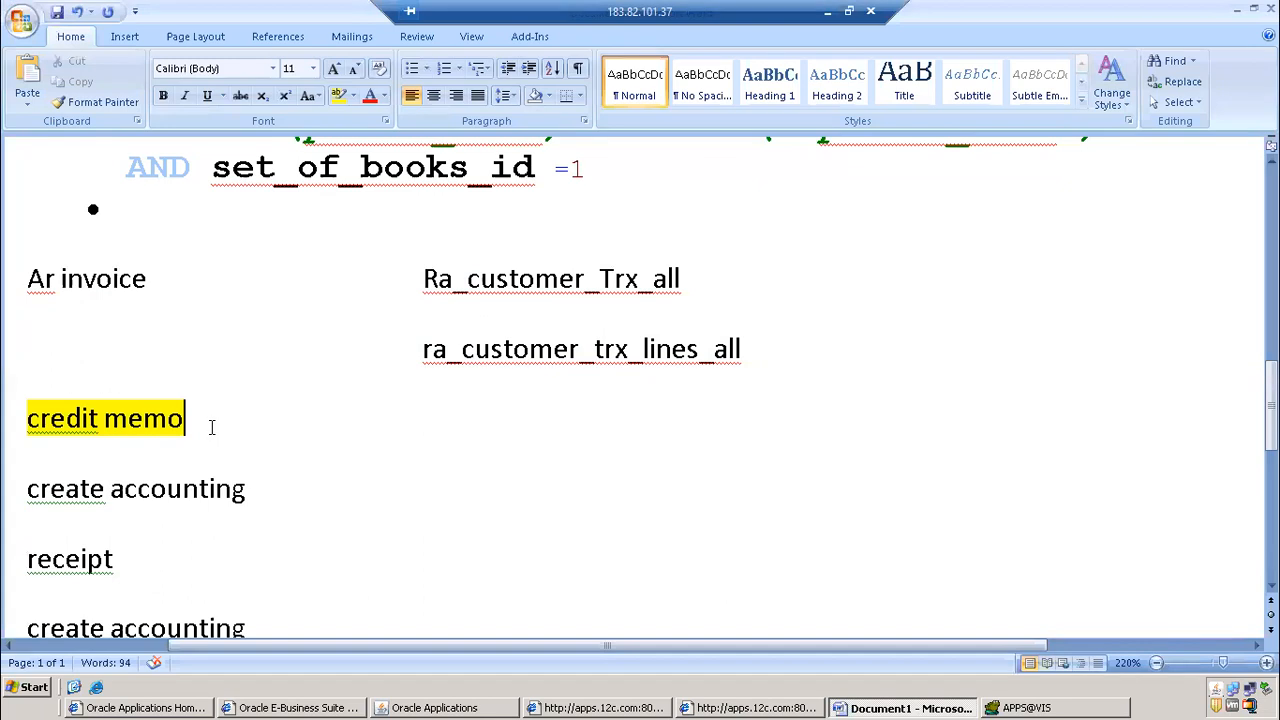
type("------- ne")
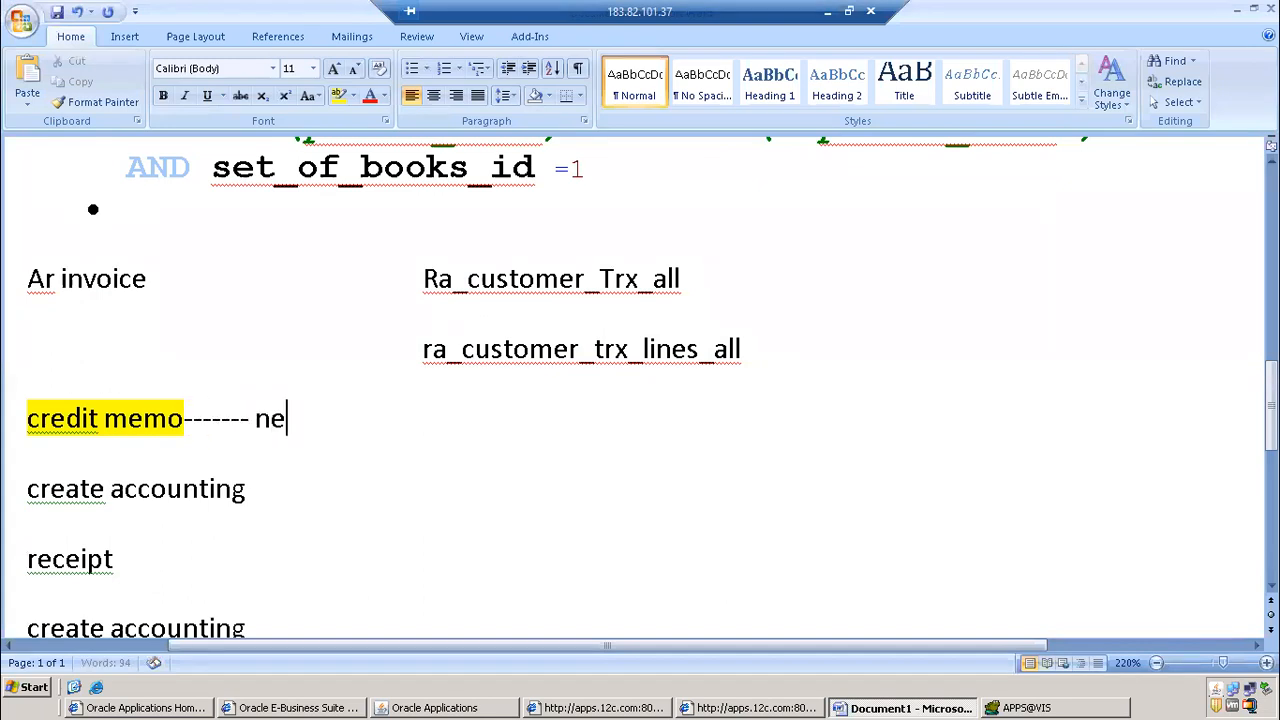
type("gative amoun")
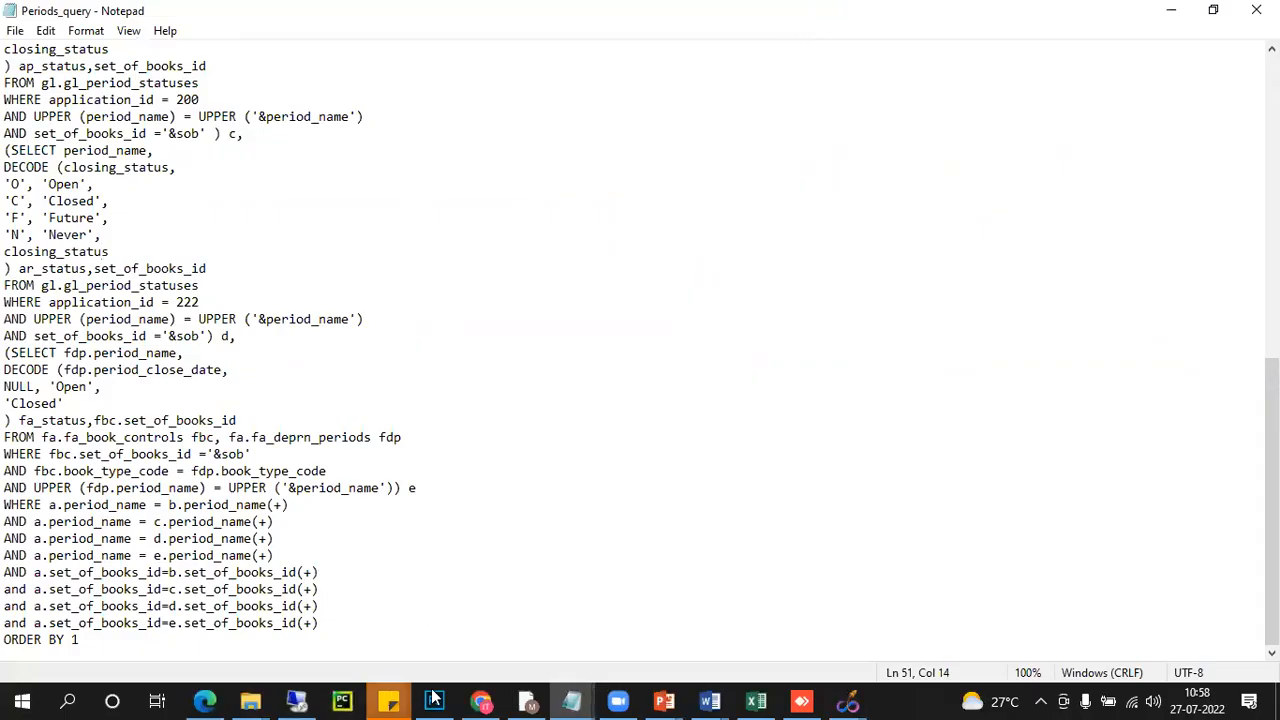
Switch to Chrome on the local desktop, close the Periods_query.txt preview and return to that Gmail account's inbox
left_click(481, 701)
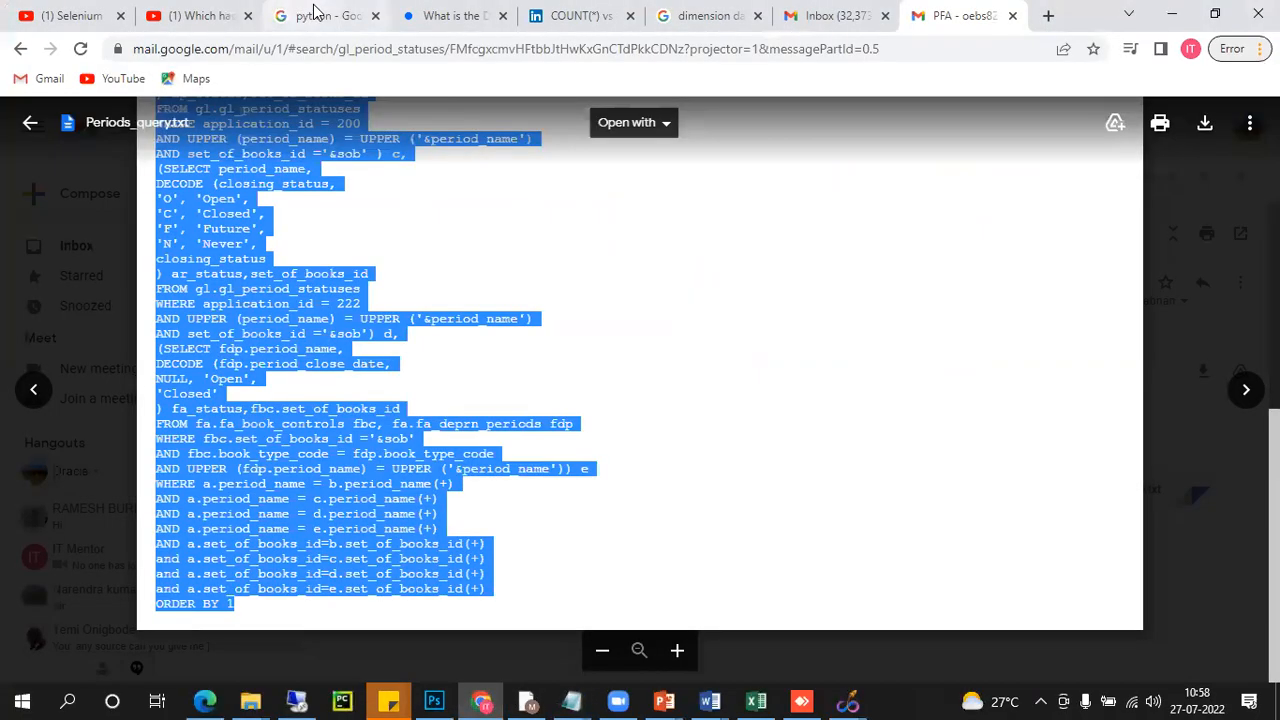
left_click(312, 15)
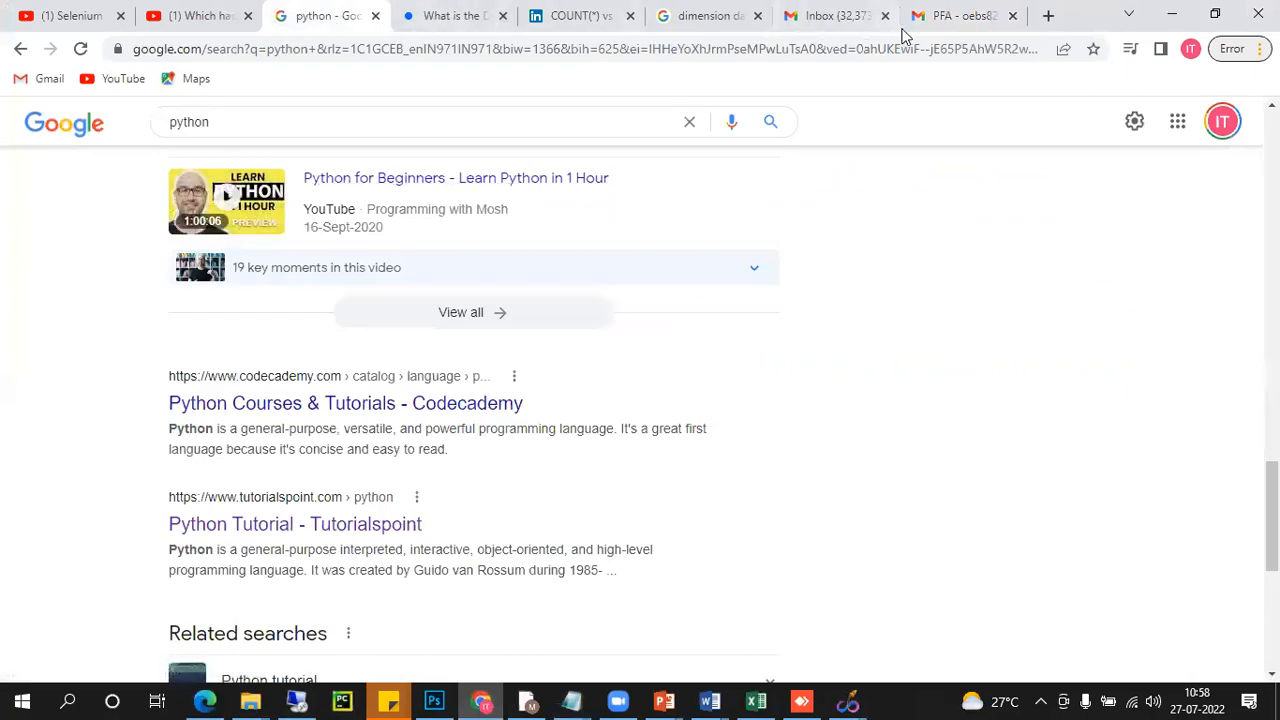
left_click(836, 15)
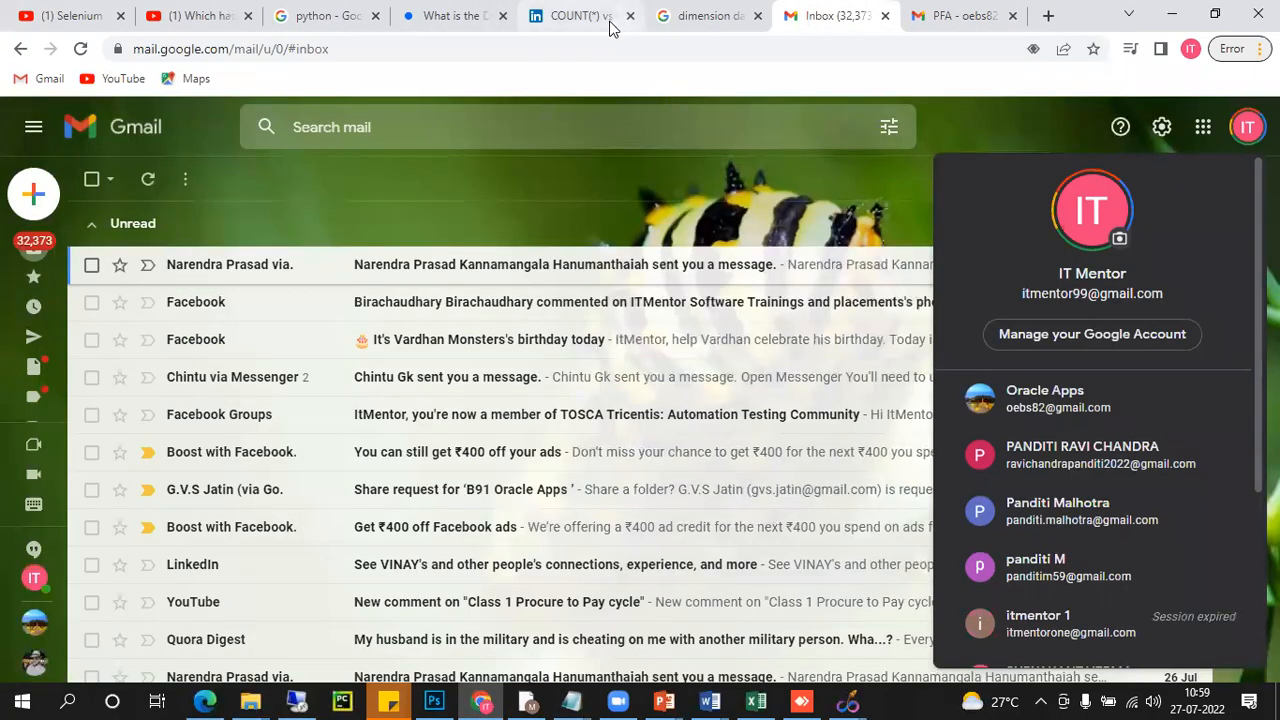
left_click(955, 16)
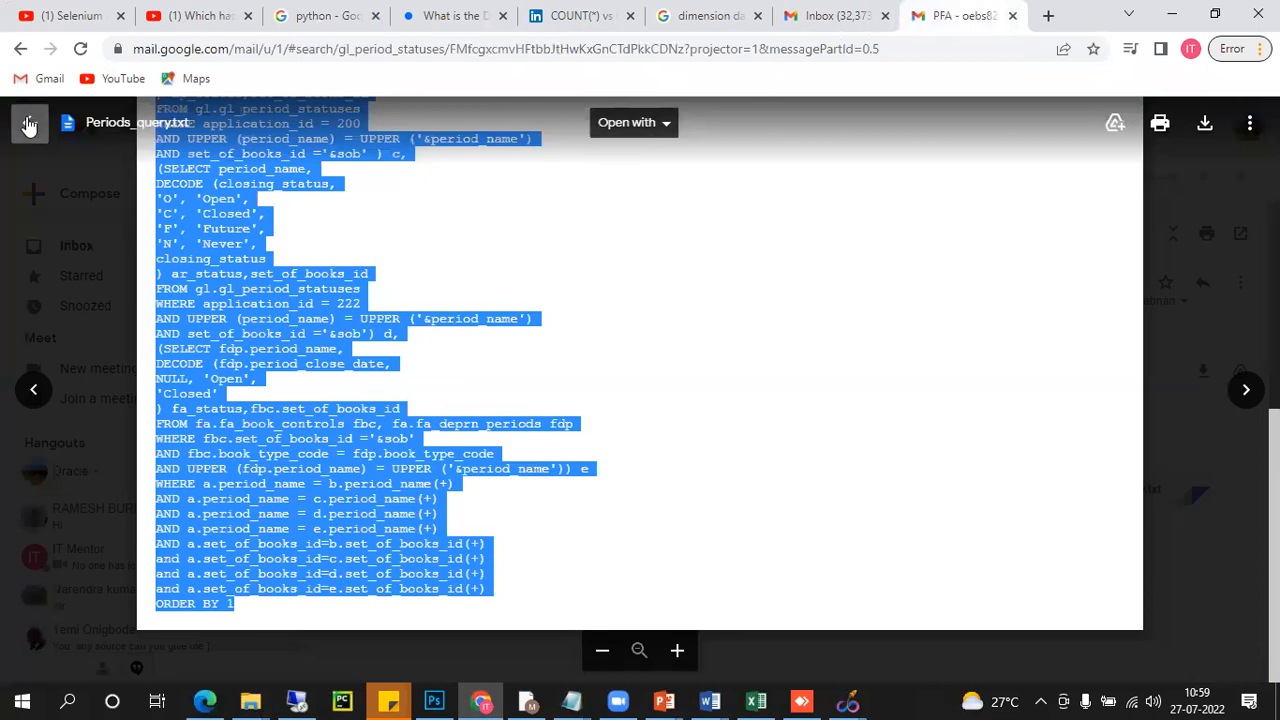
left_click(28, 121)
left_click(100, 246)
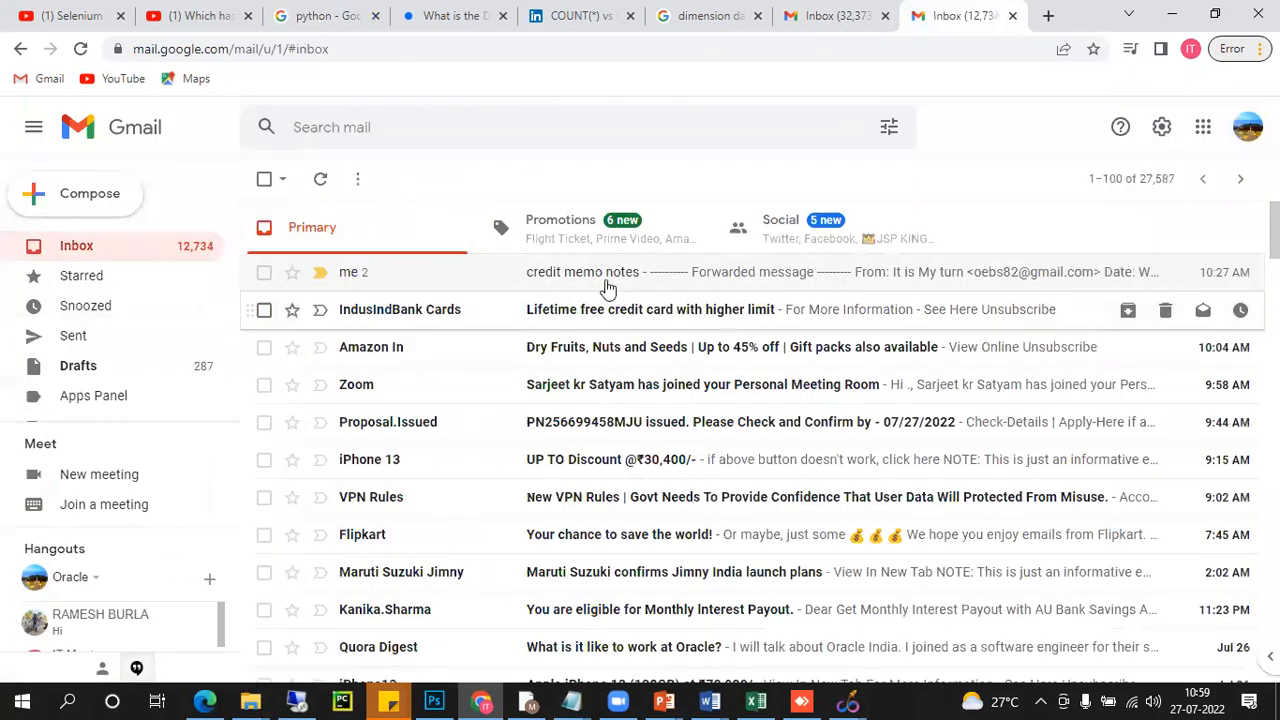
Open the "credit memo notes" email, expand its first message and copy all its numbered steps and the query
left_click(606, 283)
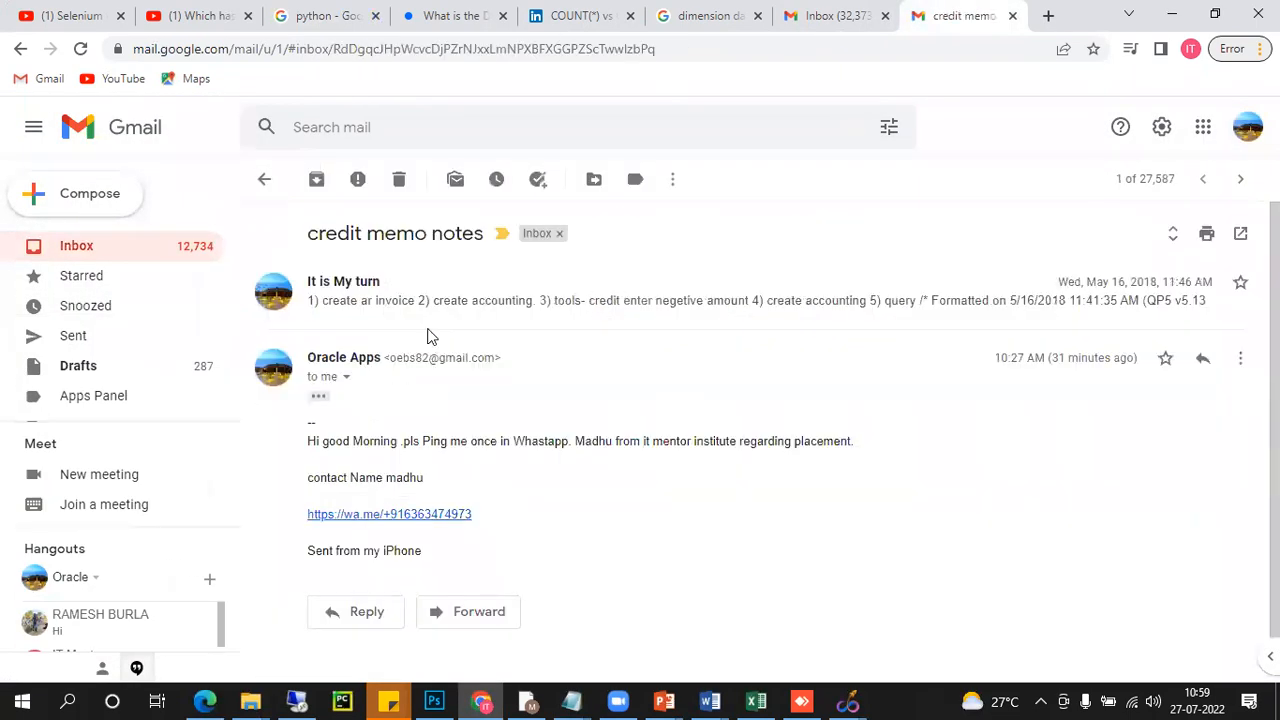
left_click(466, 296)
left_click_drag(311, 326, 495, 521)
right_click(447, 463)
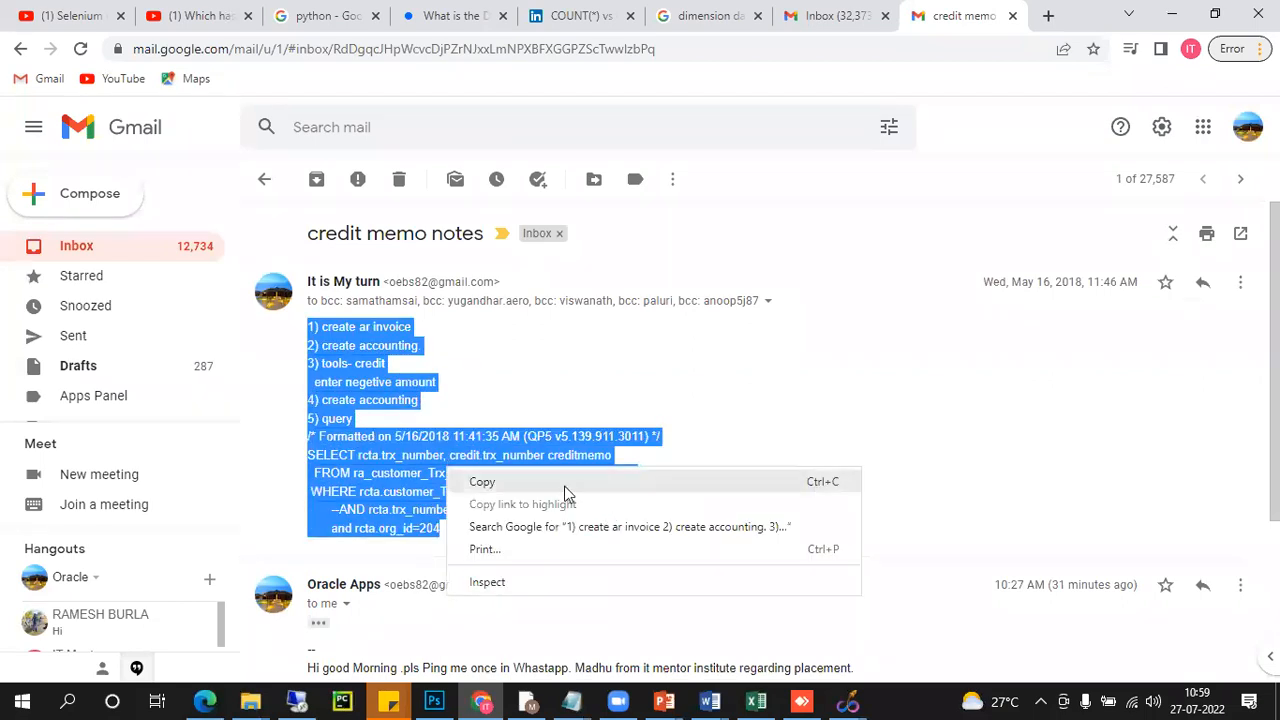
left_click(523, 481)
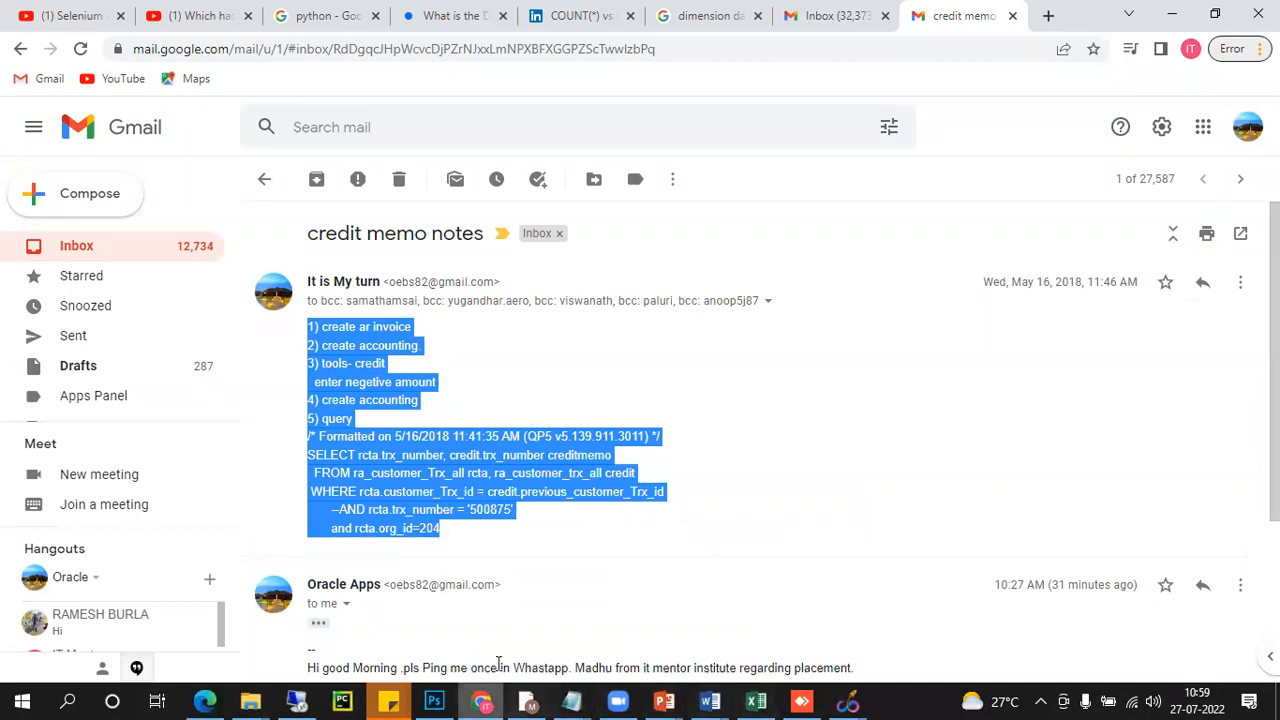
Return to the remote Word notes, add blank lines below the first "create accounting" and paste the copied credit memo notes there
left_click(296, 701)
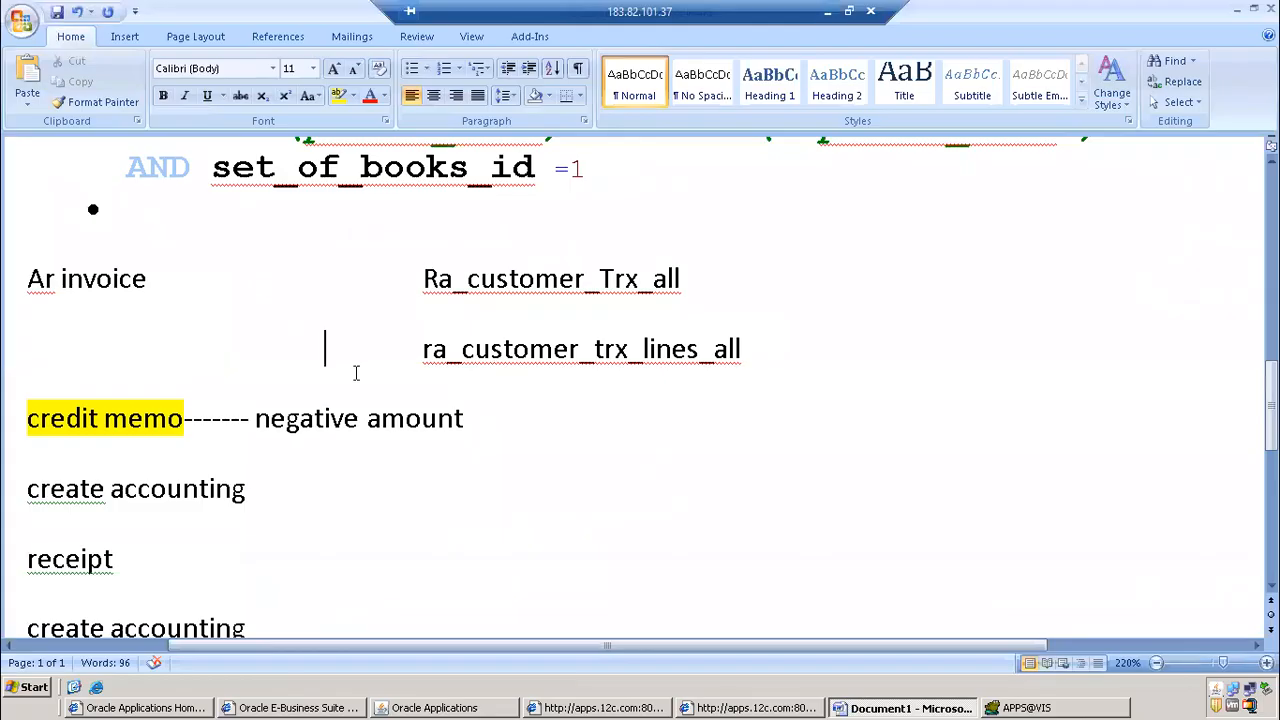
scroll(460, 437, "down", 3)
scroll(434, 320, "up", 3)
left_click(313, 484)
key("Return")
key("Return")
key("Return")
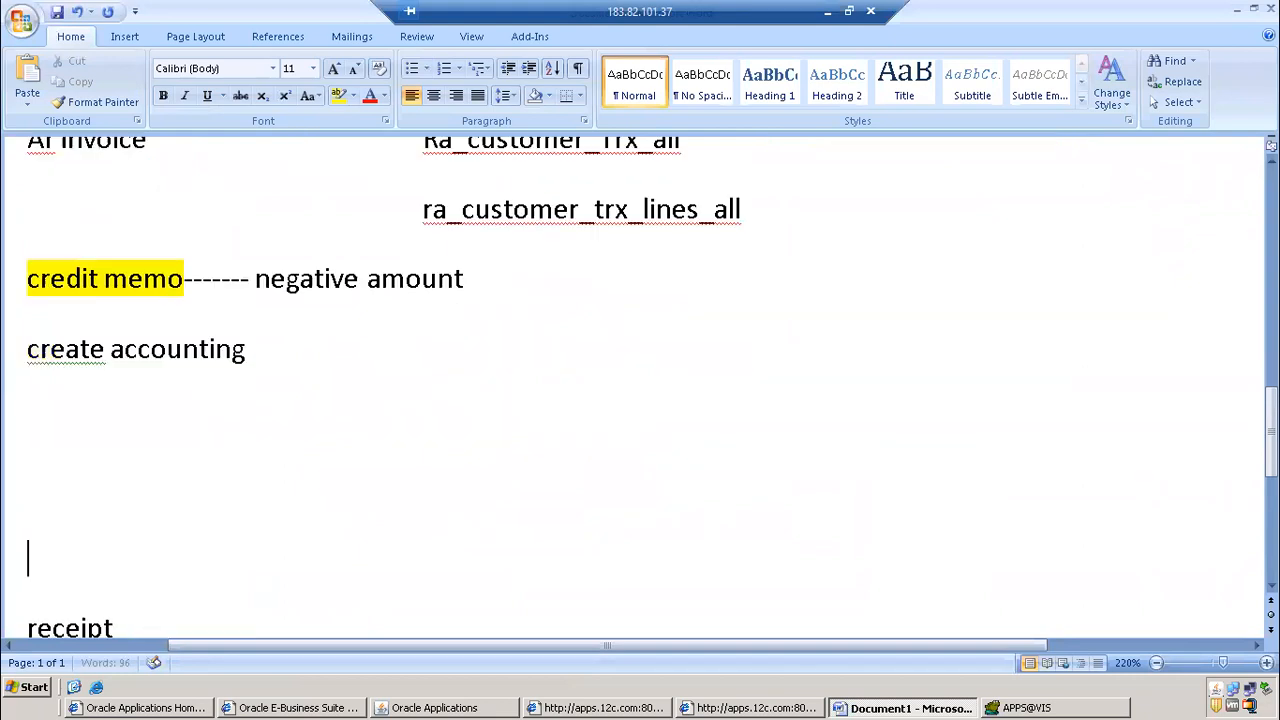
scroll(137, 371, "down", 2)
left_click(117, 227)
key("ctrl+Return")
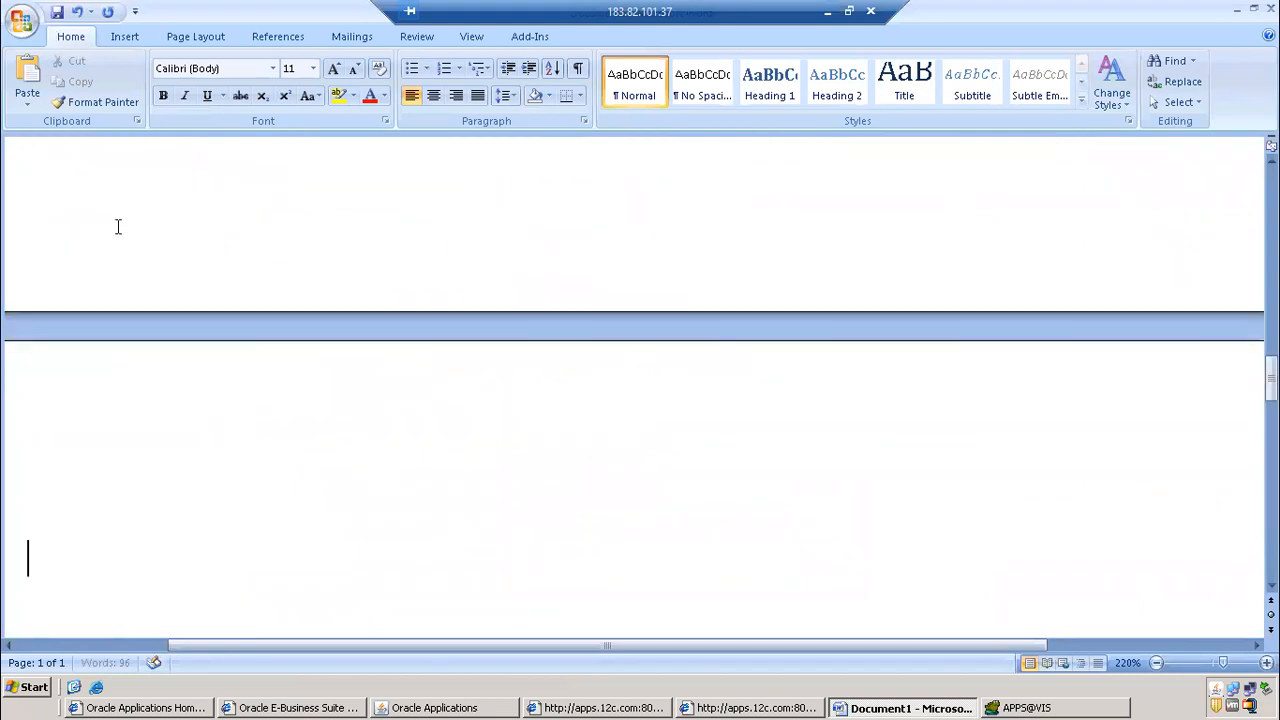
left_click(142, 644)
scroll(409, 400, "up", 5)
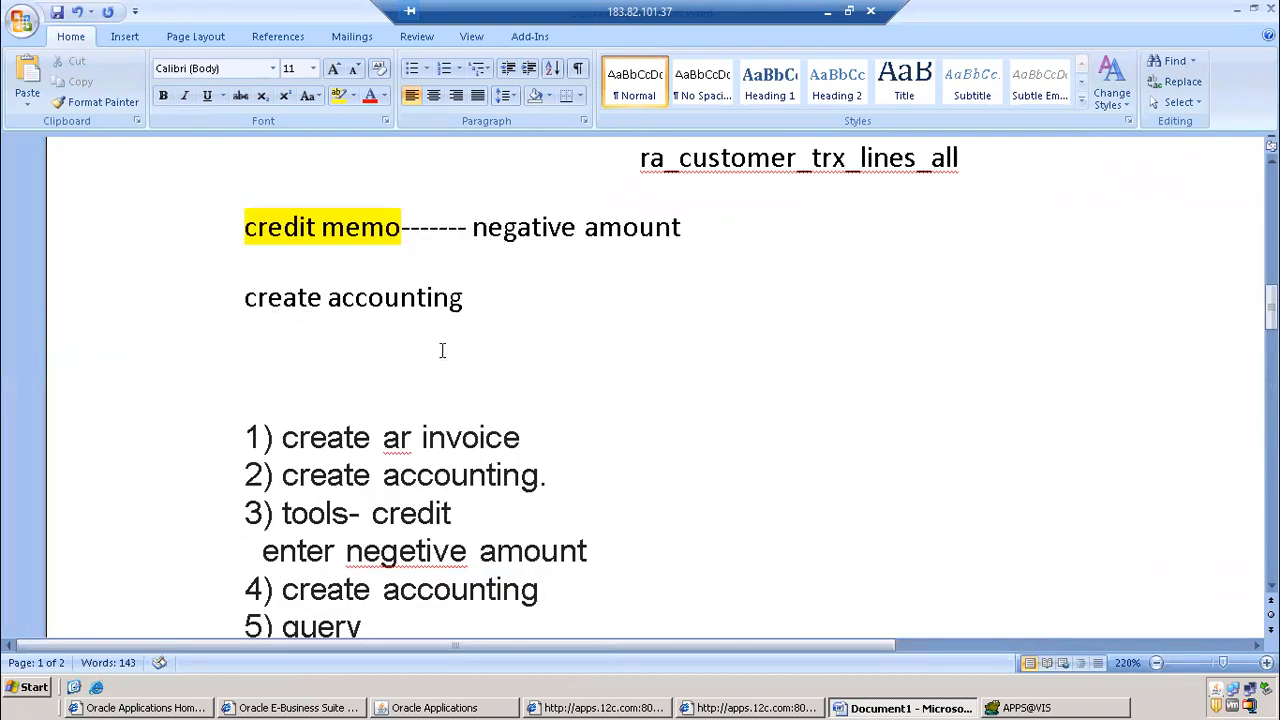
Switch to Oracle Applications, close the Lines window and copy the invoice's transaction number
scroll(442, 351, "down", 1)
left_click_drag(281, 338, 520, 340)
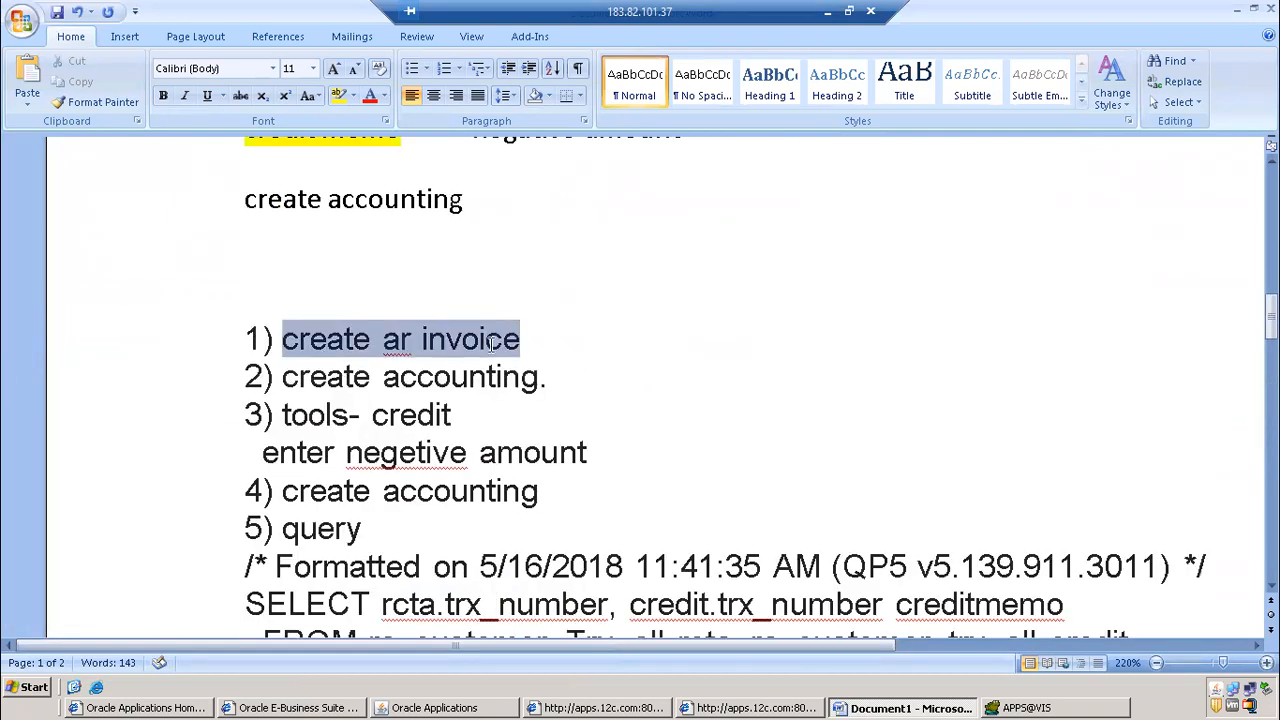
left_click(434, 707)
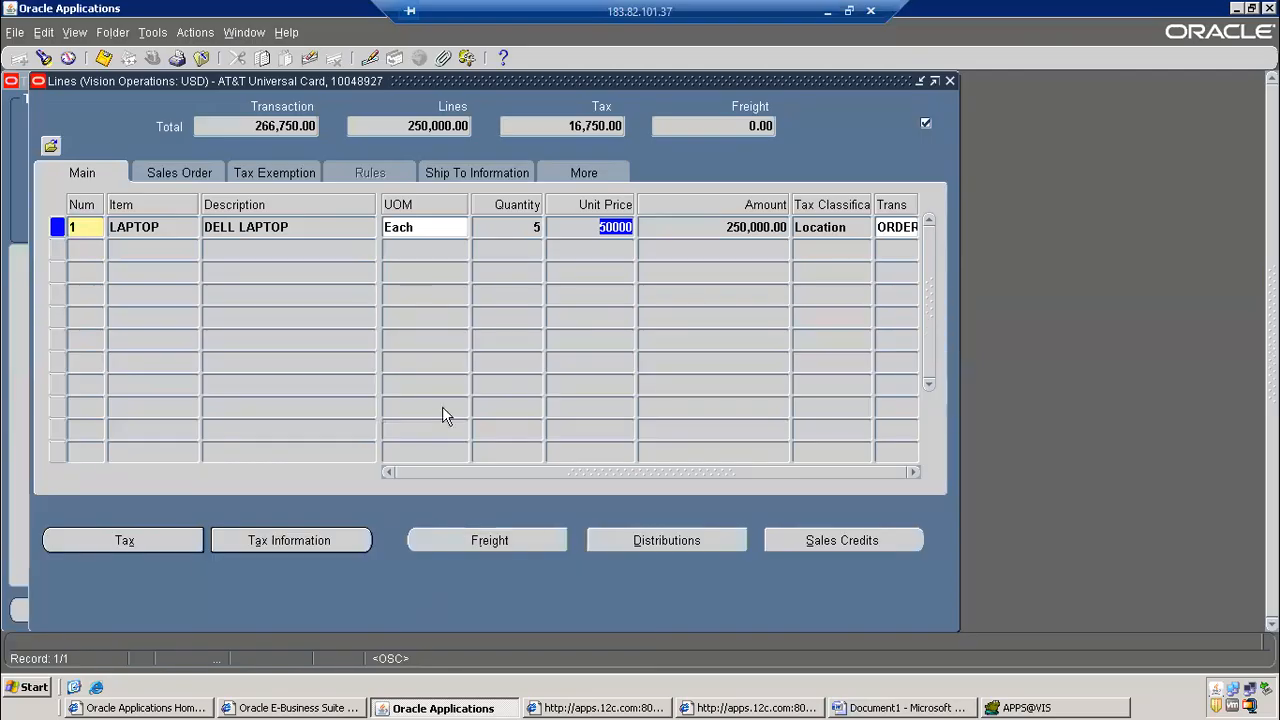
left_click(949, 80)
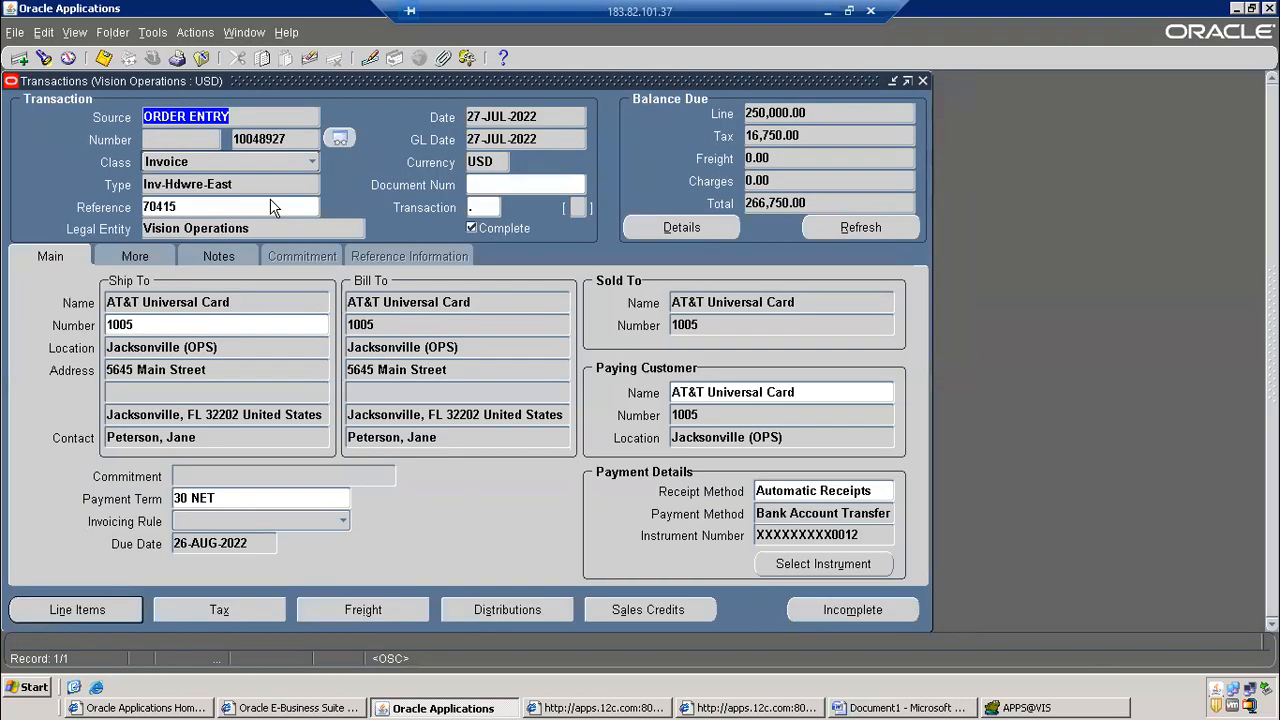
double_click(258, 141)
right_click(258, 141)
left_click(277, 168)
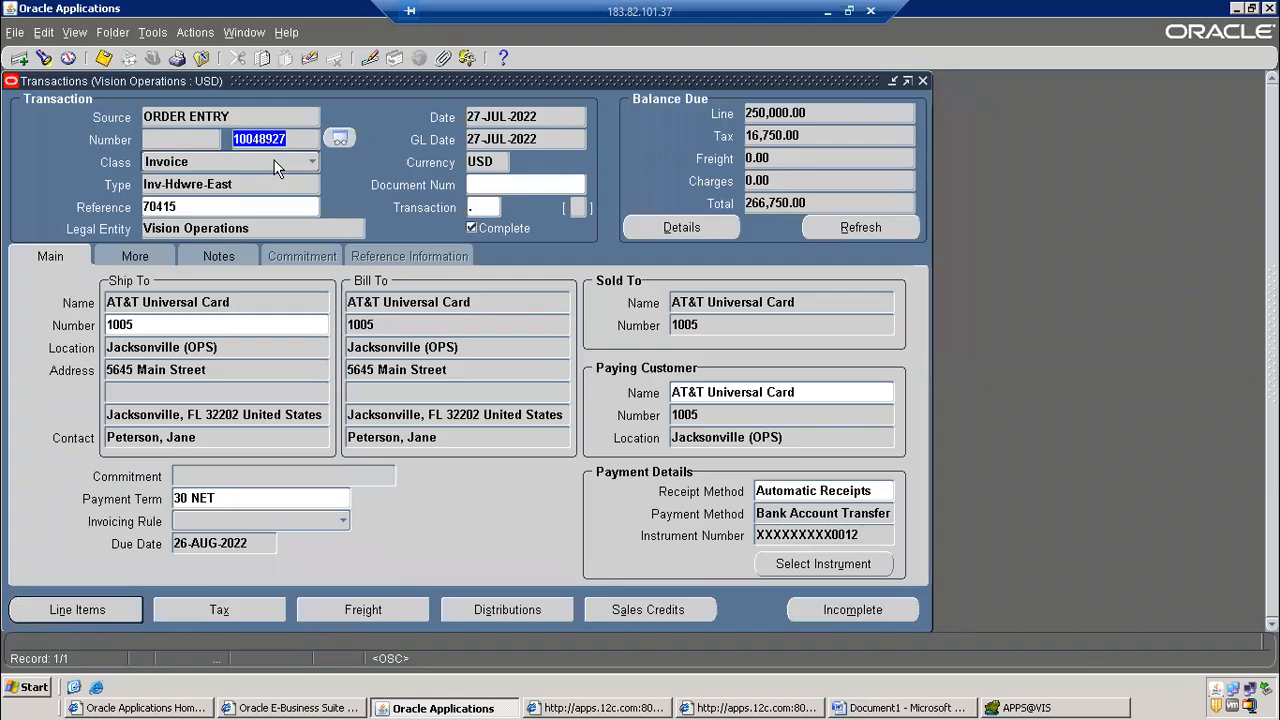
Switch to the Word notes and append a row of dashes and the copied invoice number after "1) create ar invoice"
key("alt+Tab")
left_click(545, 337)
type("---------------")
key("ctrl+v")
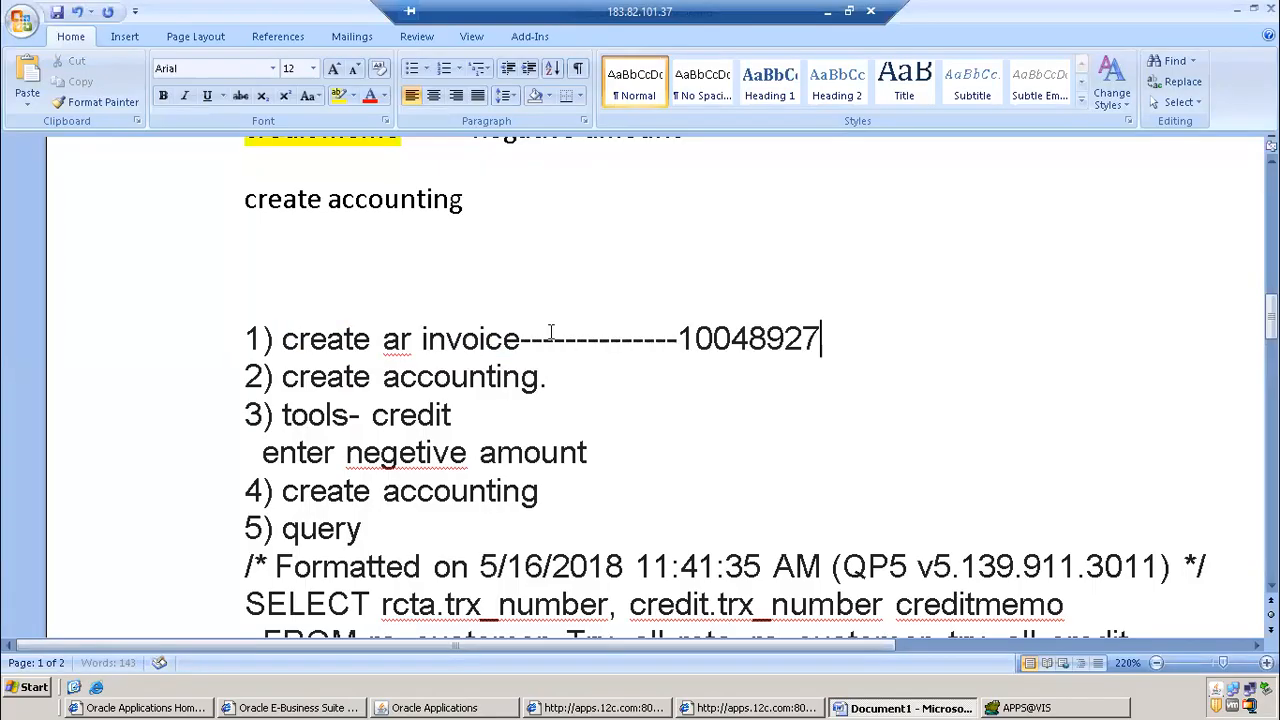
Switch to Oracle Applications and open Create Accounting for the invoice, moving the dialog higher on the transaction
left_click(563, 378)
key("alt+Tab")
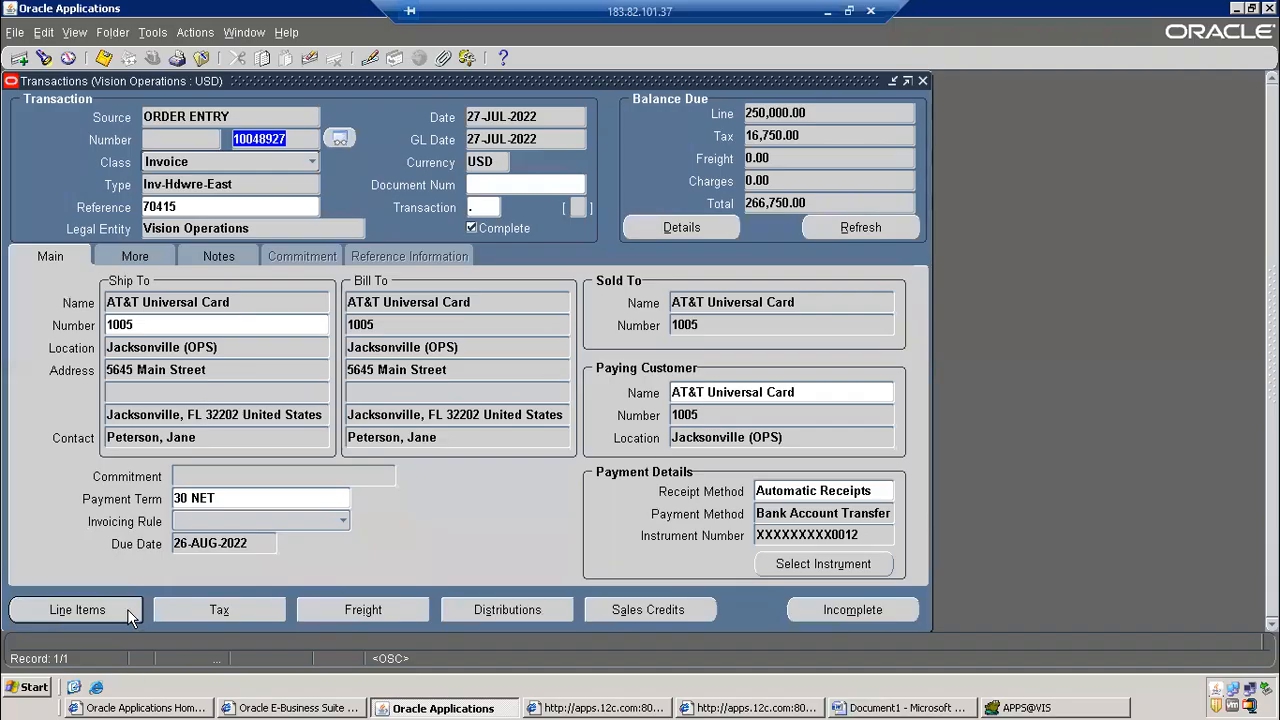
left_click(196, 33)
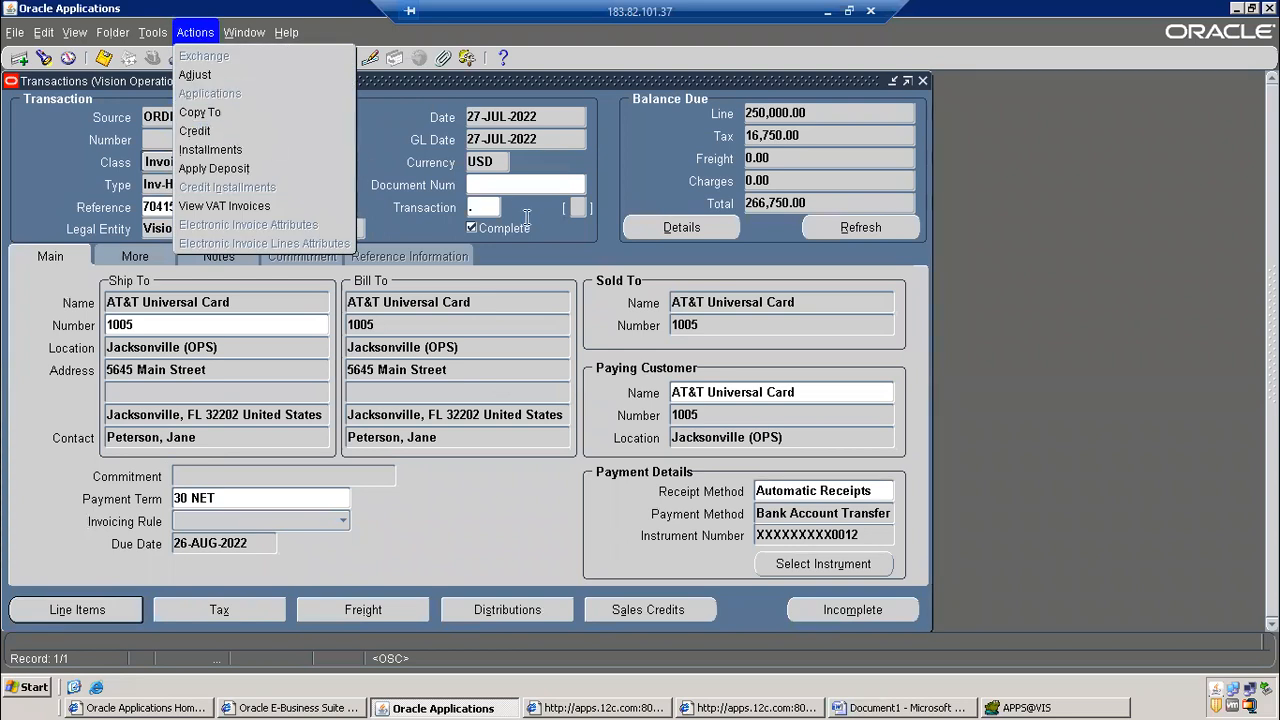
left_click(154, 38)
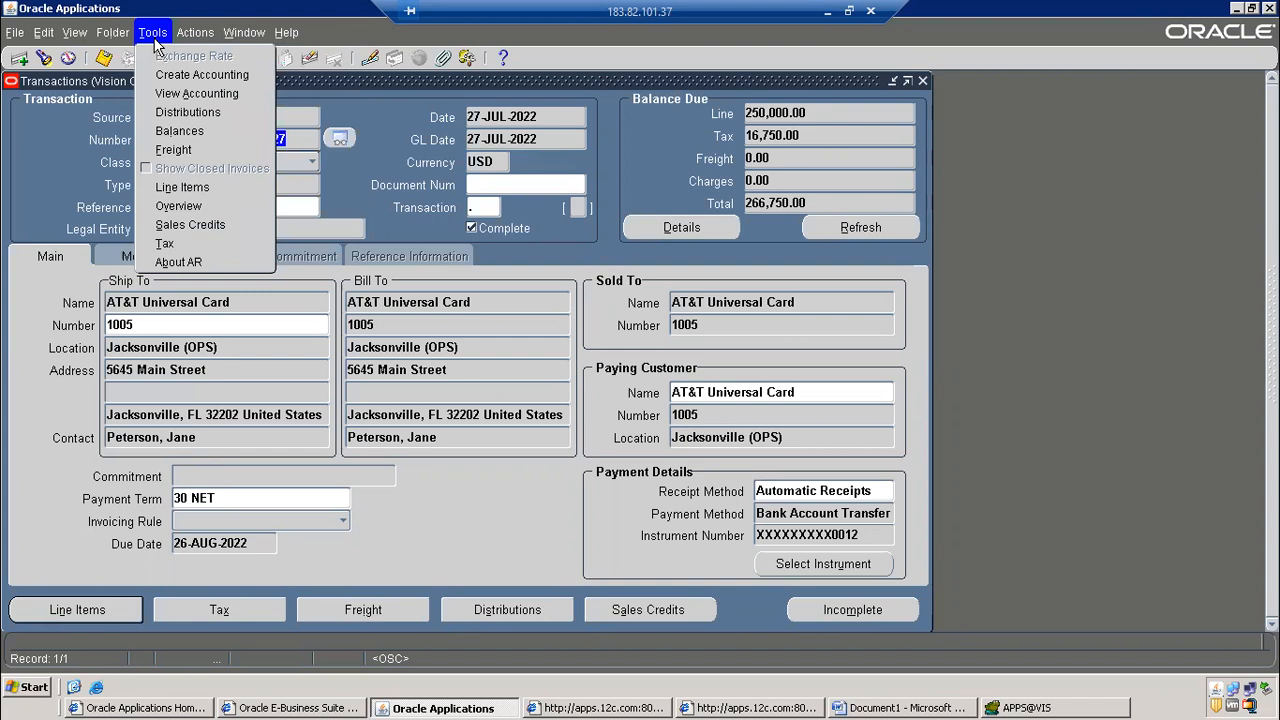
left_click(205, 75)
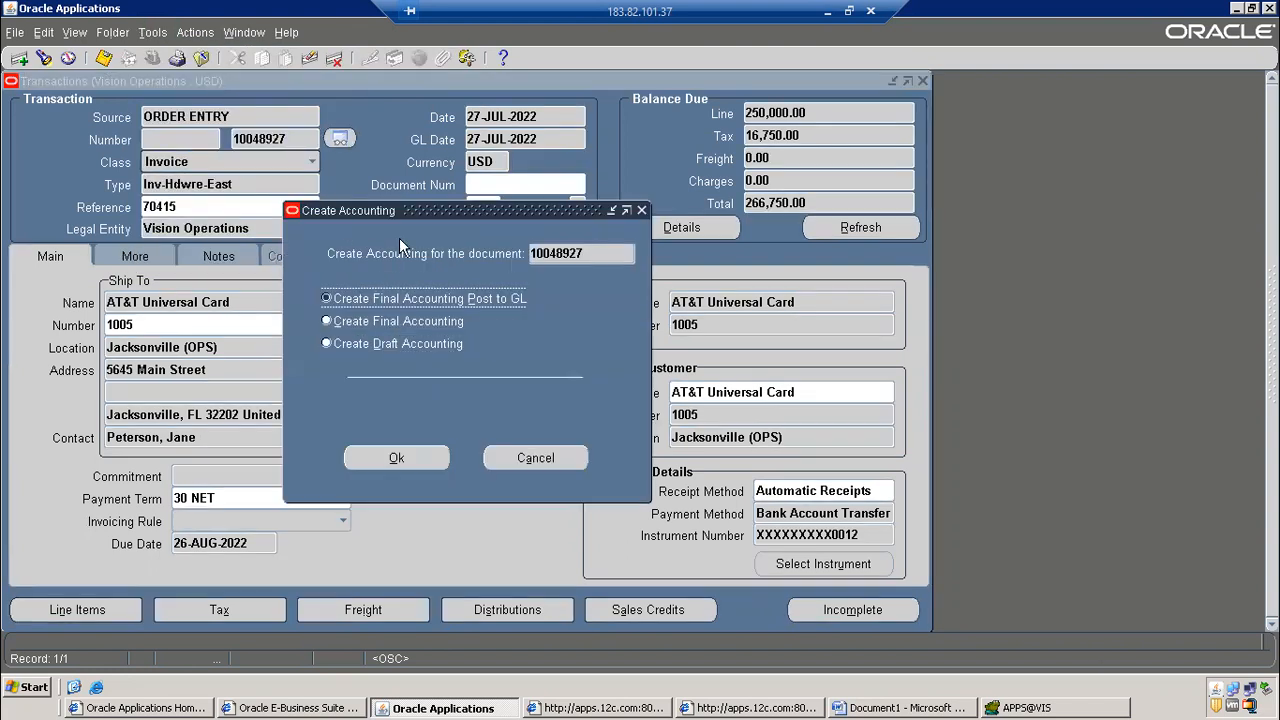
left_click_drag(440, 211, 480, 133)
Try to generate the invoice's accounting with the Create Final Accounting option after trying the draft and Post to GL options
left_click(444, 265)
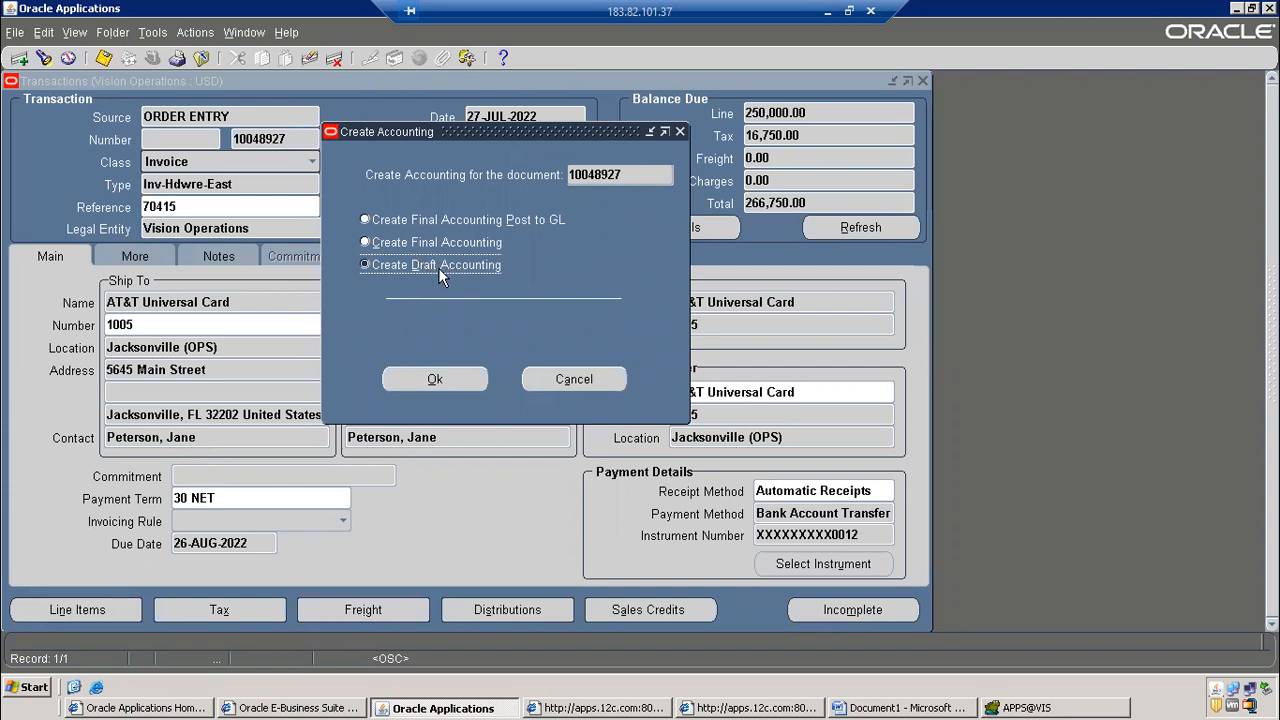
left_click(437, 246)
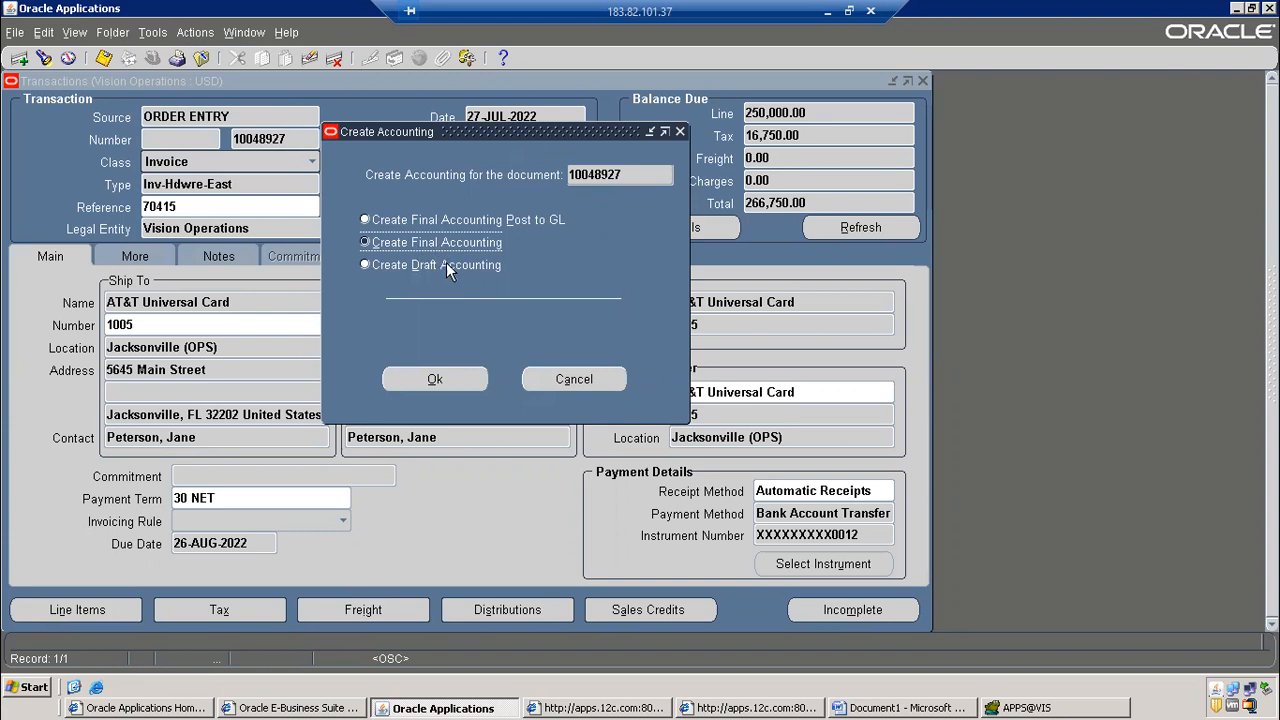
left_click(490, 220)
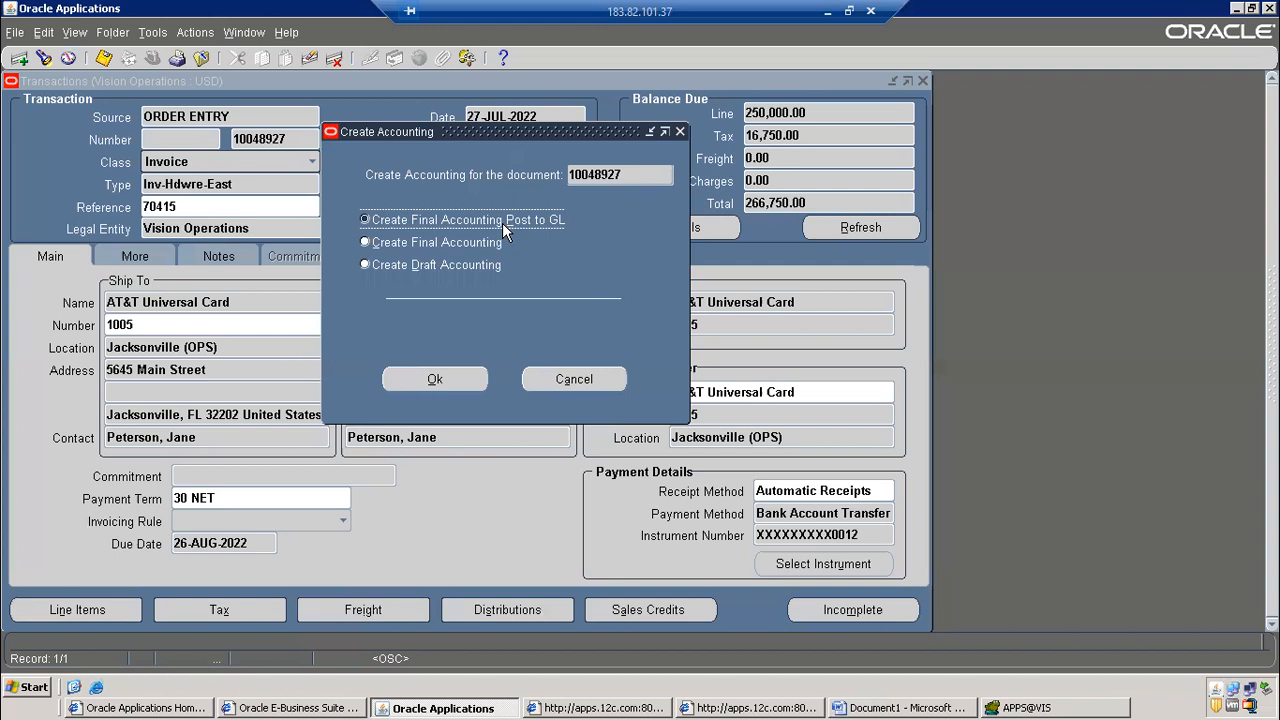
left_click(474, 243)
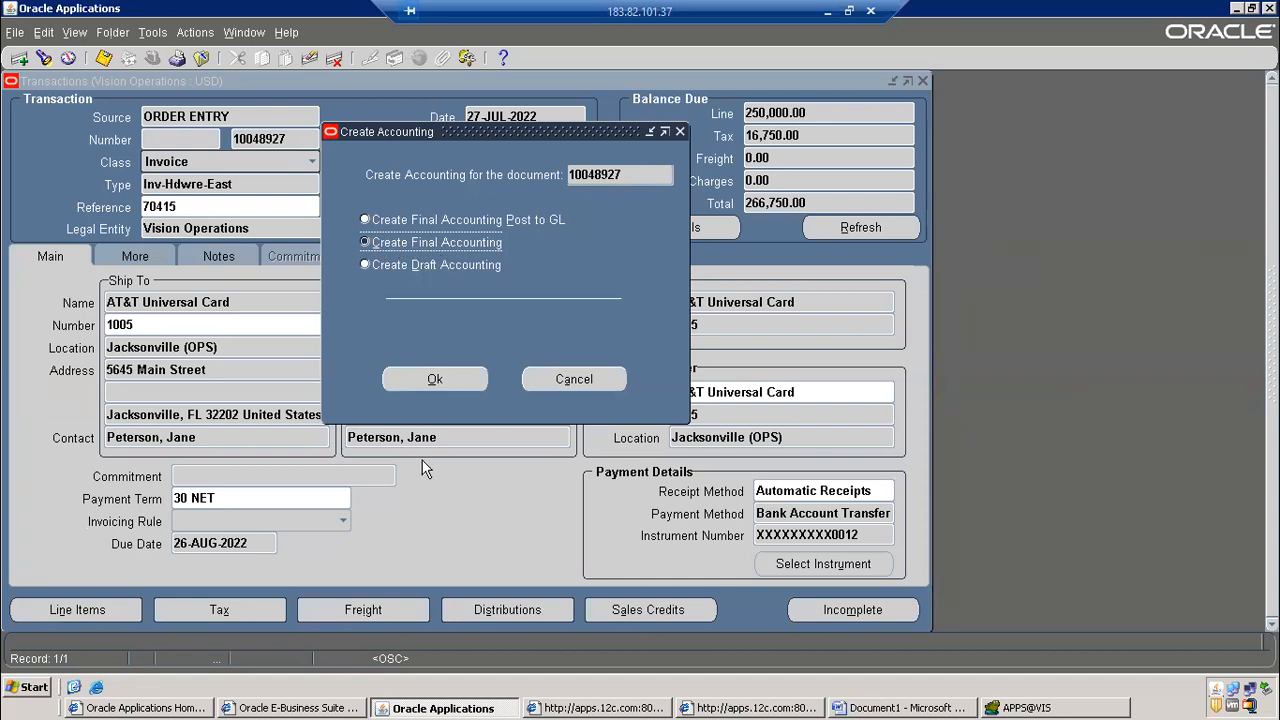
left_click(452, 380)
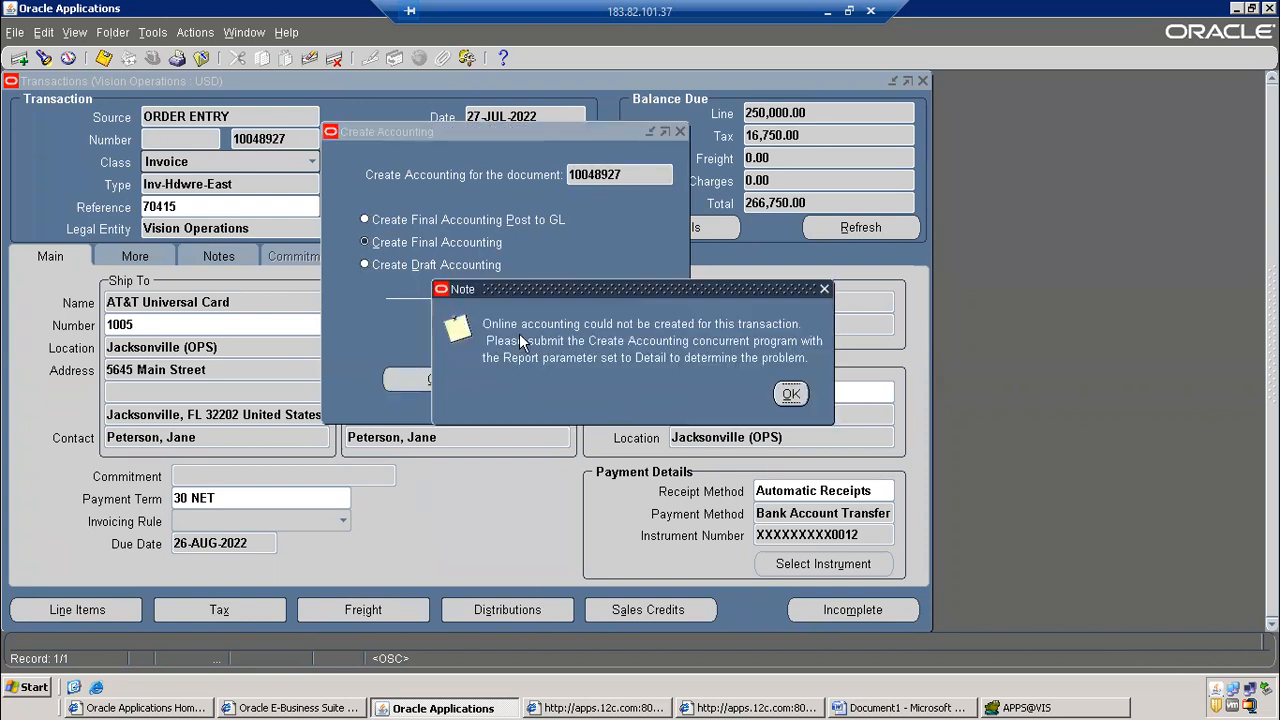
left_click_drag(708, 288, 313, 210)
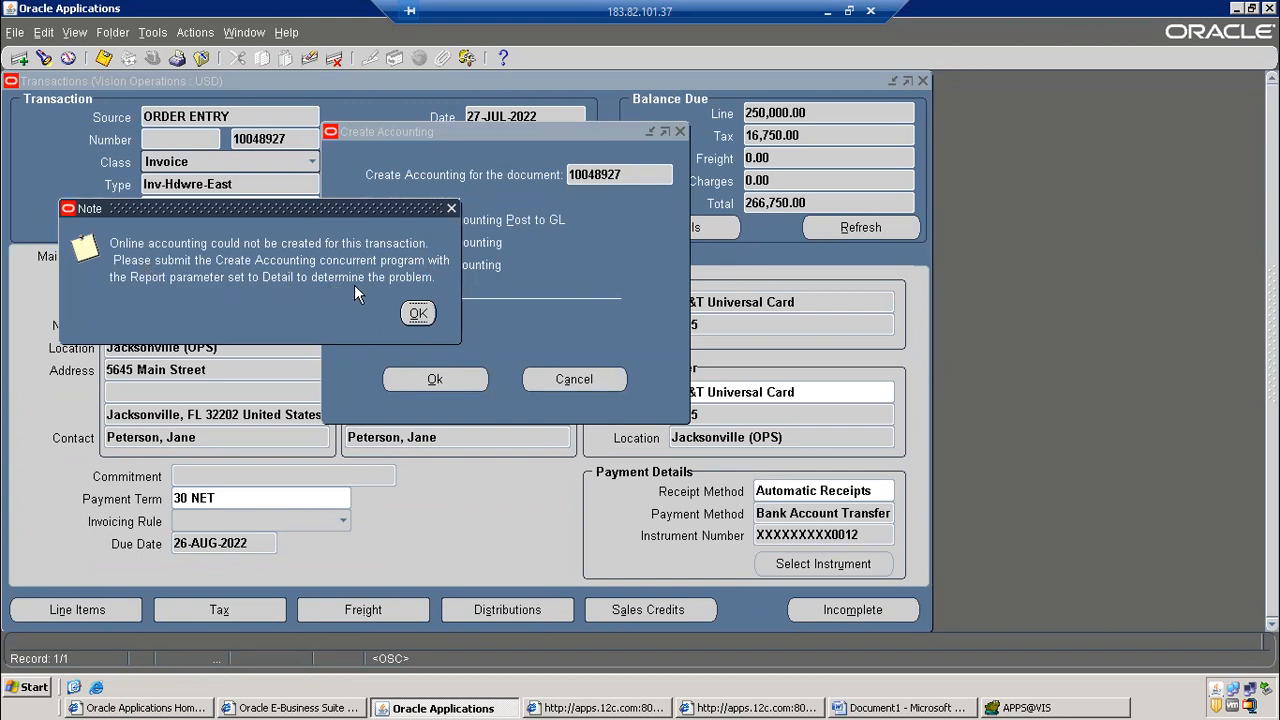
Switch to Toad and try to run the combined GL, PO, AP, AR and FA period status query from the second editor
left_click(1070, 707)
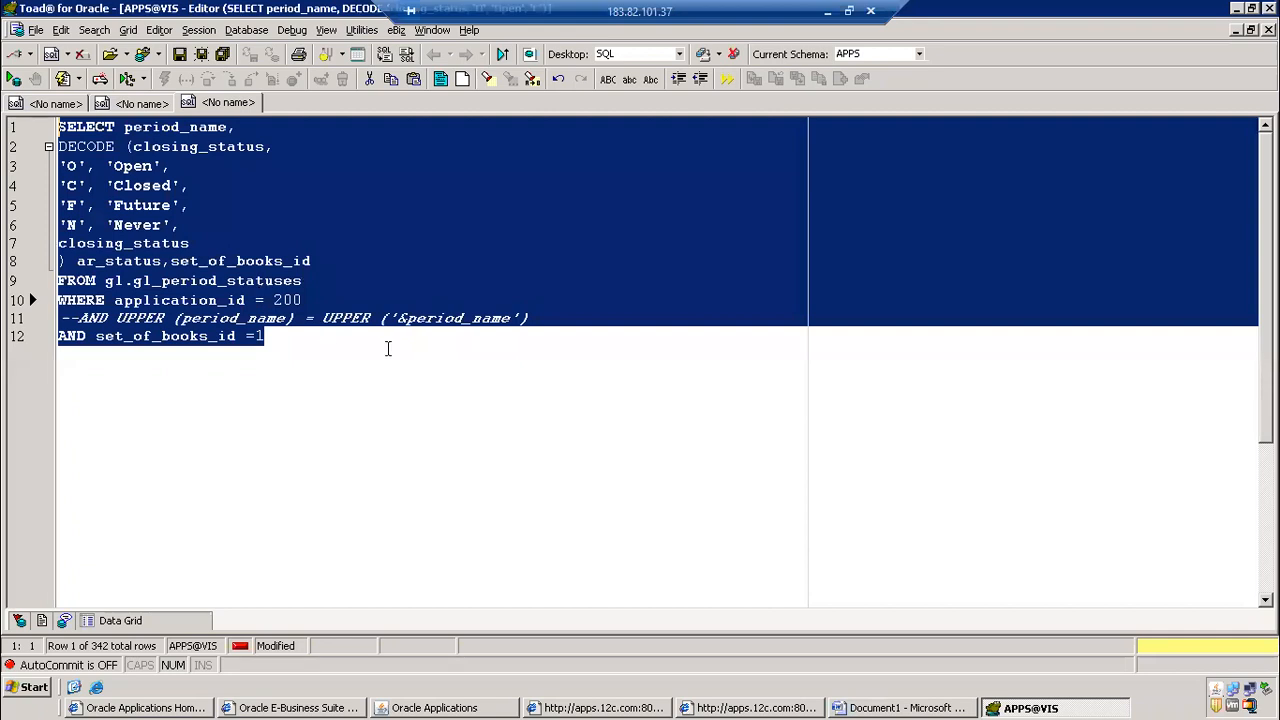
left_click(129, 106)
scroll(250, 208, "up", 14)
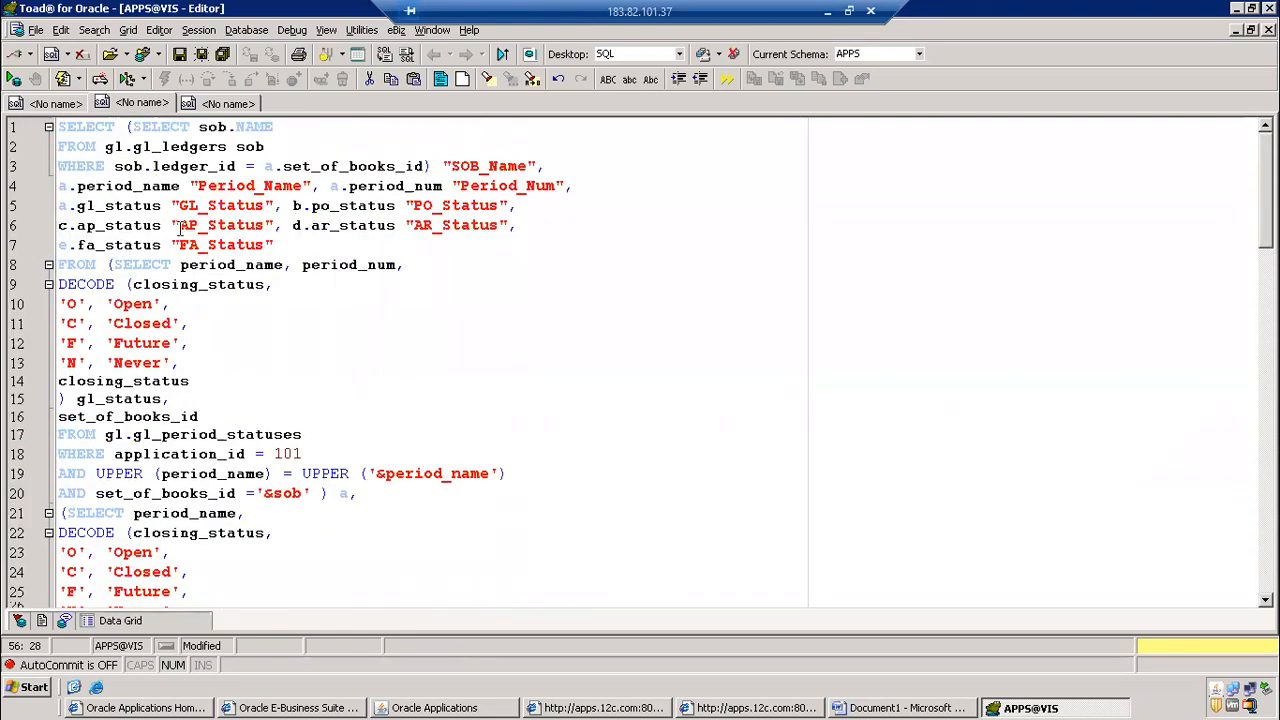
scroll(275, 340, "down", 13)
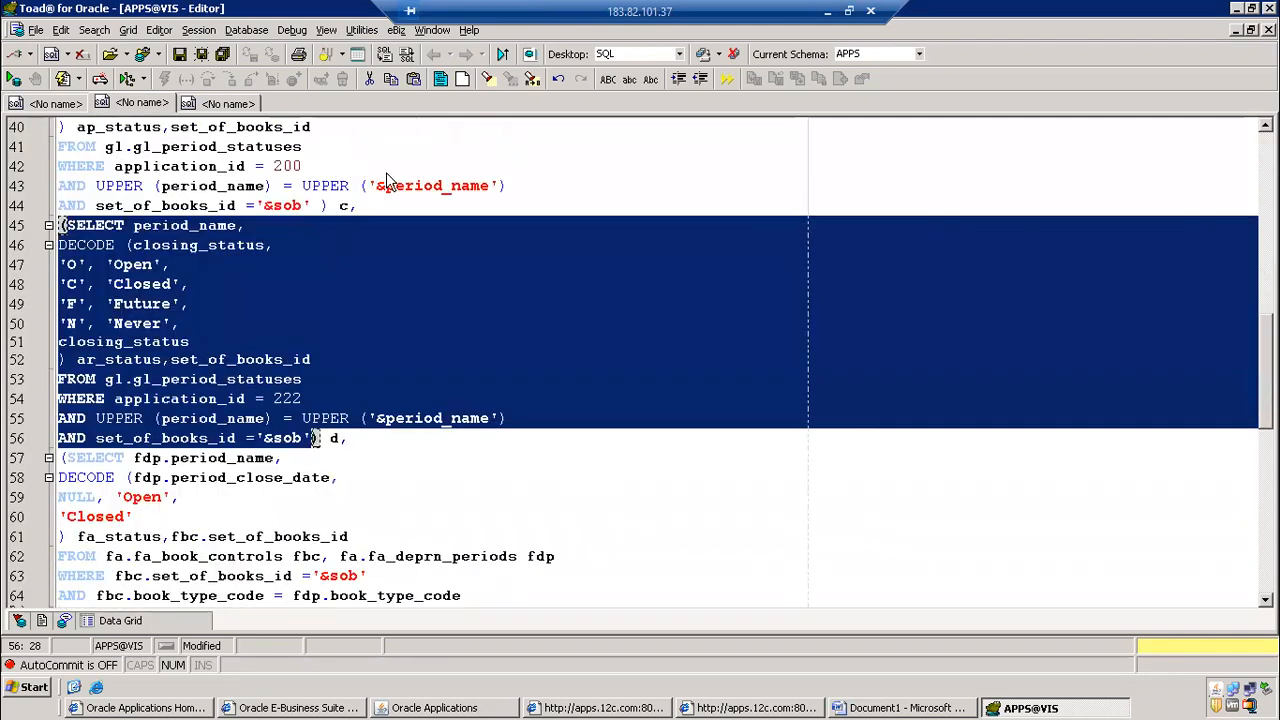
left_click(387, 168)
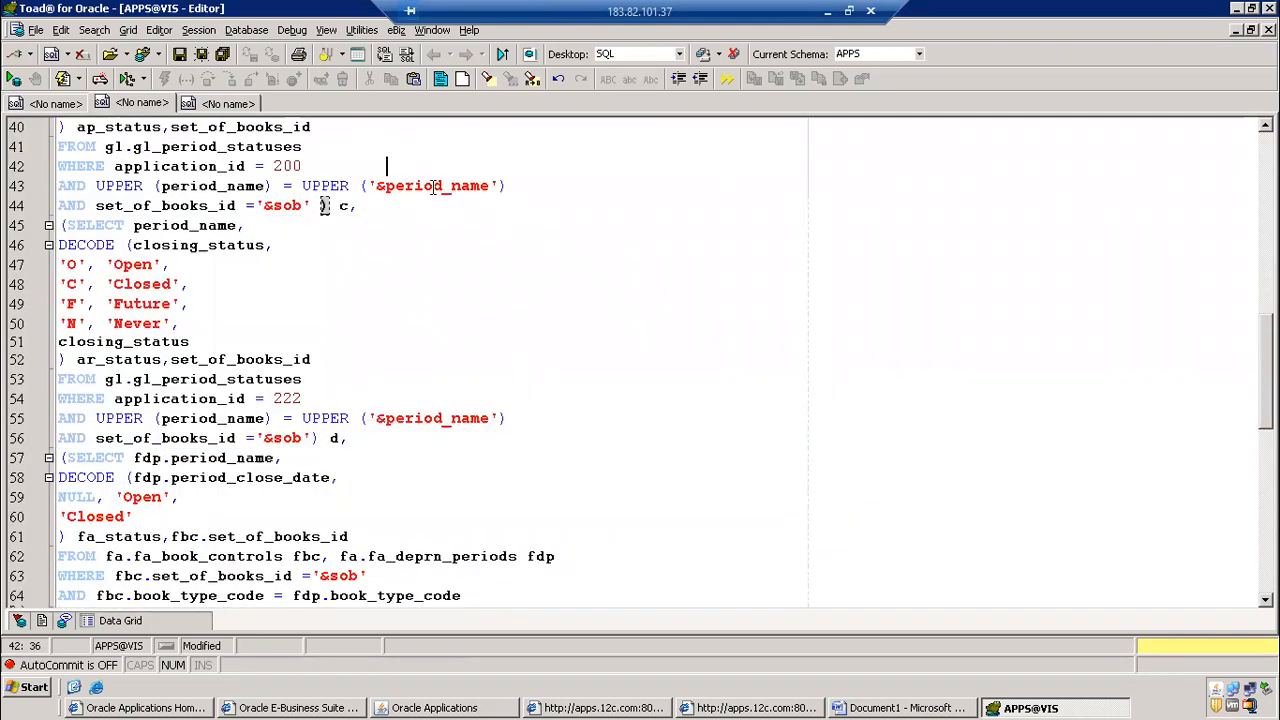
key("F9")
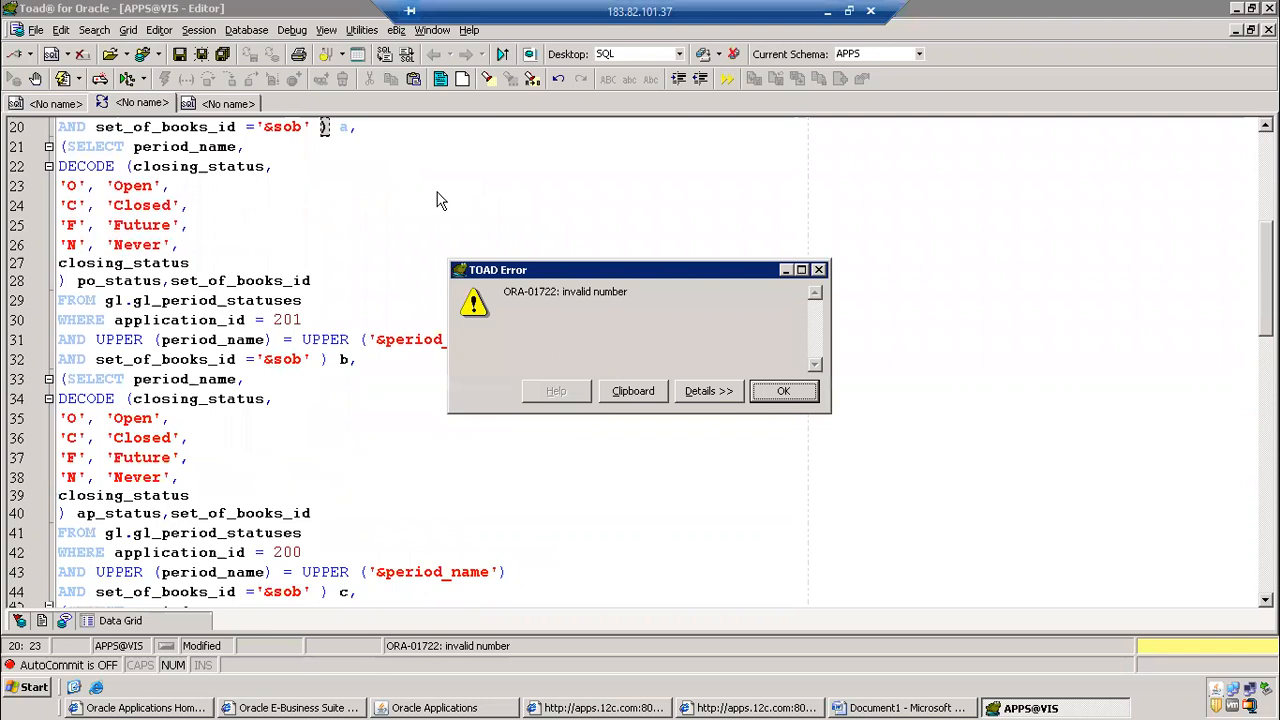
left_click(783, 391)
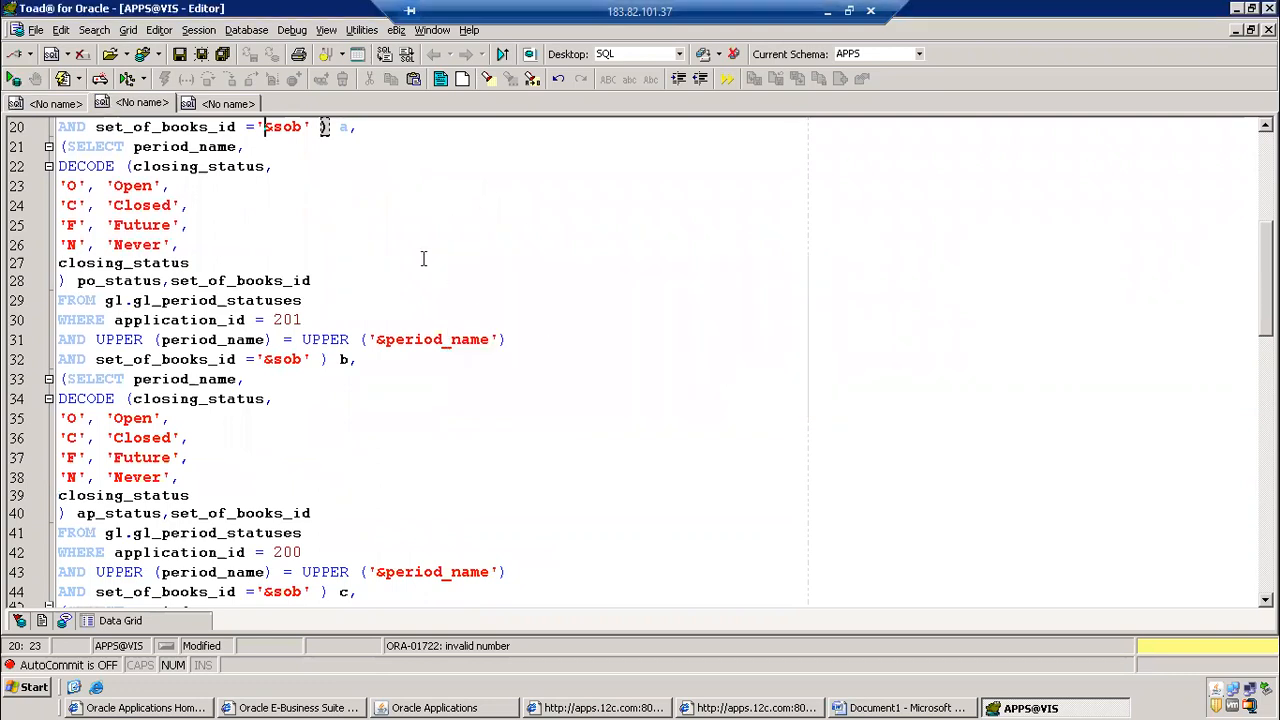
Examine the application_id filters in the subqueries of the combined period status query
scroll(423, 257, "up", 3)
left_click(350, 202)
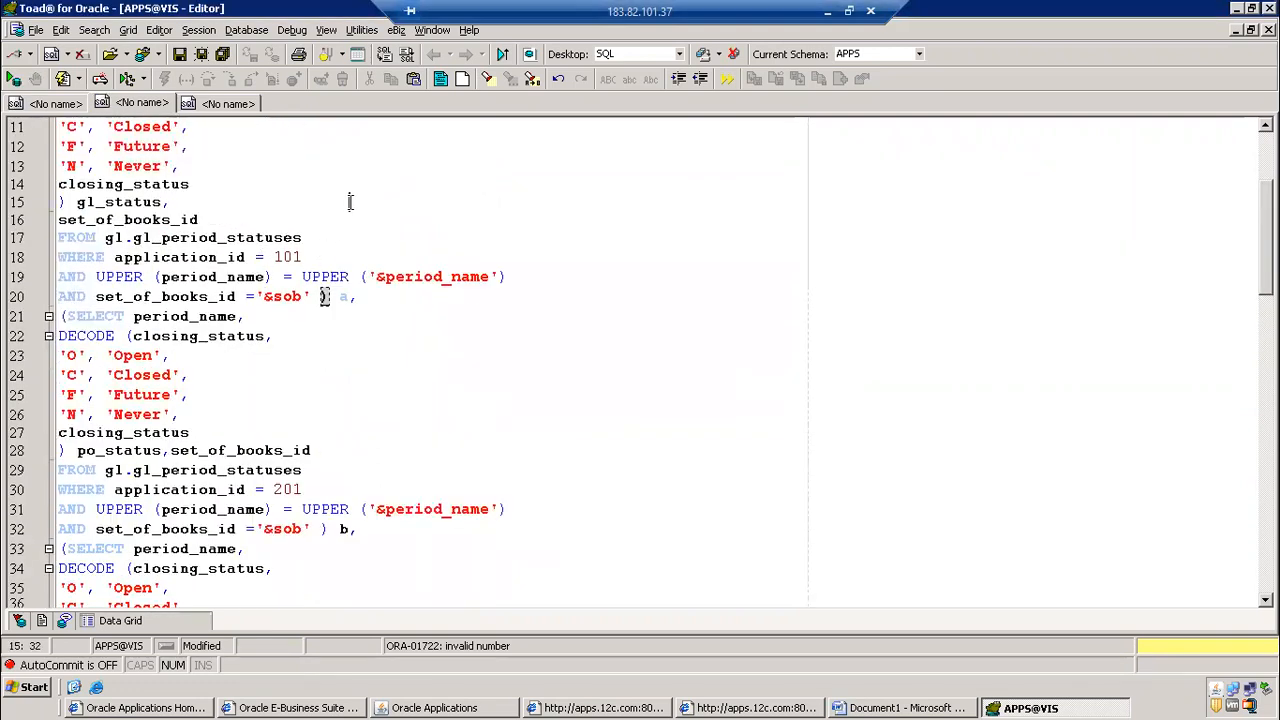
scroll(229, 237, "up", 2)
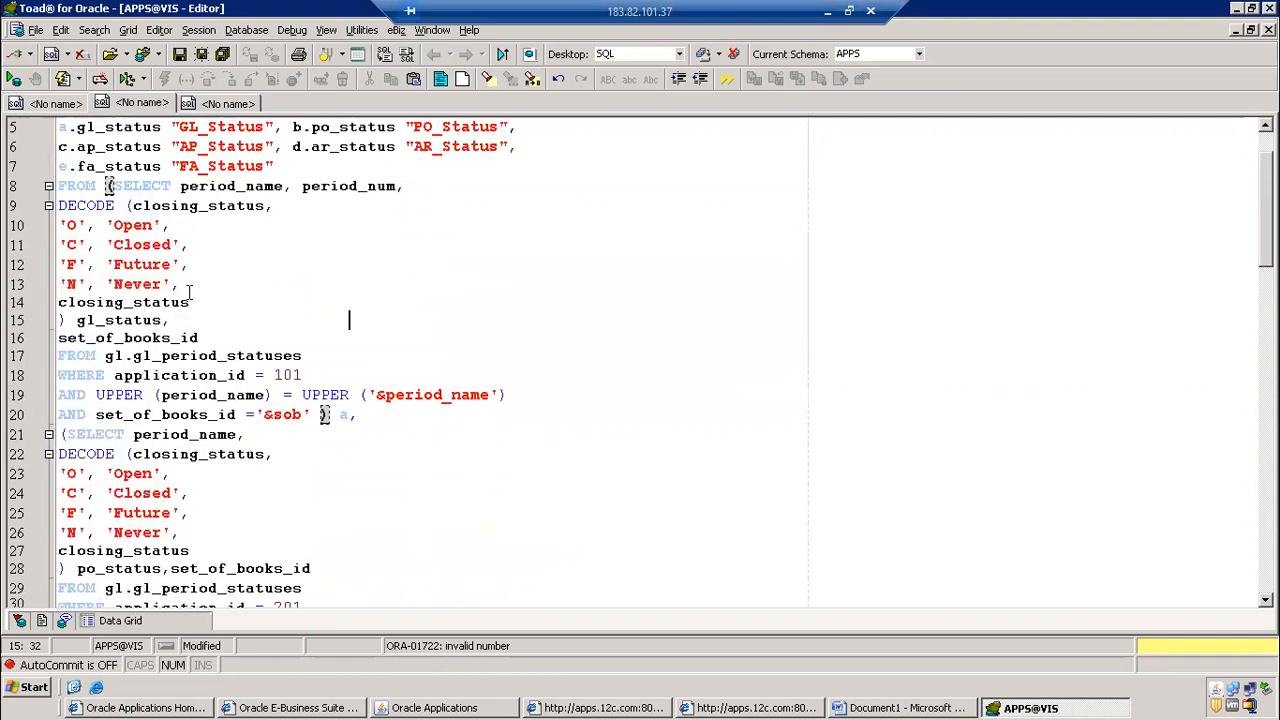
left_click(148, 375)
scroll(167, 244, "up", 2)
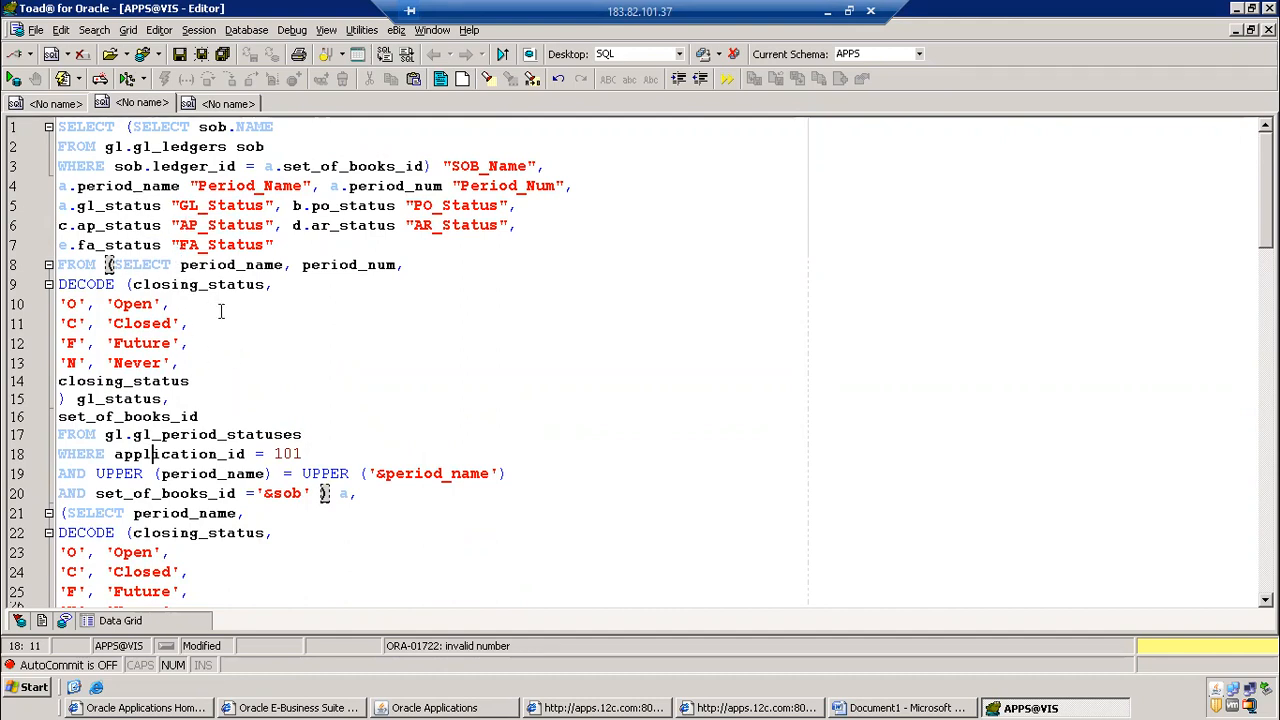
scroll(221, 311, "down", 3)
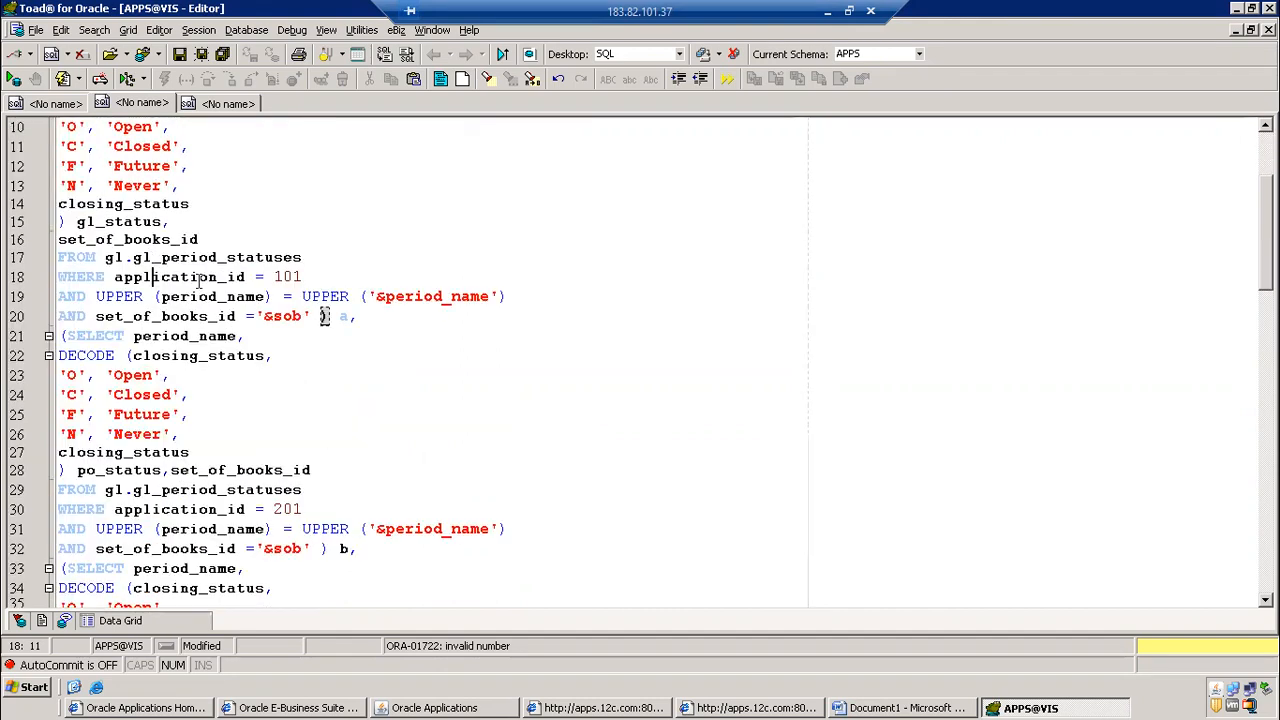
scroll(276, 306, "down", 5)
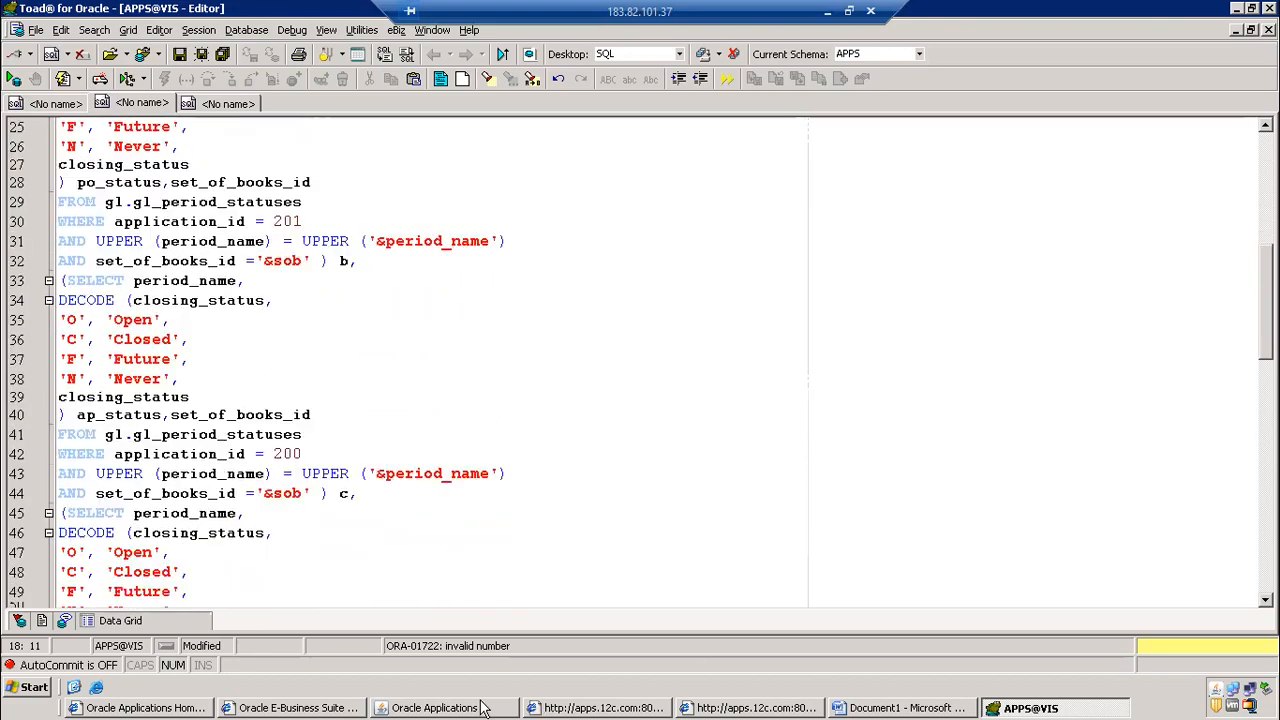
Switch to Oracle Applications, close the Print Statements form and change the responsibility to Application Developer
left_click(443, 708)
left_click(412, 312)
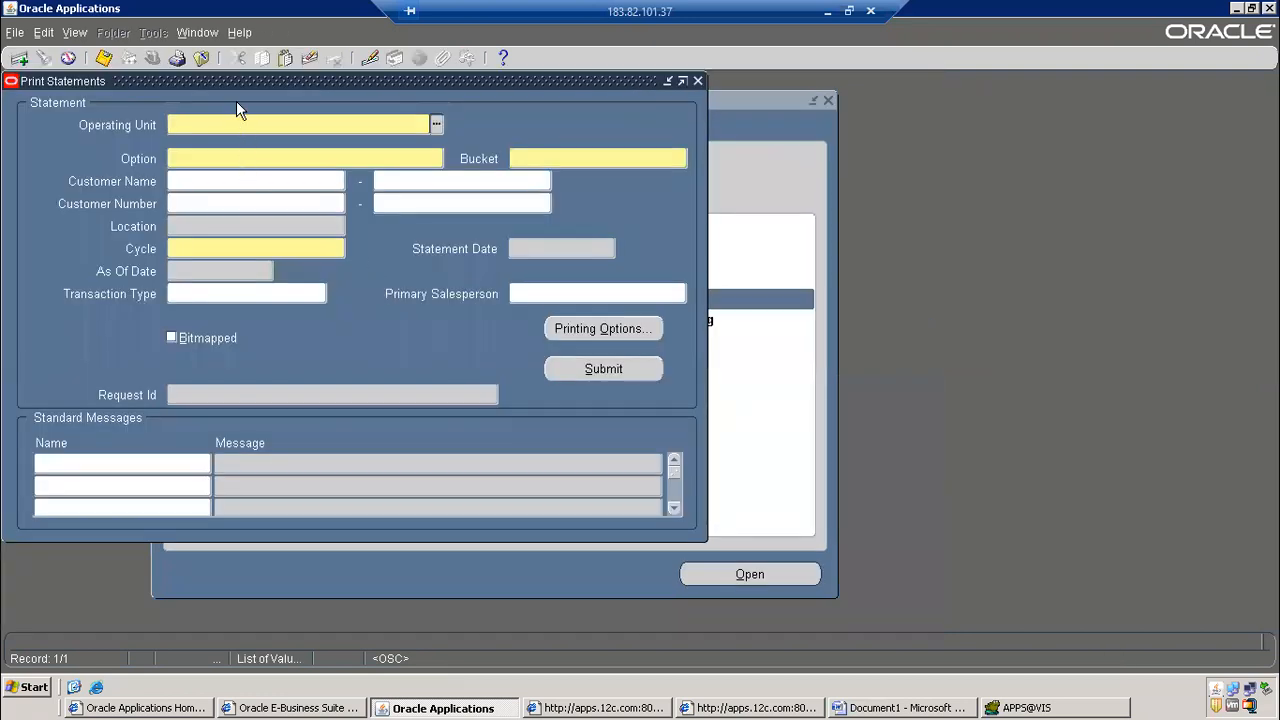
key("F4")
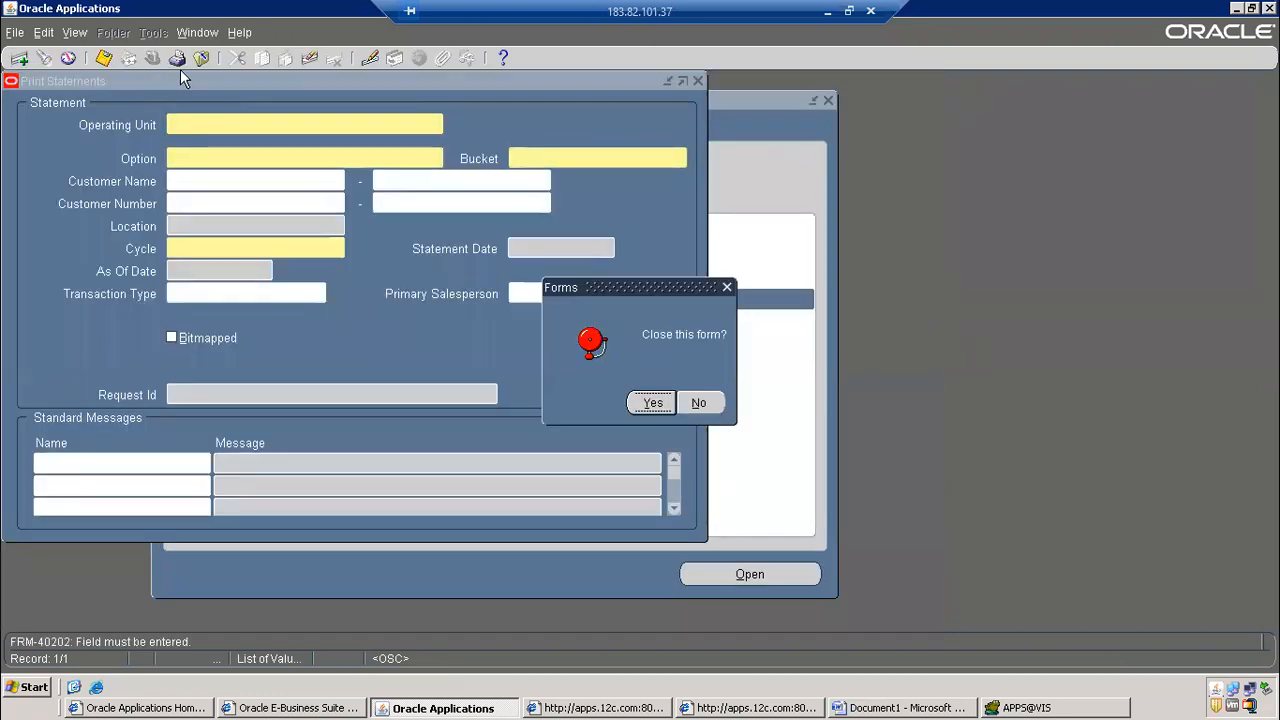
left_click(649, 401)
left_click(158, 59)
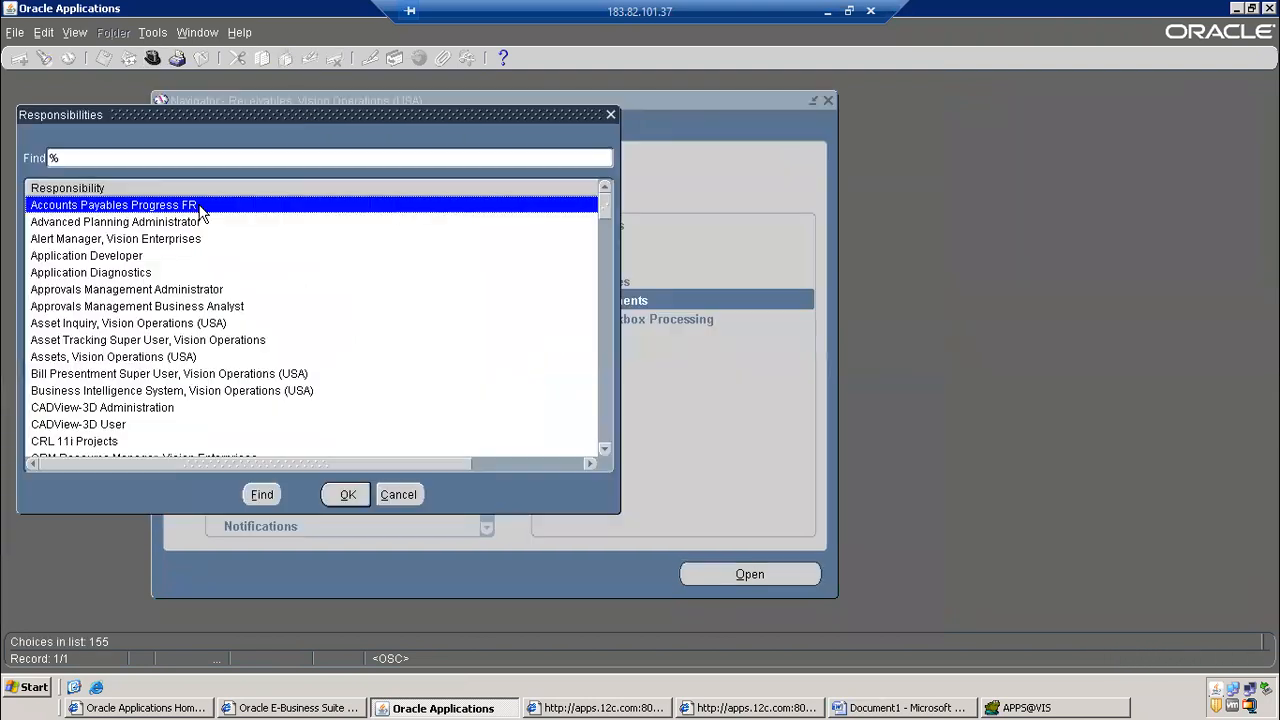
type("app")
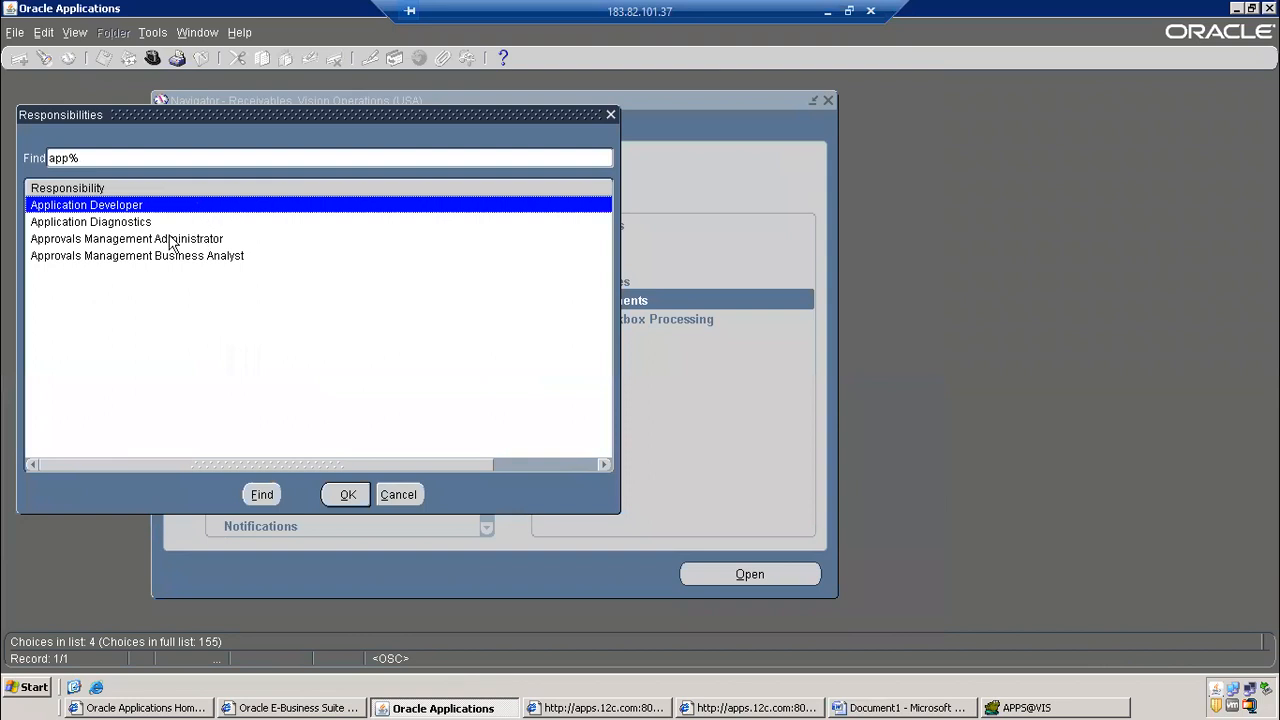
double_click(128, 206)
left_click(75, 32)
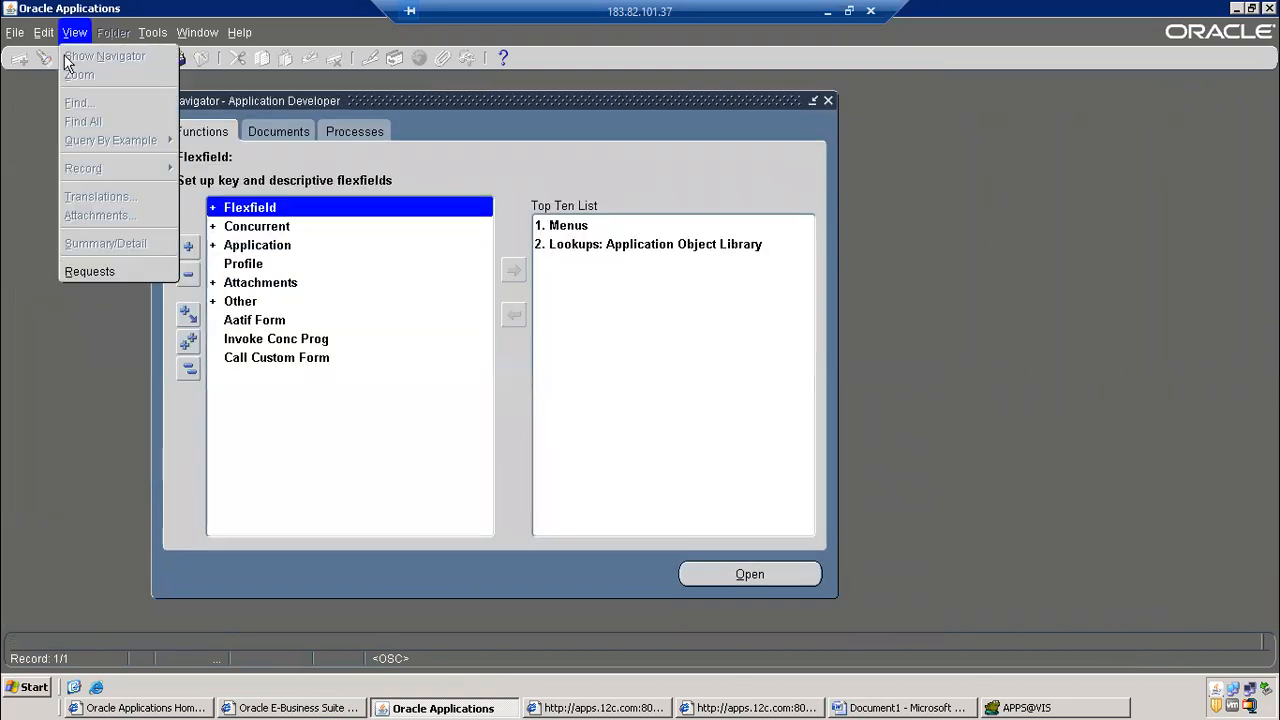
left_click(70, 271)
left_click(555, 485)
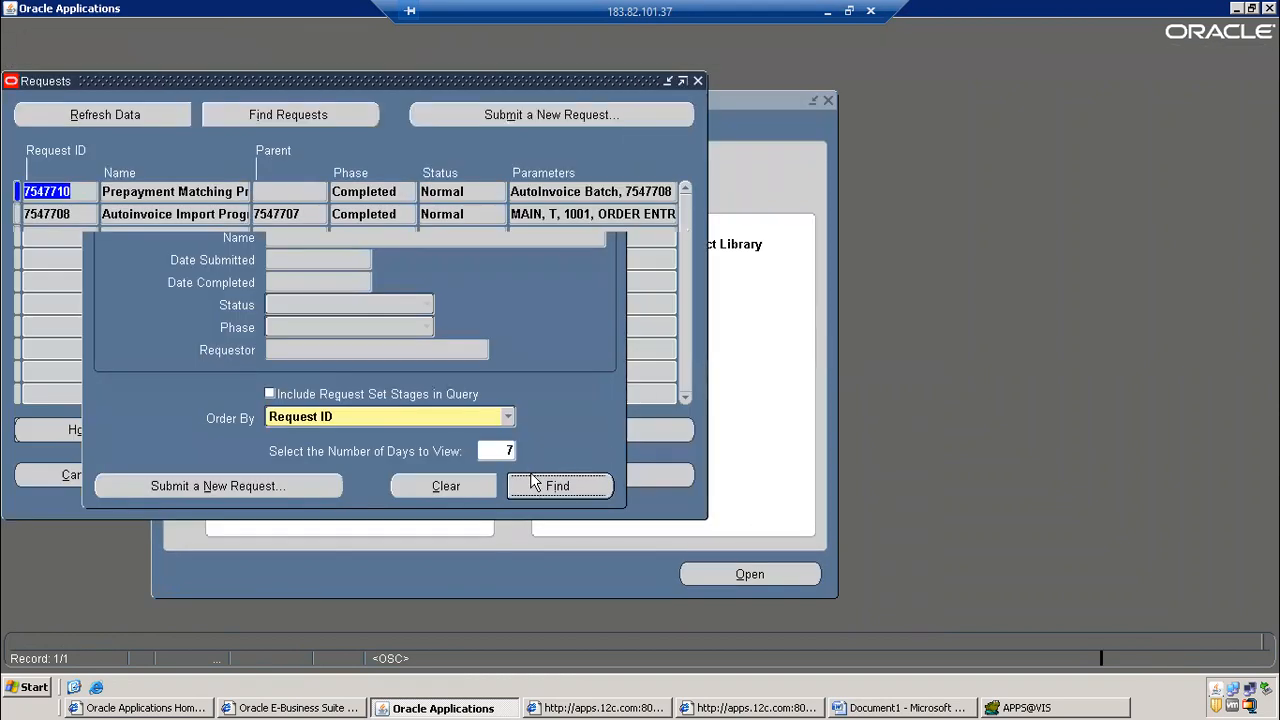
left_click(201, 57)
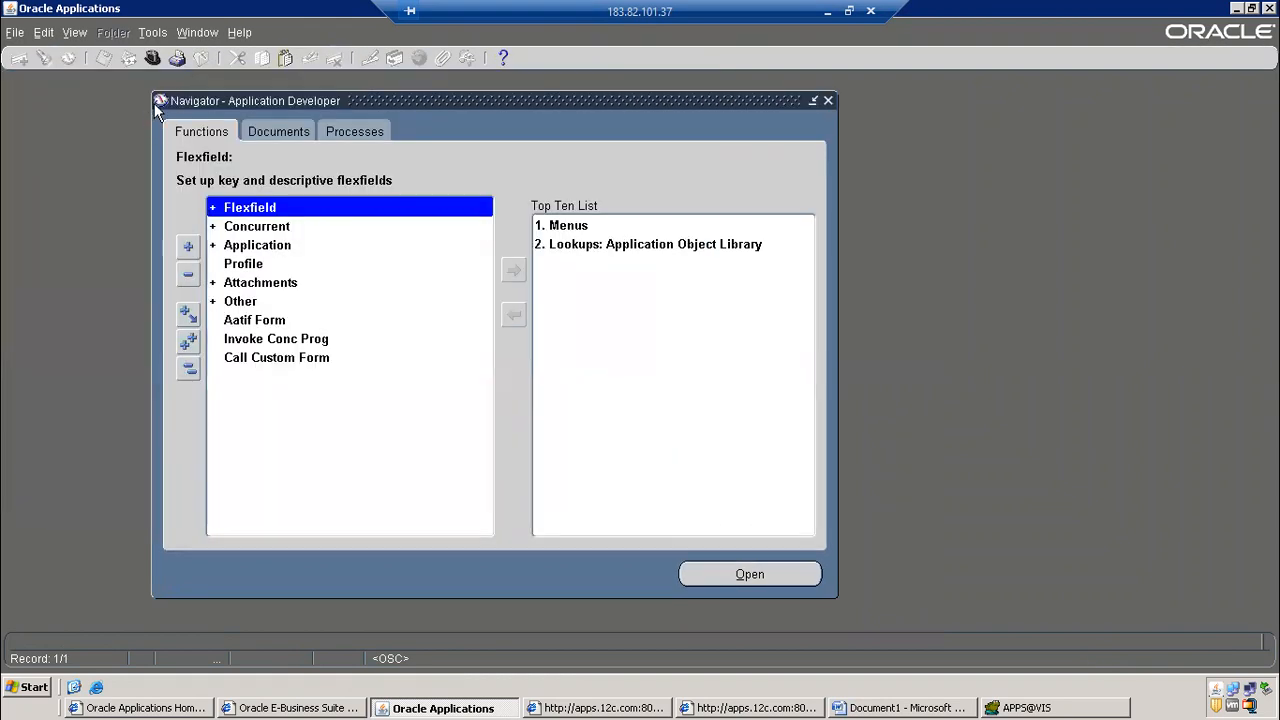
Open the Applications registration form and query application names matching "Gen%"
double_click(270, 248)
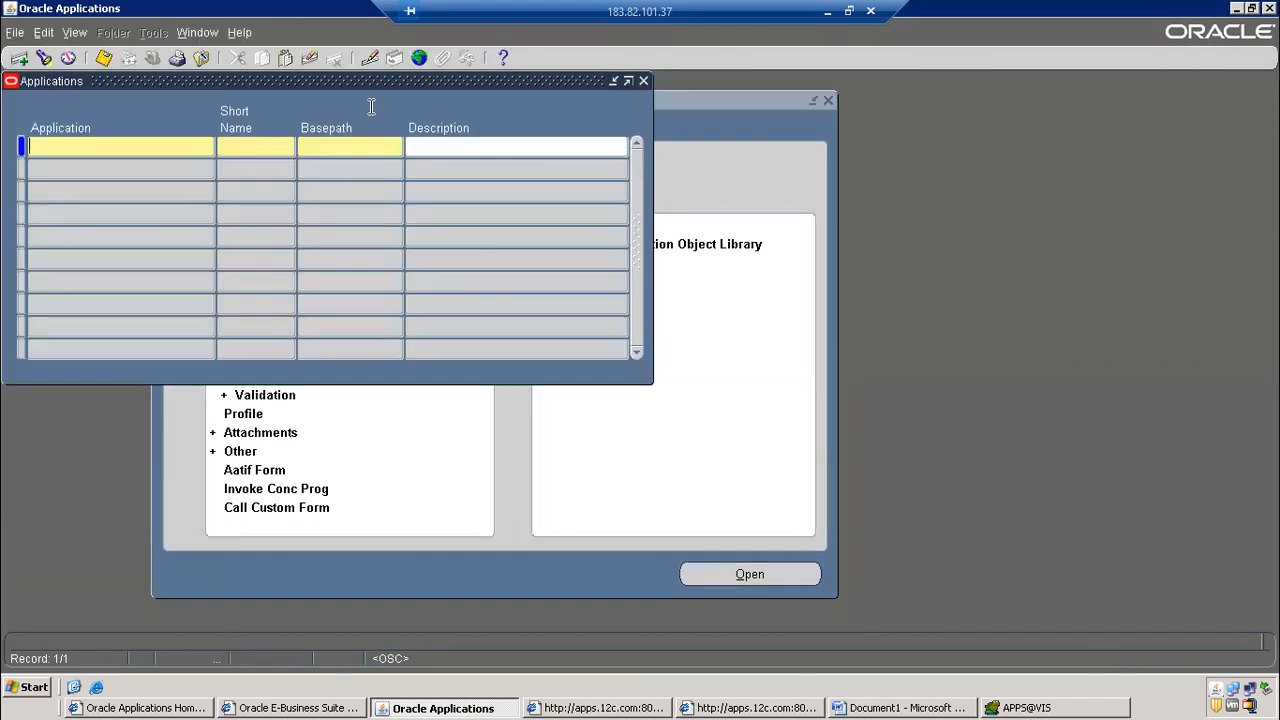
key("F11")
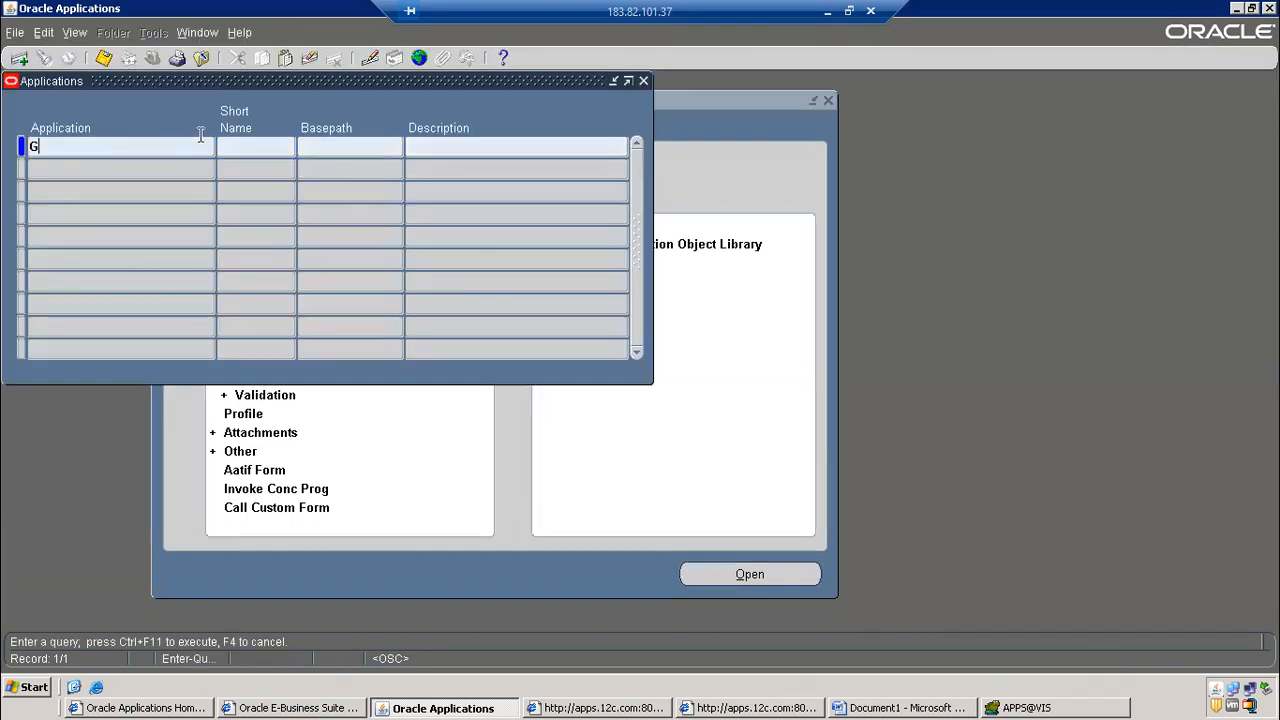
type("Gen%")
key("ctrl+F11")
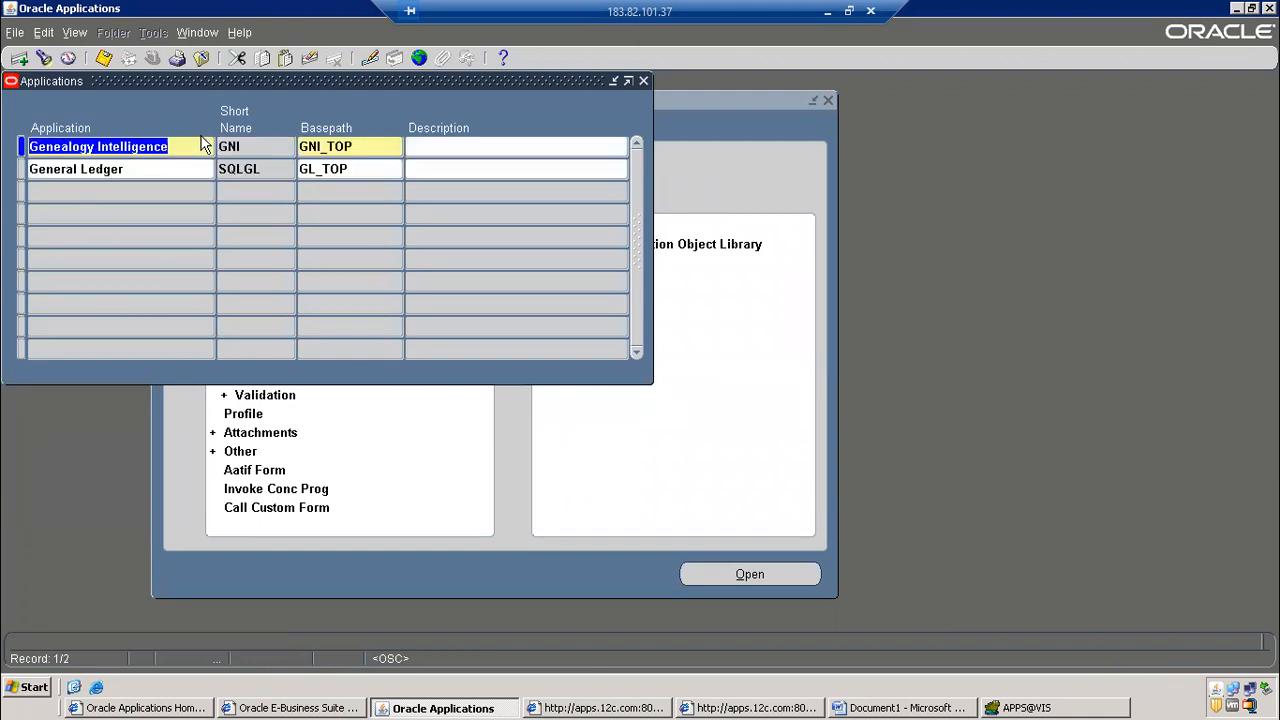
Examine the APPLICATION_ID field value of the General Ledger application through diagnostics
left_click(180, 168)
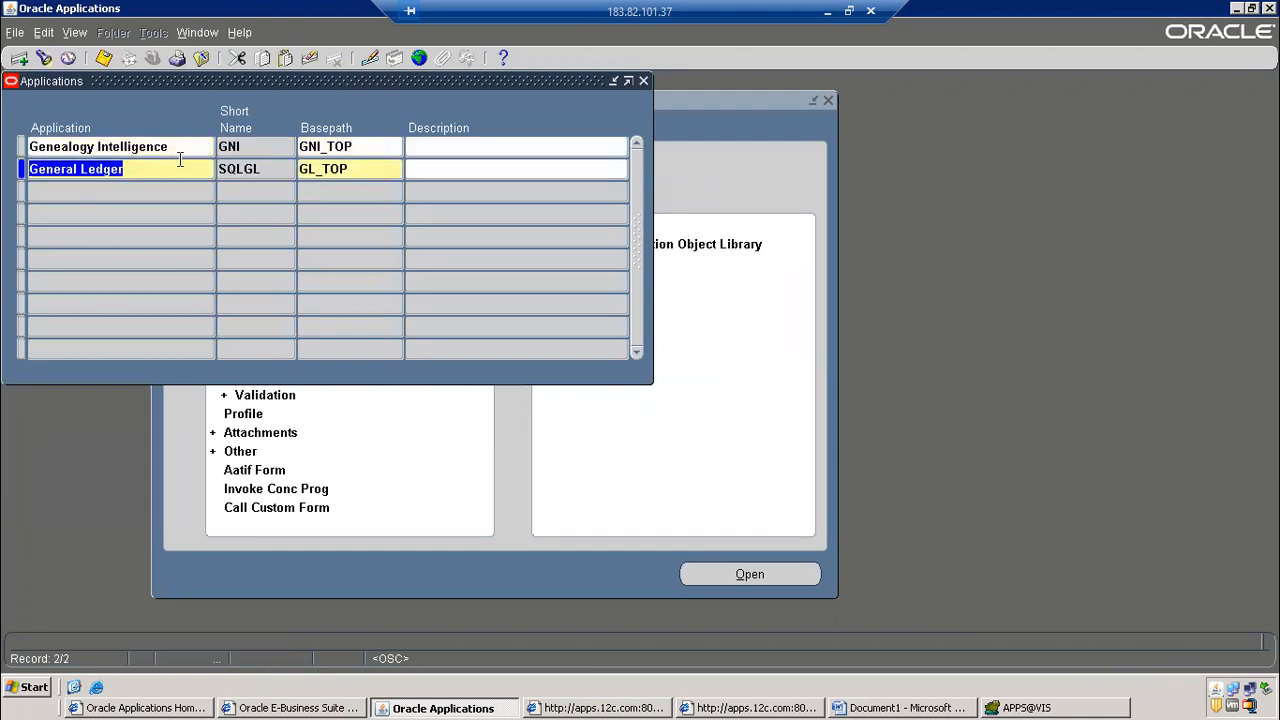
left_click(241, 33)
mouse_move(320, 132)
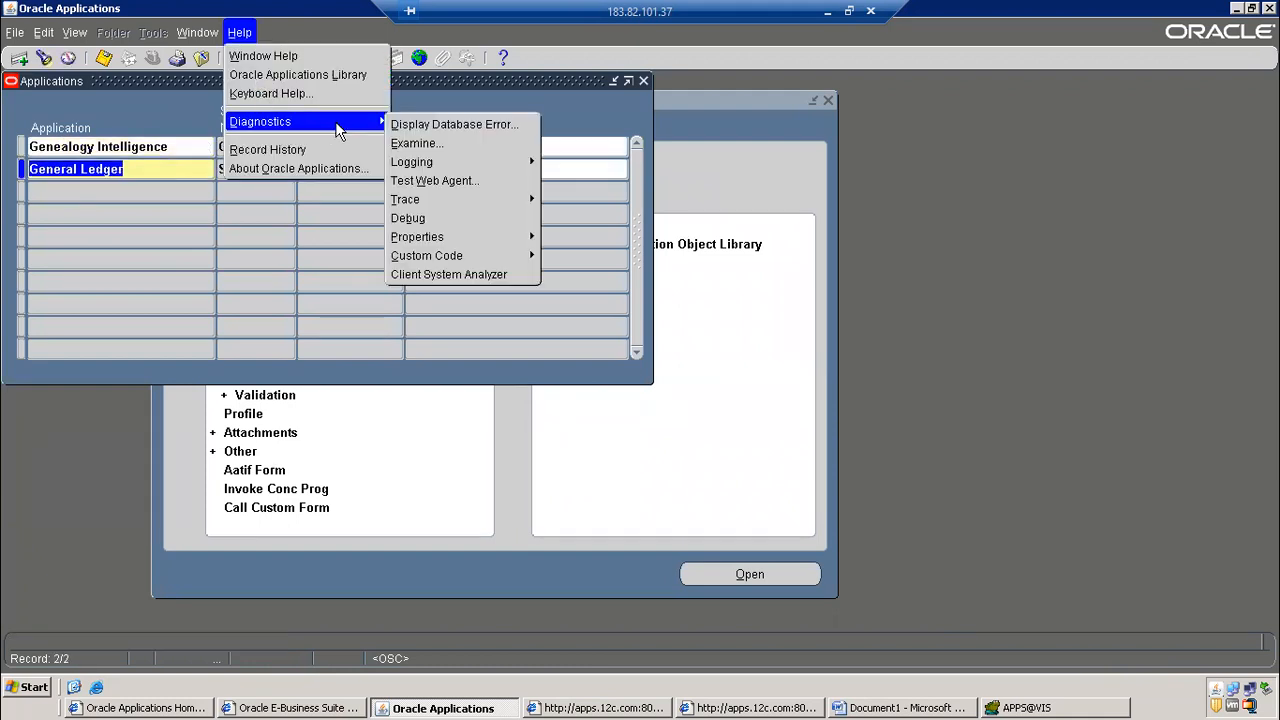
left_click(442, 142)
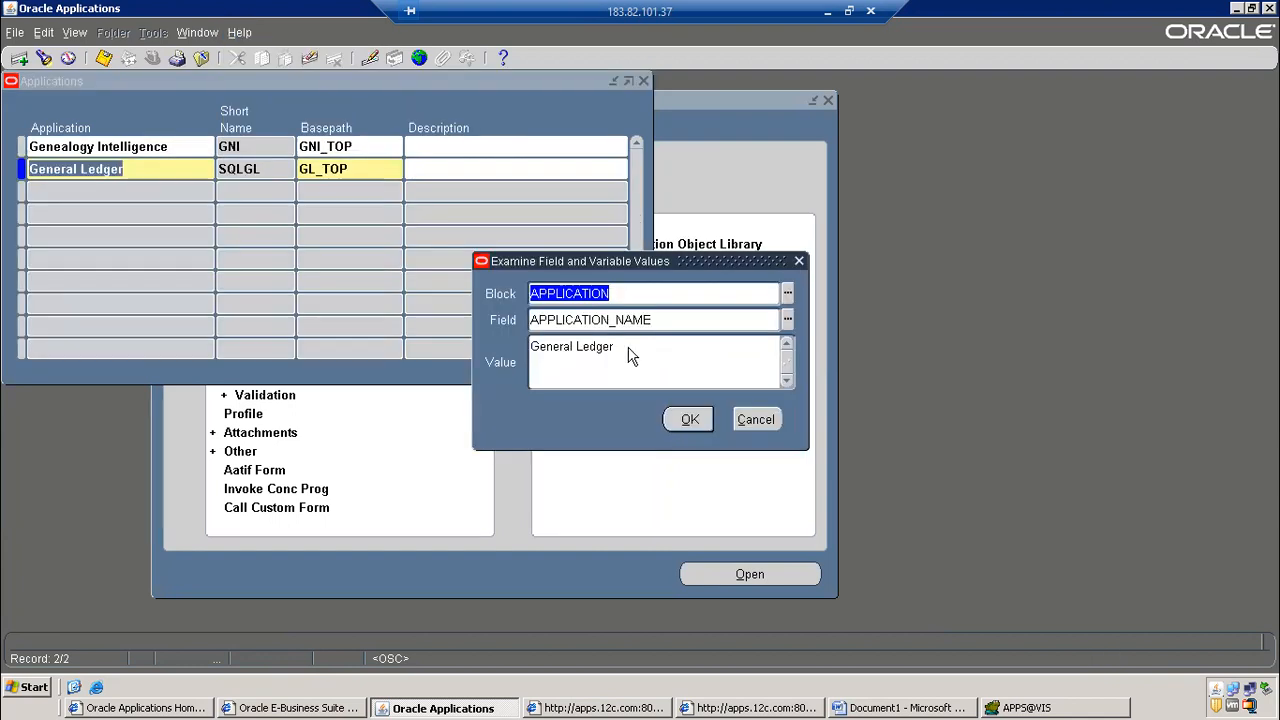
left_click(788, 320)
double_click(116, 240)
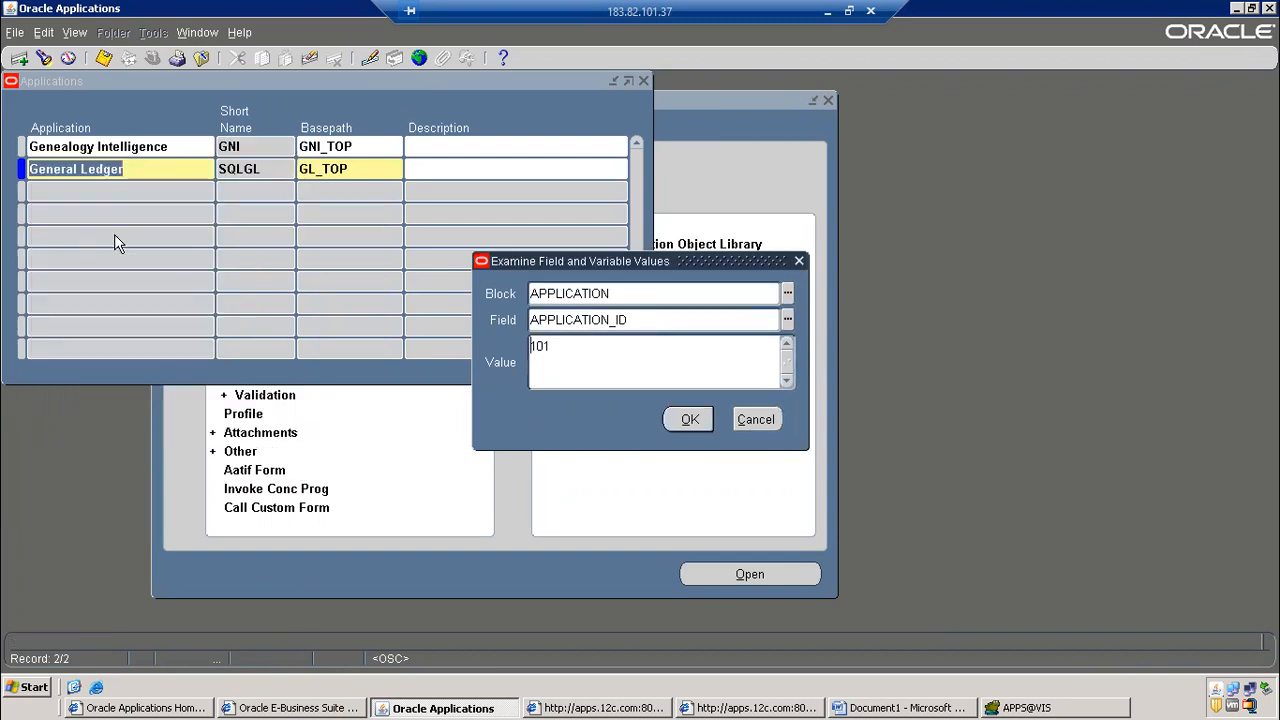
Switch to Toad and review the application_id filters and join conditions in the combined period status query
left_click_drag(572, 349, 429, 323)
left_click(1026, 707)
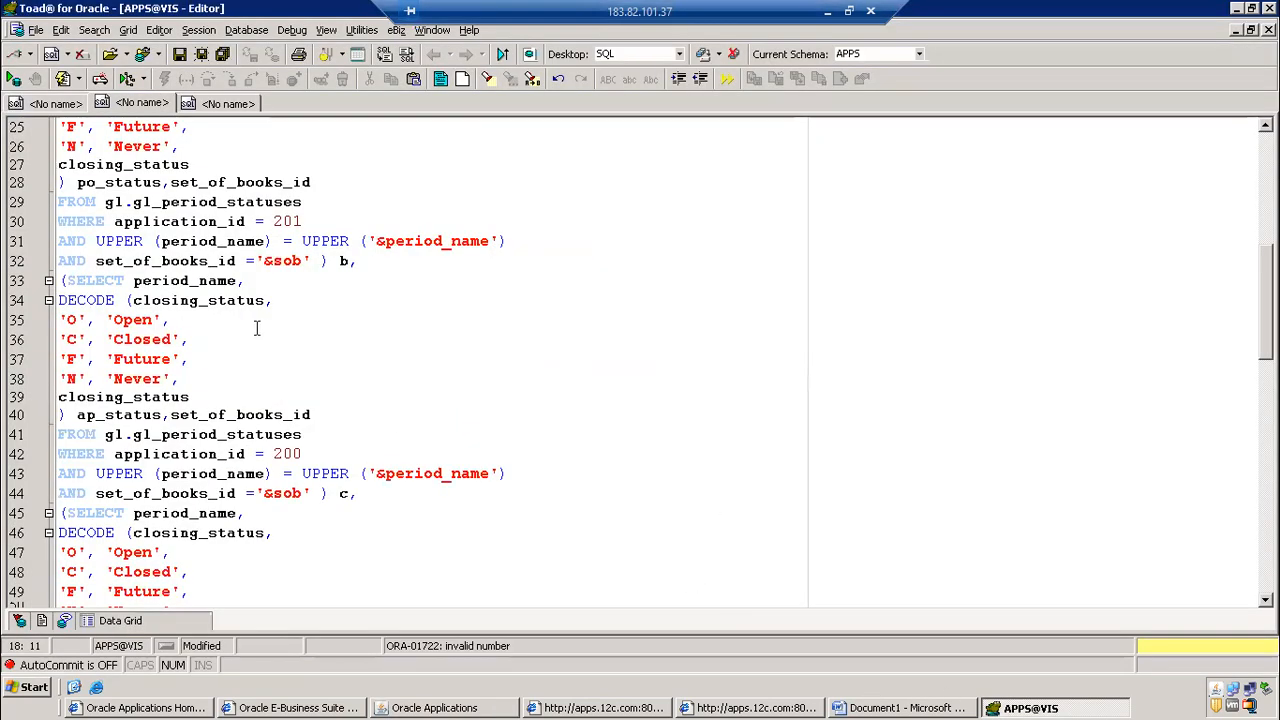
scroll(342, 429, "down", 3)
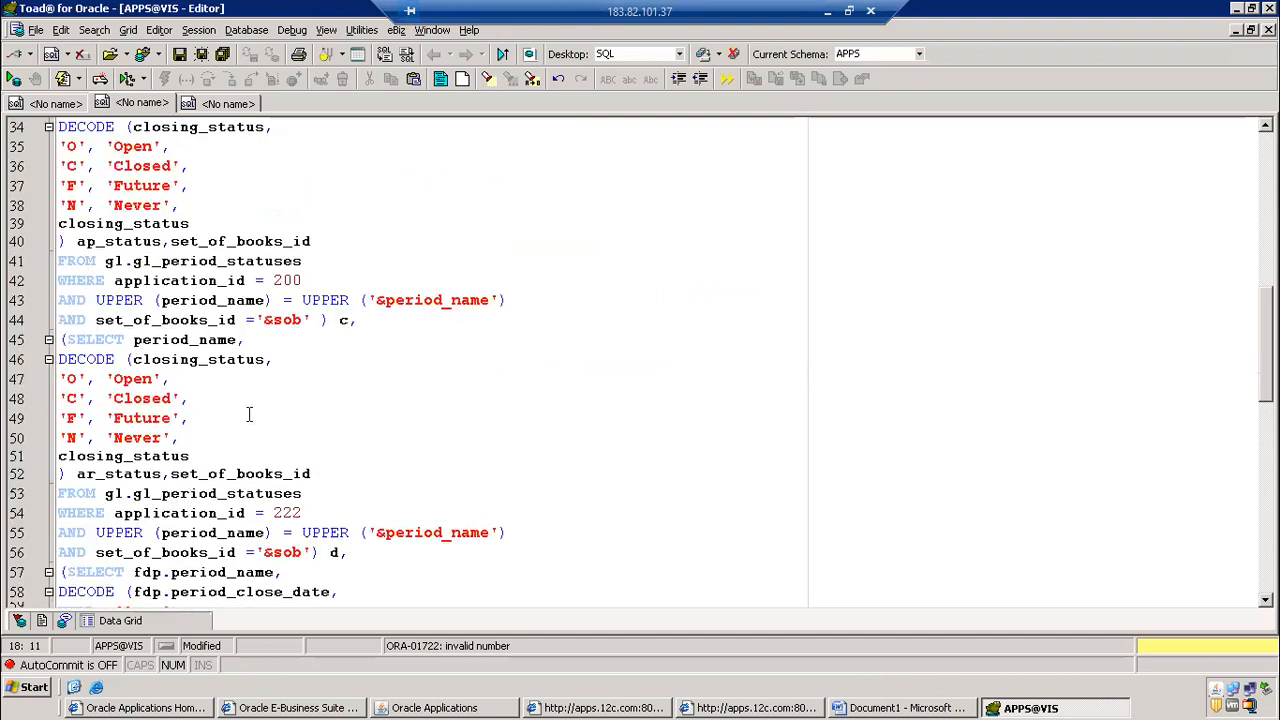
scroll(260, 467, "down", 6)
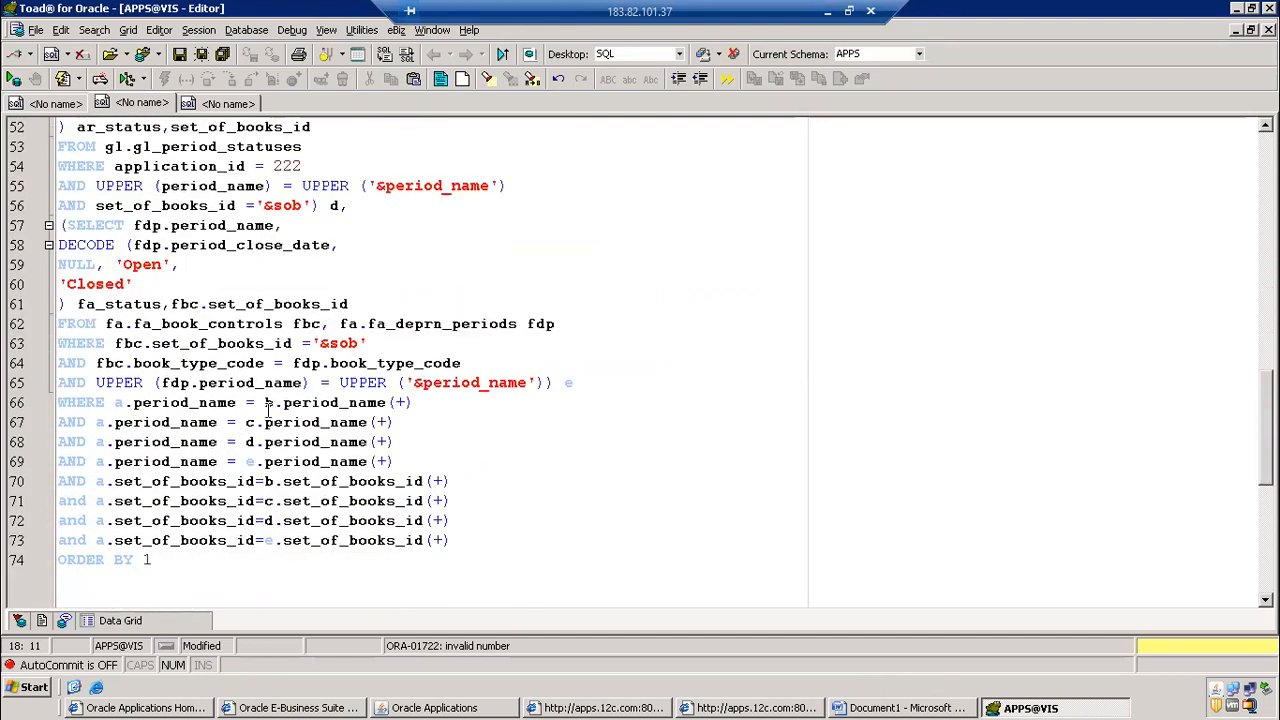
scroll(244, 390, "down", 4)
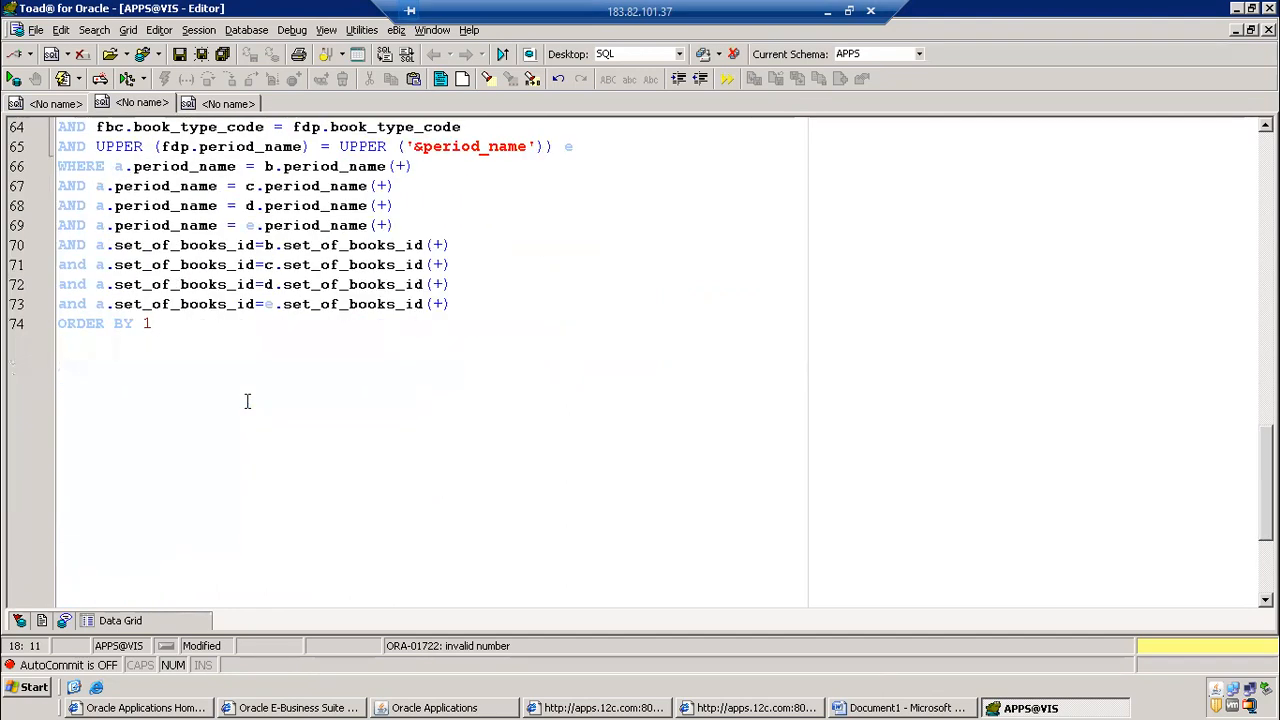
scroll(246, 398, "up", 8)
scroll(247, 398, "up", 13)
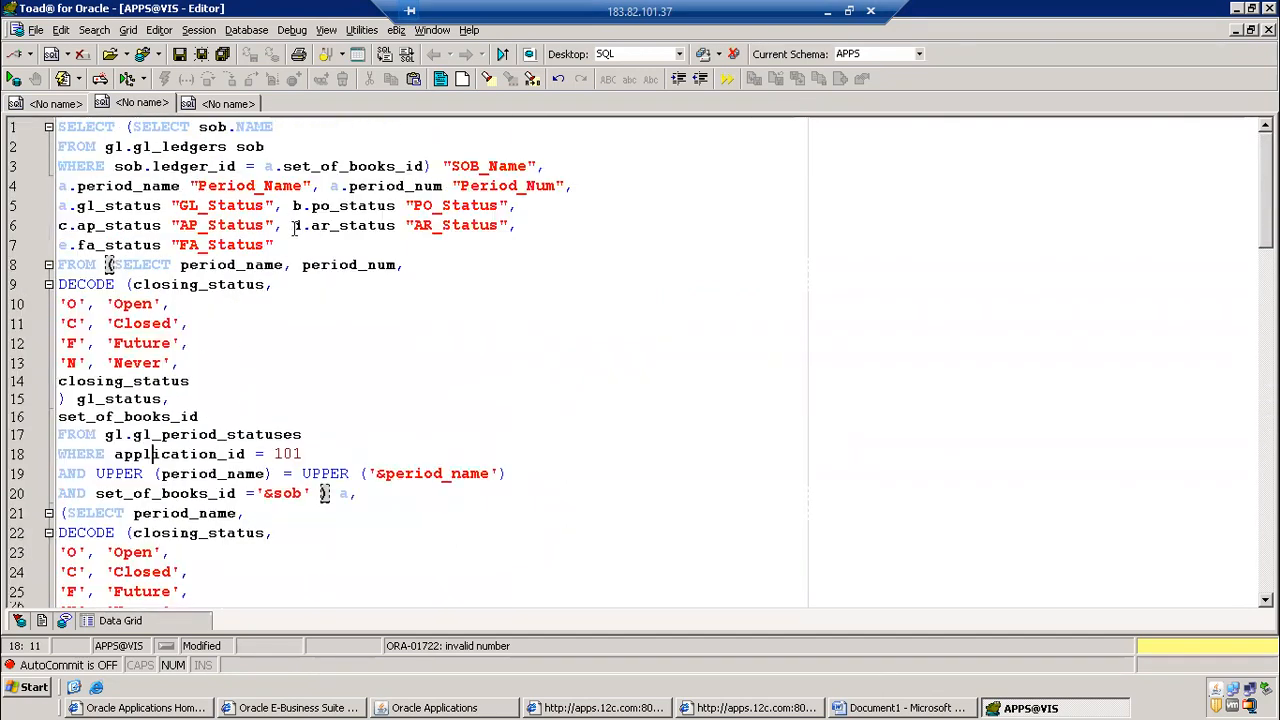
Copy the General Ledger subquery with application_id 101 and paste it over the query in a duplicated editor tab
left_click(305, 454)
left_click_drag(108, 265, 313, 488)
key("ctrl+c")
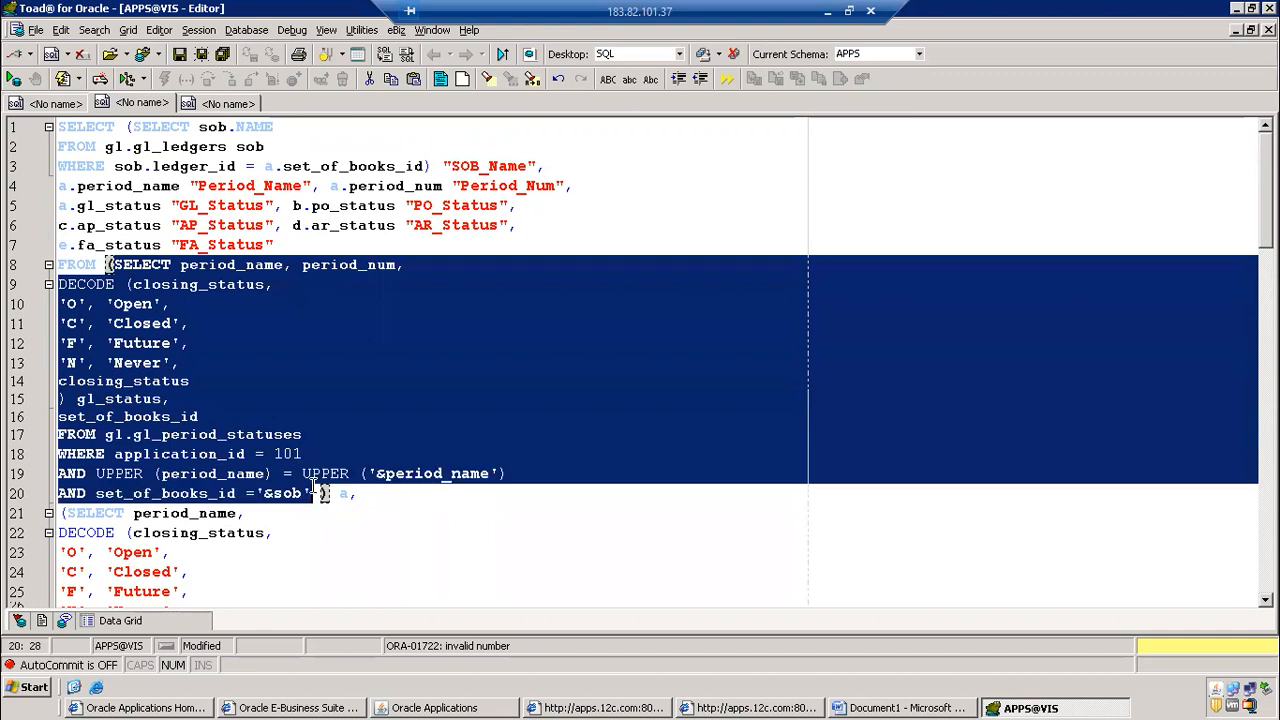
left_click(230, 104)
right_click(230, 104)
mouse_move(300, 143)
left_click(392, 146)
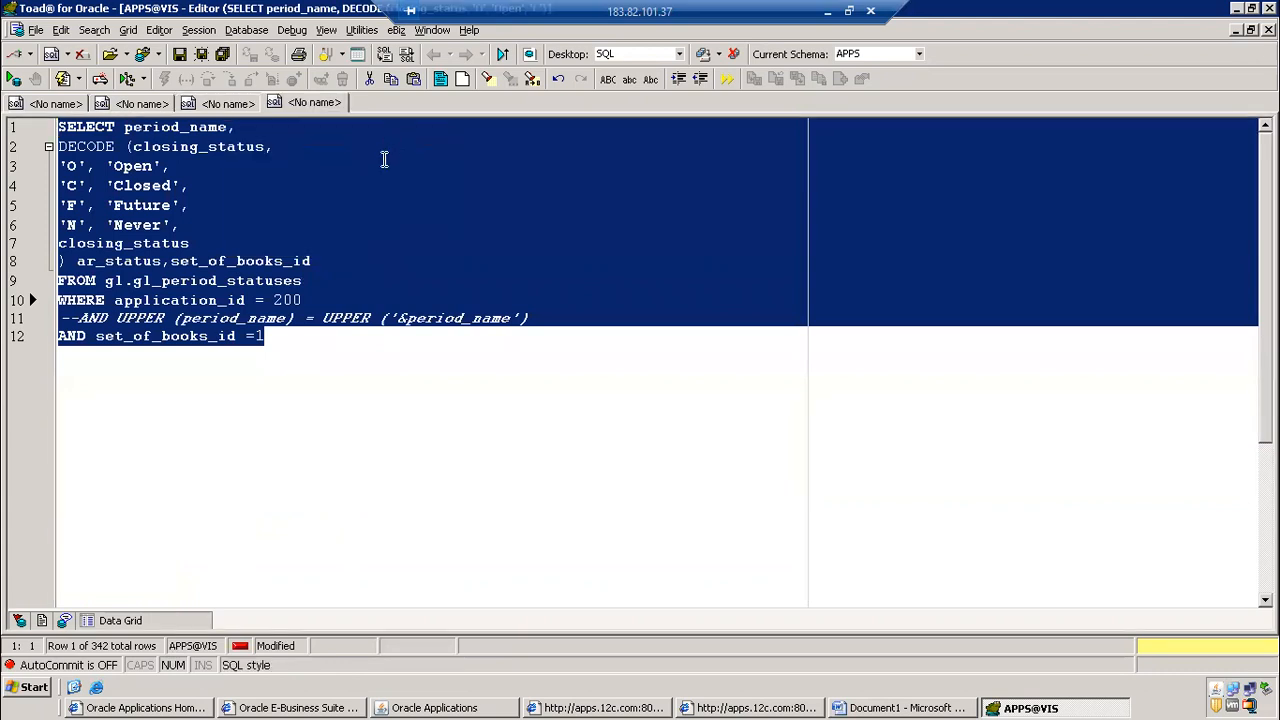
key("ctrl+v")
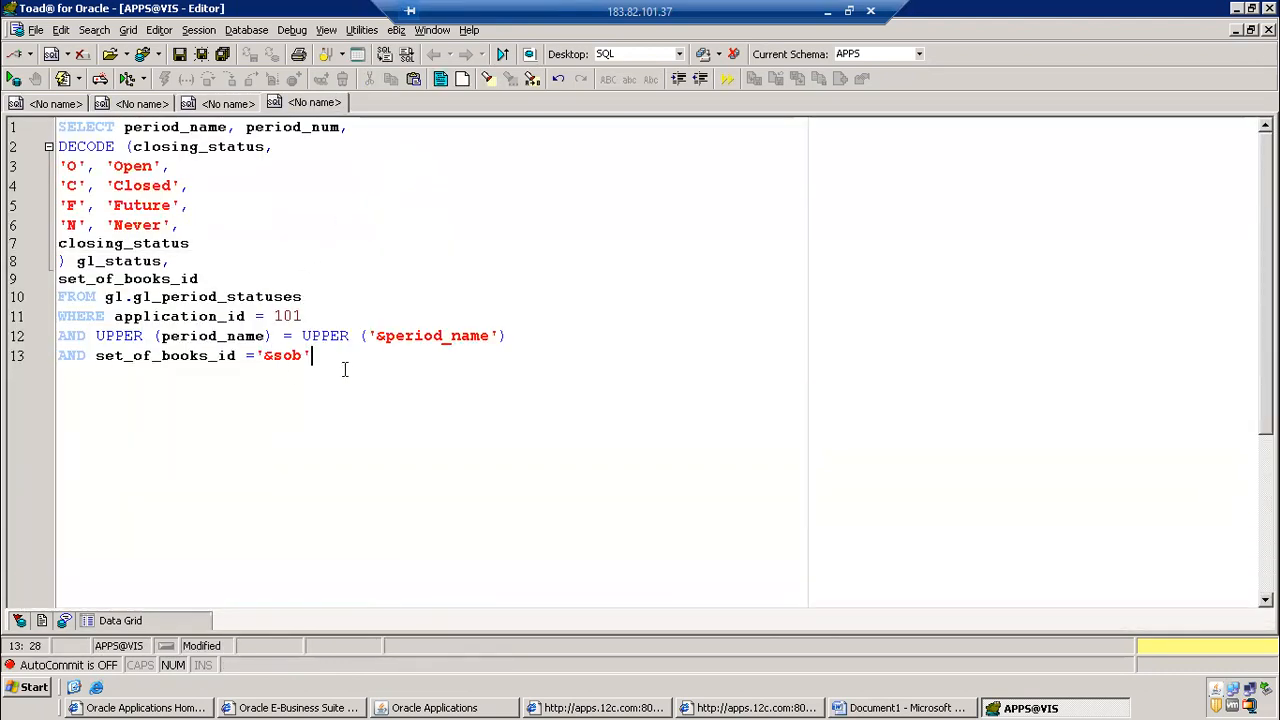
Set the set_of_books_id filter to 1 in the copied query and run it
left_click_drag(262, 340, 249, 356)
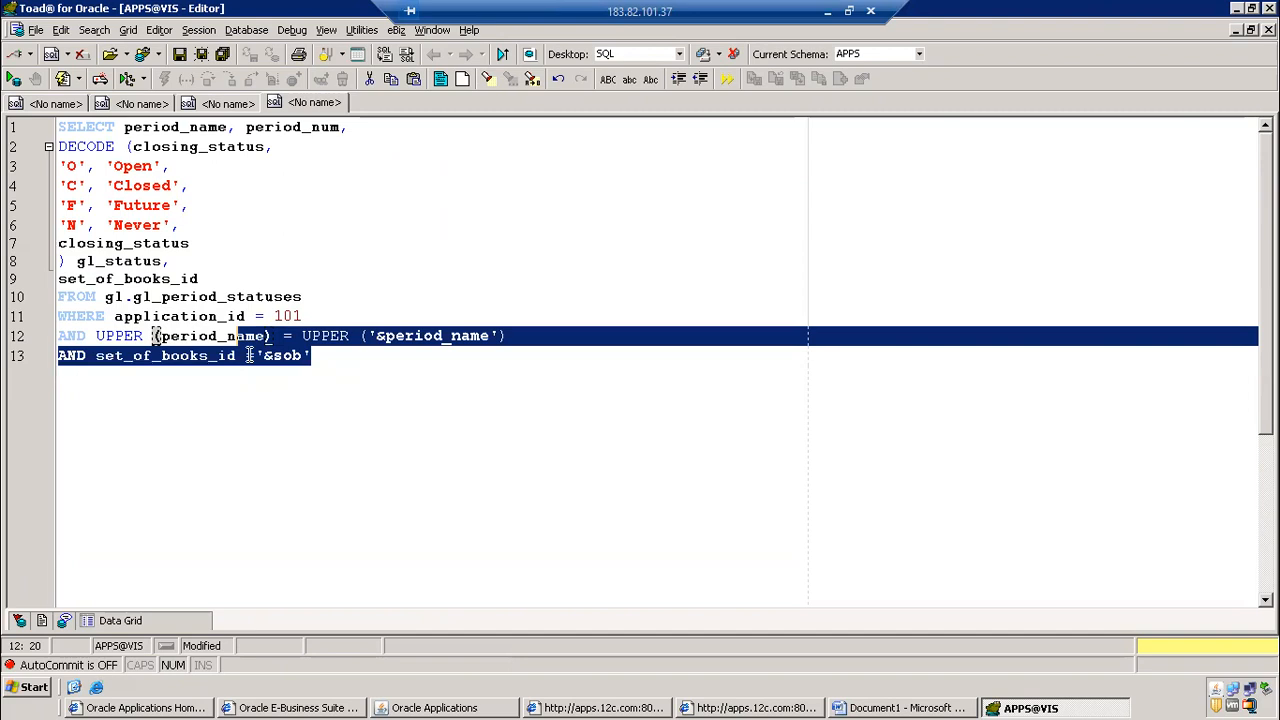
double_click(270, 356)
type("1")
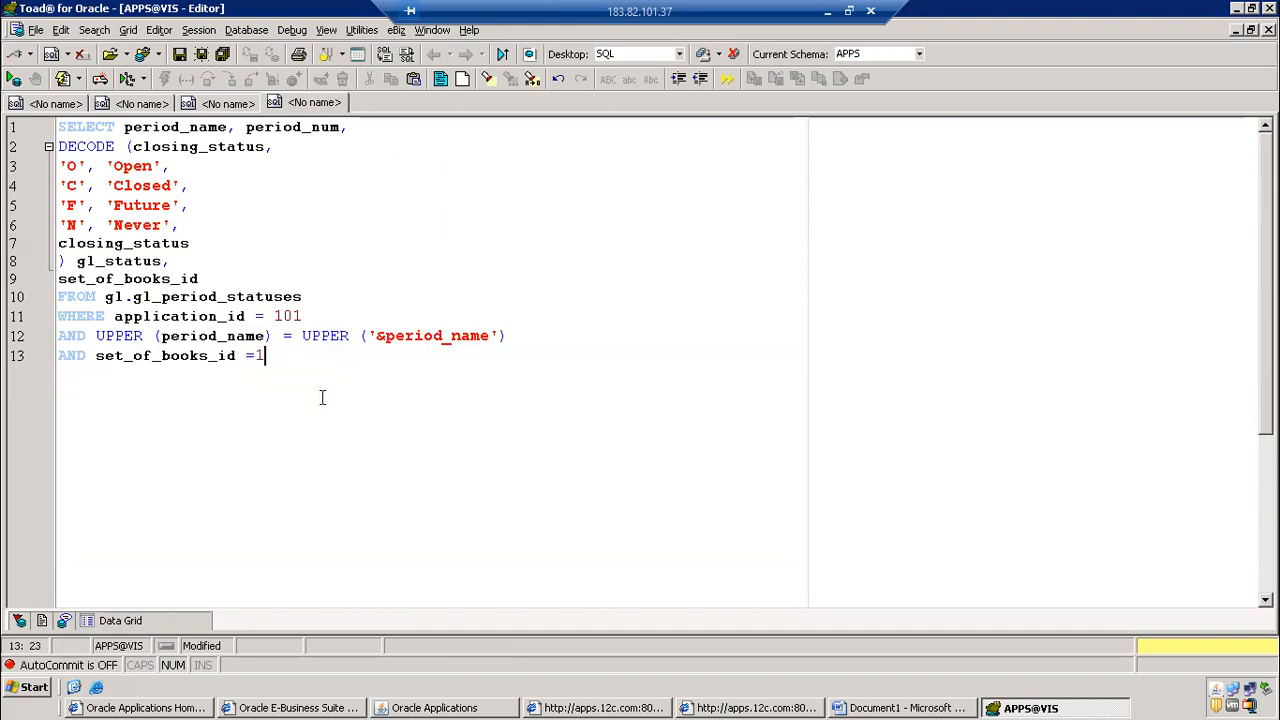
left_click(515, 330)
key("F9")
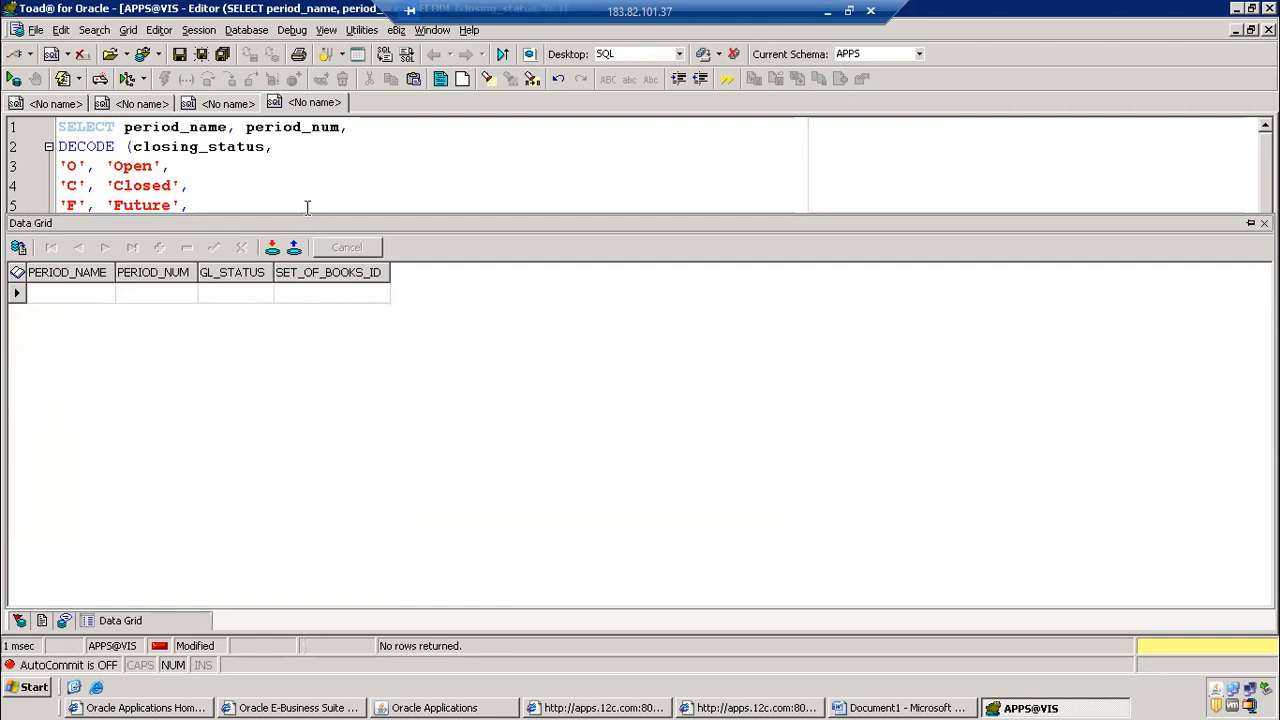
Replace the UPPER('&period_name') expression in the period_name condition with 'July-22' and run the query
left_click(68, 337)
left_click_drag(310, 335, 508, 339)
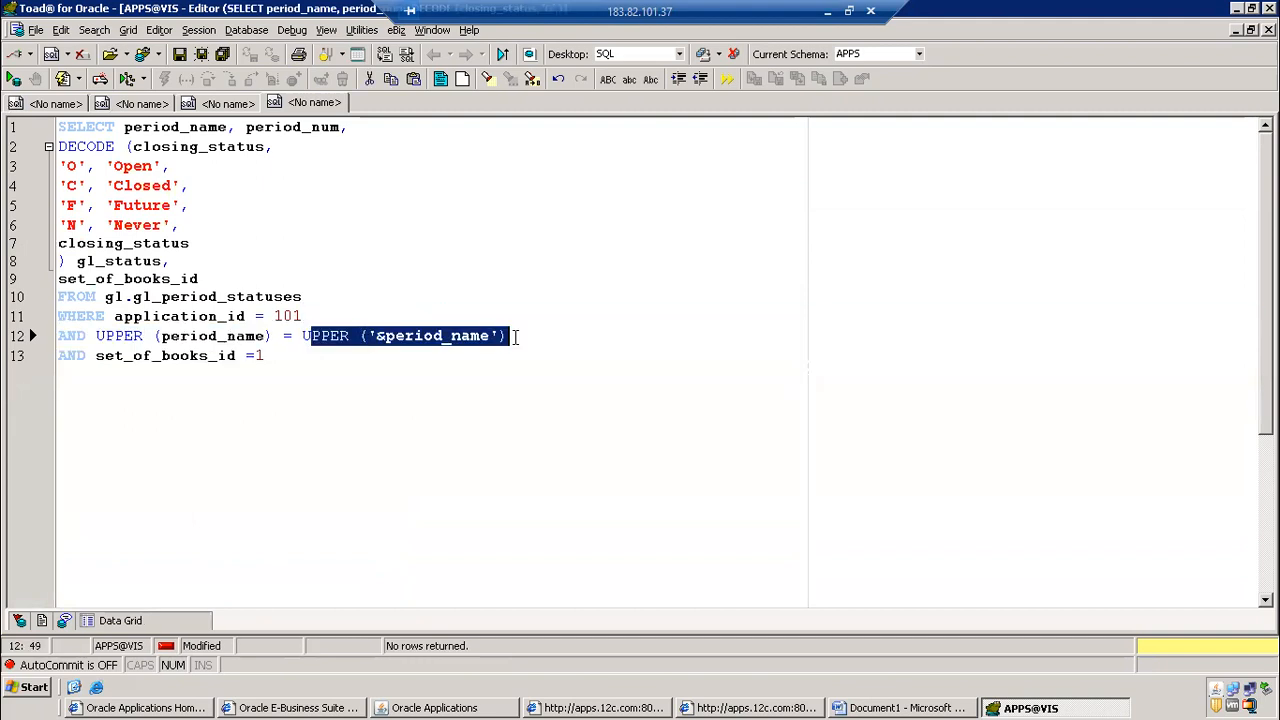
key("BackSpace")
key("BackSpace")
key("BackSpace")
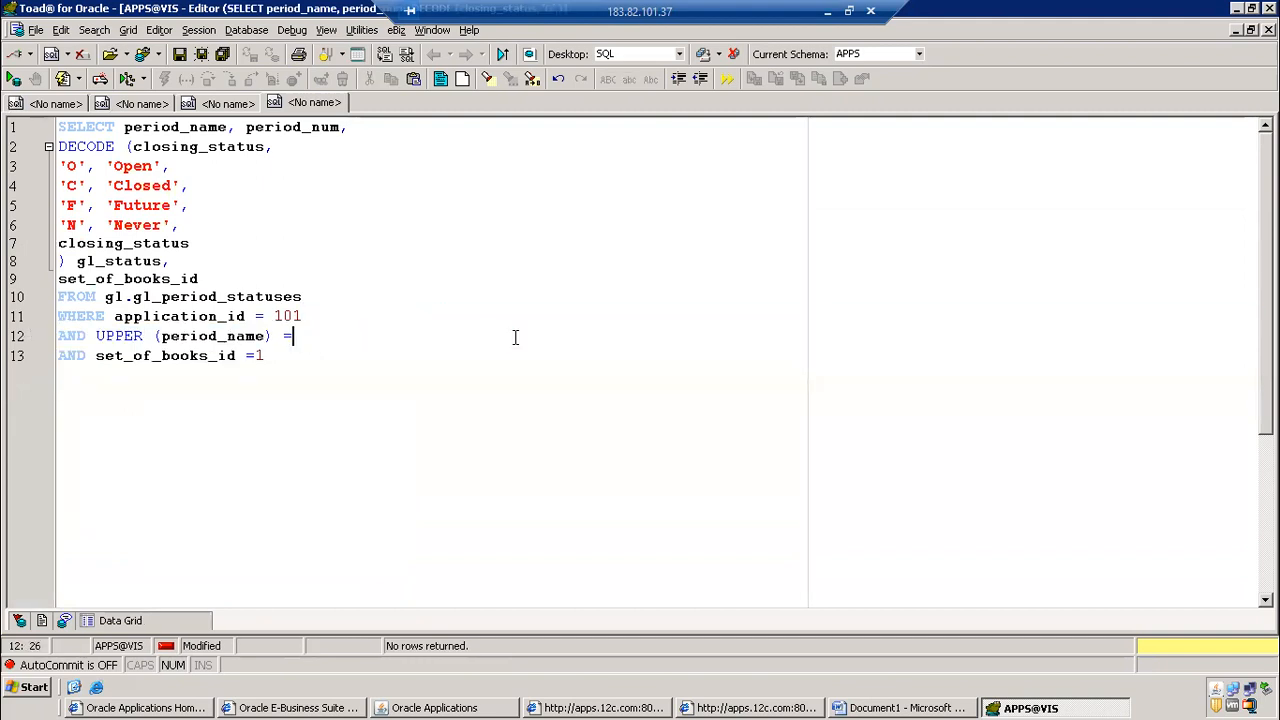
type("''")
type("Jul")
type("-")
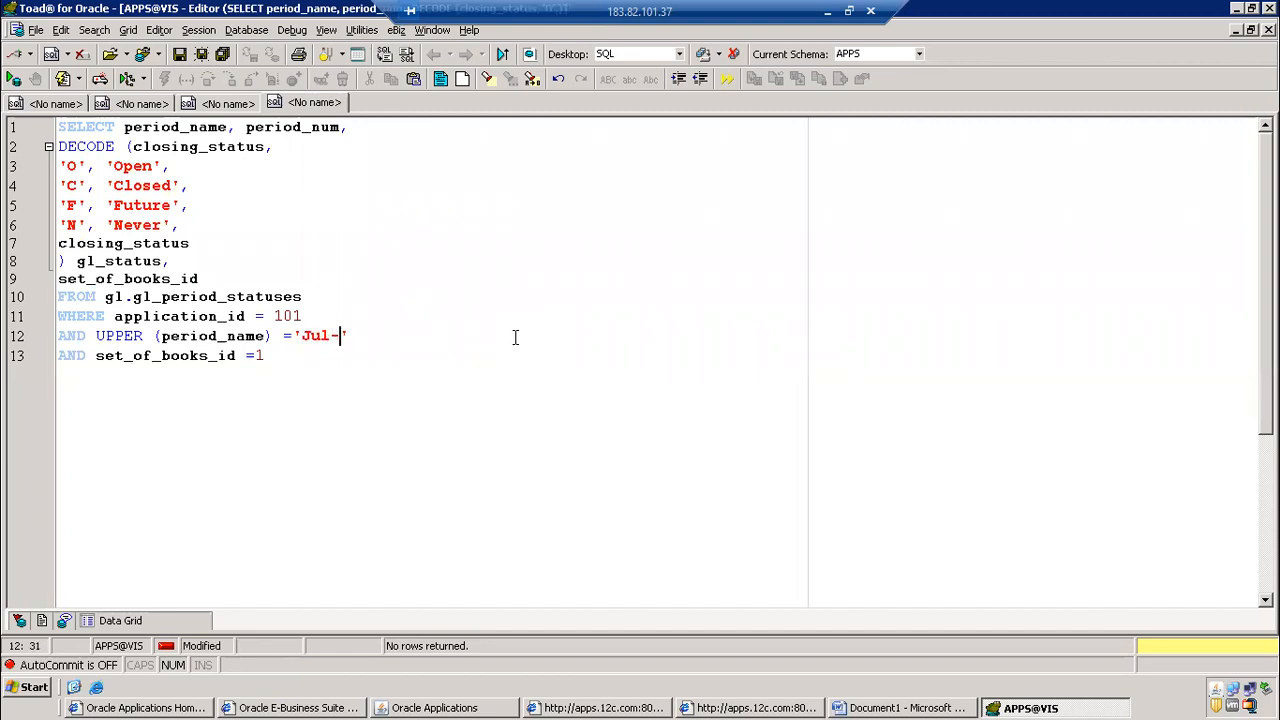
key("BackSpace")
type("y-22")
key("F9")
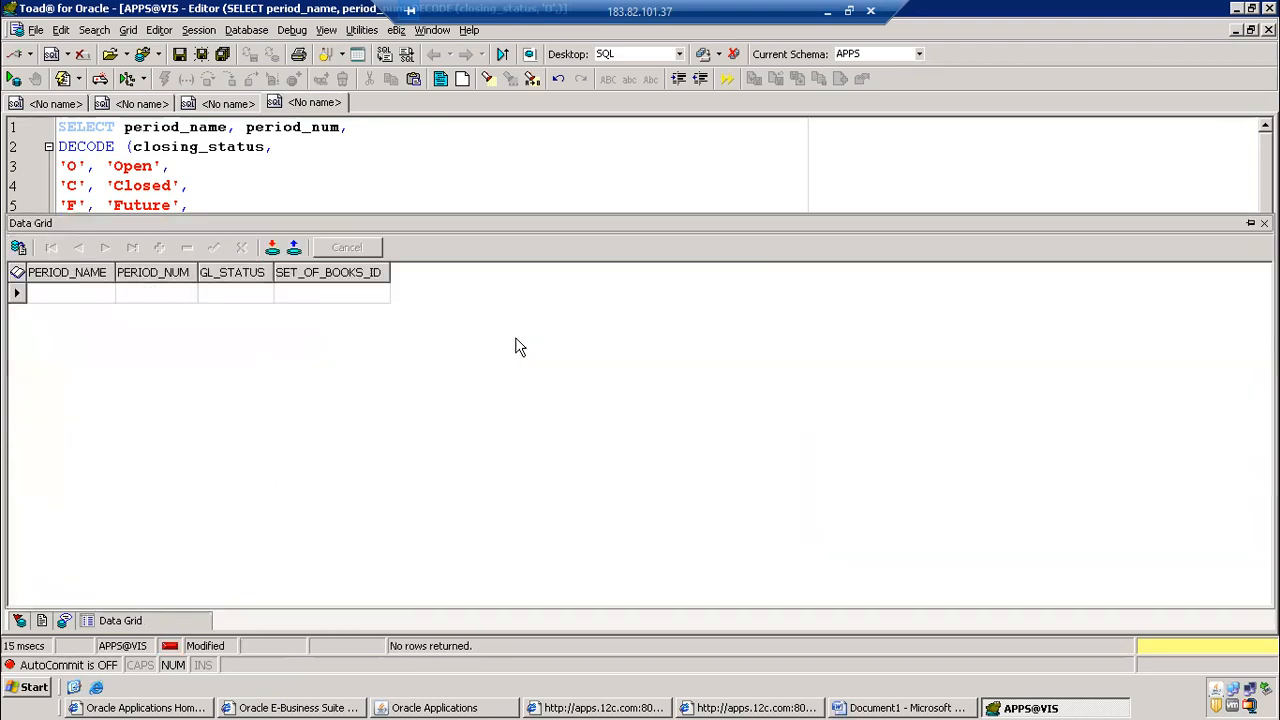
Rerun the query, edit the period_name condition's value to 'JUL-22' and execute it again
left_click(368, 184)
scroll(310, 318, "down", 1)
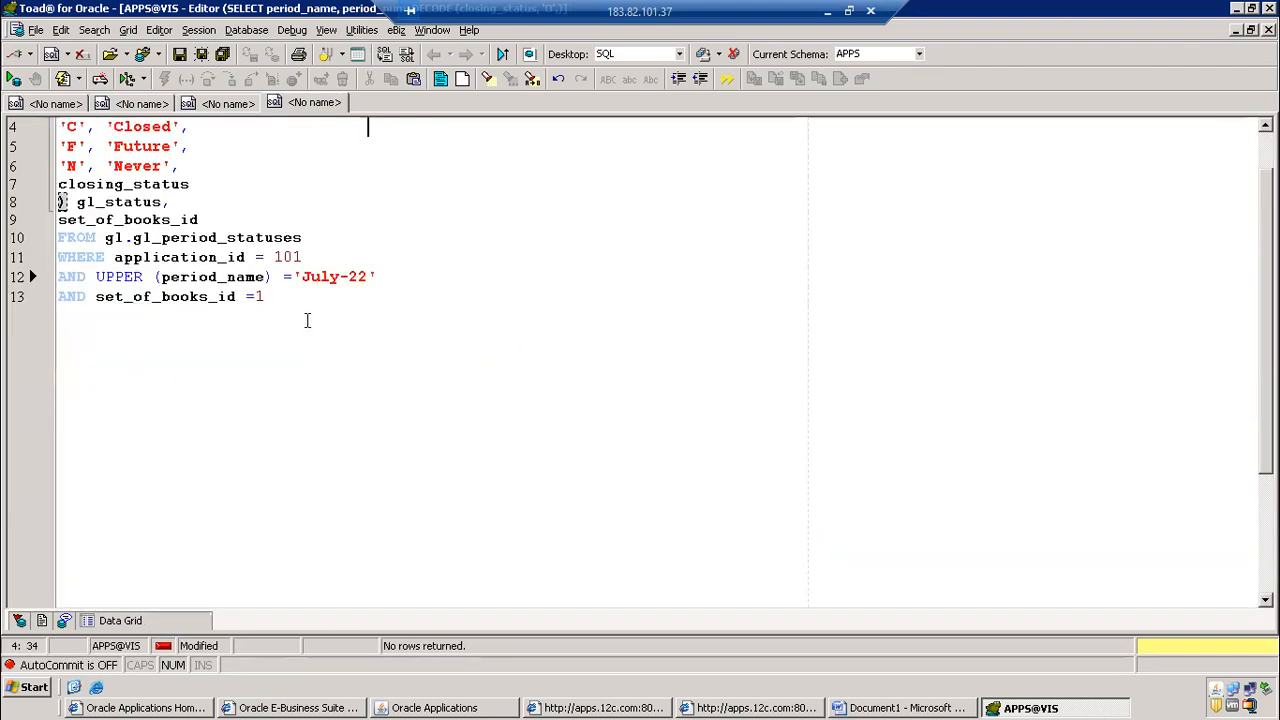
left_click(308, 276)
key("F9")
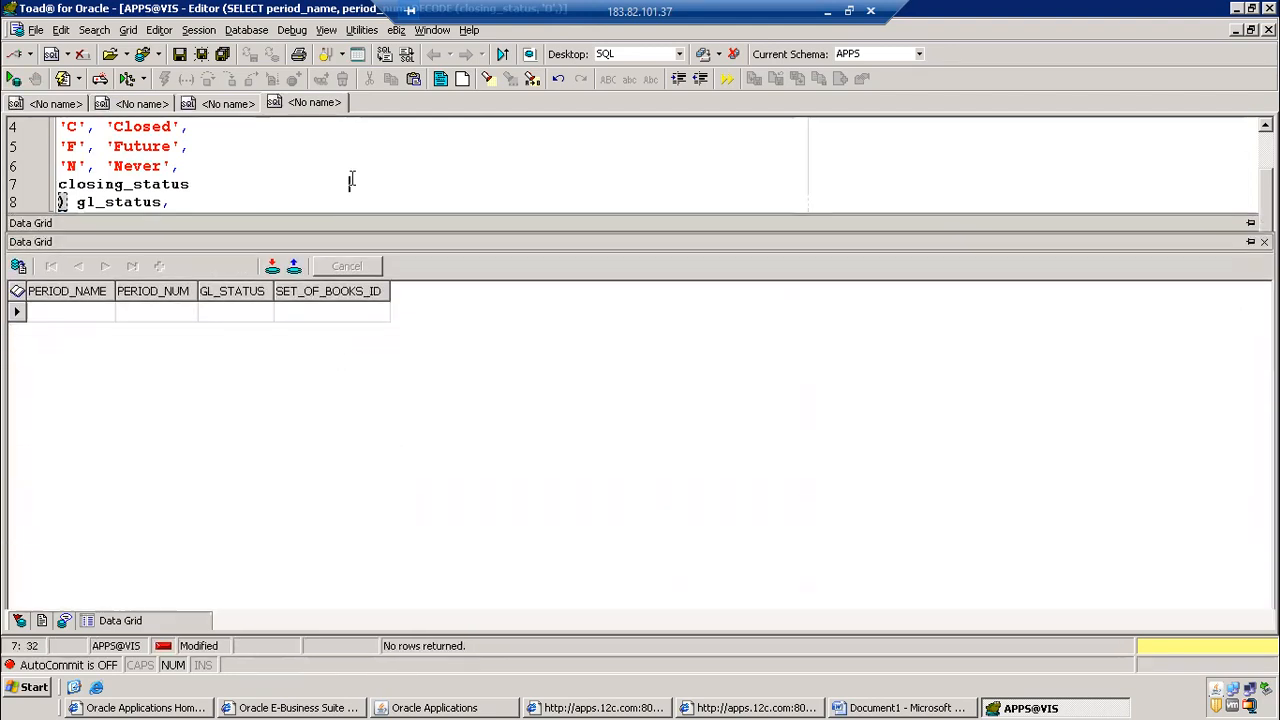
left_click(349, 184)
left_click(337, 277)
key("BackSpace")
key("BackSpace")
key("BackSpace")
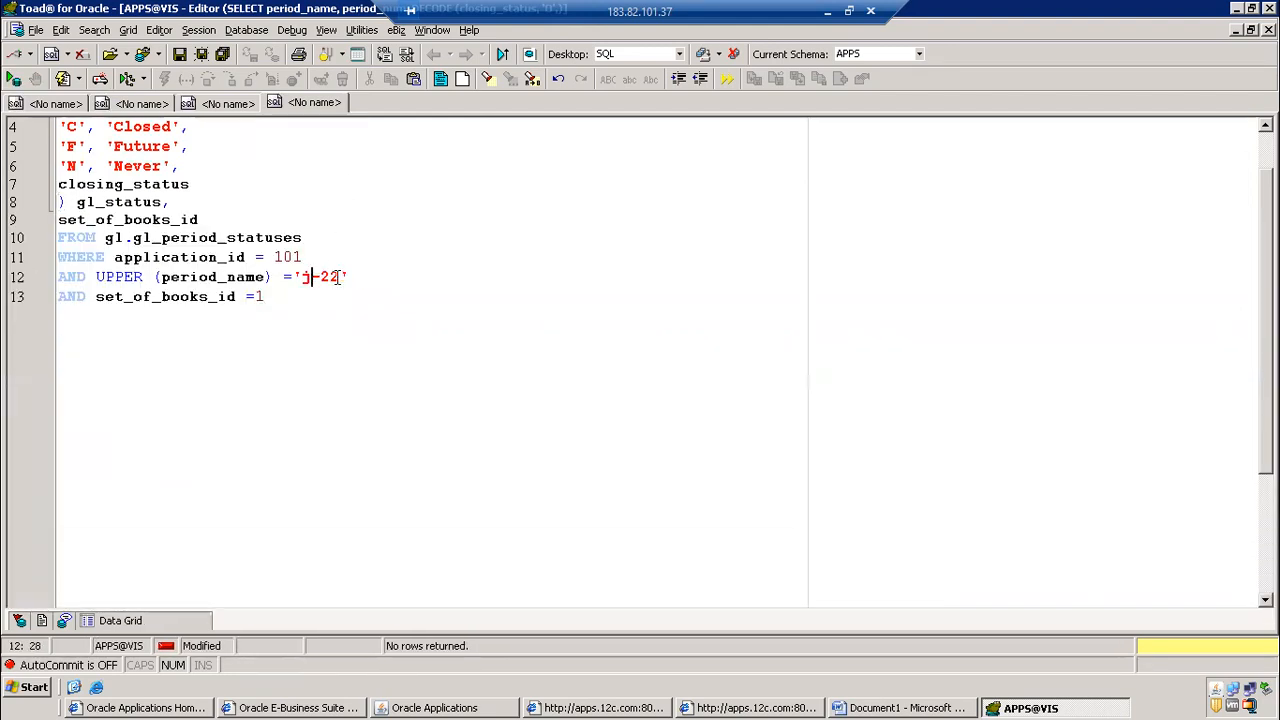
type("UN")
key("F9")
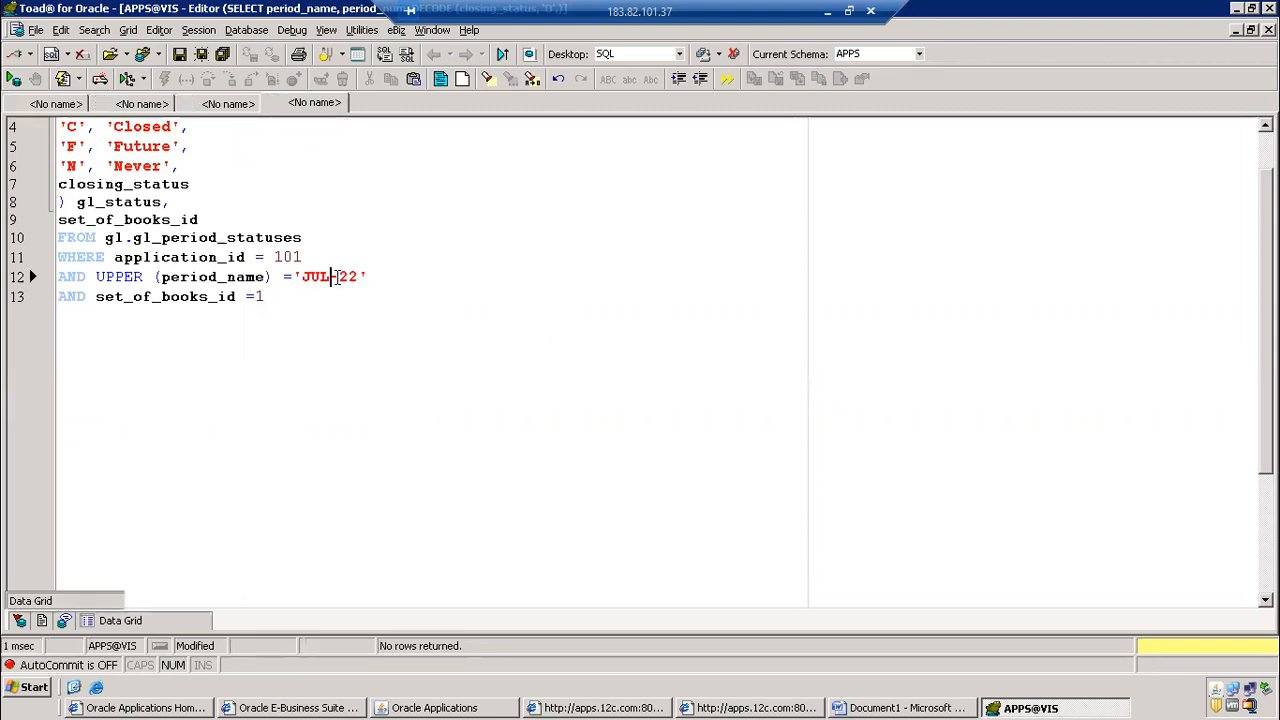
Comment out the period_name condition and run the query for all General Ledger periods
left_click(340, 166)
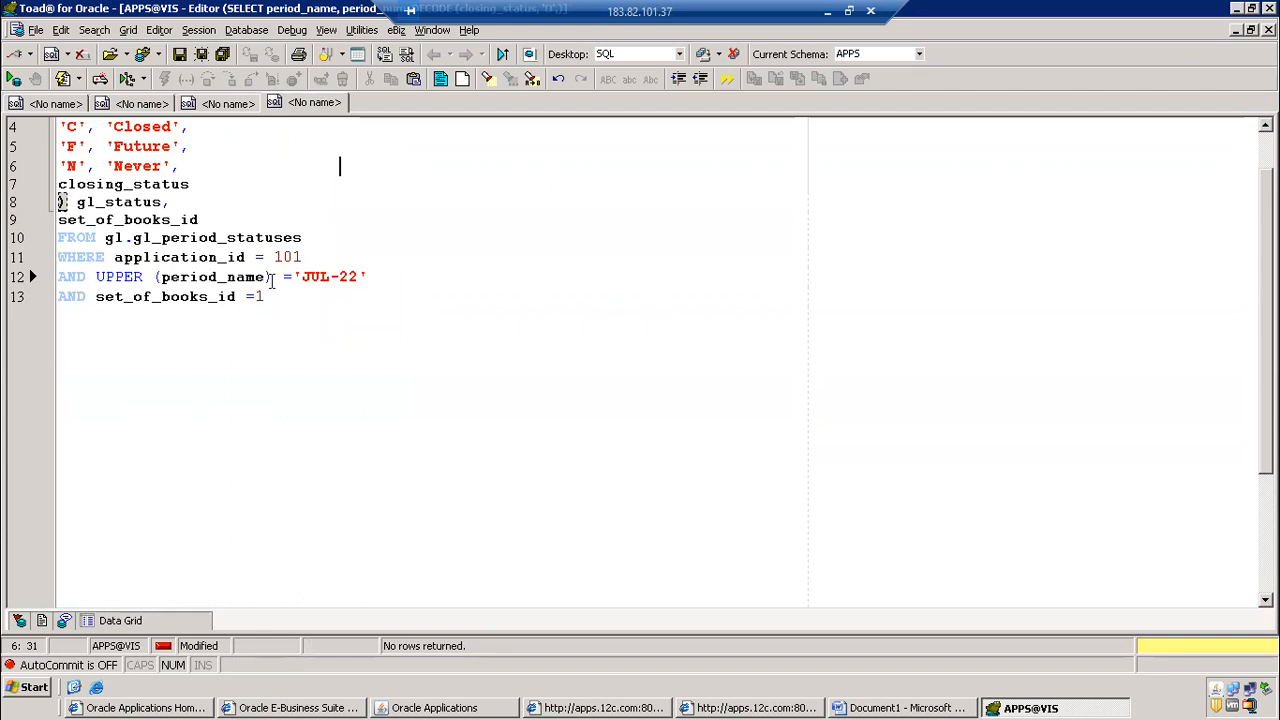
left_click(60, 296)
left_click(62, 279)
type("--")
left_click(172, 243)
key("F9")
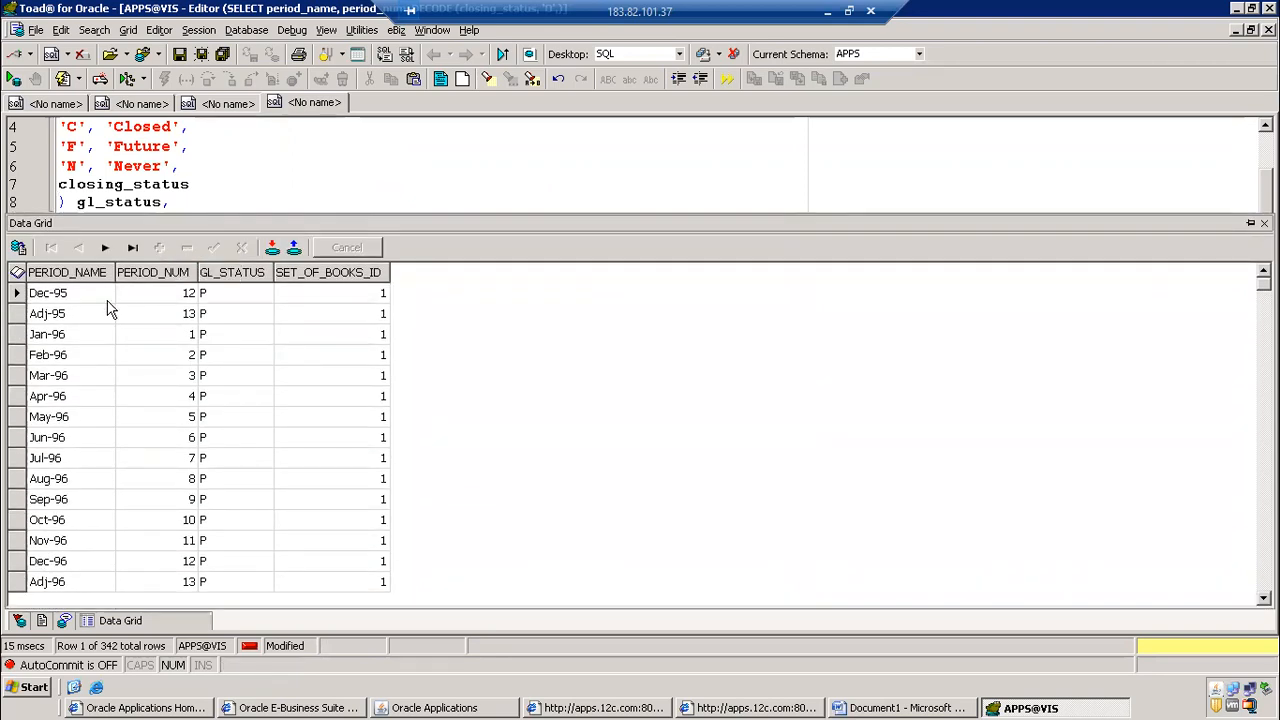
Sort the query results by period name in descending order, rerunning the query once, and check the GL_STATUS of july-22
left_click(80, 290)
left_click(545, 384)
key("Return")
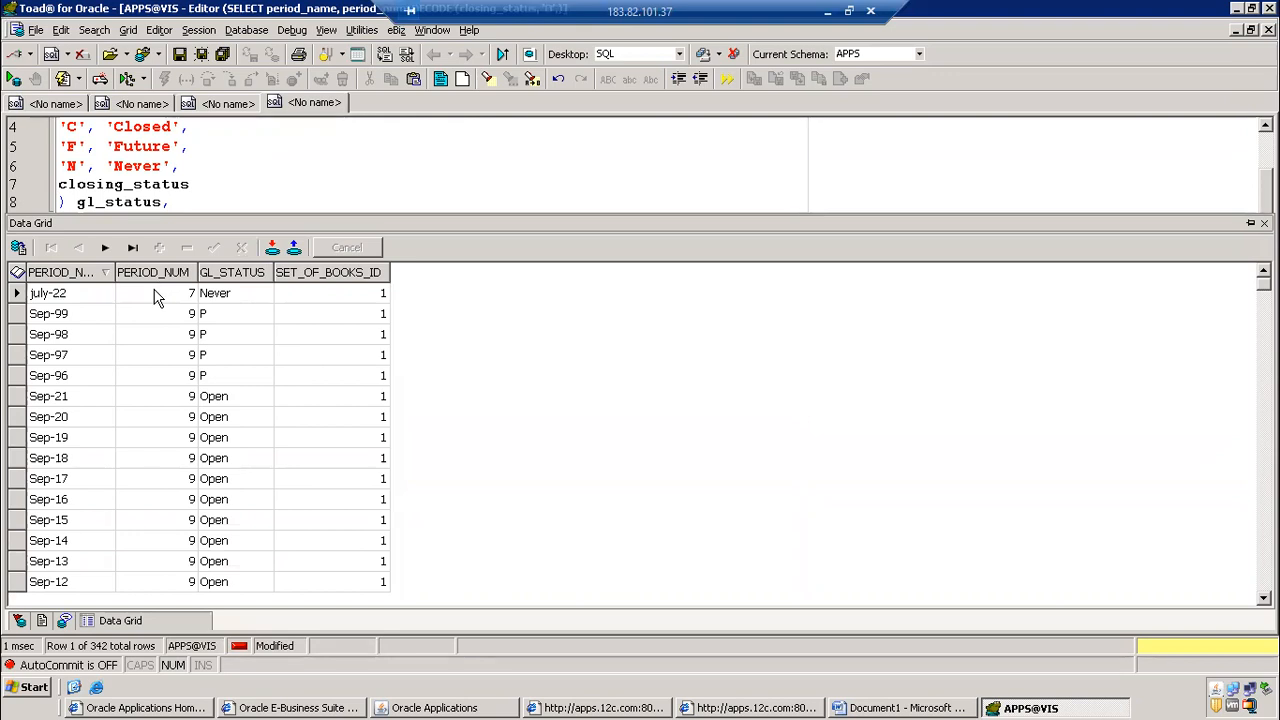
left_click(155, 297)
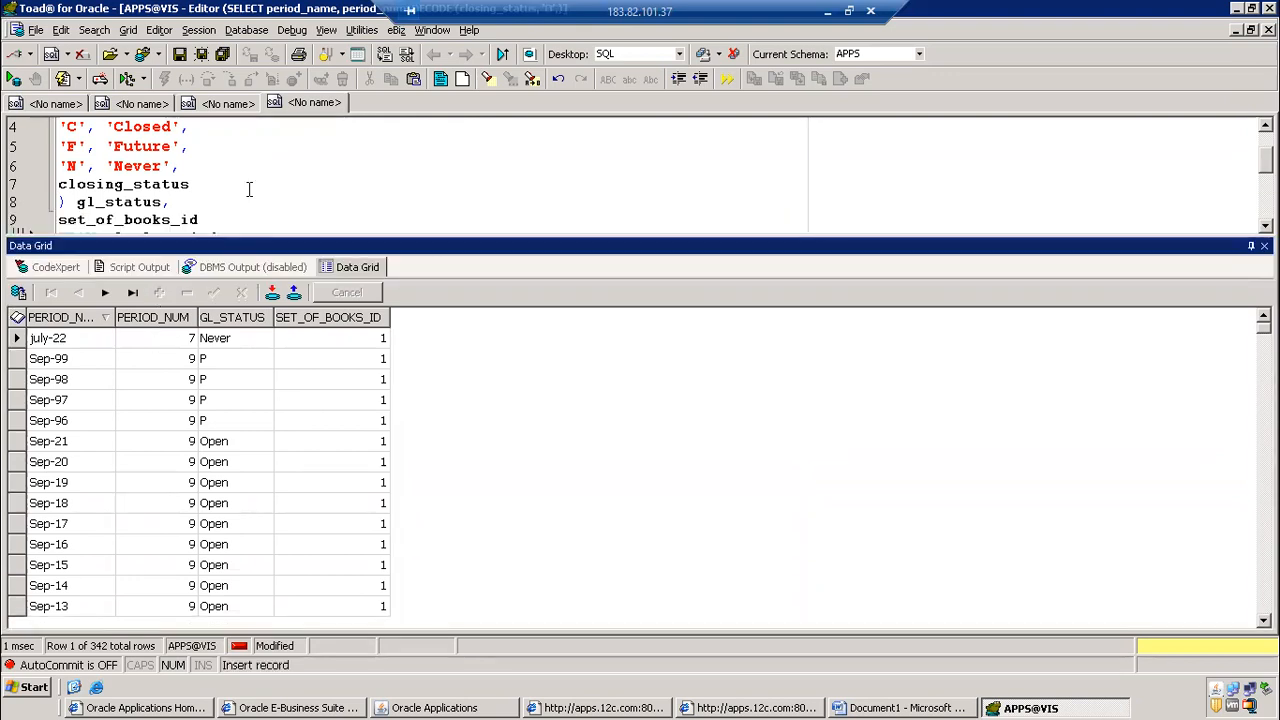
left_click(208, 184)
key("F9")
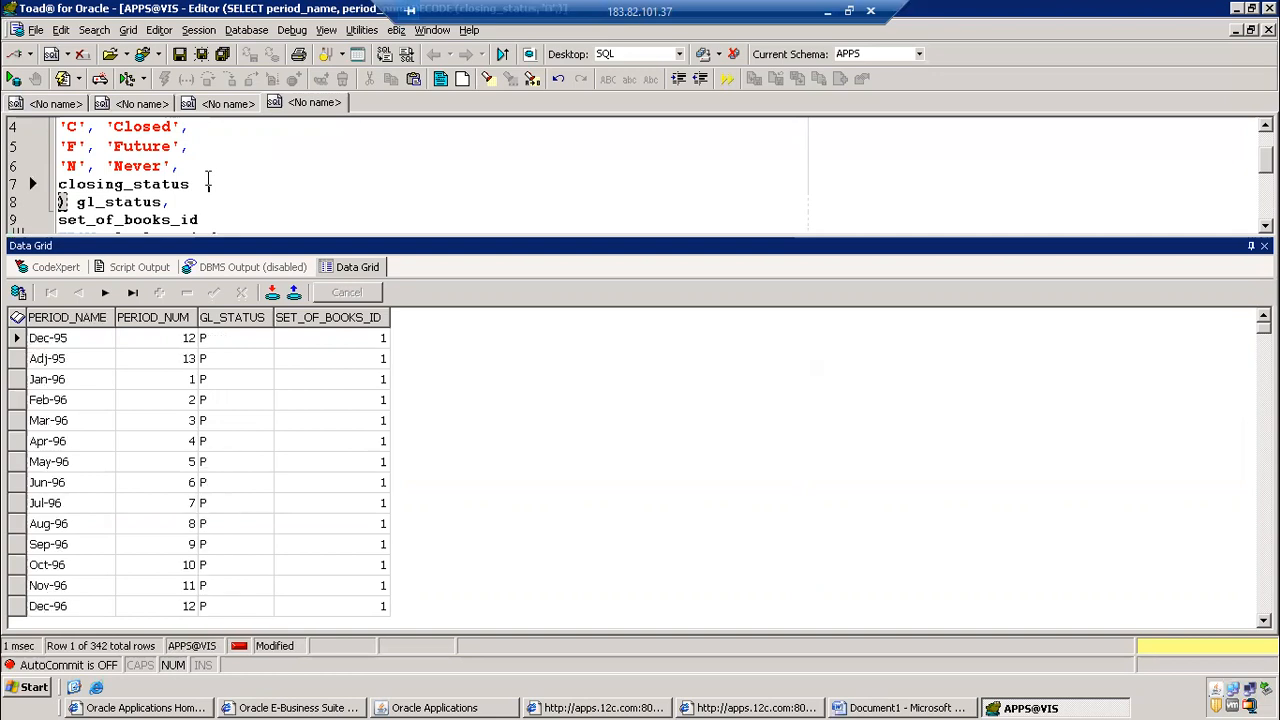
left_click(88, 316)
left_click(507, 384)
left_click(668, 411)
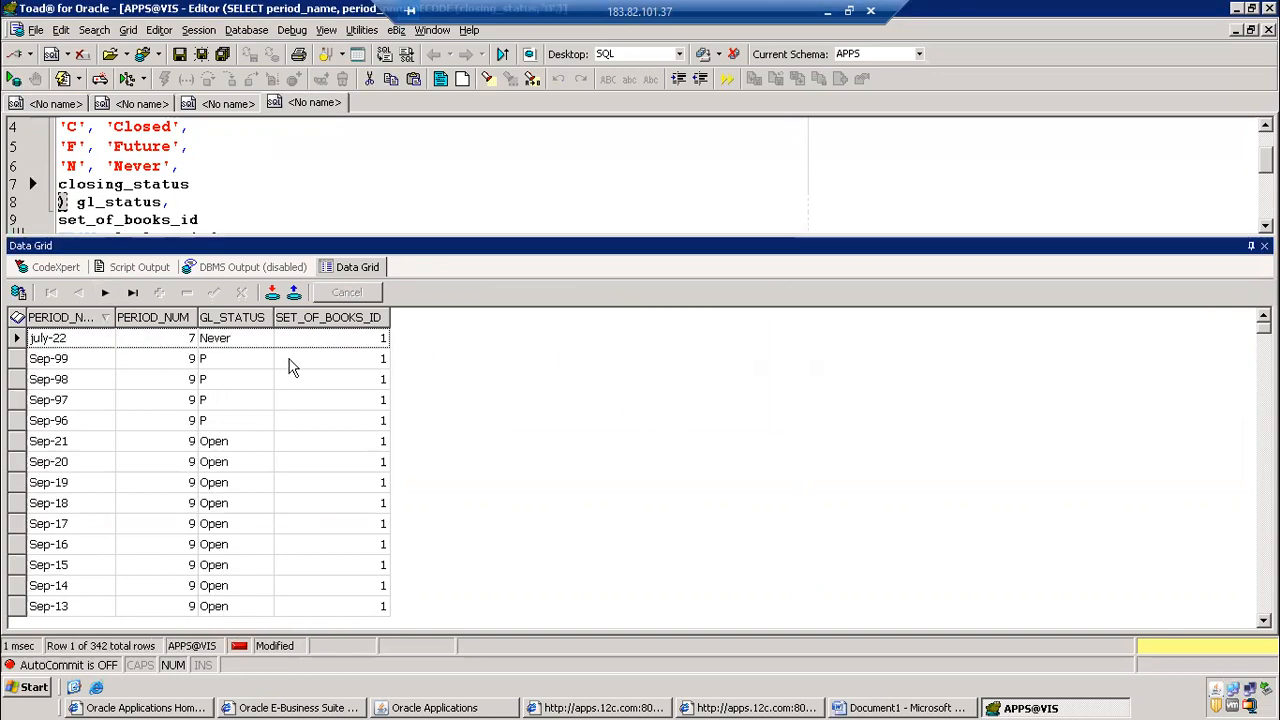
left_click(240, 340)
left_click(240, 340)
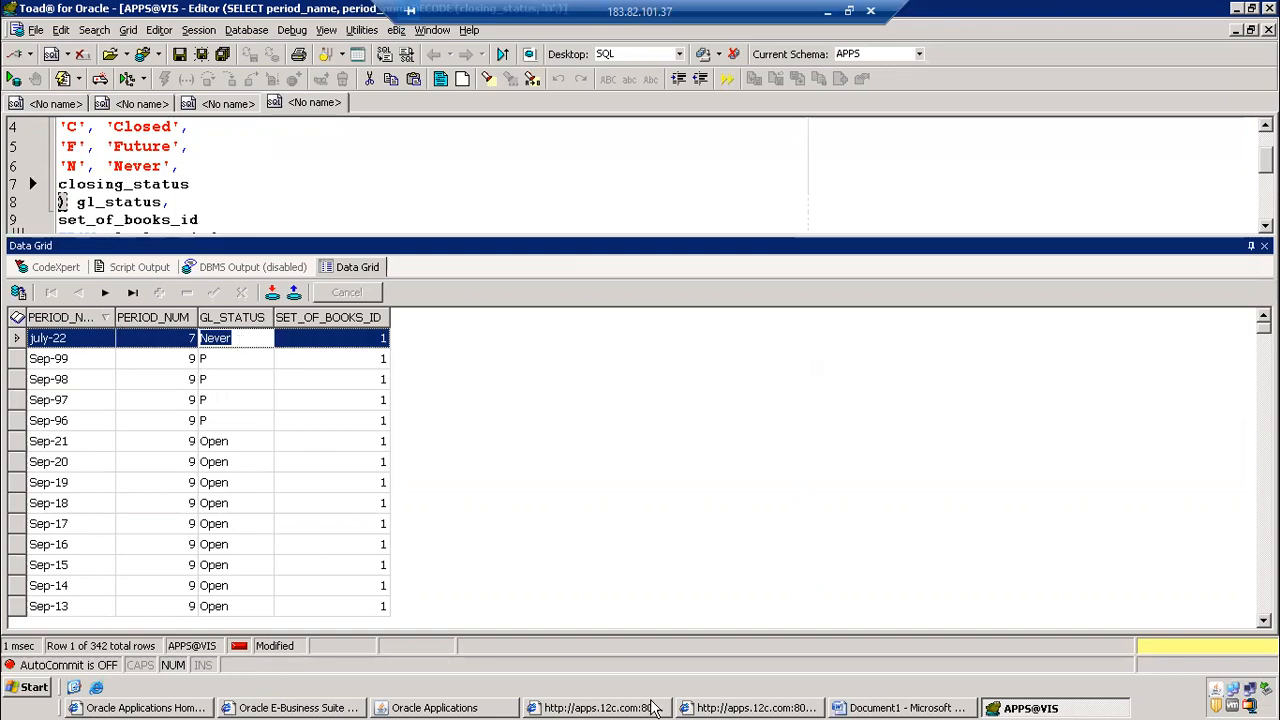
Switch to Oracle Applications, close the examine dialog and Applications form, and change the responsibility to General Ledger, Vision Operations (USA)
left_click(512, 707)
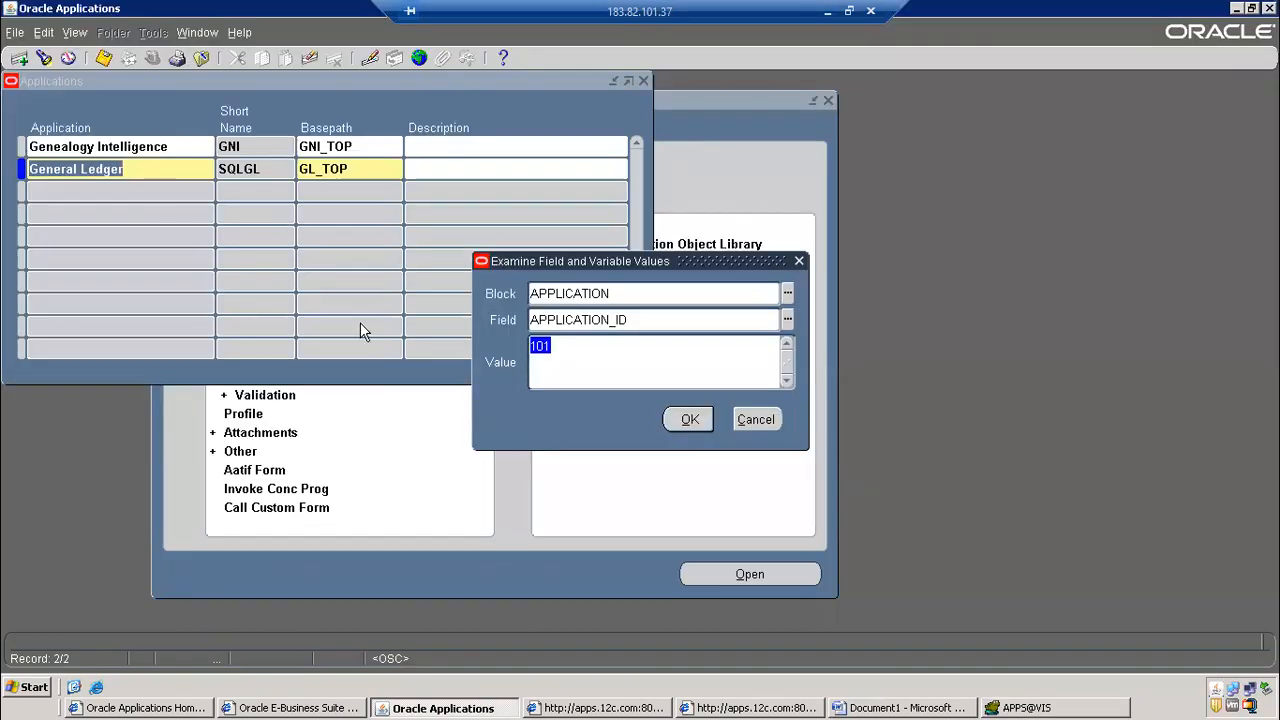
left_click(755, 420)
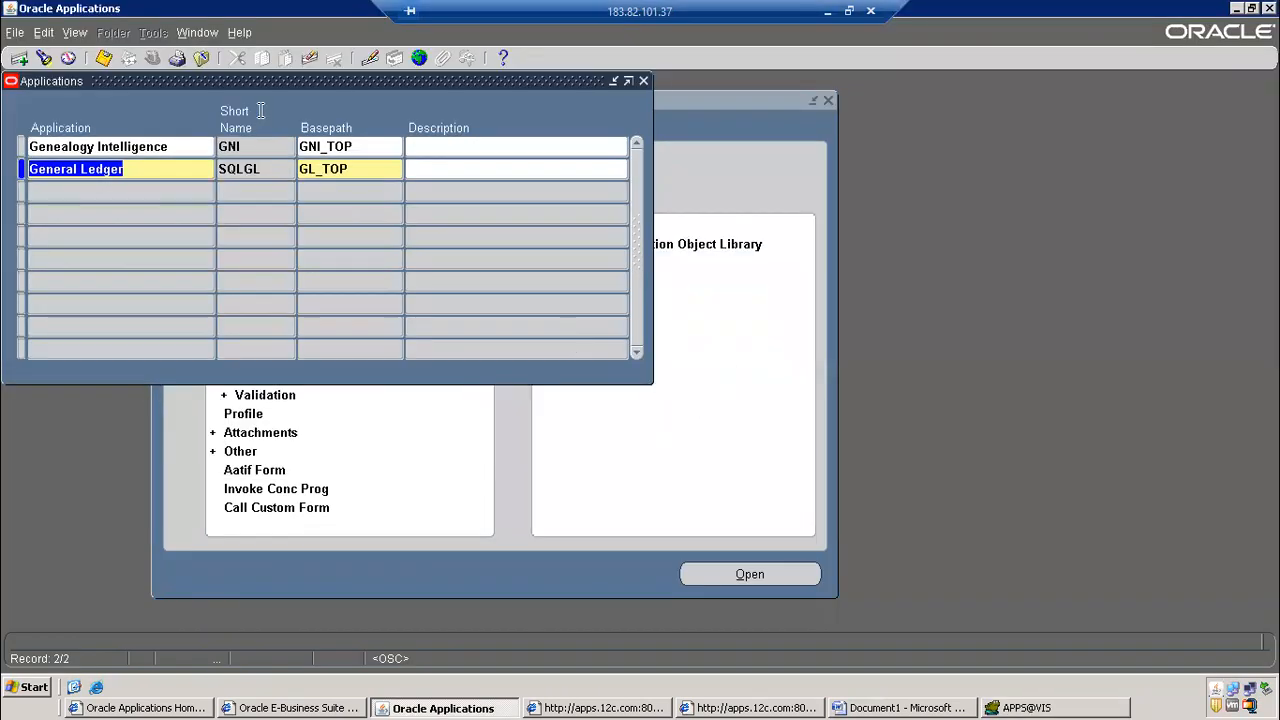
left_click(198, 59)
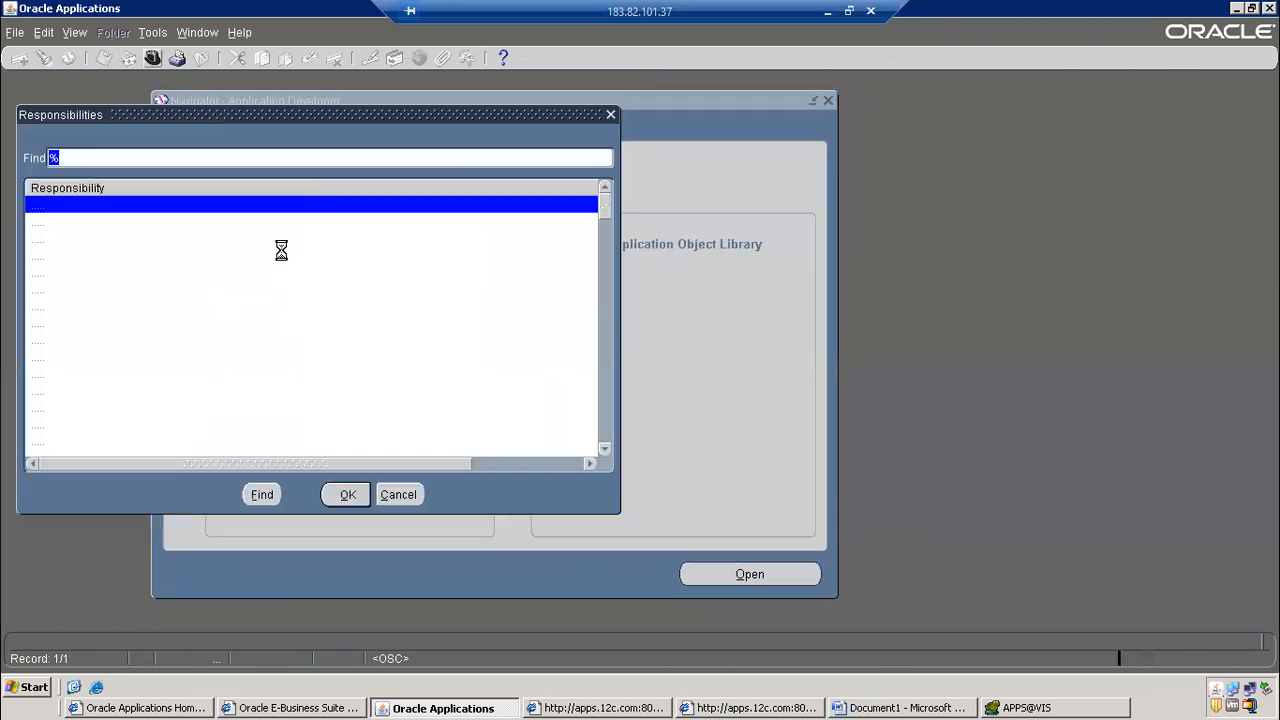
type("general Ledger, %")
double_click(189, 222)
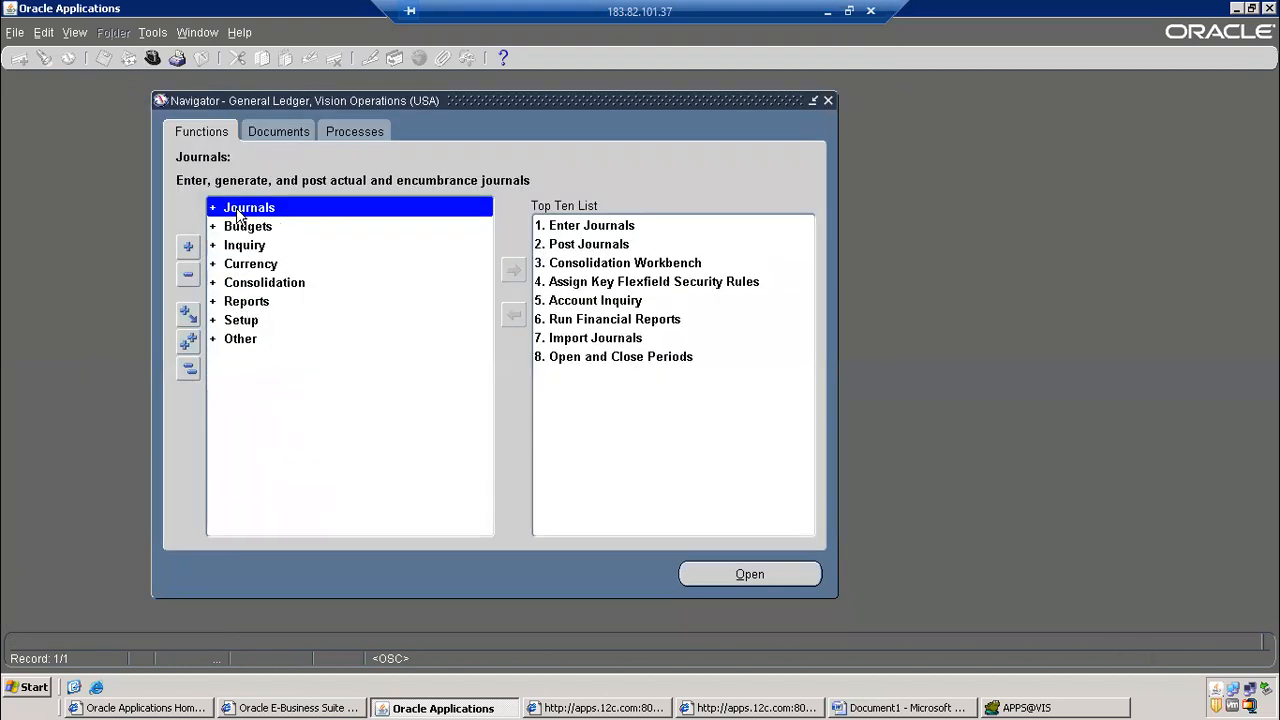
Open the Open and Close Periods form from the setup functions and find all periods of the Vision Operations (USA) ledger
double_click(244, 324)
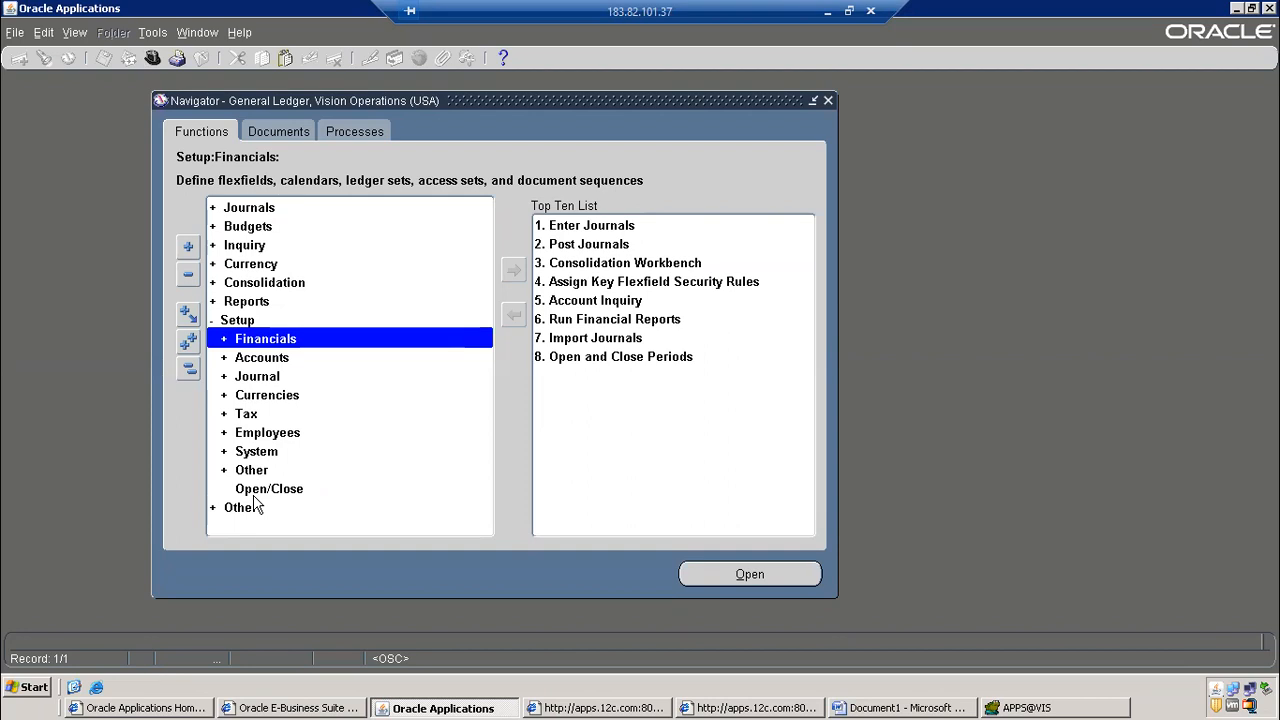
left_click(275, 494)
double_click(286, 492)
left_click(500, 385)
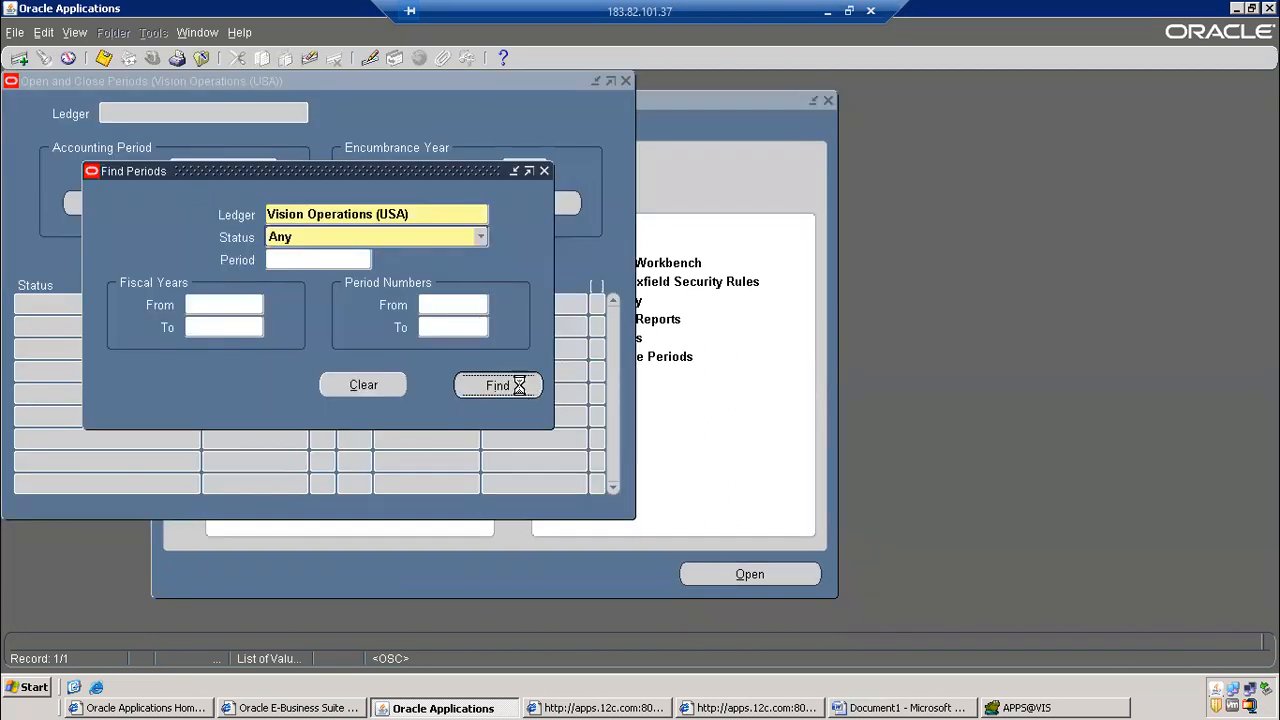
Examine the statuses of the Nov-21 and Dec-21 periods in the ledger's period list
left_click(250, 350)
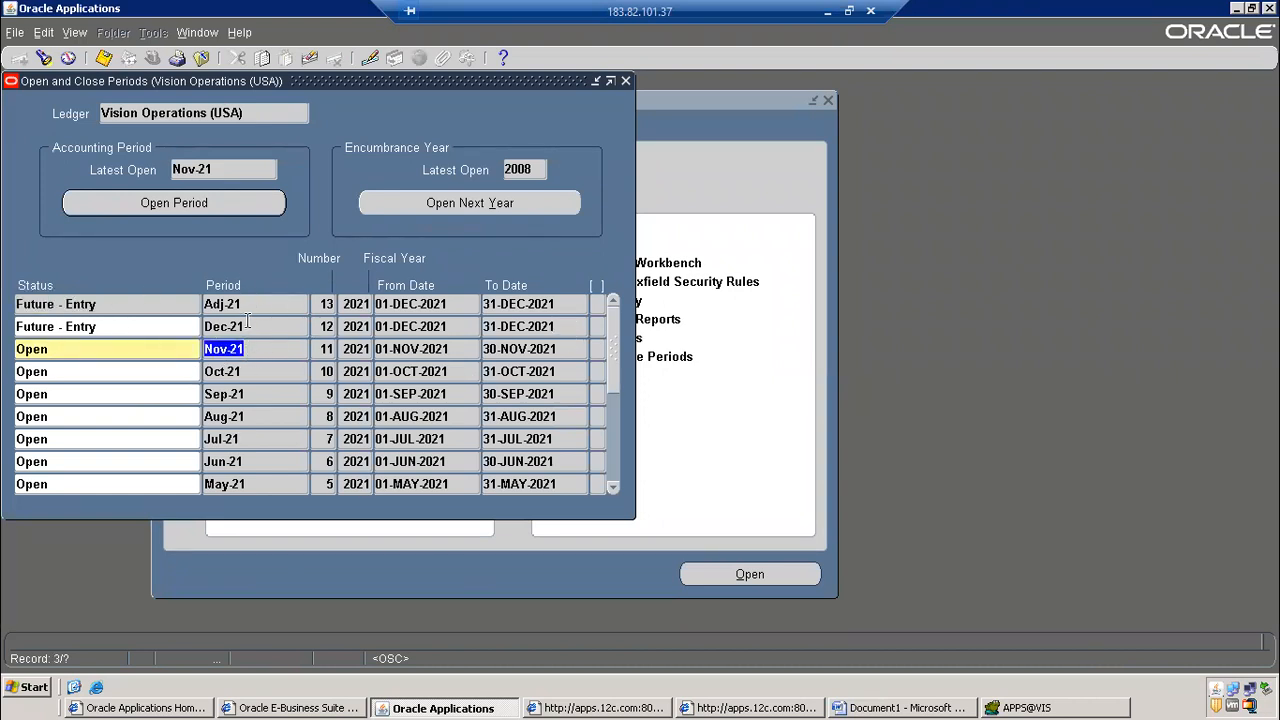
left_click(247, 322)
left_click(254, 348)
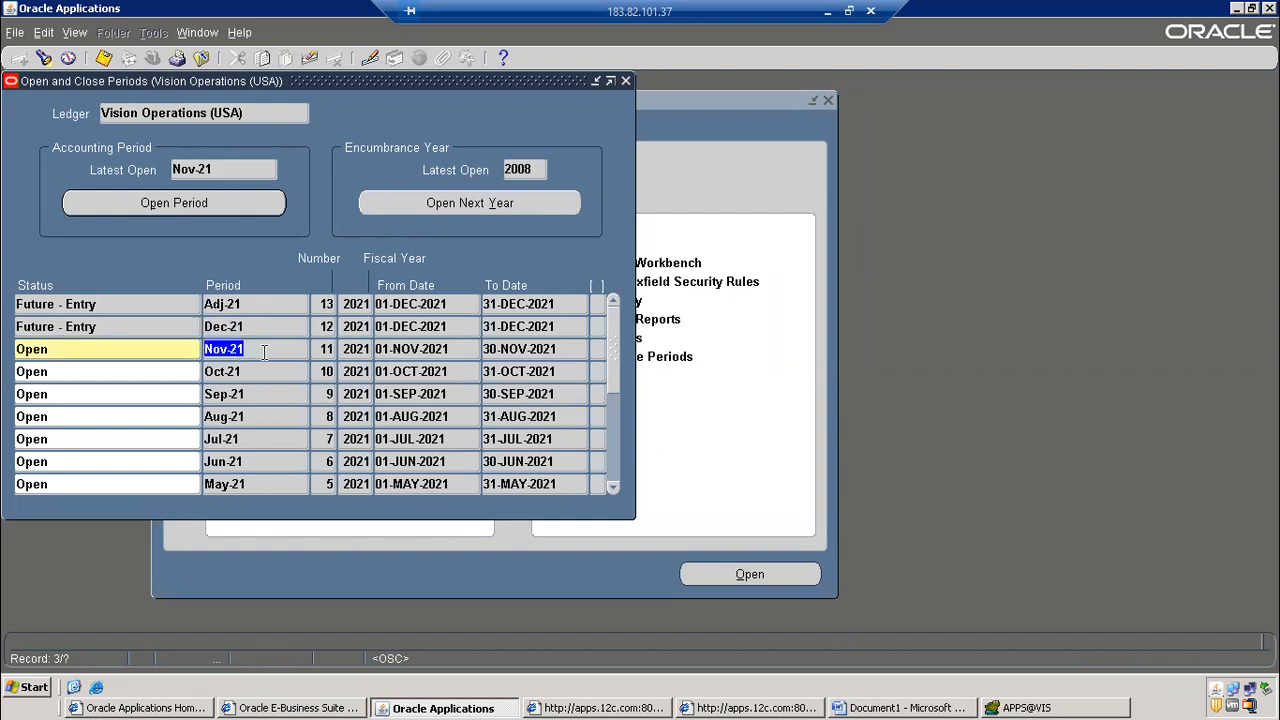
left_click(227, 327)
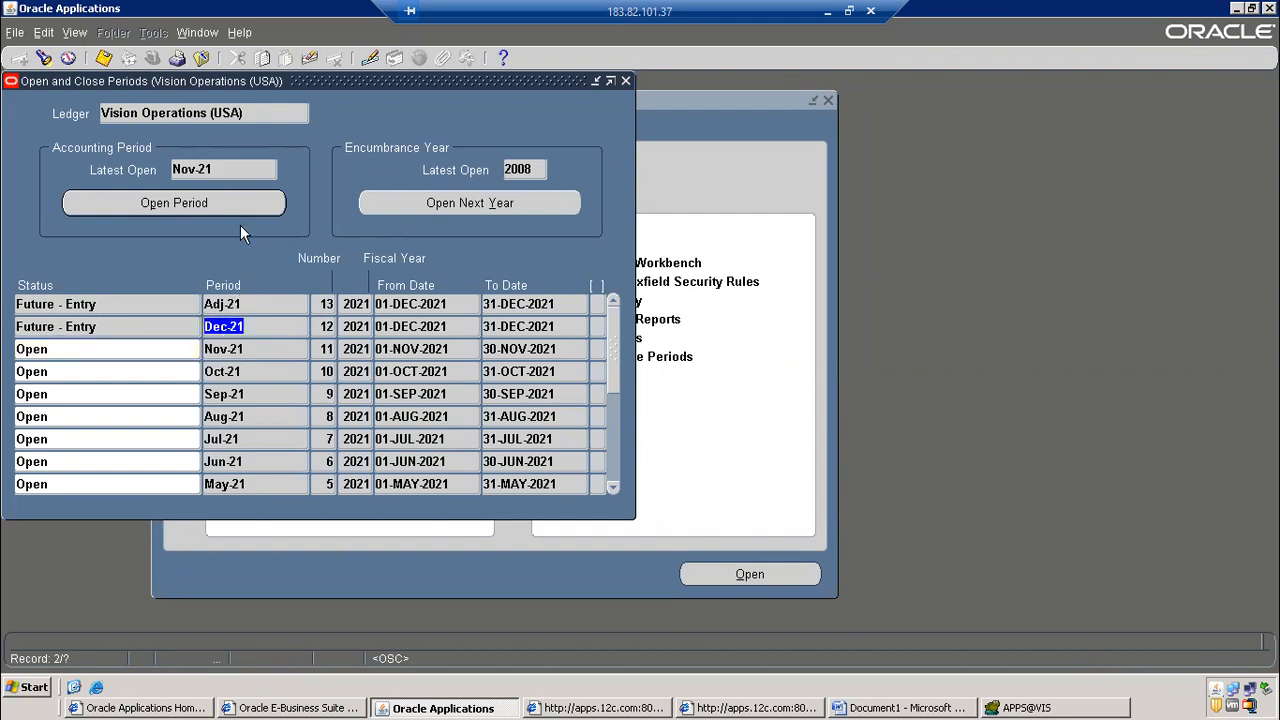
Request opening of the target period july-22 for the Vision Operations (USA) ledger and confirm it
left_click(214, 203)
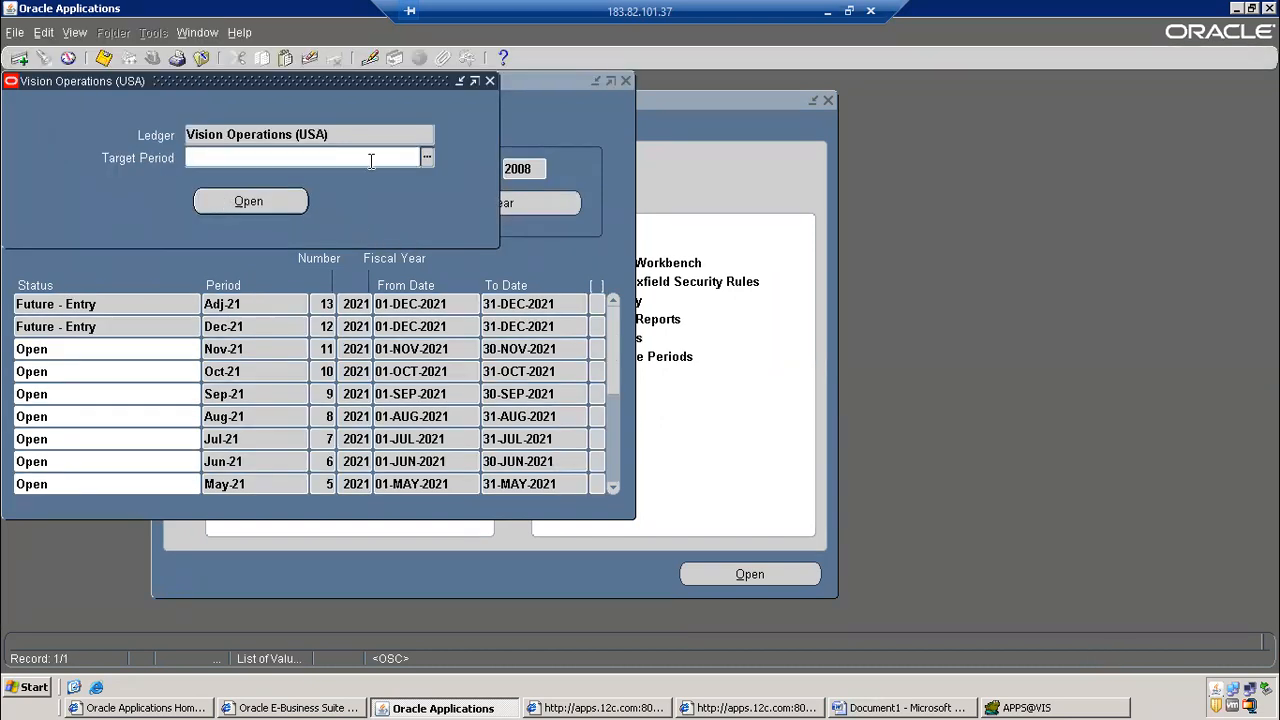
type("July-22")
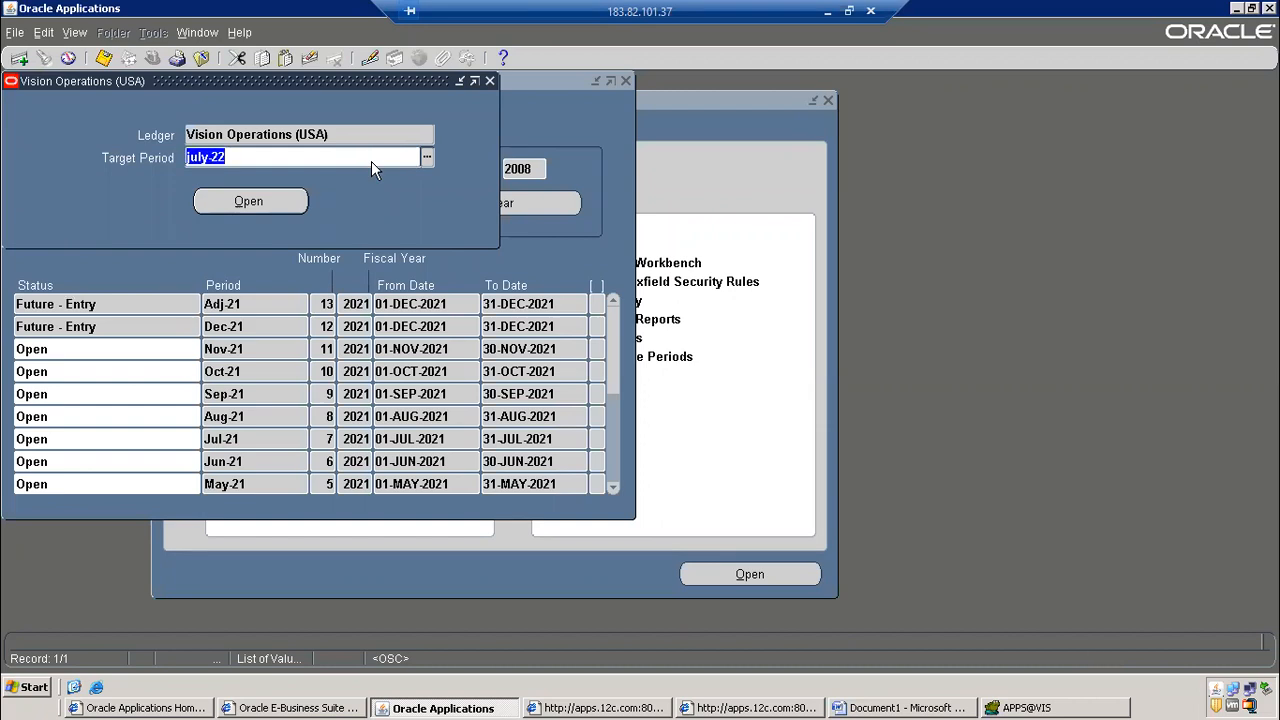
left_click(231, 202)
left_click(706, 383)
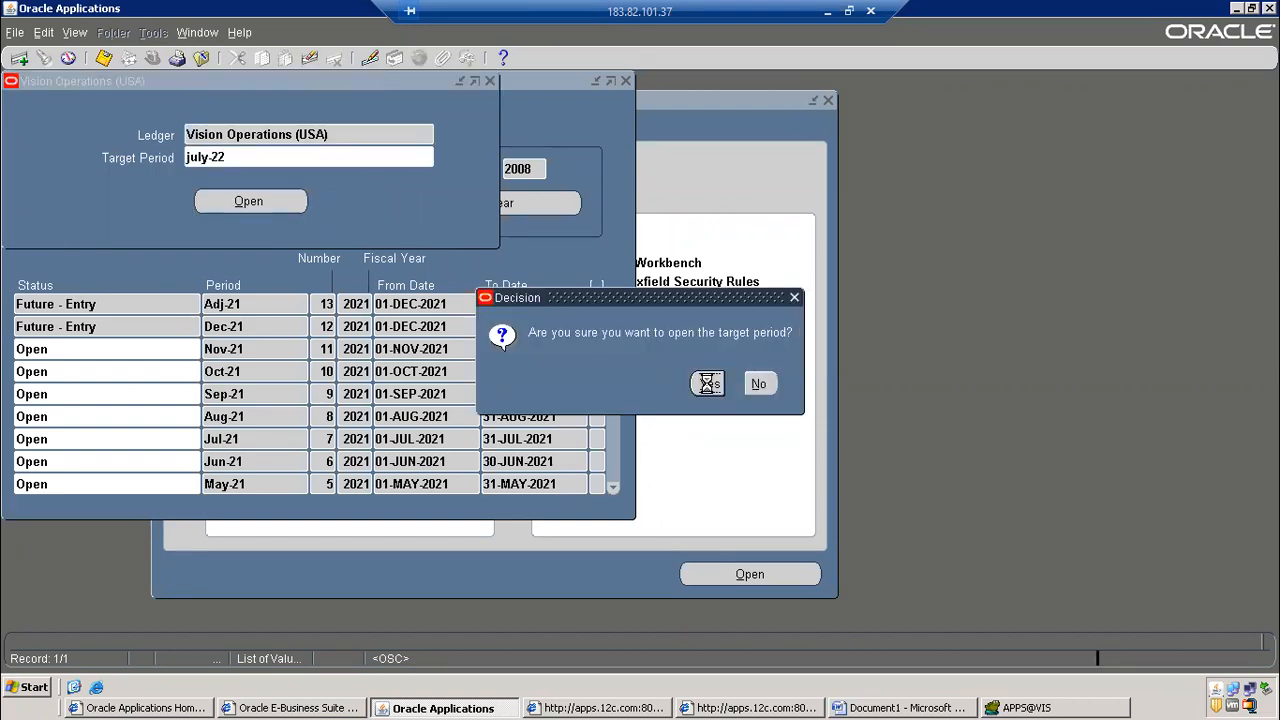
left_click(731, 383)
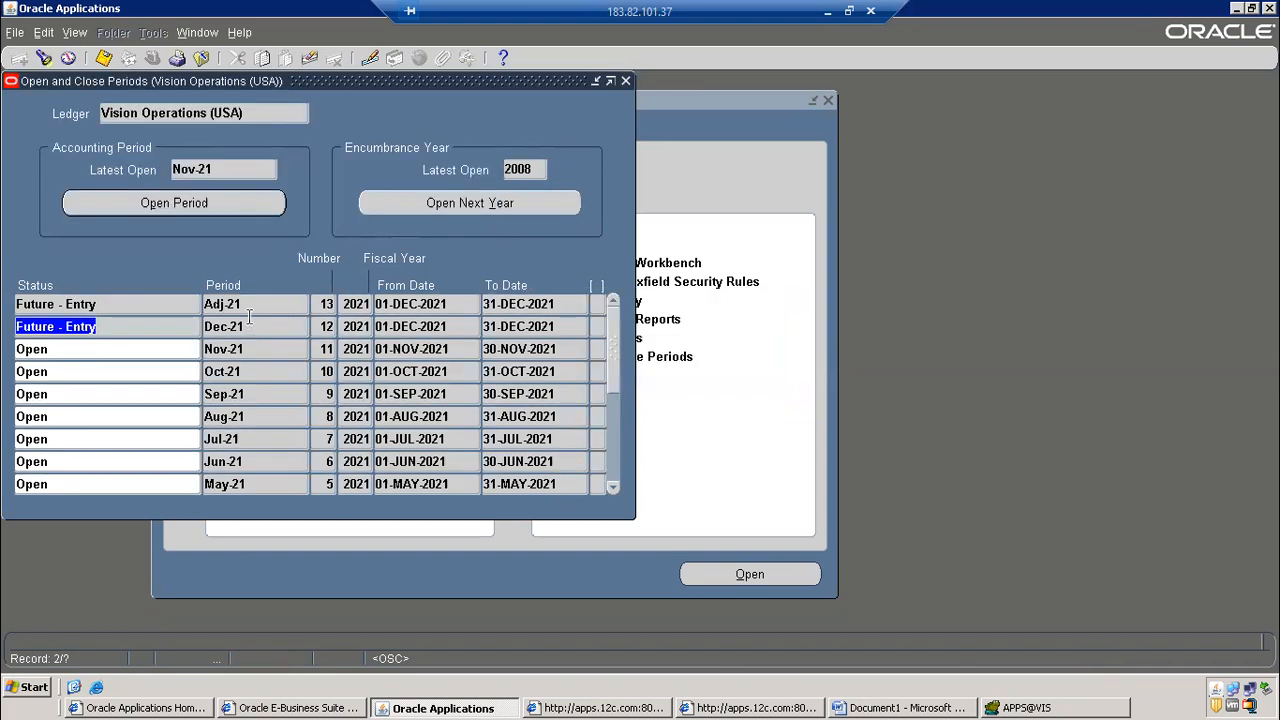
Find all of your own concurrent requests and refresh the list to check the Open Period request
left_click(70, 34)
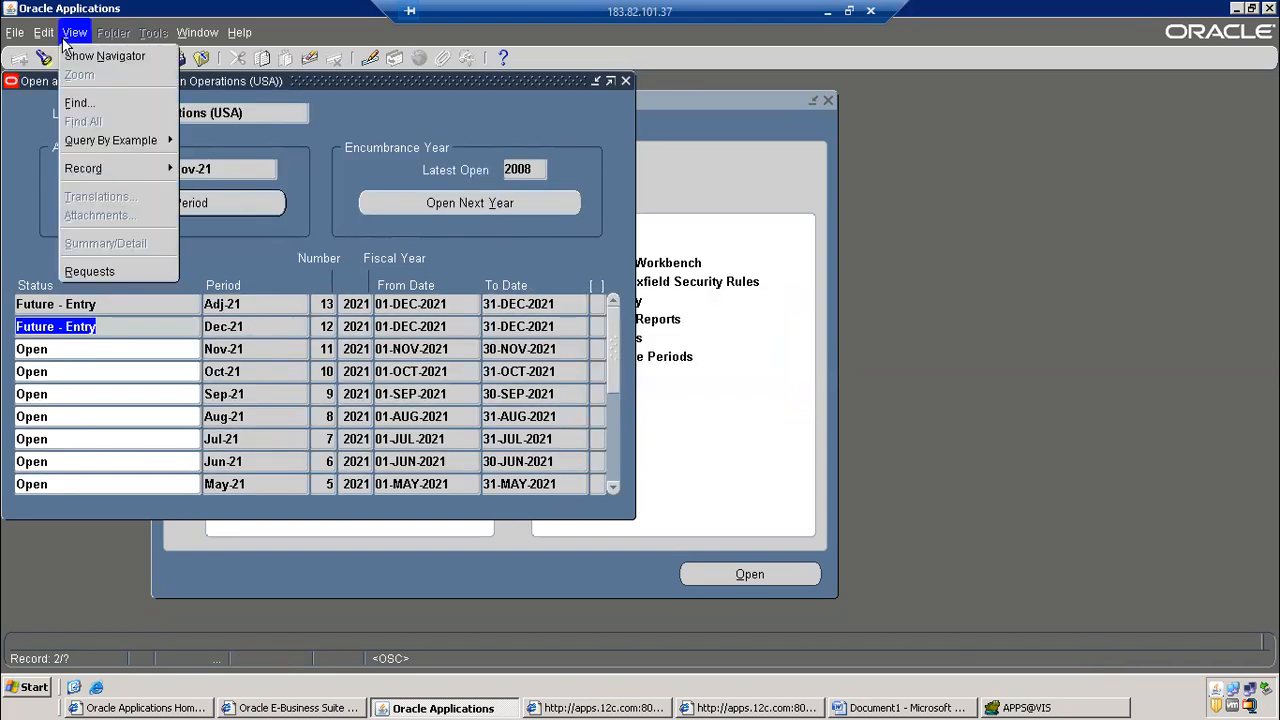
left_click(103, 273)
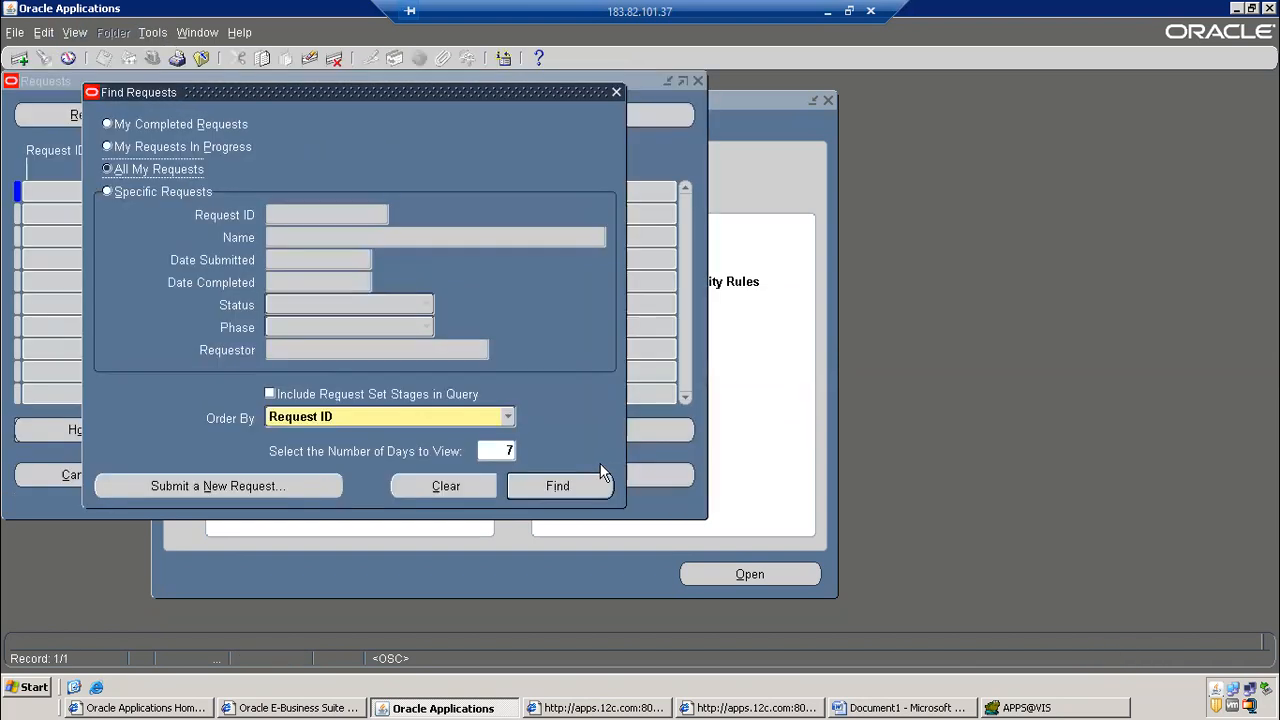
left_click(597, 487)
left_click(126, 113)
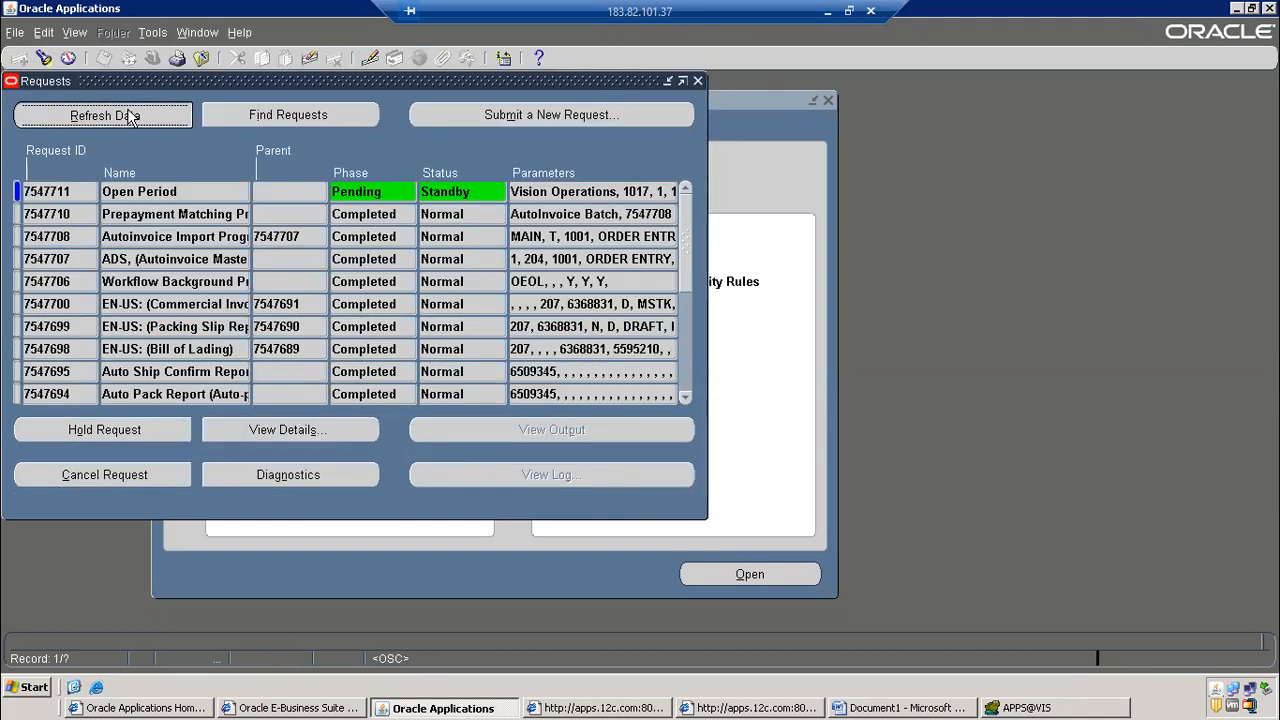
left_click(144, 118)
left_click(144, 118)
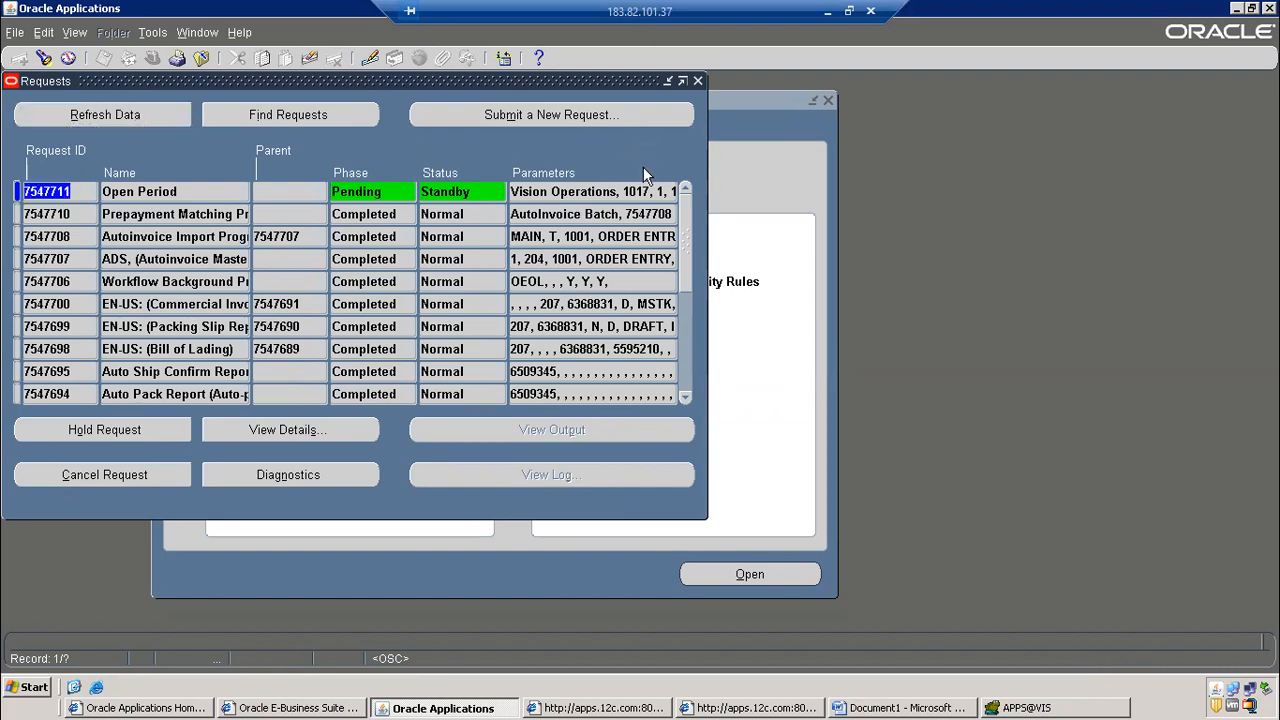
Examine the period name in the Open Period request's parameters, then refresh the request list to check its phase
left_click(578, 195)
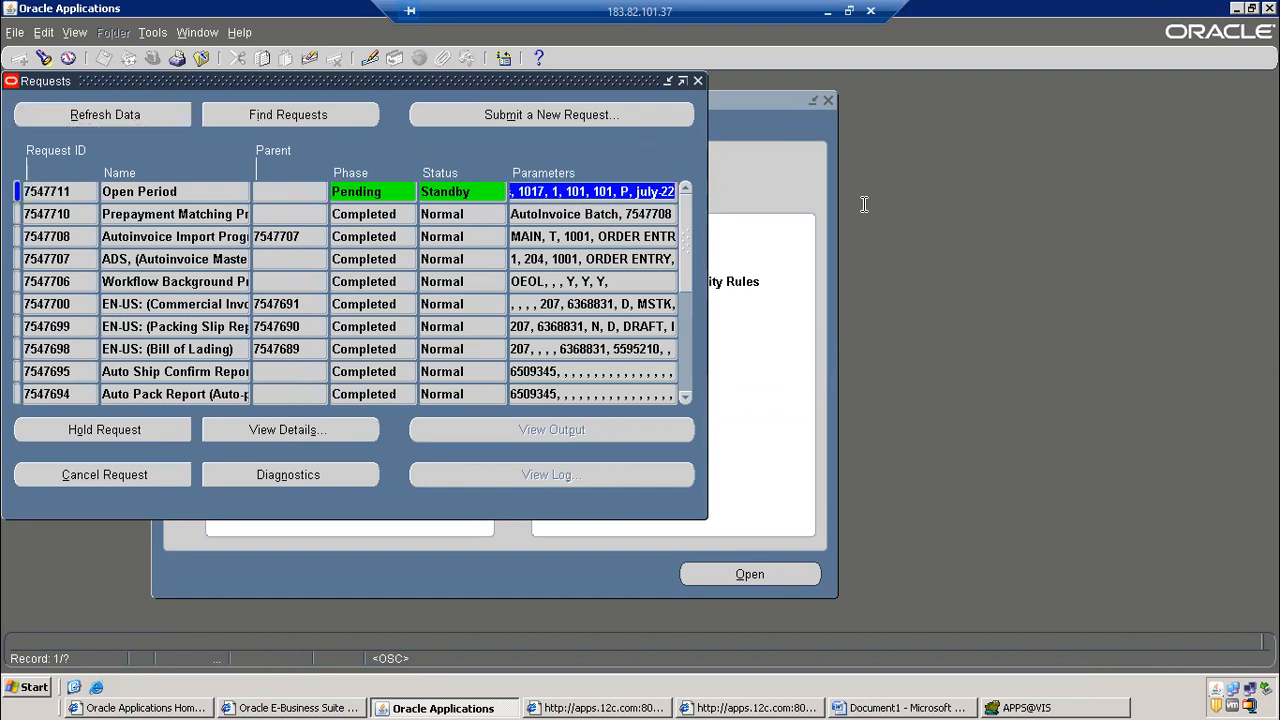
left_click(641, 191)
double_click(641, 191)
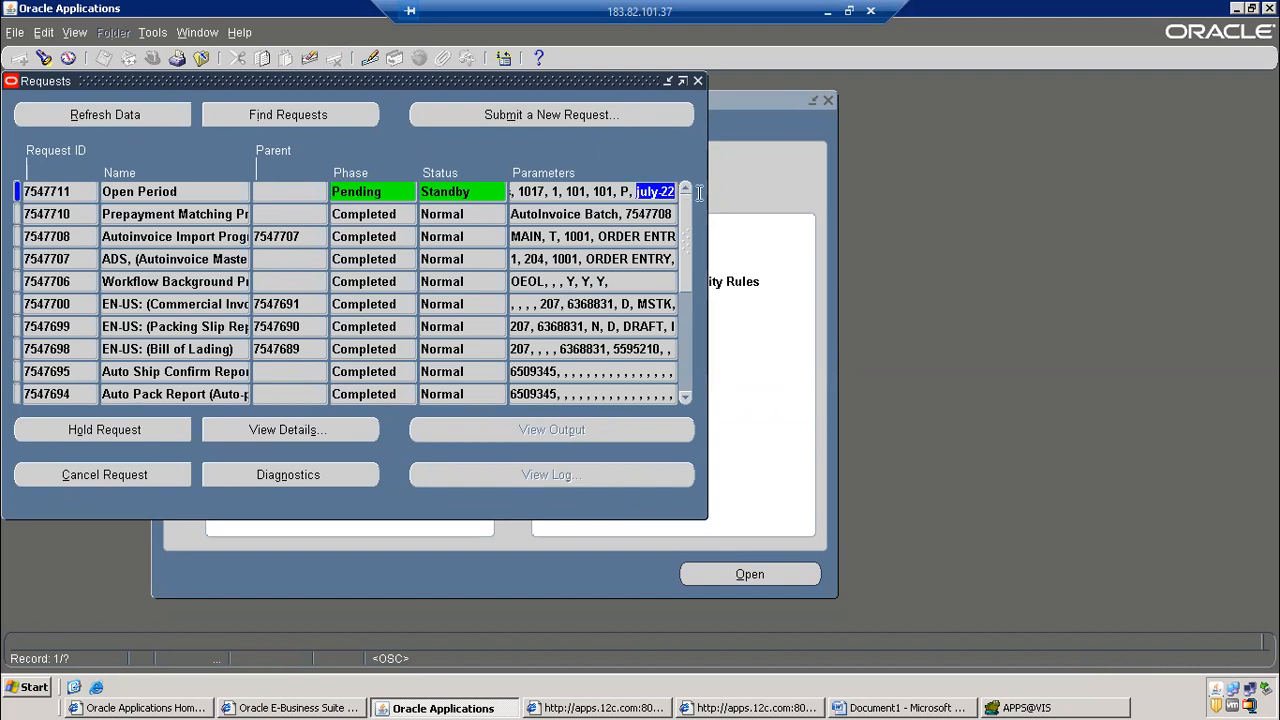
left_click(653, 192)
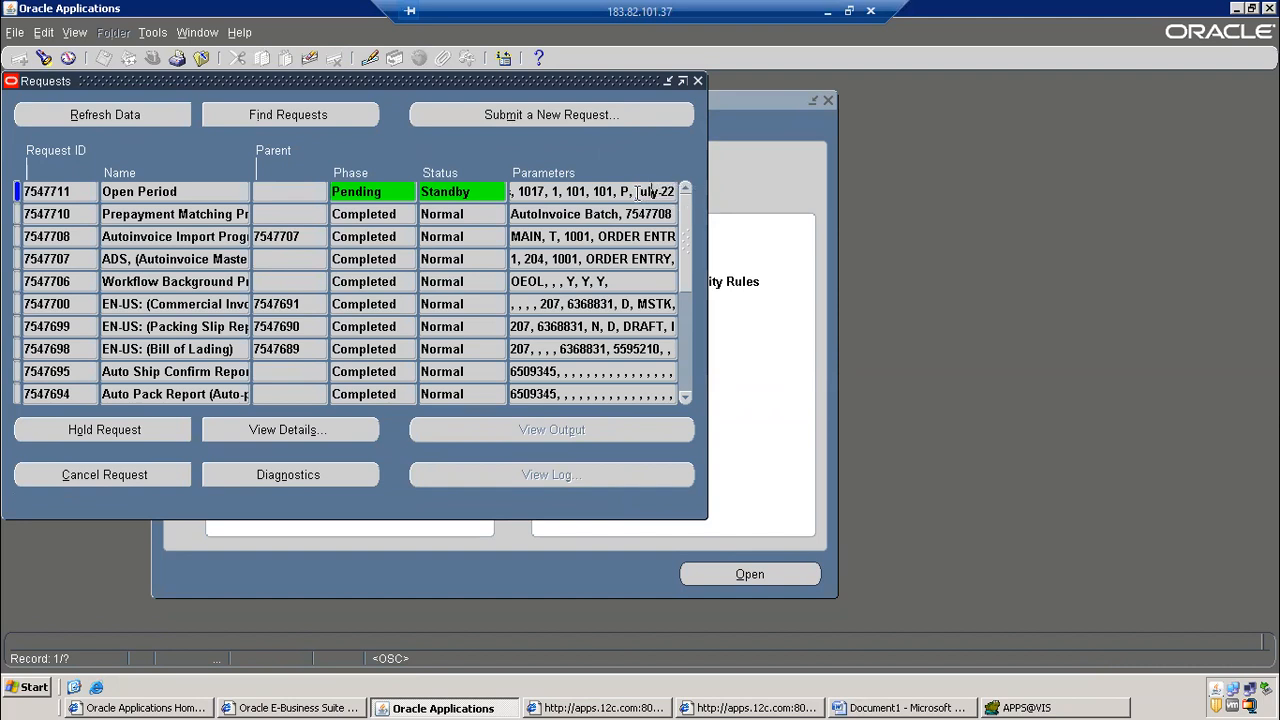
left_click_drag(637, 191, 697, 191)
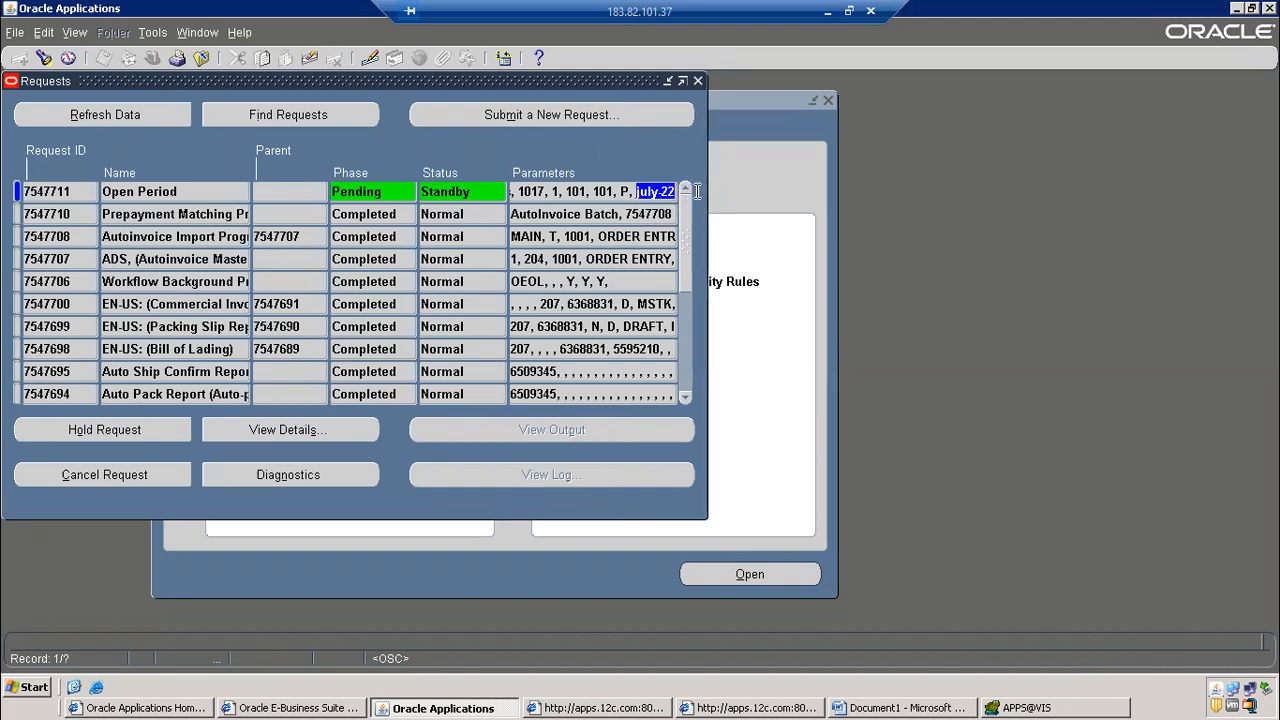
left_click(637, 191)
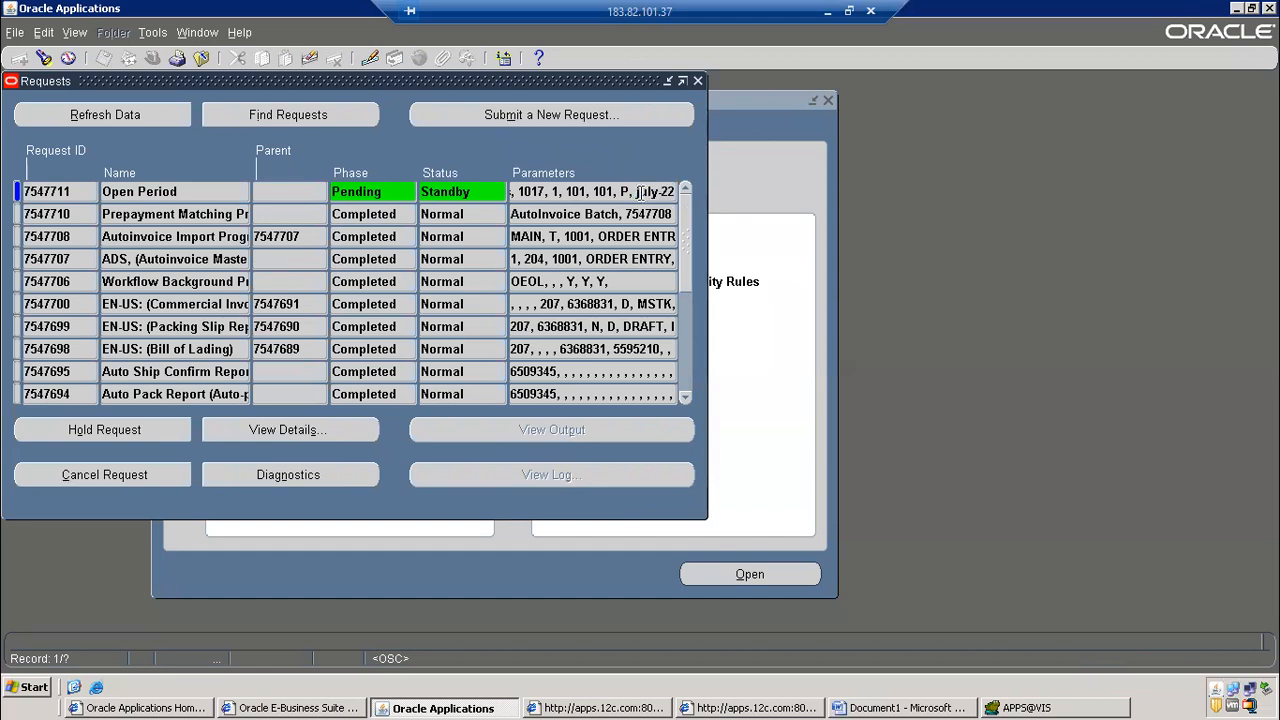
type("jul")
left_click_drag(640, 191, 673, 192)
left_click(159, 122)
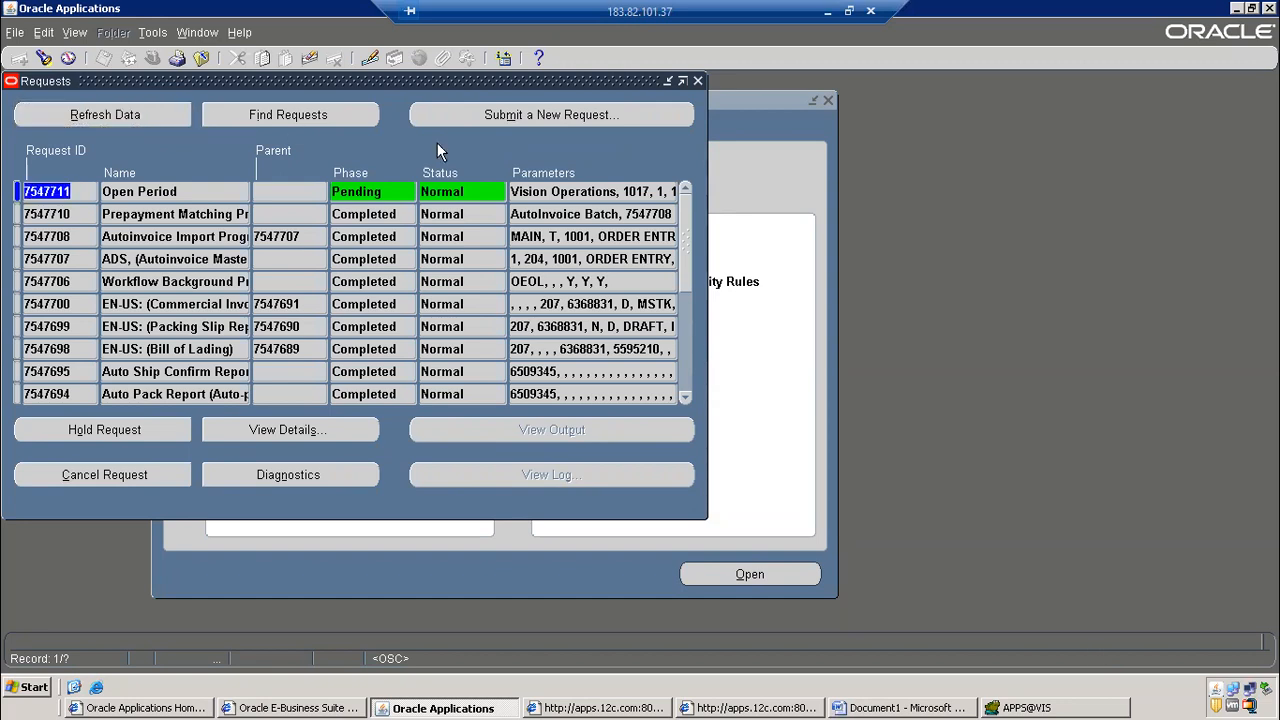
left_click(154, 116)
Close the Requests and Open and Close Periods forms and open the Accounting Calendar form from the financials calendar setup
left_click(201, 57)
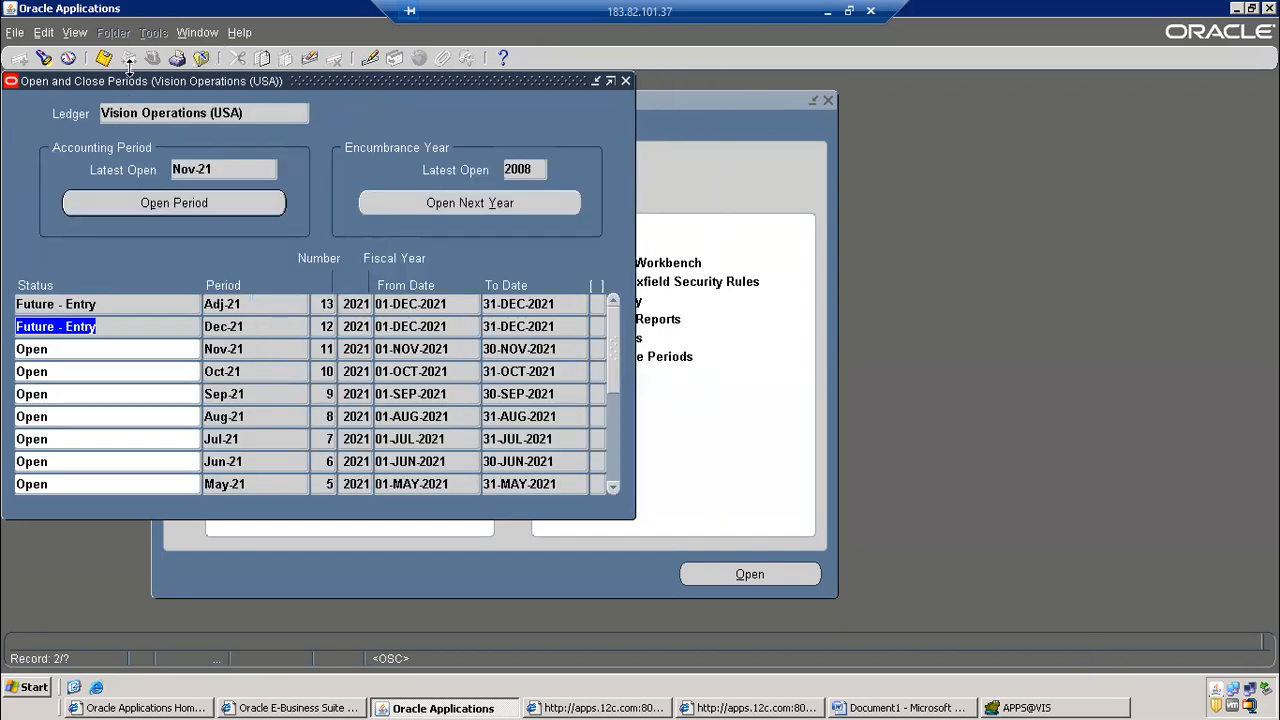
left_click(201, 57)
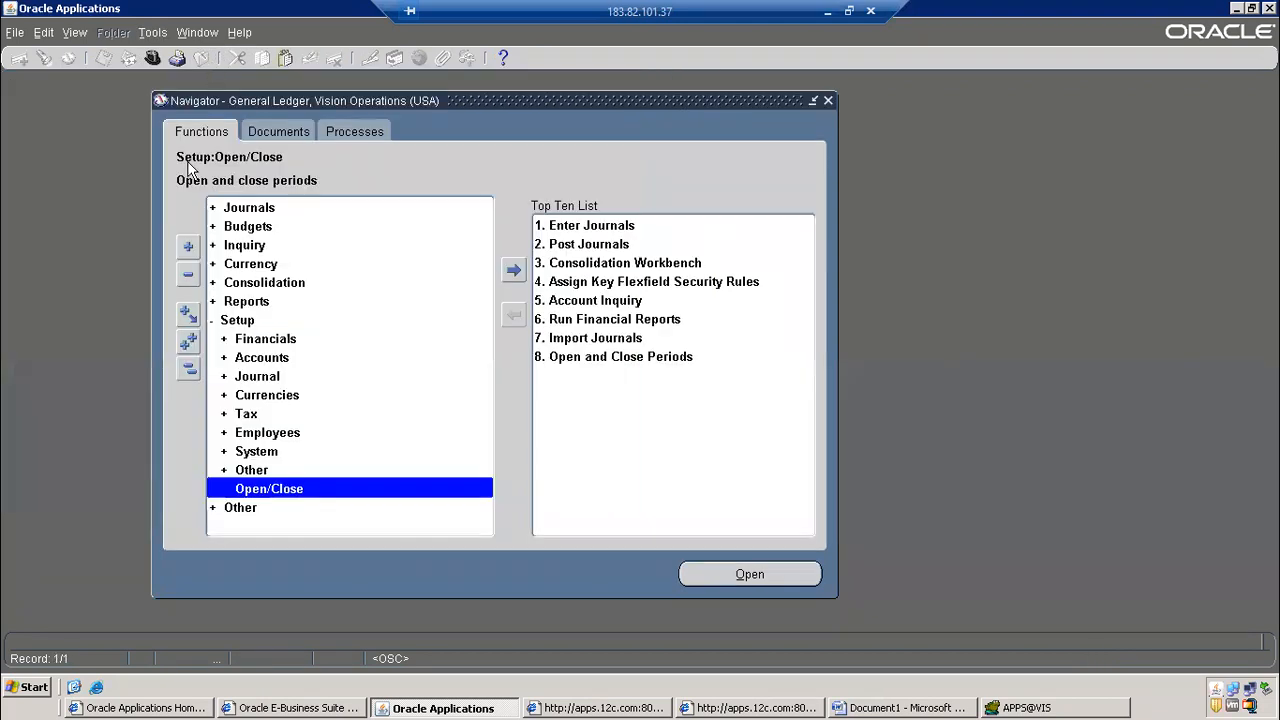
left_click(263, 321)
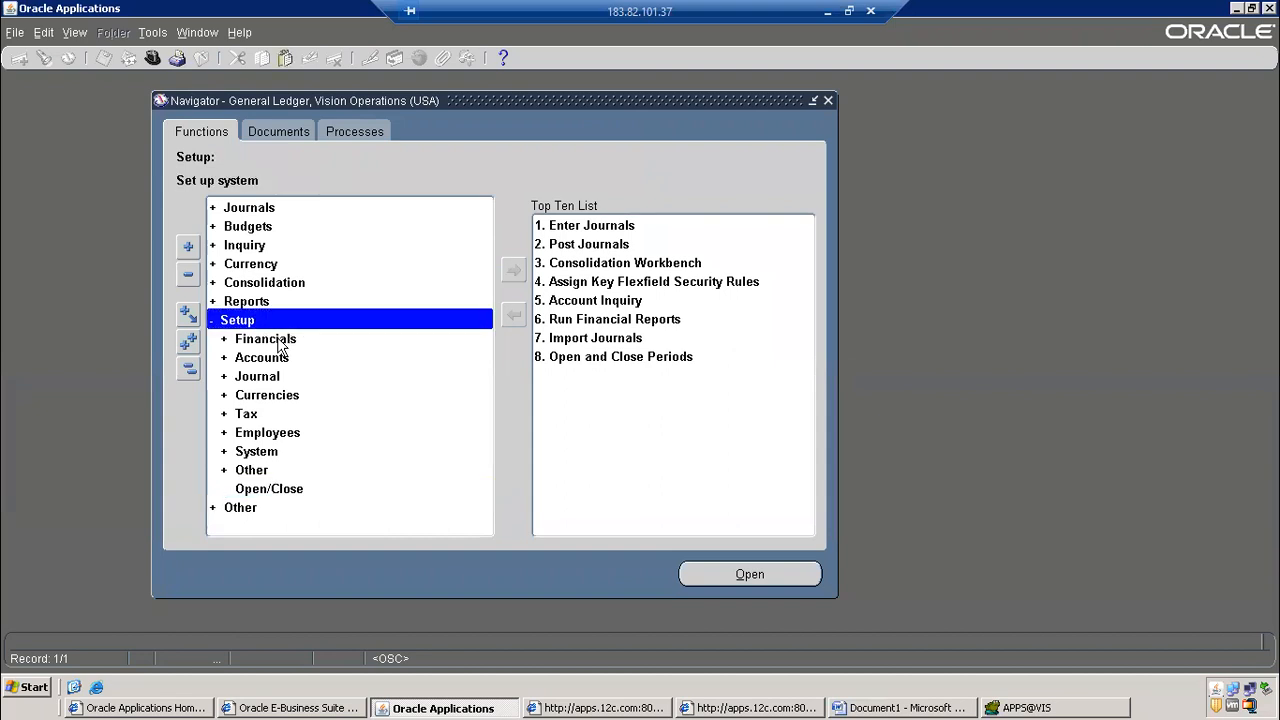
double_click(280, 346)
double_click(313, 381)
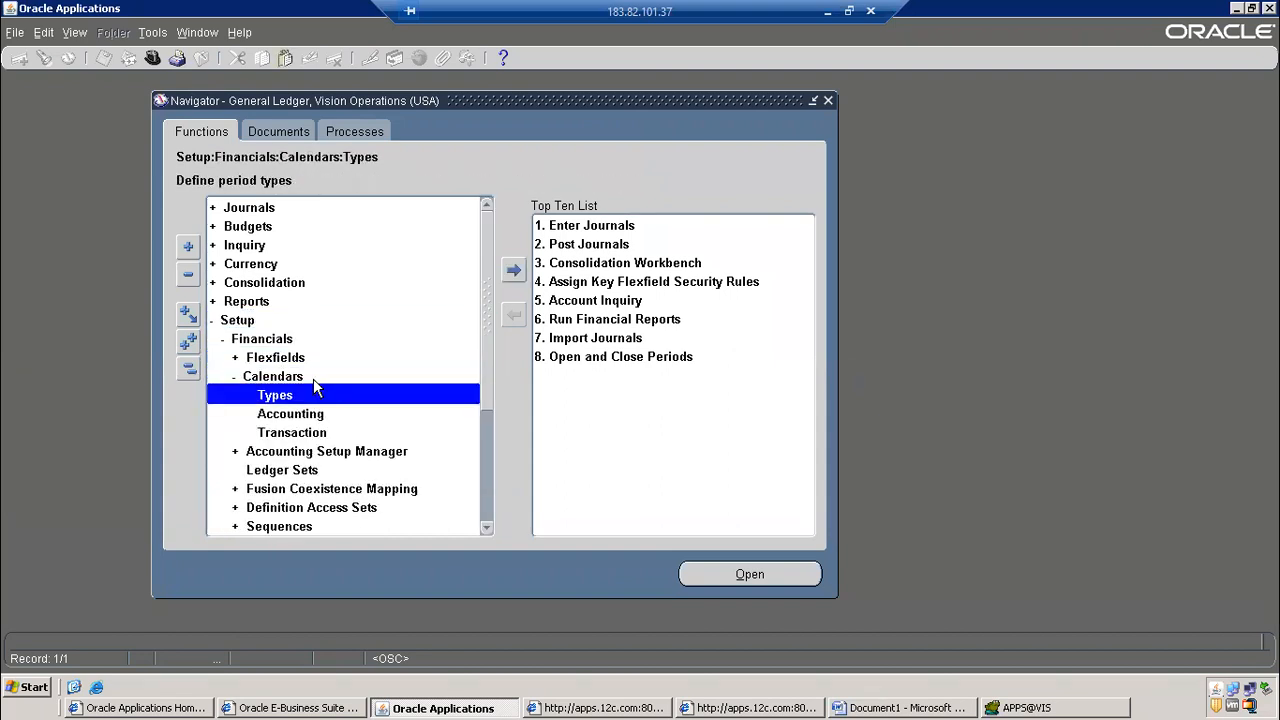
left_click(317, 418)
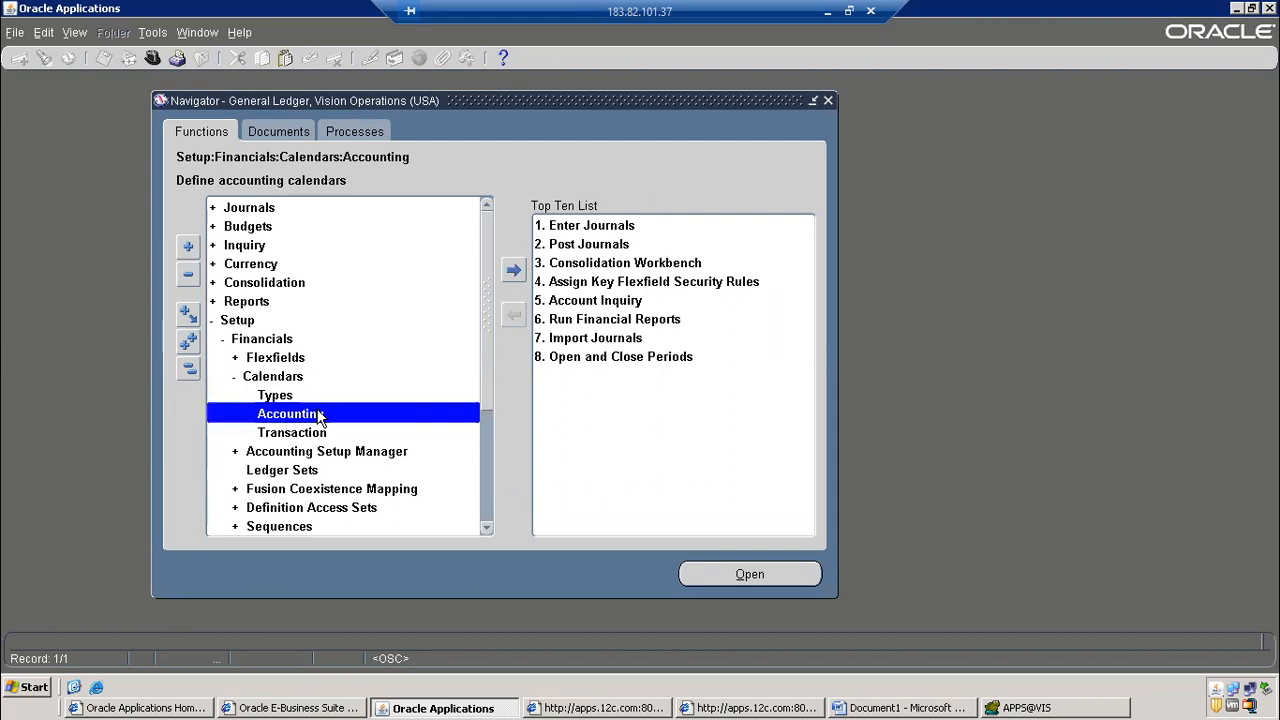
double_click(316, 414)
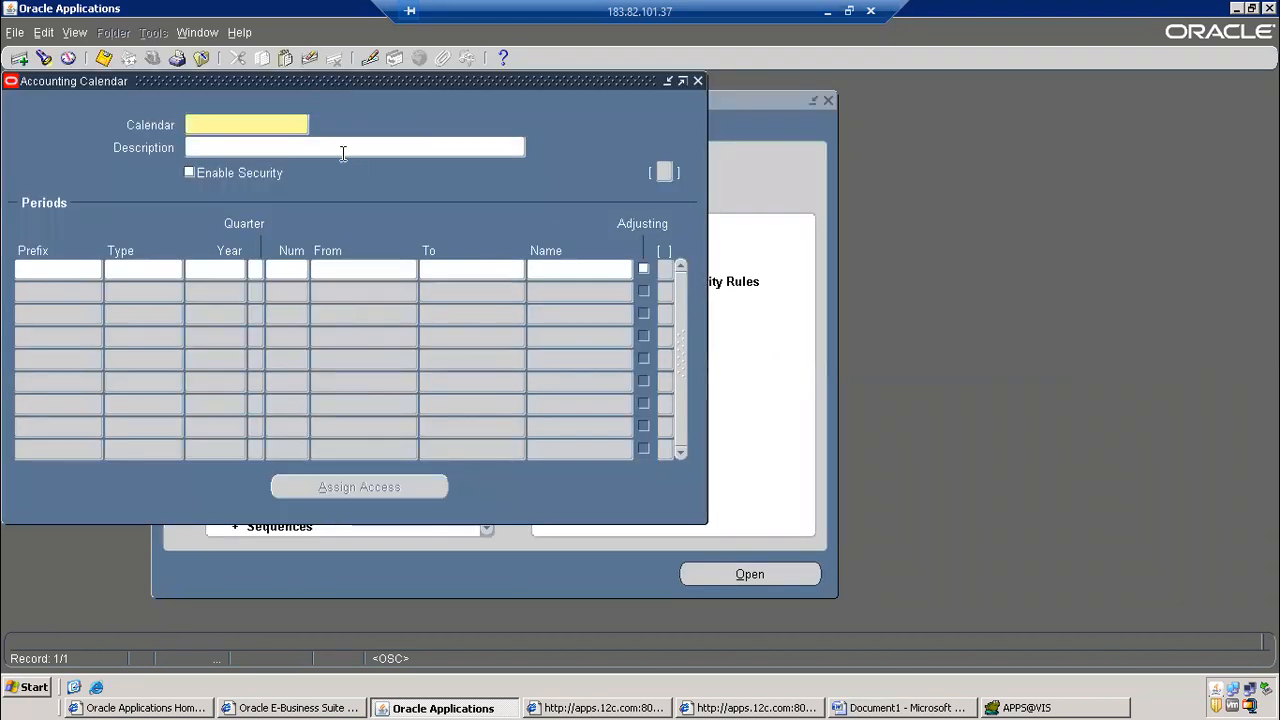
Query the Accounting calendar, change the July 2022 period's prefix to Jul and save it
key("F11")
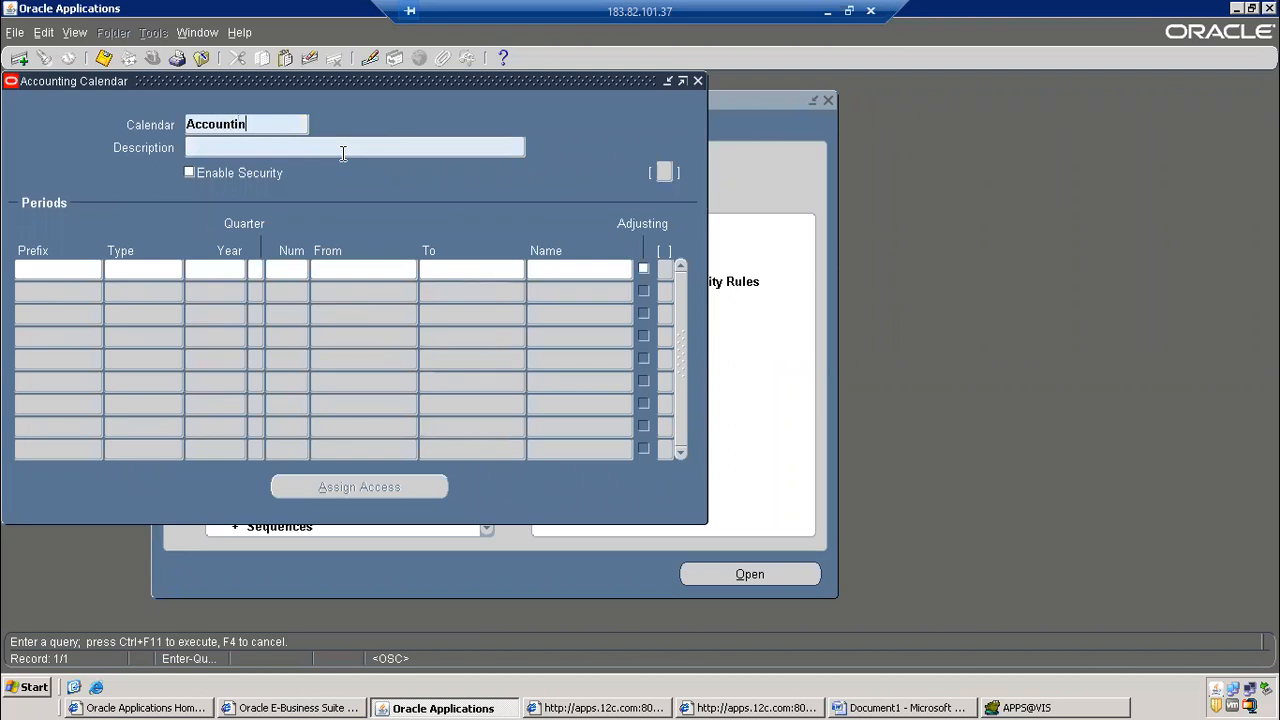
key("ctrl+F11")
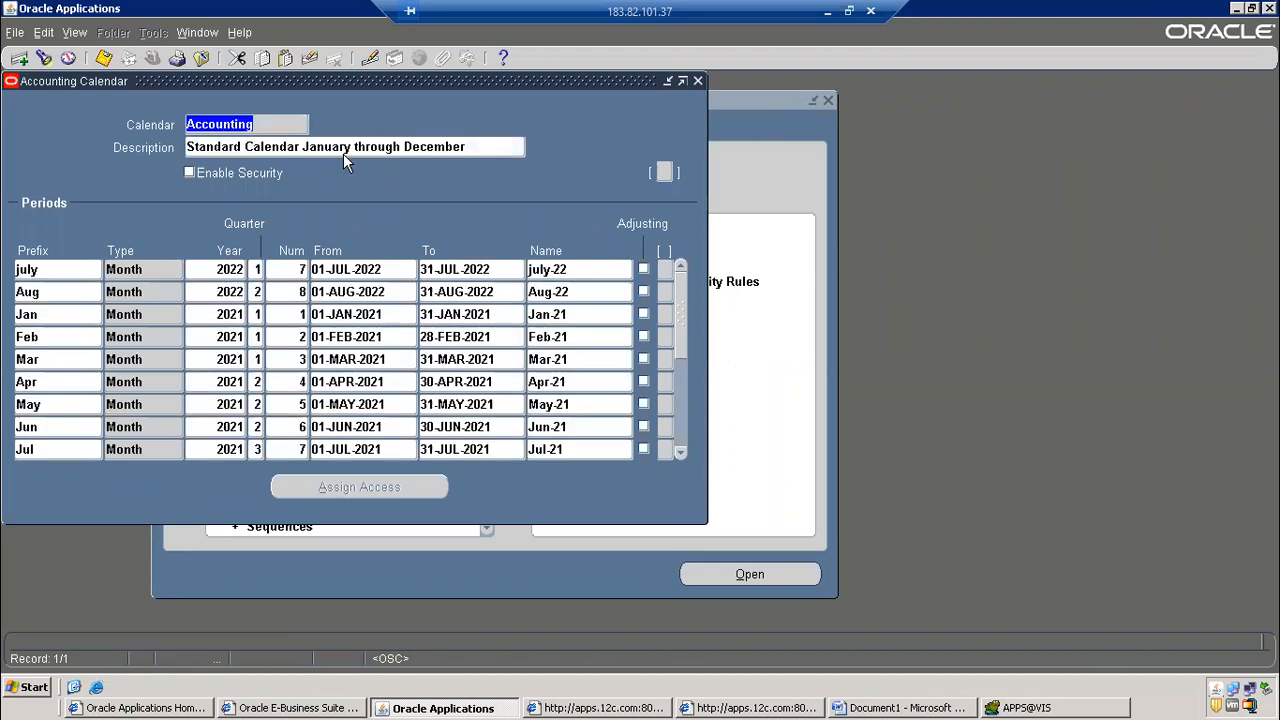
left_click(32, 269)
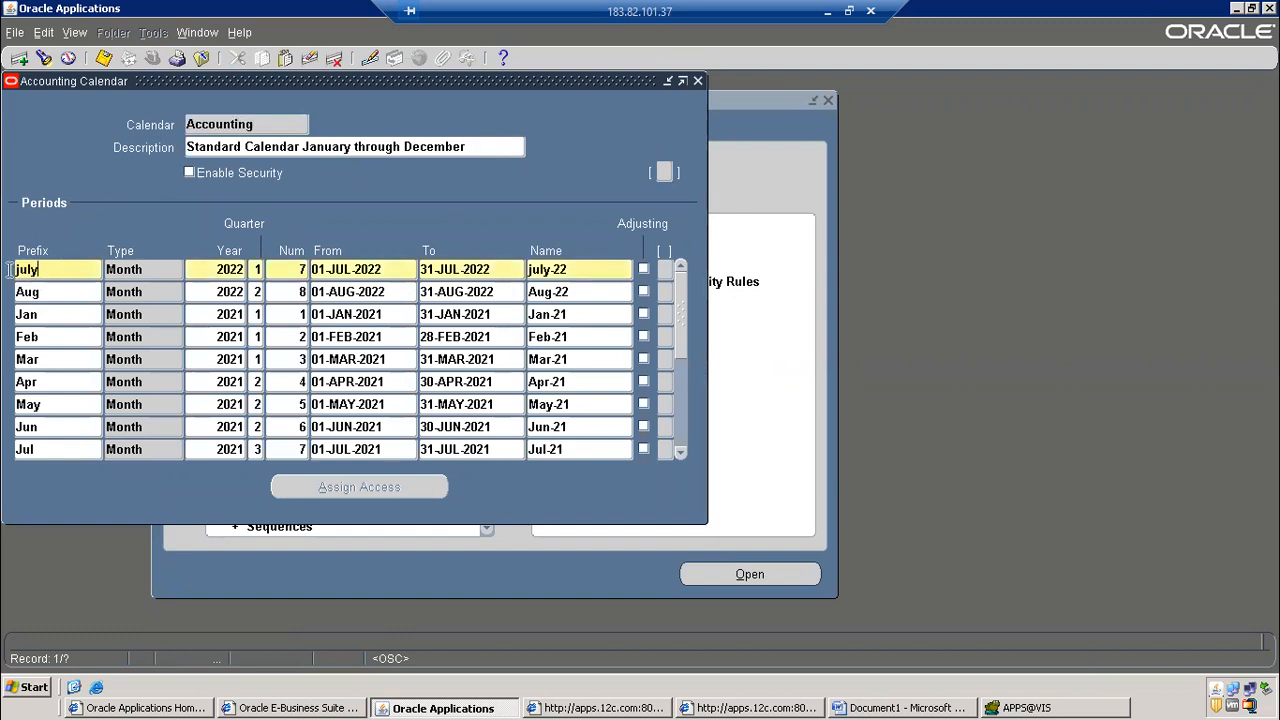
type("Ju")
left_click(102, 58)
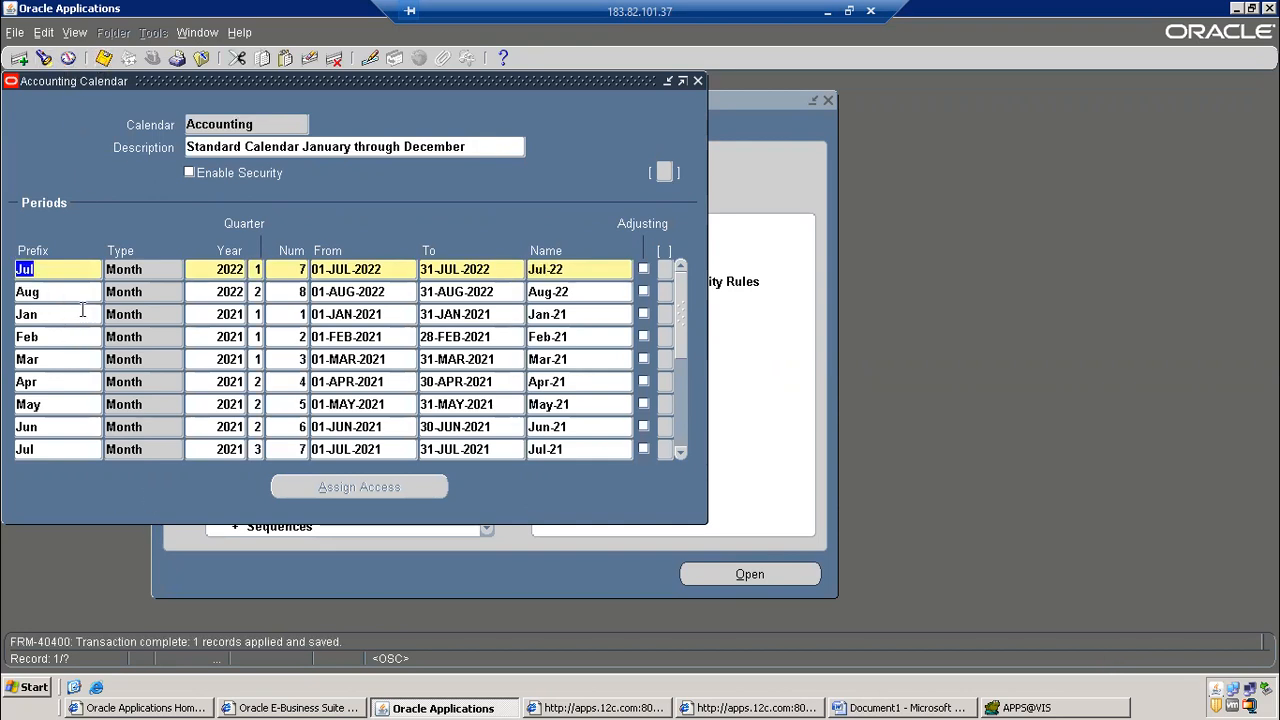
Check the entries of the July and August 2022 periods in the calendar and save the form
left_click(371, 269)
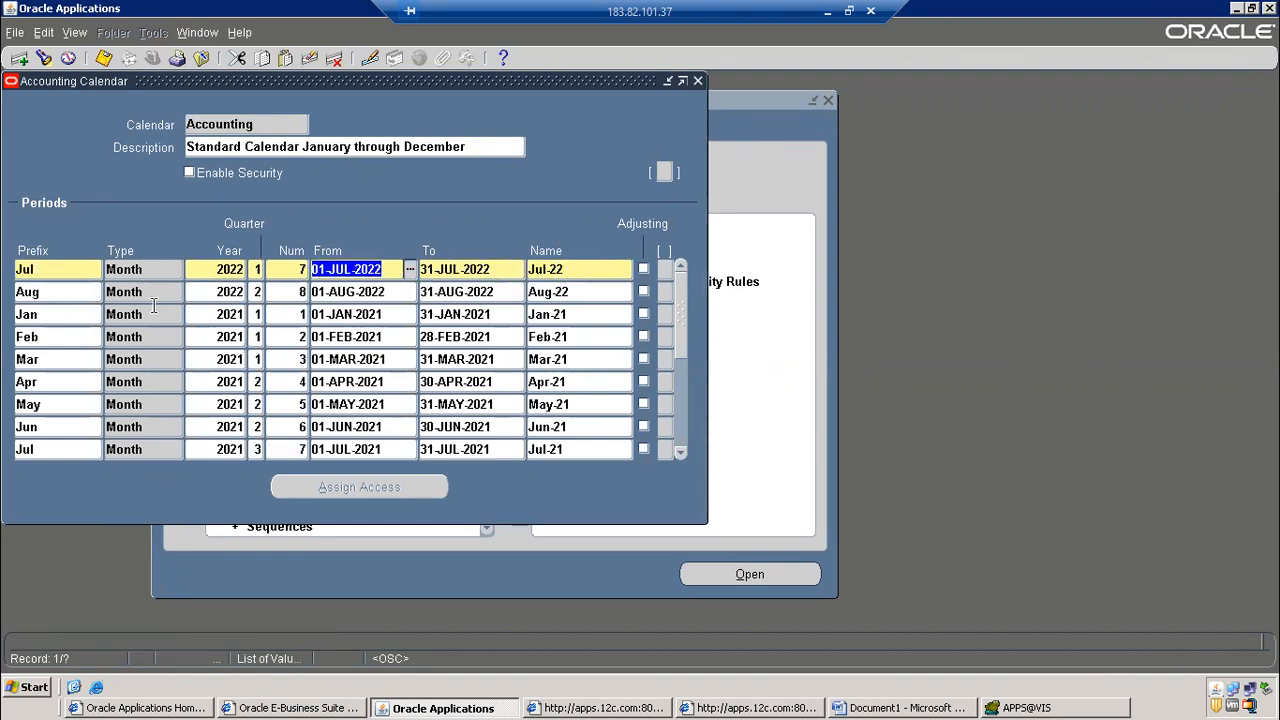
left_click(37, 291)
key("Tab")
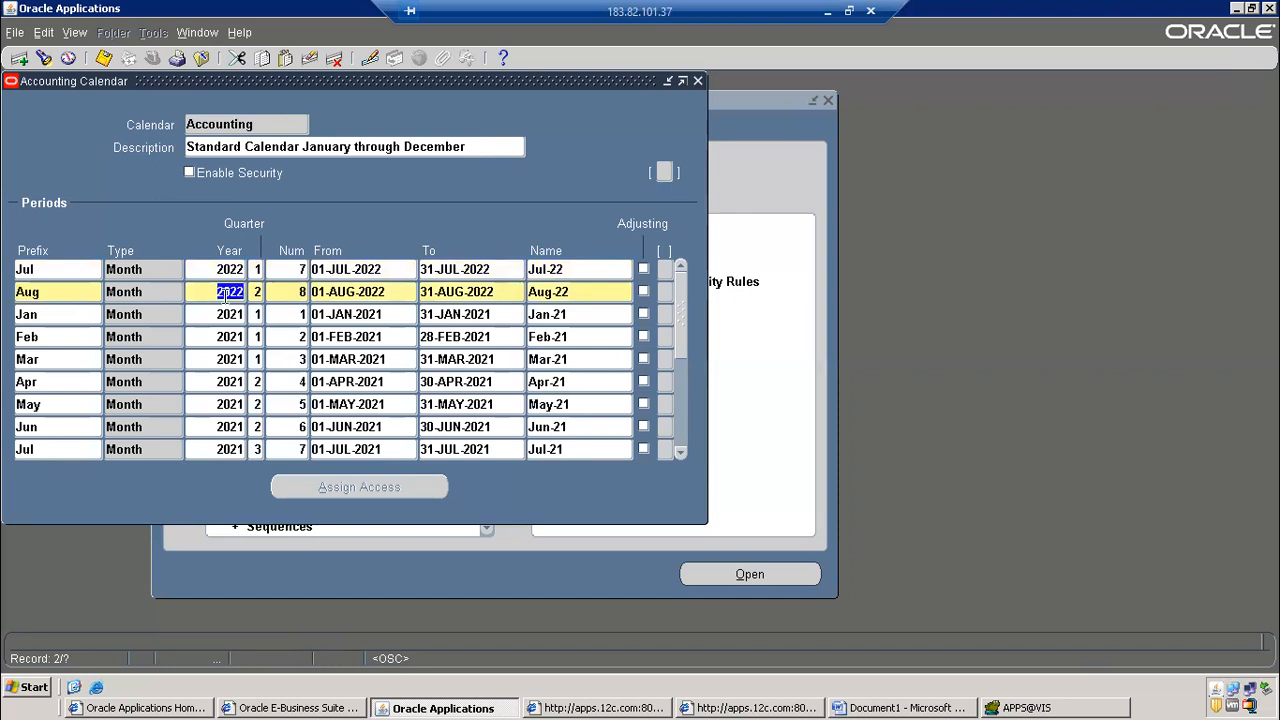
left_click(598, 291)
left_click(104, 58)
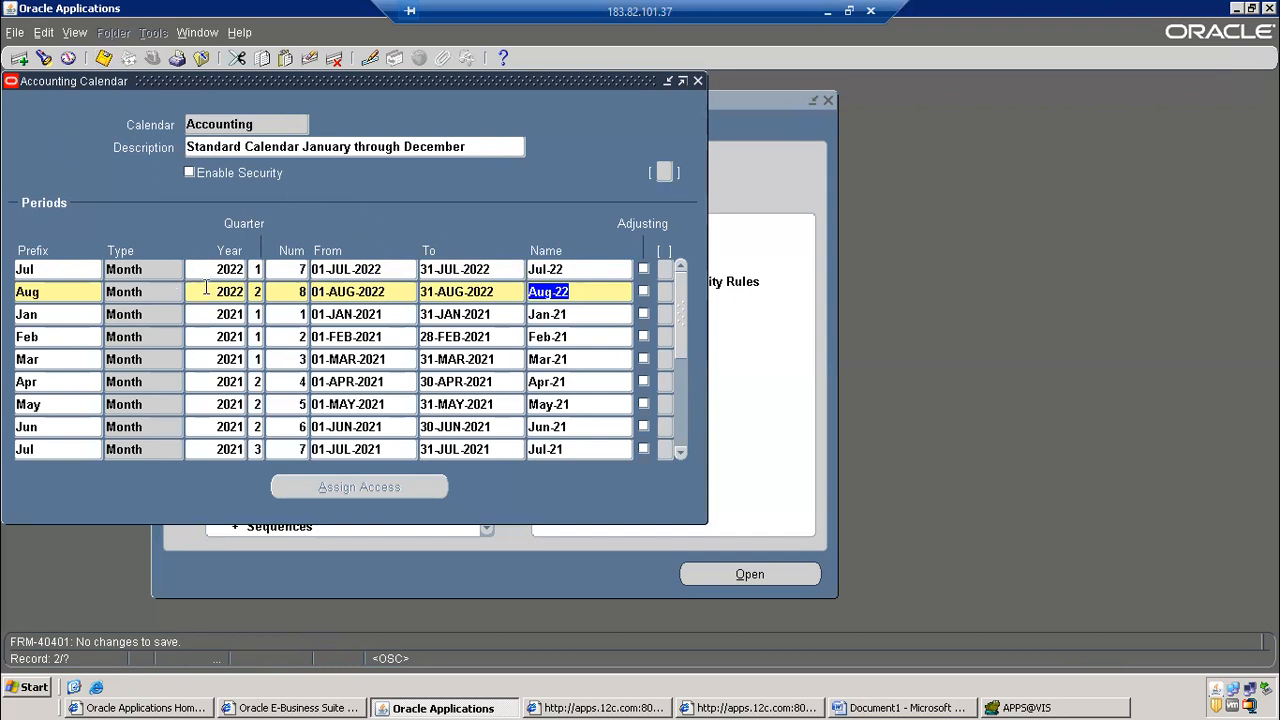
Add a period below August 2022 with prefix Sep, type Month, year 2022, quarter 3 and number 9
left_click(57, 289)
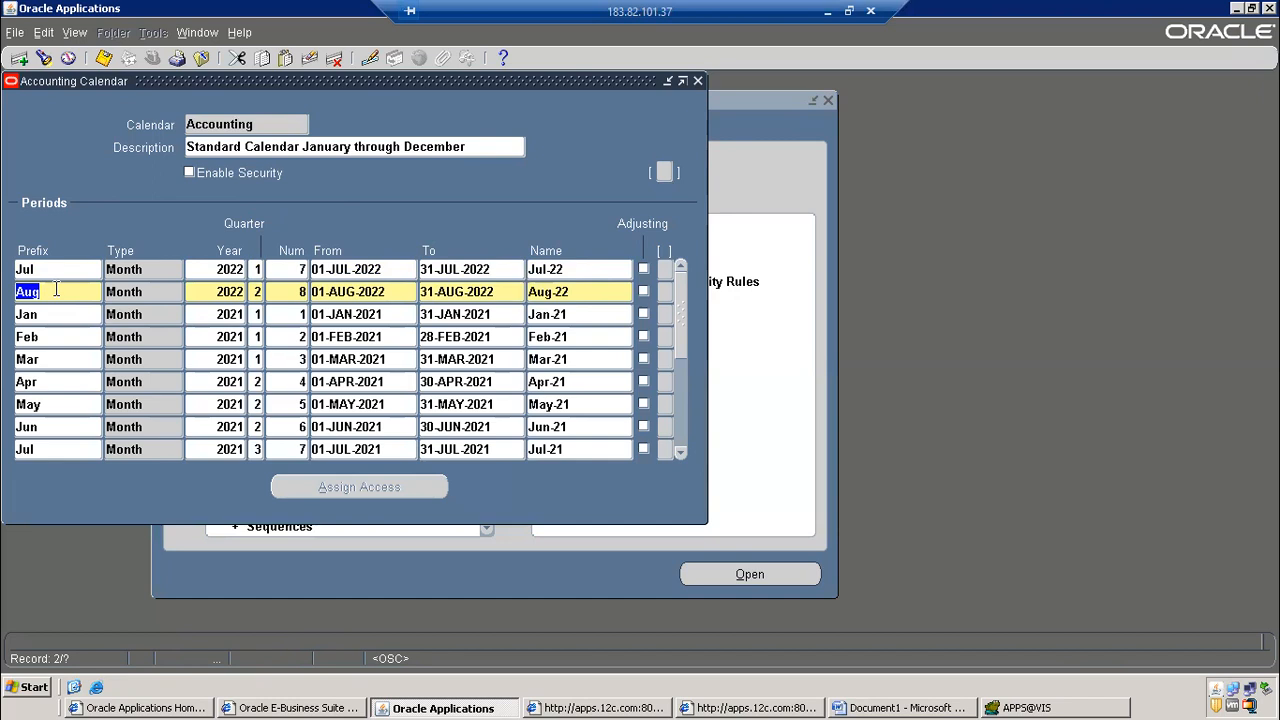
key("ctrl+Down")
type("Sep")
key("Tab")
type("MonTH")
key("Tab")
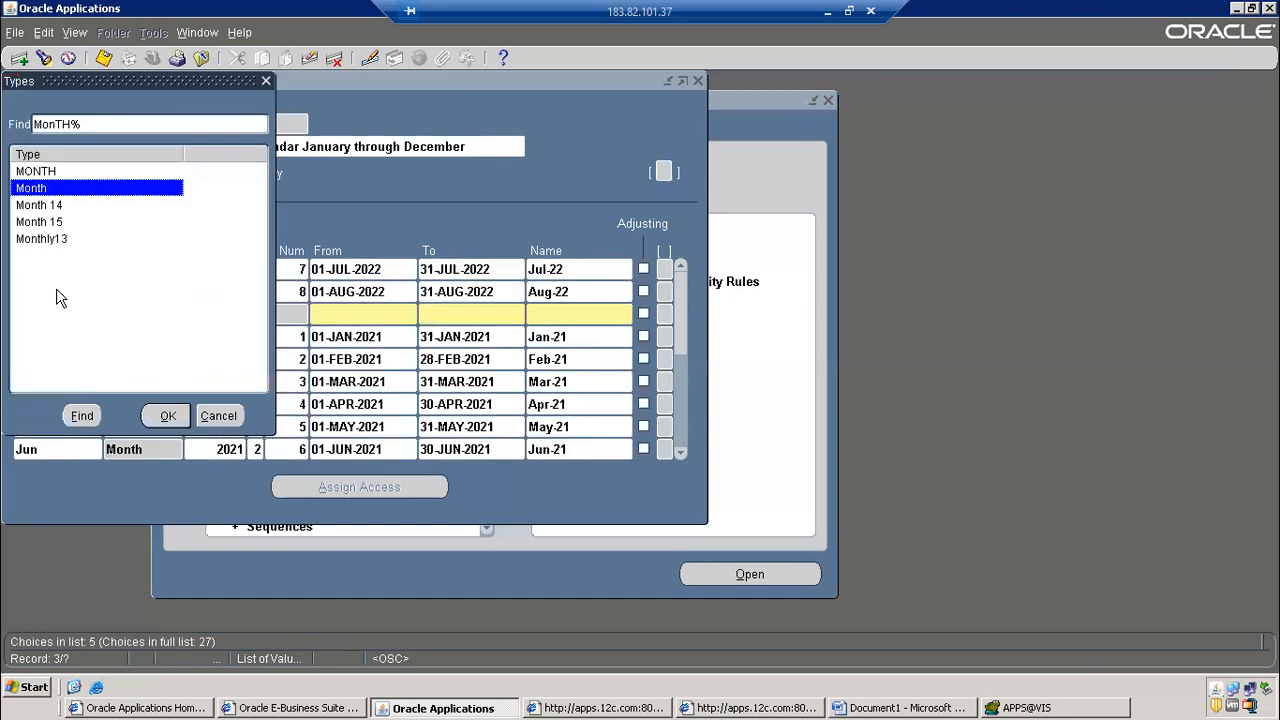
key("Return")
type("2022")
key("Tab")
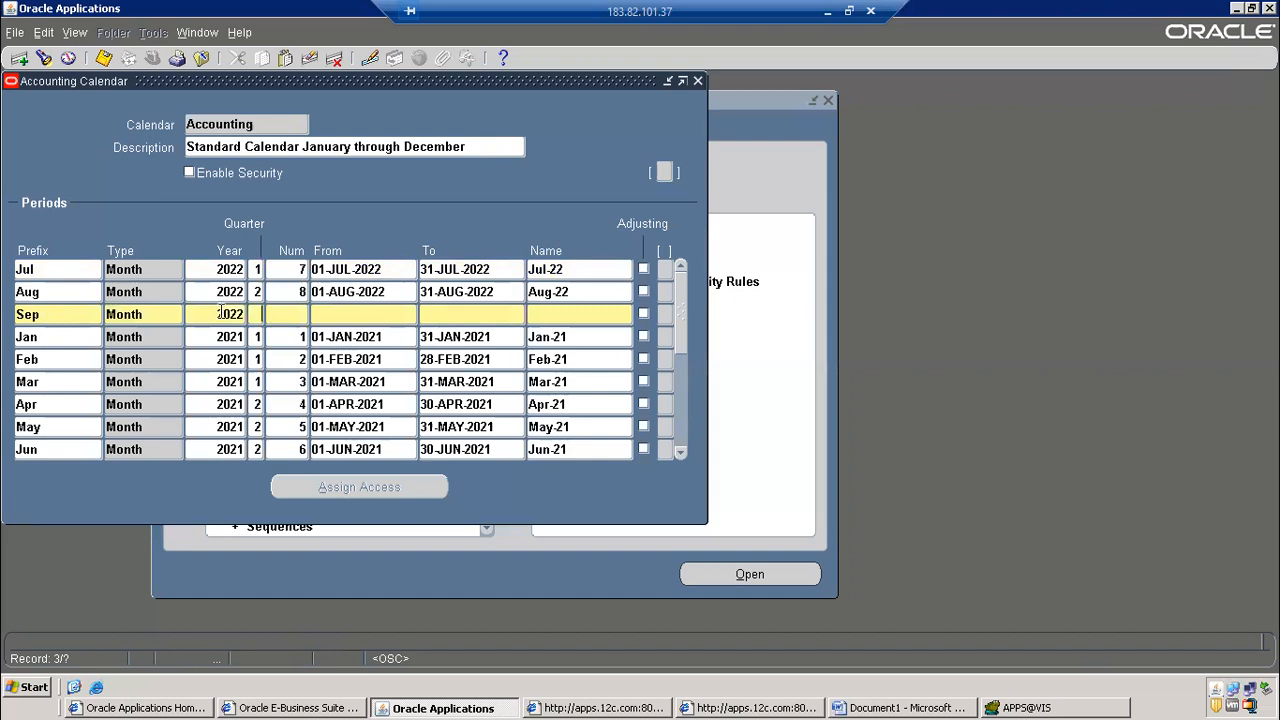
type("3")
Set the September period's dates from 01-SEP-2022 to 30-SEP-2022 and save the calendar
left_click(331, 314)
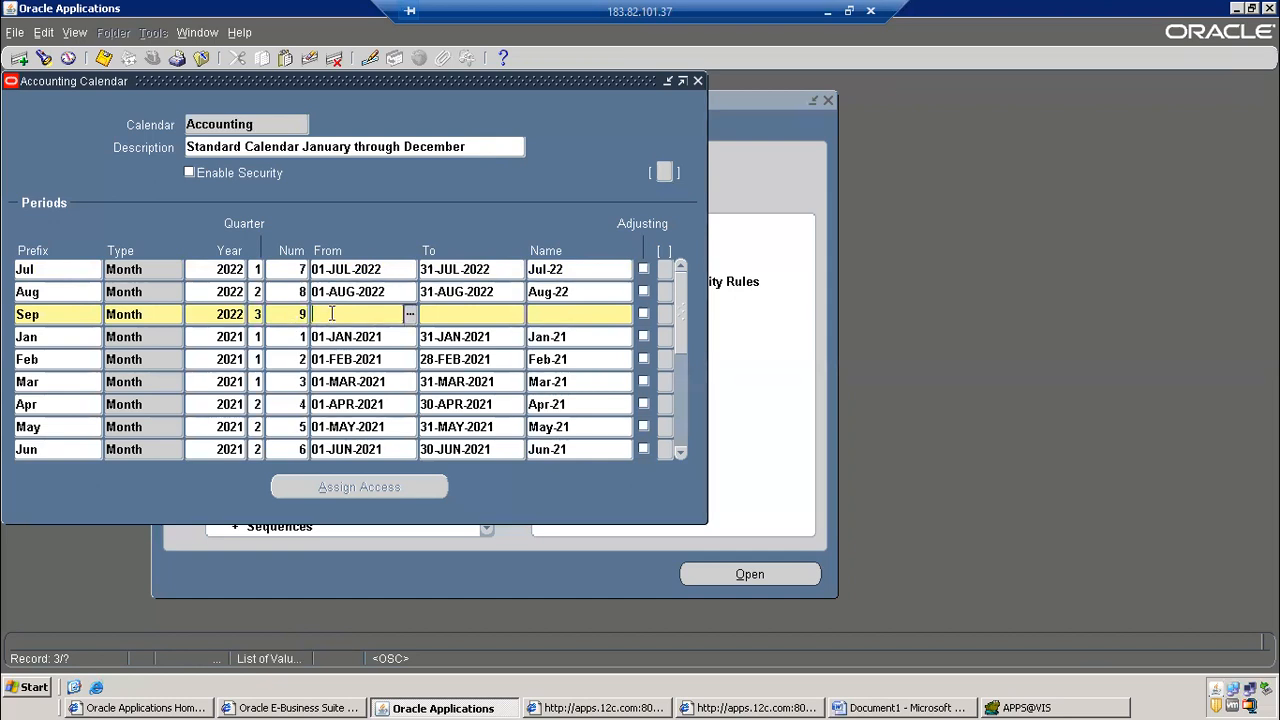
type("01-SEP2022")
key("Tab")
type("30")
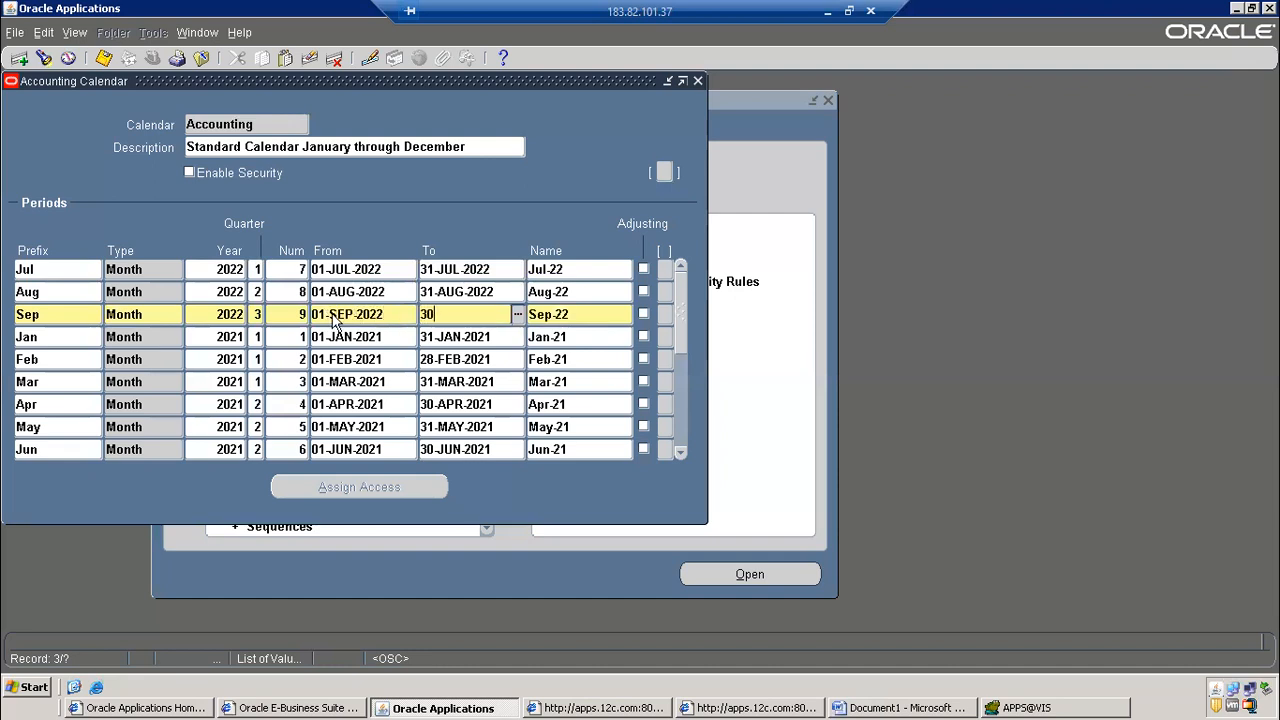
type("-SEP-2022")
key("Tab")
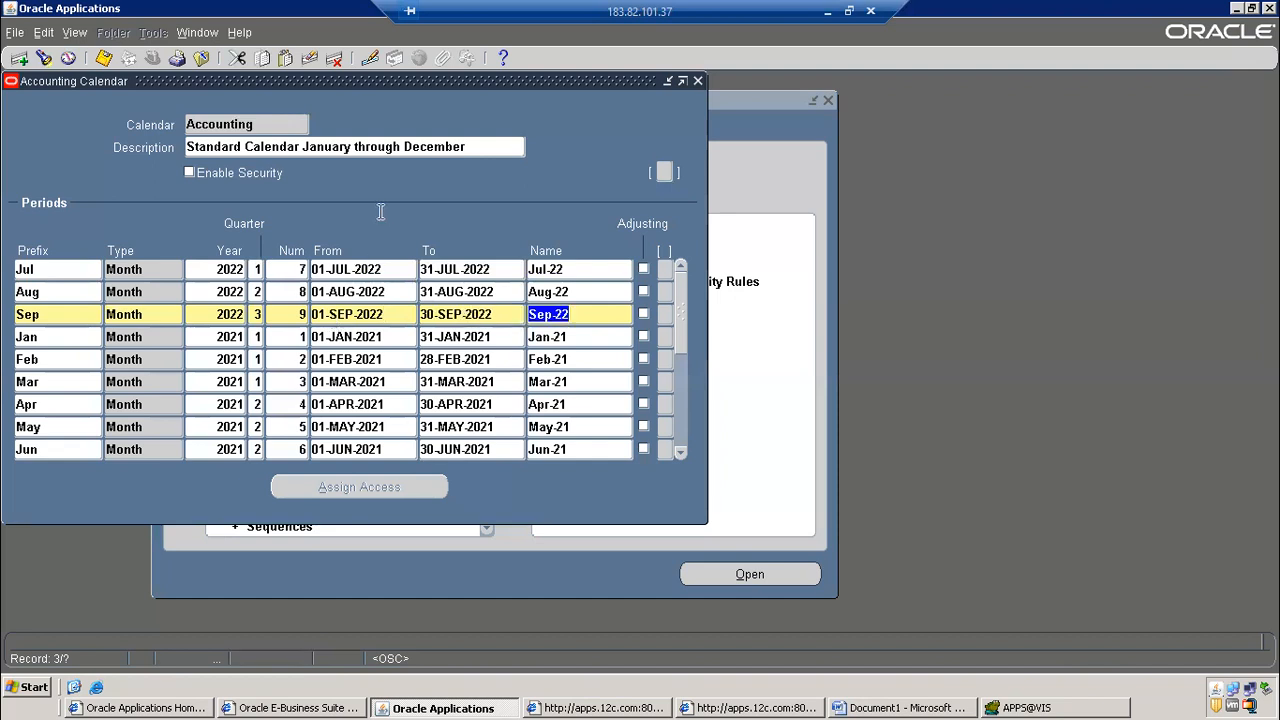
left_click(104, 58)
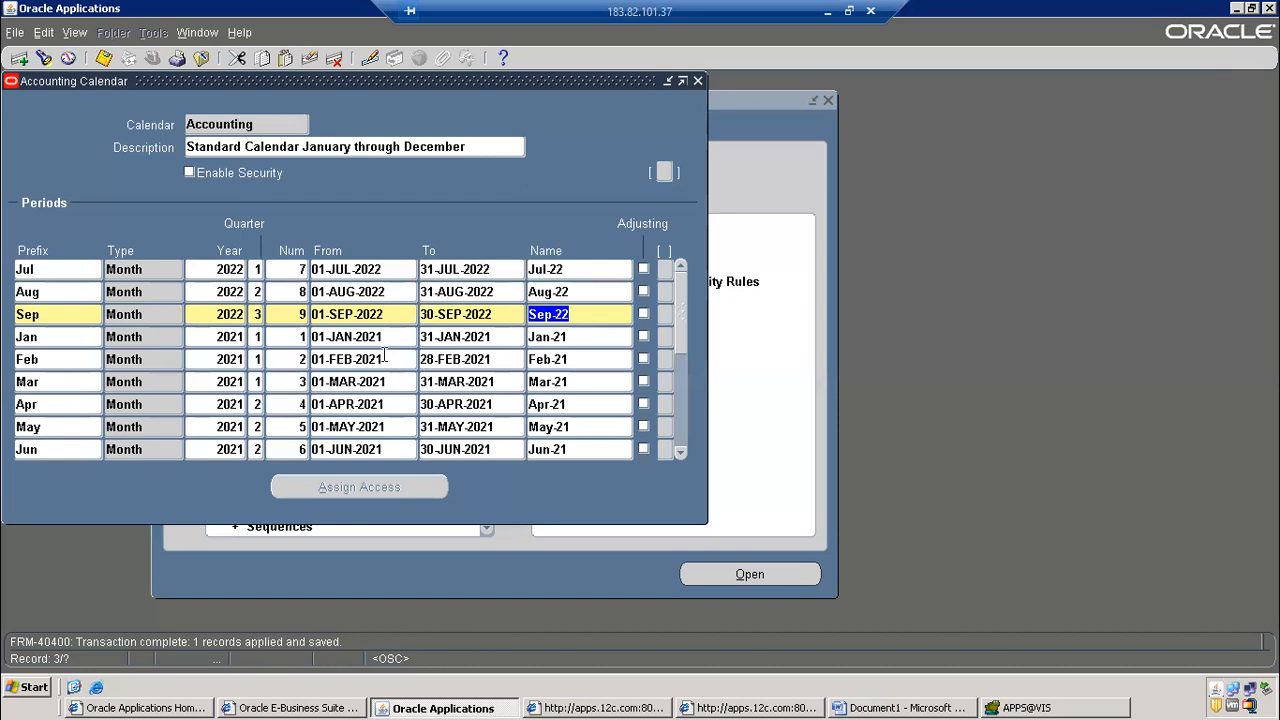
Add a period below September 2022 with the prefix Oct and the type Month
key("ctrl+Down")
type("Oct")
key("Tab")
type("<")
key("BackSpace")
type("Month")
key("Tab")
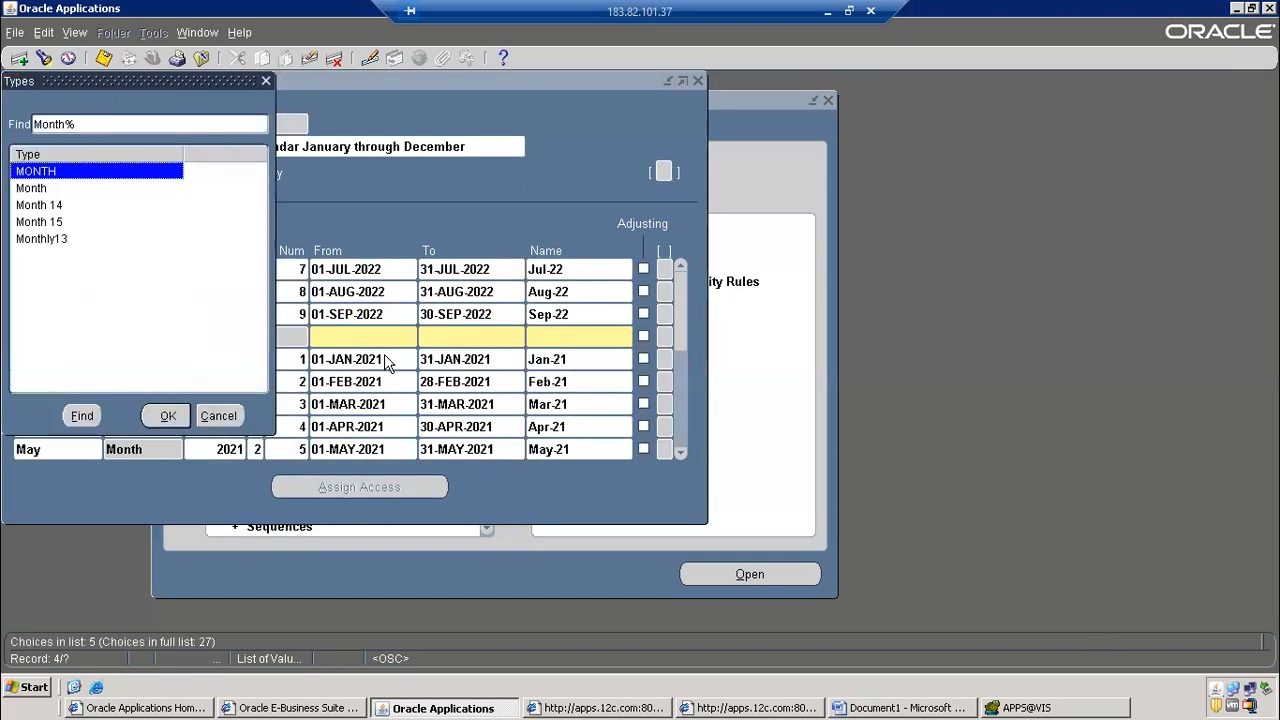
key("Down")
key("Return")
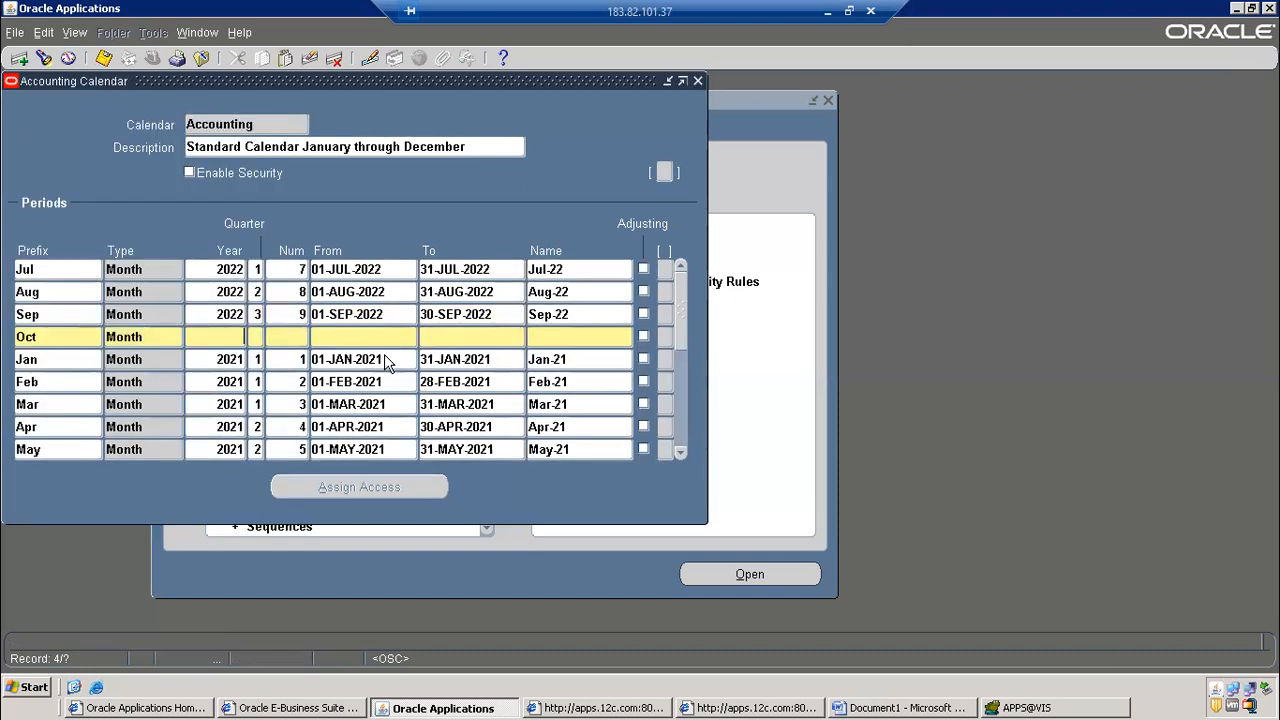
Set the October period's year to 2022, quarter to 4 and number to 10
type("2022")
key("Tab")
type("3")
key("BackSpace")
type("4")
key("Tab")
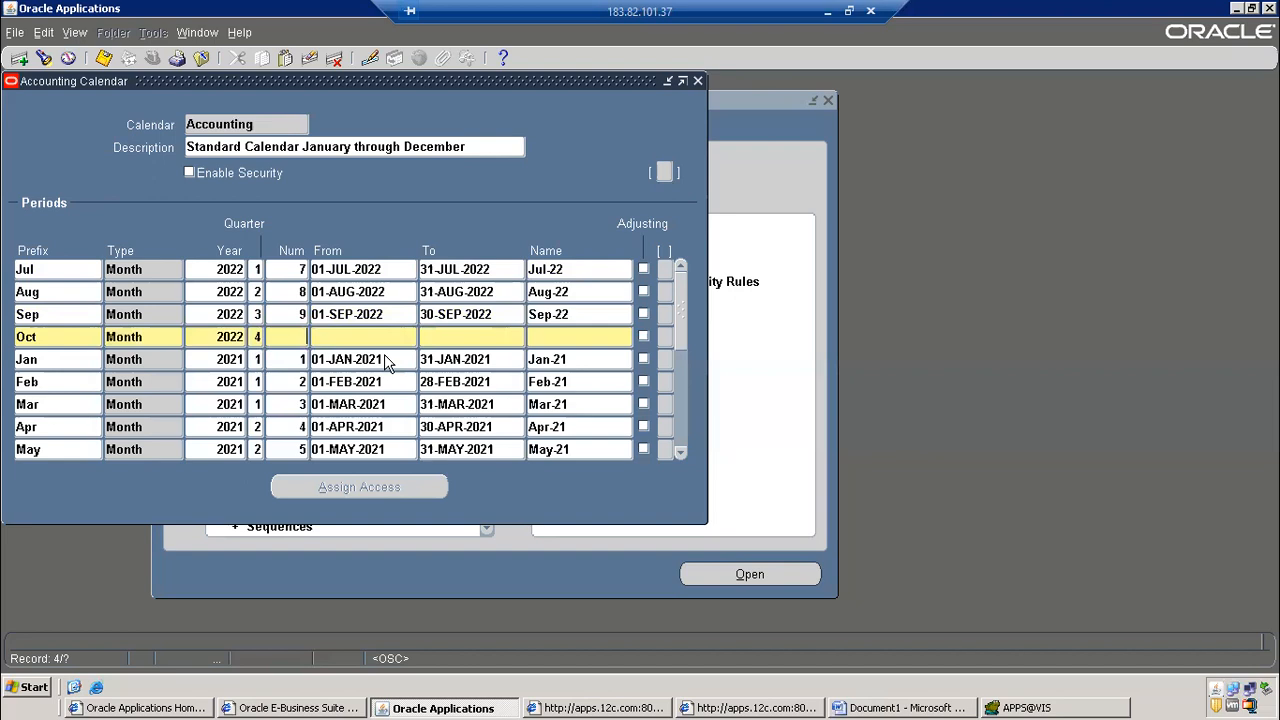
type("10")
key("Tab")
Set the October period's dates from 01-OCT-2022 to 31-OCT-2022 and save the calendar
type("01-OC")
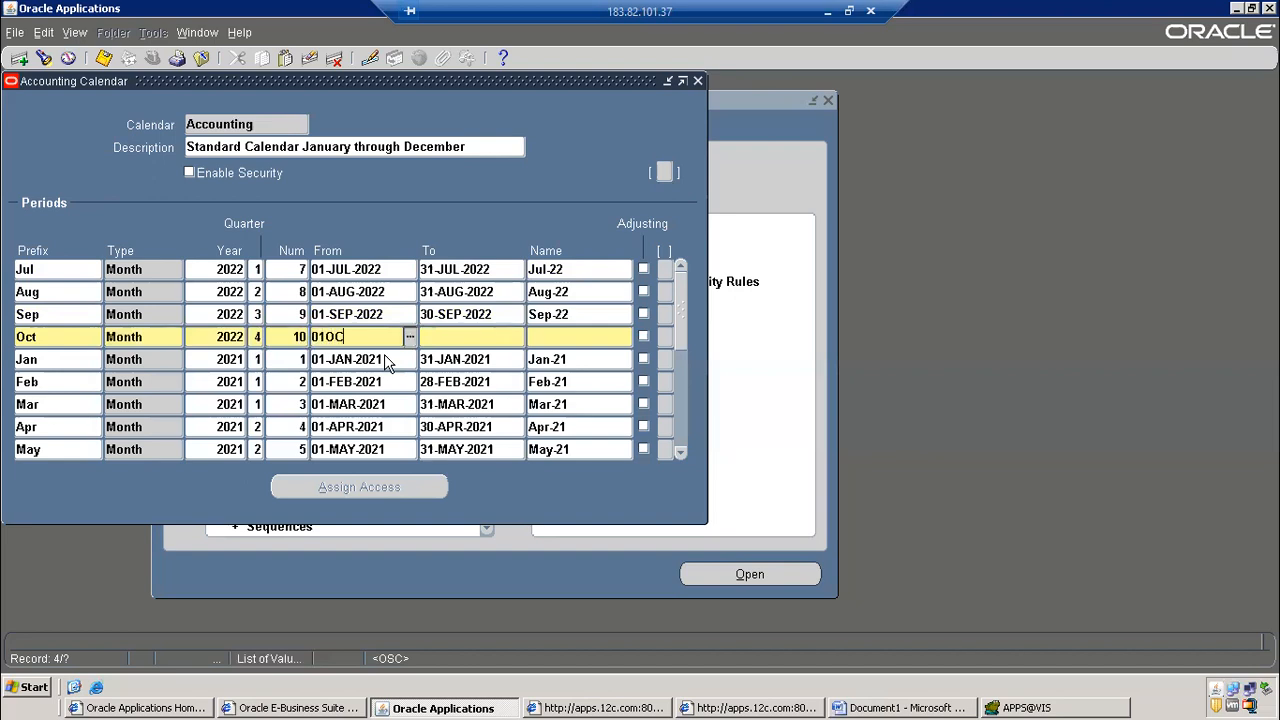
type("T-2022")
key("Tab")
type("310CT22")
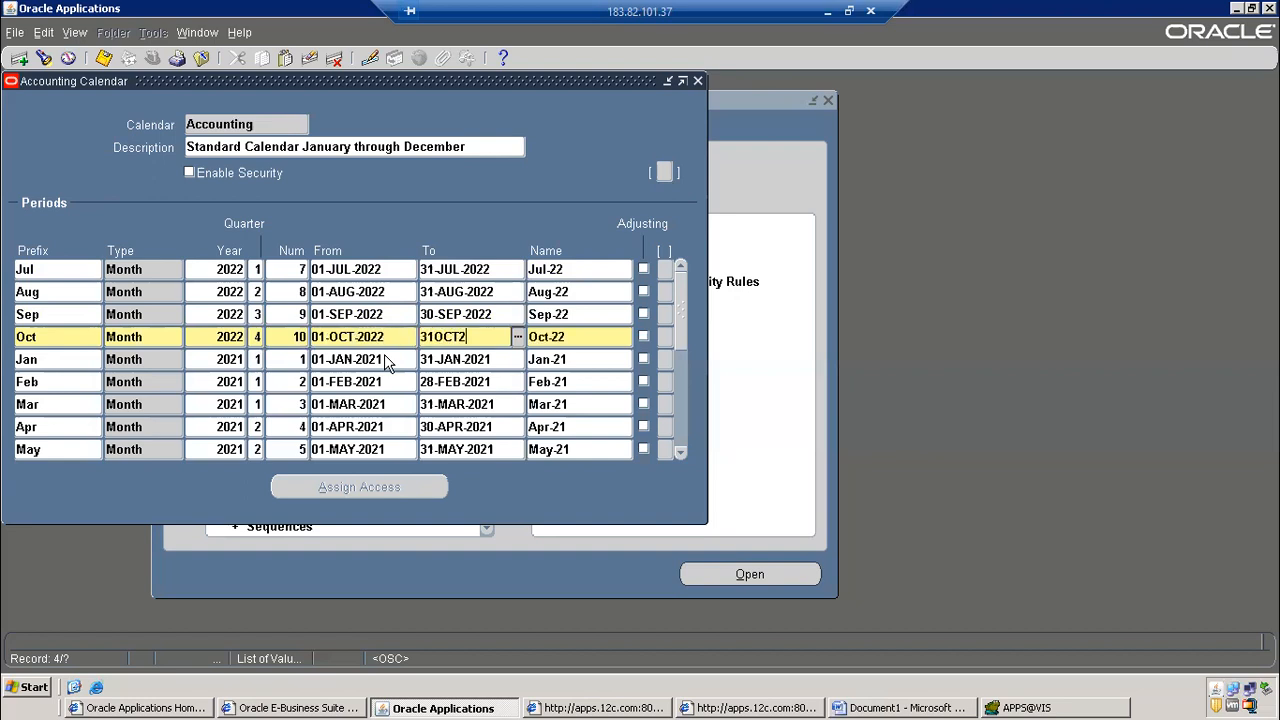
key("BackSpace")
key("BackSpace")
type("2022")
key("Tab")
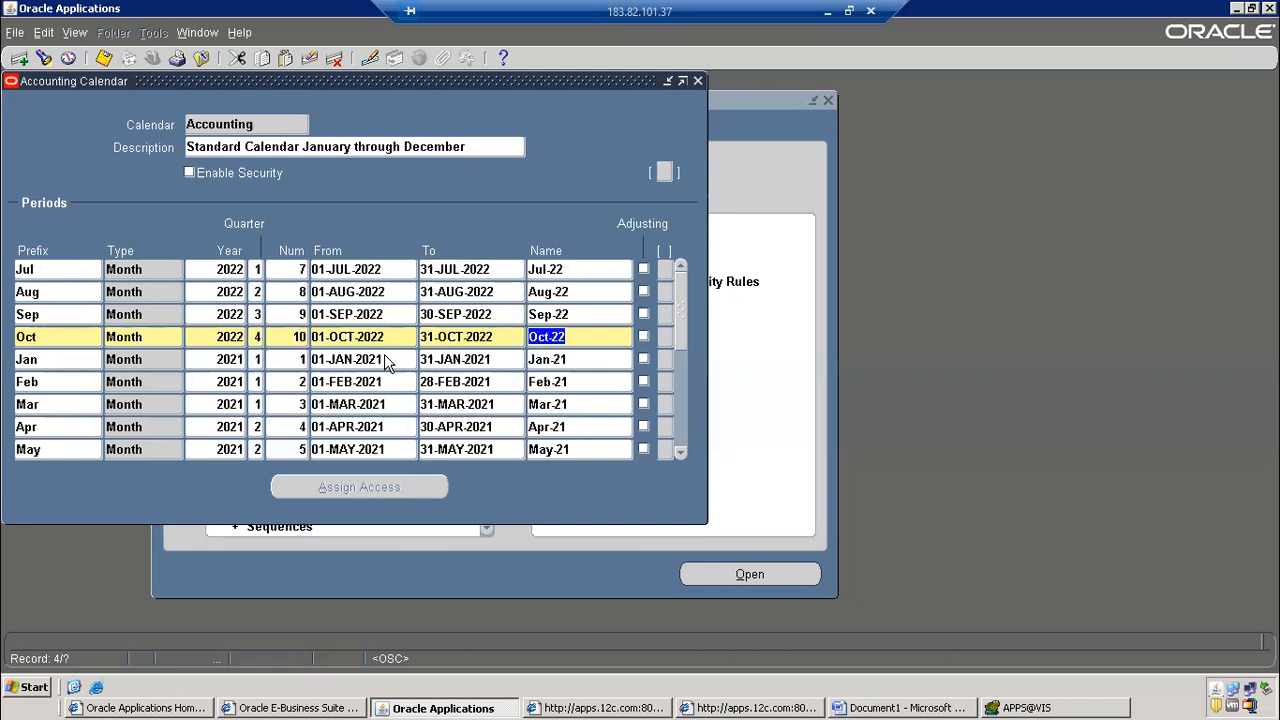
left_click(103, 57)
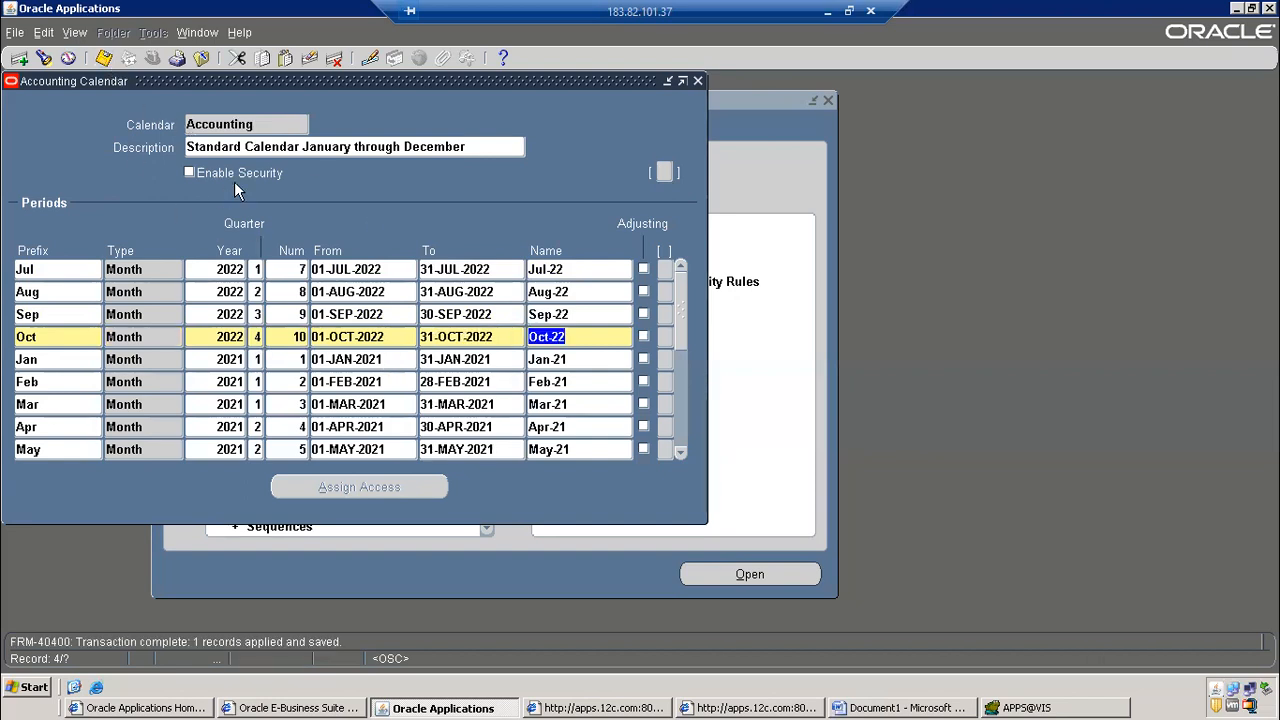
Close the accounting calendar form, validating only the currently displayed calendar, and acknowledge the request note
left_click(201, 57)
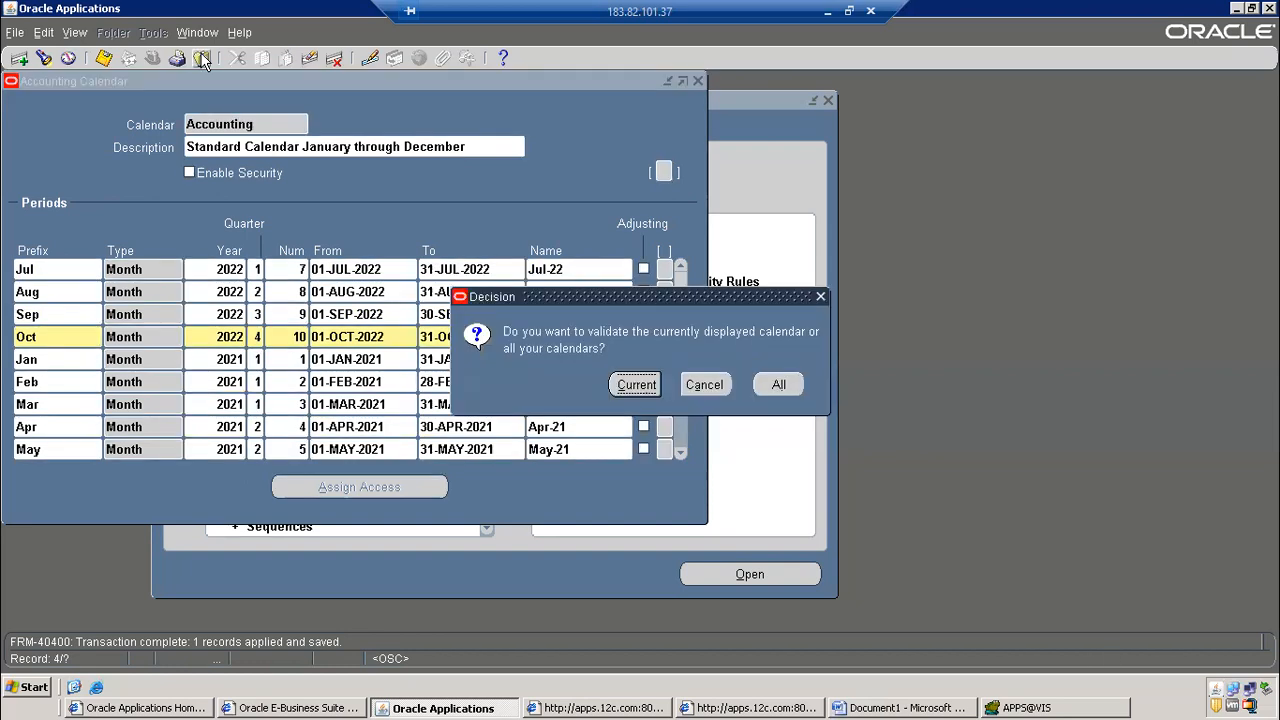
left_click_drag(605, 298, 489, 195)
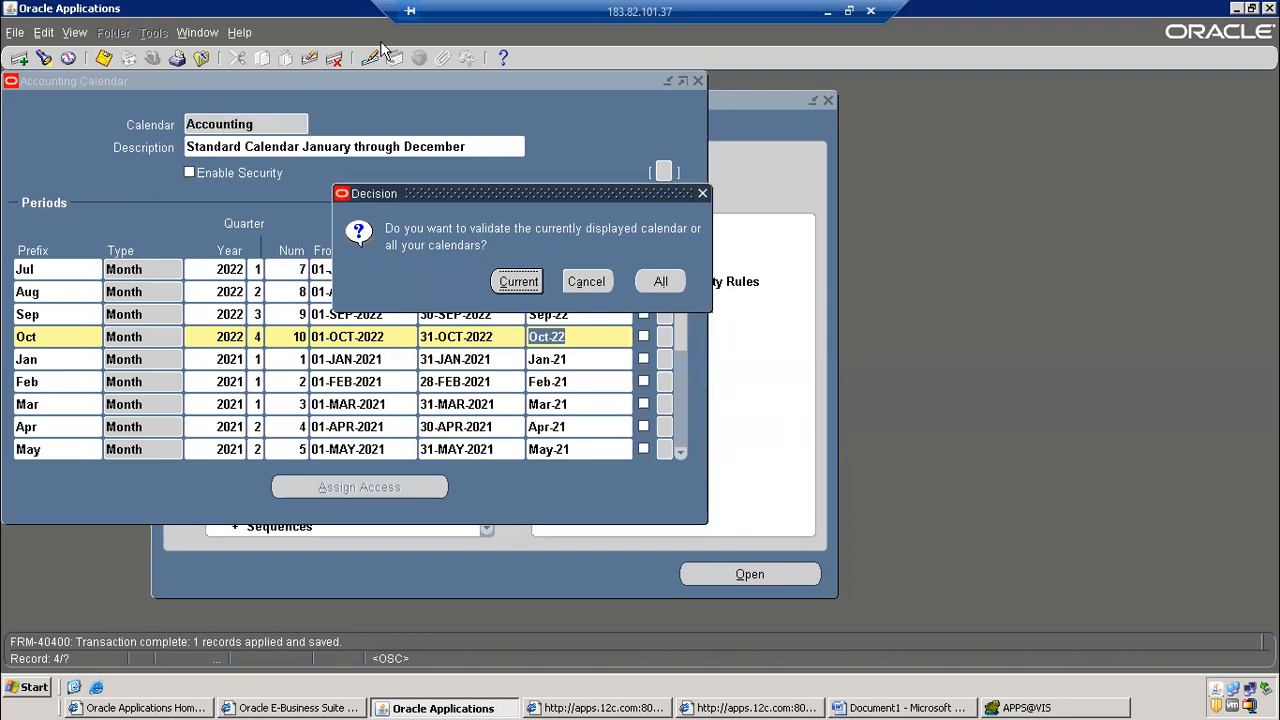
left_click_drag(423, 195, 472, 146)
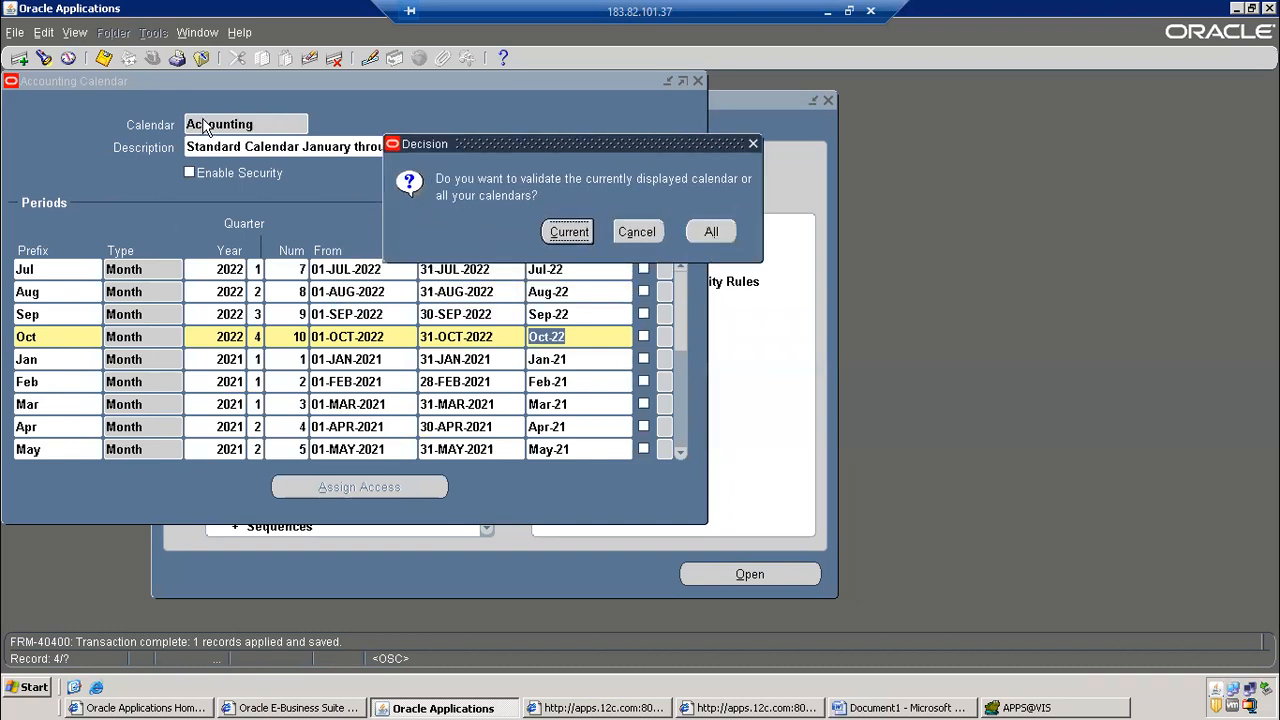
left_click(575, 238)
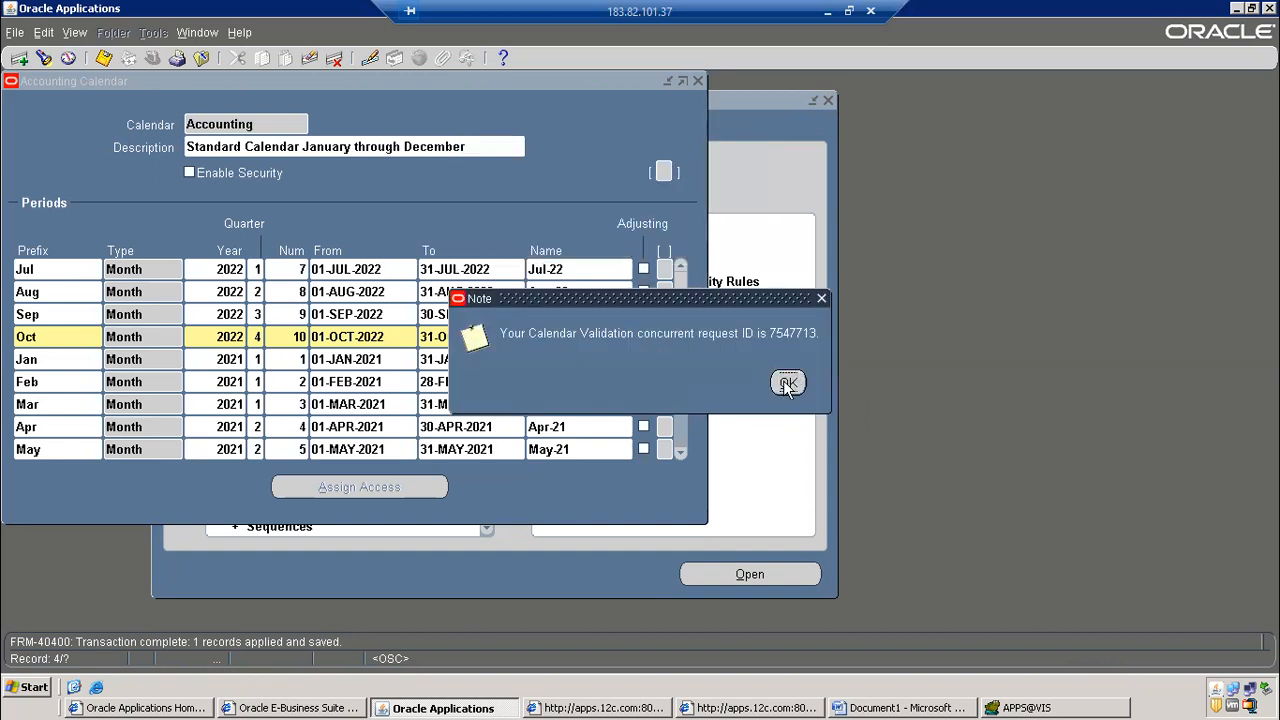
left_click(789, 383)
List all own concurrent requests and check the status of the Open Period request
left_click(74, 33)
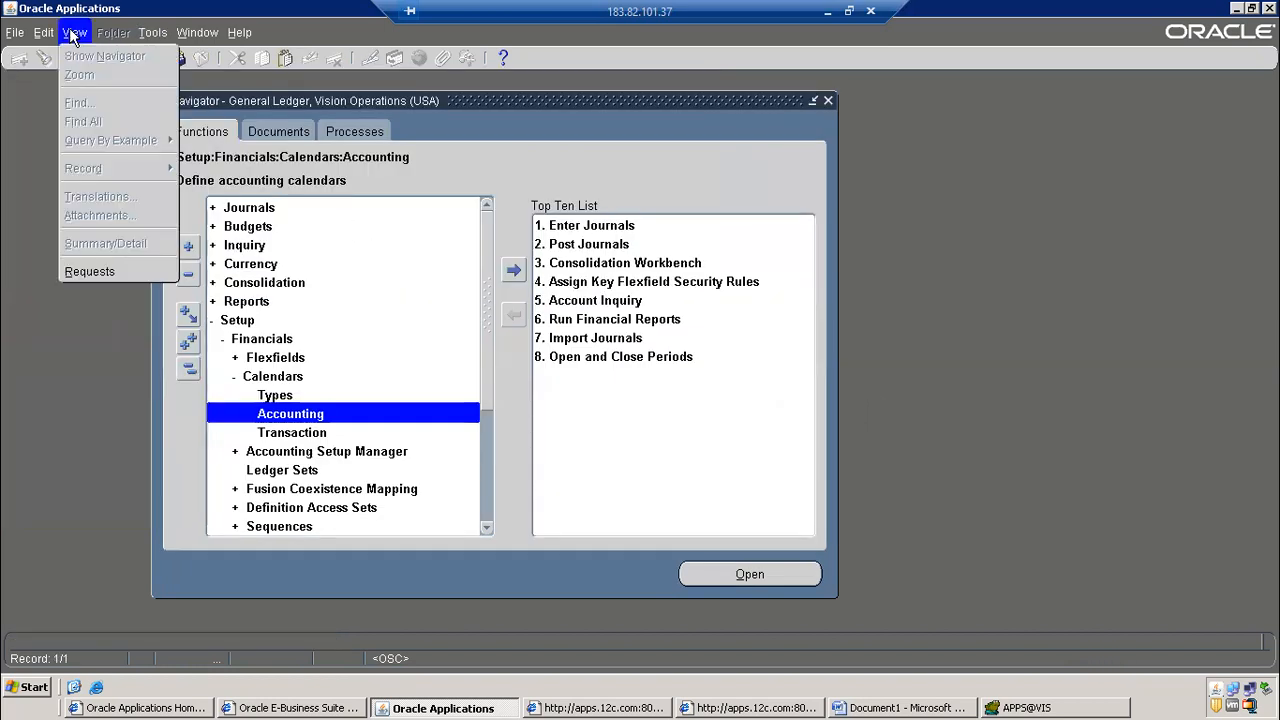
left_click(90, 268)
left_click(551, 480)
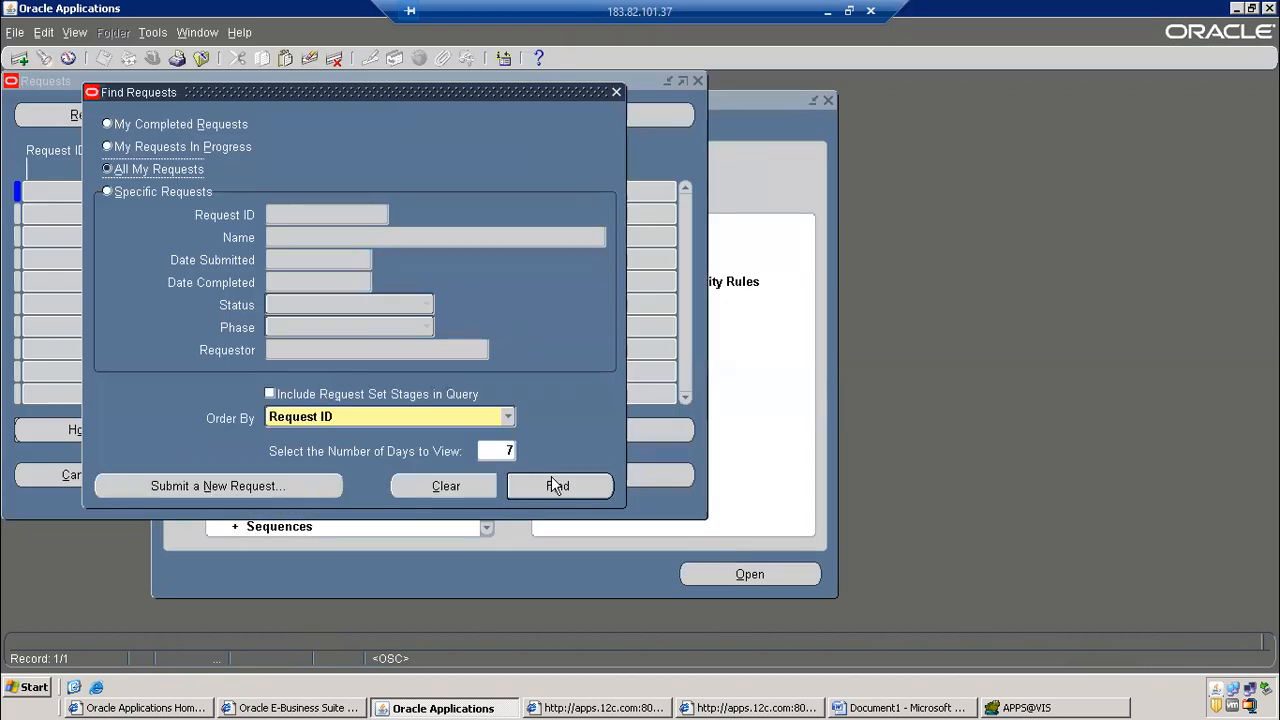
left_click(446, 220)
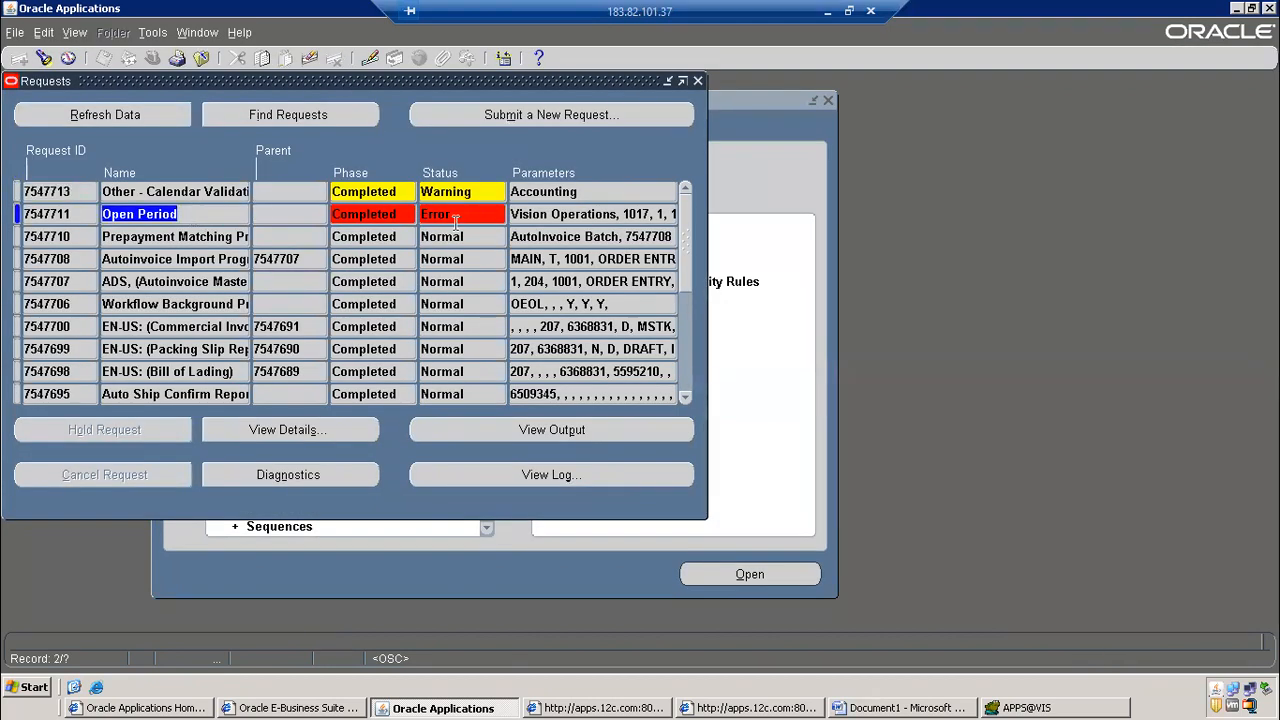
key("Tab")
double_click(446, 218)
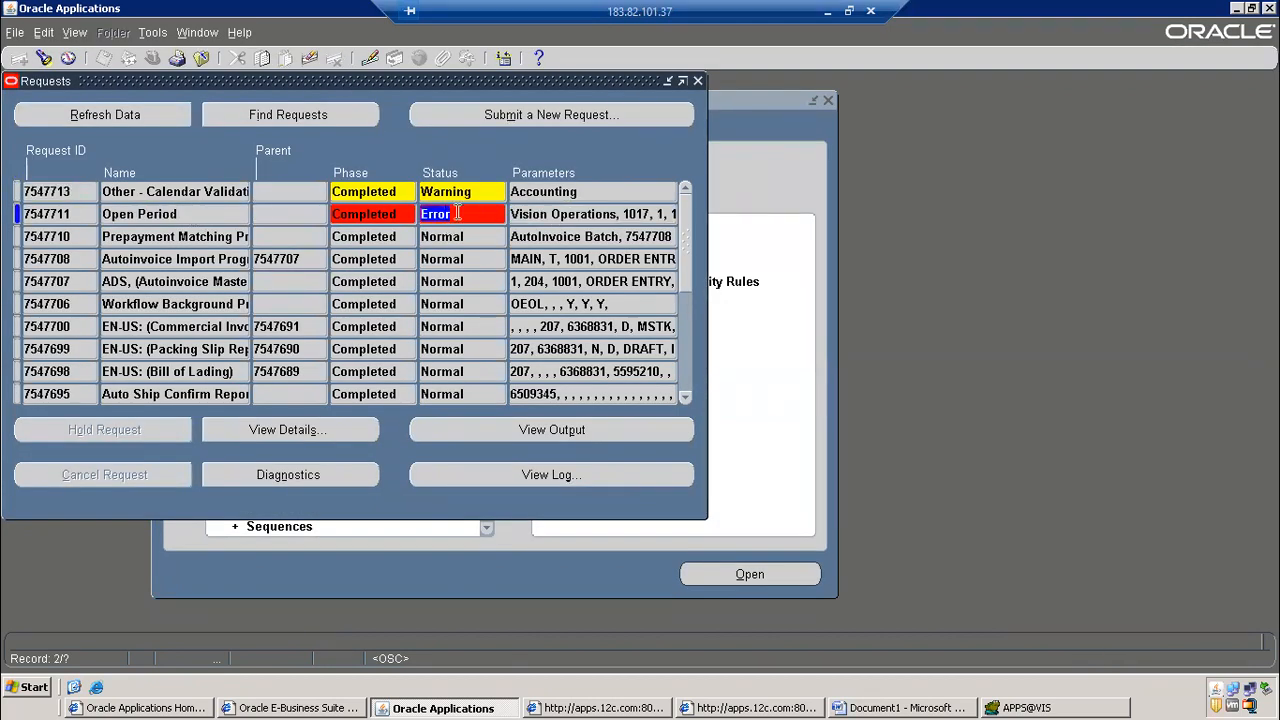
View the log of the Open Period request that ended in error and highlight its OOAP0019 message line
left_click(609, 468)
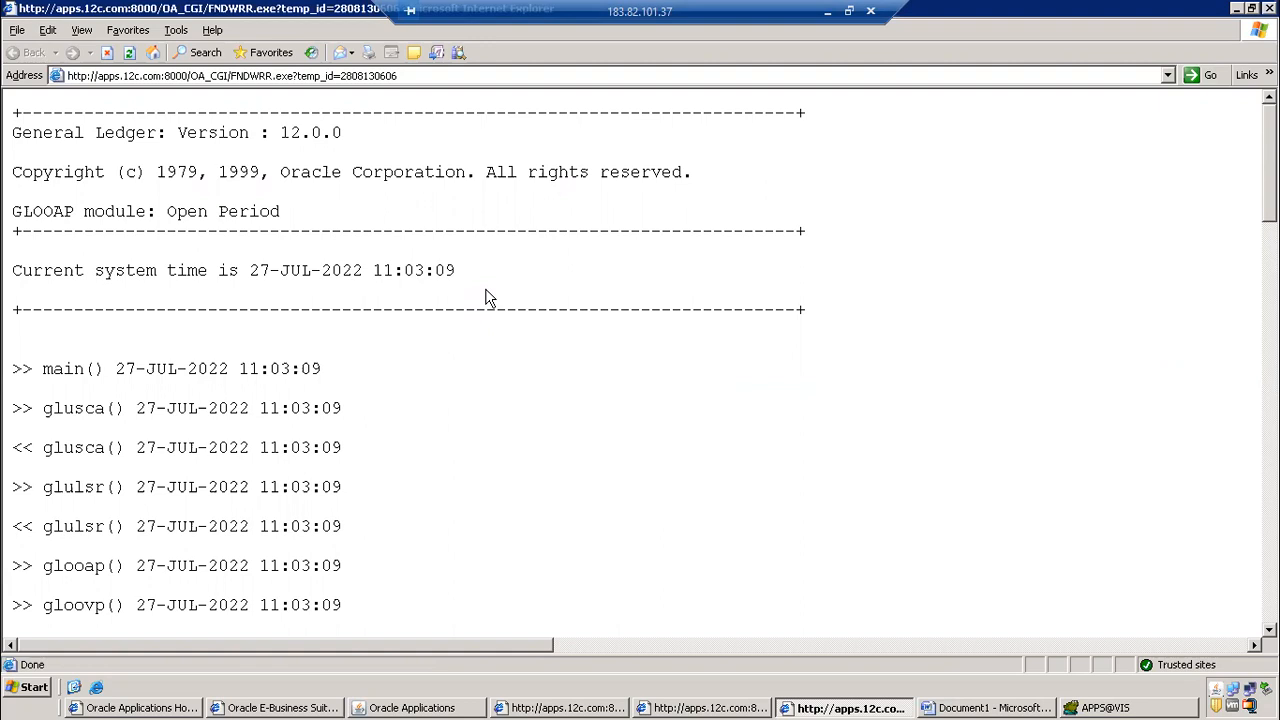
scroll(443, 374, "down", 10)
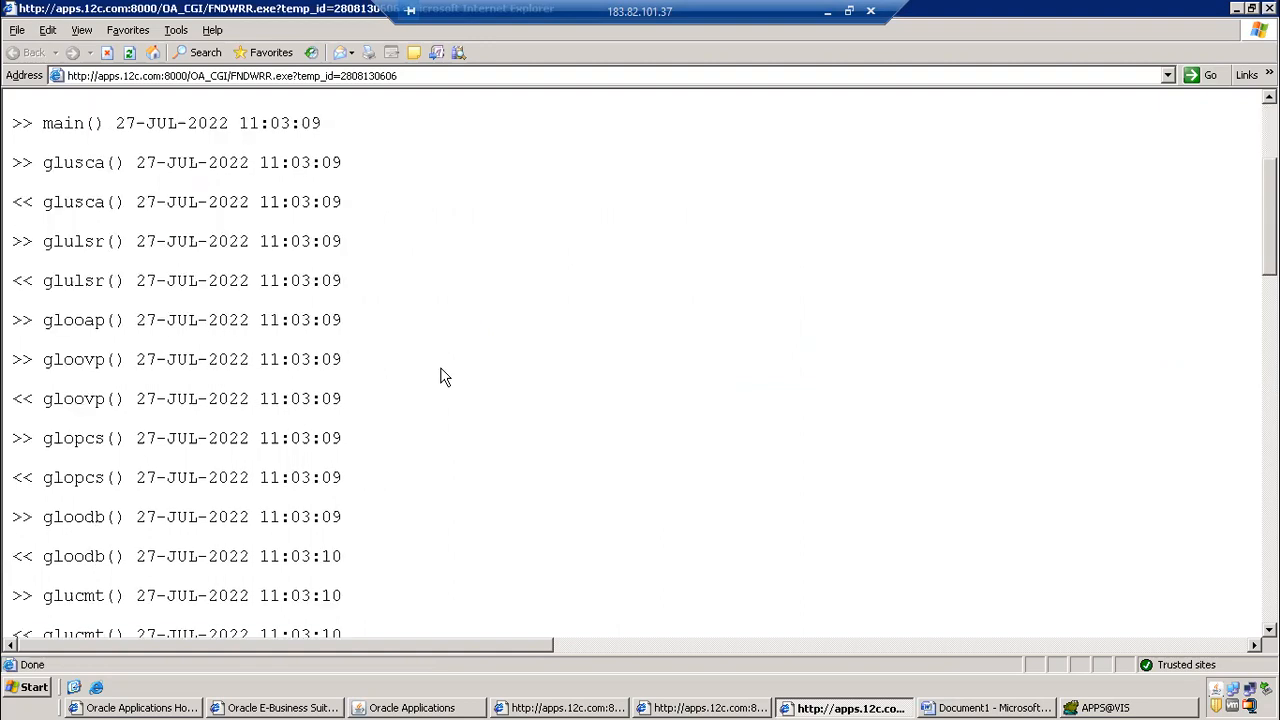
scroll(443, 374, "down", 2)
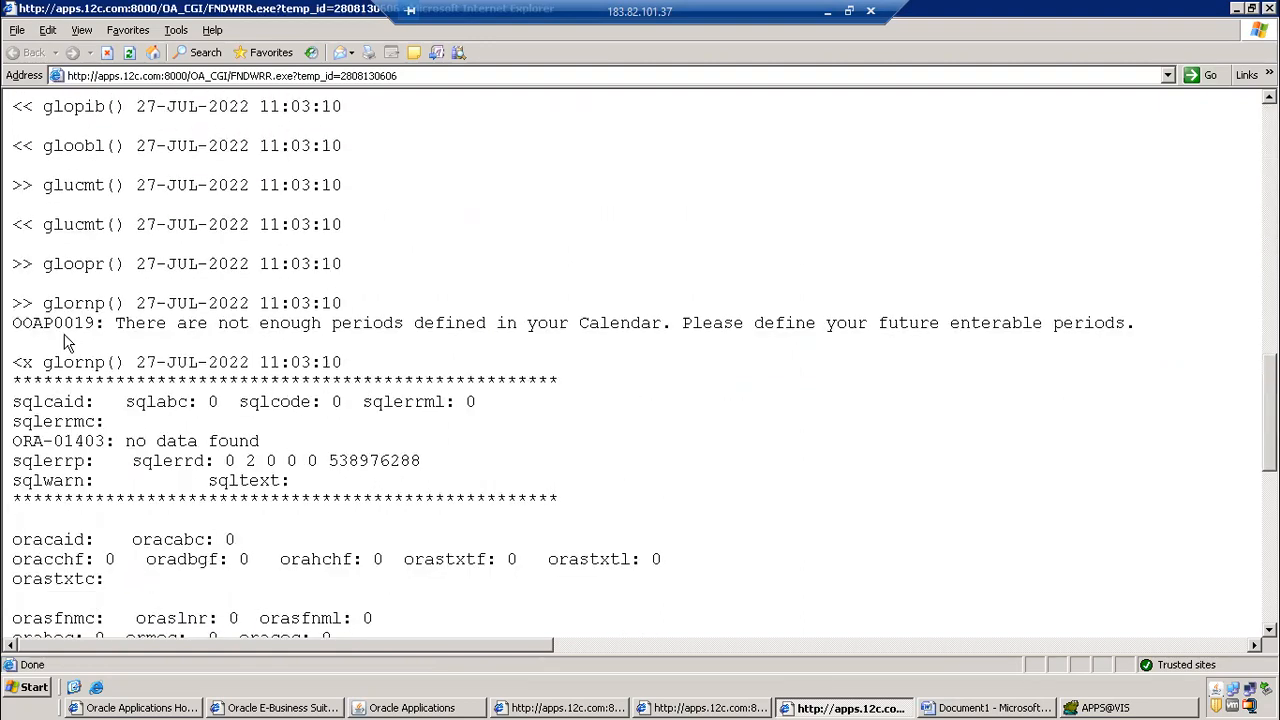
left_click_drag(11, 330, 1134, 346)
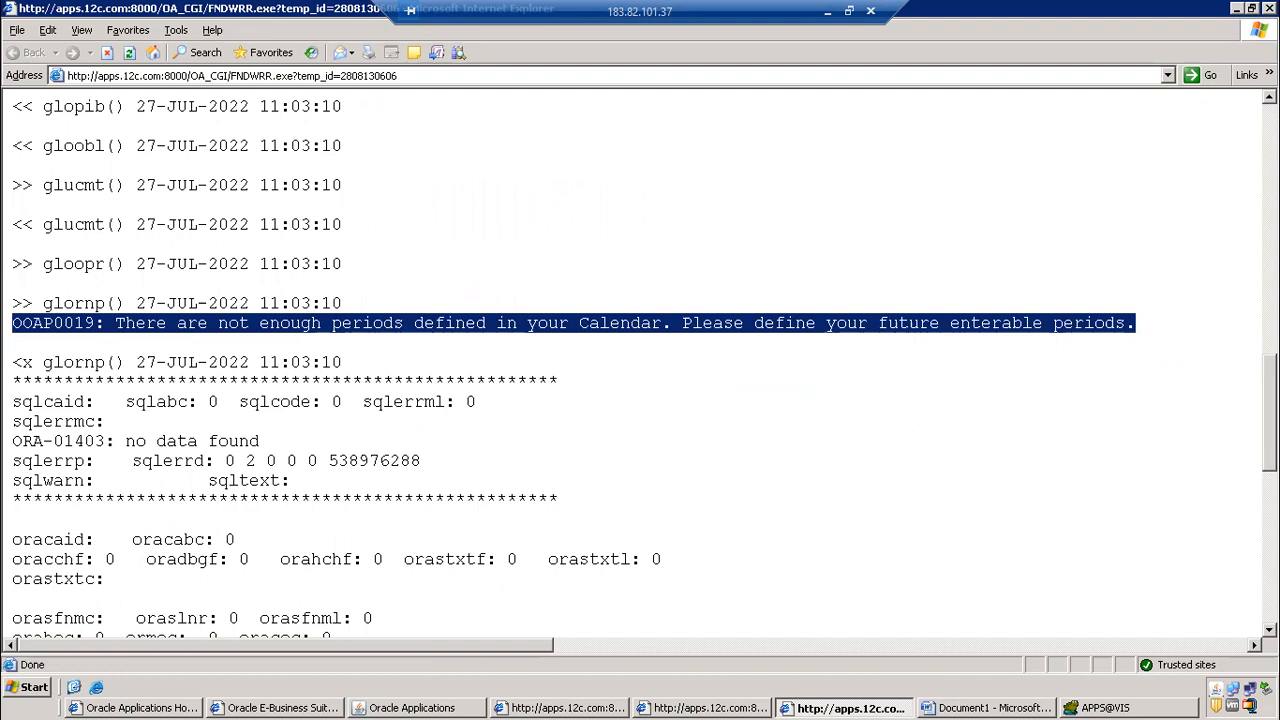
Switch to the Word notes document, paste the log screenshot into it, and bring the highlighted error message into view
left_click(1002, 707)
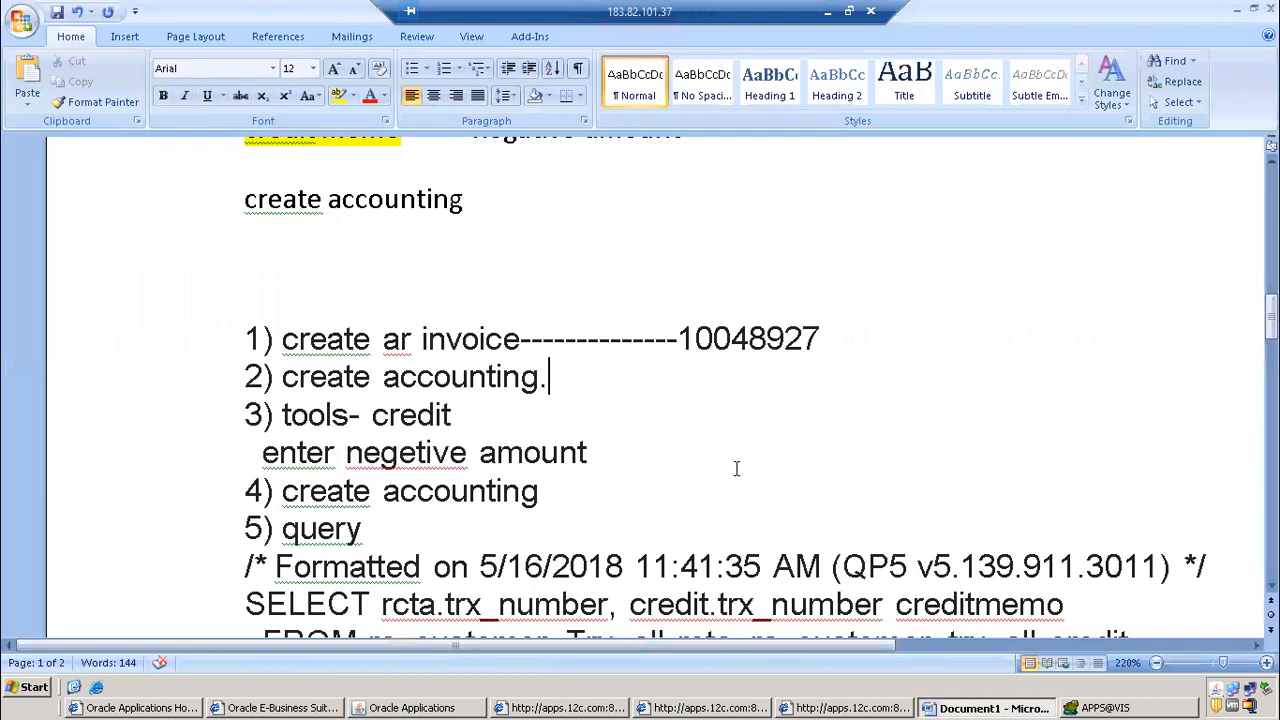
left_click(449, 283)
scroll(456, 230, "up", 1)
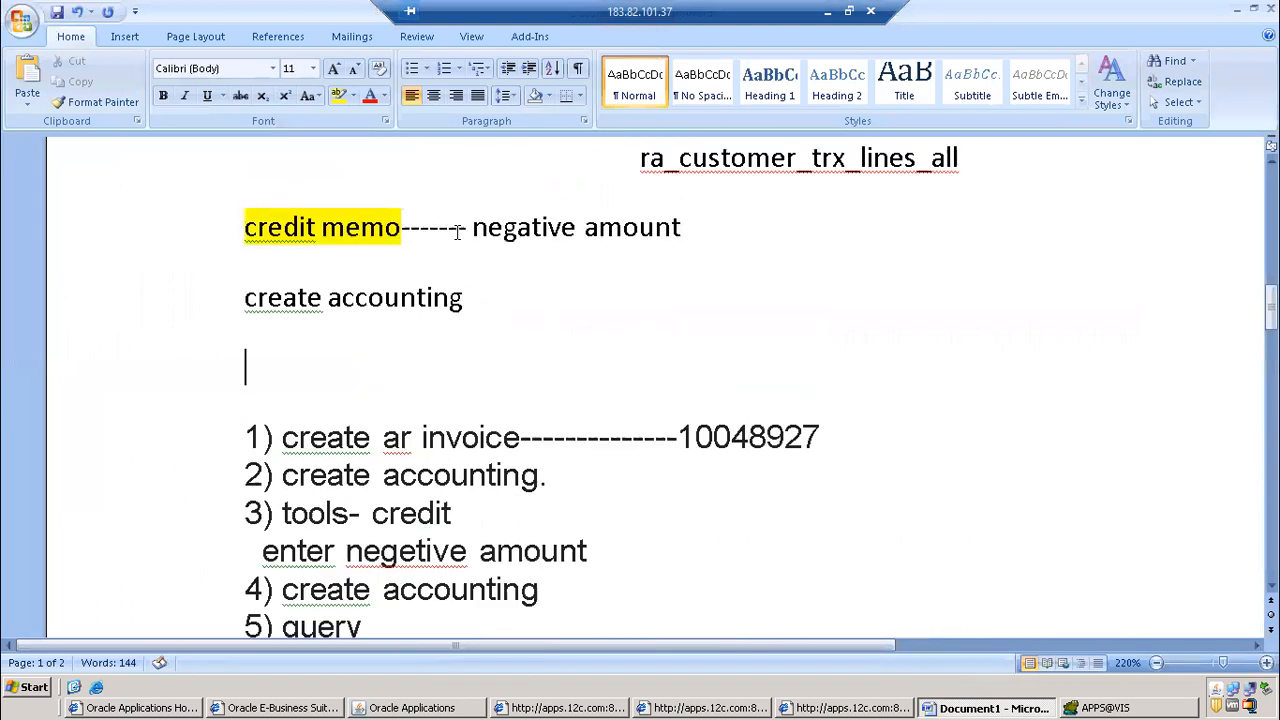
scroll(456, 230, "up", 1)
scroll(609, 354, "down", 5)
scroll(490, 390, "down", 6)
scroll(490, 395, "up", 2)
scroll(491, 390, "up", 10)
scroll(487, 418, "down", 3)
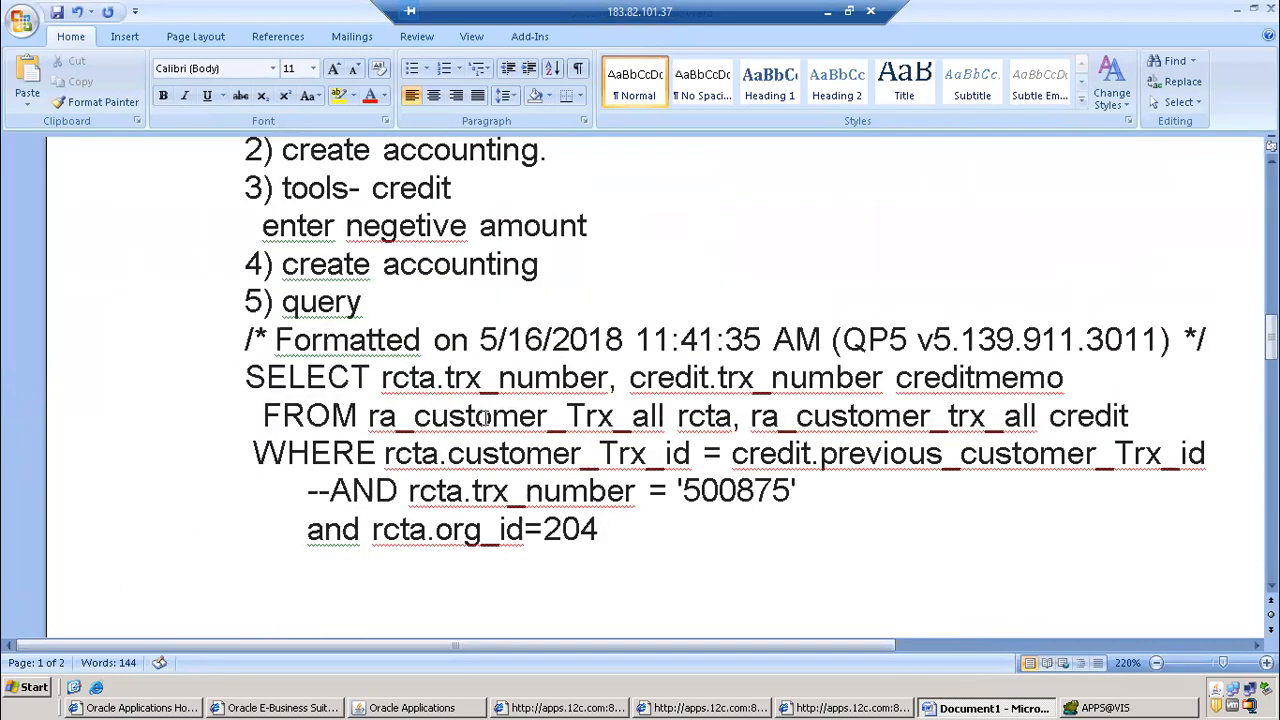
scroll(487, 418, "down", 2)
scroll(392, 400, "up", 4)
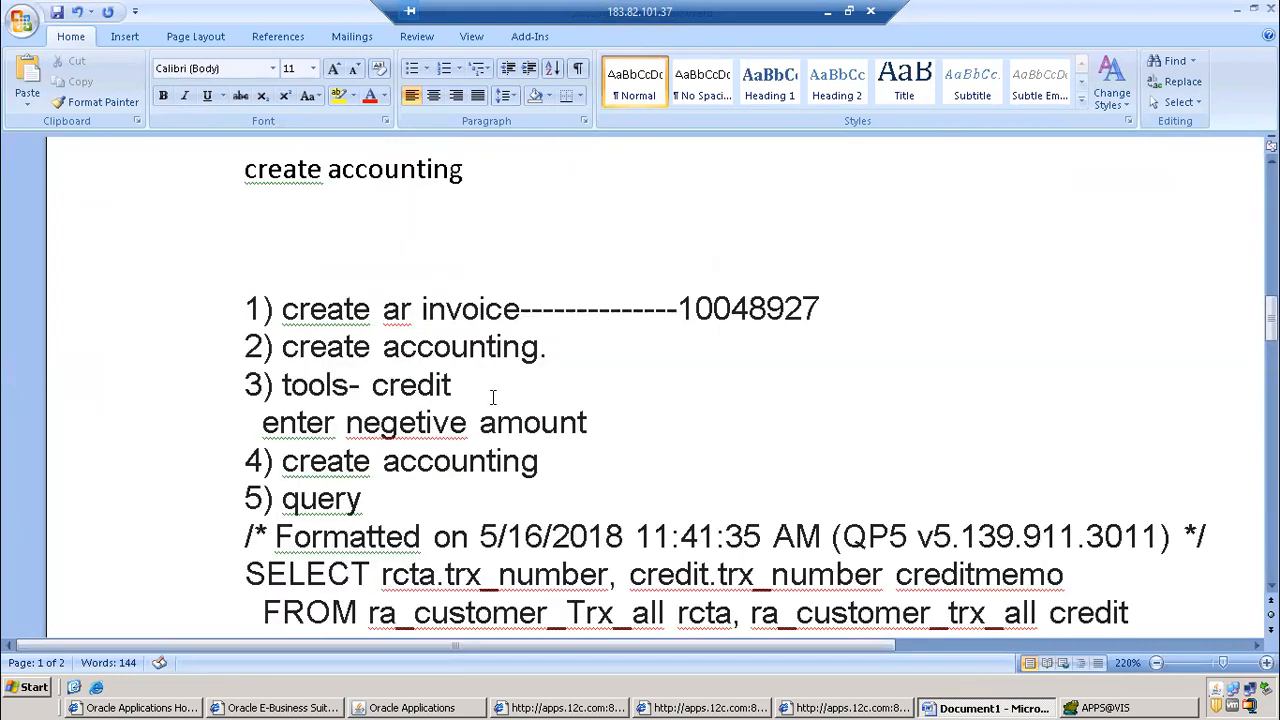
left_click(434, 230)
scroll(434, 230, "up", 3)
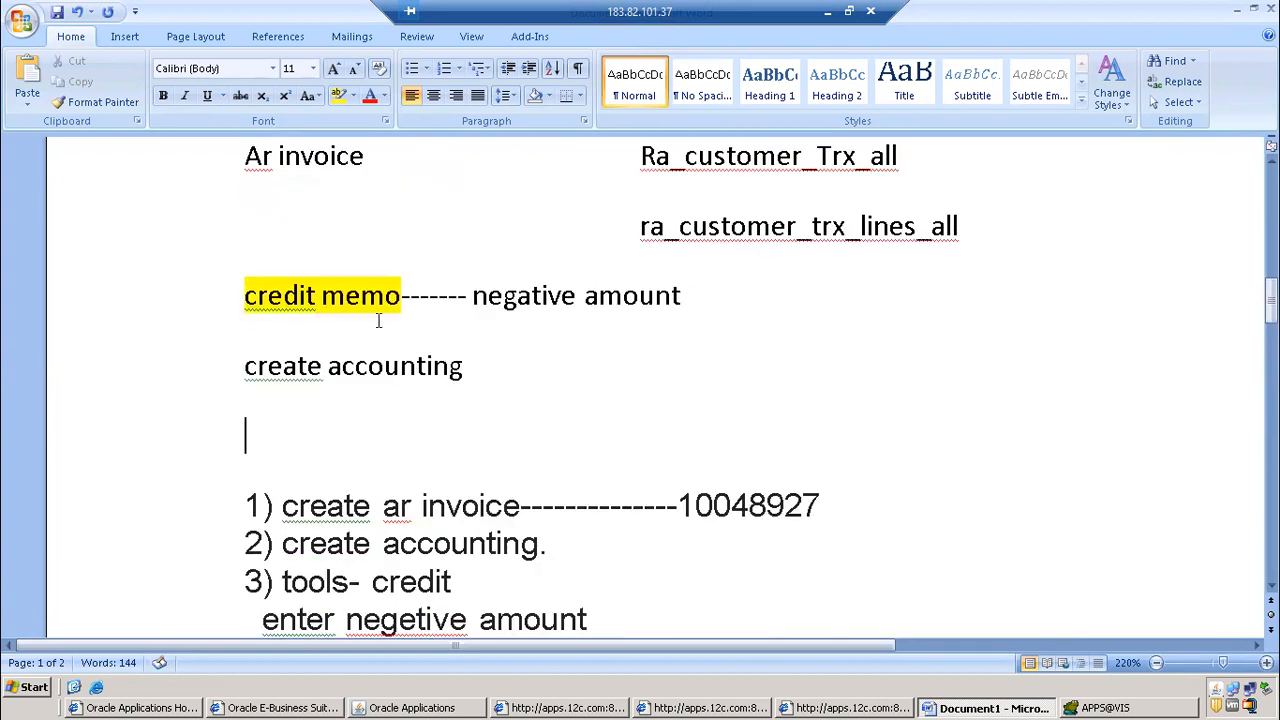
scroll(471, 465, "down", 10)
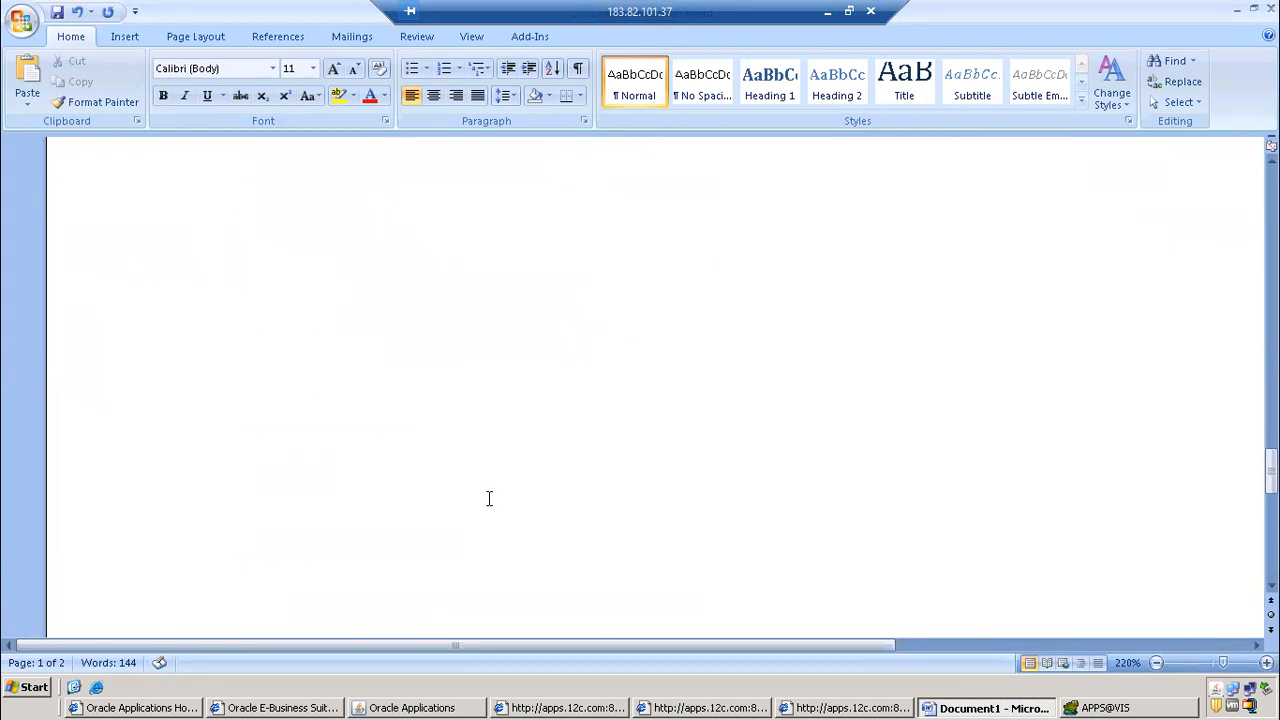
key("ctrl+v")
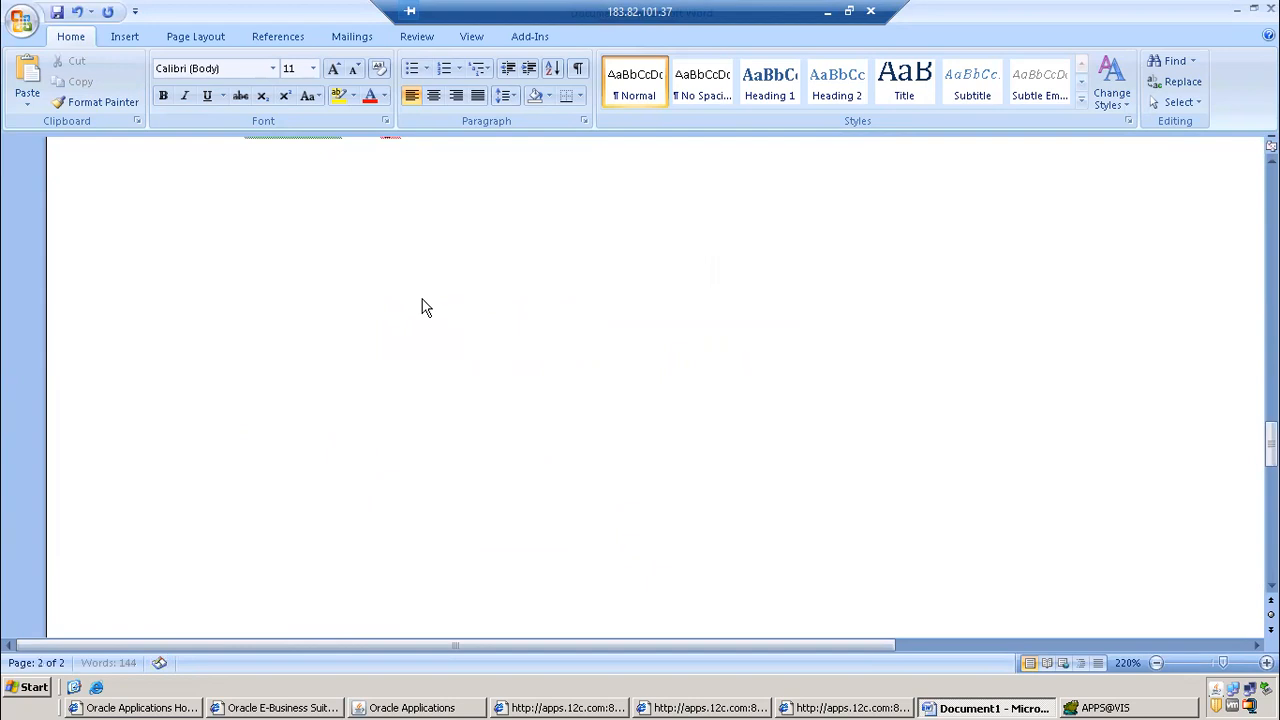
scroll(370, 345, "up", 3)
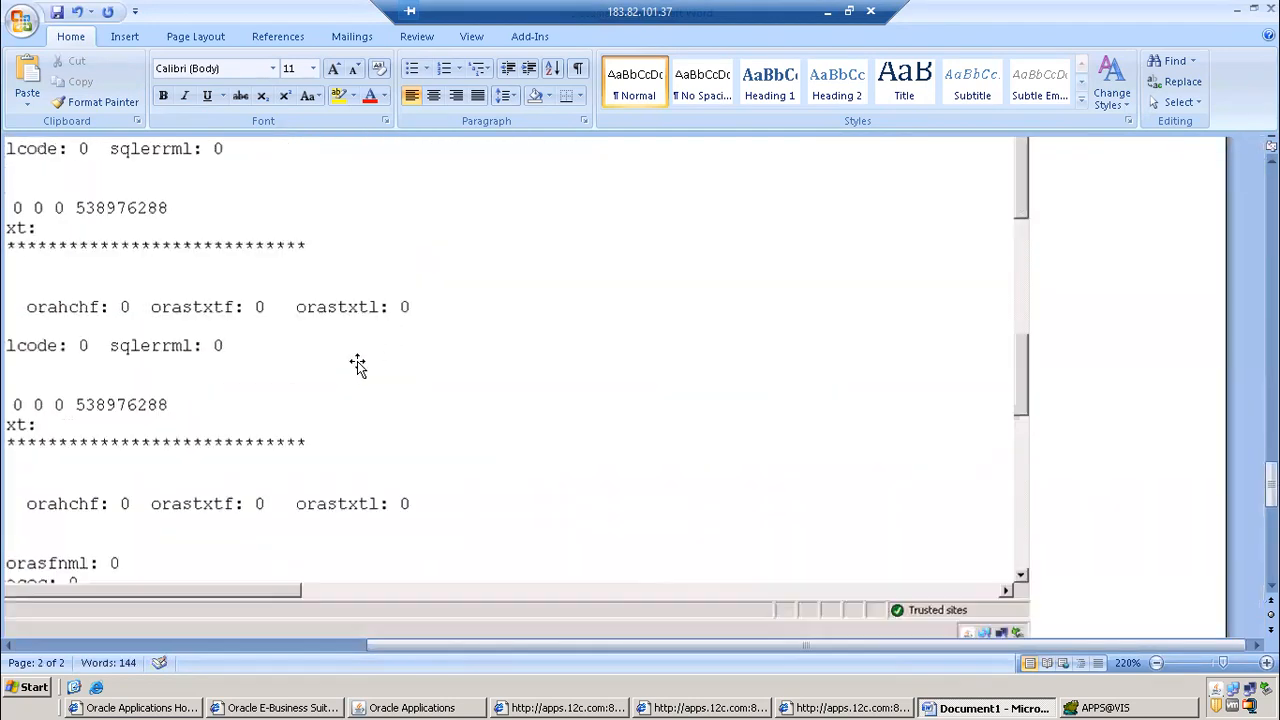
left_click_drag(502, 645, 268, 624)
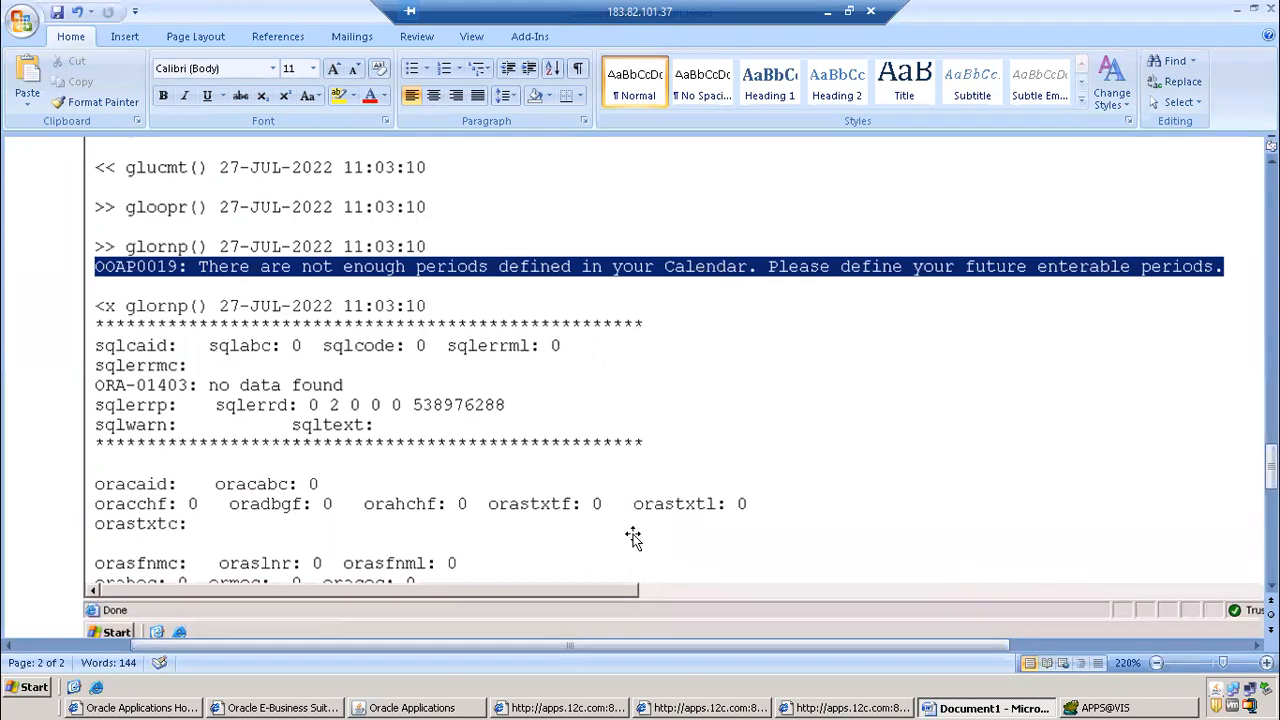
Return to Oracle Applications, leave the Requests window, and open the Accounting calendar form under Setup, Financials, Calendars
left_click(458, 707)
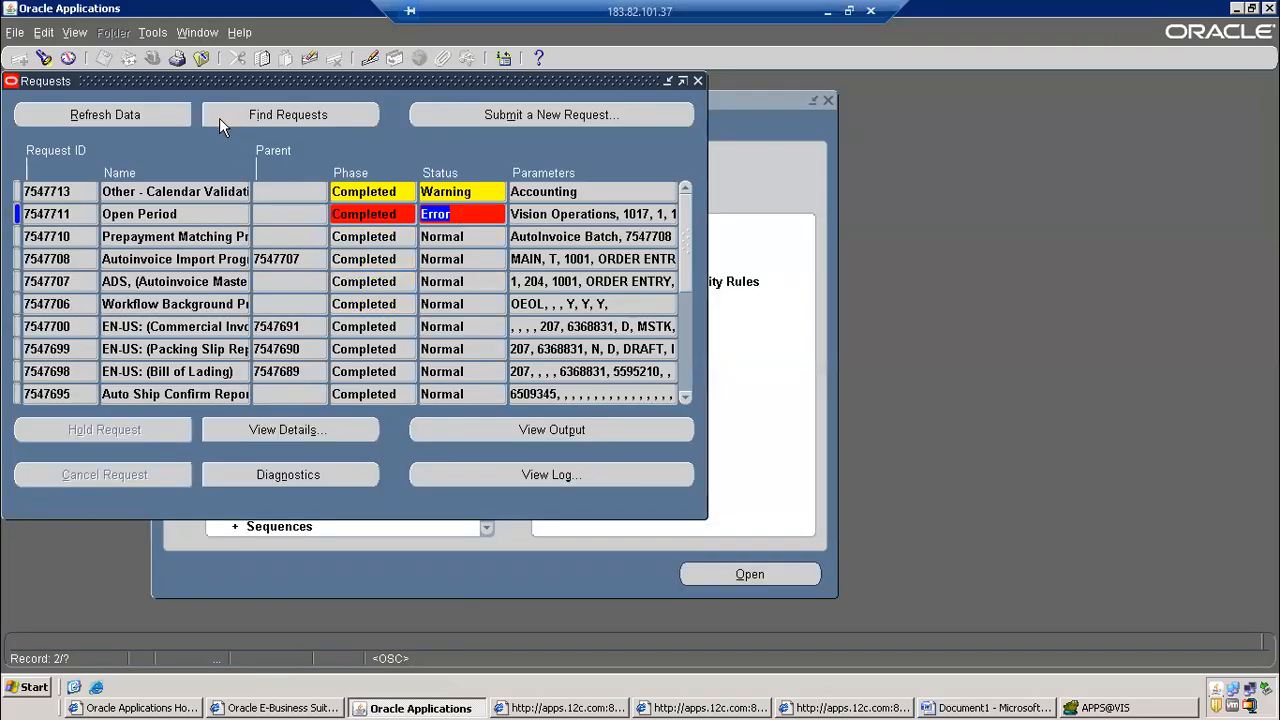
left_click(203, 60)
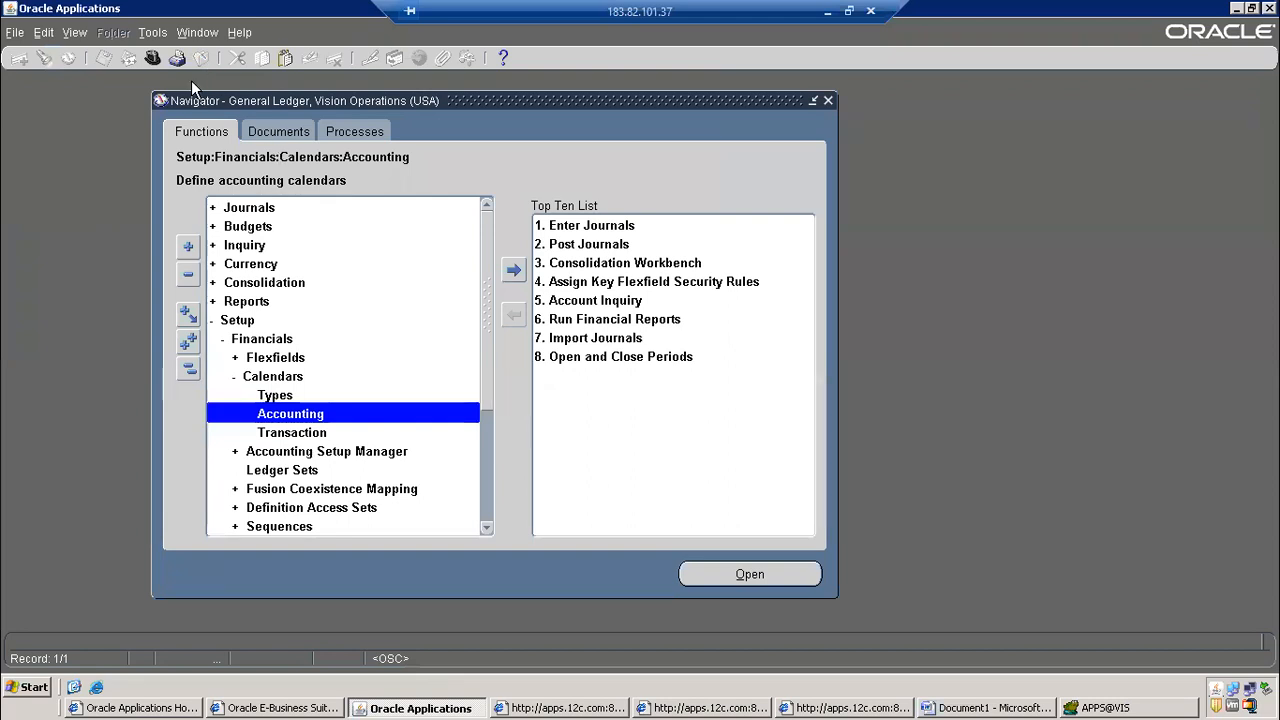
left_click(308, 207)
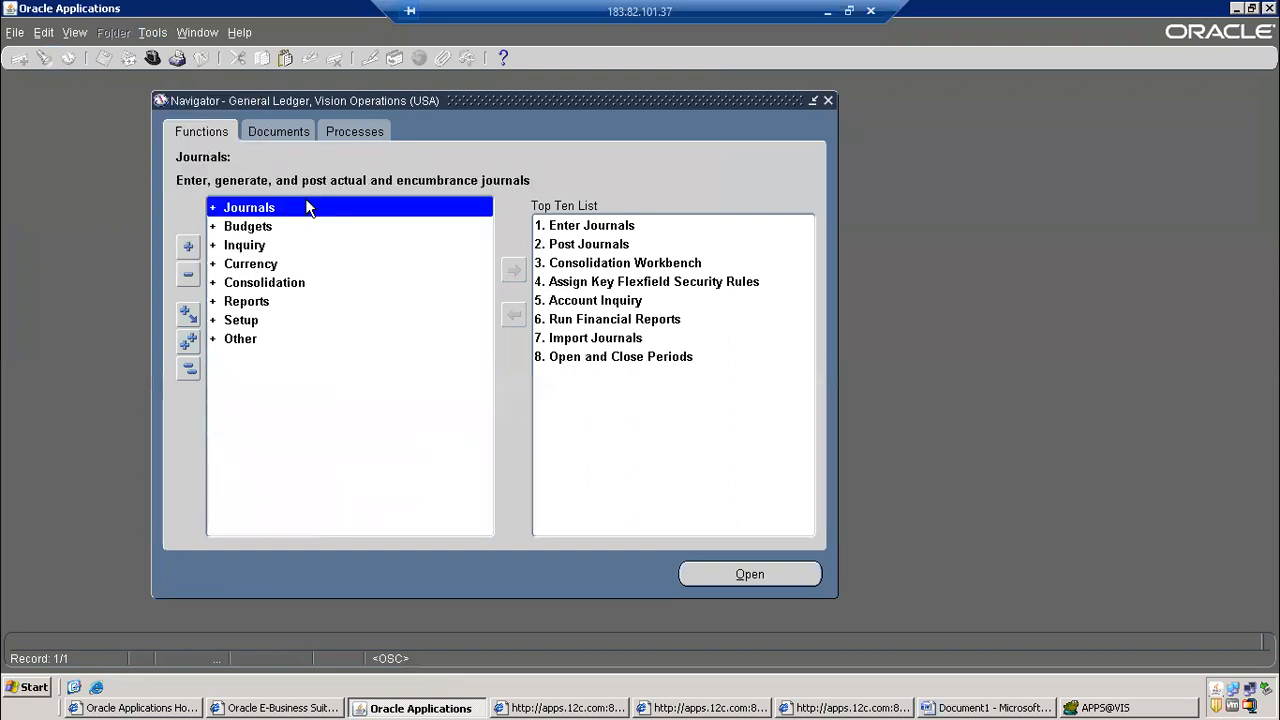
double_click(264, 322)
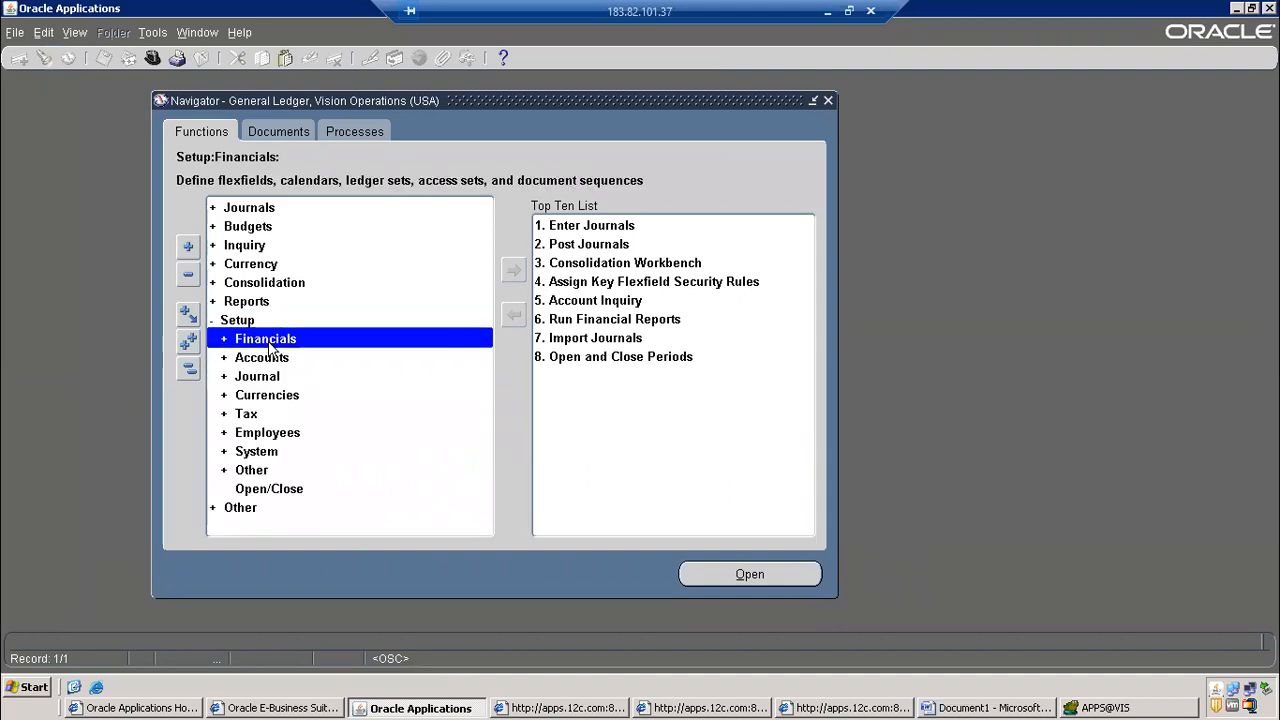
double_click(270, 342)
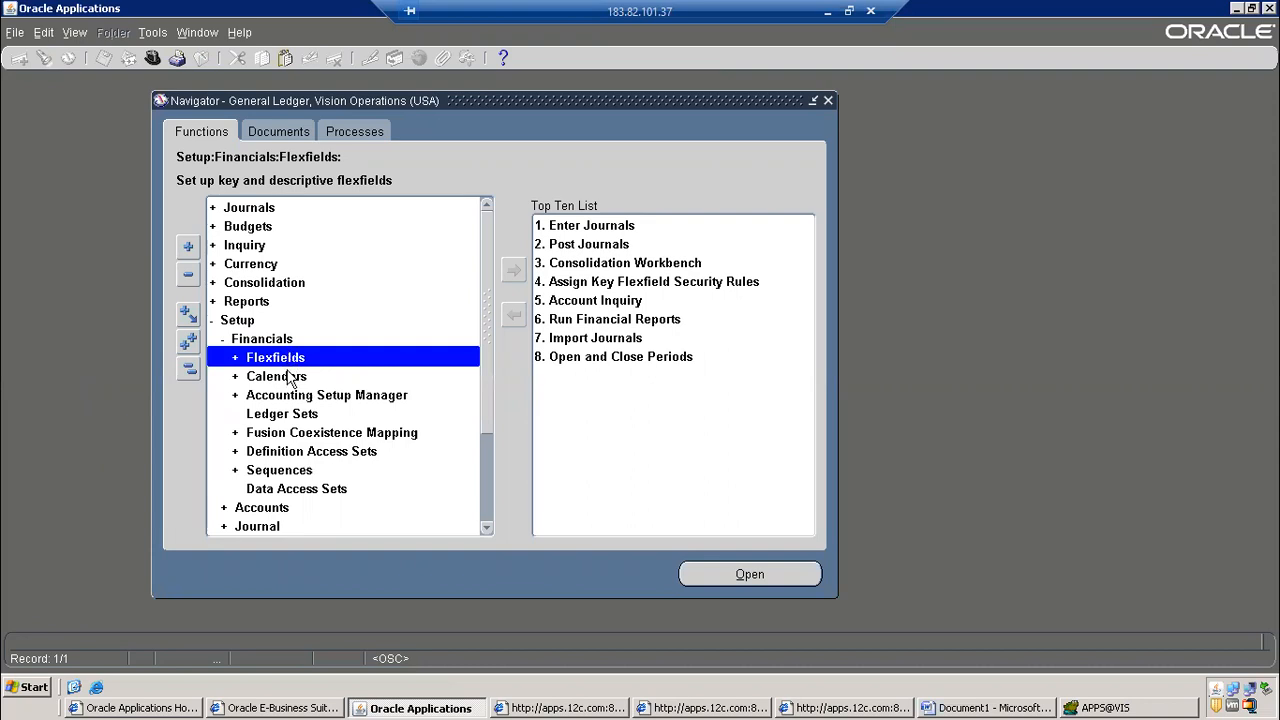
double_click(289, 375)
double_click(298, 414)
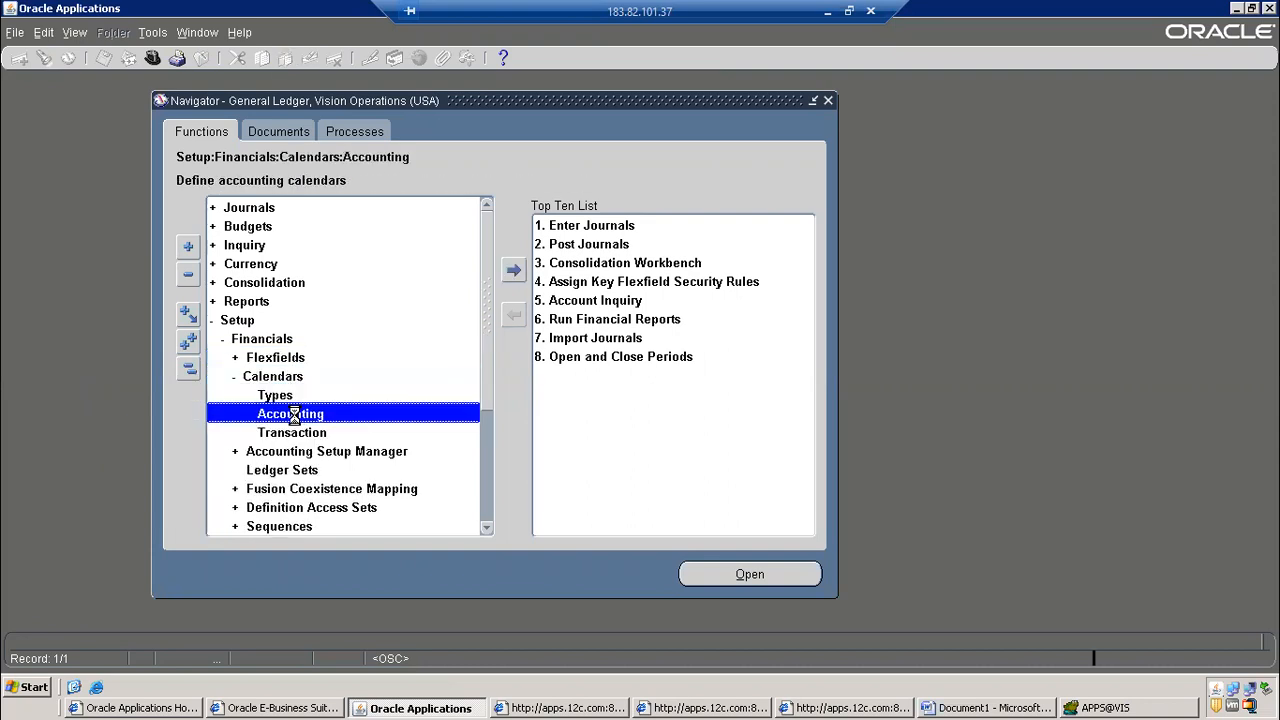
Query the calendar named Accounting in the Accounting Calendar form
key("F11")
type("Acc")
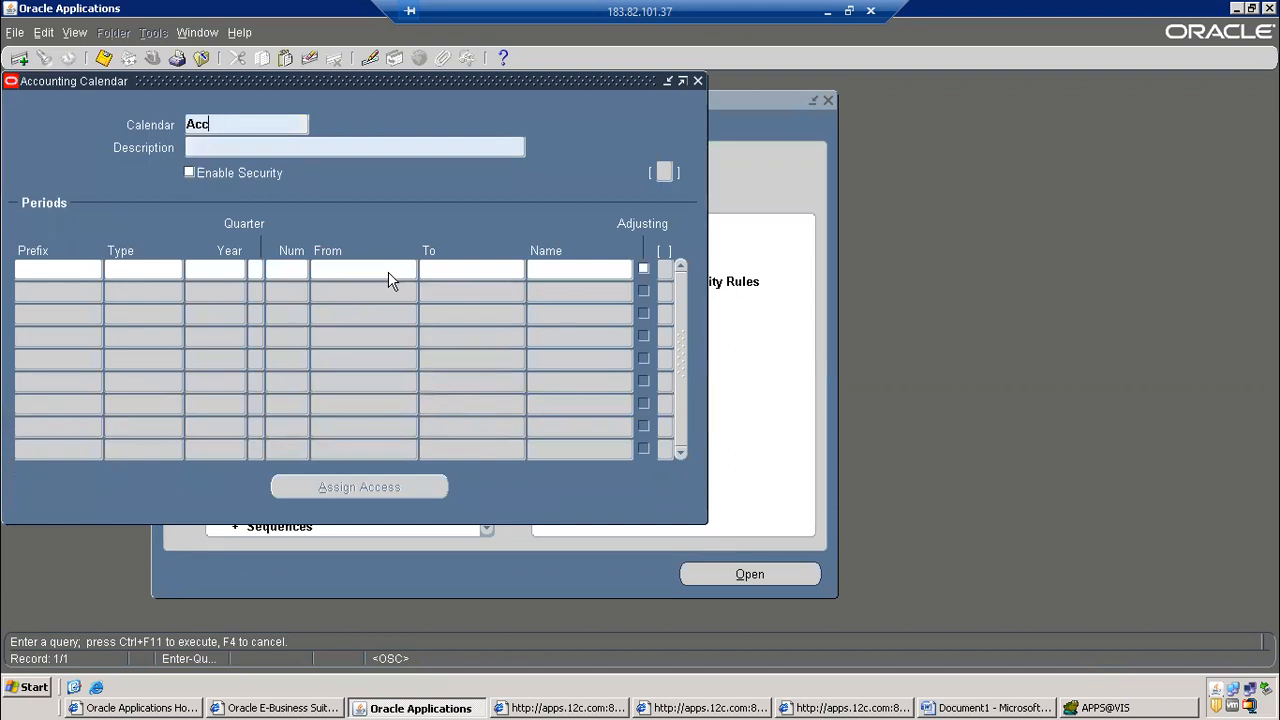
type("ounintg")
key("ctrl+F11")
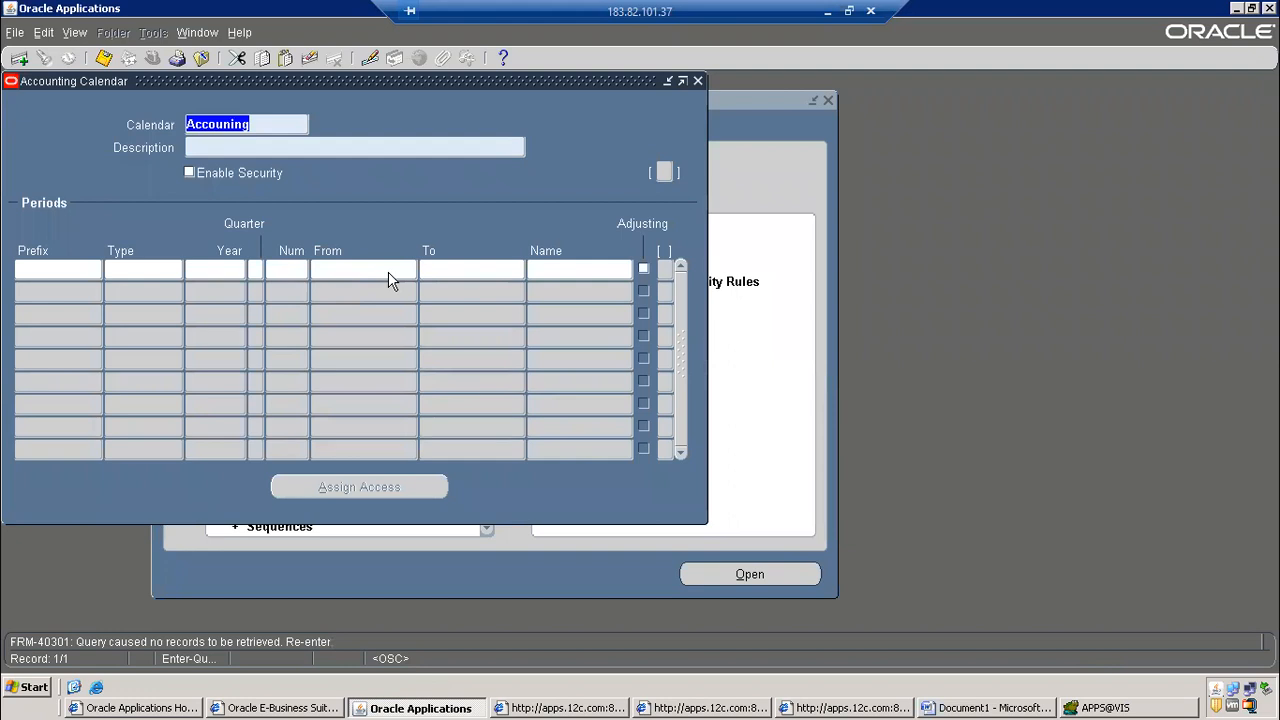
type("Accounint")
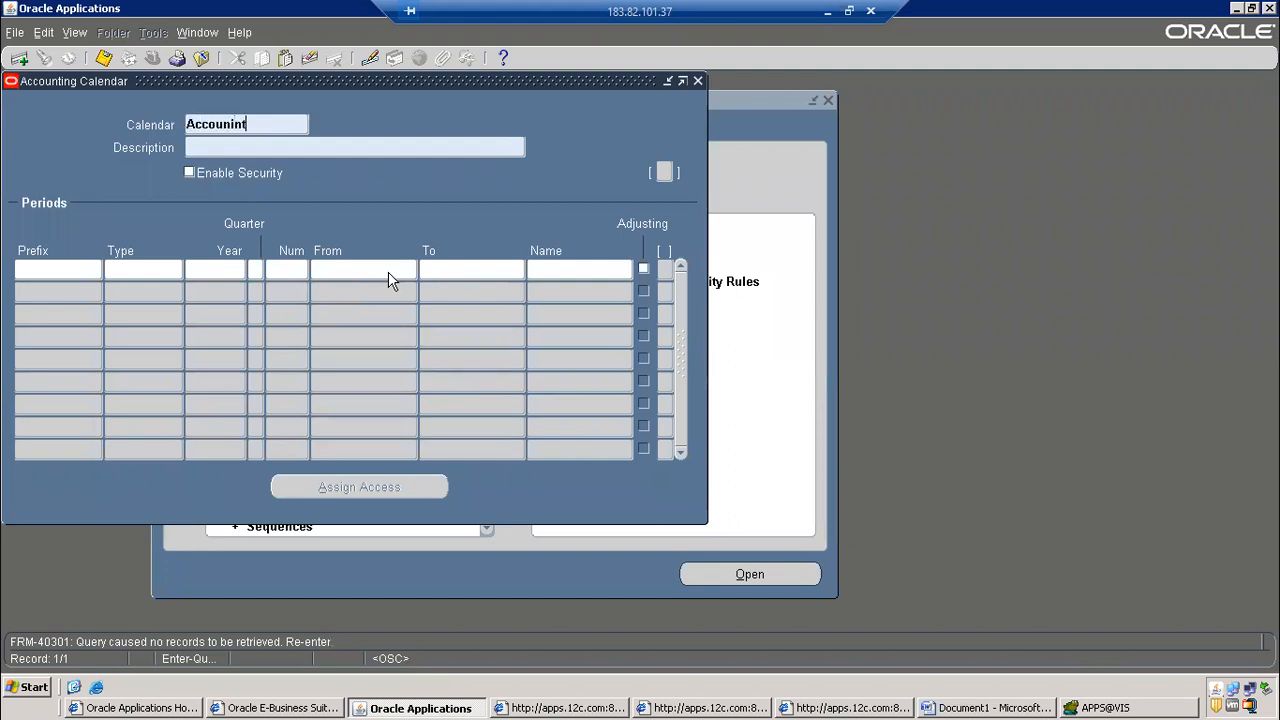
key("BackSpace")
key("BackSpace")
type("ting")
key("ctrl+F11")
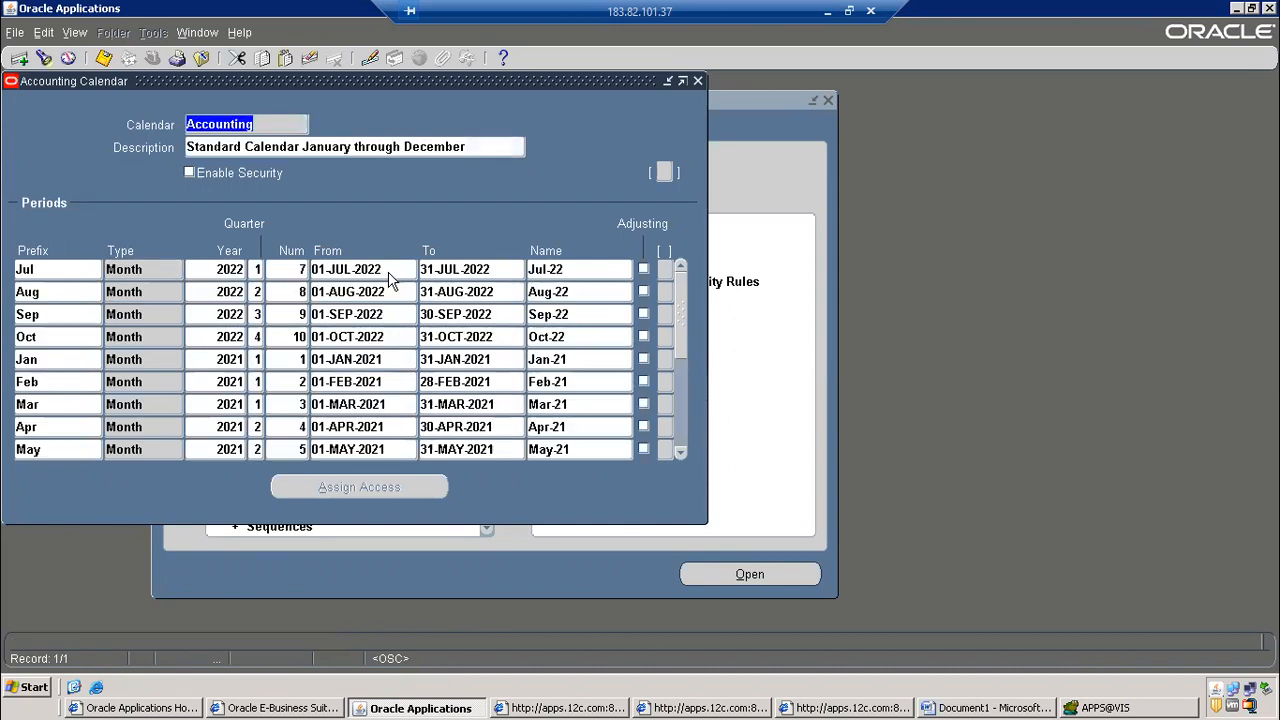
Restrict the Accounting calendar's periods to year 2022 and check the Jul, Aug and Sep rows
left_click(229, 271)
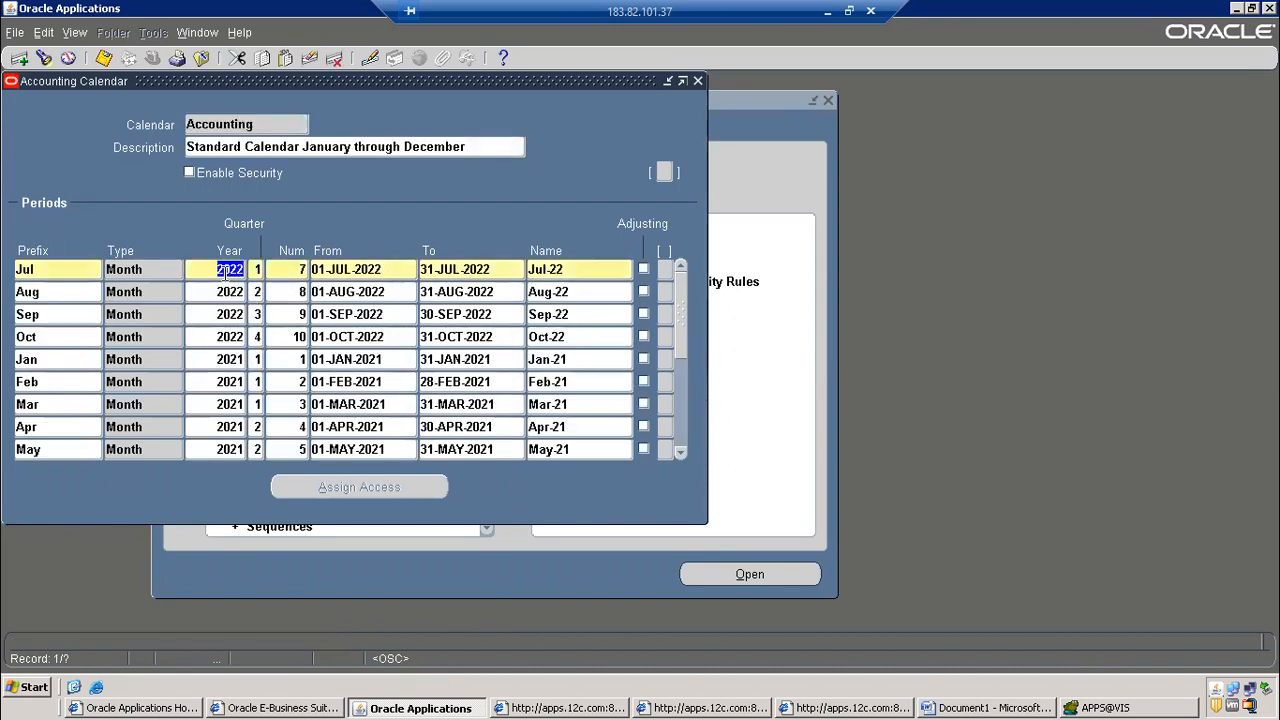
key("F11")
type("2022")
key("ctrl+F11")
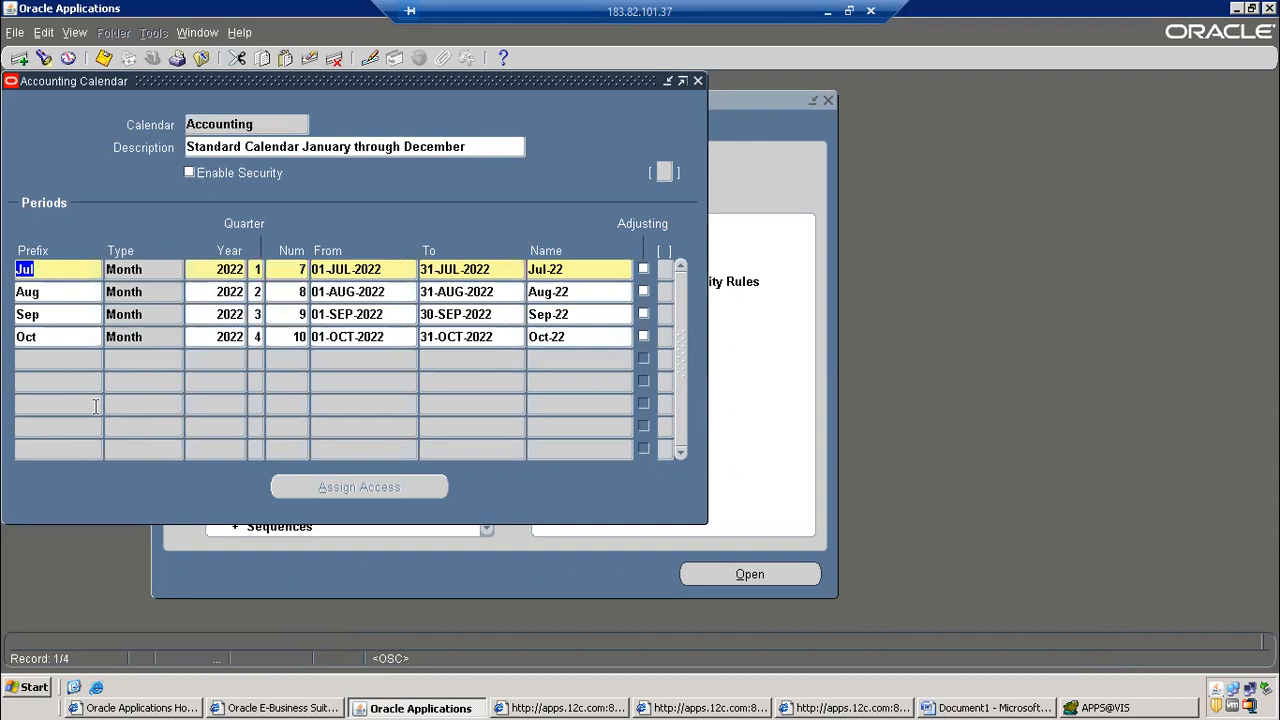
left_click(43, 270)
left_click(44, 292)
left_click(52, 316)
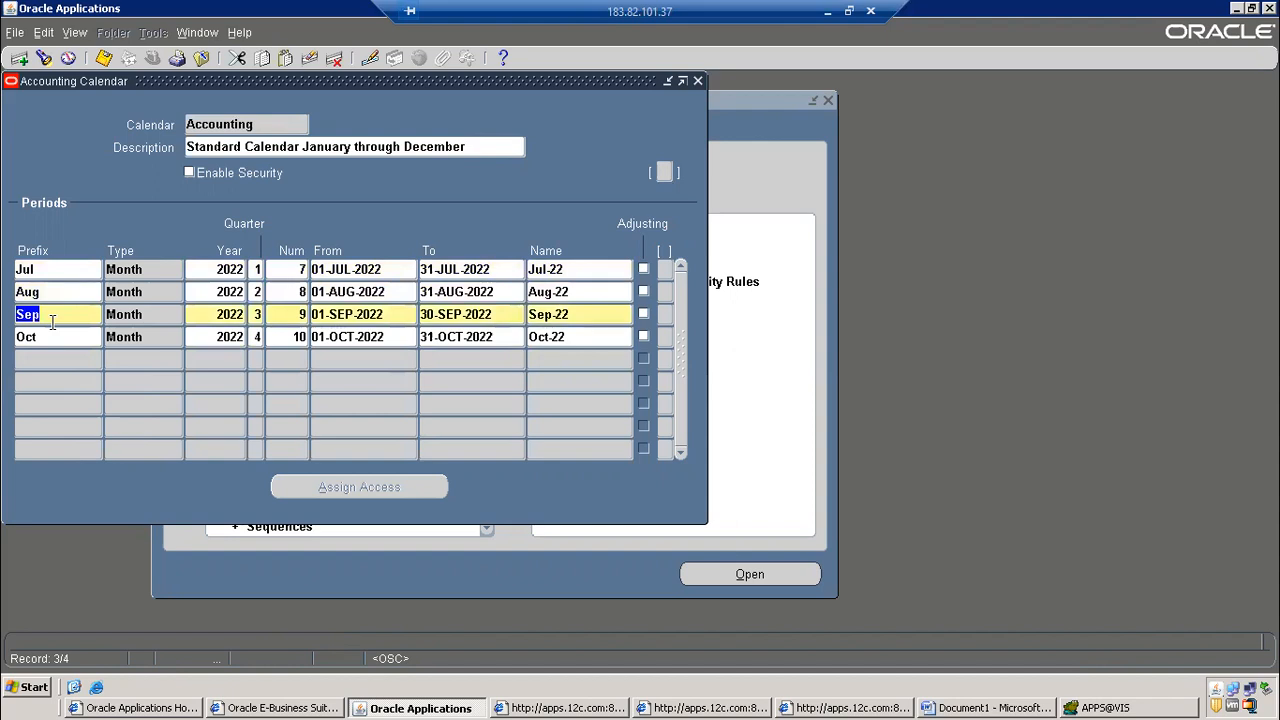
left_click(56, 292)
left_click(53, 314)
left_click(52, 294)
left_click(52, 313)
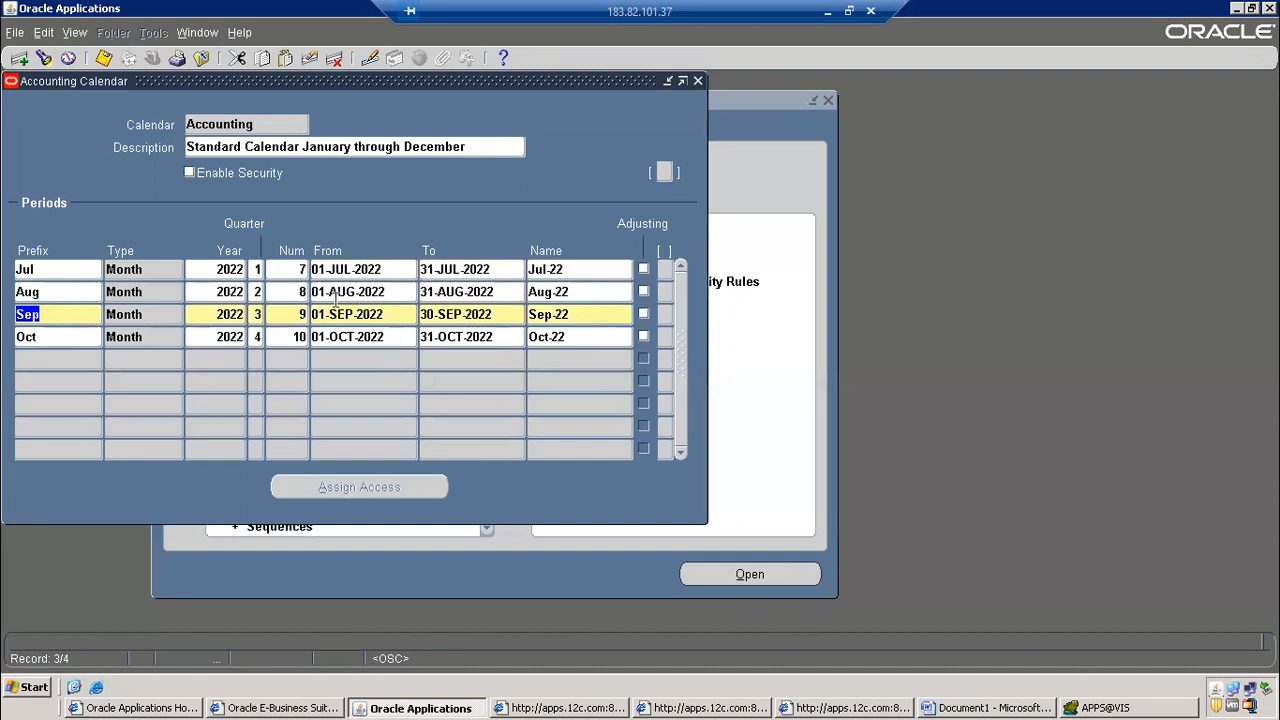
Close the calendar form, open the Open/Close function under Setup, and find all periods for the Vision Operations (USA) ledger
left_click(200, 60)
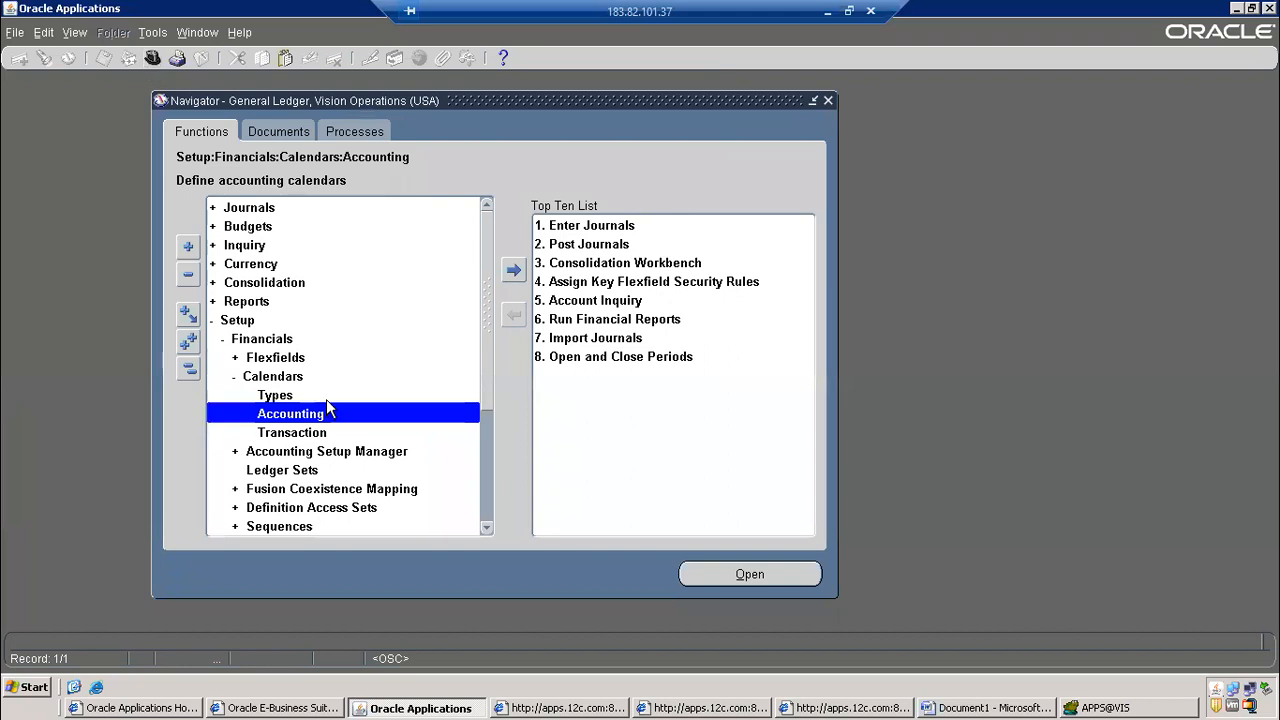
key("alt+t")
key("l")
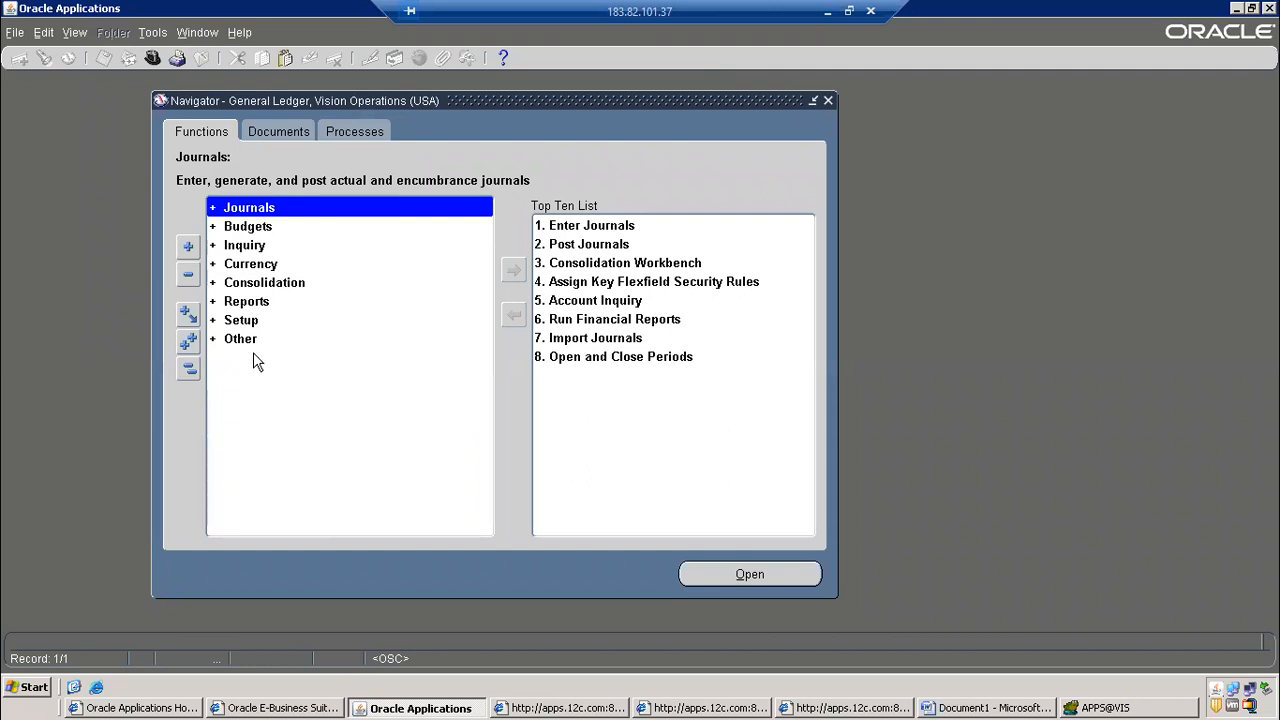
double_click(242, 322)
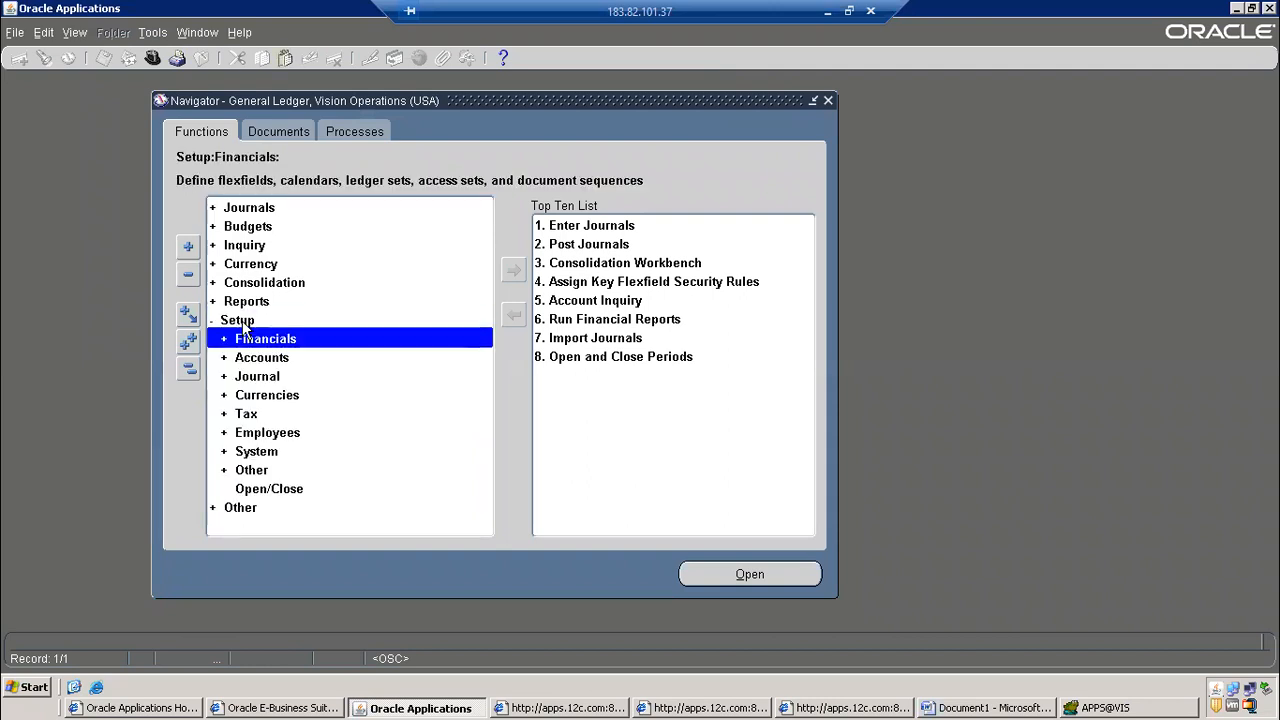
double_click(268, 488)
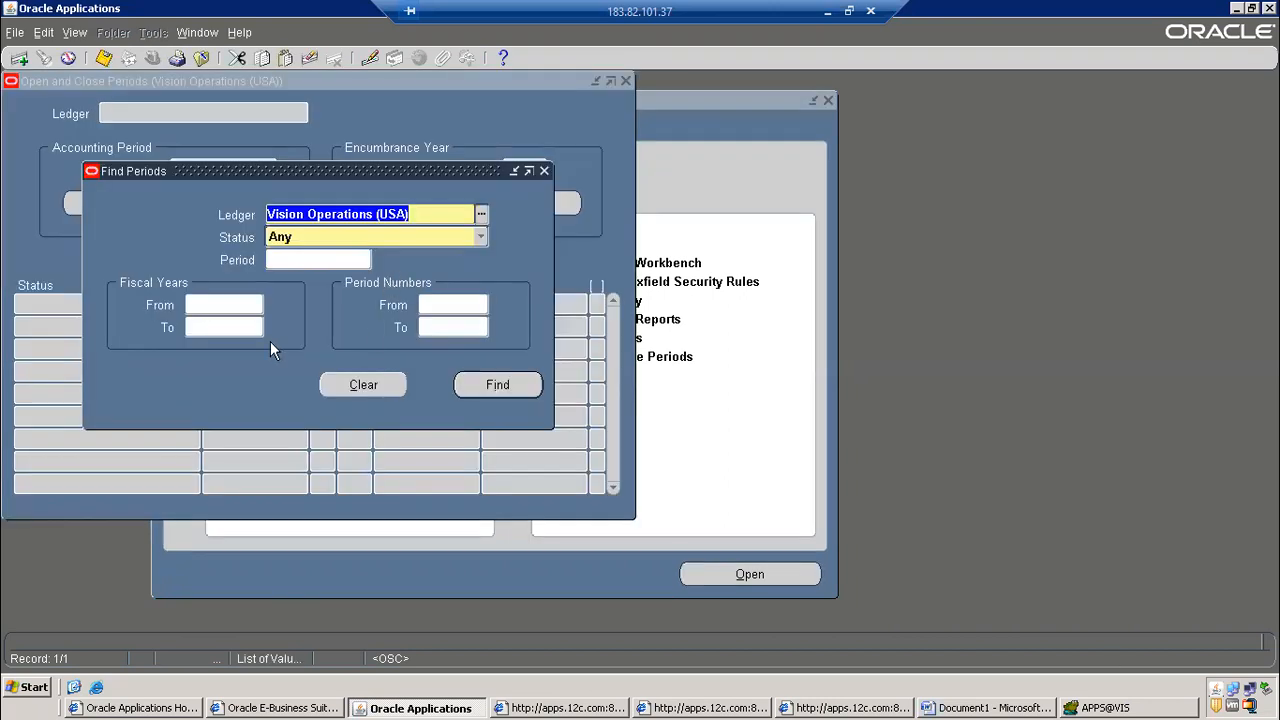
left_click(494, 386)
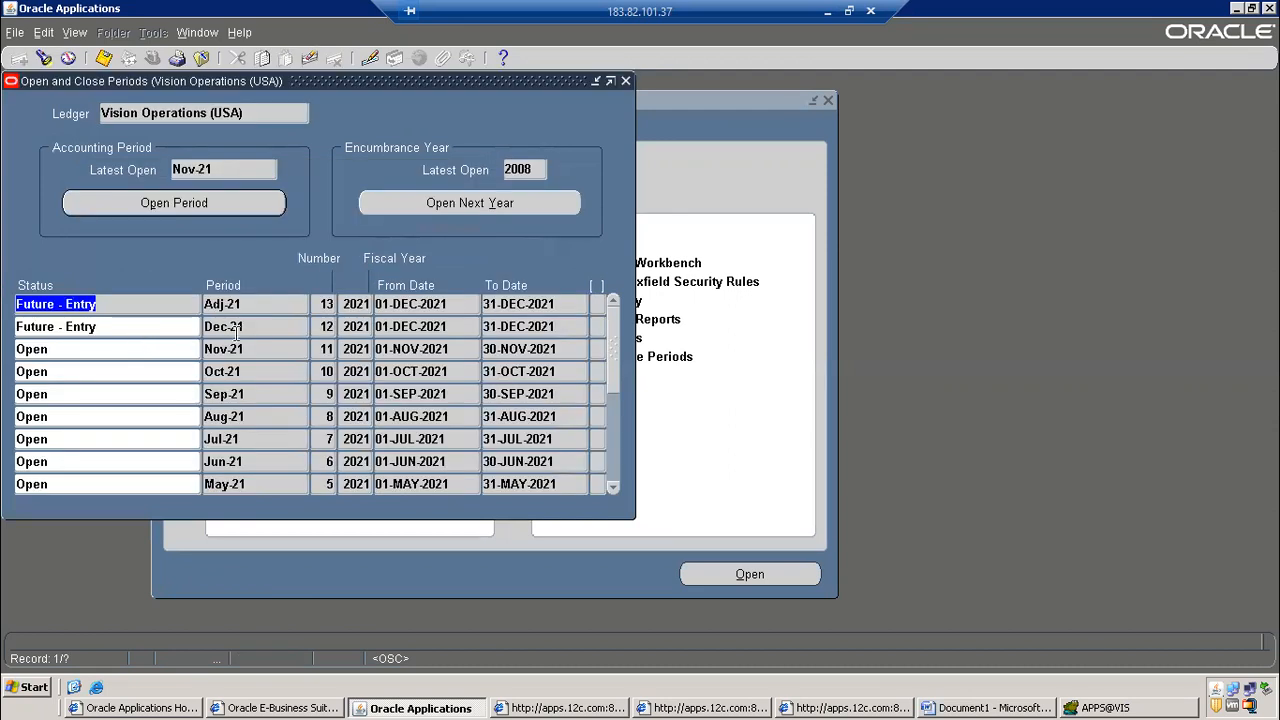
Submit the request to open target period Jul-22 for the Vision Operations (USA) ledger and confirm it
left_click(223, 200)
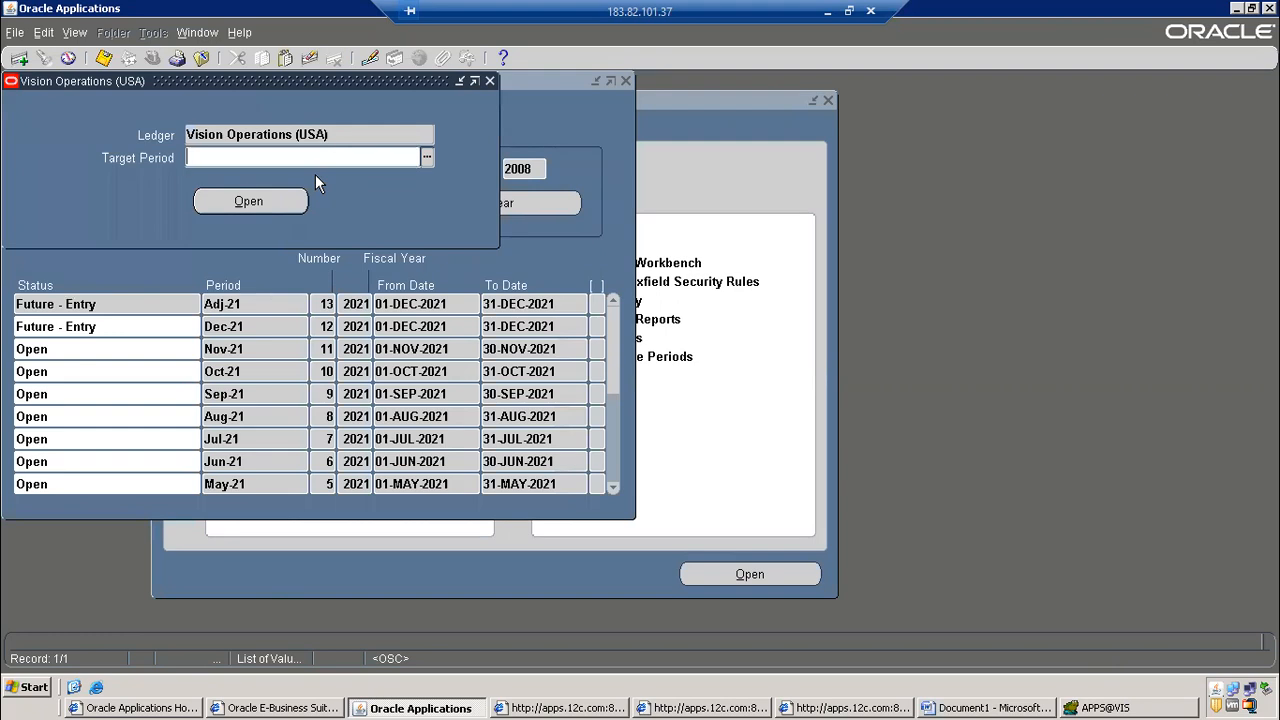
left_click(296, 199)
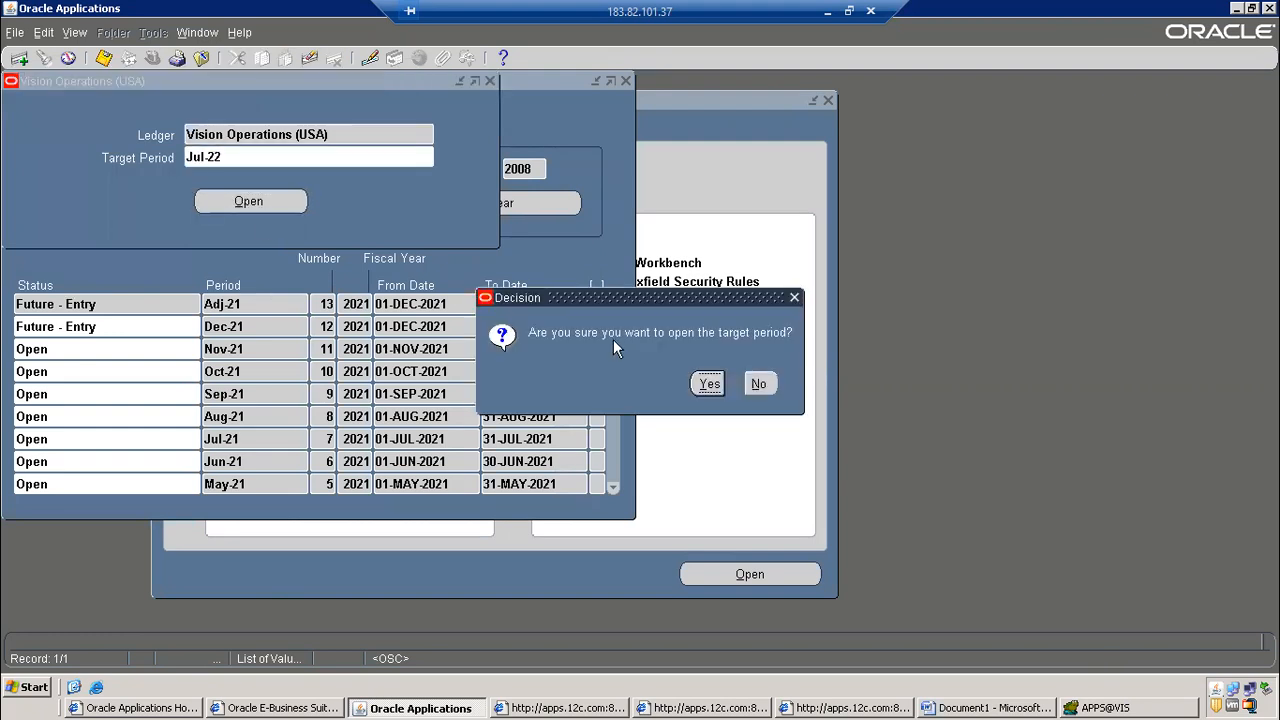
left_click(709, 383)
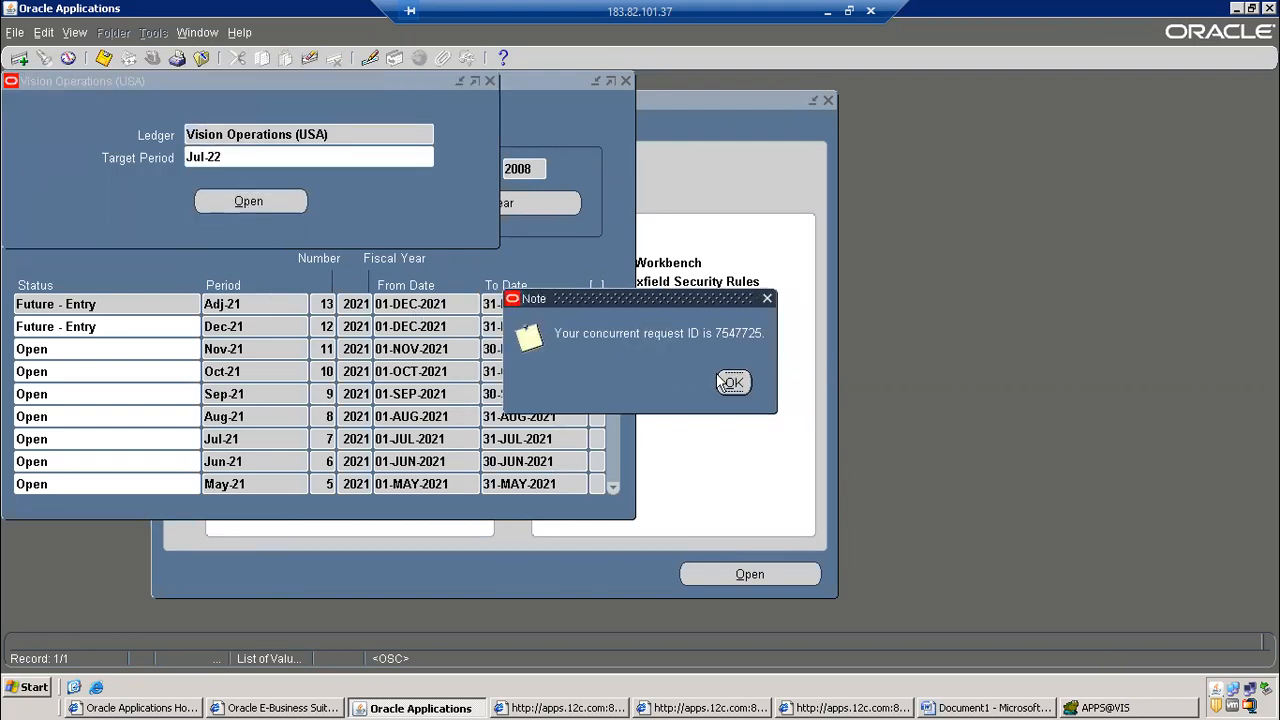
Acknowledge the submission note and find all of the submitted concurrent requests
left_click(731, 383)
left_click(75, 32)
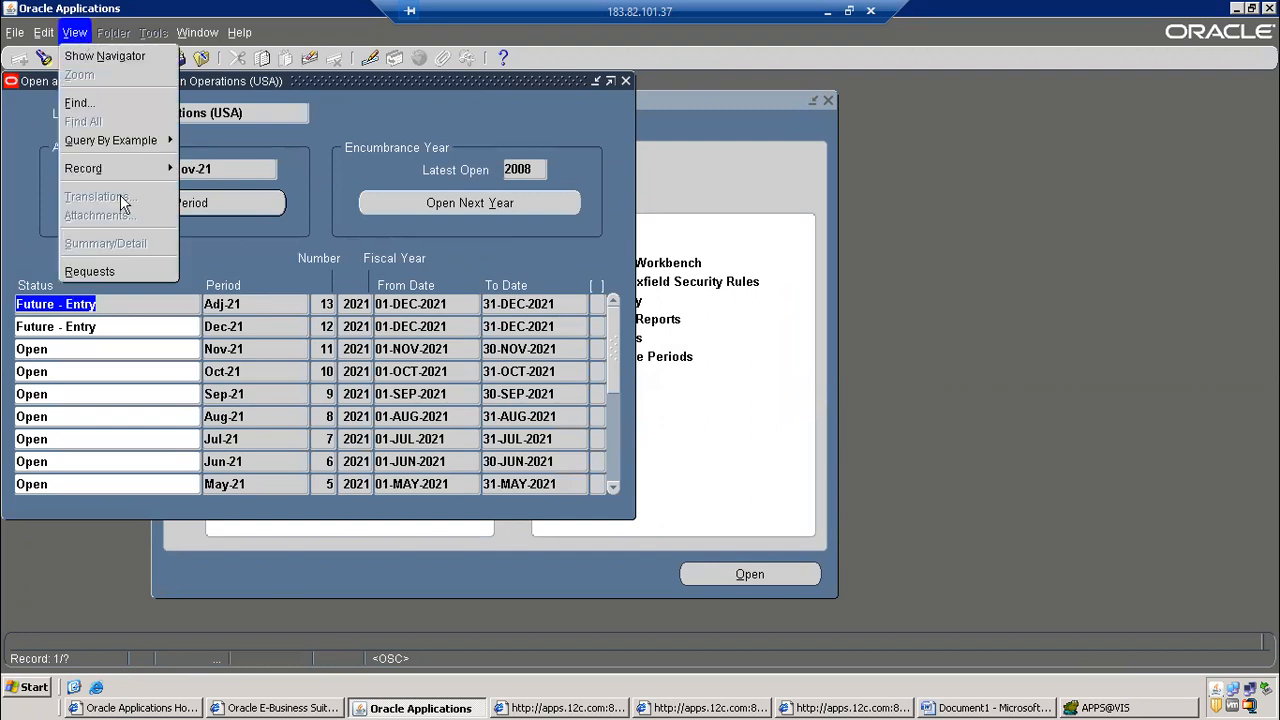
left_click(86, 268)
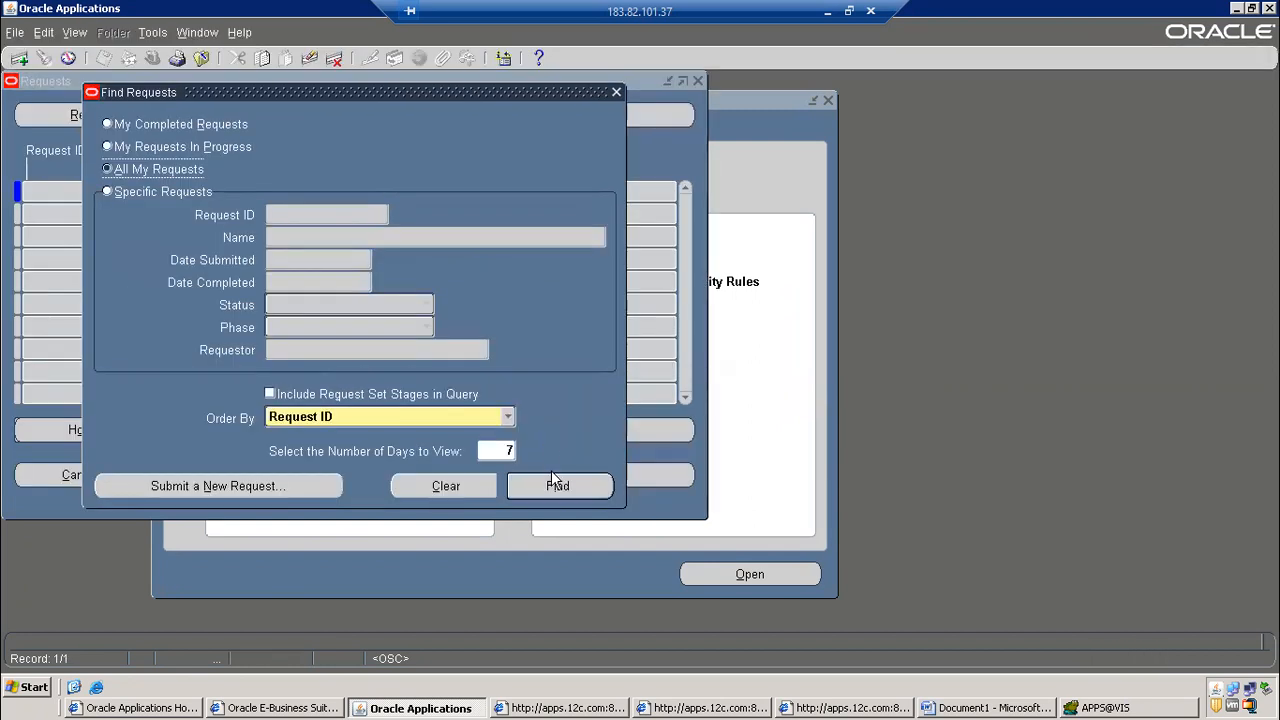
left_click(558, 488)
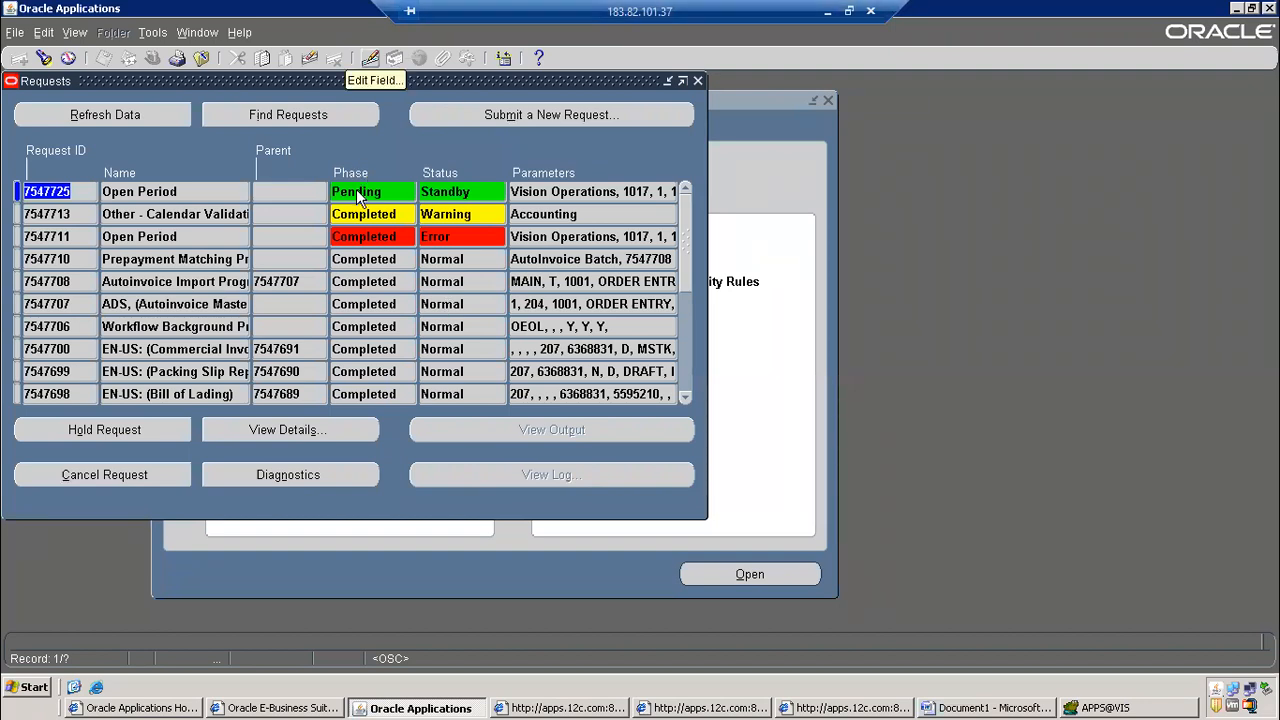
Refresh the request list until the newest Open Period request finishes
left_click(111, 119)
left_click(111, 119)
left_click(150, 111)
left_click(150, 111)
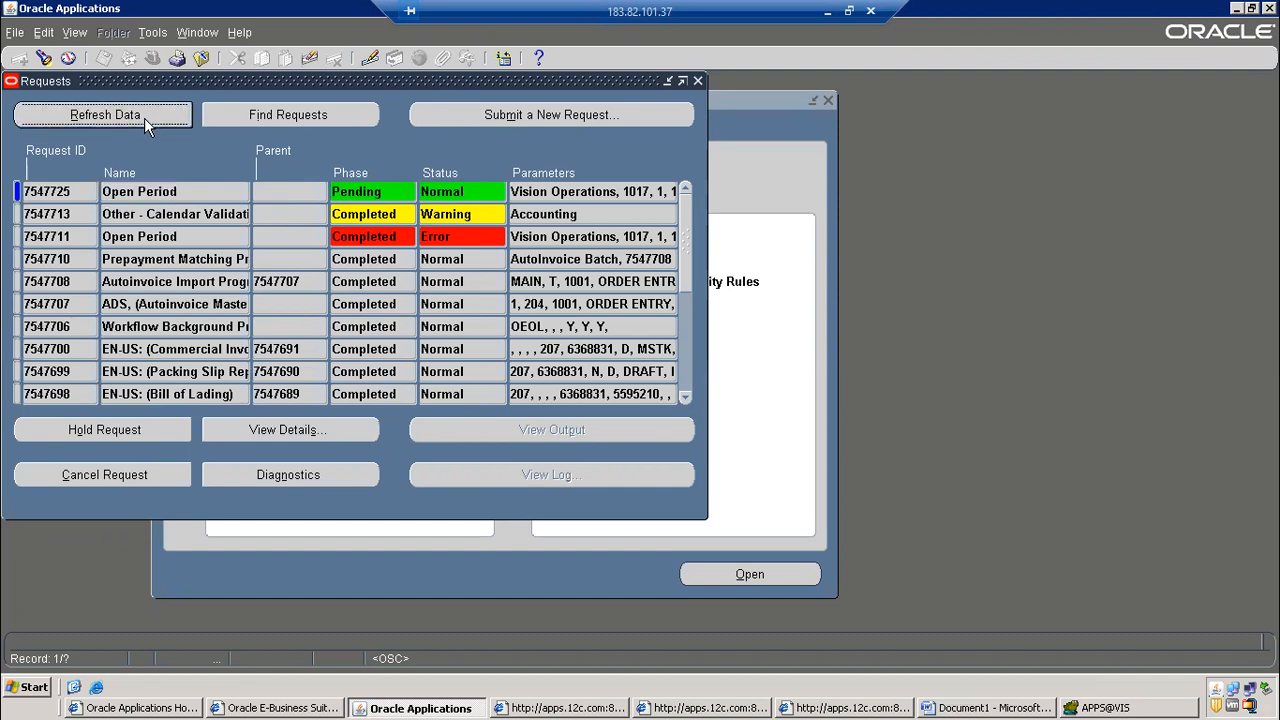
left_click(144, 118)
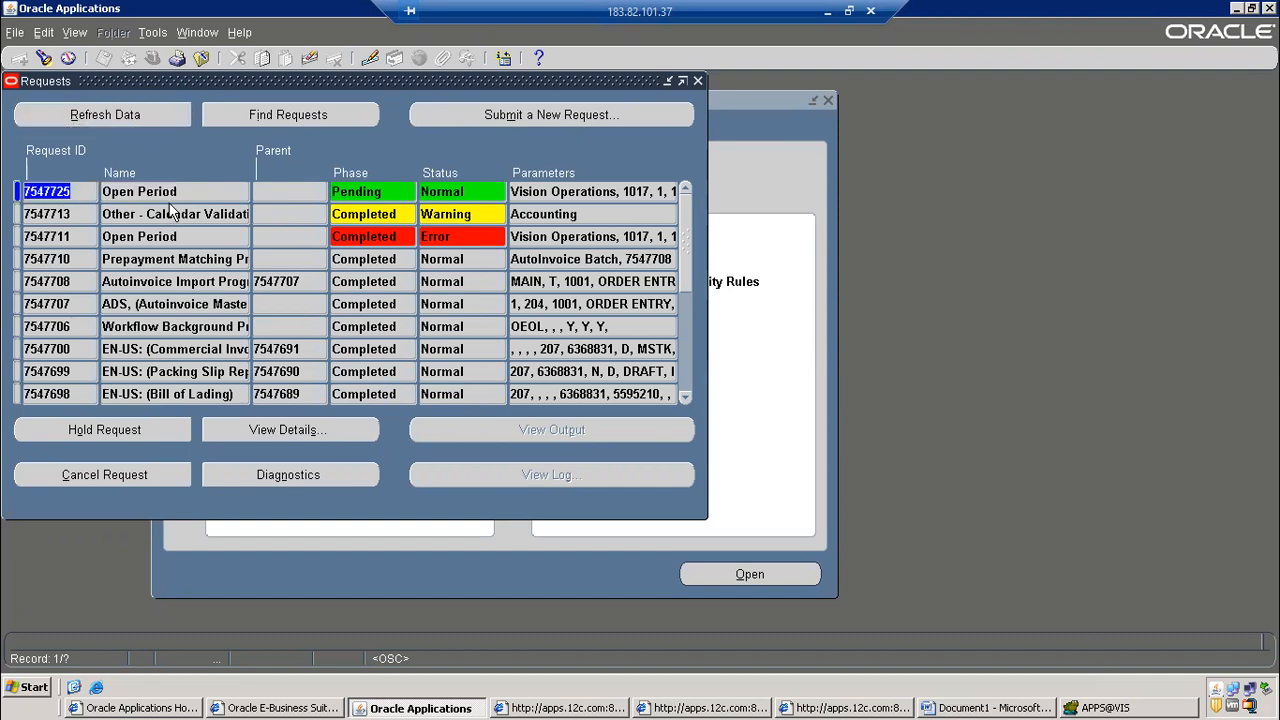
left_click(139, 117)
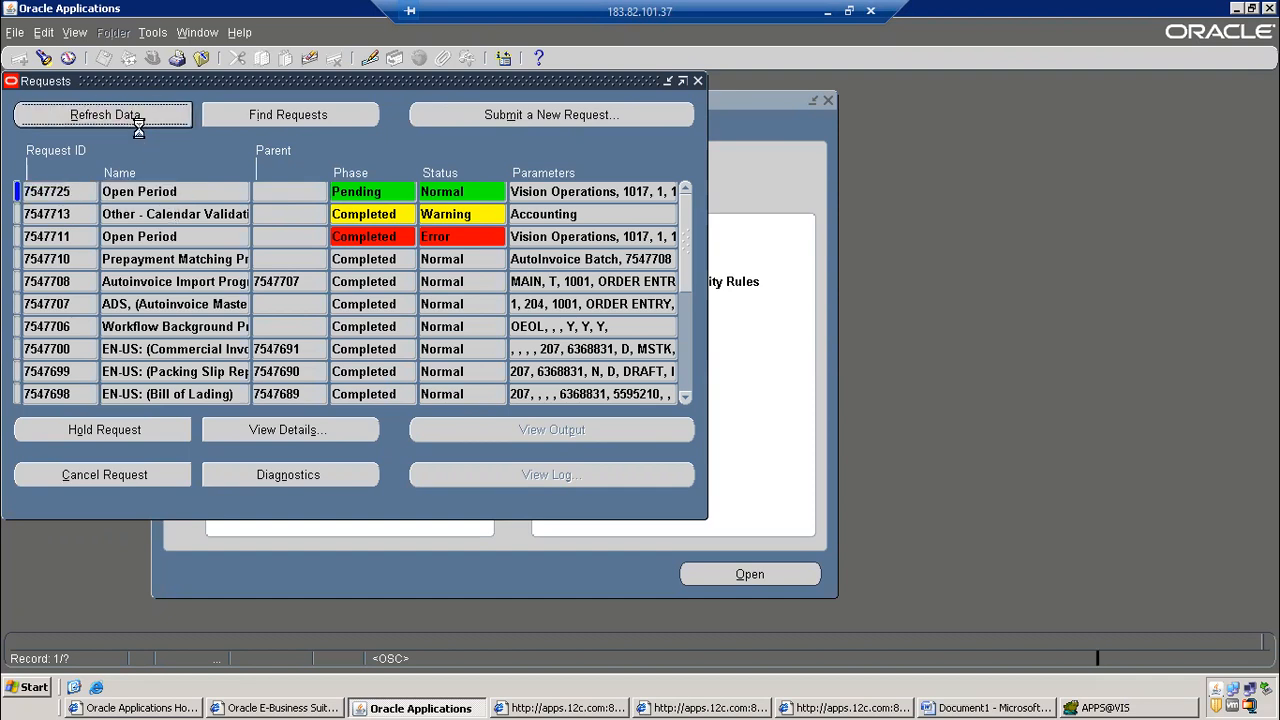
left_click(140, 122)
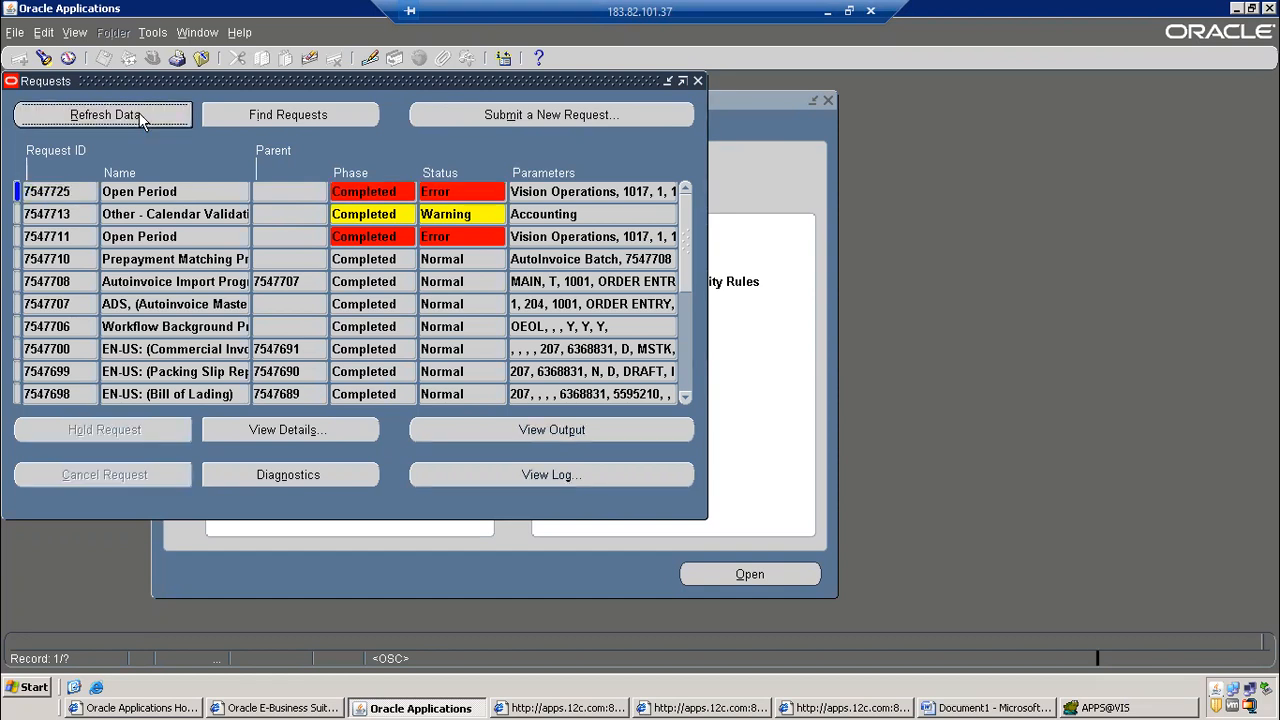
View the log of the newest Open Period request, examine its error message, and close the log
left_click(513, 478)
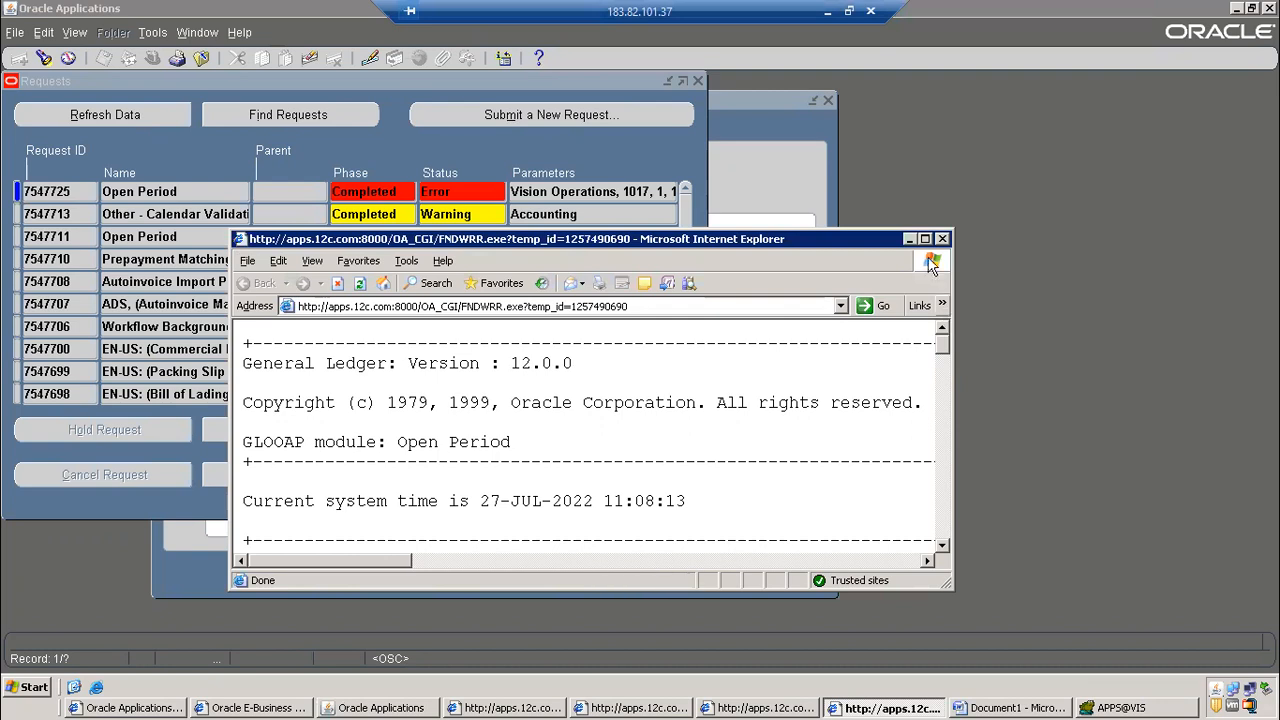
left_click(925, 239)
scroll(590, 410, "down", 10)
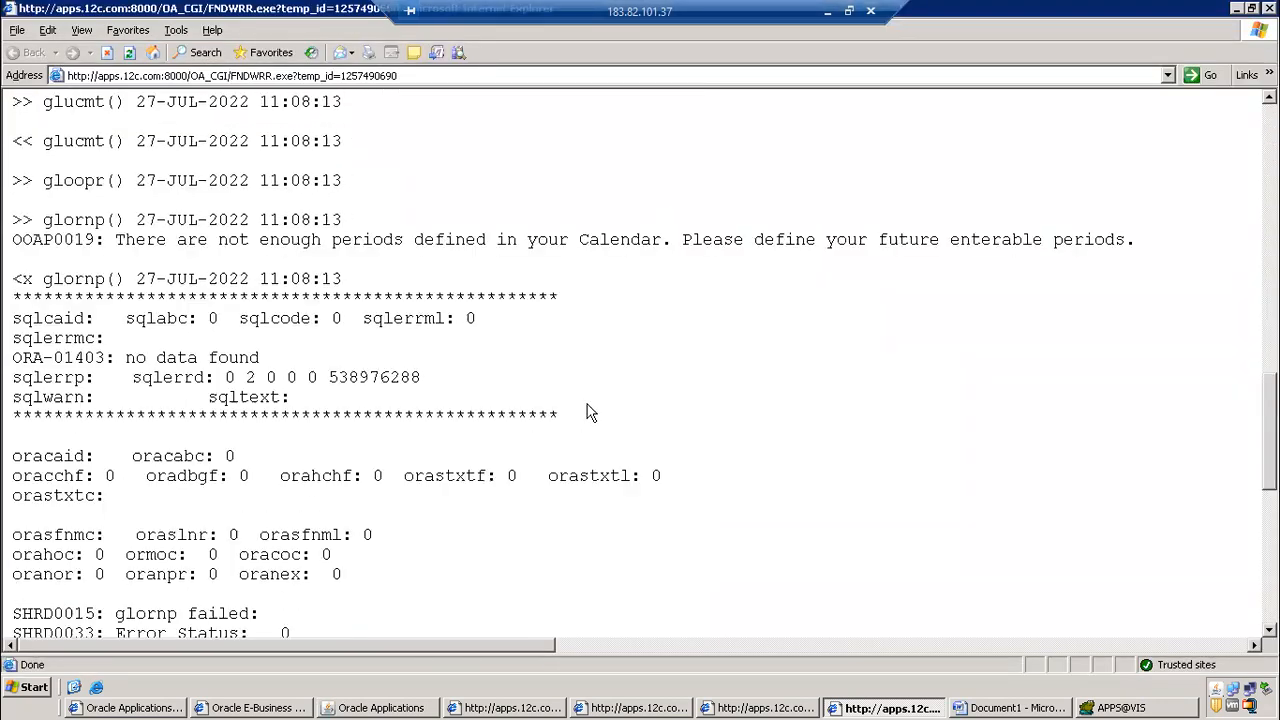
left_click_drag(115, 240, 1138, 246)
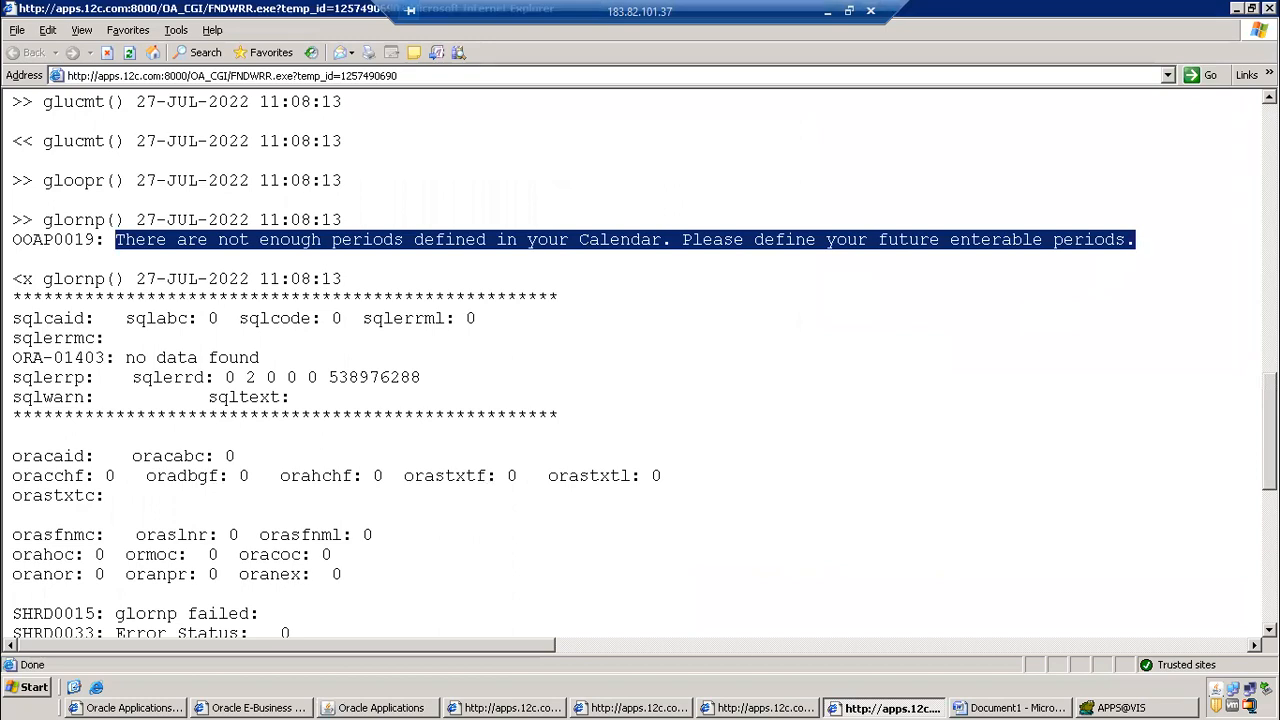
left_click(1270, 8)
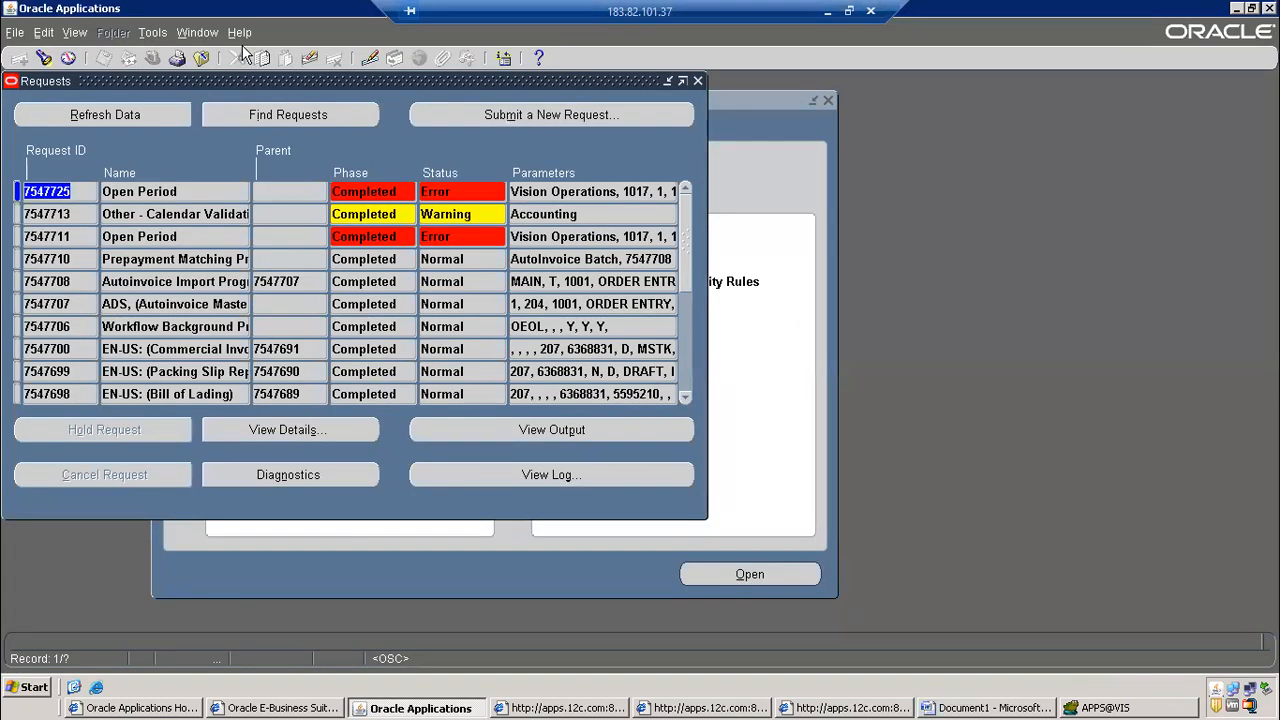
Close the requests and period forms and open the Accounting calendar function under Setup > Financials > Calendars
left_click(201, 58)
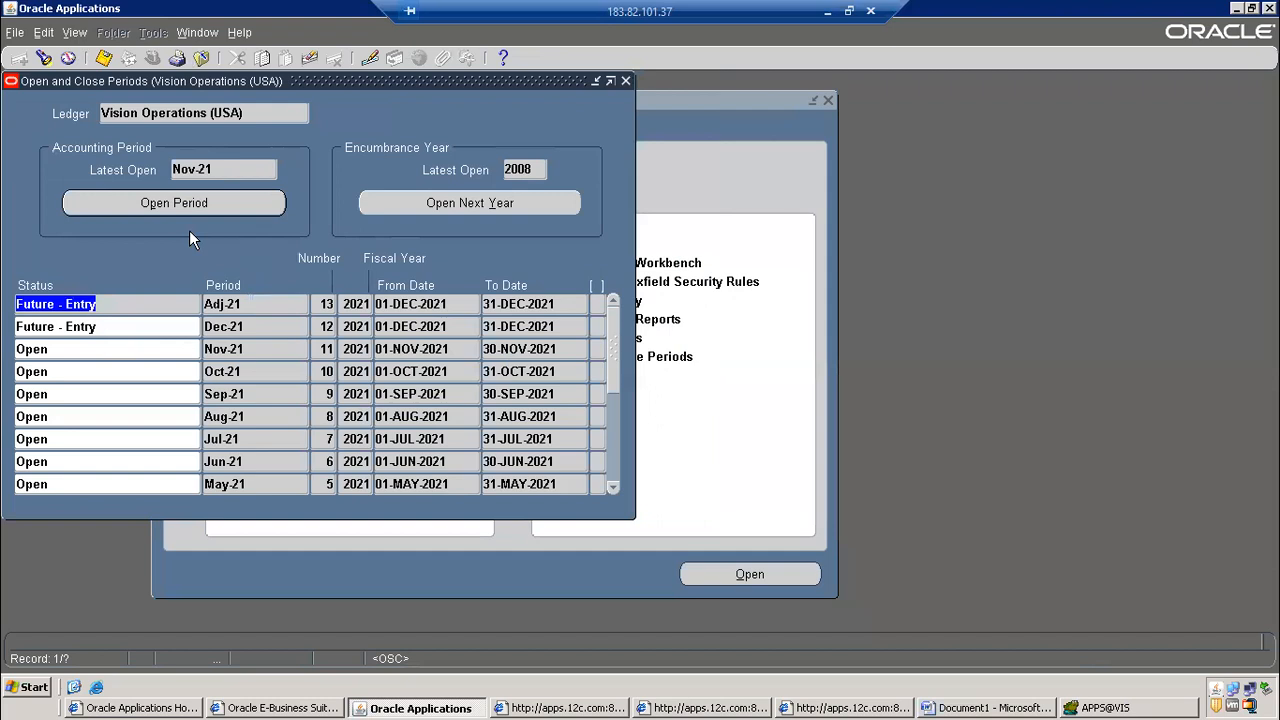
key("F4")
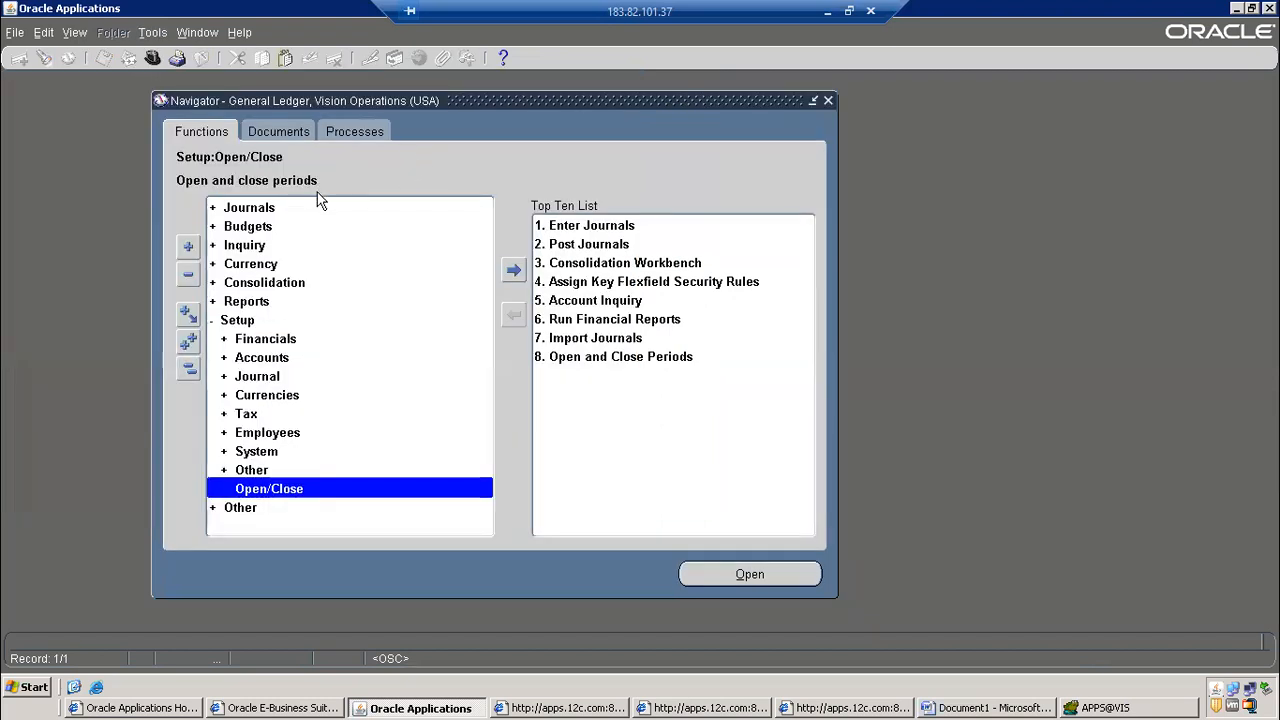
left_click(246, 320)
double_click(246, 320)
double_click(260, 341)
double_click(287, 374)
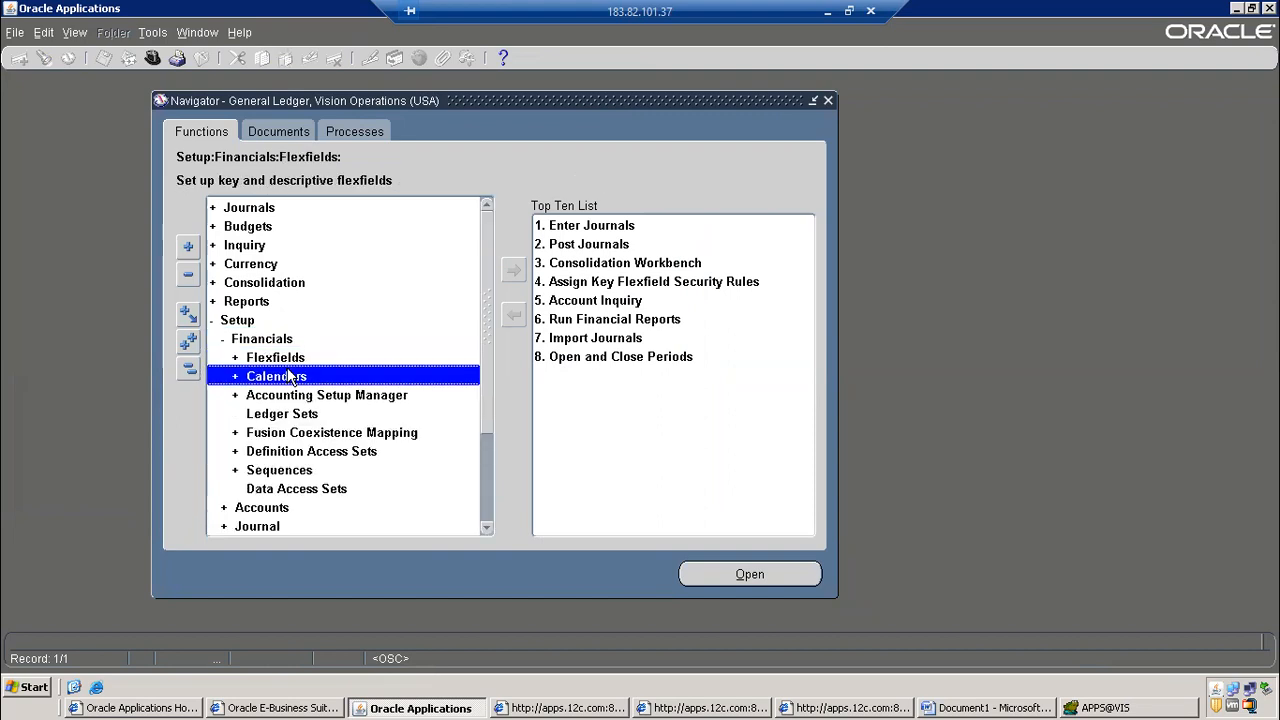
double_click(290, 413)
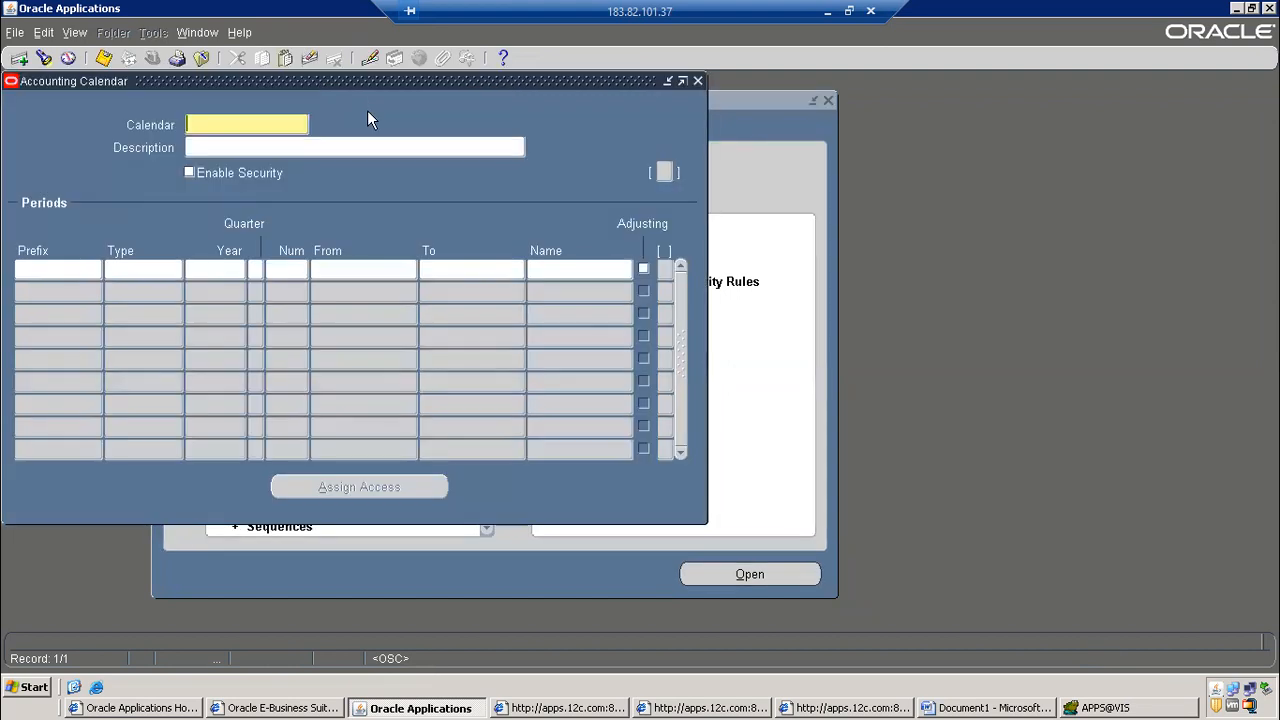
Query the Accounting calendar and check which 2022 periods it contains
key("F11")
type("Accounting")
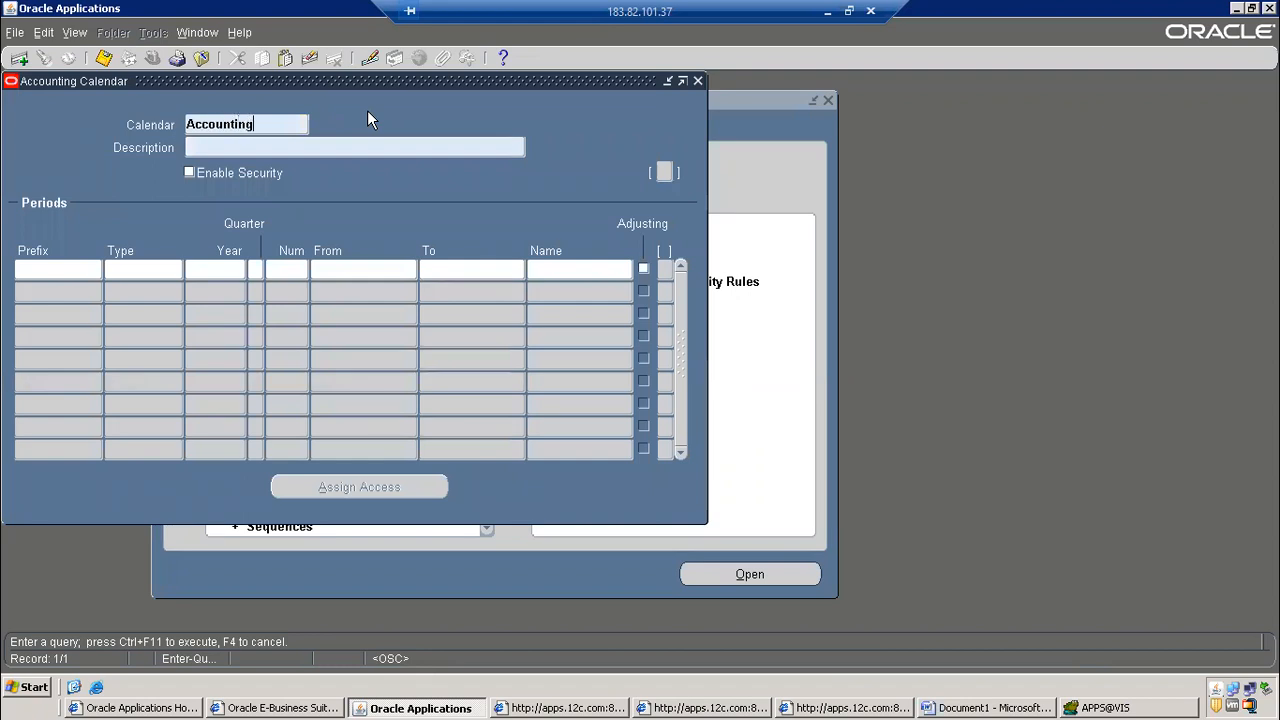
key("ctrl+F11")
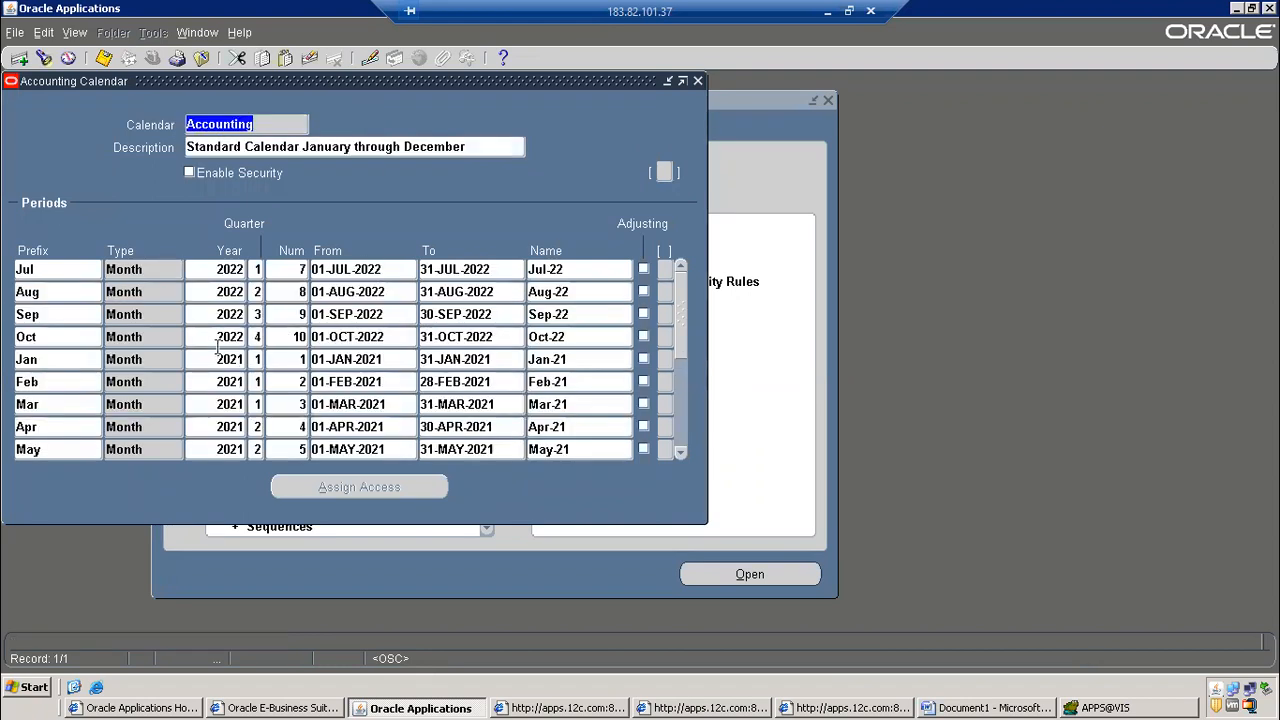
left_click(229, 271)
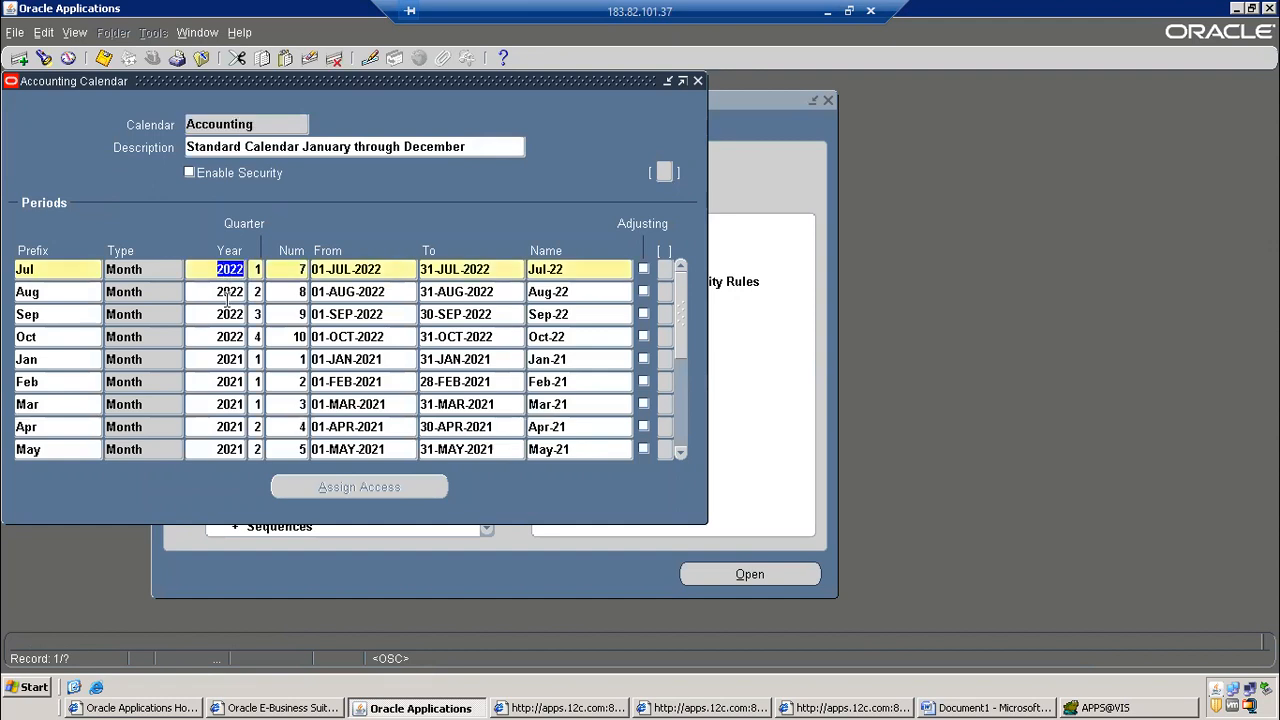
left_click(40, 358)
Add a period row below Oct 2022 with prefix Nov, type Month and year 2022
left_click(65, 340)
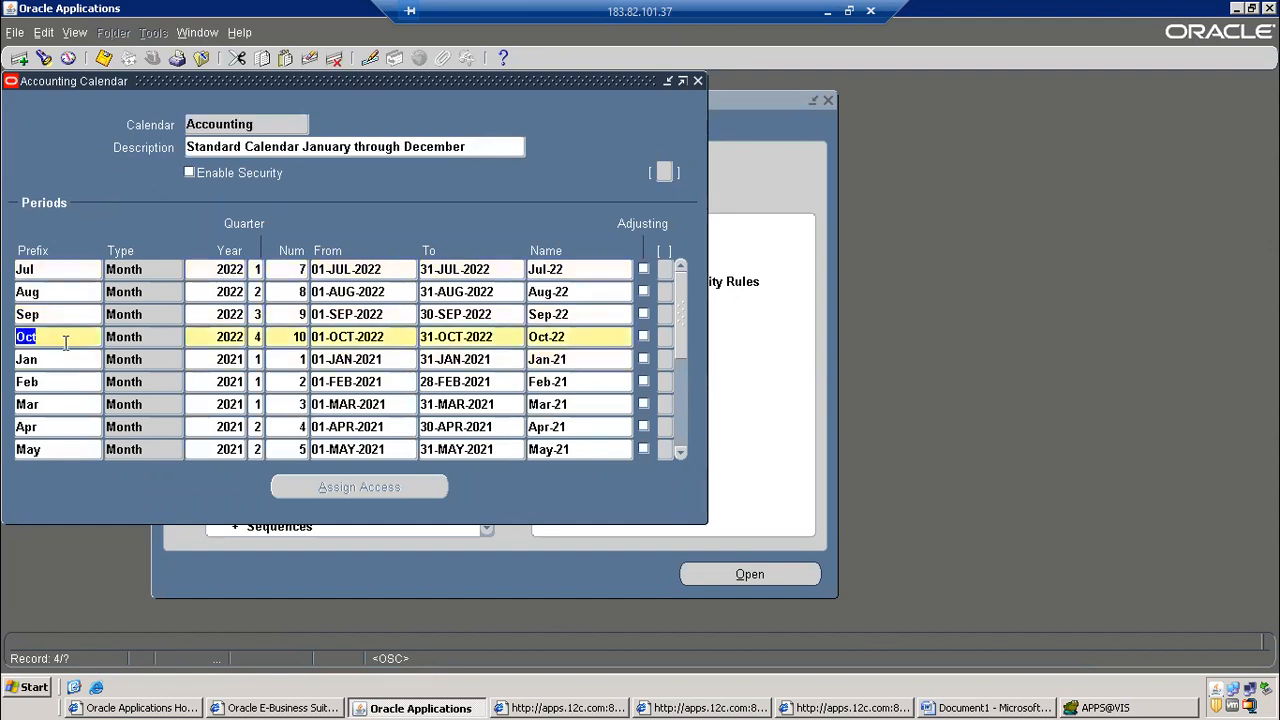
key("ctrl+Down")
type("Nov")
key("Tab")
type("Month")
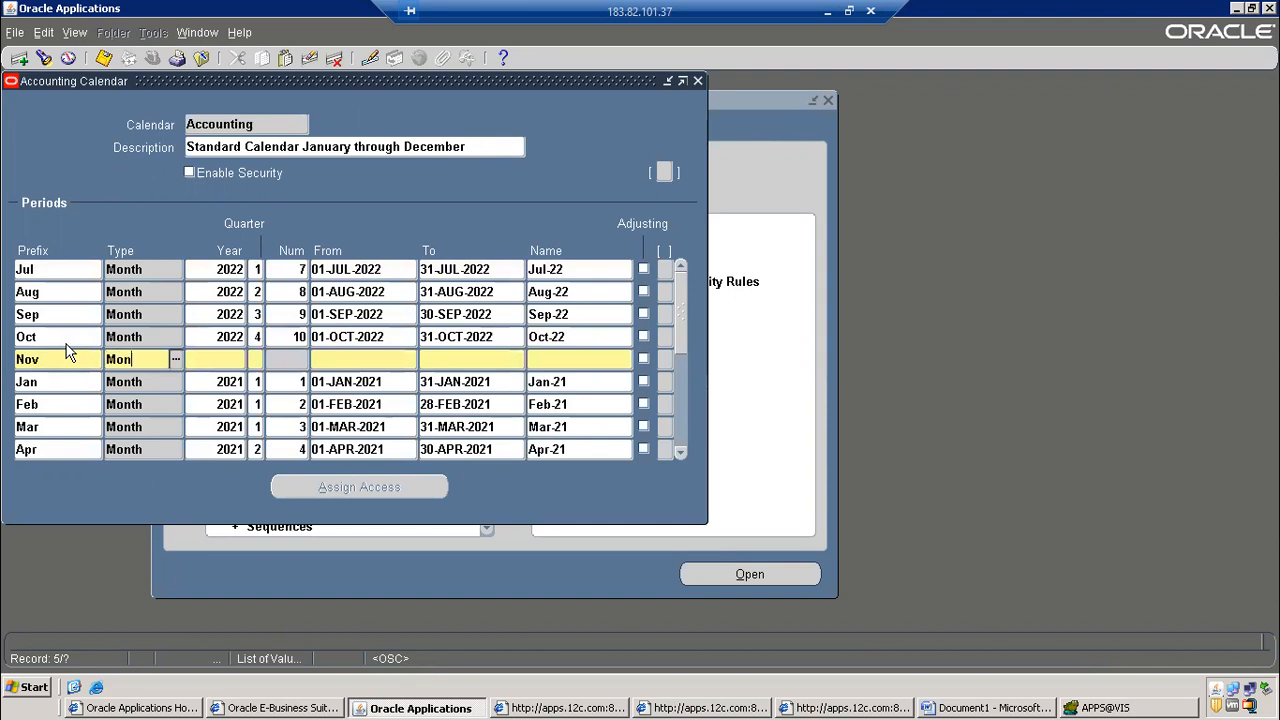
key("Tab")
key("Down")
key("Return")
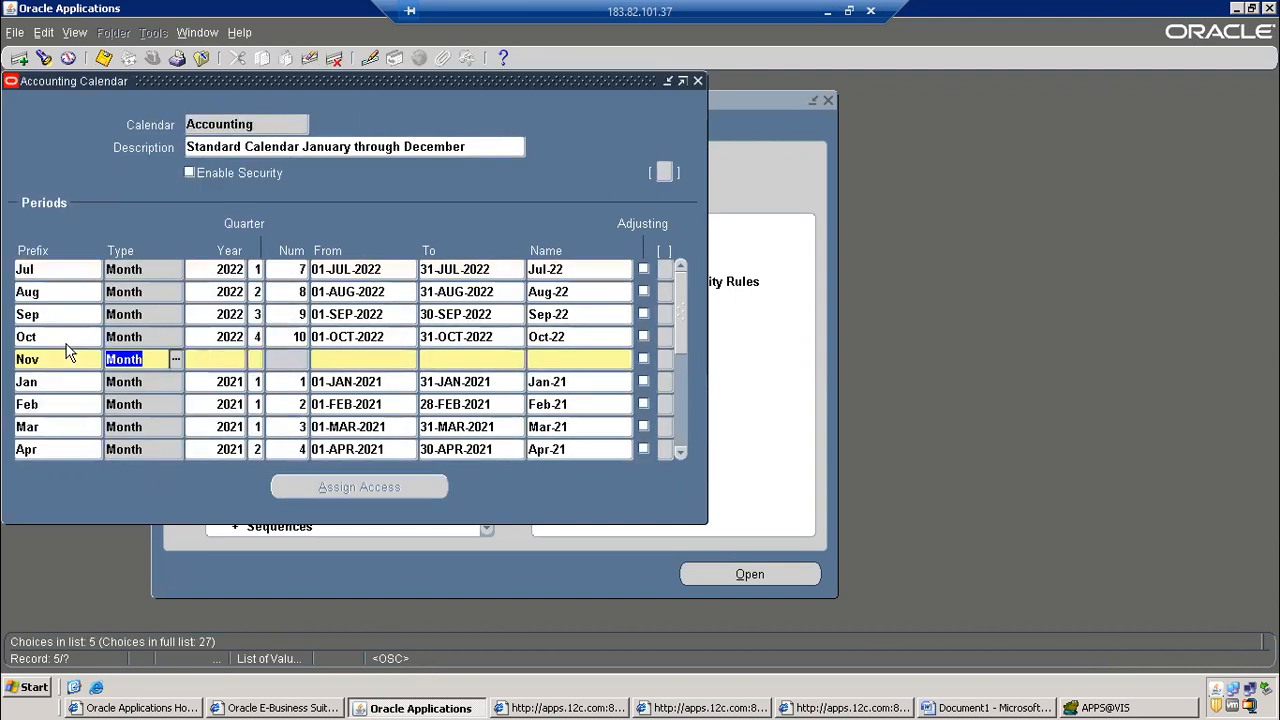
key("Tab")
type("2022")
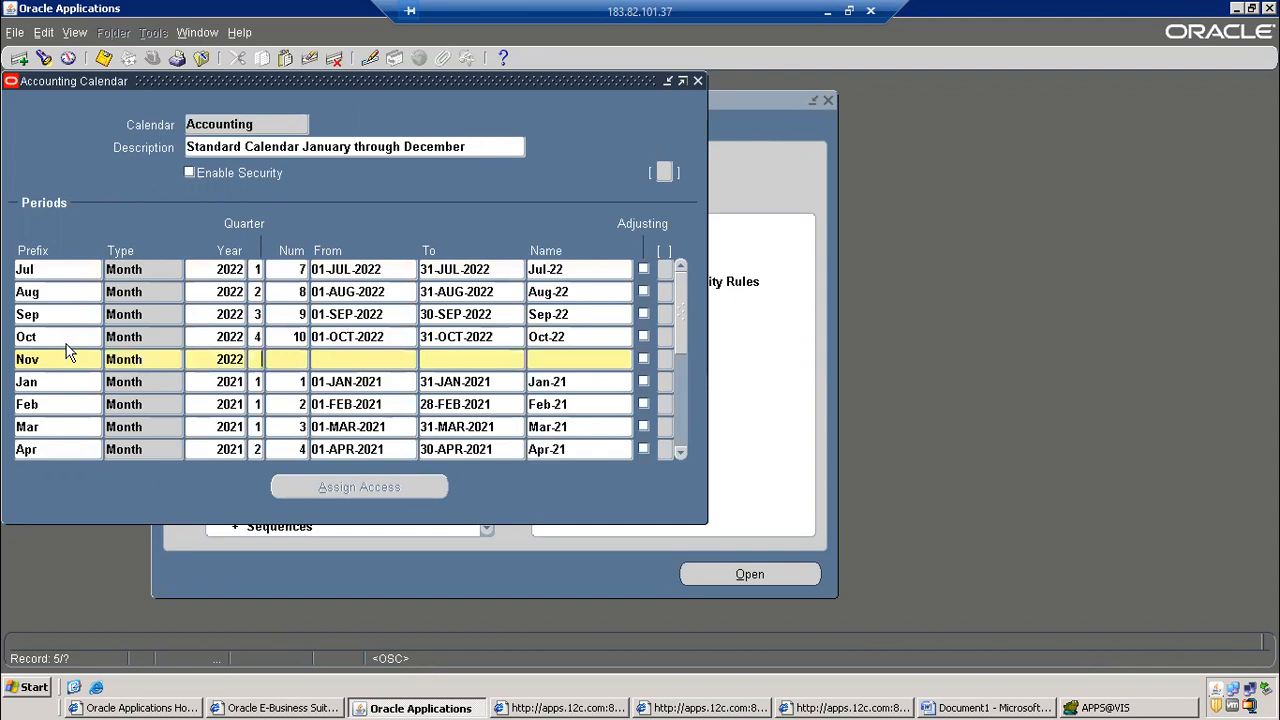
Give the Nov period quarter 4, number 11 and dates from 01-NOV-2022 to 30-NOV-2022
type("11")
key("Tab")
type("01-NOV-2022")
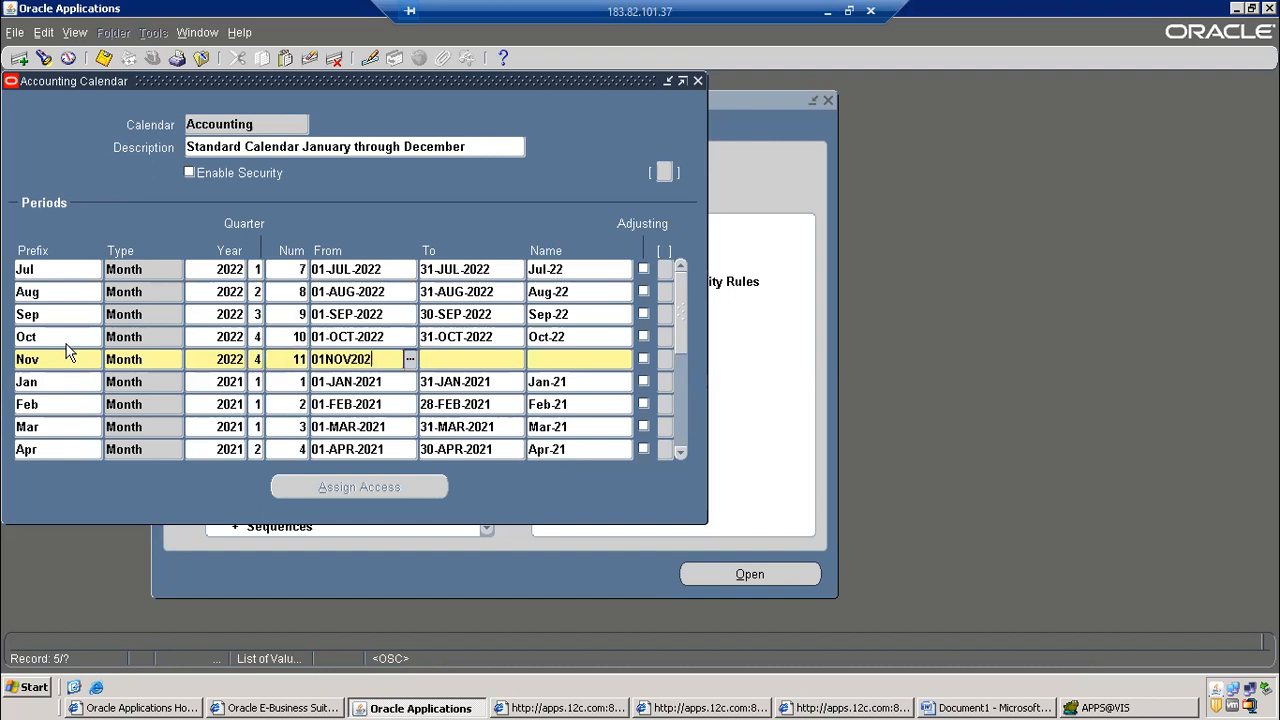
key("Tab")
type("30-NOV-2022")
key("Tab")
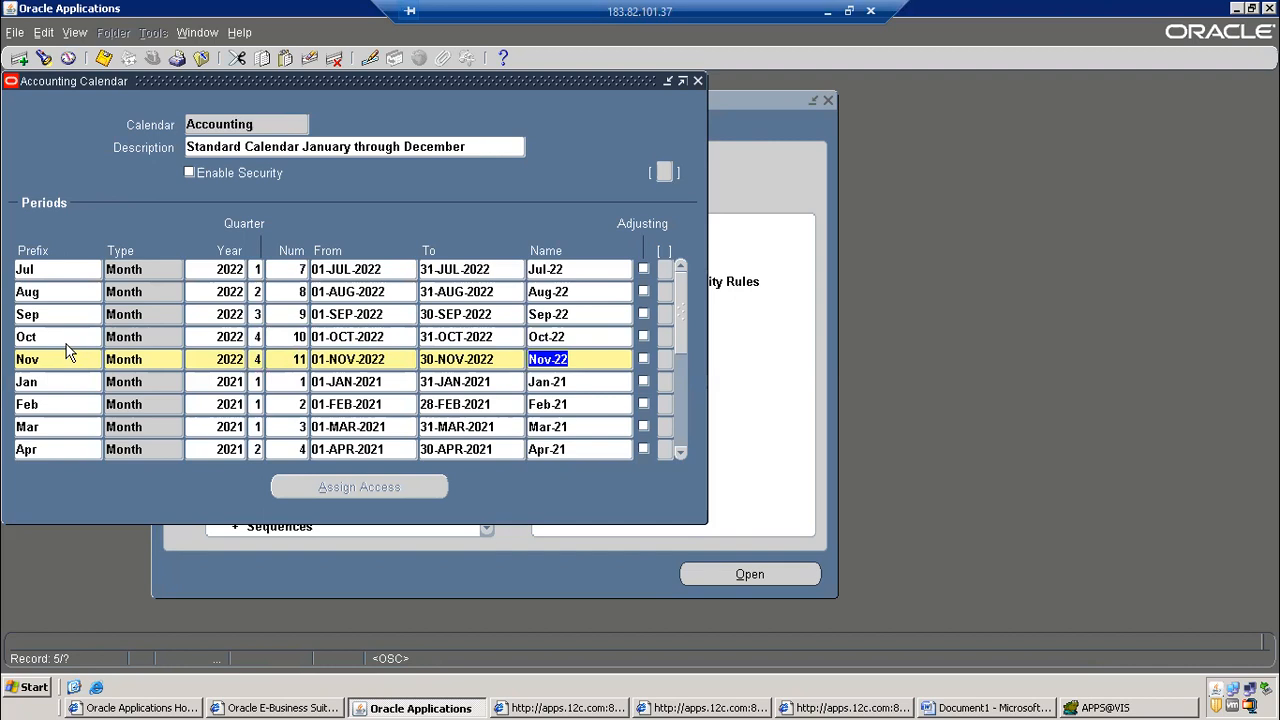
Add a period row below Nov 2022 with prefix Dec, type Month and year 2022
key("ctrl+Down")
type("Dec")
key("Tab")
type("MonTH")
key("Tab")
key("Down")
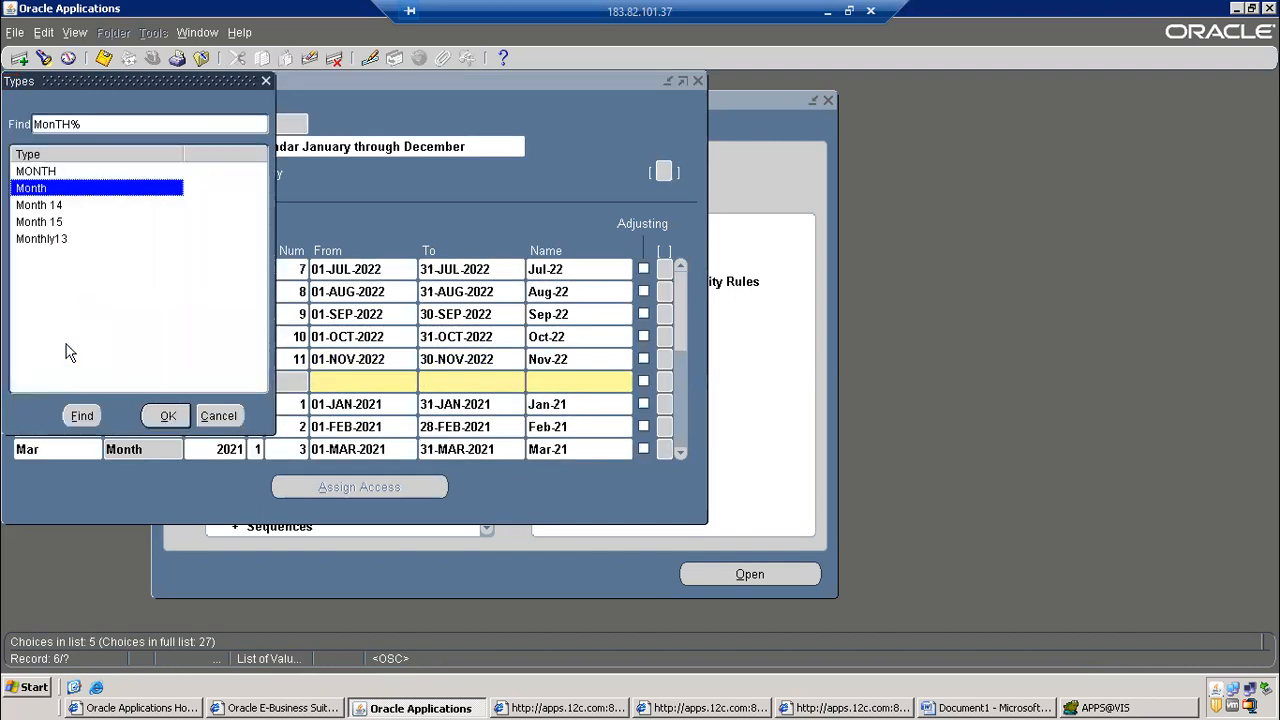
key("Return")
type("2022")
key("Tab")
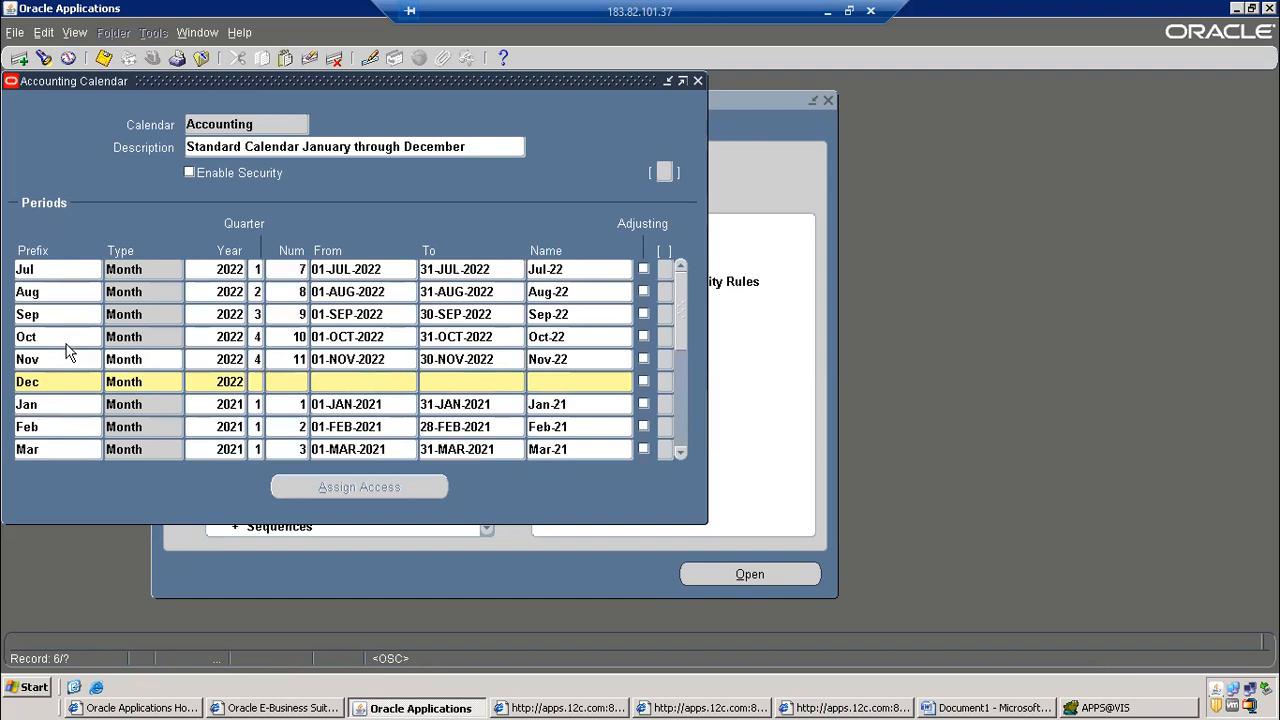
Set the Dec 2022 period's quarter to 4 and its period number to 12
key("Tab")
double_click(256, 382)
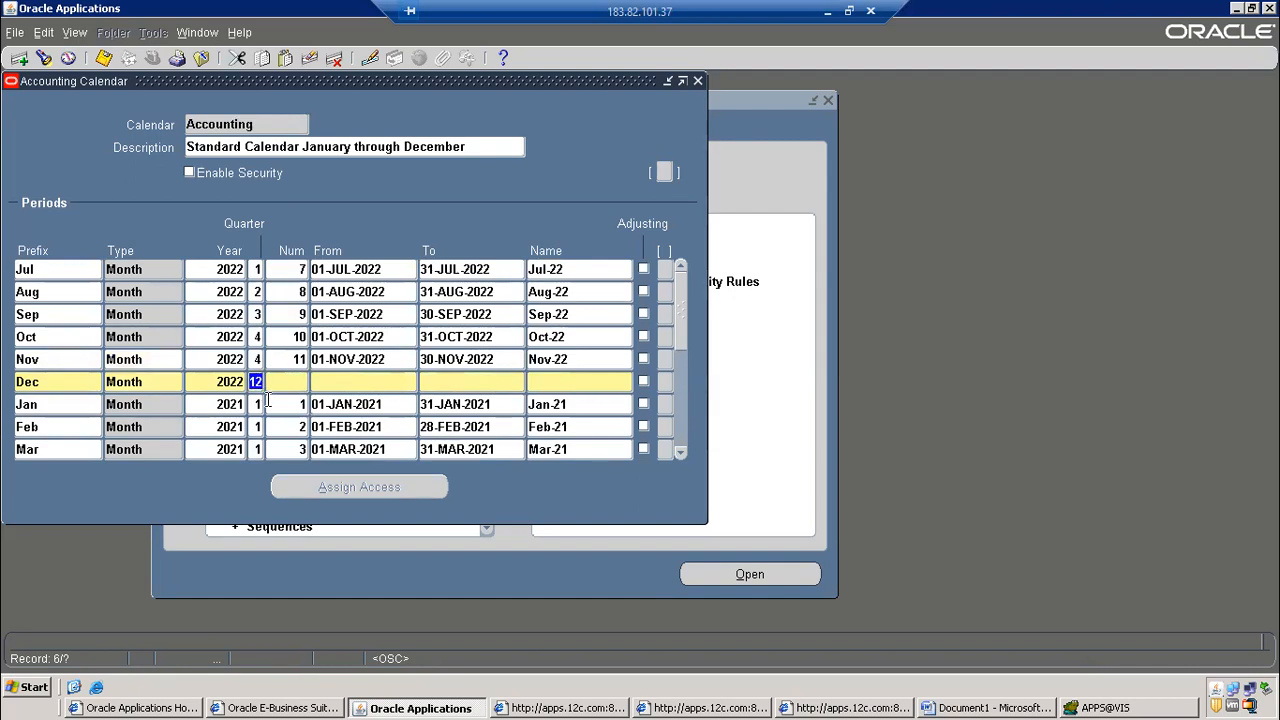
type("4")
key("Tab")
type("12")
key("Tab")
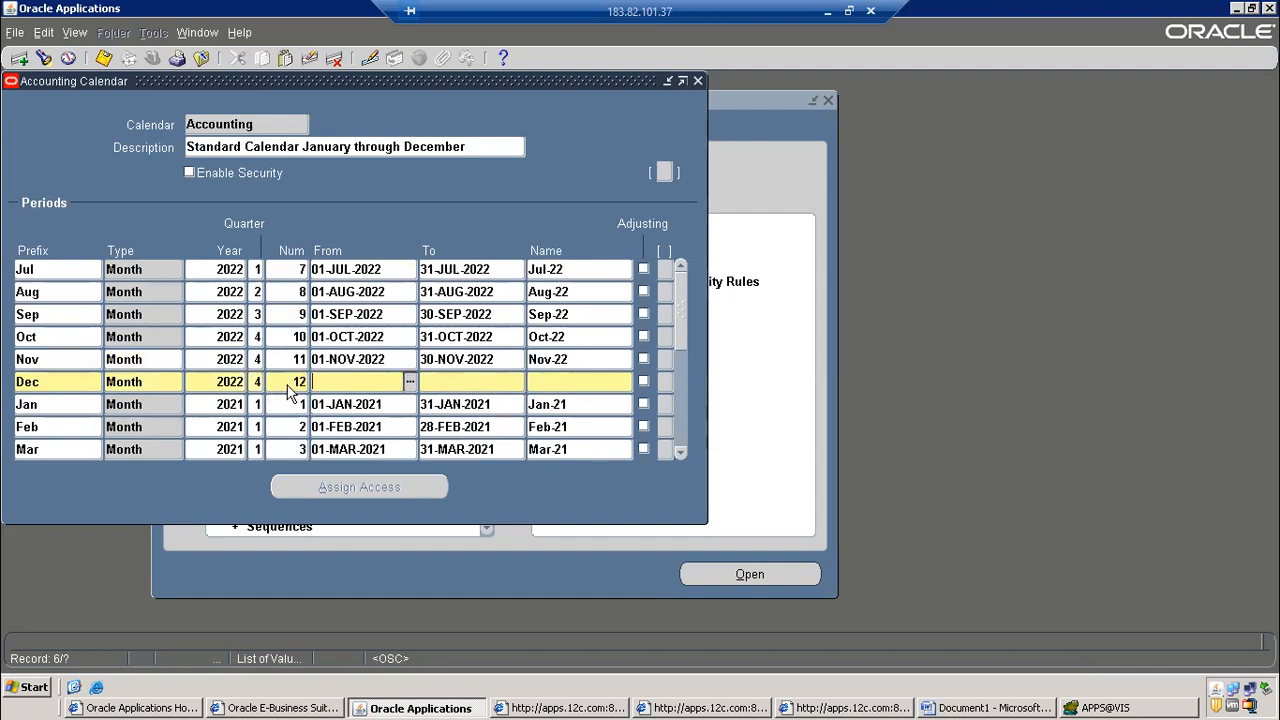
Set the Dec 2022 period's dates from 01-DEC-2022 to 31-DEC-2022
type("01-")
type("DEC-202")
type("2")
key("Tab")
type("3")
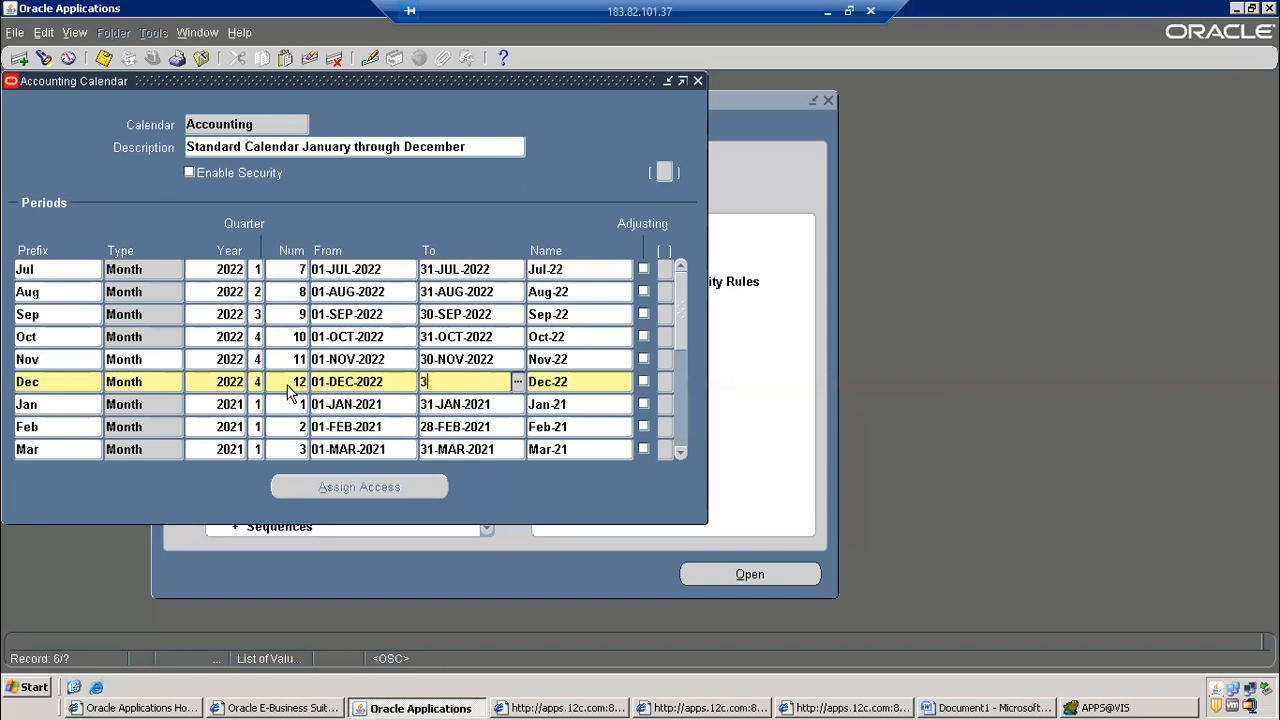
type("1-D")
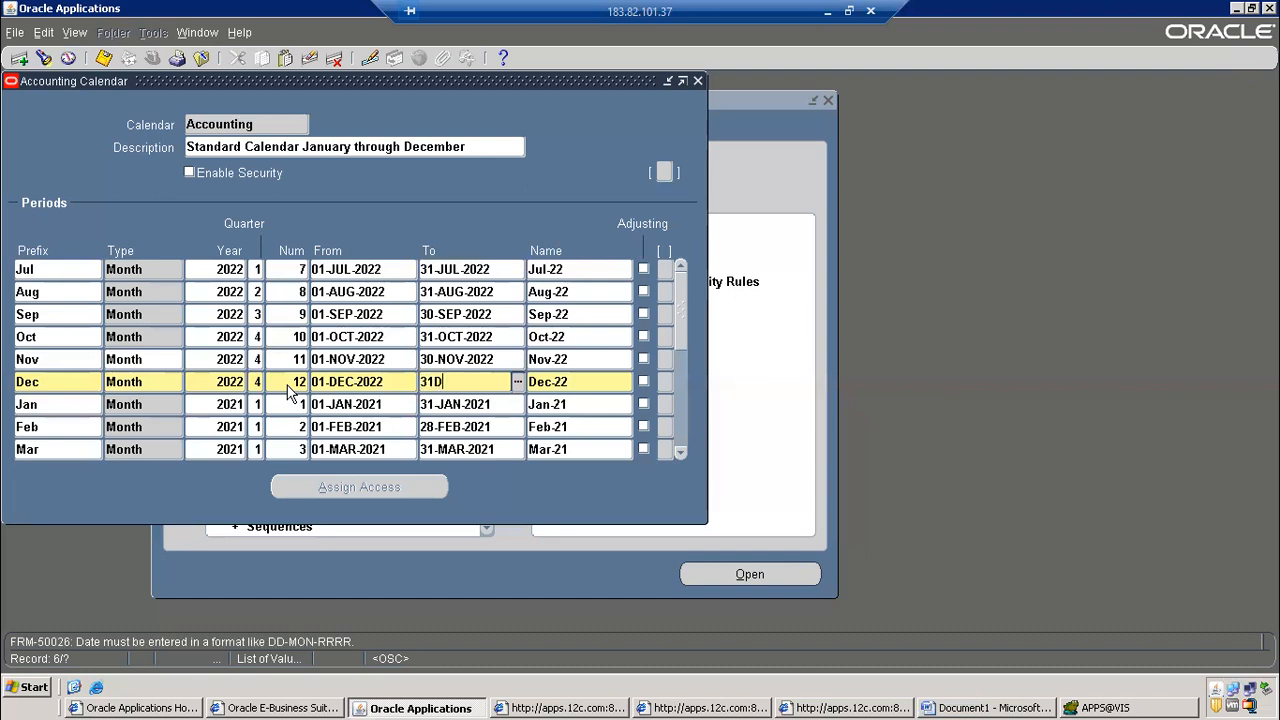
type("EC-2022")
key("Tab")
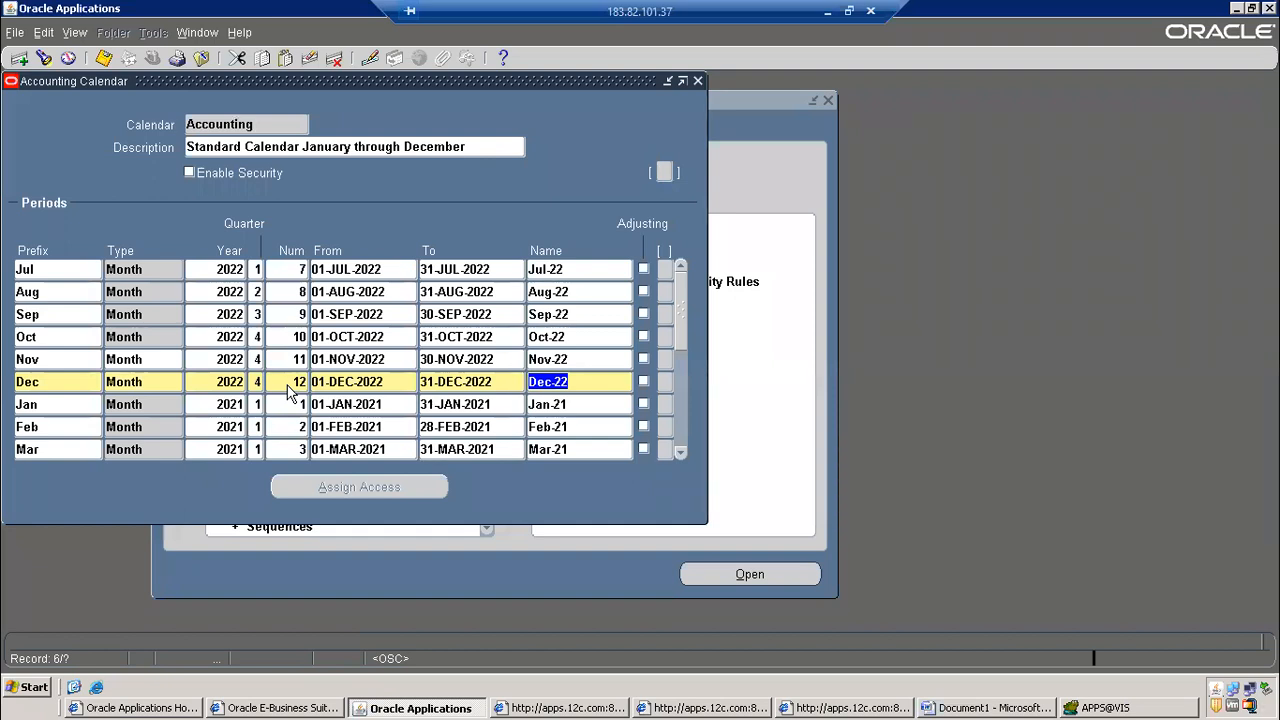
Return to the Jul 2022 row and save the new calendar periods
key("Up")
key("Up")
key("Up")
key("Up")
key("Up")
key("Up")
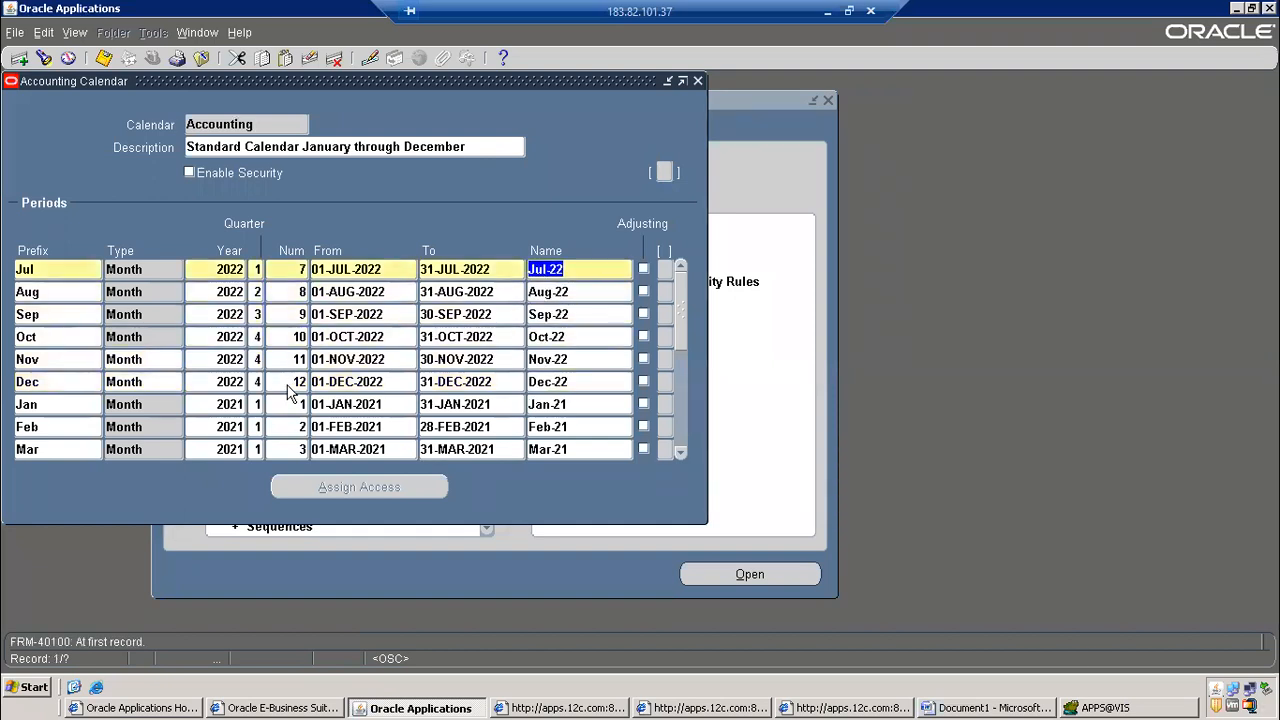
key("ctrl+s")
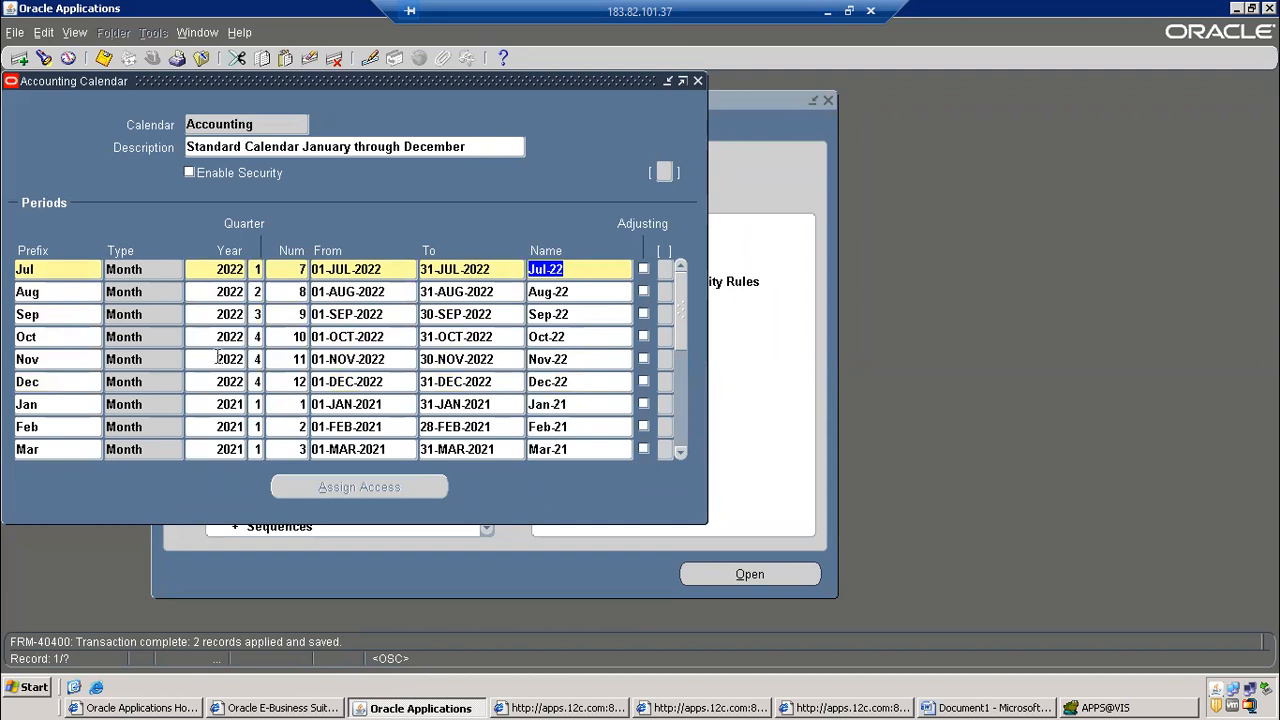
Query the Accounting calendar's periods for the prefix Adj%
left_click(80, 359)
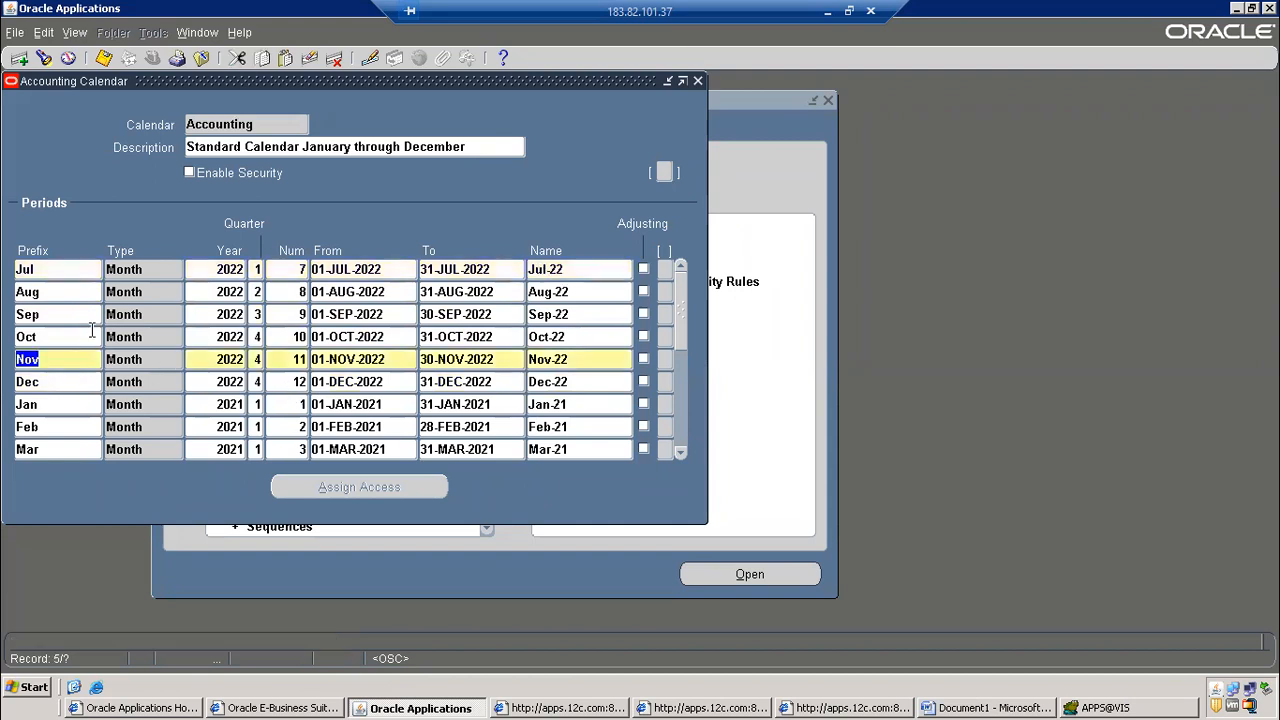
key("F11")
type("Adj%")
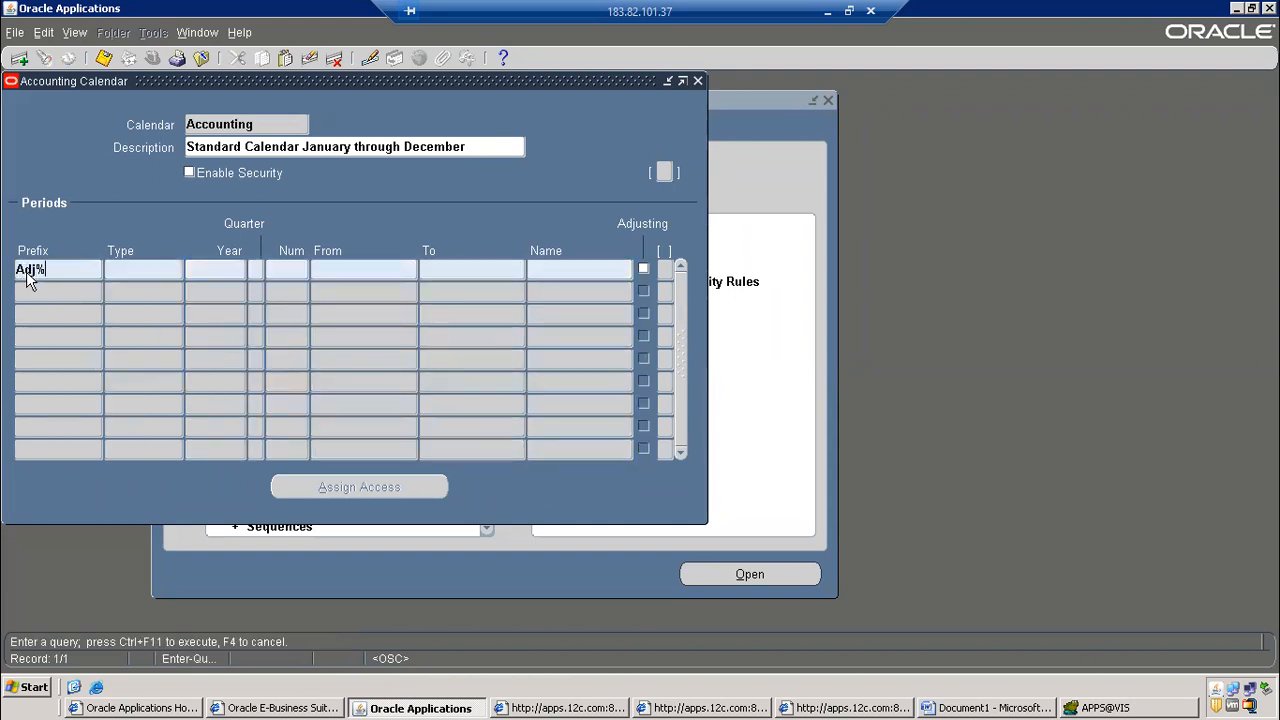
key("ctrl+F11")
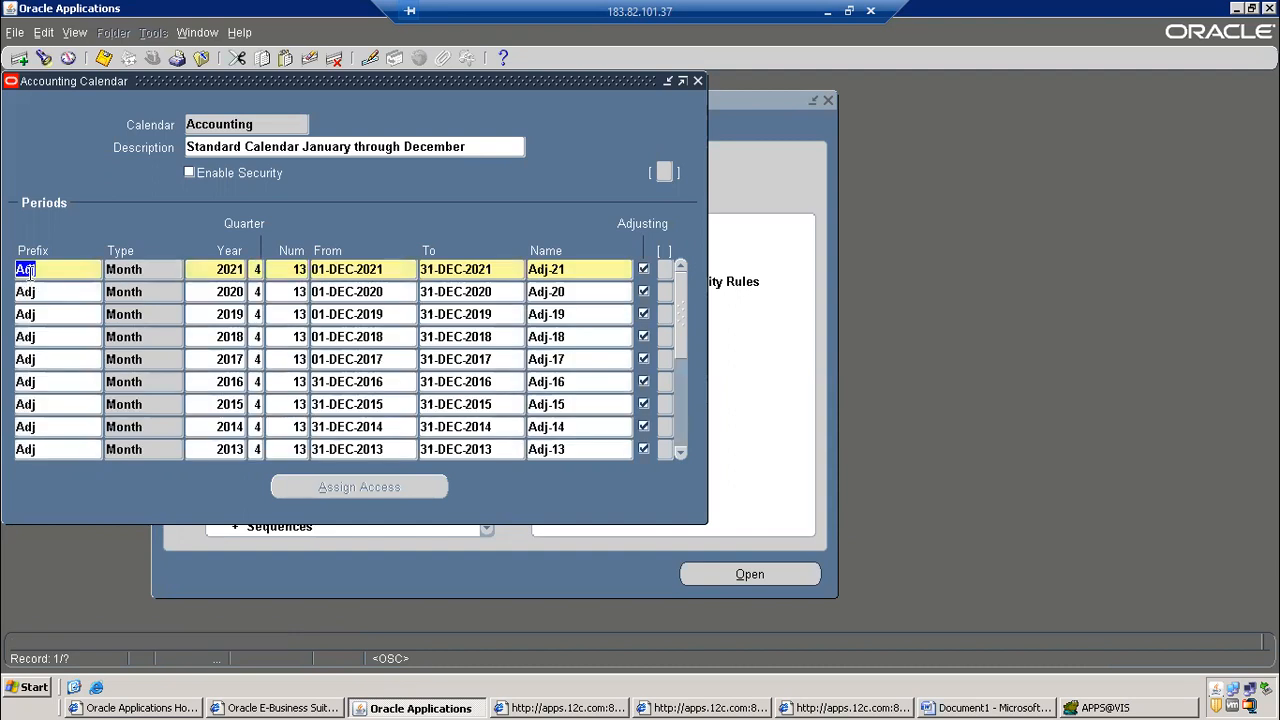
Add a period row below Adj 2021 with prefix Adj, type Month and year 2022
key("ctrl+Down")
type("Adj")
key("Tab")
type("Month")
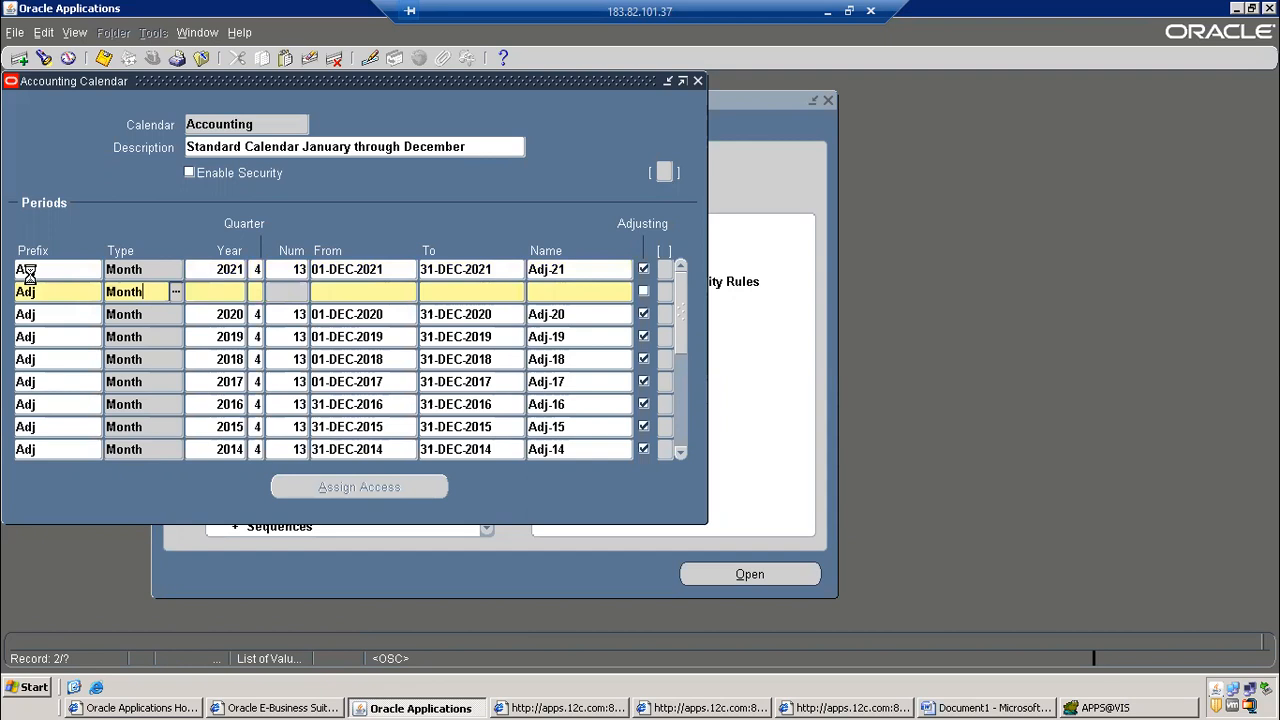
key("Tab")
key("Return")
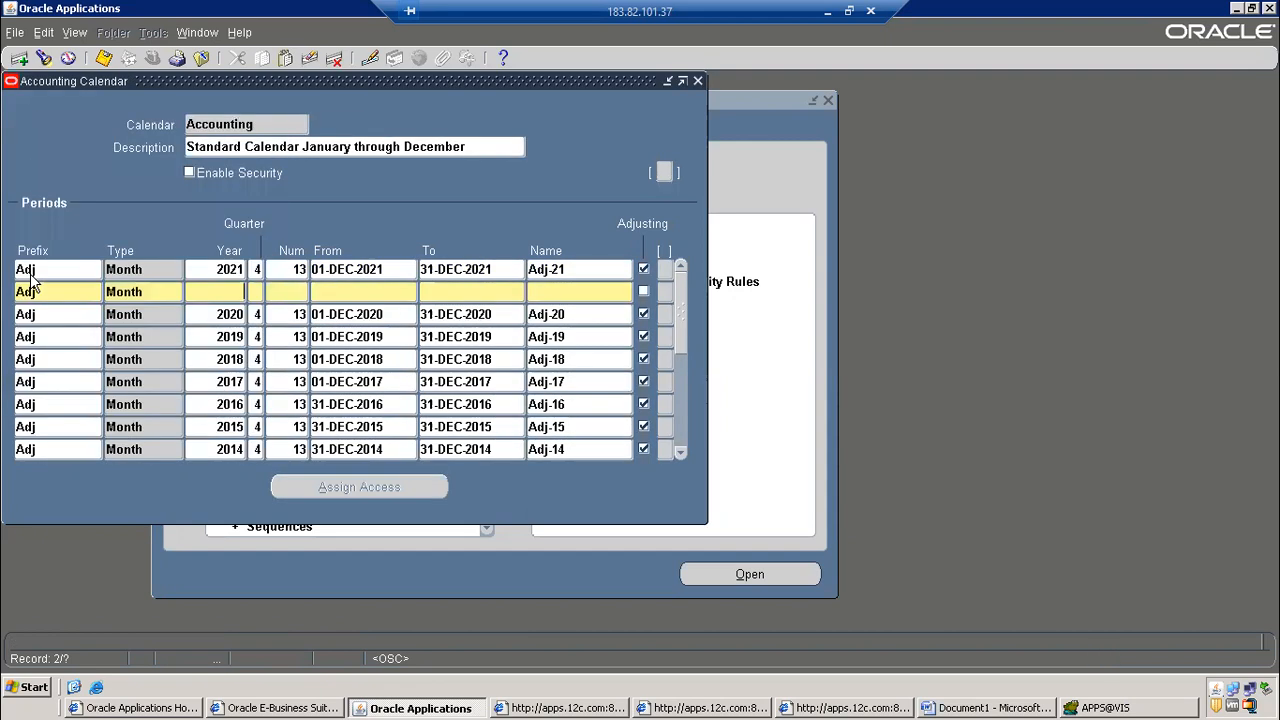
type("2022")
key("Tab")
Set the Adj 2022 period's quarter to 4 and its period number to 13
type("14")
key("Tab")
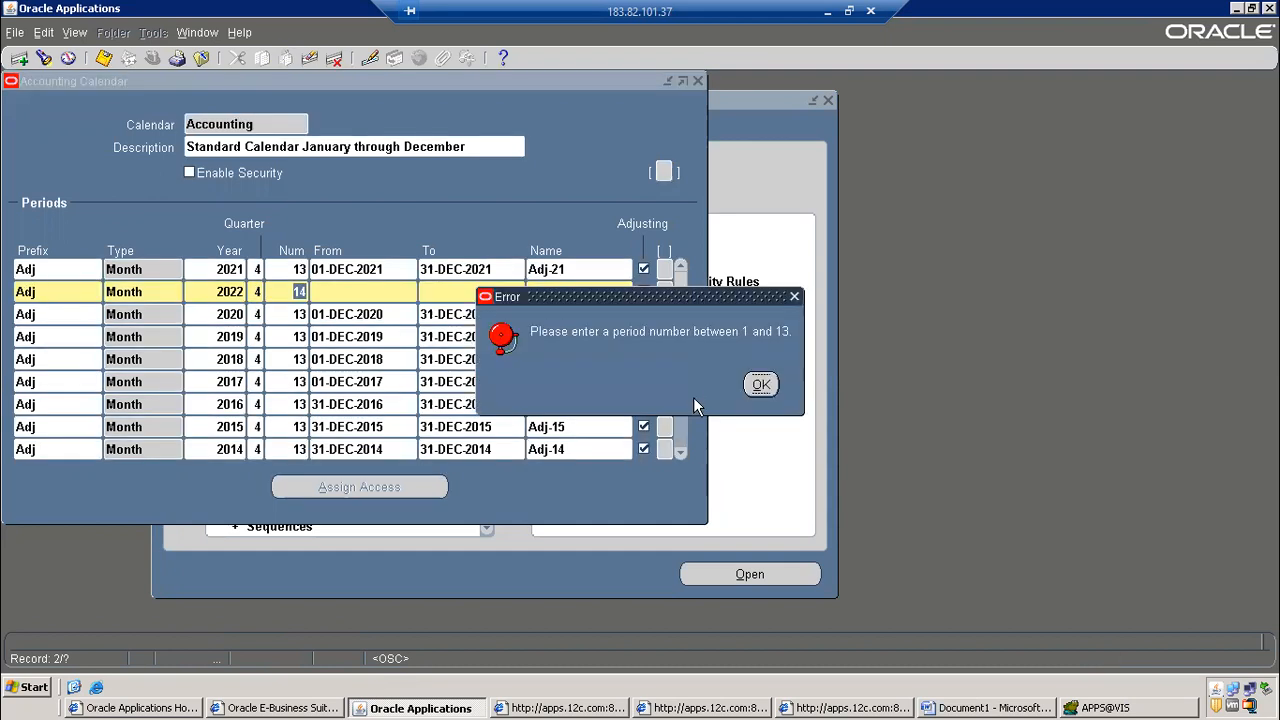
left_click(761, 384)
type("13")
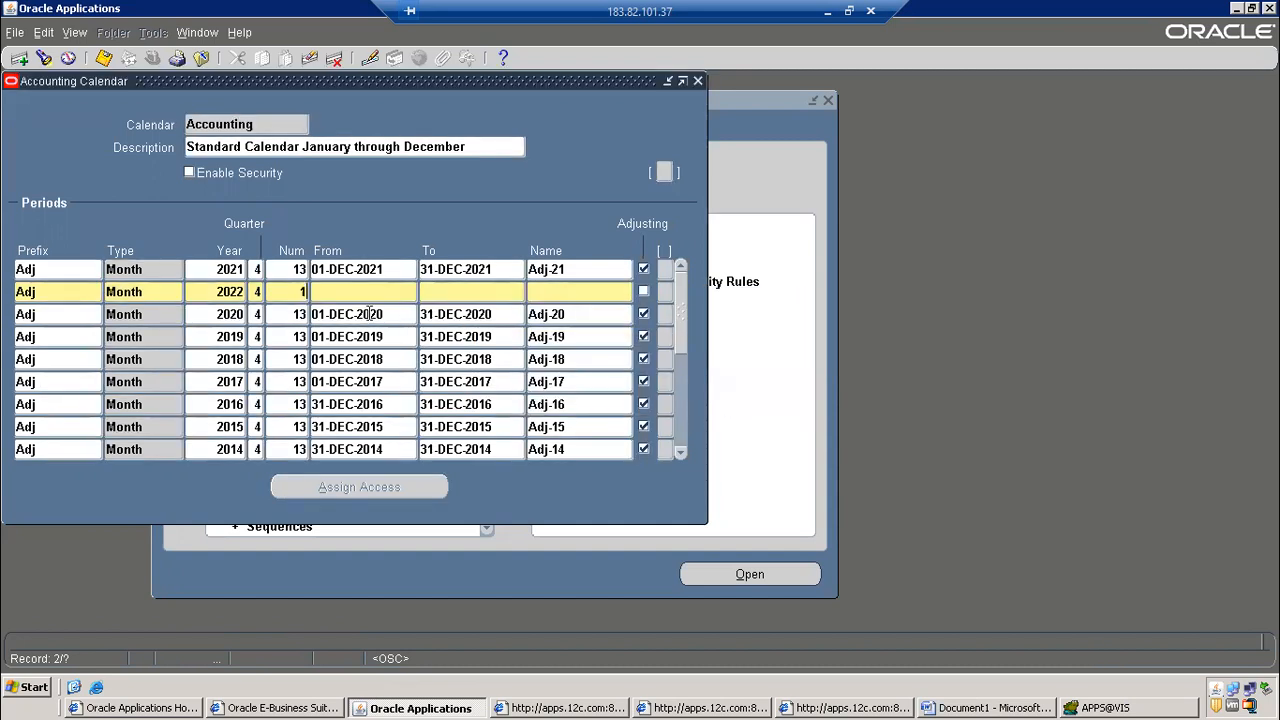
key("Tab")
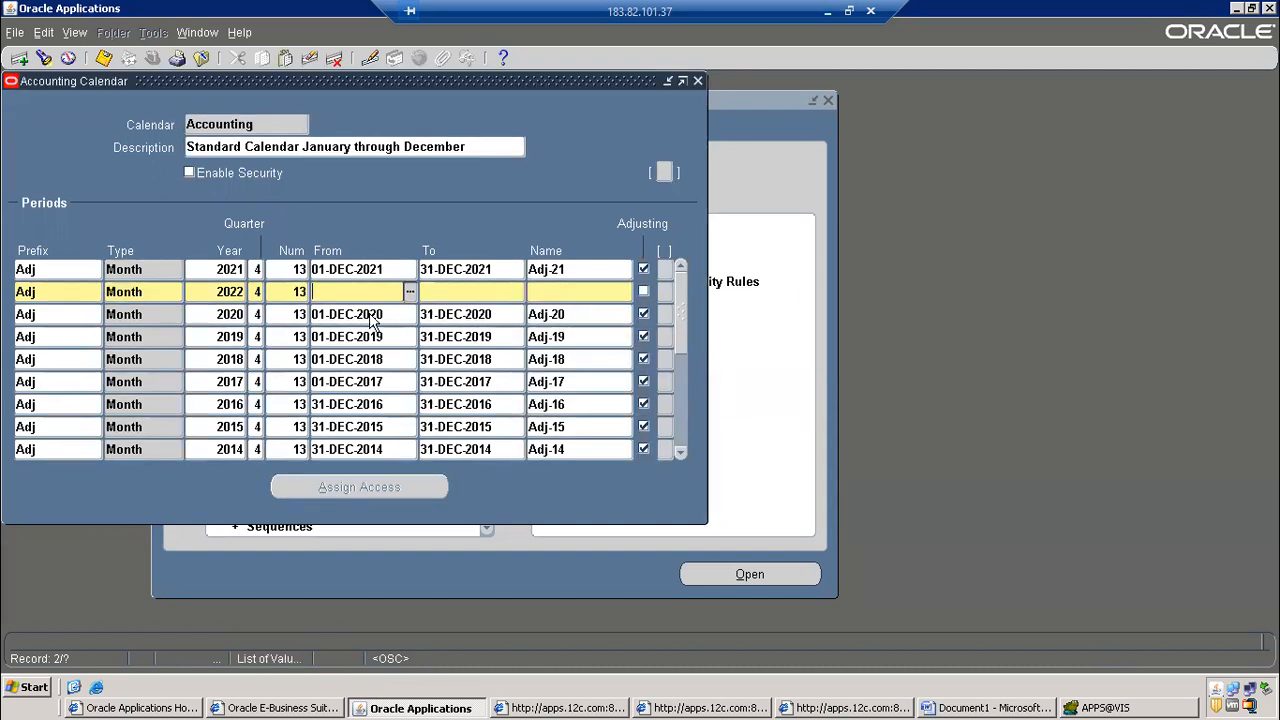
Set the Adj 2022 period's dates from 01-DEC-2022 to 31-DEC-2022
type("01-DEC-2022")
key("Tab")
type("31-DEC-2022")
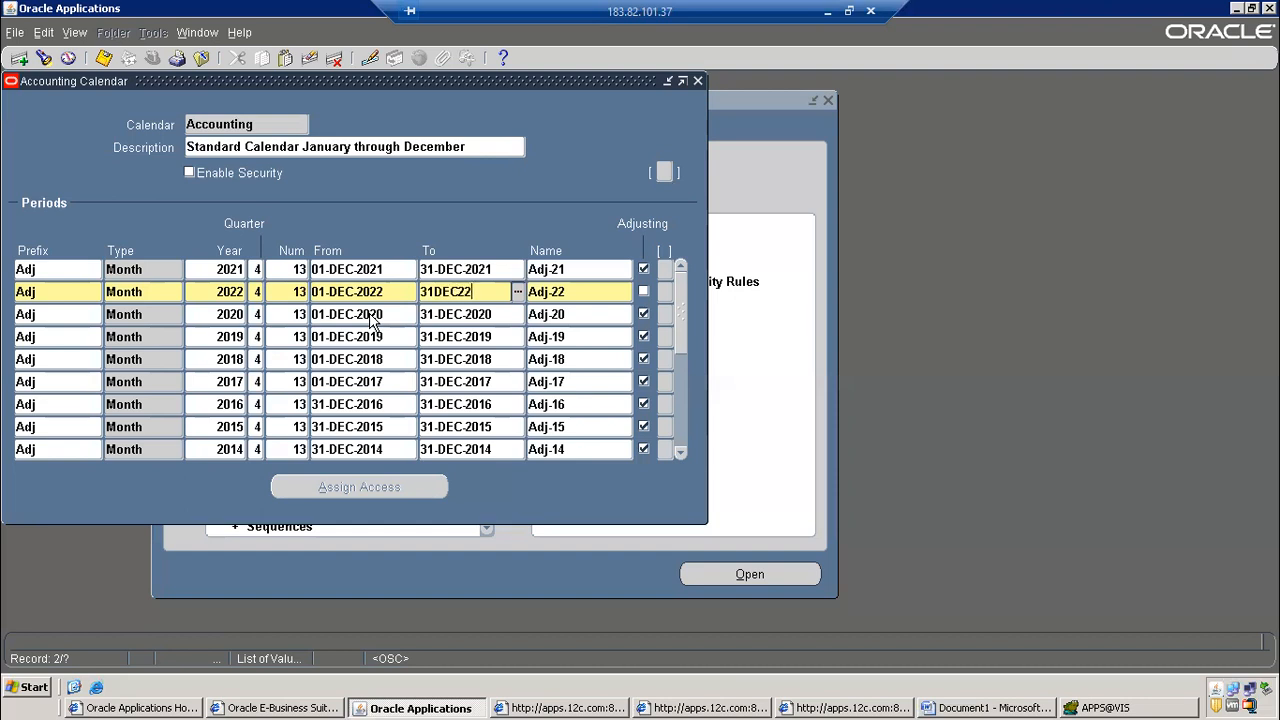
key("Tab")
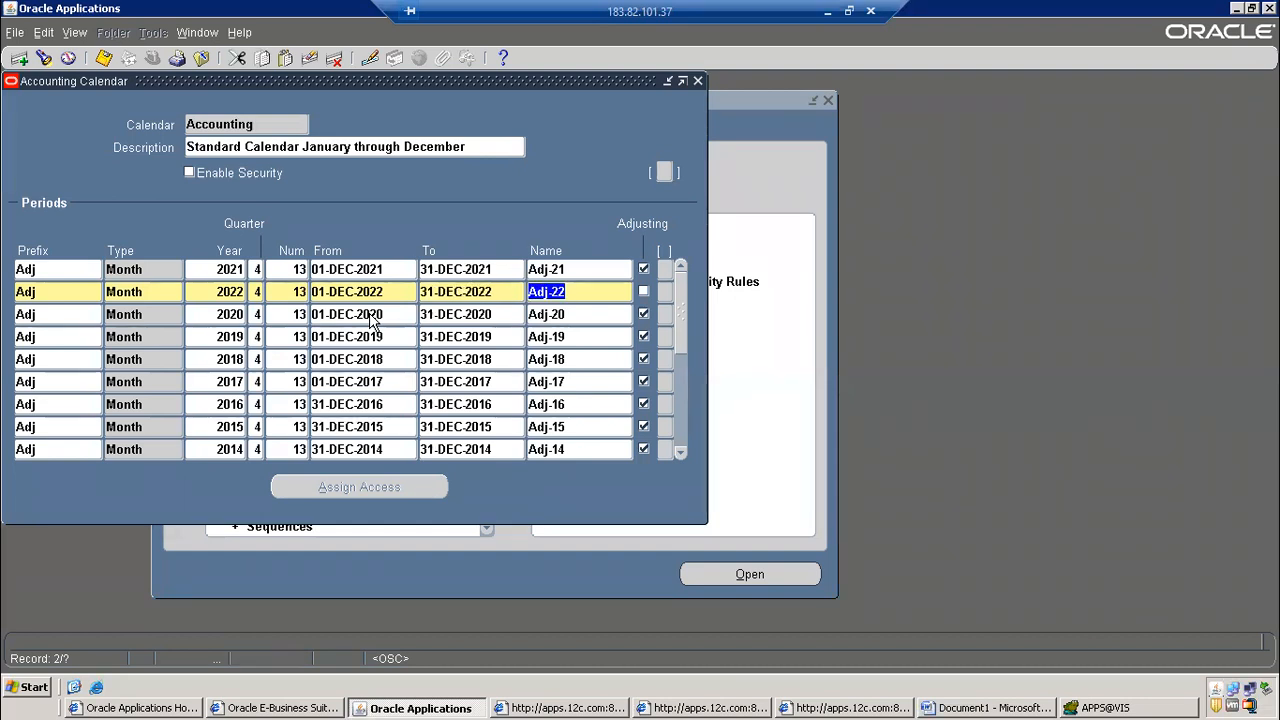
Mark the Adj 2022 period as adjusting, save the calendar and acknowledge the calendar validation request
left_click(643, 291)
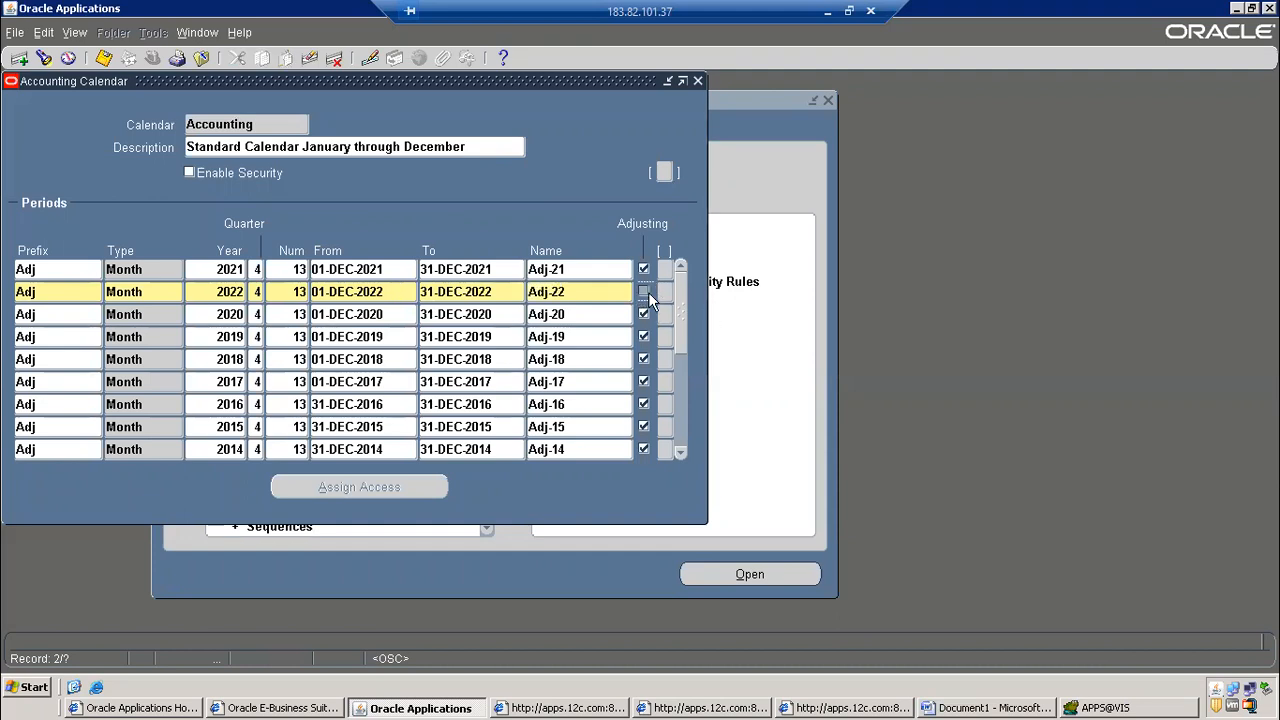
key("ctrl+s")
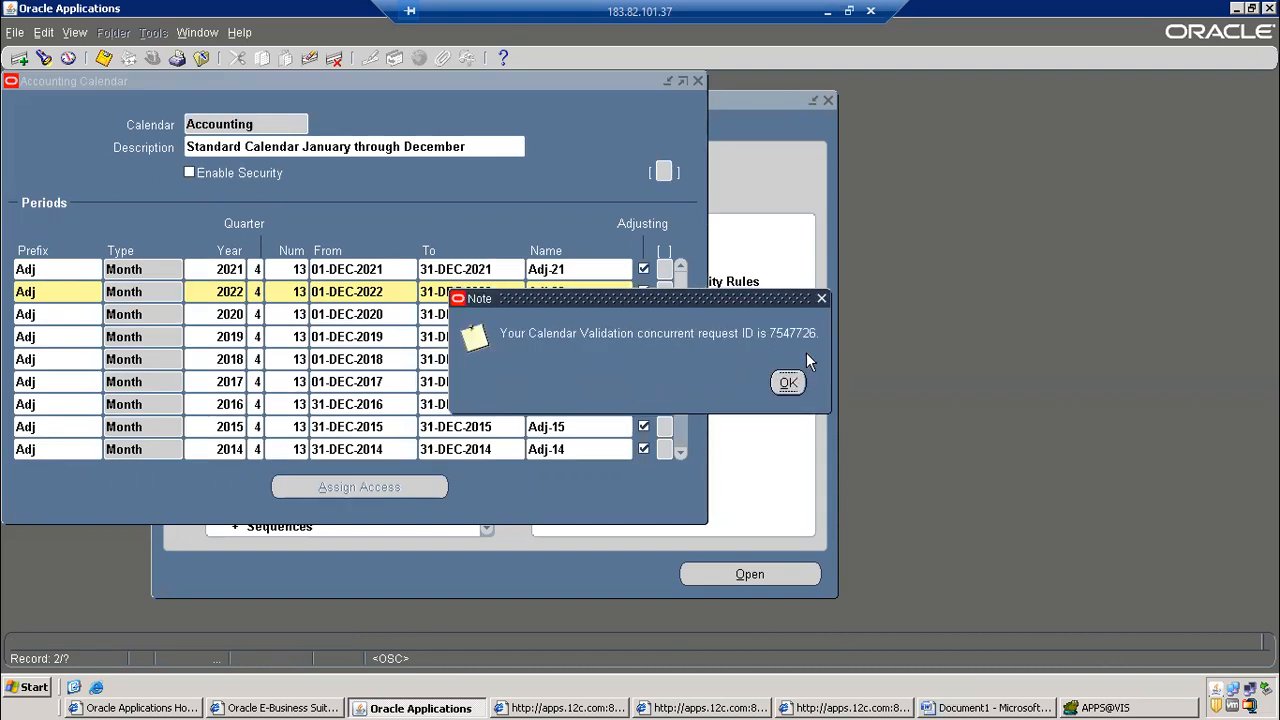
left_click(788, 382)
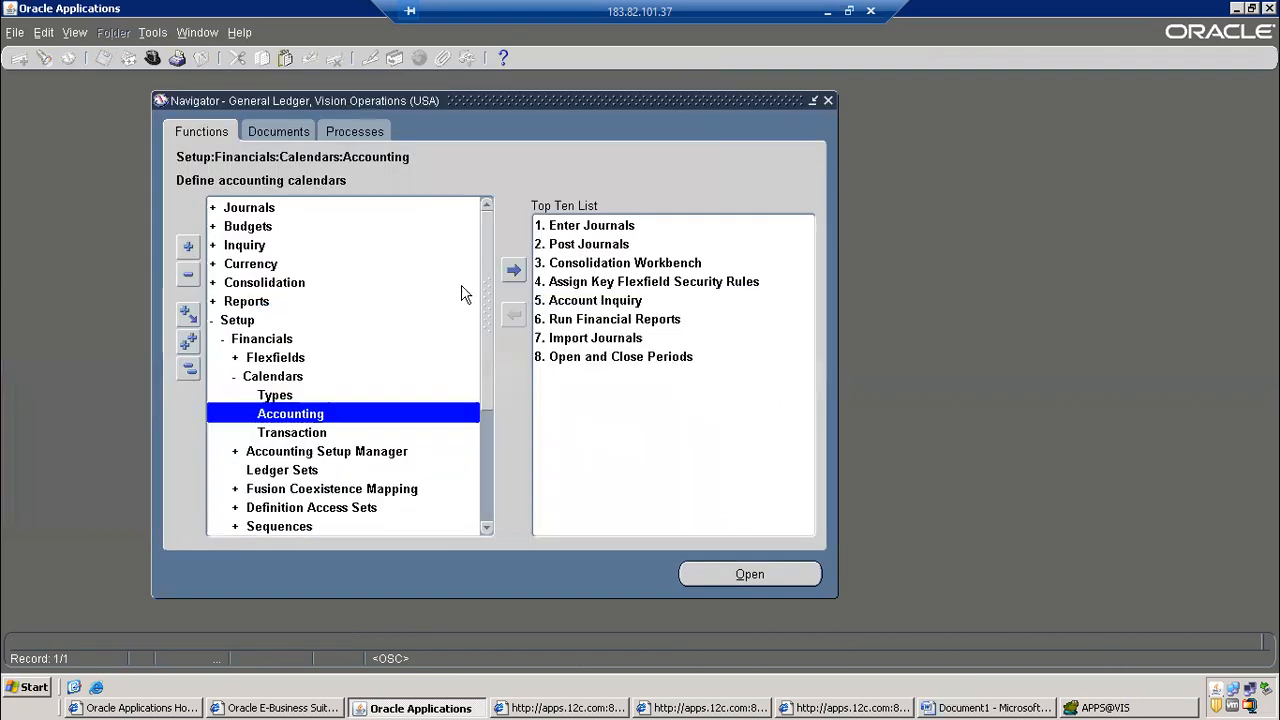
Reopen the accounting calendar definition, query the calendar named Accounting and go to its Jul 2022 period row
double_click(329, 414)
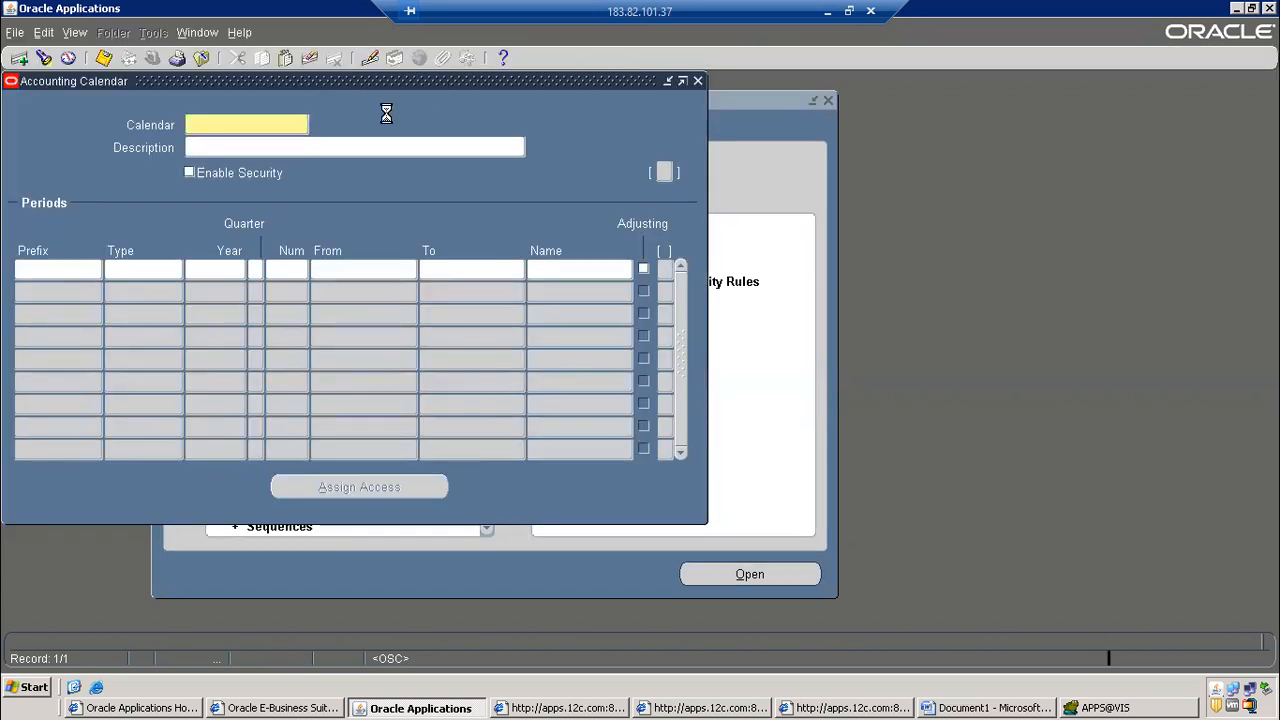
key("F11")
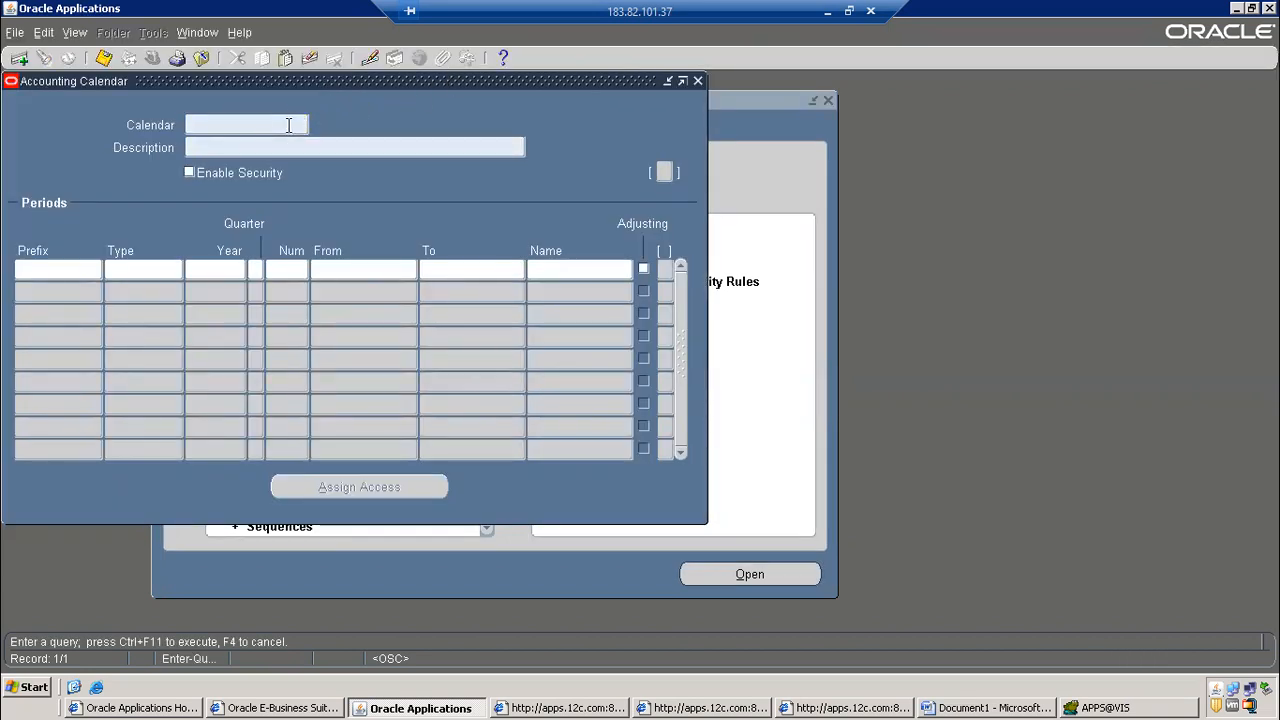
type("ccounting")
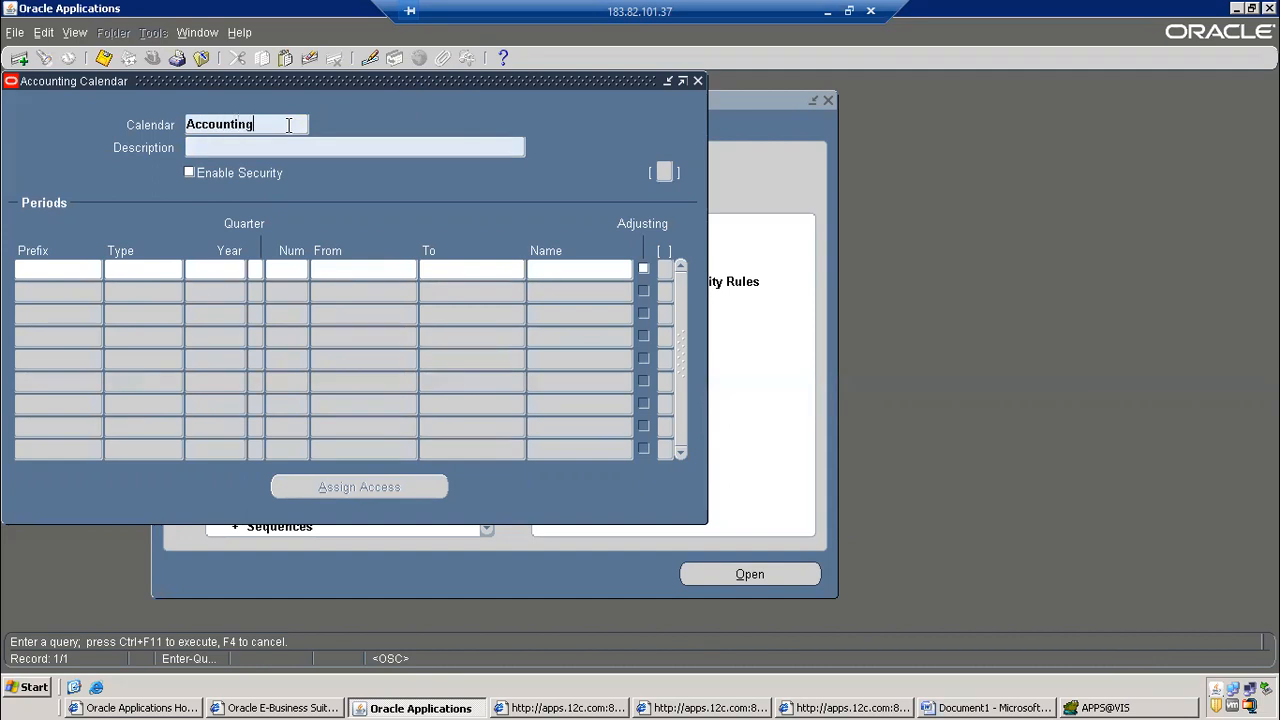
key("ctrl+F11")
left_click(48, 269)
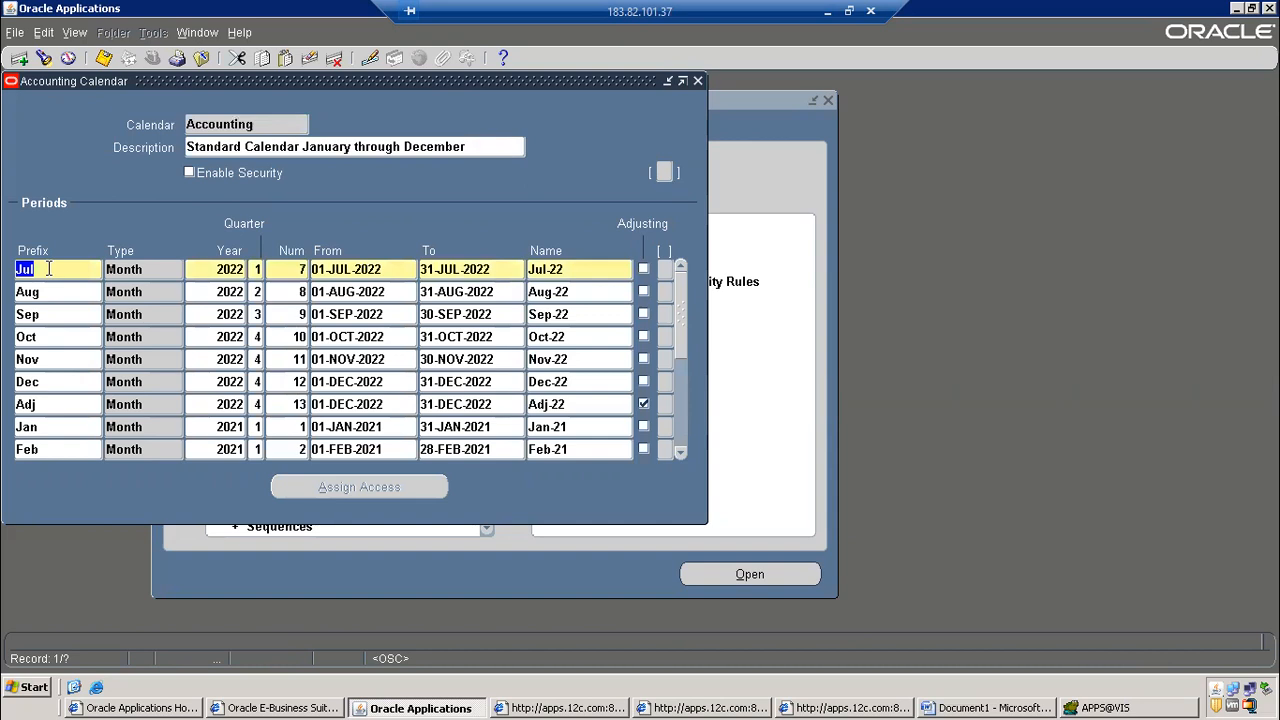
Add a period row below Jul 2022 with prefix Jan, type Month and year 2022
key("ctrl+Down")
type("Jan")
key("Tab")
type("Month")
key("Tab")
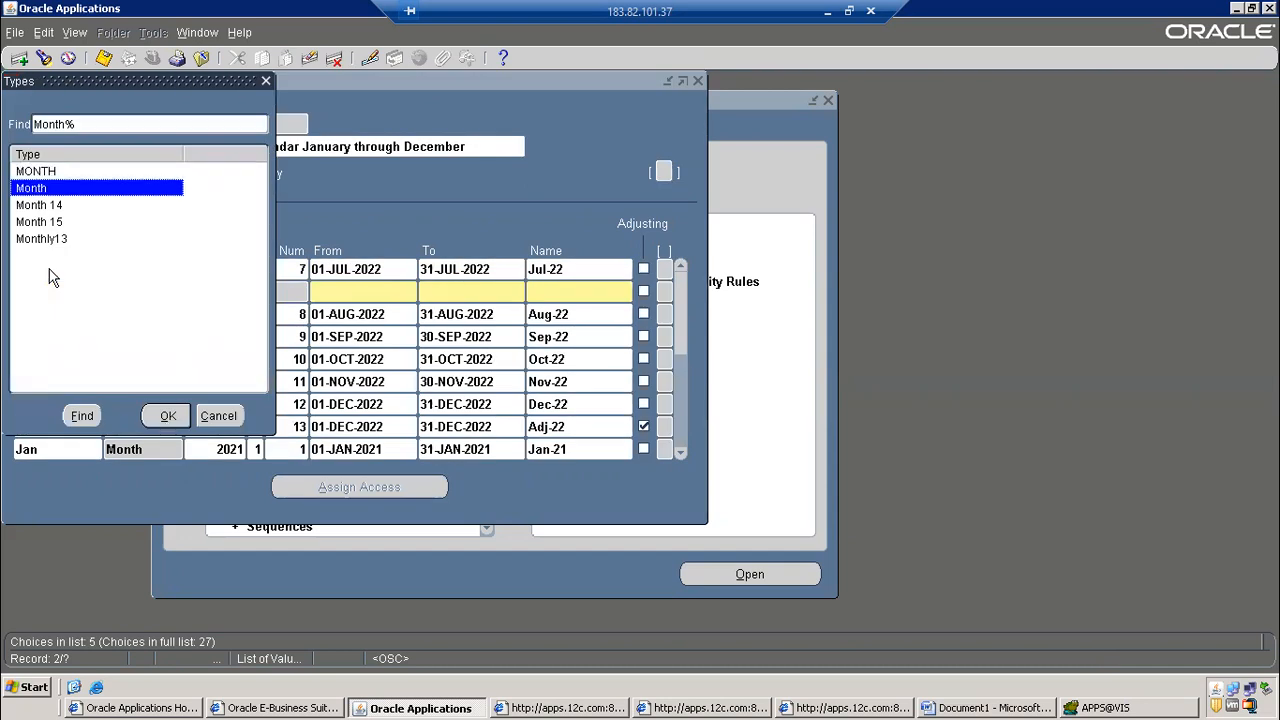
key("Return")
type("2022")
key("Tab")
Set the Jan 2022 period's quarter and period number to 1, with dates from 01-JAN-2022 to 31-JAN-2022
type("1")
key("Tab")
type("1")
key("Tab")
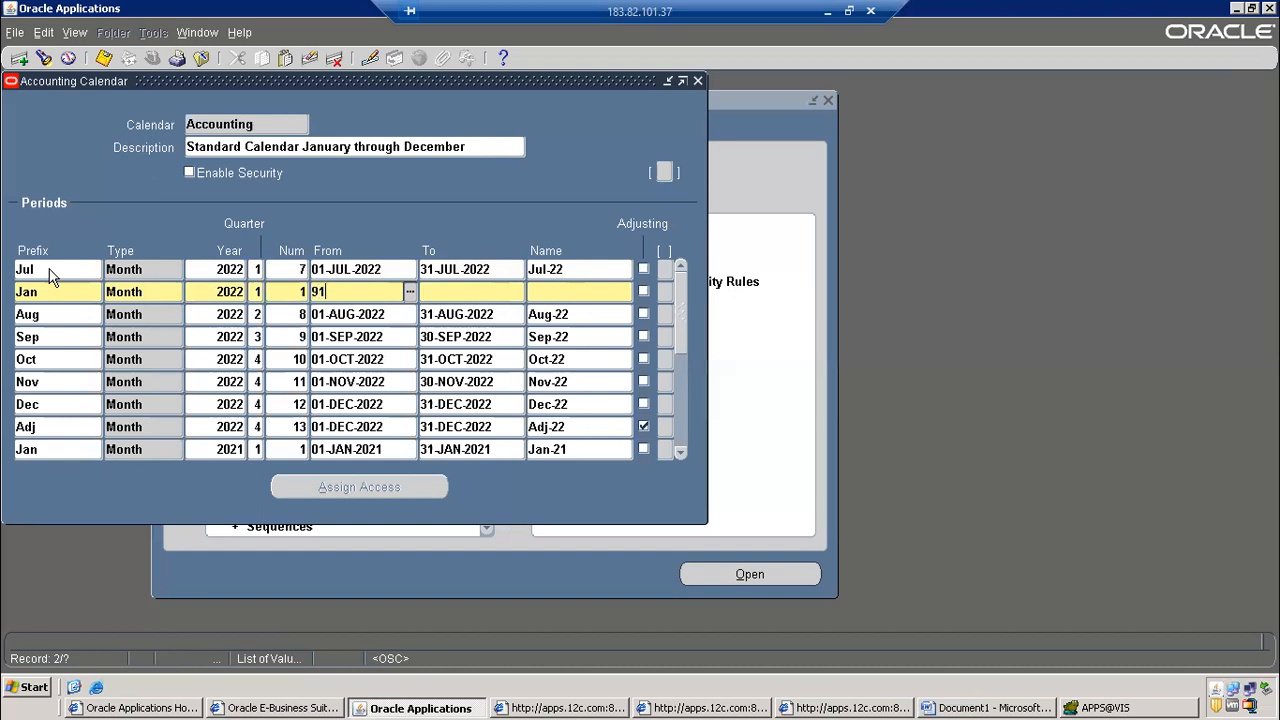
type("01-JAN-2022")
key("Tab")
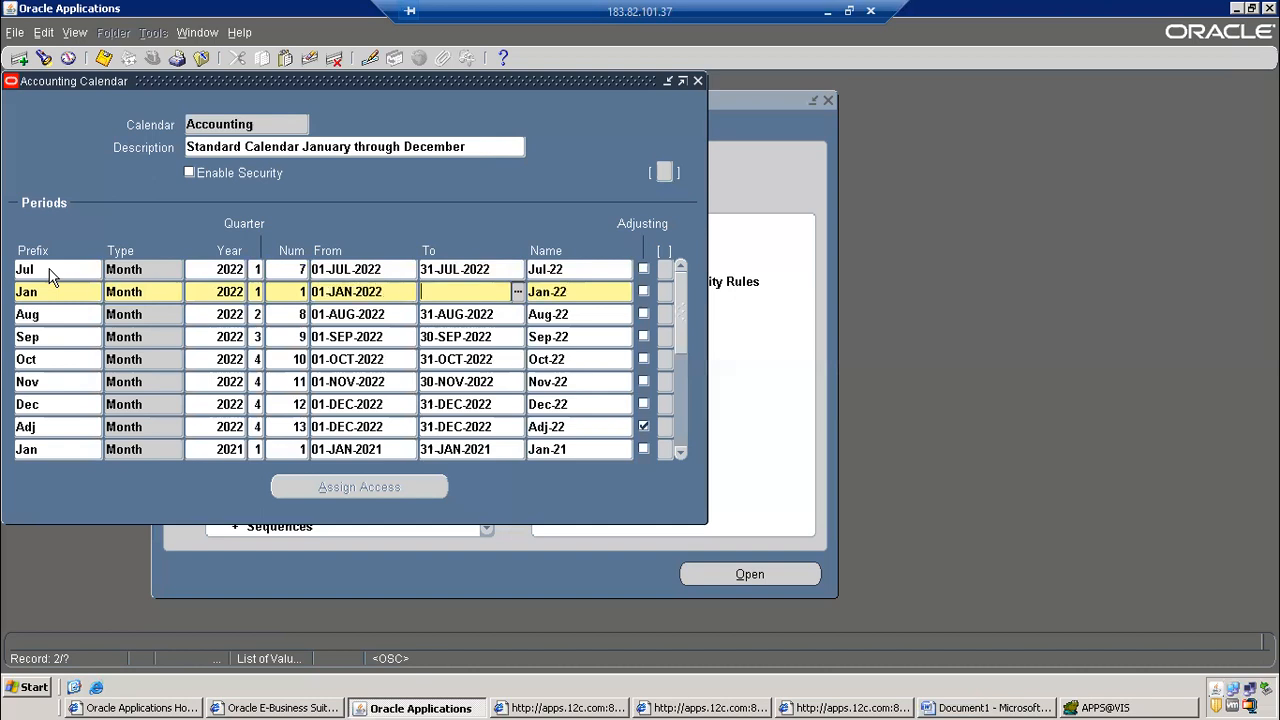
type("31-JAN-2022")
key("Tab")
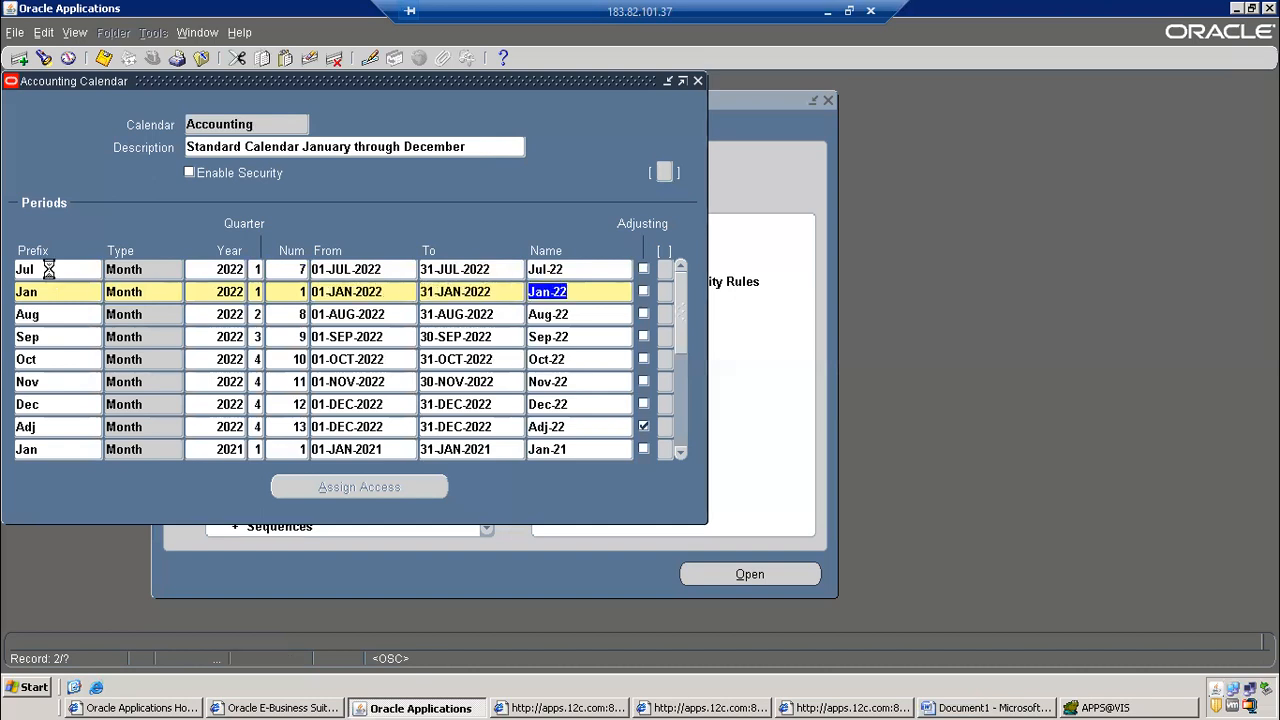
Add a period row below Jan 2022 with prefix Feb, type Month, year 2022 and quarter 1
key("ctrl+Down")
type("Feb")
key("Tab")
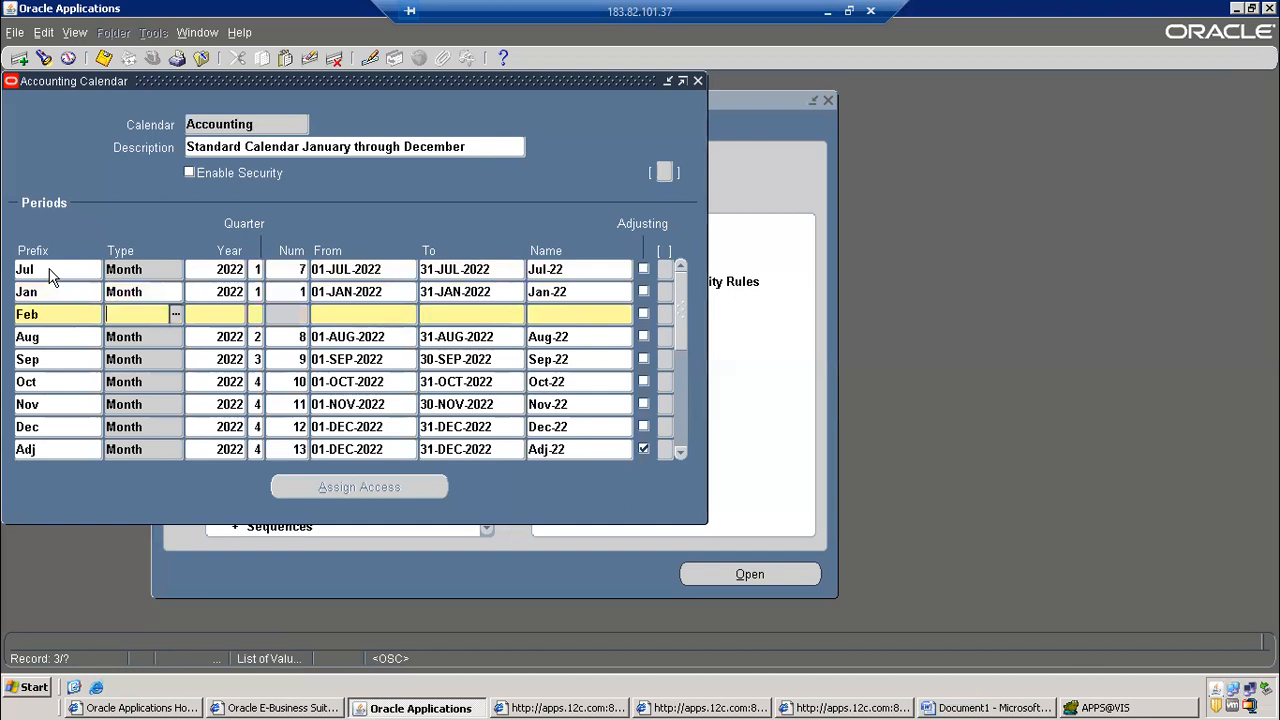
type("MonTH")
key("Tab")
key("Down")
key("Return")
type("2022")
key("Tab")
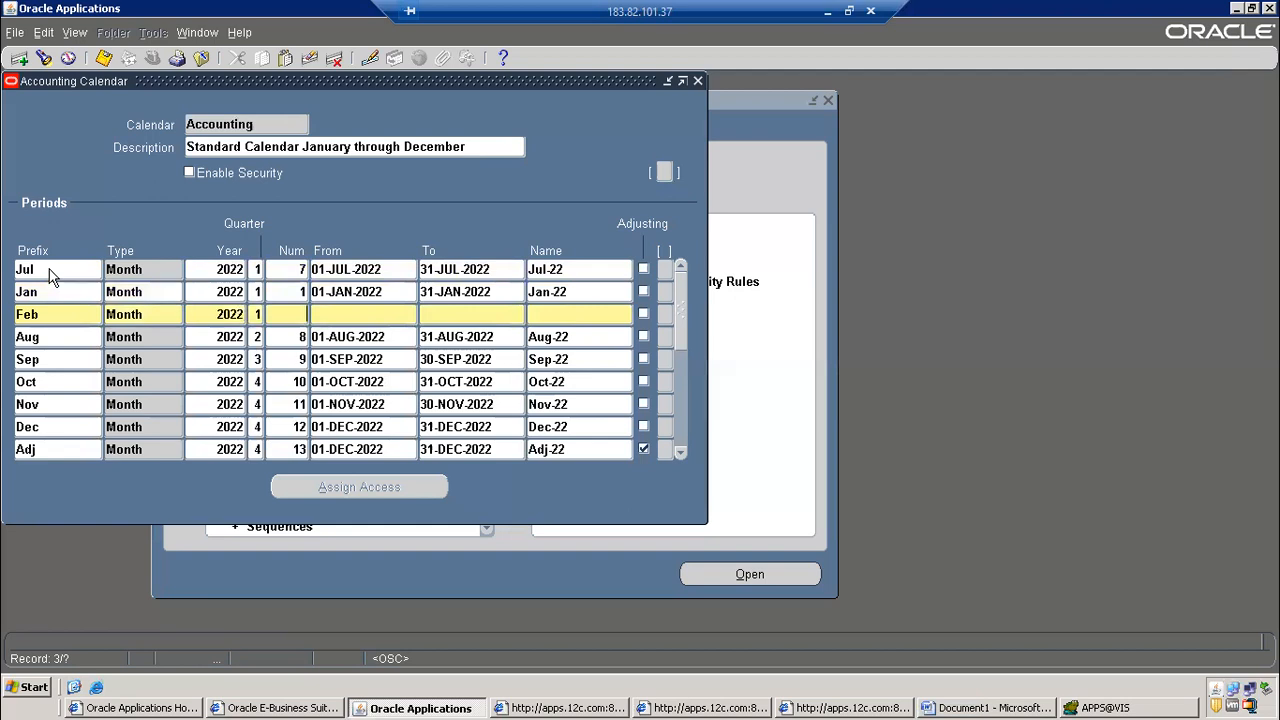
Set the Feb 2022 period's number to 2 and its dates from 01-FEB-2022 to 28-FEB-2022
type("2")
key("Tab")
type("01-FEB-202")
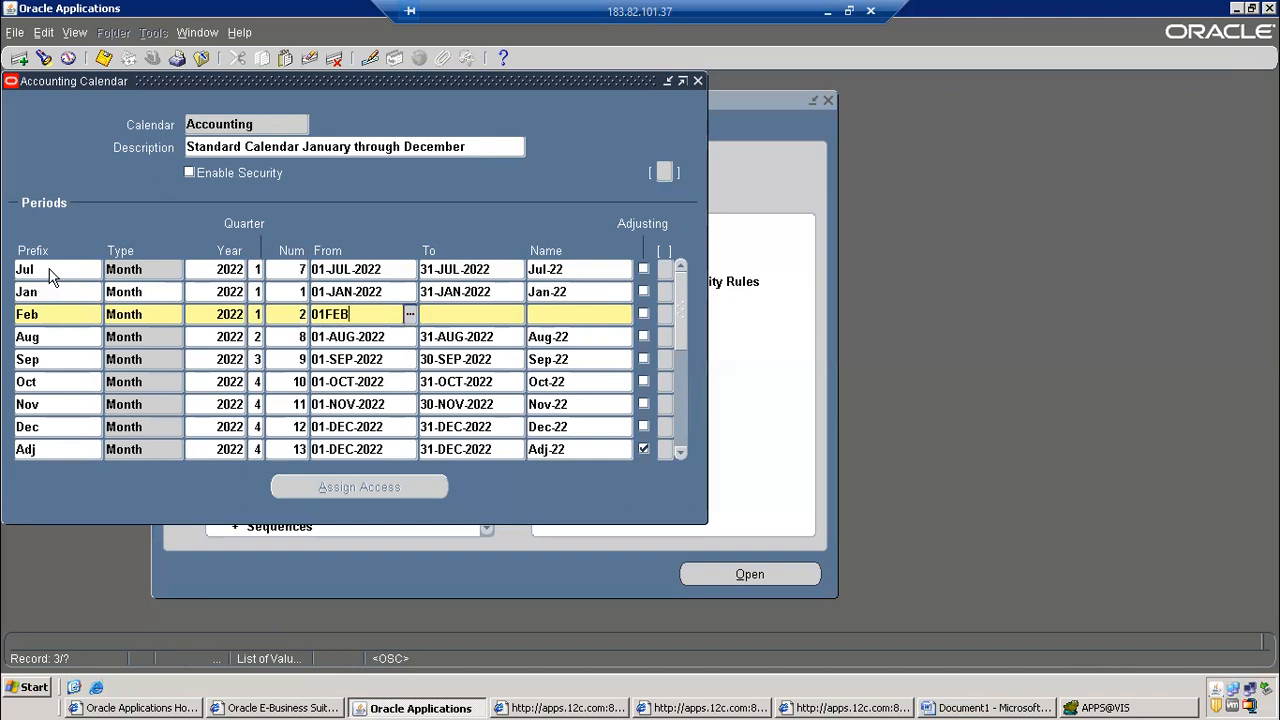
type("2")
key("Tab")
type("2")
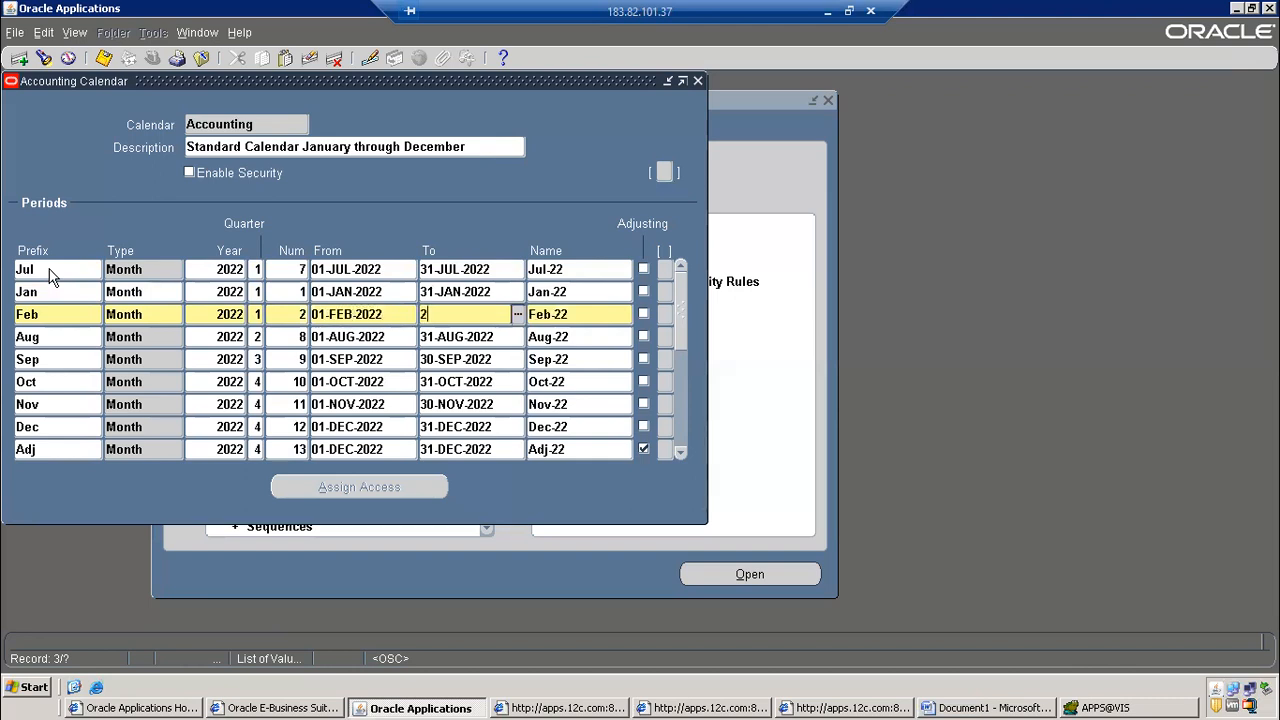
type("8FEB2022")
key("Tab")
Add a period row below Feb 2022 with prefix Mar, type Month, year 2022 and quarter 1
key("ctrl+Down")
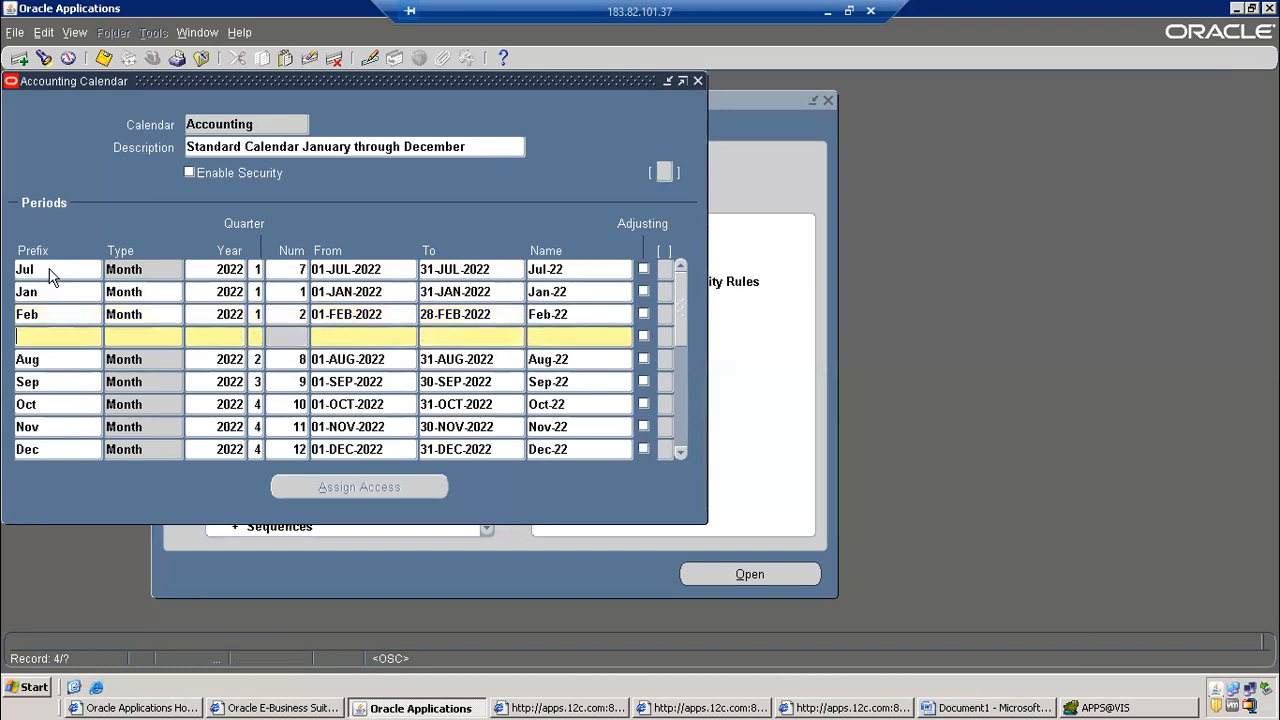
type("Mar")
key("Tab")
type("MonTH")
key("Tab")
key("Down")
key("Return")
type("2022")
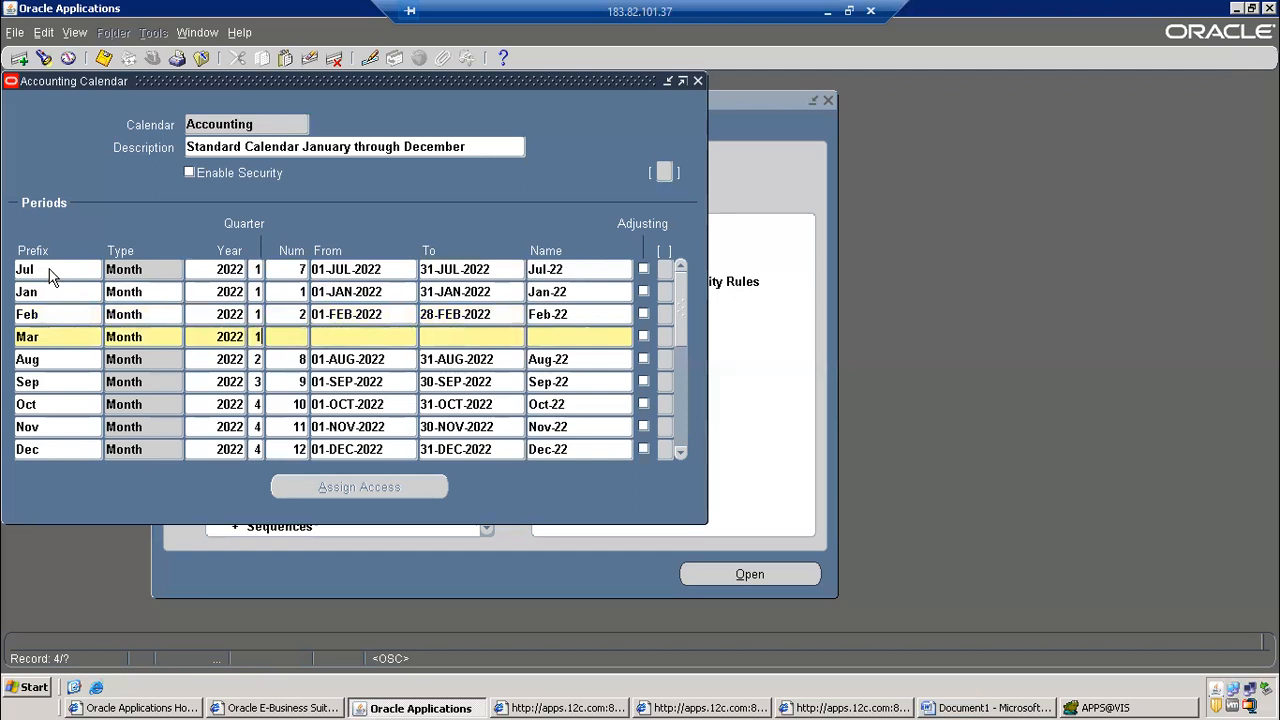
Set the Mar 2022 period's number to 3 and its dates from 01-MAR-2022 to 31-MAR-2022
key("Tab")
type("01-MAR-2022")
key("Tab")
type("31MAR2022")
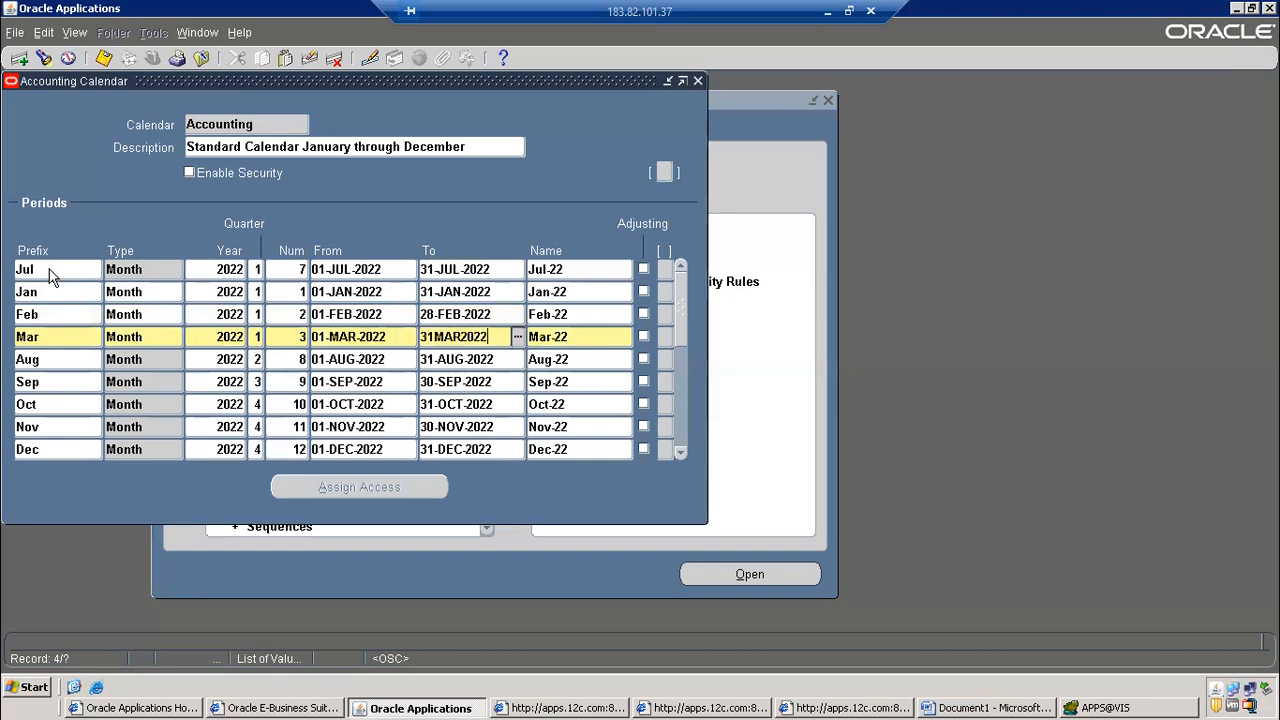
key("Tab")
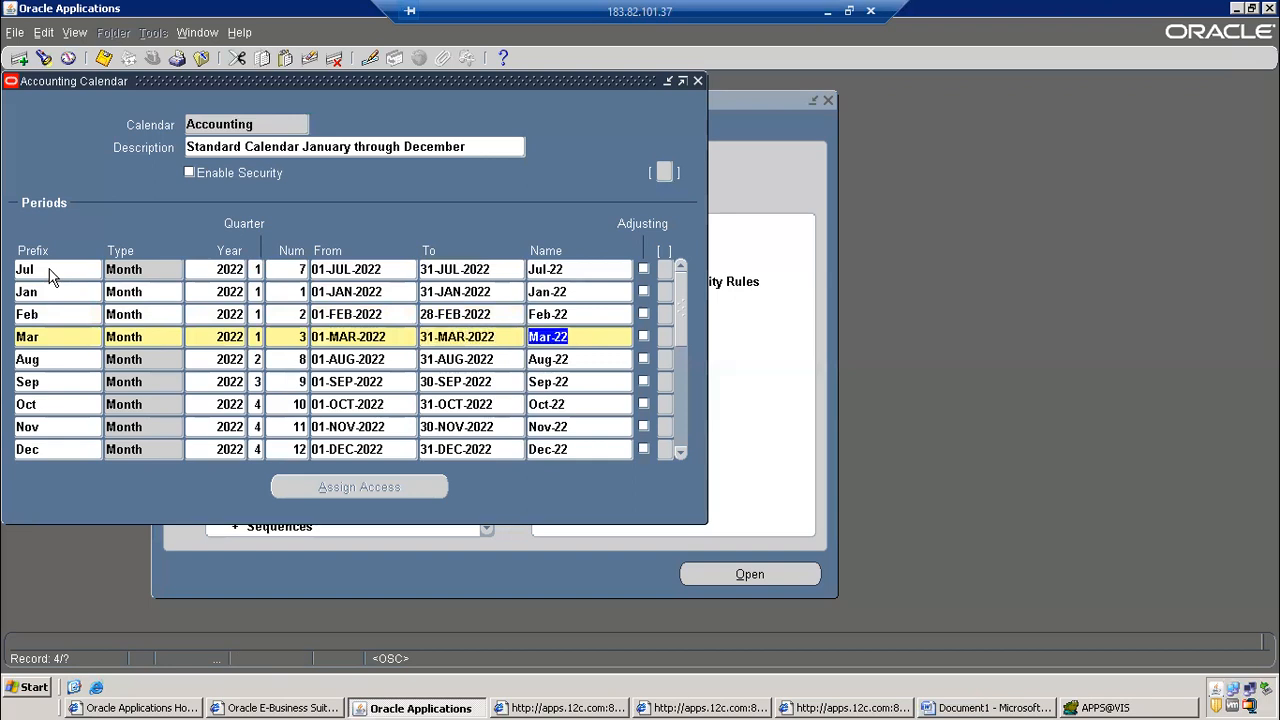
Add a period row below Mar 2022 with prefix Apr, type Month and year 2022
key("ctrl+Down")
type("Apr")
key("Tab")
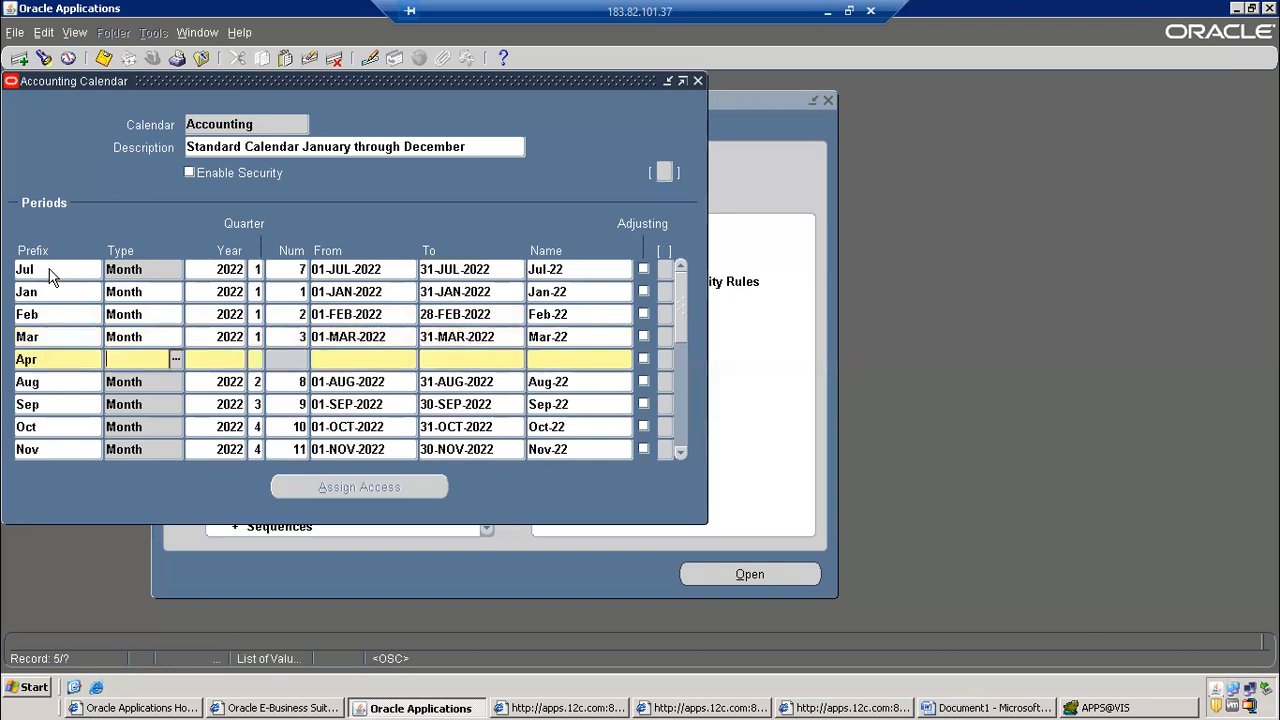
type("Month%")
key("Tab")
key("Down")
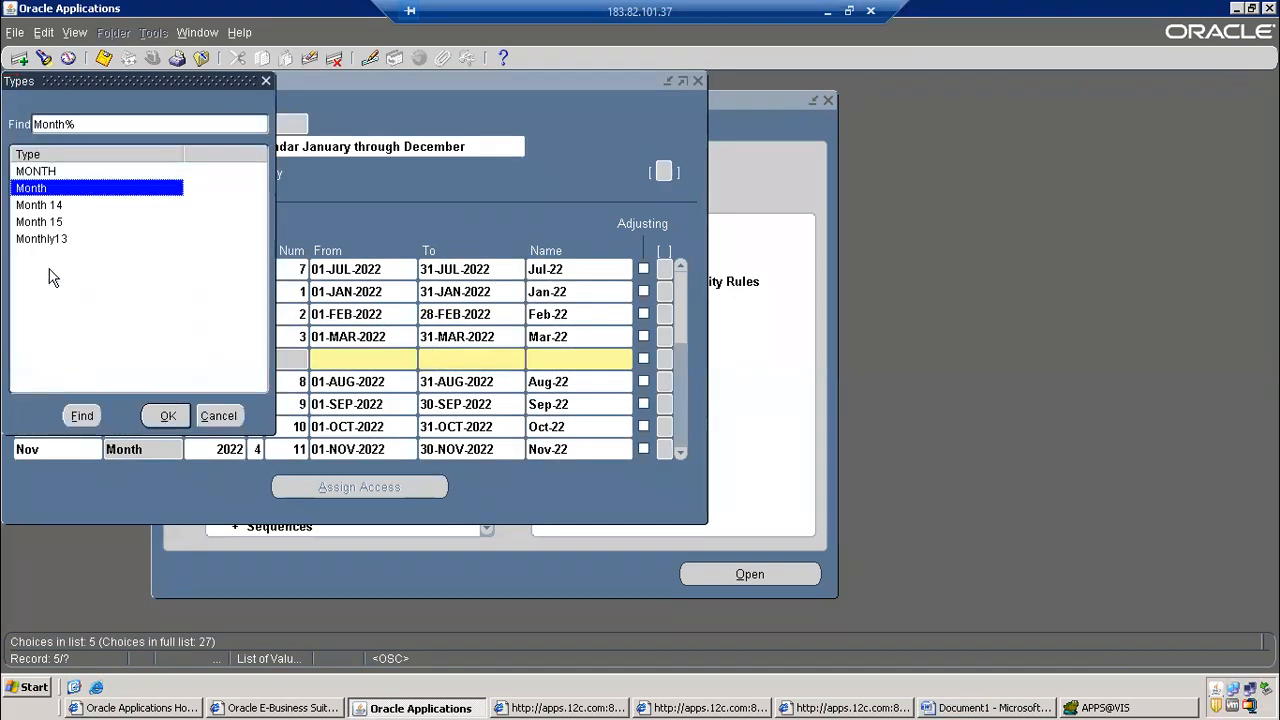
key("Return")
type("2022")
key("Tab")
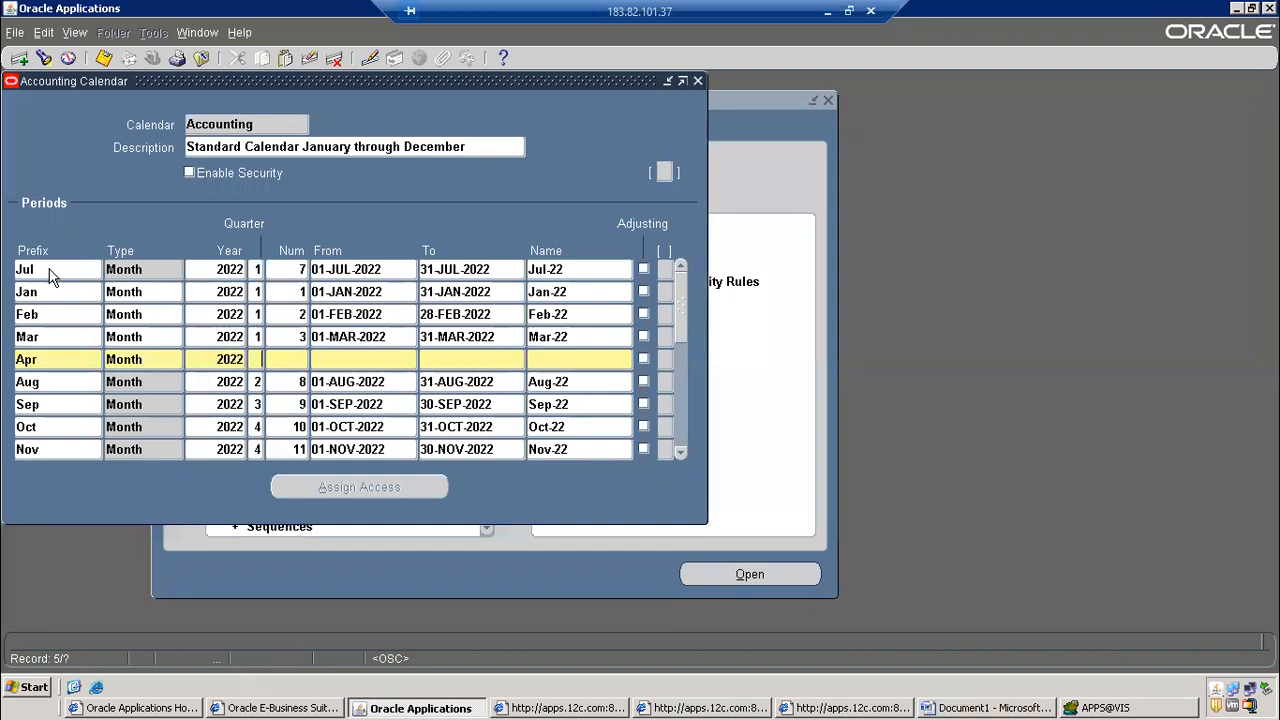
Set the Apr 2022 period's quarter to 2 and number to 4, with dates from 01-APR-2022 to 30-APR-2022
type("4")
key("Tab")
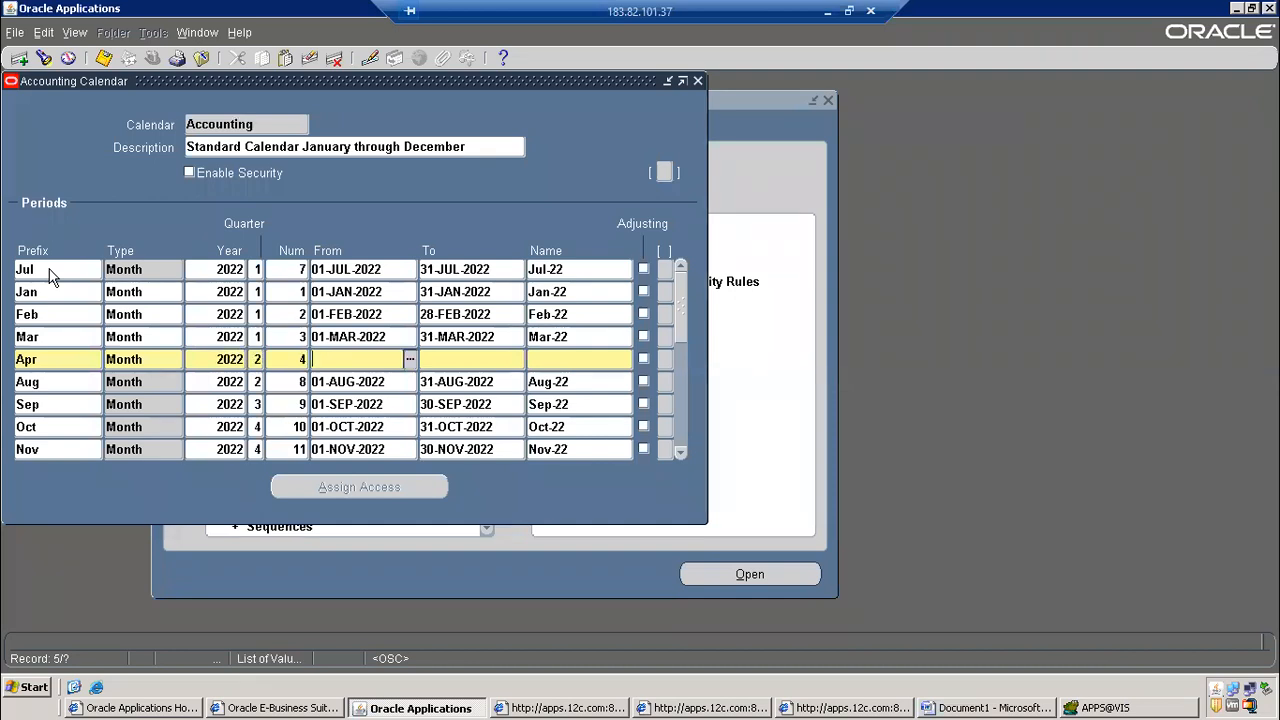
type("01MAR")
key("BackSpace")
key("BackSpace")
key("BackSpace")
type("APR-2022")
key("Tab")
type("30-APR-202")
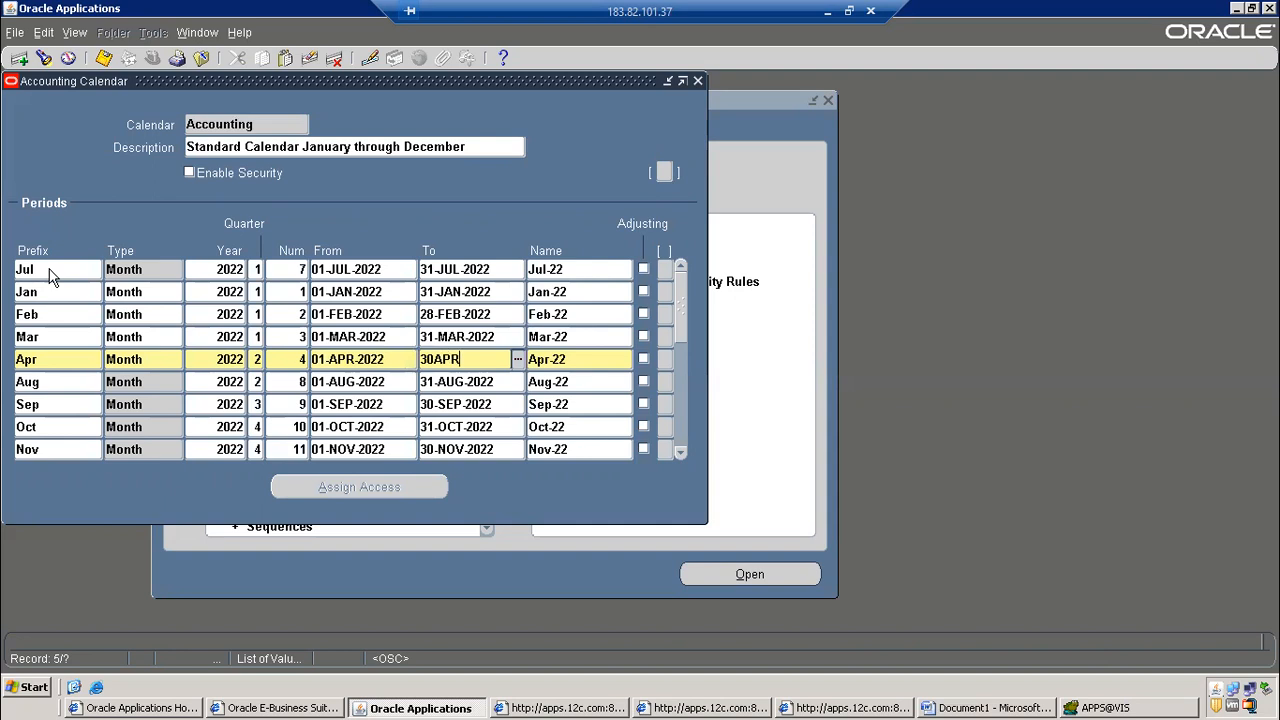
type("2")
key("Tab")
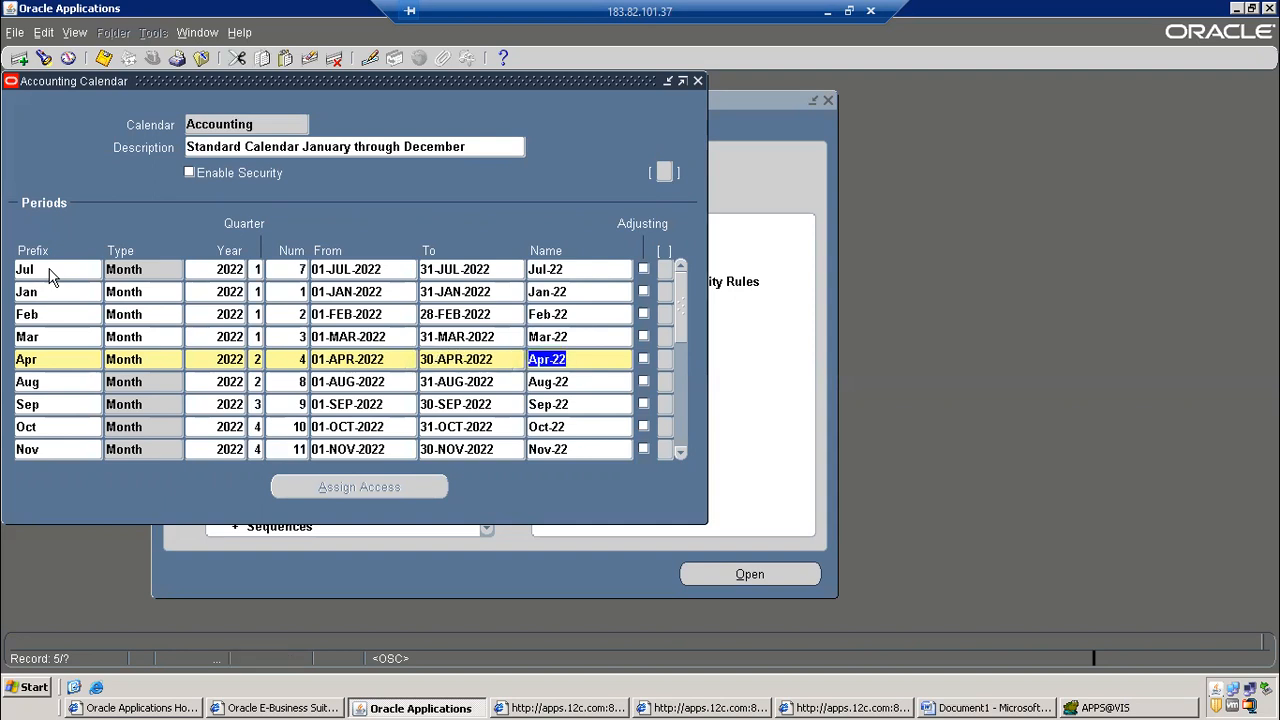
Add a period row below Apr 2022 with prefix May, type Month and year 2022
key("ctrl+Down")
type("May")
key("Tab")
type("MonTH")
key("Tab")
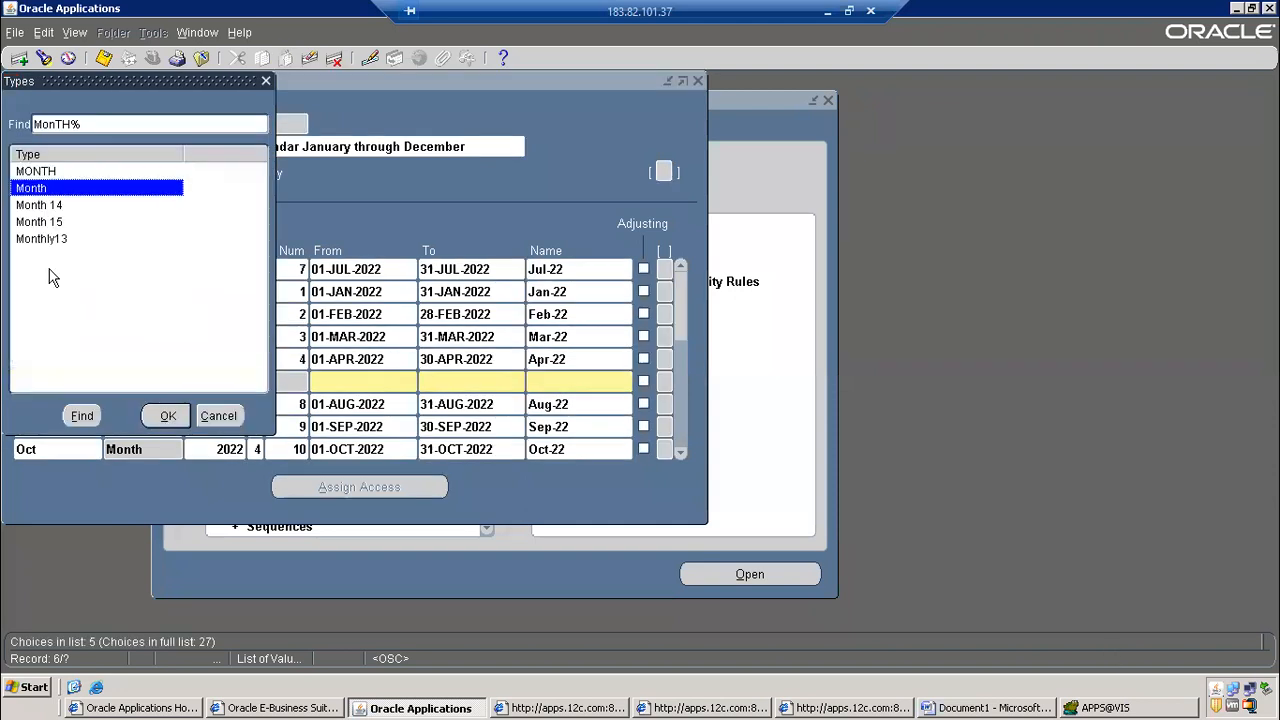
key("Return")
type("2022")
key("Tab")
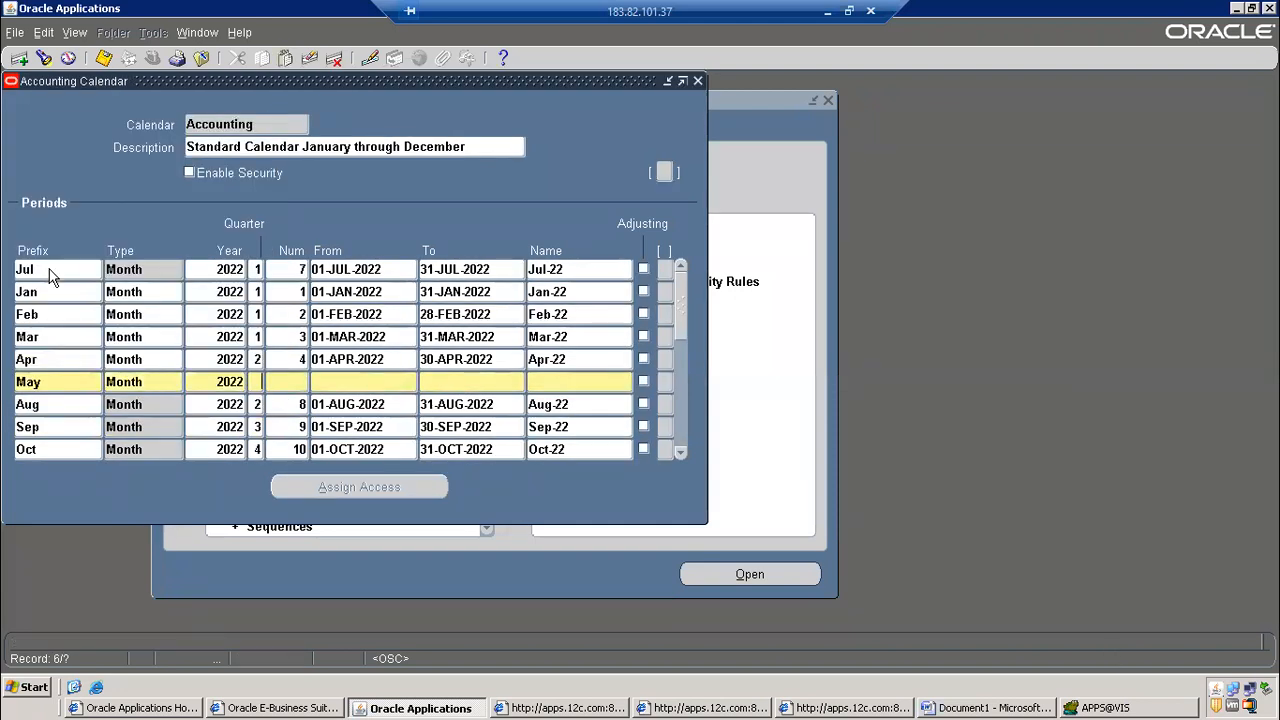
Set the May 2022 period's quarter to 2 and number to 5, with dates from 01-MAY-2022 to 31-MAY-2022
type("2")
key("Tab")
type("5")
key("Tab")
type("01-MAY-2022")
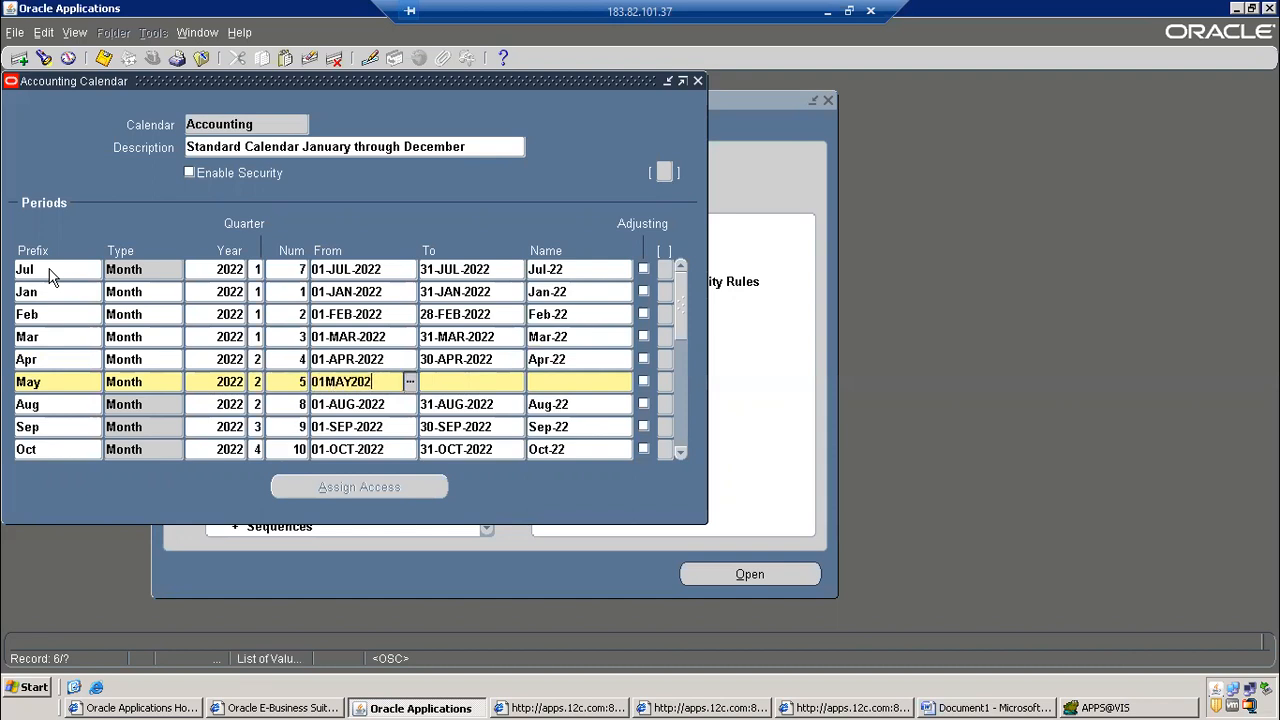
key("Tab")
type("31MAYE")
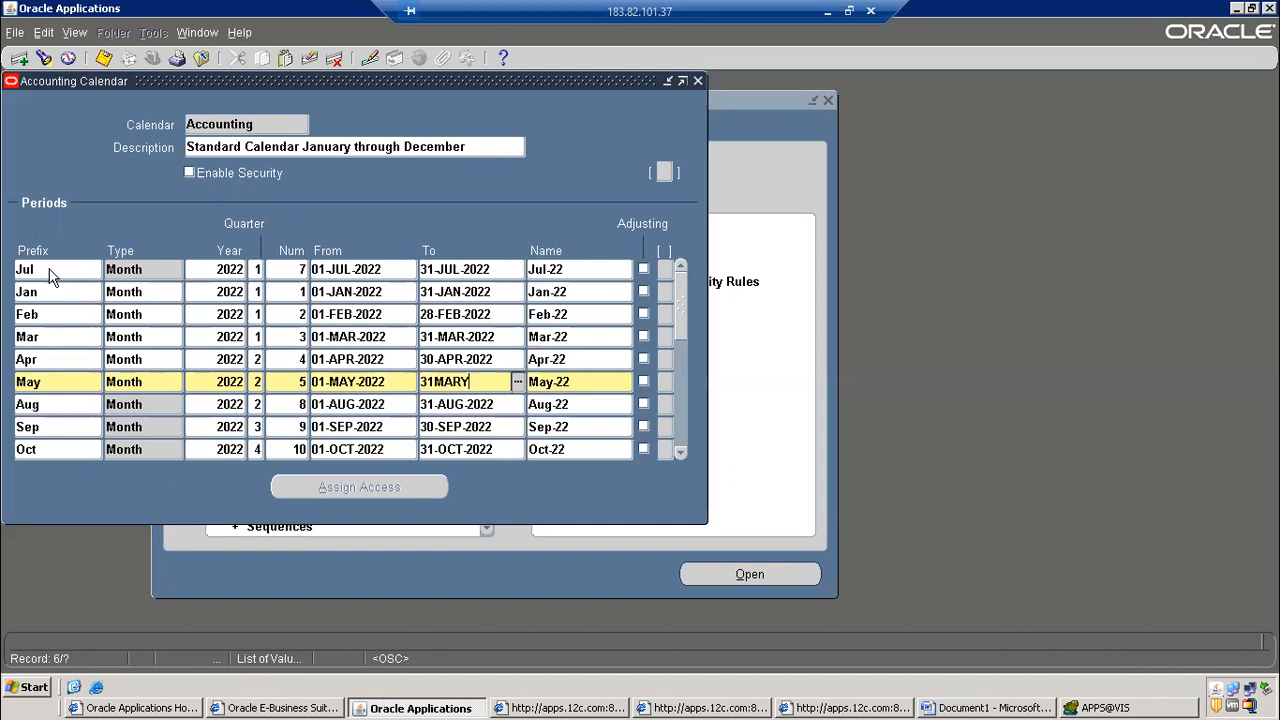
key("BackSpace")
key("BackSpace")
type("Y-2022")
key("Tab")
Add a period row below May 2022 with prefix Jun, type Month and year 2022
key("ctrl+Down")
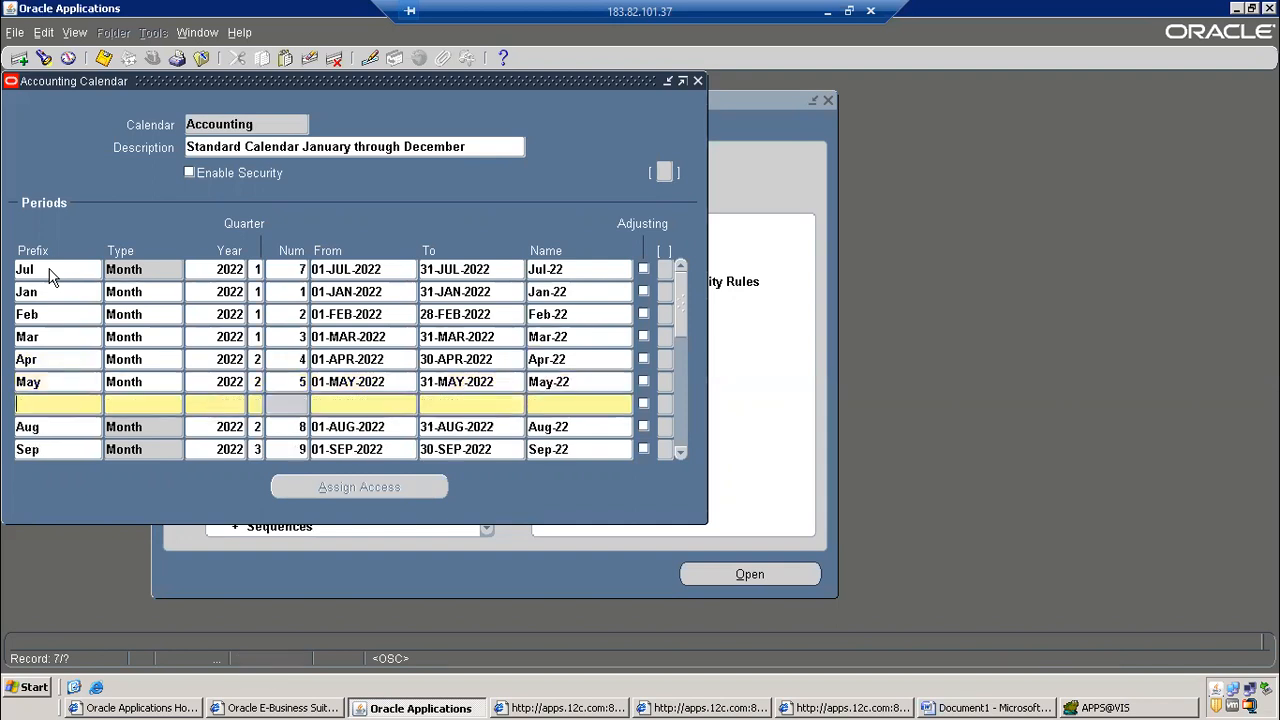
type("Jun")
key("Tab")
type("Month")
key("Tab")
key("Down")
key("Return")
type("2022")
key("Tab")
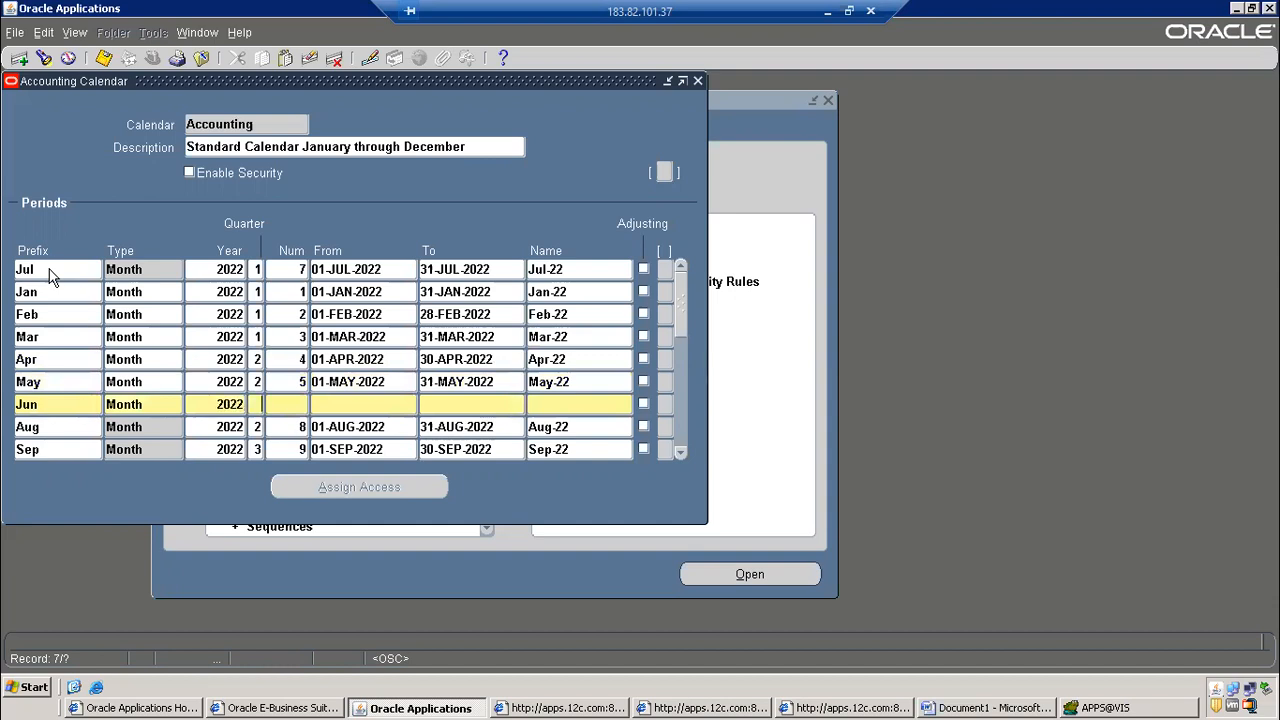
Set the Jun 2022 period's quarter to 2, number to 6 and dates from 01-JUN-2022 to 30-JUN-2022, and save the calendar
type("2")
type("6")
key("Tab")
type("01-JUN-2022")
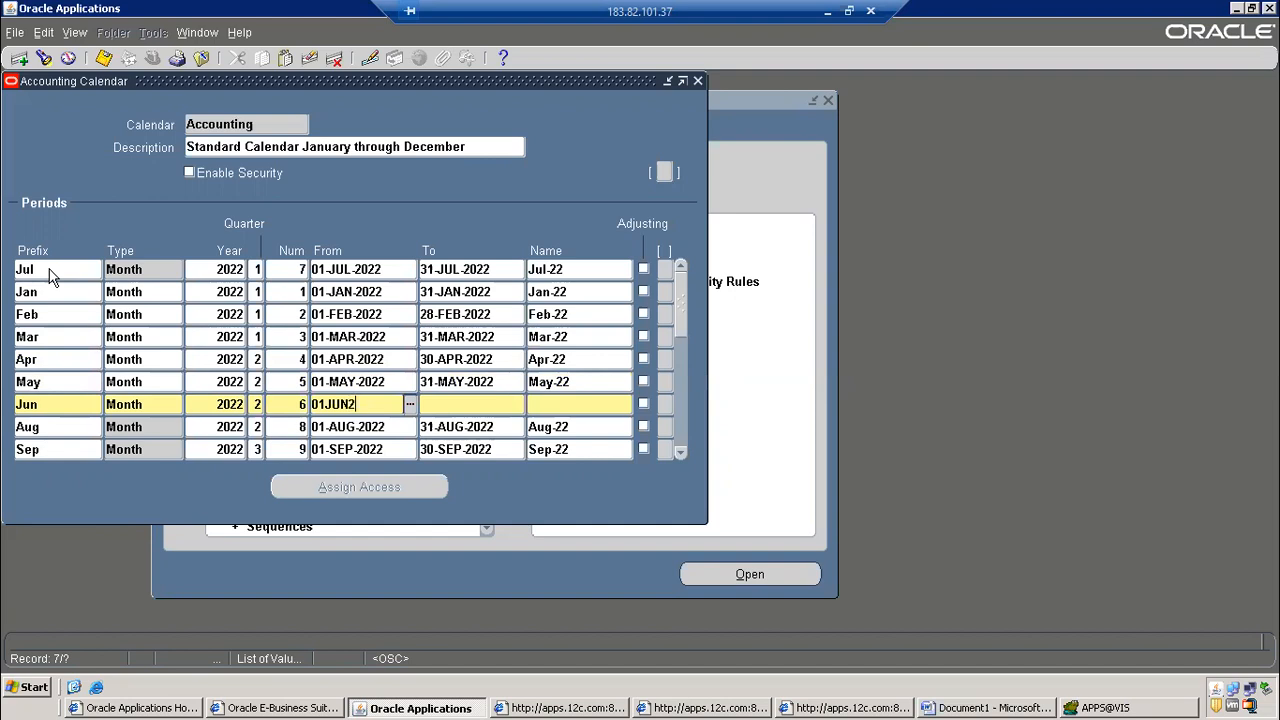
key("Tab")
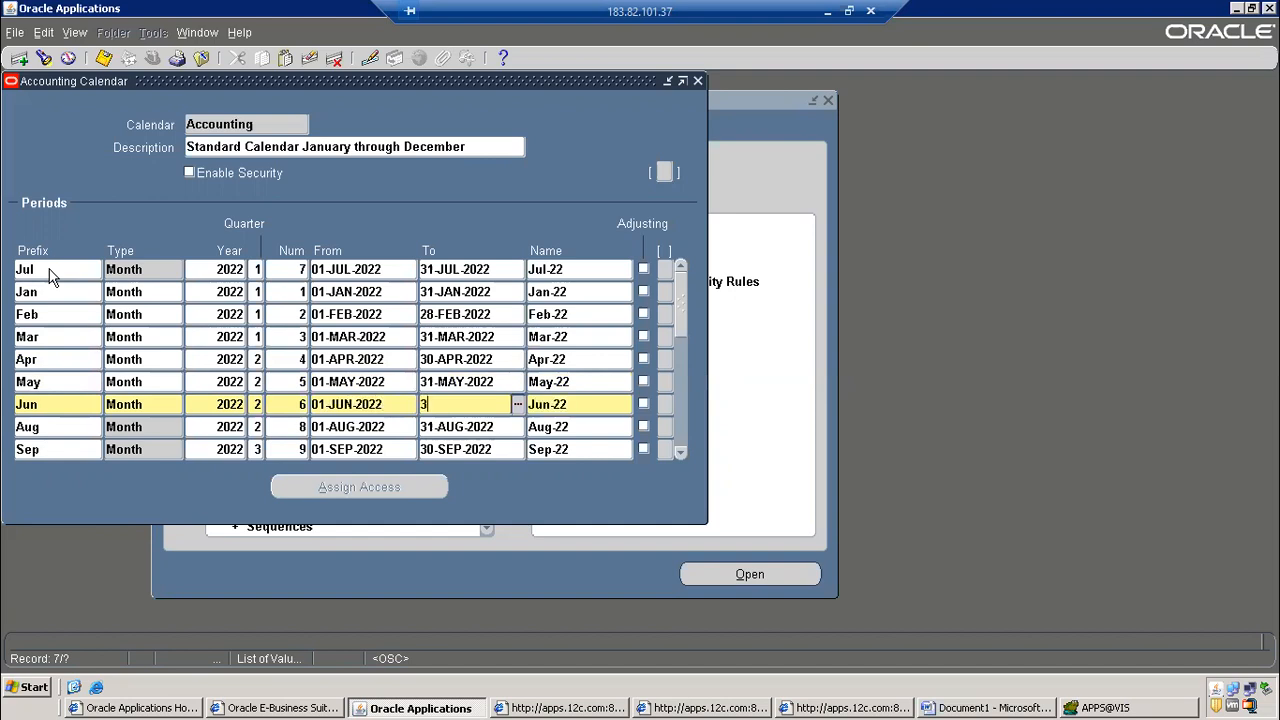
type("30-")
type("JUN-2022")
key("Tab")
key("ctrl+s")
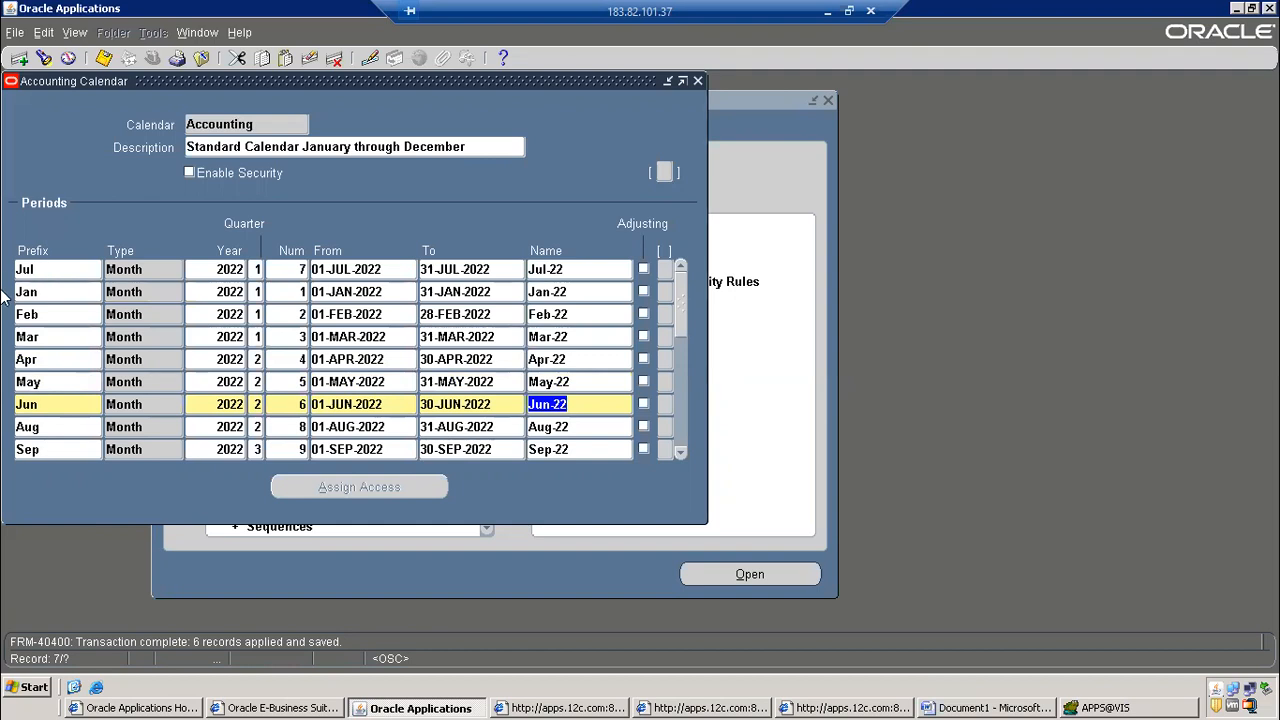
Close the Accounting calendar and validate only the currently displayed calendar
left_click(201, 58)
left_click(637, 385)
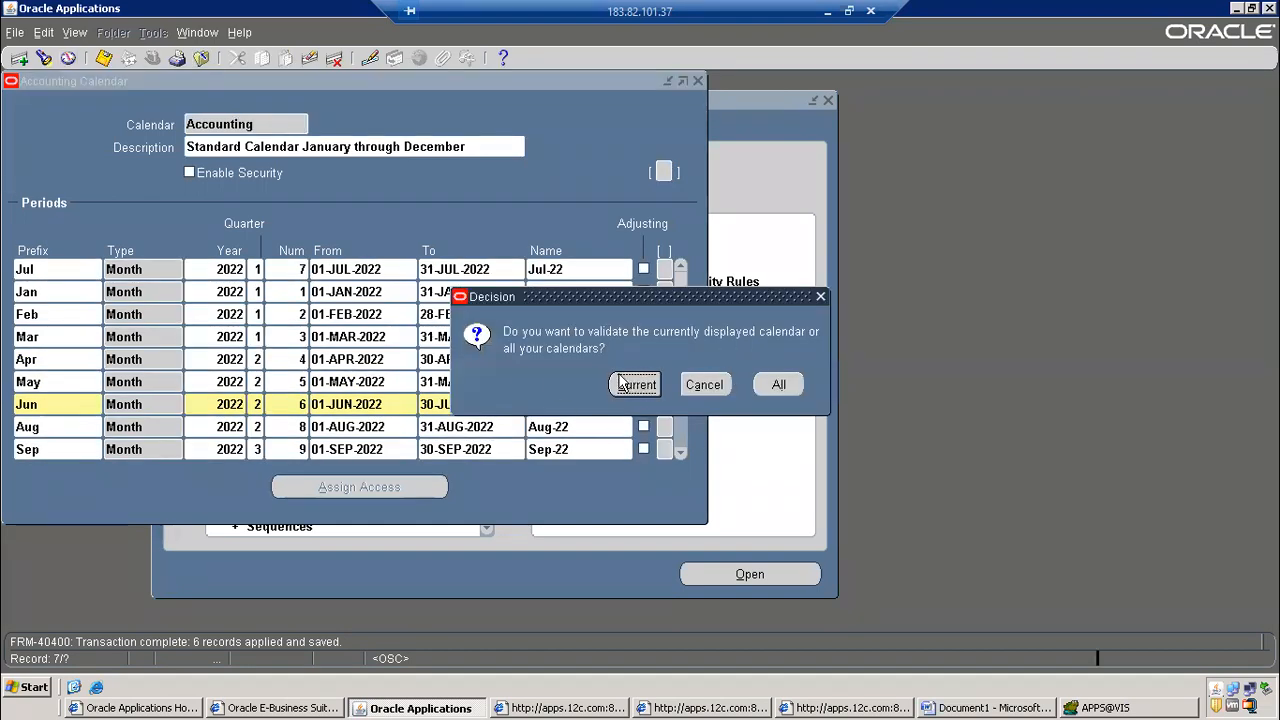
left_click(795, 385)
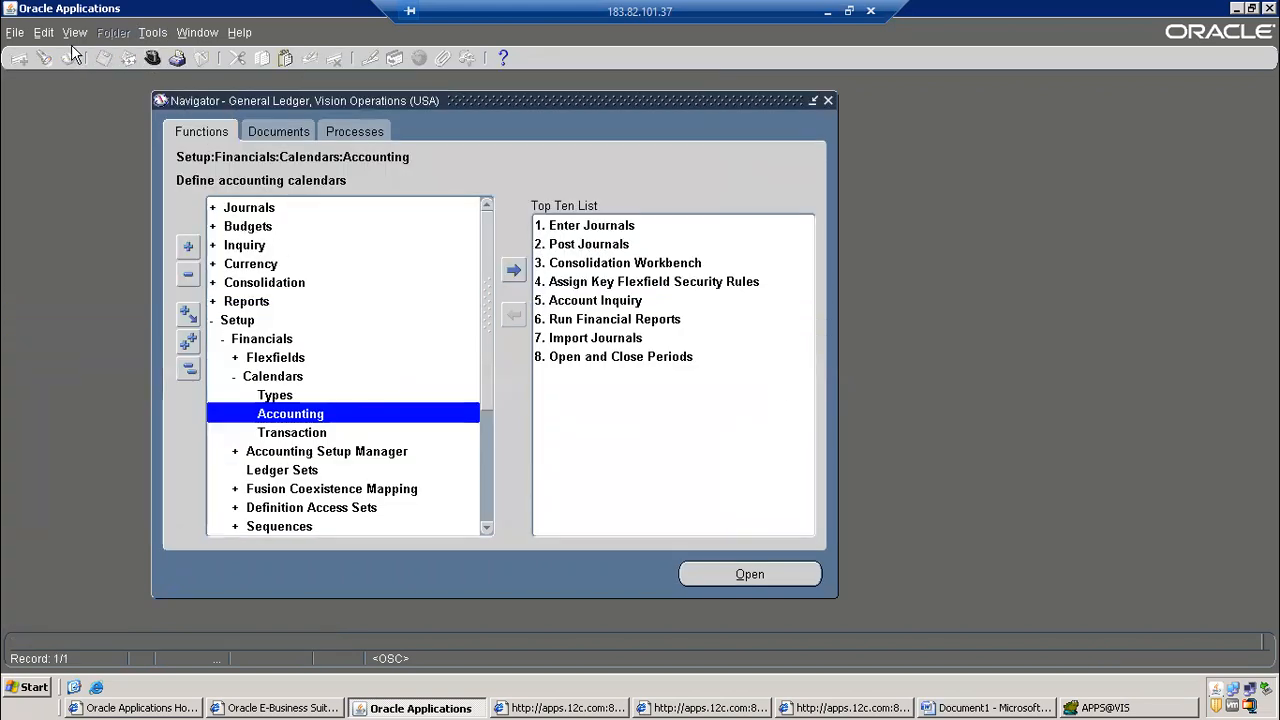
Check the status of the latest calendar validation request in the requests list and close the list
left_click(82, 32)
left_click(112, 272)
left_click(590, 487)
left_click(130, 116)
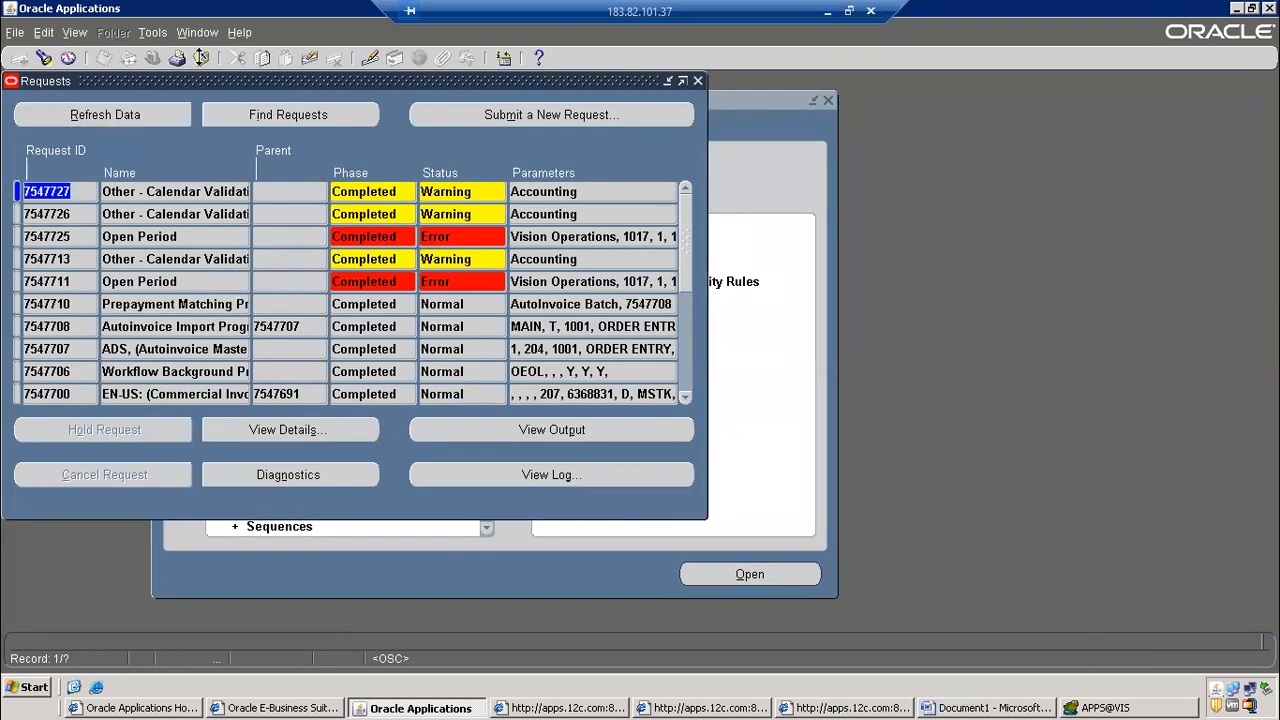
left_click(201, 57)
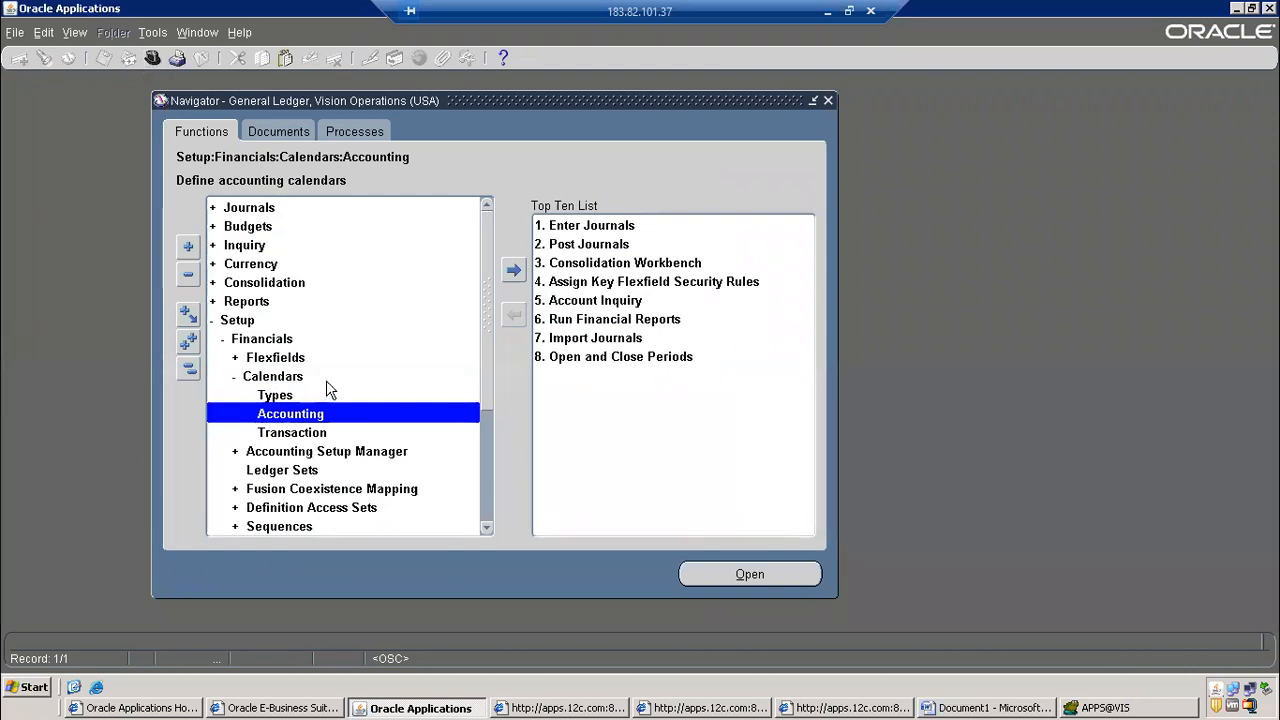
Collapse the whole function tree and launch the Open/Close periods function under Setup
key("alt+t")
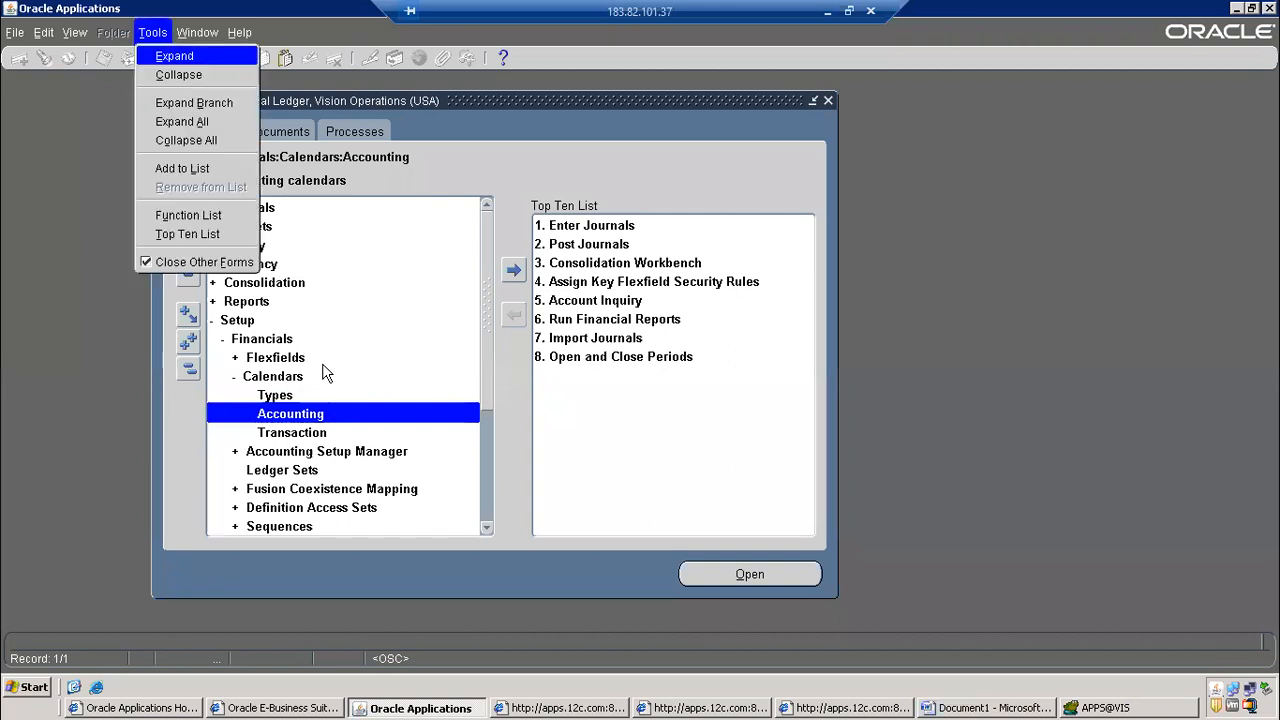
key("l")
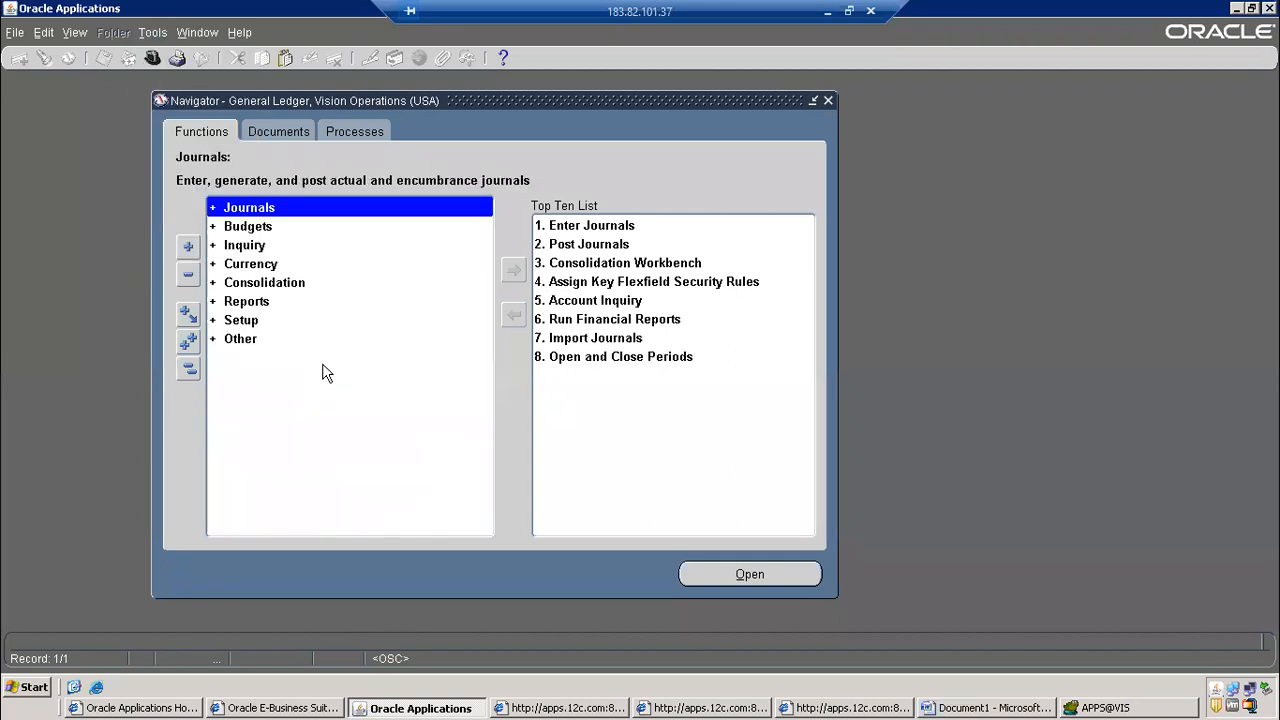
left_click(242, 338)
double_click(240, 321)
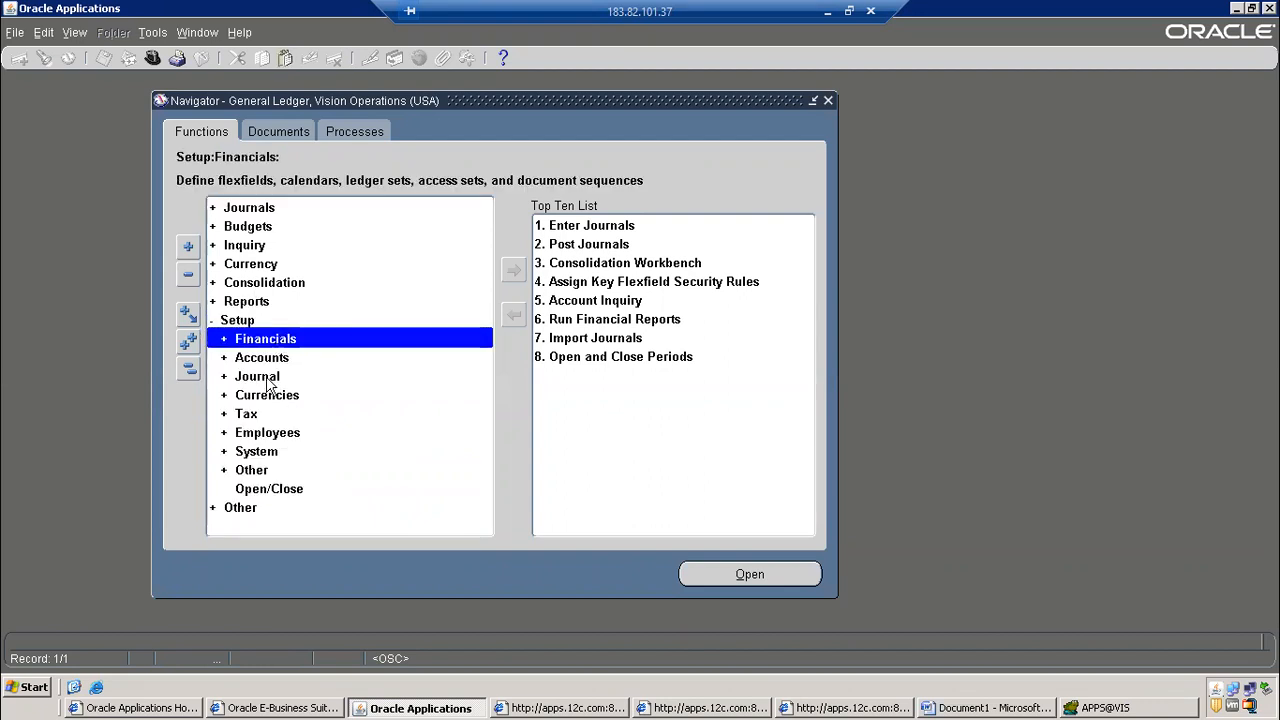
left_click(256, 490)
double_click(256, 490)
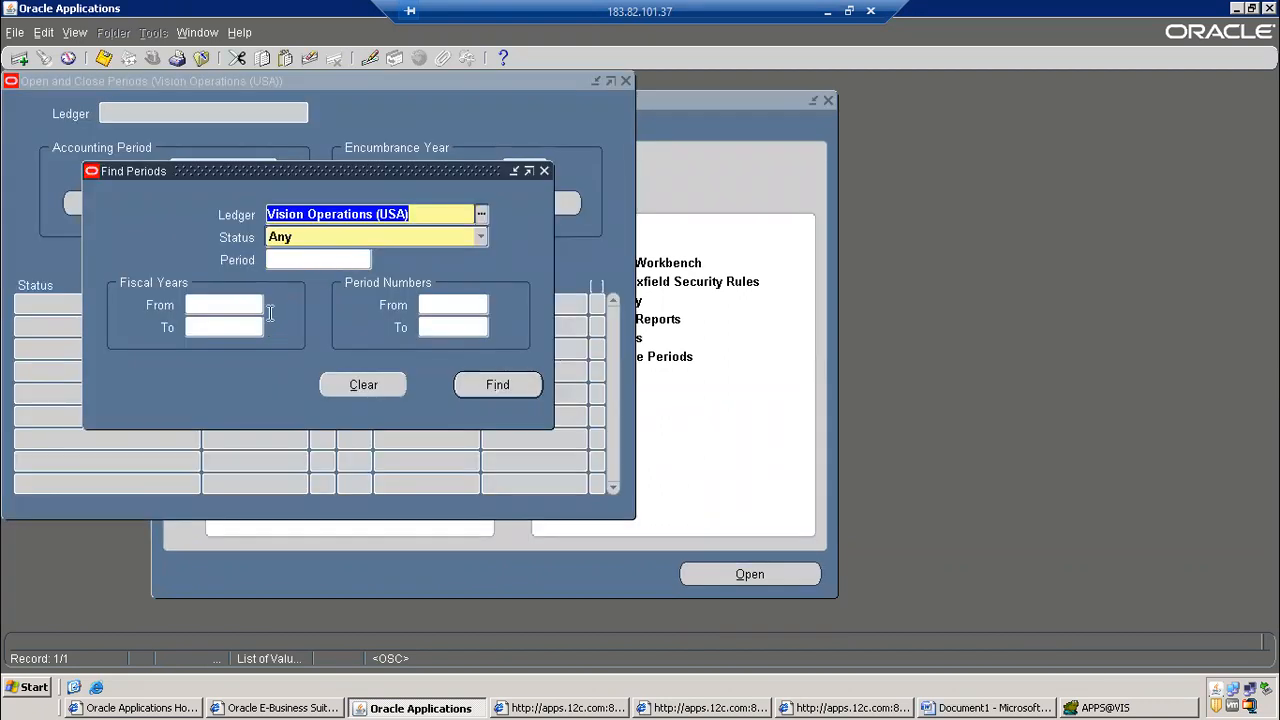
Try to find period Jul-22 in the Vision Operations (USA) ledger and close the Open and Close Periods form
left_click(301, 259)
type("ju")
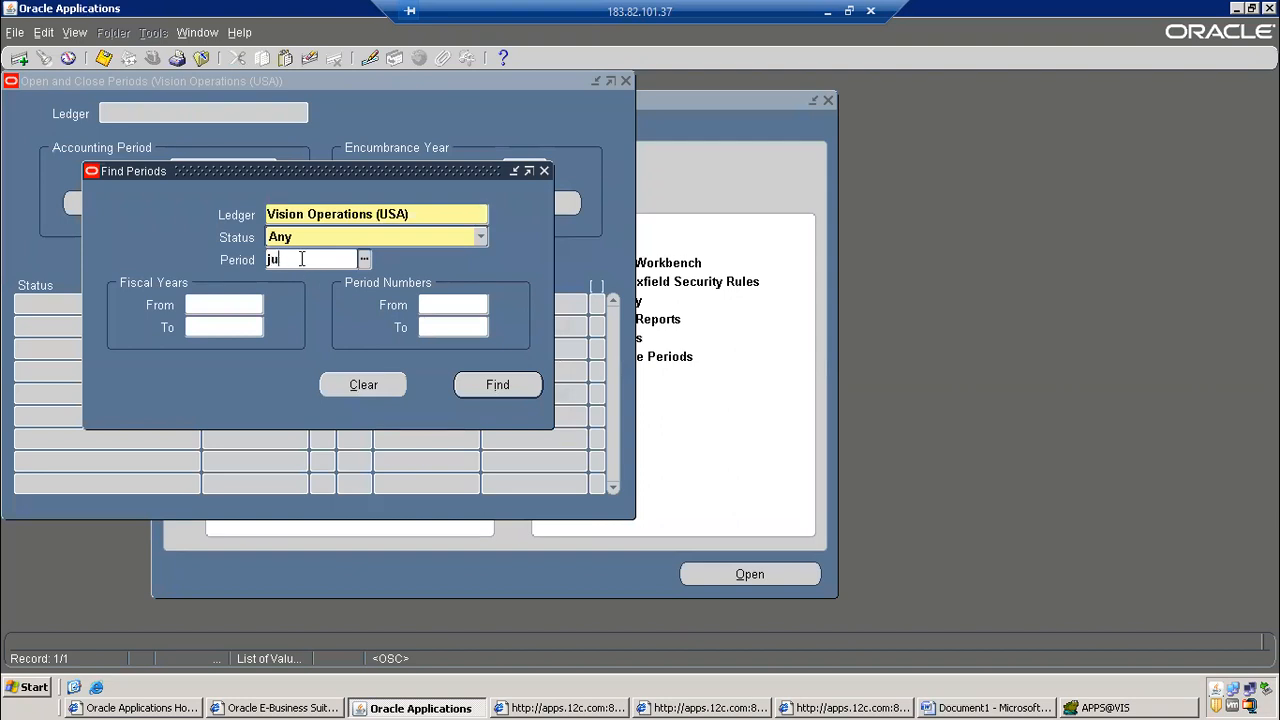
type("n09")
key("BackSpace")
key("BackSpace")
key("ctrl+l")
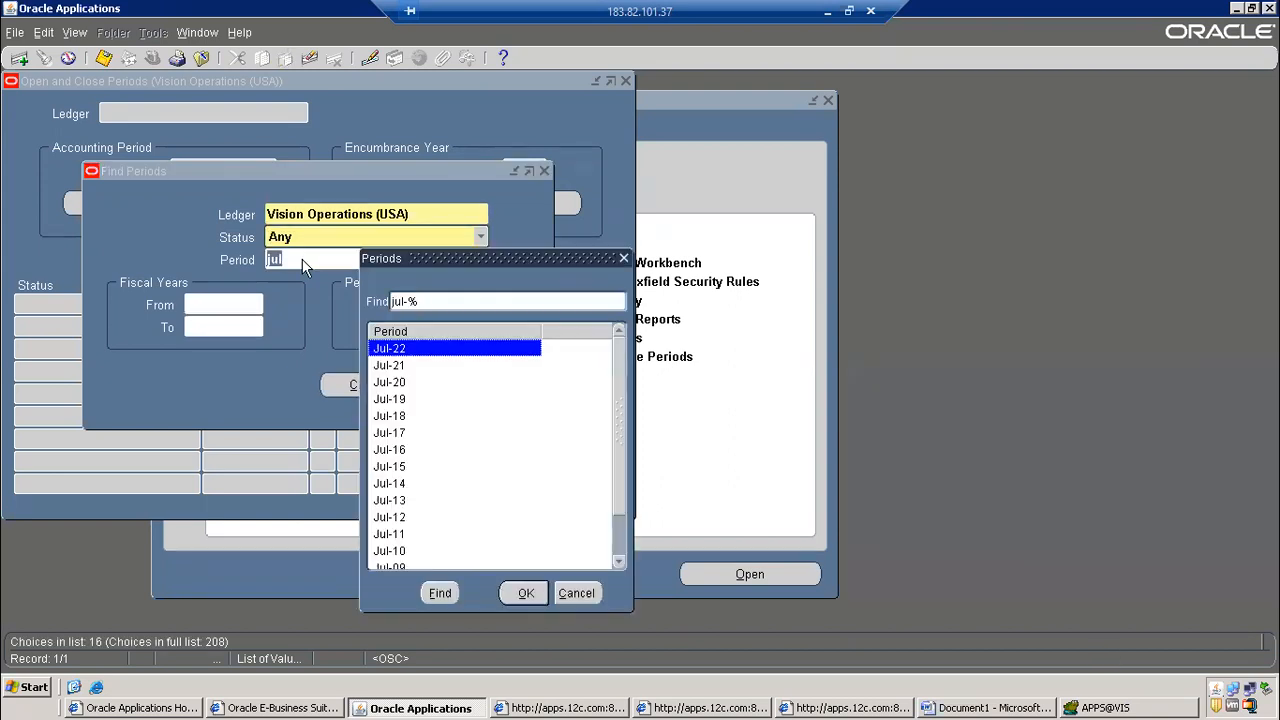
double_click(429, 350)
left_click(364, 380)
key("F4")
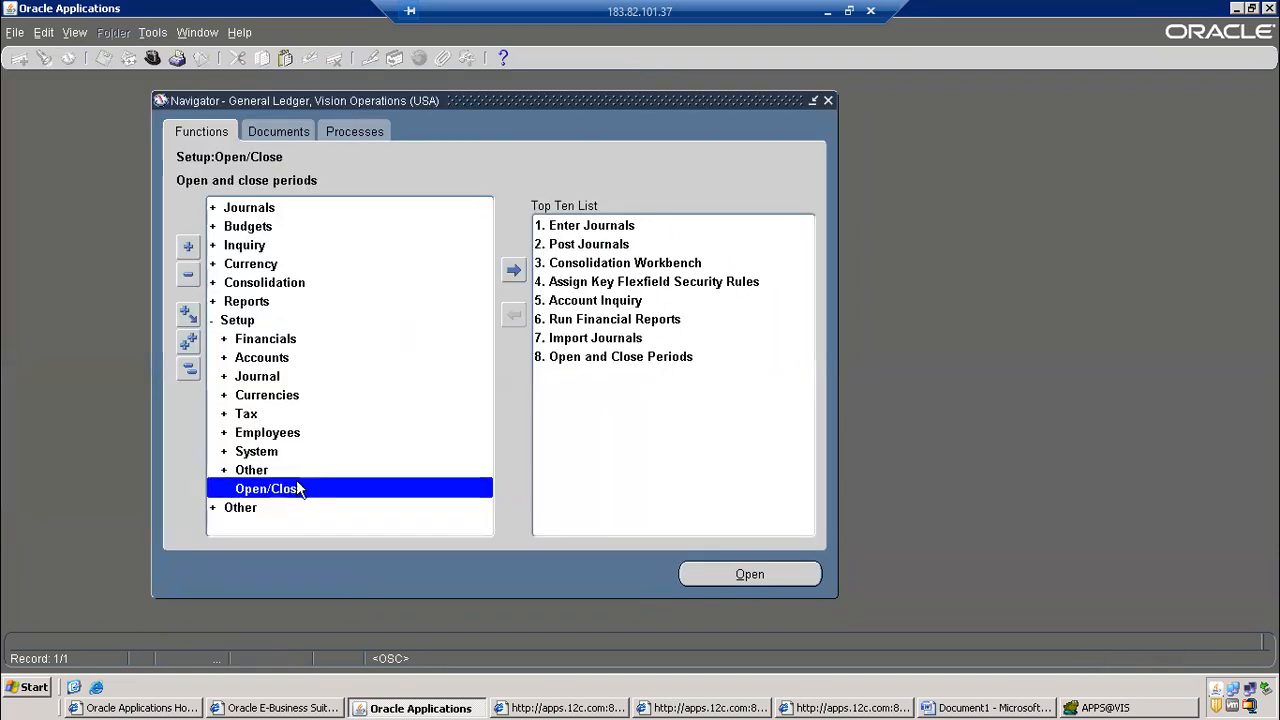
Reopen the Open/Close periods function and search for Jul-22 with status Any
double_click(298, 488)
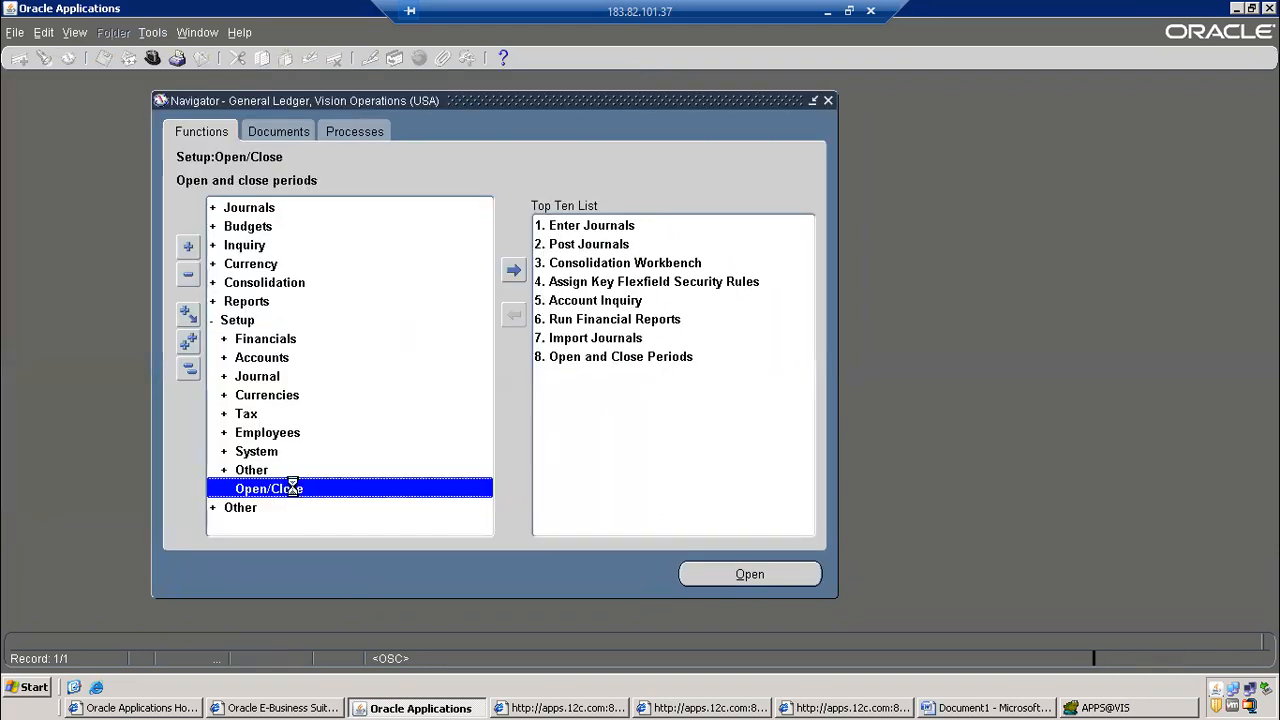
left_click(315, 257)
type("Jul-22")
key("Tab")
left_click(506, 387)
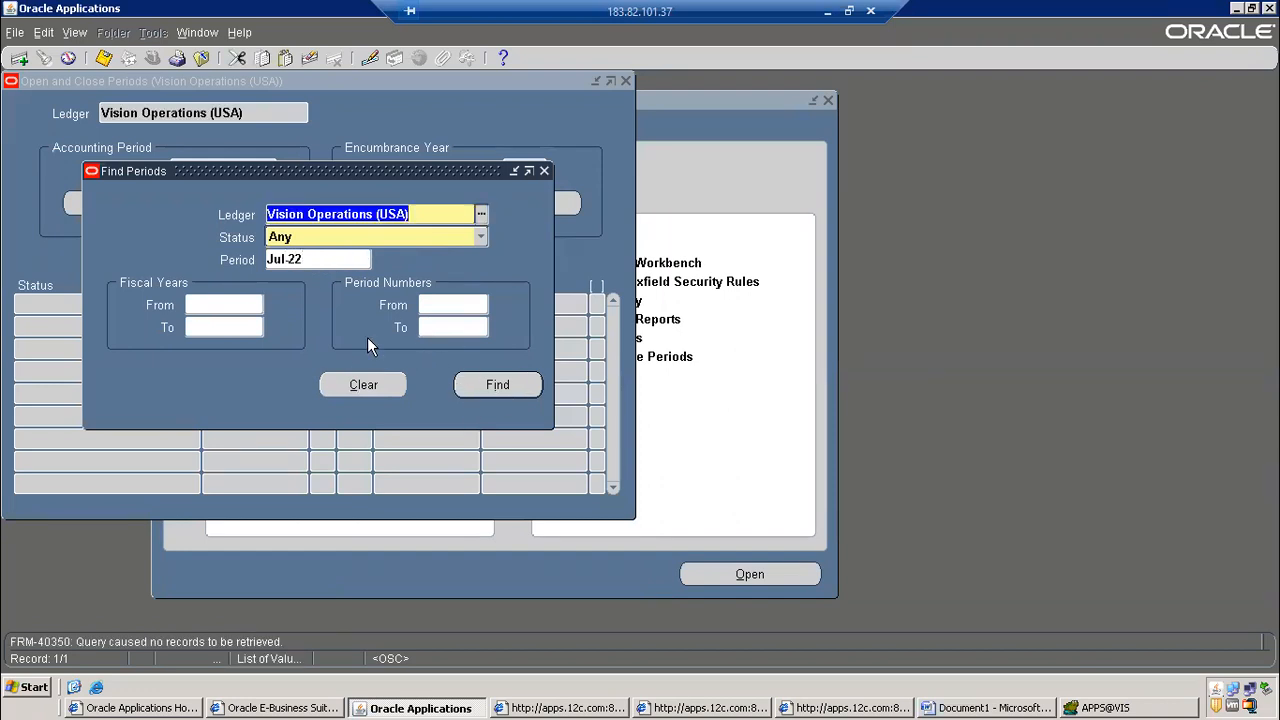
left_click(322, 258)
key("Tab")
key("Tab")
key("Tab")
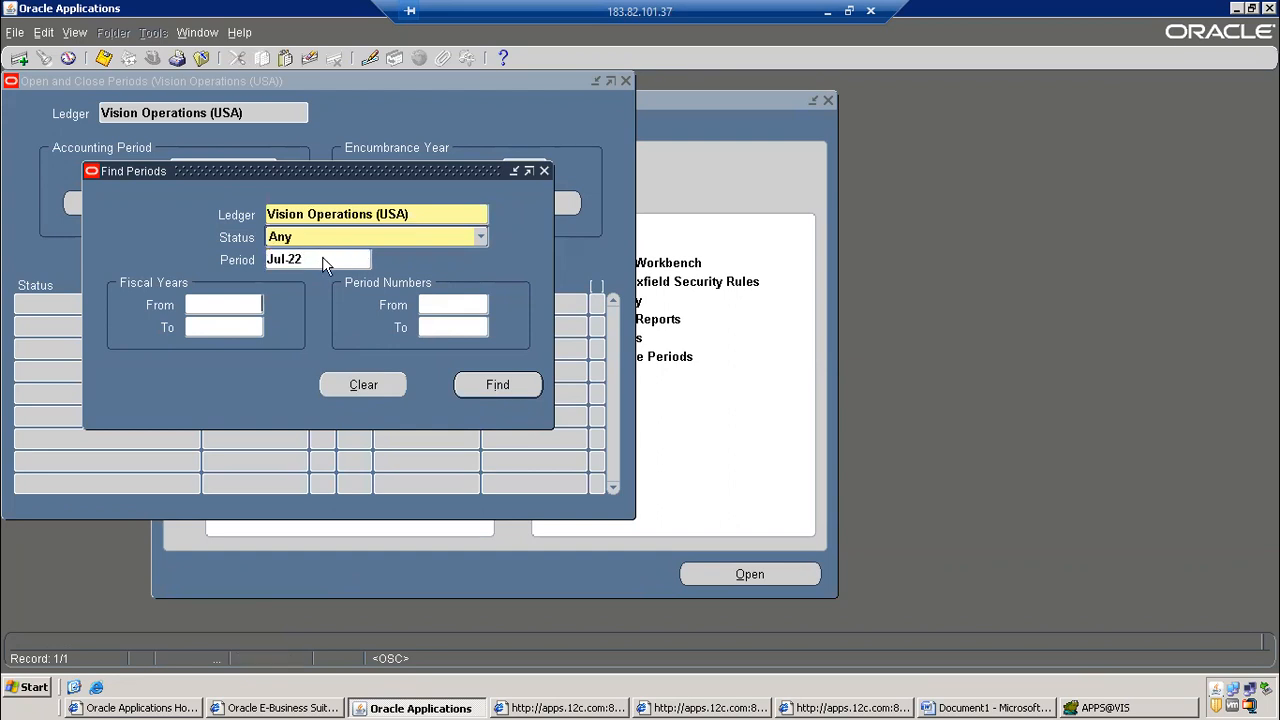
left_click(491, 388)
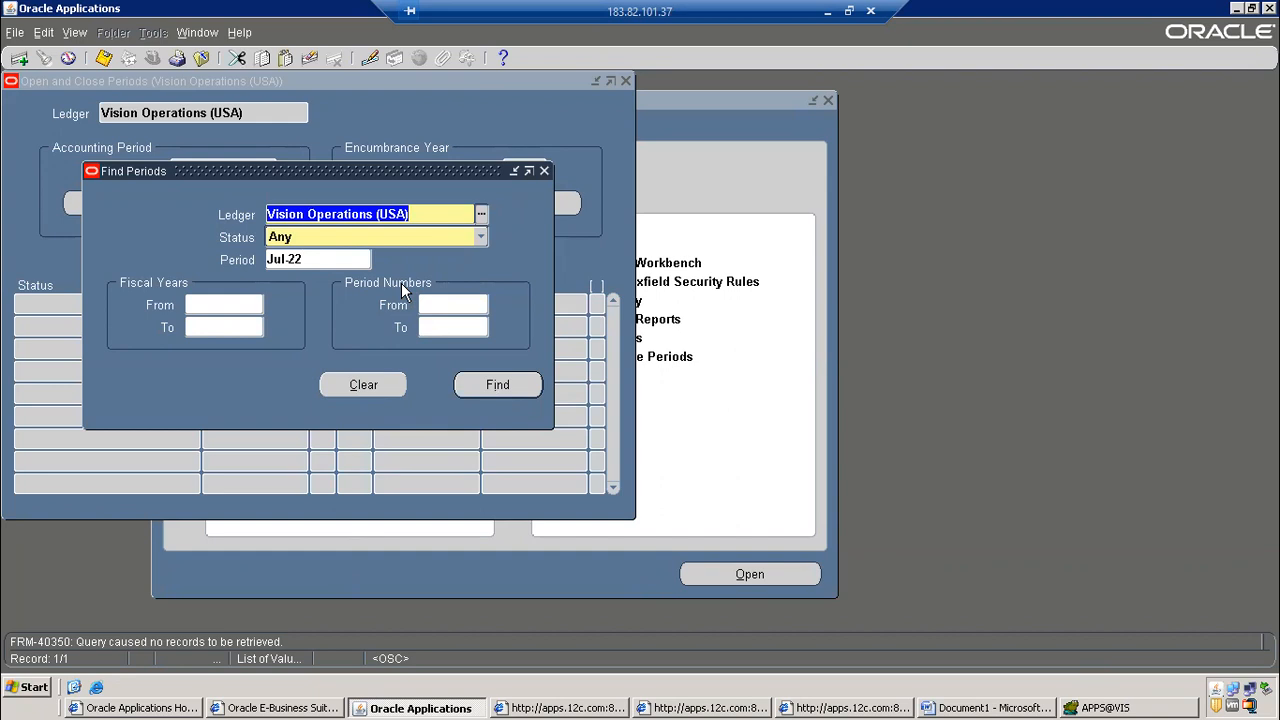
Restart the Open and Close Periods form and retry the search with Jul-22 picked from the period list
key("F4")
double_click(306, 490)
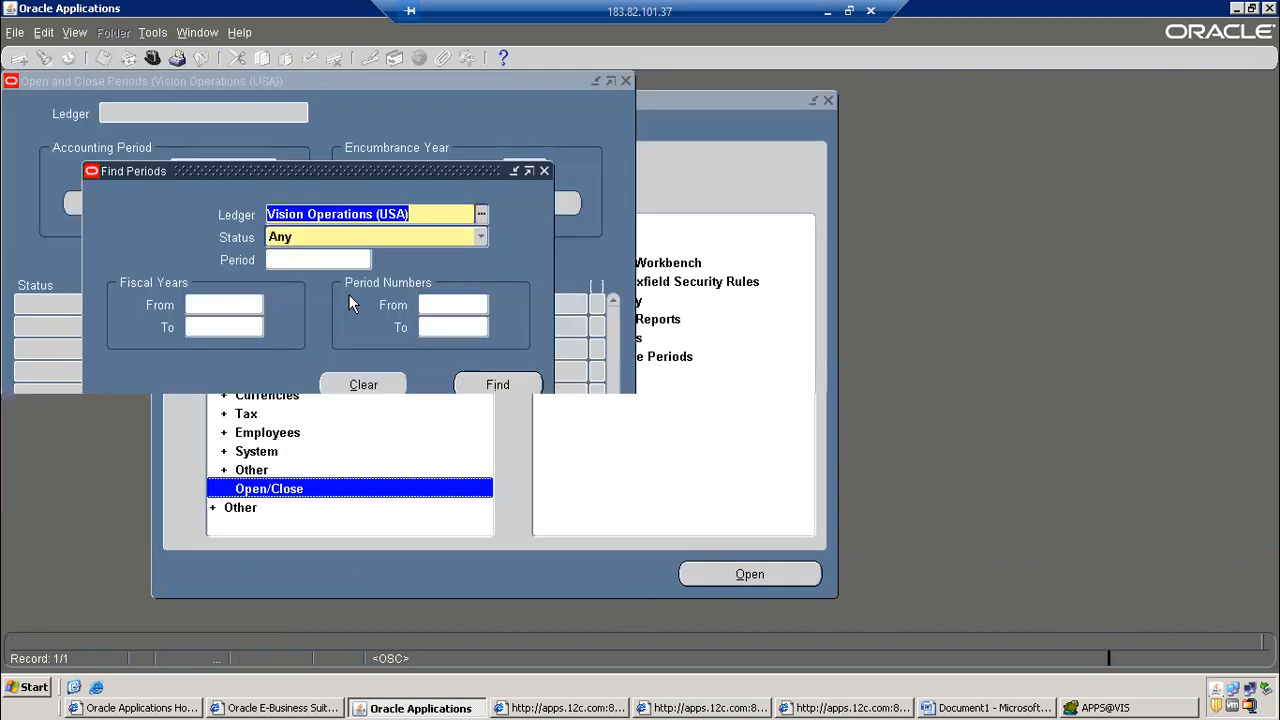
left_click(292, 260)
type("Jul")
key("Tab")
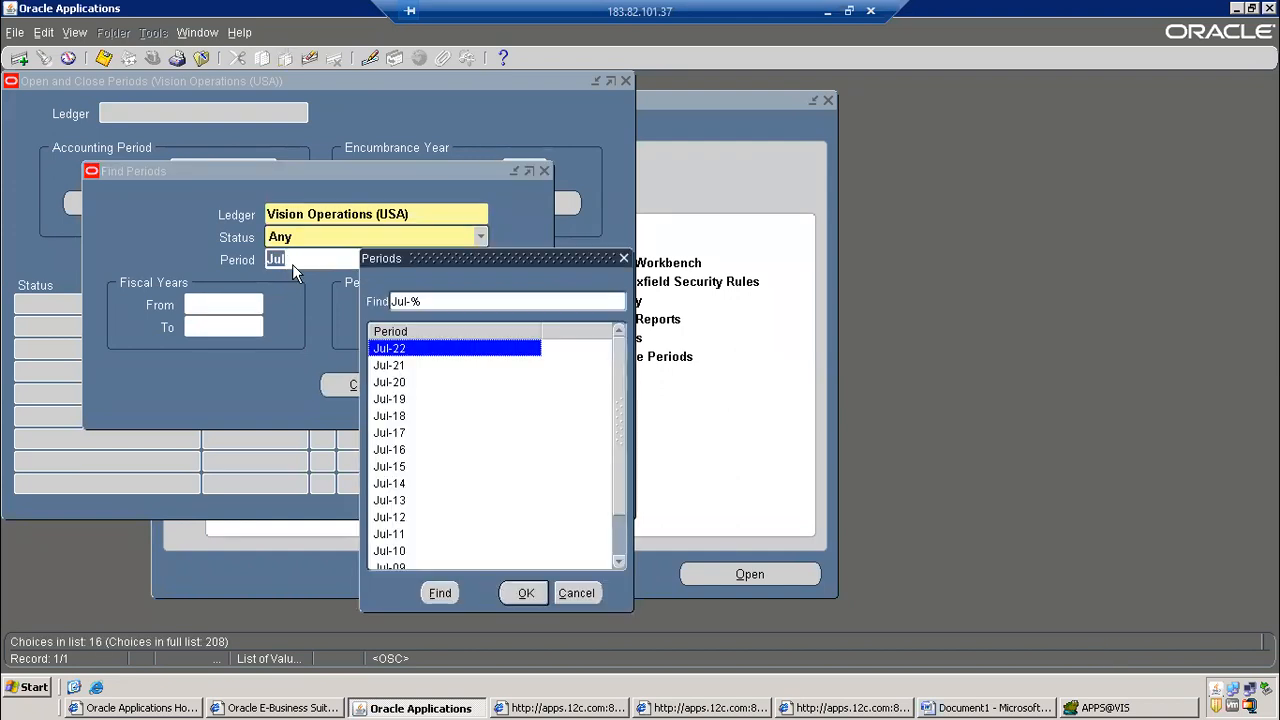
double_click(420, 354)
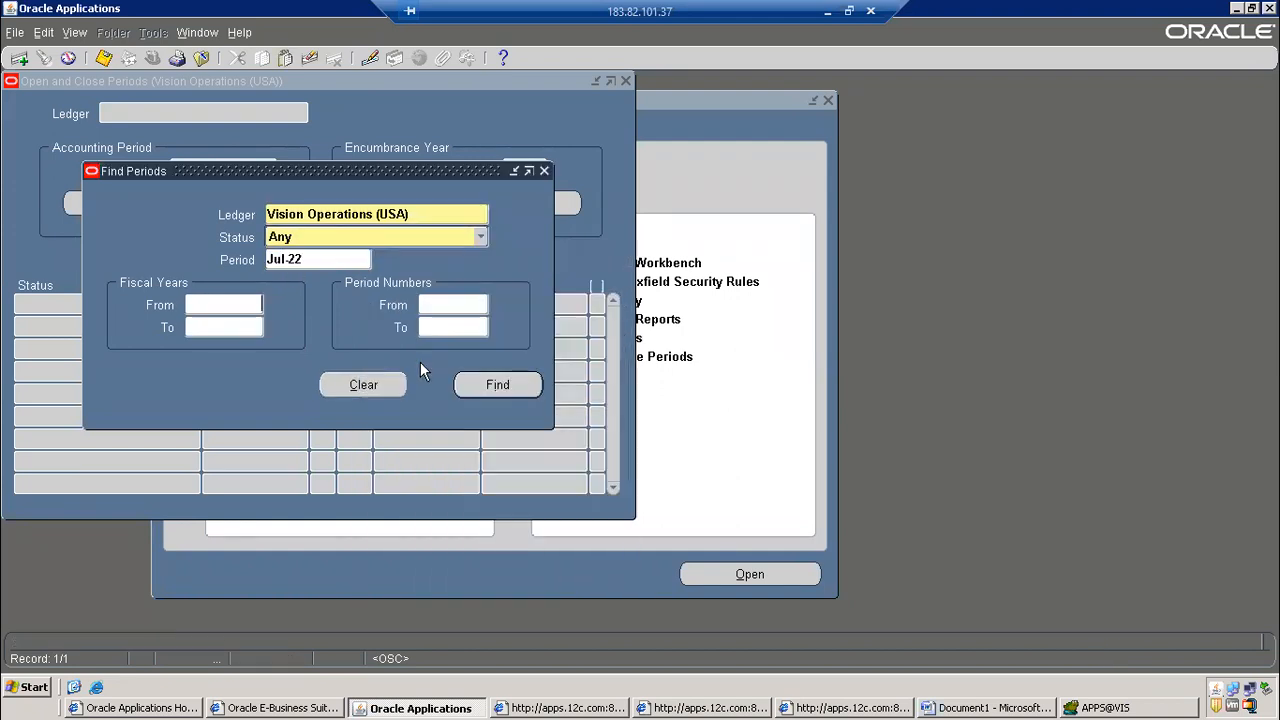
left_click(497, 386)
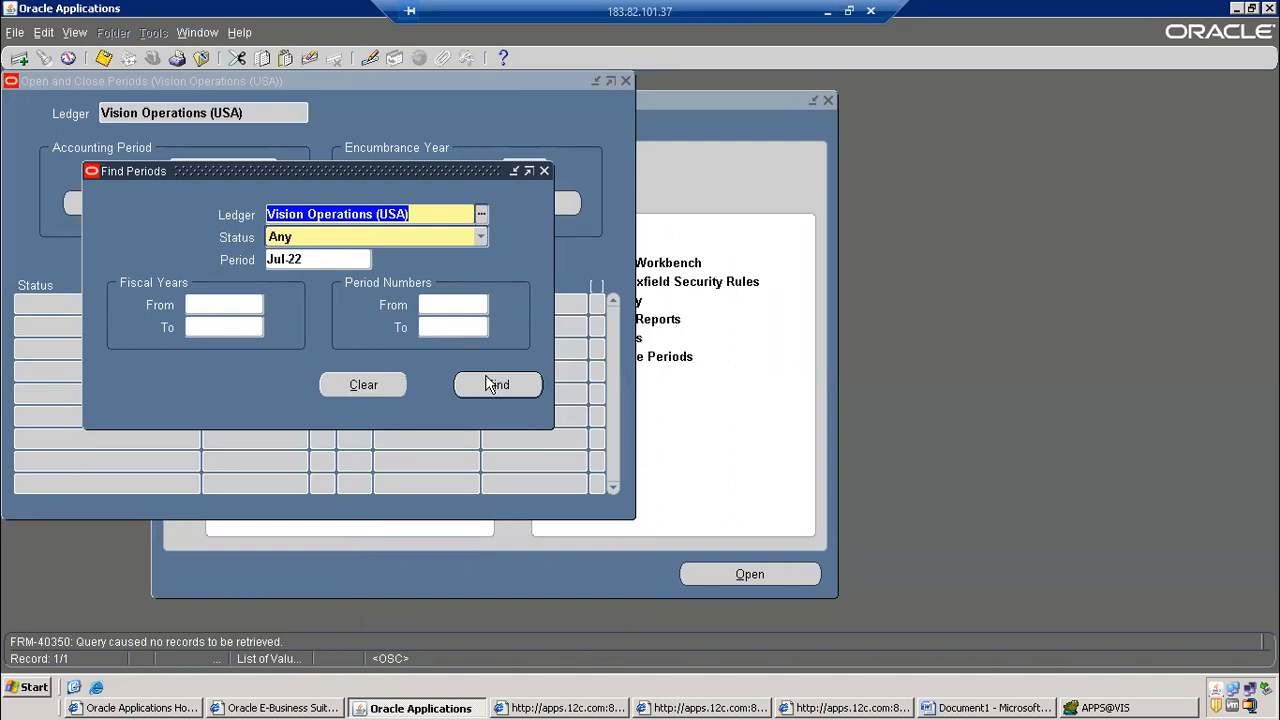
left_click(471, 385)
Clear the period criterion and list all periods of the Vision Operations (USA) ledger
double_click(336, 258)
key("BackSpace")
left_click(465, 378)
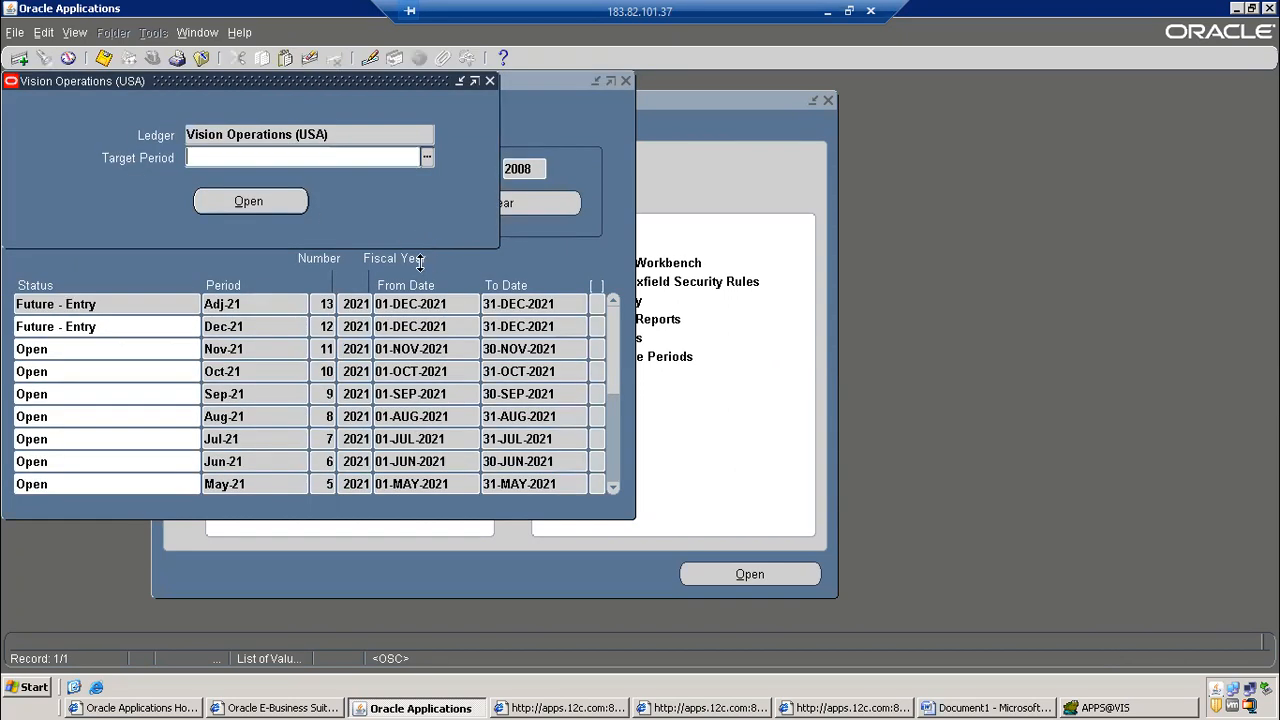
Open target period Jul-22 for the Vision Operations (USA) ledger and submit the Open Period request
type("ju")
double_click(224, 287)
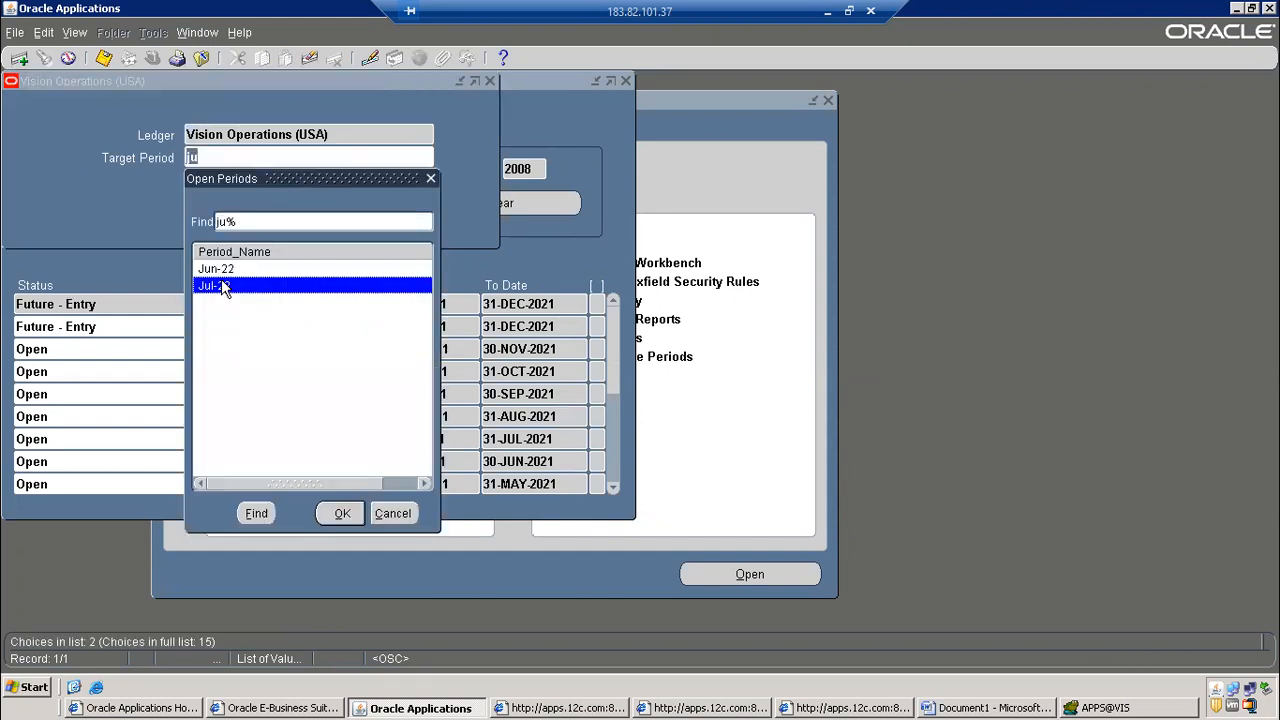
left_click(250, 202)
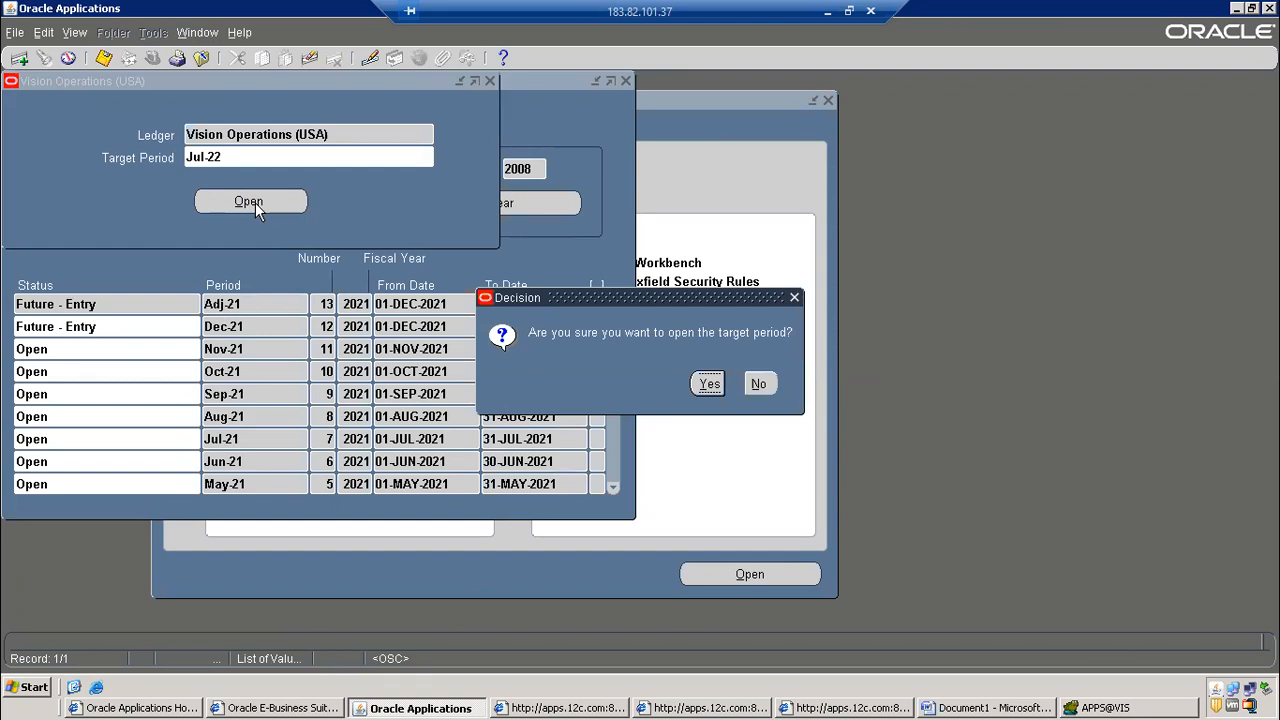
left_click(708, 384)
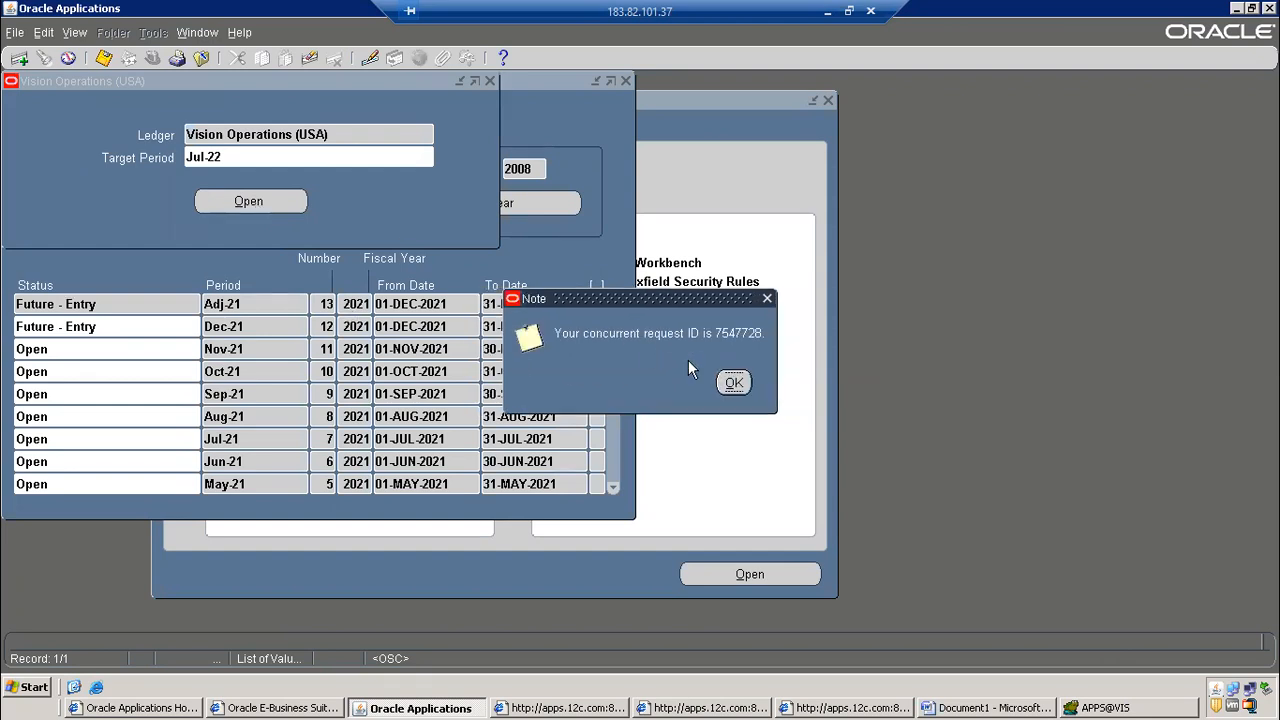
left_click(725, 382)
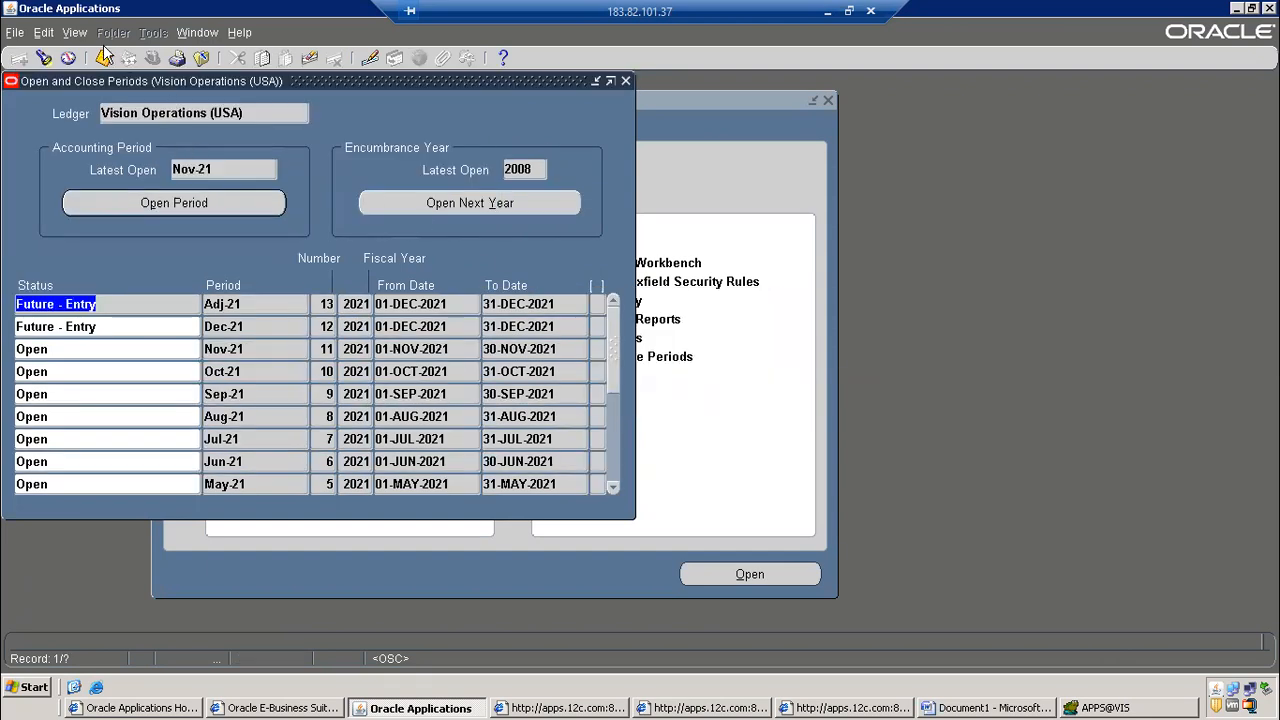
Display the concurrent requests and refresh the status of the newest Open Period request
left_click(75, 32)
left_click(105, 271)
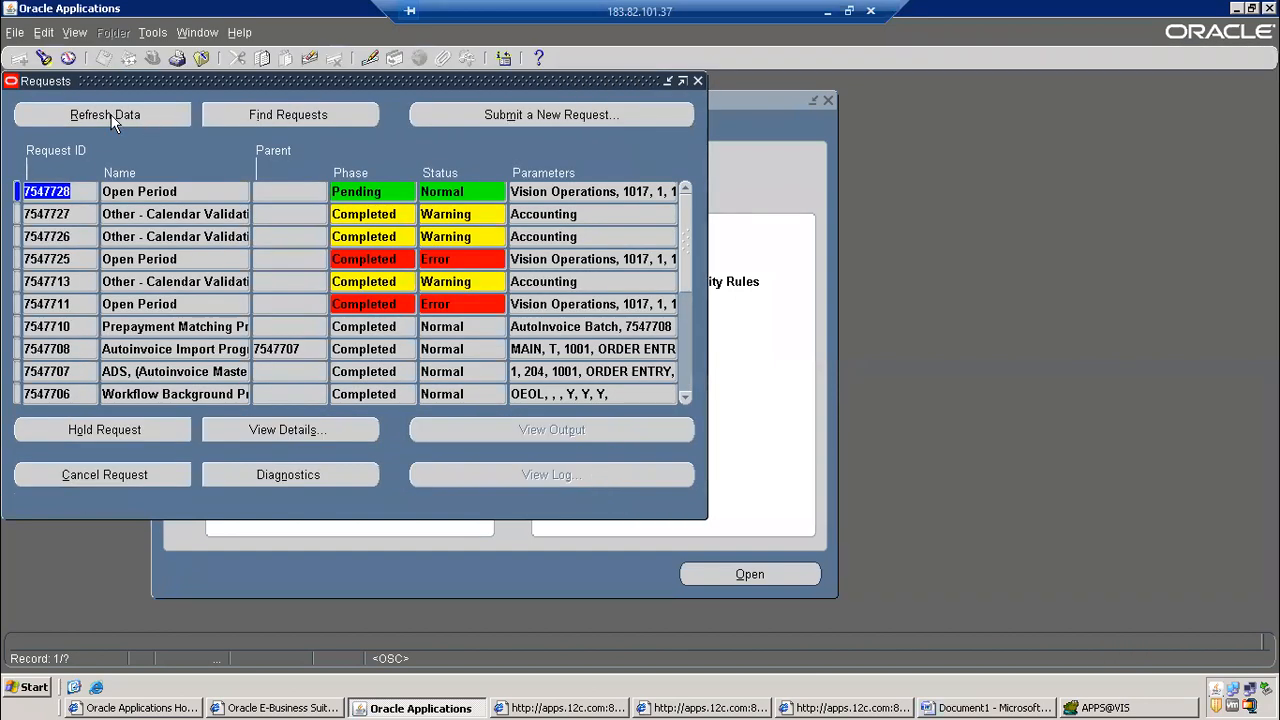
left_click(112, 121)
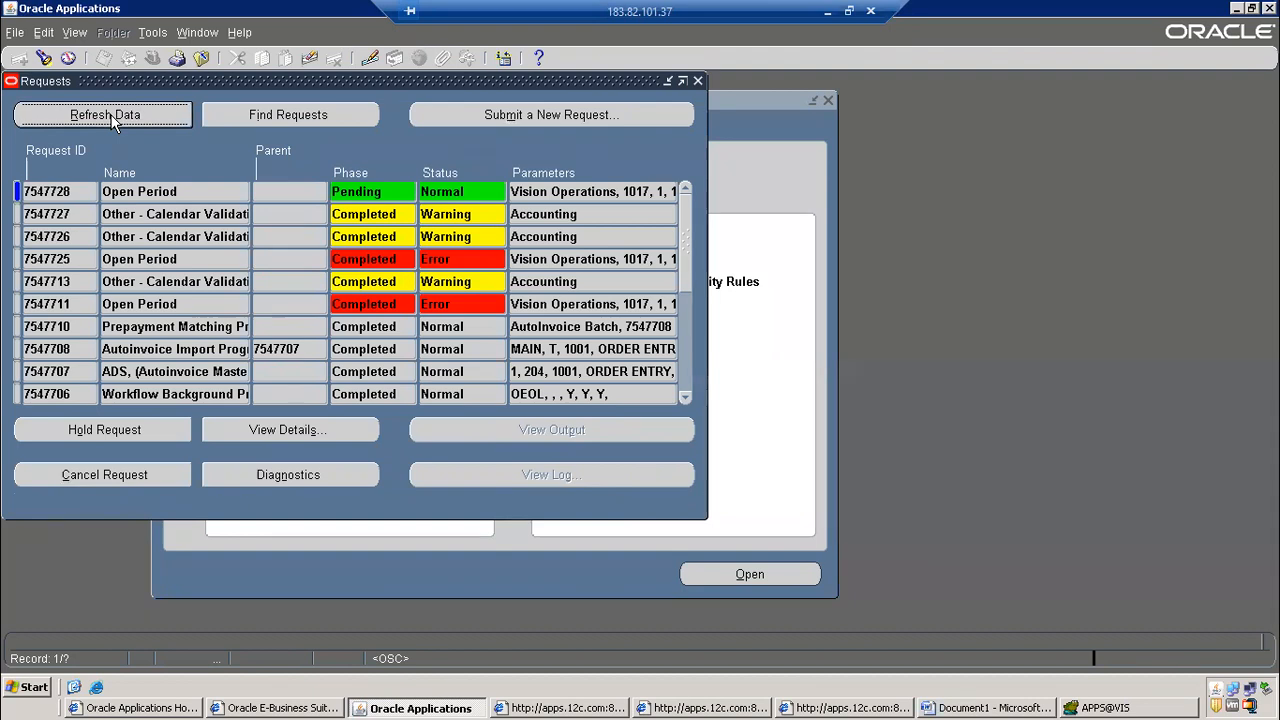
Switch to Toad and run "select * from xla_accounting_errors" below the existing period status query
left_click(1160, 708)
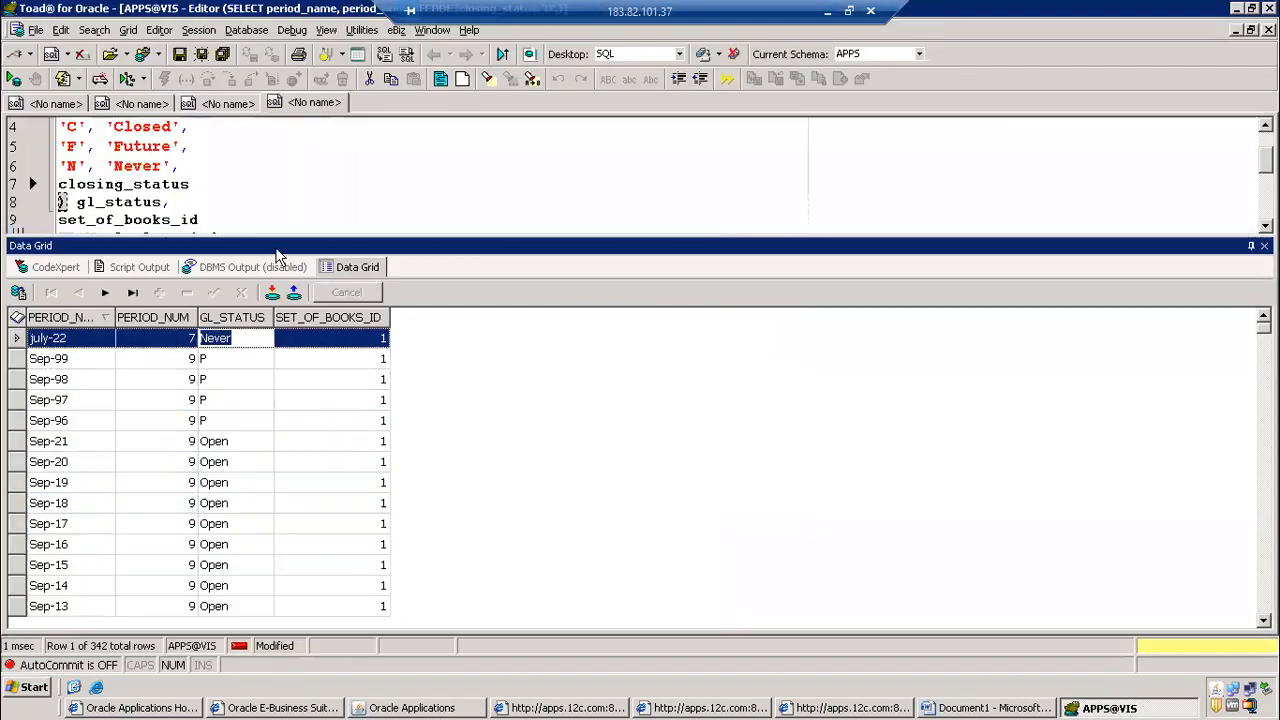
left_click(271, 184)
scroll(264, 206, "down", 3)
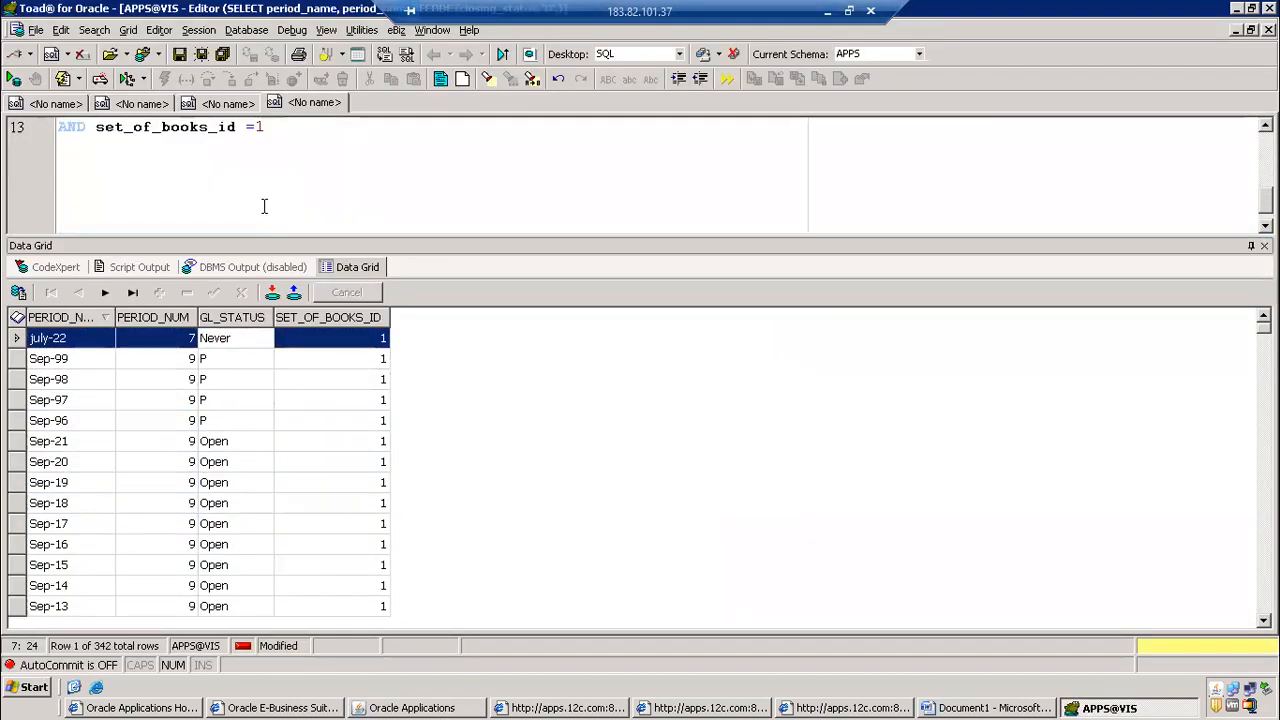
key("Return")
key("Return")
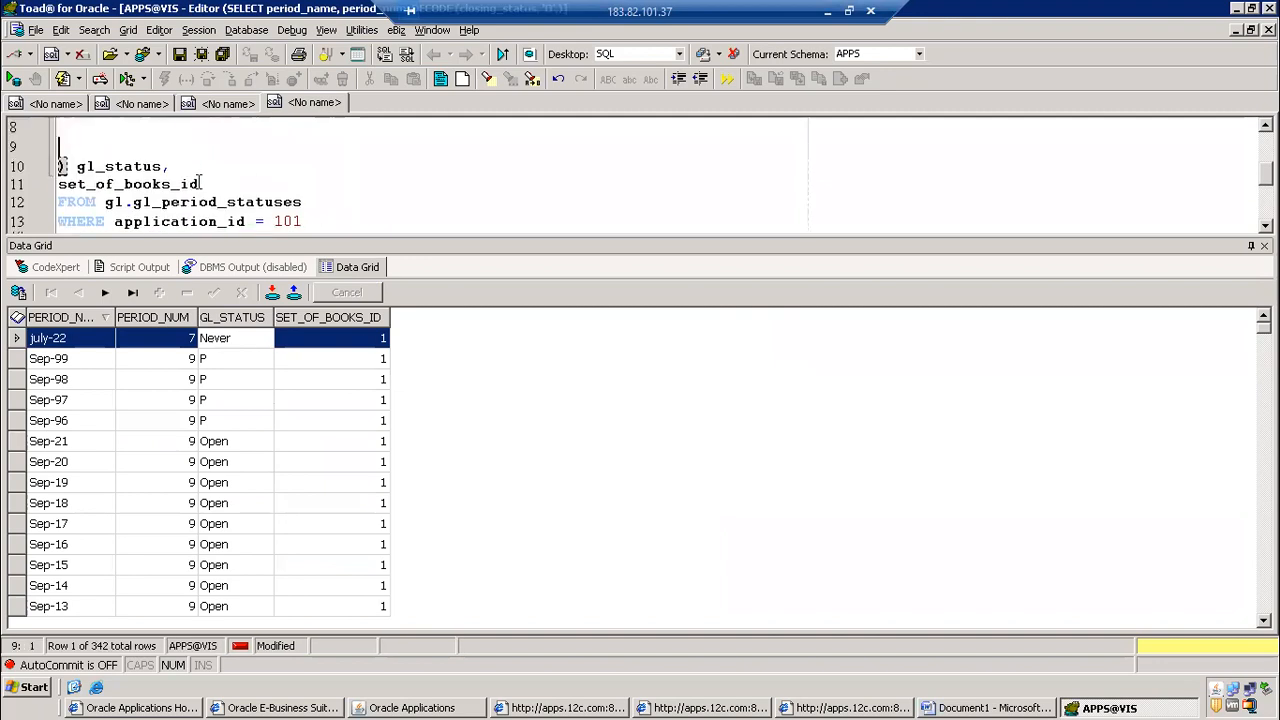
key("Down")
key("Down")
key("Down")
key("Down")
key("Down")
key("Down")
key("Down")
key("Down")
key("Down")
key("Down")
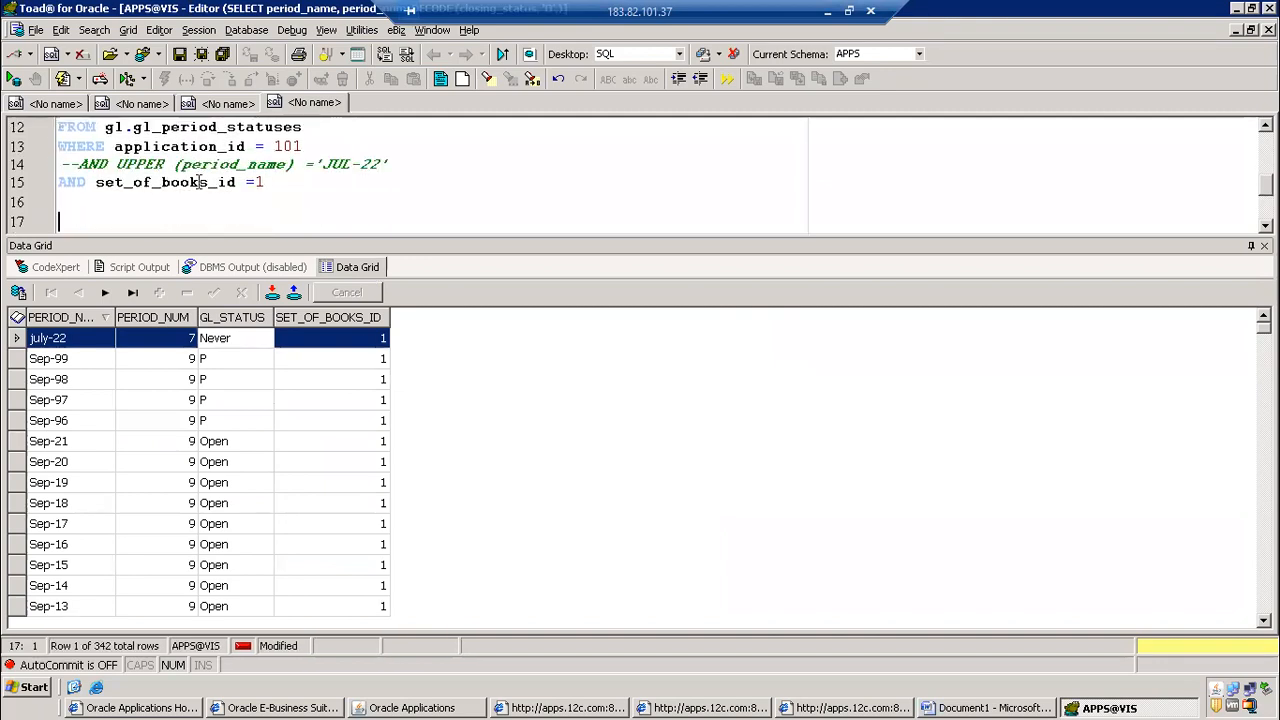
type("select * f")
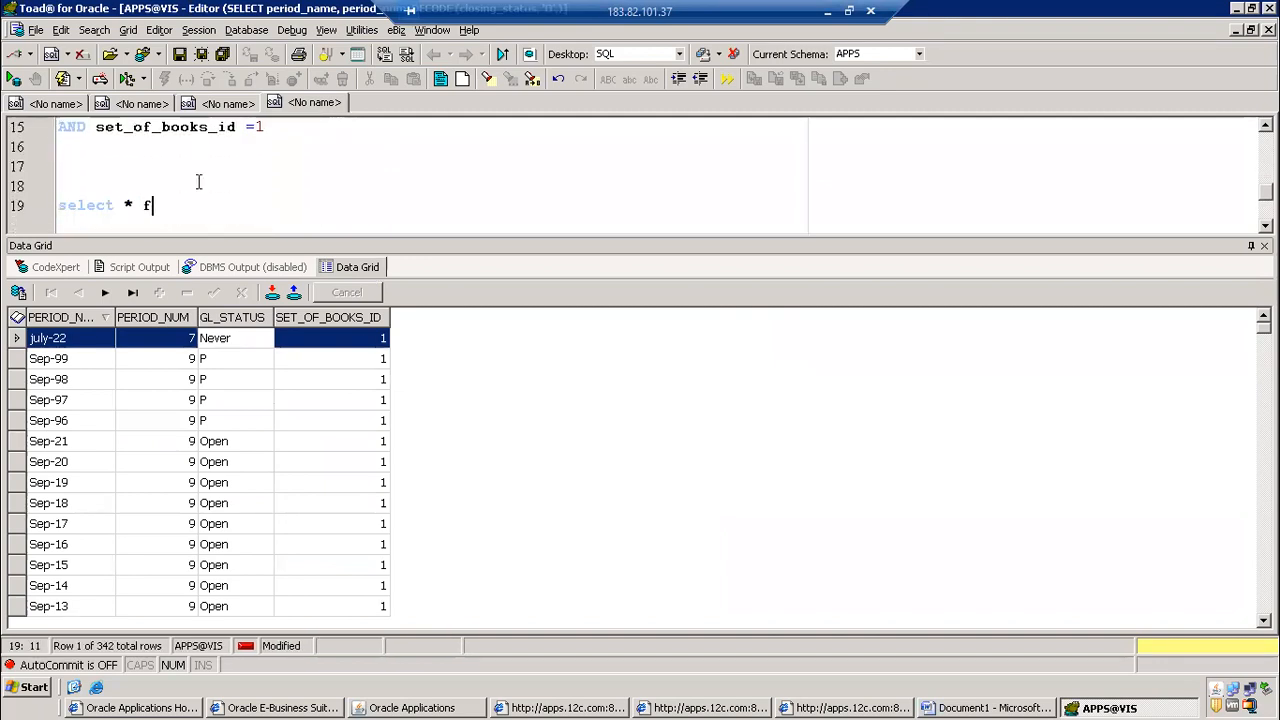
type("rom xl_a")
key("BackSpace")
key("BackSpace")
key("BackSpace")
type("a")
key("BackSpace")
type("la_accounting_errrors")
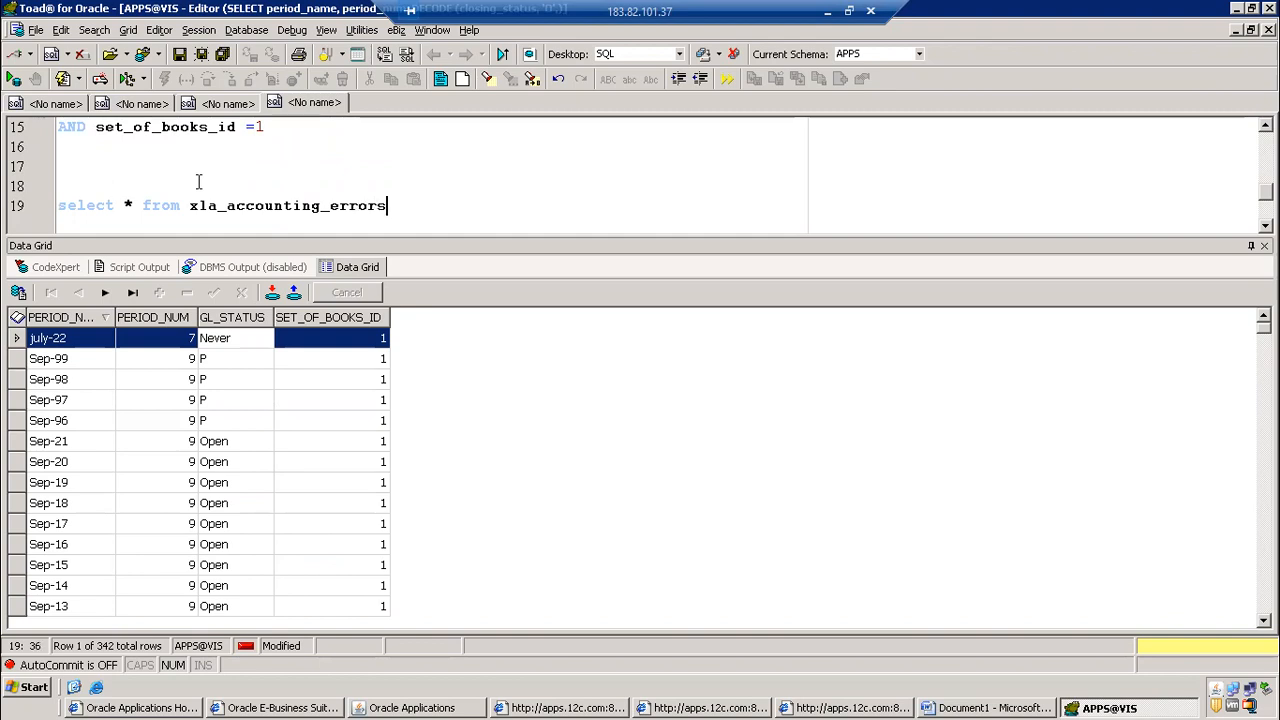
key("F9")
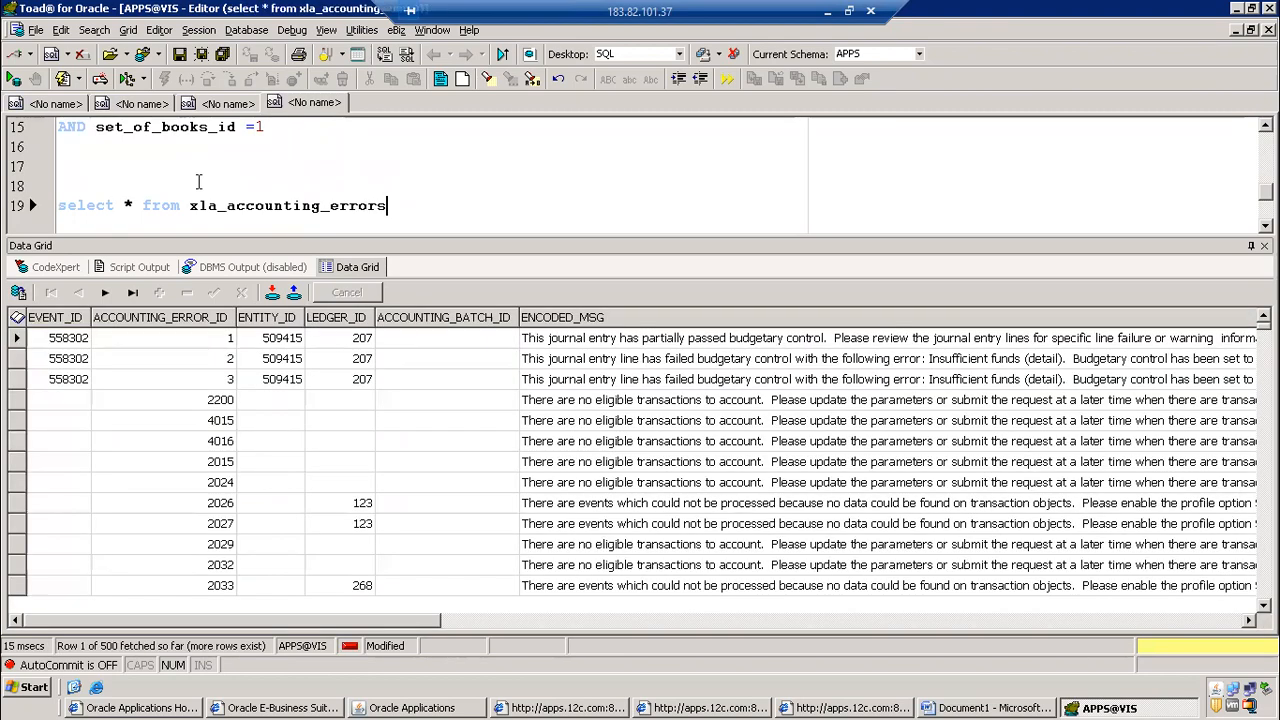
Sort the accounting errors by last update date in descending order and read the newest error's encoded message
left_click_drag(392, 620, 775, 610)
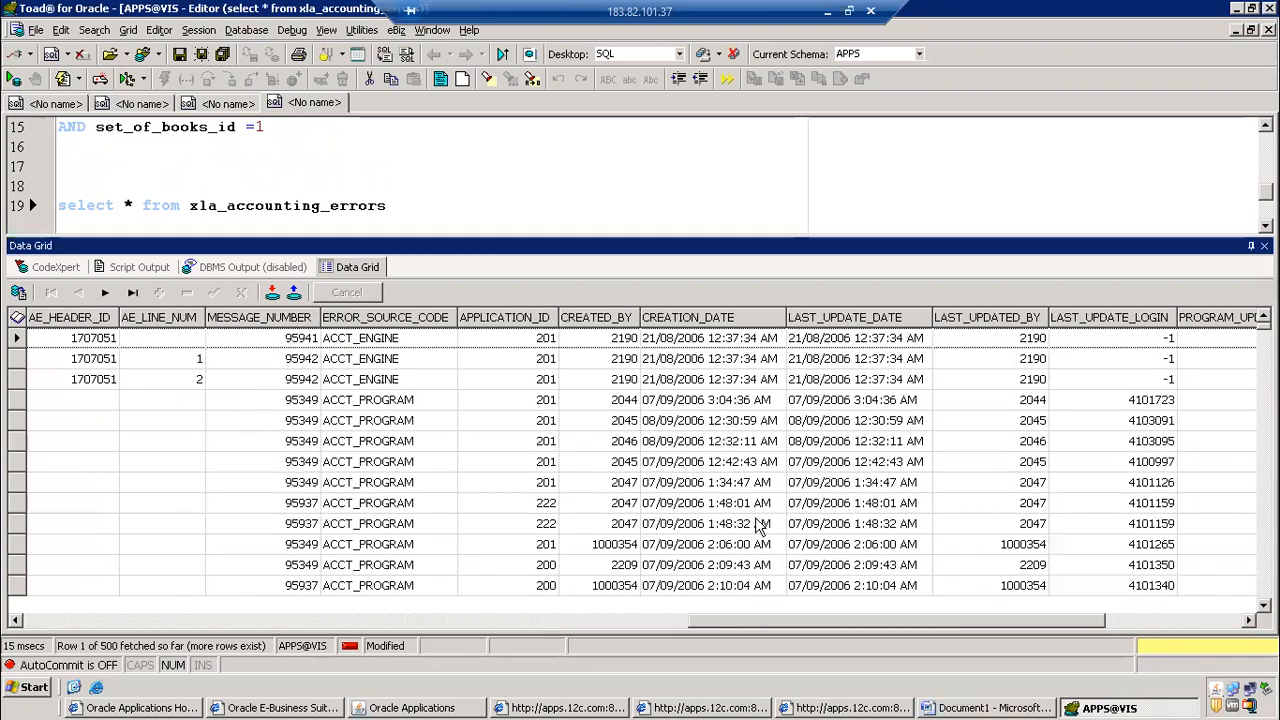
left_click(823, 320)
left_click(558, 388)
left_click(668, 410)
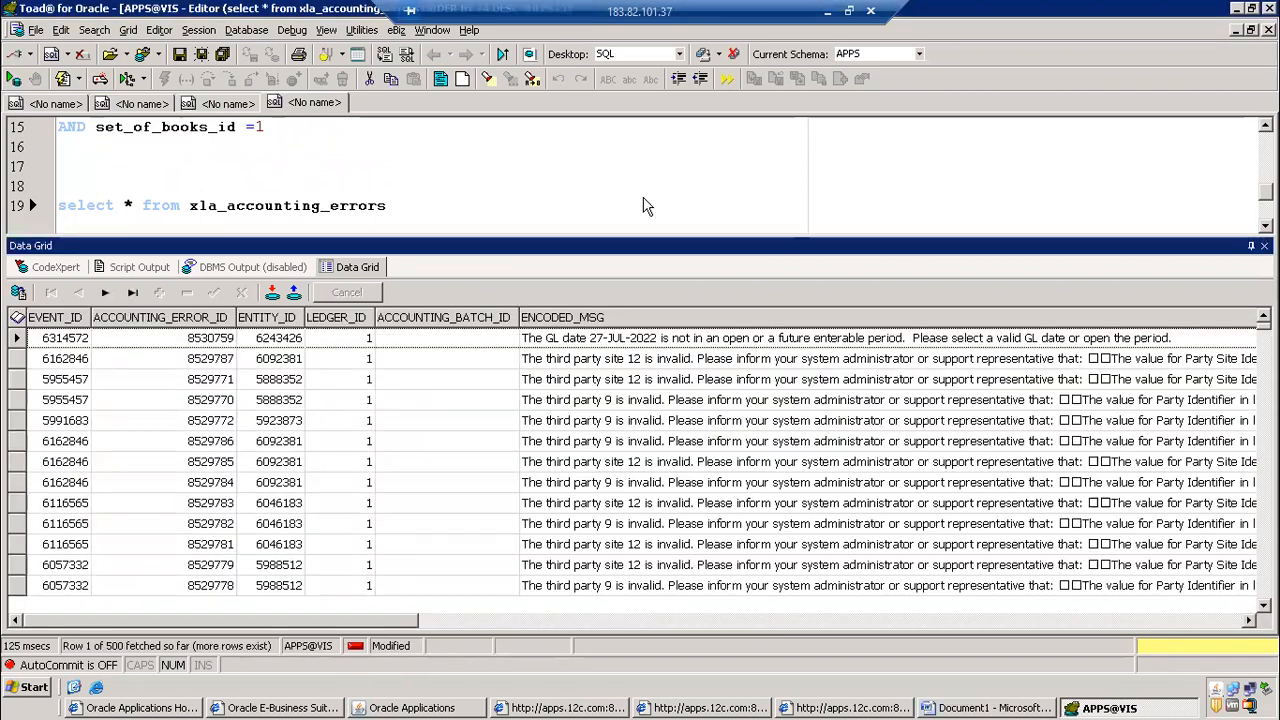
left_click(607, 341)
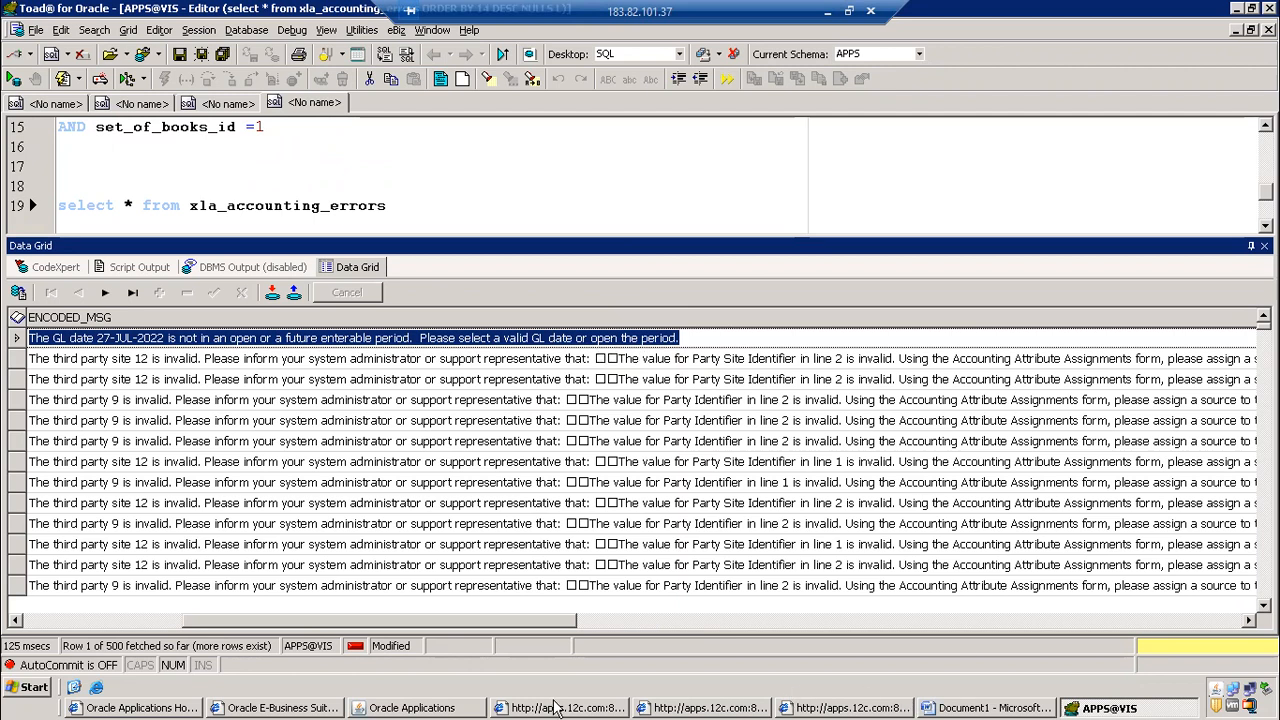
Switch to Oracle Applications, refresh the concurrent requests and compare the phase and status of the Open Period requests
left_click(418, 707)
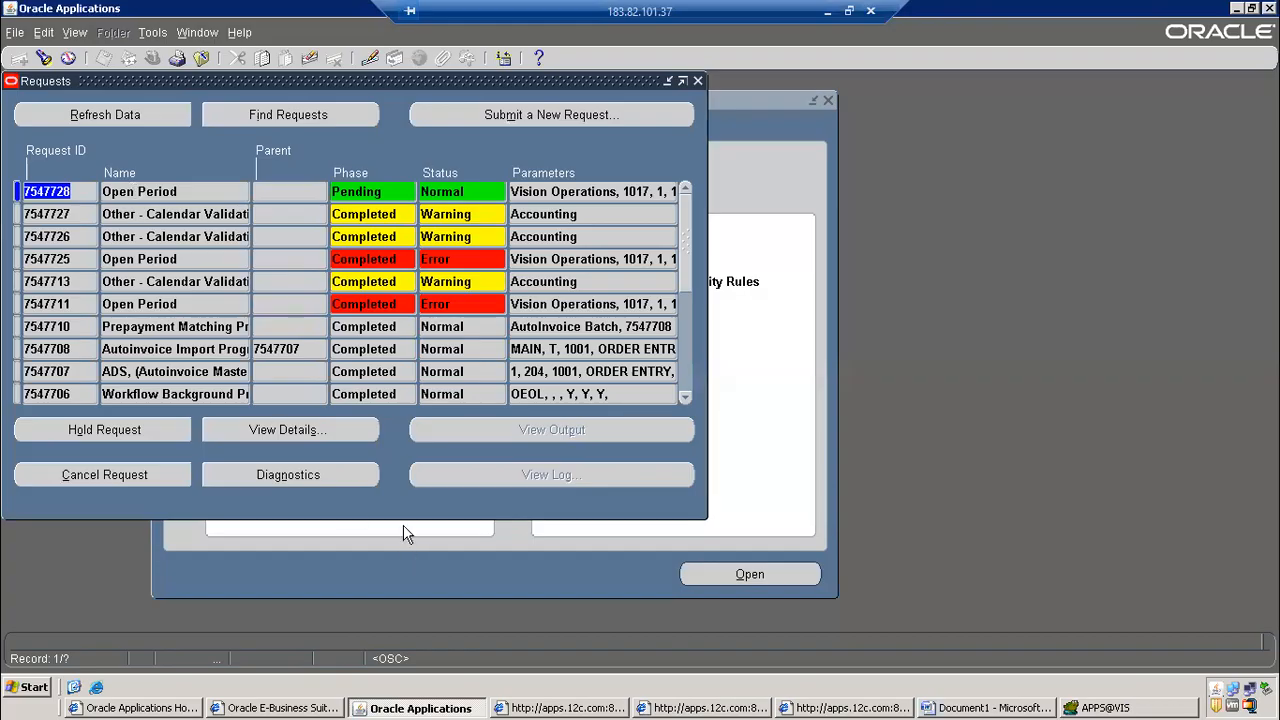
left_click_drag(298, 82, 756, 152)
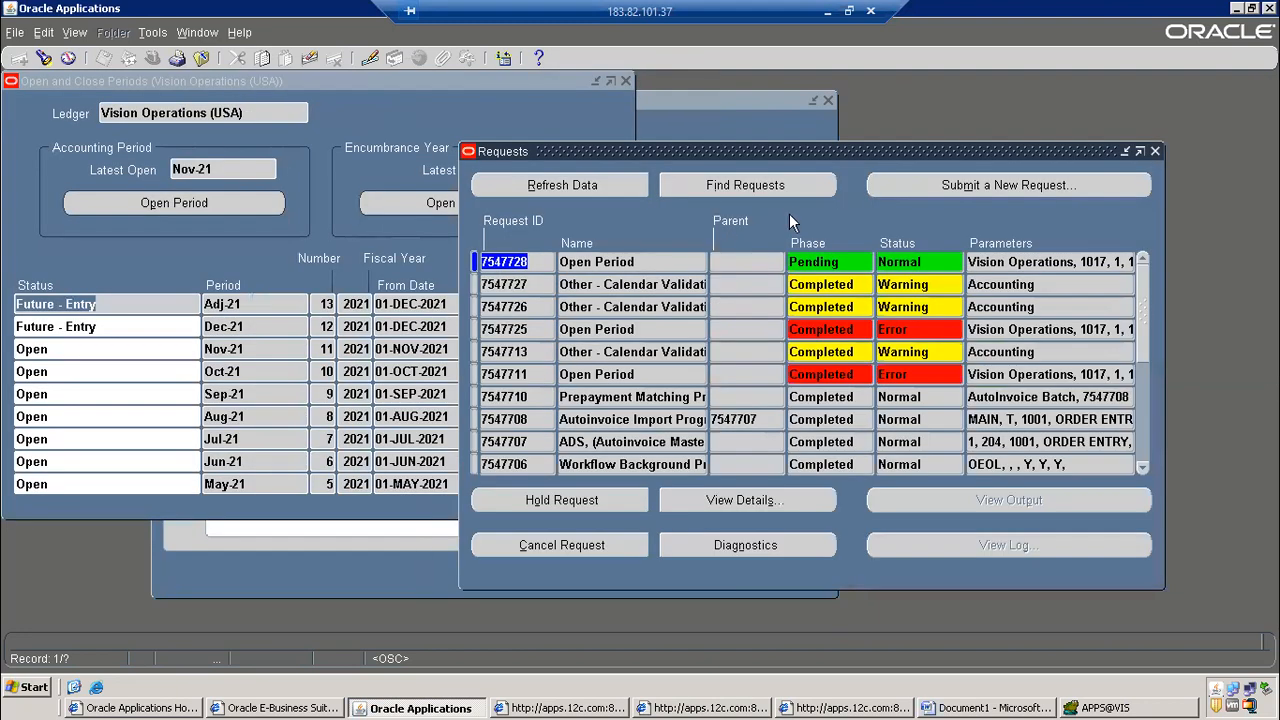
left_click(599, 180)
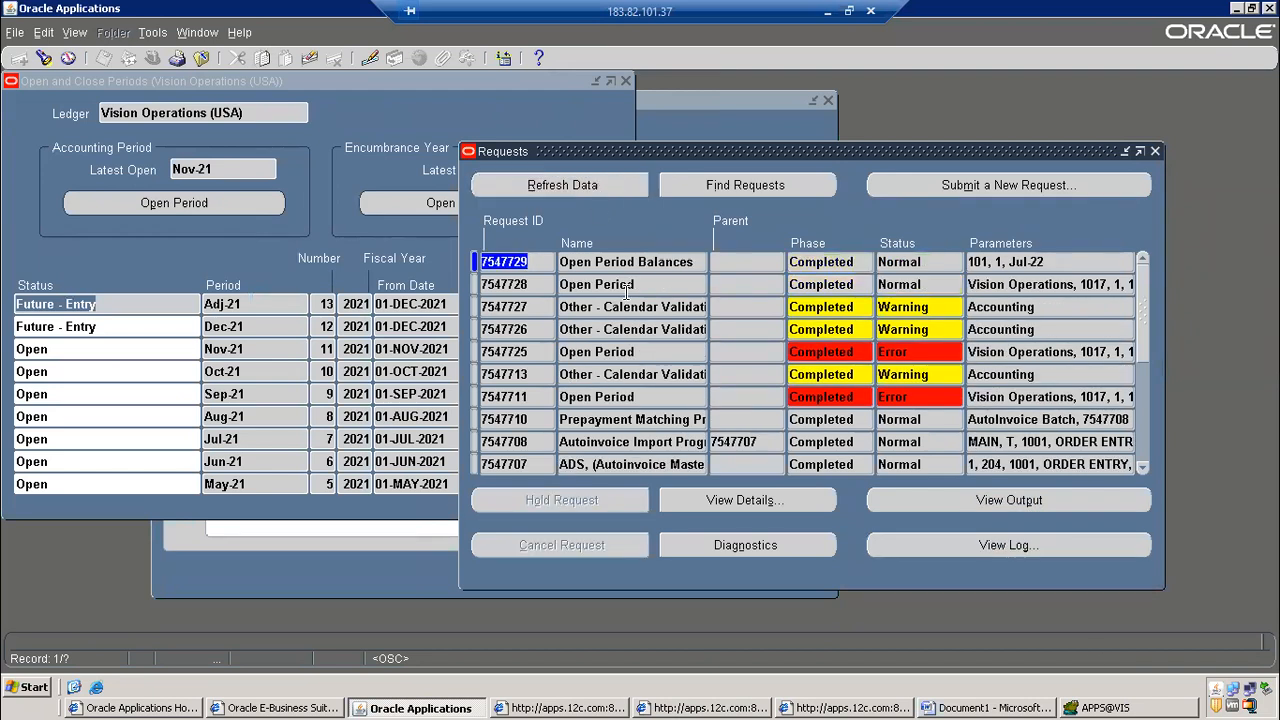
left_click(626, 286)
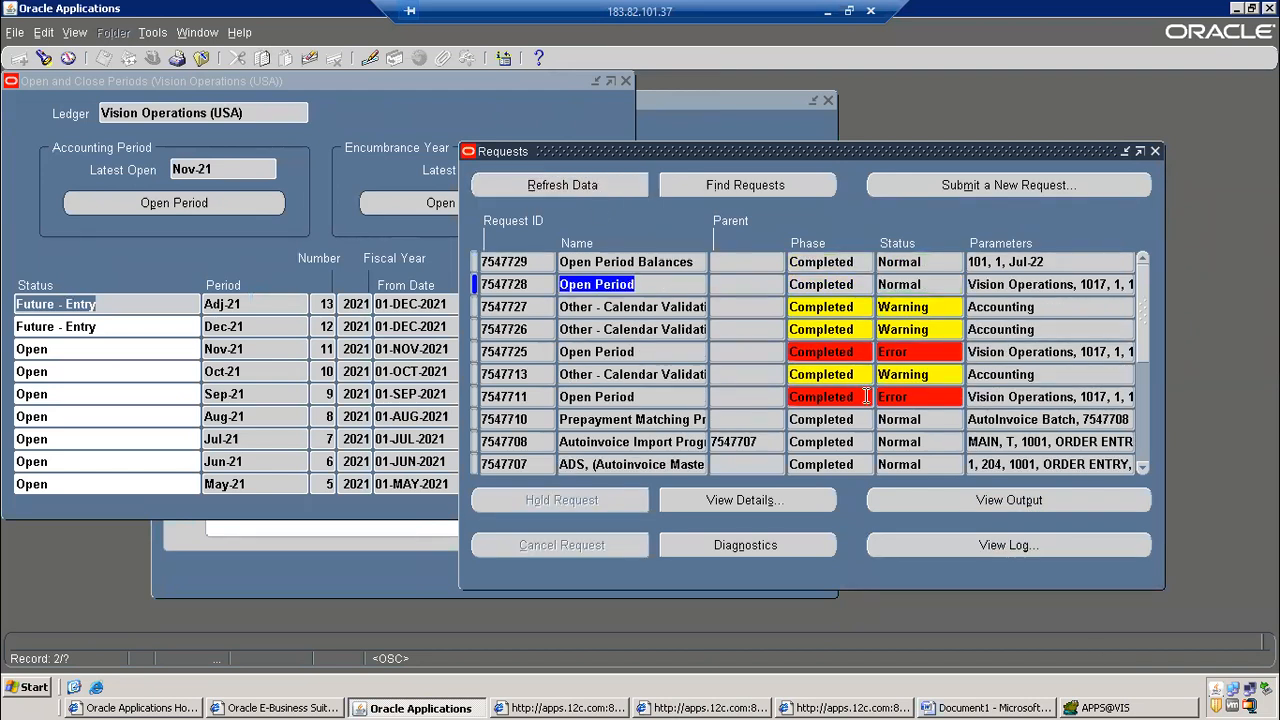
left_click(905, 399)
left_click(893, 352)
left_click(821, 285)
left_click(905, 285)
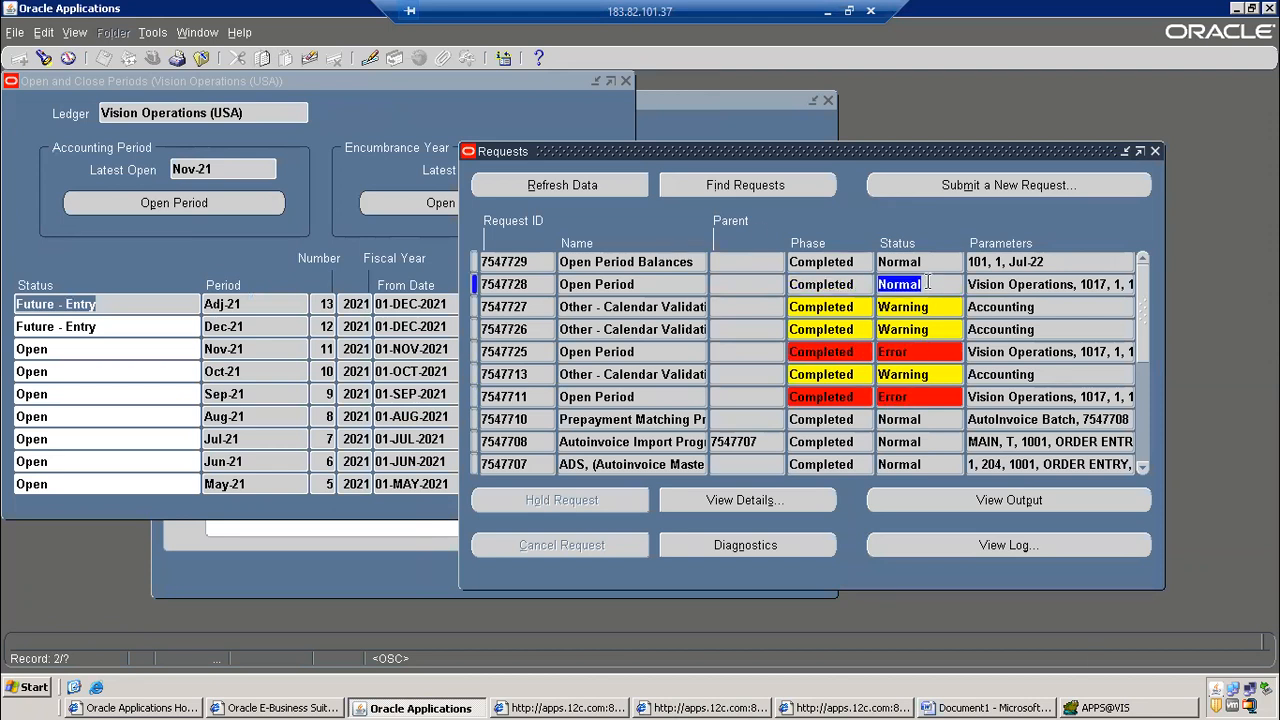
Close the requests and period forms, open the accounting calendar setup under Financials and query the calendar Accounting
left_click(201, 58)
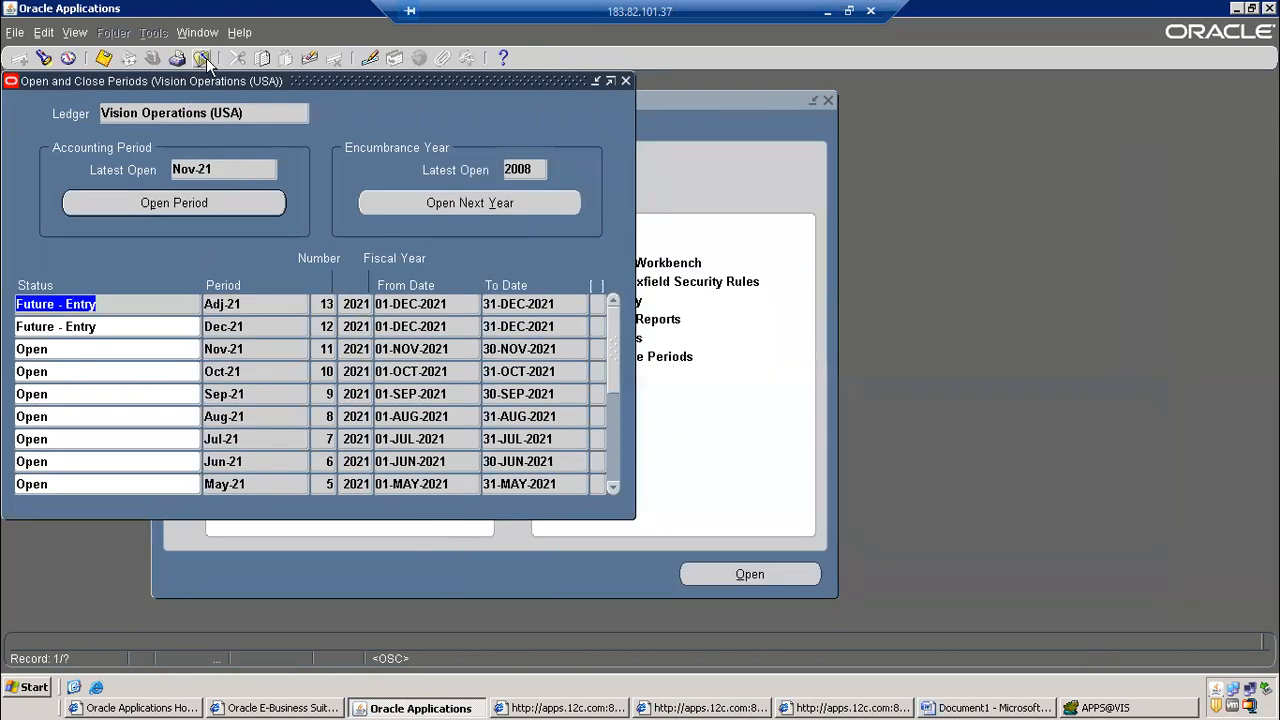
left_click(202, 58)
double_click(263, 346)
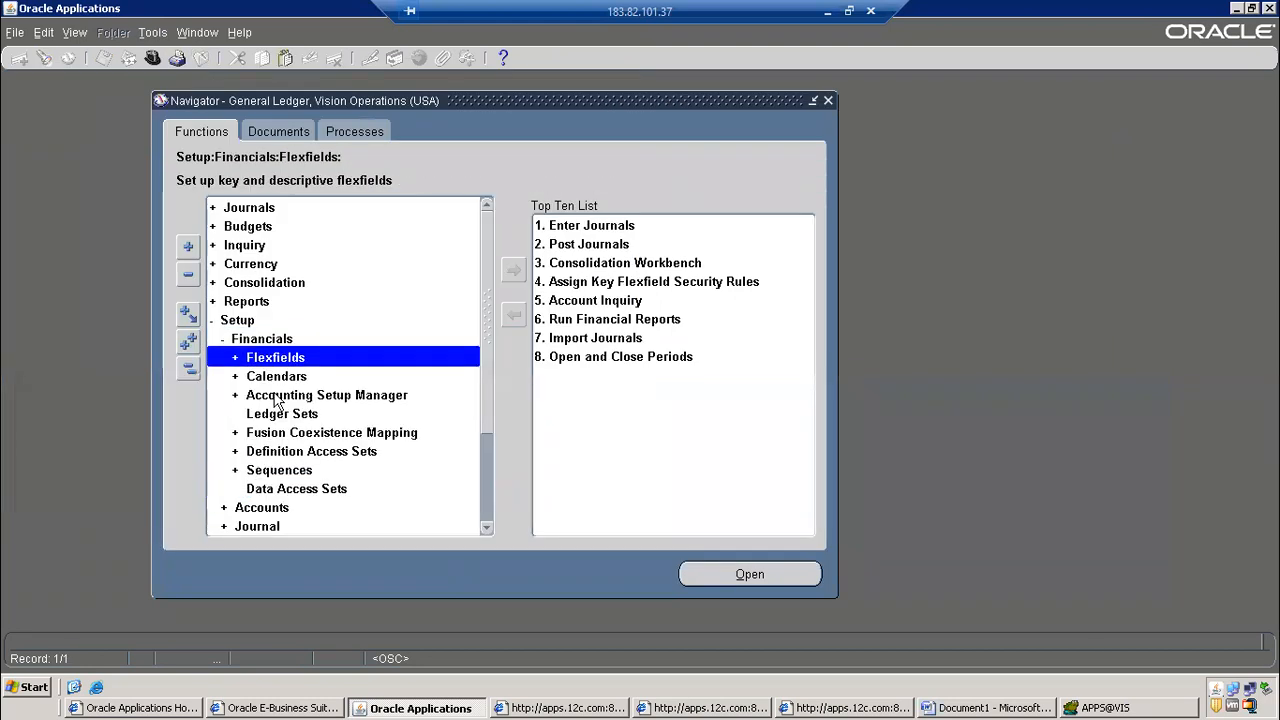
double_click(287, 378)
double_click(292, 418)
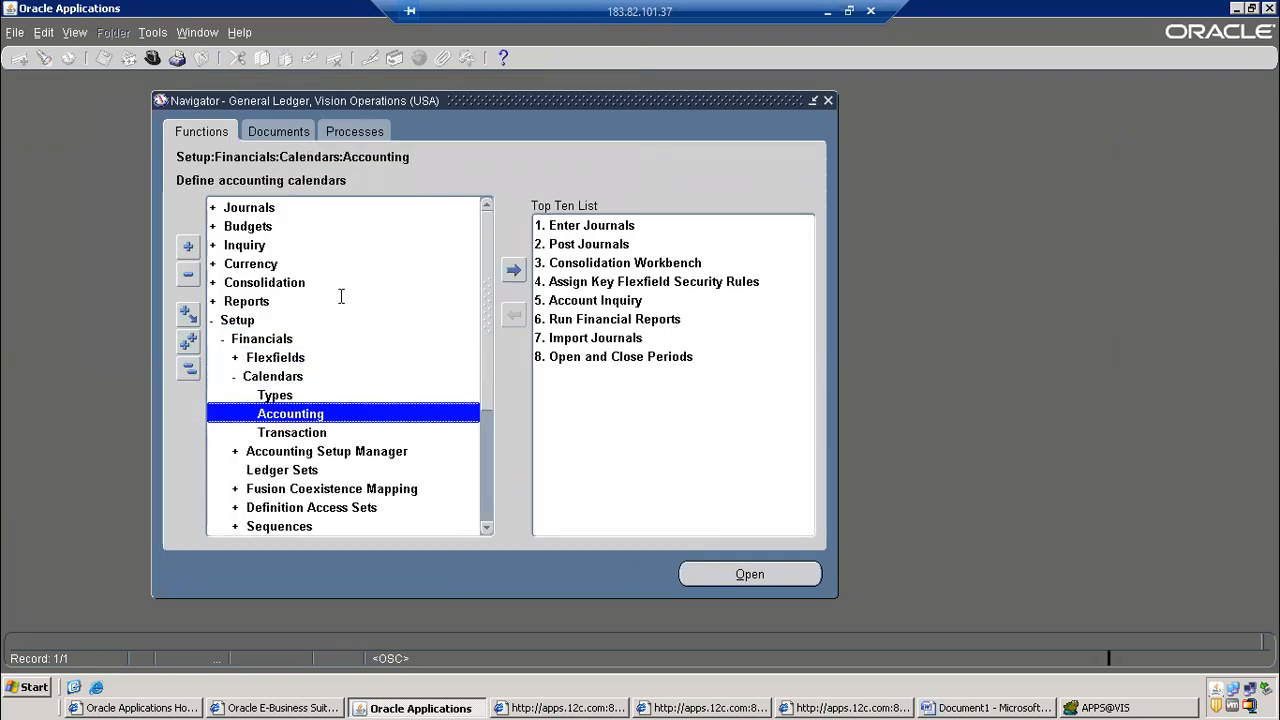
type("Accounting")
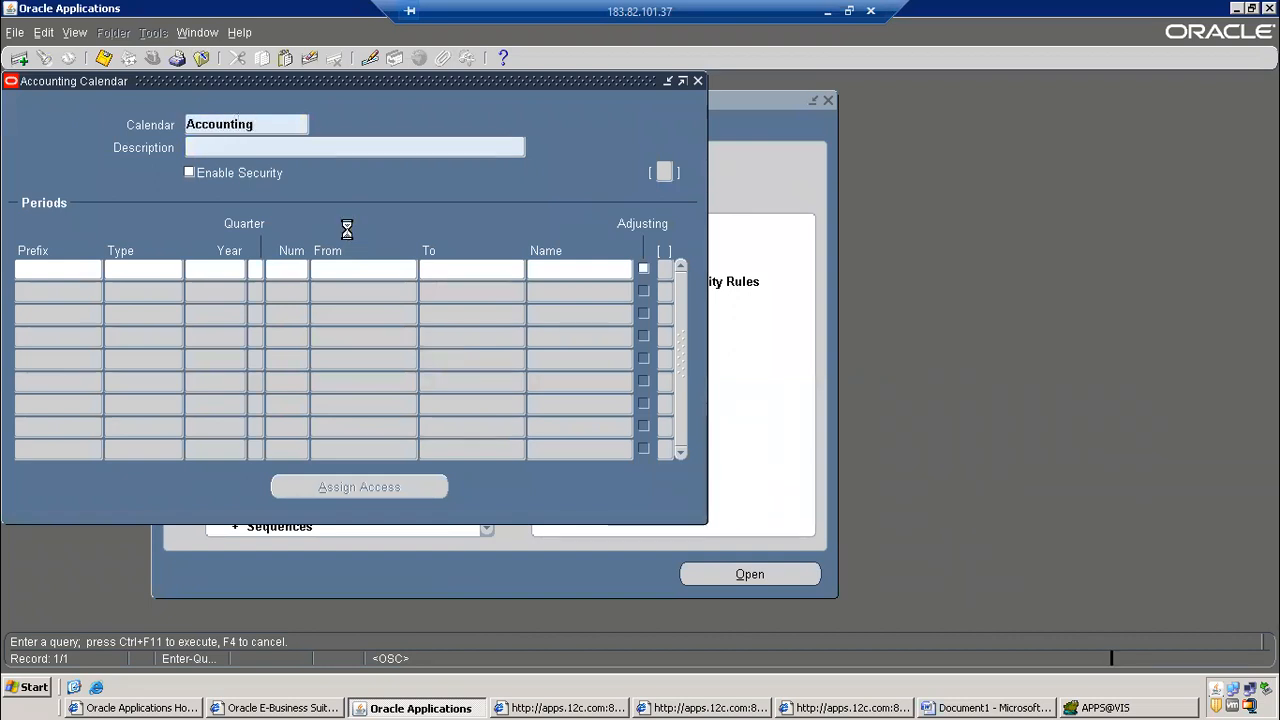
key("ctrl+F11")
Query the Accounting calendar's periods for year 2022
left_click(228, 270)
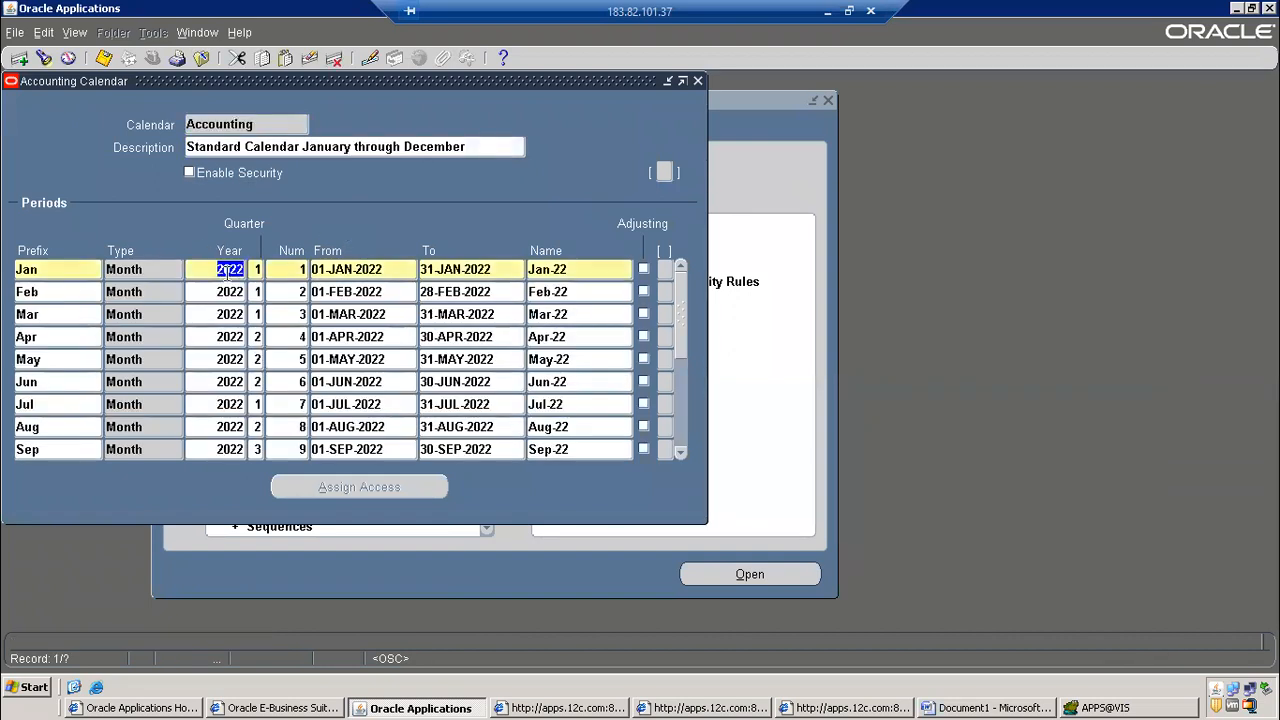
key("F11")
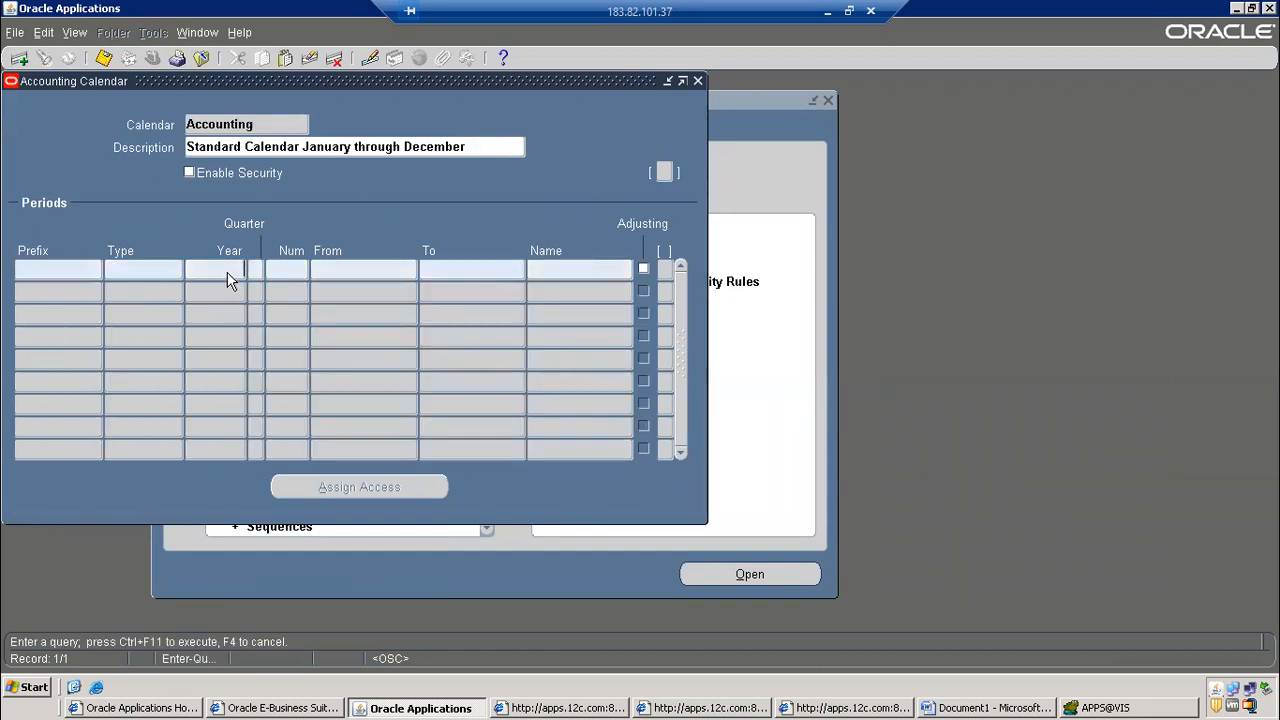
type("2022")
key("ctrl+F11")
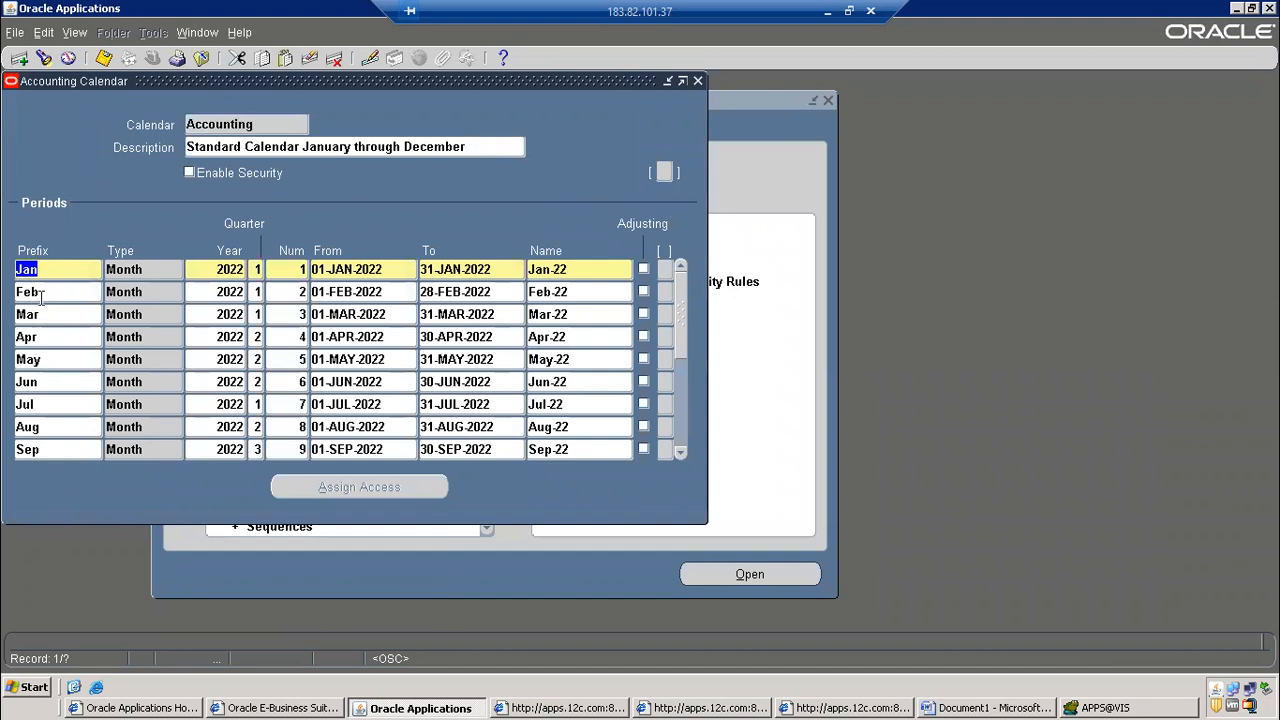
Set the From date of the adjusting period Adj-22 to 31-DEC-2022 and save the calendar
left_click(680, 451)
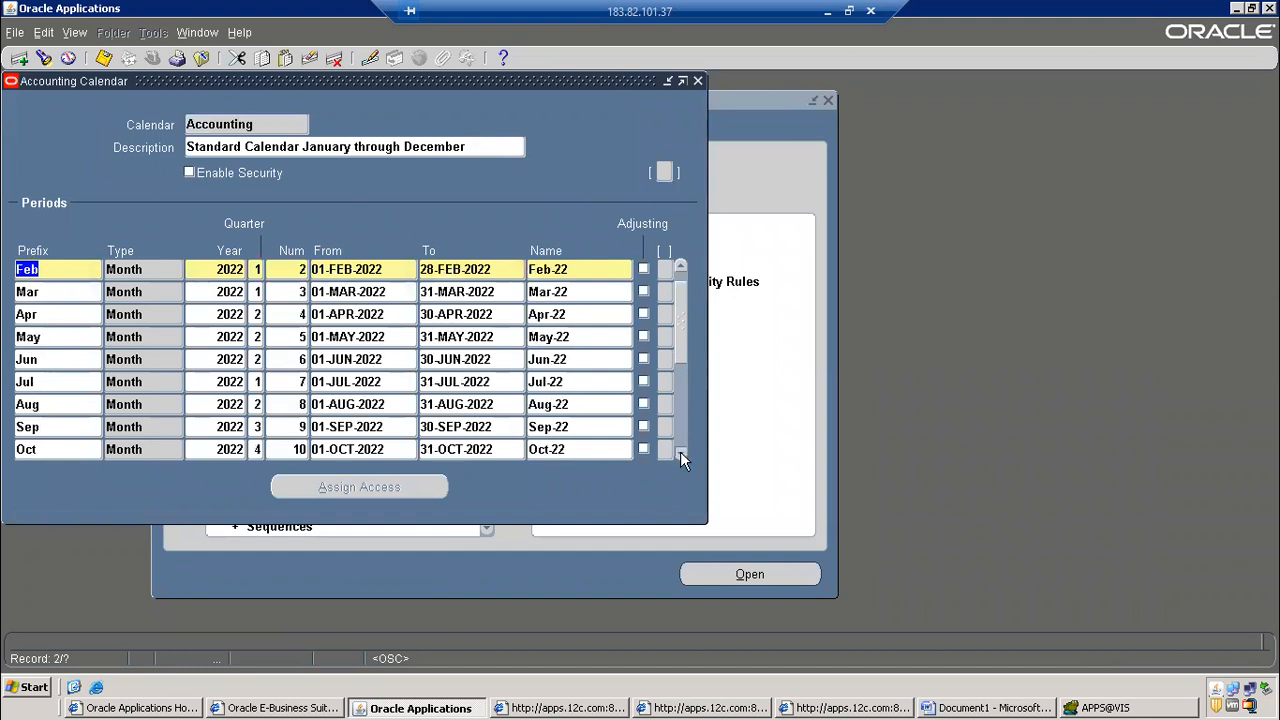
left_click(680, 451)
left_click(680, 451)
left_click(680, 451)
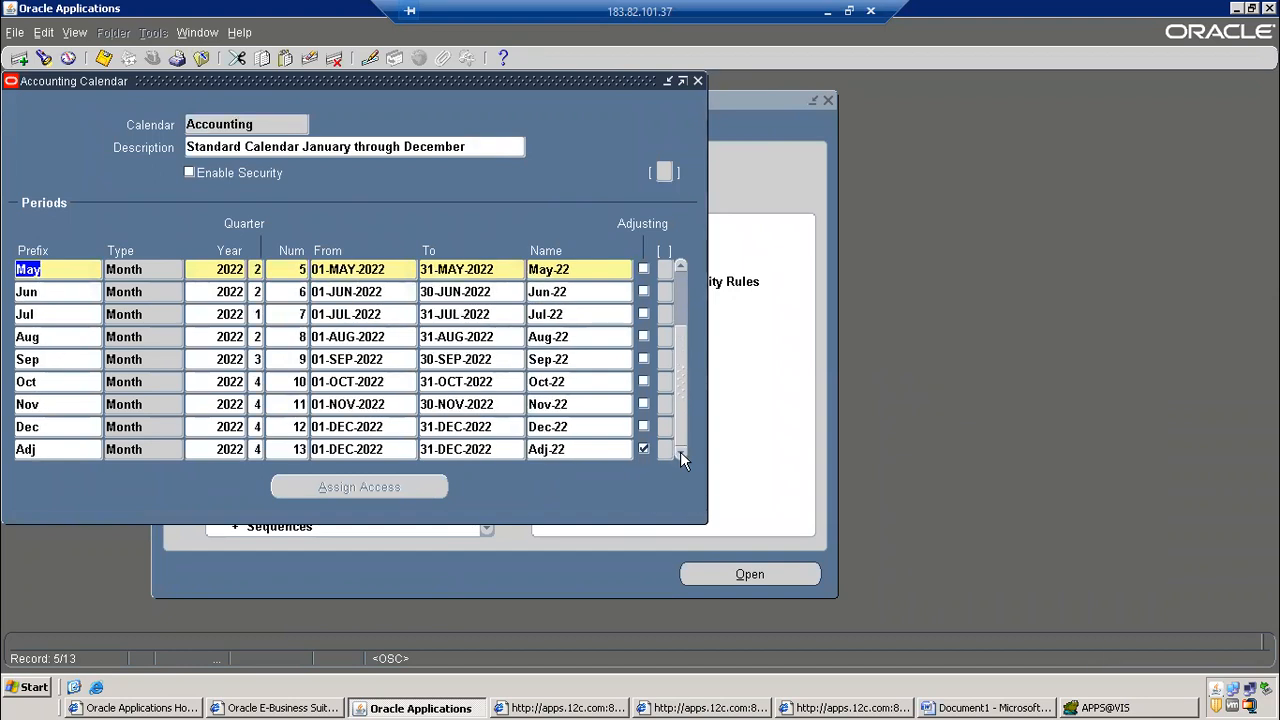
left_click(240, 449)
left_click(47, 451)
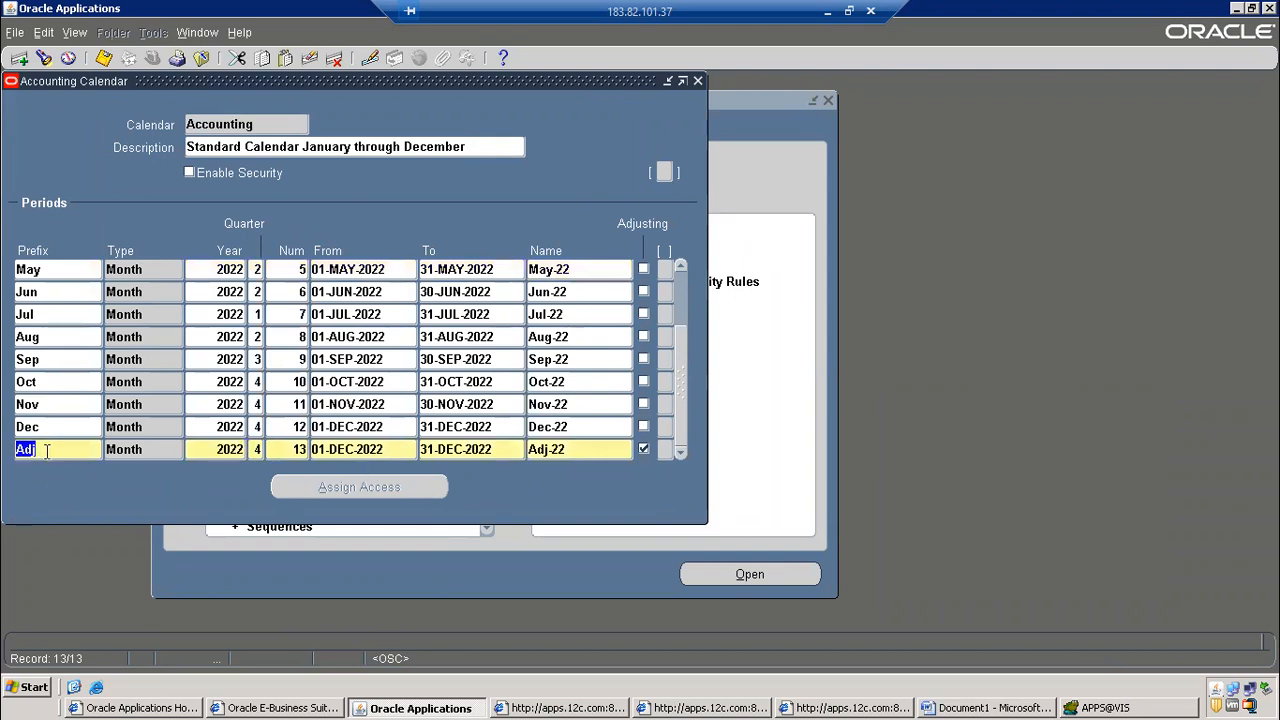
left_click_drag(38, 449, 9, 446)
left_click(387, 452)
left_click(437, 450)
key("ctrl+c")
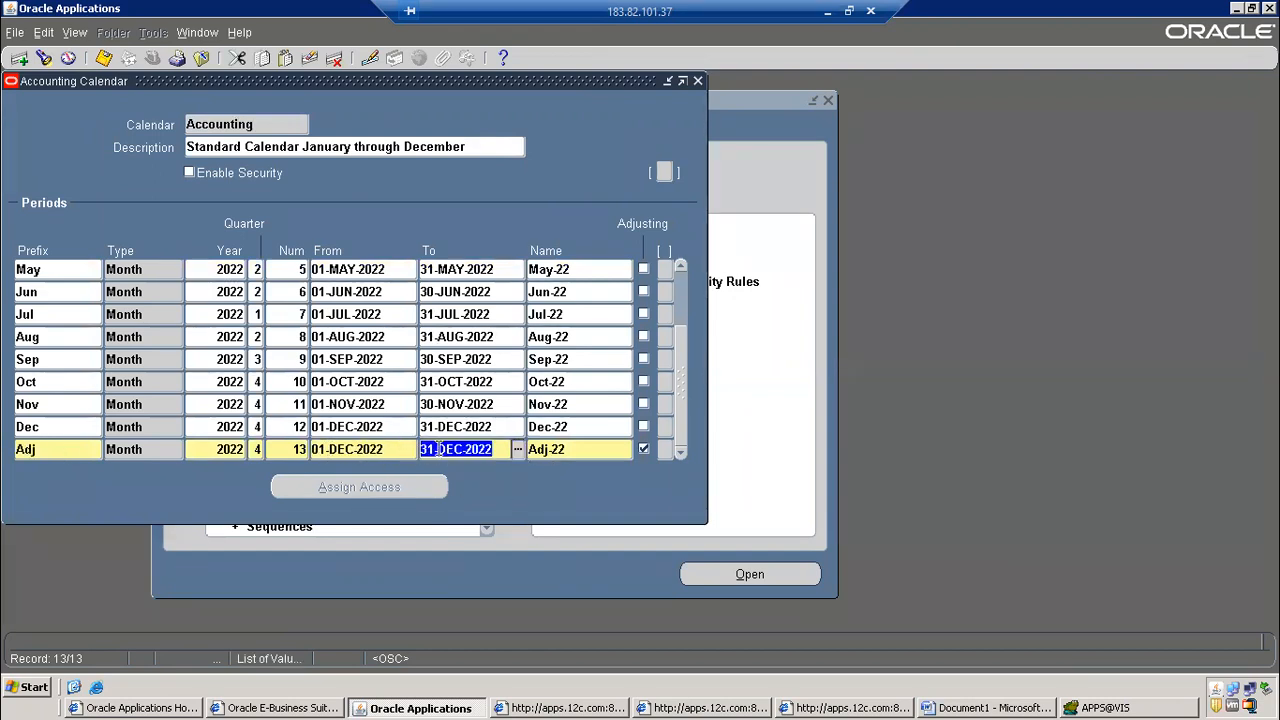
left_click(386, 457)
key("ctrl+v")
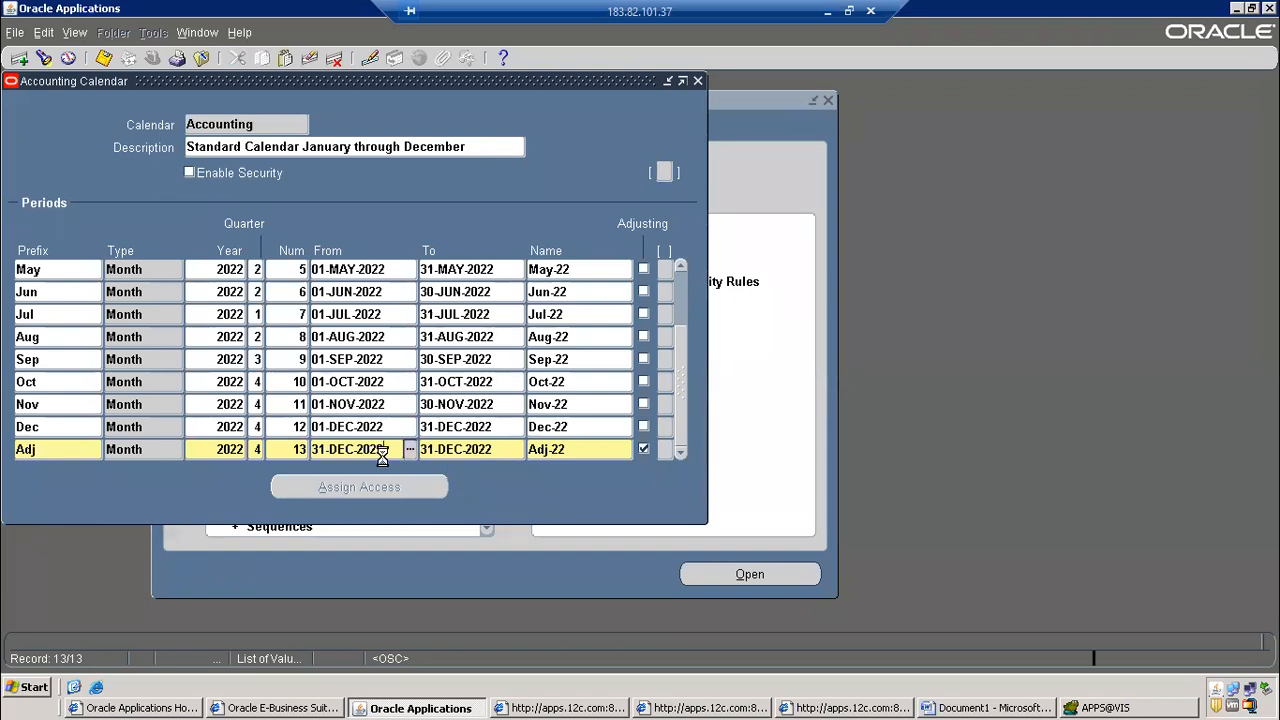
left_click(103, 58)
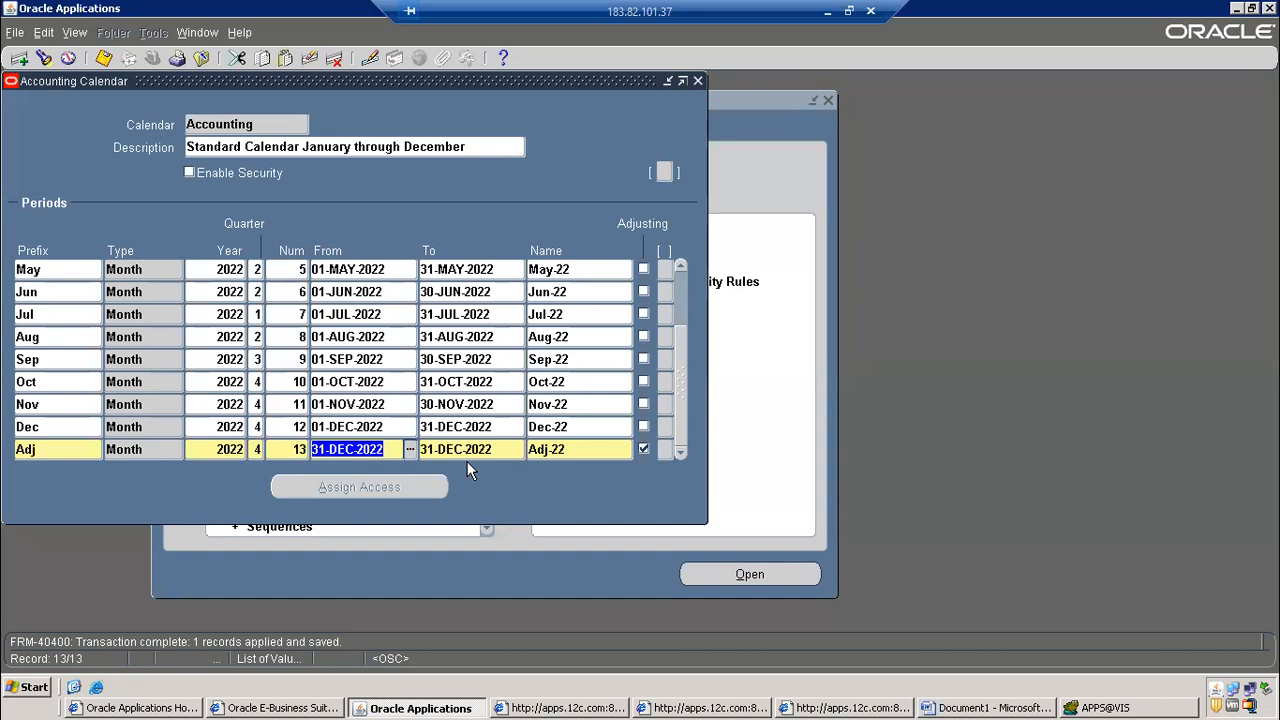
Compare the From and To dates of the adjusting period Adj-22
left_click(460, 452)
left_click(440, 450)
left_click(374, 449)
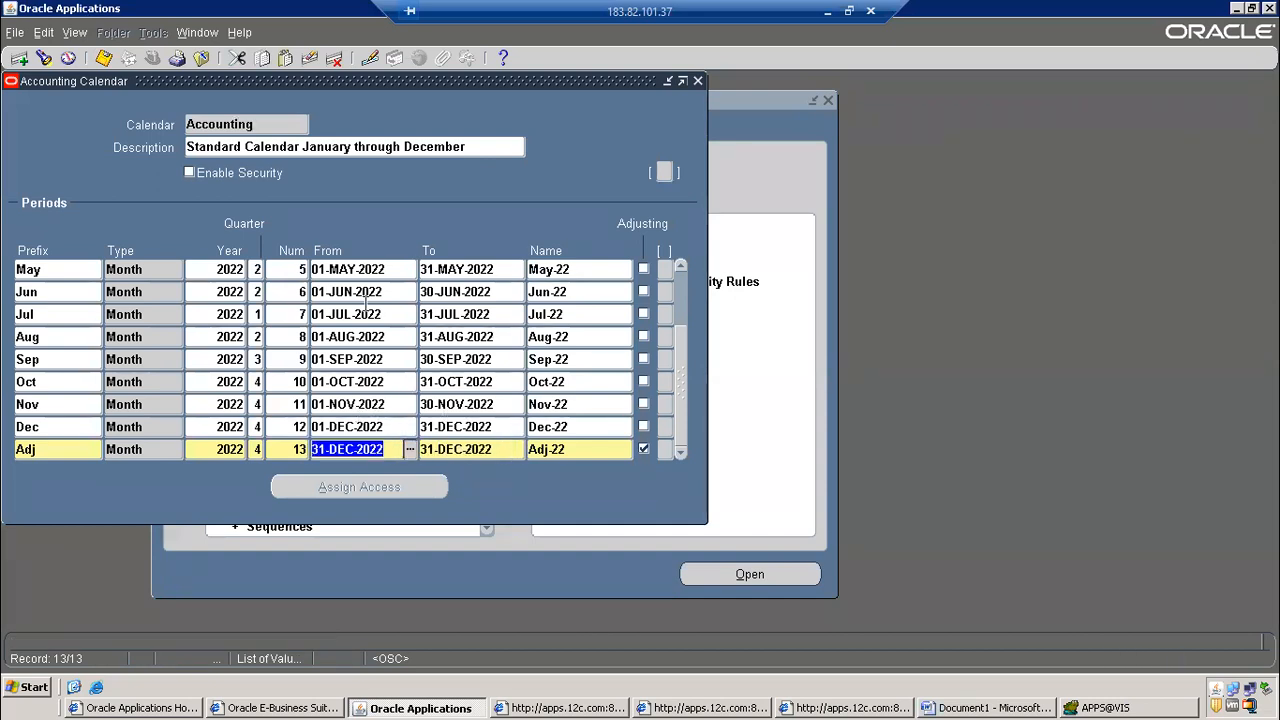
left_click(458, 450)
left_click(370, 449)
left_click(457, 448)
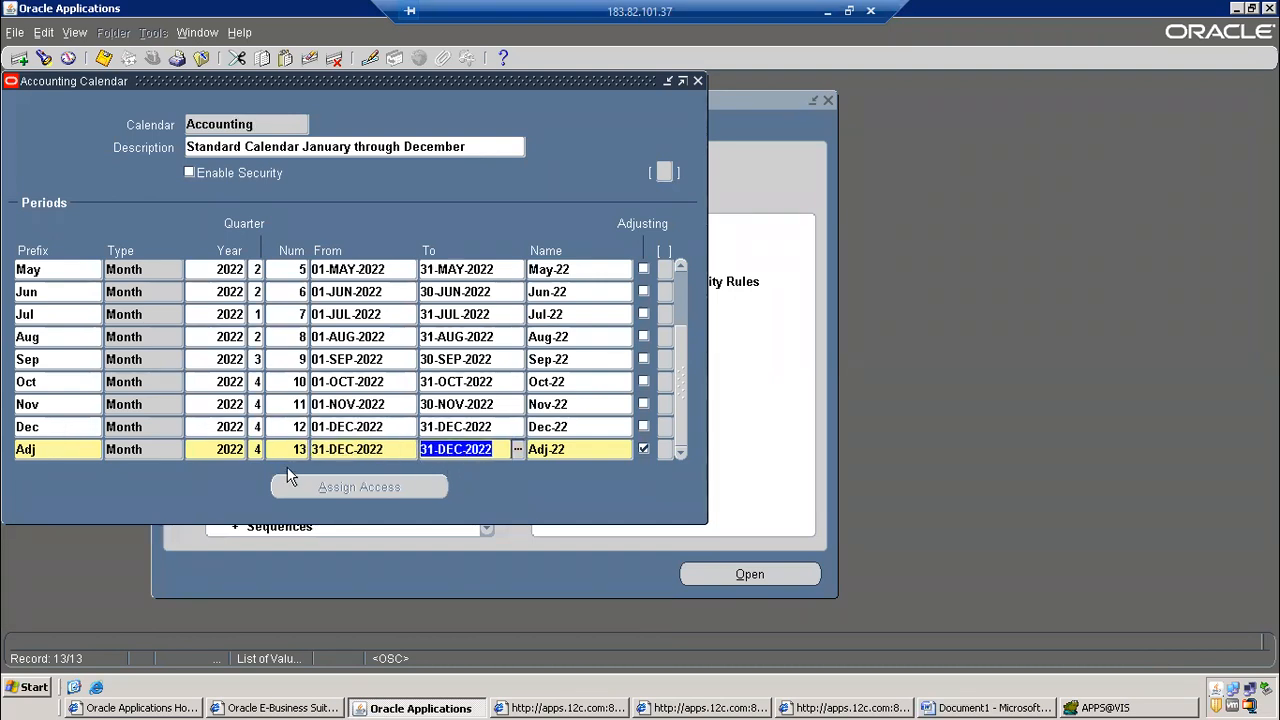
left_click(350, 446)
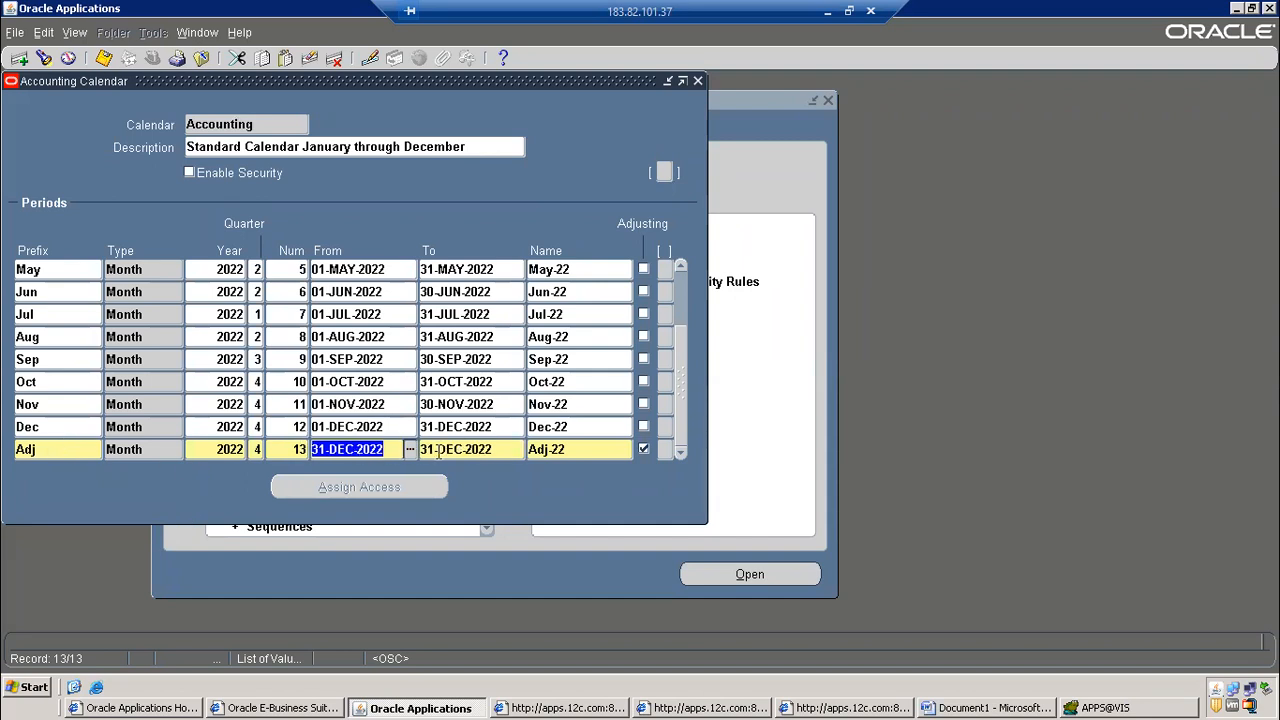
left_click(455, 452)
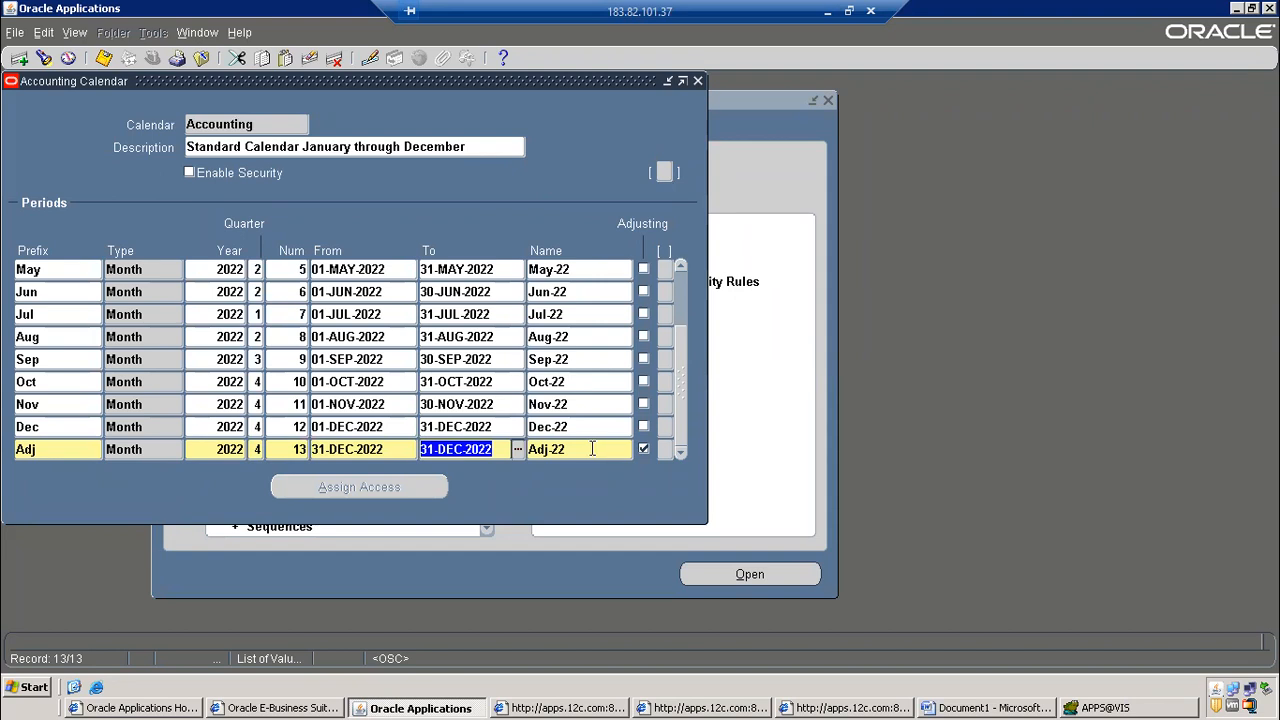
Close the Accounting calendar form and submit the calendar validation
left_click(201, 58)
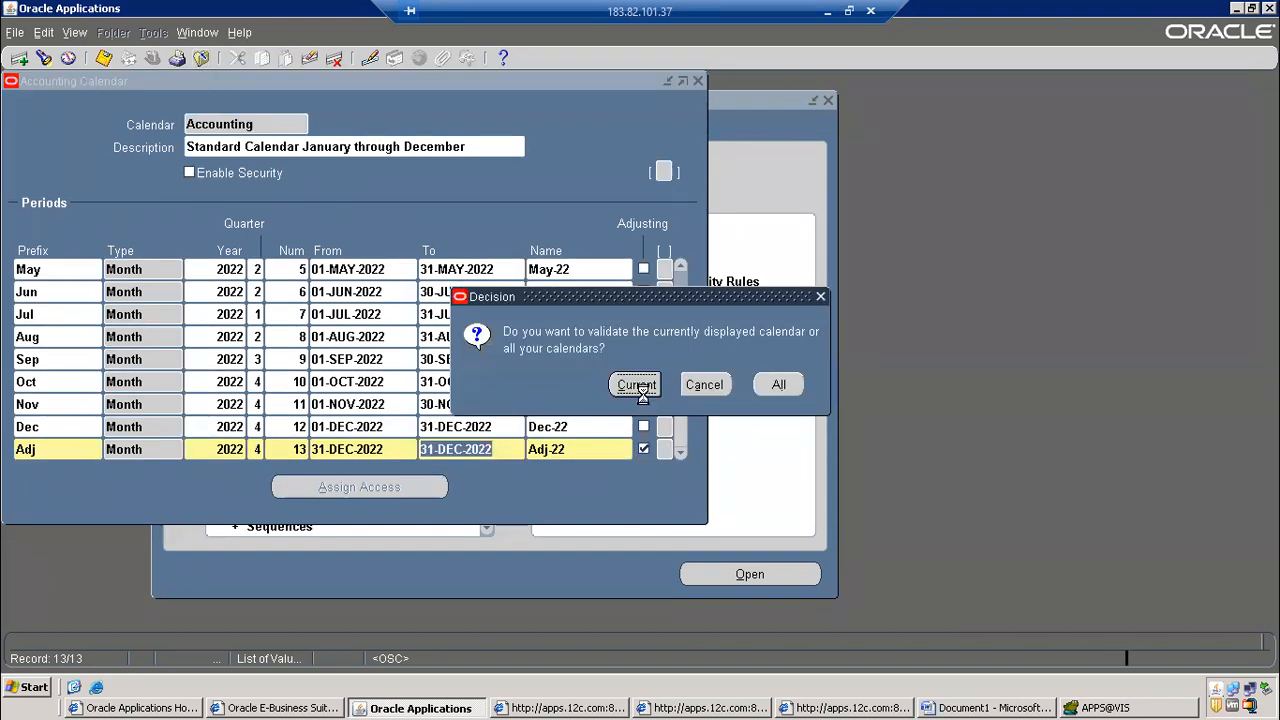
left_click(788, 383)
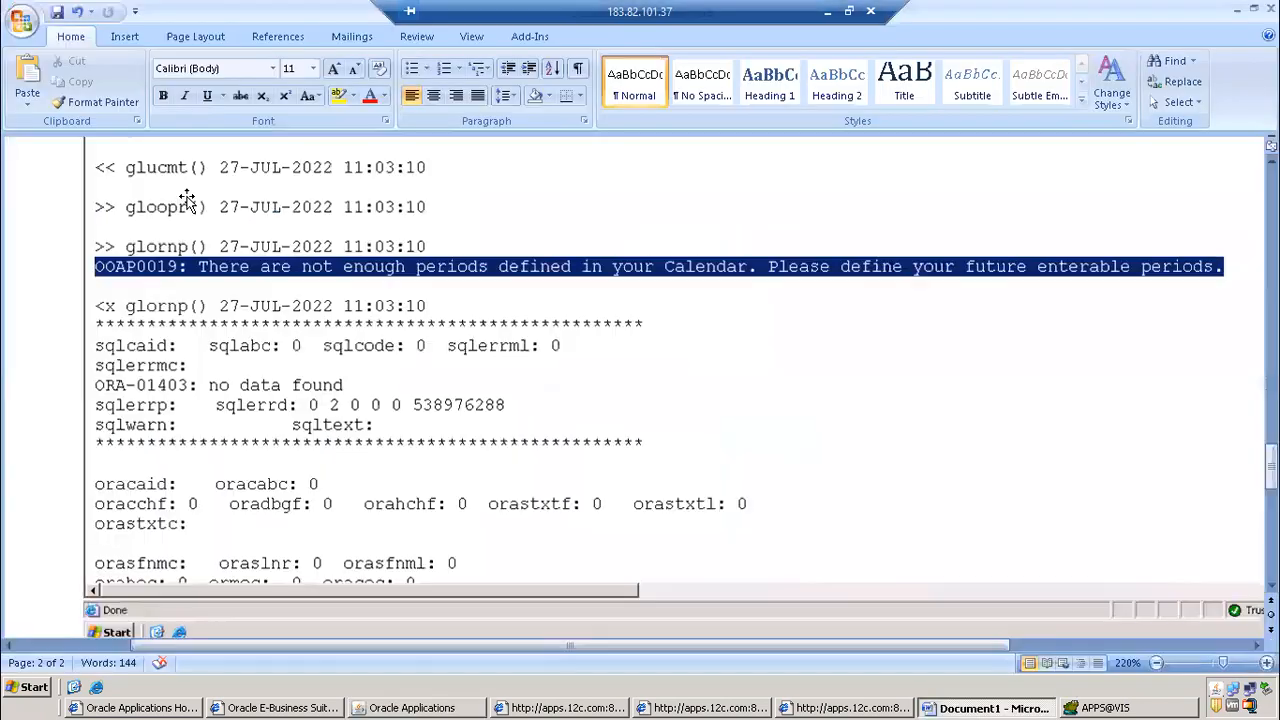
Change the last digit of the order number in the notes' Order entry line to 5 and copy the full number
scroll(400, 423, "up", 15)
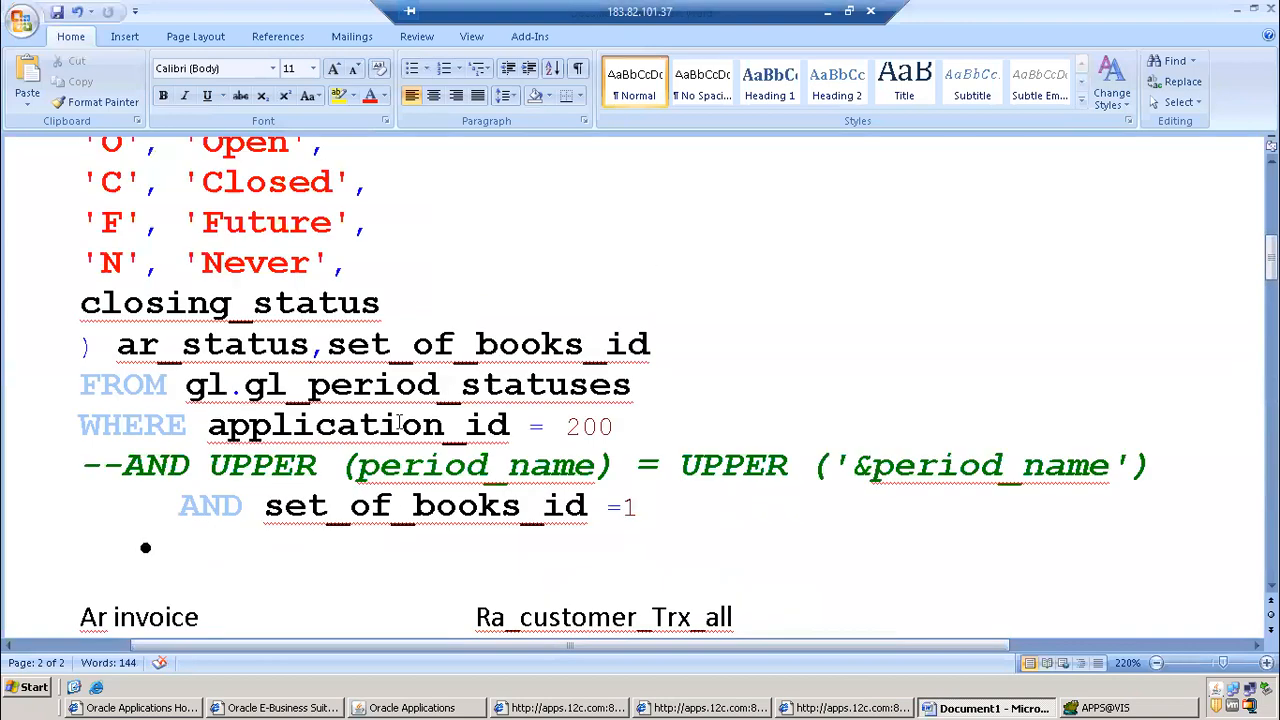
scroll(352, 352, "up", 1)
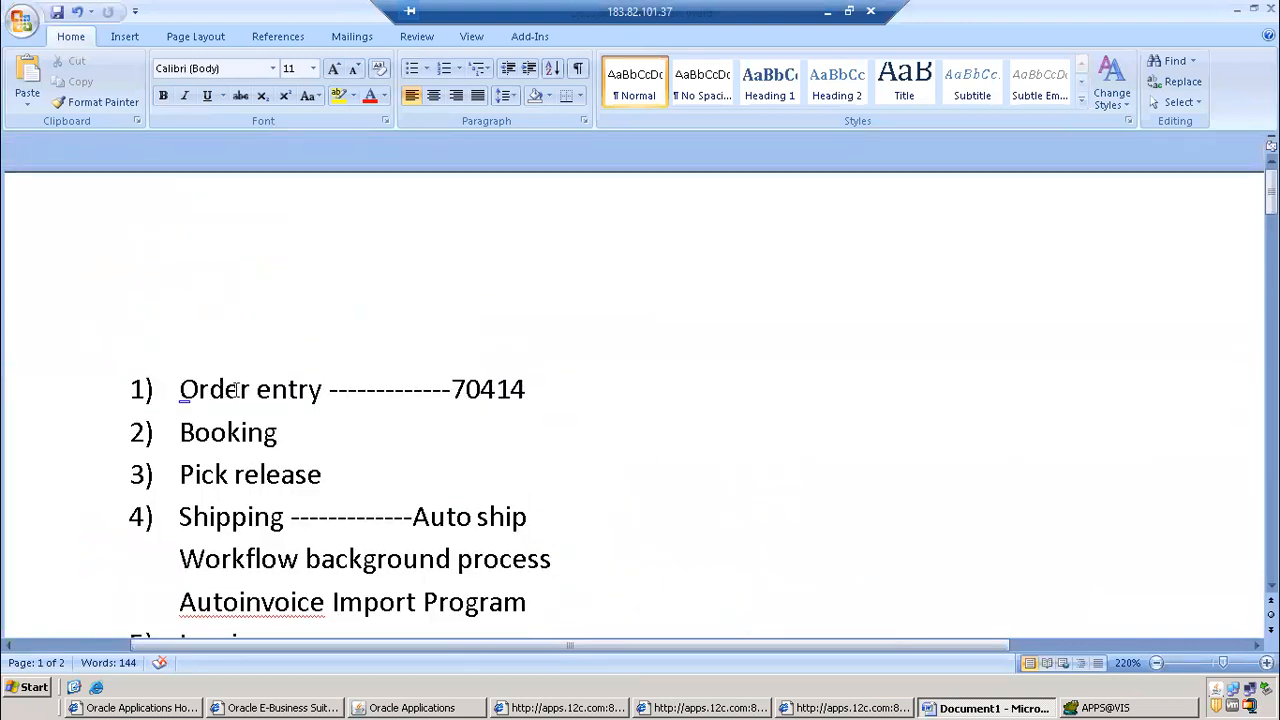
scroll(449, 457, "down", 3)
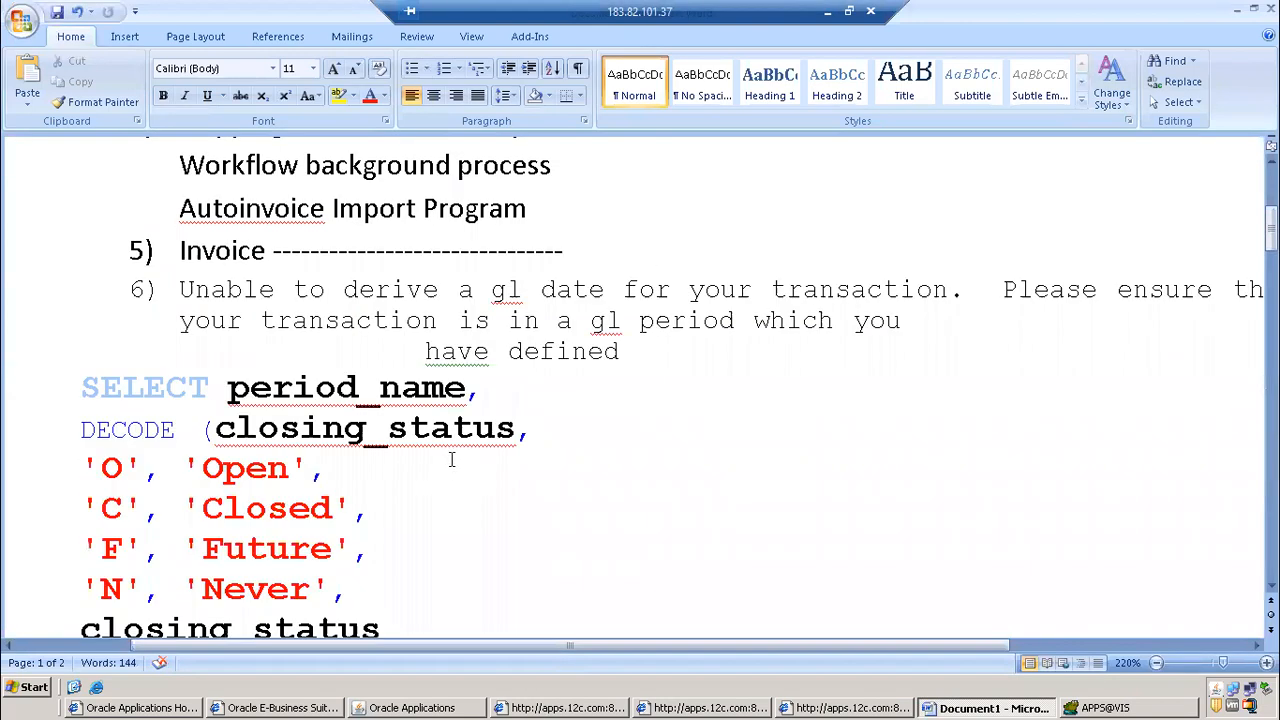
scroll(447, 380, "down", 6)
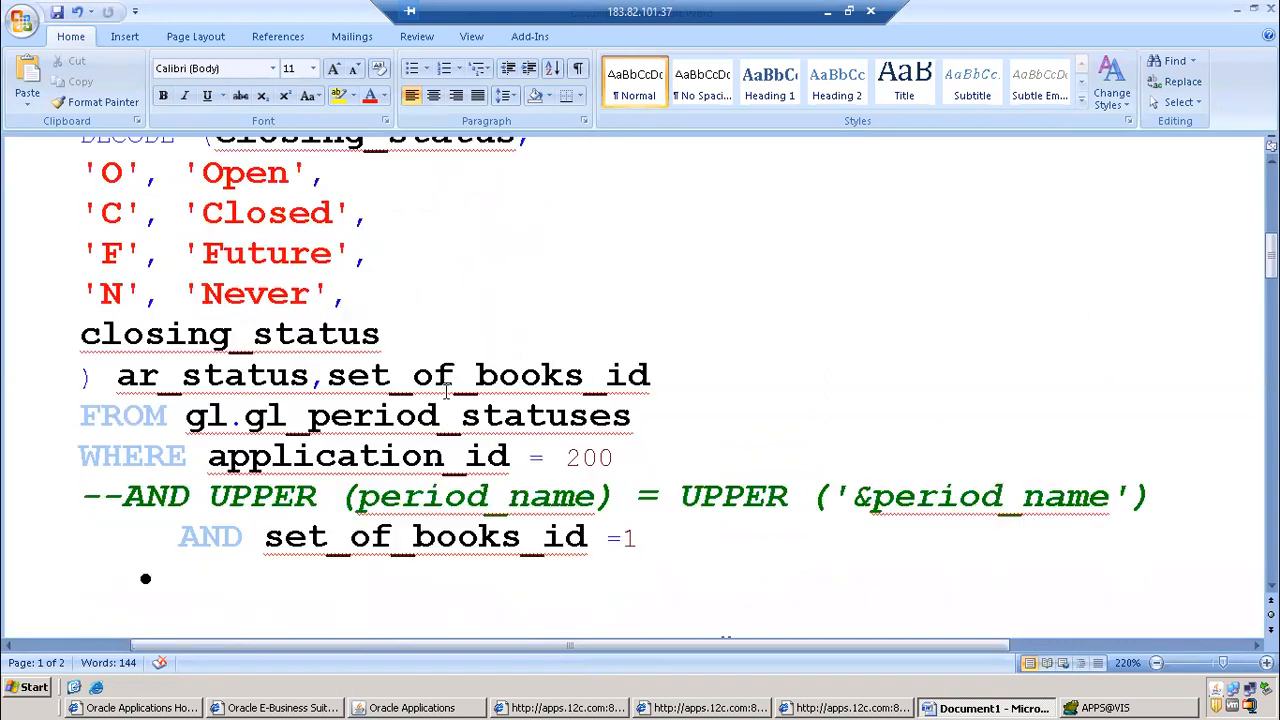
scroll(448, 397, "up", 6)
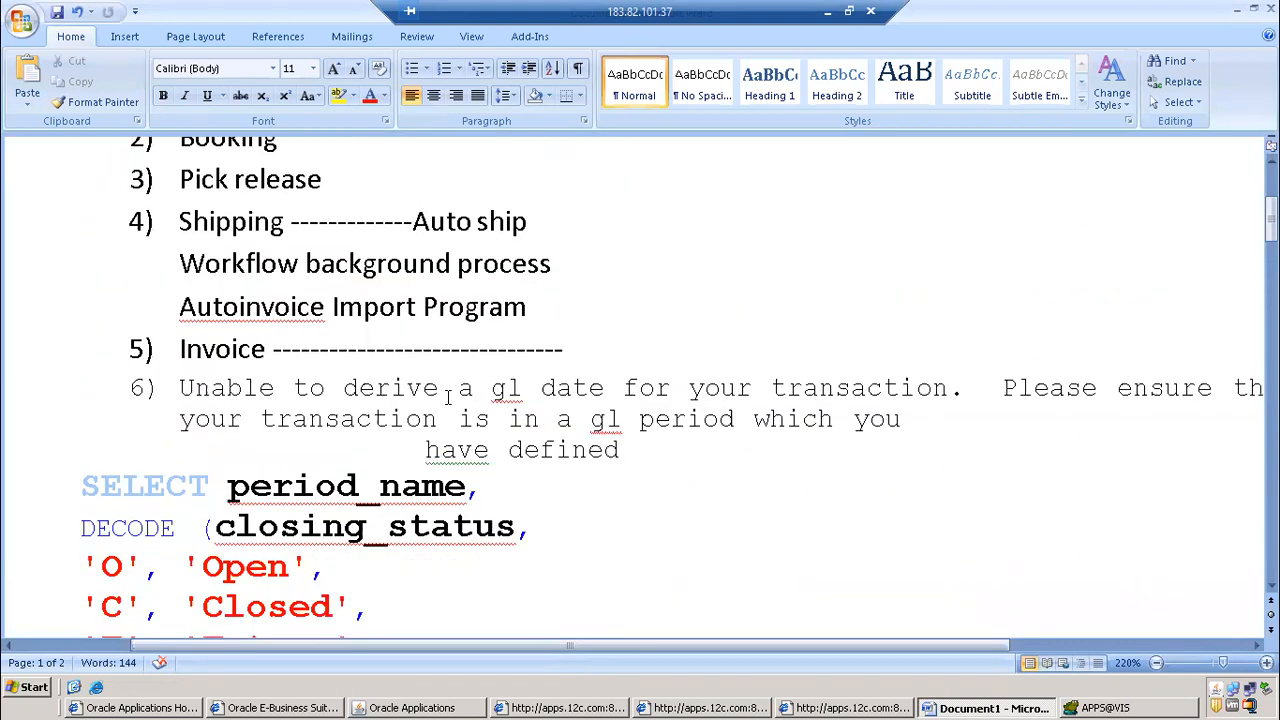
scroll(449, 397, "up", 1)
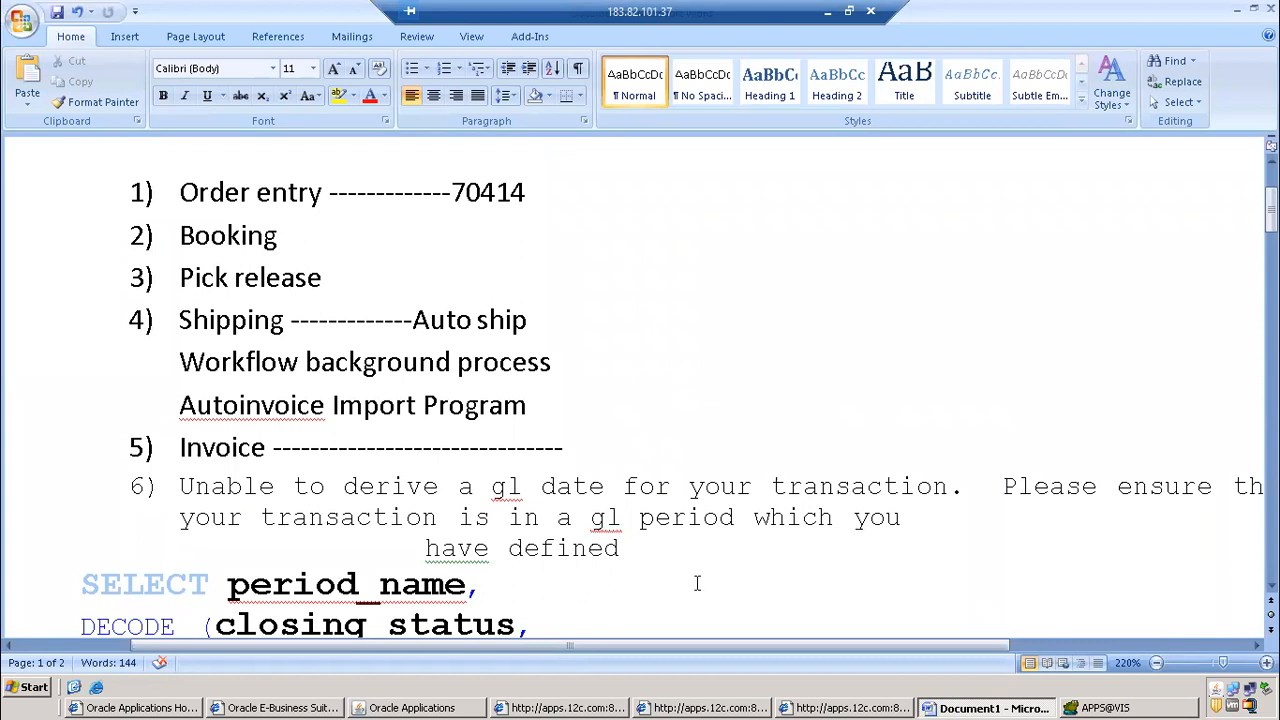
double_click(513, 192)
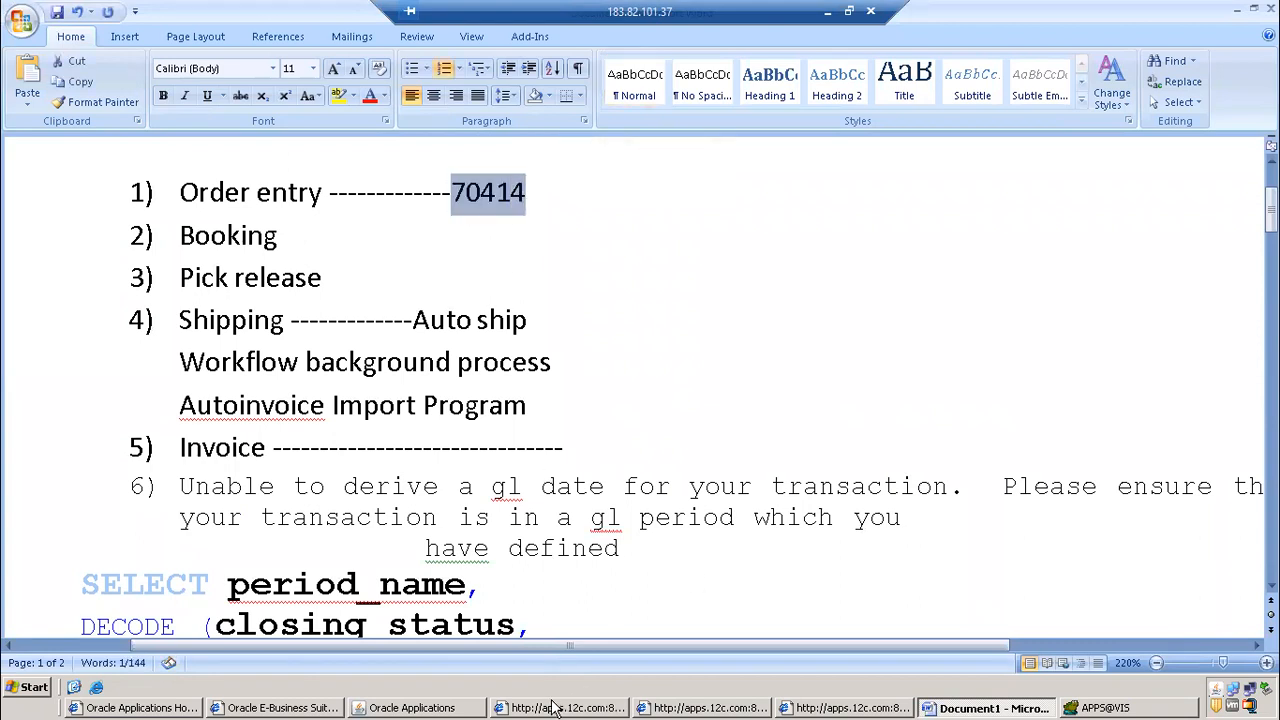
left_click(533, 193)
key("BackSpace")
type("5")
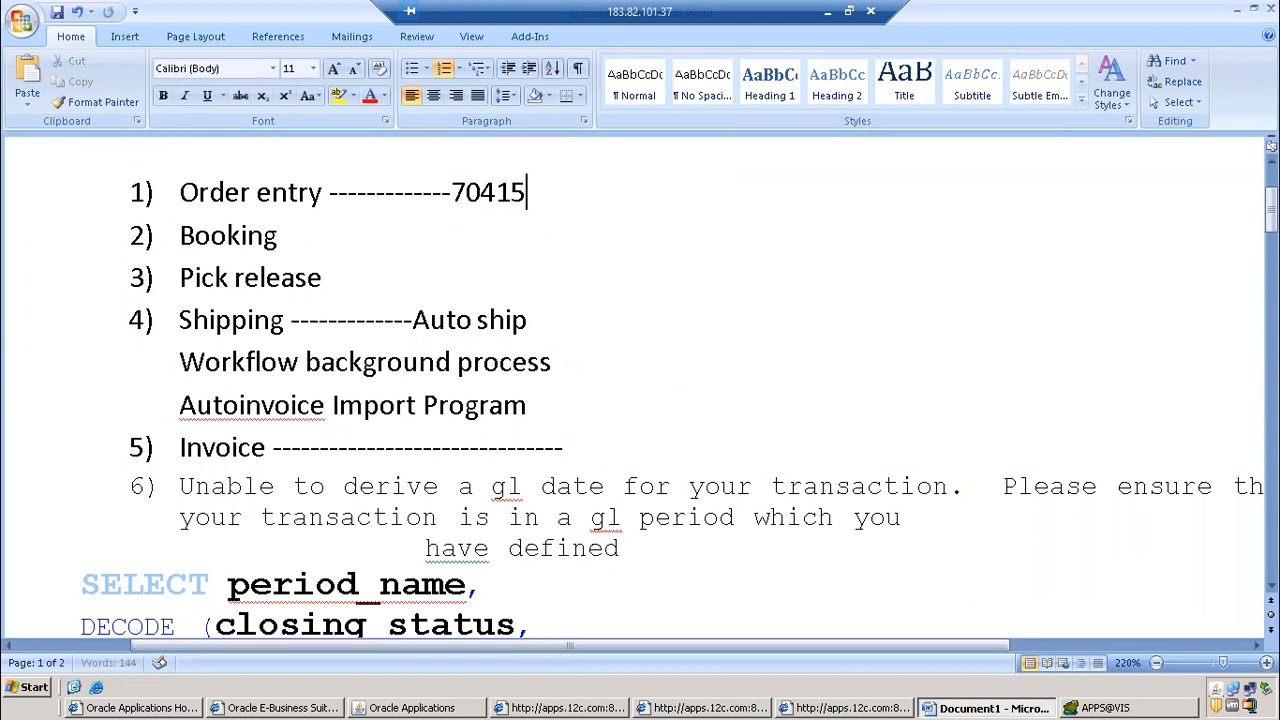
left_click_drag(463, 192, 531, 192)
key("ctrl+c")
left_click(535, 192)
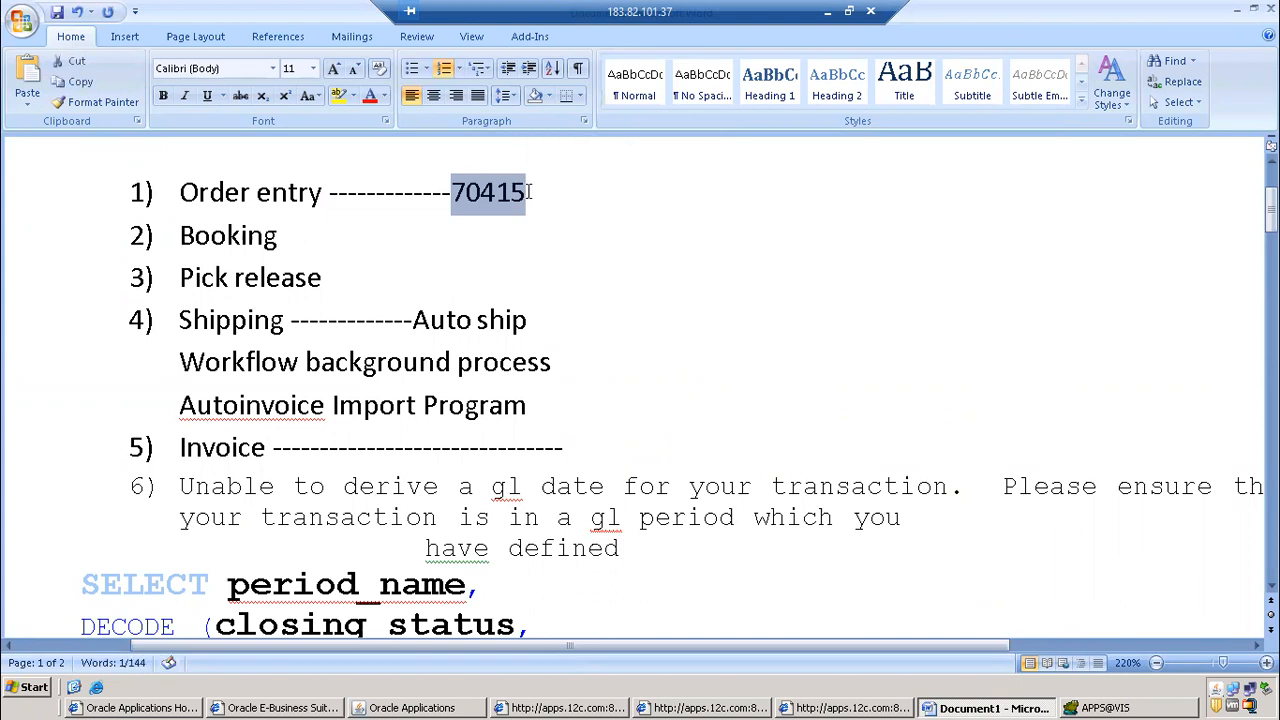
Switch to Oracle Applications, choose the Receivables, Vision Operations (USA) responsibility and open the Transactions form
left_click(452, 708)
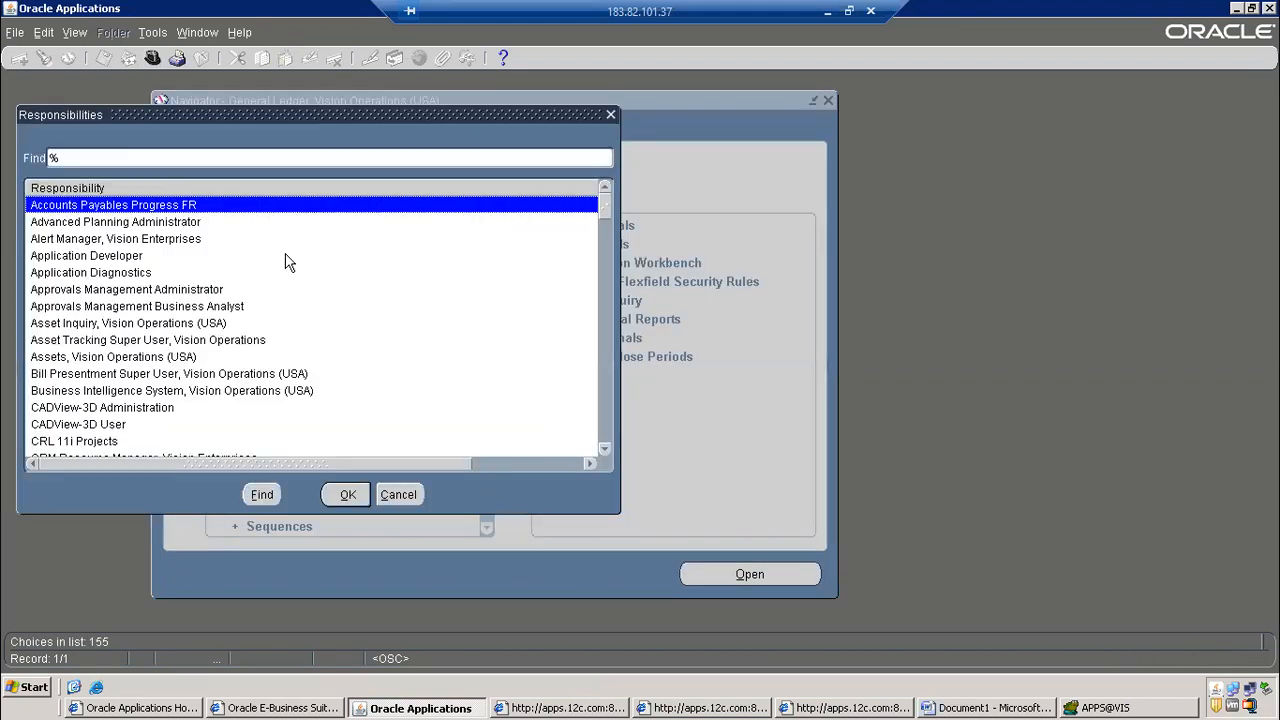
type("re")
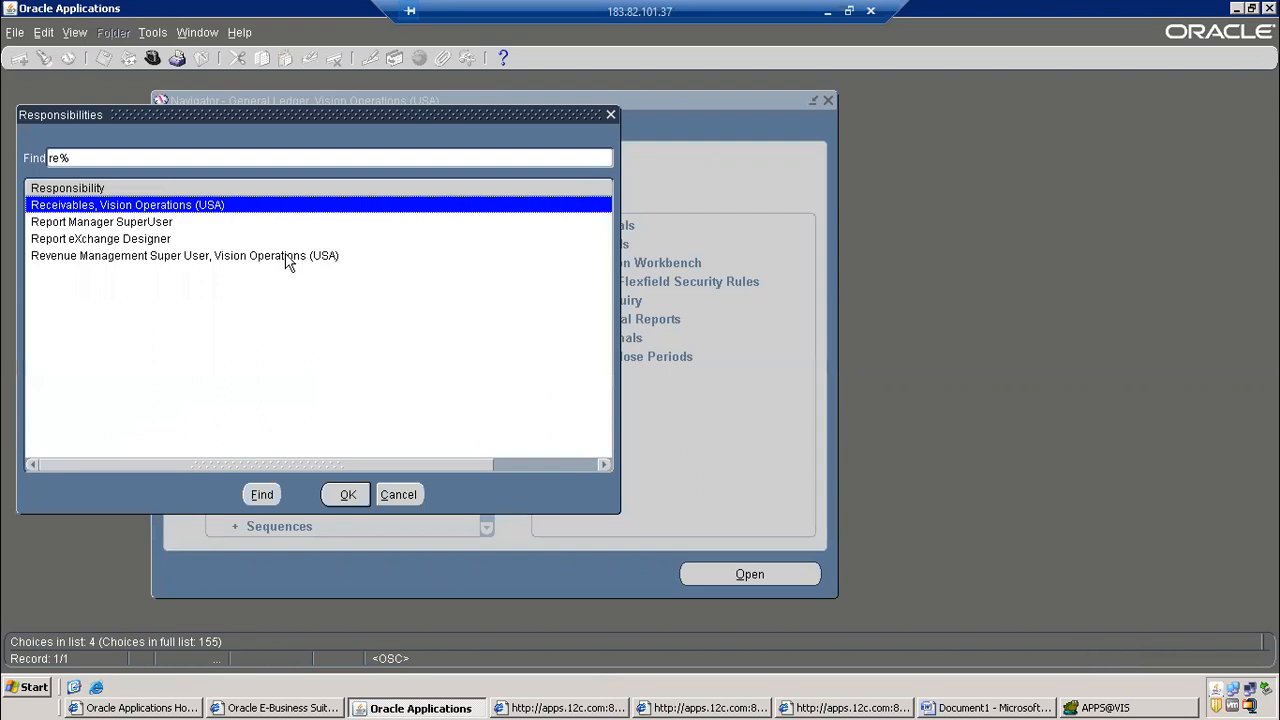
double_click(110, 204)
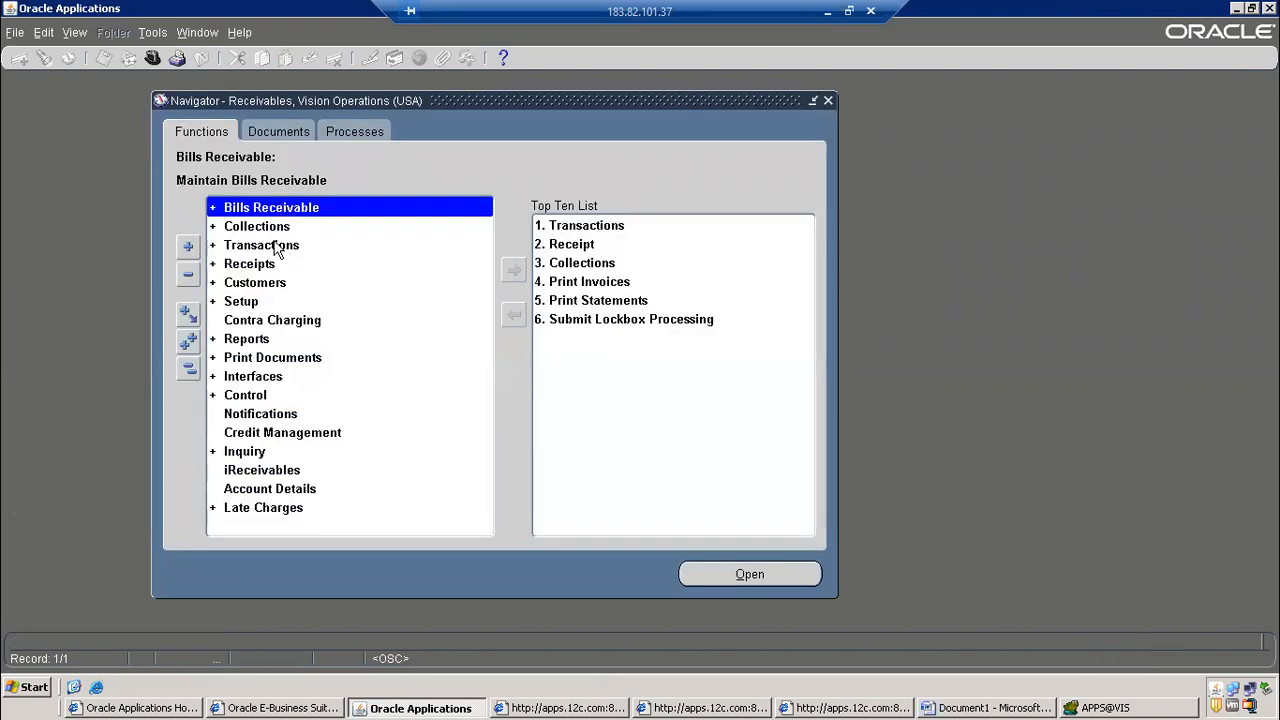
double_click(277, 250)
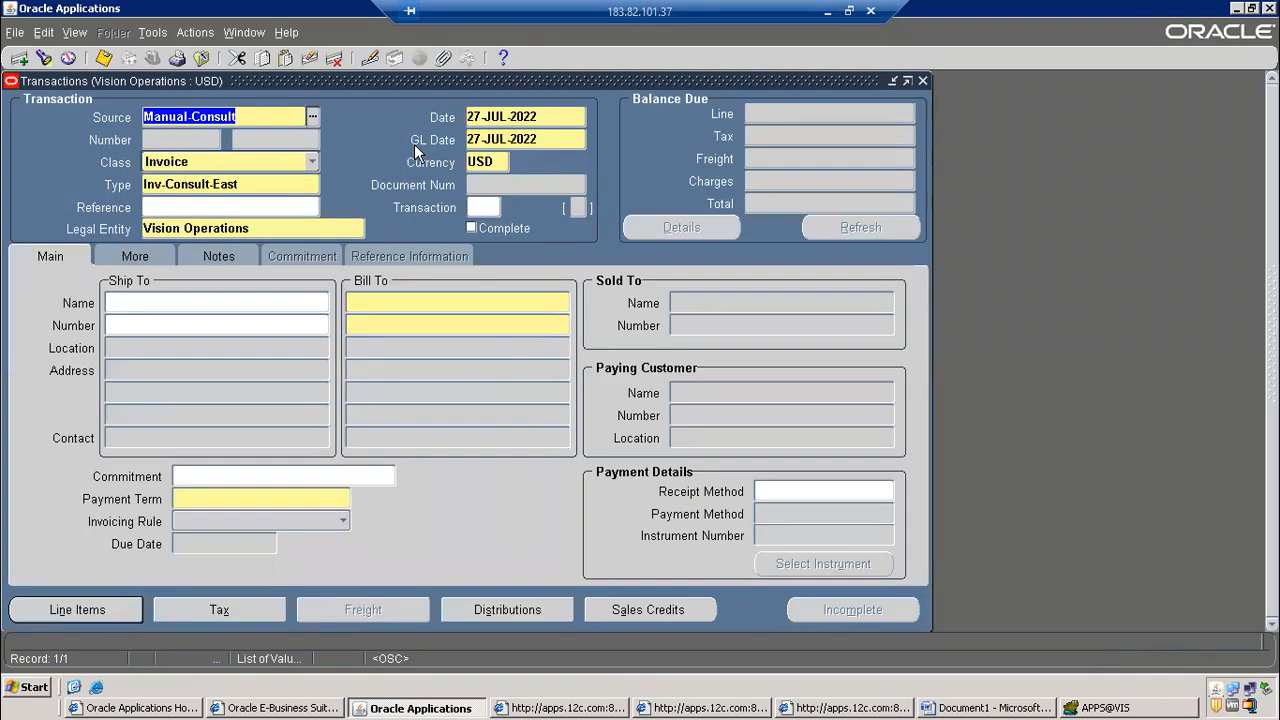
Query the transactions with source ORDER ENTRY and the copied order number as reference
key("F11")
type("ORDER ENTRY")
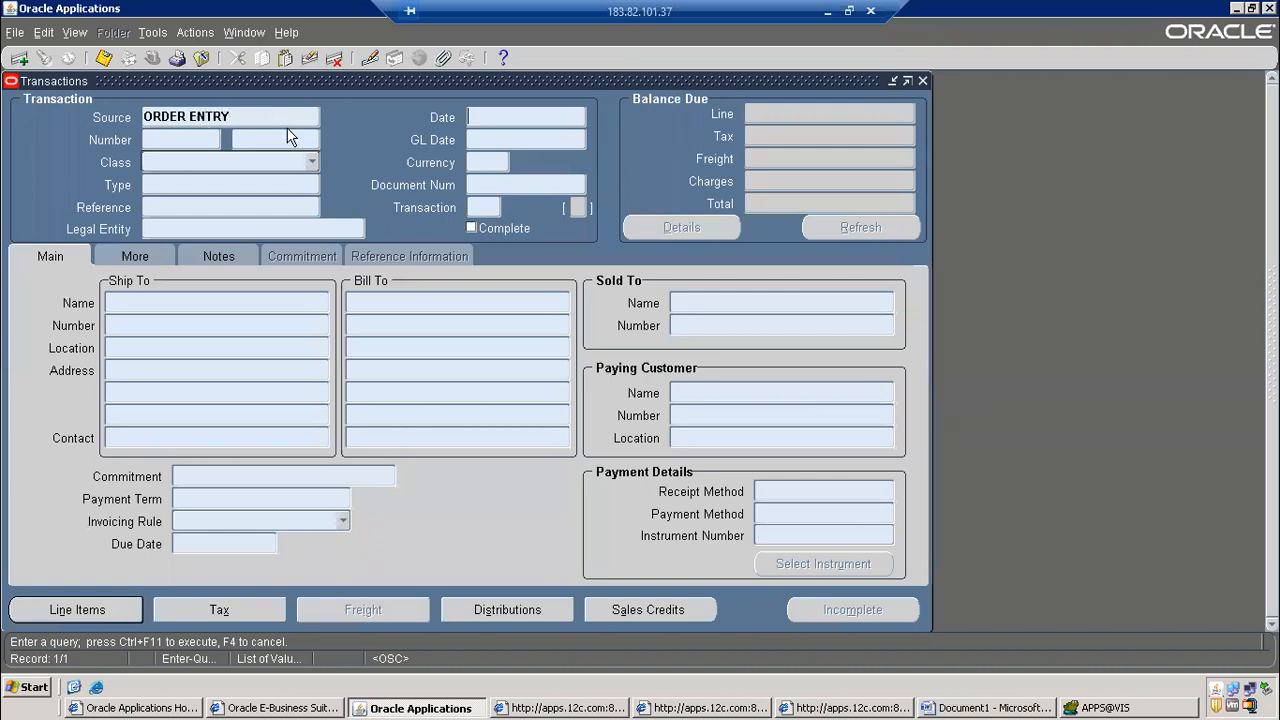
key("Tab")
left_click(213, 204)
key("ctrl+v")
key("ctrl+F11")
Copy the transaction's invoice number and paste it at the end of the Invoice line in the Word notes
left_click(262, 140)
right_click(262, 140)
key("ctrl+c")
left_click(285, 166)
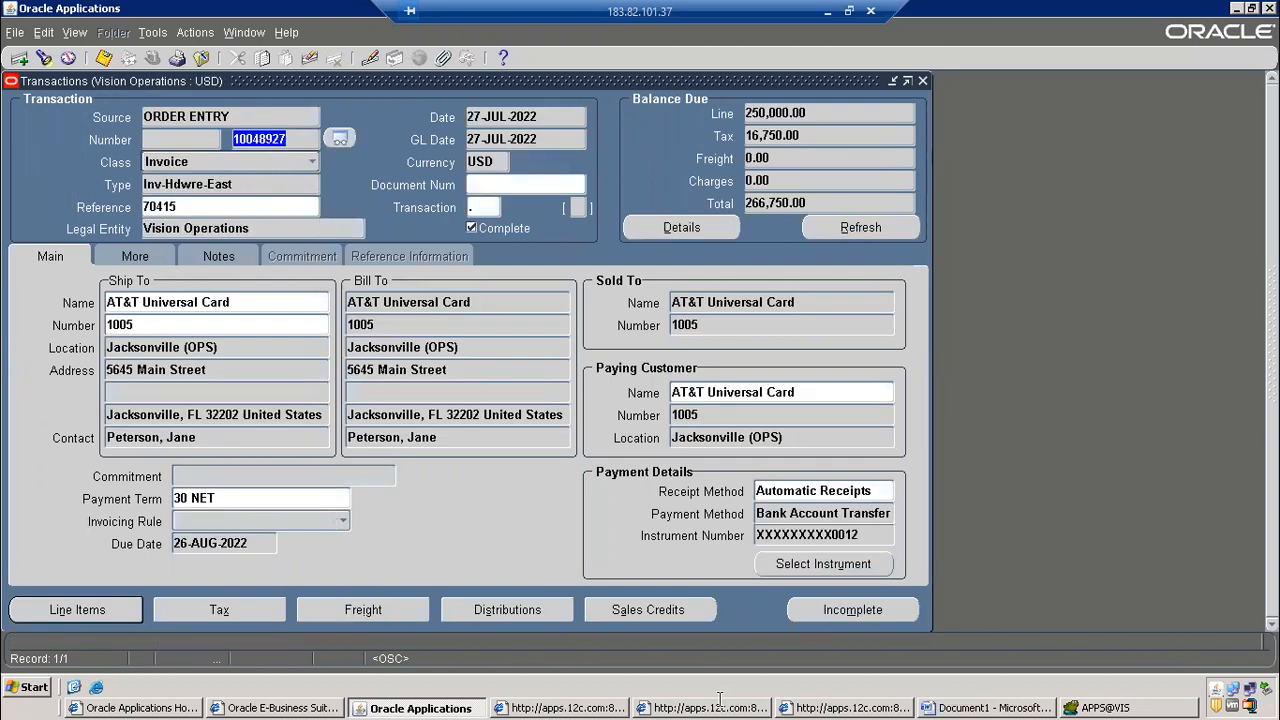
left_click(931, 706)
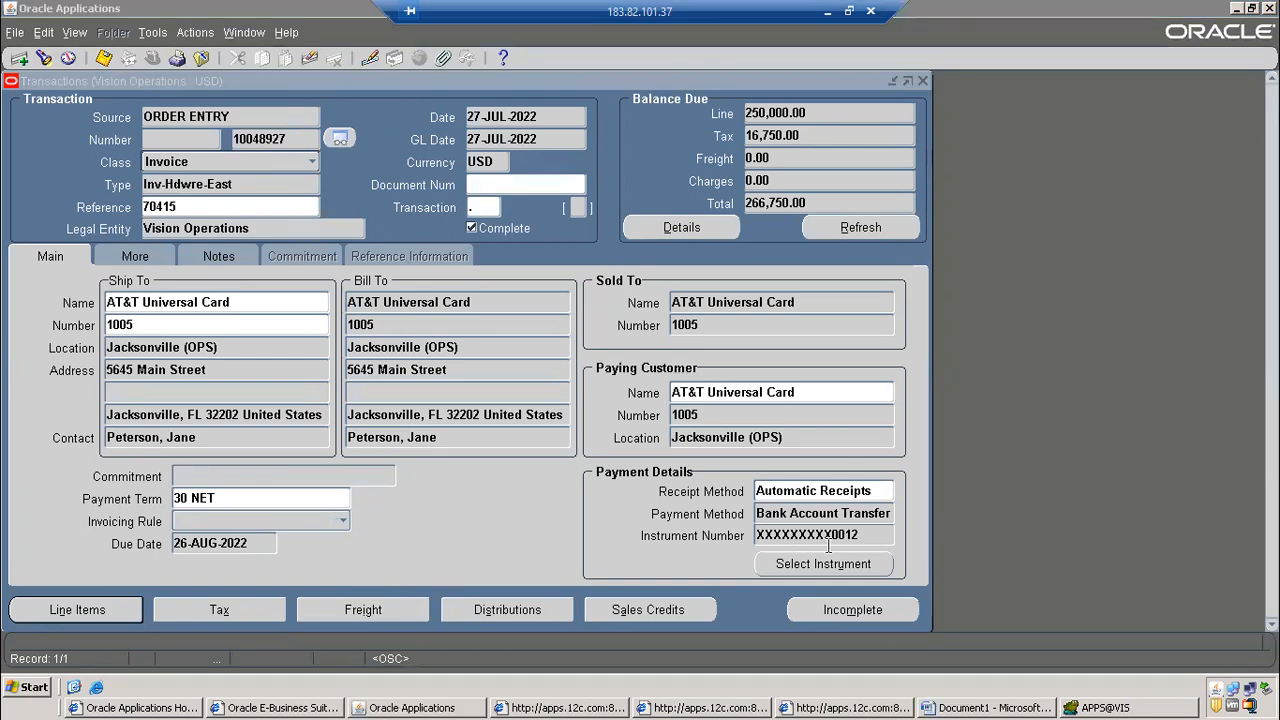
left_click(1013, 707)
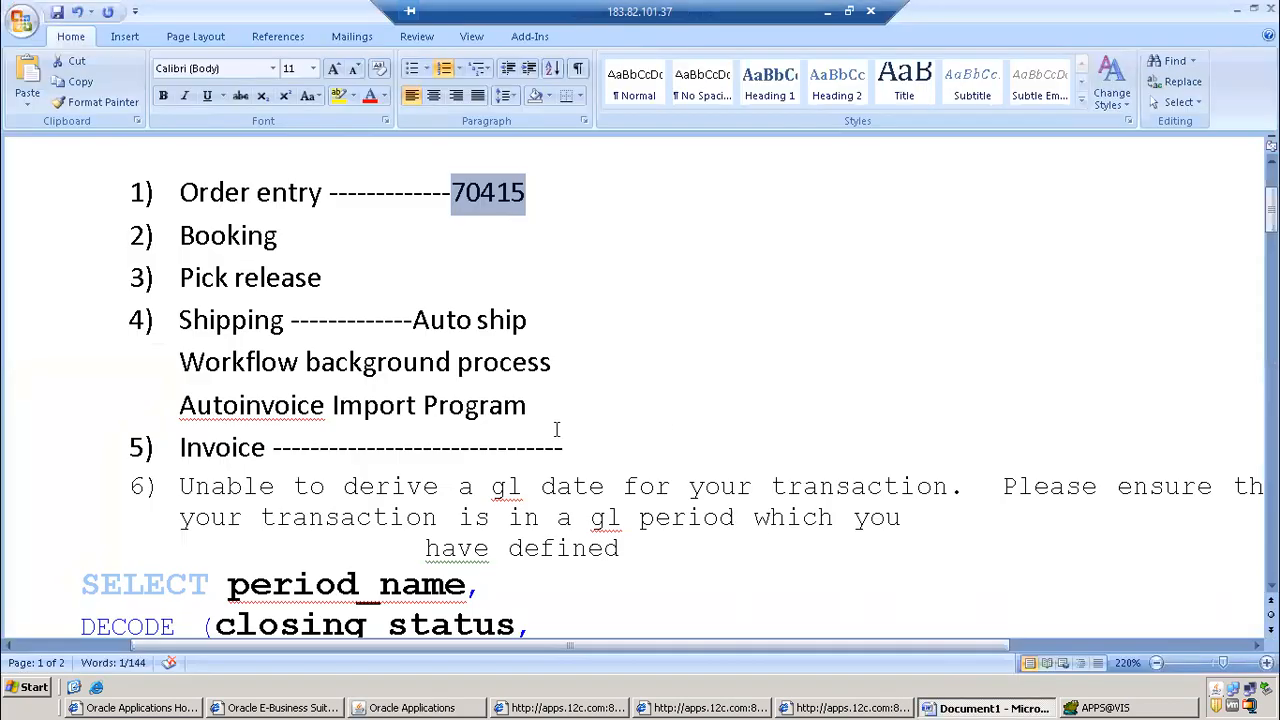
left_click(594, 445)
key("ctrl+v")
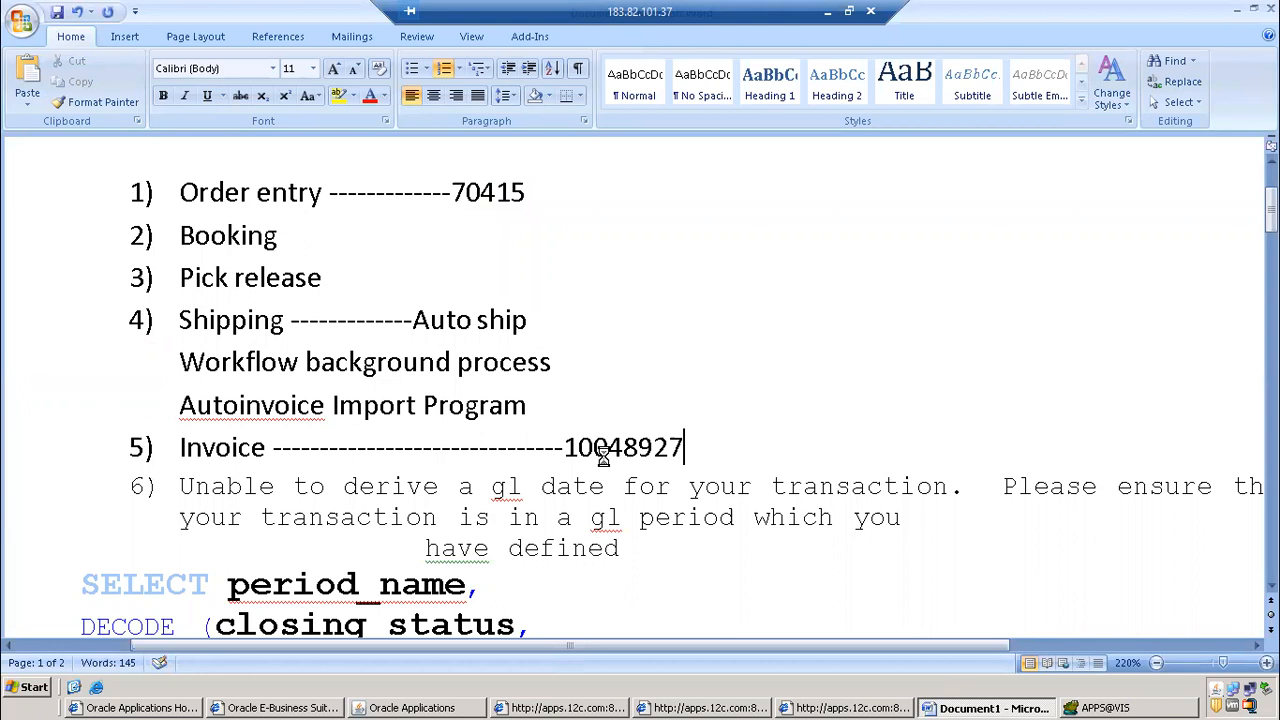
Save the notes to the Desktop as Order entry.docx
key("ctrl+s")
left_click(323, 236)
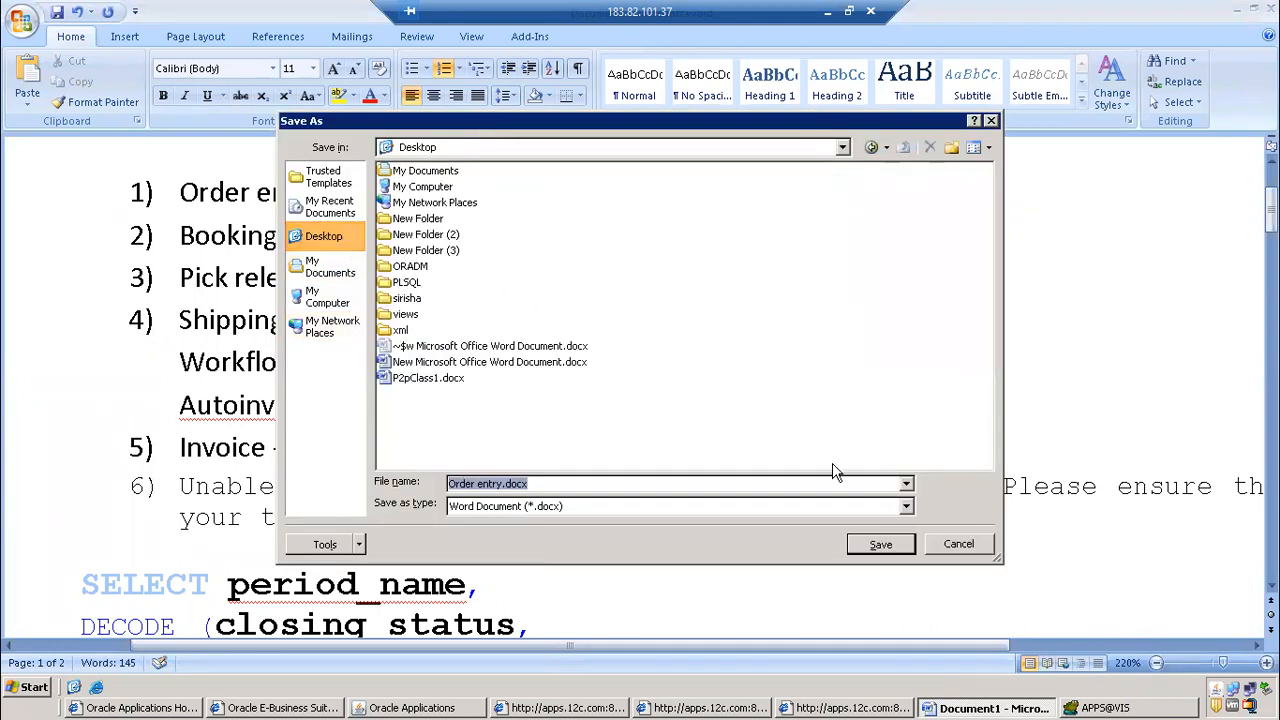
left_click(892, 548)
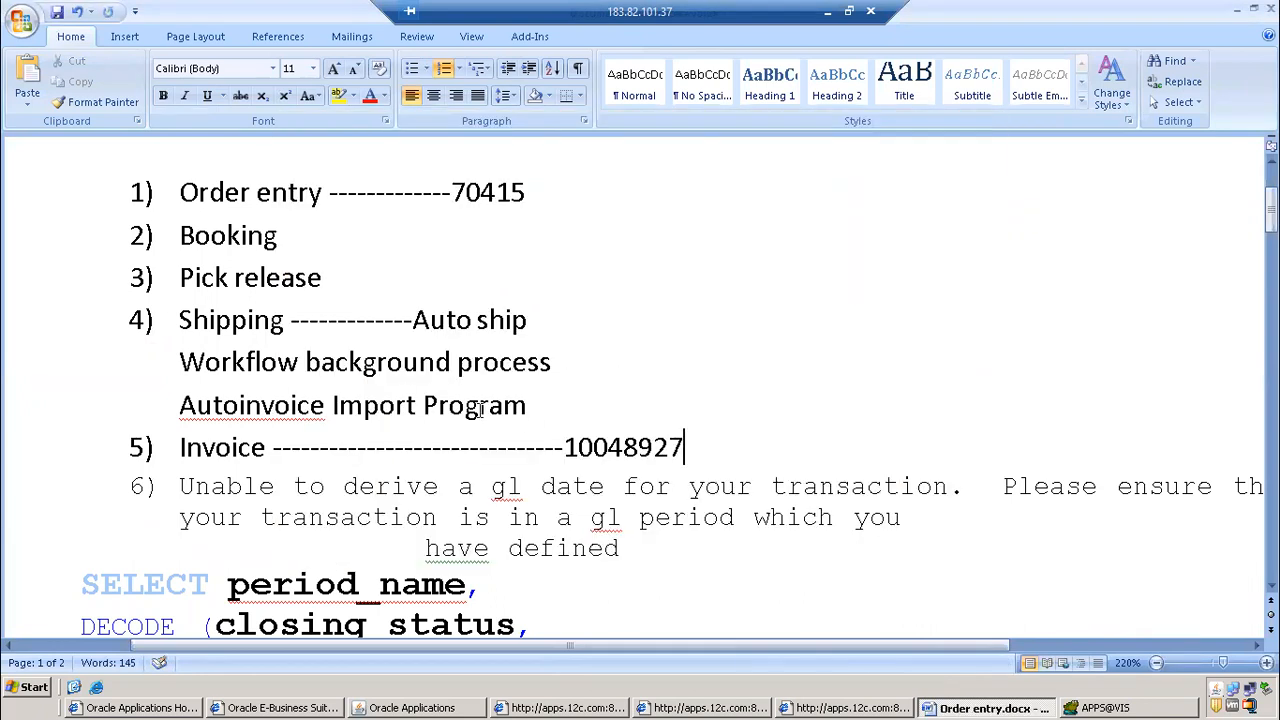
Review the notes on the GL date error, the period status query, the calendar log and the AR invoice steps
scroll(440, 345, "down", 5)
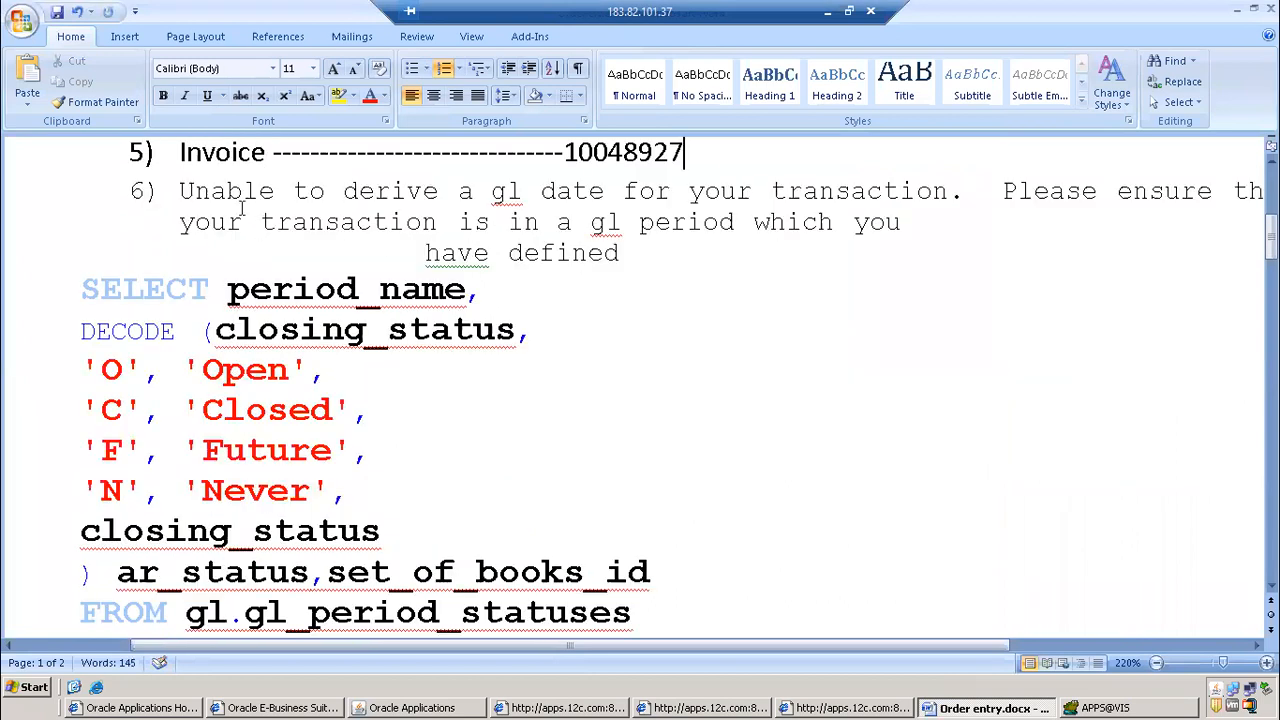
left_click_drag(205, 190, 674, 251)
scroll(600, 320, "down", 5)
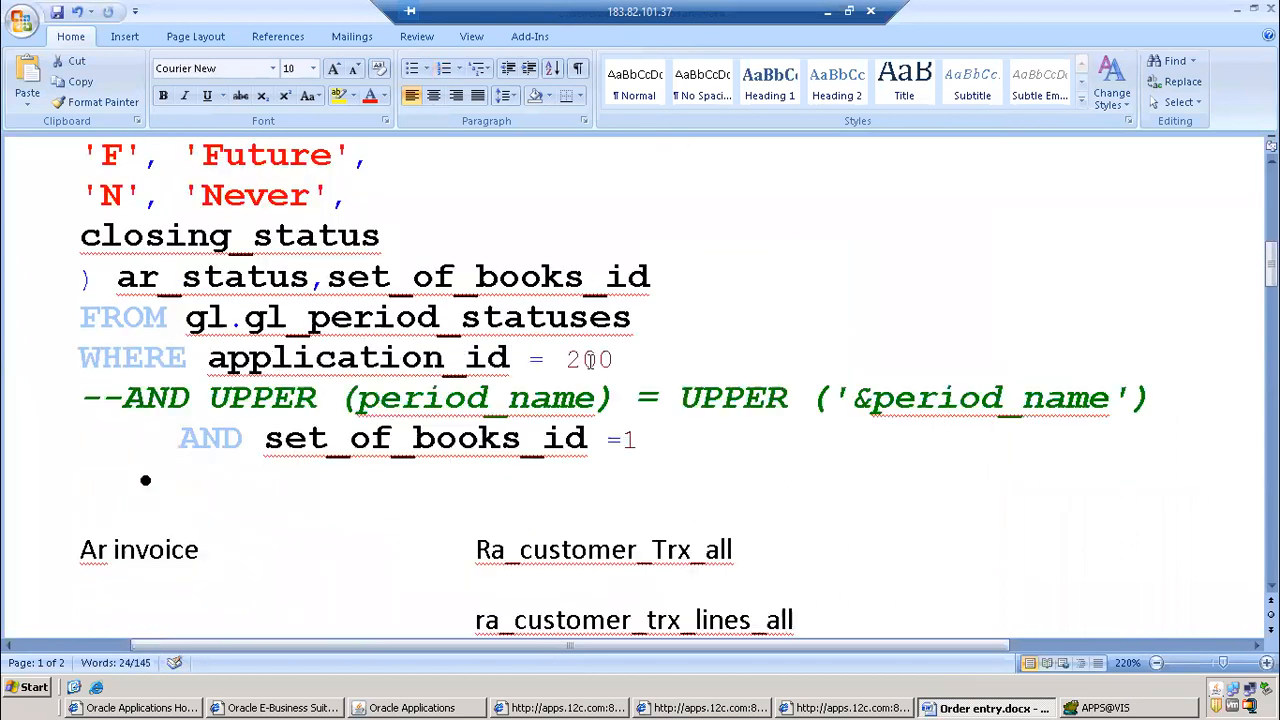
scroll(433, 335, "down", 5)
scroll(530, 430, "down", 15)
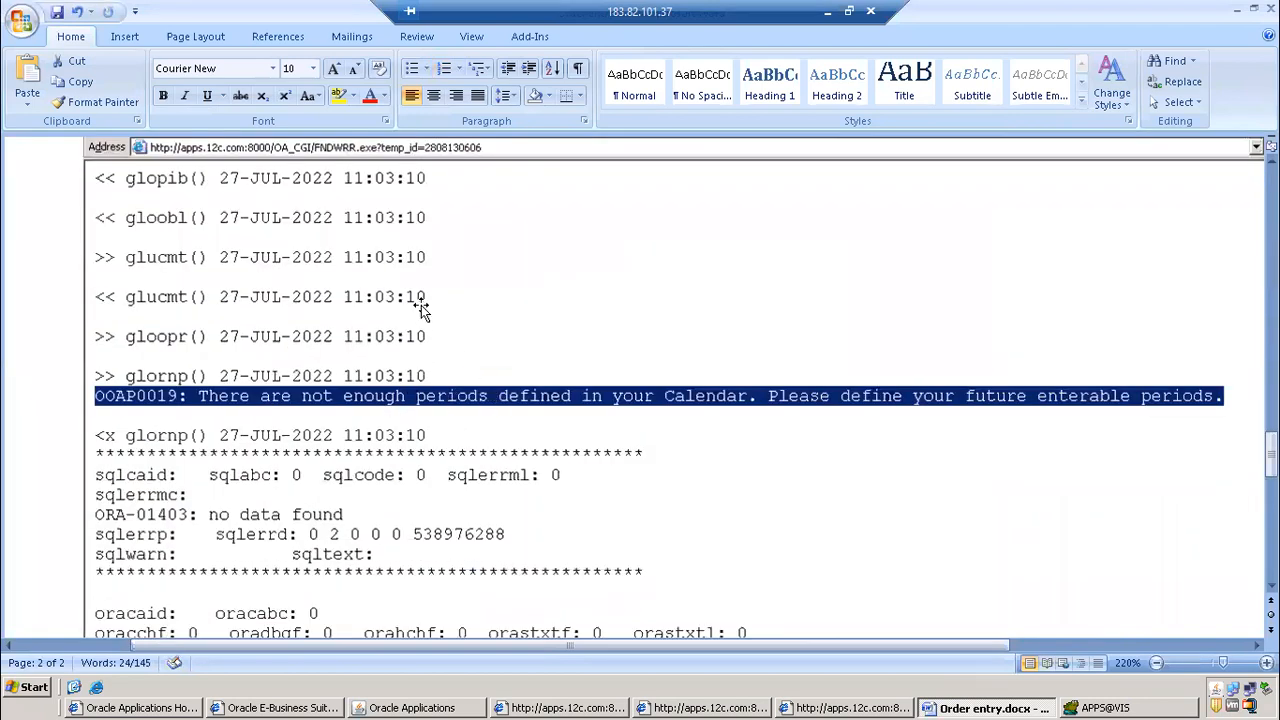
scroll(421, 304, "up", 10)
scroll(368, 375, "up", 3)
scroll(389, 371, "down", 3)
scroll(235, 400, "down", 2)
left_click_drag(118, 210, 641, 215)
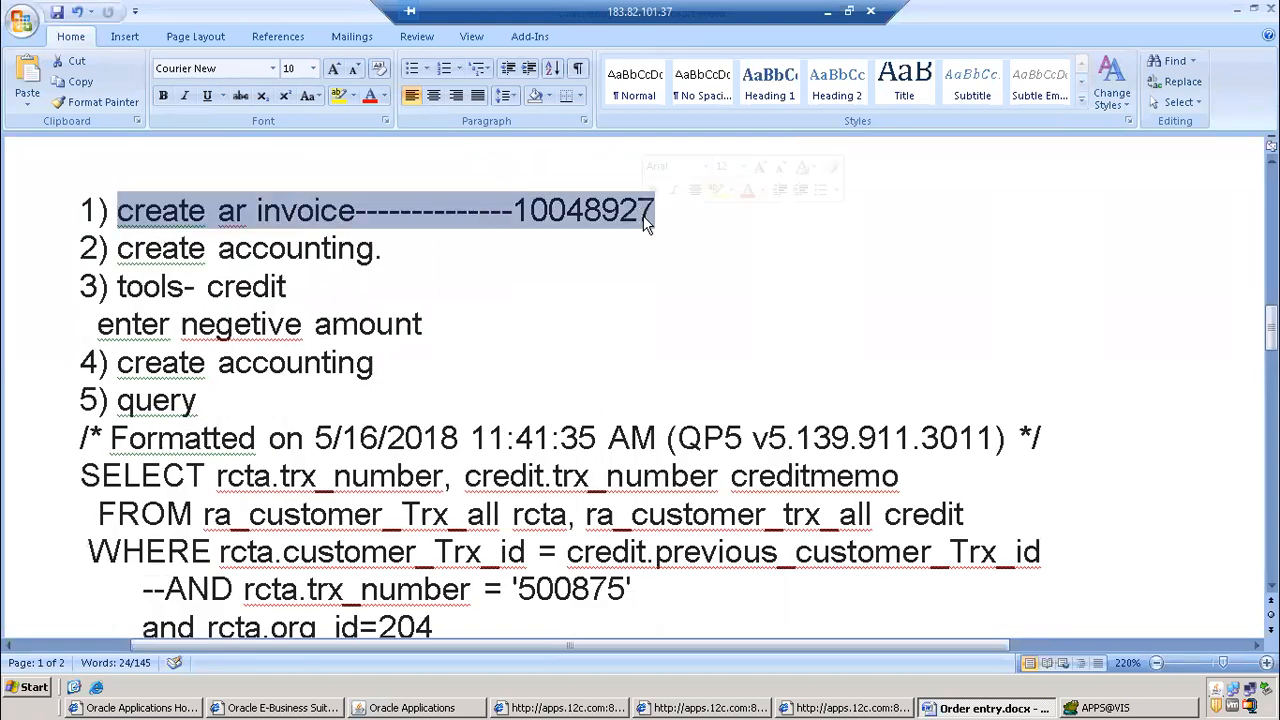
Append a dashed line and the table name xla_accounting_errors to item 2, create accounting, in the notes
left_click_drag(120, 248, 401, 252)
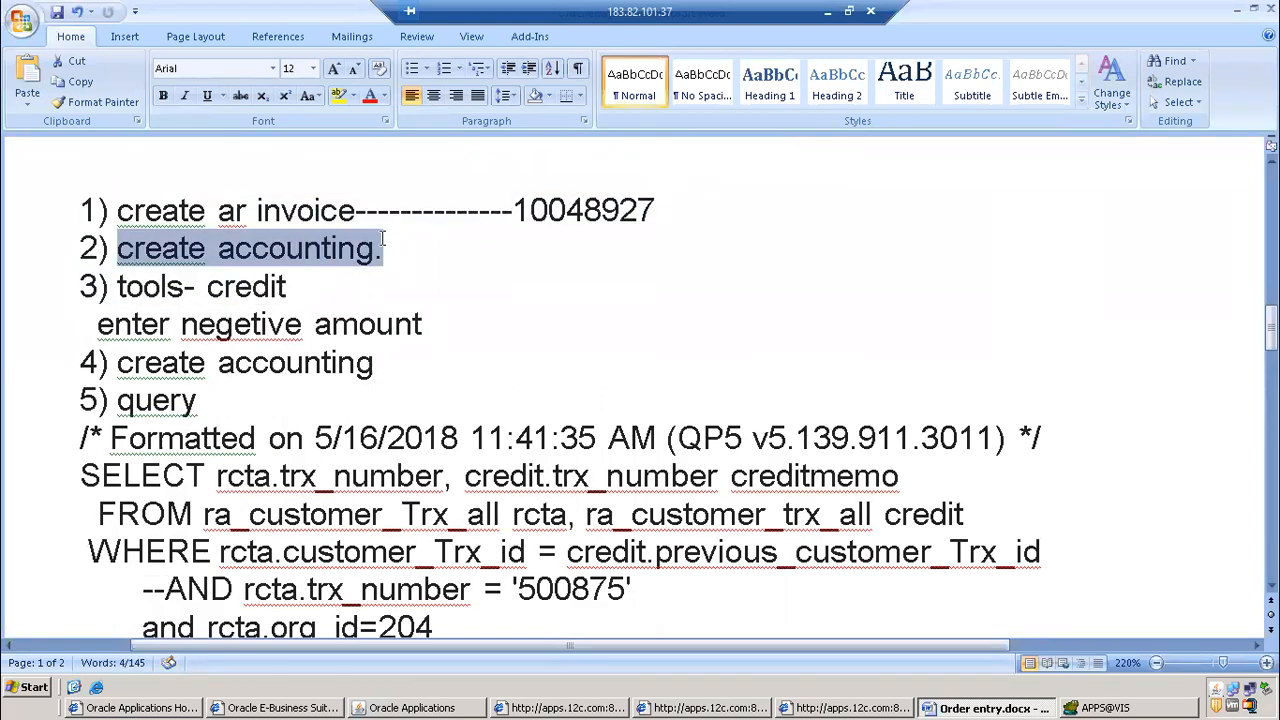
left_click(405, 250)
type("----")
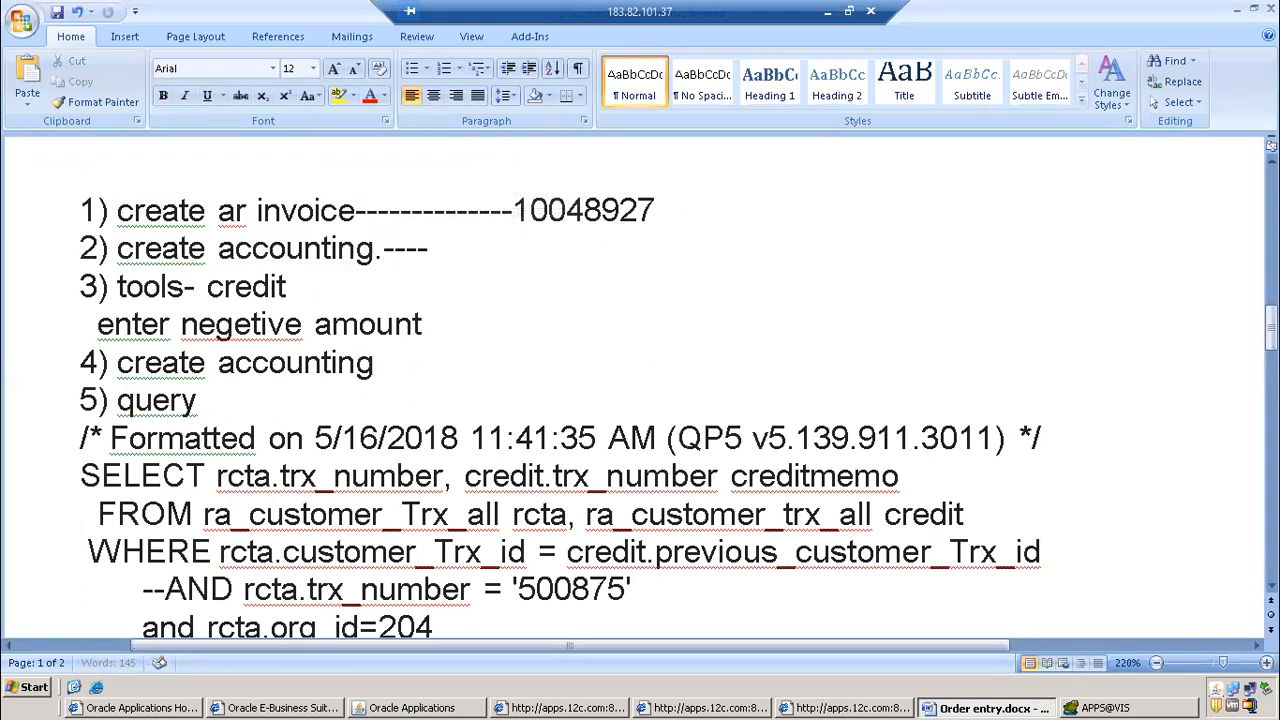
type("-----xla_accounting_errros")
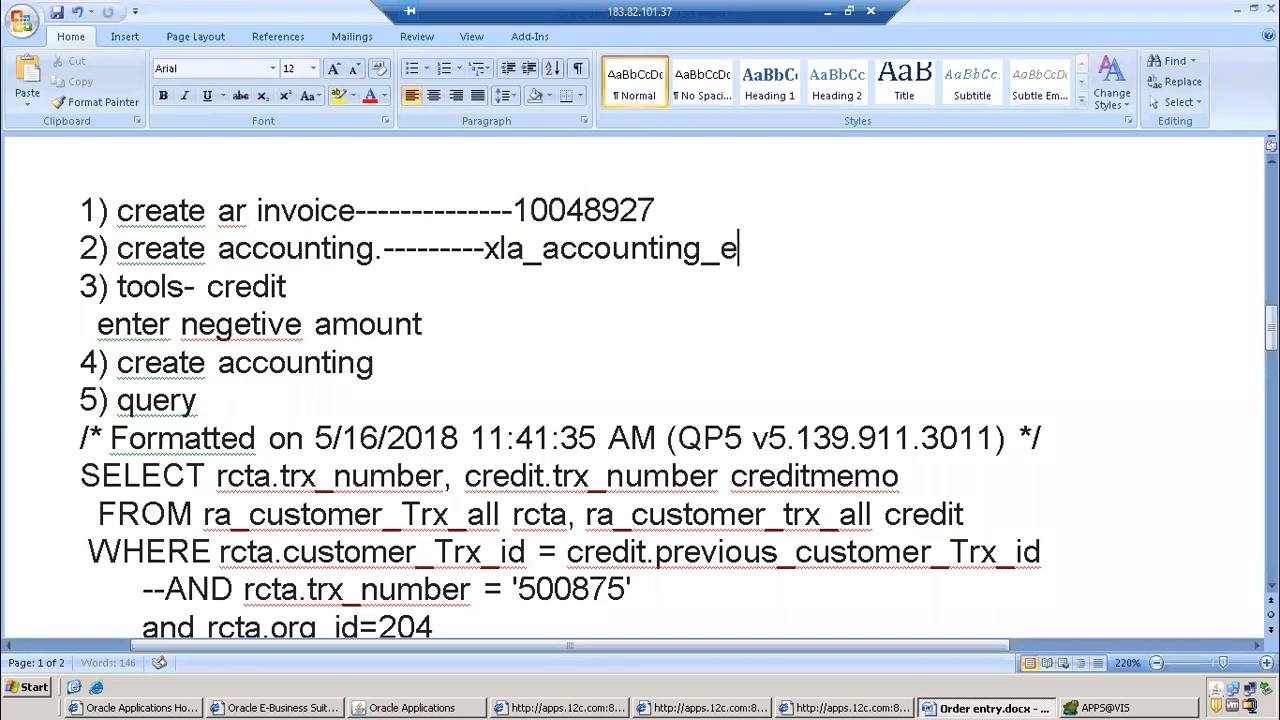
Return to the Transactions form in Oracle Applications and create final accounting for the queried invoice
left_click(1100, 708)
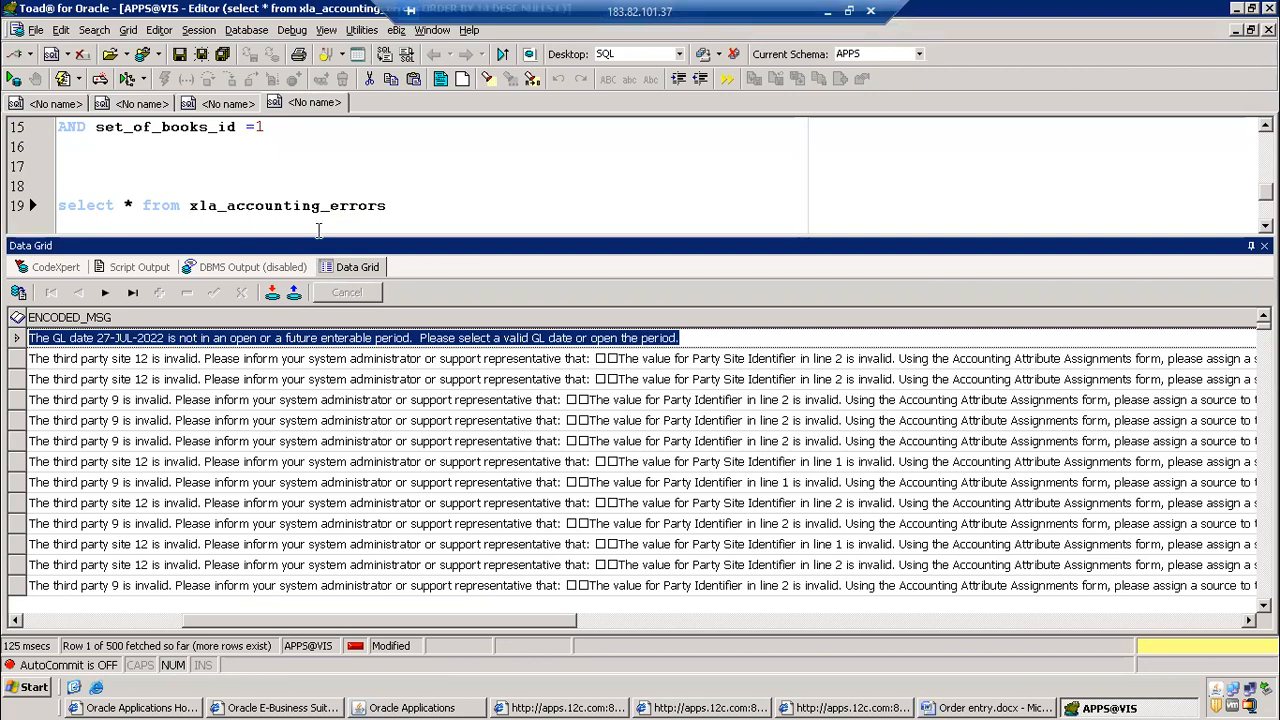
key("alt+Tab")
key("alt+Tab")
key("alt+Tab")
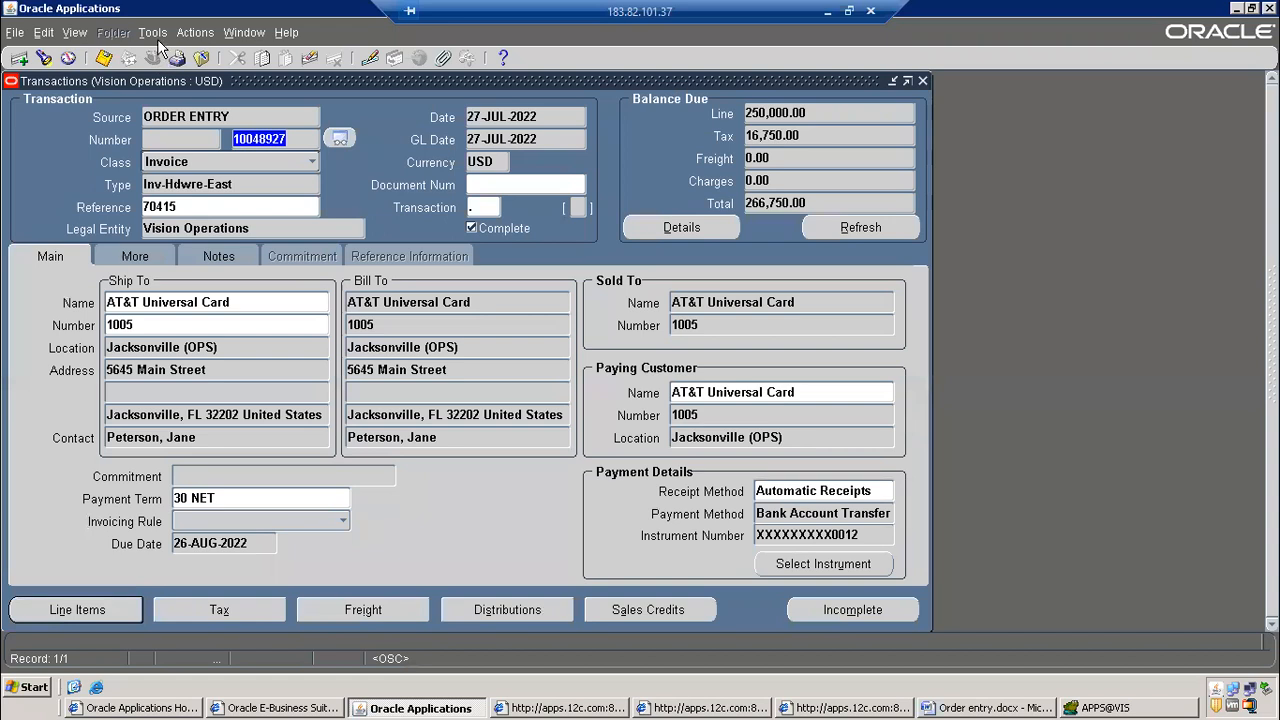
left_click(153, 34)
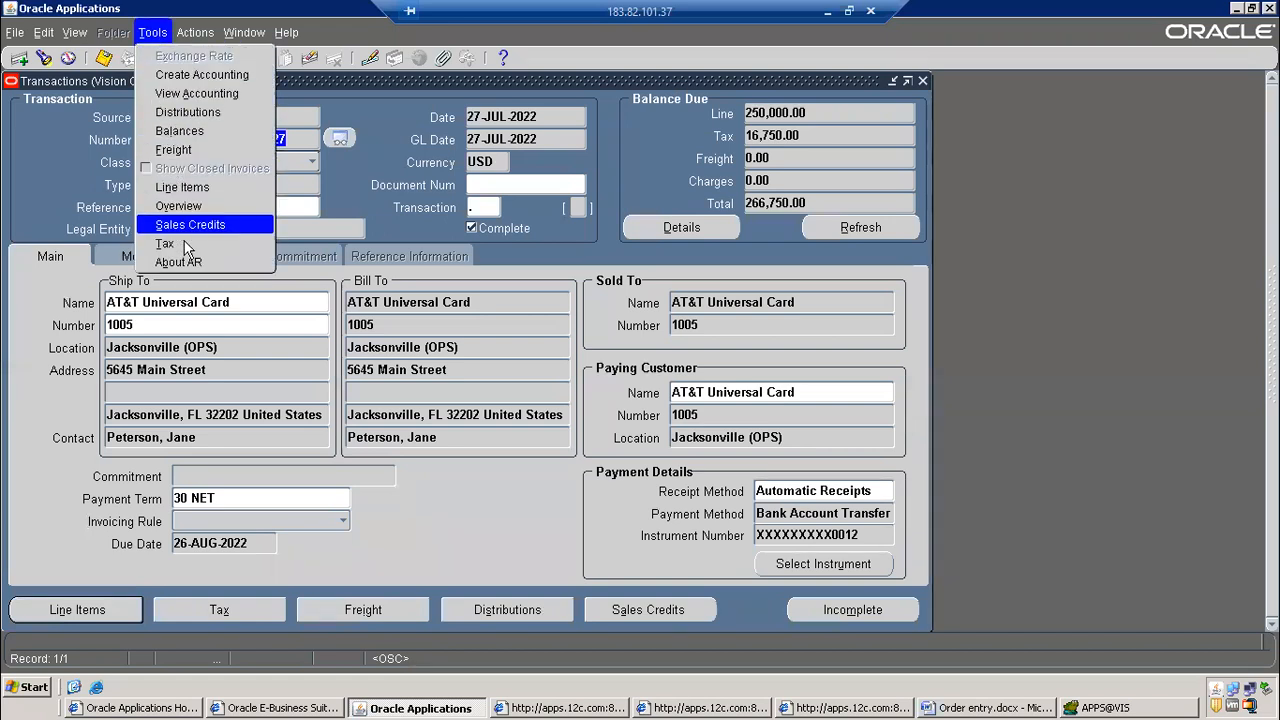
left_click(200, 75)
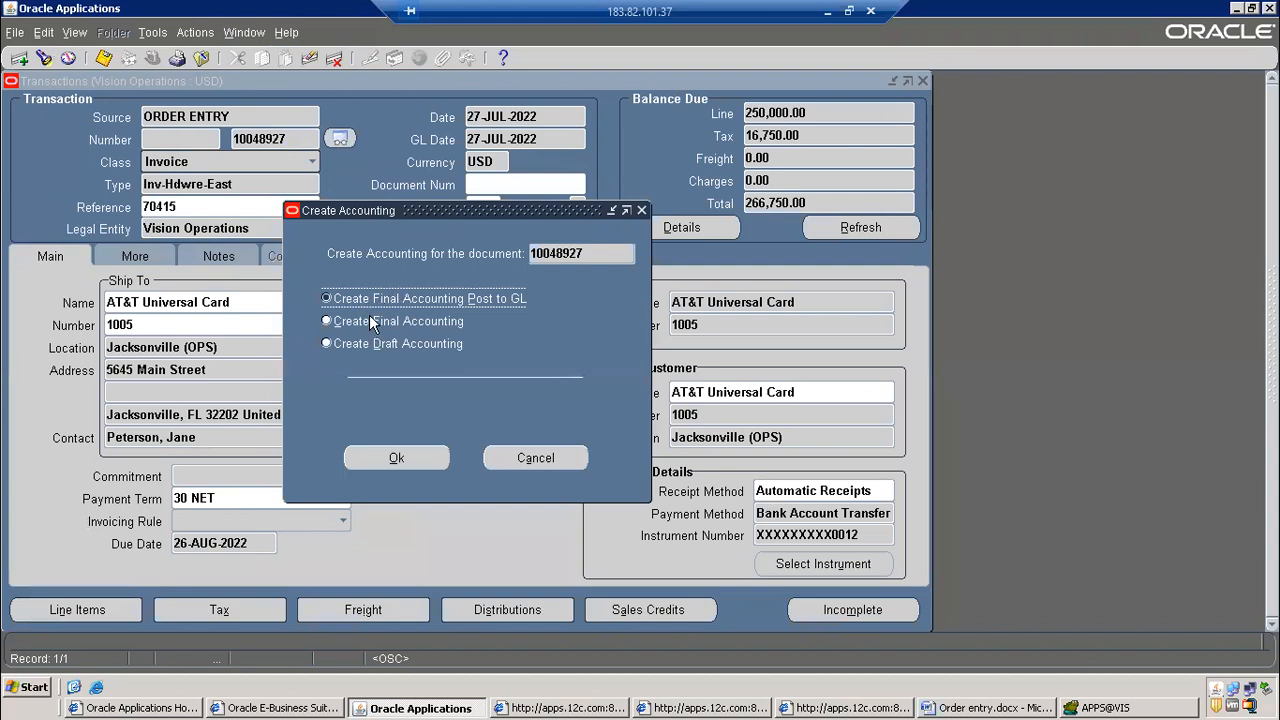
left_click(371, 322)
left_click(400, 460)
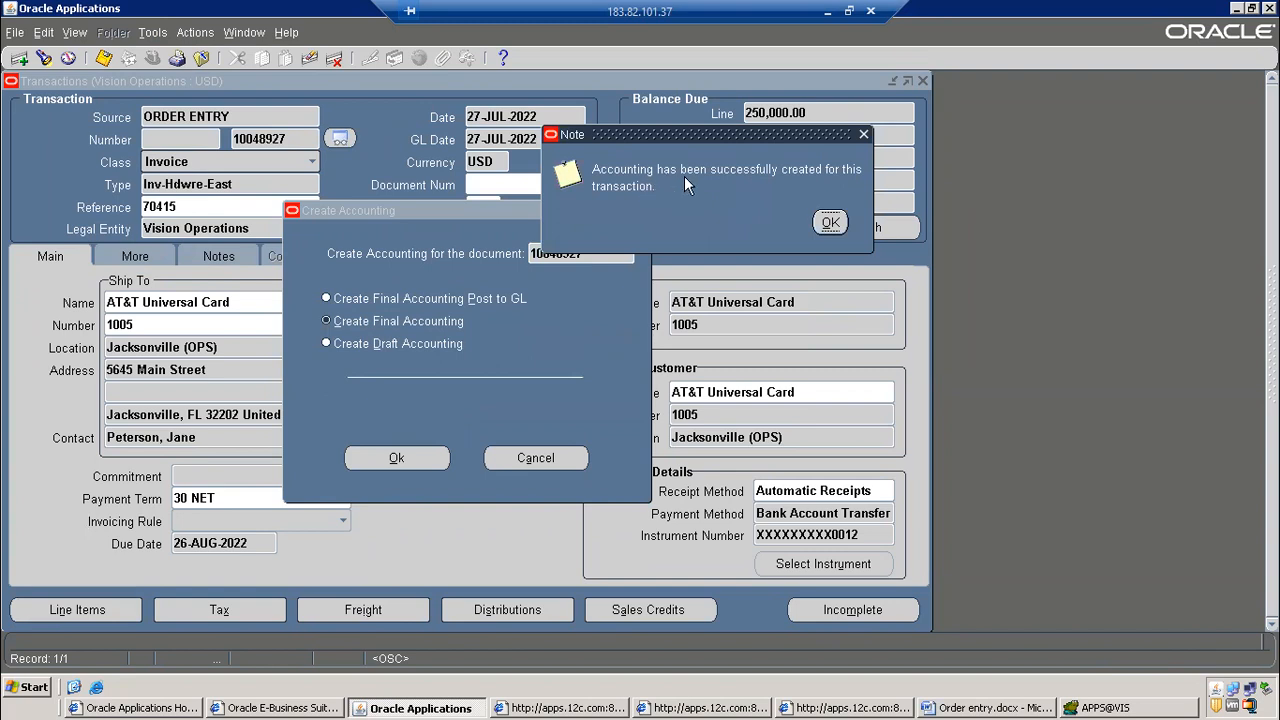
left_click_drag(744, 136, 605, 209)
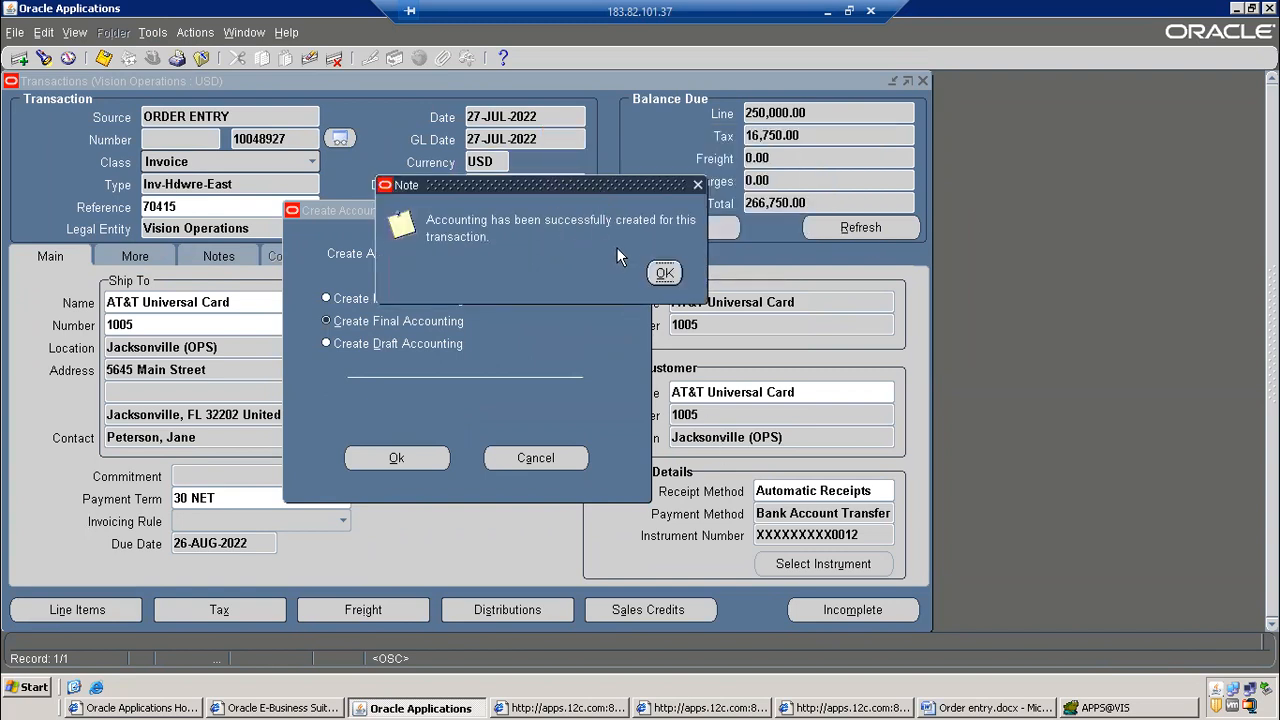
Switch to Toad and go through the encoded messages returned by the xla_accounting_errors query
key("alt+Tab")
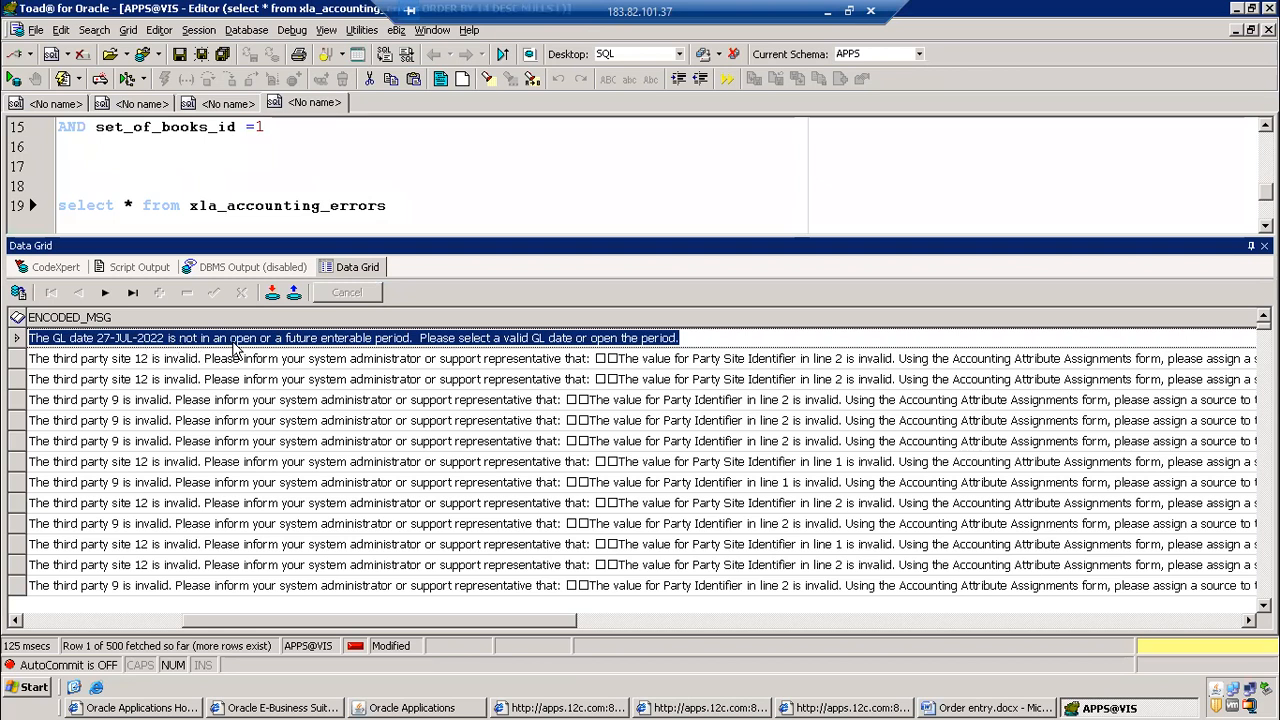
key("Down")
key("Down")
key("Down")
key("Down")
key("Down")
key("Down")
key("Down")
key("Down")
key("Down")
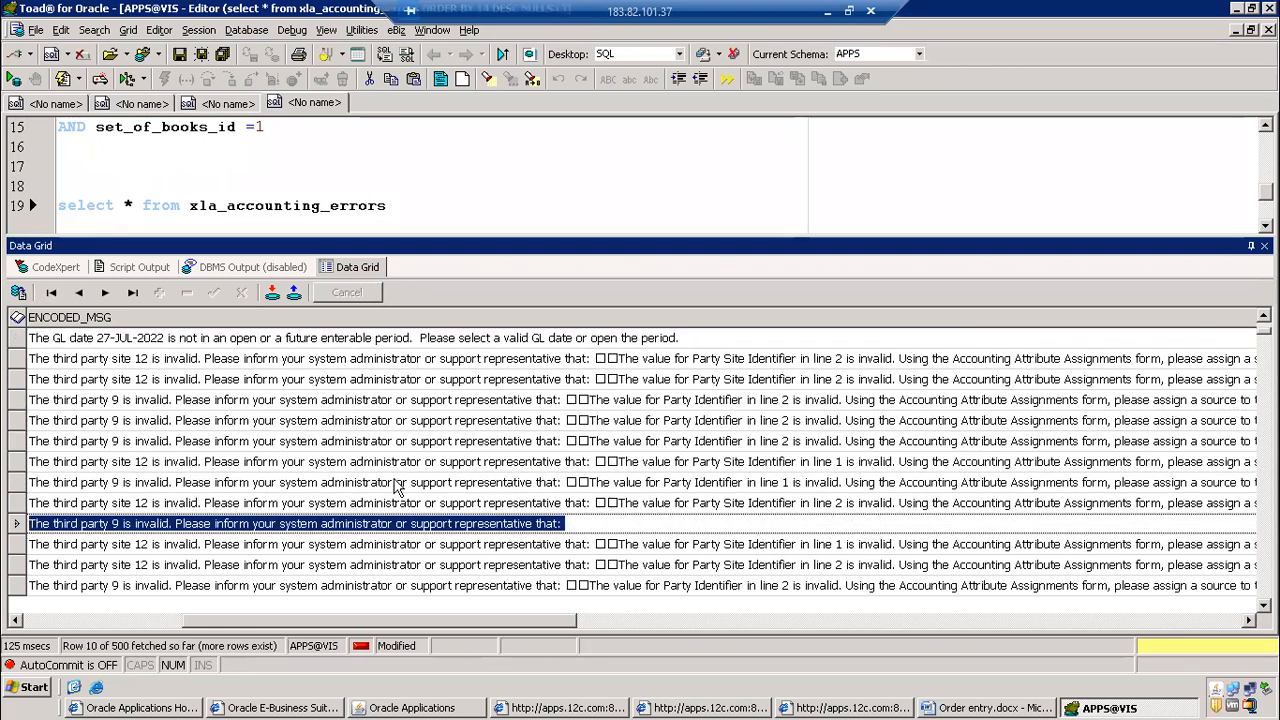
Examine further encoded messages in the xla_accounting_errors results down to row 24
key("Down")
key("Down")
key("Down")
key("Down")
key("Down")
key("Down")
key("Down")
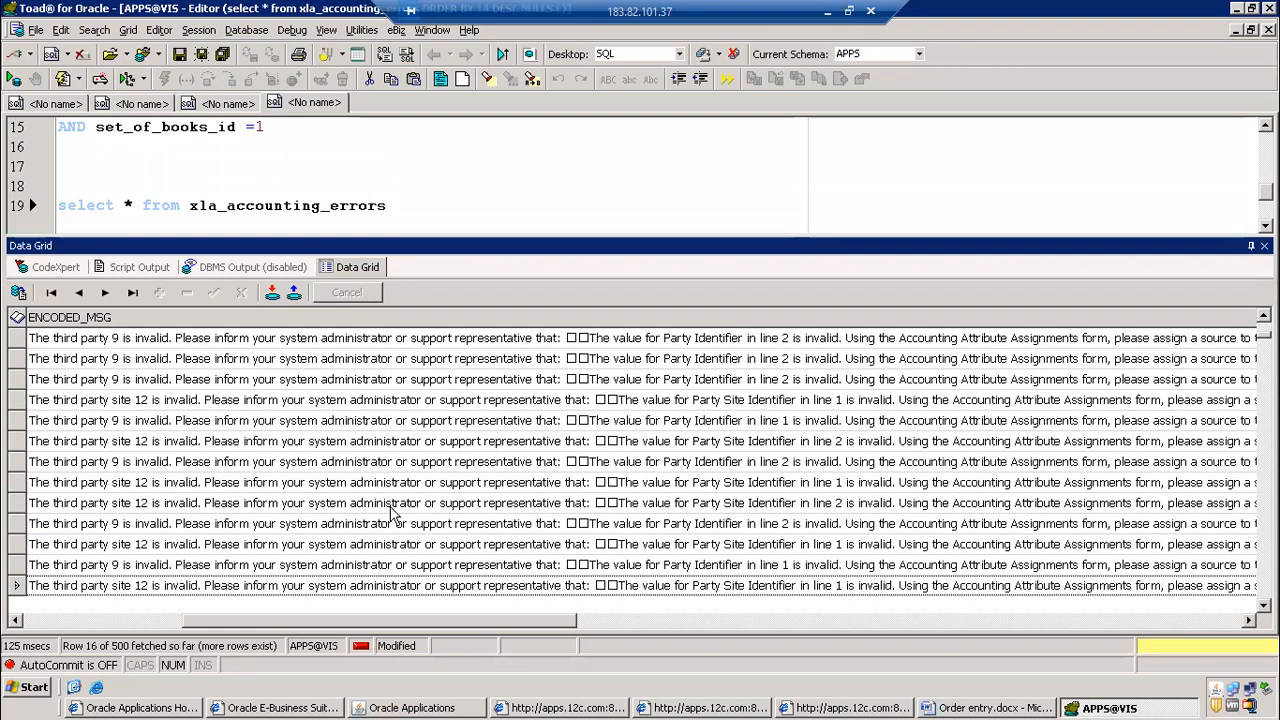
key("Down")
key("Down")
key("Down")
key("Down")
key("Down")
key("Down")
key("Down")
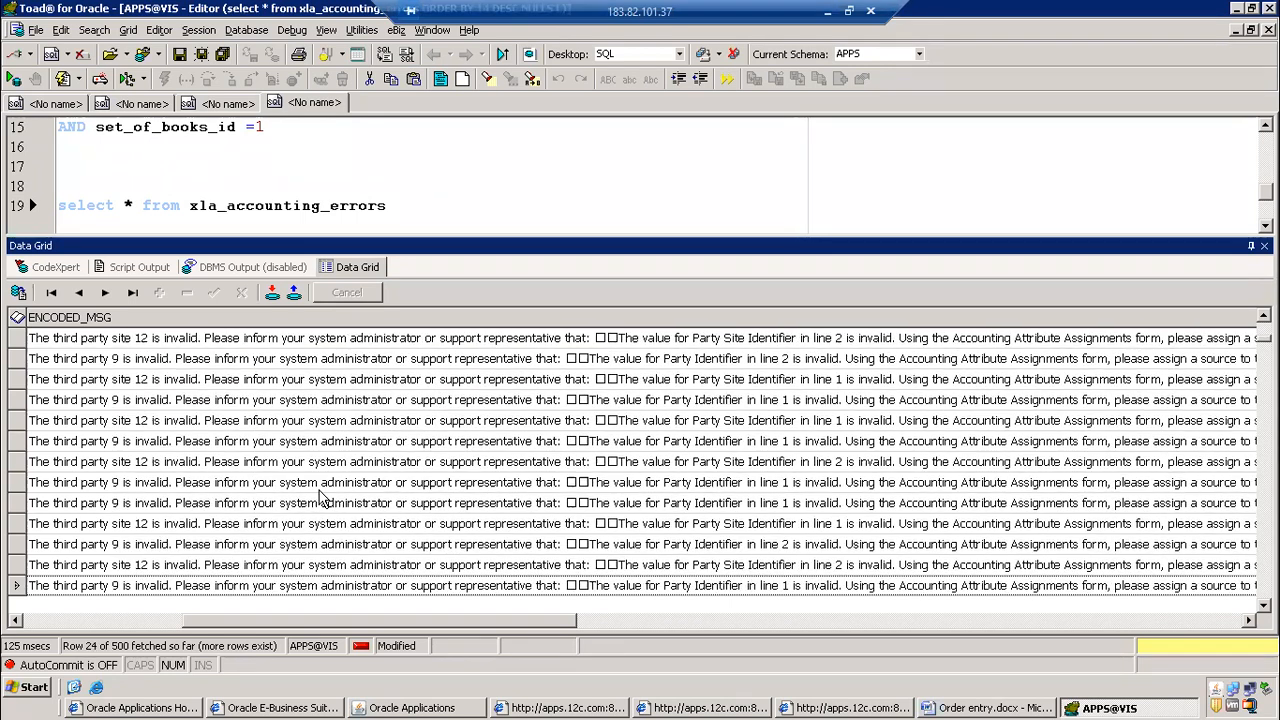
left_click_drag(123, 187, 130, 200)
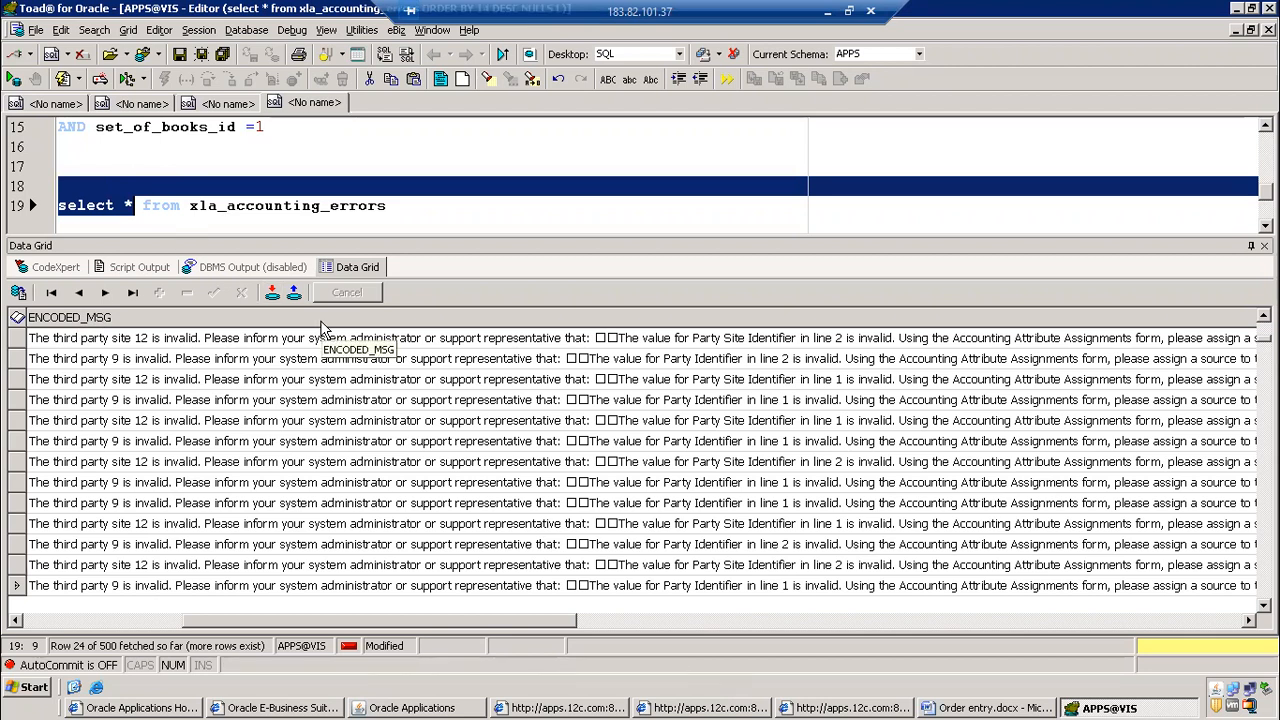
Check the invoice's total balance due in Oracle Applications, and read the notes in Order entry.docx on crediting with a negative amount
key("alt+Tab")
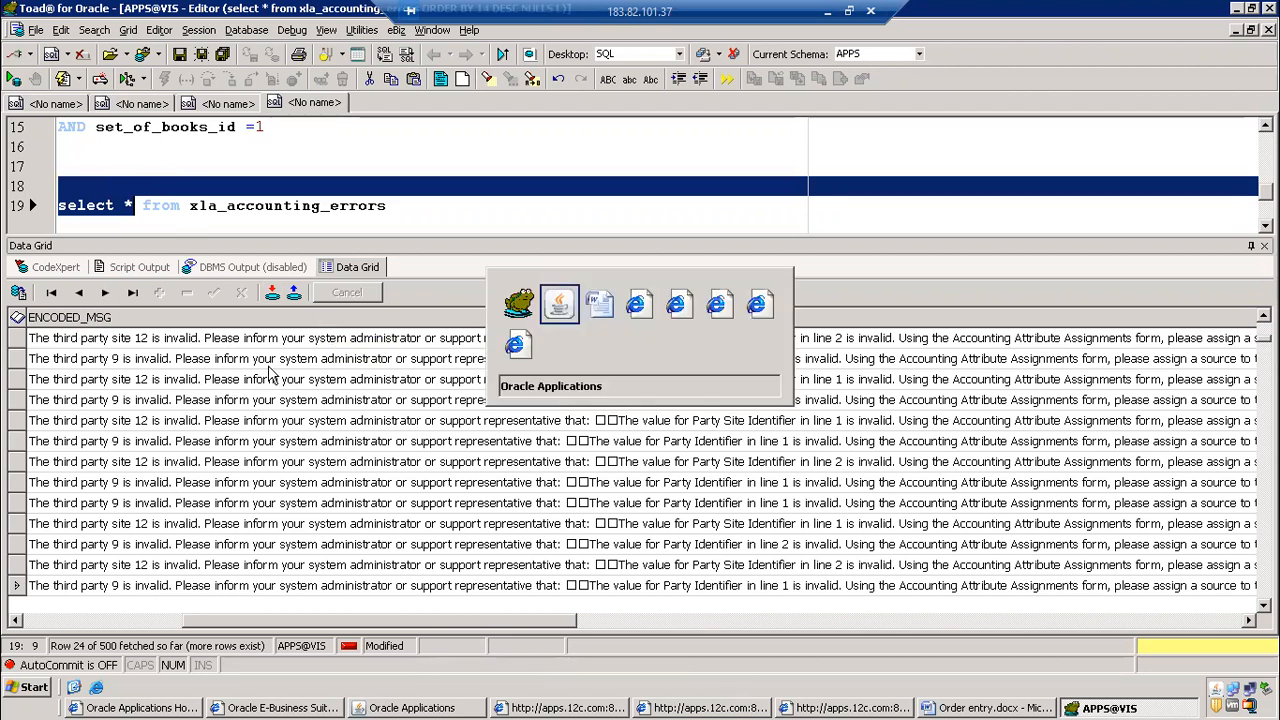
left_click(665, 274)
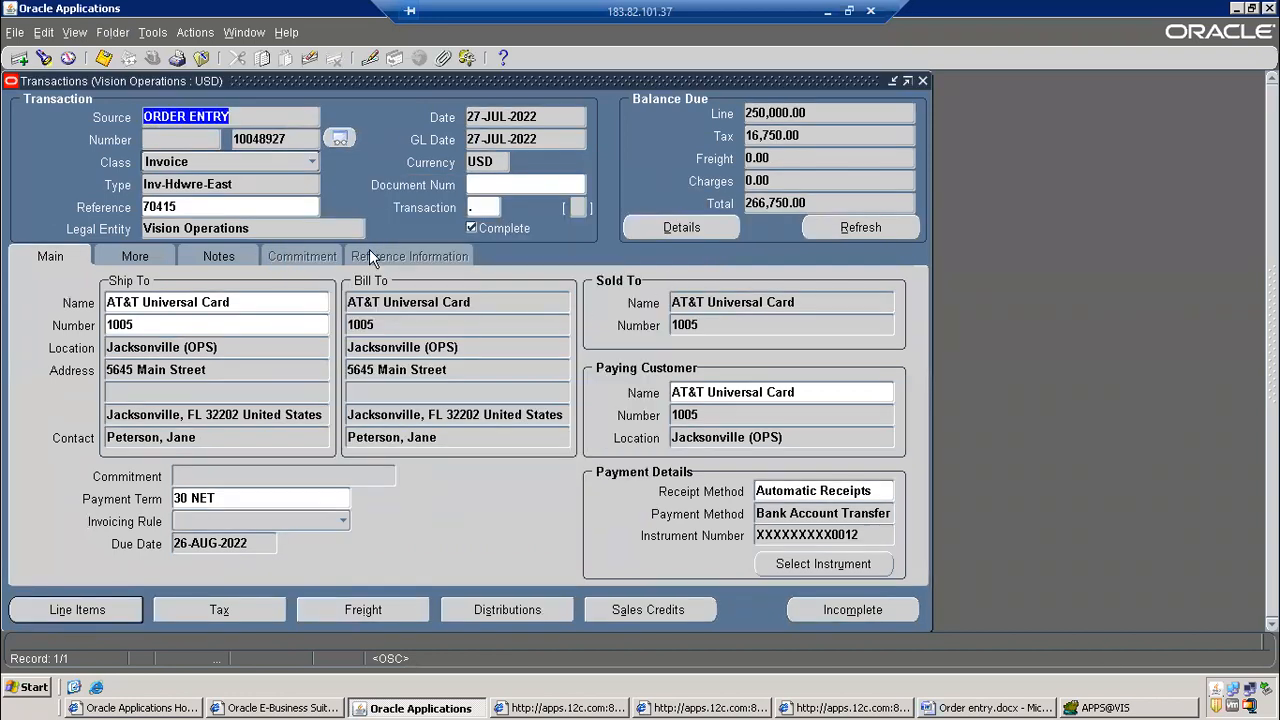
left_click(767, 203)
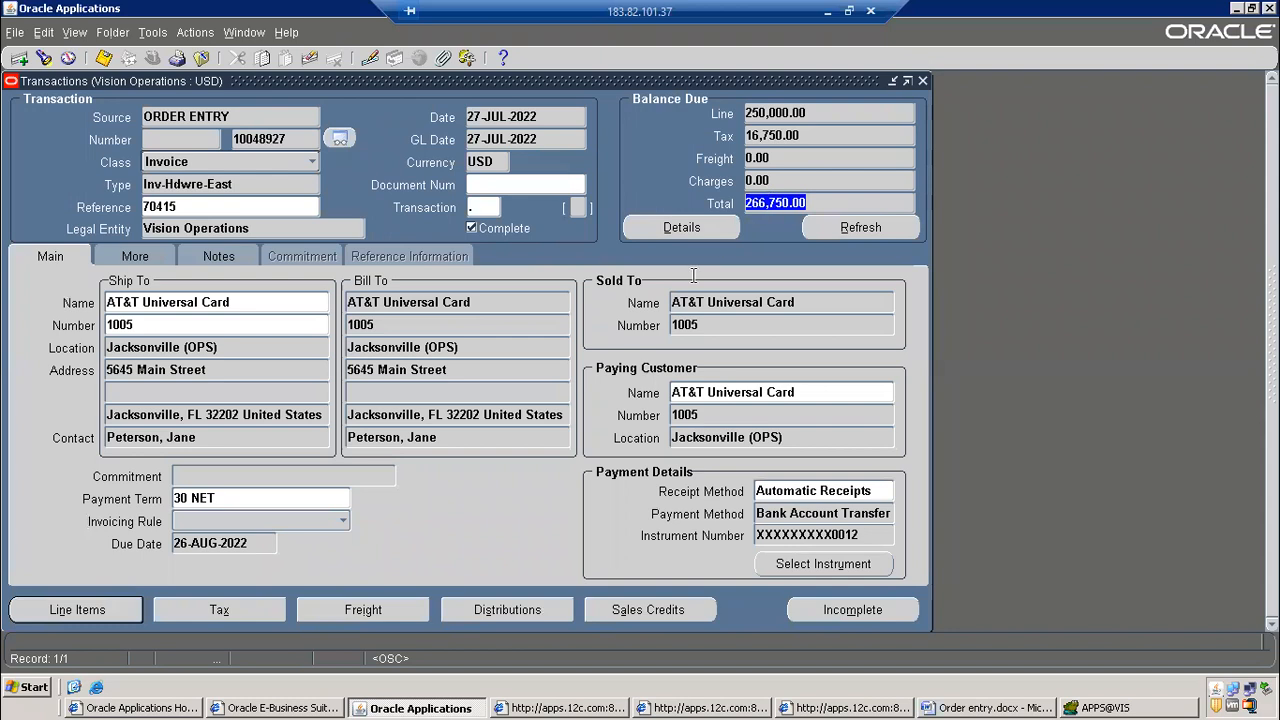
left_click(995, 708)
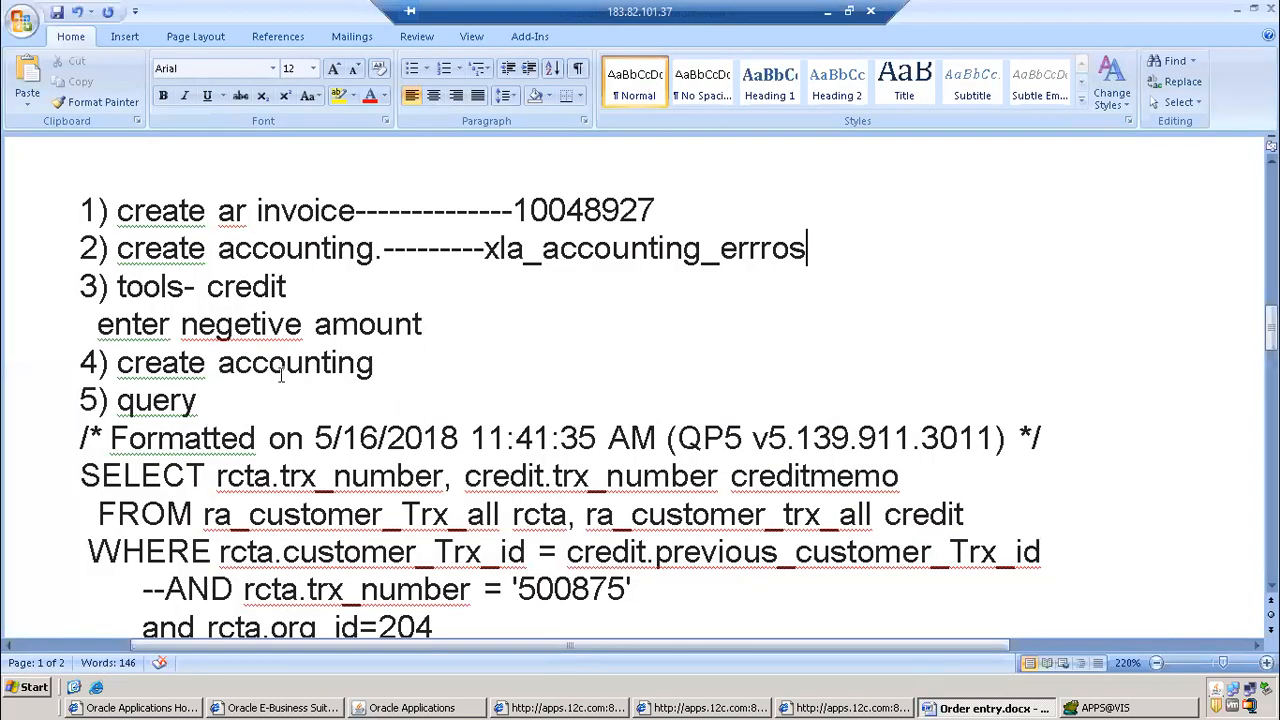
left_click_drag(117, 286, 274, 290)
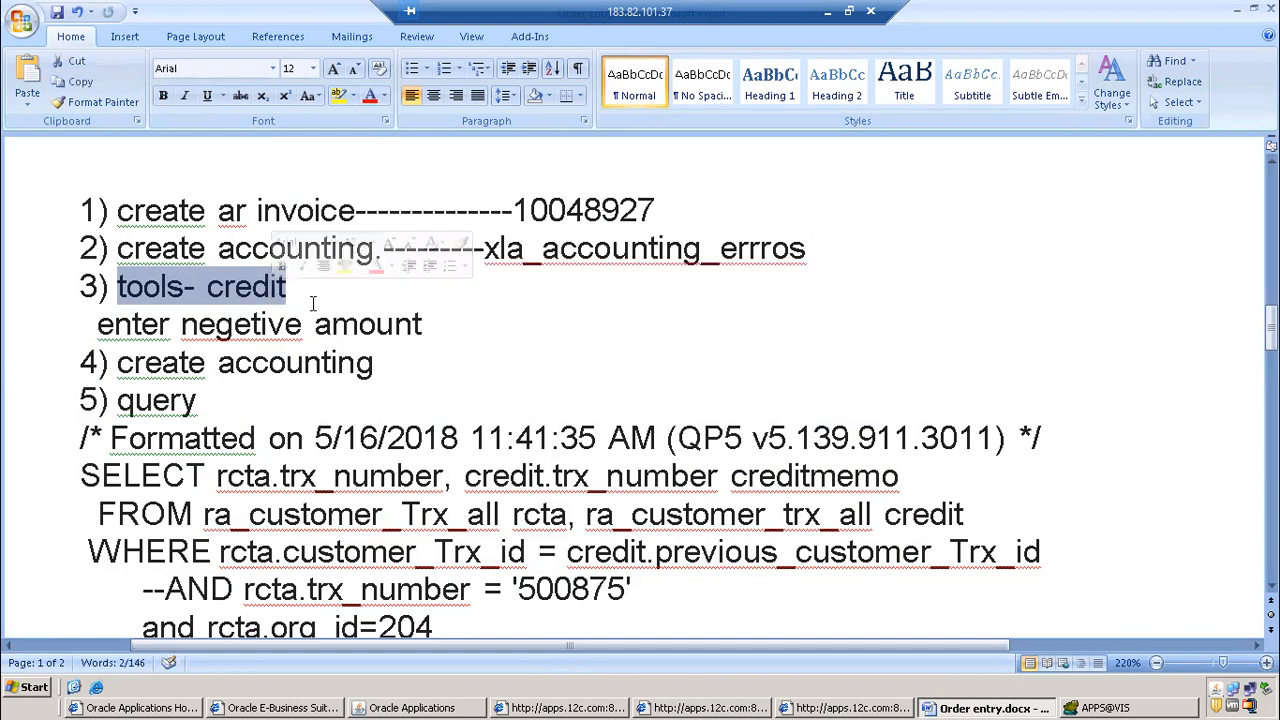
left_click_drag(97, 324, 411, 326)
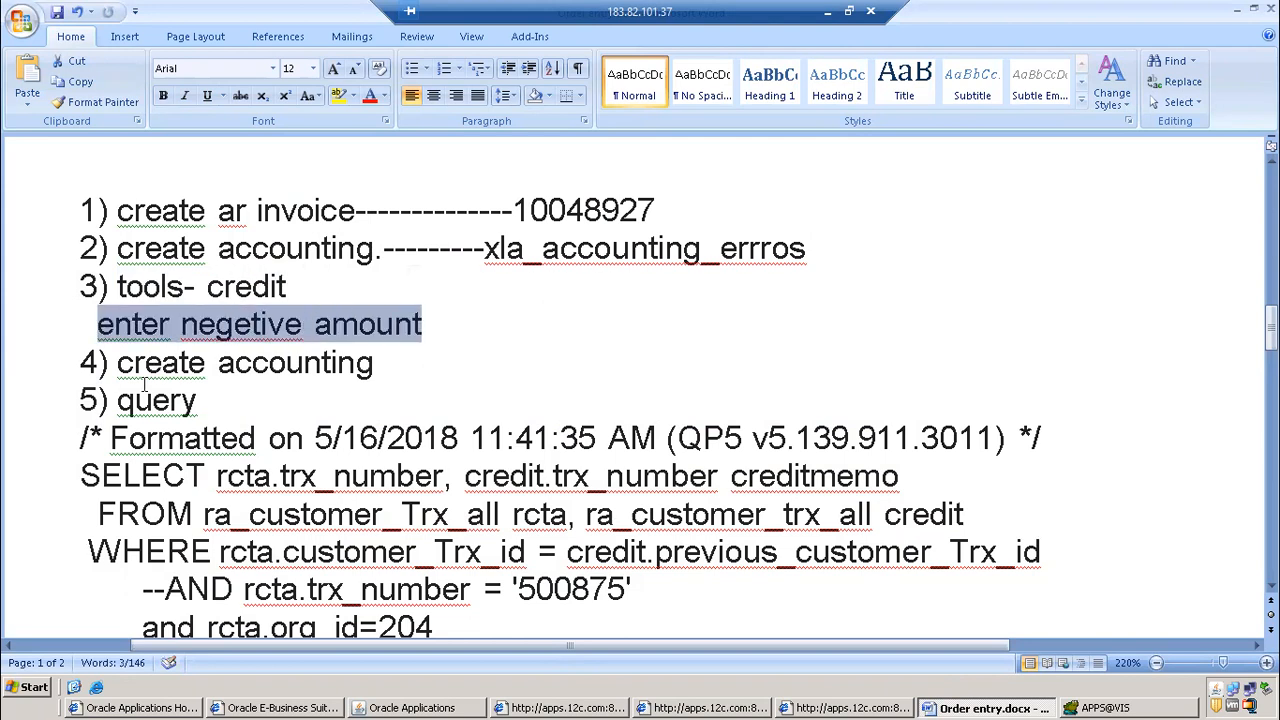
Return to the Transactions form in Oracle Applications and look for the credit command for the invoice
key("alt+Tab")
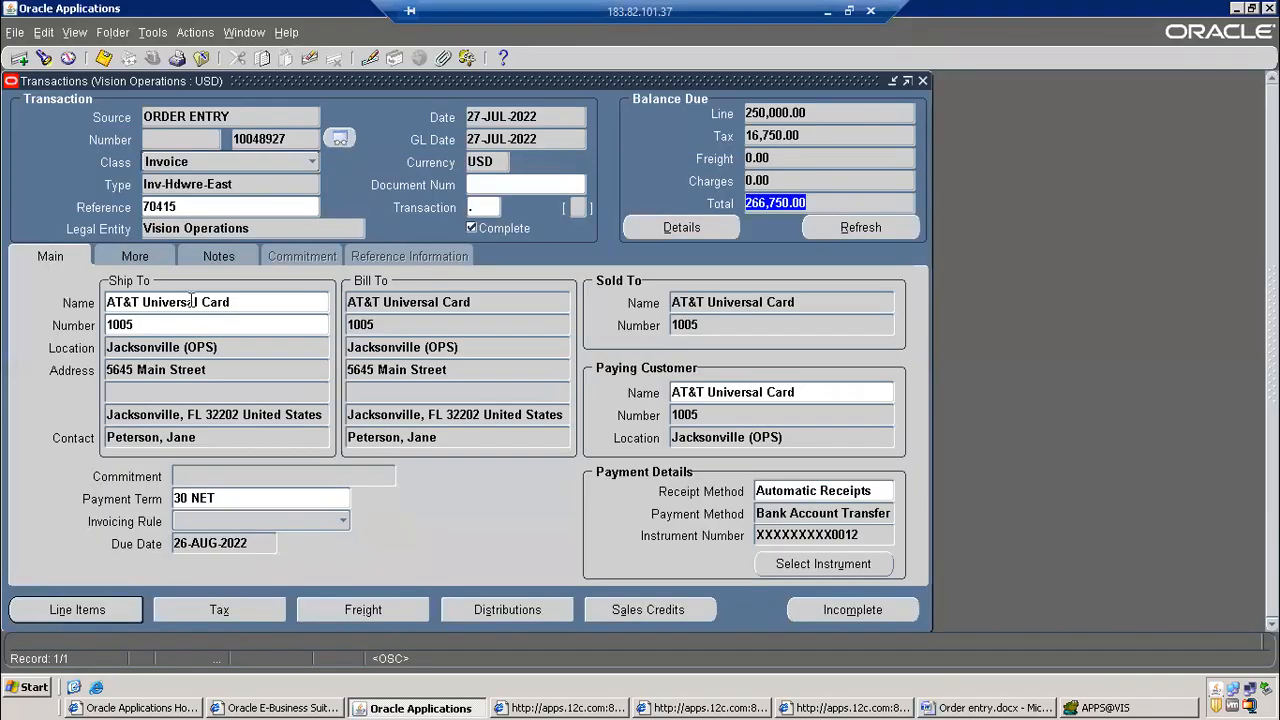
left_click(152, 33)
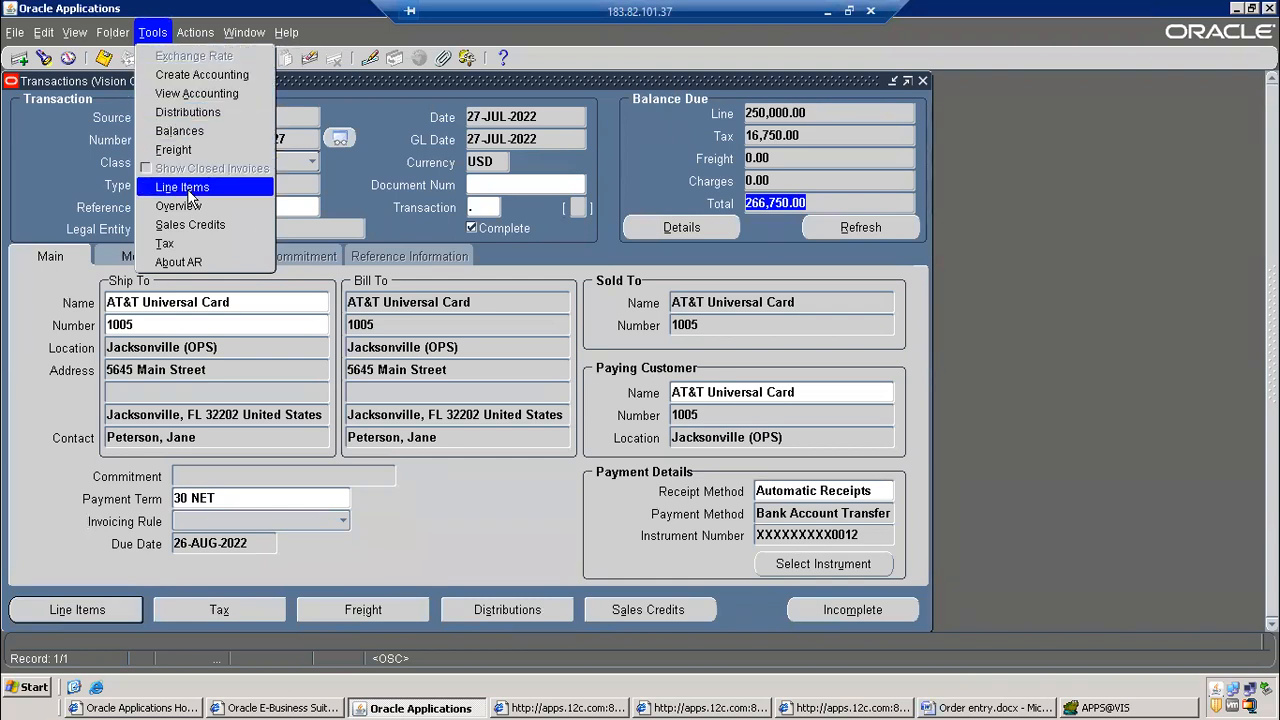
left_click(317, 131)
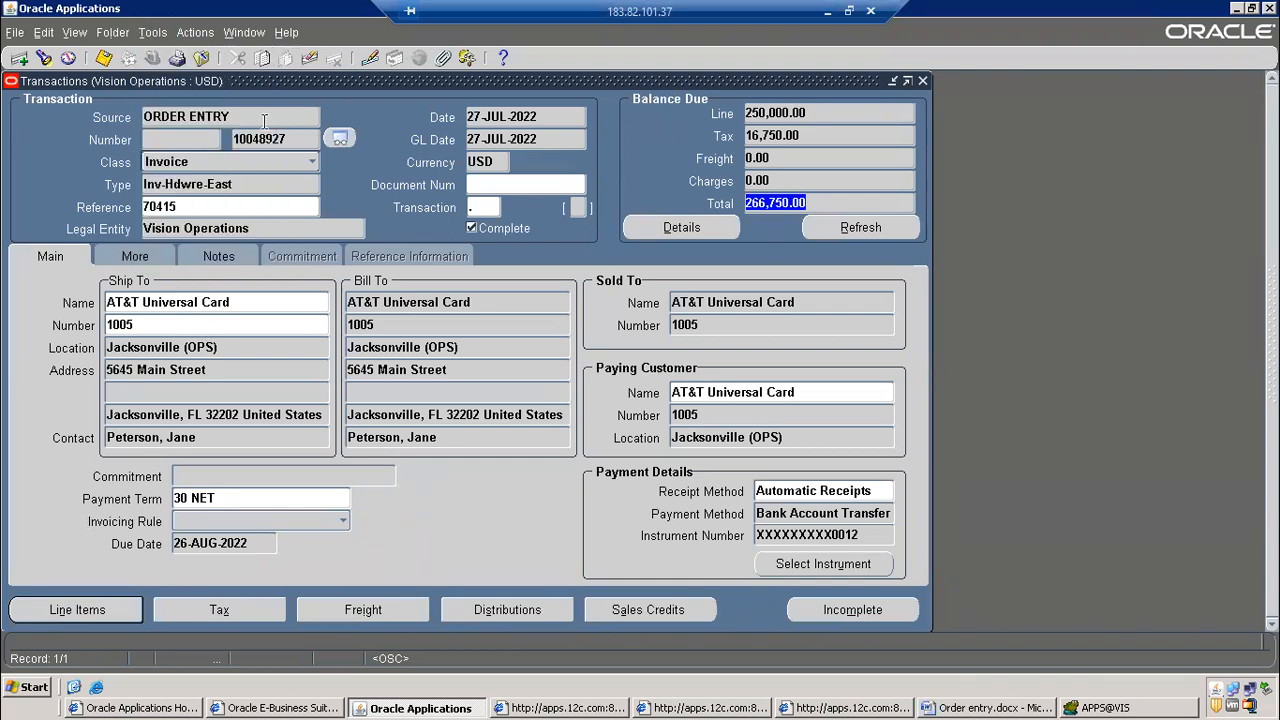
left_click(265, 117)
left_click(263, 133)
left_click(152, 32)
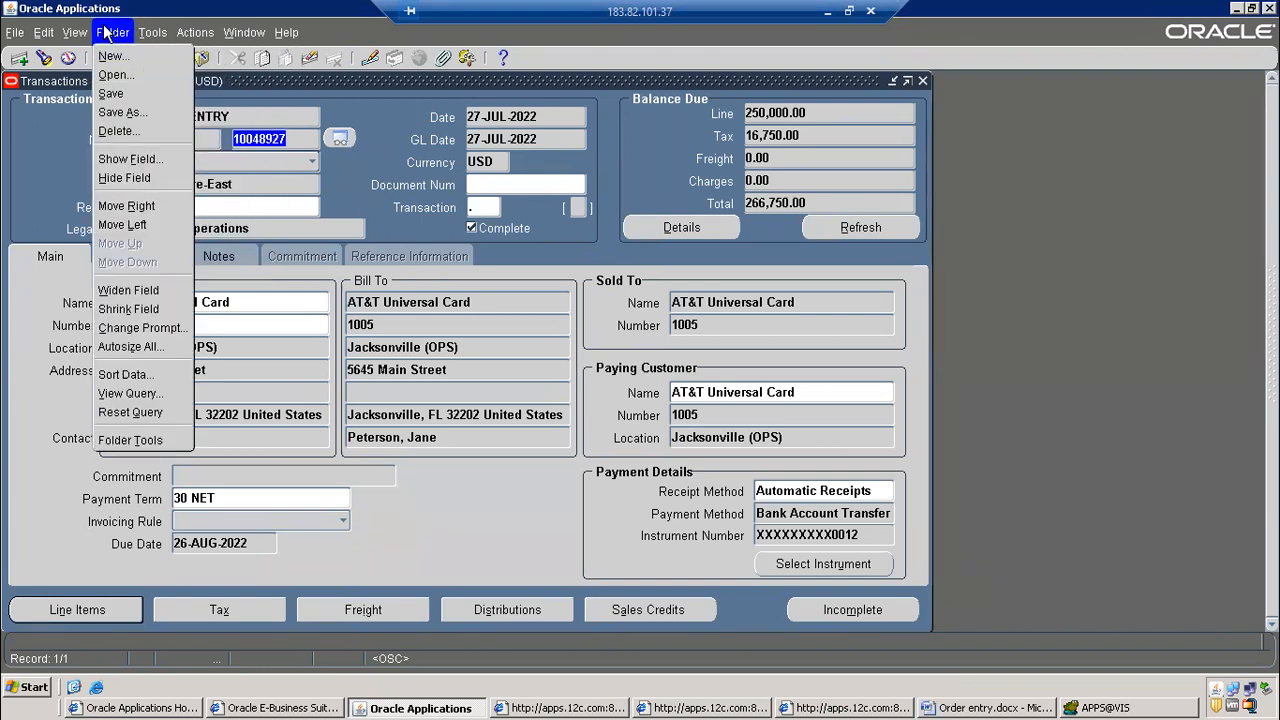
mouse_move(183, 33)
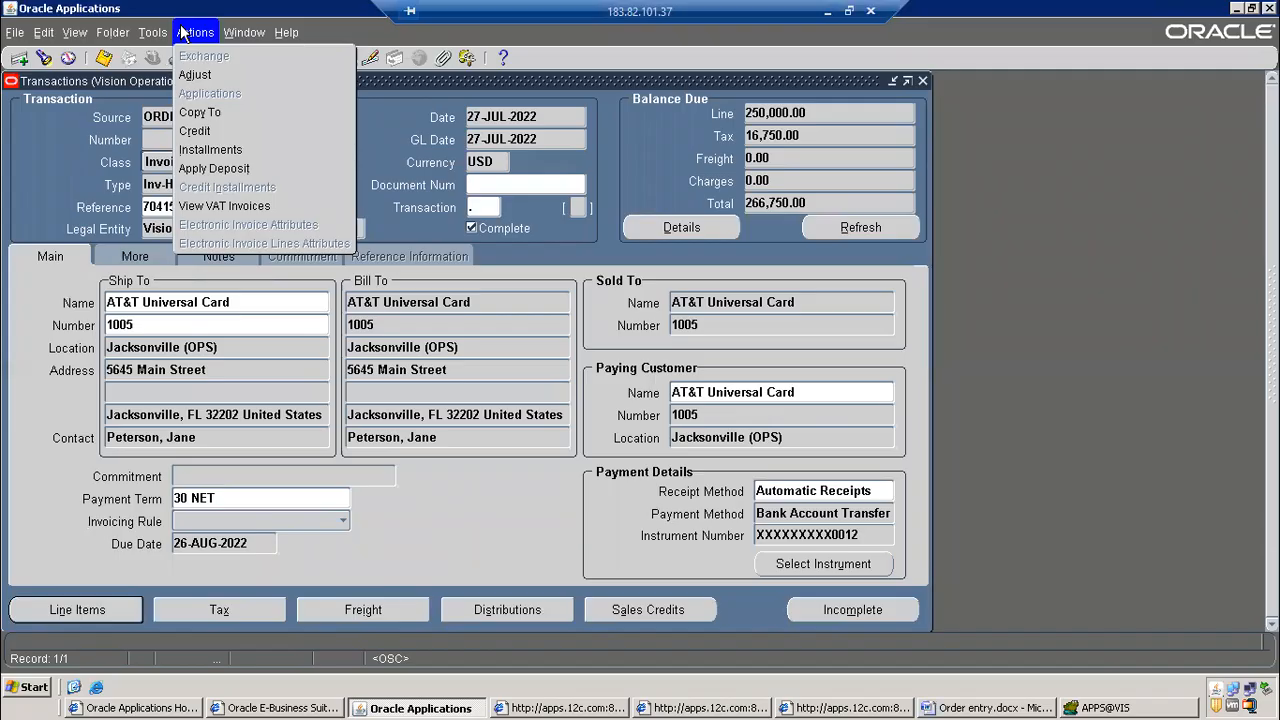
Recheck the credit item in the Word notes and open a credit transaction for the queried invoice in Oracle Applications
key("alt+Tab")
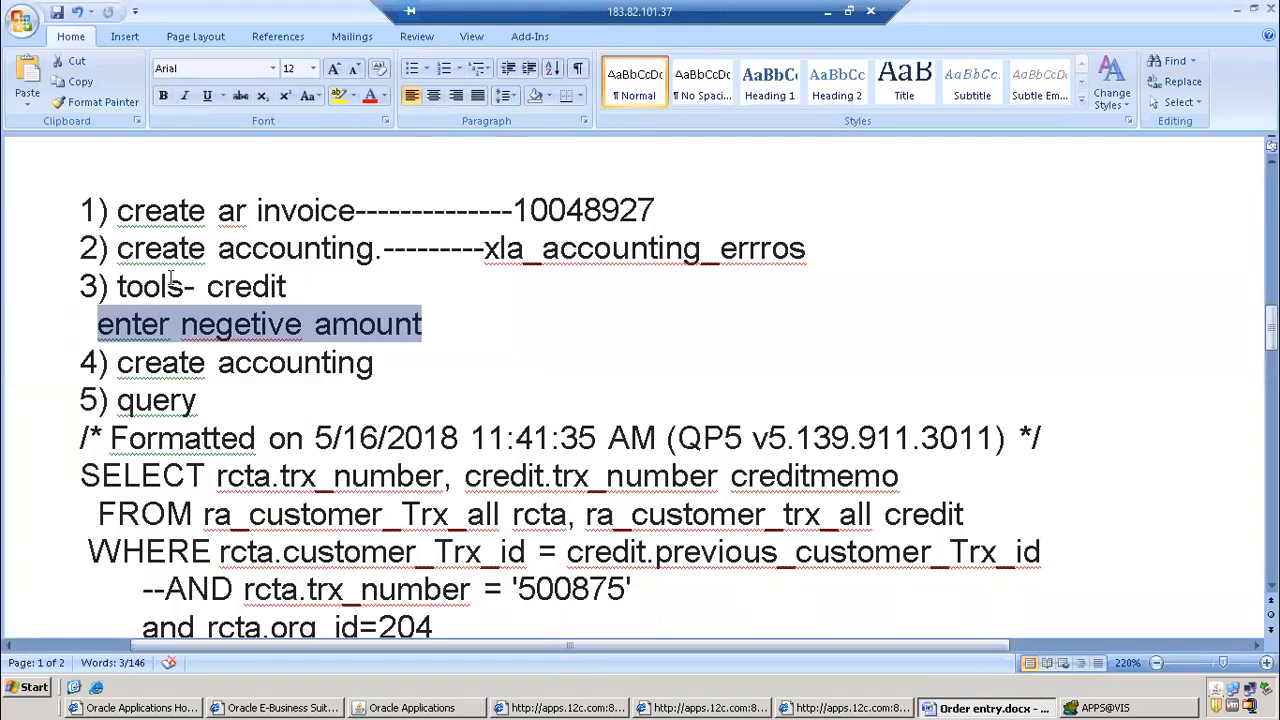
left_click_drag(120, 284, 320, 280)
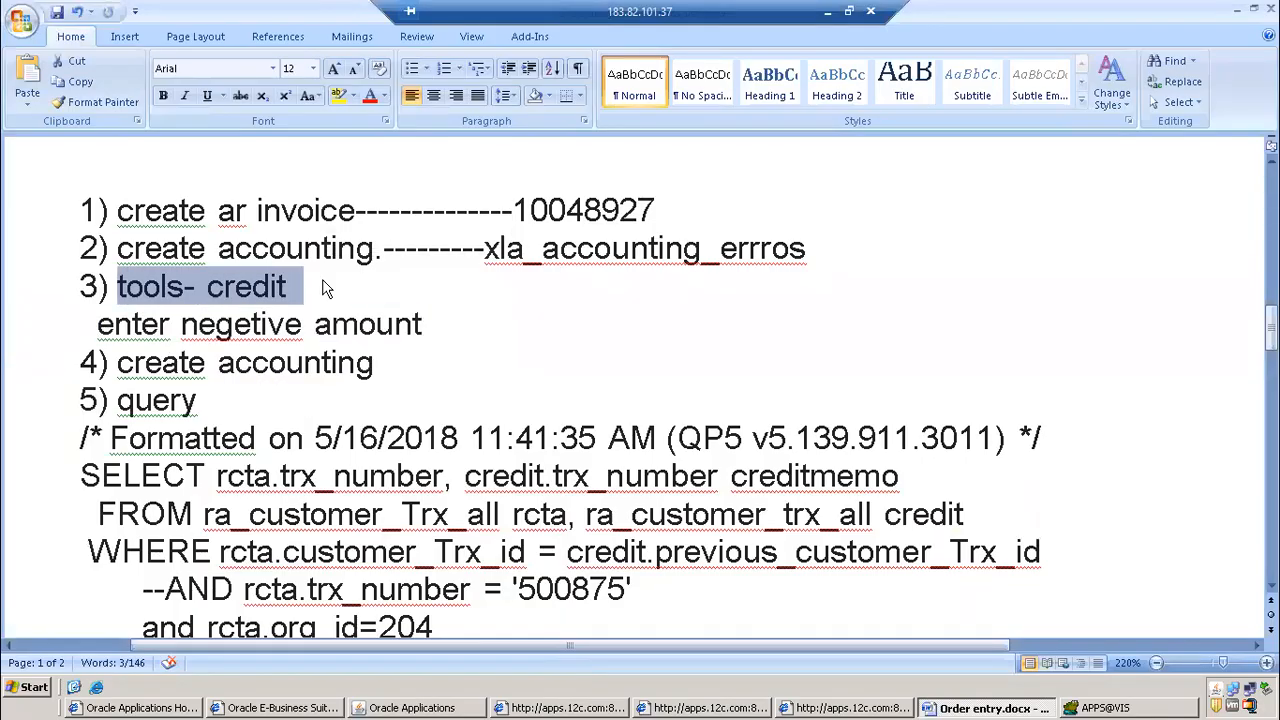
key("alt+Tab")
left_click(197, 33)
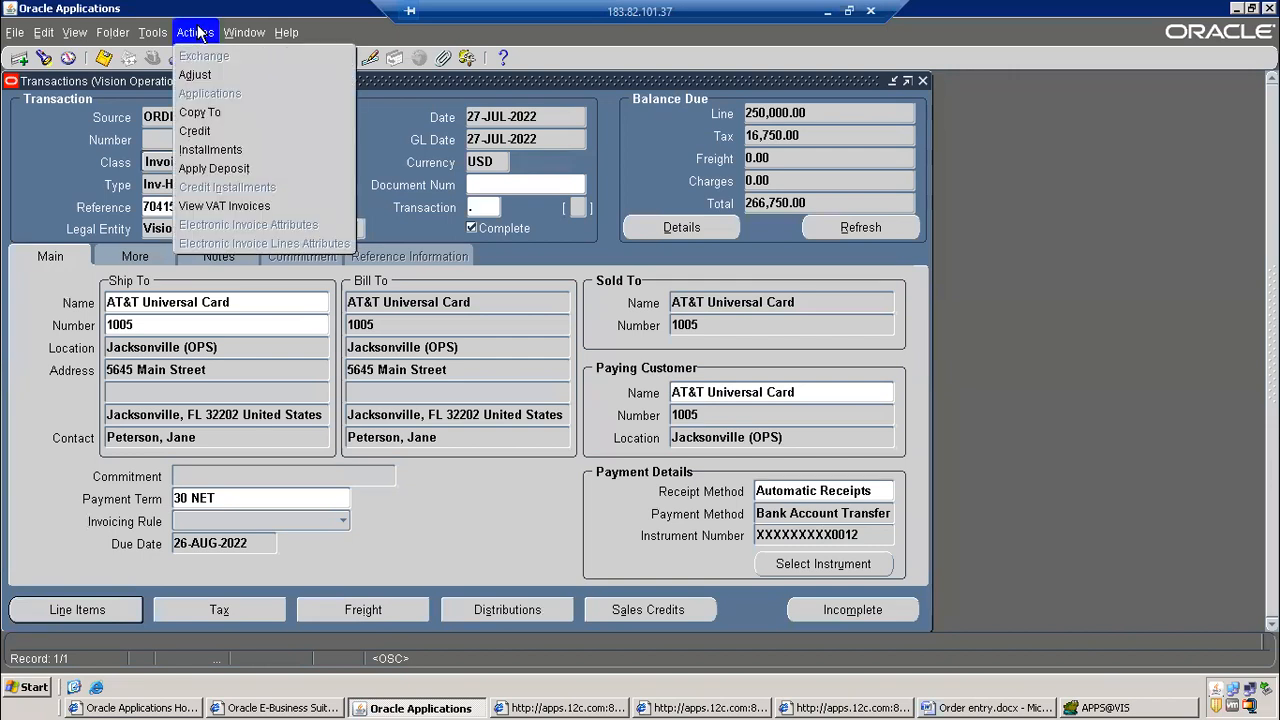
left_click(200, 131)
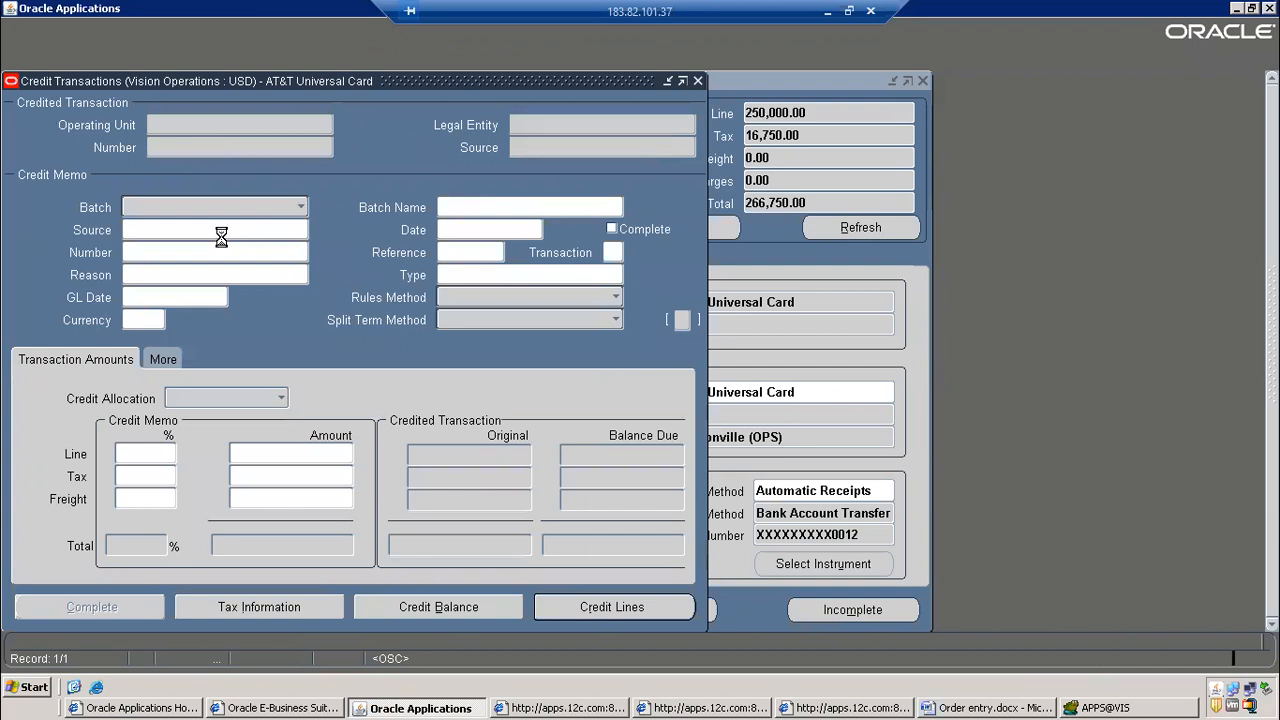
left_click_drag(266, 80, 560, 255)
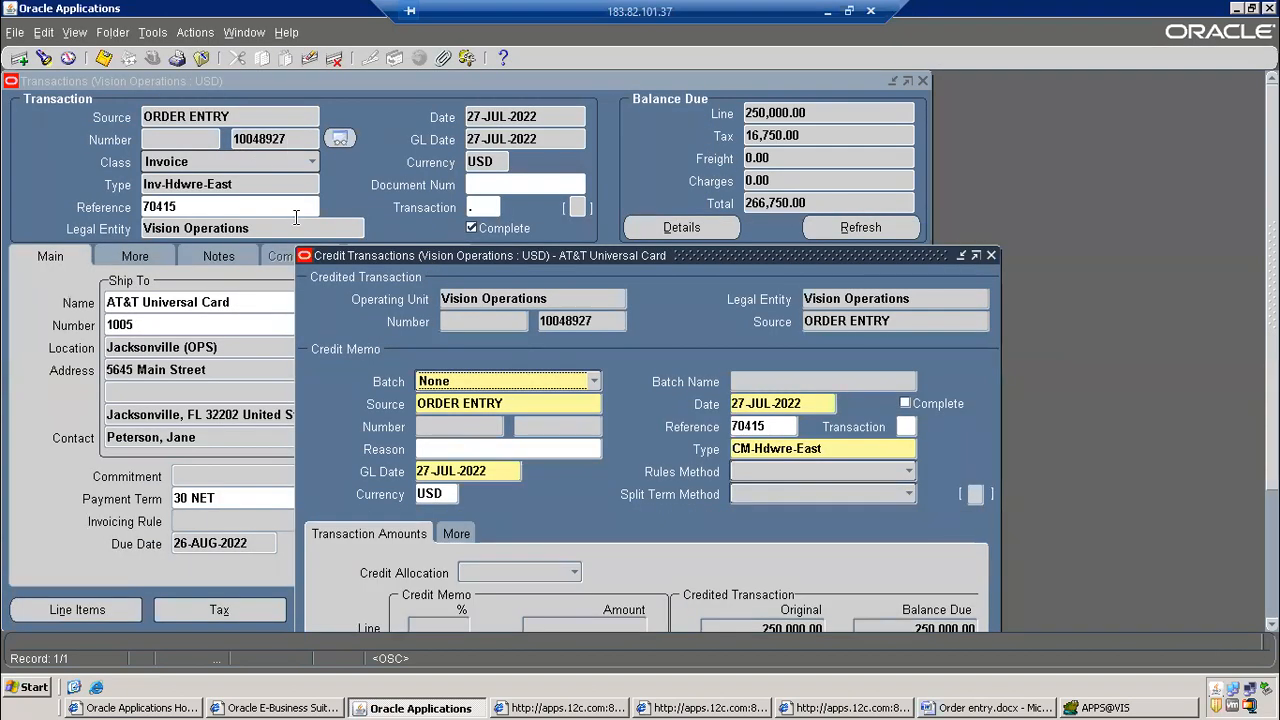
left_click(541, 427)
left_click_drag(586, 254, 635, 114)
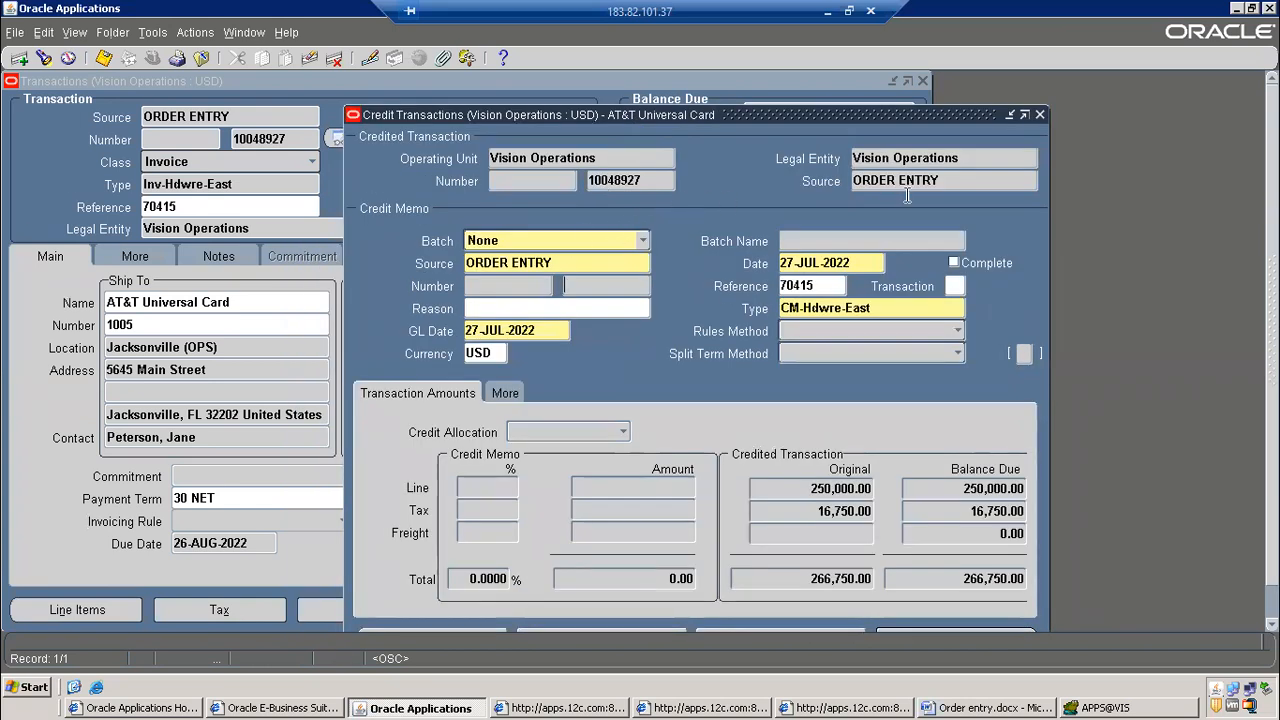
left_click_drag(704, 114, 502, 79)
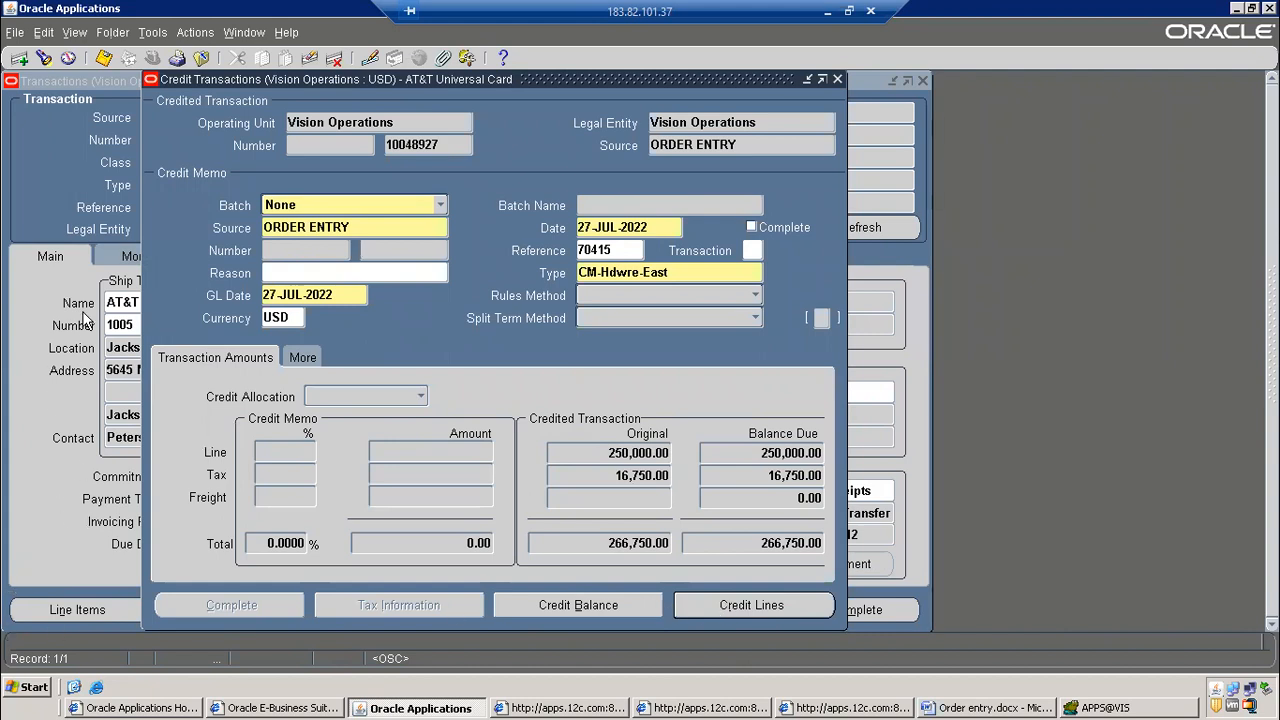
Open the credit lines of the credit memo and add line 1 for the item LAPTOP
left_click(782, 608)
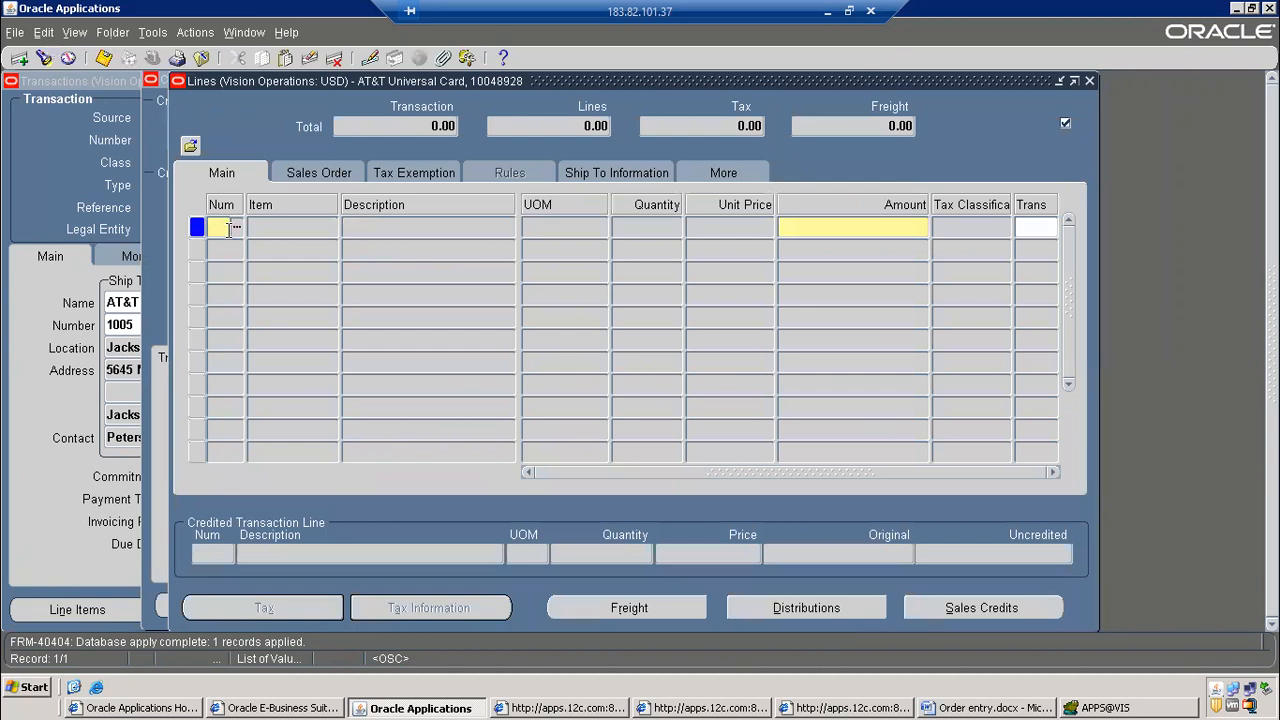
left_click(246, 228)
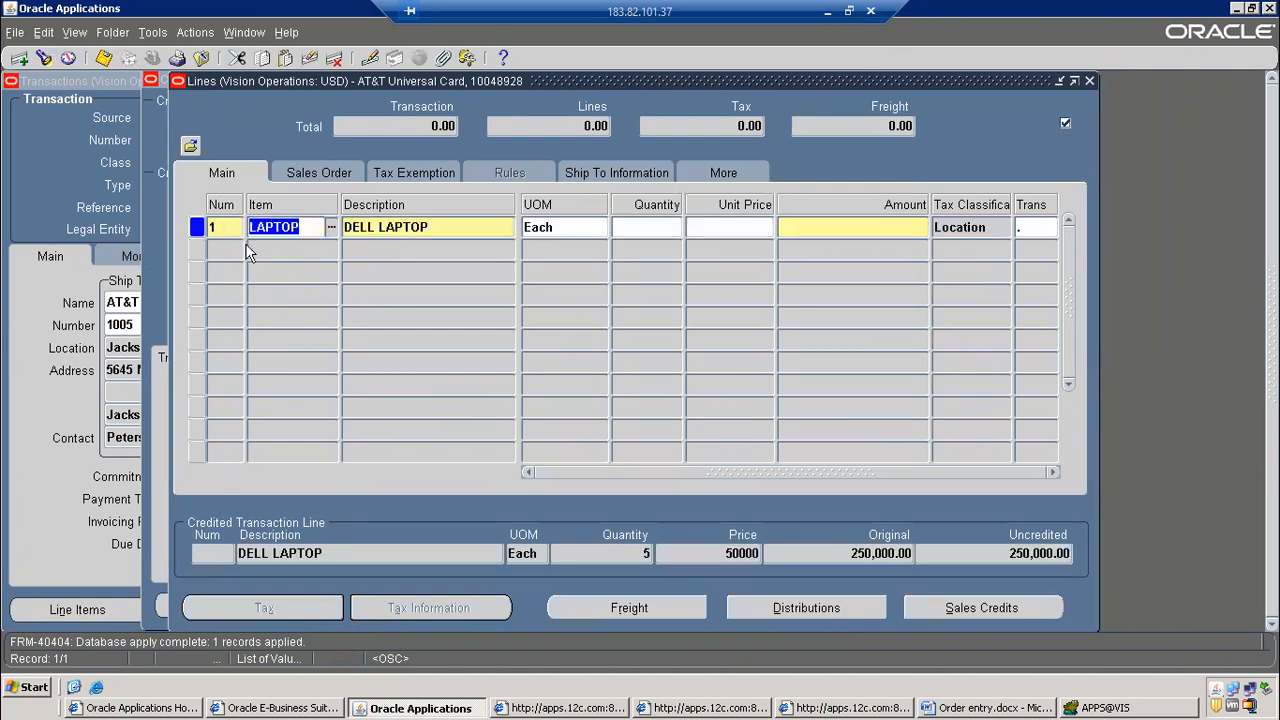
Try a quantity of 1 on the laptop credit line, and clear the entered values
left_click(652, 227)
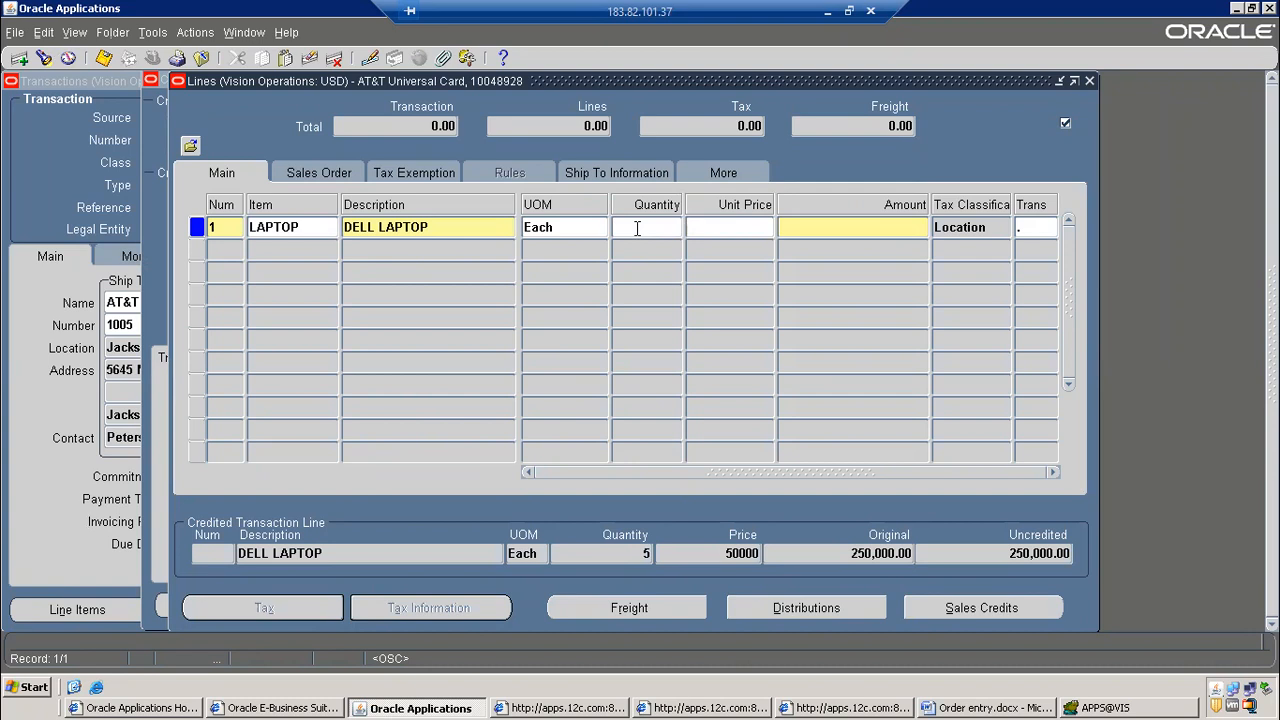
key("Tab")
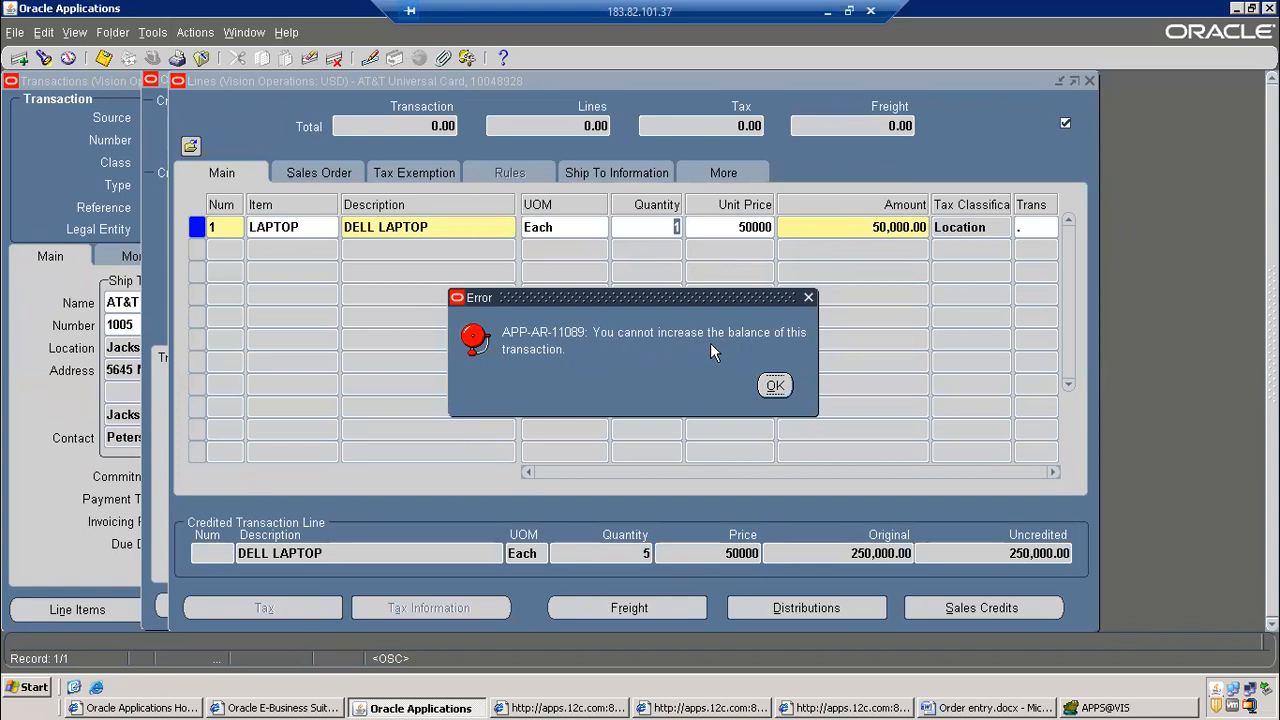
left_click(773, 383)
key("BackSpace")
key("Tab")
key("BackSpace")
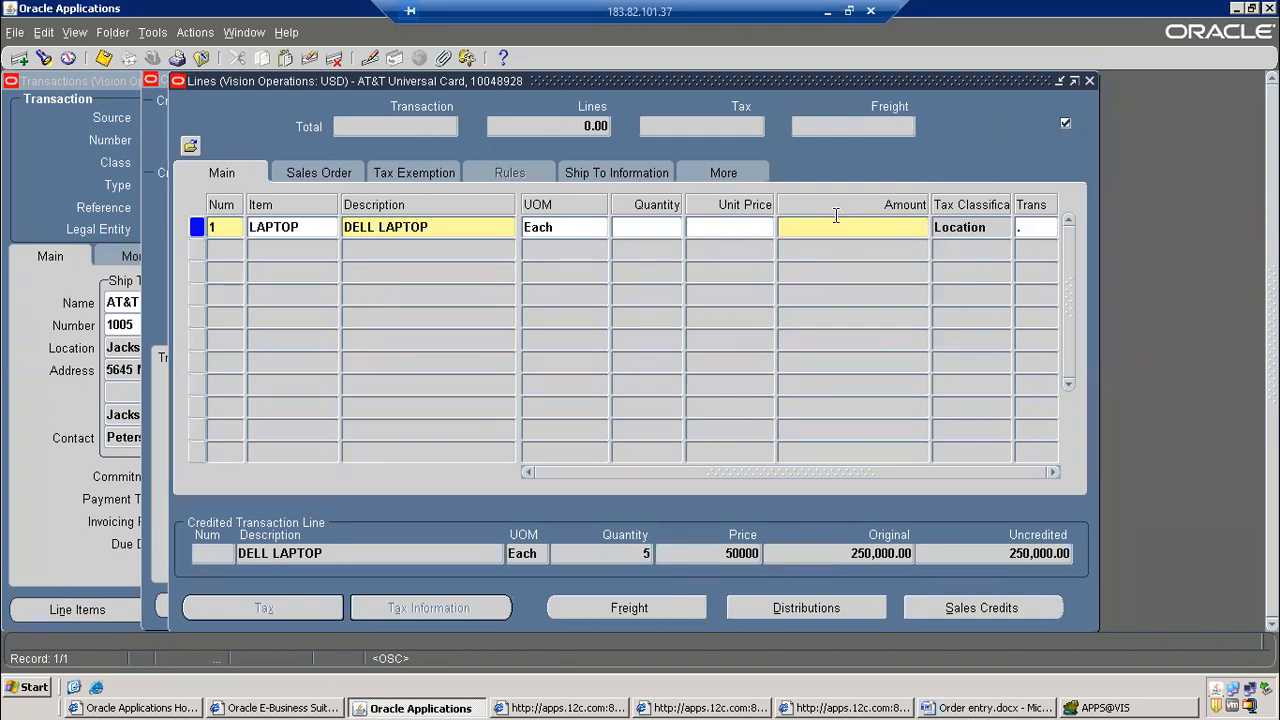
Set the laptop credit line's amount to -50000 without a line transaction flexfield context, and save the line
left_click_drag(823, 82, 738, 107)
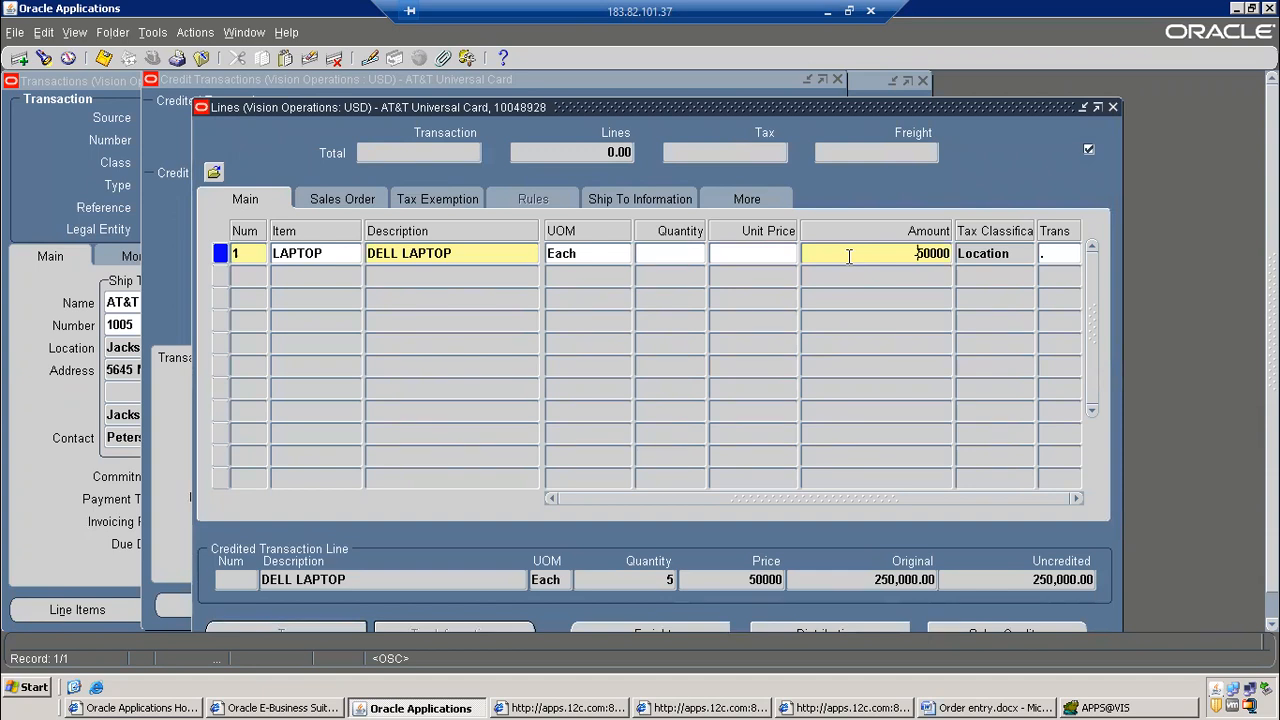
key("Tab")
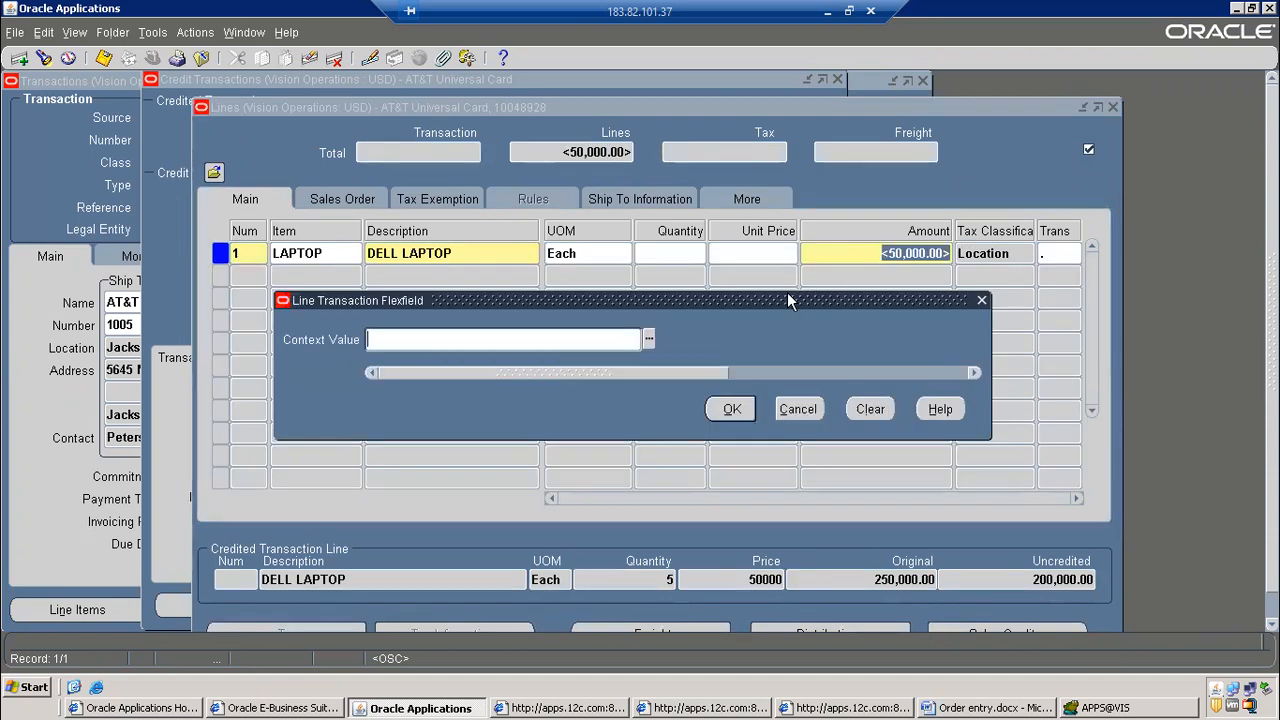
left_click(800, 407)
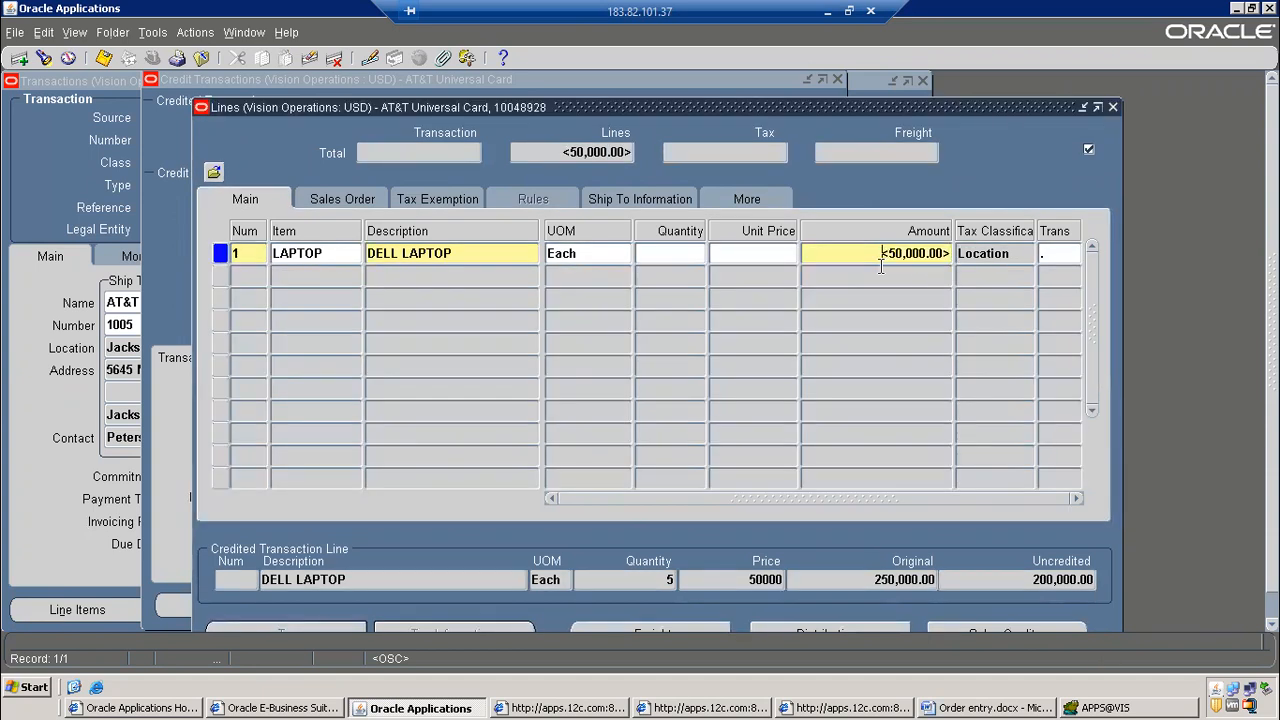
left_click(884, 252)
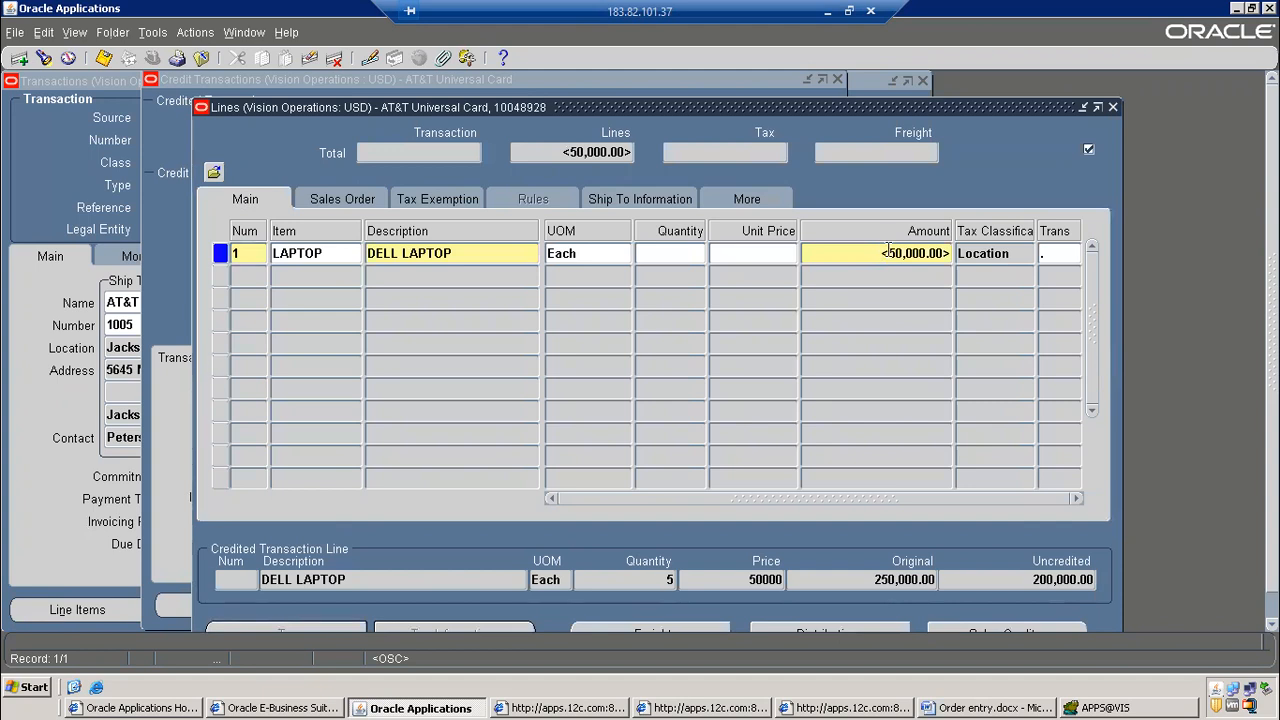
left_click(946, 254)
left_click(101, 57)
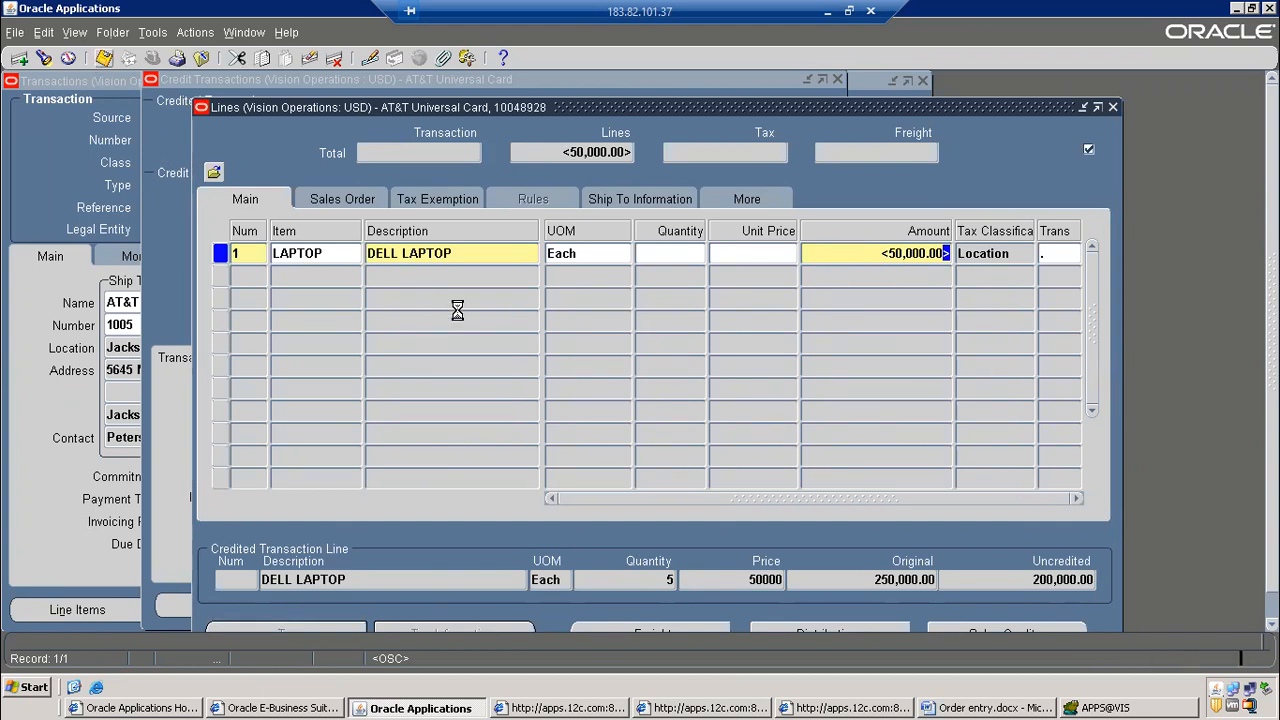
Close the credit memo's Lines window to return to the Credit Transactions form
left_click_drag(678, 114, 613, 92)
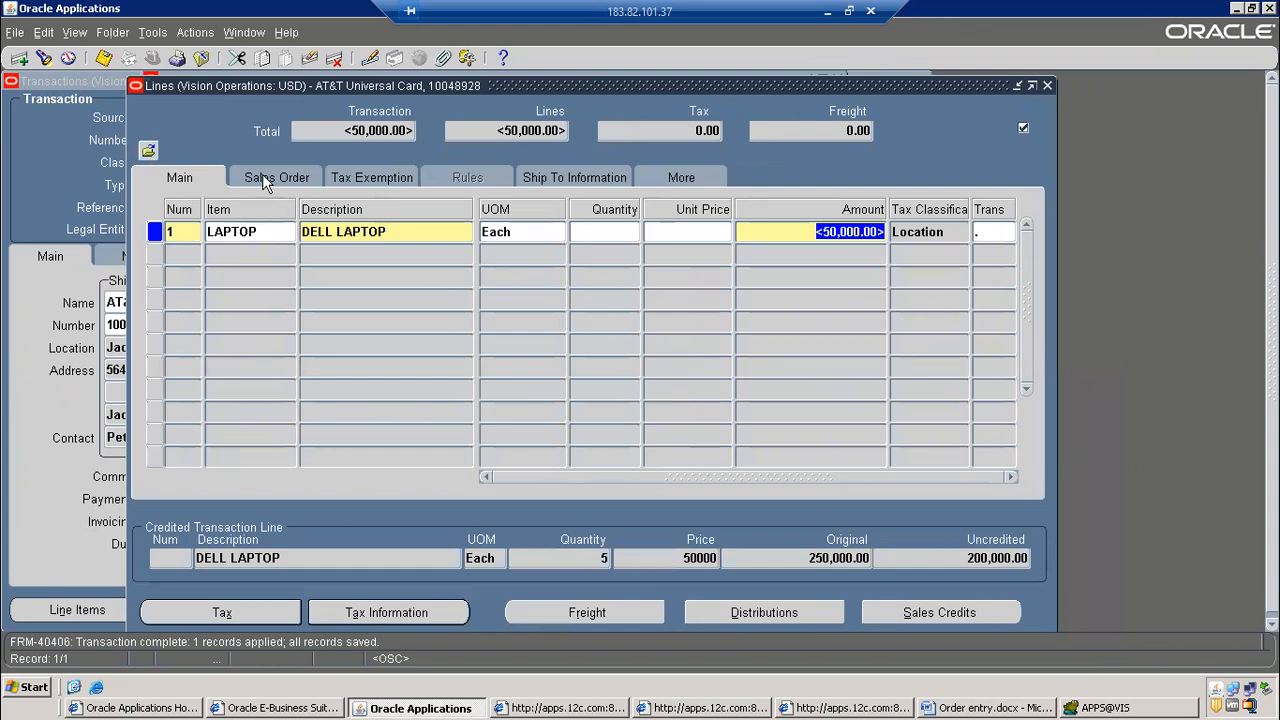
left_click(200, 33)
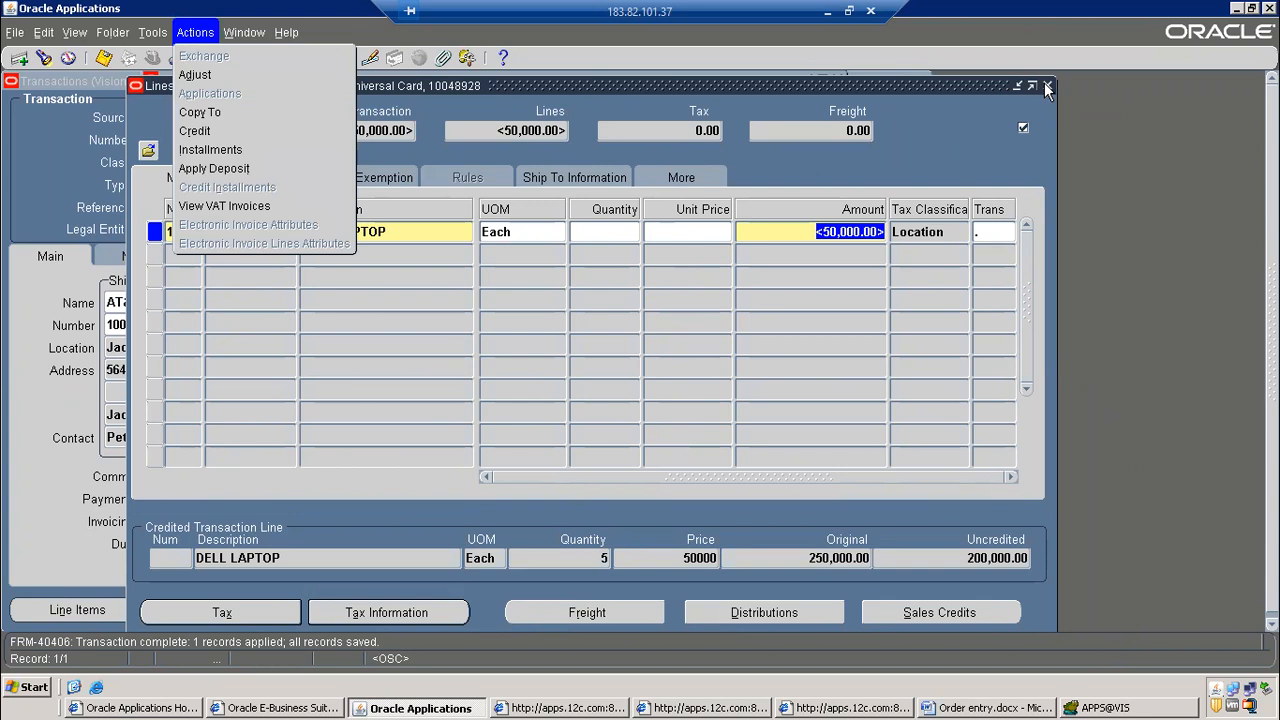
left_click(1047, 90)
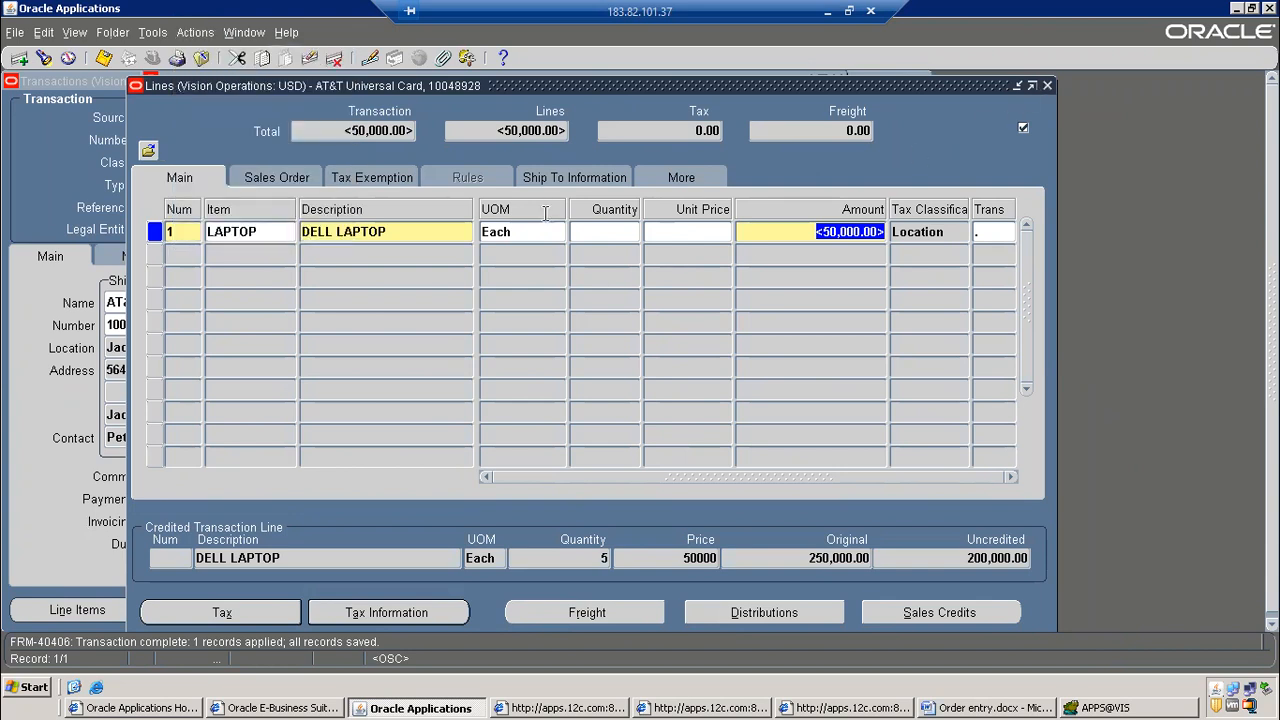
left_click(1048, 86)
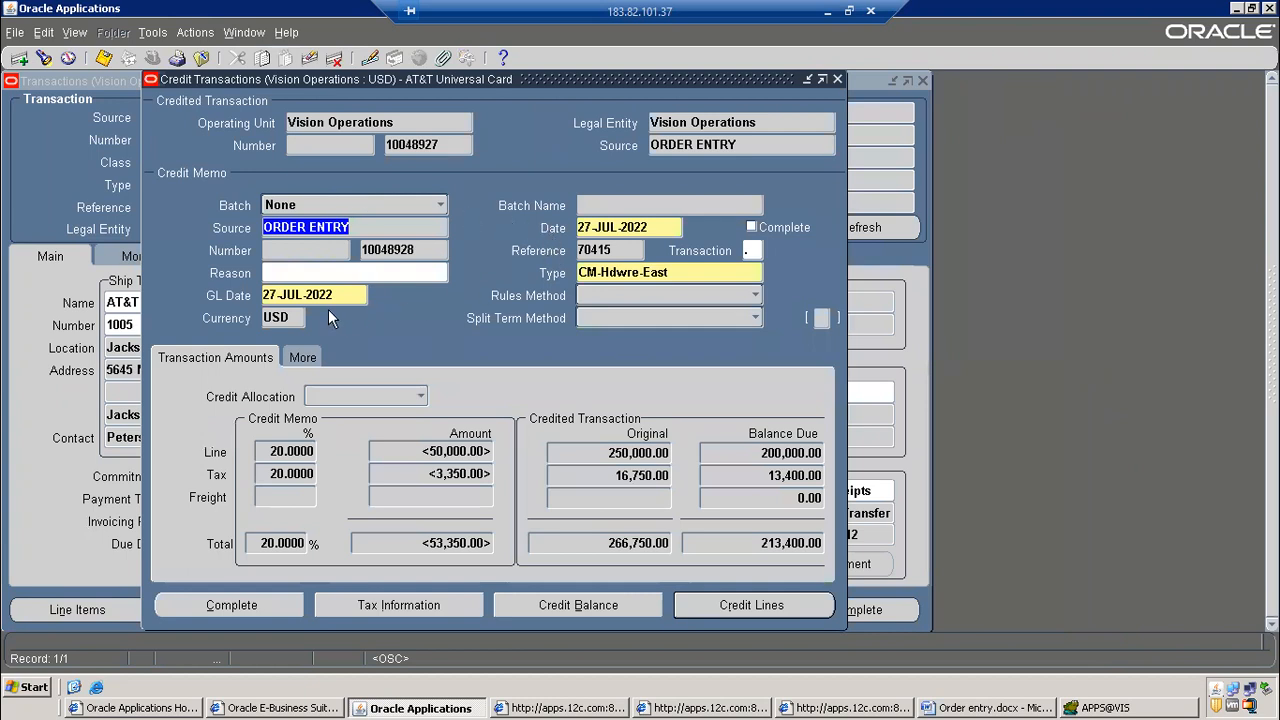
Compare the credit memo's number with the invoice number on the Transactions form behind it
left_click(401, 251)
left_click_drag(462, 84, 663, 152)
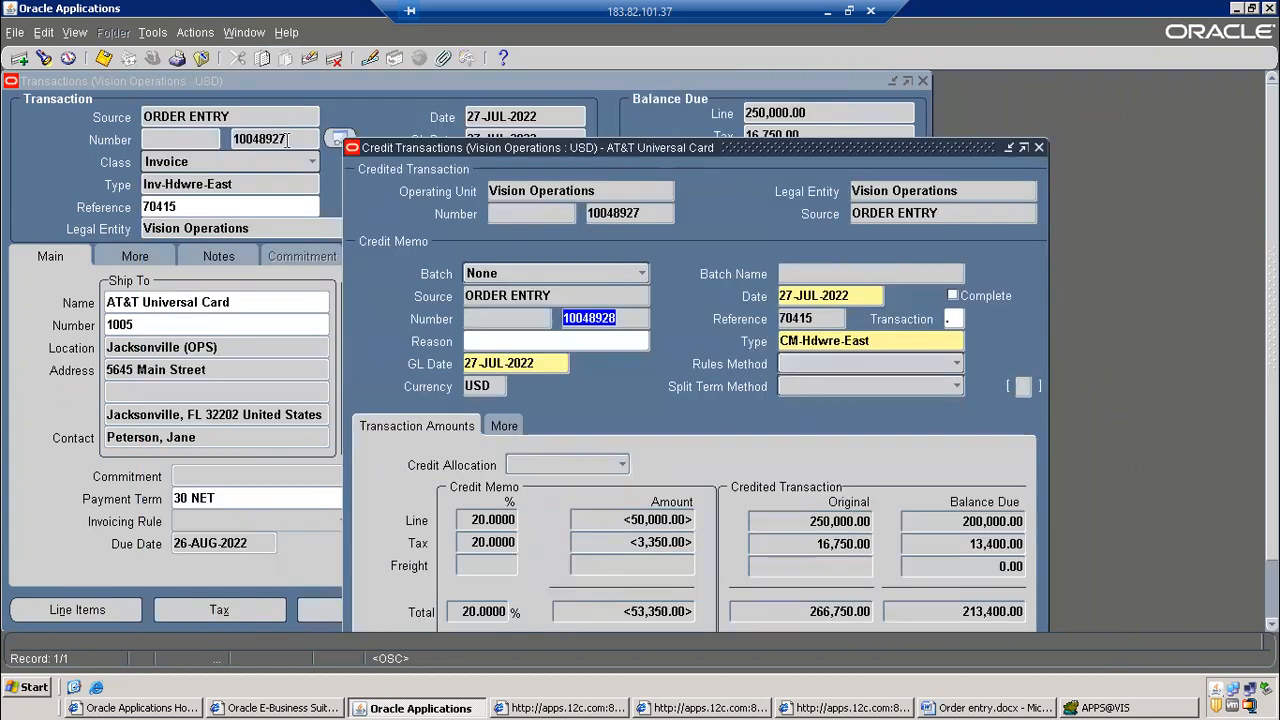
left_click(604, 318)
left_click_drag(588, 318, 633, 317)
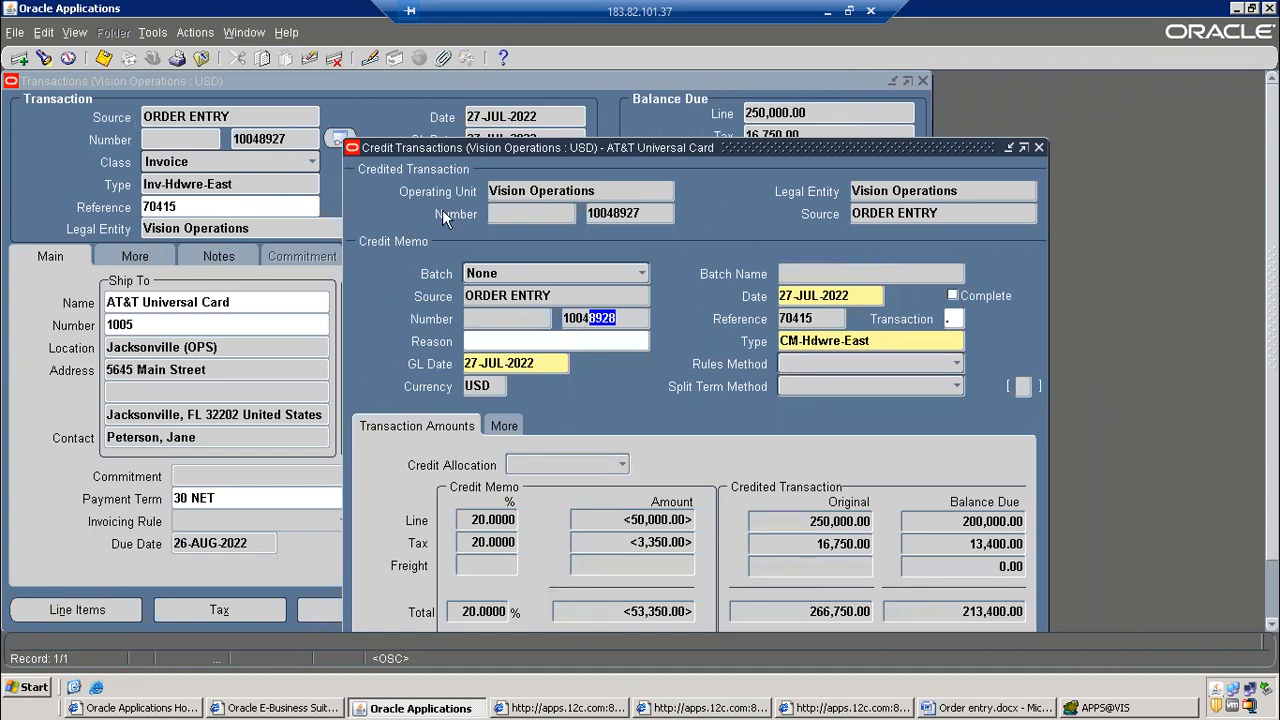
Switch to Toad for Oracle and clear the existing query from the SQL editor
left_click(1150, 708)
left_click(318, 150)
key("ctrl+a")
key("Delete")
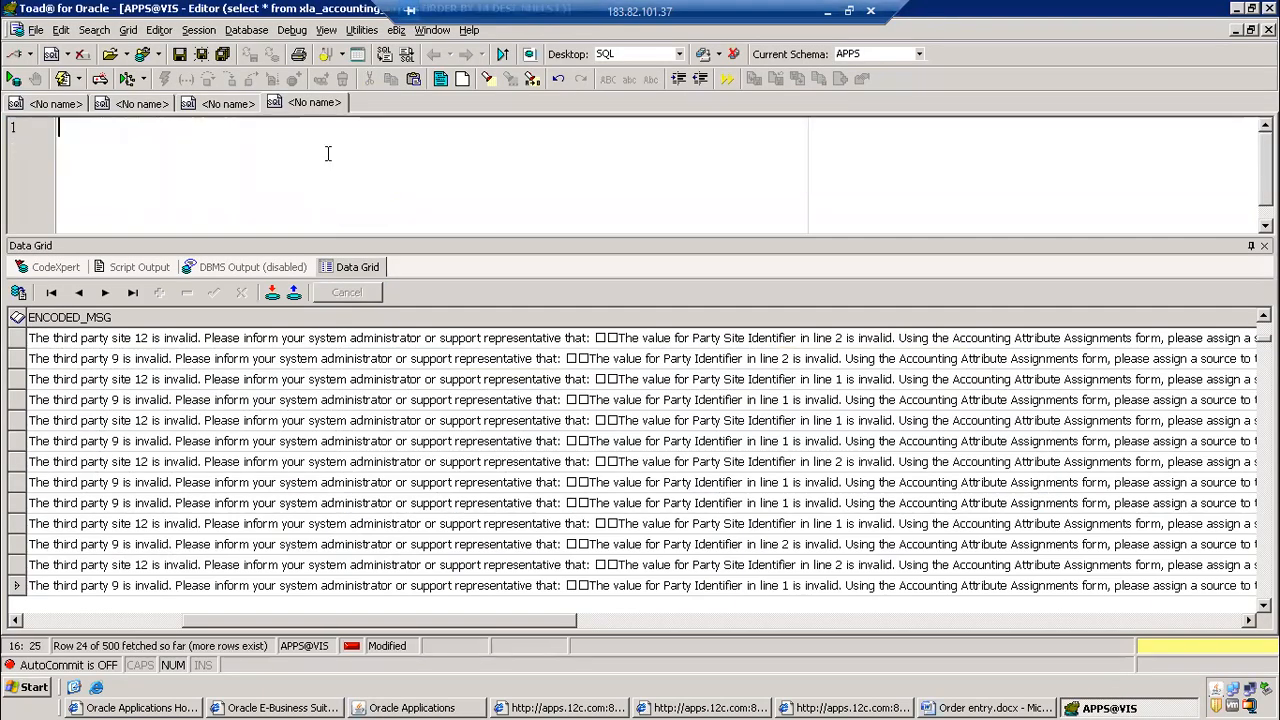
Start a select statement from ra_customer_trx_all as rct and ra_customer_trx_all as credit
type("select")
key("Return")
type("from ra_customer_trx_all ")
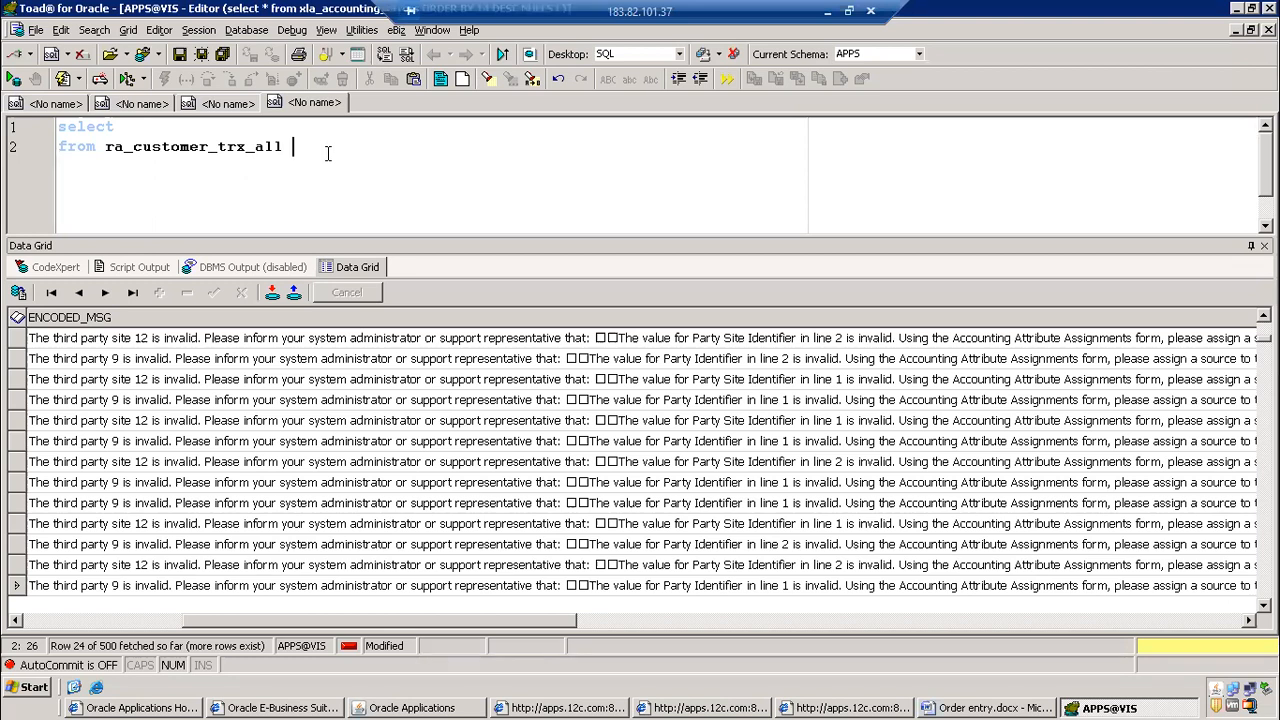
type("rct")
key("Return")
type("ra+_")
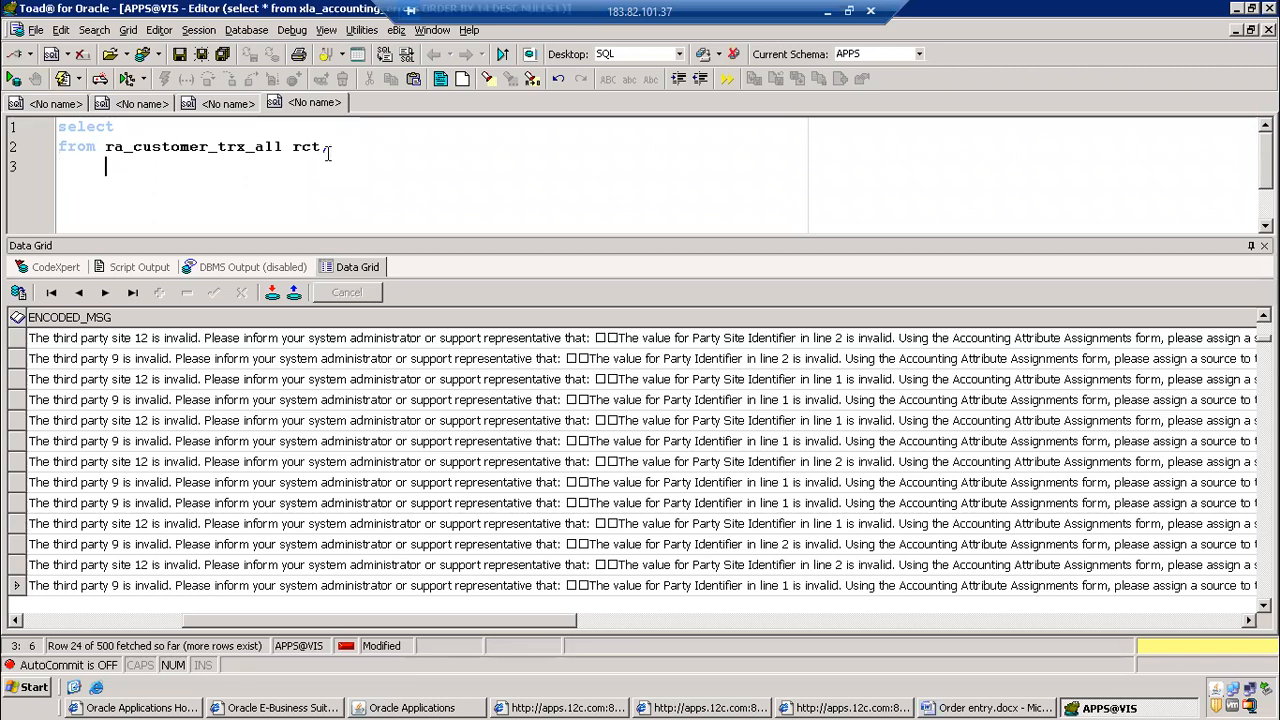
key("BackSpace")
key("BackSpace")
type("_customer_trx_all r")
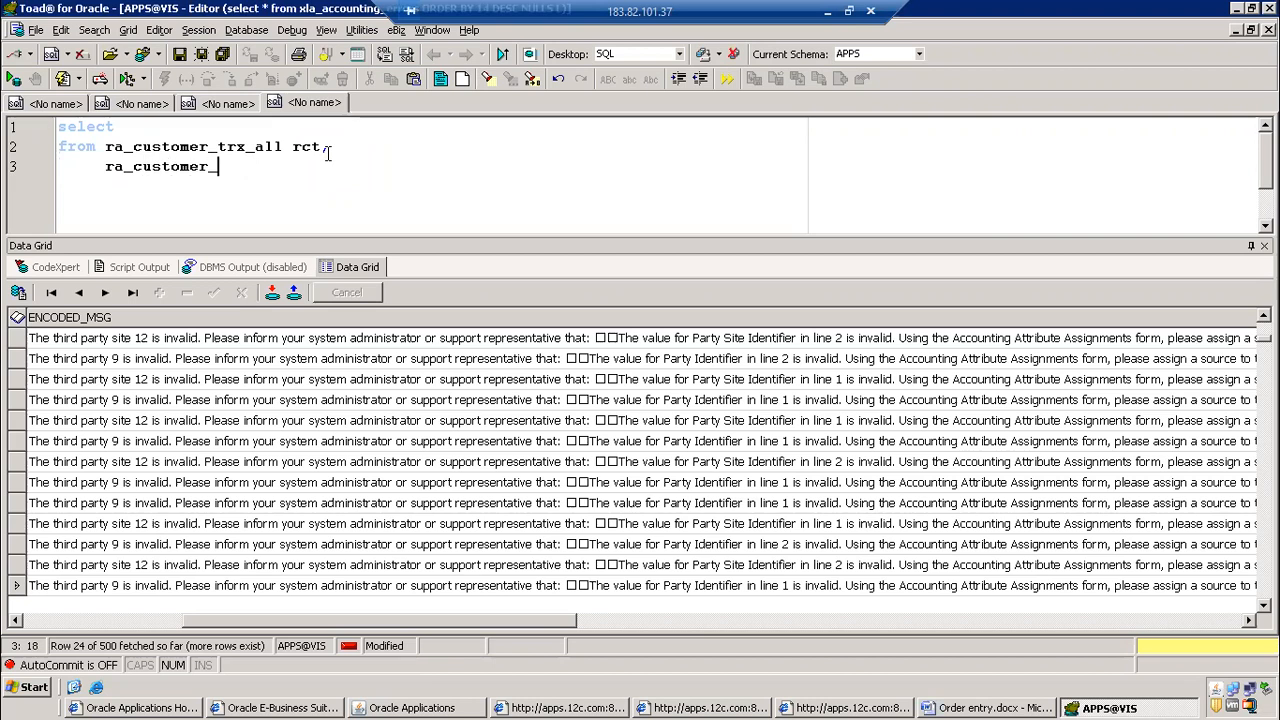
type("c")
key("BackSpace")
key("BackSpace")
type("credi")
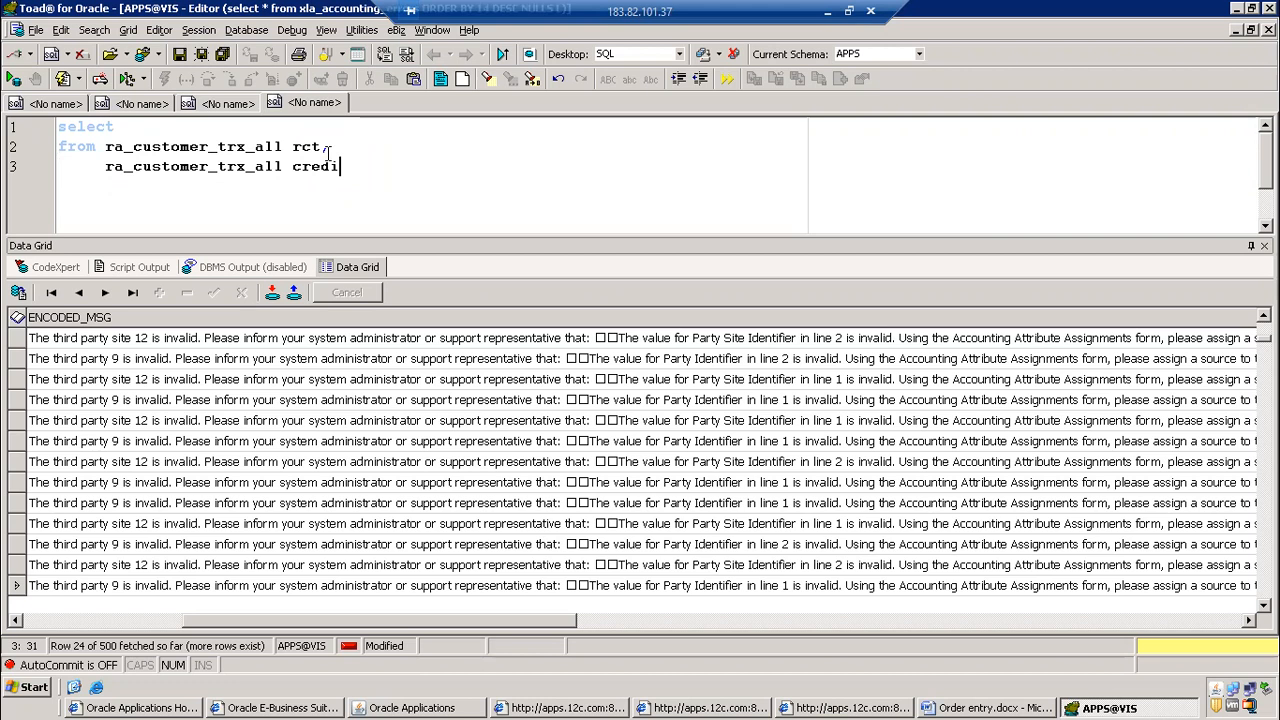
type("t")
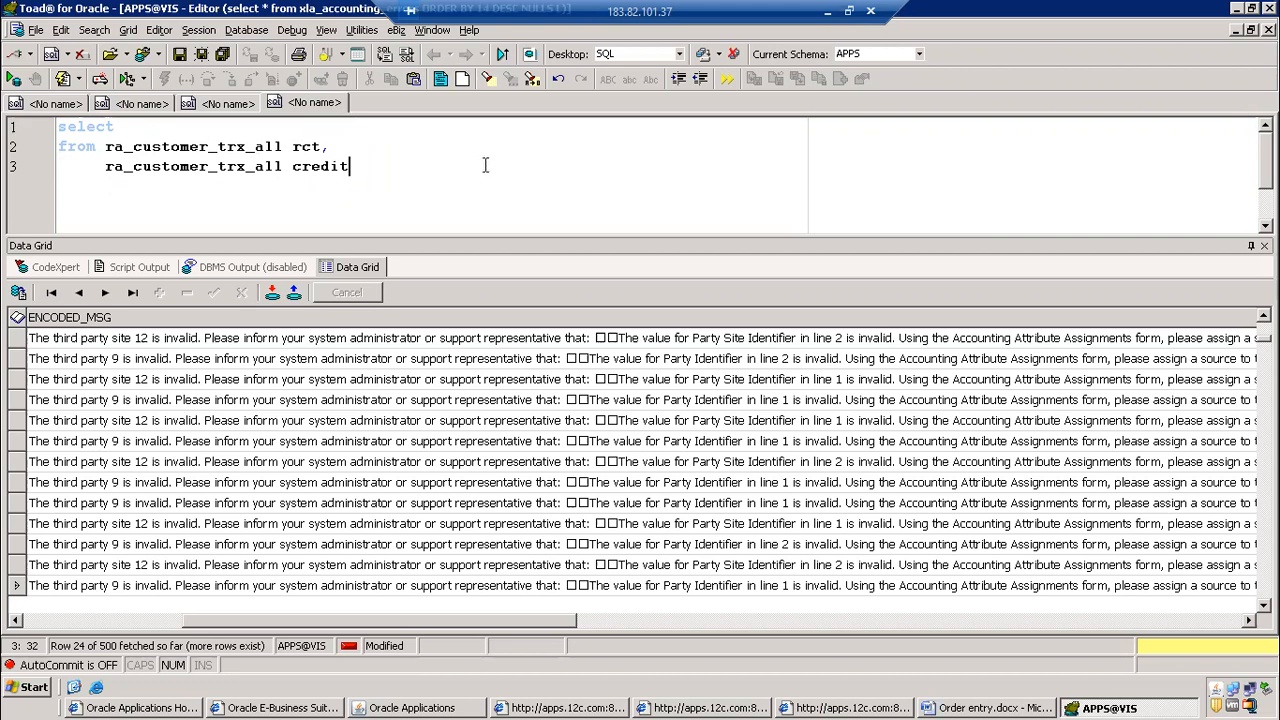
Add a where clause joining rct.CUSTOMER_TRX_ID to credit.PREVIOUS_CUSTOMER_TRX_ID
key("Return")
type("where rct.")
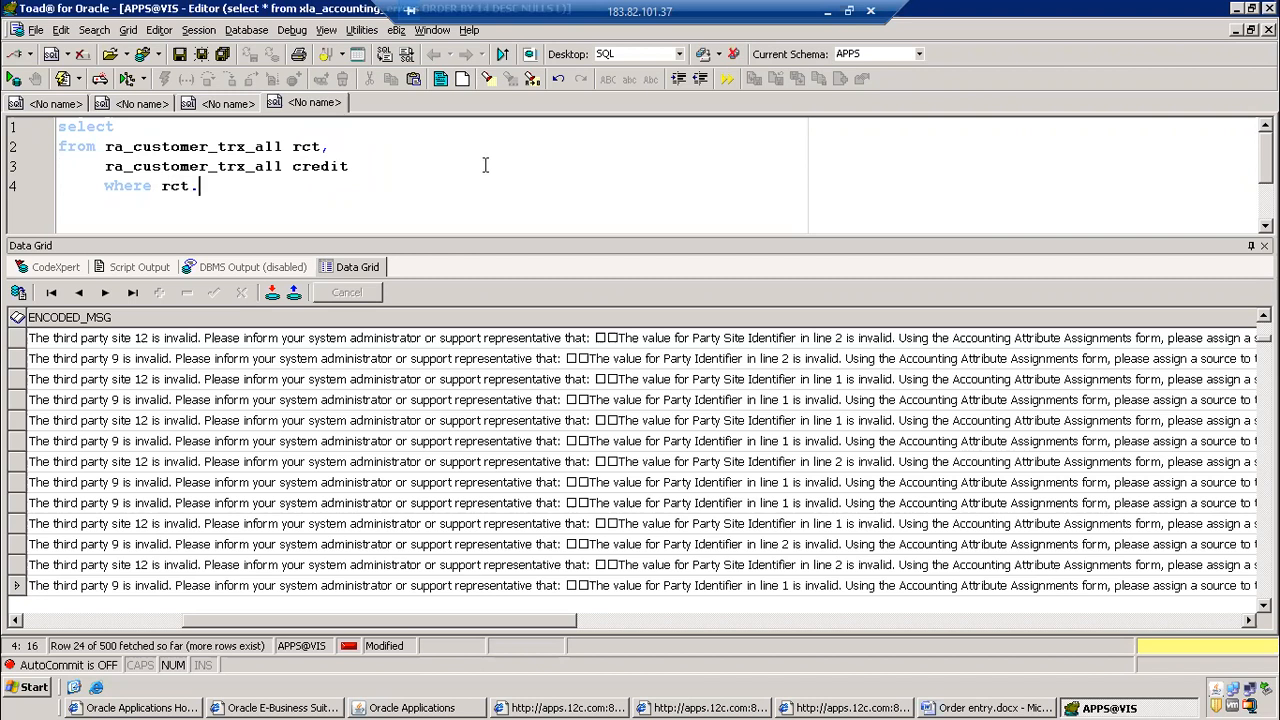
type("custo")
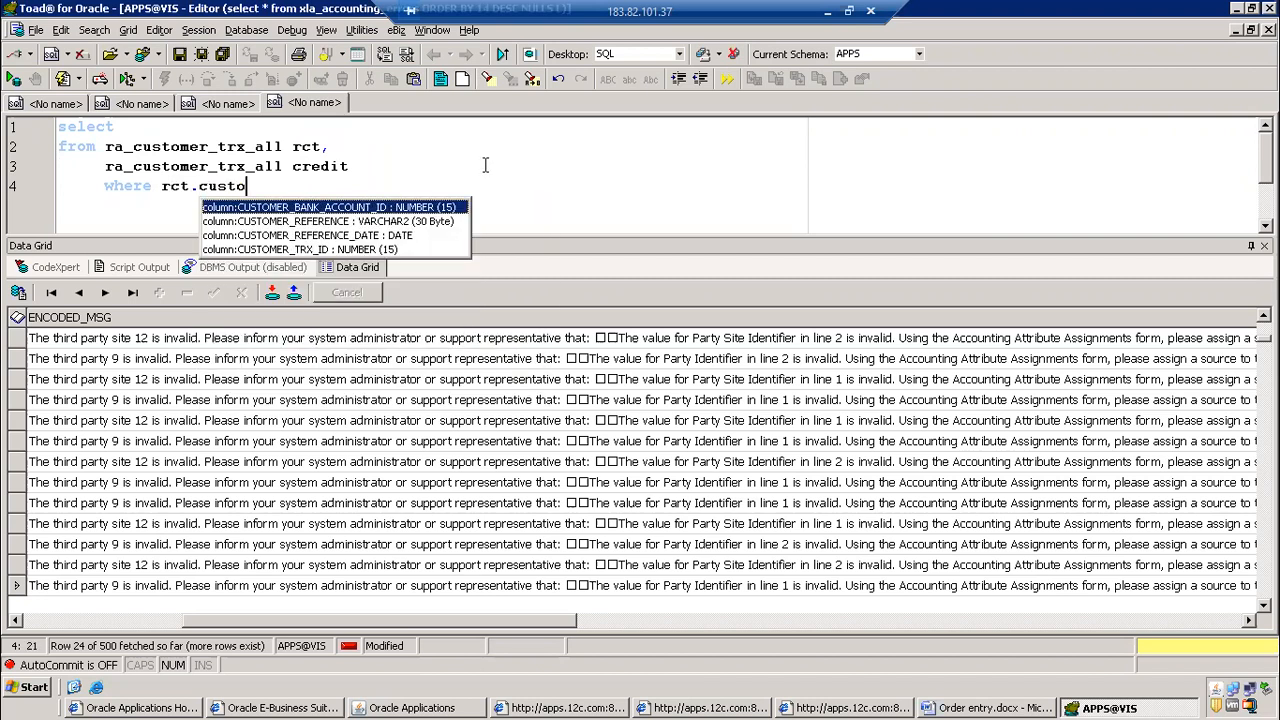
key("Down")
key("Down")
key("Down")
key("Return")
type("=")
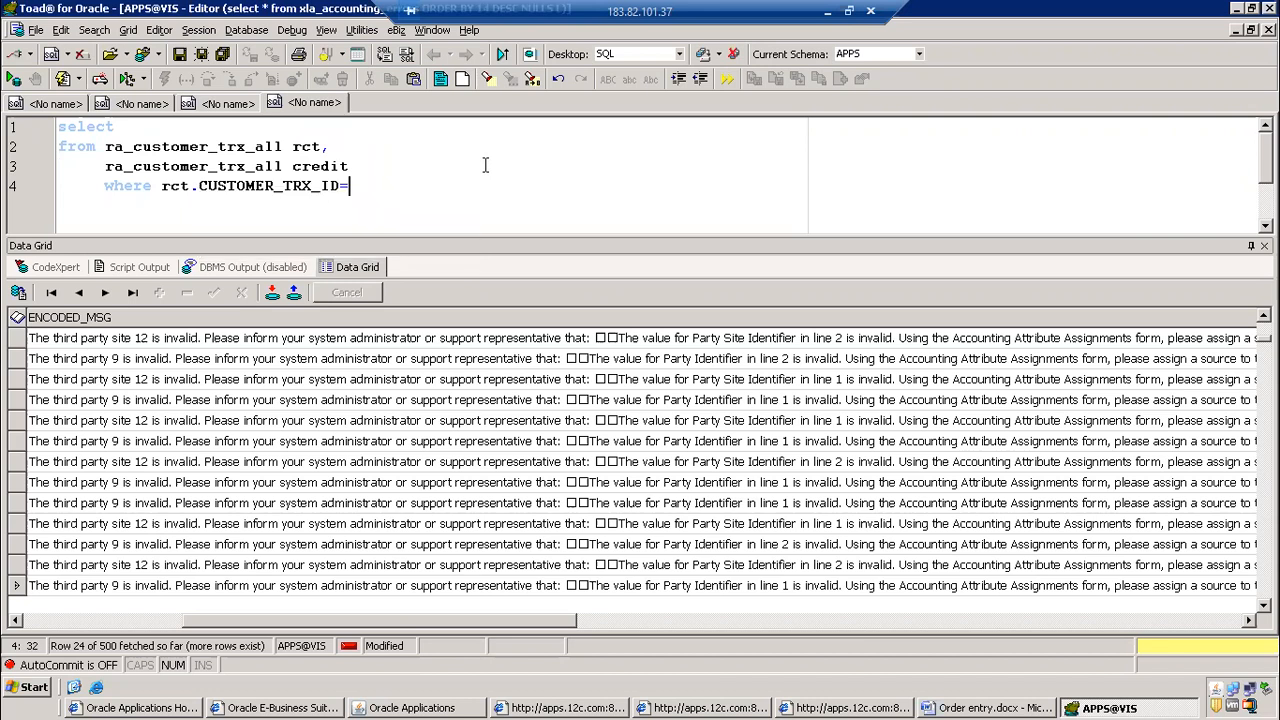
type("credit.prev")
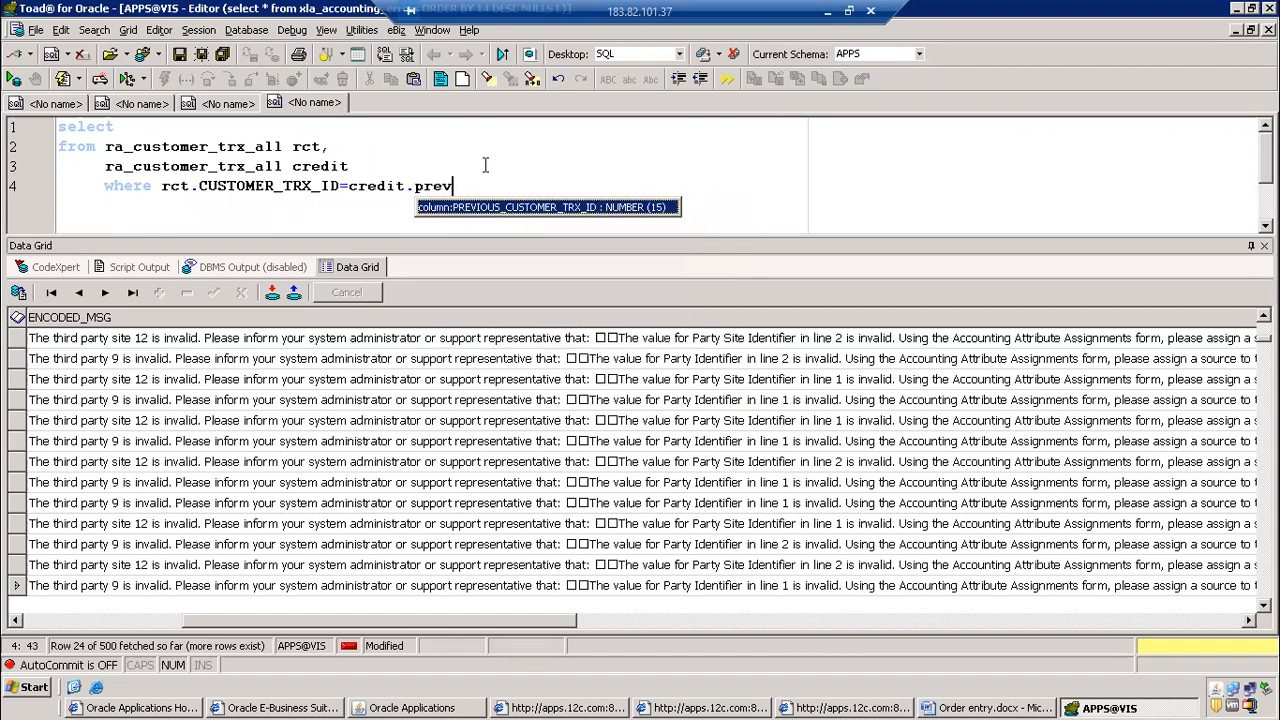
key("Return")
left_click_drag(418, 176, 657, 176)
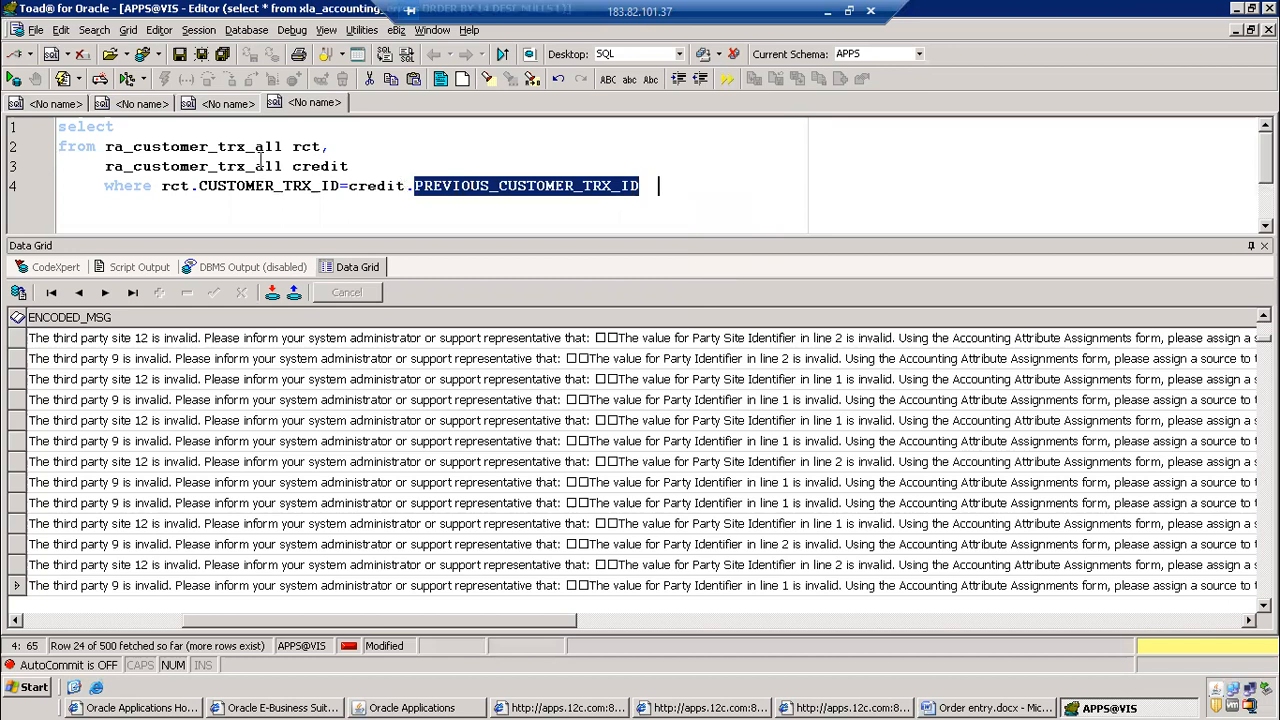
left_click_drag(143, 147, 350, 170)
left_click(449, 206)
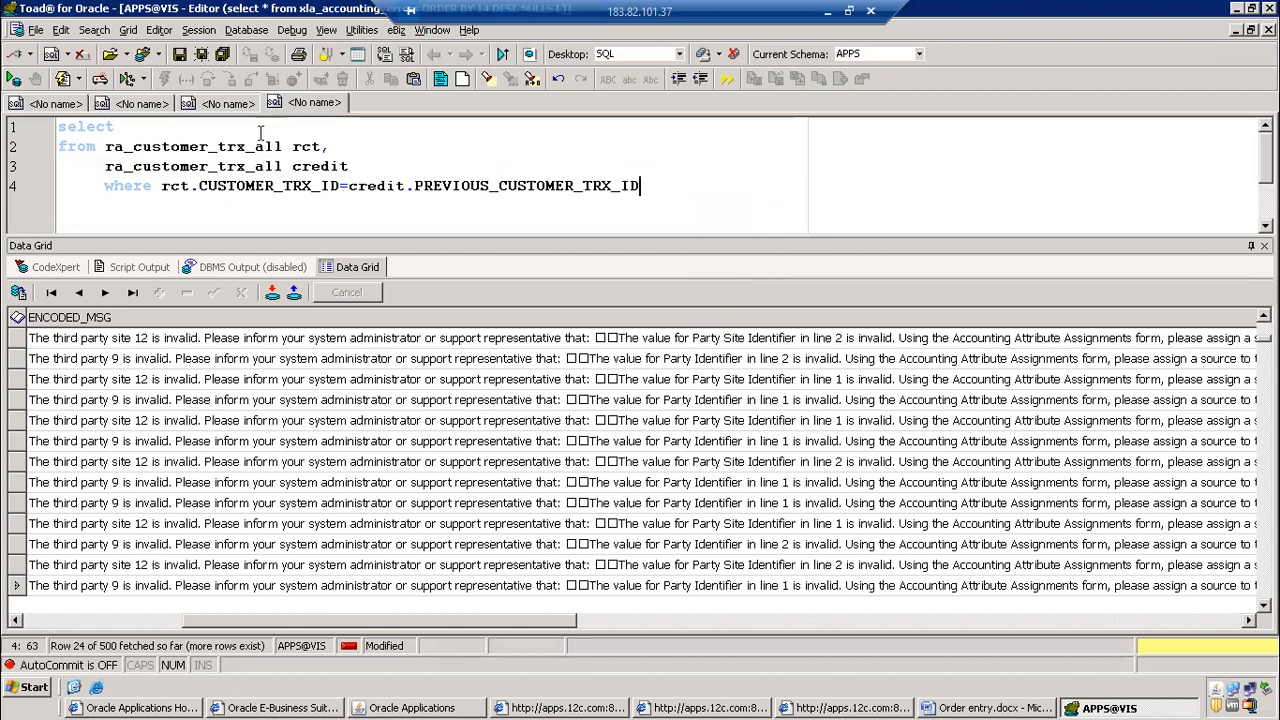
Add rct.TRX_NUMBER to the select list with the alias invoice_number
left_click(157, 121)
type("rct.")
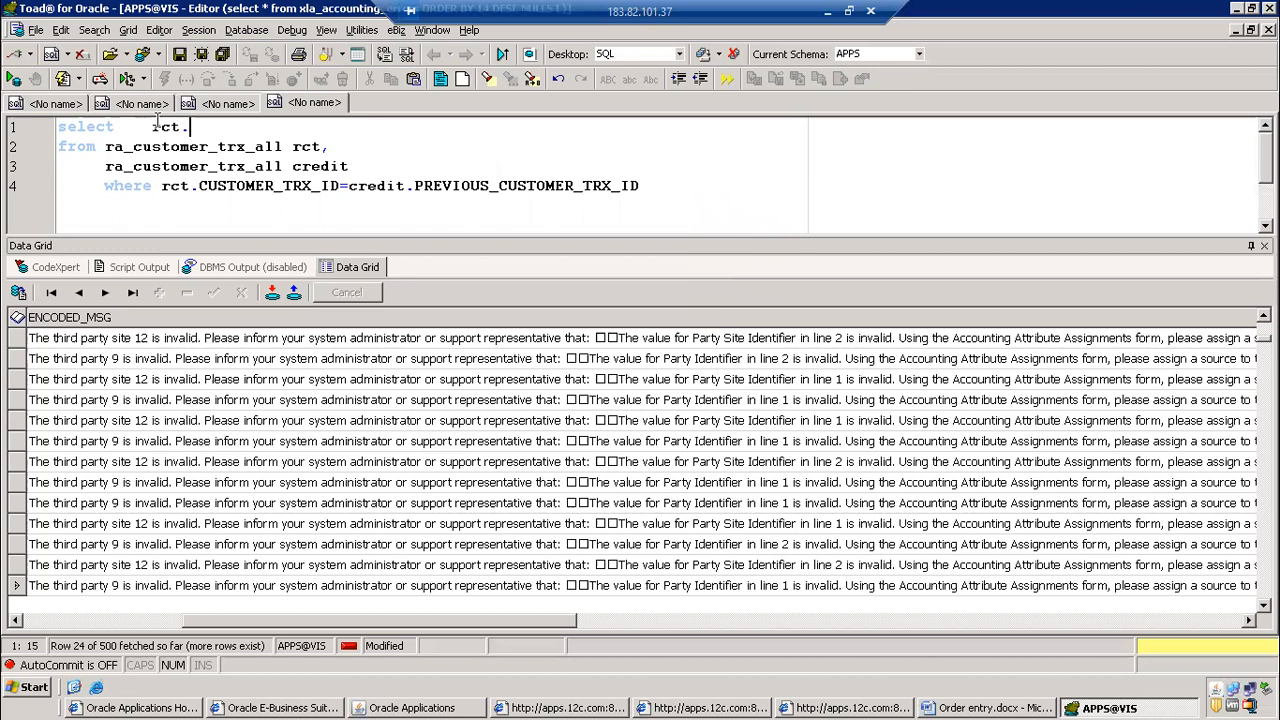
type("trx")
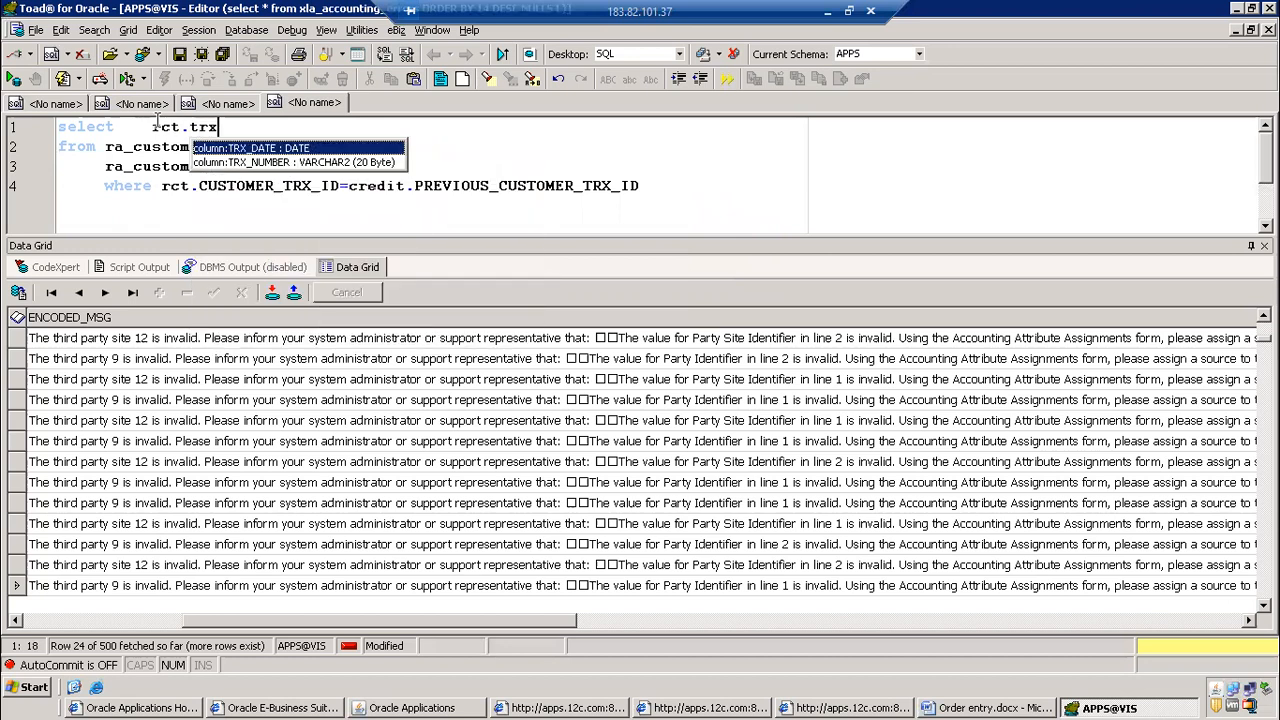
key("Down")
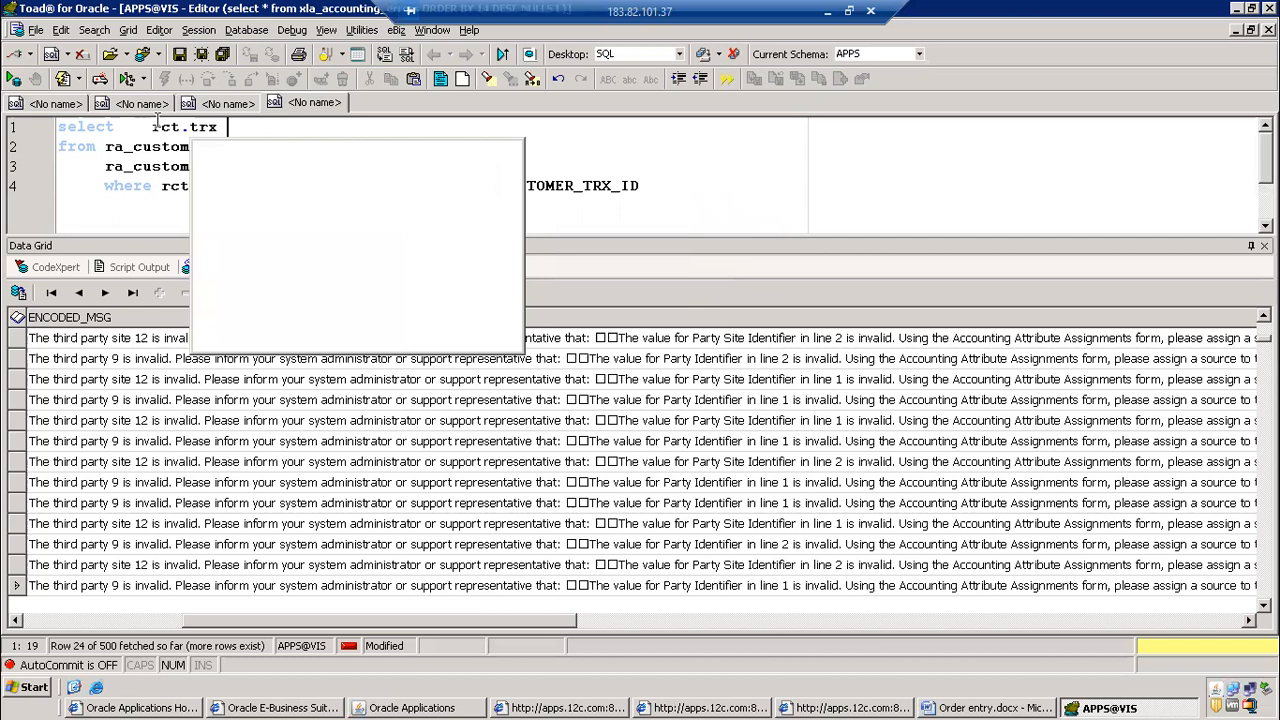
key("BackSpace")
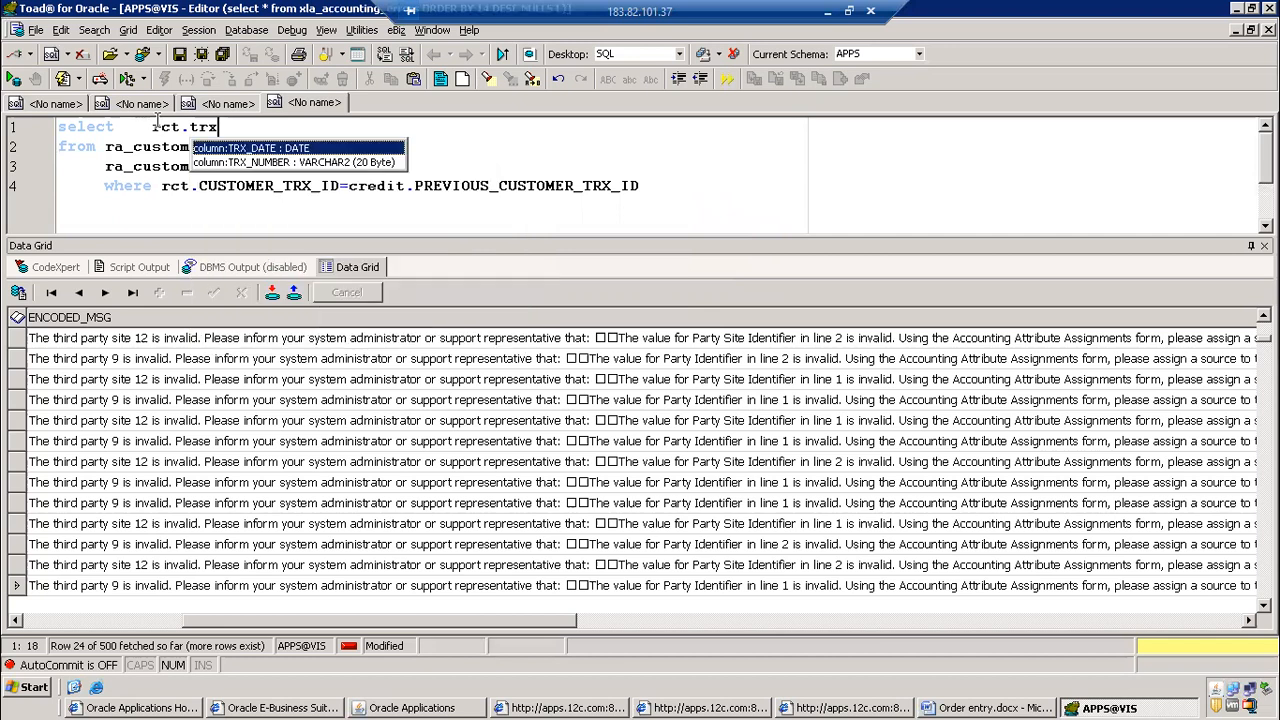
key("Down")
key("Return")
type("invoie")
key("BackSpace")
type("ce_number ,")
key("Return")
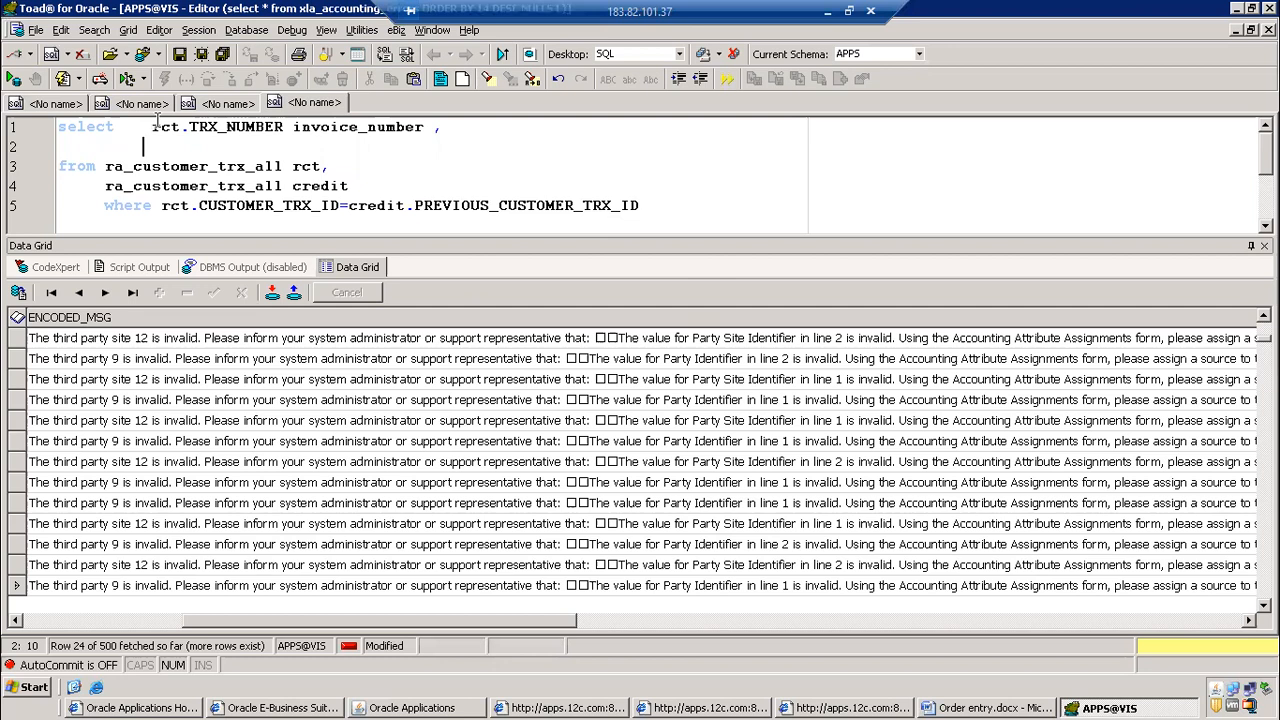
Add credit.TRX_NUMBER to the select list with the alias credit_number, and run the query
type("credit.")
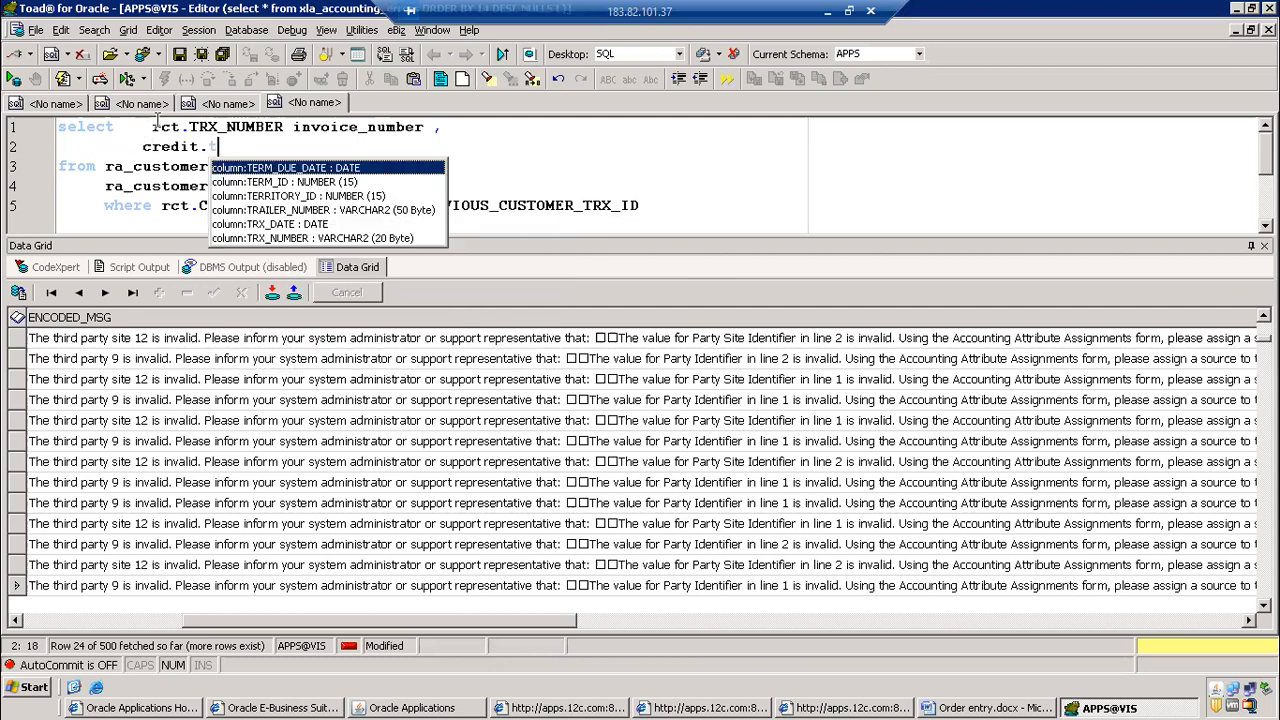
type("trx")
key("Down")
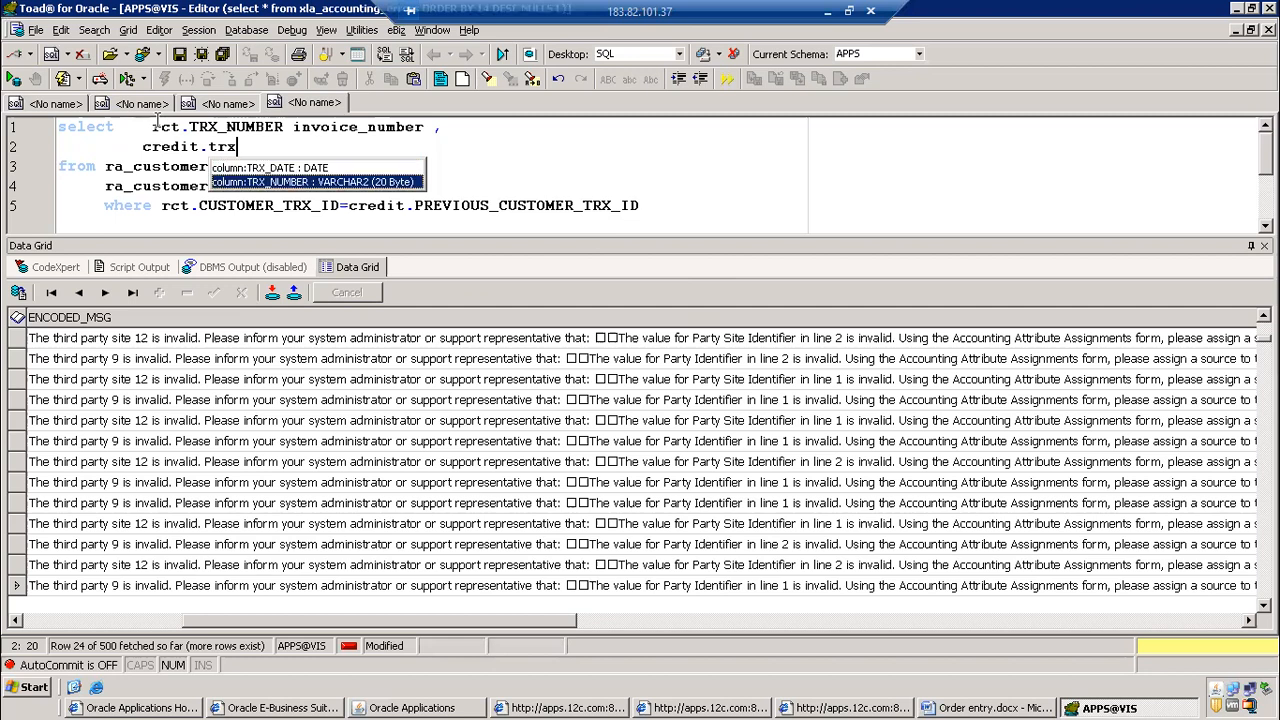
key("Return")
type("invoic")
key("BackSpace")
key("BackSpace")
key("BackSpace")
key("BackSpace")
key("BackSpace")
key("BackSpace")
type("credit")
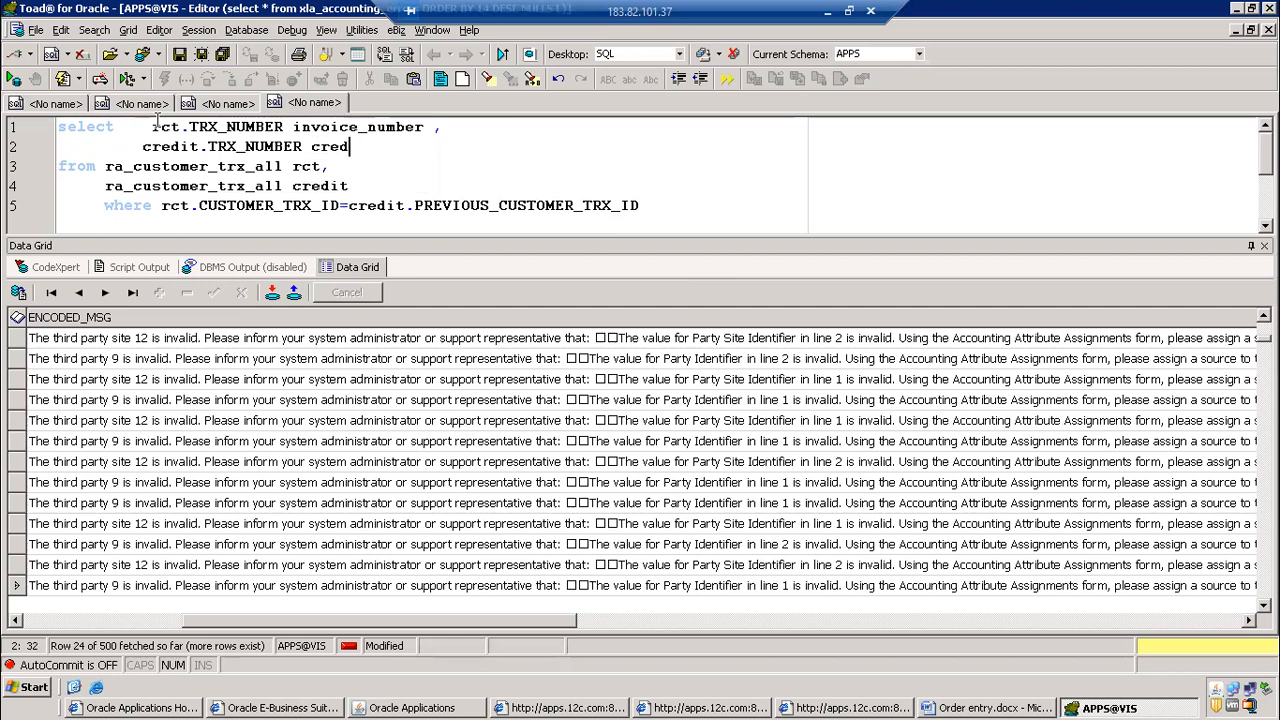
type("_b")
key("BackSpace")
type("number")
key("F9")
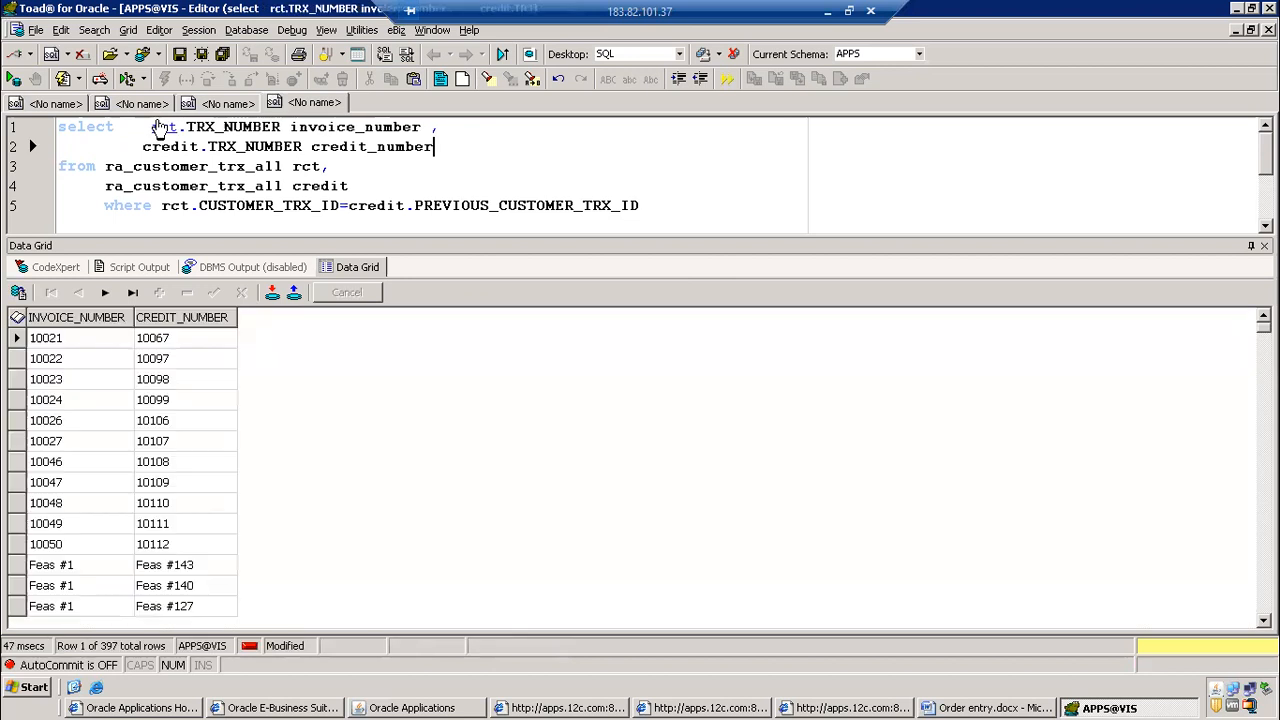
Append an "and rct.TRX_NUMBER=''" condition below the join, ready for a value between the quotes
left_click(182, 186)
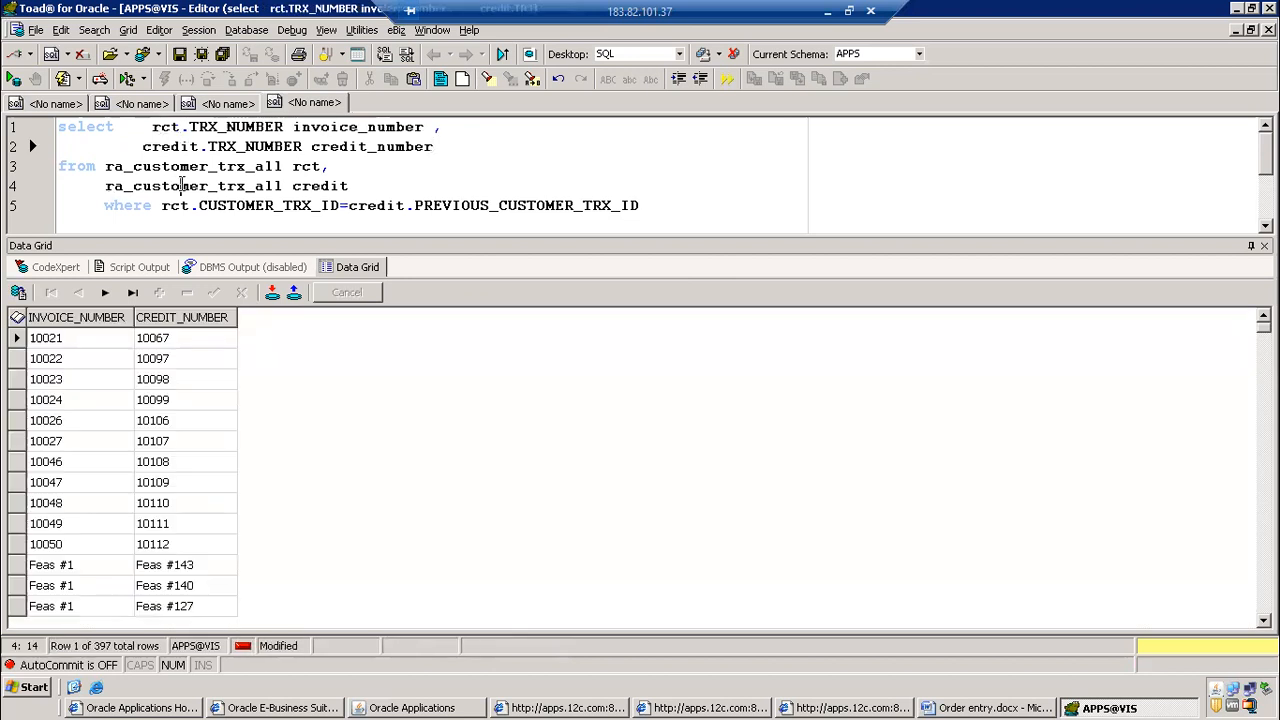
left_click_drag(153, 128, 285, 127)
key("ctrl+c")
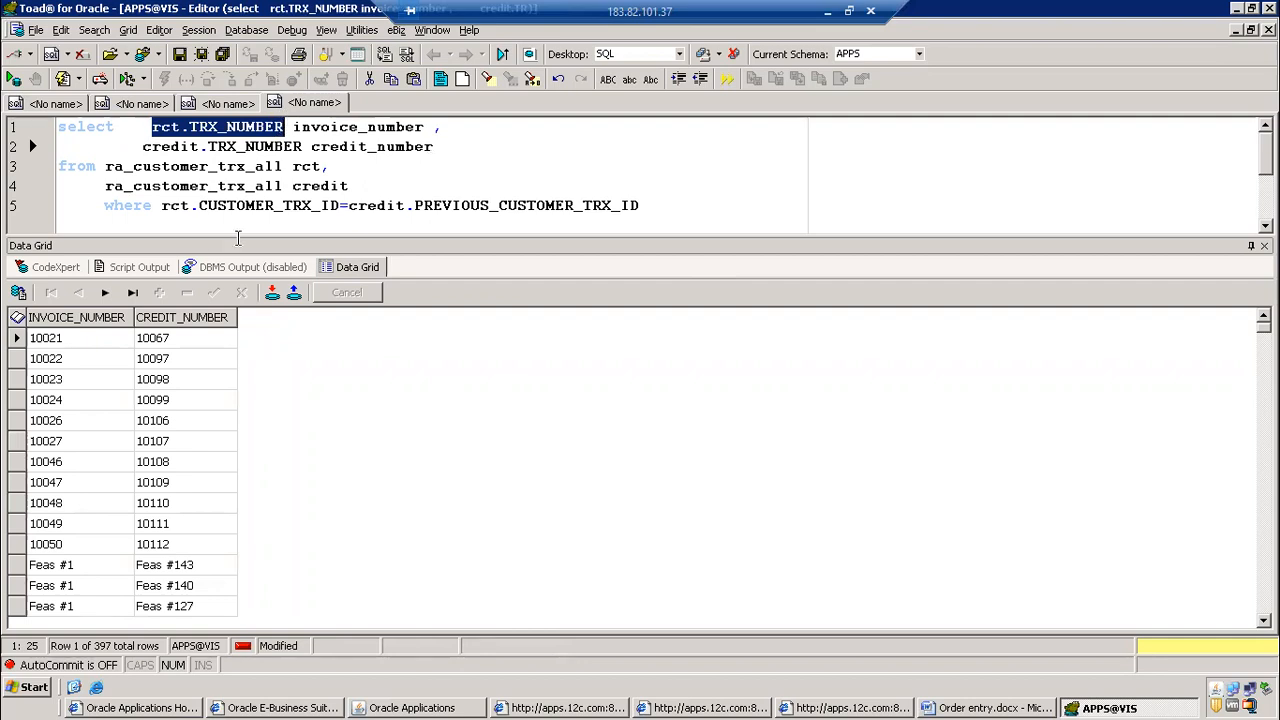
left_click(195, 222)
key("Return")
type("and")
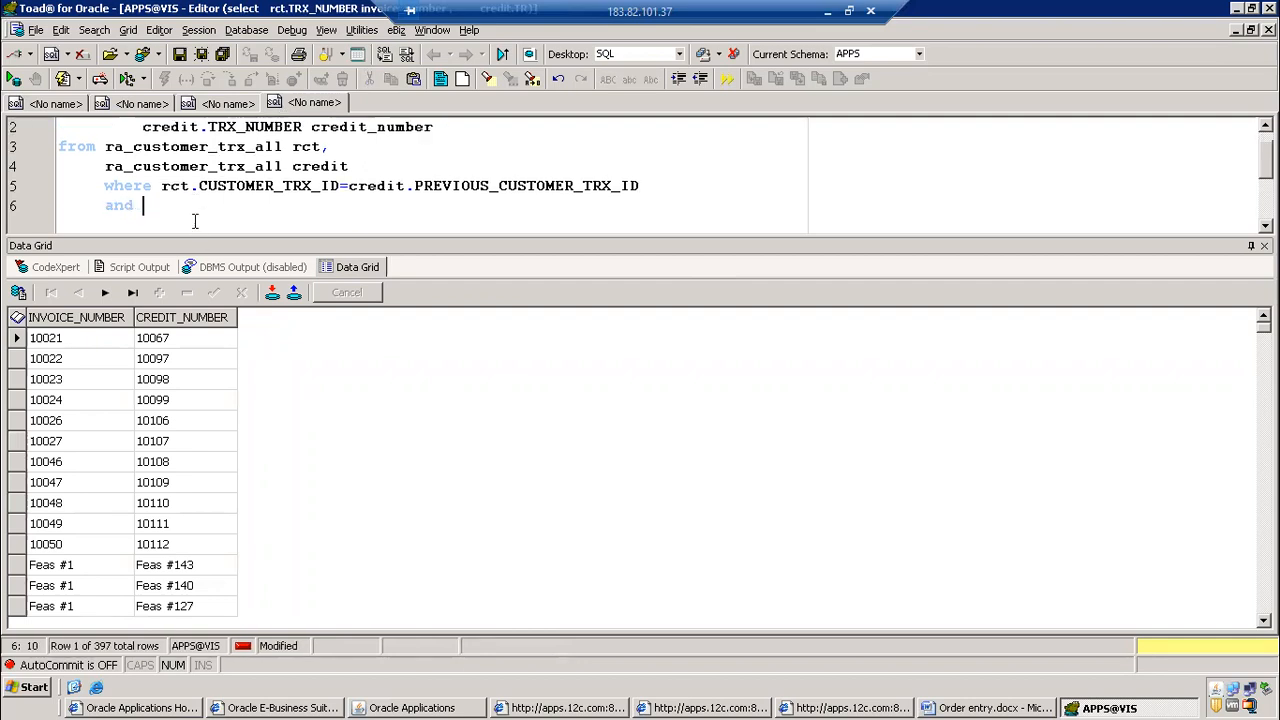
key("ctrl+v")
type("=''")
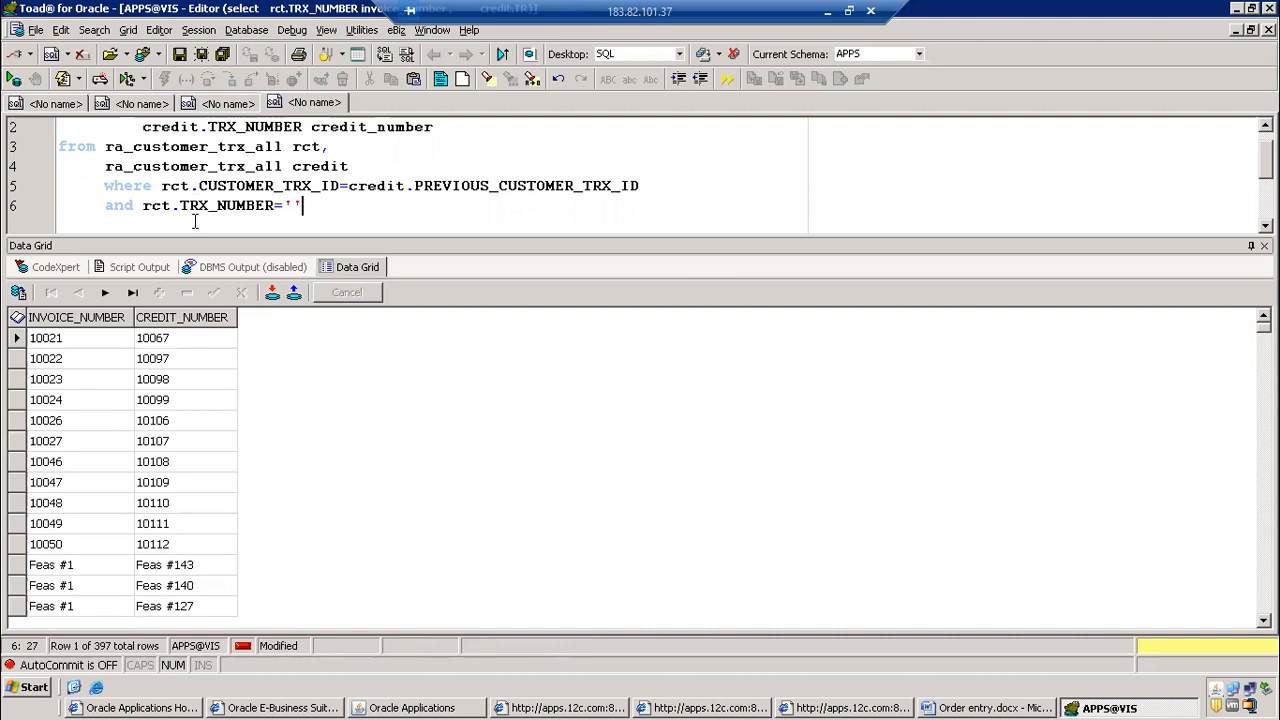
key("Left")
Copy the credited transaction's number from Oracle Applications into the TRX_NUMBER condition in Toad, and run the query
key("alt+Tab")
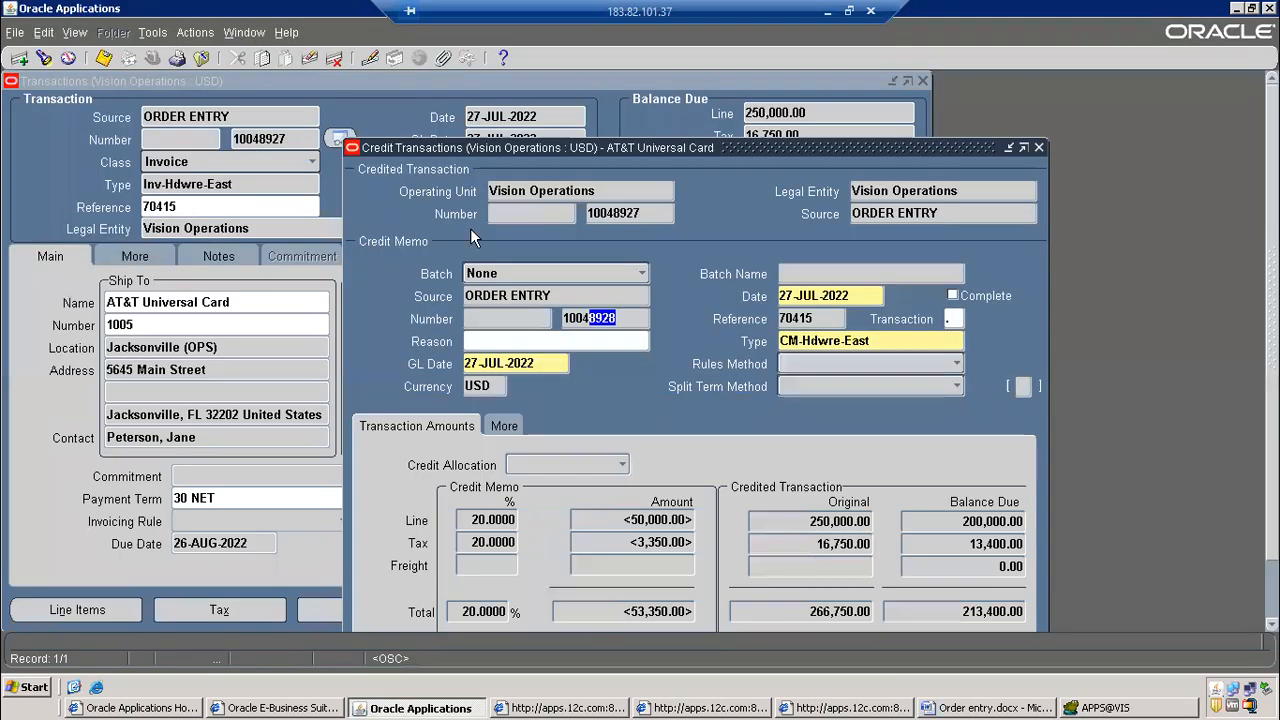
double_click(628, 214)
right_click(614, 222)
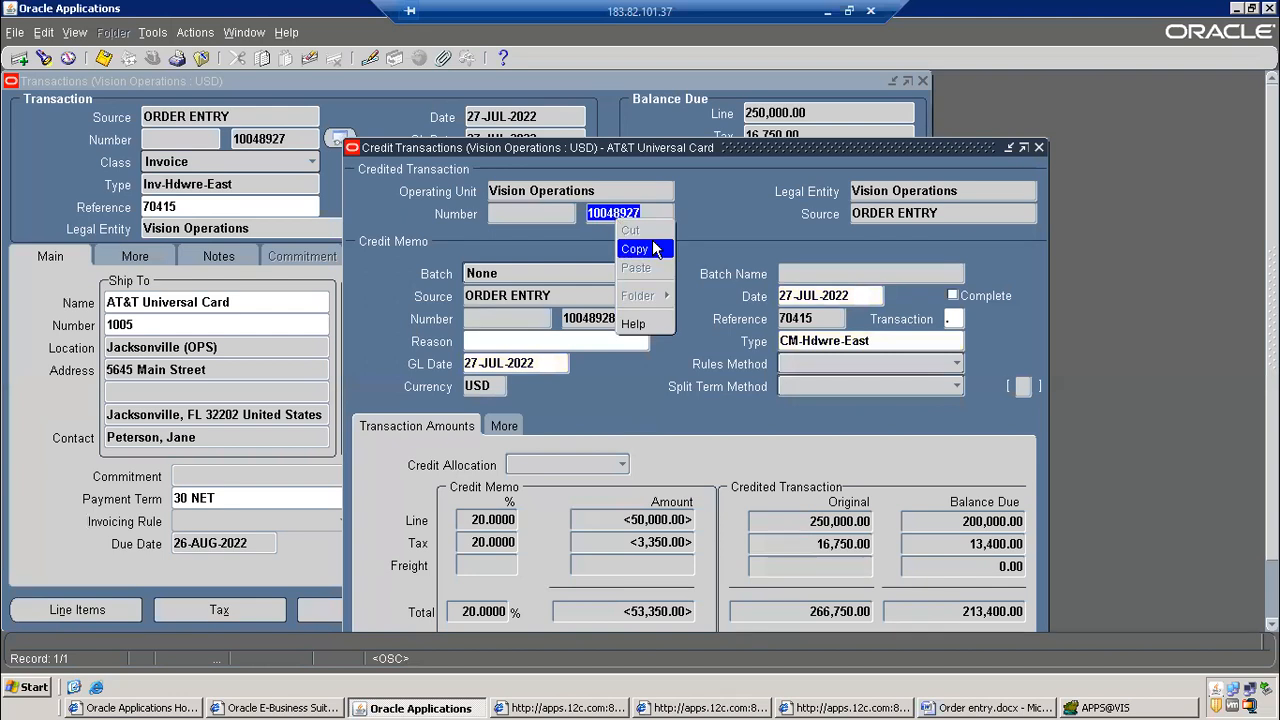
left_click(630, 245)
key("alt+Tab")
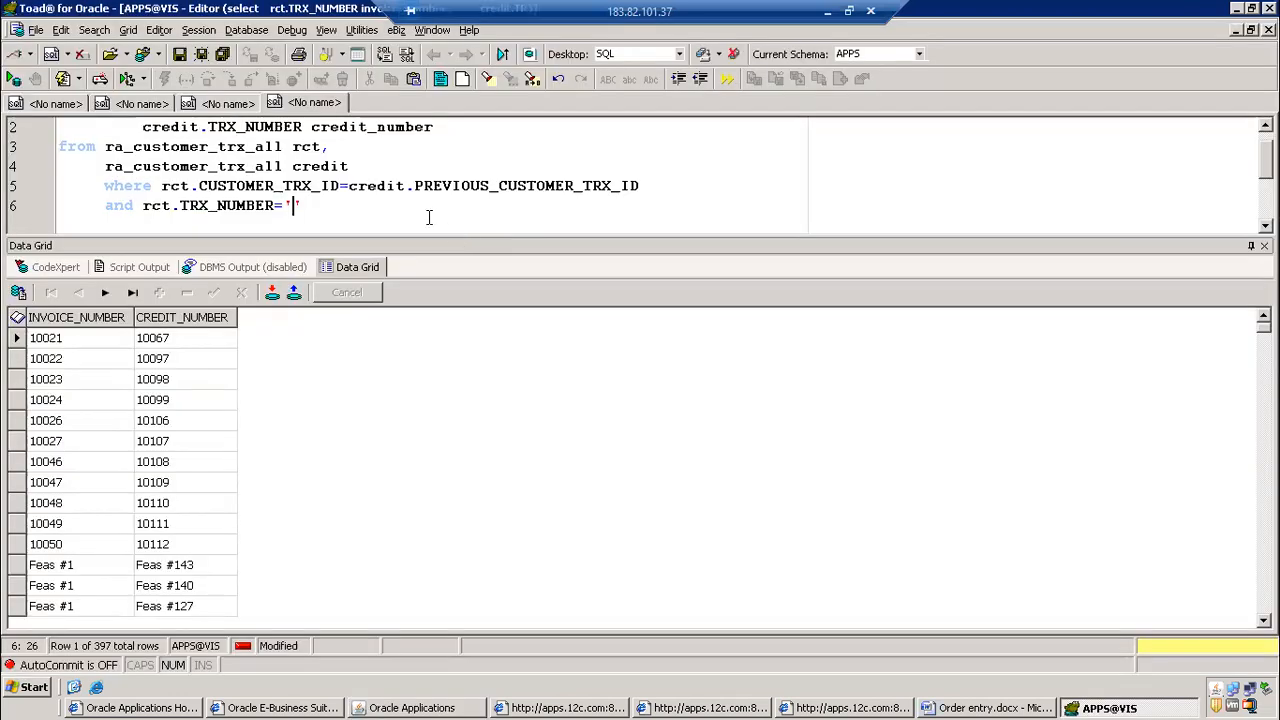
key("ctrl+v")
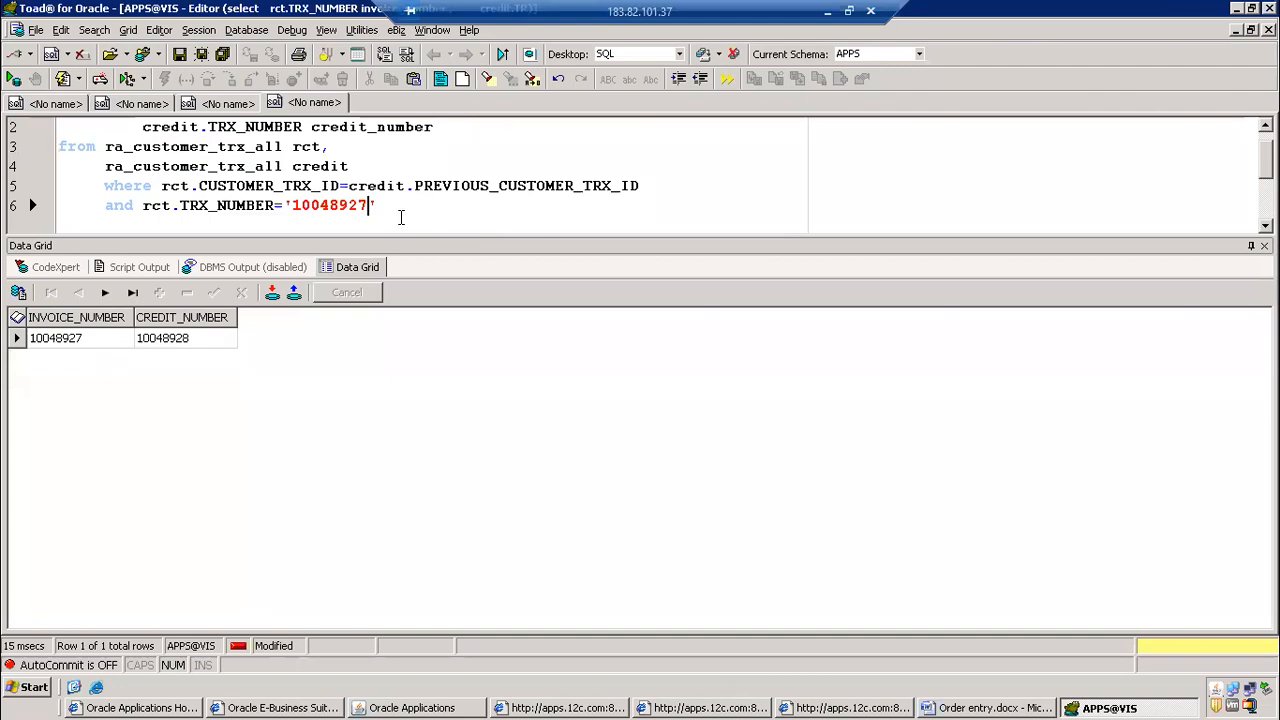
Examine the returned credit number and the customer transaction ID join in the query
double_click(182, 344)
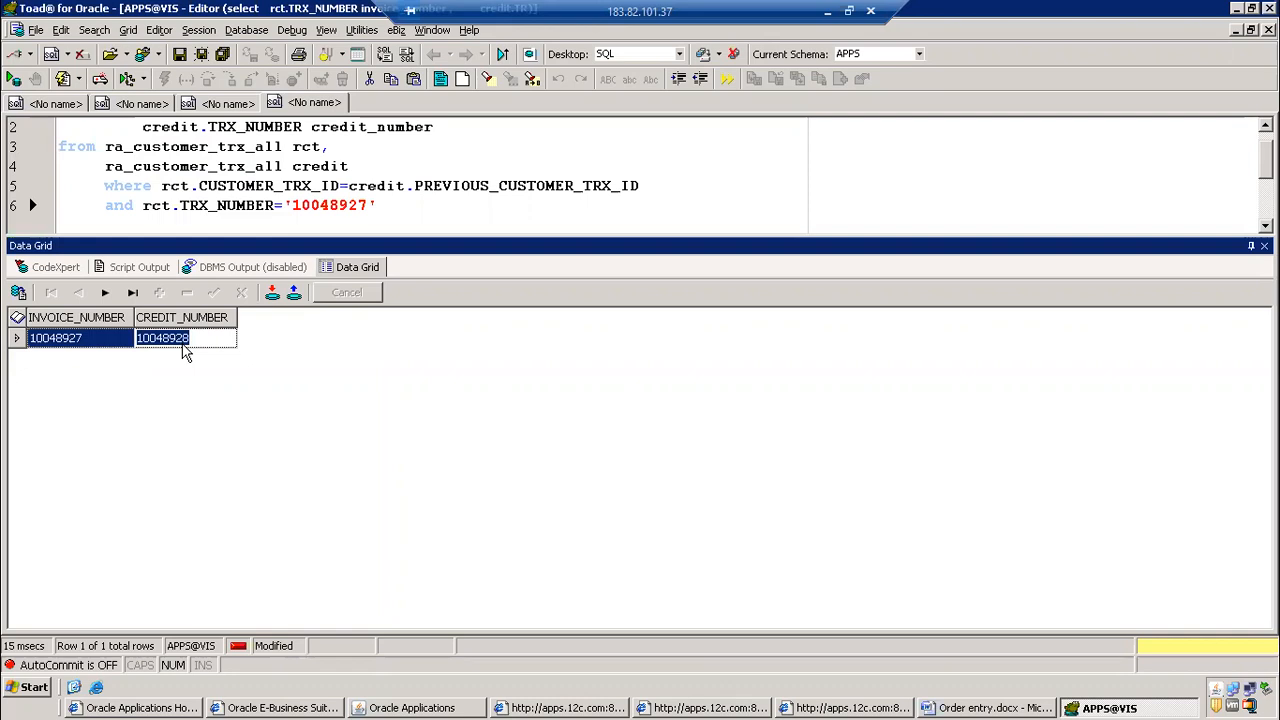
left_click_drag(197, 186, 648, 187)
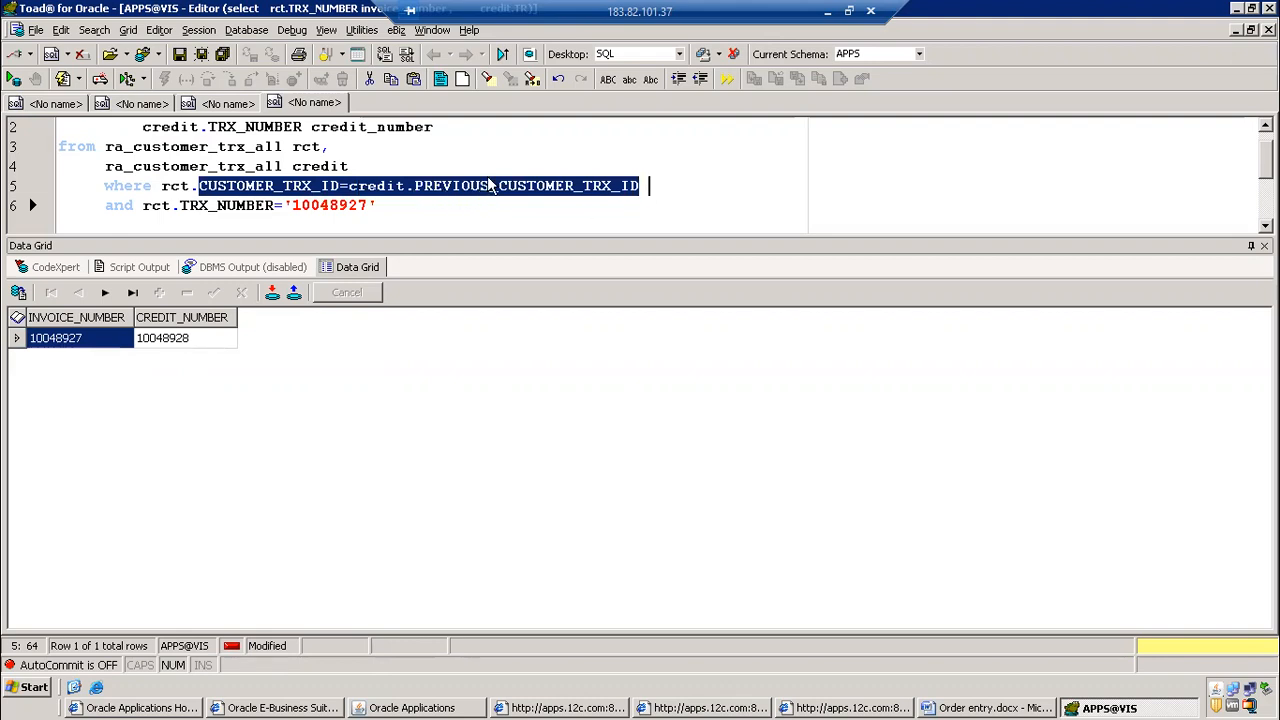
left_click(452, 161)
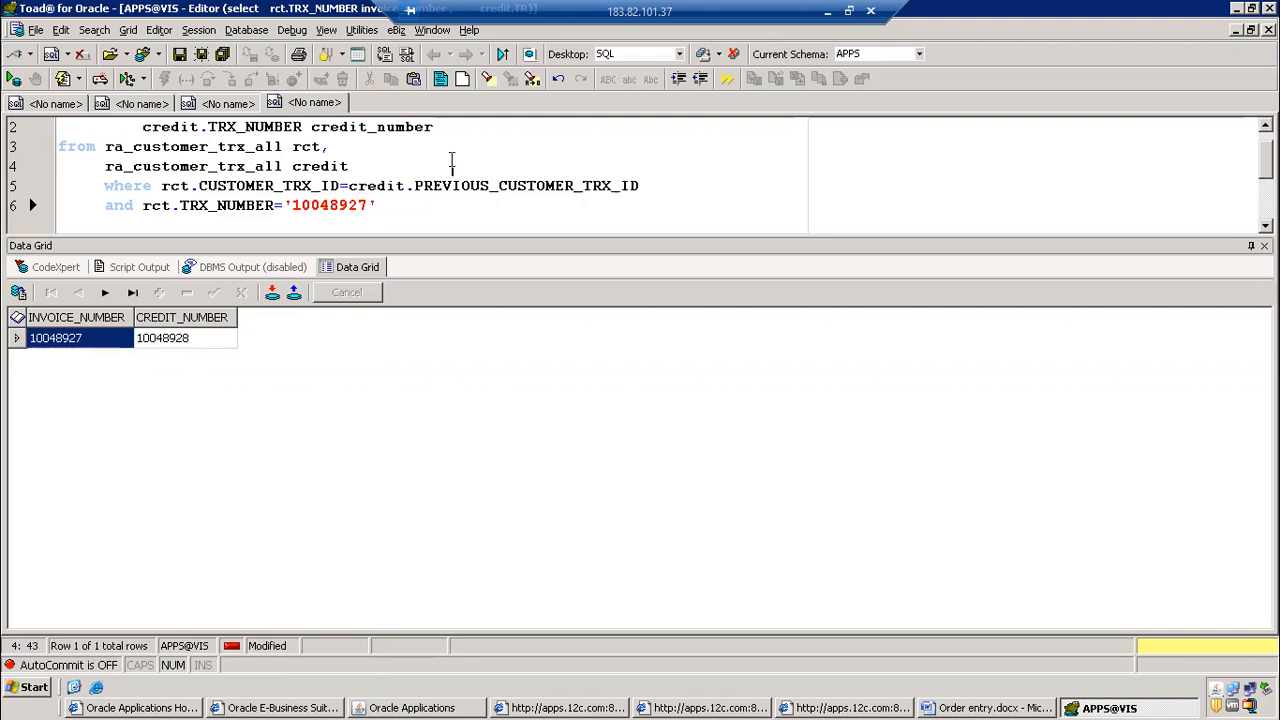
Select the whole Toad query, switch to Order entry.docx in Word, and review the credit memo steps and sample query
key("ctrl+a")
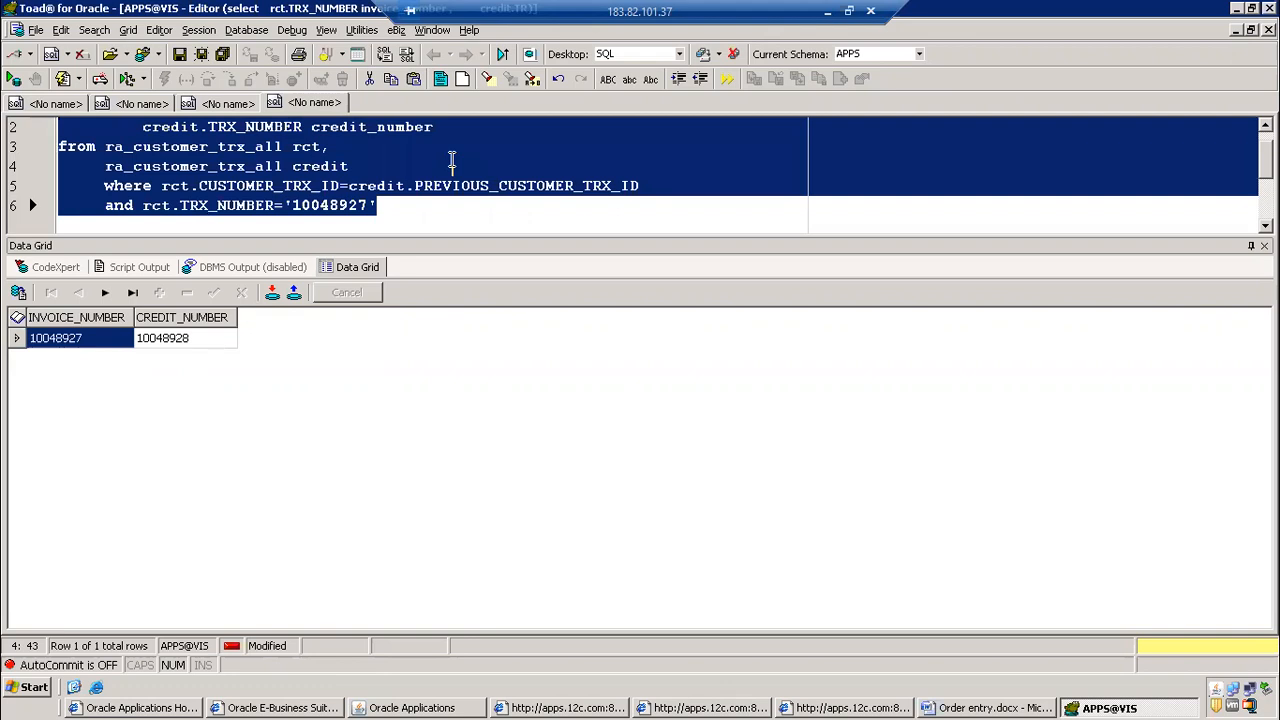
left_click(970, 707)
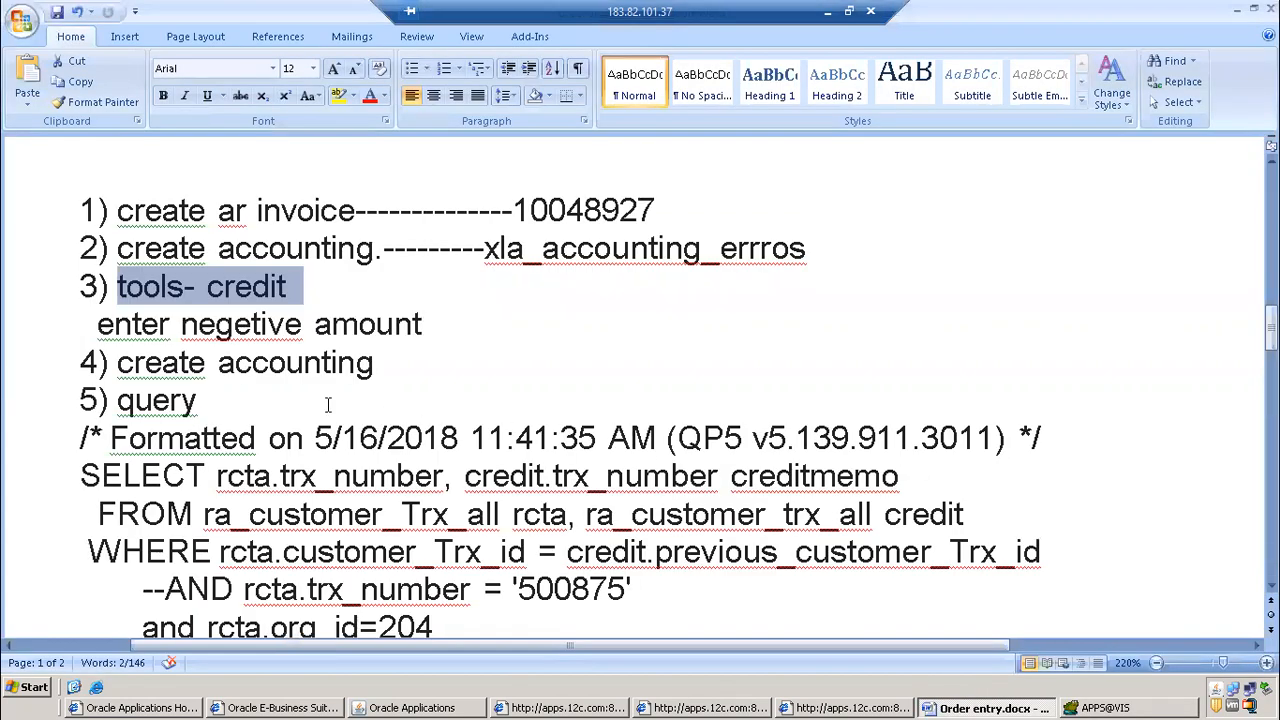
scroll(327, 404, "down", 3)
scroll(290, 341, "up", 3)
left_click_drag(98, 380, 774, 574)
scroll(517, 463, "down", 3)
scroll(360, 399, "down", 3)
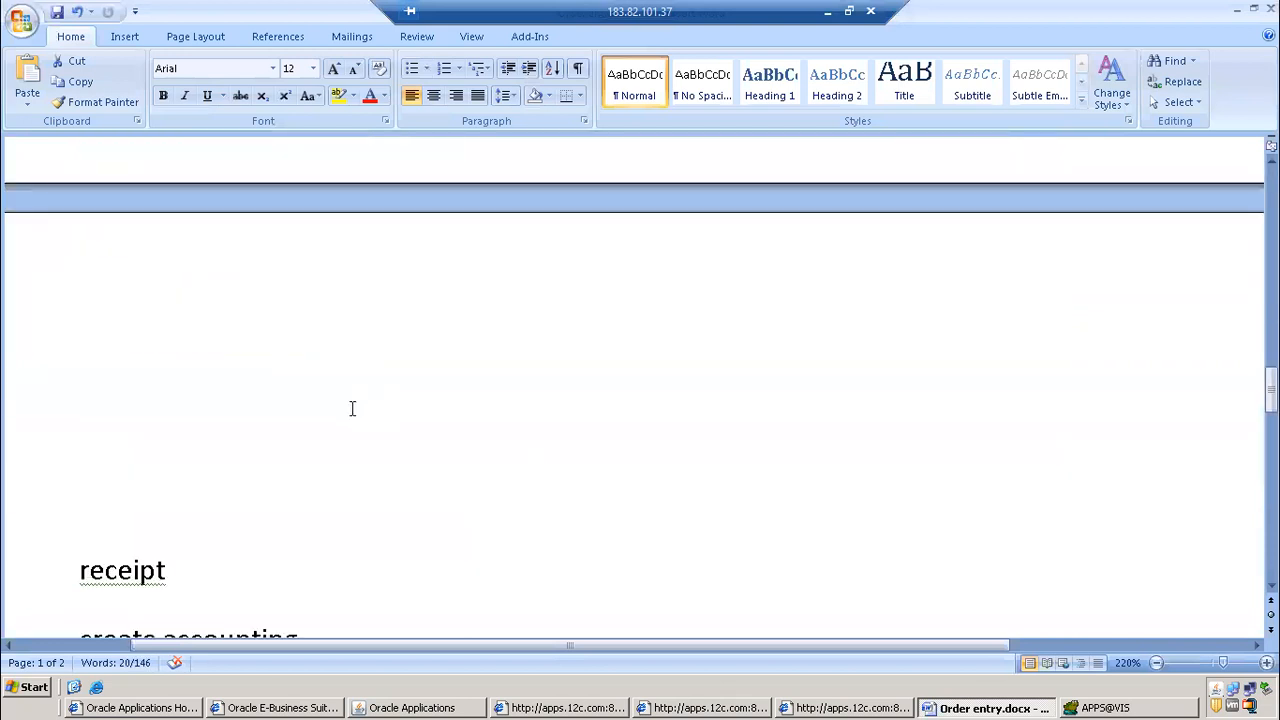
scroll(350, 408, "down", 4)
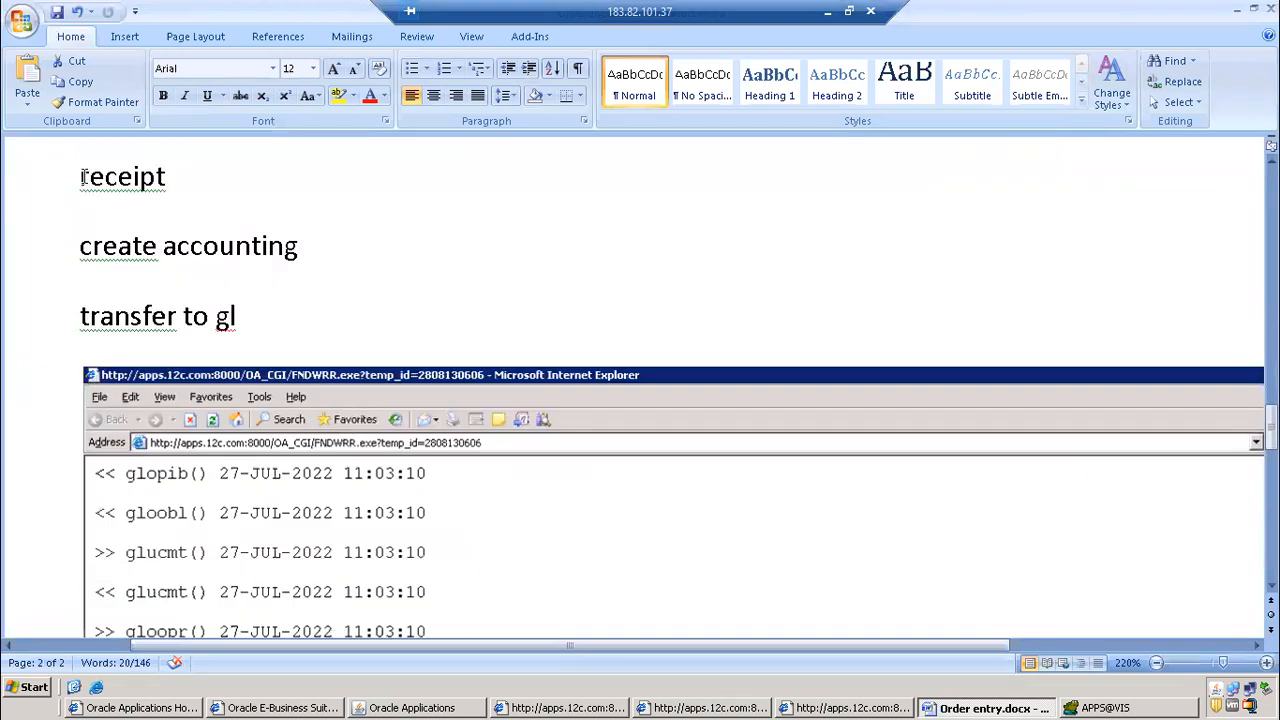
Examine the receipt, create accounting and transfer to gl notes, and reread the AR invoice and credit memo section
left_click_drag(77, 177, 250, 314)
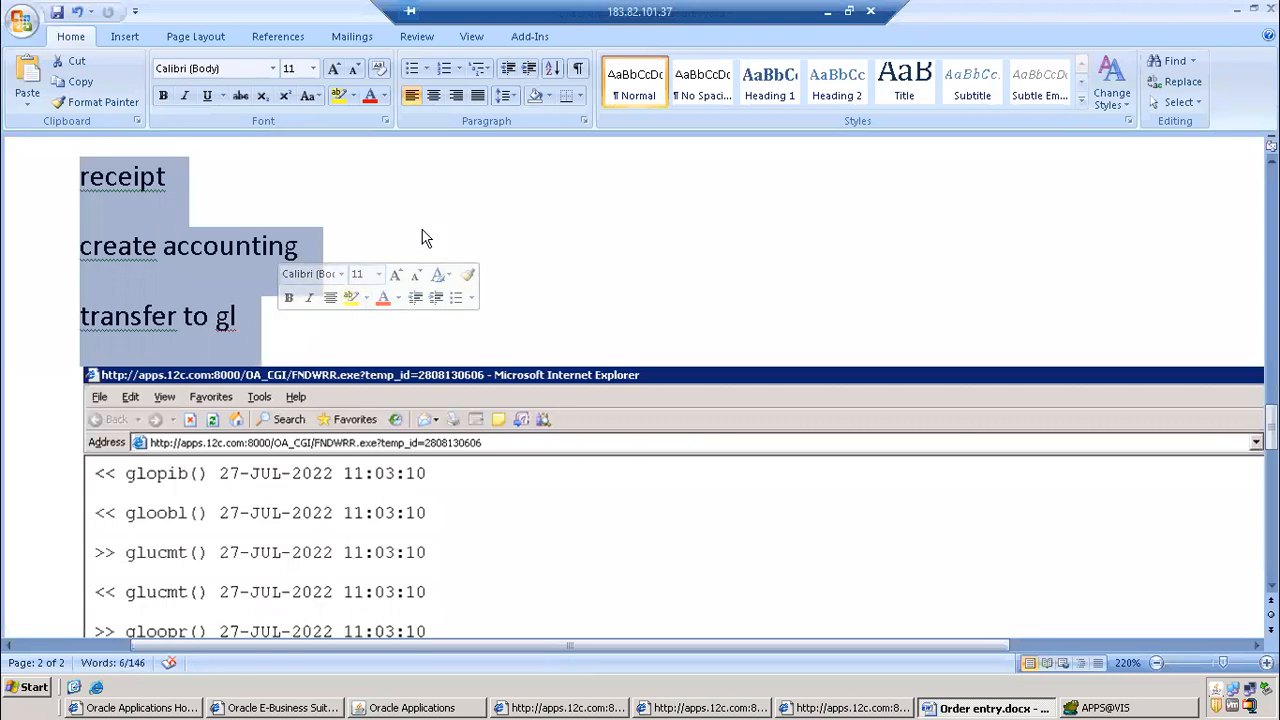
left_click(270, 197)
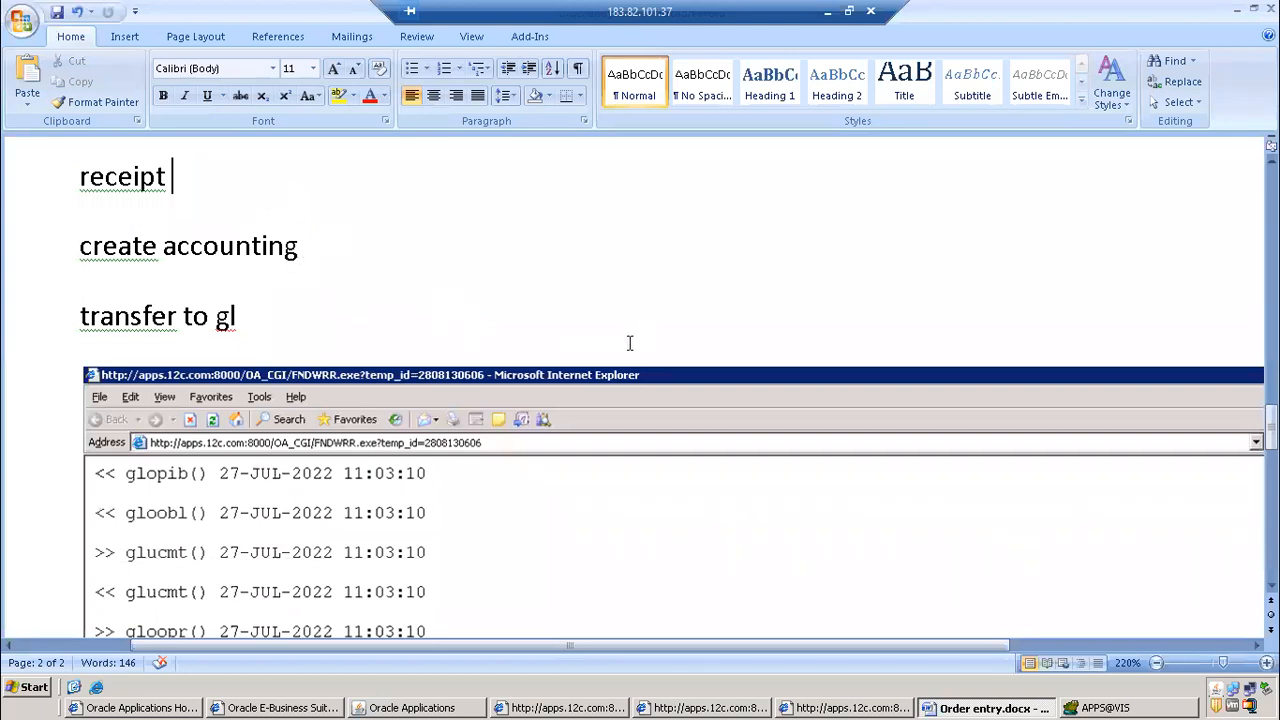
left_click_drag(89, 178, 215, 316)
left_click(249, 187)
left_click(81, 178)
left_click_drag(81, 178, 275, 330)
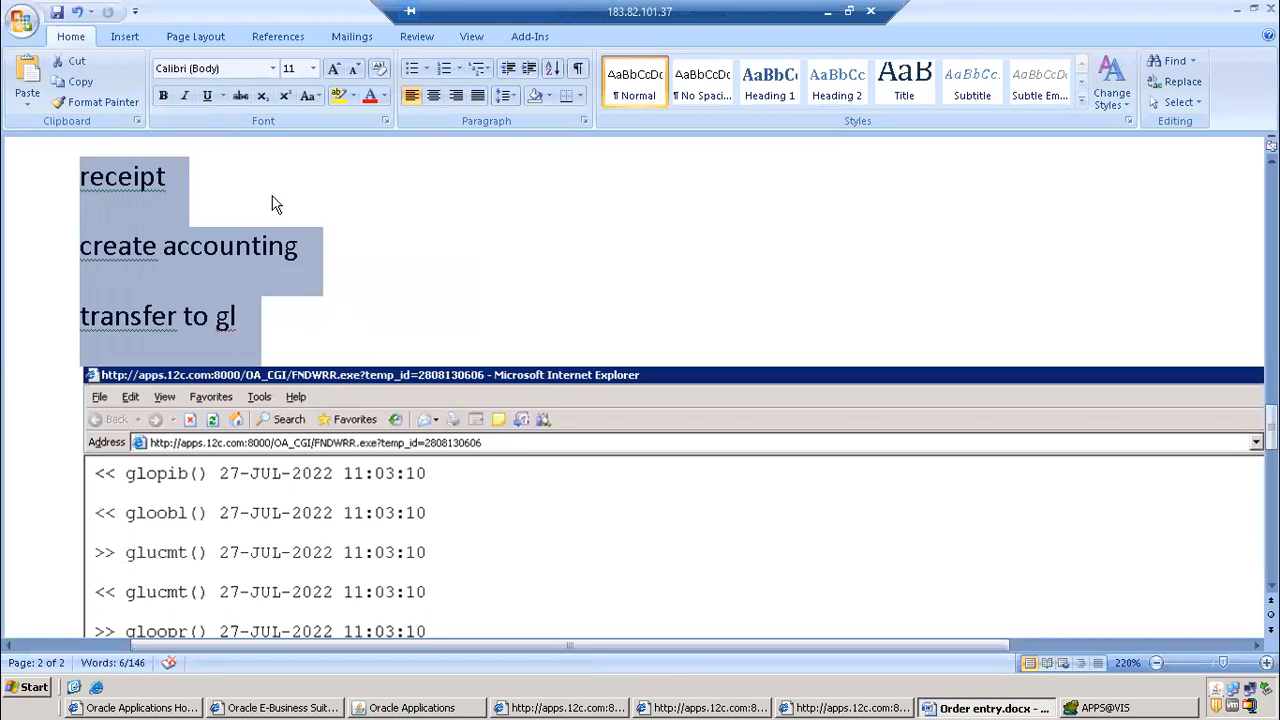
scroll(365, 244, "up", 5)
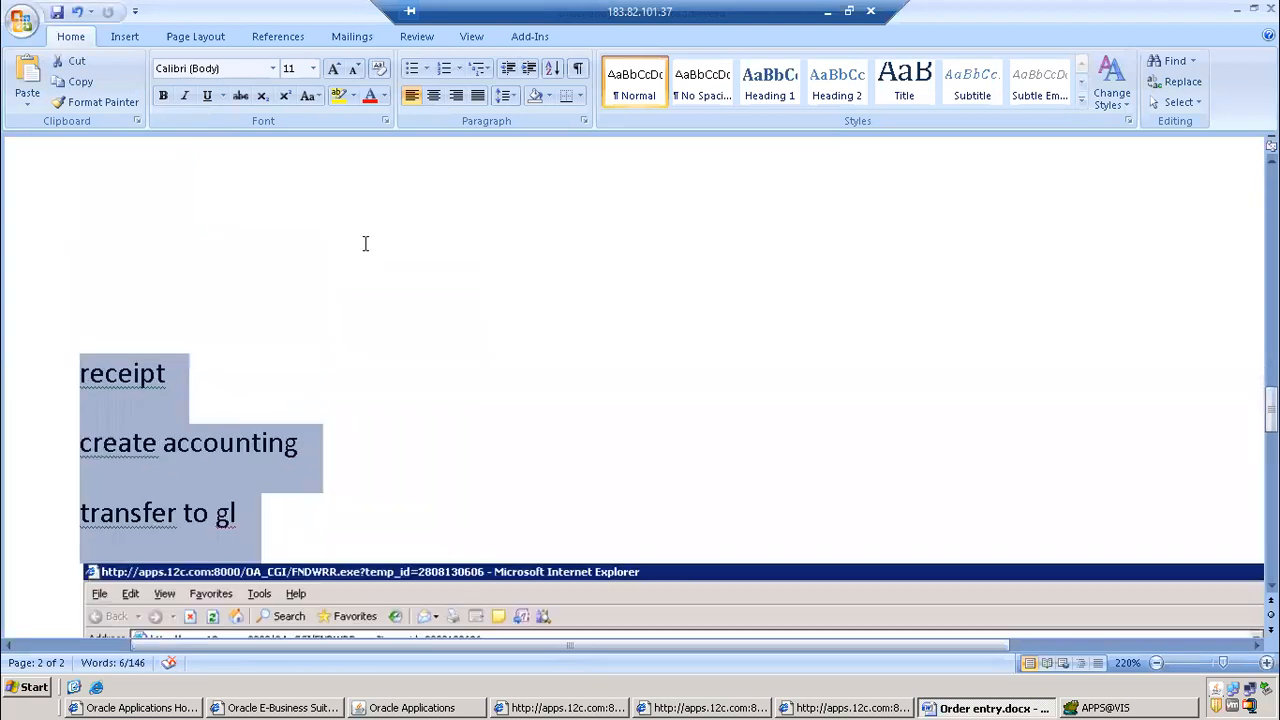
scroll(365, 244, "up", 15)
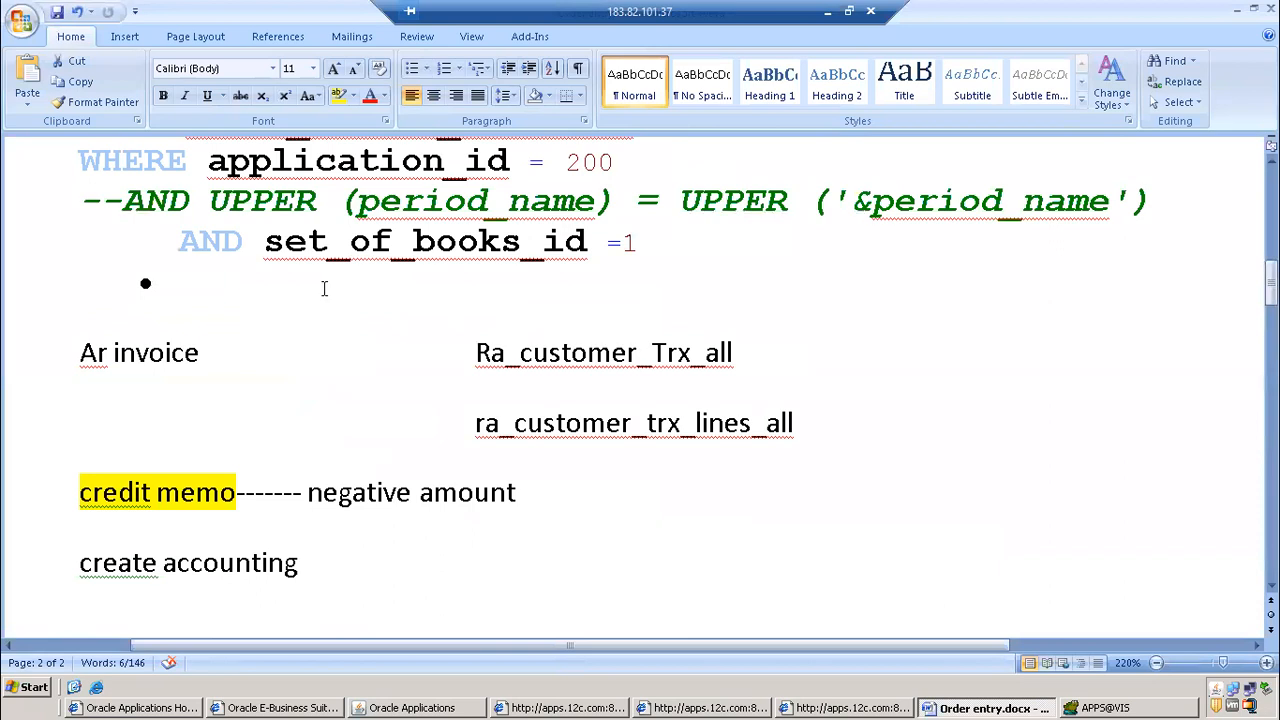
scroll(240, 286, "down", 3)
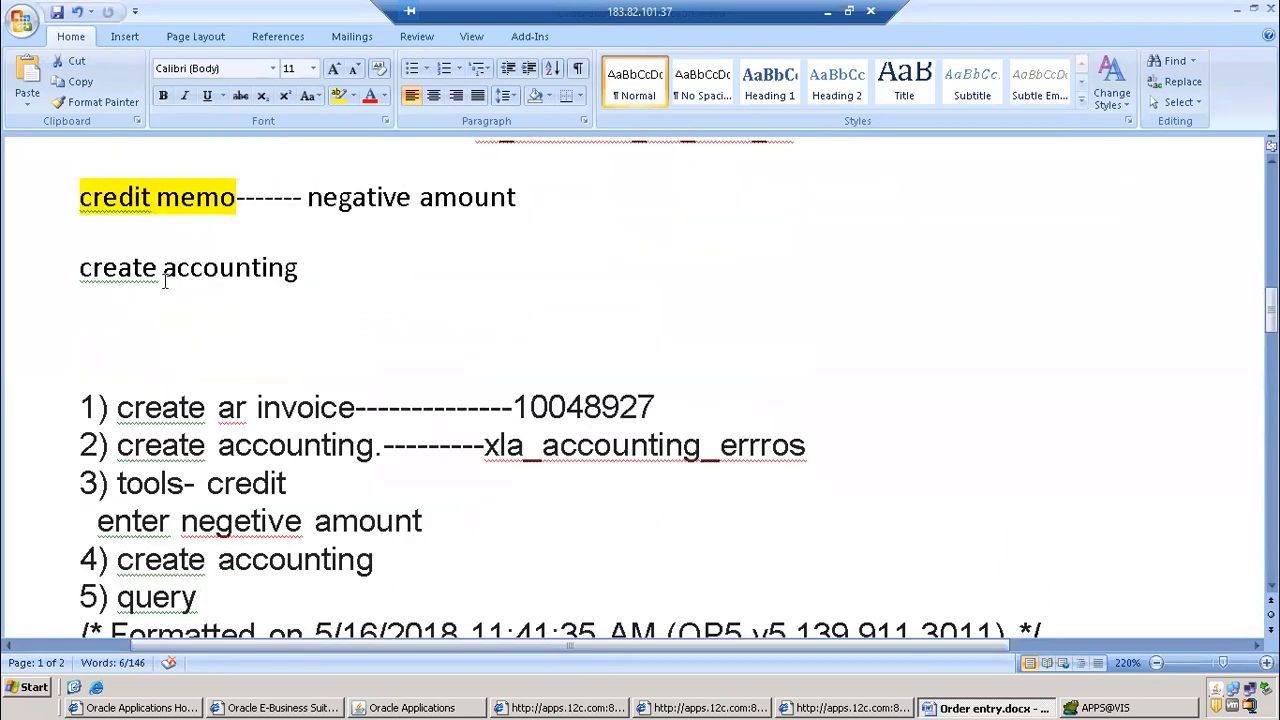
scroll(165, 281, "up", 4)
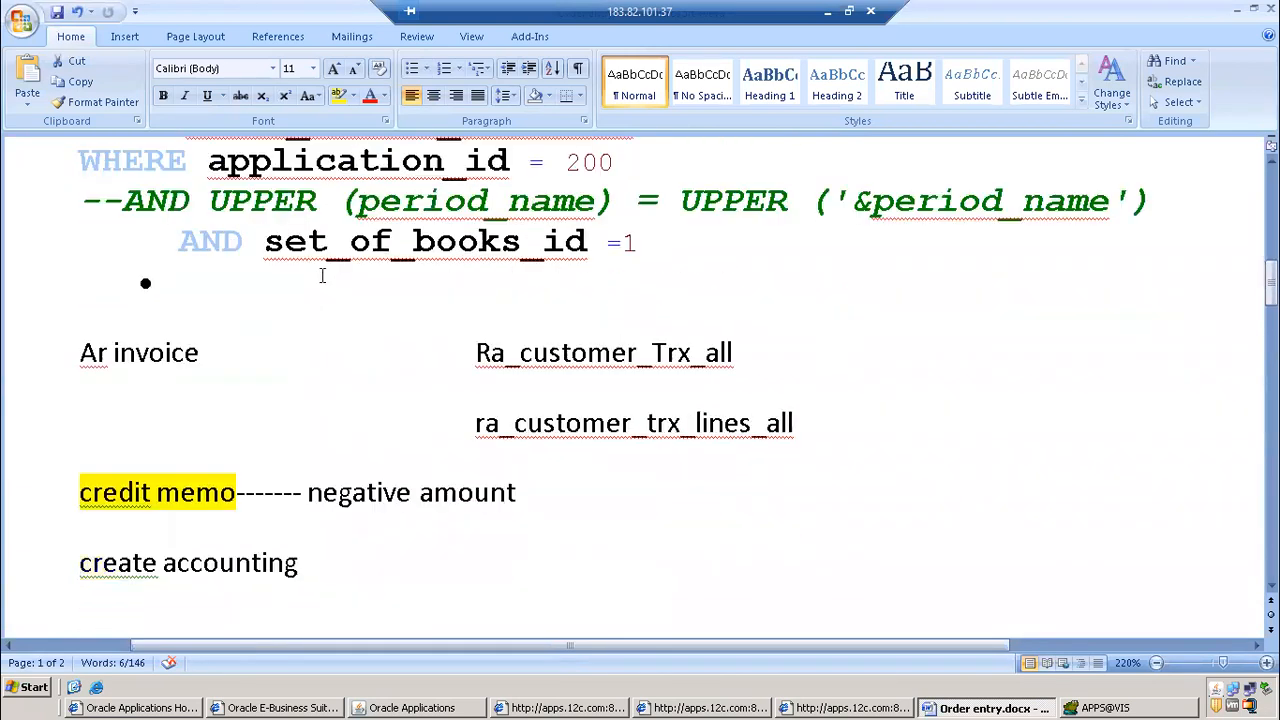
scroll(318, 278, "down", 3)
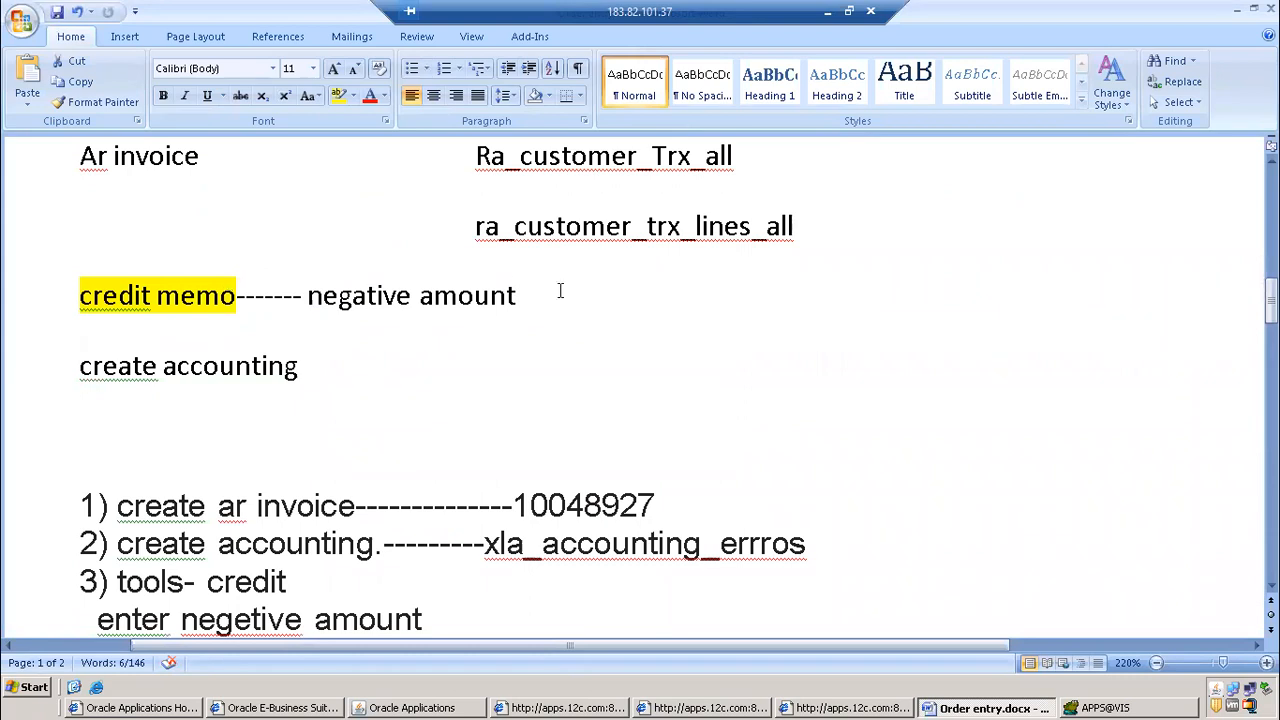
scroll(565, 330, "down", 3)
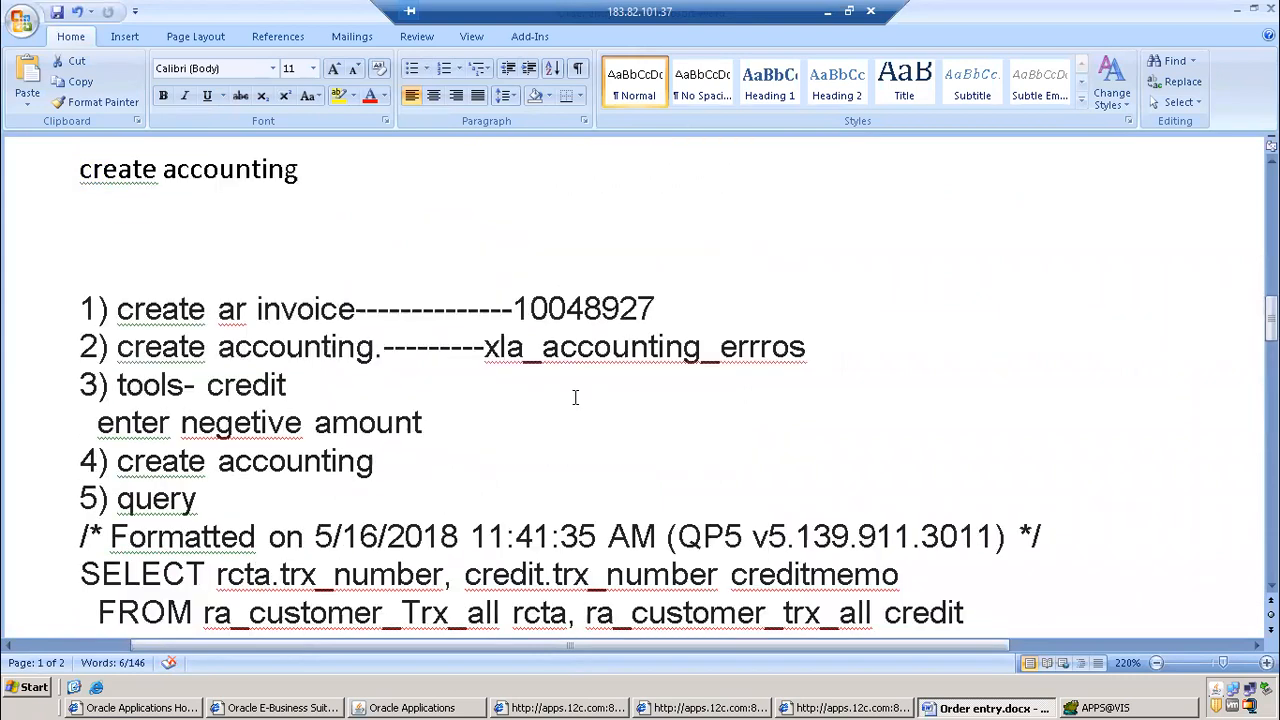
Minimize the remote desktop session and switch to Zoom
left_click(828, 14)
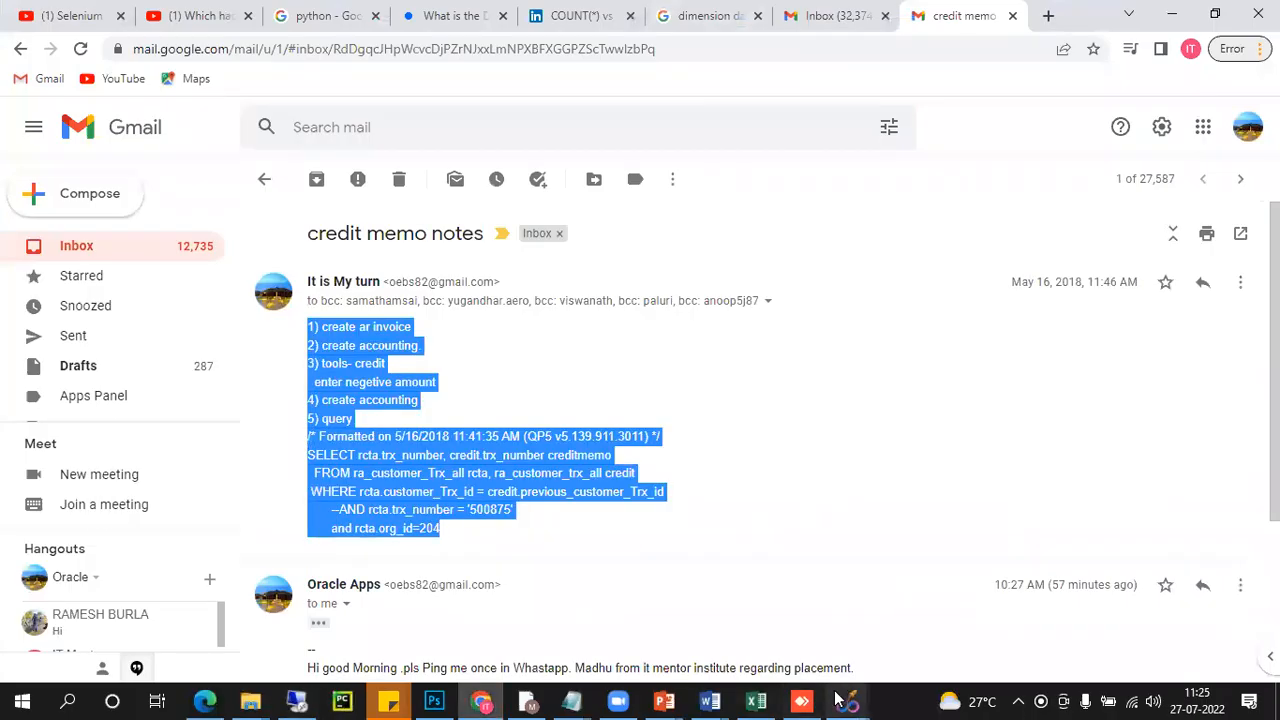
left_click(622, 700)
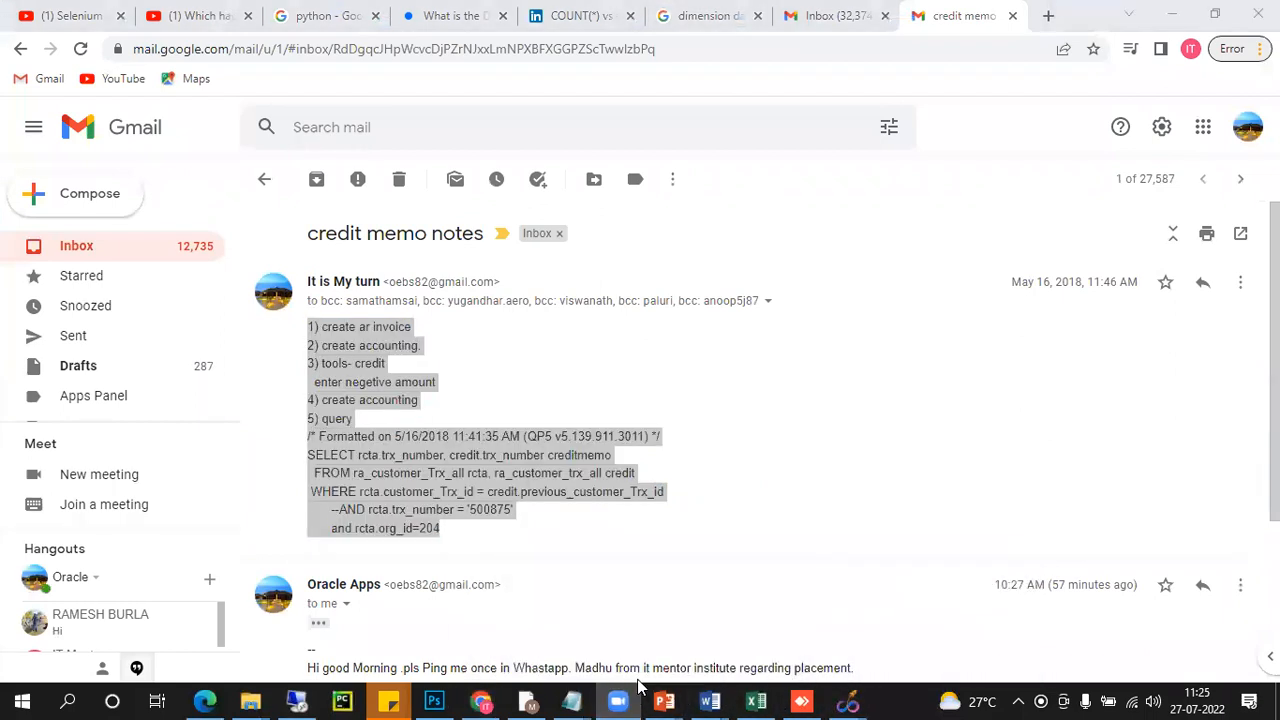